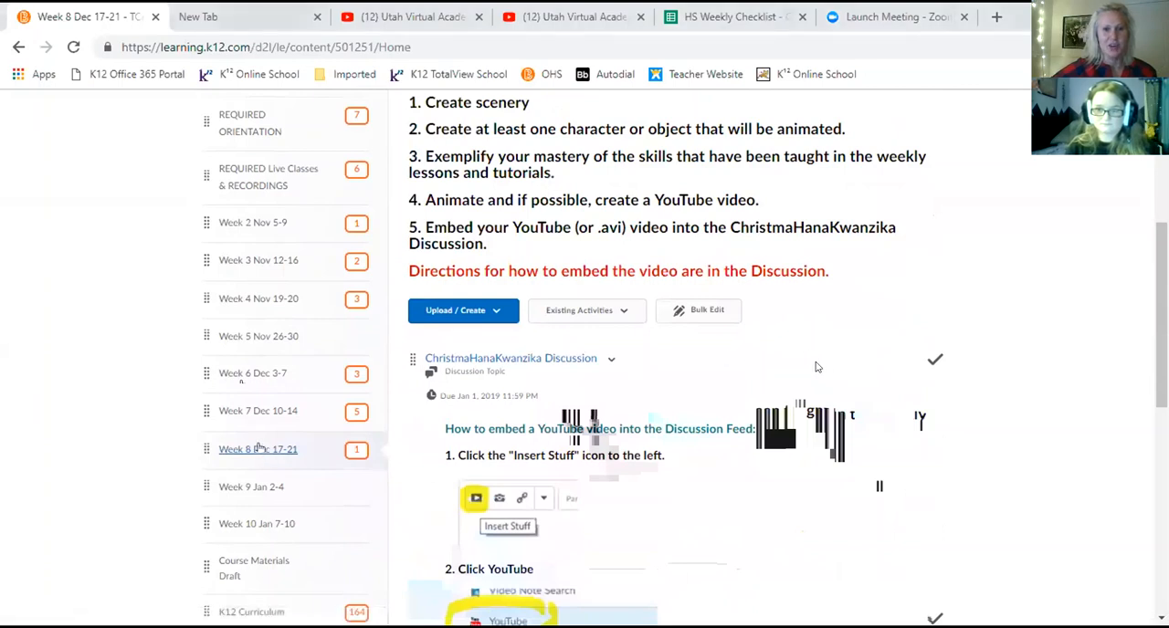
Review the Week 8 extra credit challenge, open the ChristmaHanaKwanzika Discussion and look over its directions for embedding and posting a video.
scroll(822, 367, "up", 3)
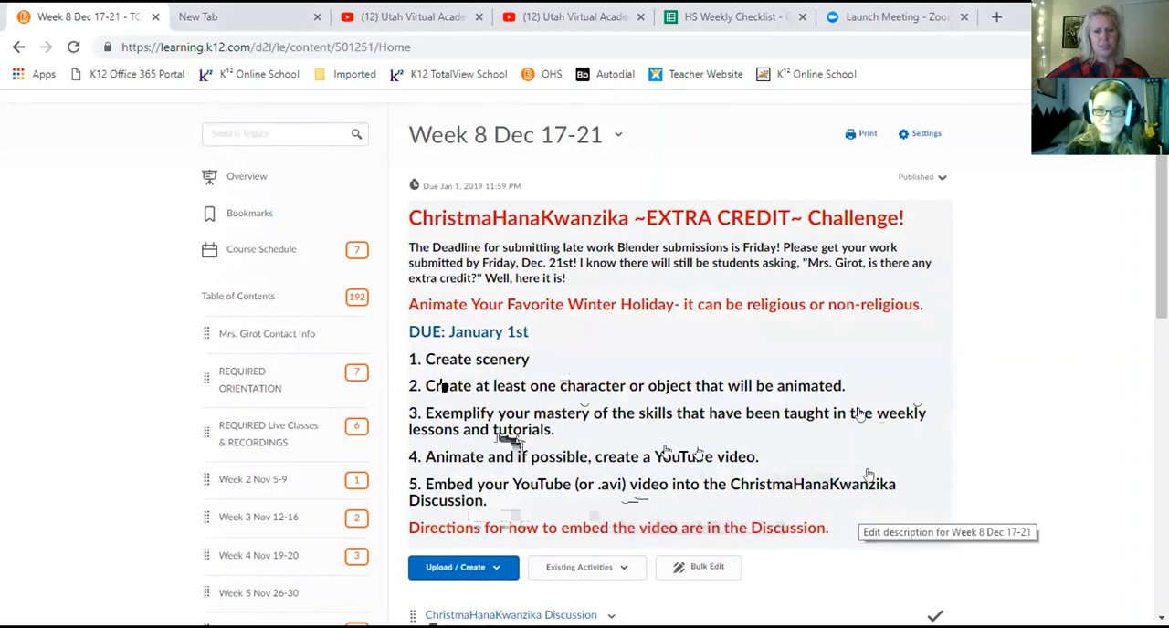
scroll(854, 402, "down", 3)
scroll(857, 399, "down", 1)
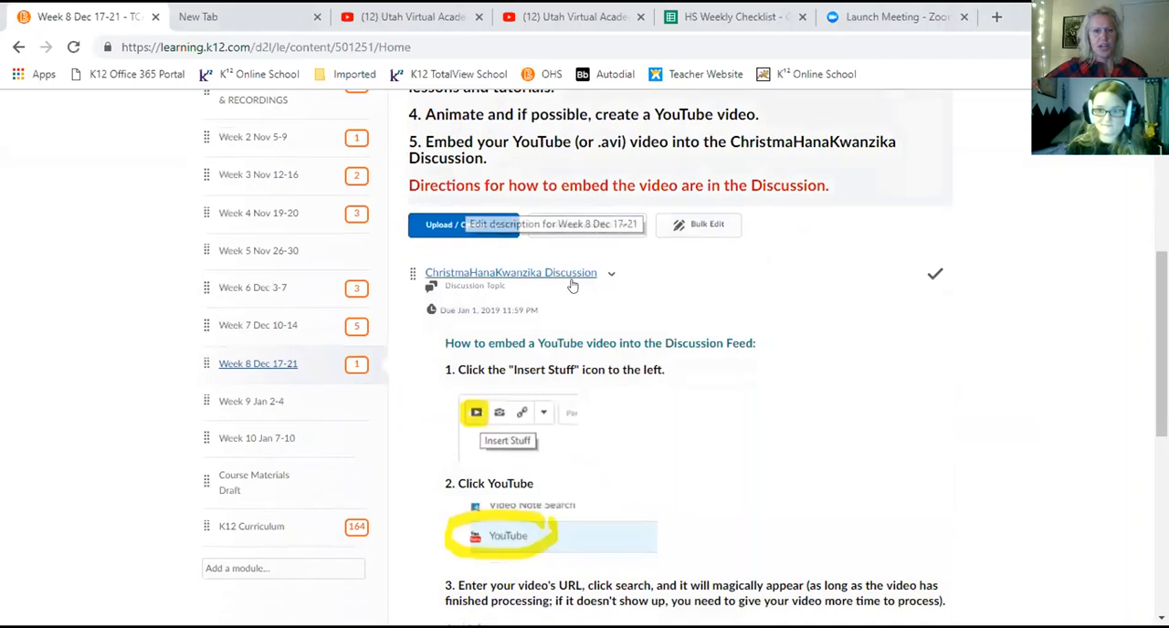
scroll(572, 279, "down", 6)
scroll(527, 359, "up", 6)
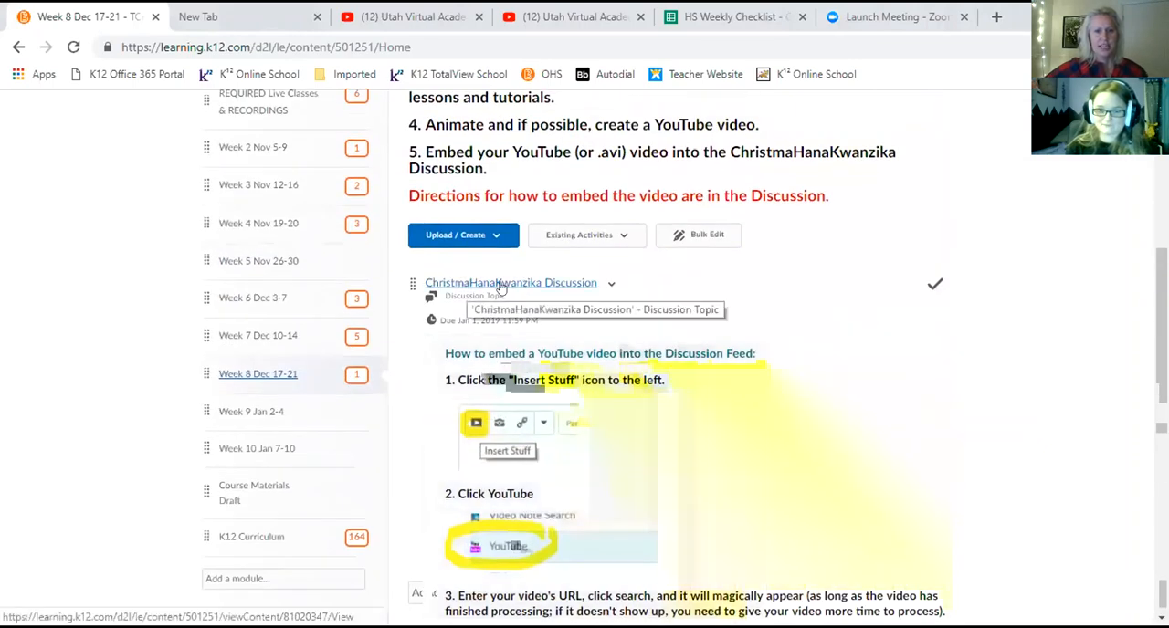
left_click(511, 284)
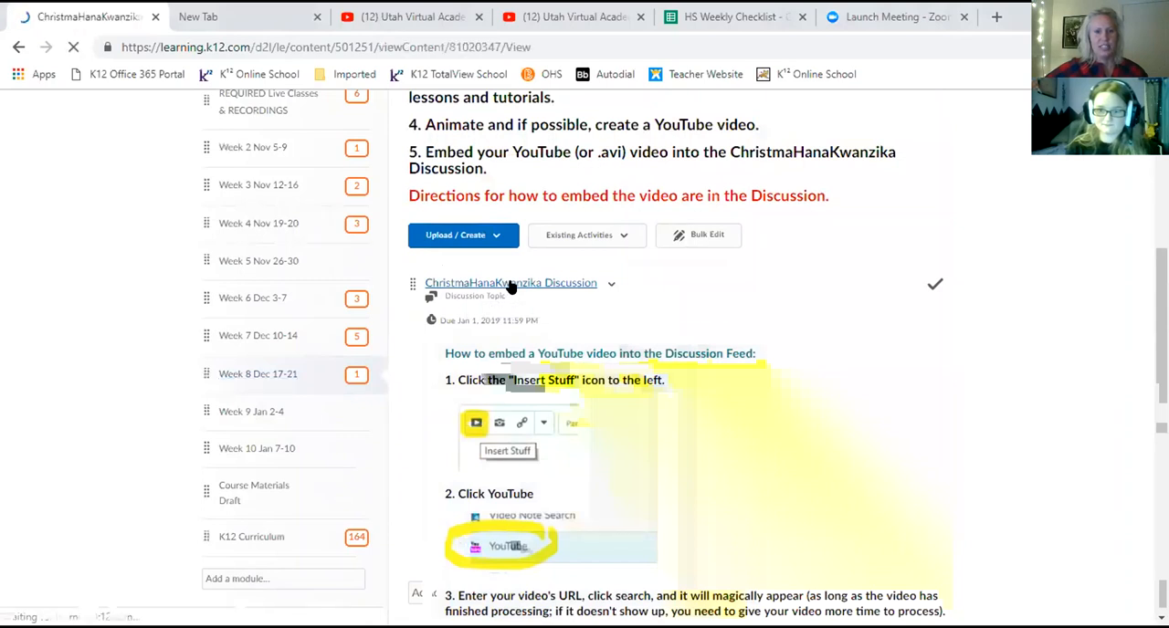
scroll(335, 295, "down", 5)
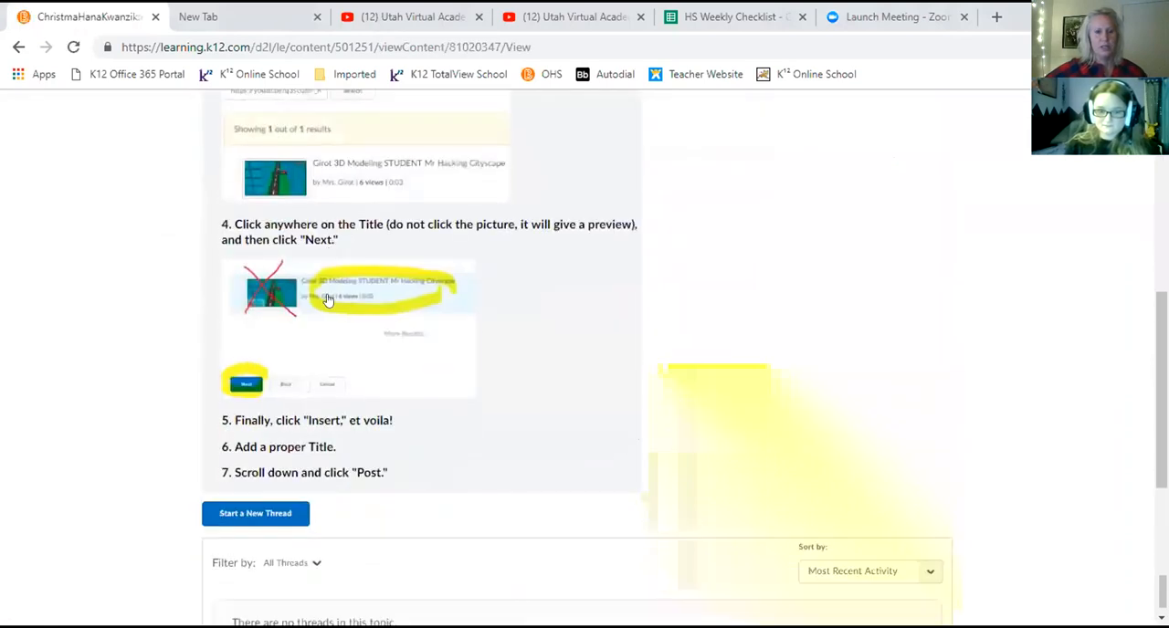
scroll(694, 334, "up", 5)
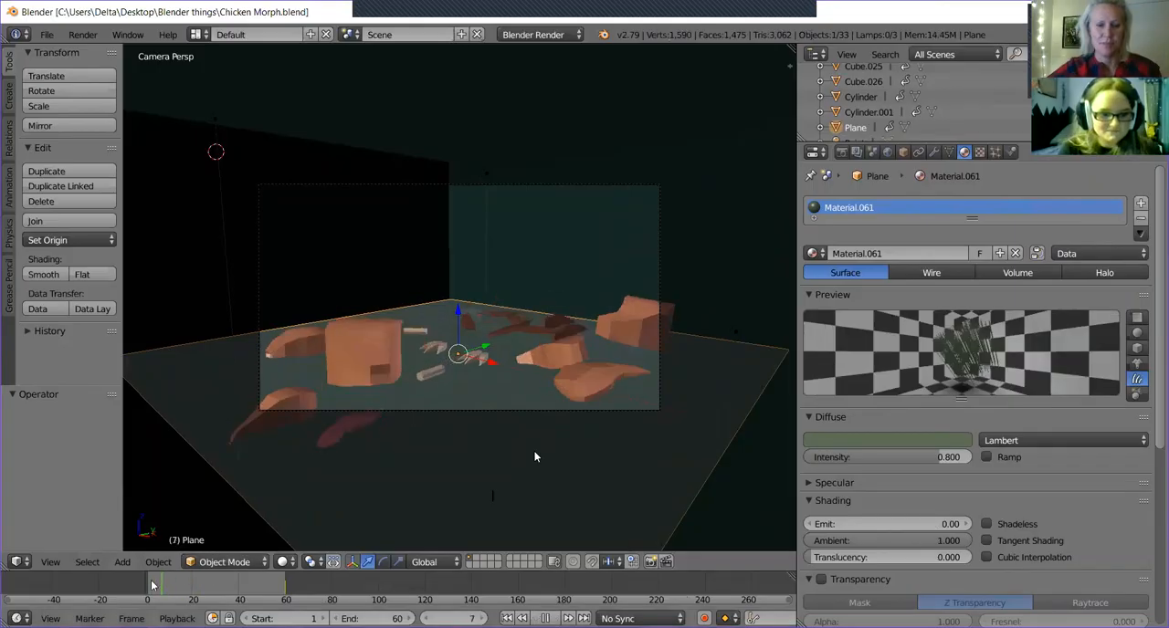
In Blender, scrub the animation timeline to frame 60 and leave the camera view for a free perspective view.
left_click_drag(152, 581, 286, 597)
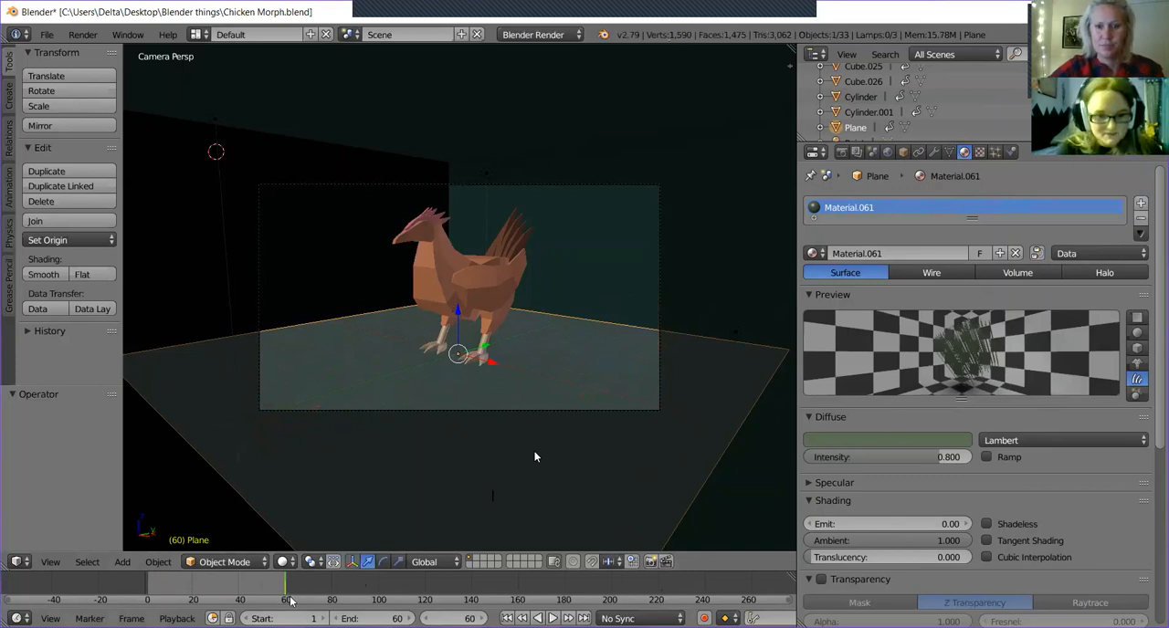
key("KP_0")
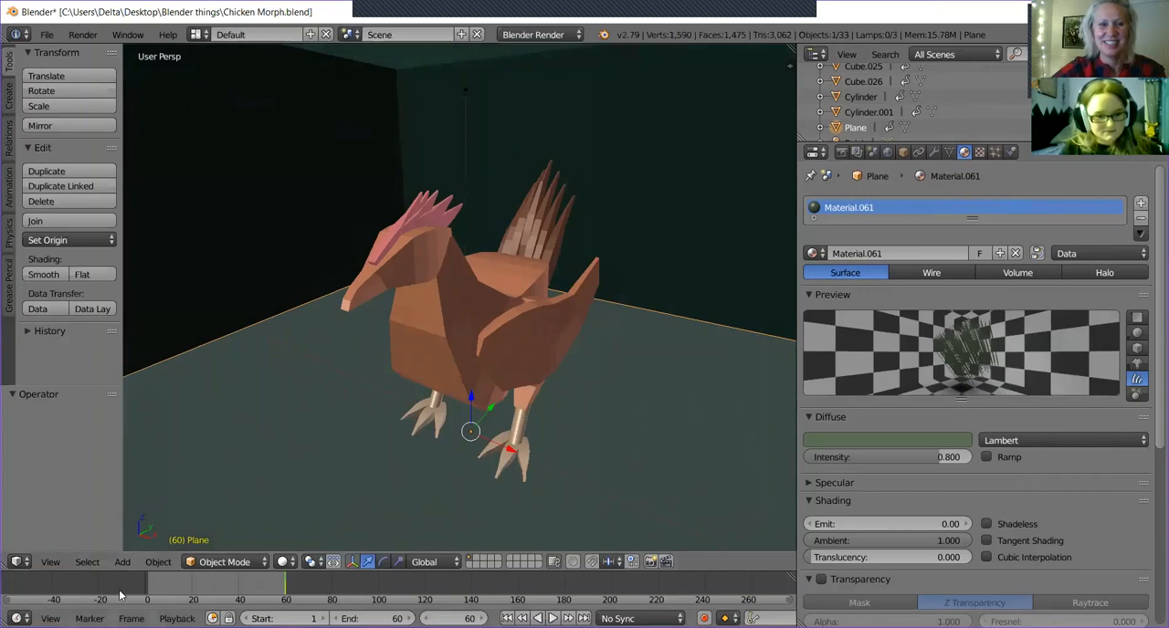
left_click(124, 562)
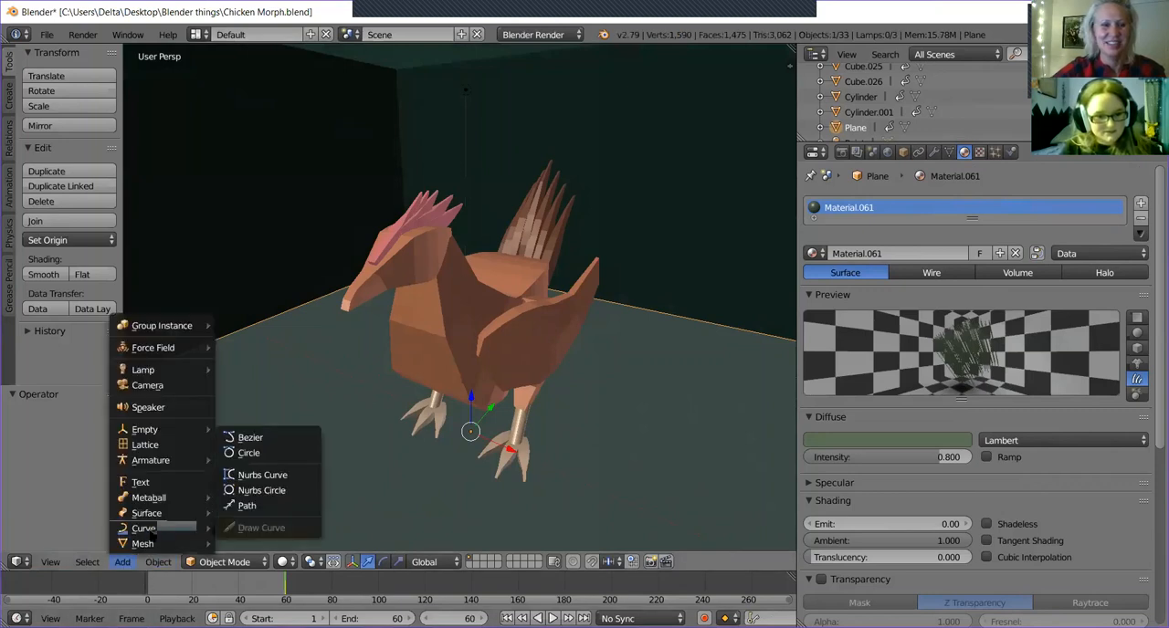
mouse_move(127, 545)
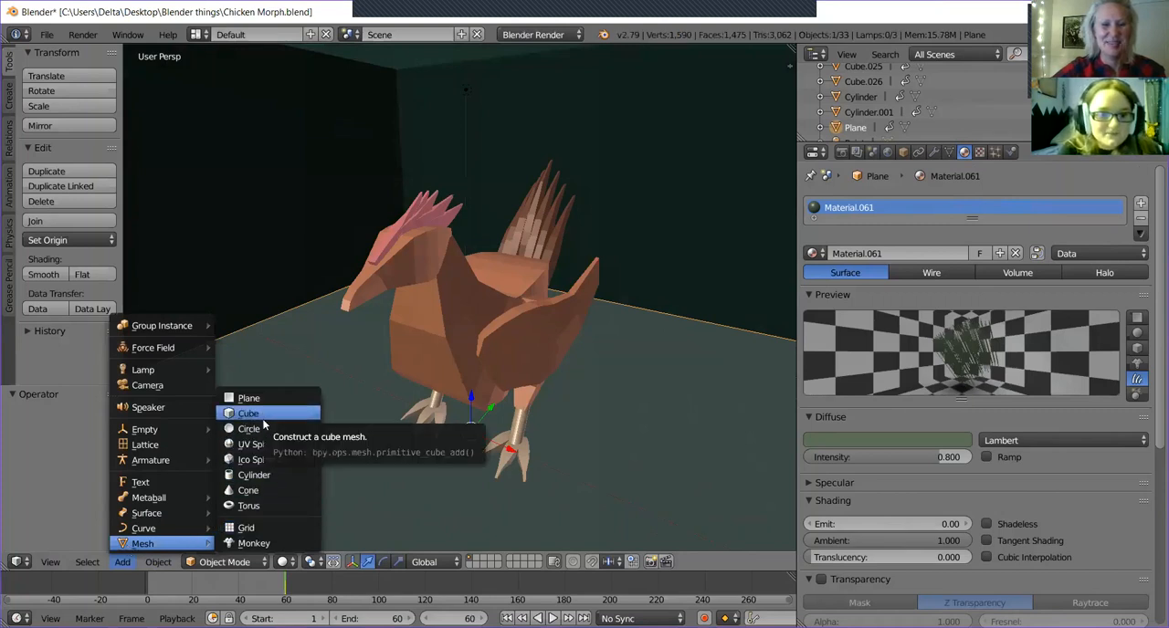
left_click(267, 505)
middle_click_drag(563, 431, 536, 359)
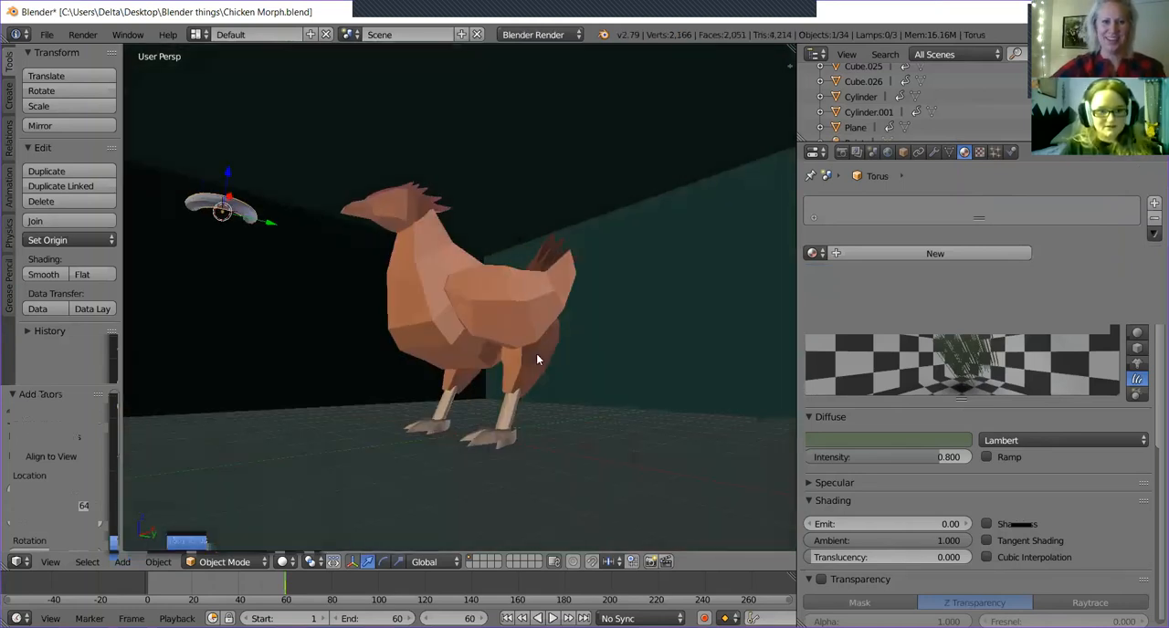
key("x")
left_click(536, 359)
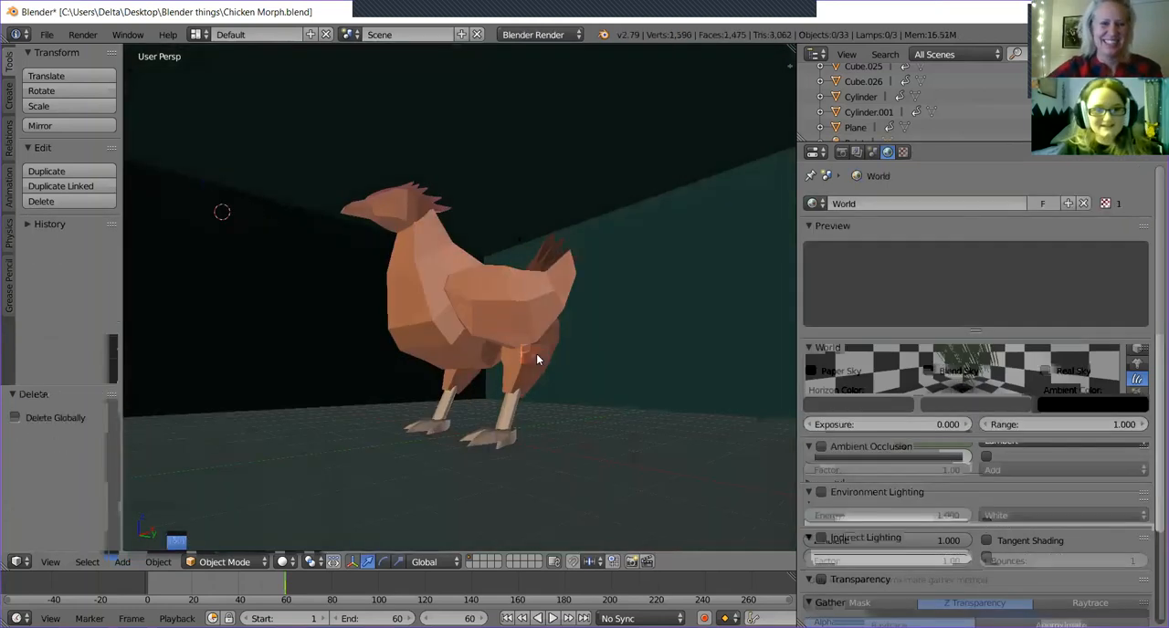
Snap the 3D cursor to the scene center and add a torus mesh there.
key("shift+s")
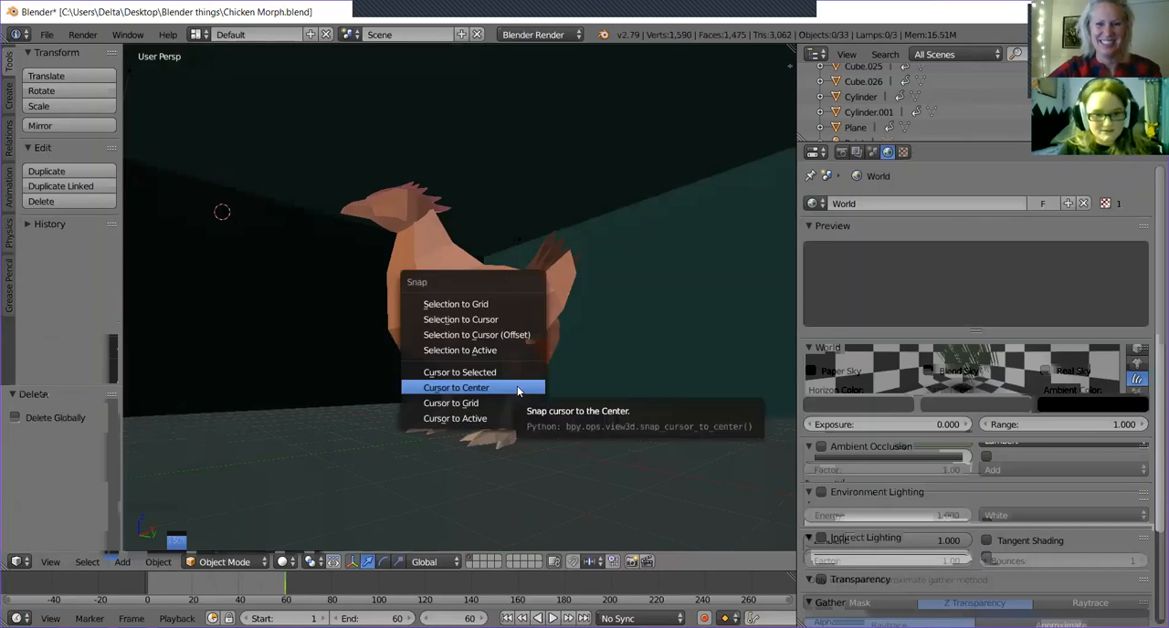
left_click(514, 387)
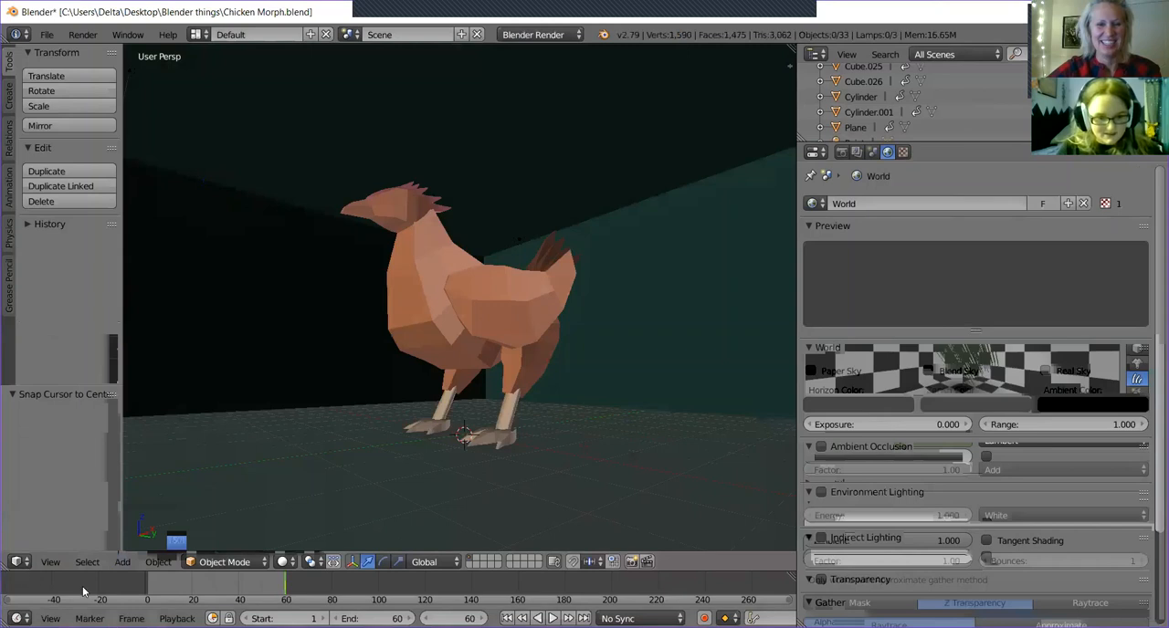
left_click(131, 564)
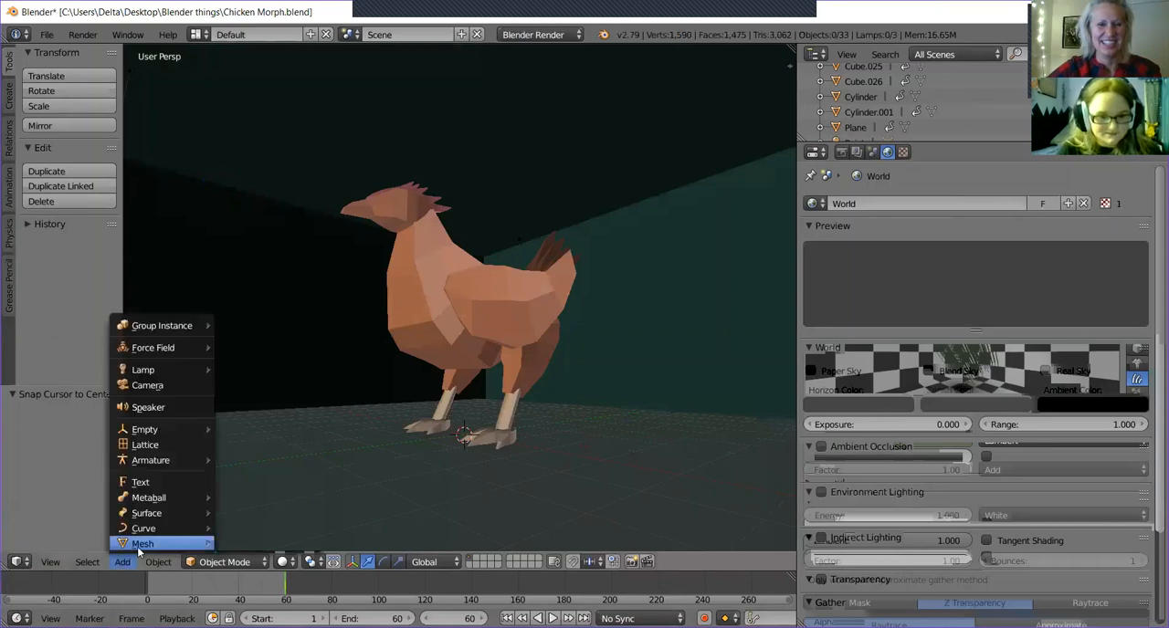
mouse_move(142, 543)
left_click(272, 511)
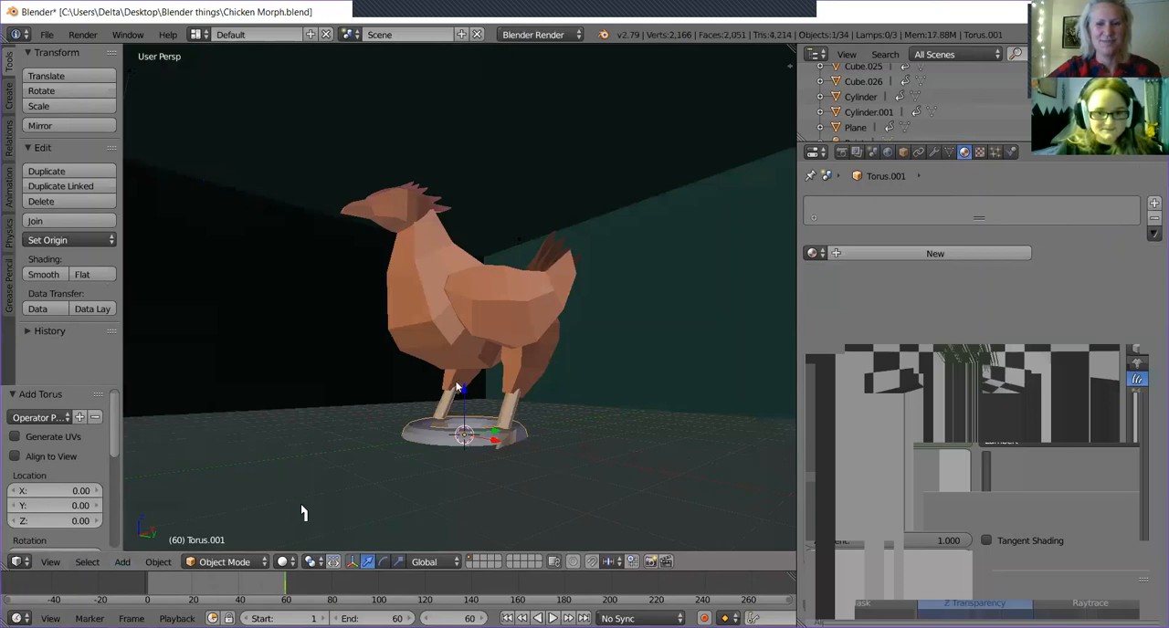
Move the torus up and about -1.386 along Y onto the chicken's head, and scale it down to about 0.446.
middle_click_drag(476, 440, 479, 445)
left_click(478, 441)
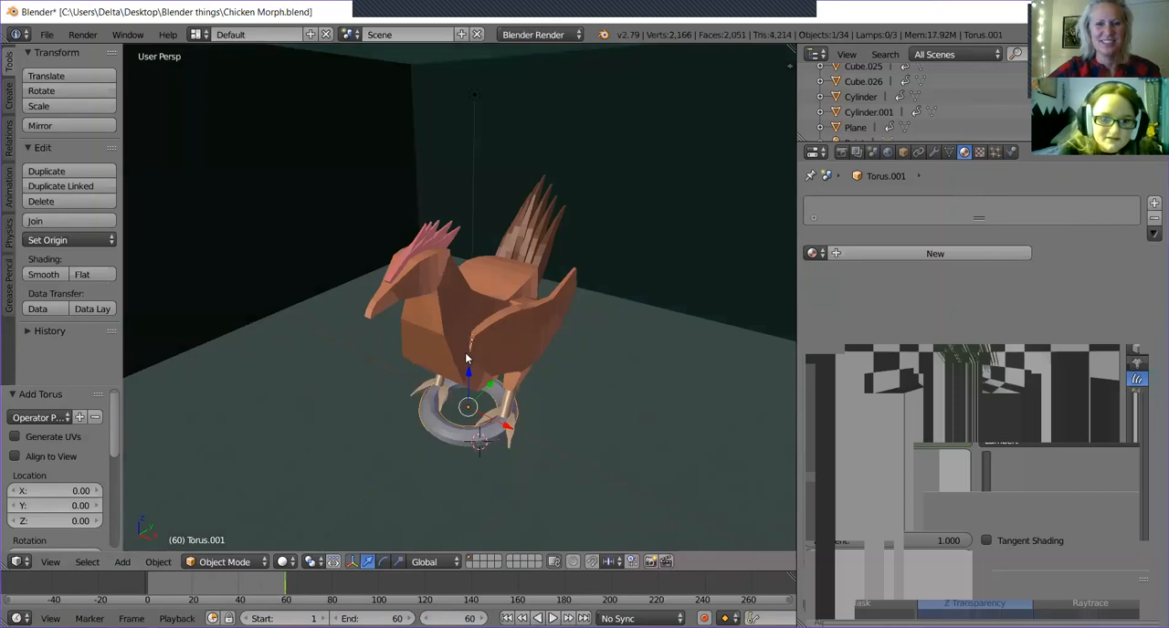
left_click_drag(468, 374, 452, 256)
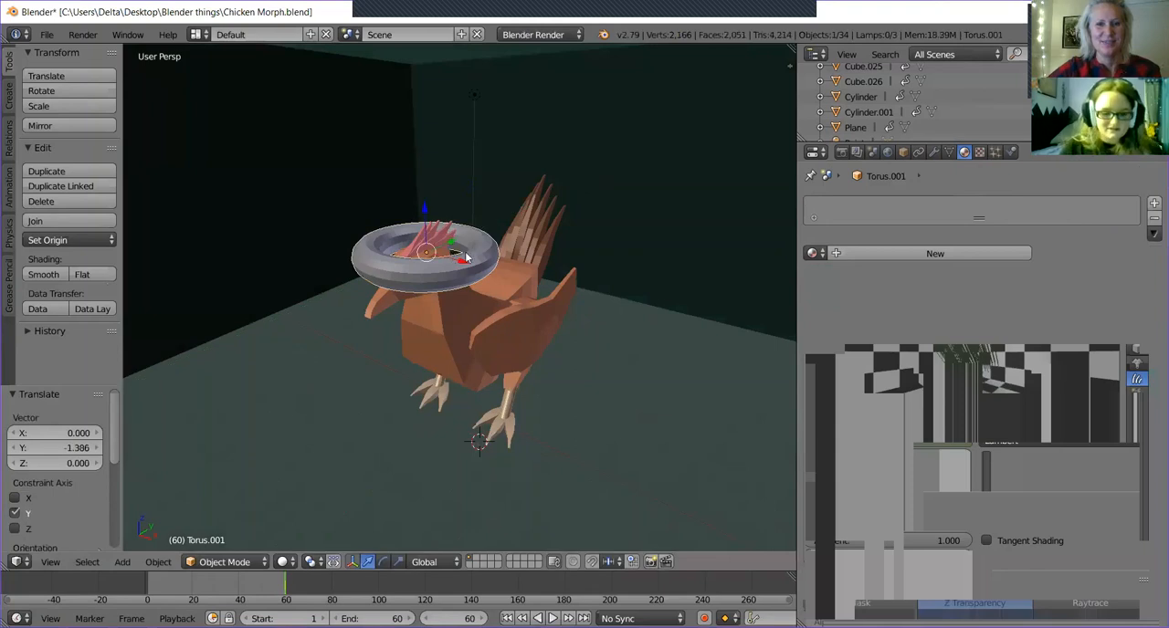
key("s")
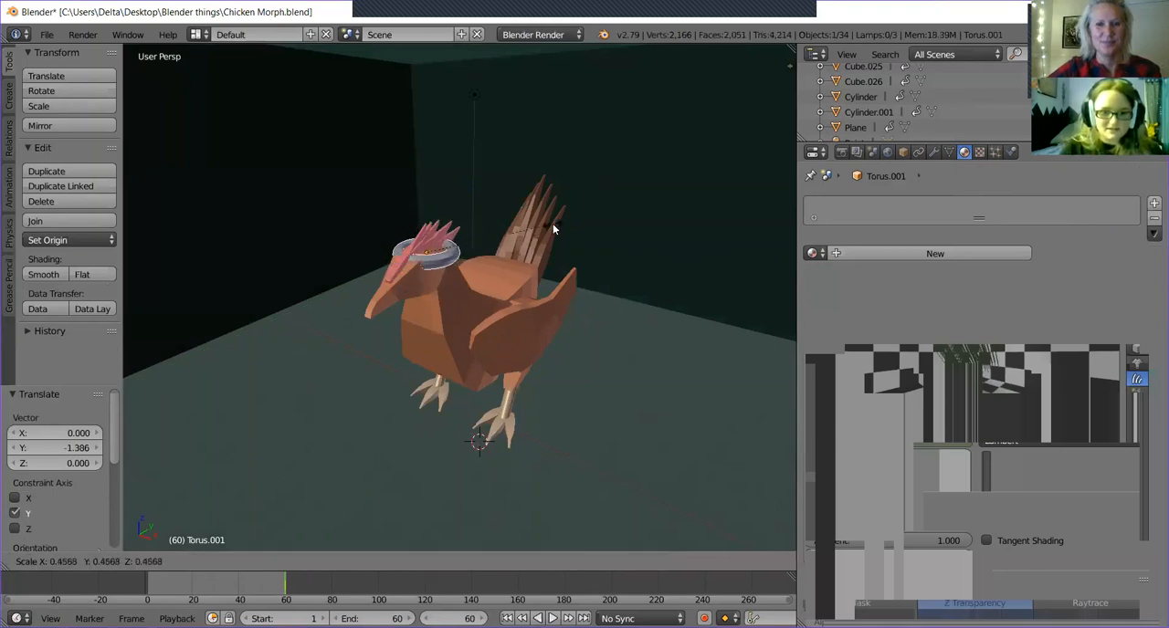
left_click(551, 228)
Fine-tune the torus around the chicken's crest by shifting it along Y and raising it slightly along Z.
middle_click_drag(551, 228, 672, 238)
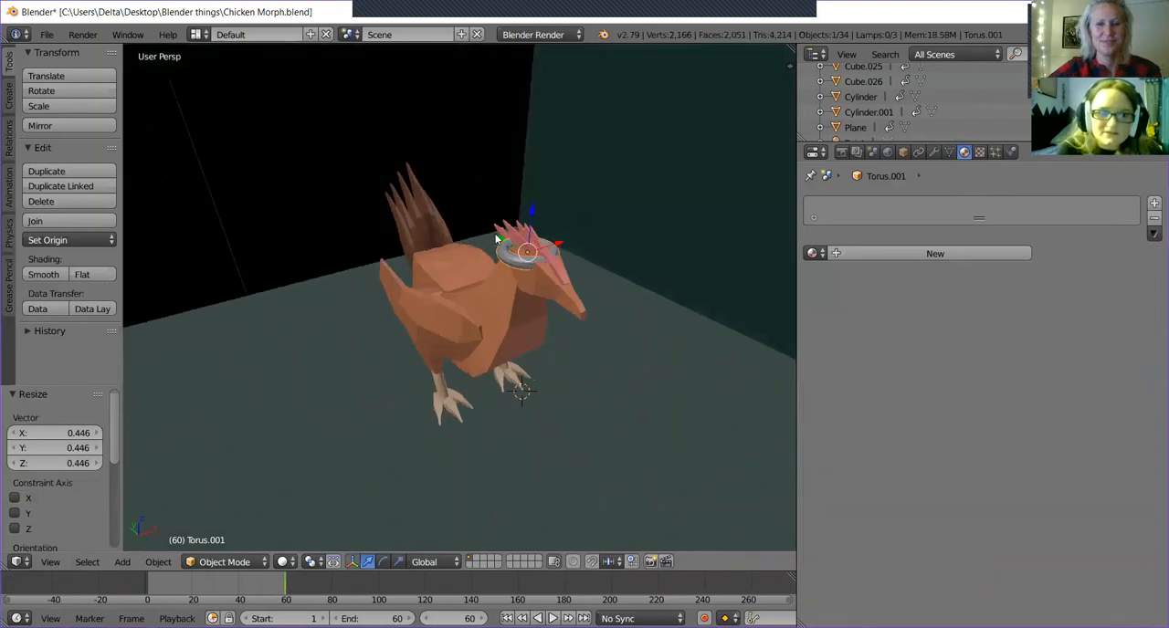
left_click_drag(500, 237, 545, 216)
middle_click_drag(491, 276, 515, 407)
scroll(528, 406, "up", 4)
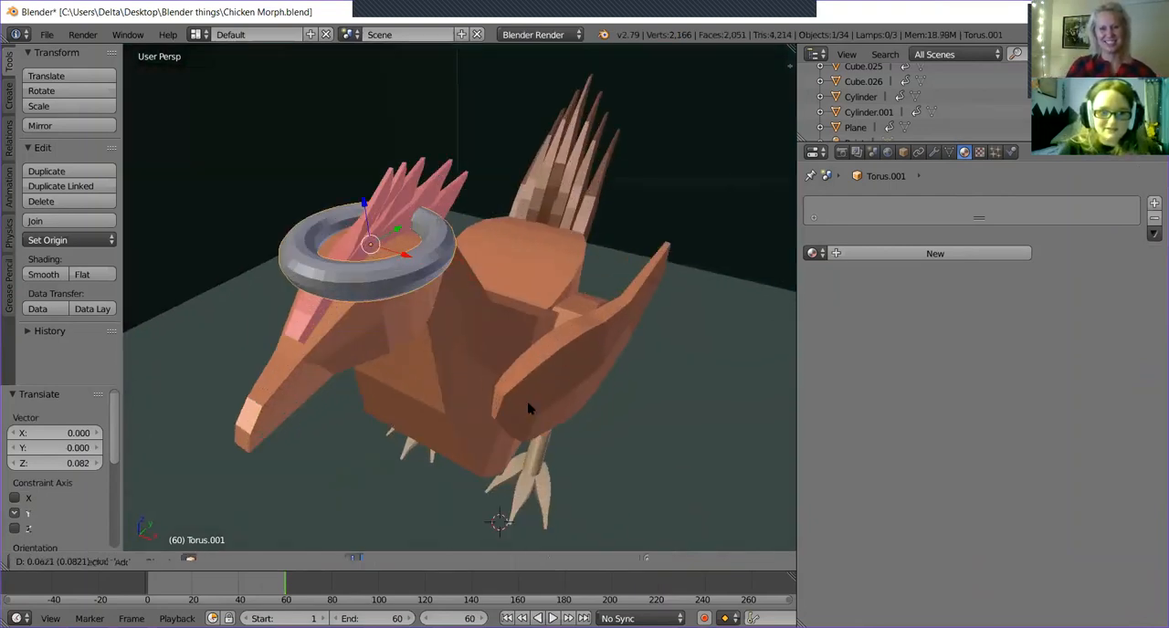
left_click_drag(366, 204, 363, 204)
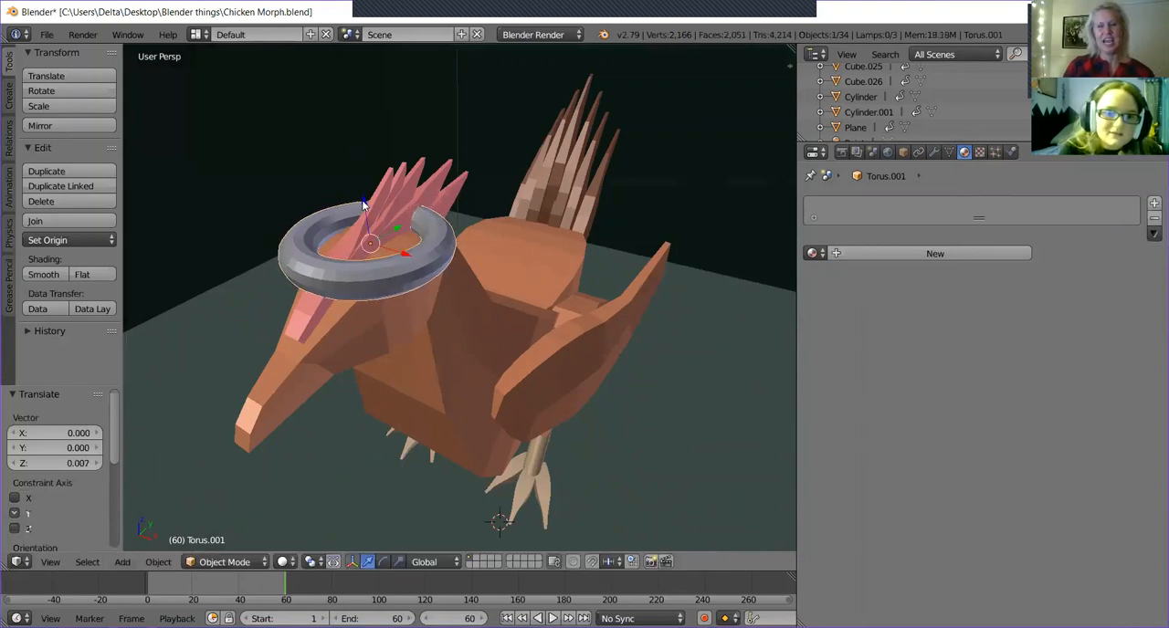
Select the large cube forming the walls around the chicken and hide it in the 3D view.
middle_click_drag(682, 325, 625, 317)
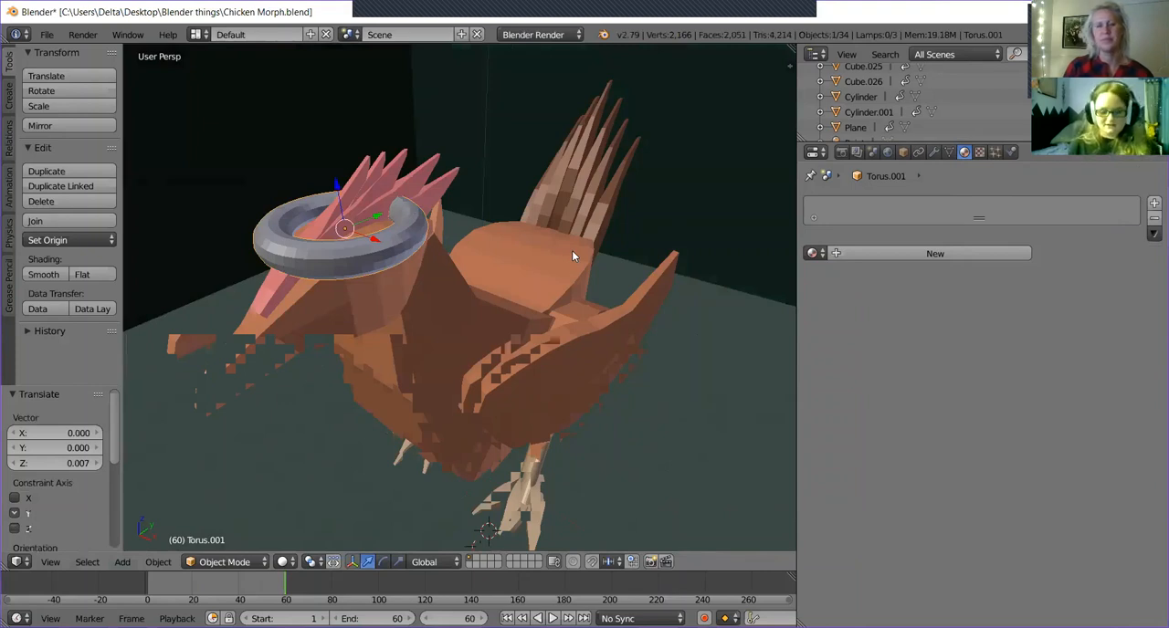
mouse_move(574, 251)
middle_mouse_down()
mouse_move(617, 261)
mouse_move(706, 237)
mouse_move(680, 225)
mouse_move(545, 224)
mouse_move(583, 245)
middle_mouse_up()
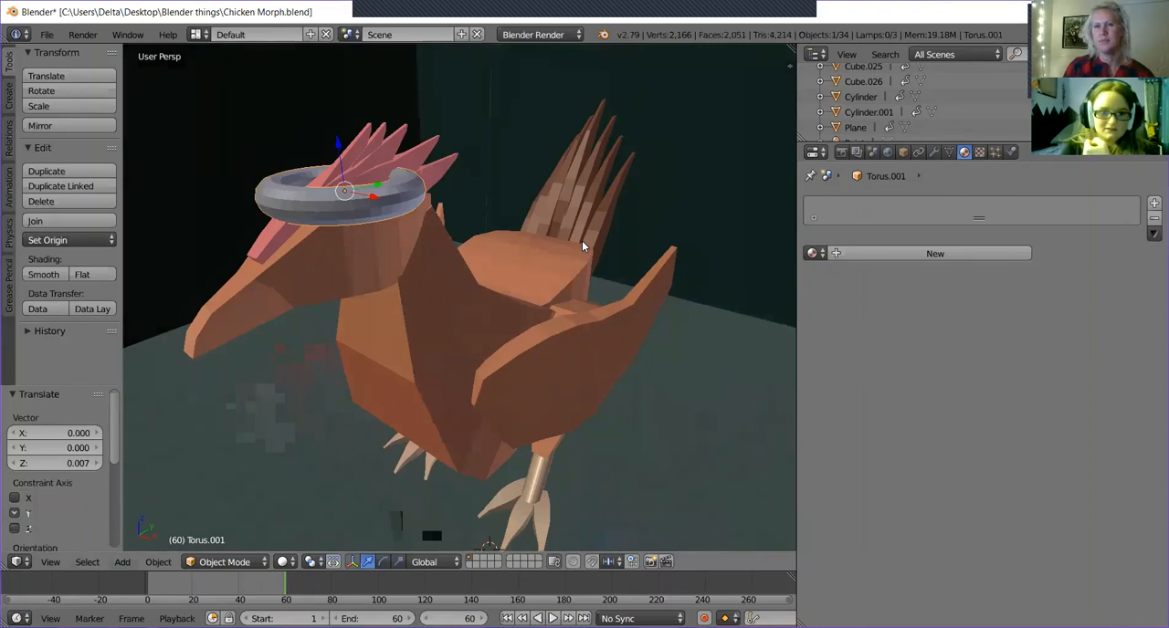
scroll(605, 228, "down", 4)
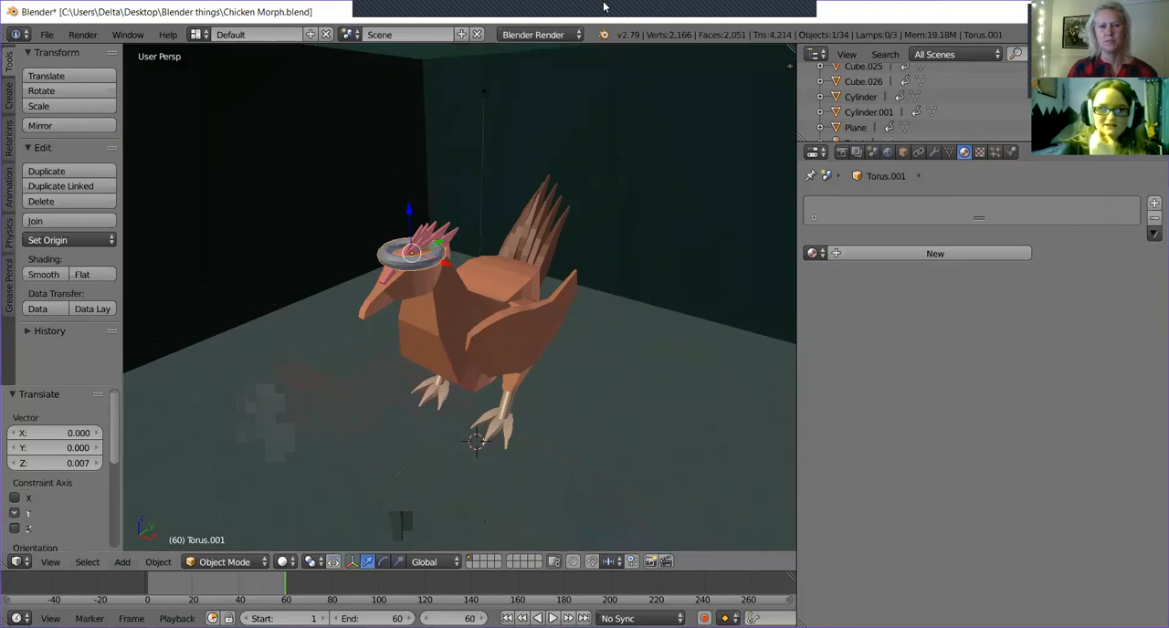
left_click(635, 218)
right_click(636, 219)
scroll(879, 122, "up", 1)
scroll(879, 122, "up", 6)
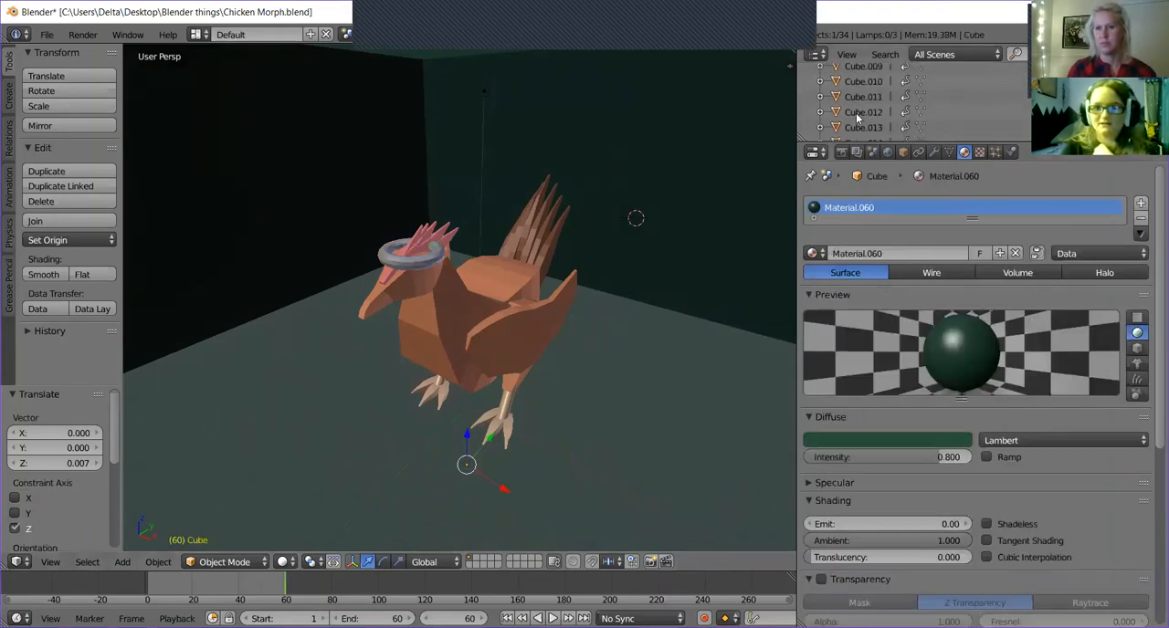
scroll(855, 114, "up", 4)
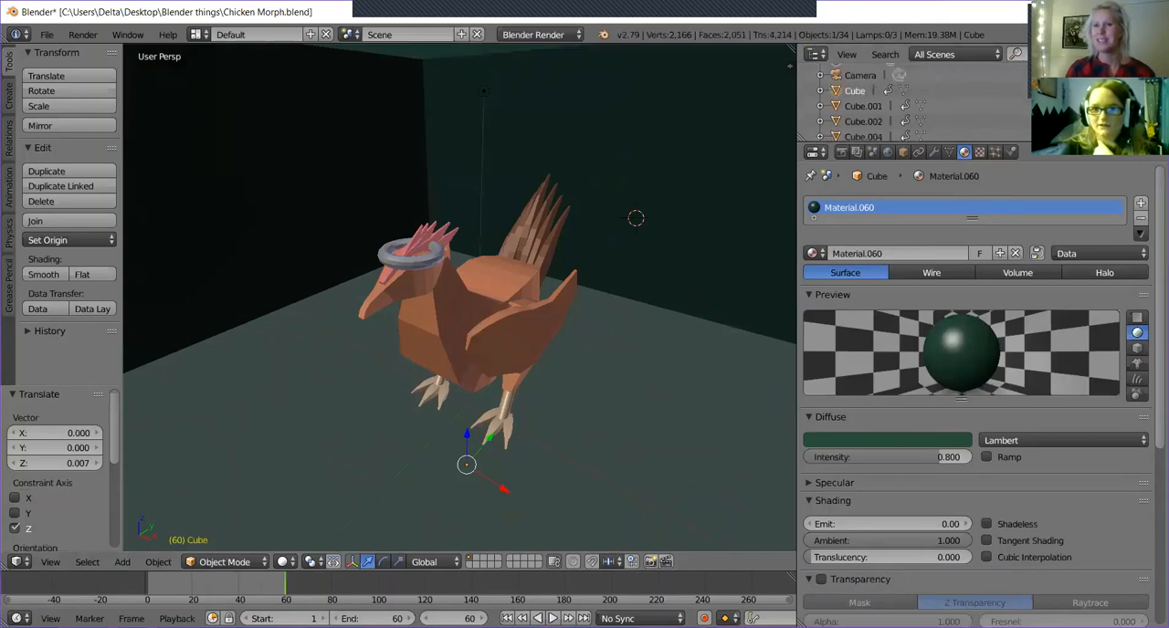
scroll(904, 102, "up", 2)
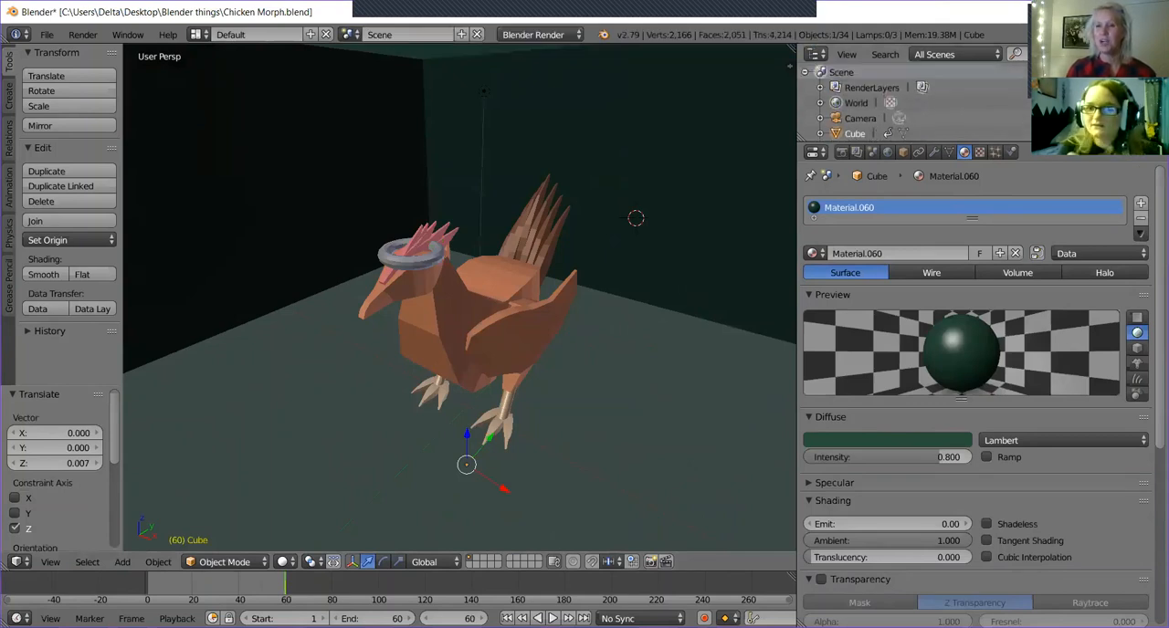
key("a")
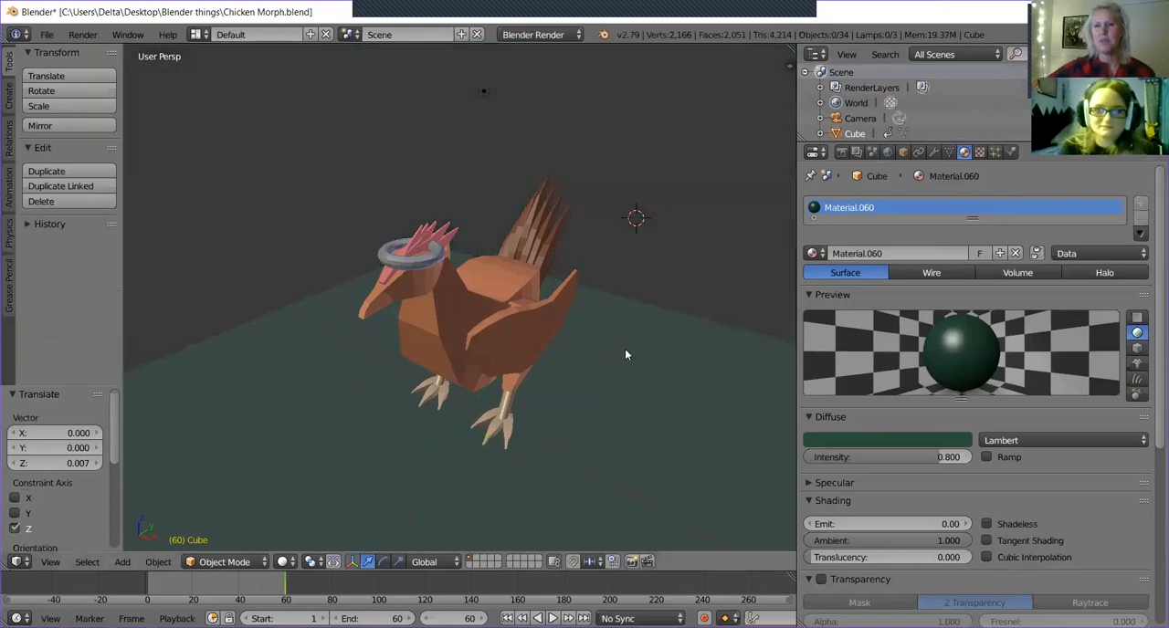
Select the floor plane beneath the chicken and look through the scene's object list.
right_click(606, 407)
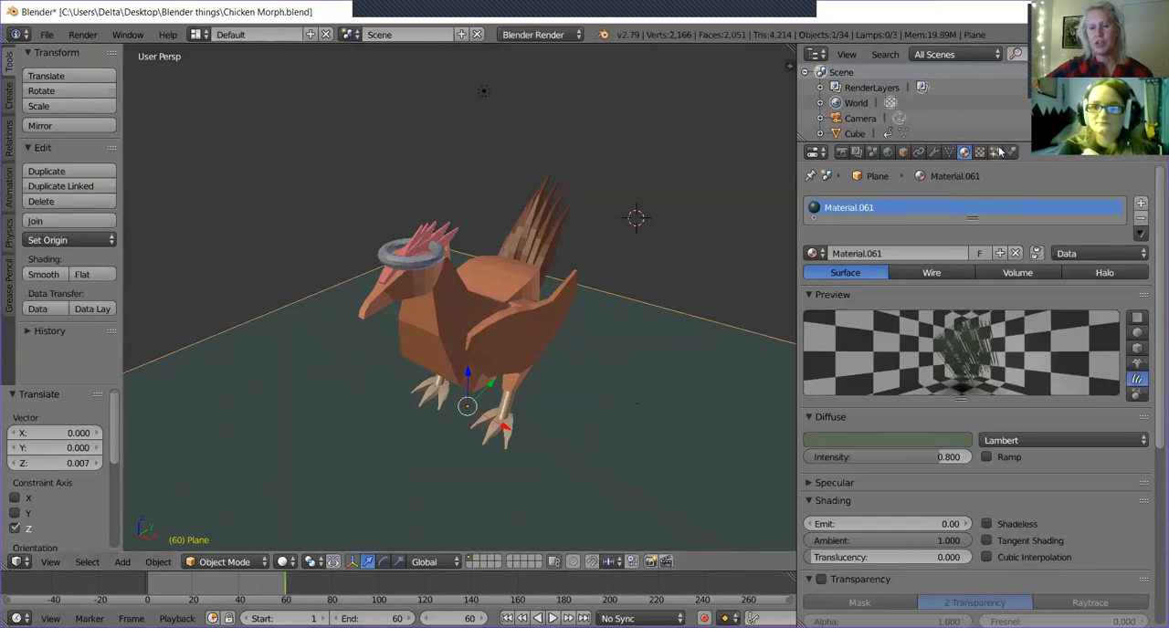
scroll(976, 108, "down", 5)
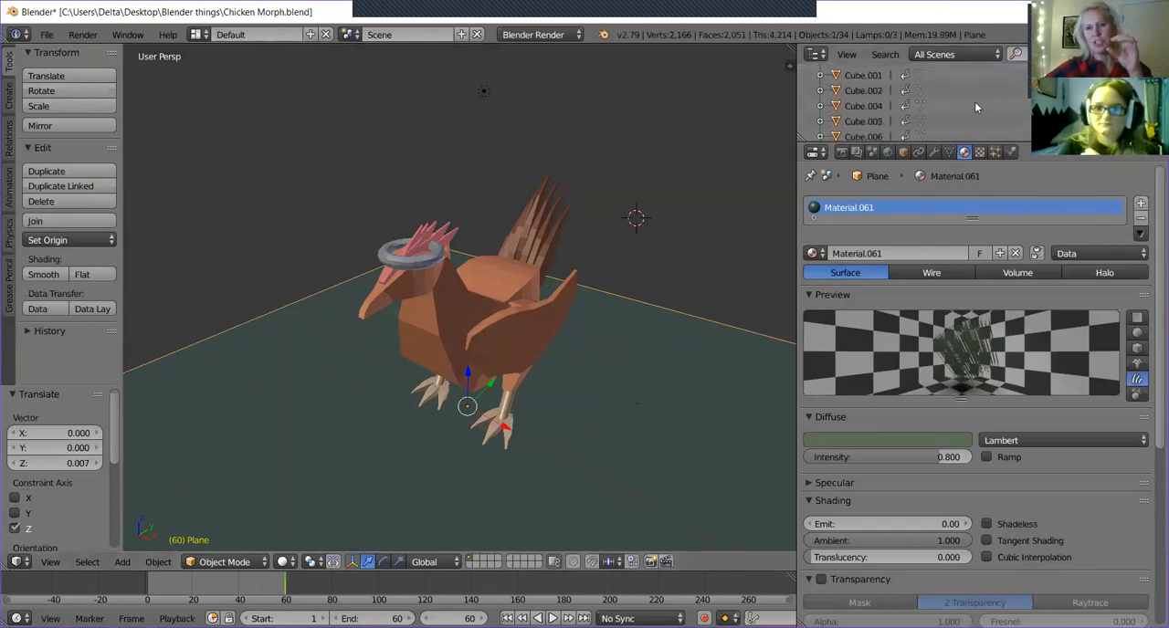
scroll(976, 108, "down", 3)
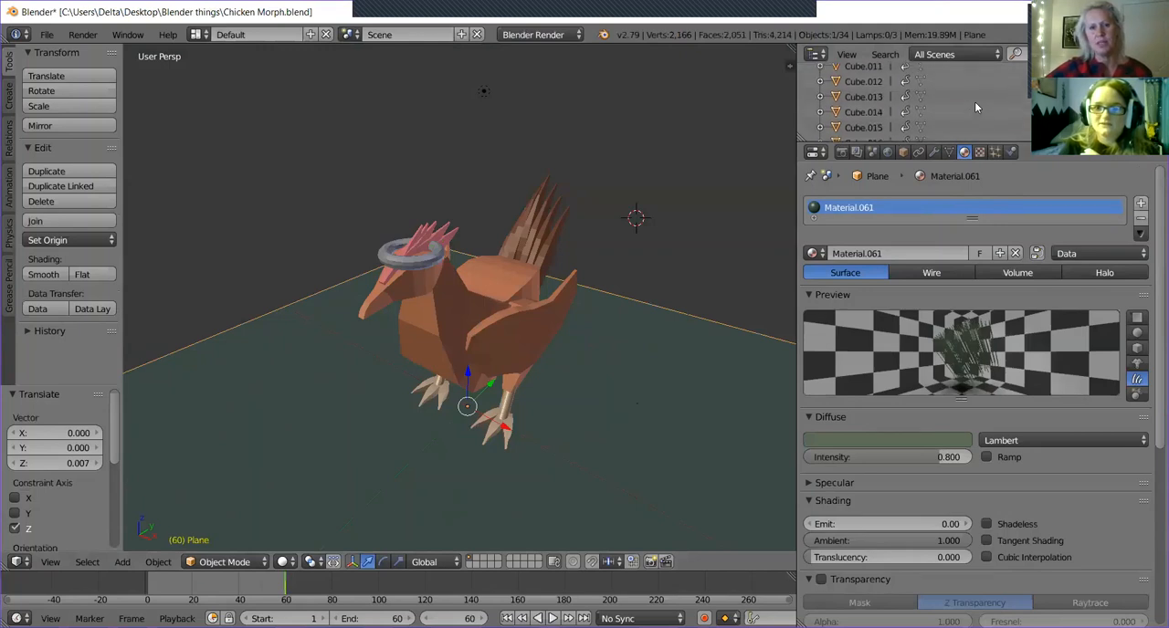
scroll(976, 108, "down", 5)
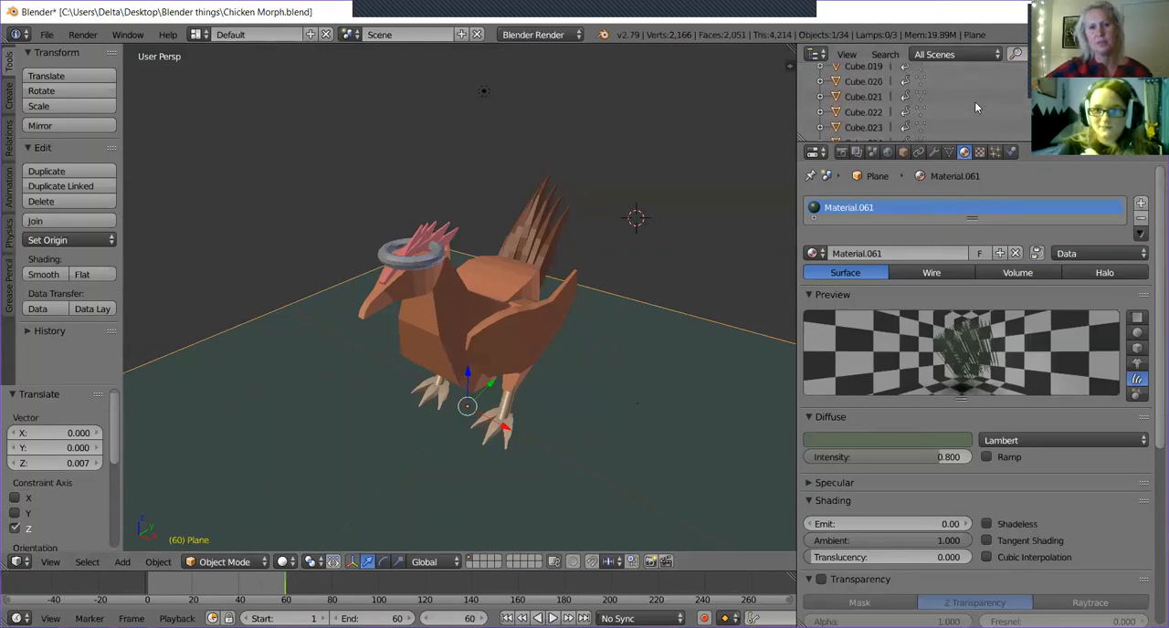
scroll(975, 108, "down", 5)
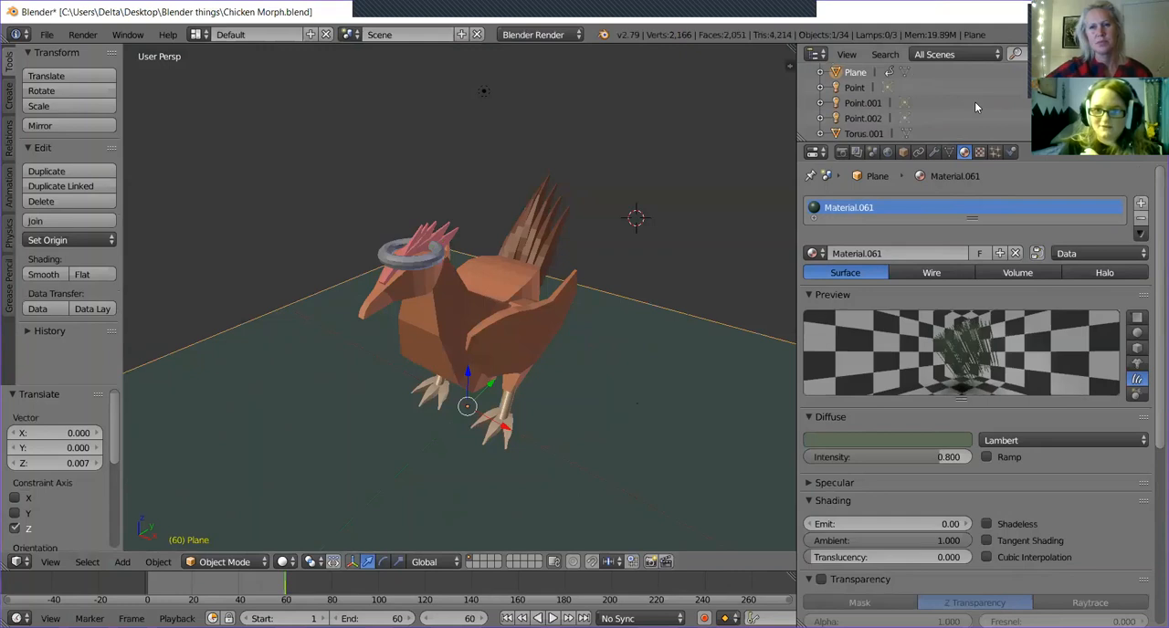
scroll(976, 108, "up", 2)
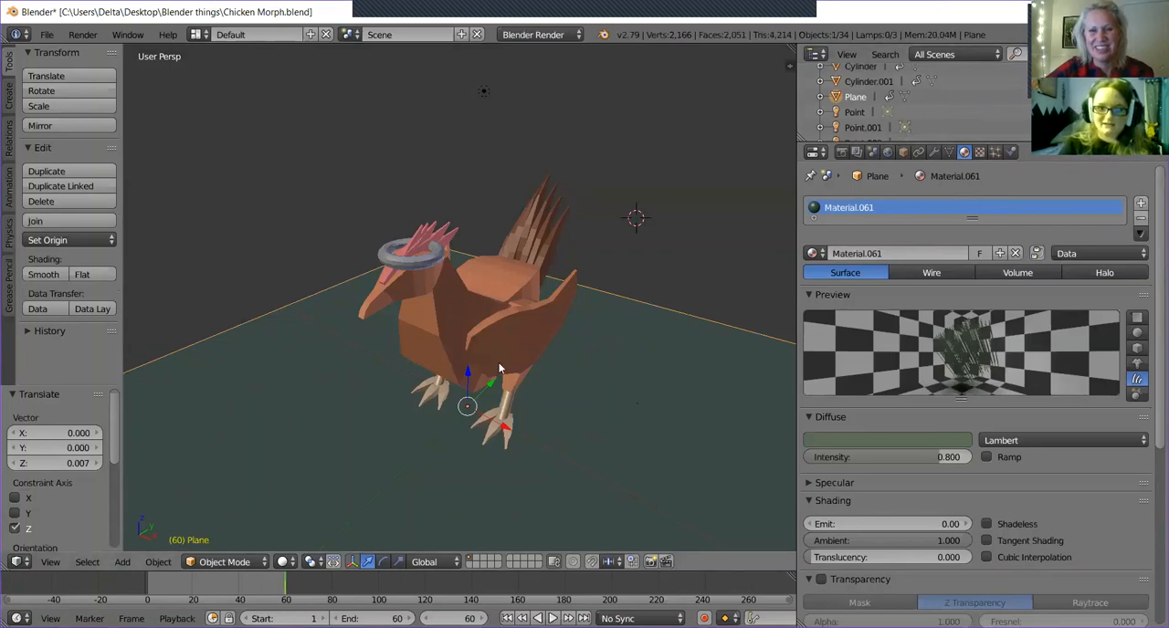
Select the floor plane beneath the chicken and hide it in the 3D view.
right_click(499, 368)
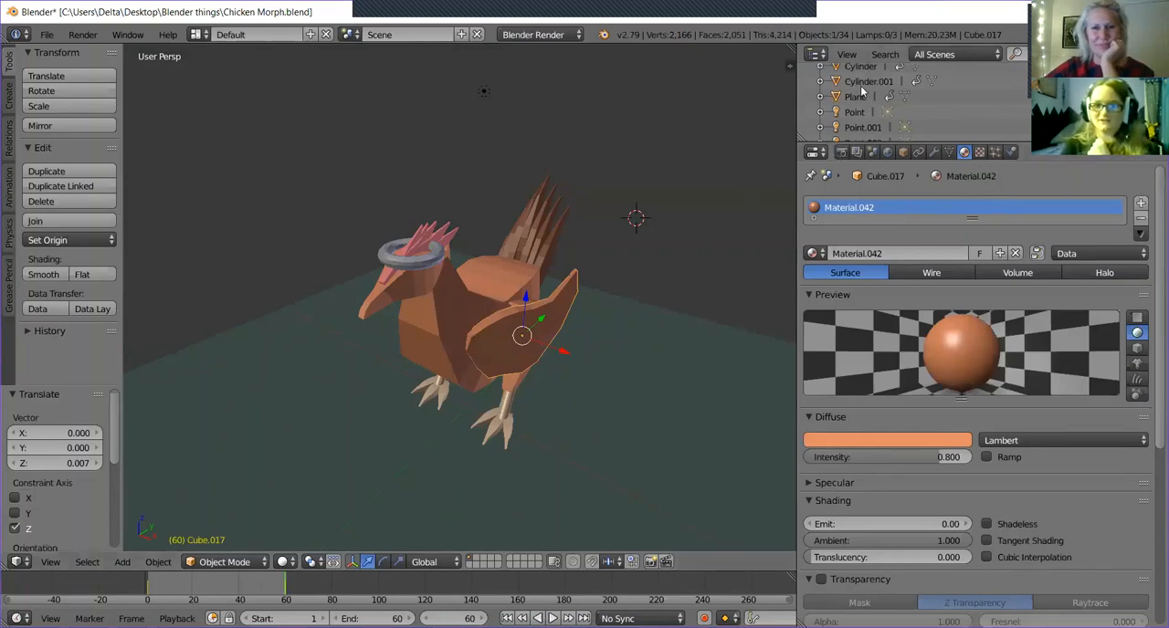
right_click(688, 410)
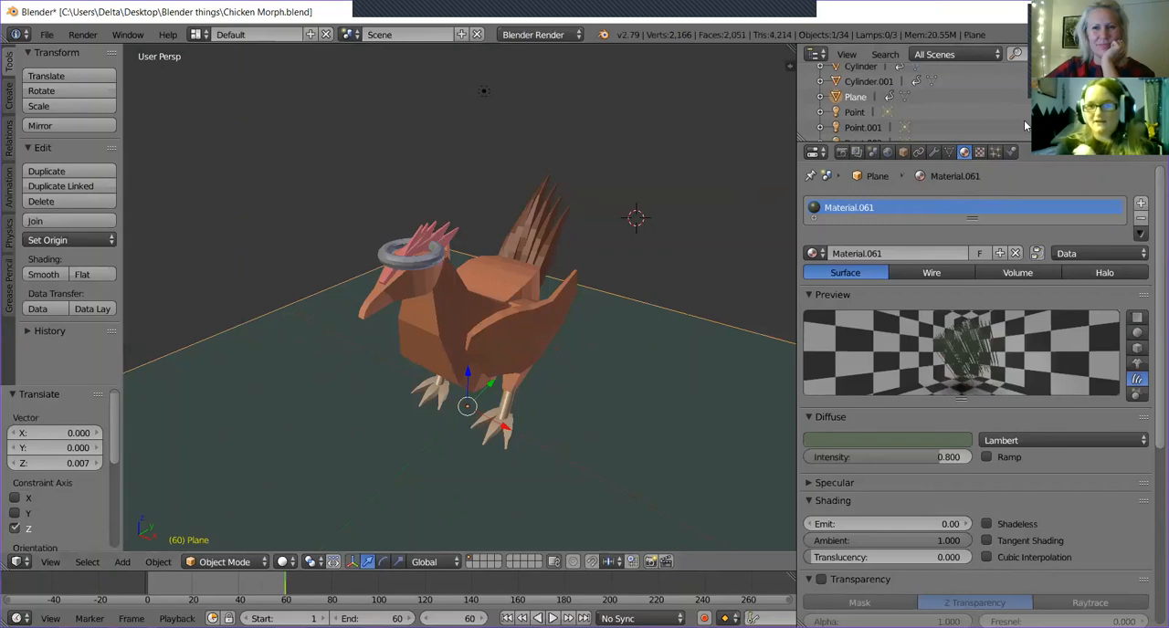
key("h")
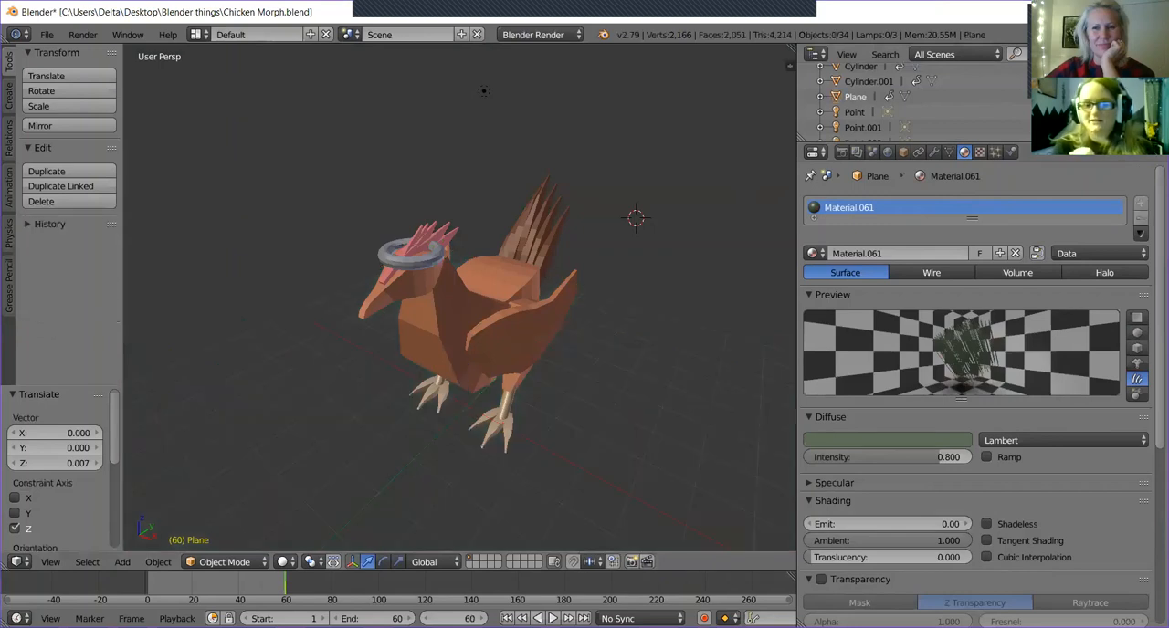
middle_click_drag(670, 322, 664, 196)
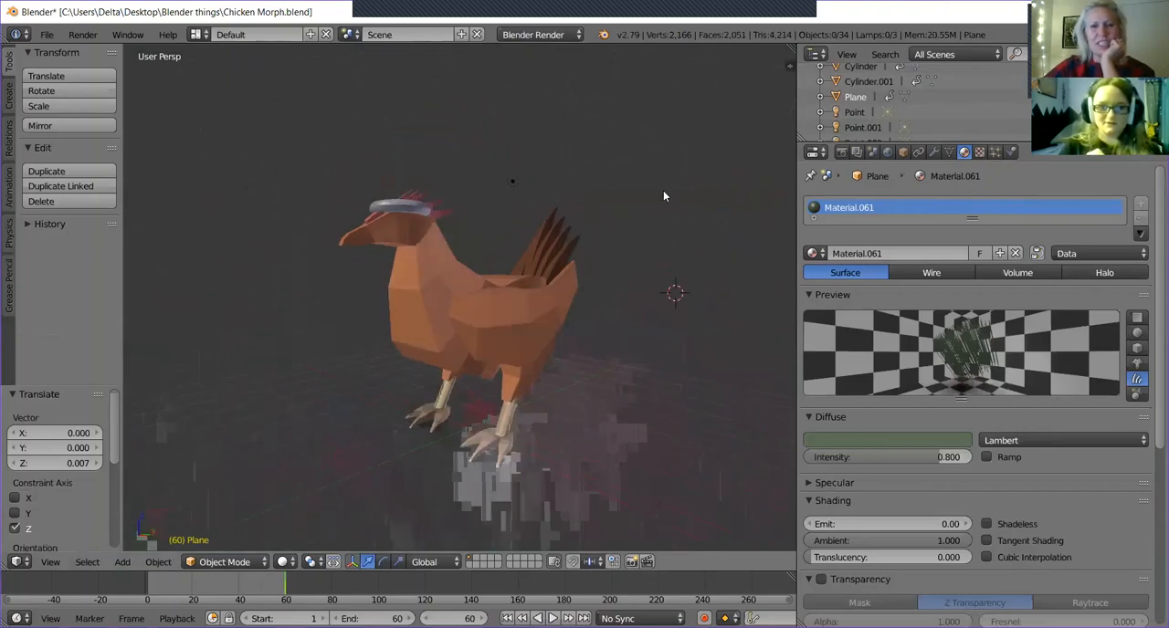
middle_click_drag(544, 322, 631, 297)
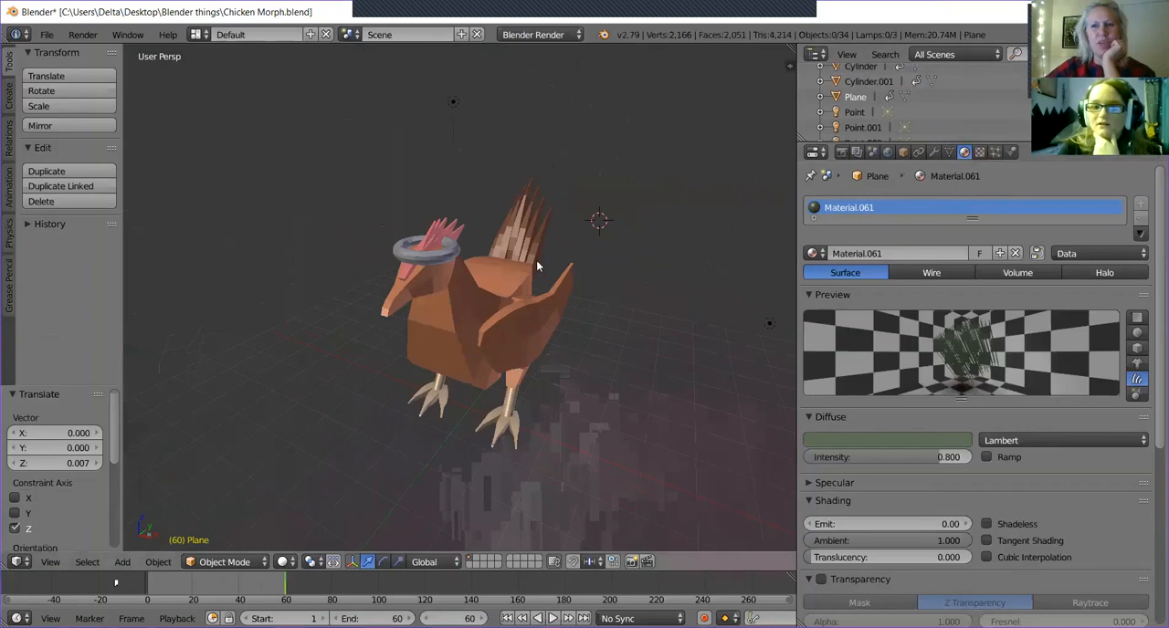
middle_click_drag(600, 372, 578, 373)
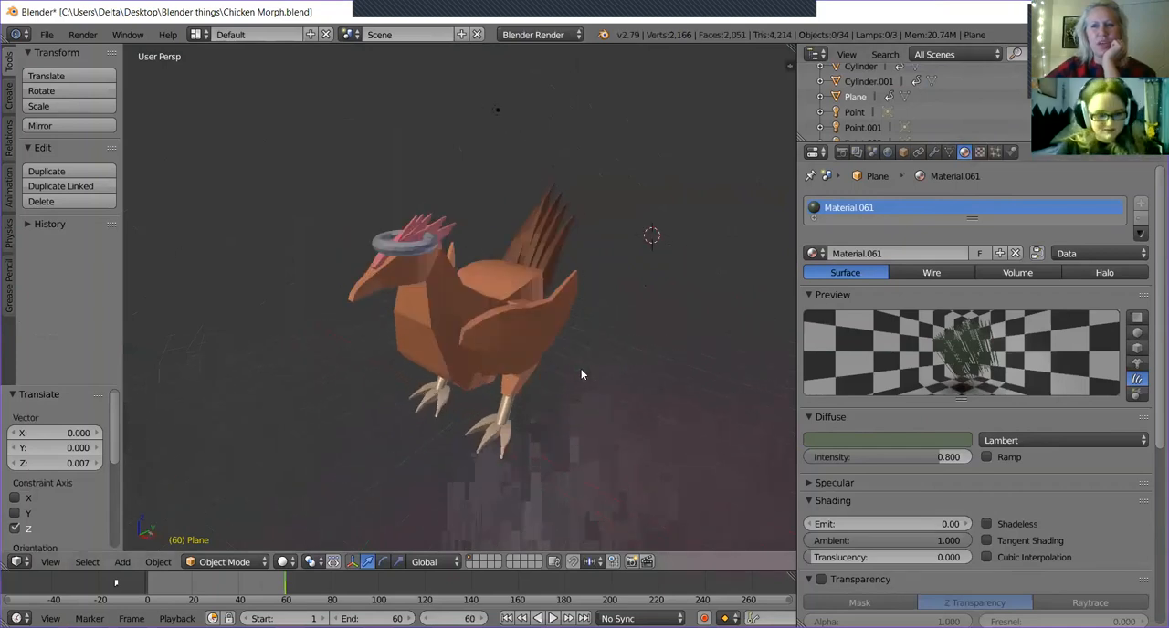
Snap the 3D cursor to the scene center and make the floor plane visible in the 3D view again.
key("shift+s")
left_click(582, 371)
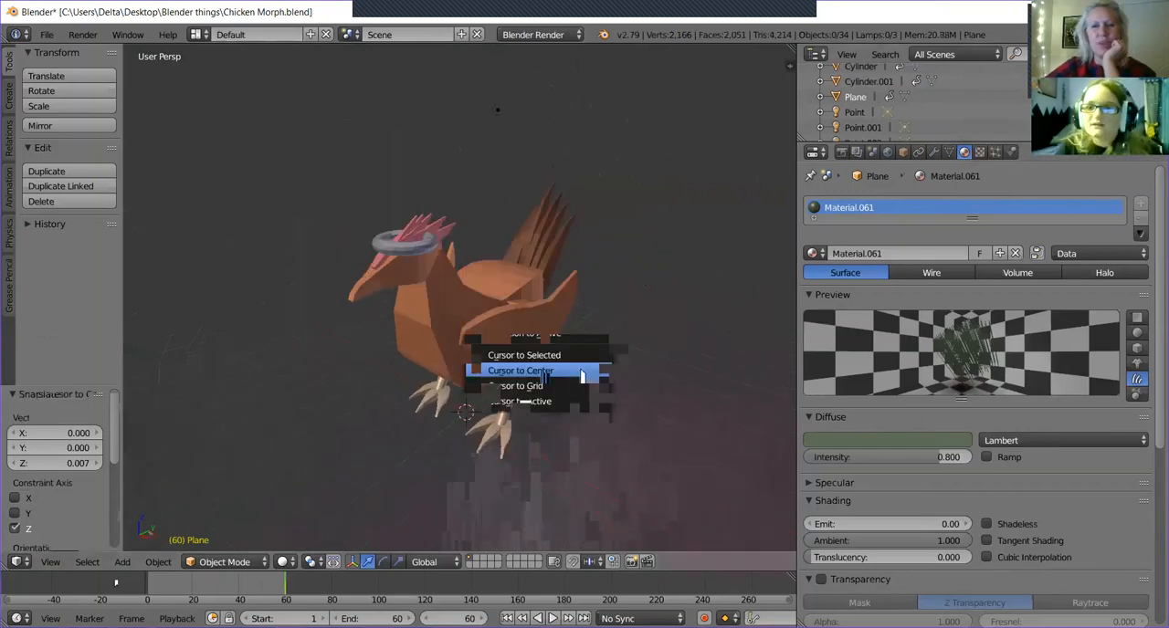
left_click(1115, 96)
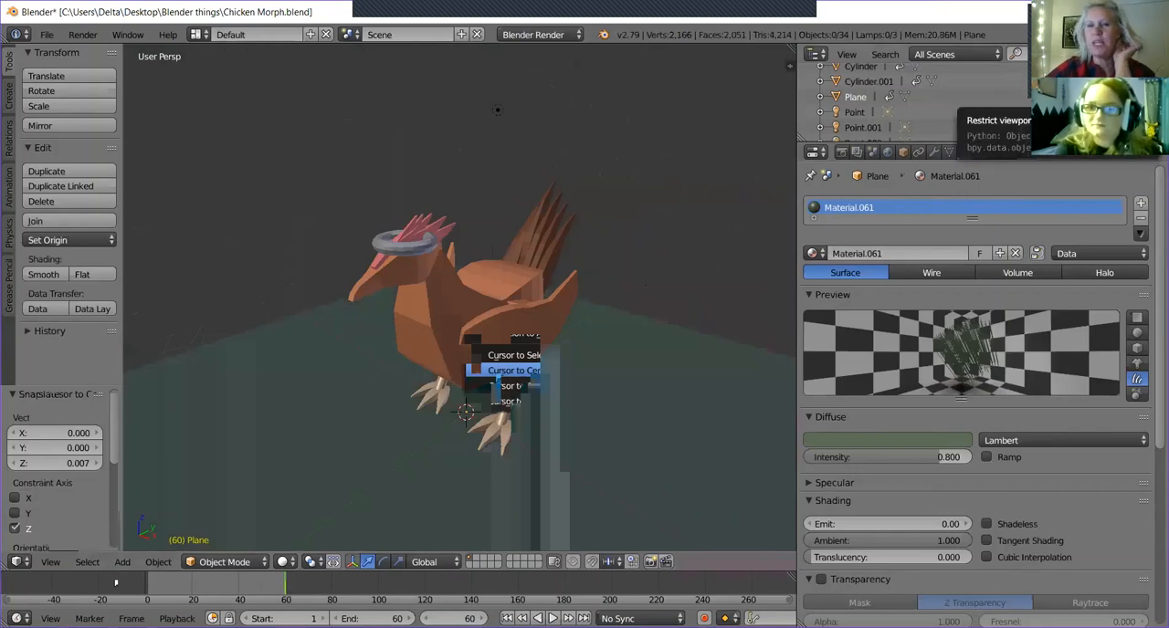
Select the lamp object named Point and rename it "Light 1".
left_click(856, 112)
middle_click_drag(696, 231, 446, 278)
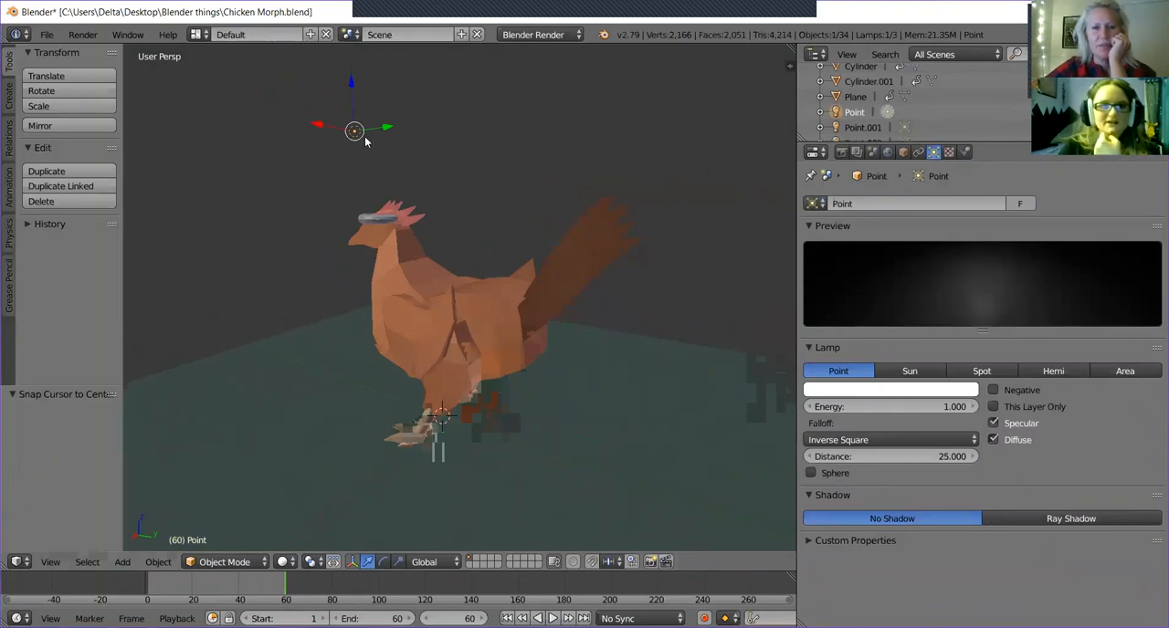
middle_click_drag(437, 319, 536, 279)
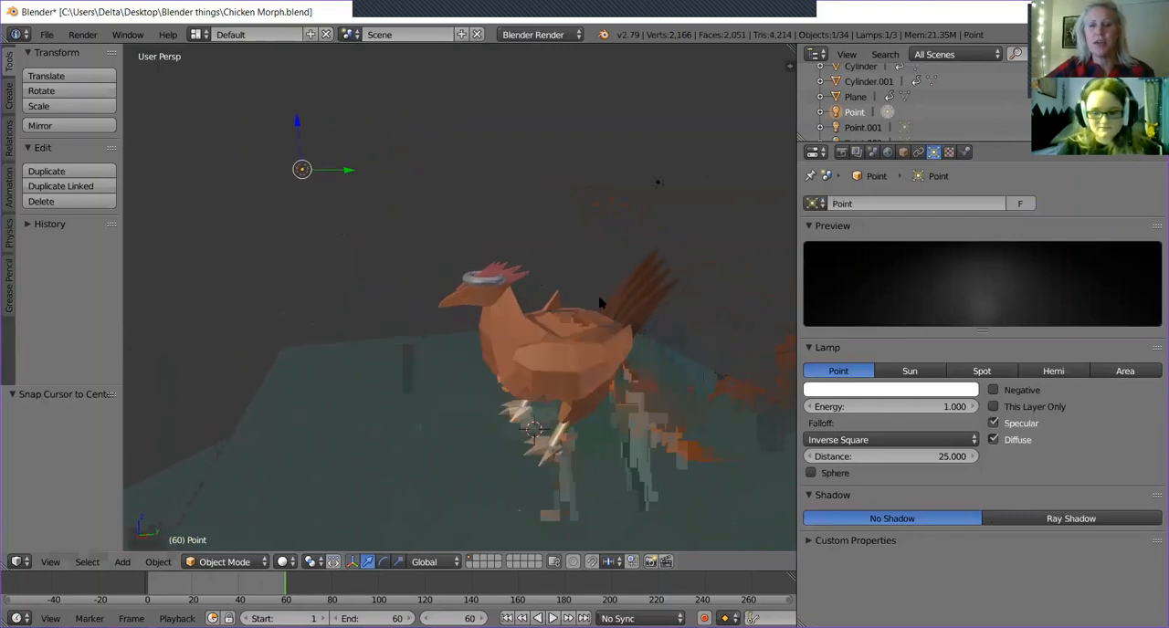
double_click(854, 112)
type("Light")
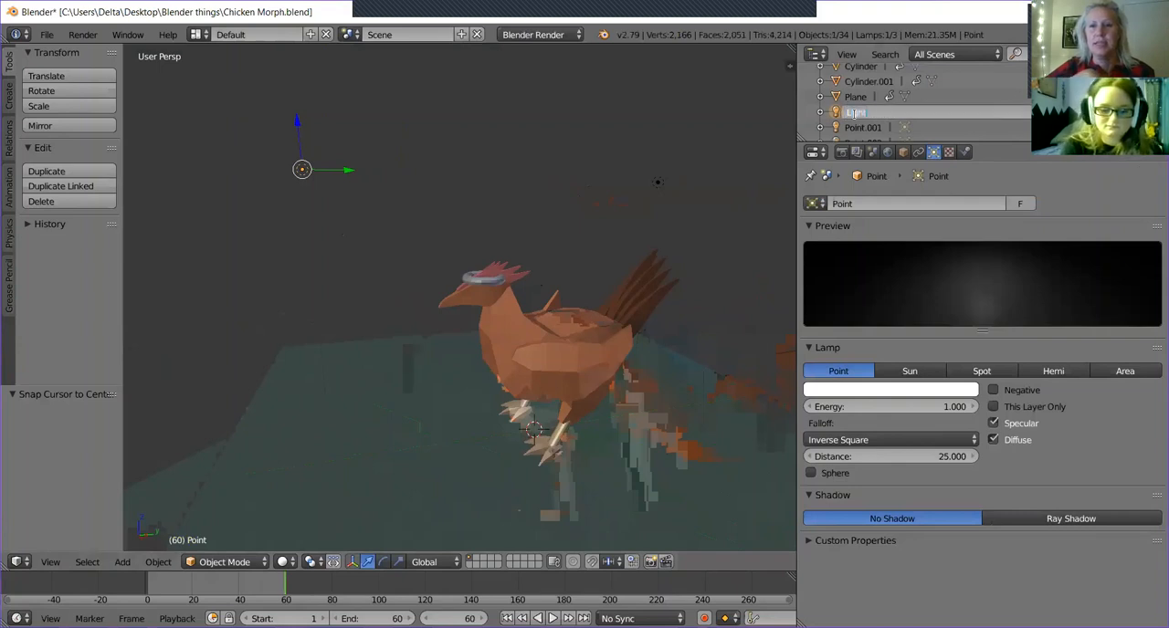
type(" 1")
key("Return")
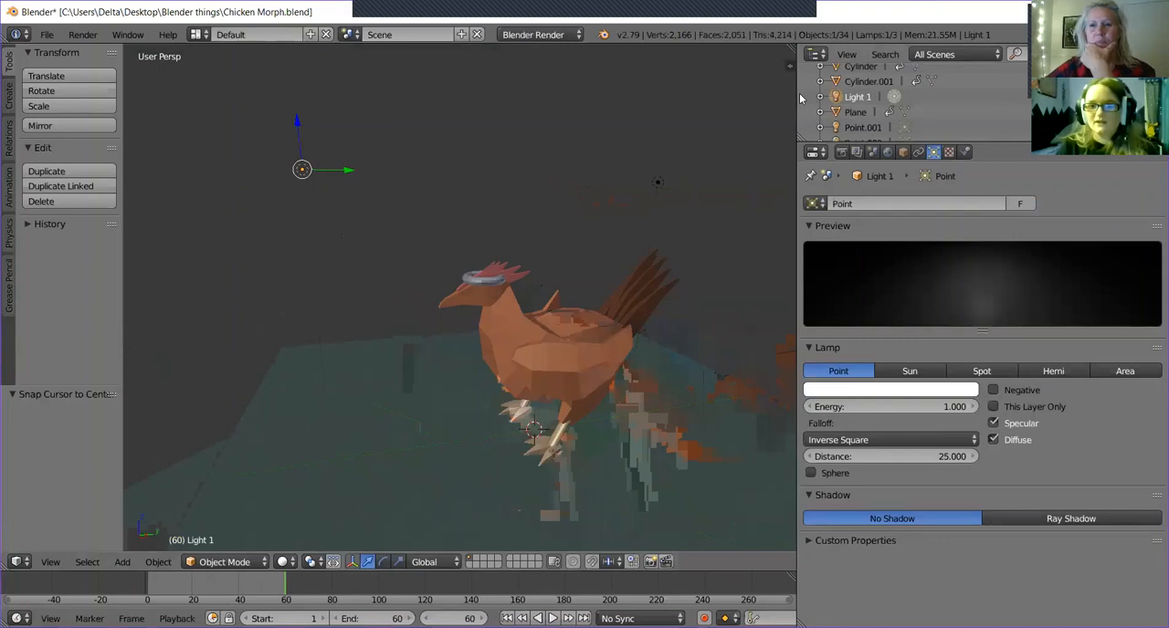
Select the lamp Point.001 and rename it "light 2".
left_click(848, 129)
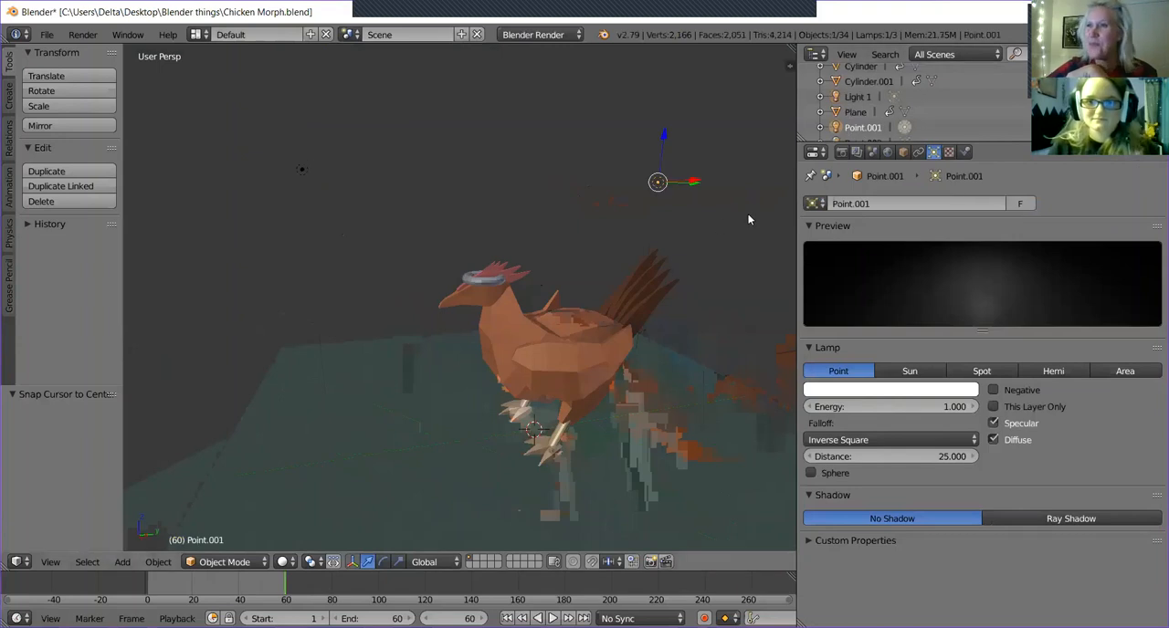
double_click(858, 128)
key("BackSpace")
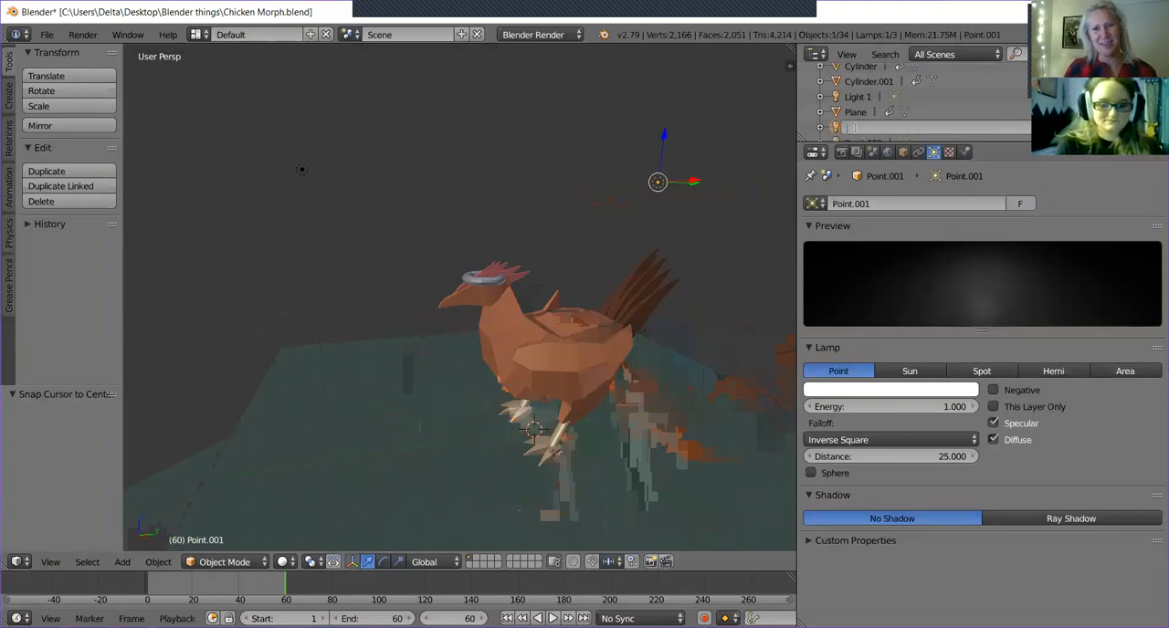
type("light 2")
key("Return")
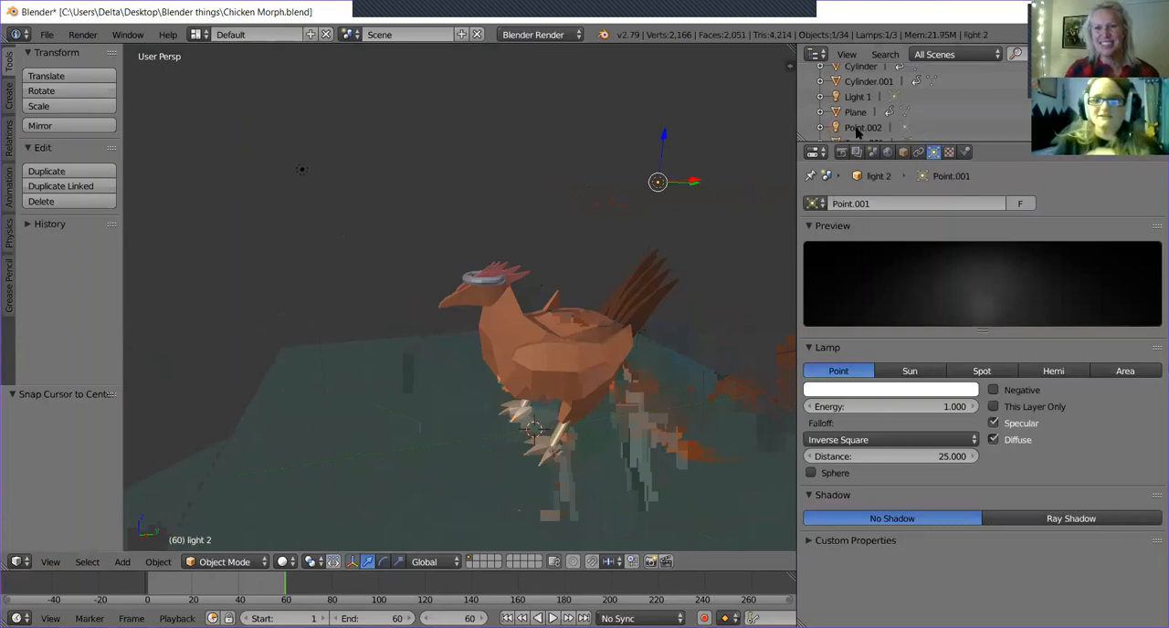
Select the remaining lamp, Point.002, beside the chicken and rename it "Light 3".
middle_click_drag(590, 368, 667, 353)
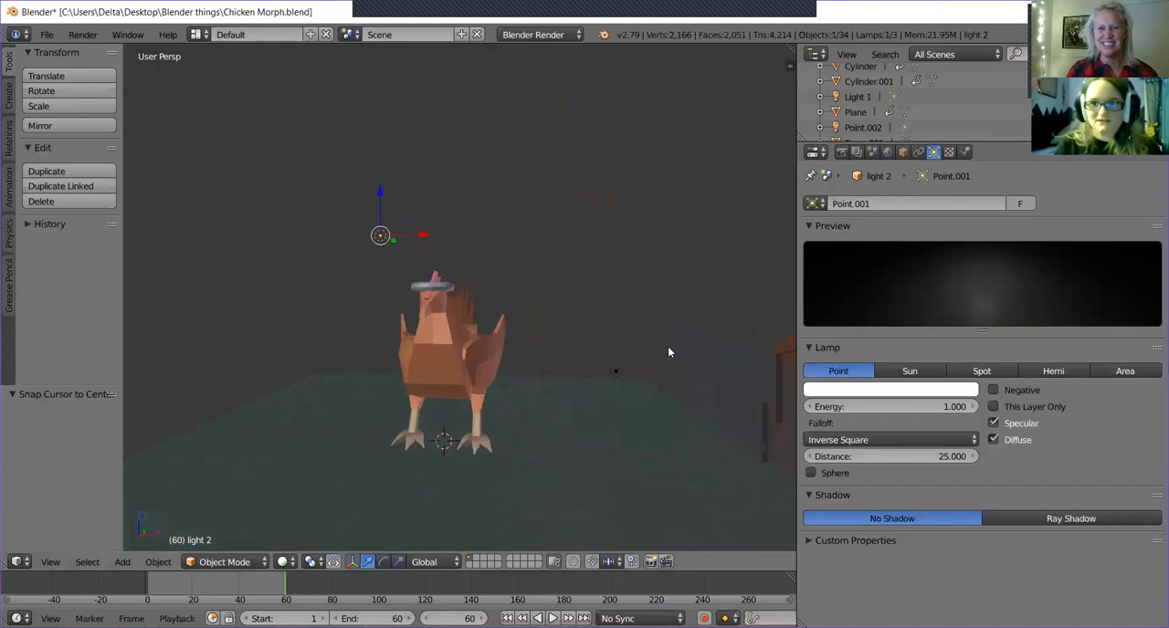
right_click(614, 371)
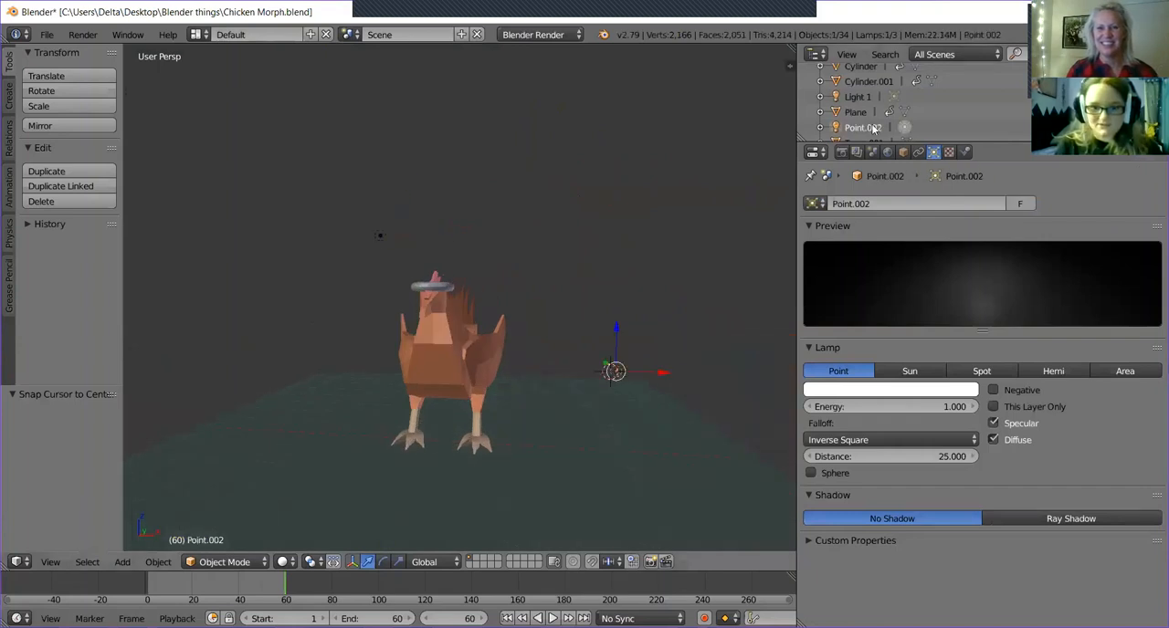
double_click(859, 125)
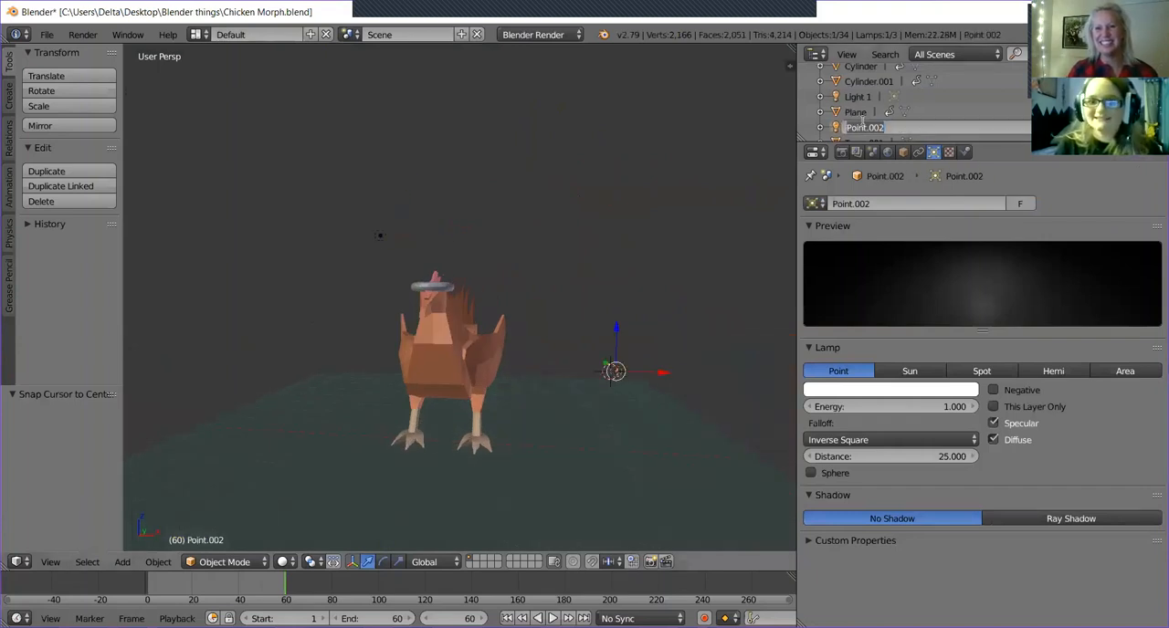
key("BackSpace")
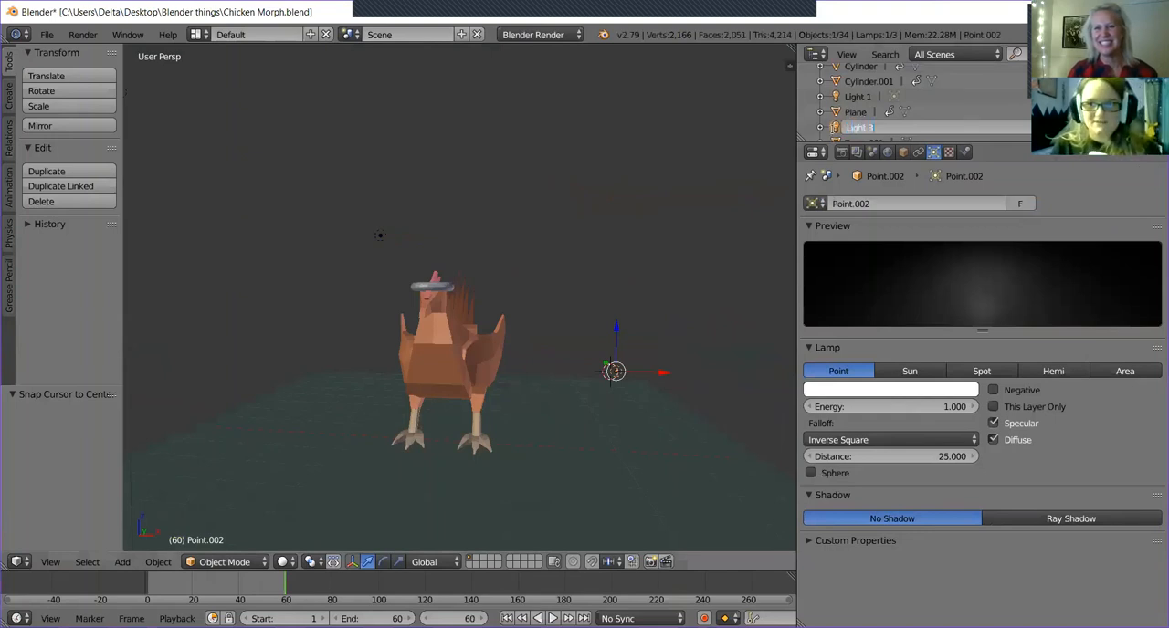
key("Return")
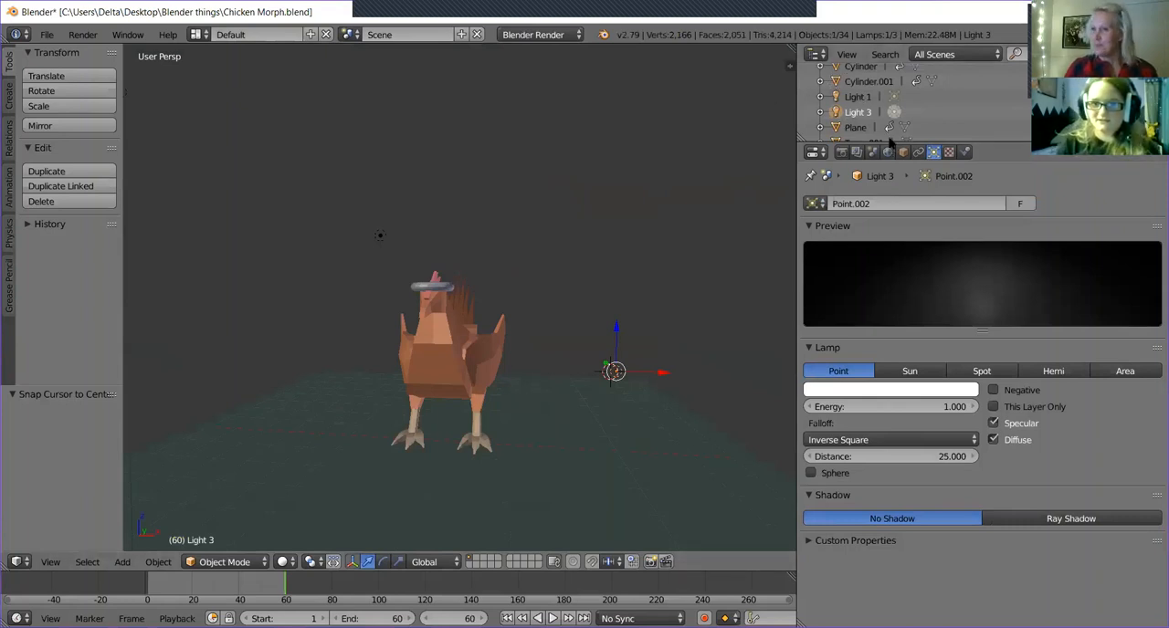
Find the torus around the chicken's head in the object list and rename it "Fluff".
scroll(891, 131, "down", 2)
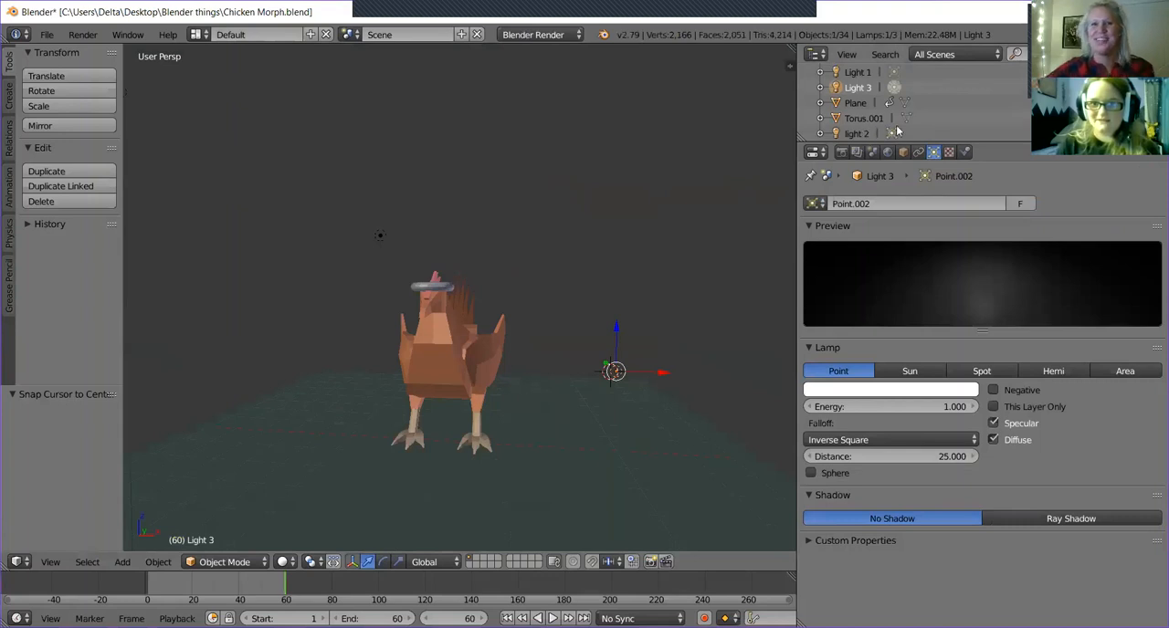
scroll(897, 131, "down", 10)
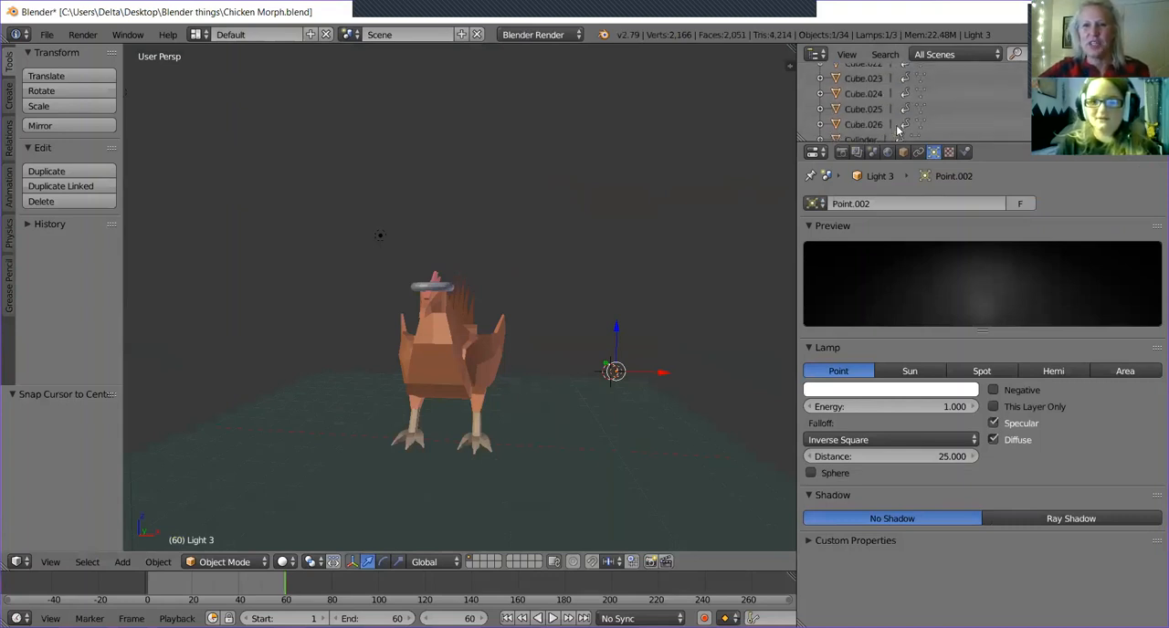
scroll(896, 131, "down", 2)
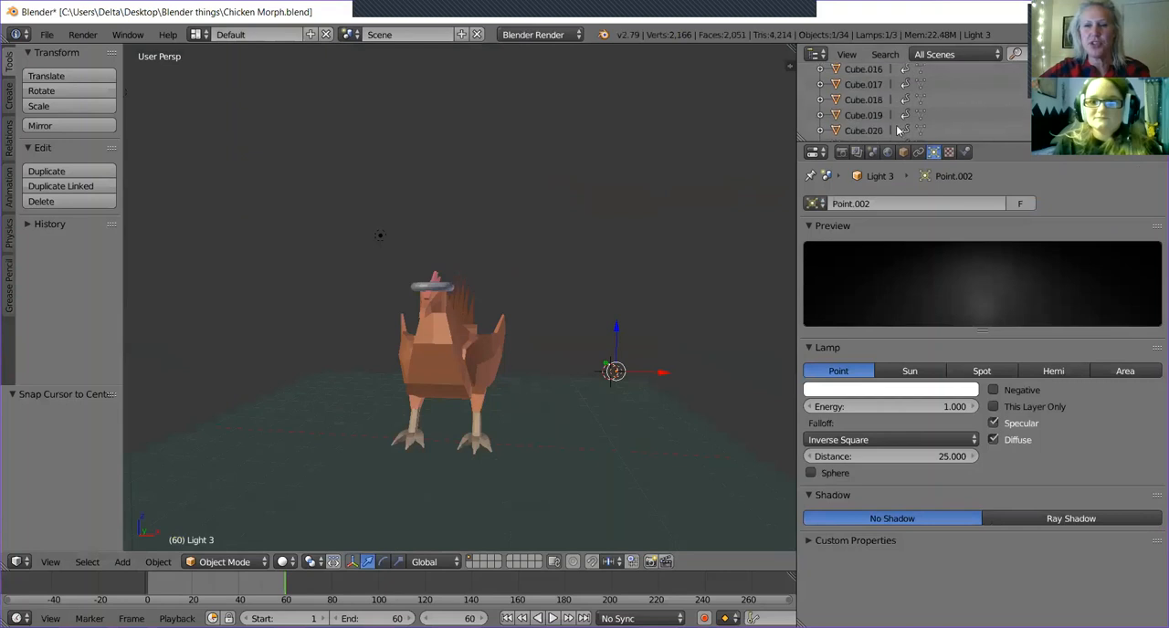
scroll(897, 130, "down", 8)
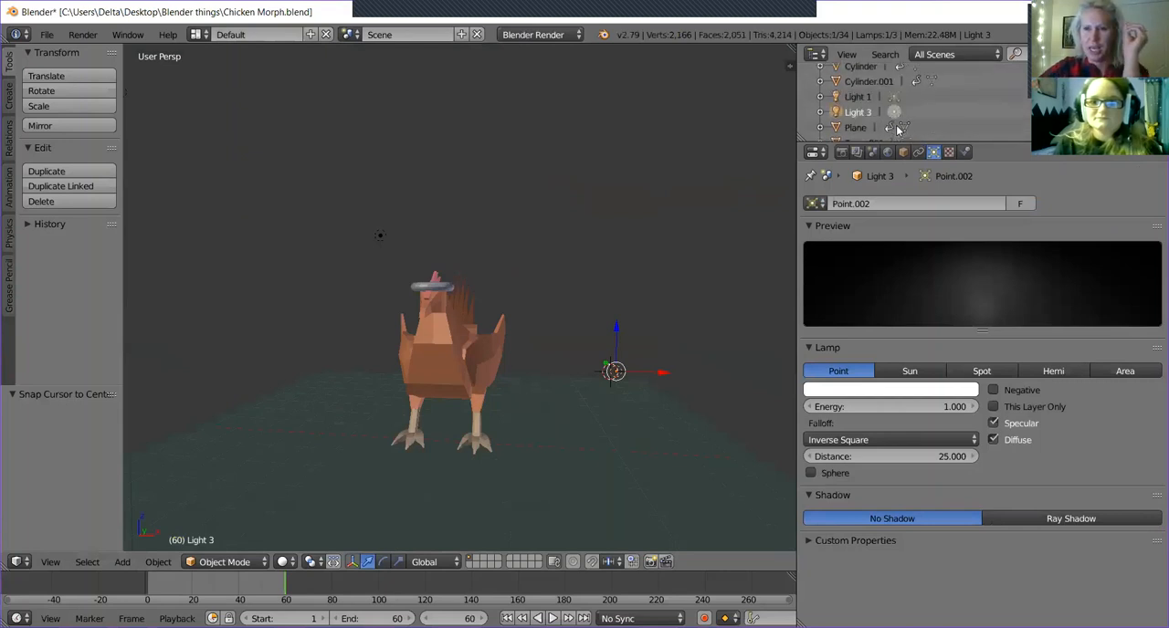
left_click(866, 119)
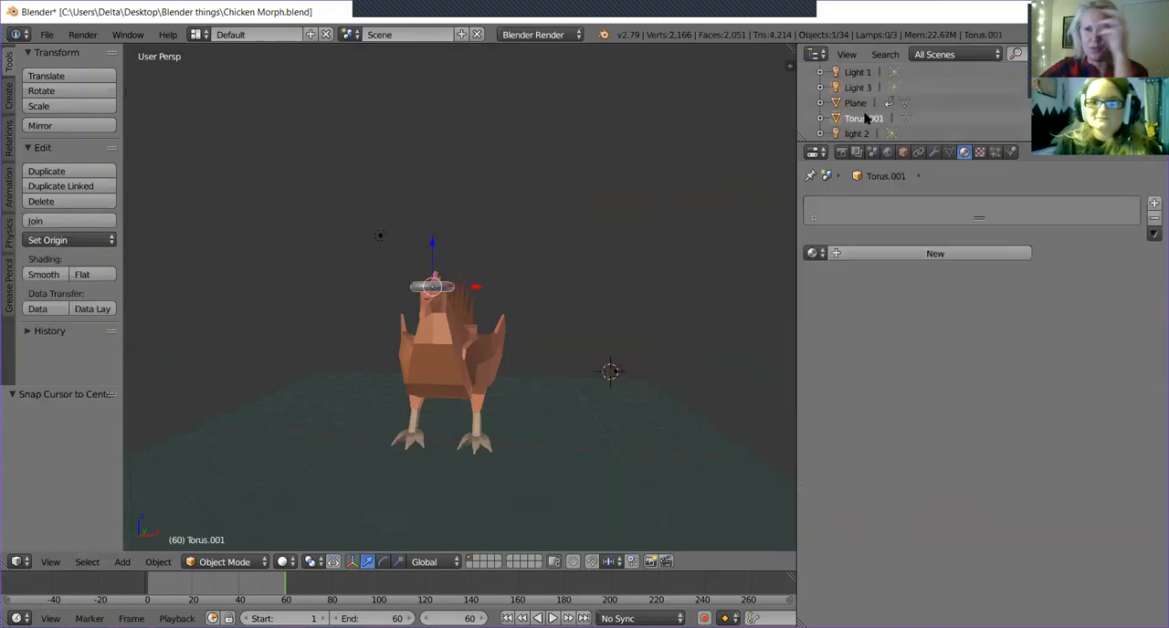
double_click(866, 120)
key("BackSpace")
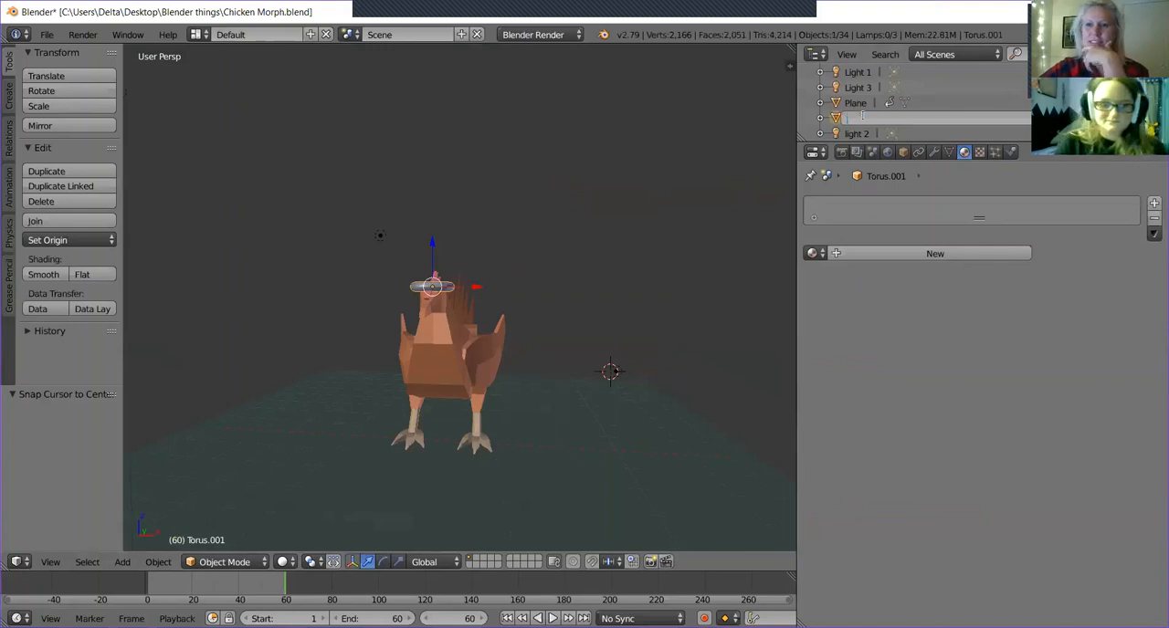
type("Fluff")
key("Return")
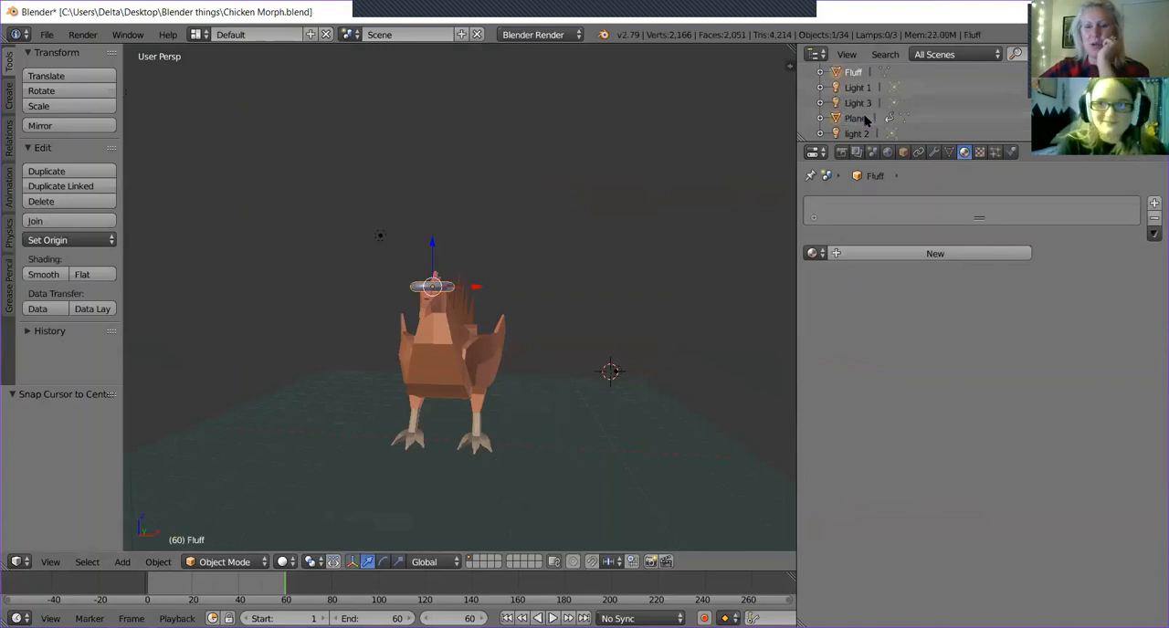
Look through the scene's object list and select the chicken's body in the 3D view.
middle_click_drag(430, 321, 414, 341)
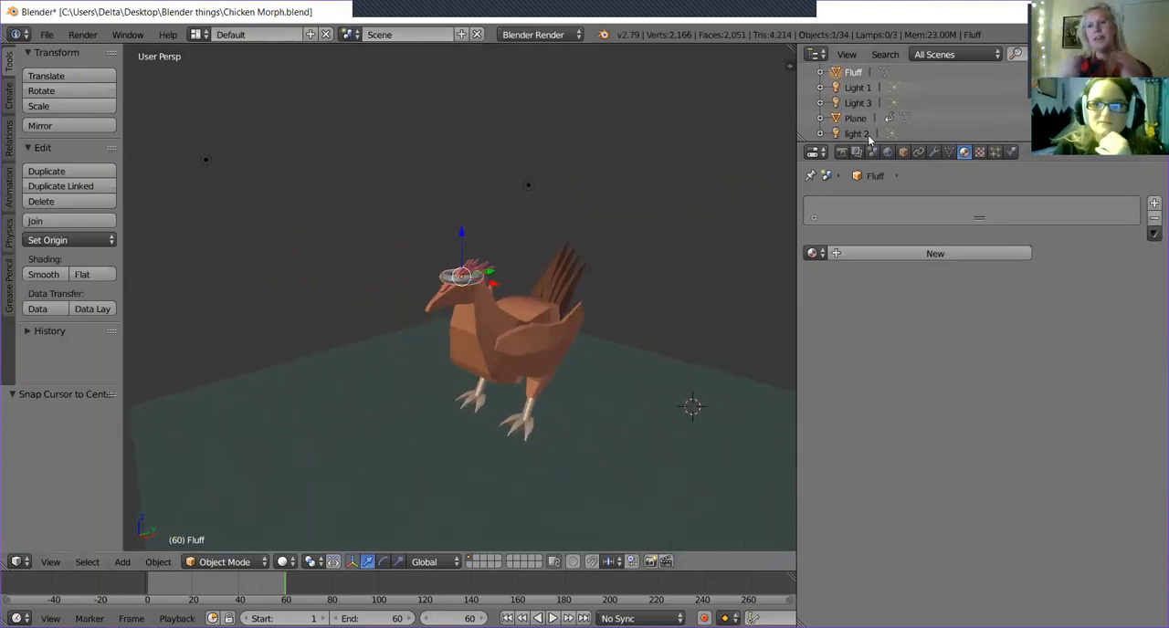
scroll(856, 121, "up", 2)
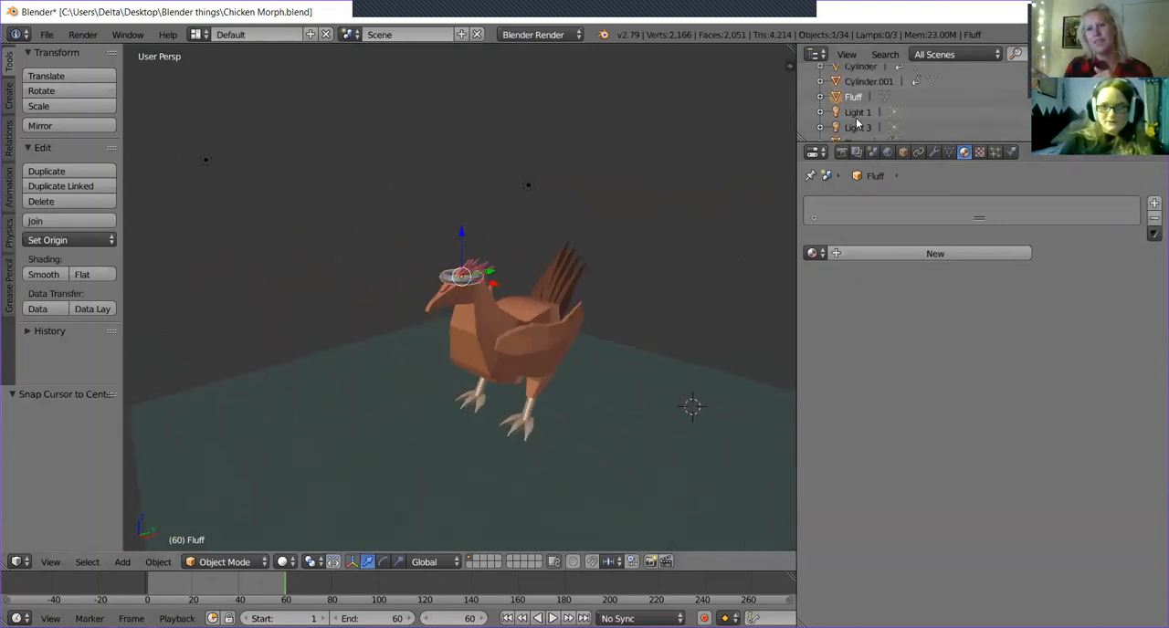
scroll(857, 122, "up", 5)
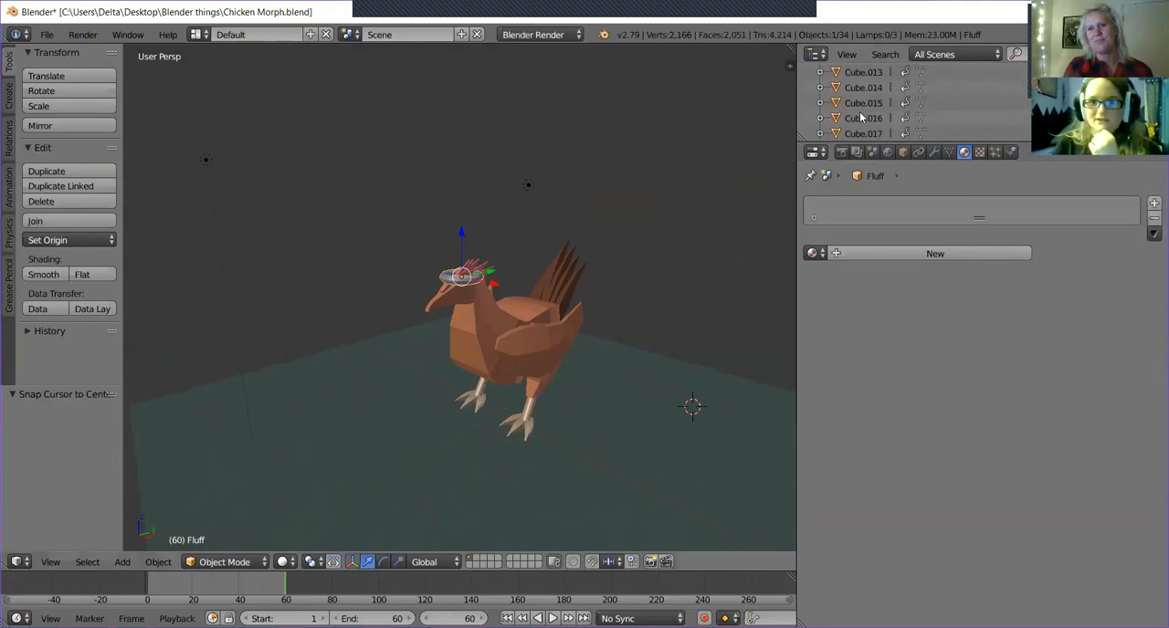
scroll(859, 116, "up", 5)
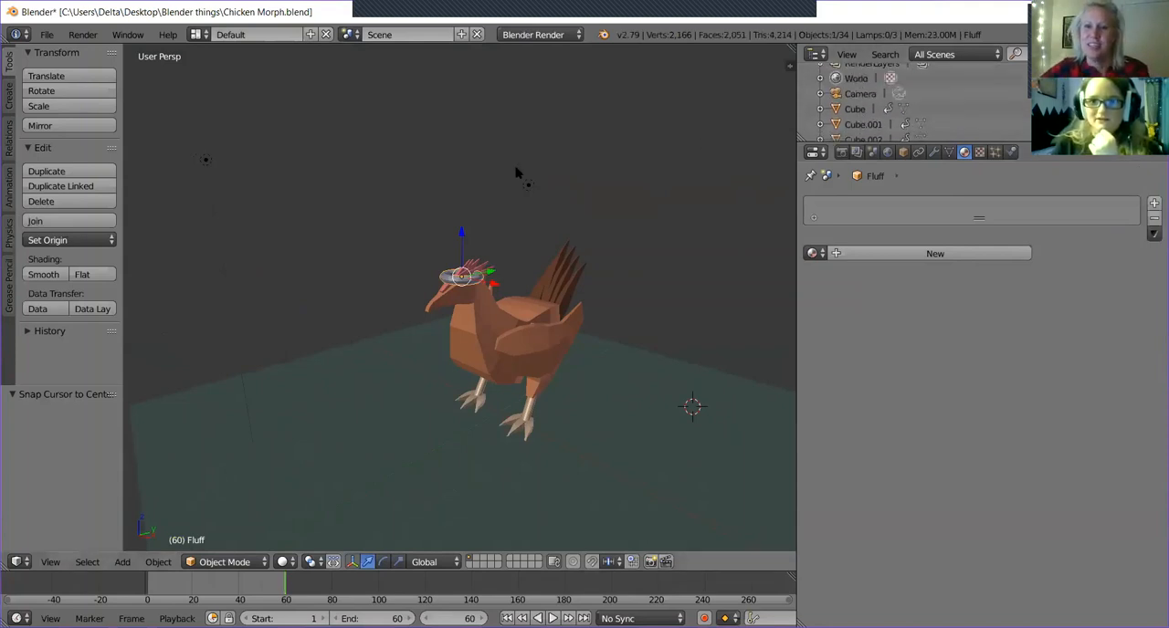
left_click(477, 274)
left_click(482, 313)
right_click(482, 313)
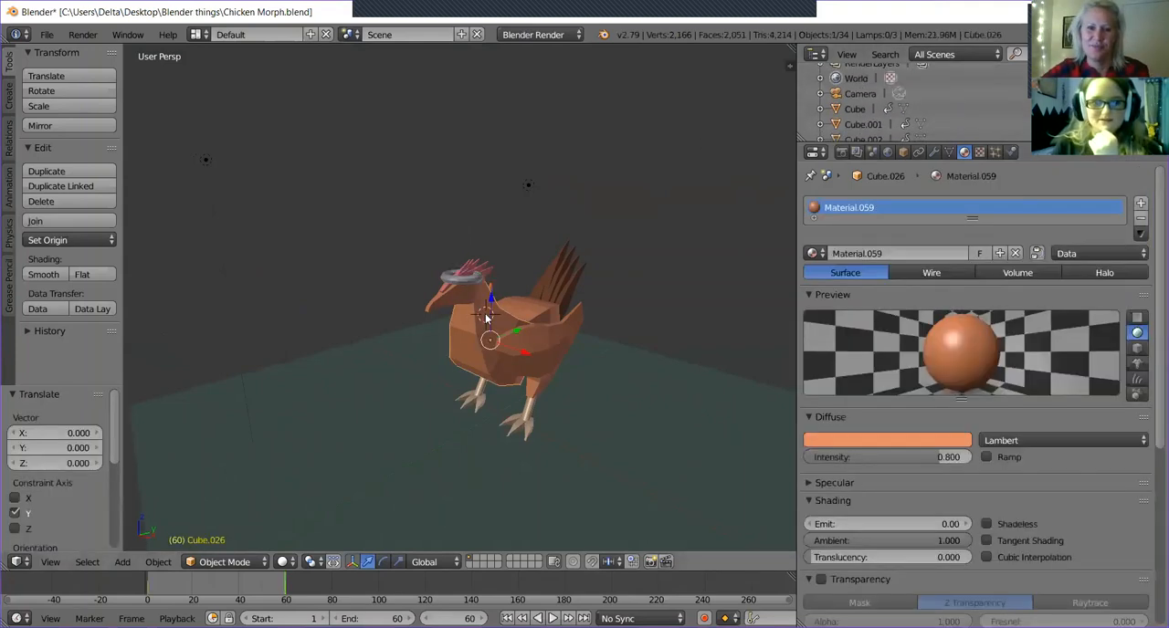
Find the chicken body's entry in the object list and select the neighbouring object Cube.025.
scroll(891, 118, "down", 3)
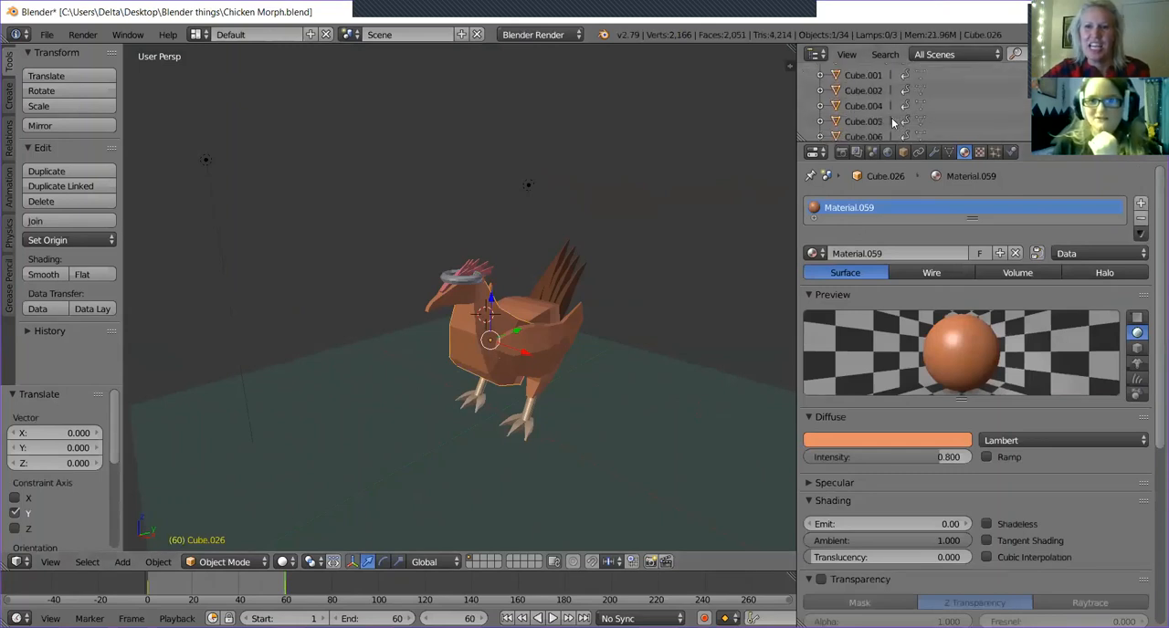
scroll(892, 81, "down", 6)
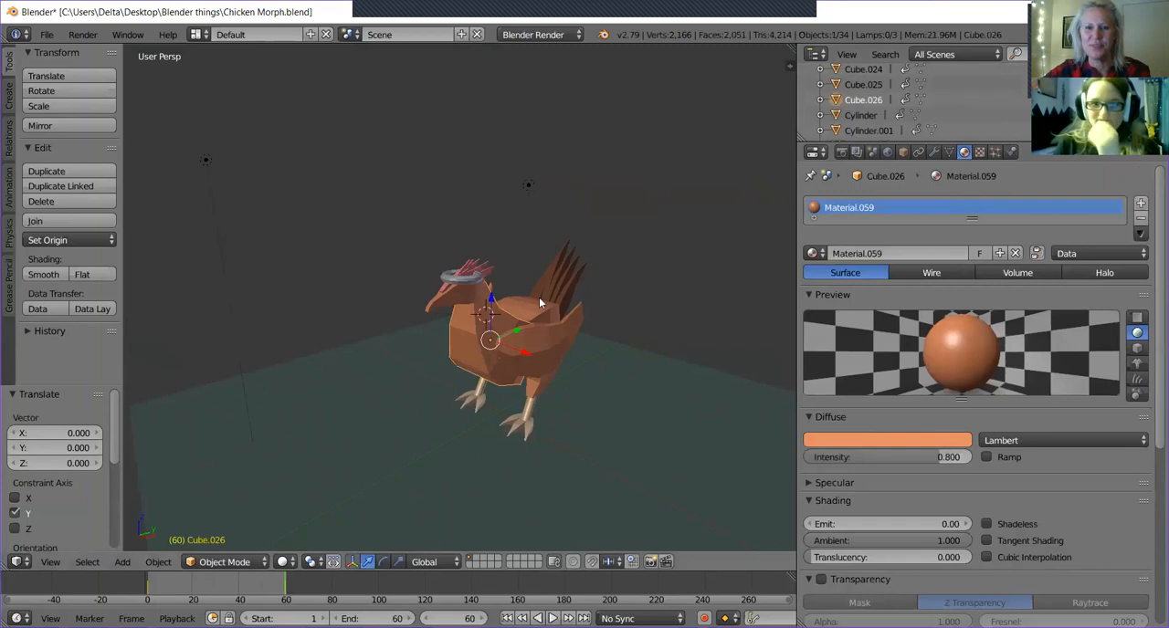
right_click(872, 86)
left_click(871, 86)
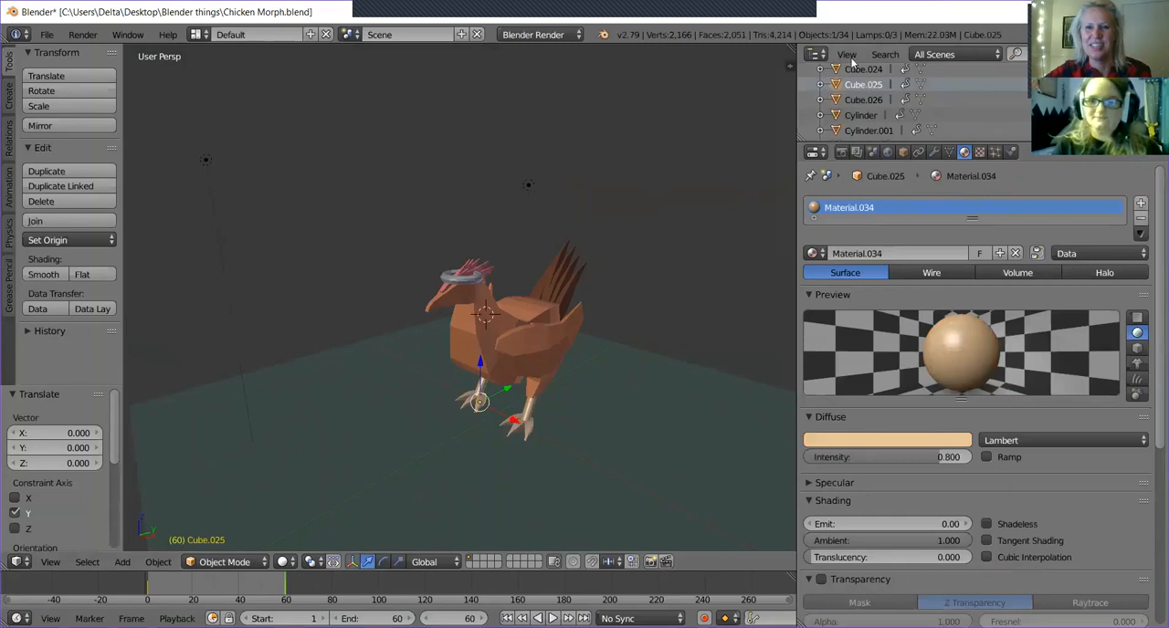
Check the leg and foot objects in the object list and parent Cylinder to the chicken's body, Cube.026.
left_click(852, 70)
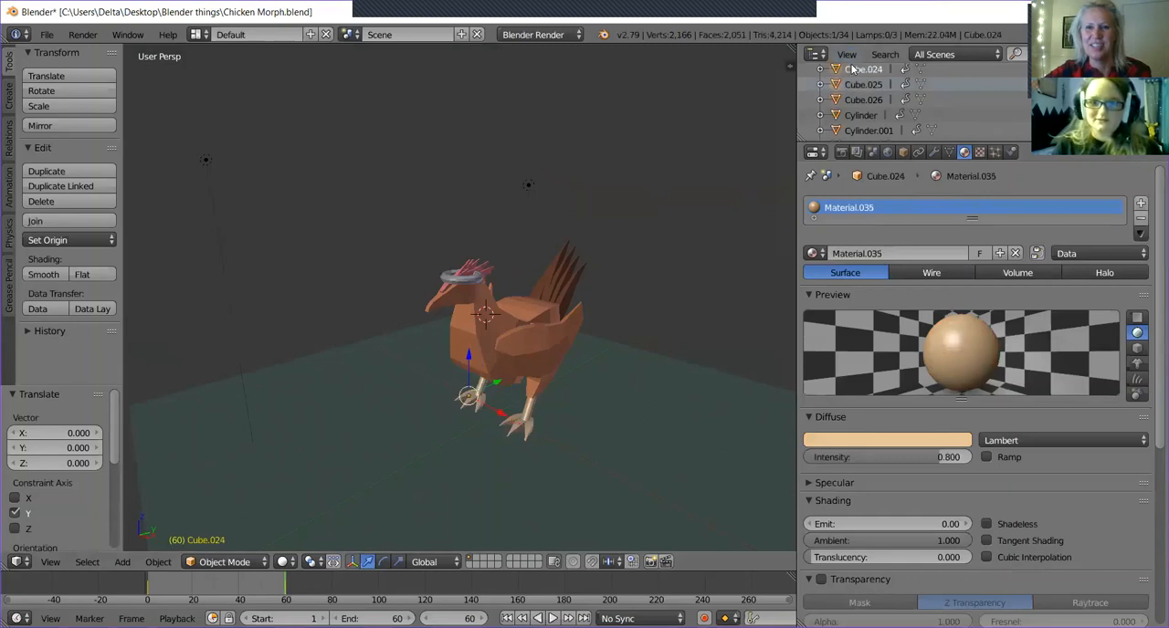
left_click(872, 116)
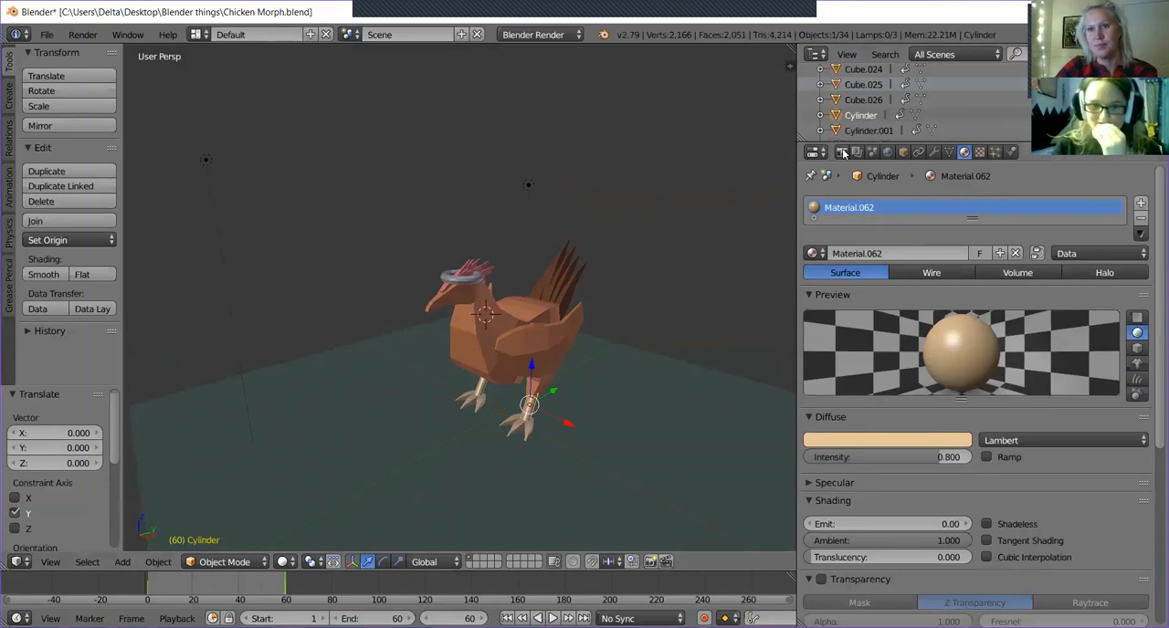
left_click(863, 99)
right_click(861, 100)
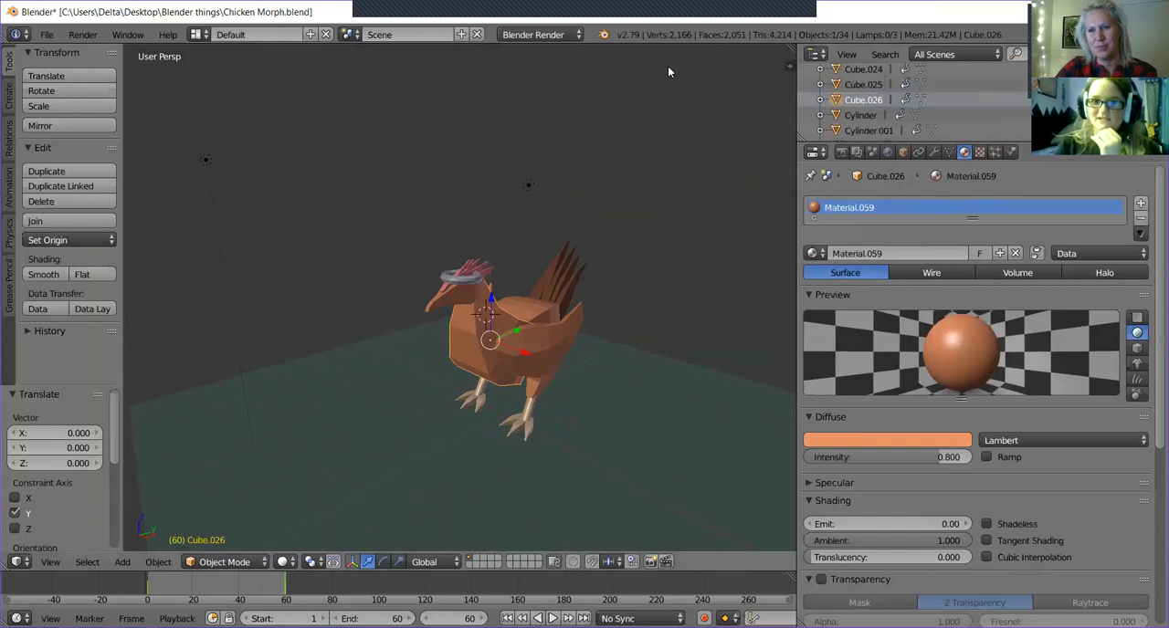
left_click(864, 116)
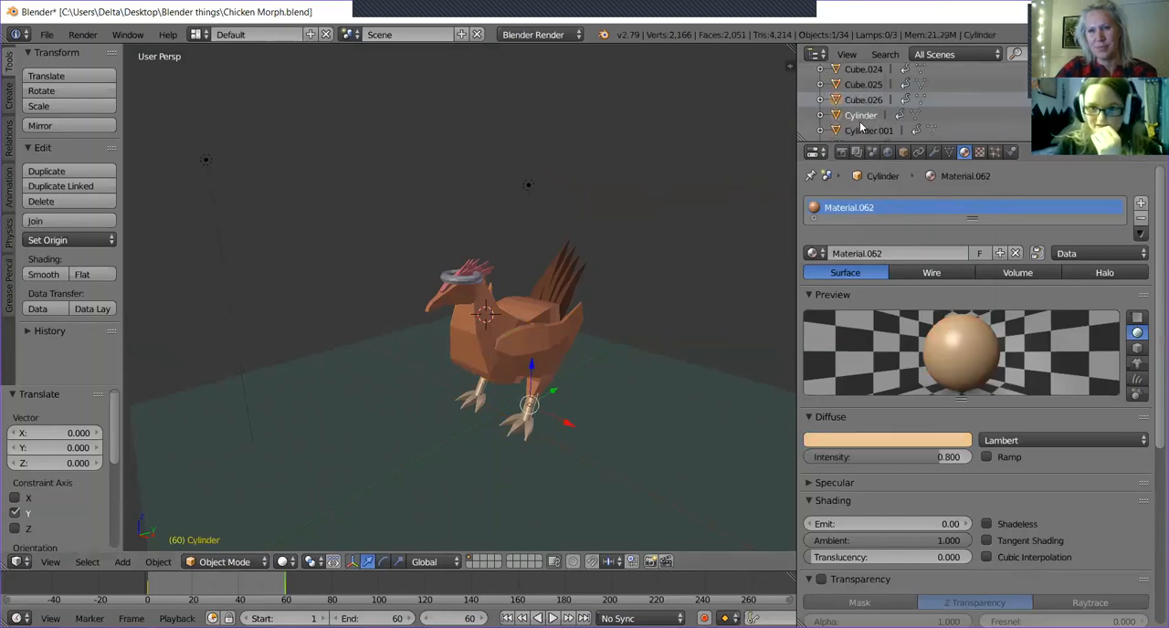
left_click_drag(838, 117, 836, 100)
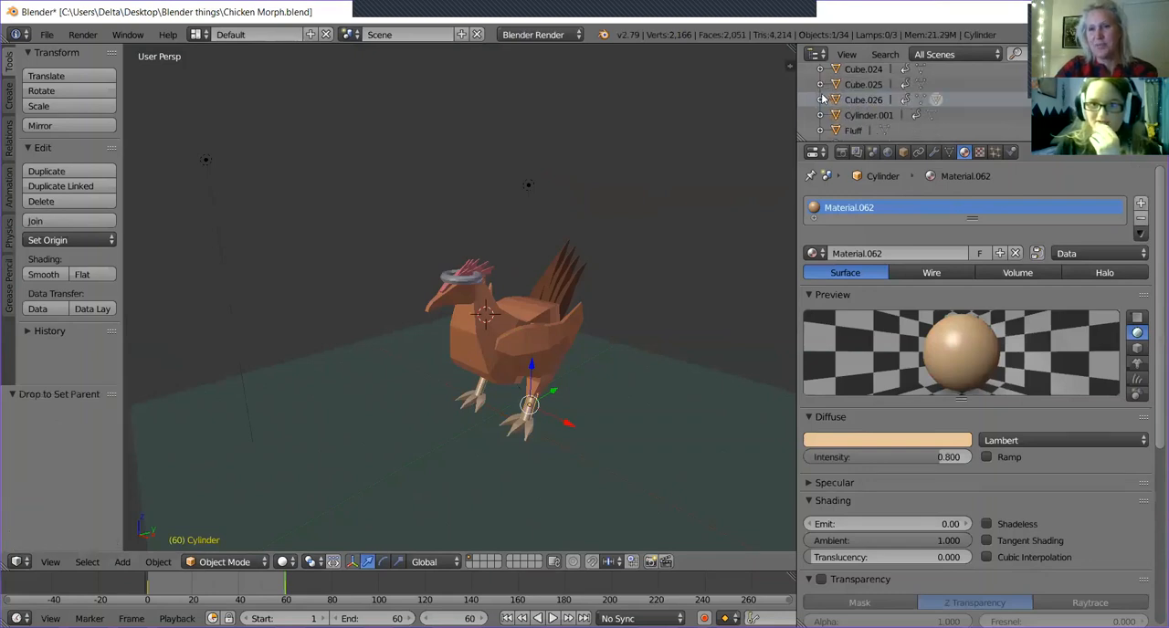
Inspect the contents of Cube.025 and Cube.026 in the object list, select Cube.026 and collapse its entry again.
left_click(814, 92)
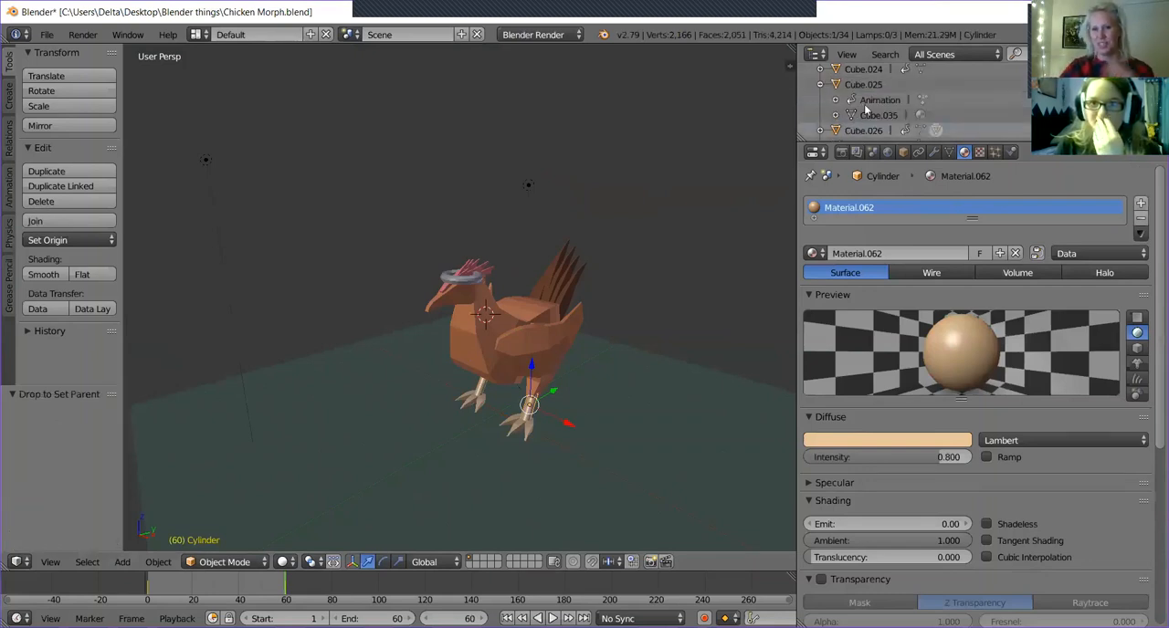
left_click(822, 84)
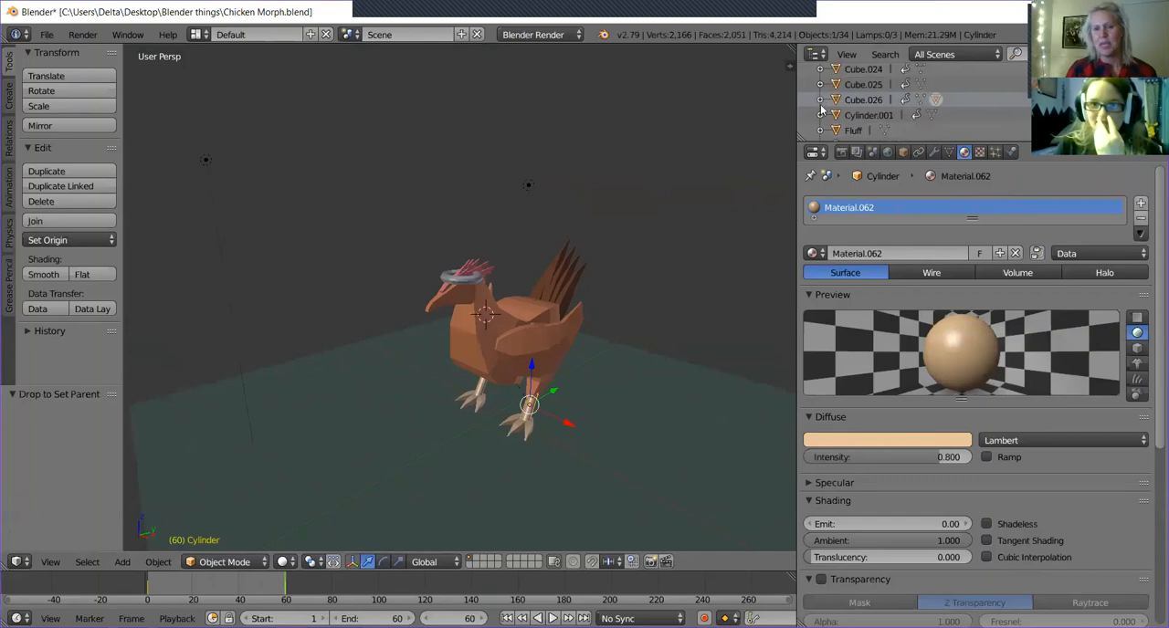
left_click(821, 100)
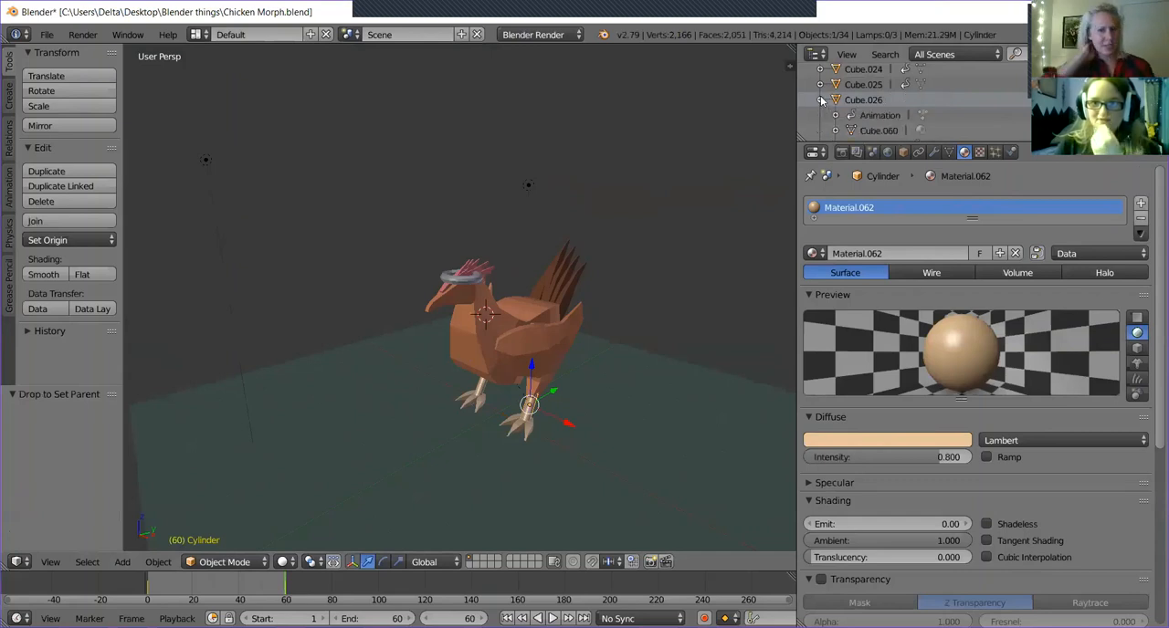
right_click(868, 117)
key("Escape")
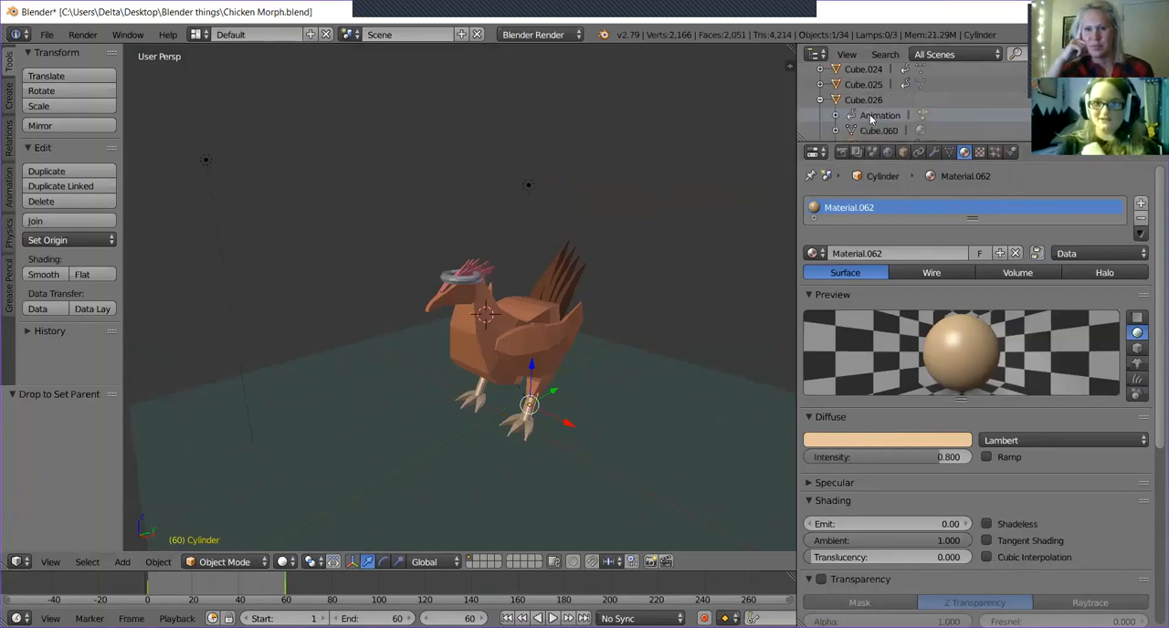
left_click(867, 101)
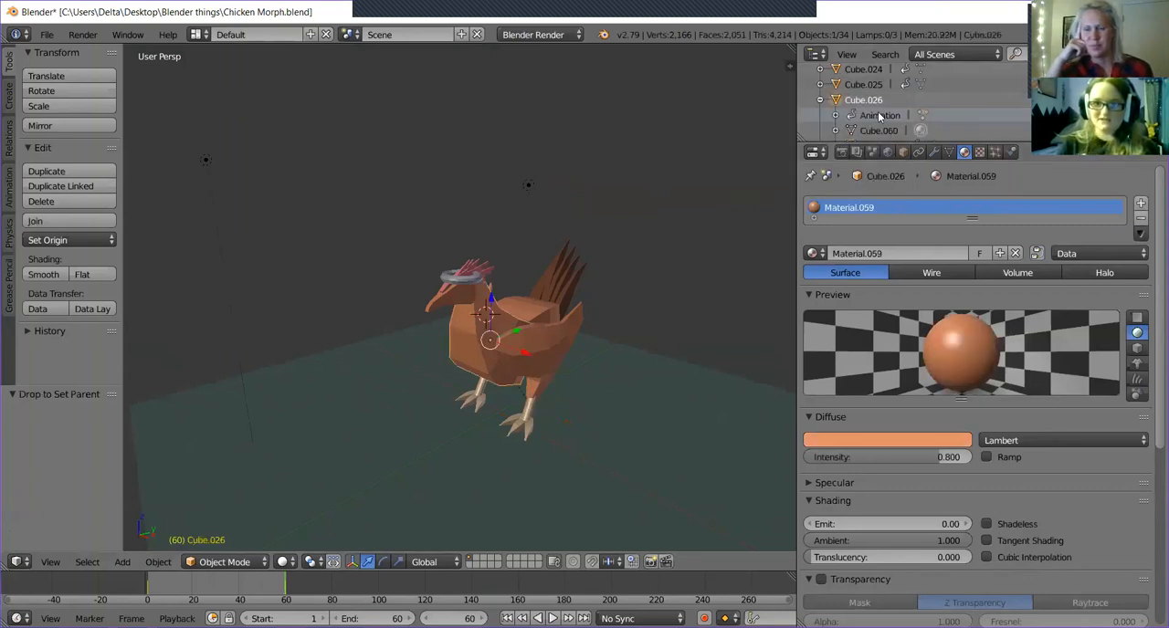
left_click(819, 100)
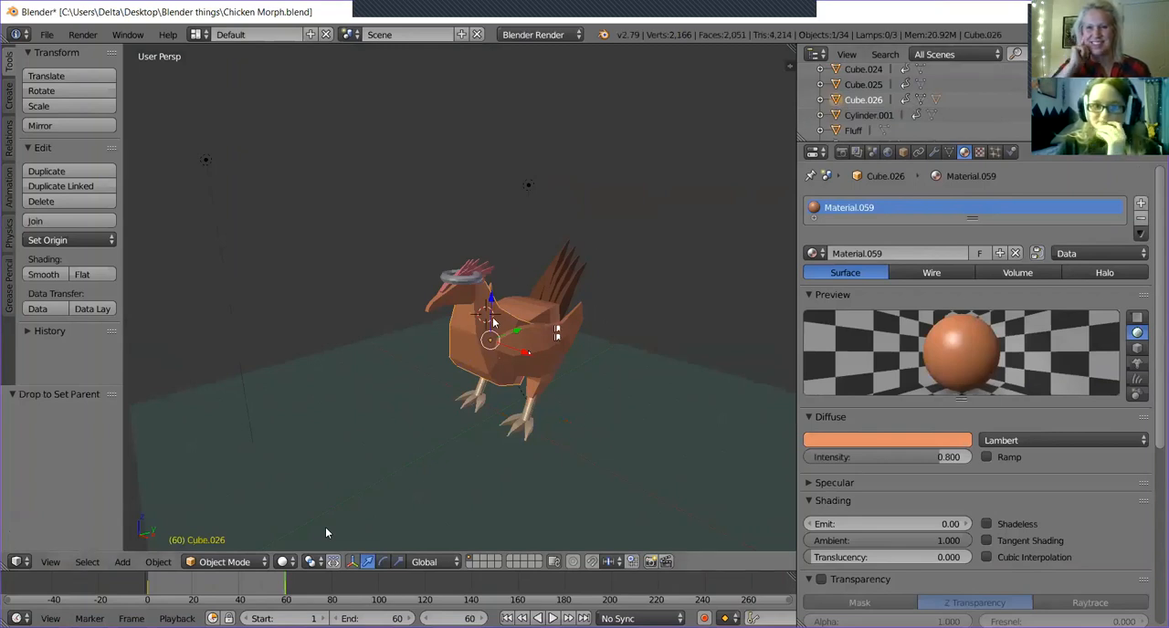
Select the Fluff torus around the chicken's head and look at it from closer up.
scroll(491, 322, "up", 3)
right_click(489, 263)
middle_click_drag(491, 274, 494, 321)
scroll(895, 132, "down", 4)
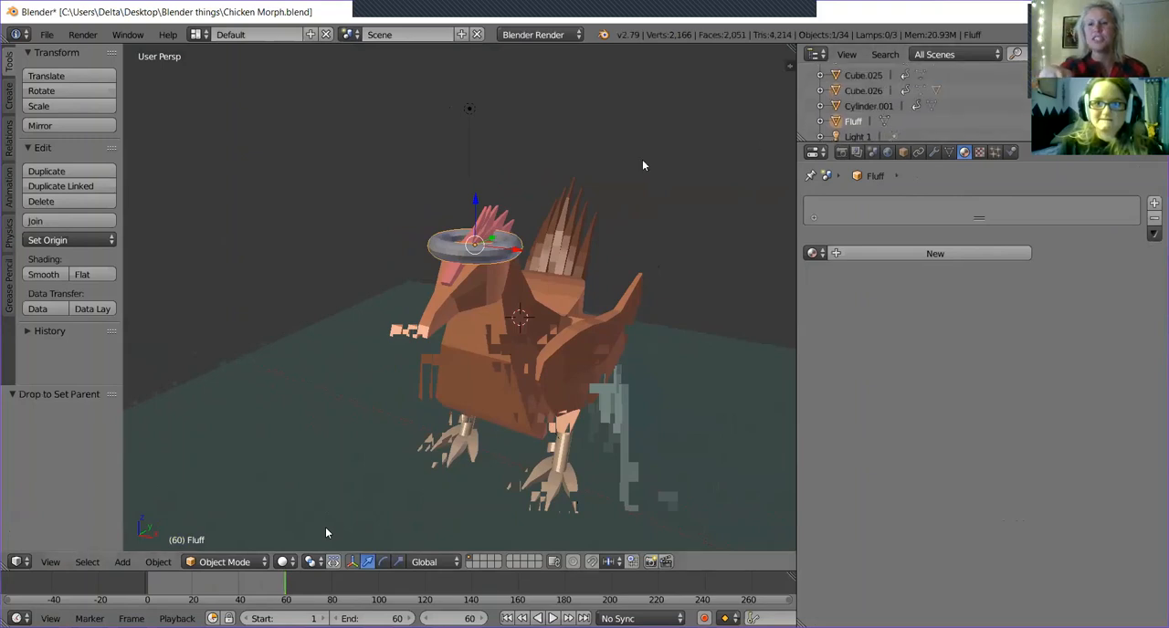
middle_click_drag(325, 527, 557, 384)
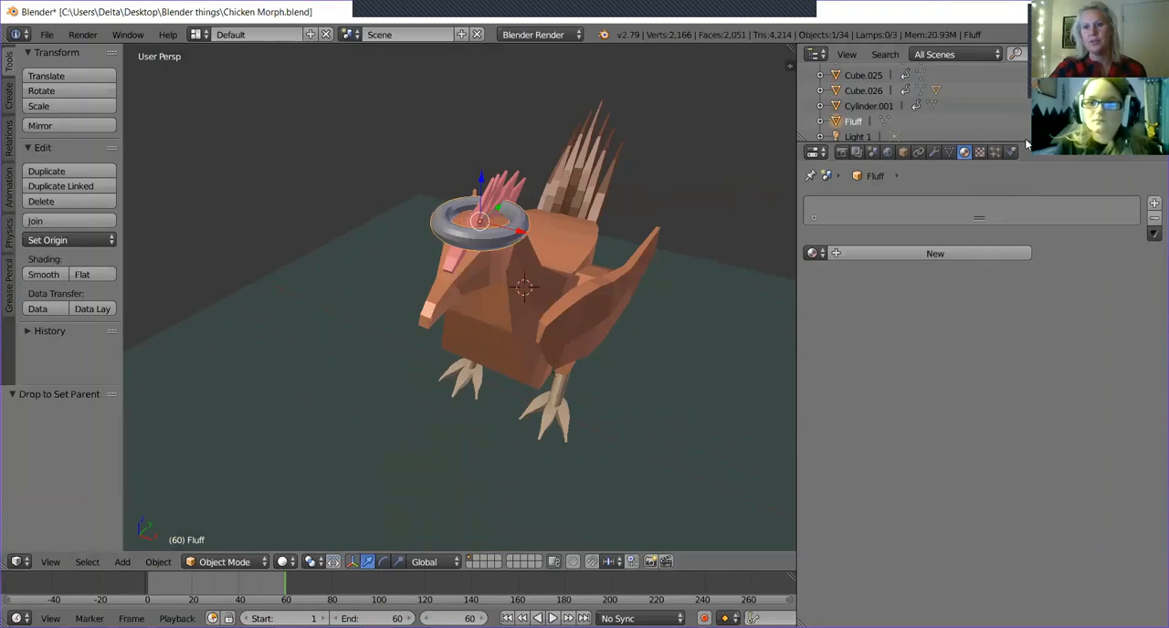
Enlarge the object list and select Cube and Cube.001 in turn to identify which parts they are.
left_click_drag(1026, 144, 1041, 468)
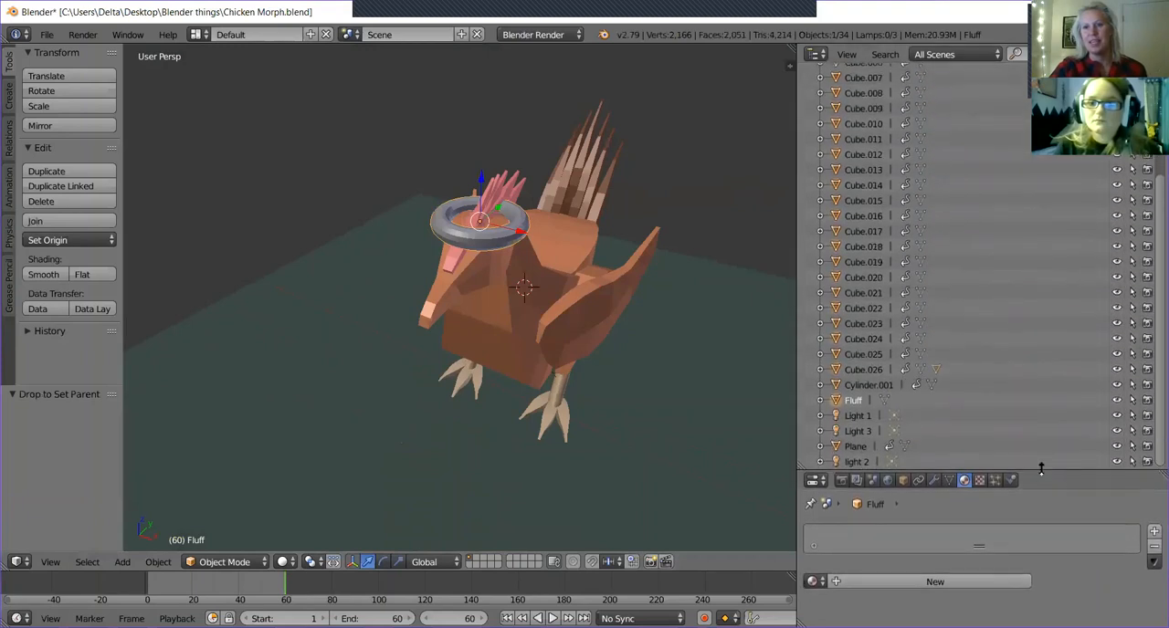
scroll(844, 294, "up", 4)
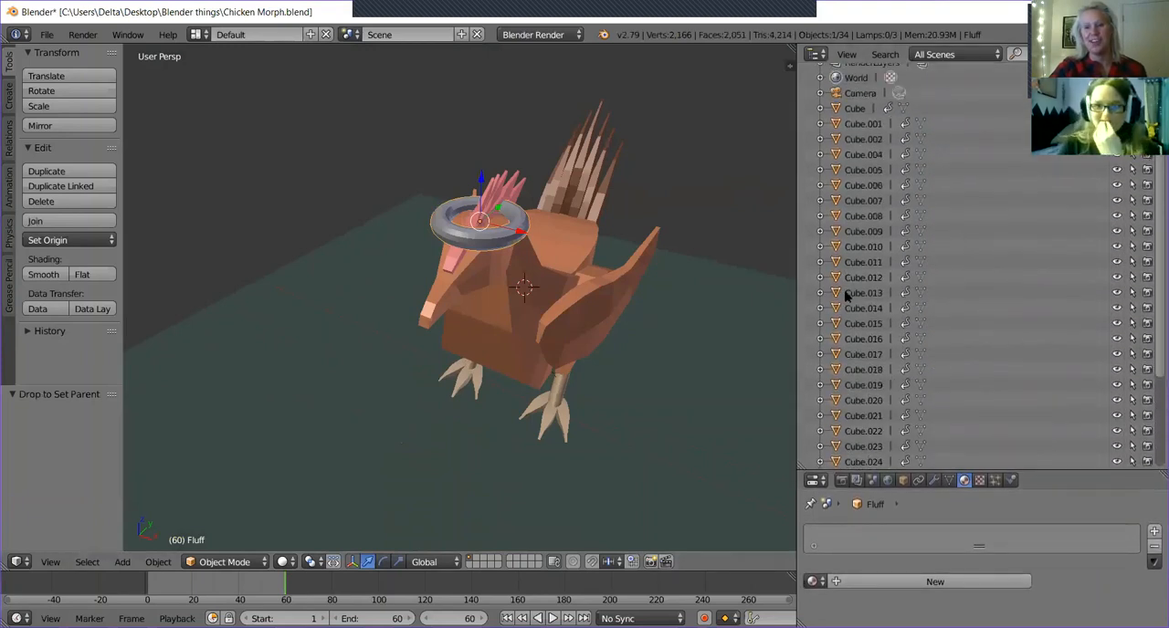
right_click(854, 110)
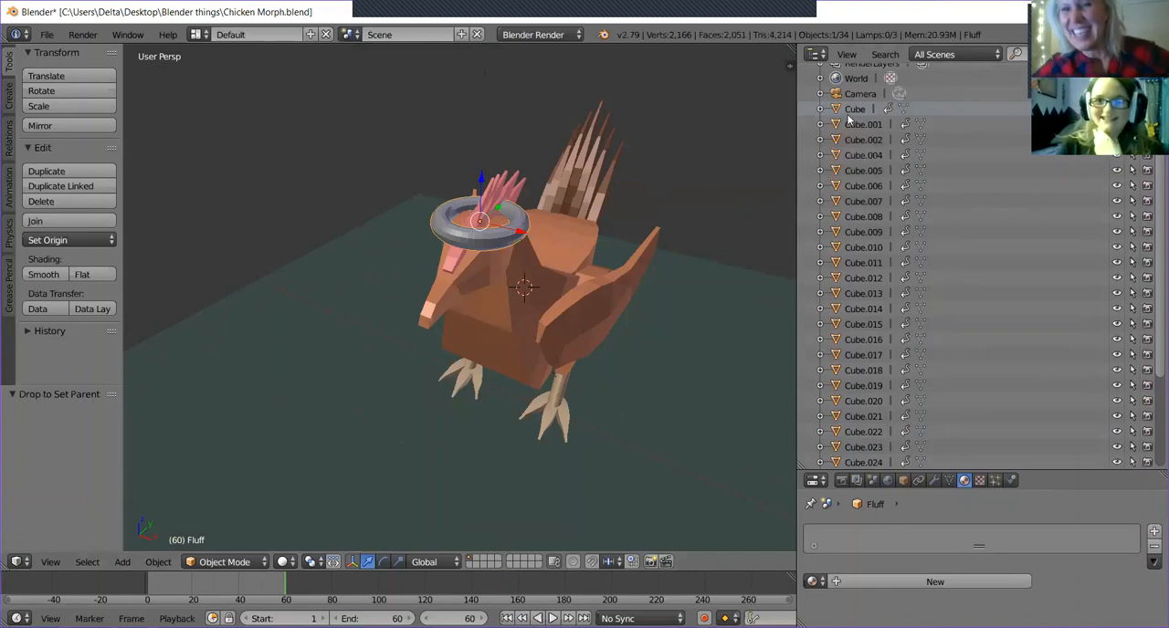
left_click(851, 111)
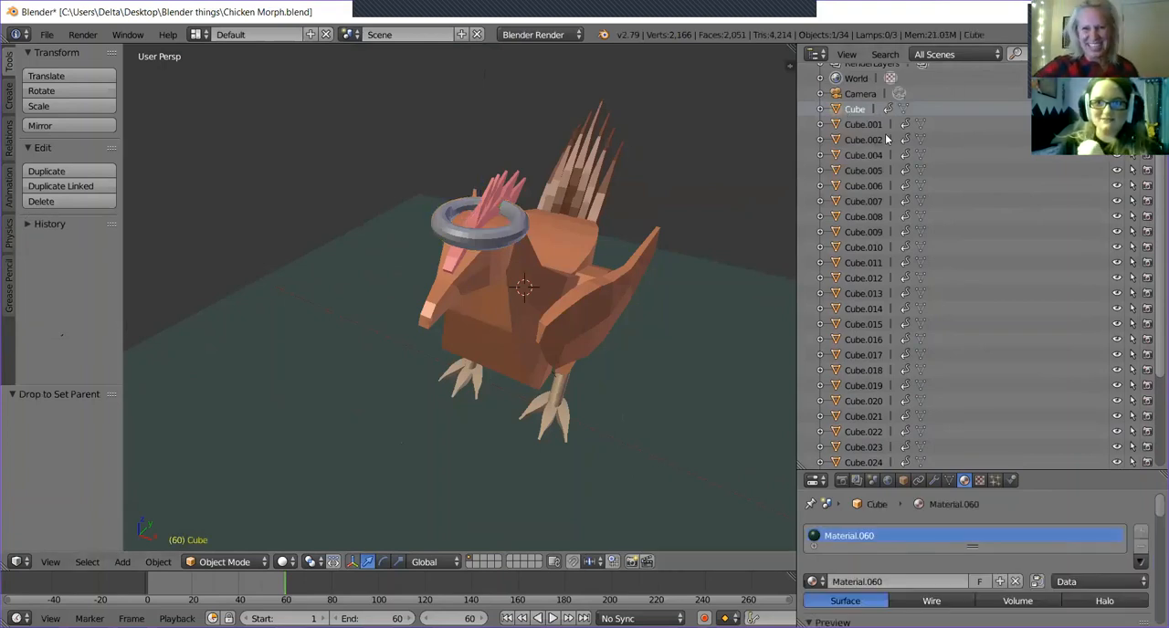
left_click(866, 125)
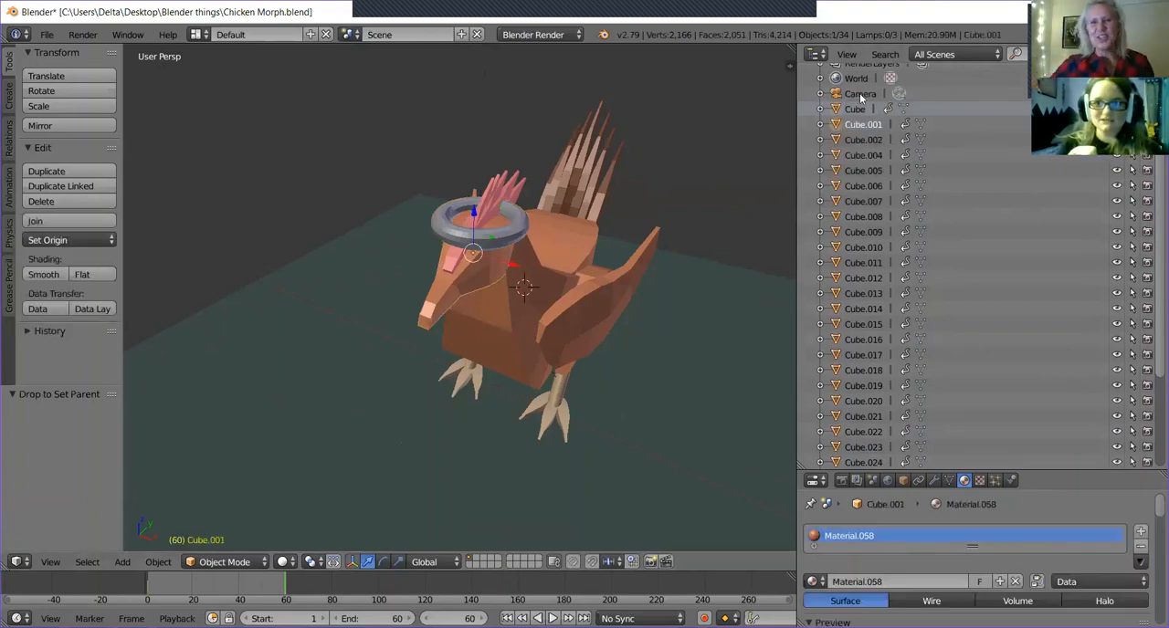
Reselect the Fluff torus in the 3D view and centre the view on it.
middle_click_drag(484, 354, 504, 274)
right_click(497, 262)
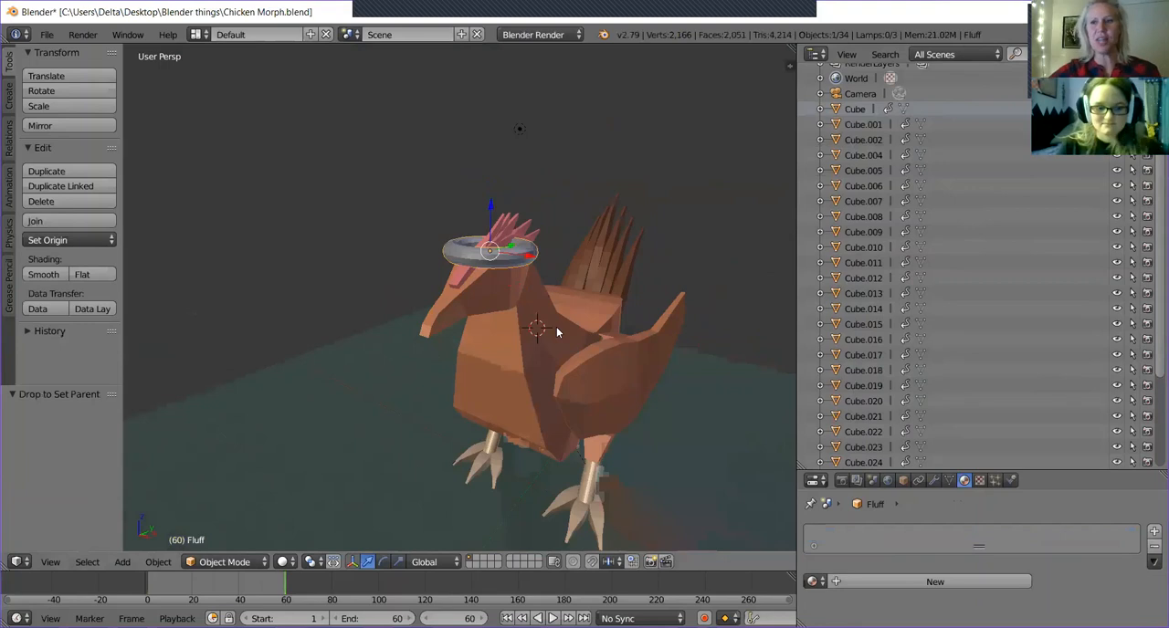
middle_click_drag(556, 328, 612, 333)
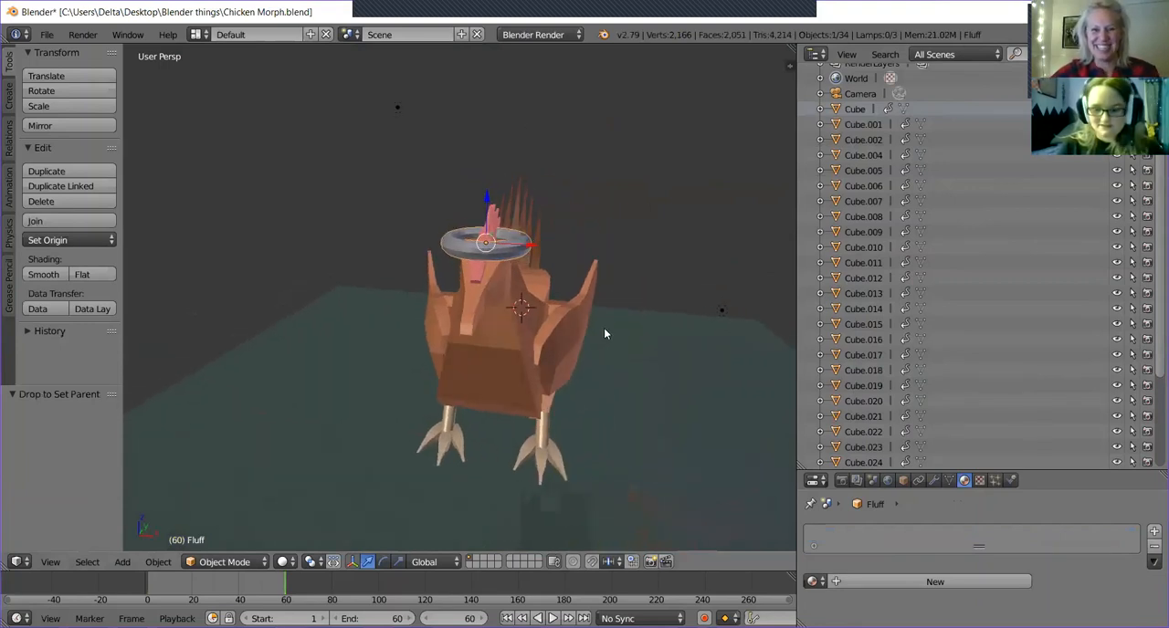
key("KP_Decimal")
scroll(507, 366, "down", 4)
mouse_move(508, 370)
middle_mouse_down()
mouse_move(477, 405)
mouse_move(509, 345)
mouse_move(446, 339)
mouse_move(476, 367)
mouse_move(517, 378)
middle_mouse_up()
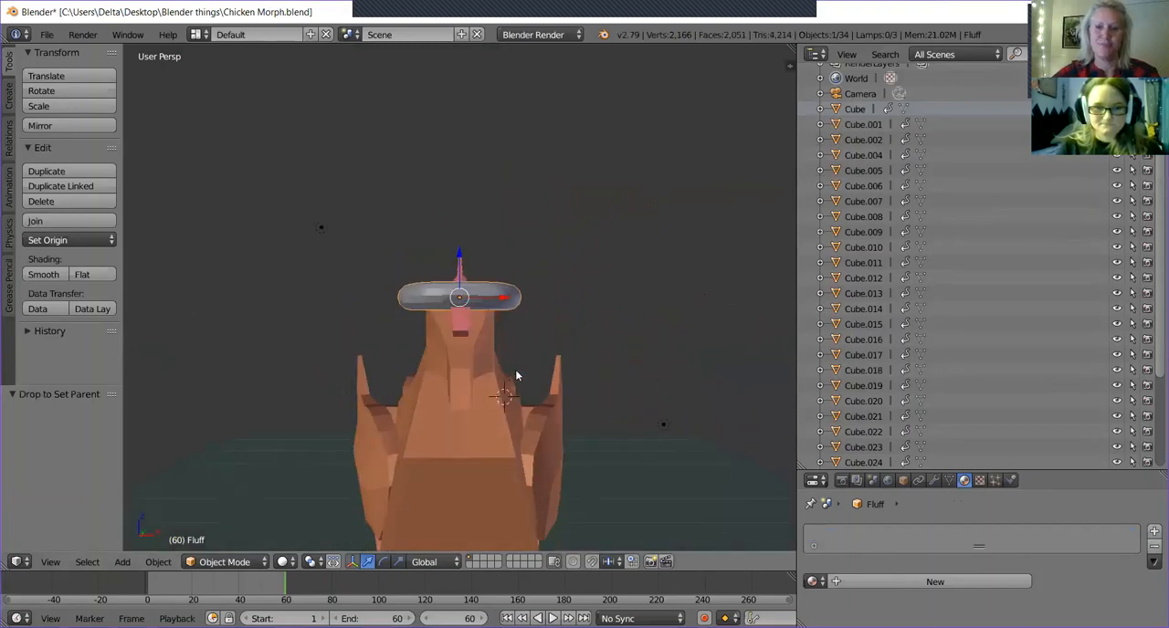
Select the objects between Cube.013 and Cube.019 one after another to identify which chicken parts they are.
left_click(861, 329)
middle_click_drag(656, 417, 618, 444)
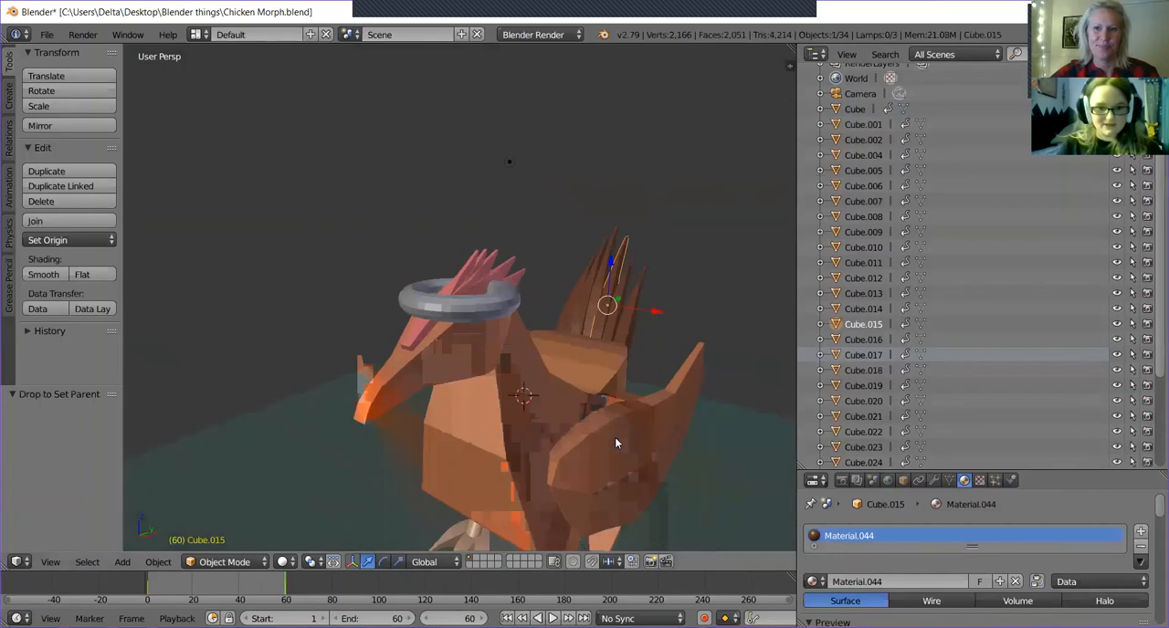
left_click(843, 295)
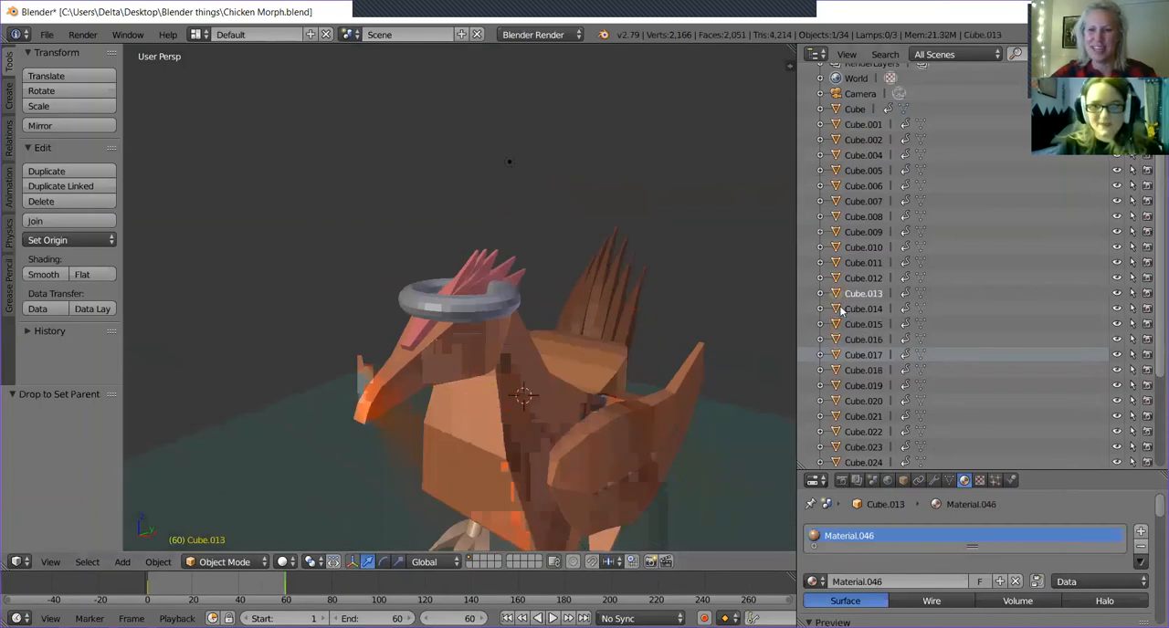
left_click(849, 324)
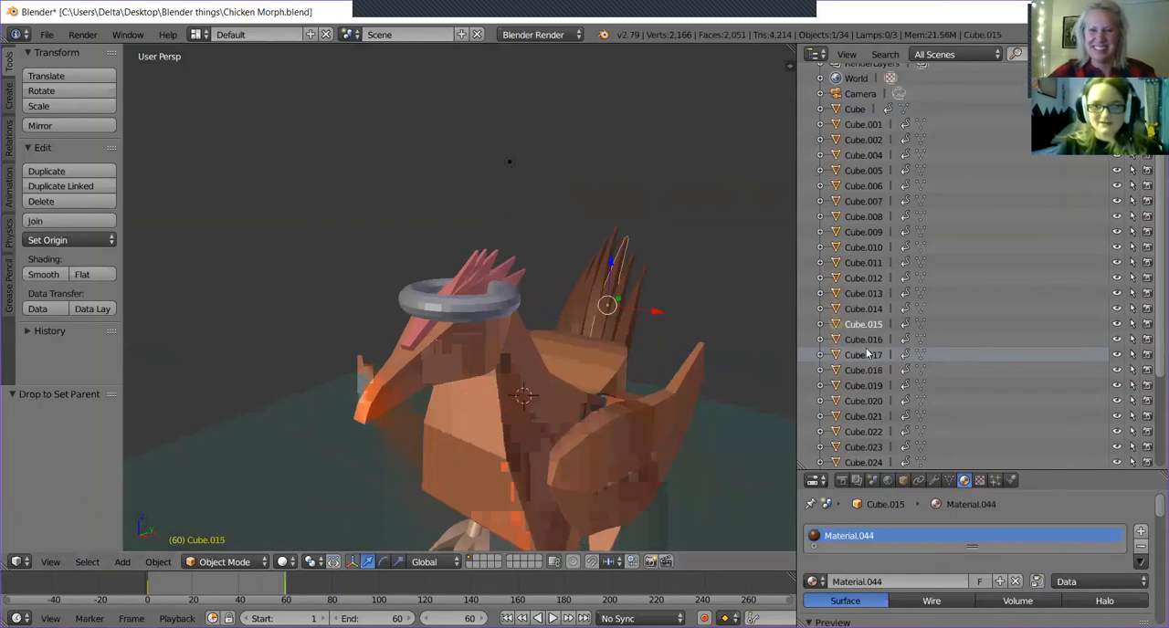
left_click(854, 339)
left_click(856, 354)
left_click(860, 369)
left_click(863, 385)
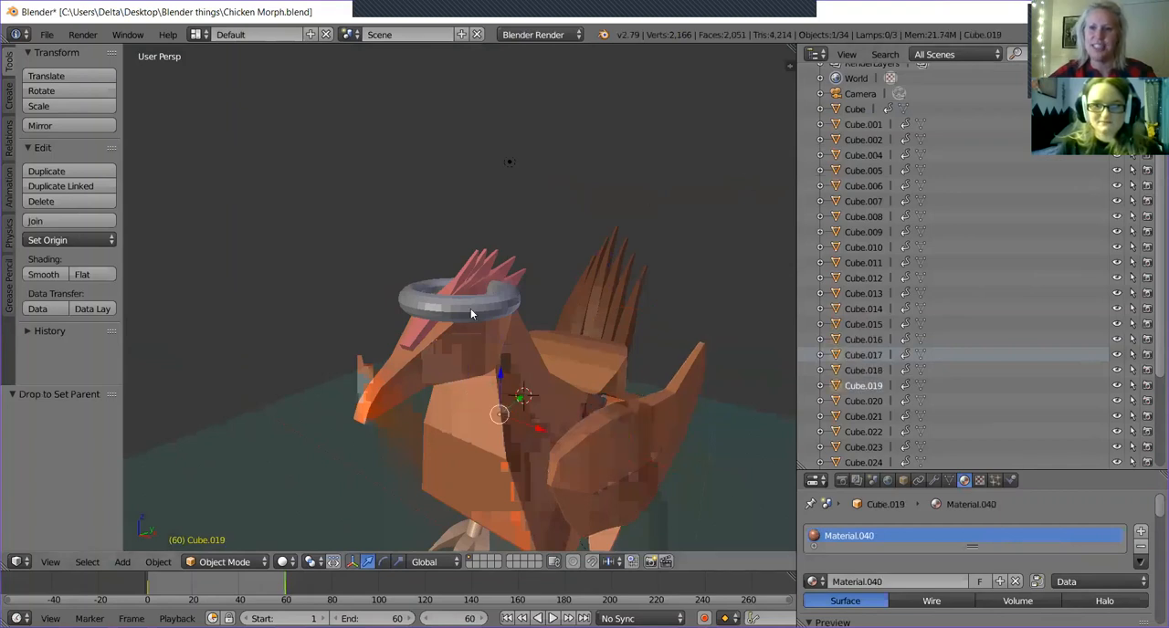
Select Fluff in the object list, shrink the list to make room for the material settings, and add a new material.
scroll(960, 322, "down", 5)
left_click(862, 402)
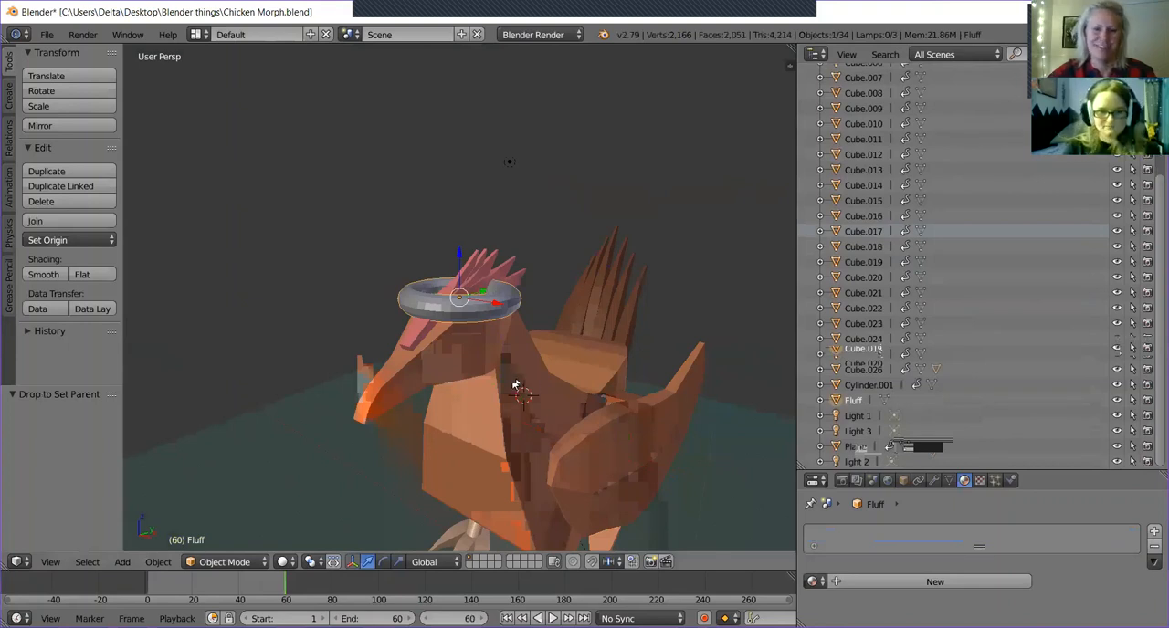
scroll(514, 384, "up", 2)
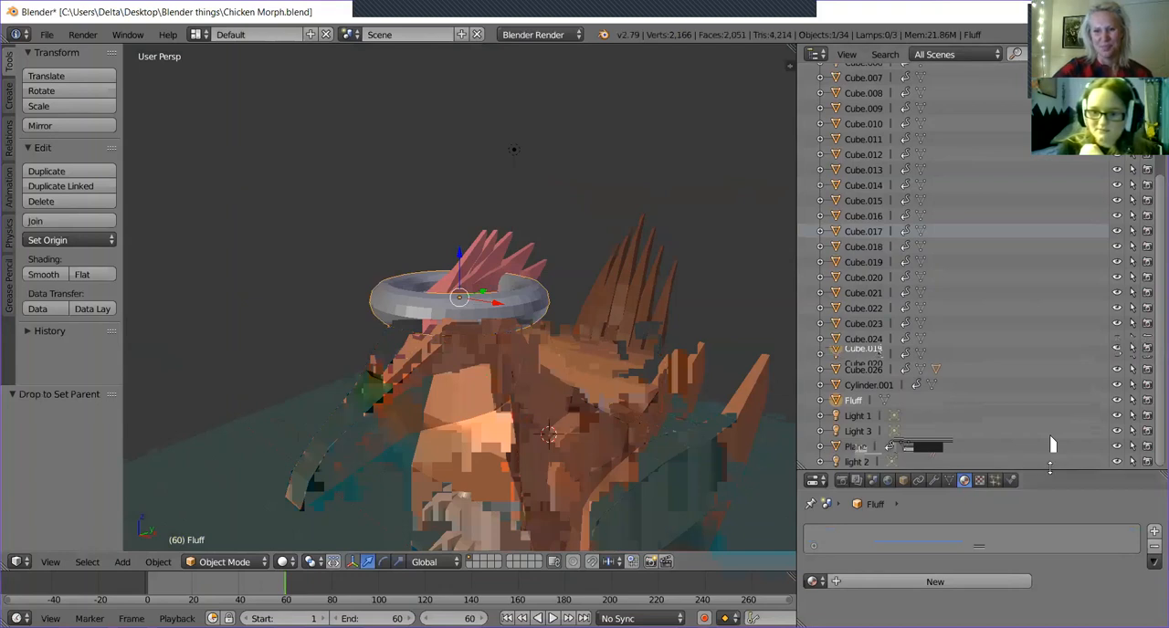
left_click_drag(1050, 468, 1050, 327)
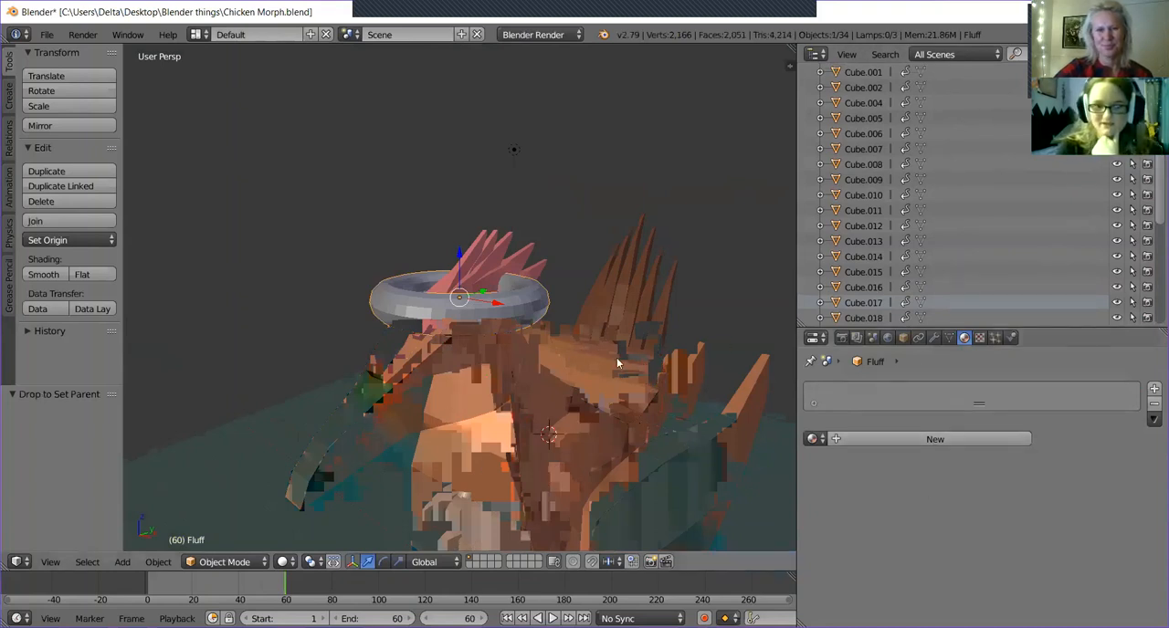
left_click(921, 439)
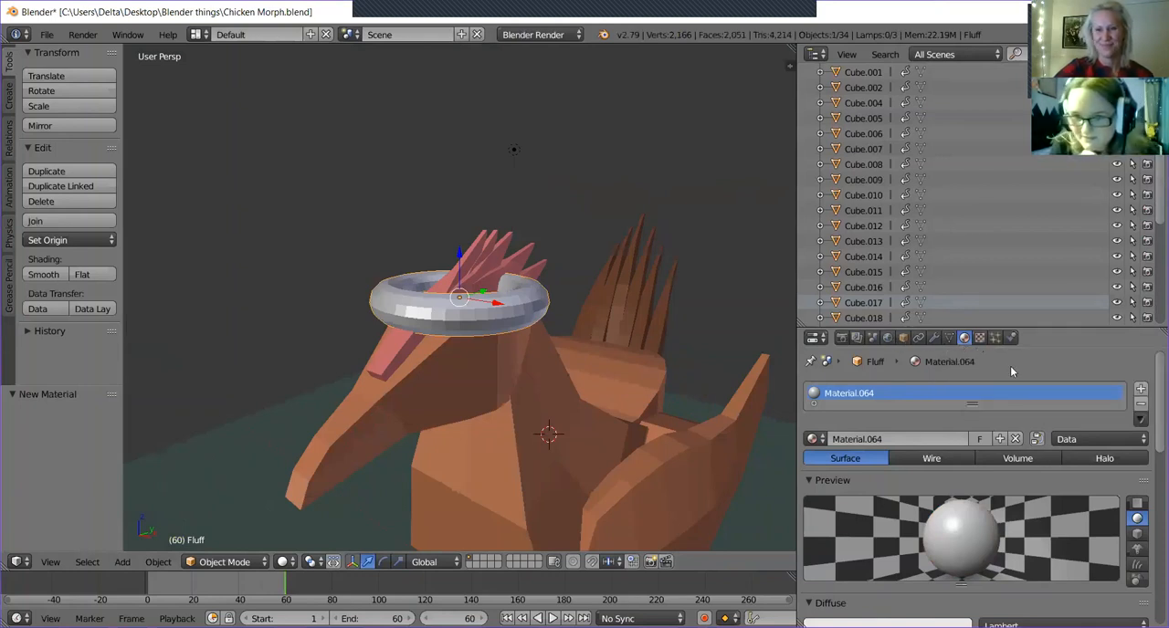
Rename the Fluff torus's new material as "White".
scroll(968, 402, "down", 3)
scroll(902, 470, "up", 3)
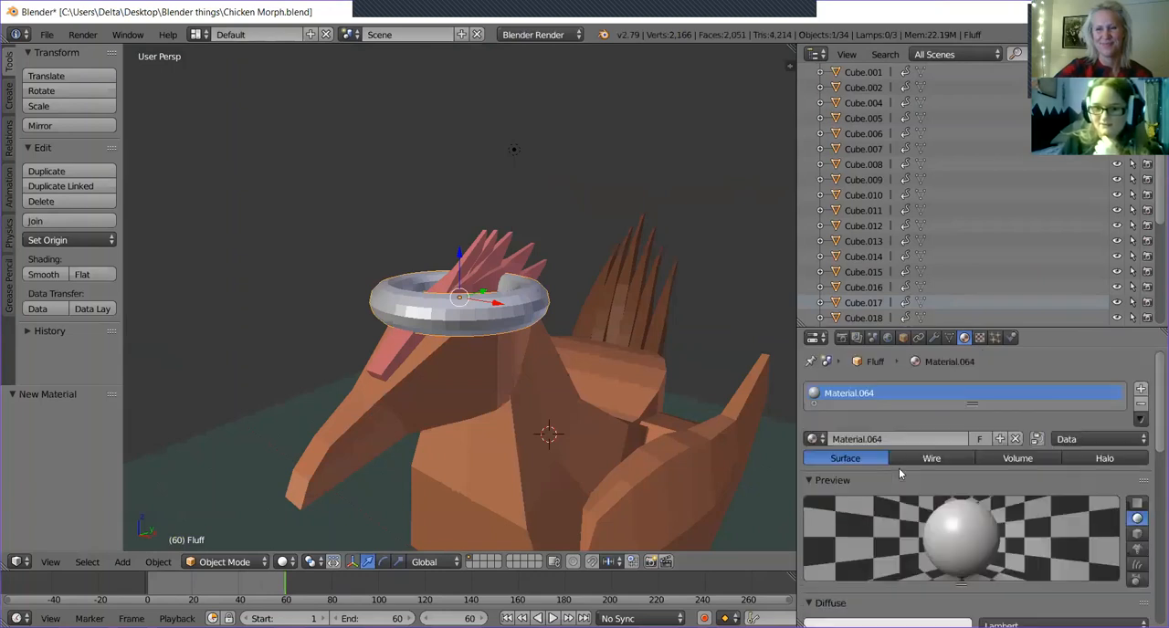
scroll(908, 504, "down", 2)
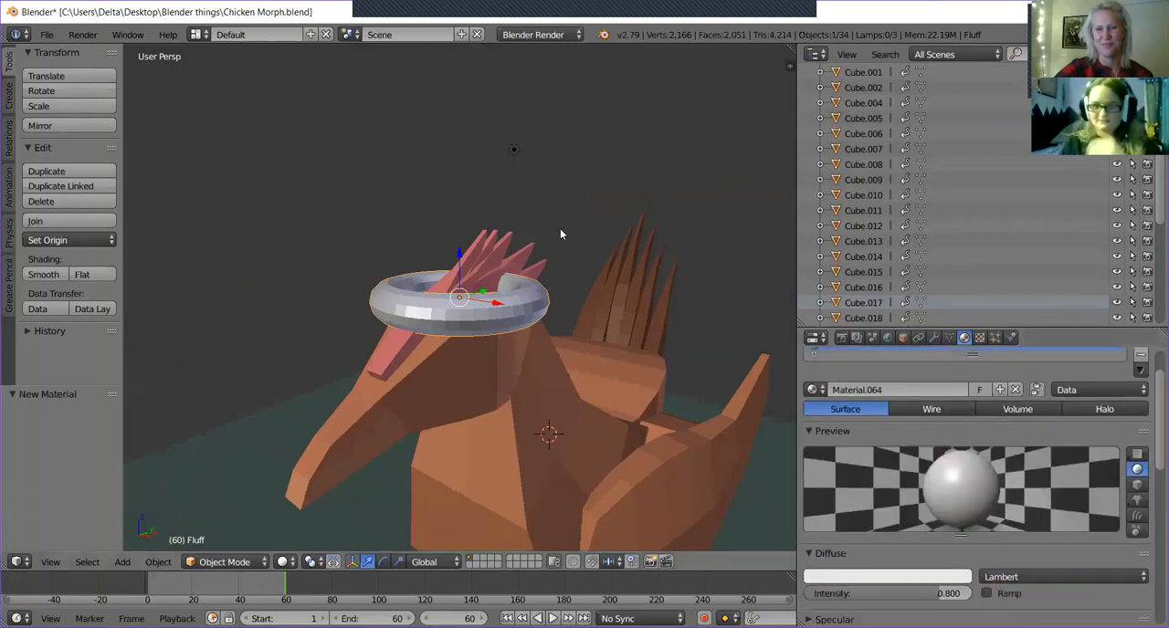
middle_click_drag(552, 239, 504, 203)
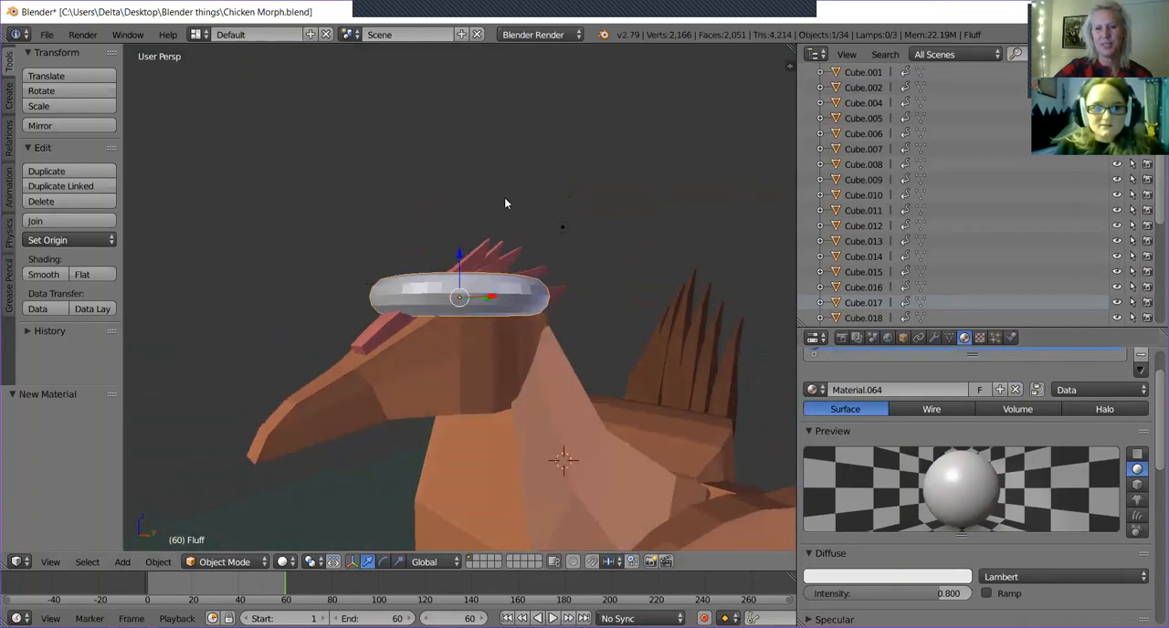
scroll(872, 383, "up", 2)
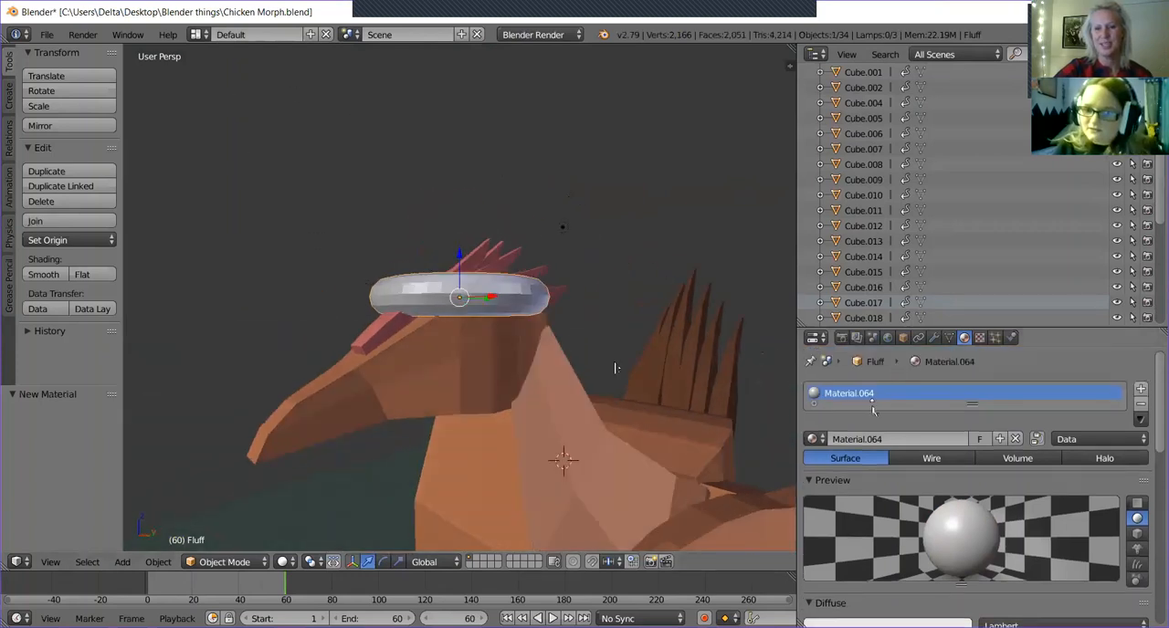
double_click(869, 394)
key("BackSpace")
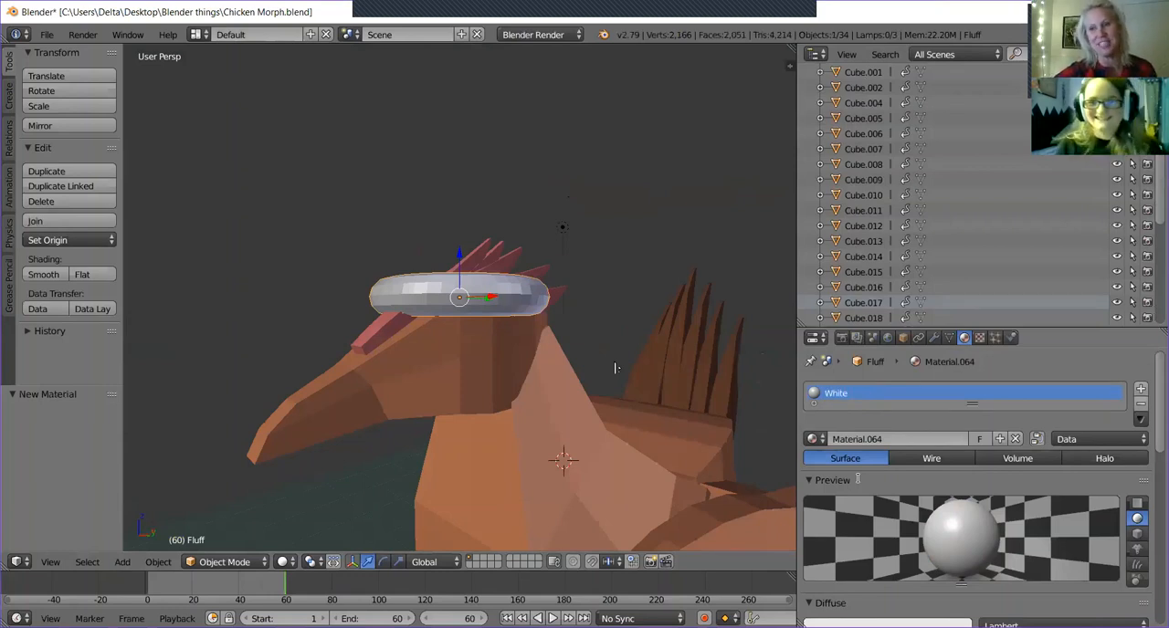
key("Return")
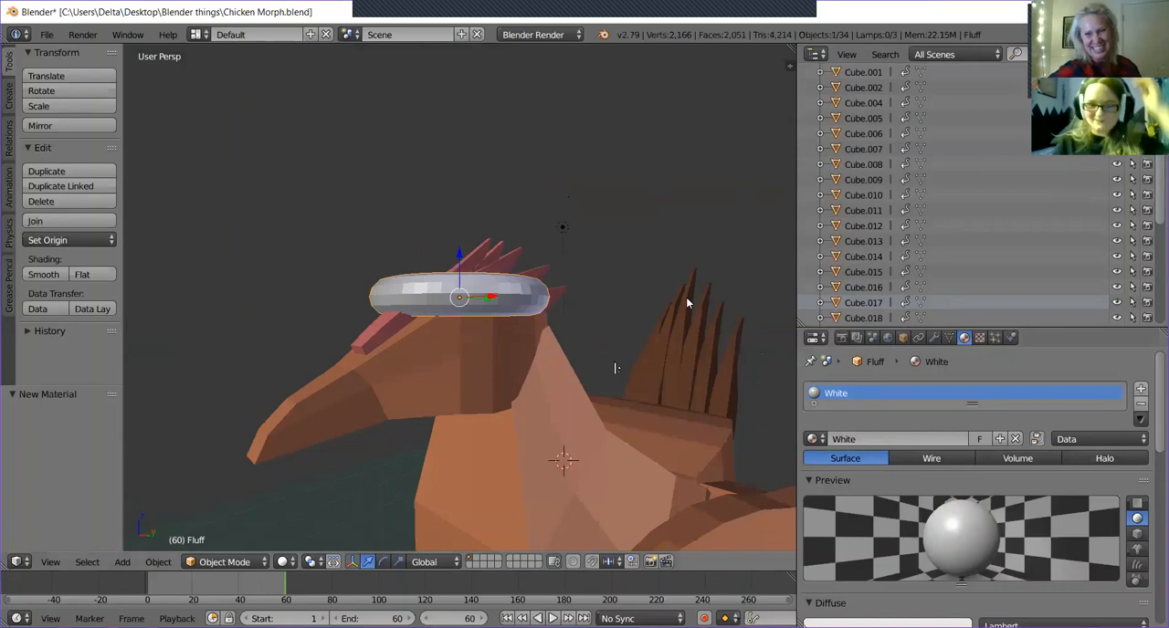
Select the chicken's back piece and open its material's diffuse colour picker to read the hex value.
middle_click_drag(556, 373, 623, 336)
right_click(624, 330)
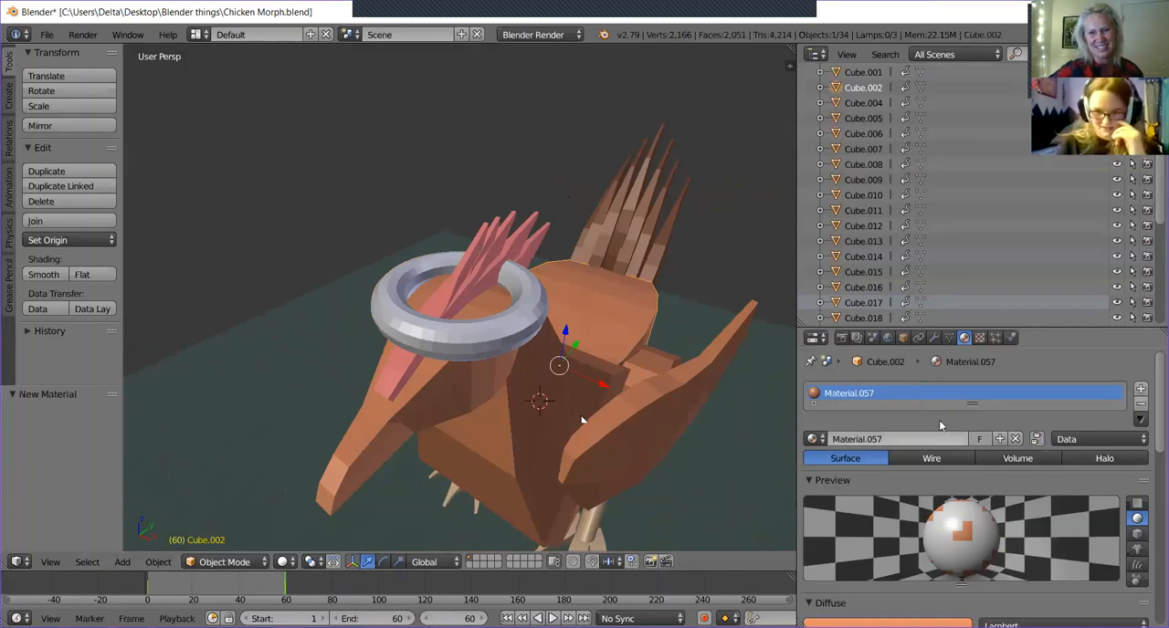
scroll(939, 439, "down", 1)
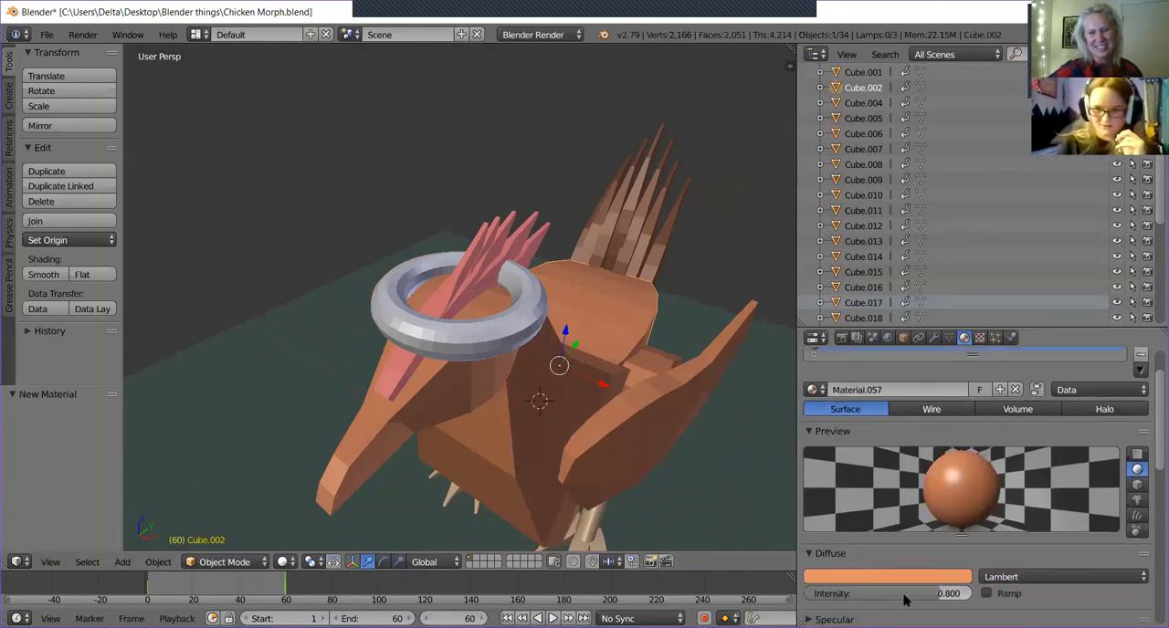
left_click(882, 579)
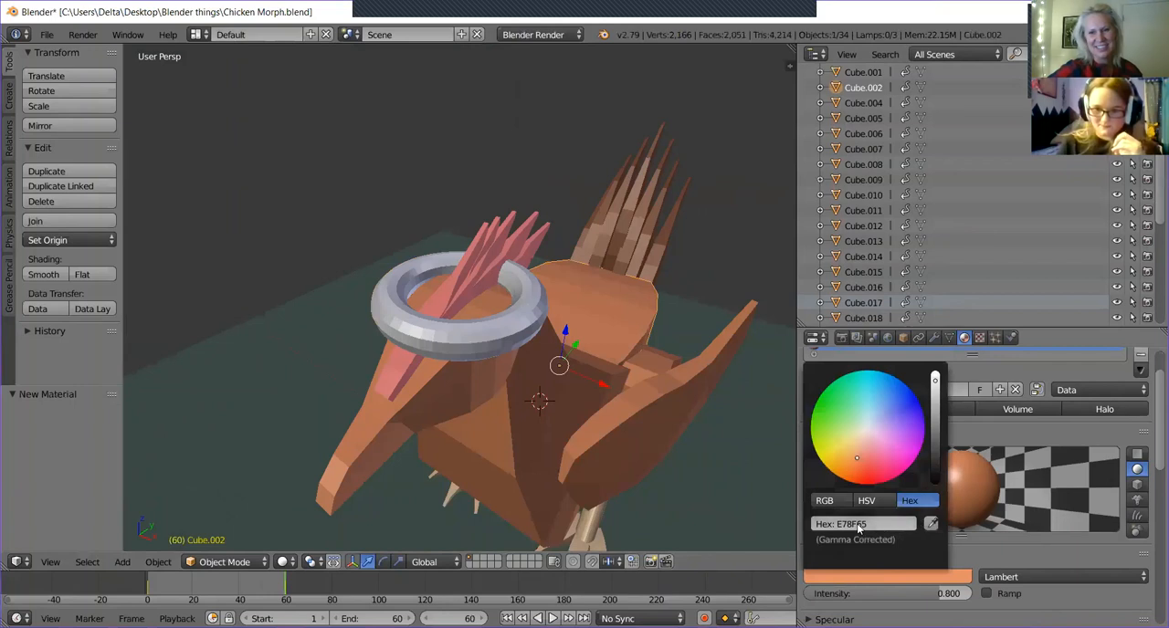
Select several other chicken body parts and a tail feather to compare the colours of their materials.
right_click_drag(555, 449, 559, 418)
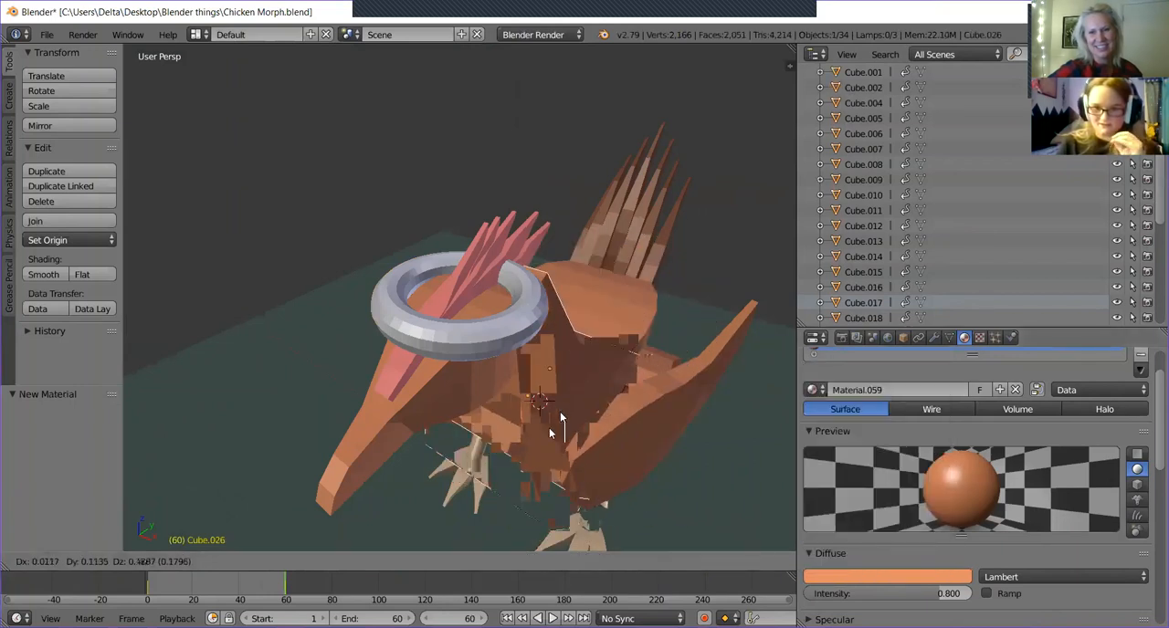
right_click(560, 420)
left_click(626, 418)
right_click(664, 420)
right_click(662, 349)
right_click(656, 190)
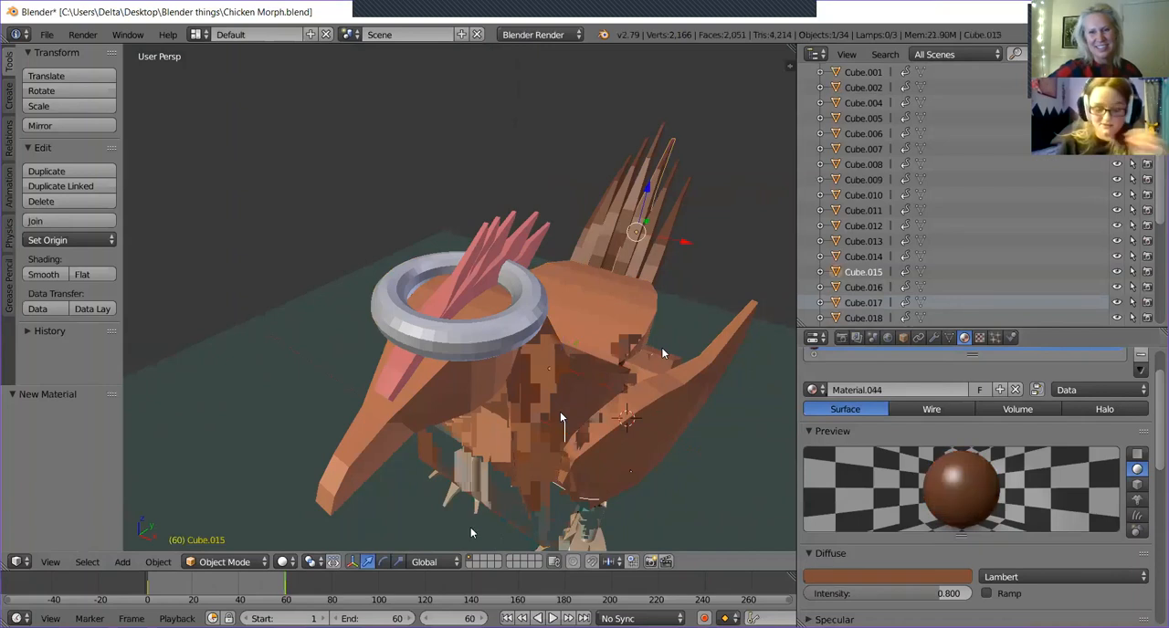
Snap the 3D cursor to the centre of the scene and reselect the Fluff torus.
key("shift+s")
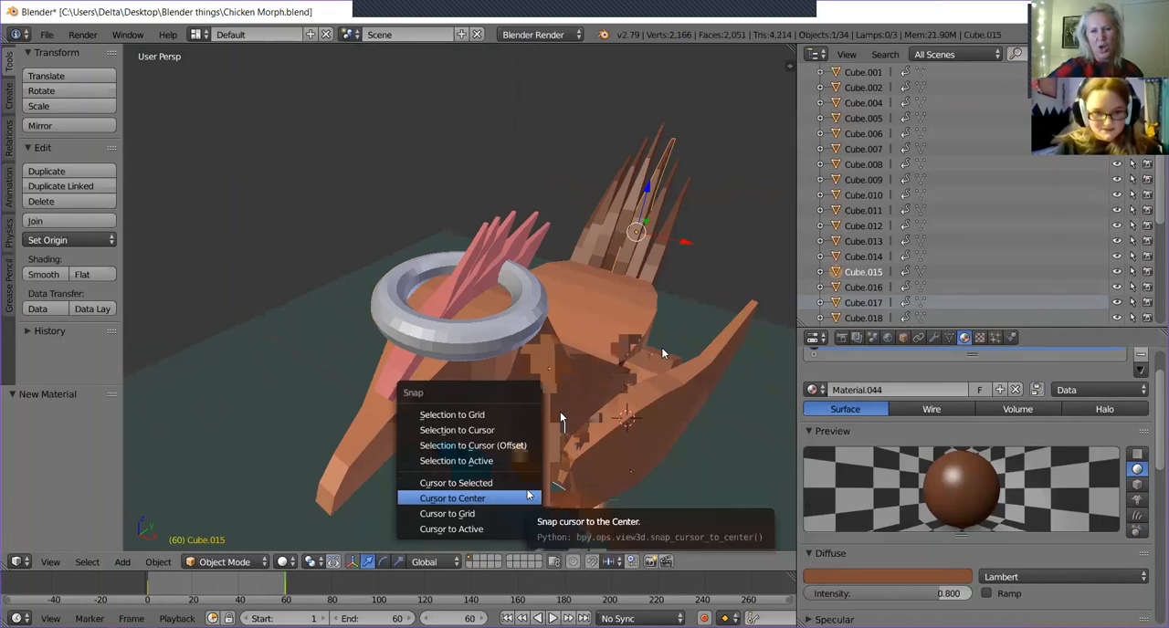
left_click(527, 494)
right_click(537, 316)
key("g")
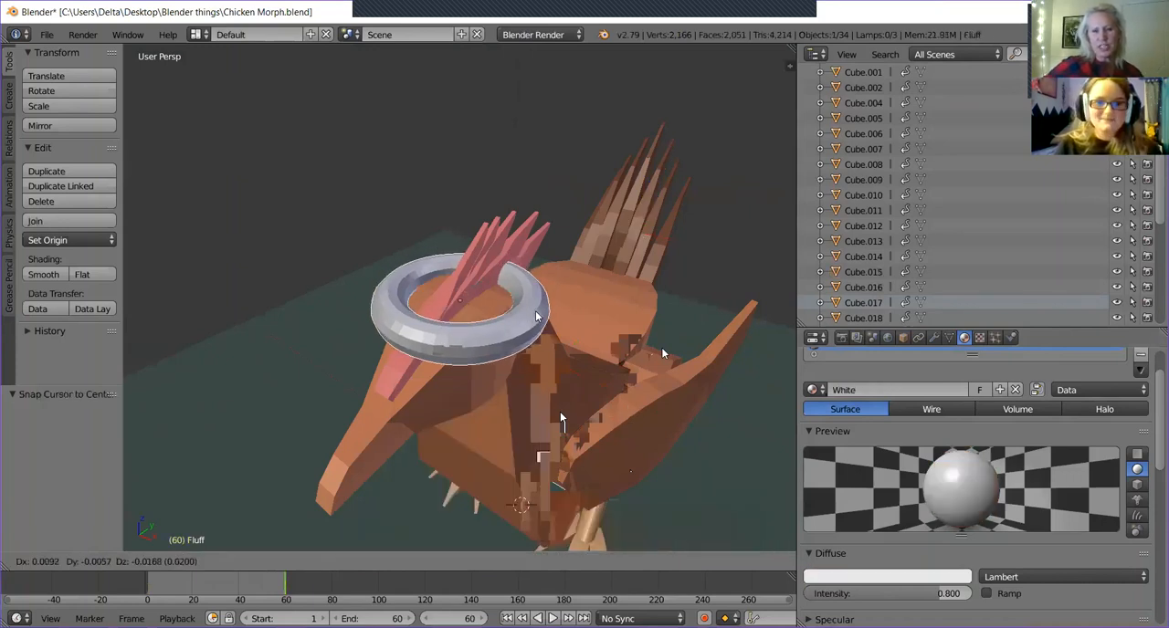
right_click(537, 316)
middle_click_drag(627, 438, 604, 397)
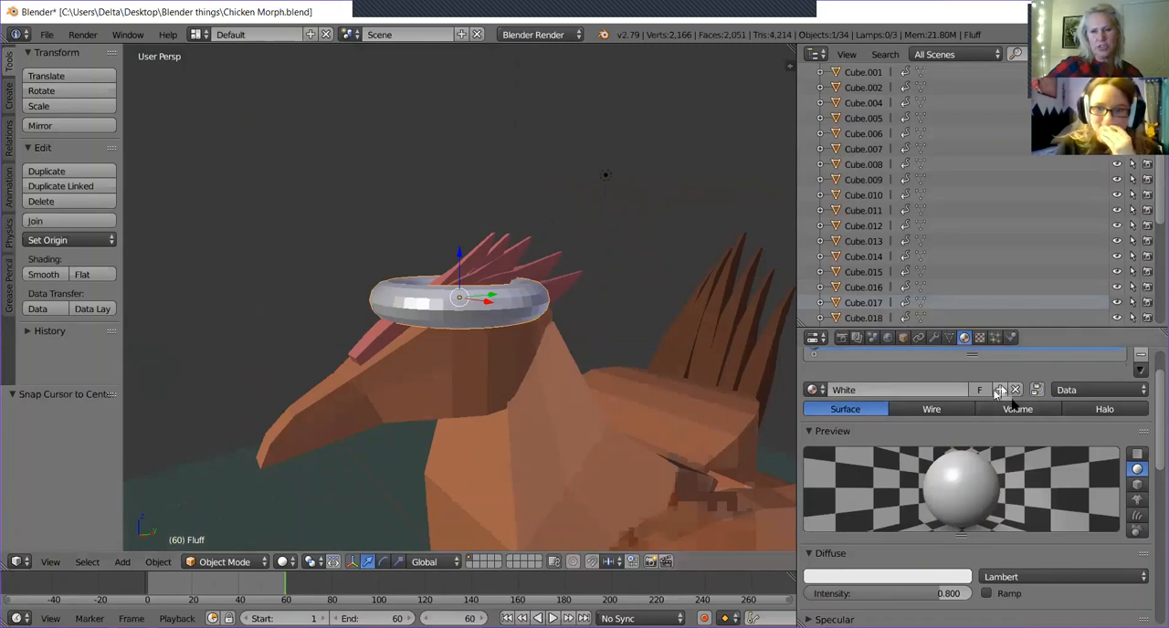
Look through the list of existing materials for Fluff and close it without choosing one.
scroll(994, 395, "up", 2)
scroll(992, 394, "up", 1)
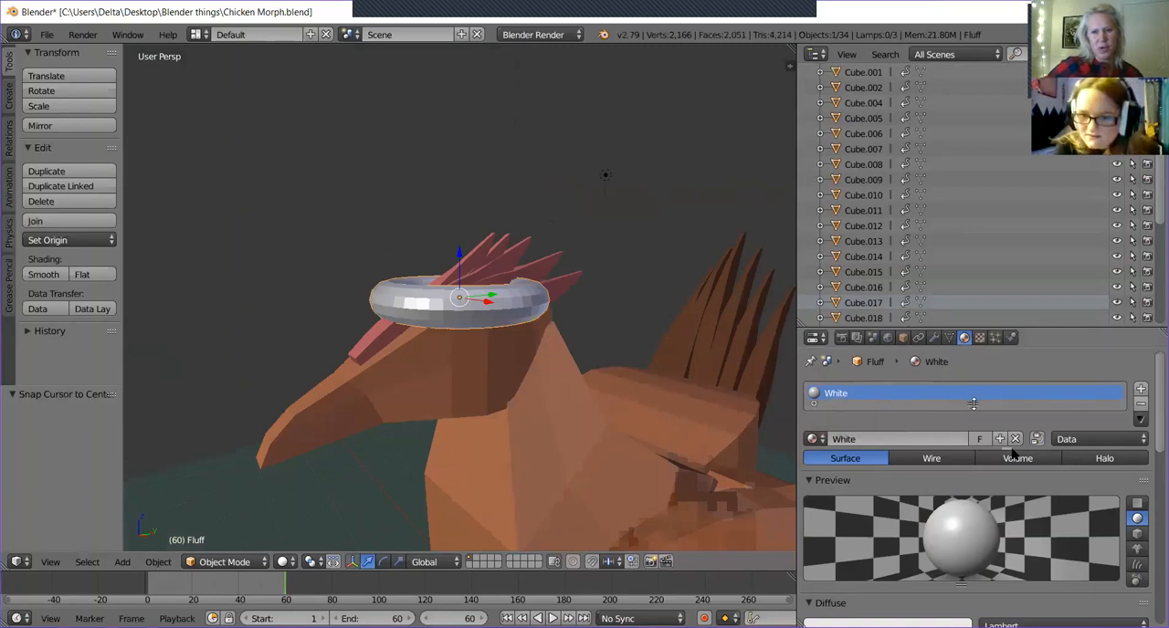
left_click(811, 439)
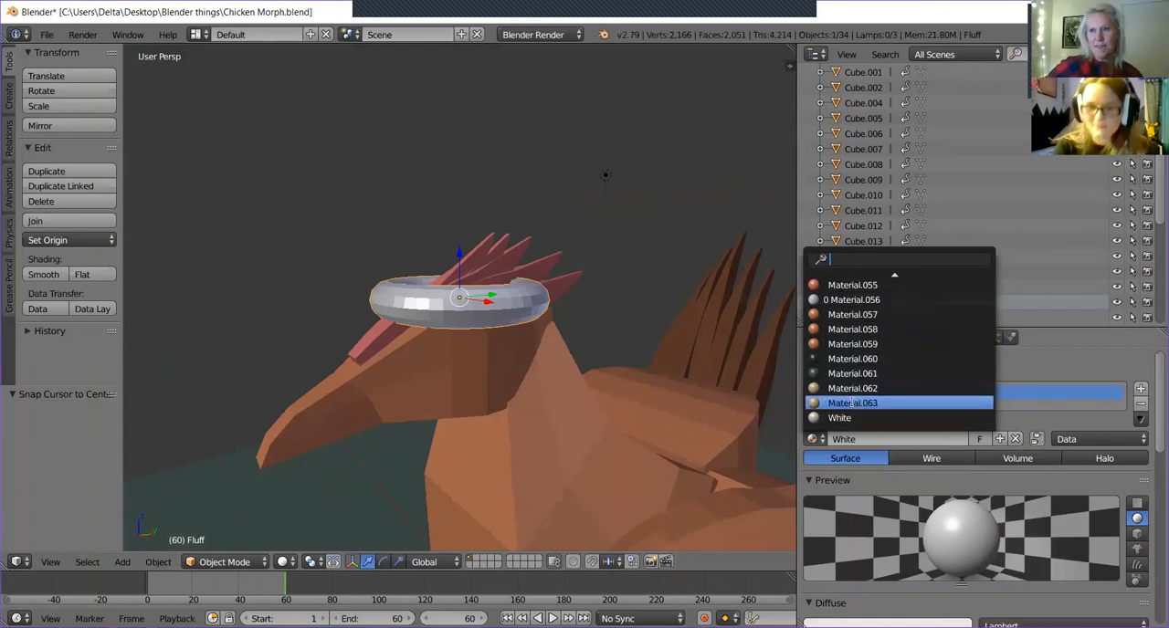
left_click(1042, 362)
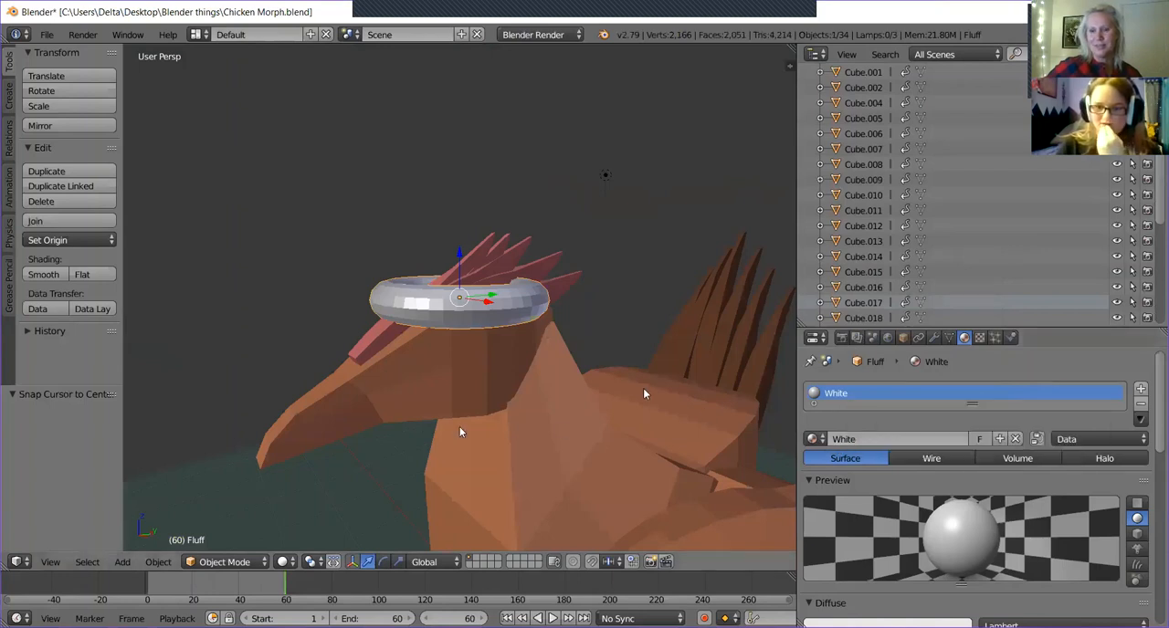
Select the chicken's chest and neck piece and enter Edit Mode on it.
middle_click_drag(460, 426, 493, 426)
scroll(630, 429, "down", 6)
scroll(611, 445, "up", 5)
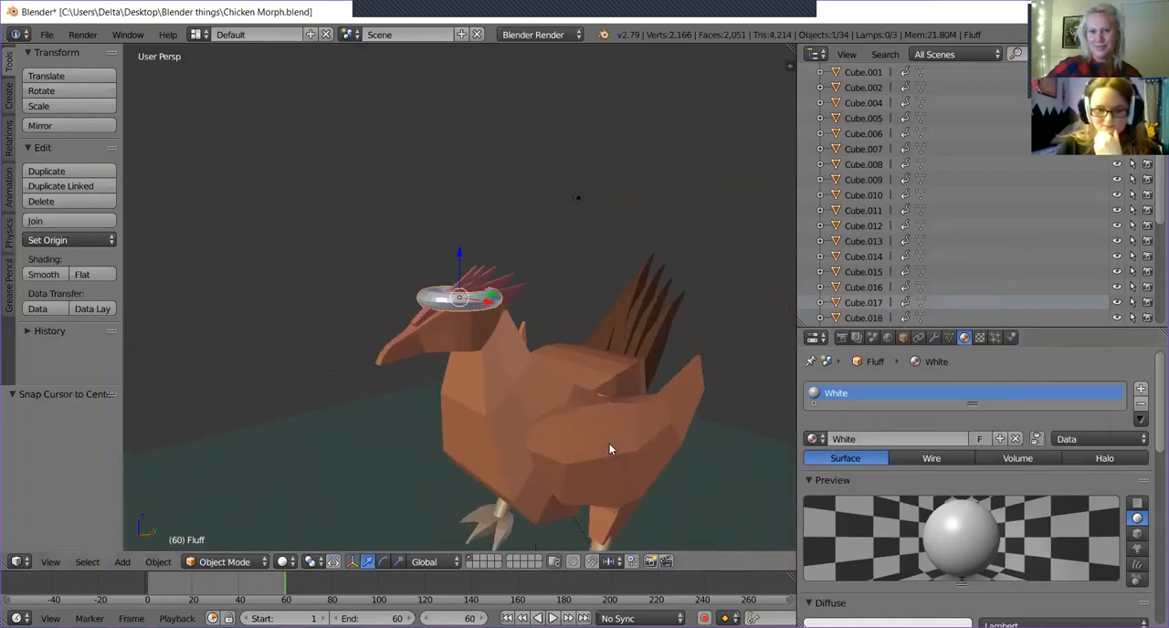
right_click(478, 435)
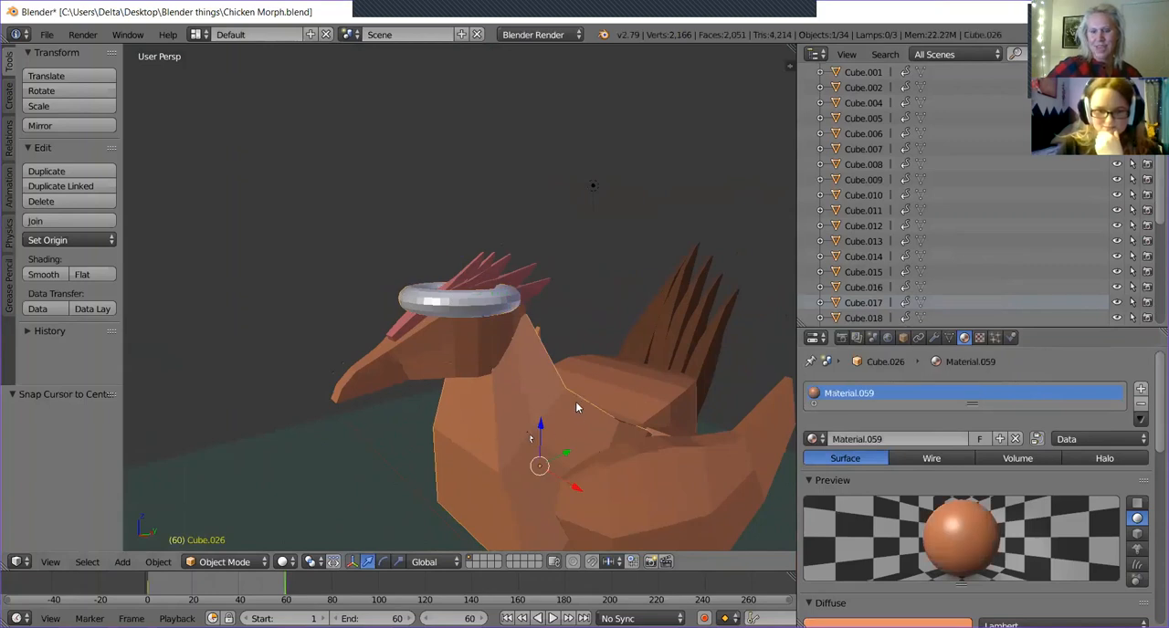
scroll(575, 407, "up", 1)
key("Tab")
Select a single large face on the front of the chest and open the list of existing materials.
middle_click_drag(590, 435, 530, 298)
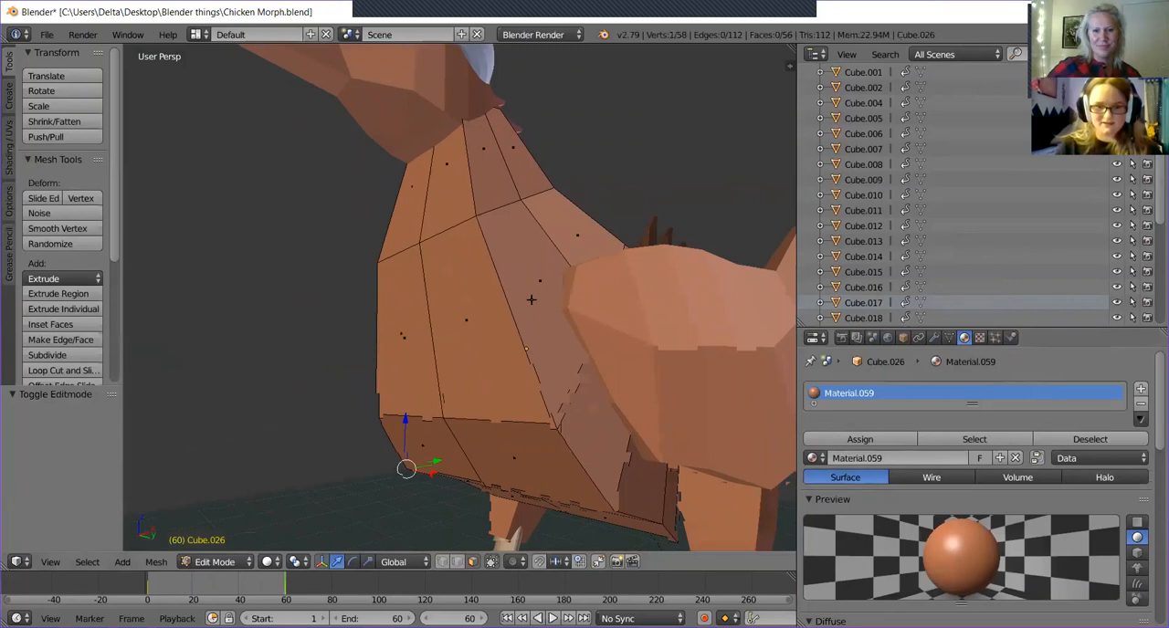
middle_click_drag(484, 352, 590, 272)
right_click(489, 375)
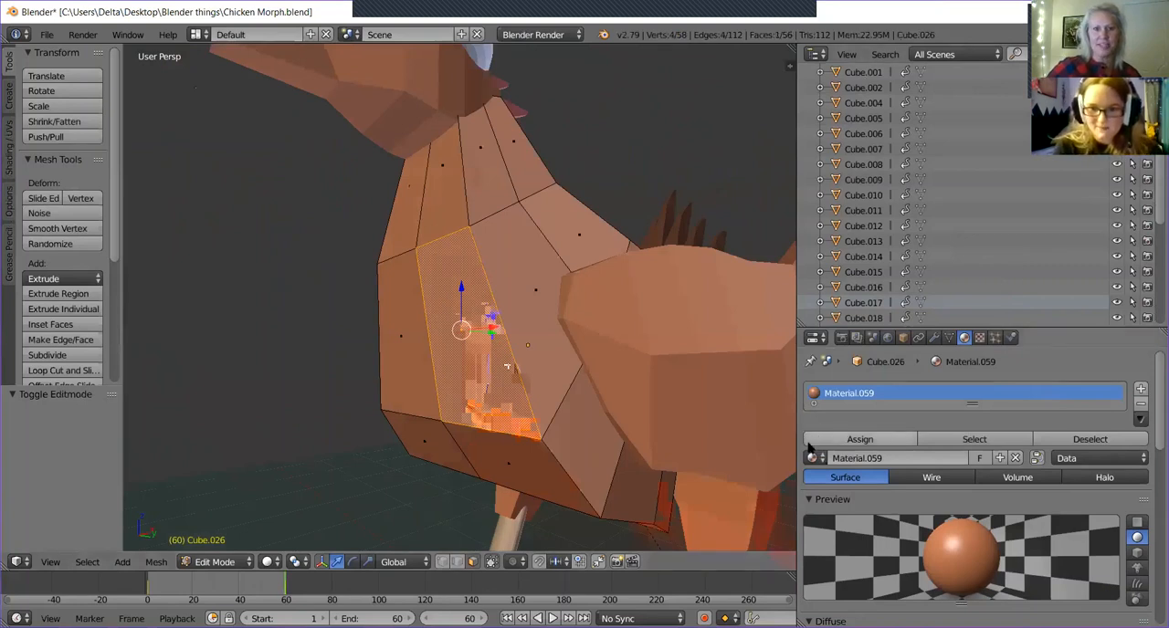
key("Tab")
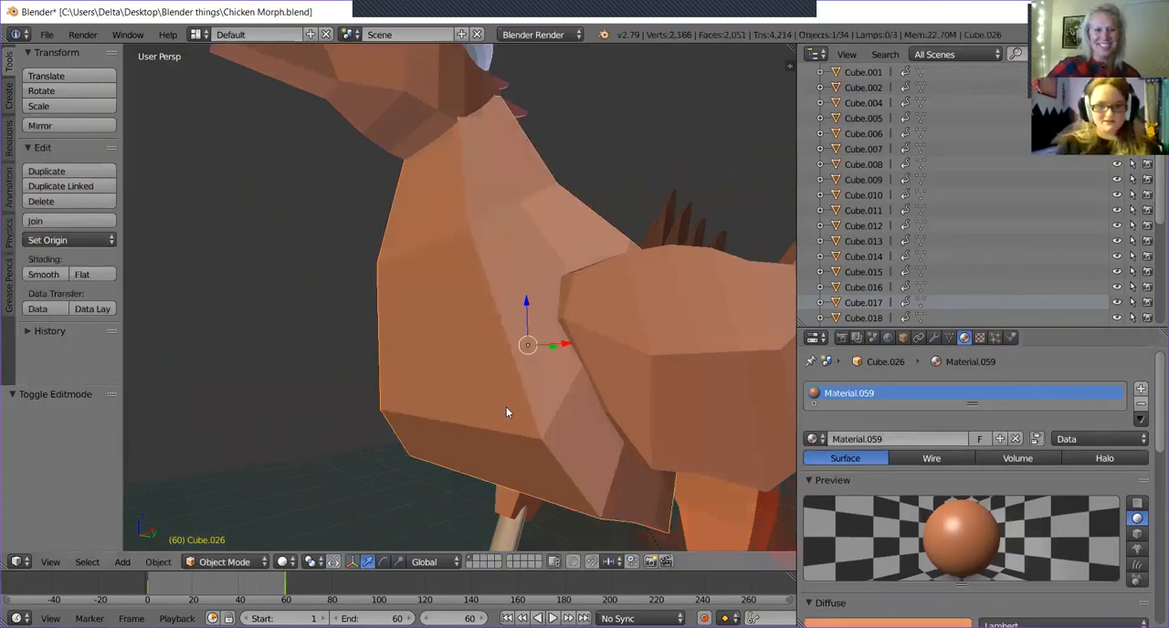
key("Tab")
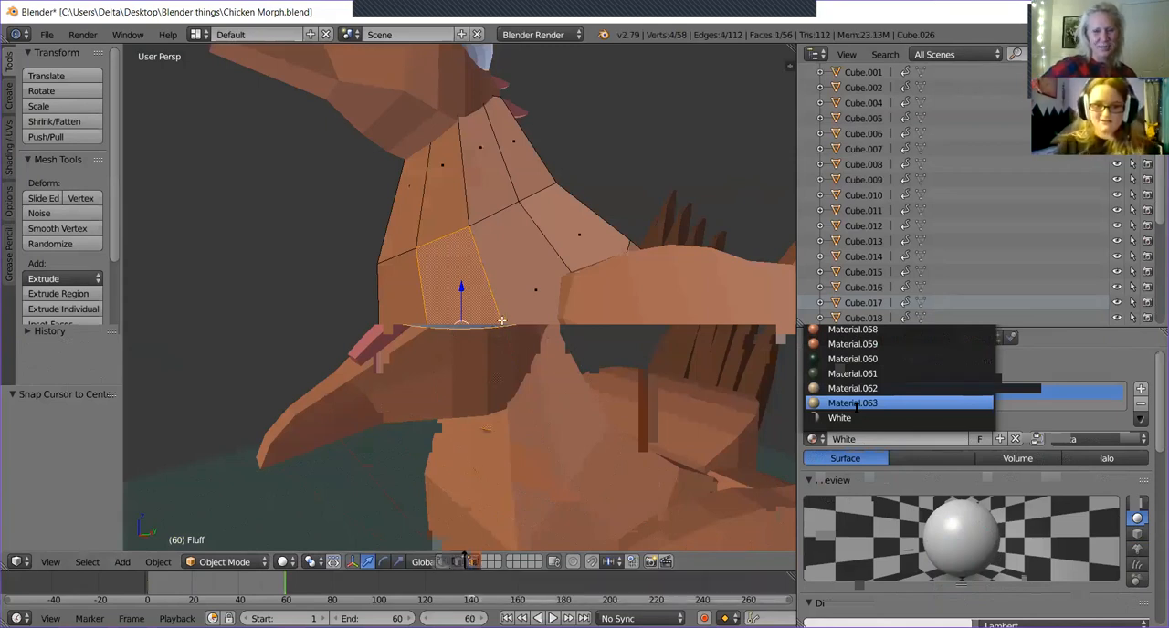
right_click(521, 315)
right_click(472, 315)
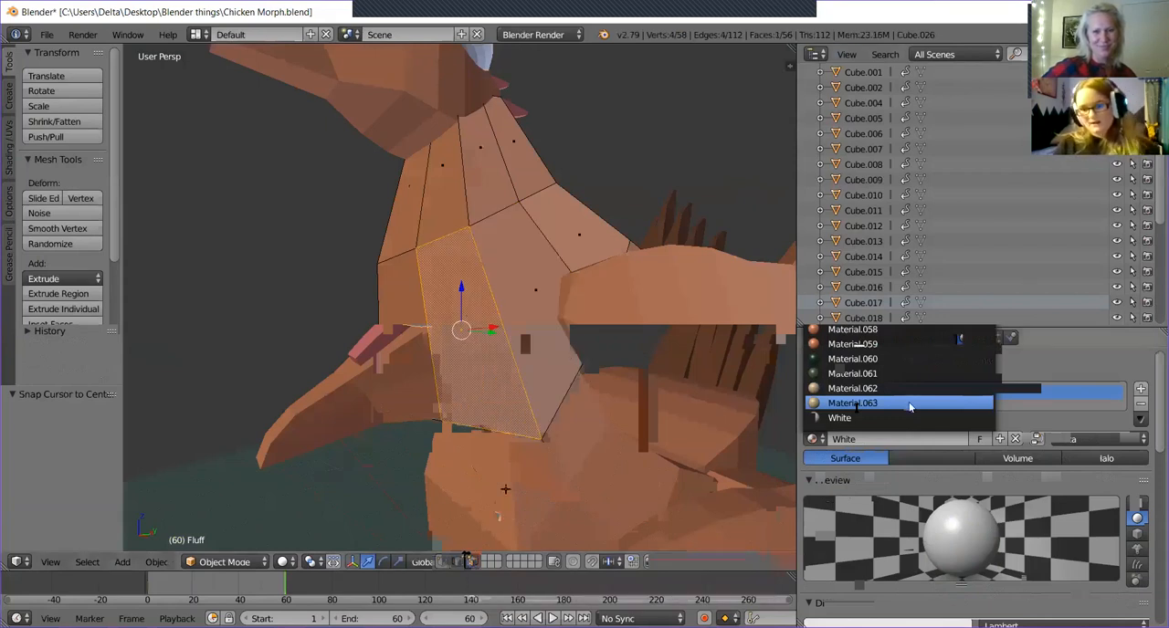
left_click(816, 443)
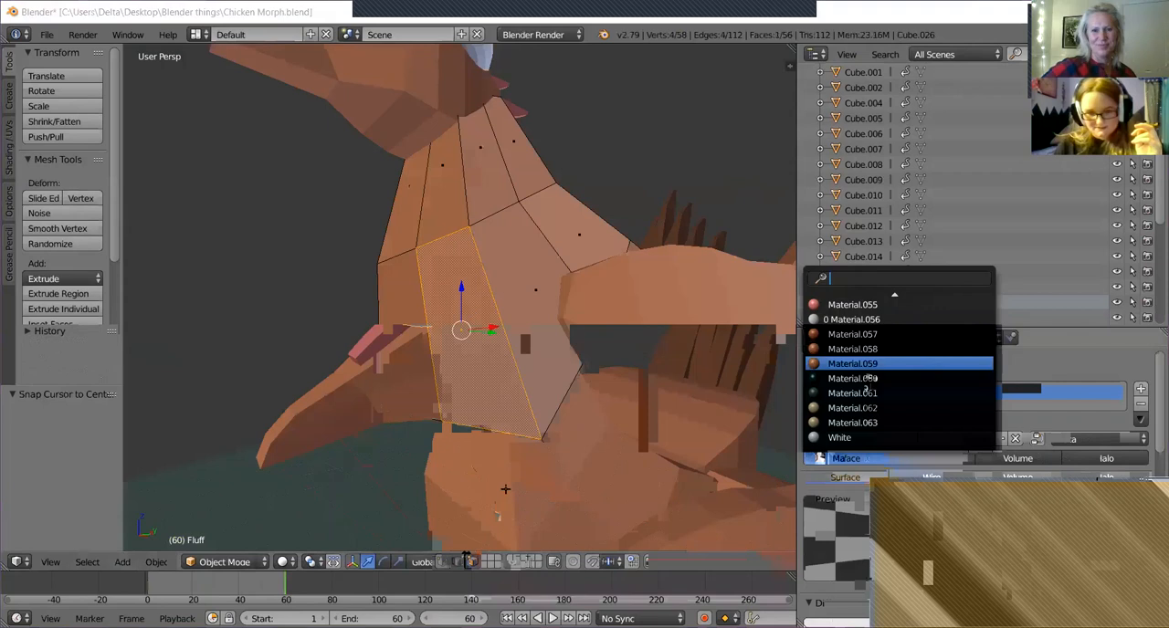
left_click(301, 594)
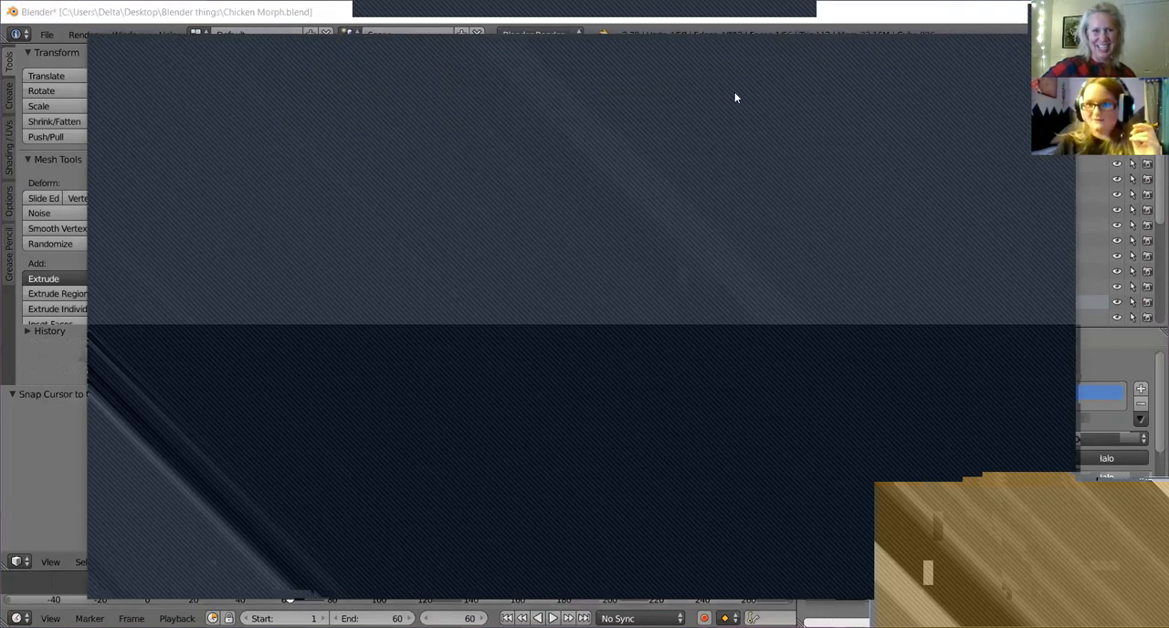
left_click_drag(793, 54, 719, 80)
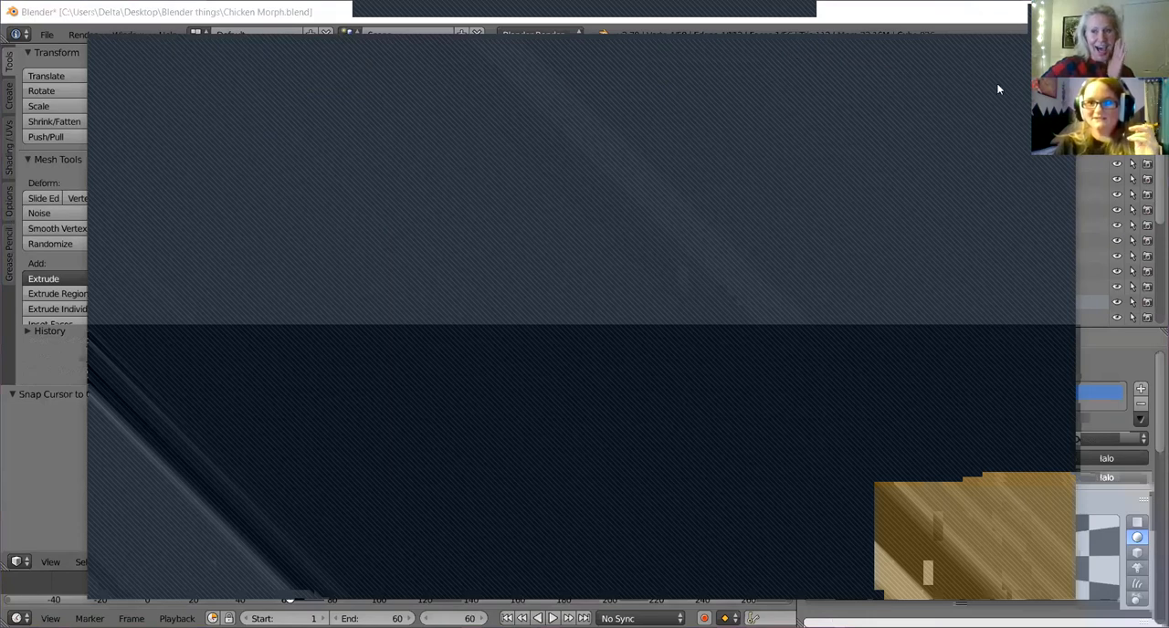
left_click(982, 75)
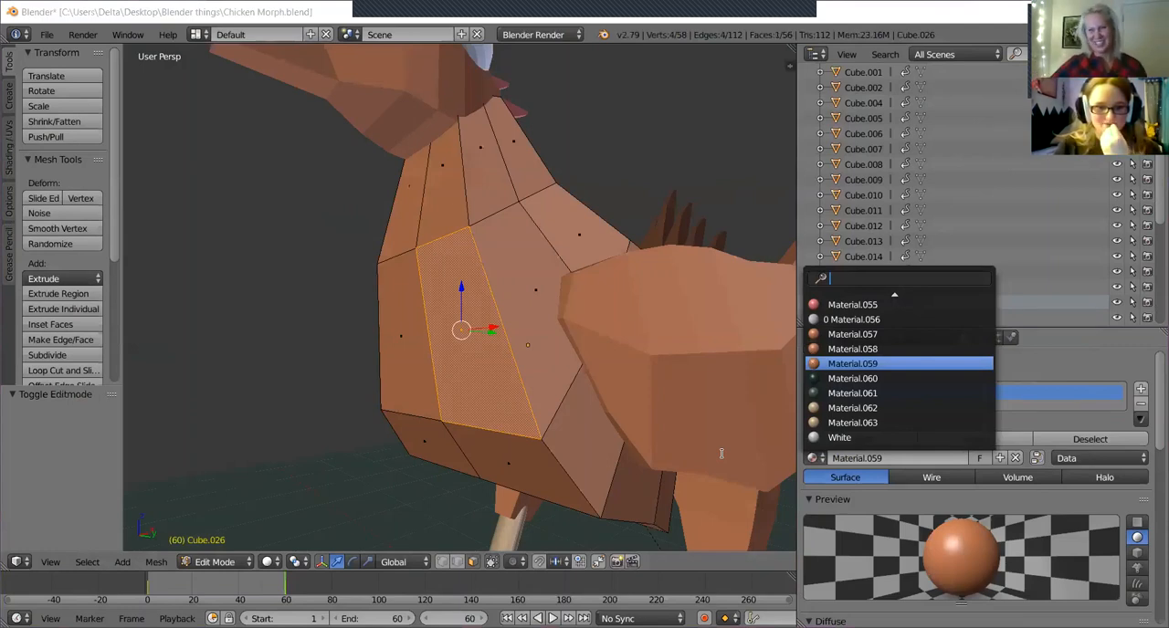
left_click(101, 623)
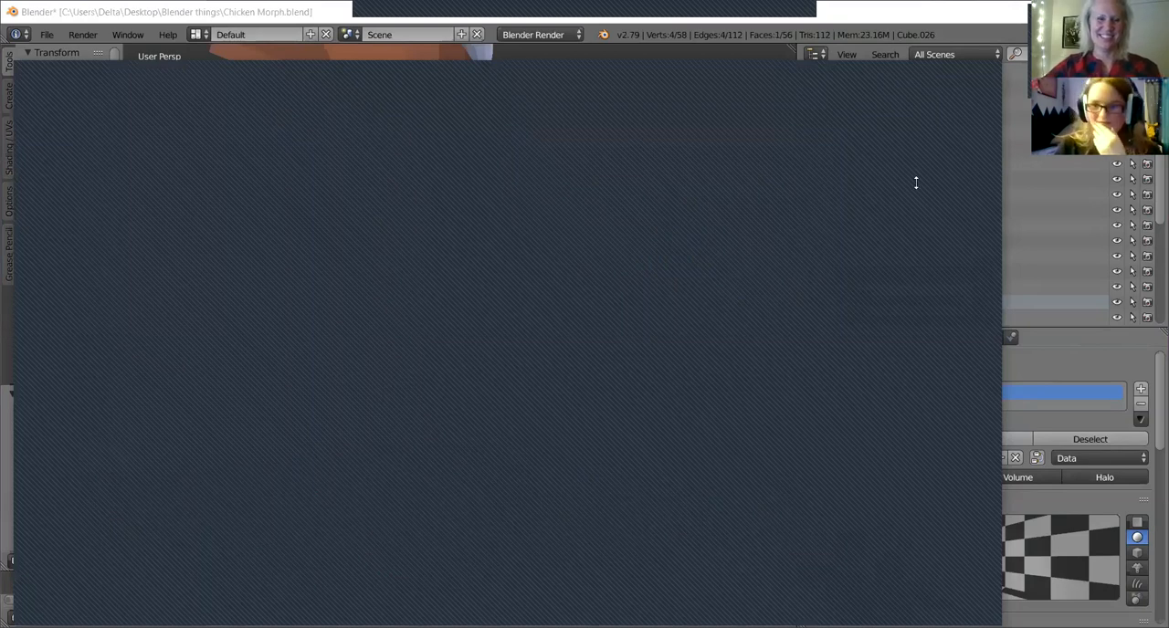
left_click(996, 76)
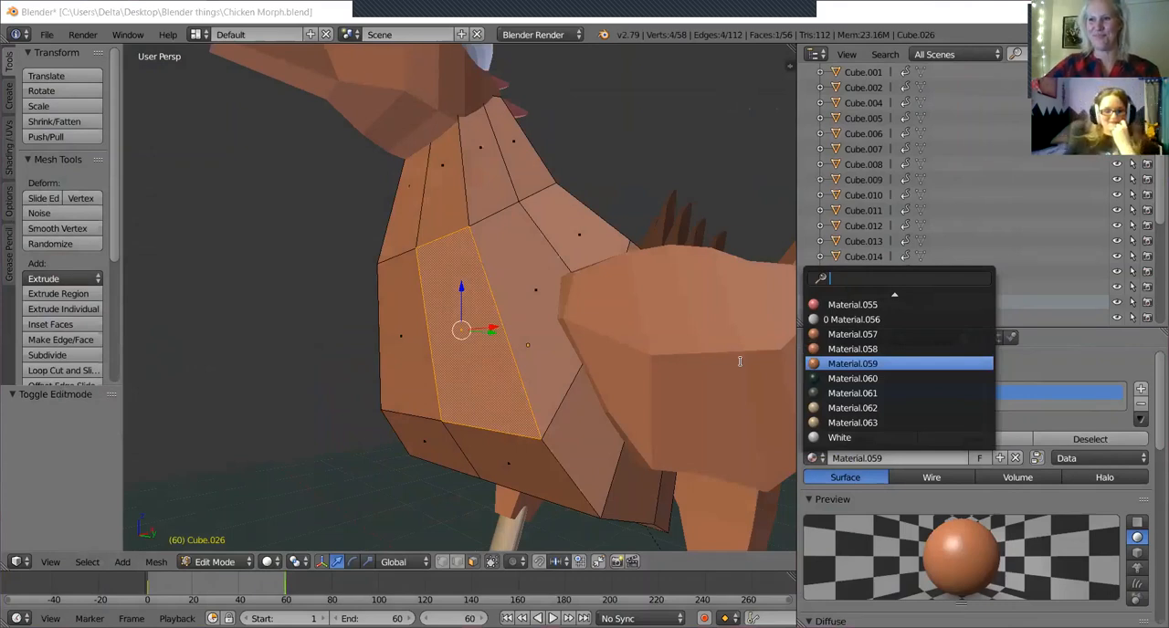
Try Material.060 on the whole chest piece and replace it with Material.058.
left_click(892, 378)
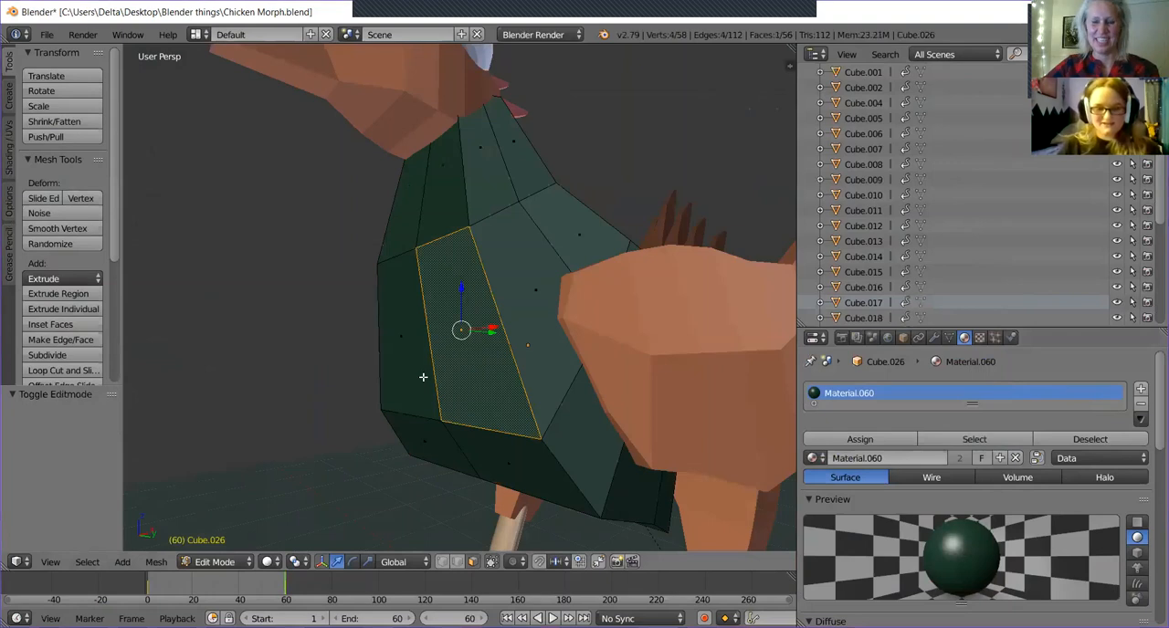
left_click(818, 460)
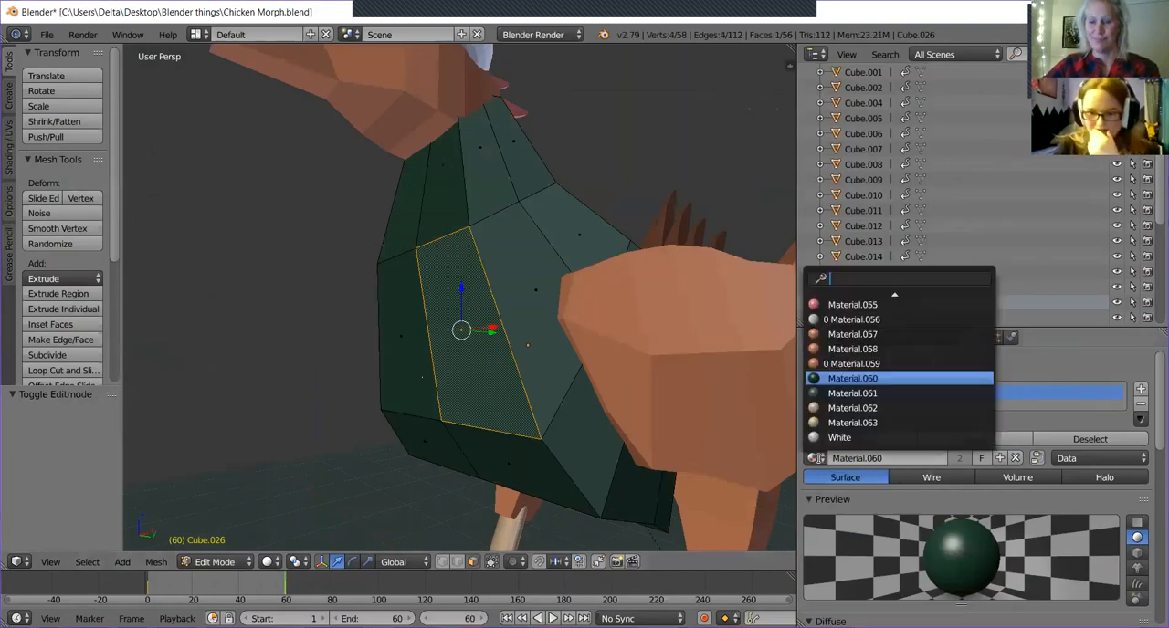
left_click(869, 350)
Enlarge the chest piece's material slot list and add a second material slot.
middle_click_drag(578, 323, 630, 338)
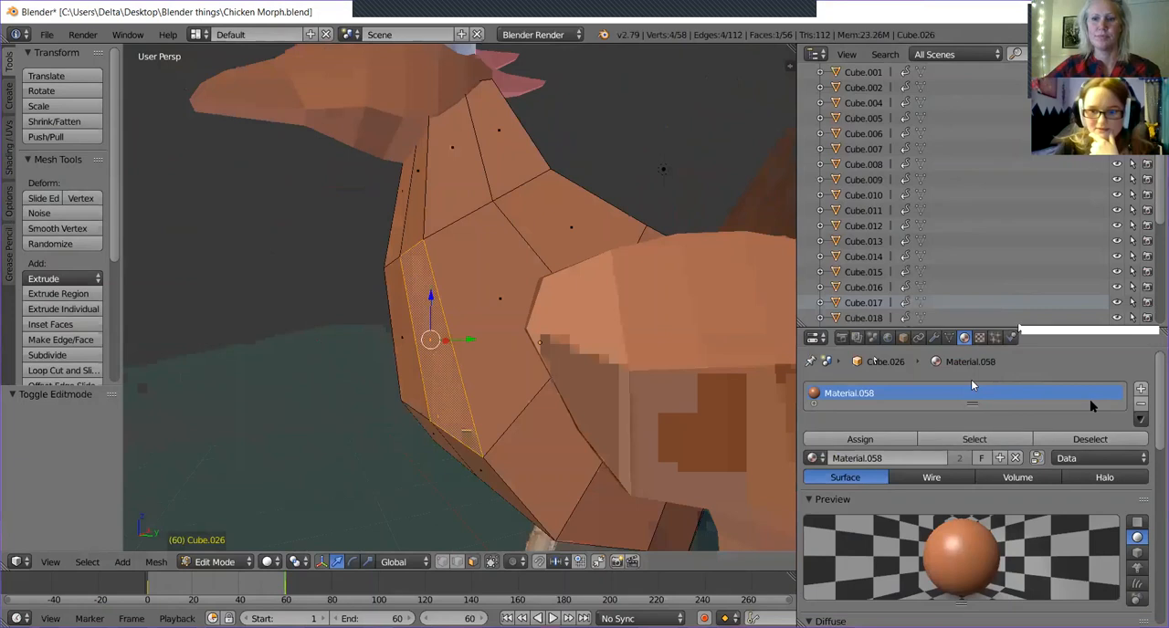
left_click_drag(971, 404, 970, 458)
left_click(815, 469)
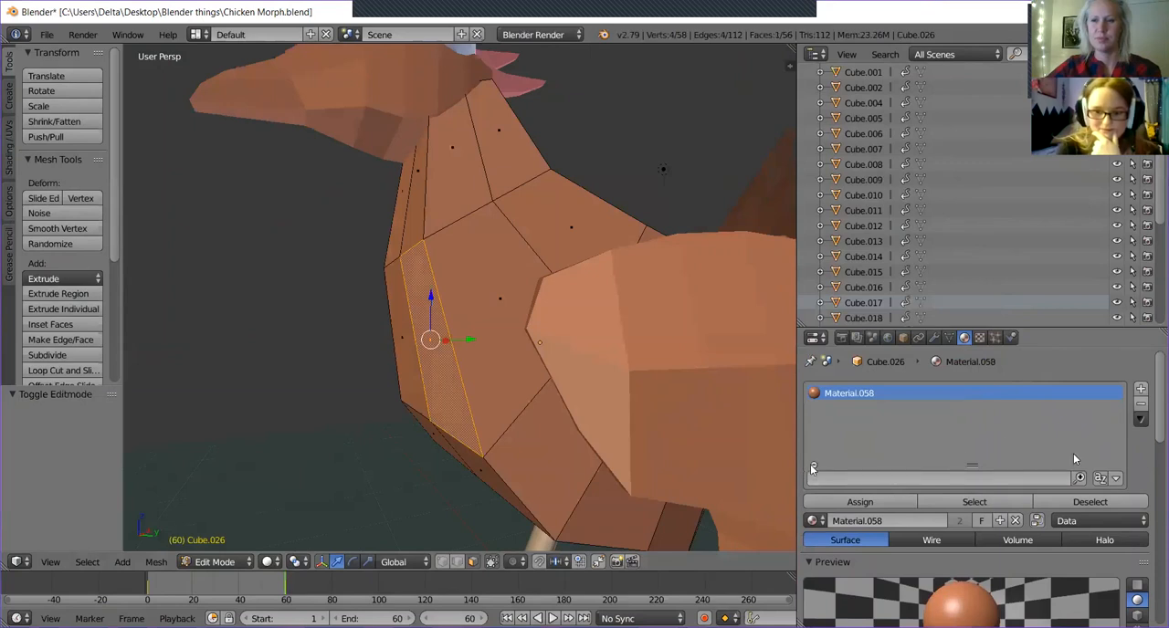
left_click(812, 467)
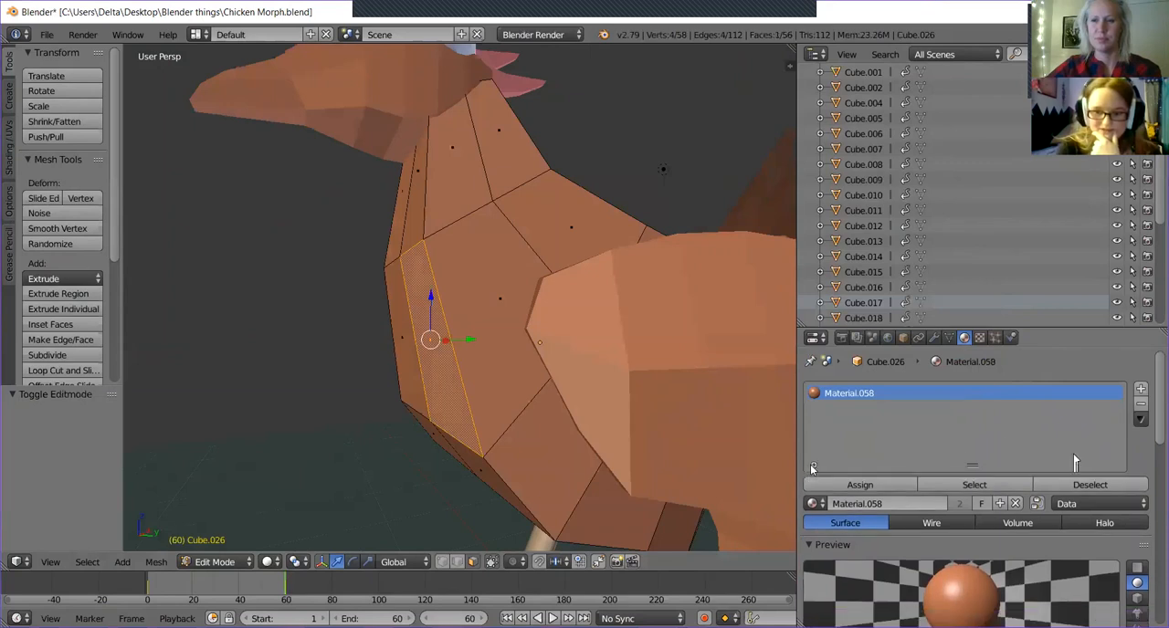
left_click(1141, 389)
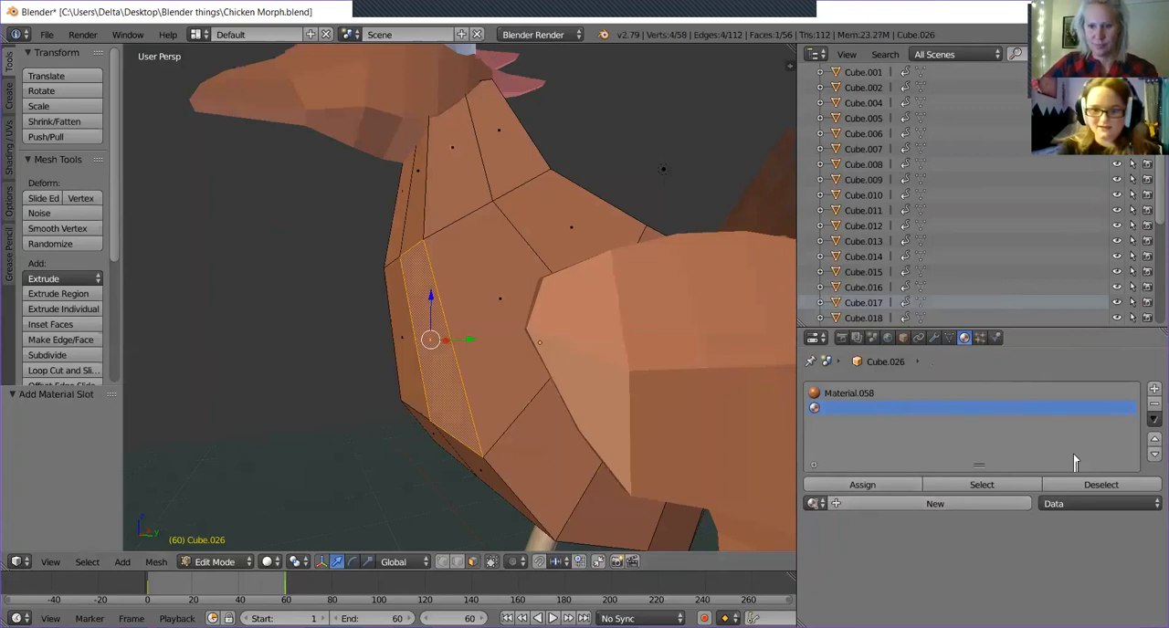
Put Material.060 in the new slot and assign it to the selected chest face.
left_click(811, 503)
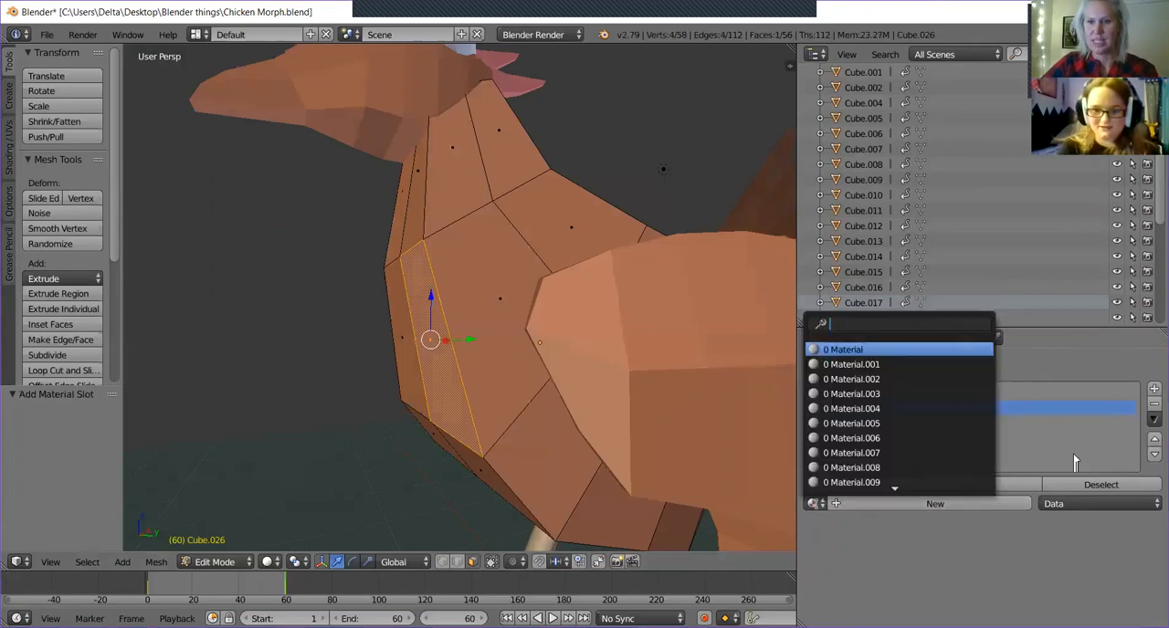
left_click(888, 504)
left_click(812, 503)
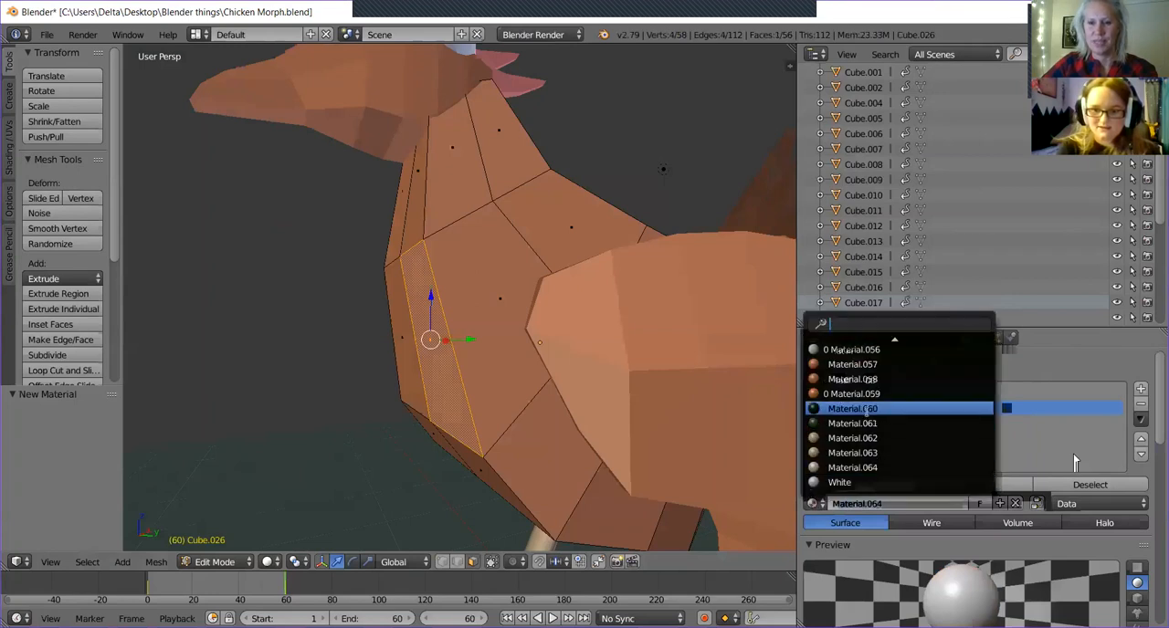
left_click(868, 414)
left_click(842, 487)
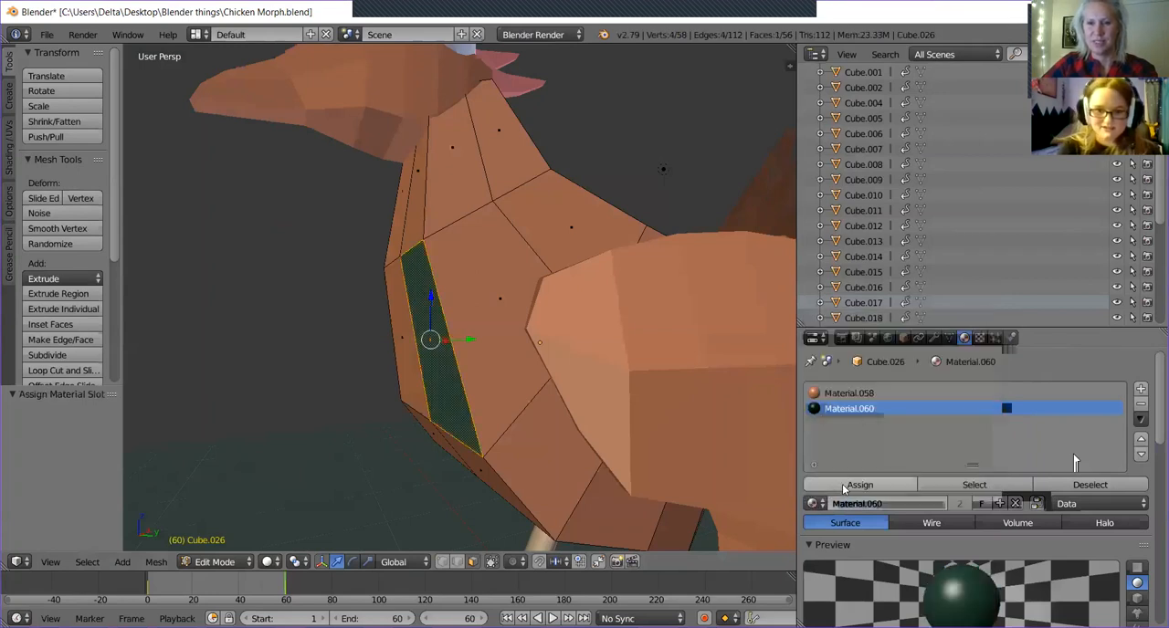
Inspect the newly coloured chest face from the front in both Object Mode and Edit Mode.
middle_click_drag(423, 305, 555, 329)
key("Tab")
key("Tab")
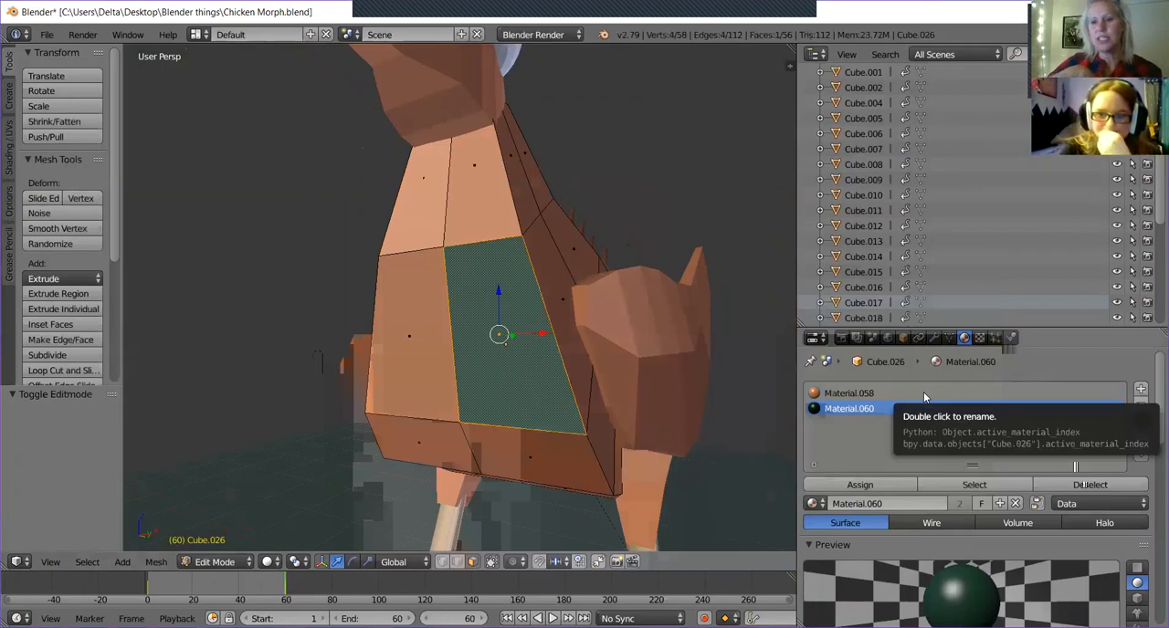
middle_click_drag(640, 396, 614, 395)
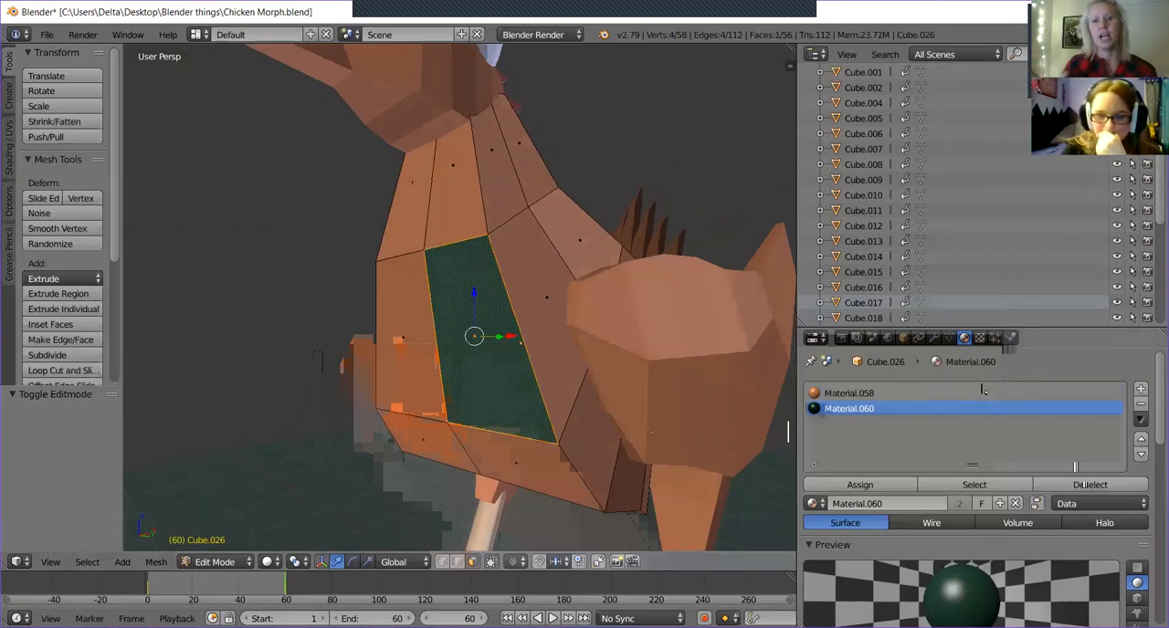
Assign Material.058 back to the selected chest face and return to Object Mode.
right_click(919, 391)
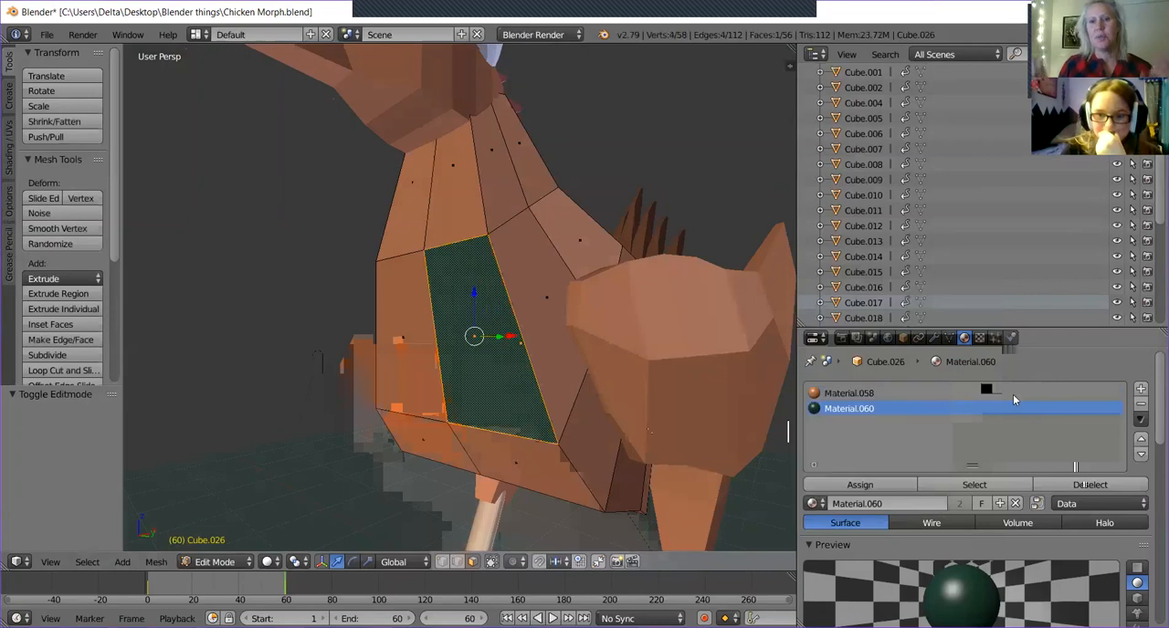
left_click(1012, 394)
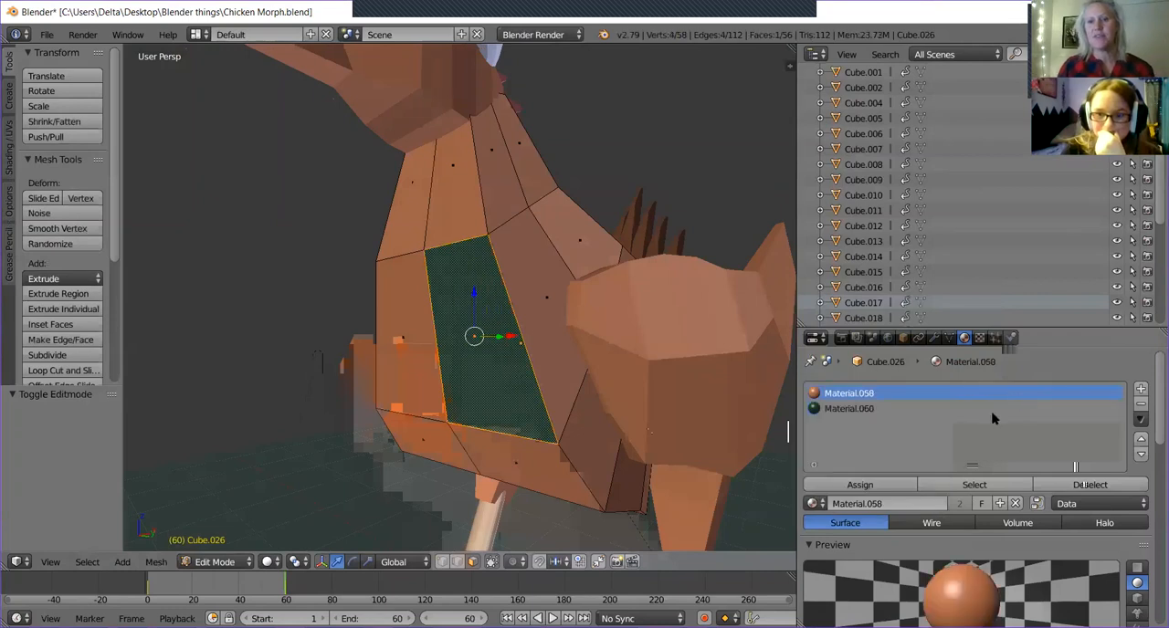
left_click(880, 488)
middle_click_drag(516, 215, 500, 248)
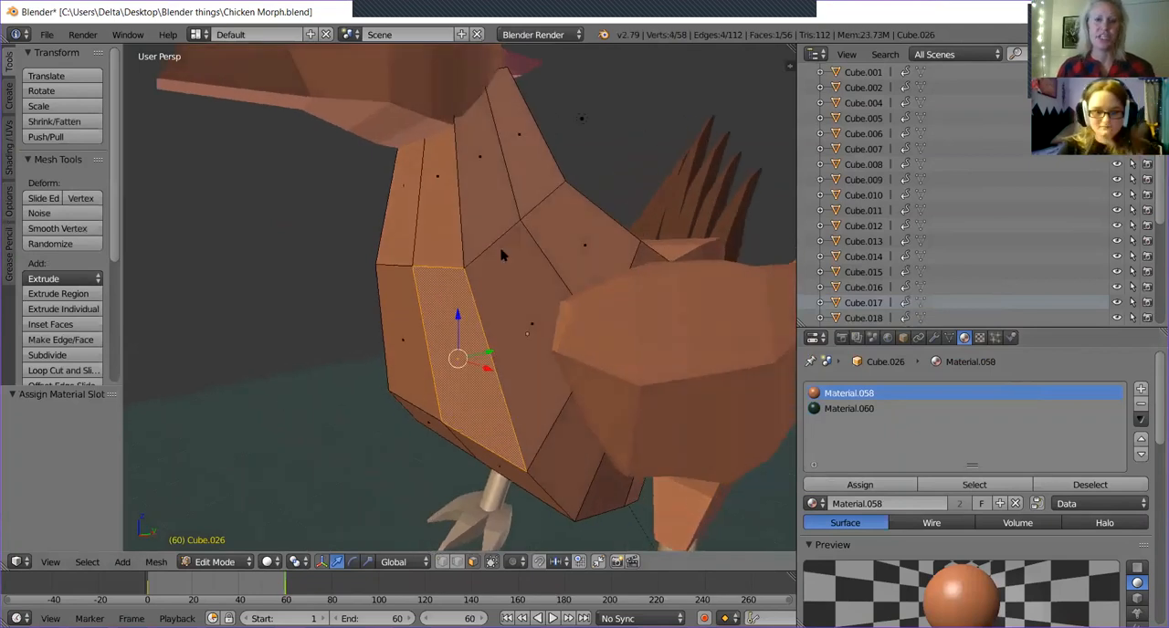
key("Tab")
Select the white torus on the chicken's head and rotate it about 19.3° around the X axis.
right_click(600, 339)
middle_click_drag(600, 340, 415, 163)
scroll(602, 332, "down", 2)
scroll(695, 281, "up", 2)
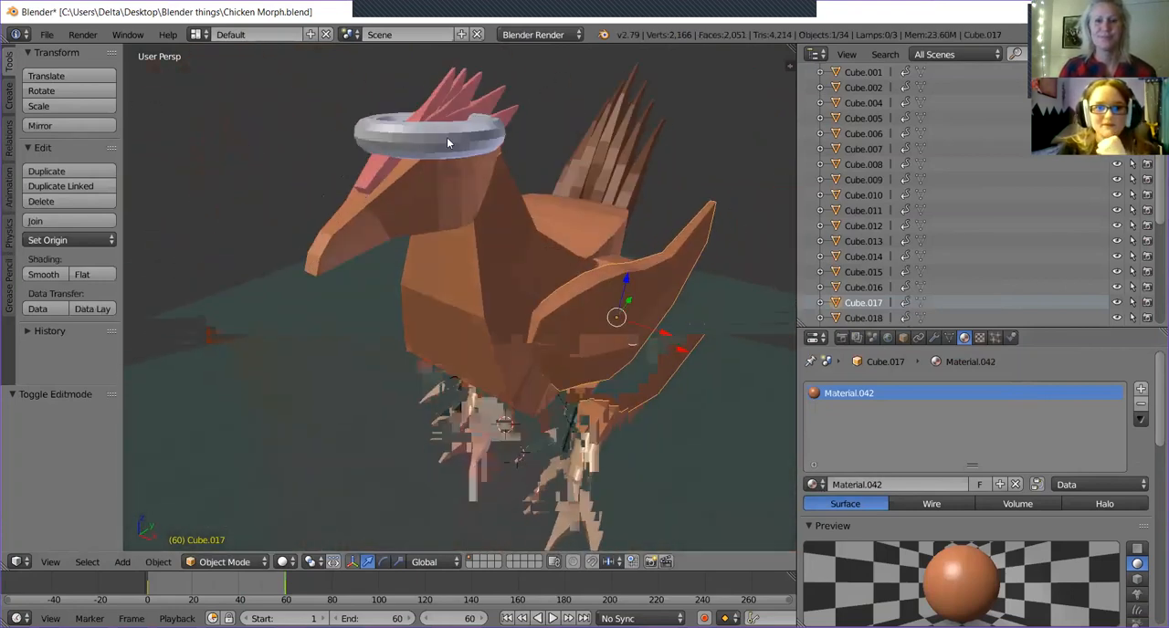
right_click(447, 142)
key("Tab")
key("Tab")
middle_click_drag(501, 245, 470, 264)
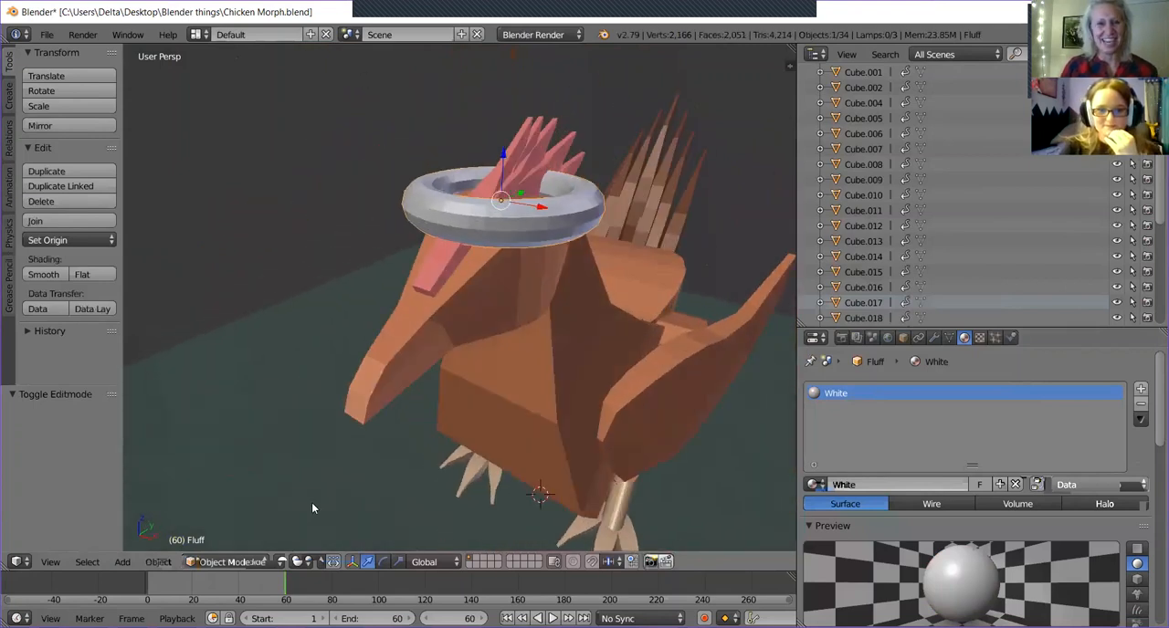
left_click(386, 561)
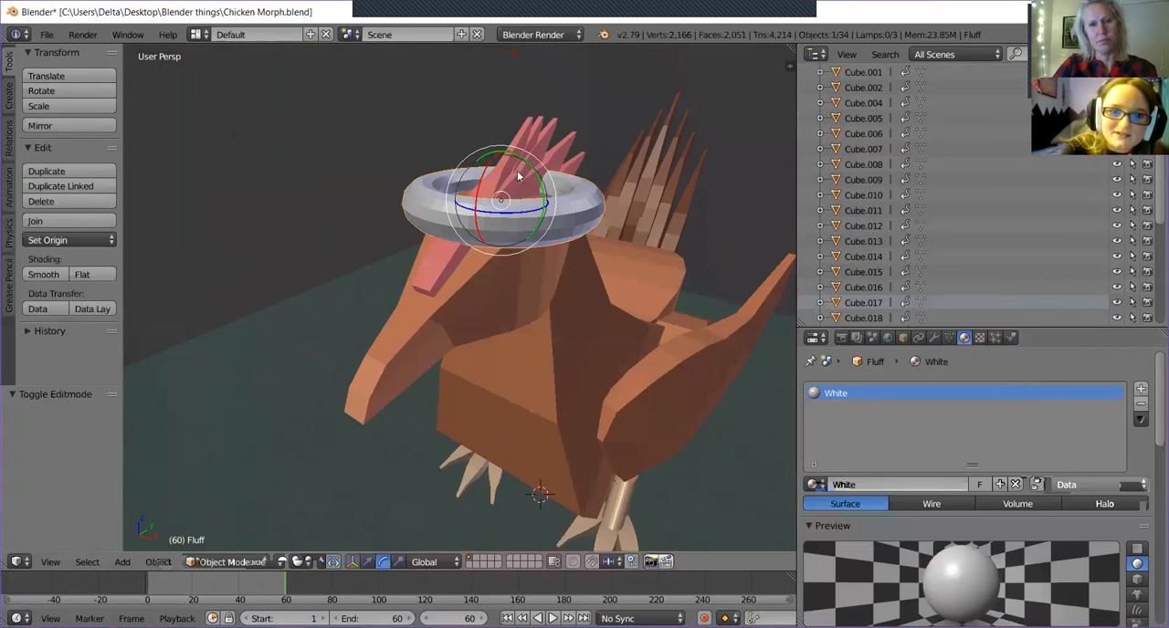
left_click_drag(476, 201, 456, 347)
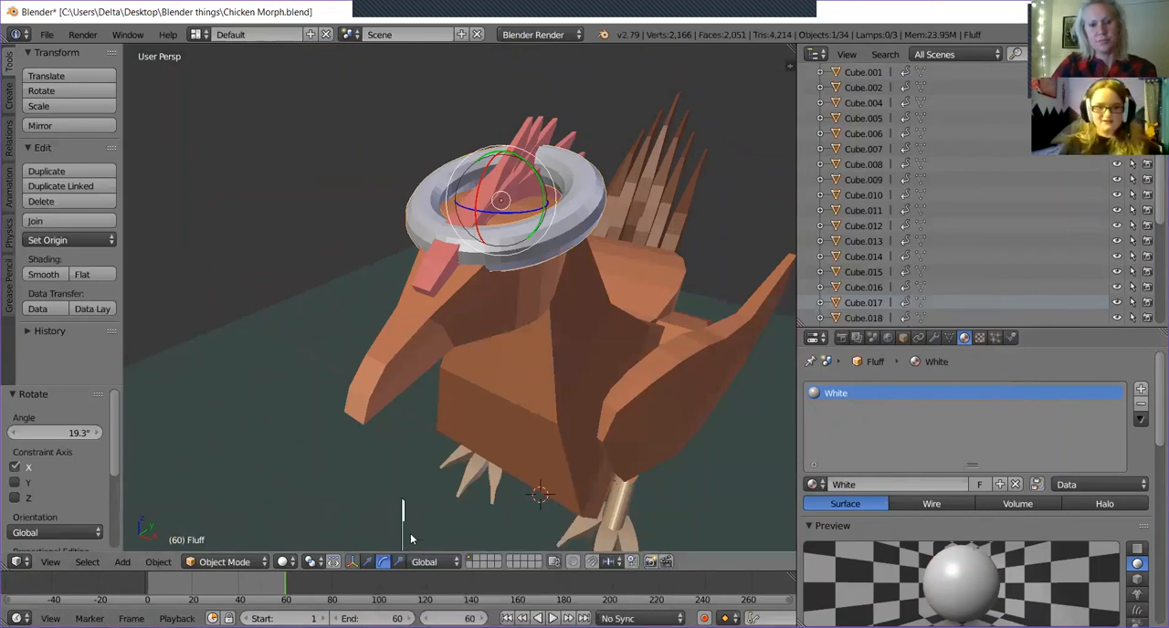
middle_click_drag(552, 411, 590, 376)
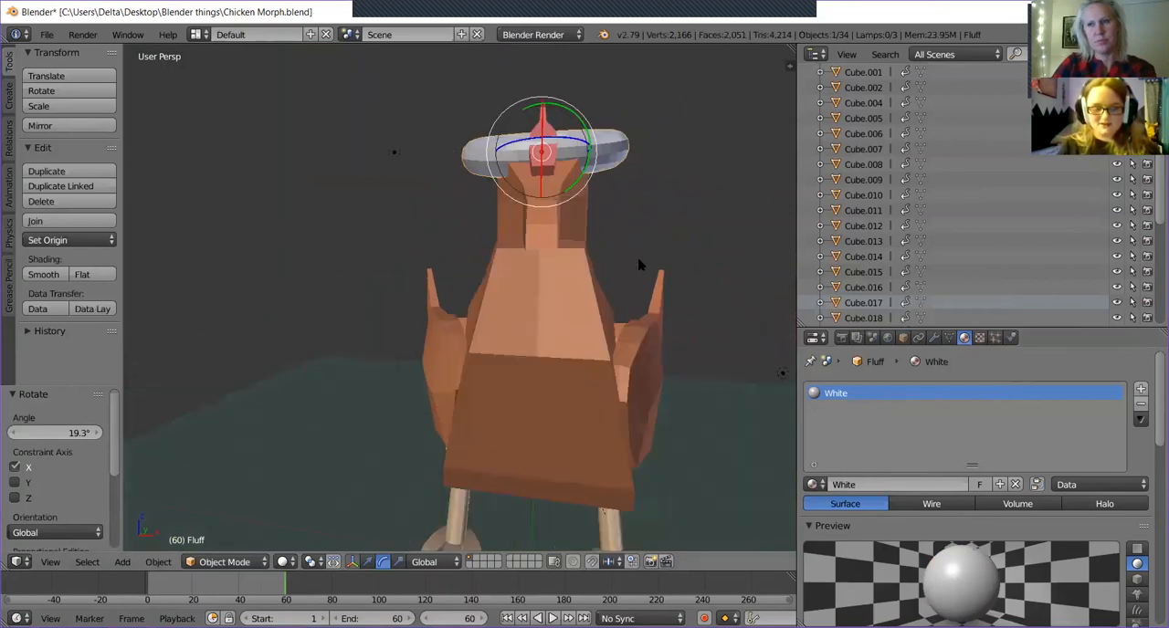
key("r")
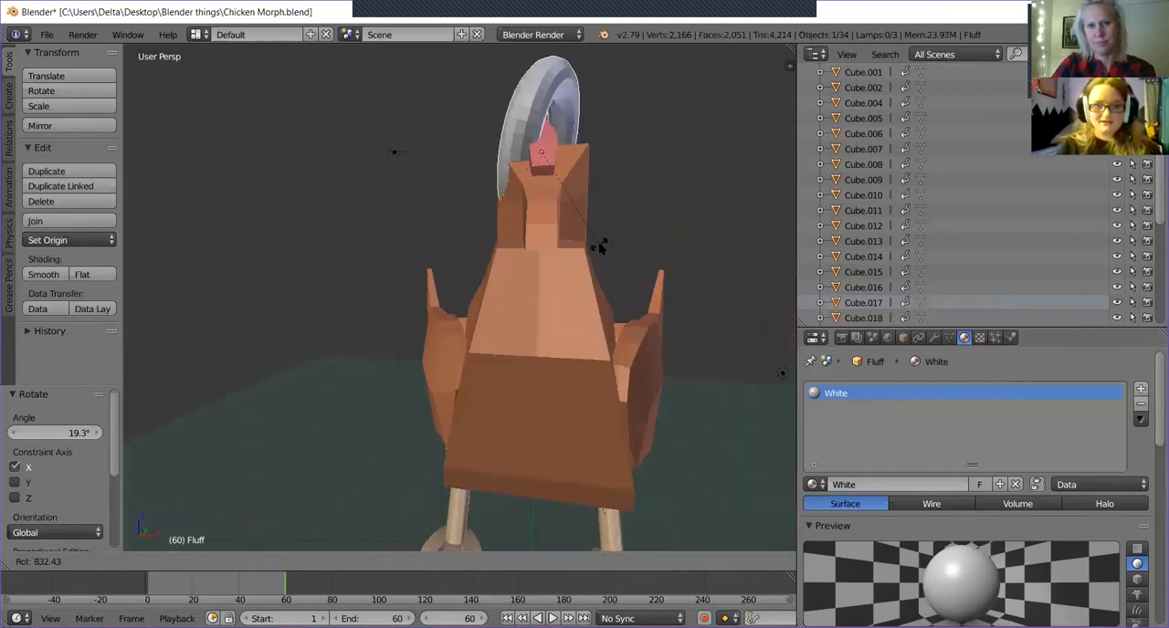
key("Escape")
middle_click_drag(520, 273, 485, 295)
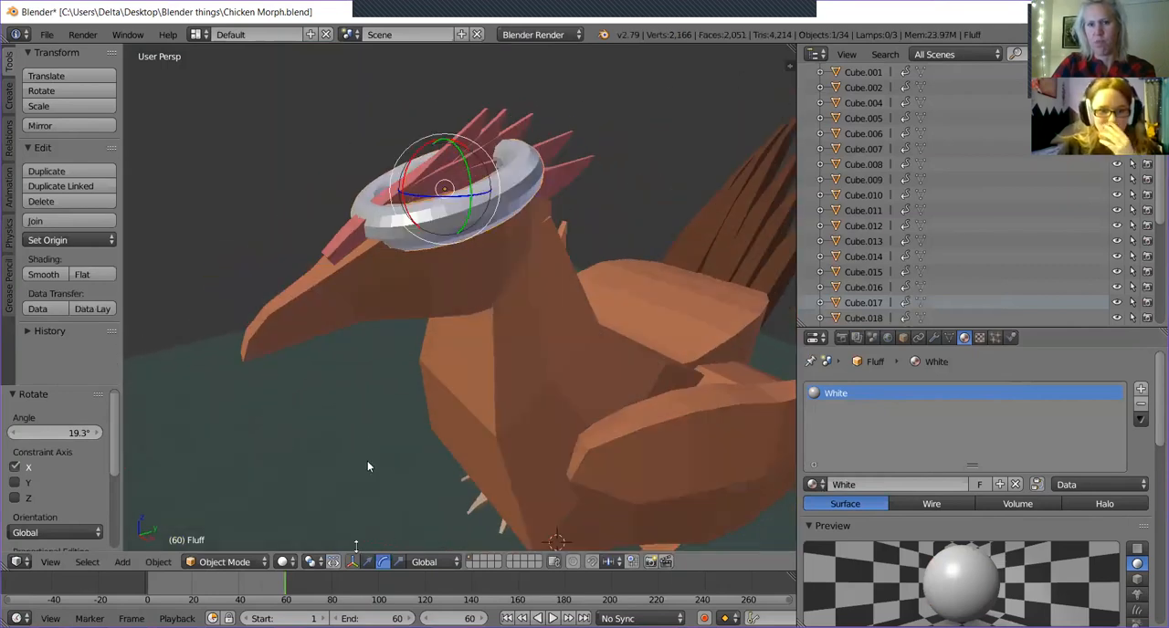
Try free and trackball rotation on the torus, including a turn of about -106°, and undo it.
left_click(367, 561)
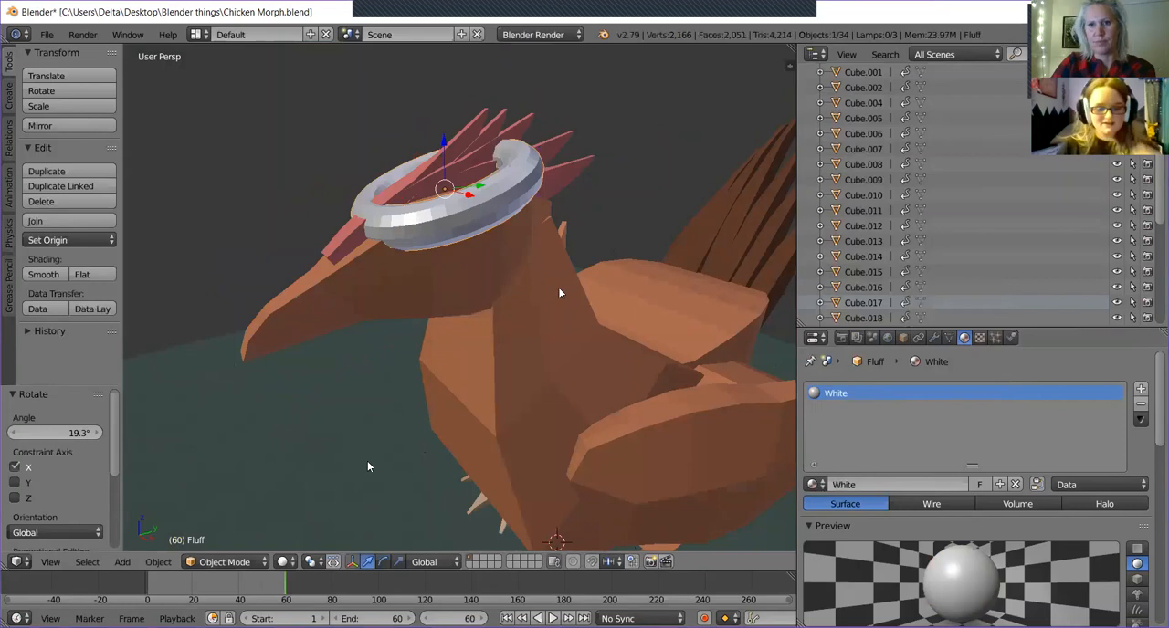
key("r")
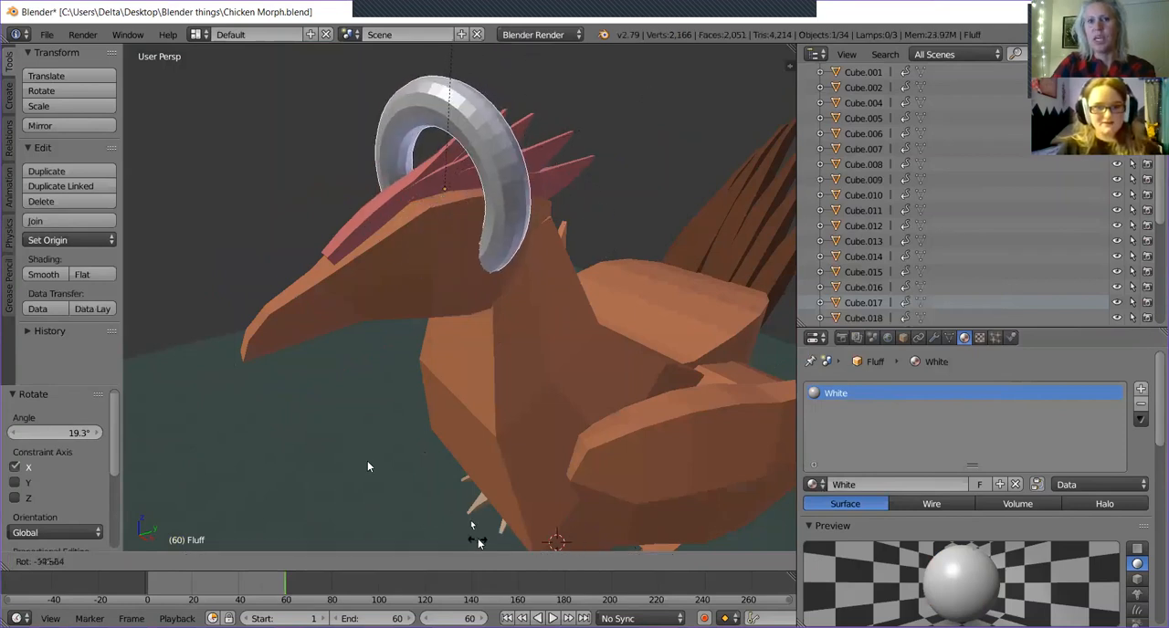
left_click(367, 467)
middle_click_drag(367, 467, 449, 344)
key("r")
key("r")
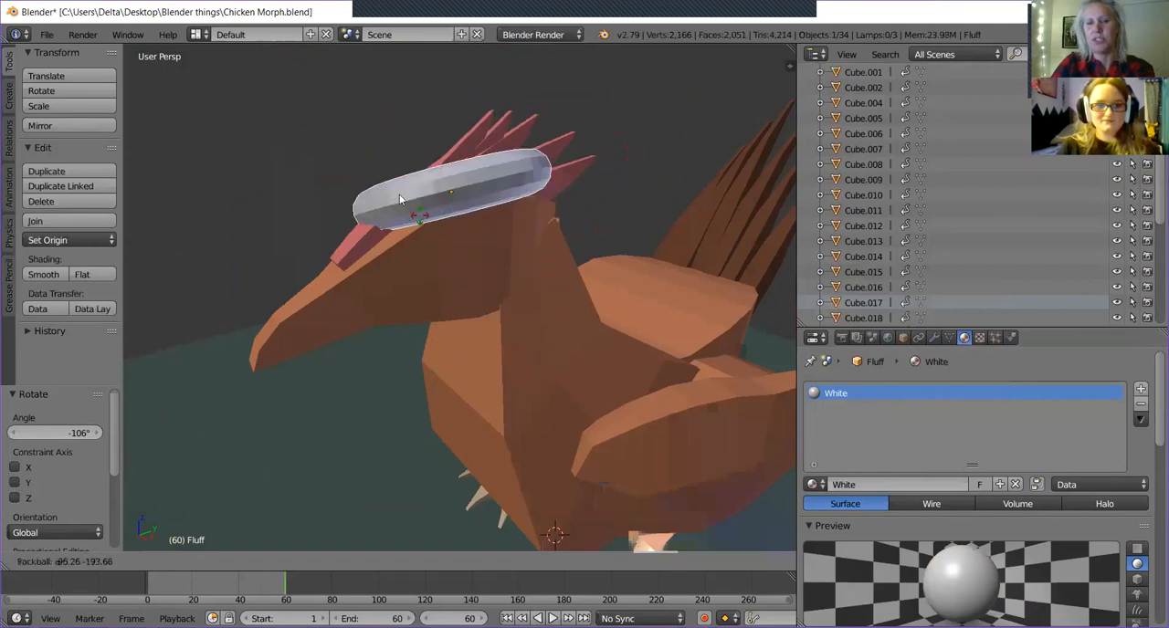
left_click(590, 230)
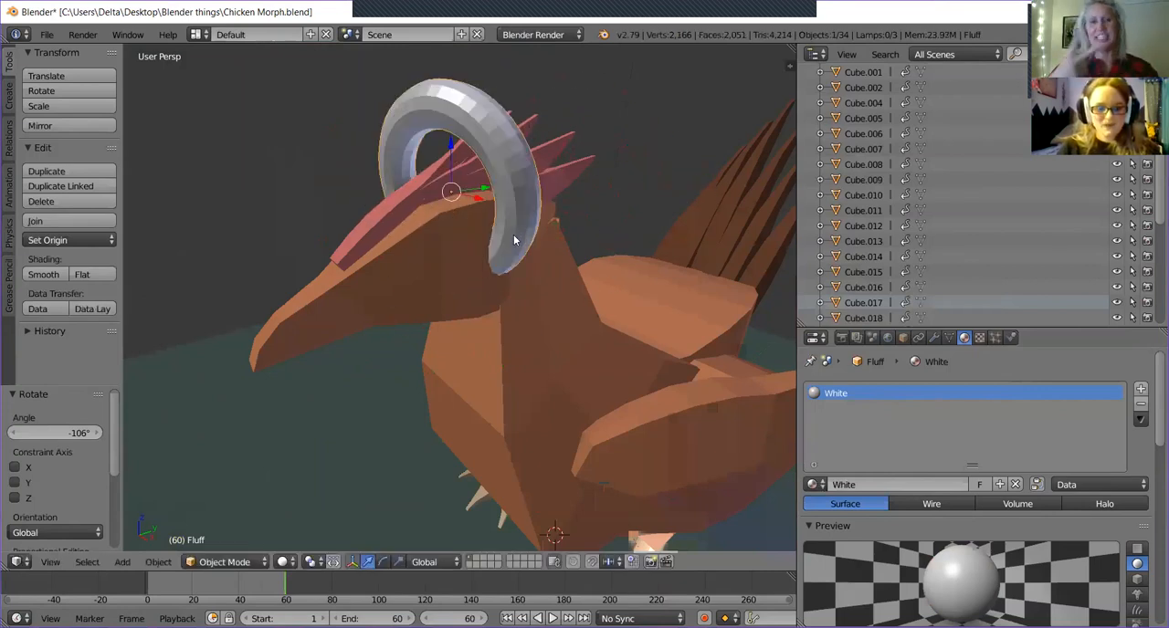
key("ctrl+z")
mouse_move(584, 284)
middle_mouse_down()
mouse_move(660, 319)
mouse_move(557, 293)
mouse_move(597, 292)
middle_mouse_up()
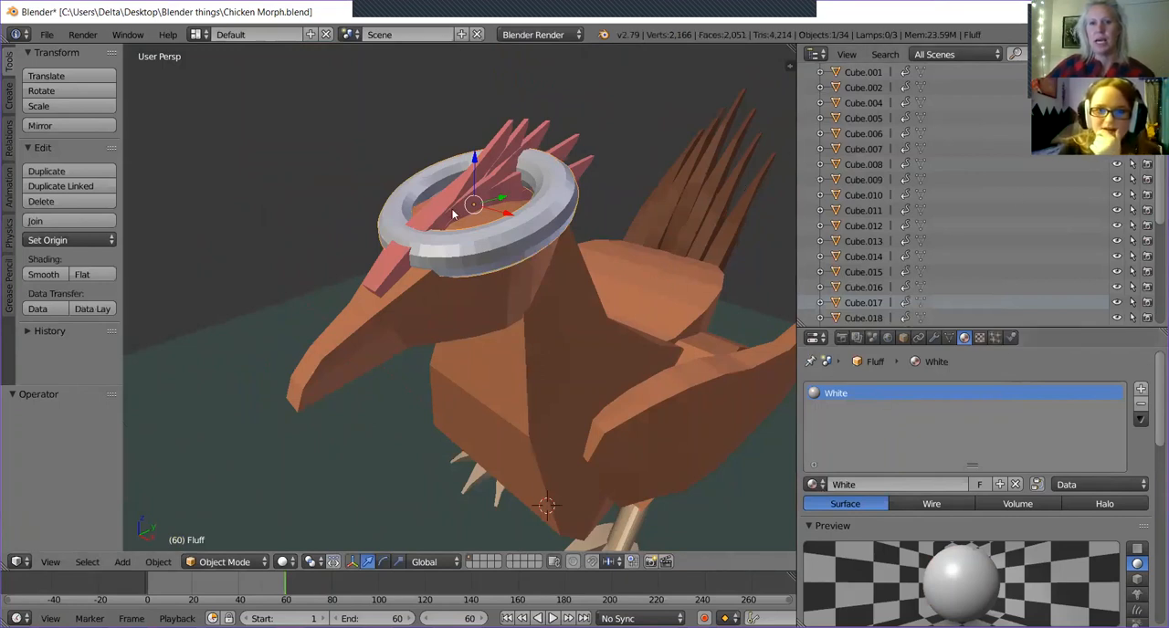
Show the torus's transform properties and set its X rotation to about 21.6°.
left_click(788, 64)
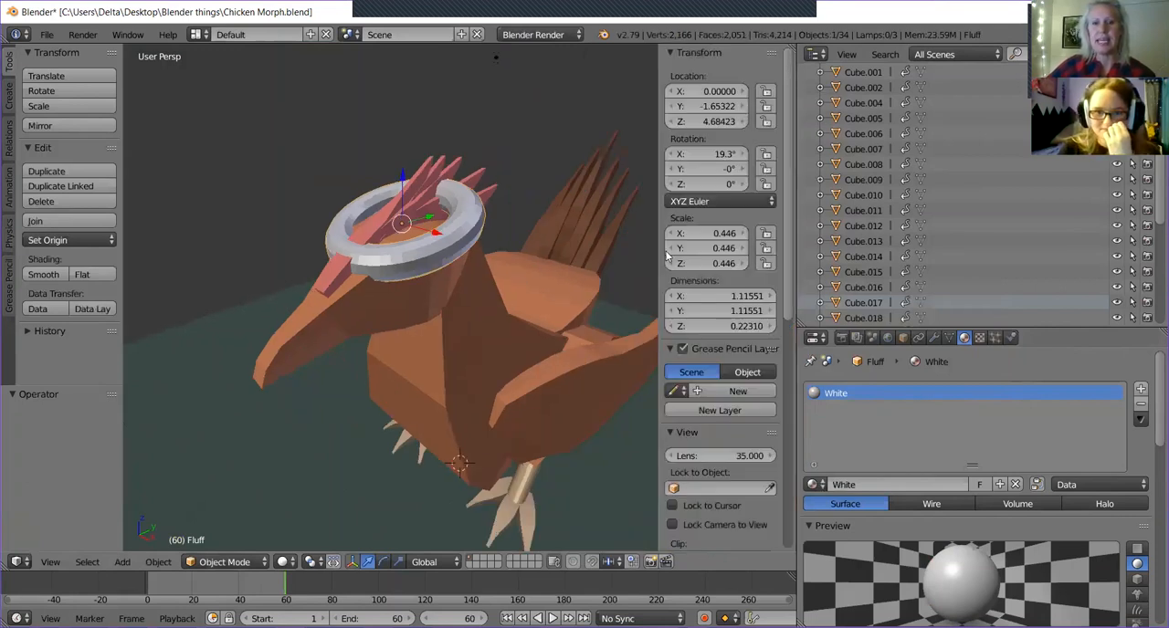
left_click(711, 234)
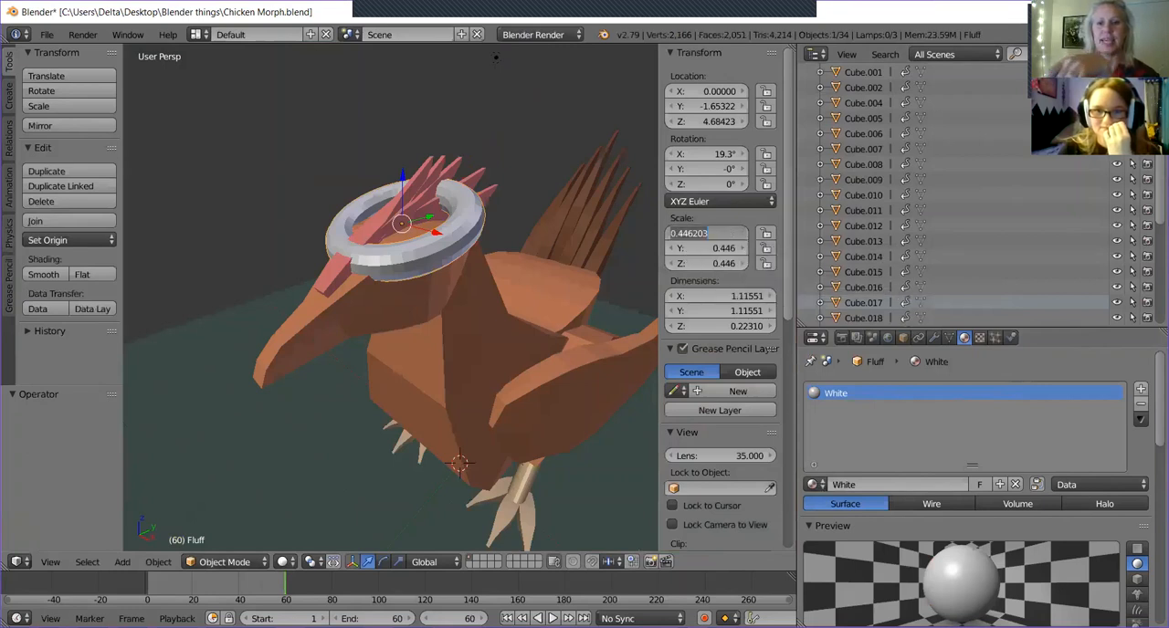
key("Return")
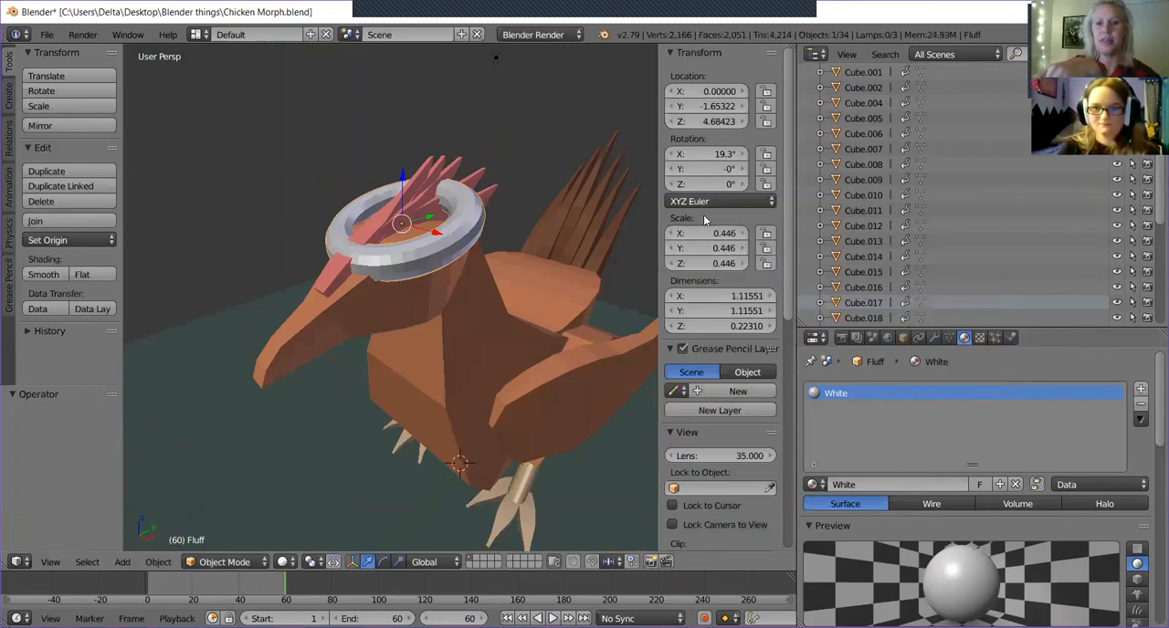
left_click(700, 157)
left_click(663, 126)
left_click_drag(696, 156, 743, 155)
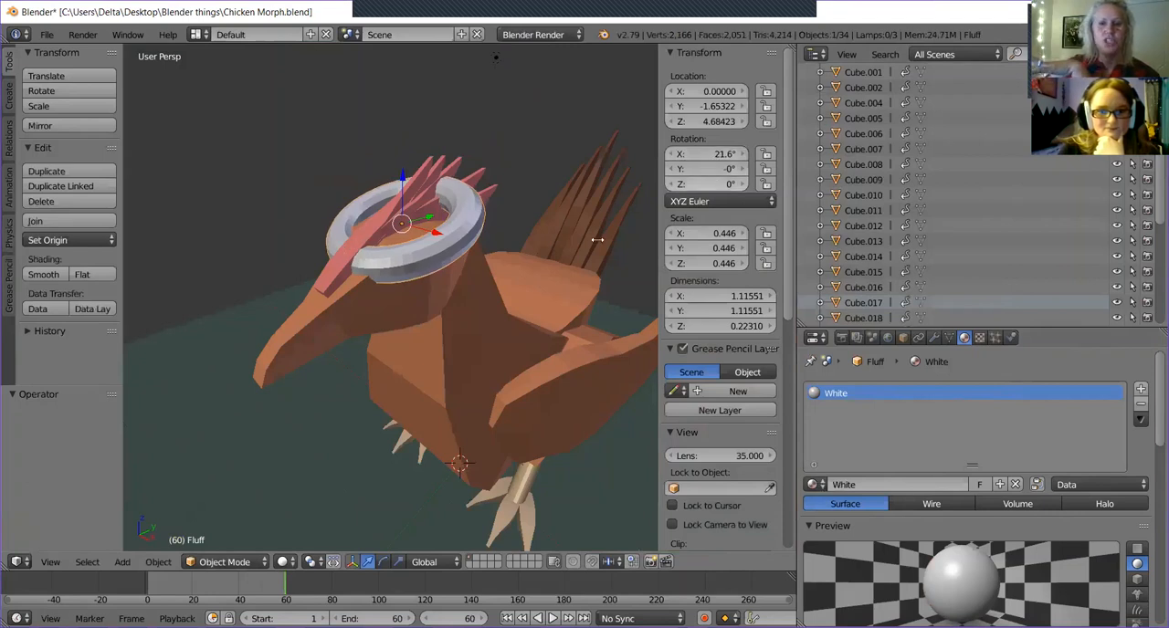
middle_click_drag(357, 347, 583, 272)
middle_click_drag(534, 301, 506, 267)
Try a Y rotation of about 24.8° on the torus and undo it.
left_click_drag(704, 170, 752, 170)
middle_click_drag(402, 274, 415, 242)
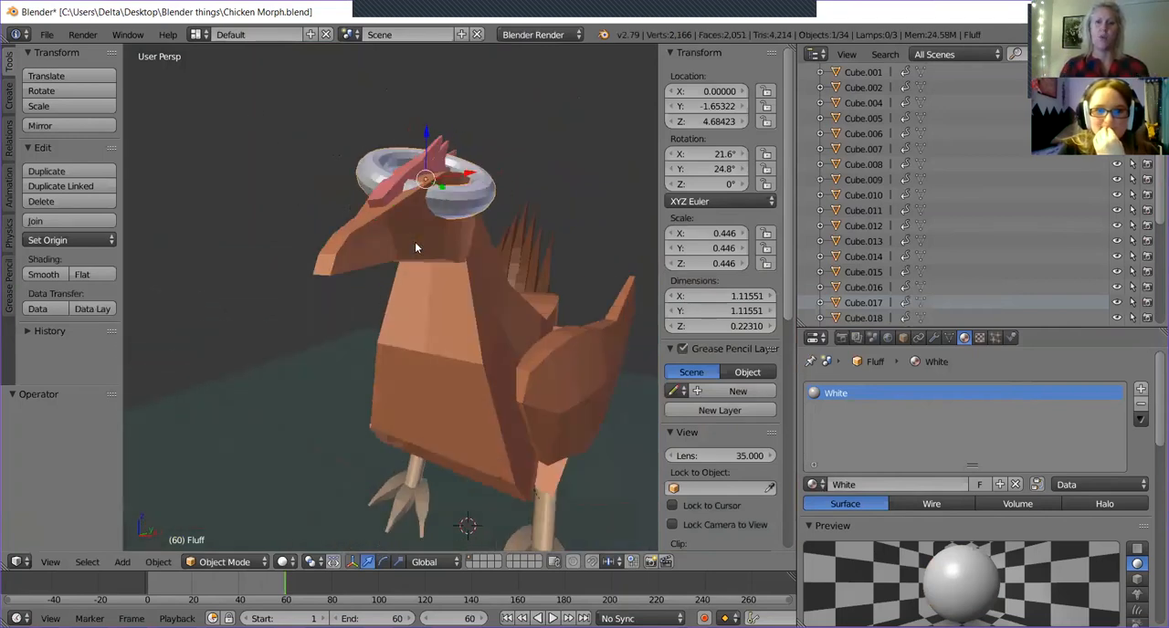
key("ctrl+z")
middle_click_drag(537, 260, 496, 282)
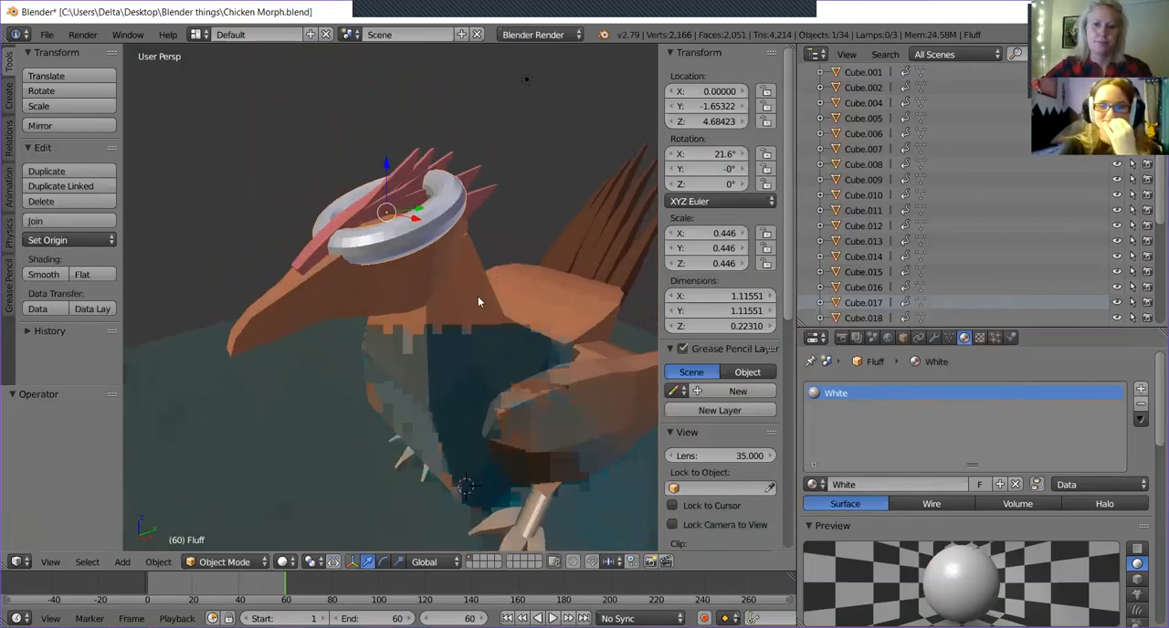
Hide the transform properties and move the torus about -0.09 along the Y axis, towards the beak.
left_click_drag(655, 141, 726, 142)
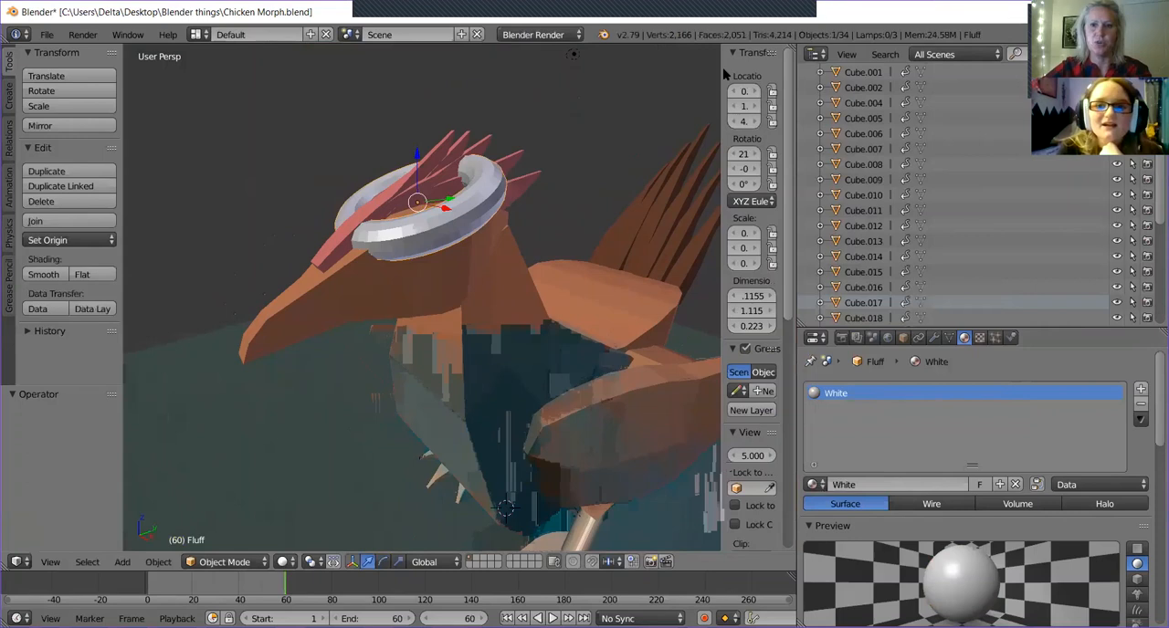
left_click_drag(720, 66, 793, 66)
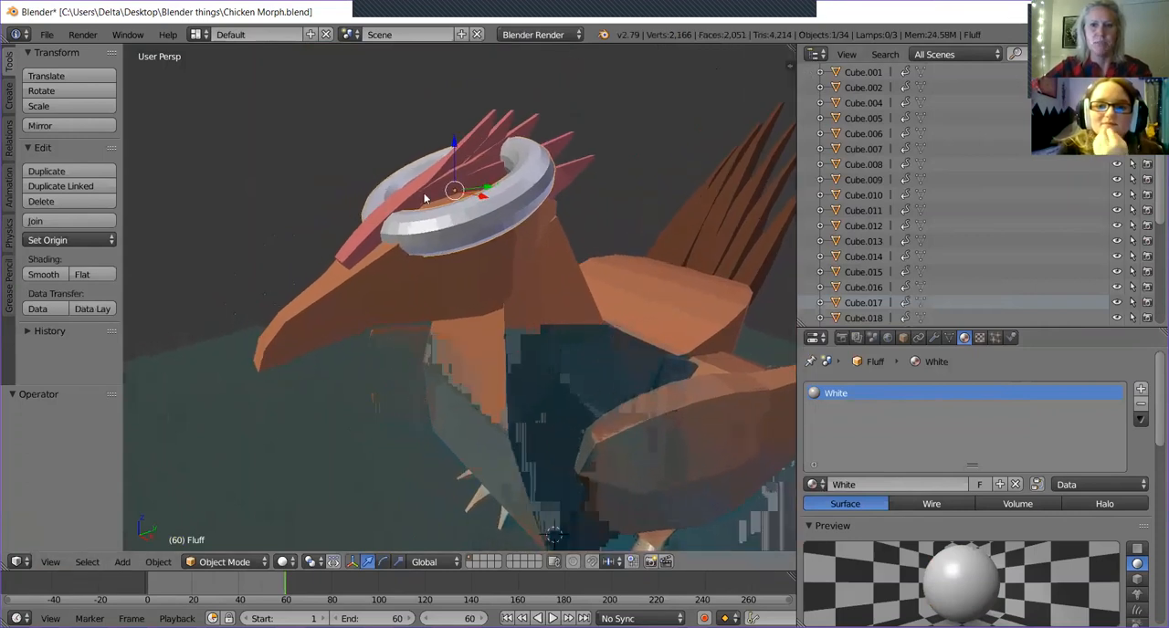
left_click_drag(486, 190, 474, 197)
left_click(385, 560)
left_click(368, 560)
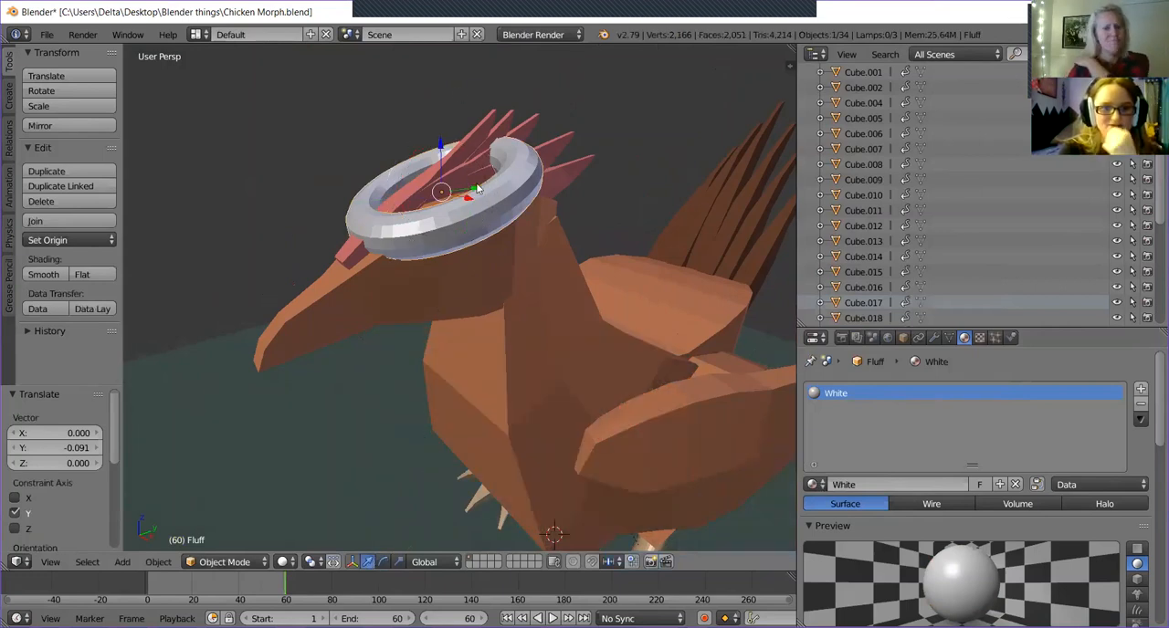
mouse_move(475, 189)
left_mouse_down()
mouse_move(453, 201)
mouse_move(475, 188)
left_mouse_up()
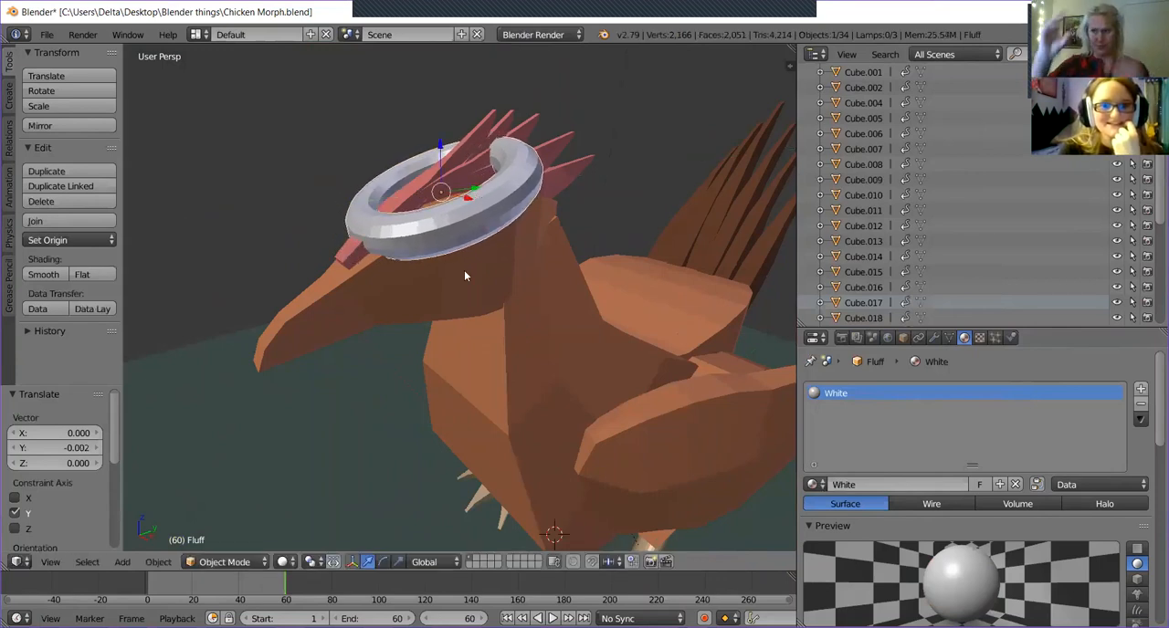
Add a cone mesh at the 3D cursor beneath the chicken.
middle_click_drag(480, 384, 517, 349)
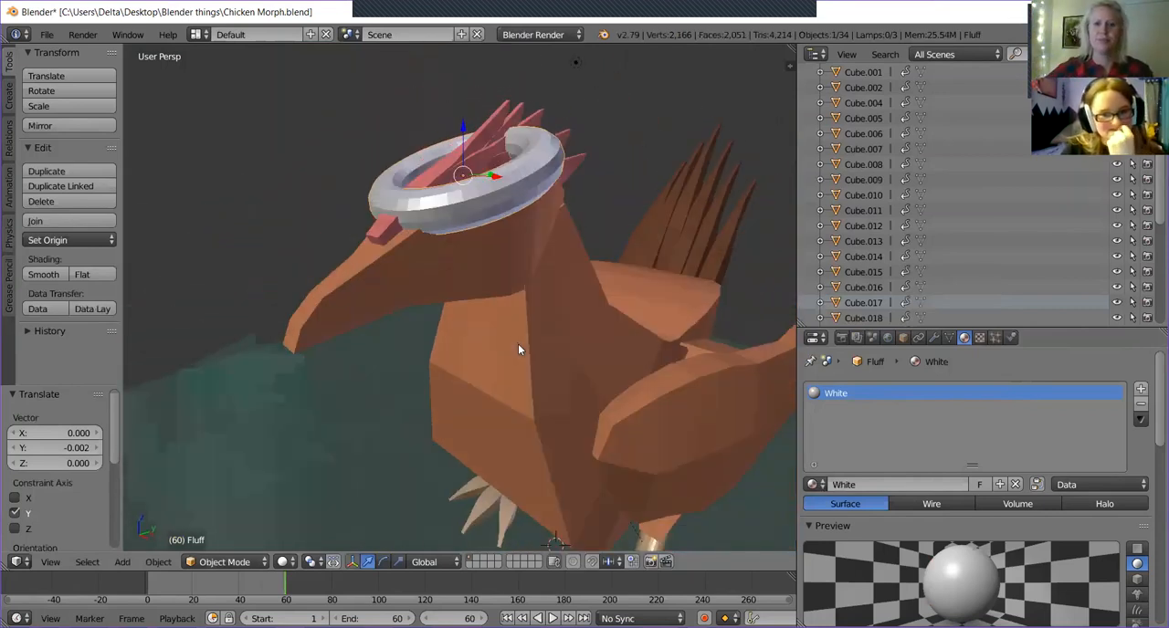
middle_click_drag(483, 316, 524, 292)
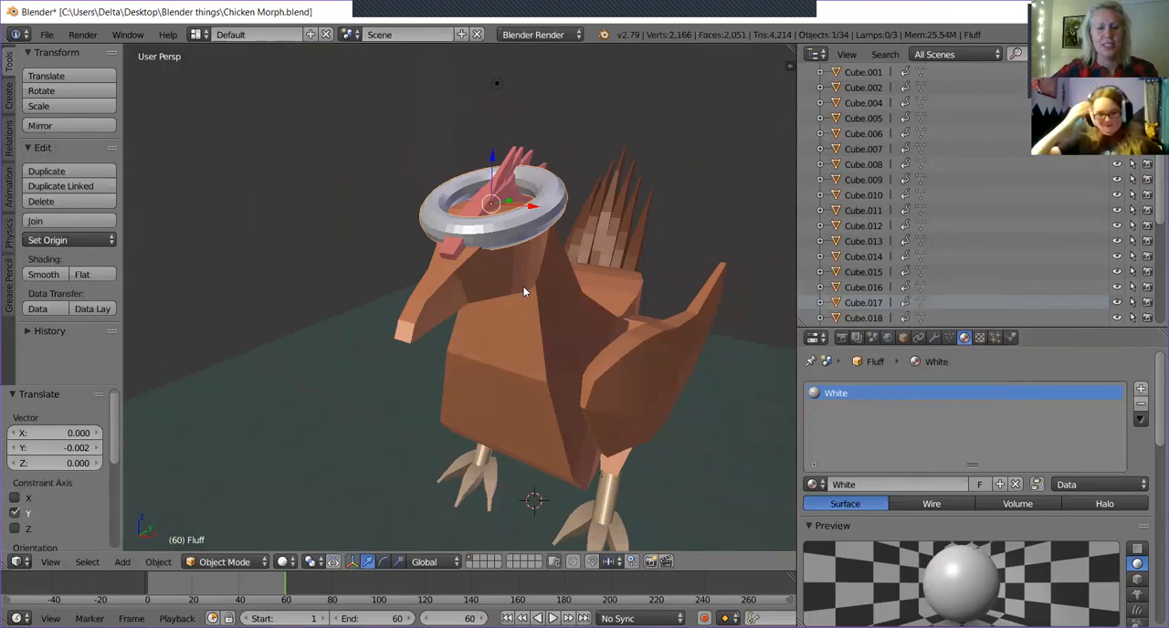
middle_click_drag(529, 286, 378, 288)
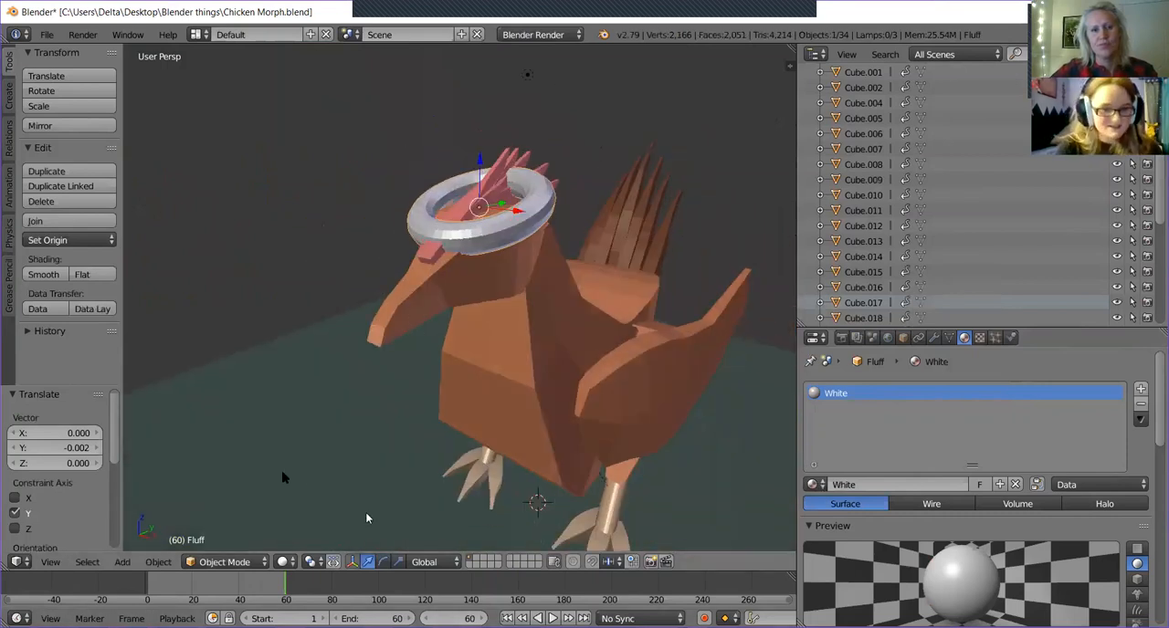
left_click(122, 562)
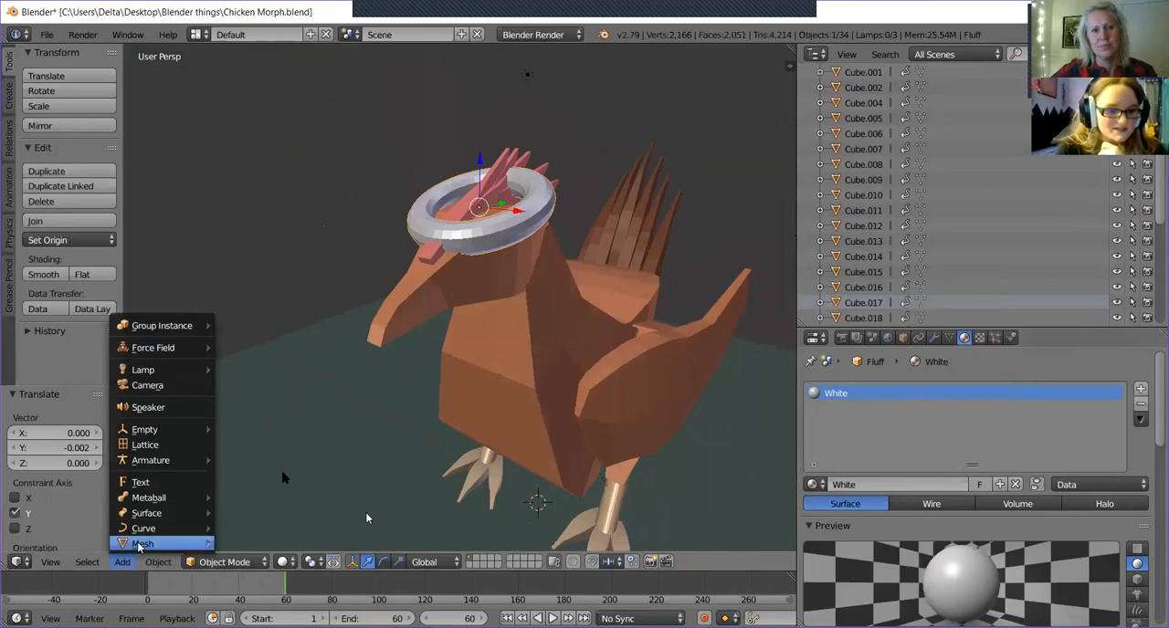
mouse_move(139, 544)
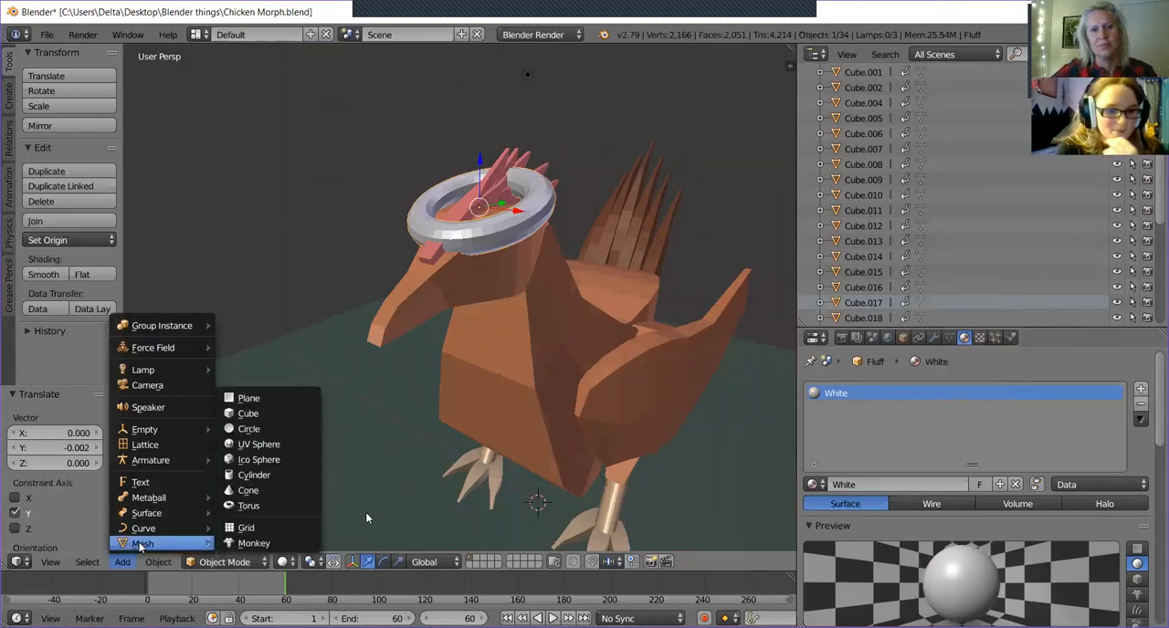
left_click(248, 490)
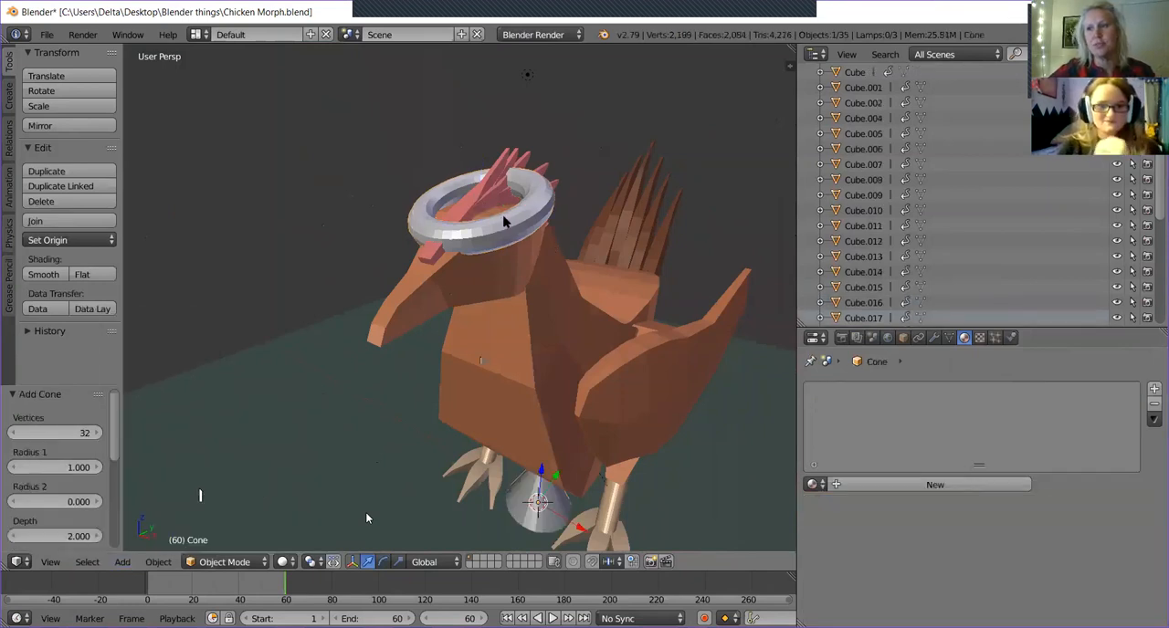
Apply smooth shading to the chicken's chest and body piece and to its wing.
right_click(505, 222)
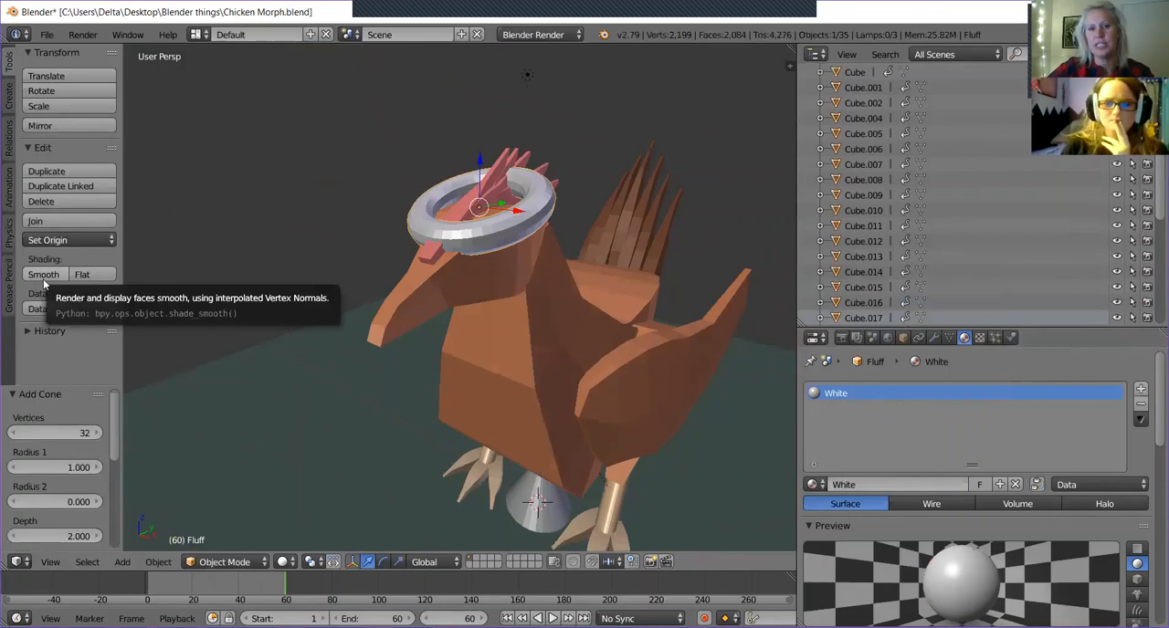
middle_click_drag(388, 406, 336, 422)
right_click(548, 420)
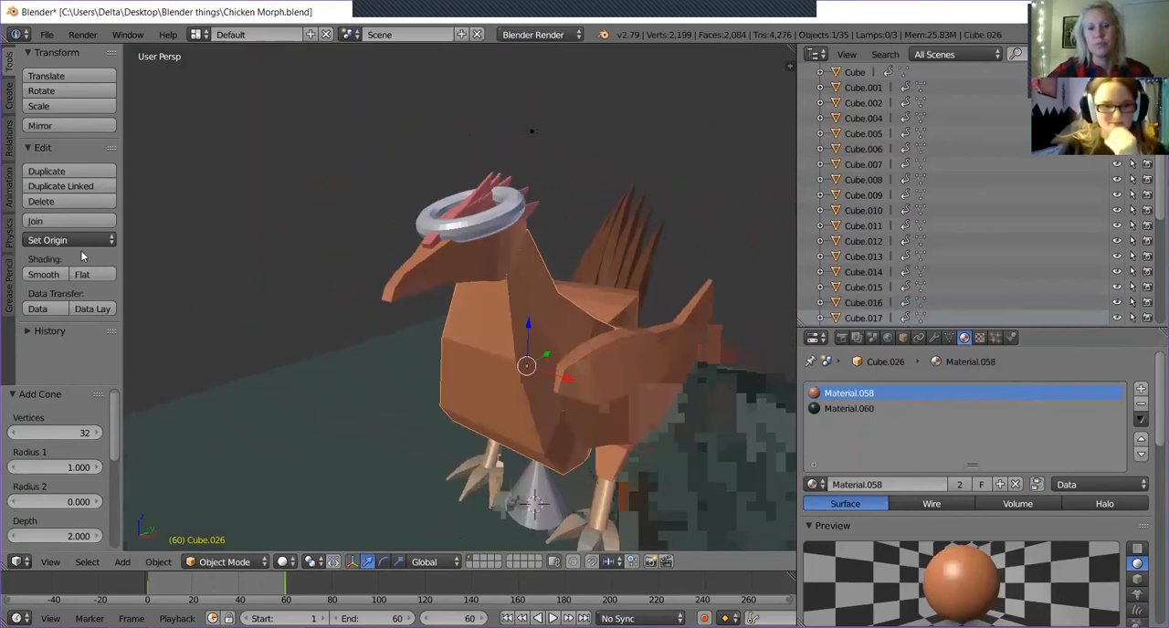
middle_click_drag(170, 377, 611, 358)
right_click(611, 357)
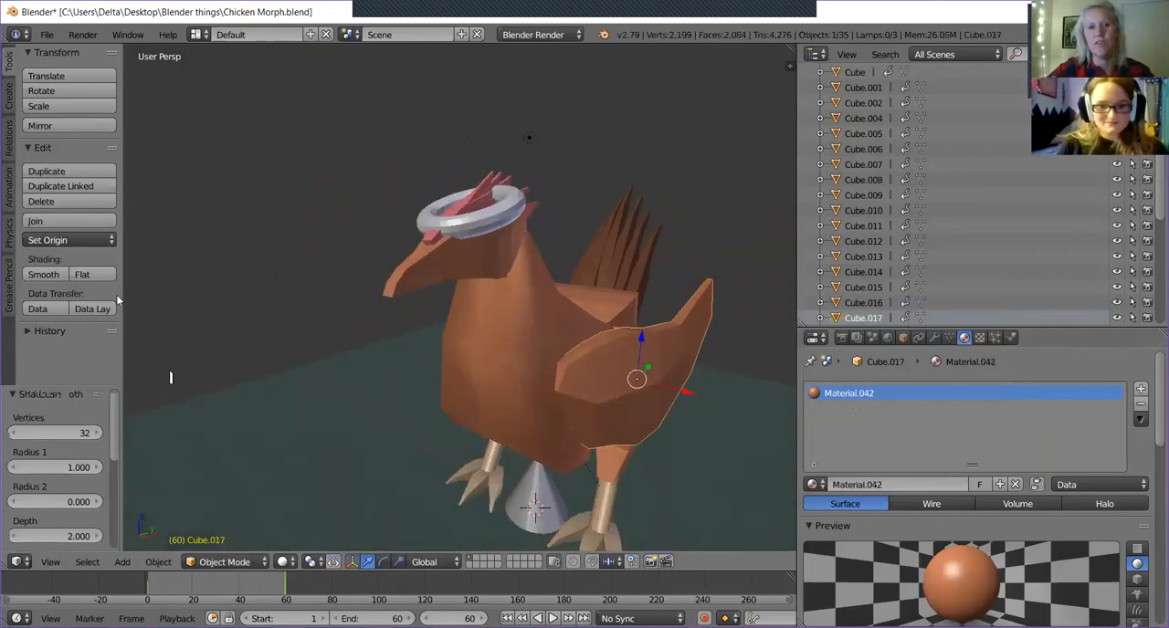
left_click(50, 272)
middle_click_drag(297, 495, 283, 449)
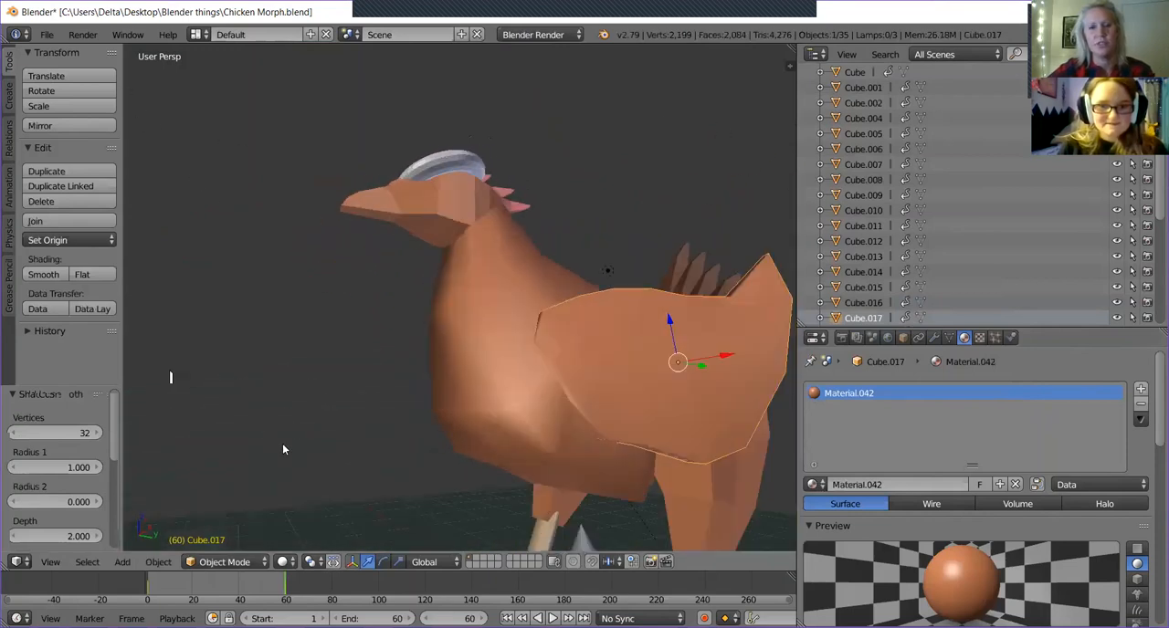
Apply smooth shading to the chicken's head and beak piece.
right_click(460, 230)
left_click(60, 271)
middle_click_drag(332, 328, 310, 338)
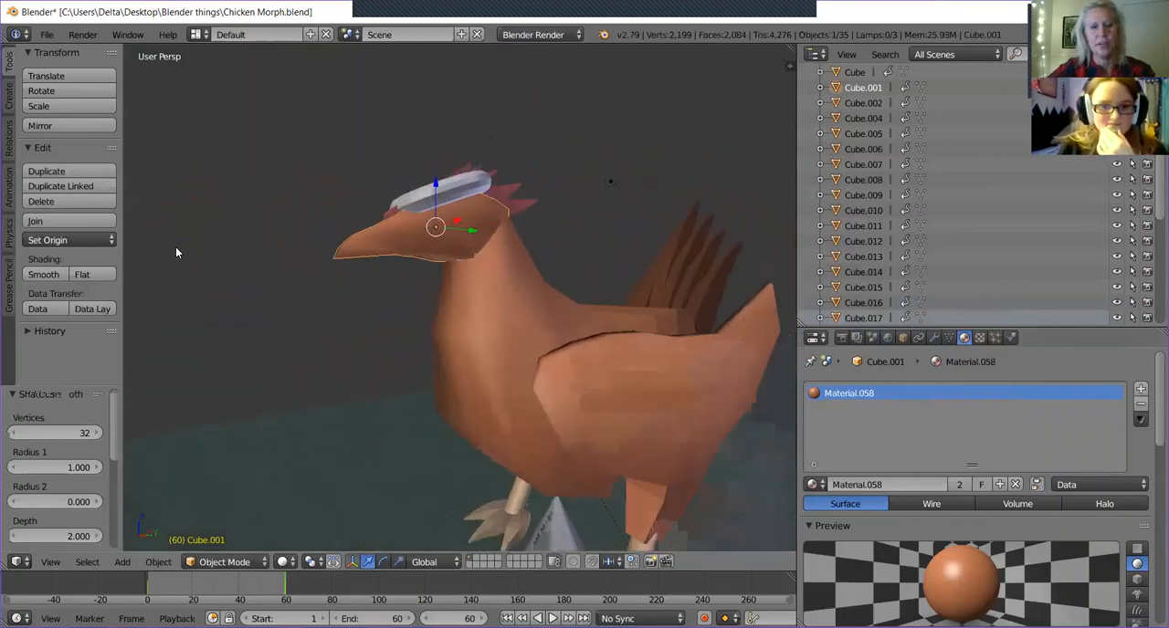
Return the chicken's head, chest and body piece, and wing to flat shading.
left_click(88, 275)
right_click(443, 319)
left_click(91, 276)
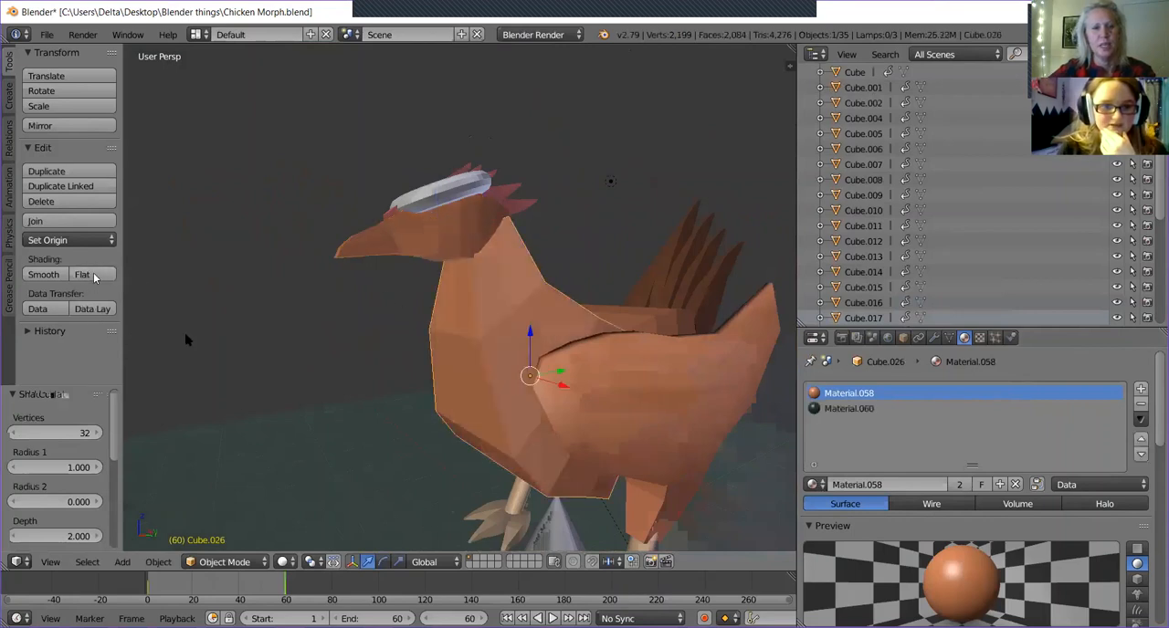
right_click(408, 358)
left_click(92, 276)
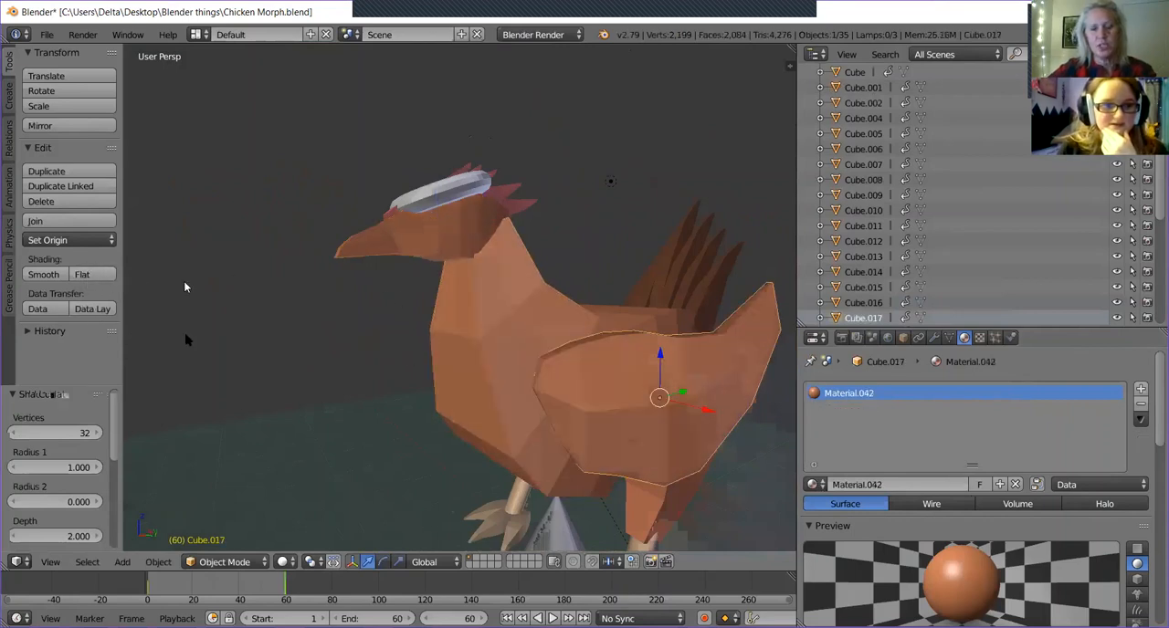
Apply smooth shading to the torus around the chicken's head.
right_click(421, 197)
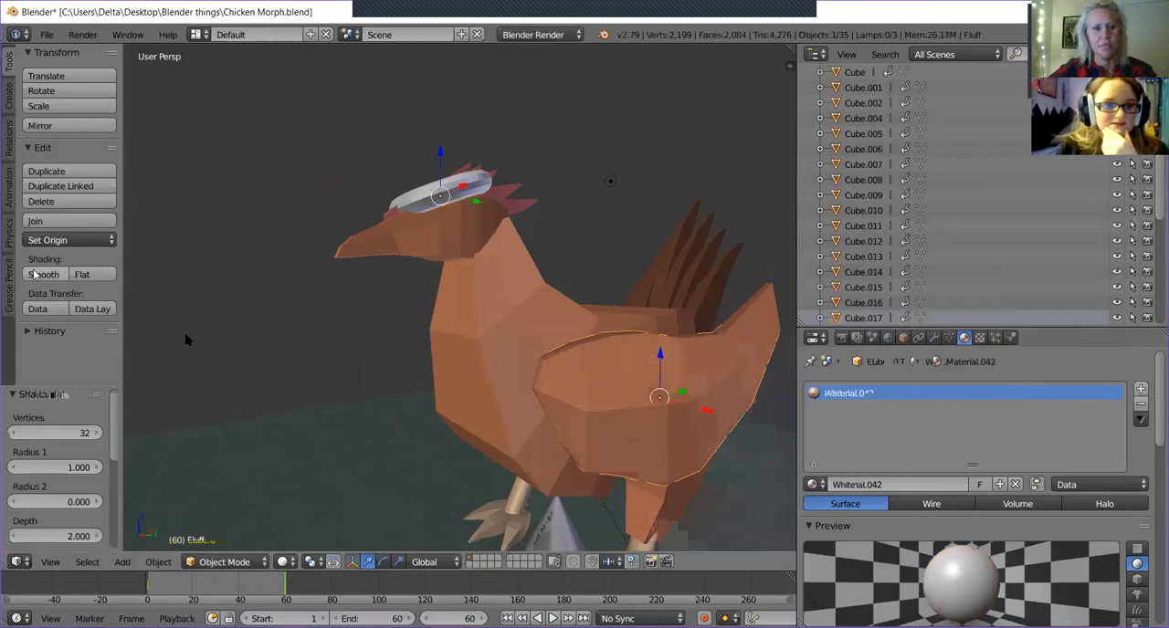
middle_click_drag(353, 350, 496, 297)
scroll(496, 297, "down", 4)
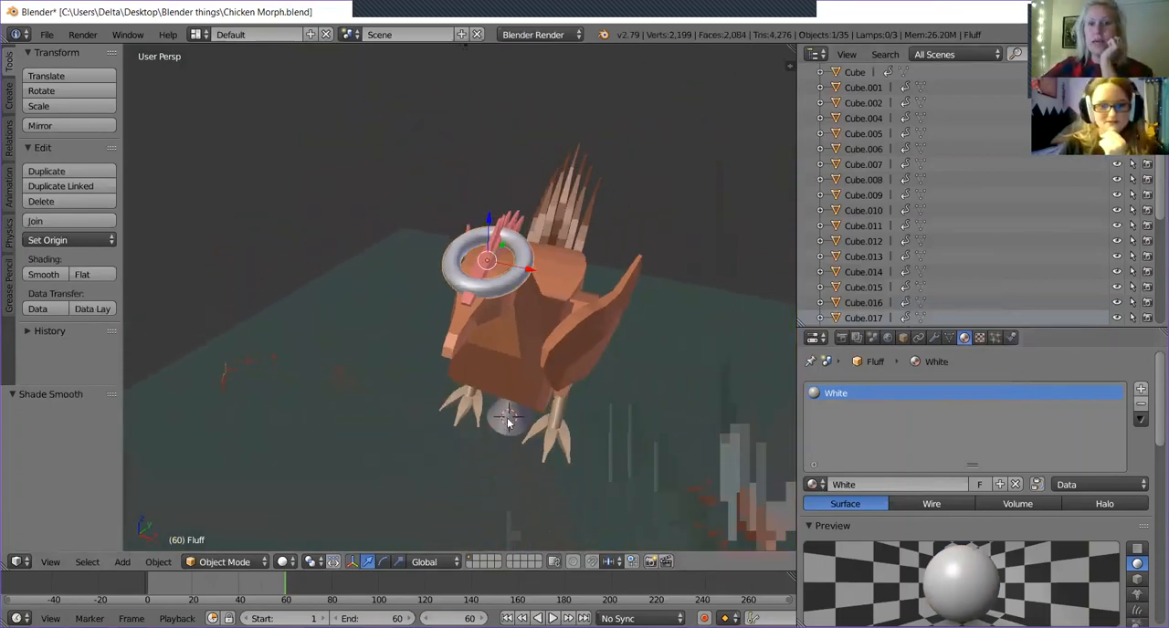
Raise the cone about 5.97 along the Z axis, above the chicken, and scale it to about 0.409.
right_click(509, 421)
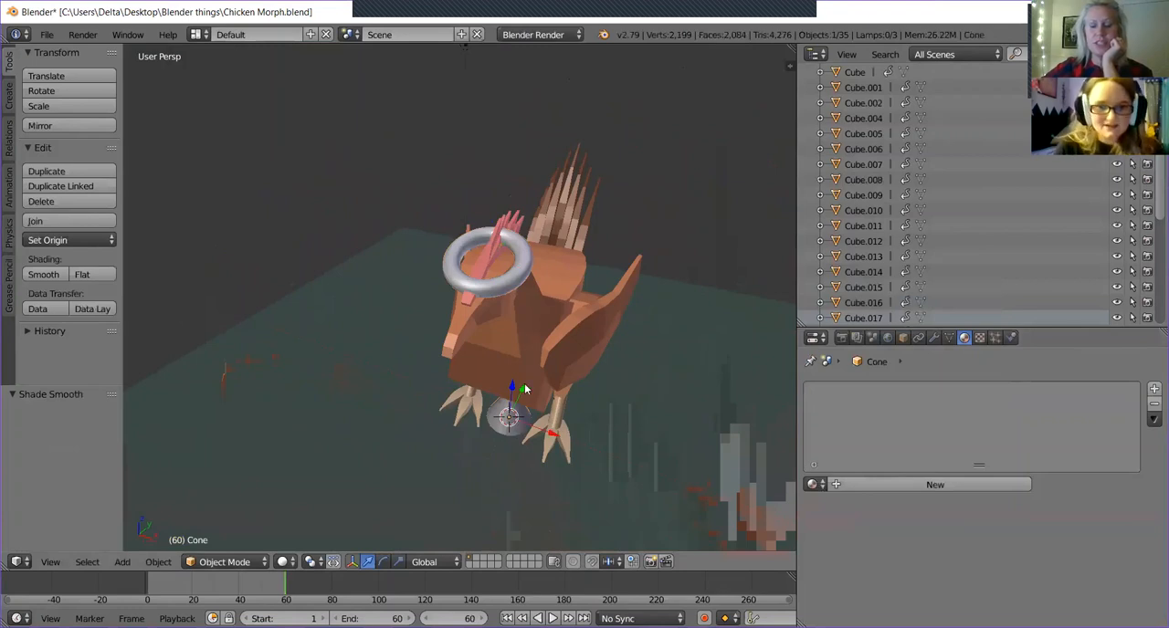
key("g")
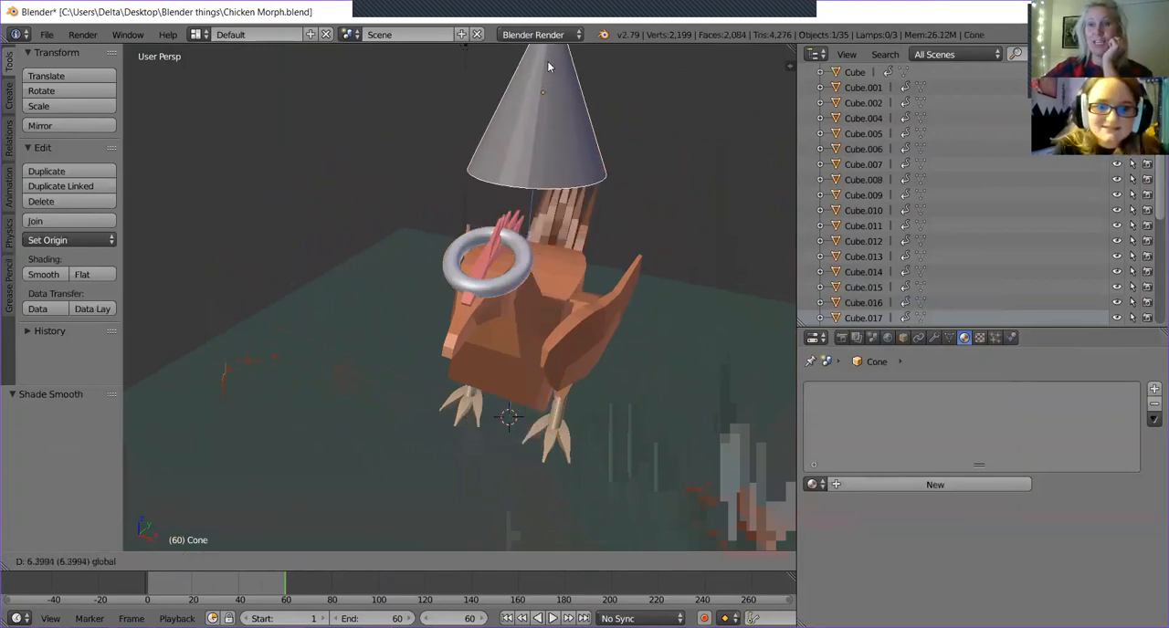
left_click(525, 96)
middle_click_drag(588, 110, 560, 148)
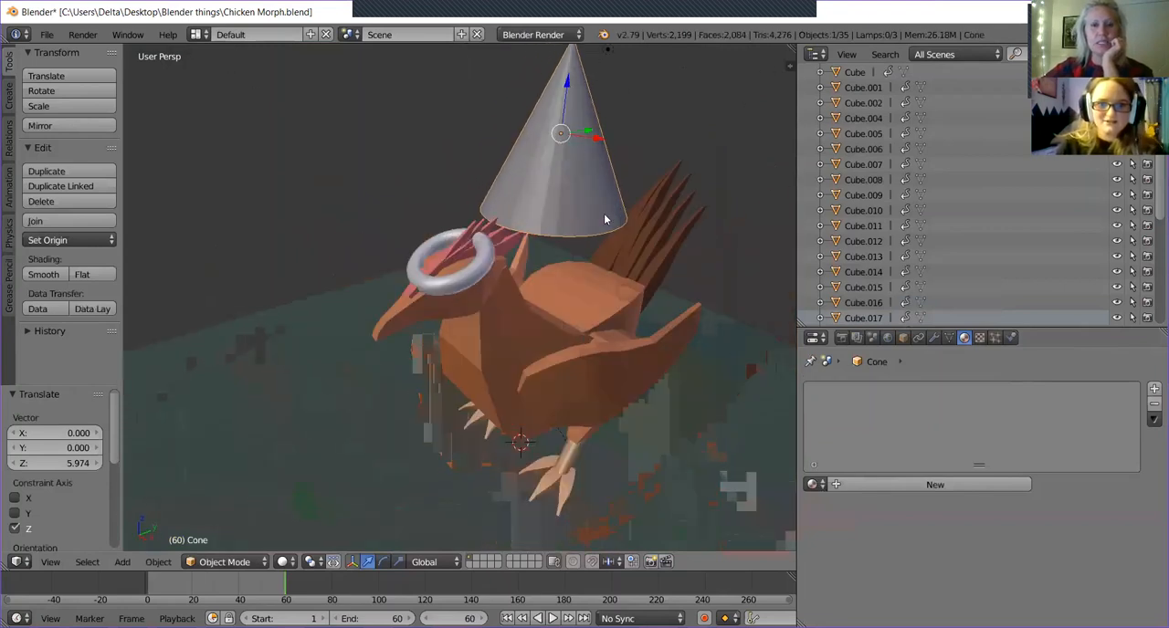
key("s")
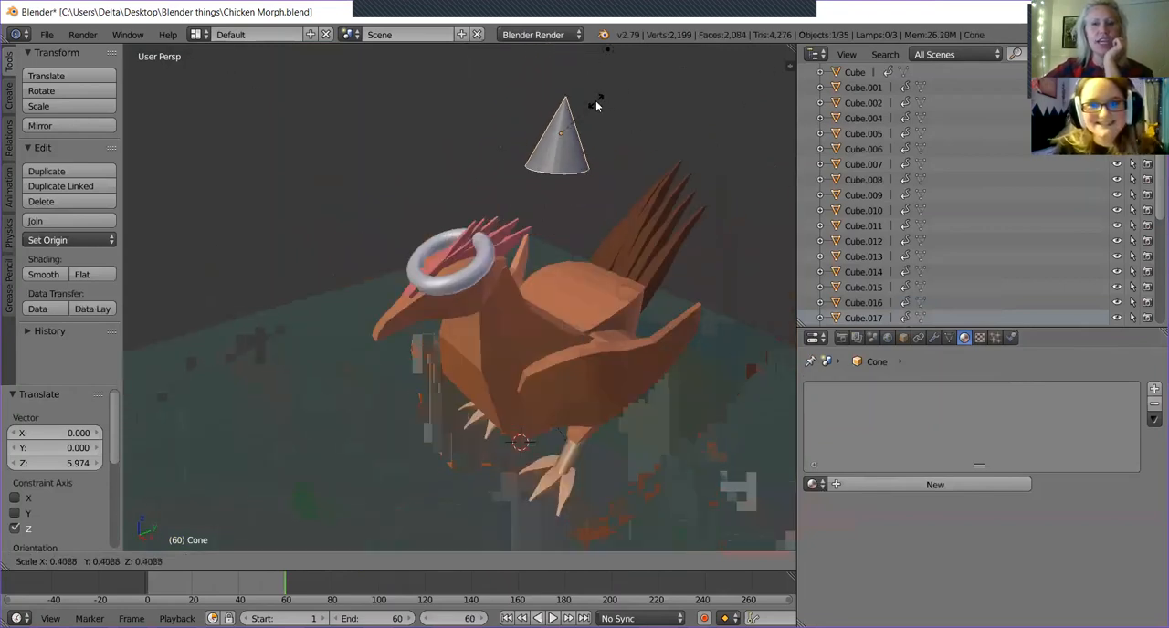
left_click(596, 106)
Show the transform properties and match the cone's X rotation to the torus by setting it to 21.6°.
middle_click_drag(596, 106, 482, 246)
right_click(465, 284)
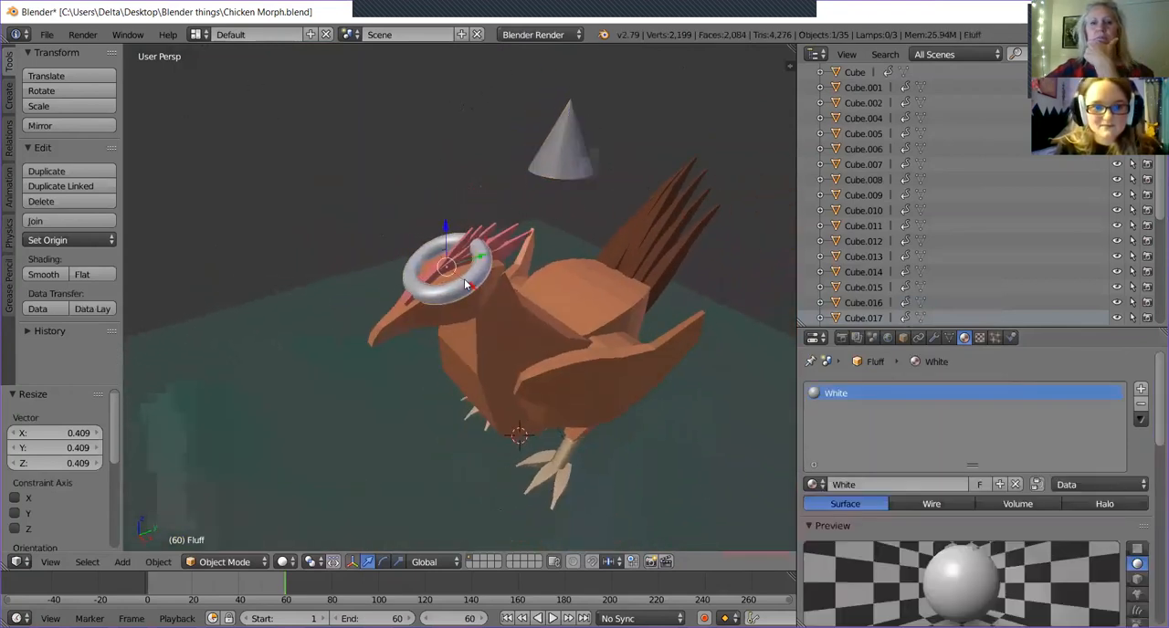
left_click(788, 65)
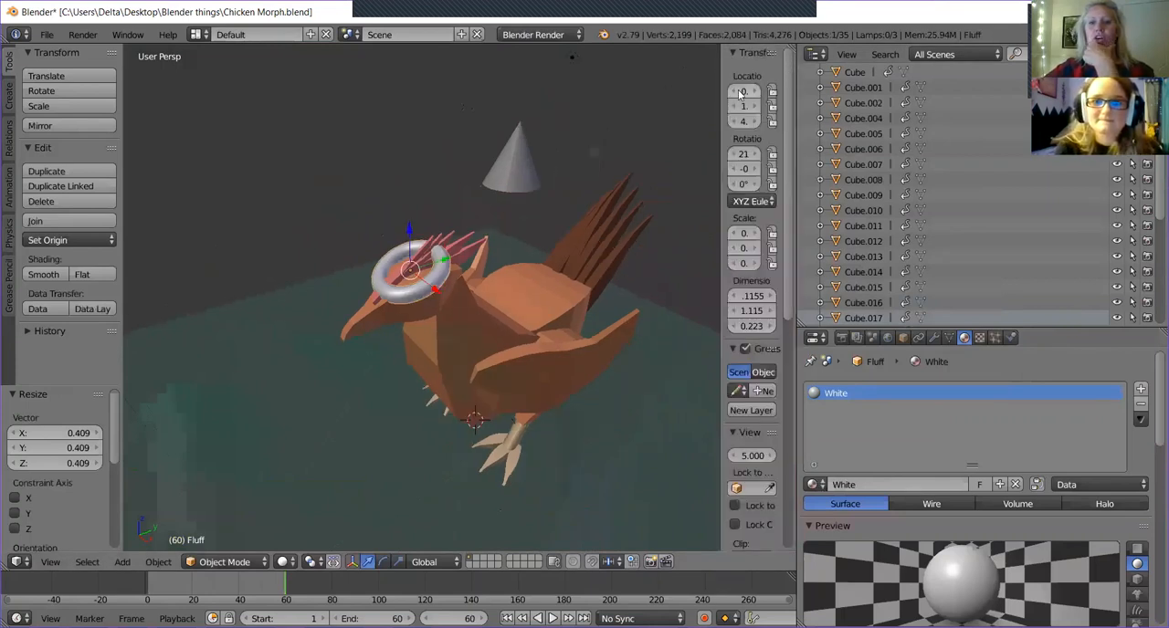
left_click_drag(696, 72, 625, 70)
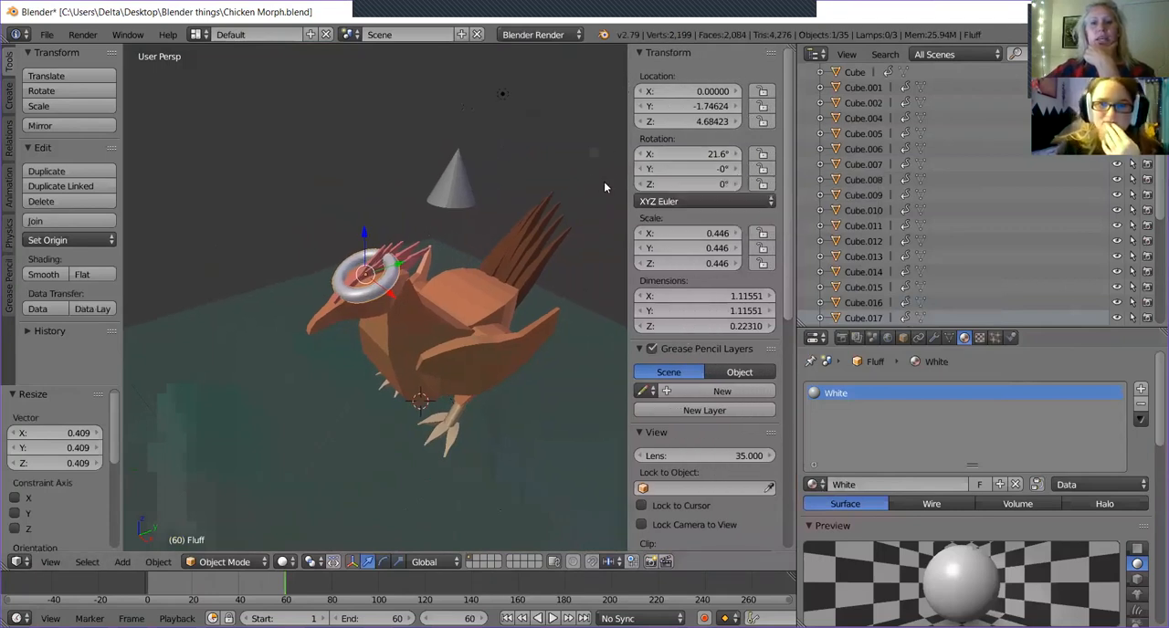
right_click(453, 195)
left_click(689, 154)
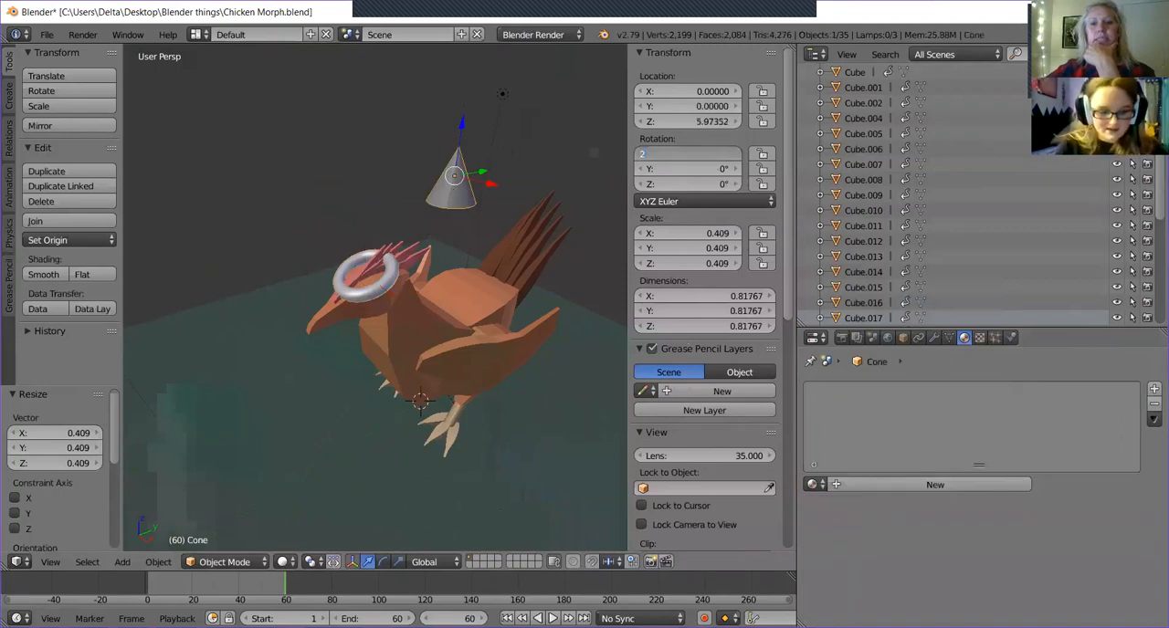
key("Return")
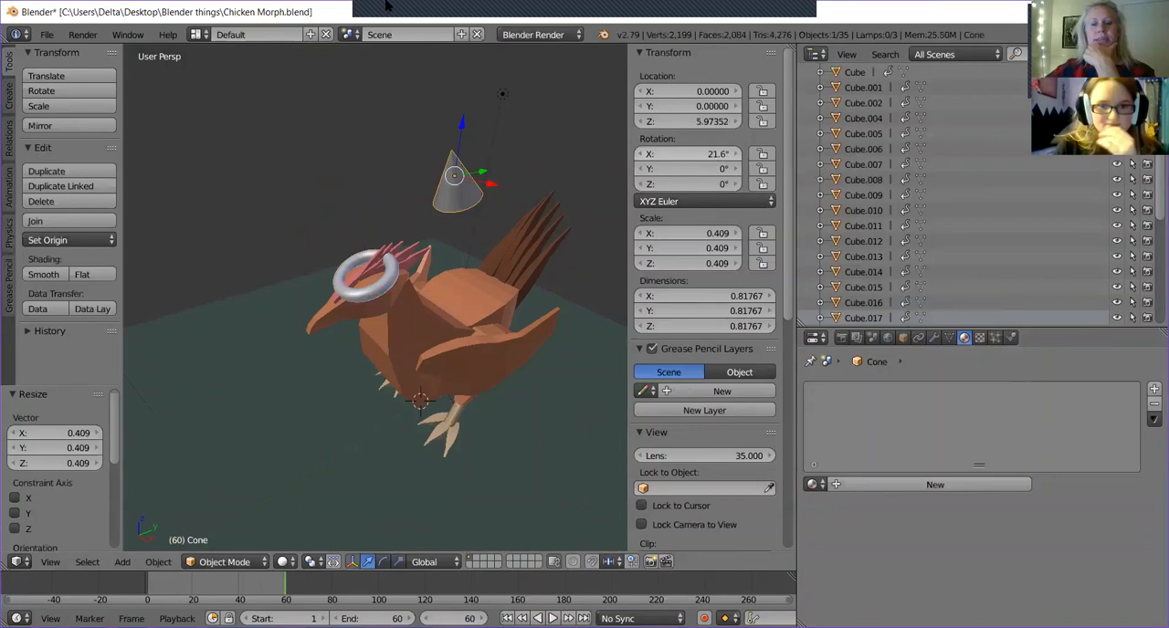
Move the cone along Y and Z into the torus to form a hat, at about Y -1.877 and Z 5.129.
middle_click_drag(449, 291, 410, 282)
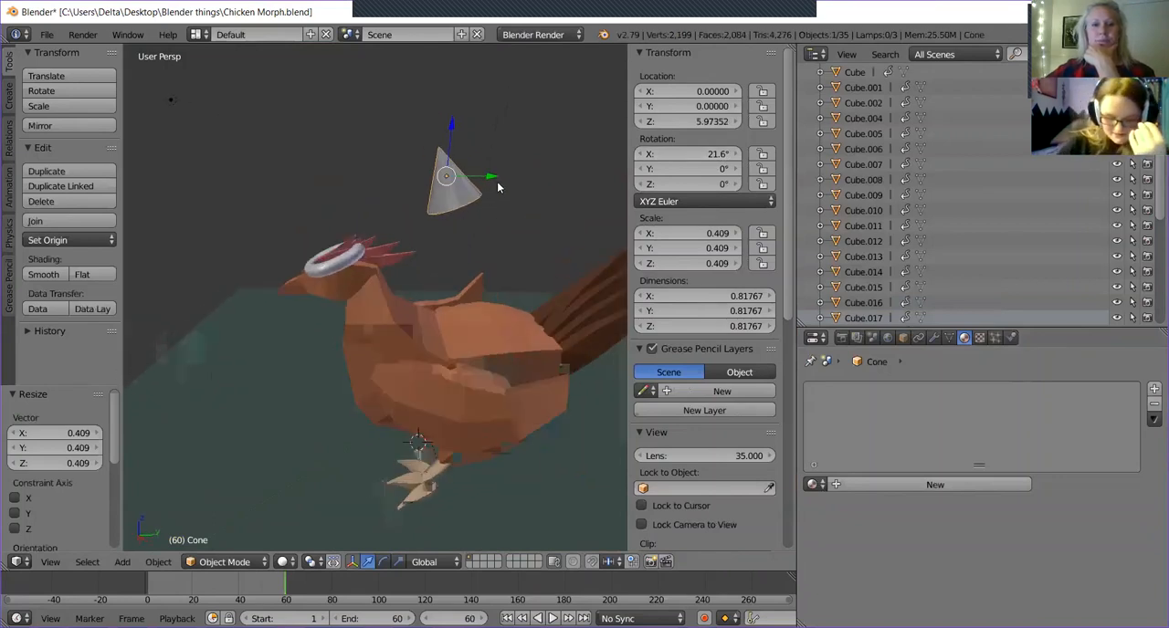
left_click_drag(490, 179, 338, 202)
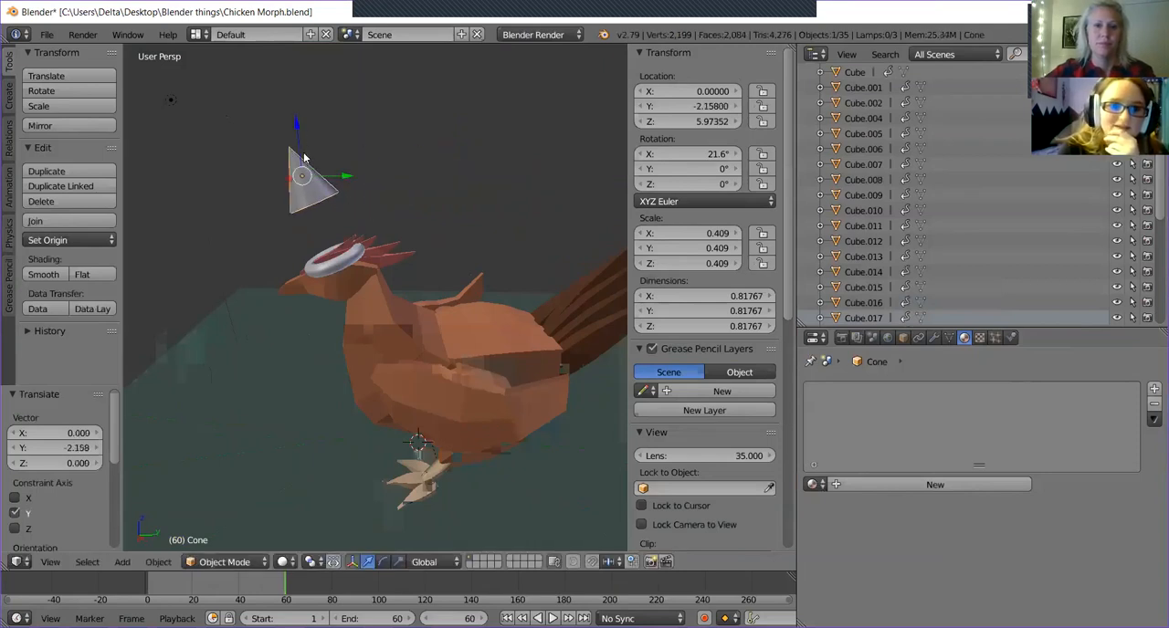
left_click_drag(293, 129, 301, 192)
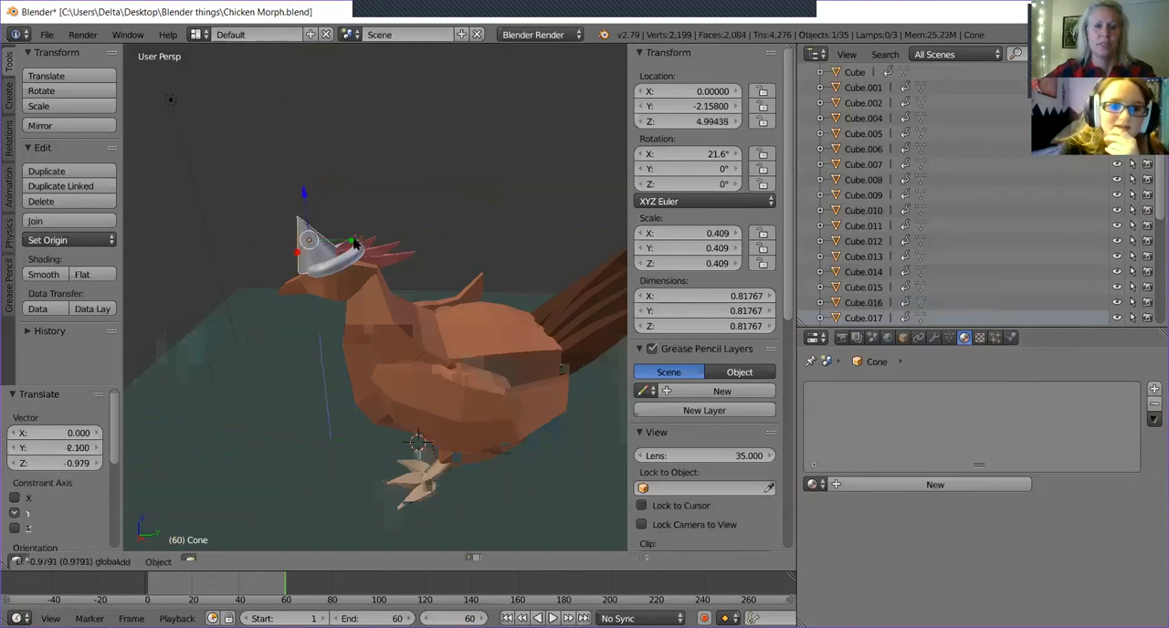
left_click_drag(358, 244, 370, 240)
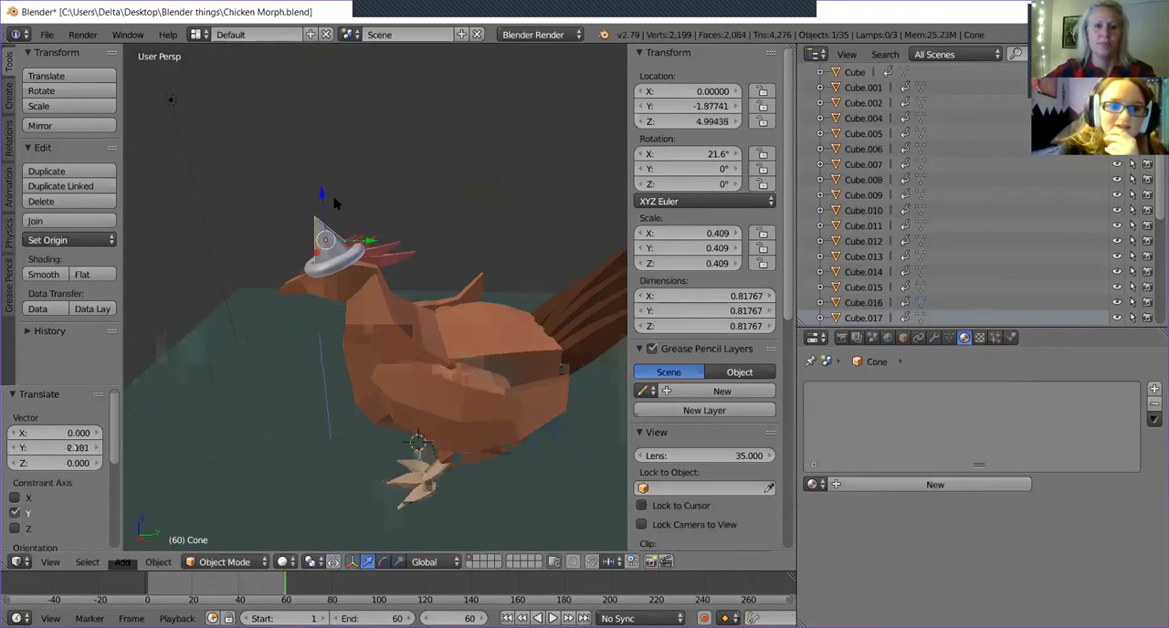
left_click_drag(321, 196, 318, 187)
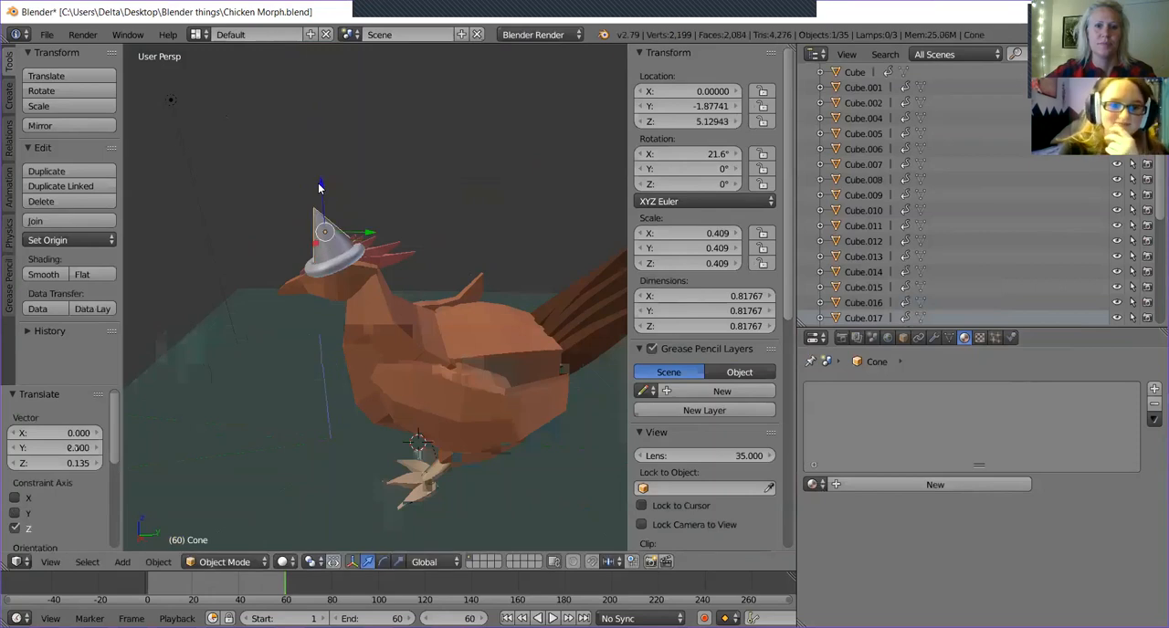
Shift the cone about -0.06 along the Y axis to centre it in the torus.
middle_click_drag(447, 241, 647, 410)
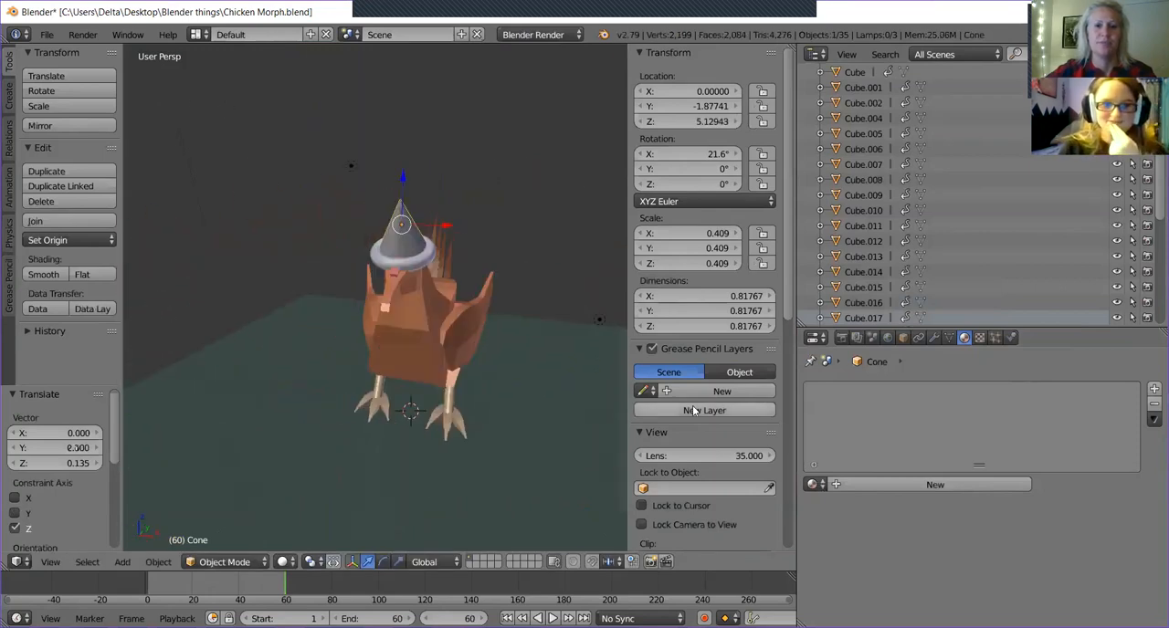
scroll(538, 347, "up", 2)
middle_click_drag(525, 346, 474, 342)
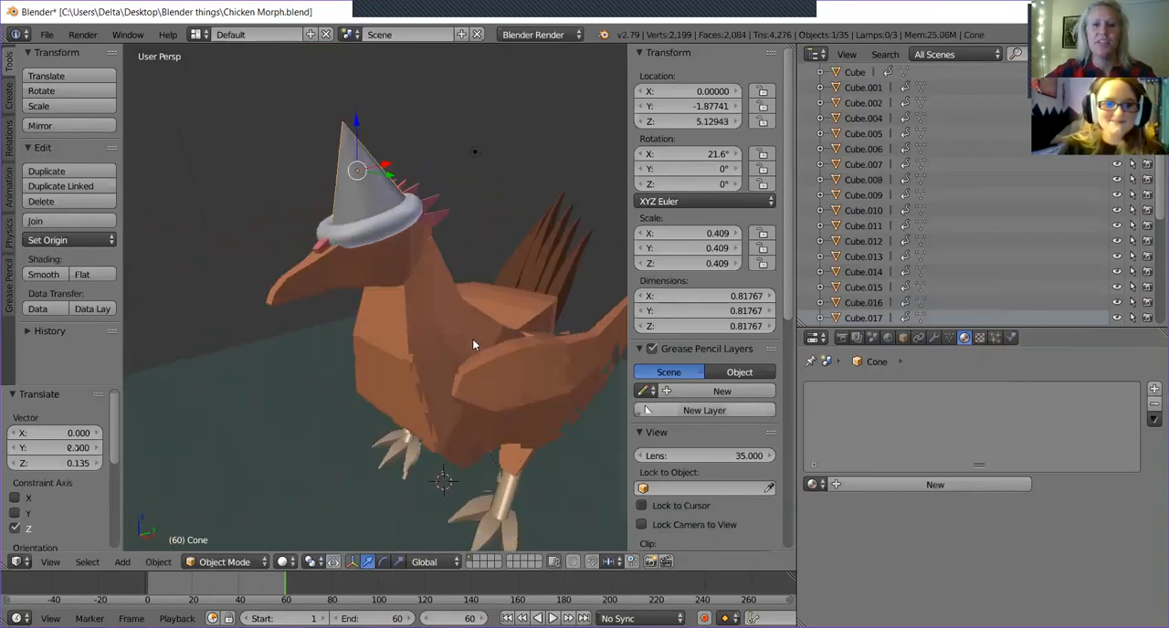
left_click_drag(388, 176, 383, 178)
mouse_move(384, 178)
middle_mouse_down()
mouse_move(500, 224)
mouse_move(438, 187)
mouse_move(384, 200)
middle_mouse_up()
mouse_move(397, 269)
middle_mouse_down()
mouse_move(385, 294)
mouse_move(452, 294)
mouse_move(416, 264)
middle_mouse_up()
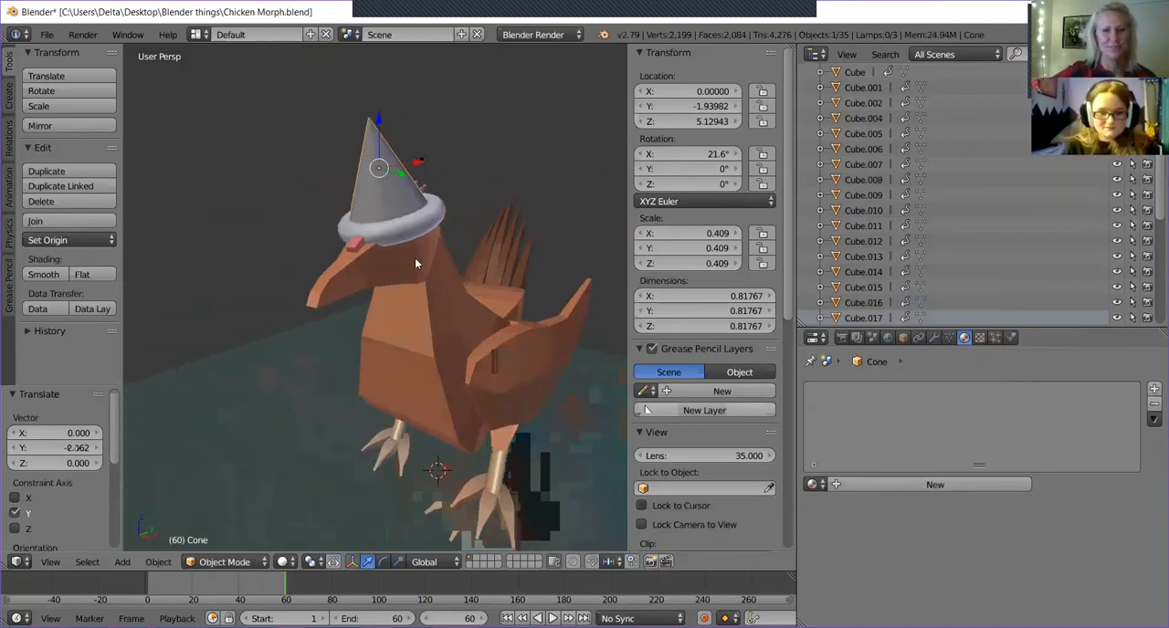
middle_click_drag(486, 223, 518, 211)
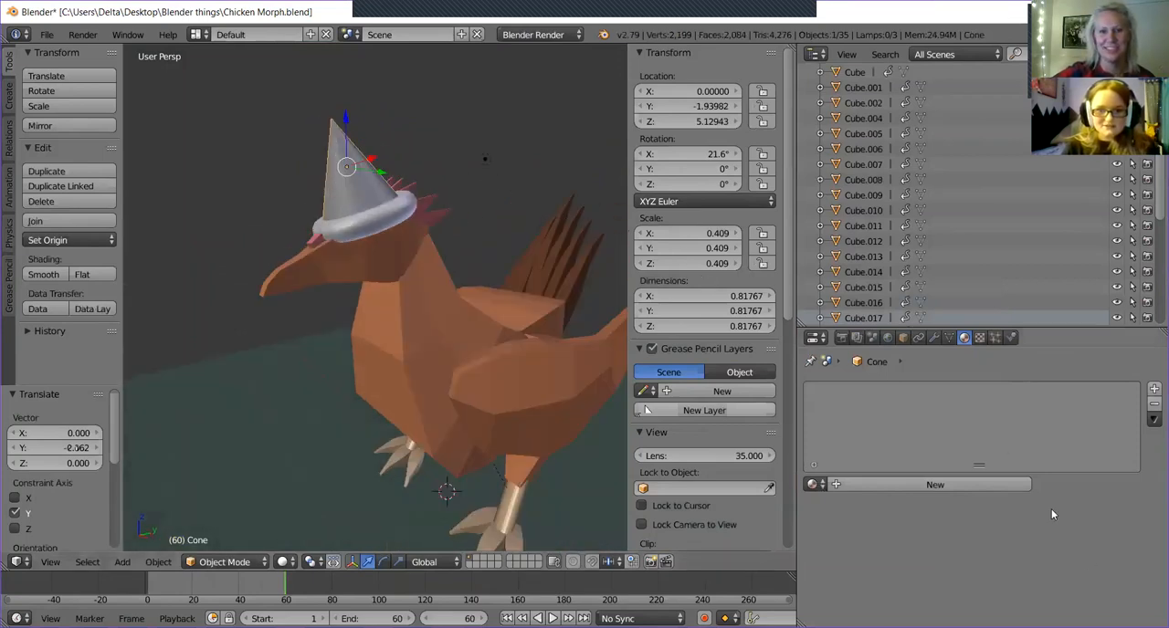
Create a new material for the cone and pick a light red diffuse colour.
left_click(913, 484)
scroll(911, 465, "down", 4)
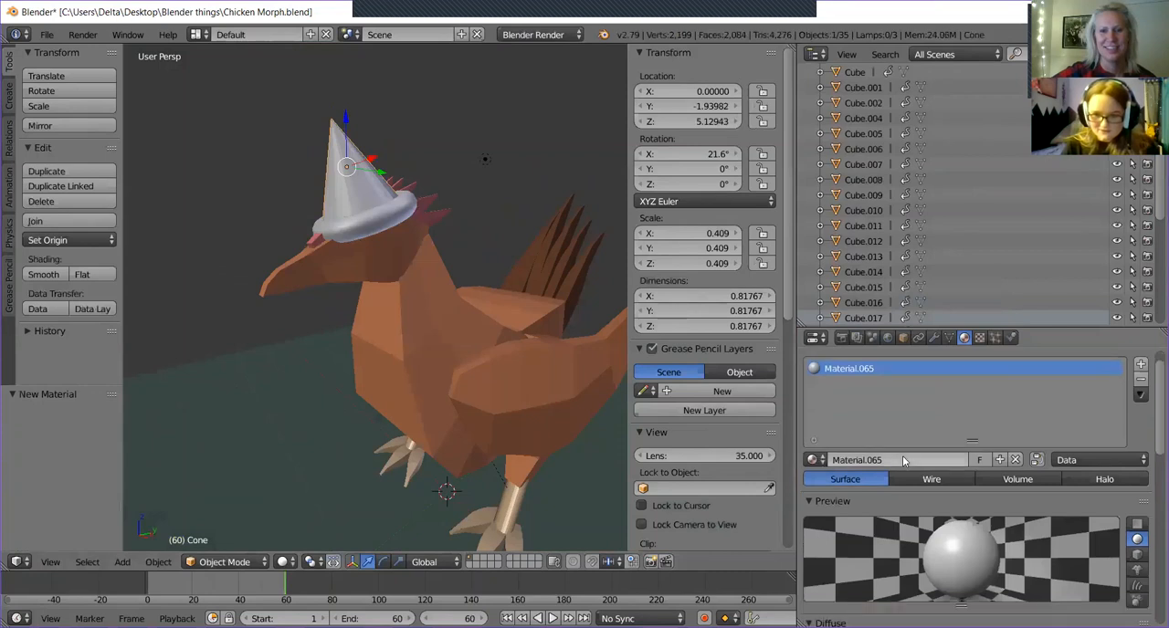
left_click(843, 572)
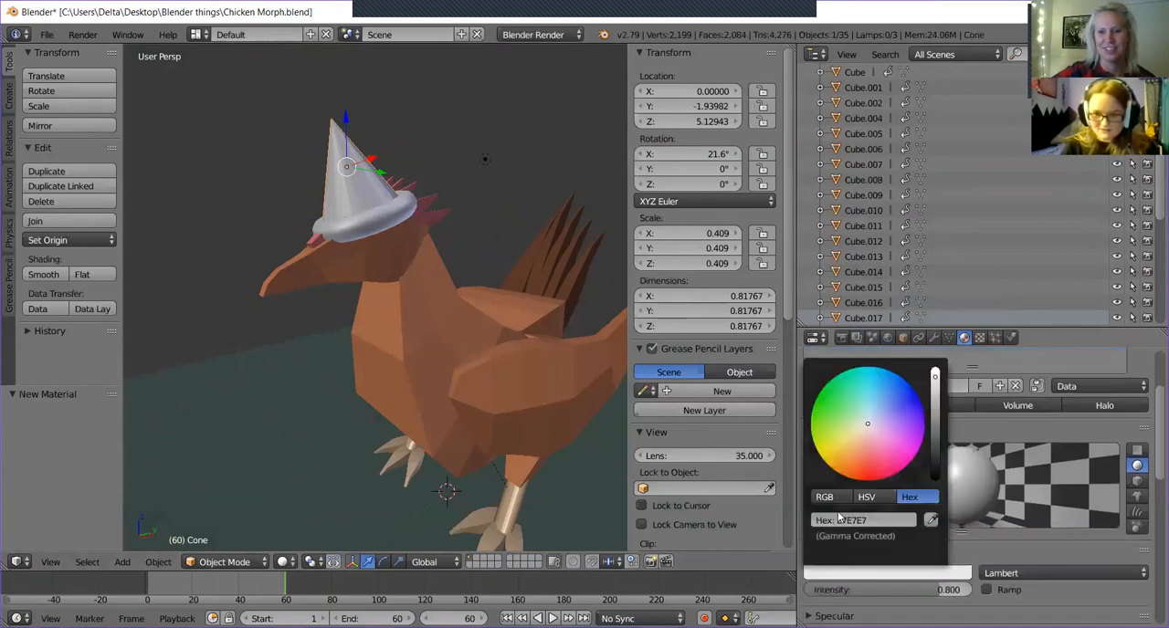
left_click(867, 467)
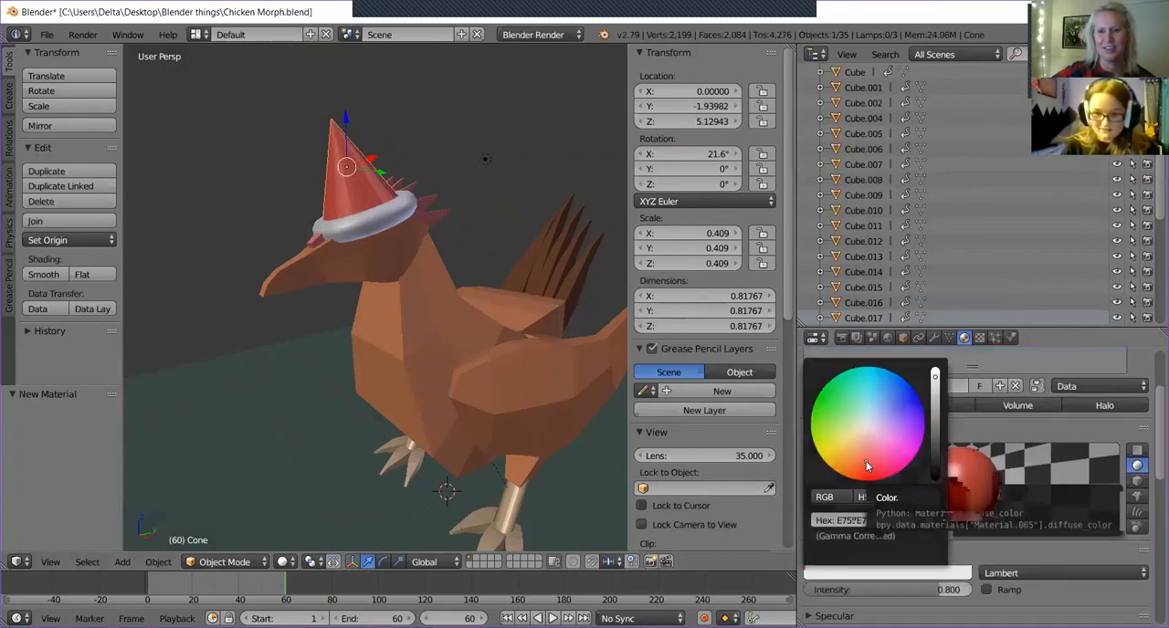
Refine the cone's diffuse colour to bright red with R 1.000 and G 0, and lower the blue value.
middle_click_drag(424, 327, 482, 364)
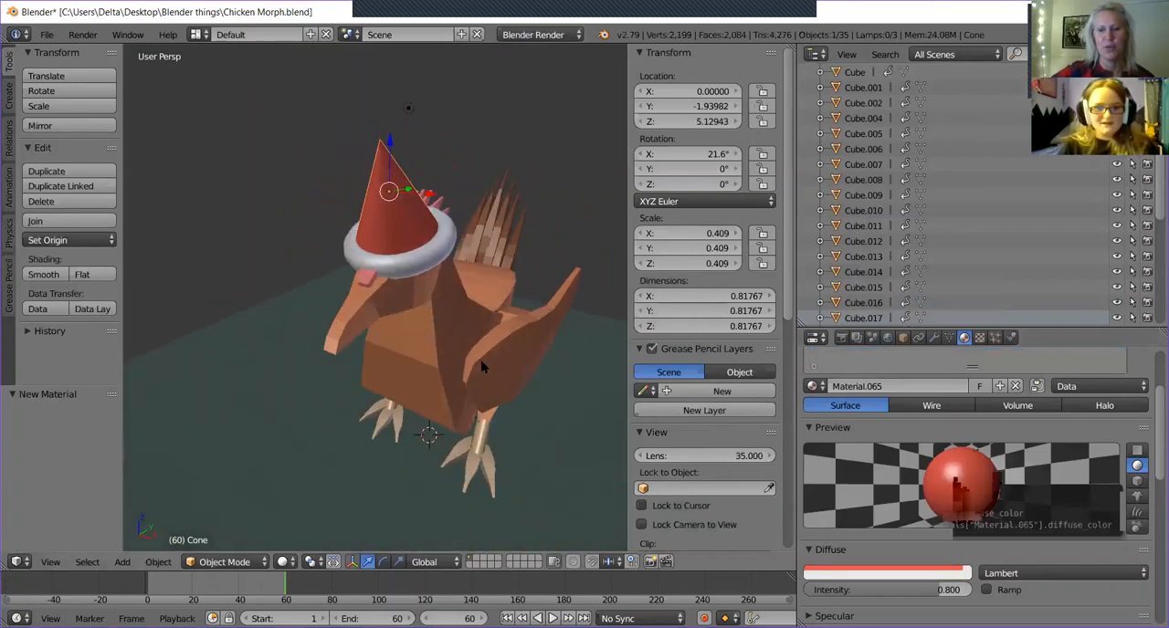
left_click(847, 573)
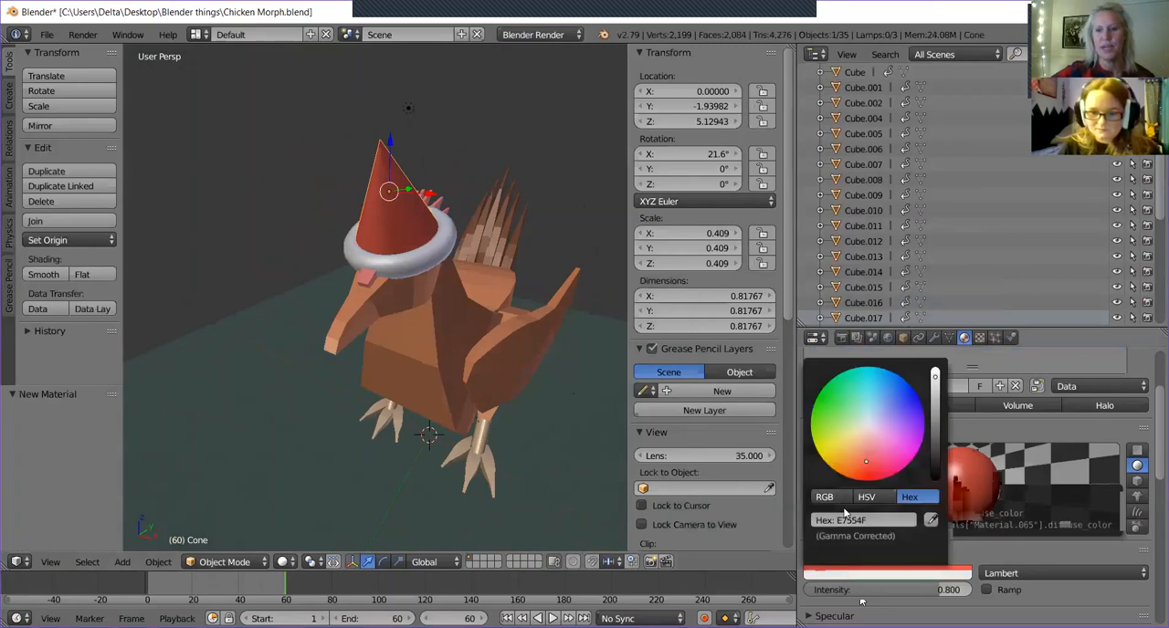
left_click(838, 494)
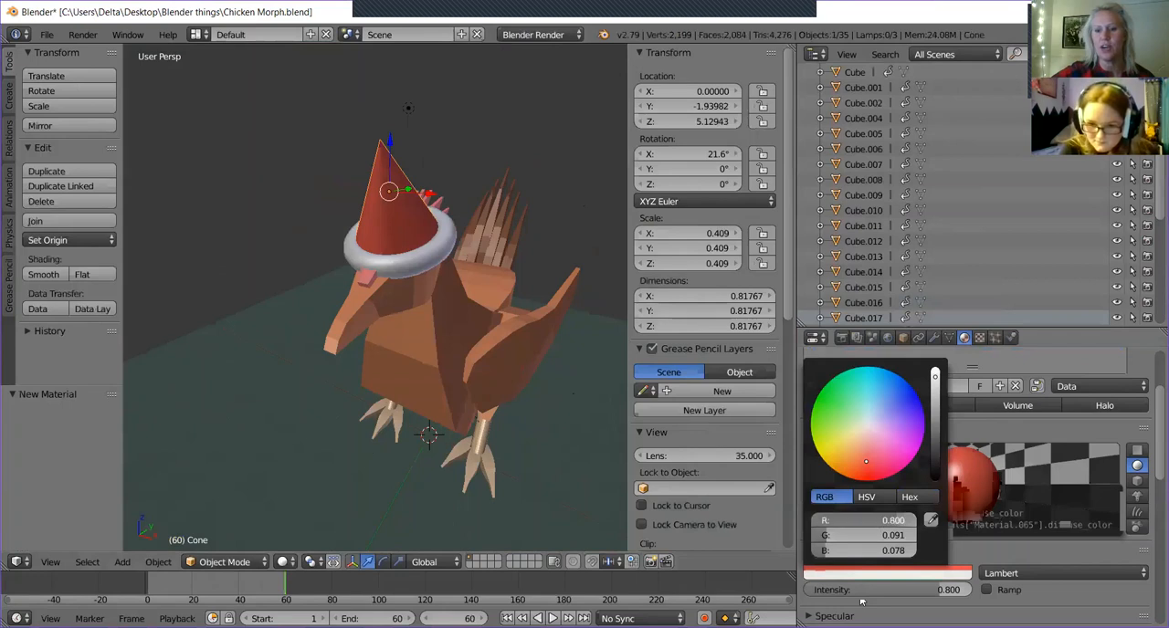
left_click_drag(881, 521, 918, 524)
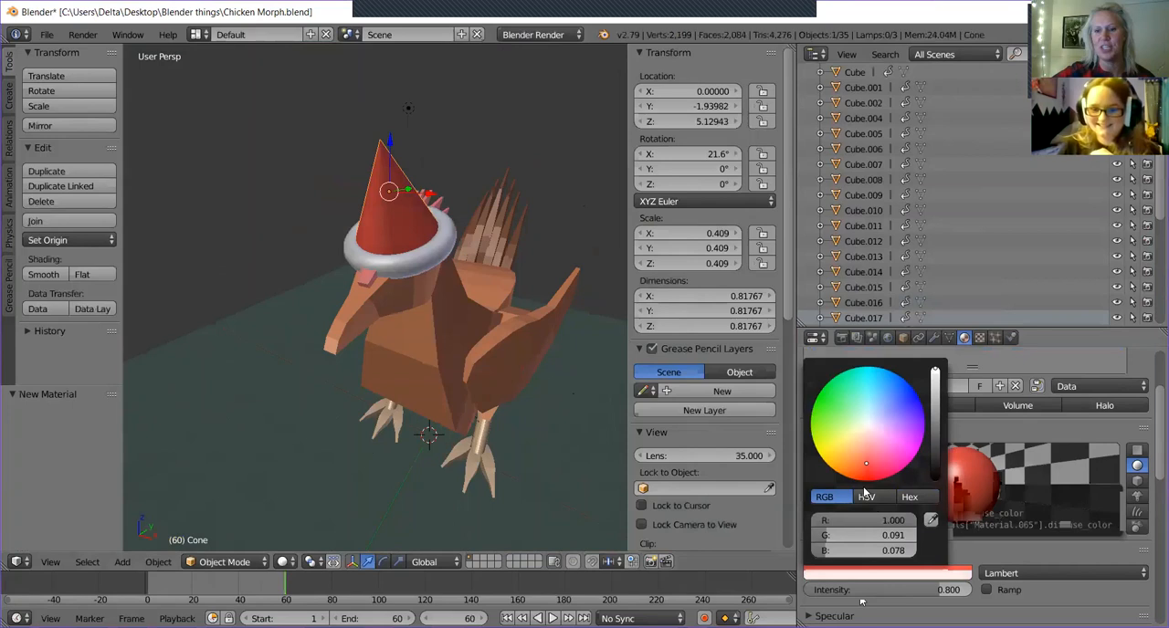
left_click(867, 535)
type("0")
key("Return")
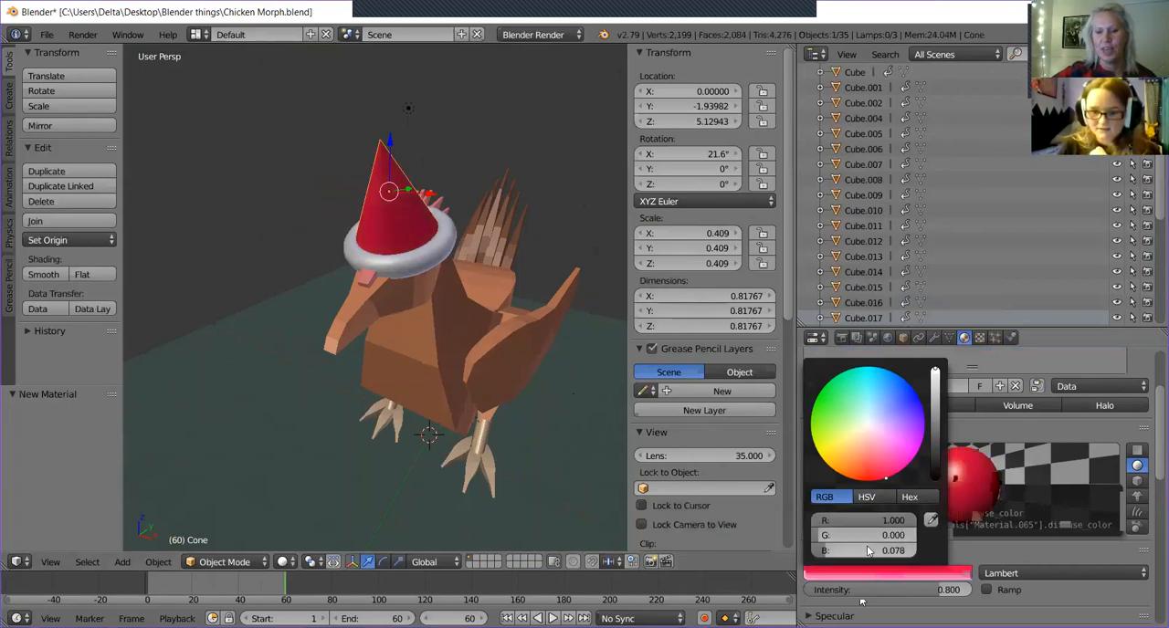
left_click_drag(868, 549, 829, 550)
Centre the view on the red cone for a close look at the hat and hide the transform properties.
middle_click_drag(484, 212, 443, 287)
scroll(443, 287, "up", 4)
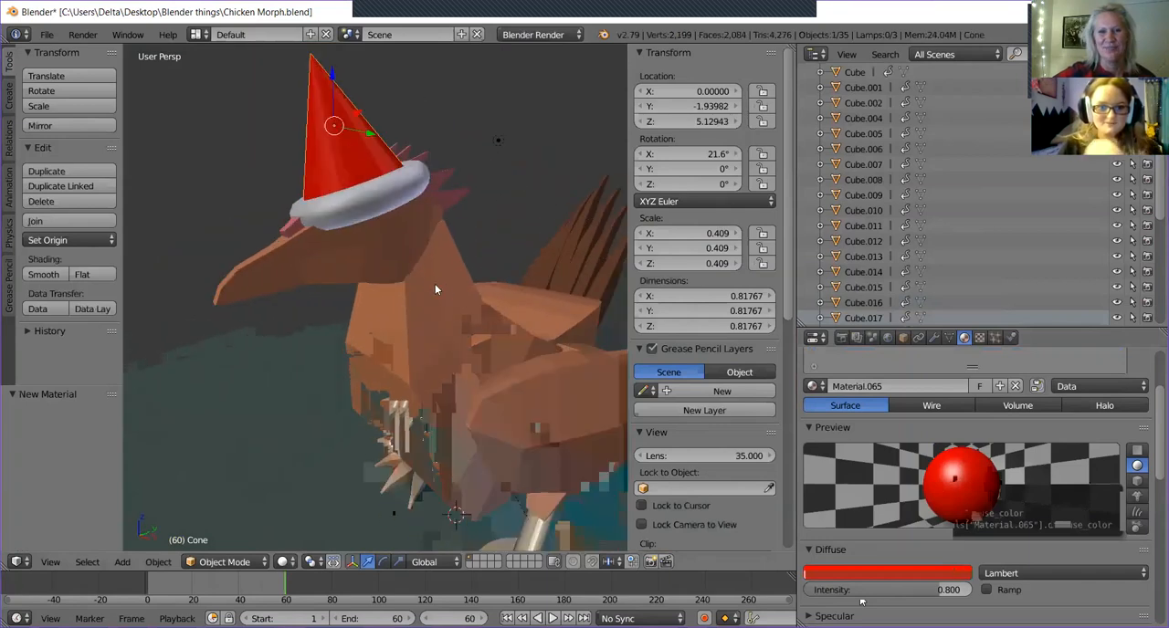
key("KP_Decimal")
scroll(434, 274, "down", 2)
middle_click_drag(434, 274, 550, 347)
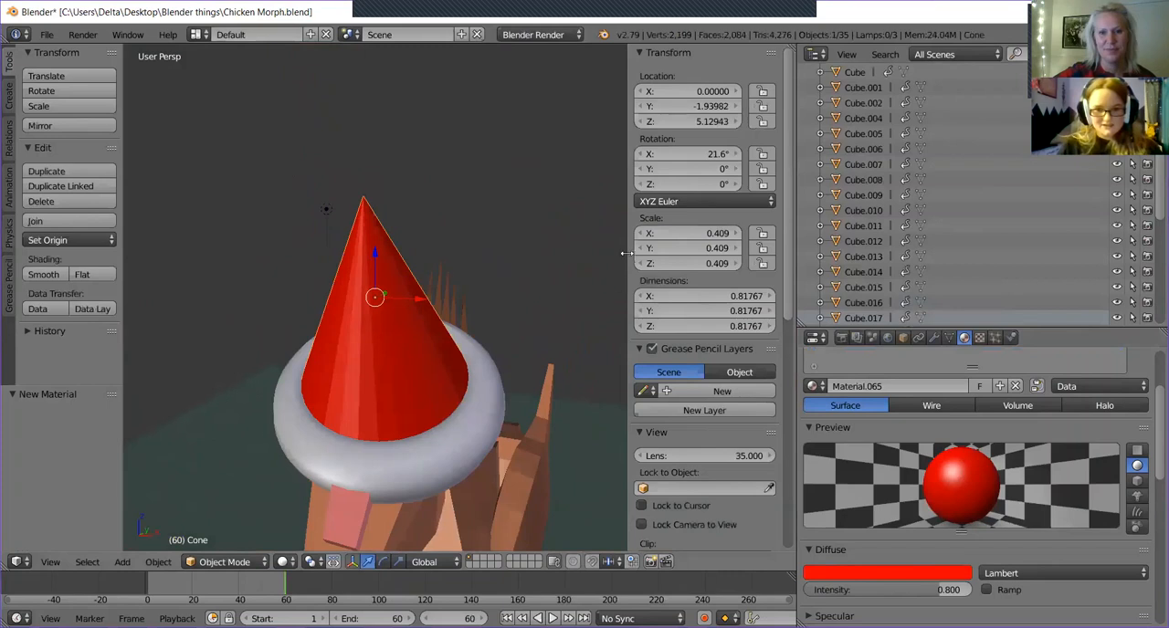
left_click_drag(626, 254, 726, 256)
scroll(411, 299, "down", 2)
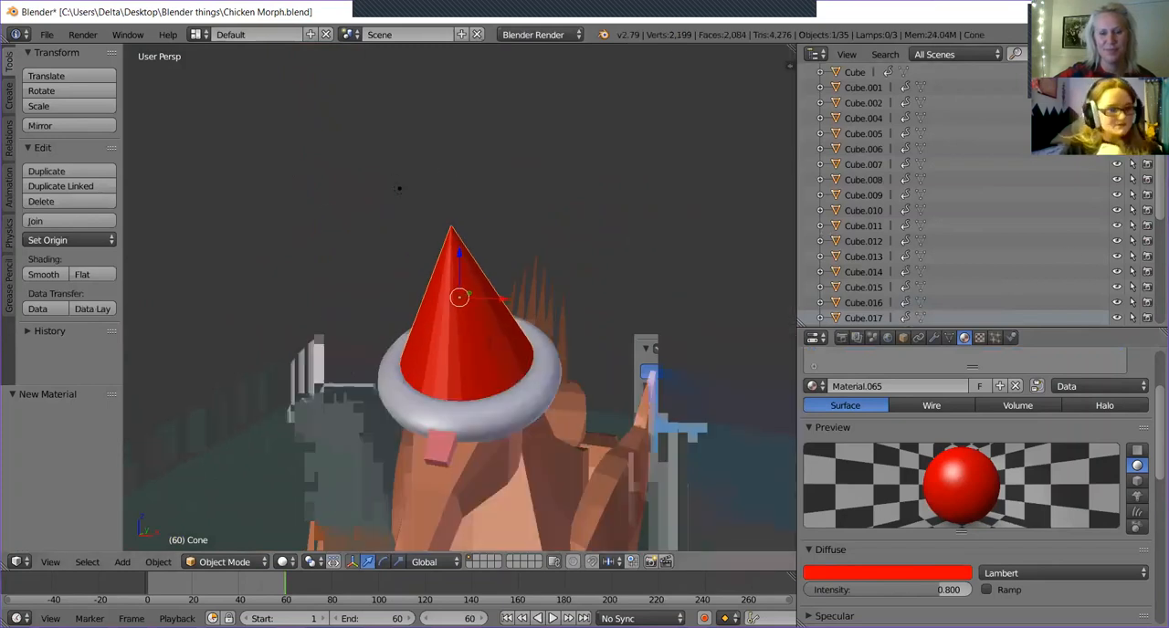
left_click(10, 95)
left_click(9, 63)
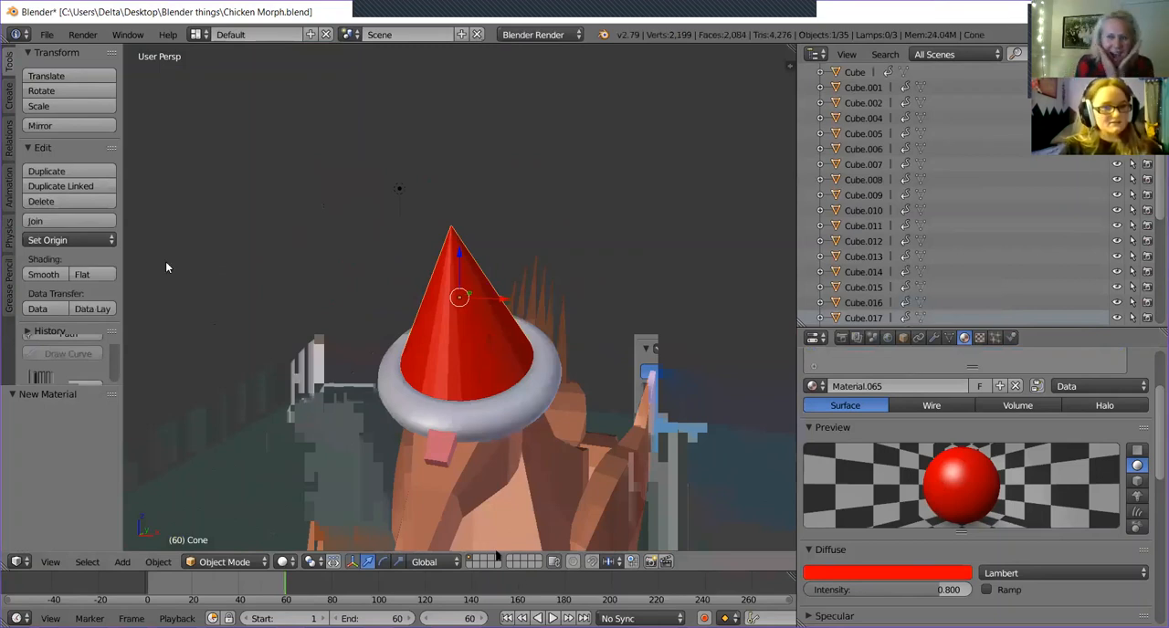
Enter Edit Mode on the red cone and look through the mesh tools for Loop Cut and Slide.
key("Tab")
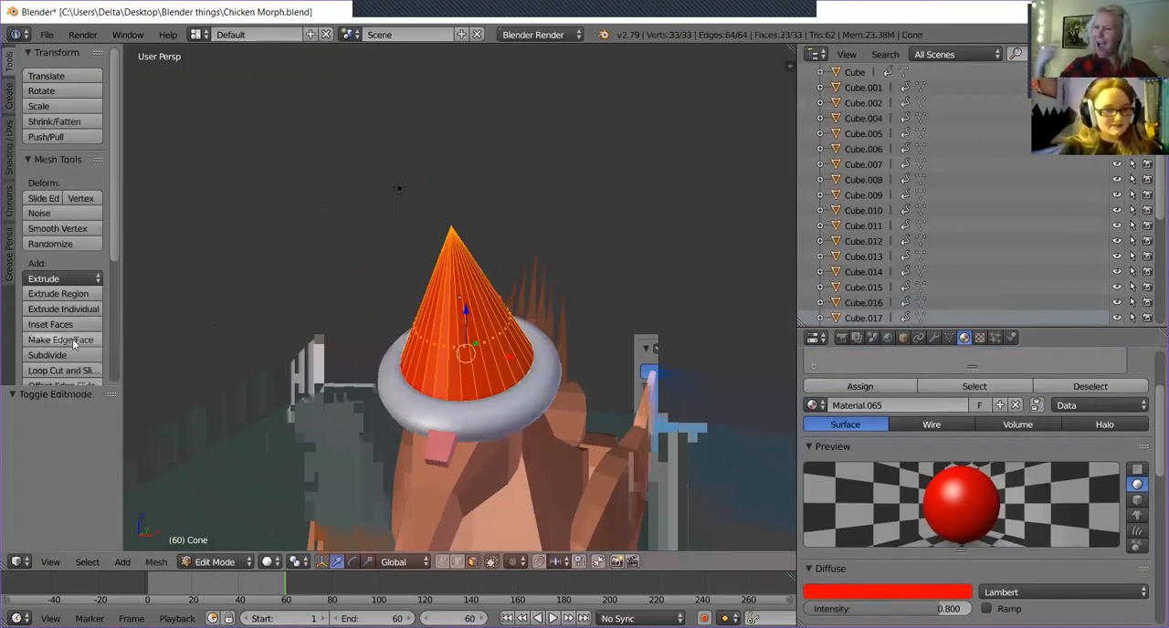
scroll(74, 345, "down", 1)
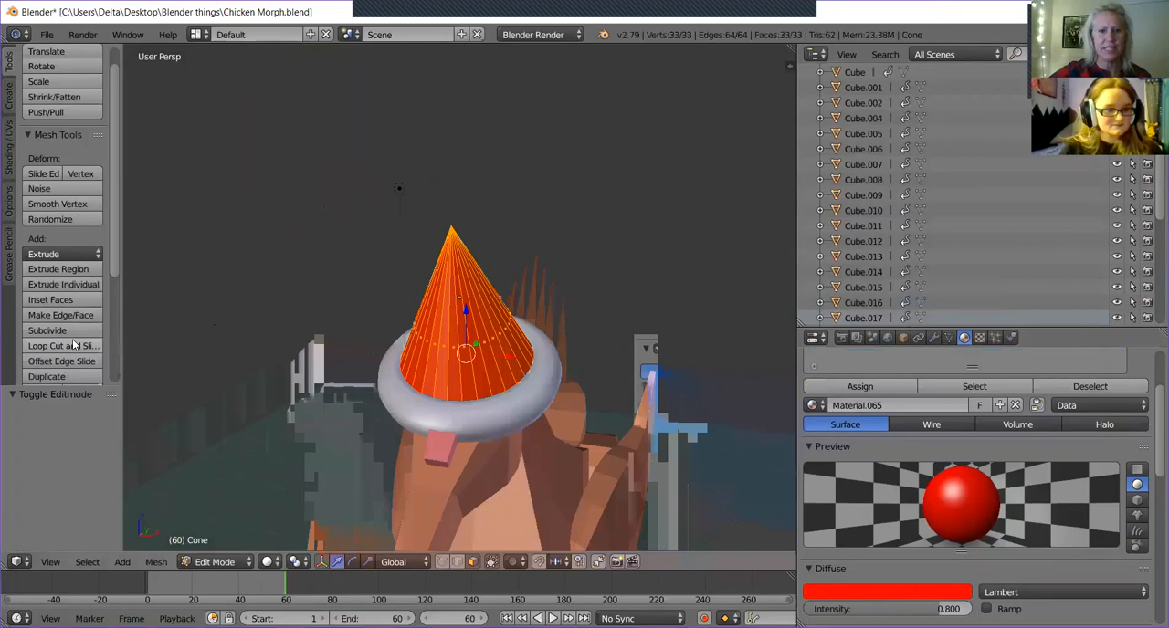
scroll(75, 345, "down", 3)
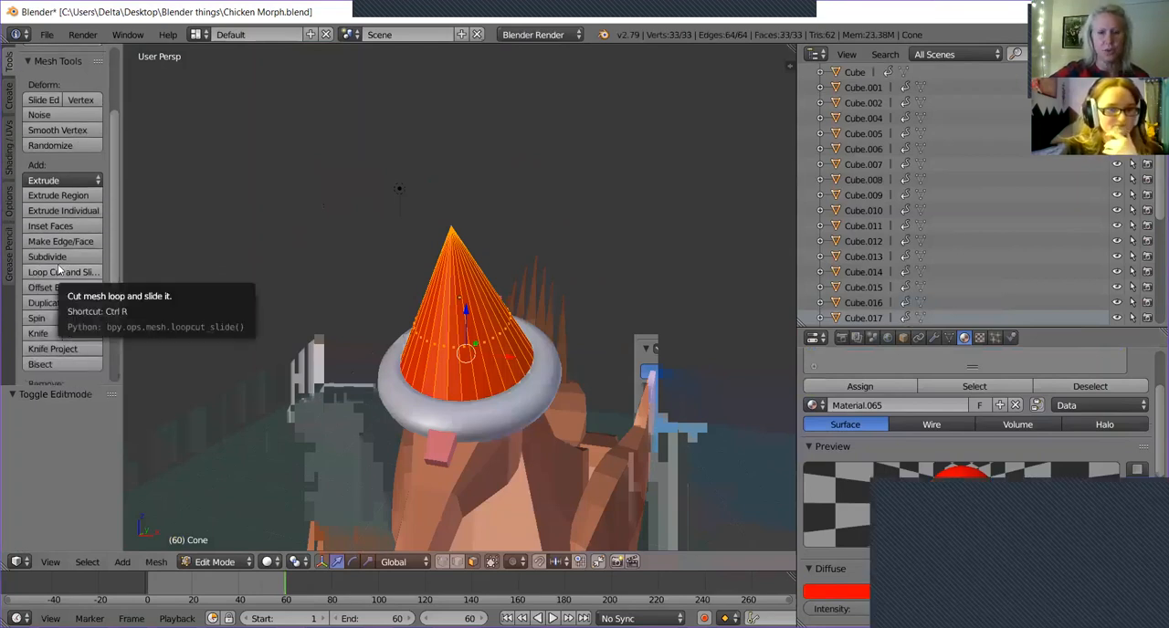
scroll(52, 278, "up", 3)
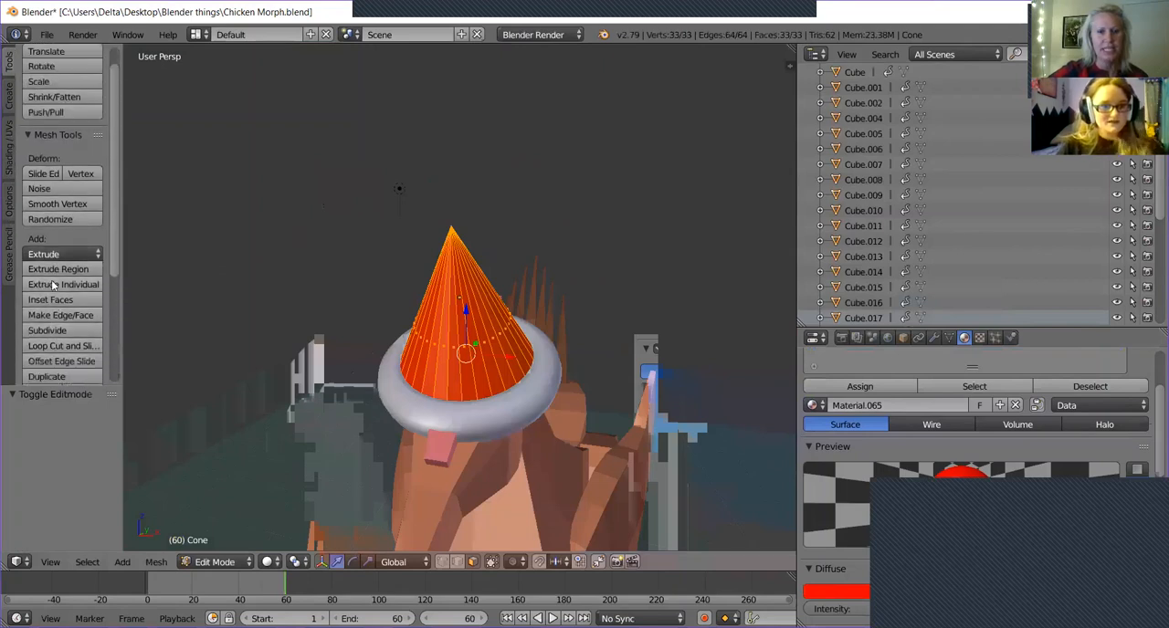
Switch the cone to Object Mode and back to Edit Mode to demonstrate the two modes.
key("Tab")
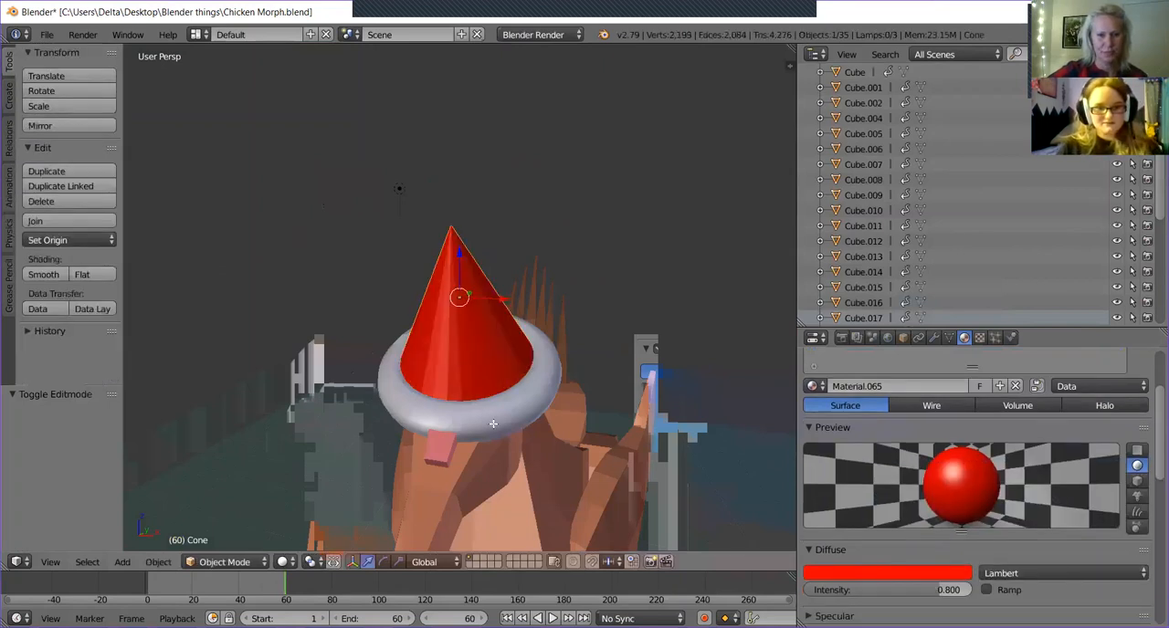
key("Tab")
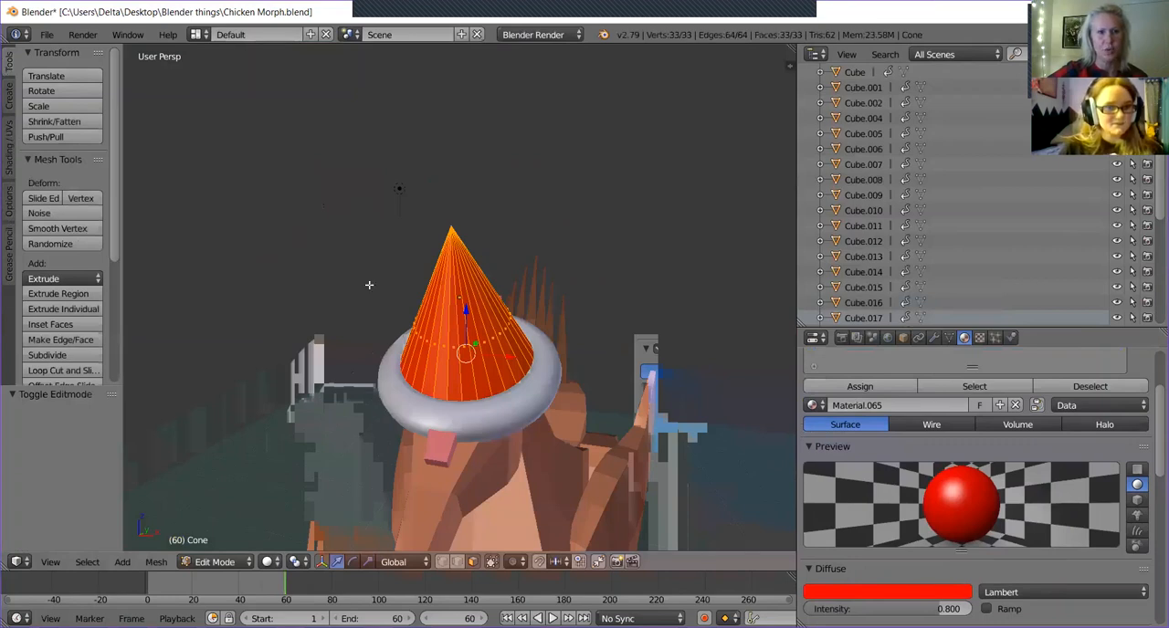
left_click(201, 562)
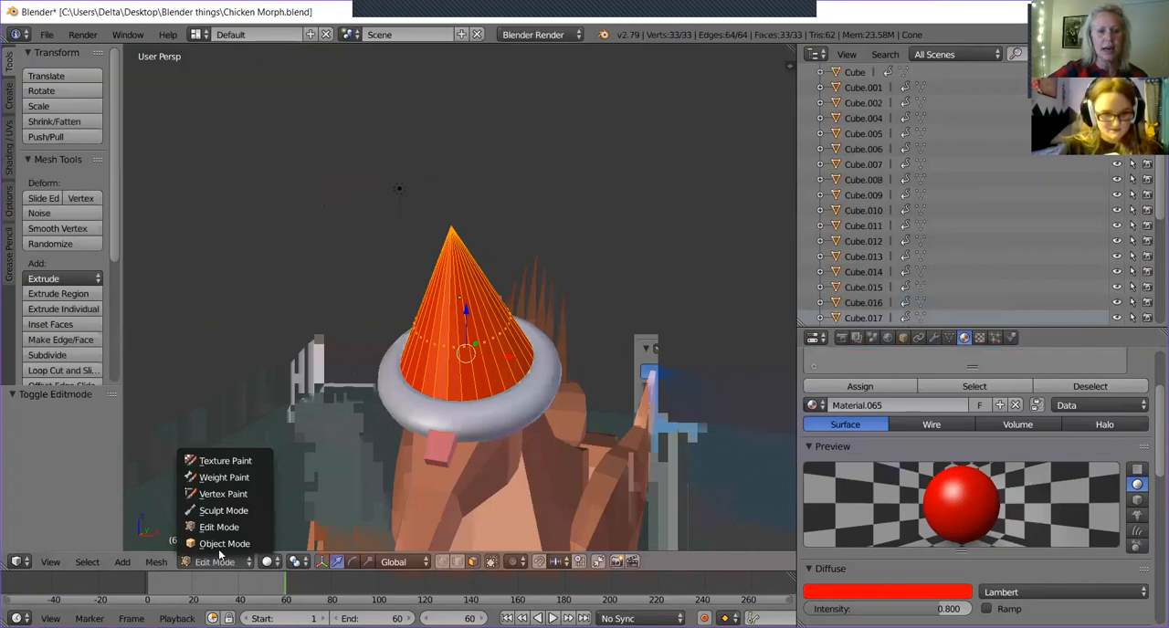
left_click(219, 545)
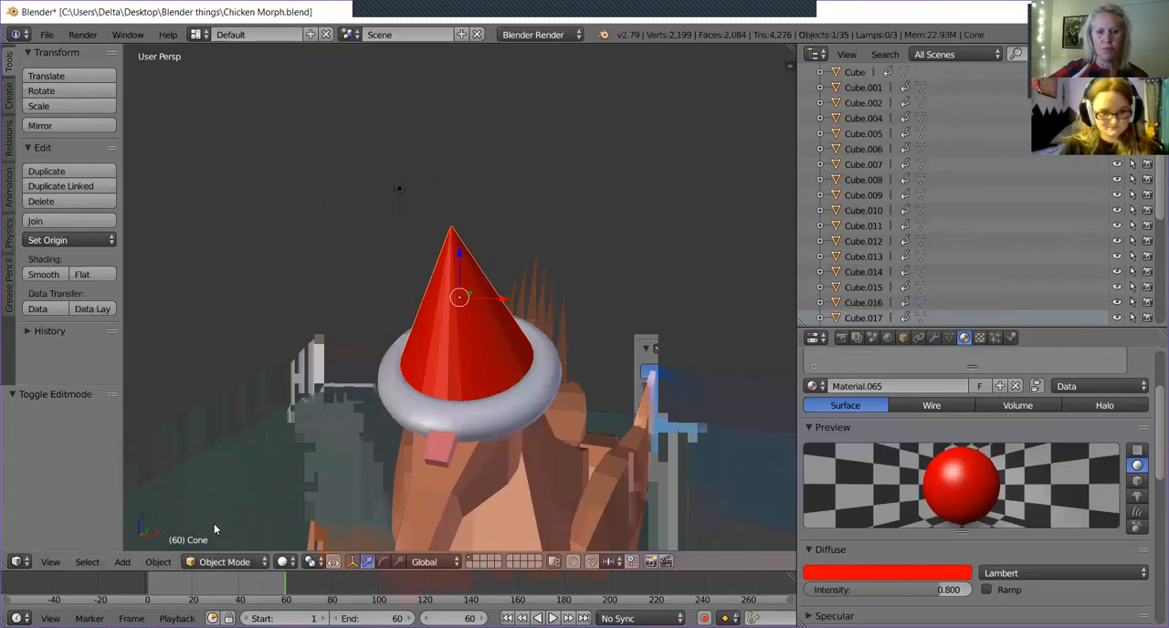
key("Tab")
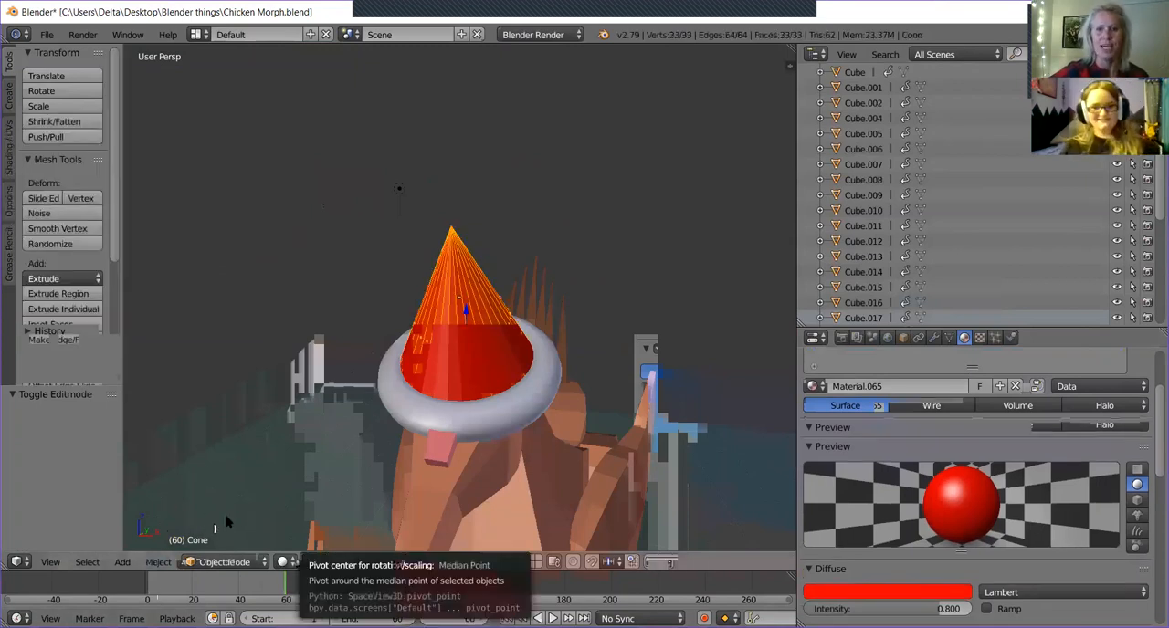
Select a single triangular face on the side of the cone.
middle_click_drag(224, 493, 479, 337)
right_click(458, 313)
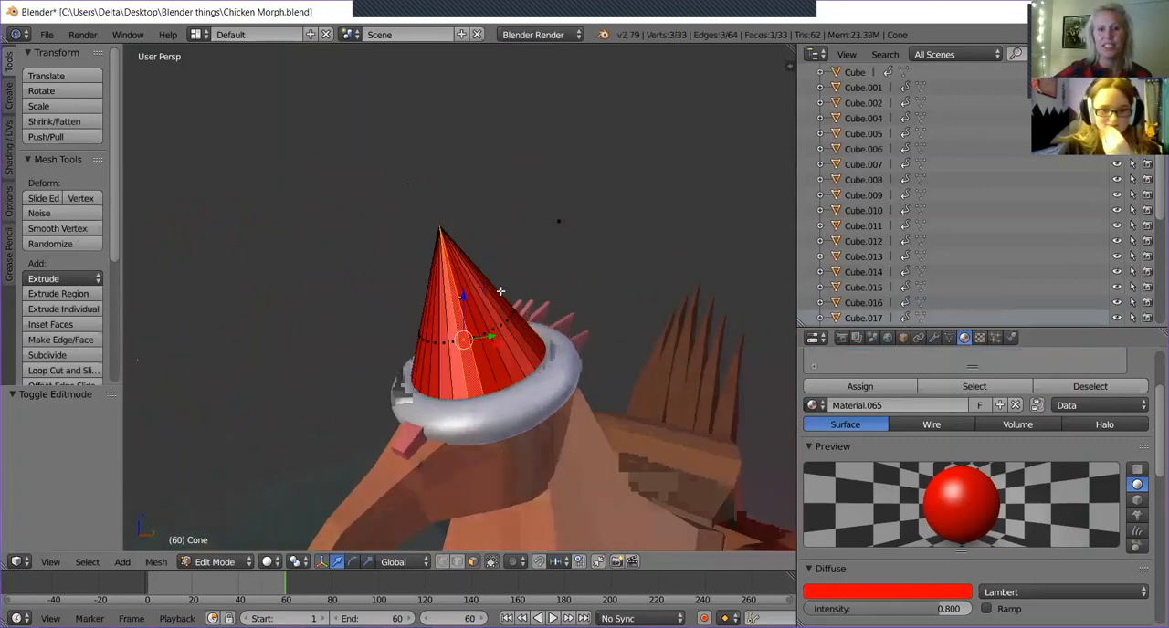
right_click(441, 326)
middle_click_drag(553, 319, 558, 288)
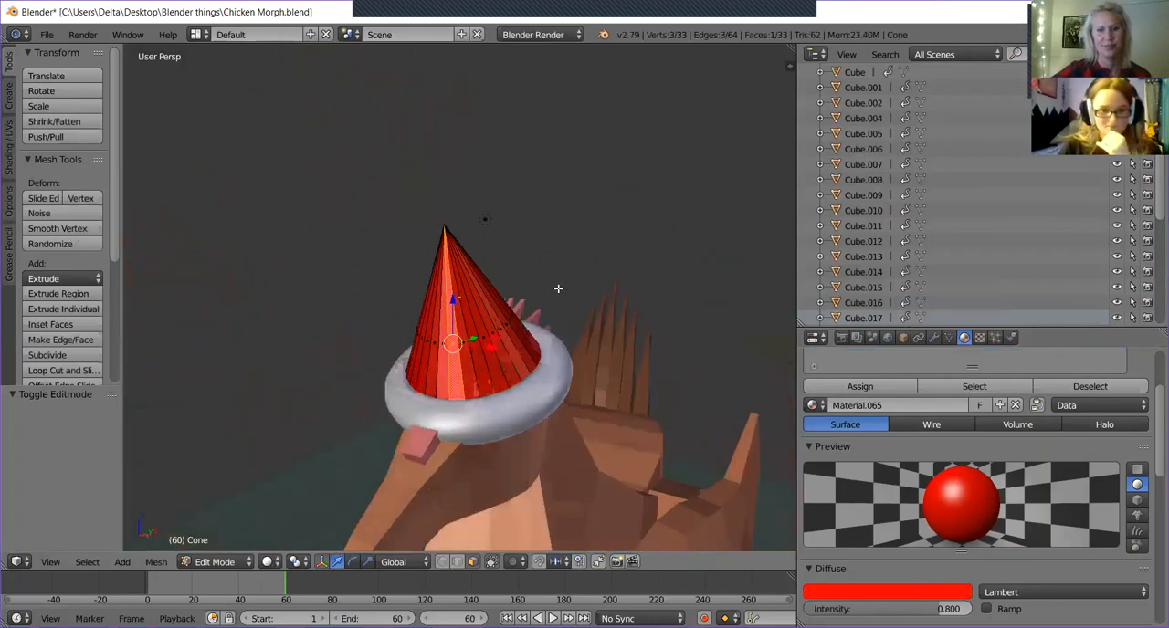
right_click(494, 299)
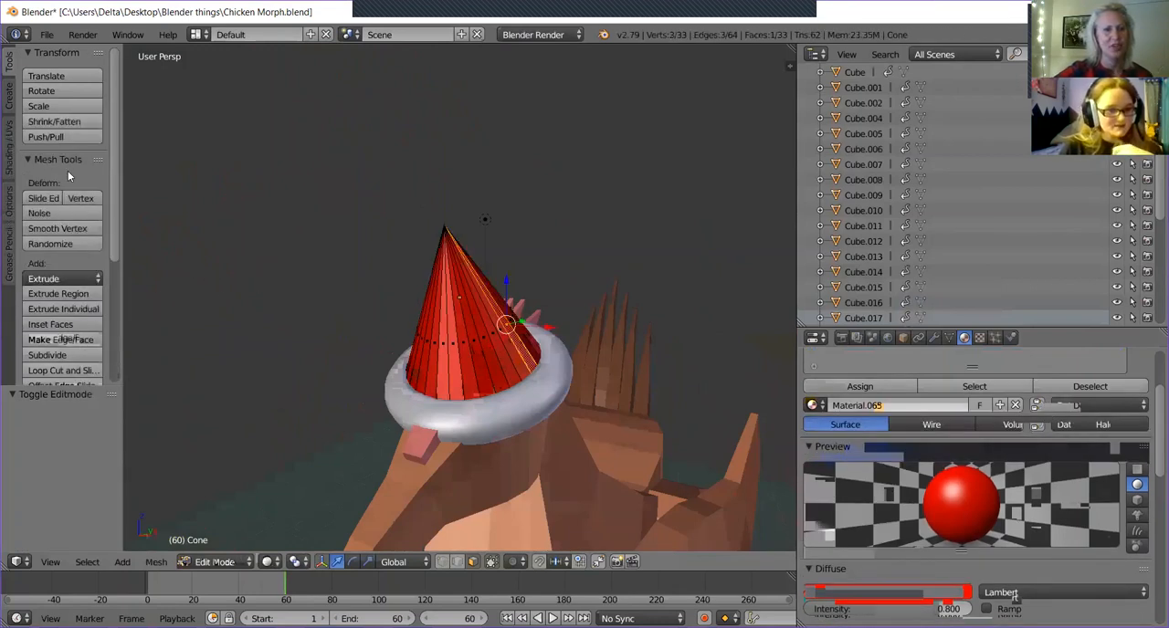
Try to cut an edge loop around the cone with Loop Cut and Slide.
scroll(69, 266, "down", 1)
scroll(68, 260, "down", 1)
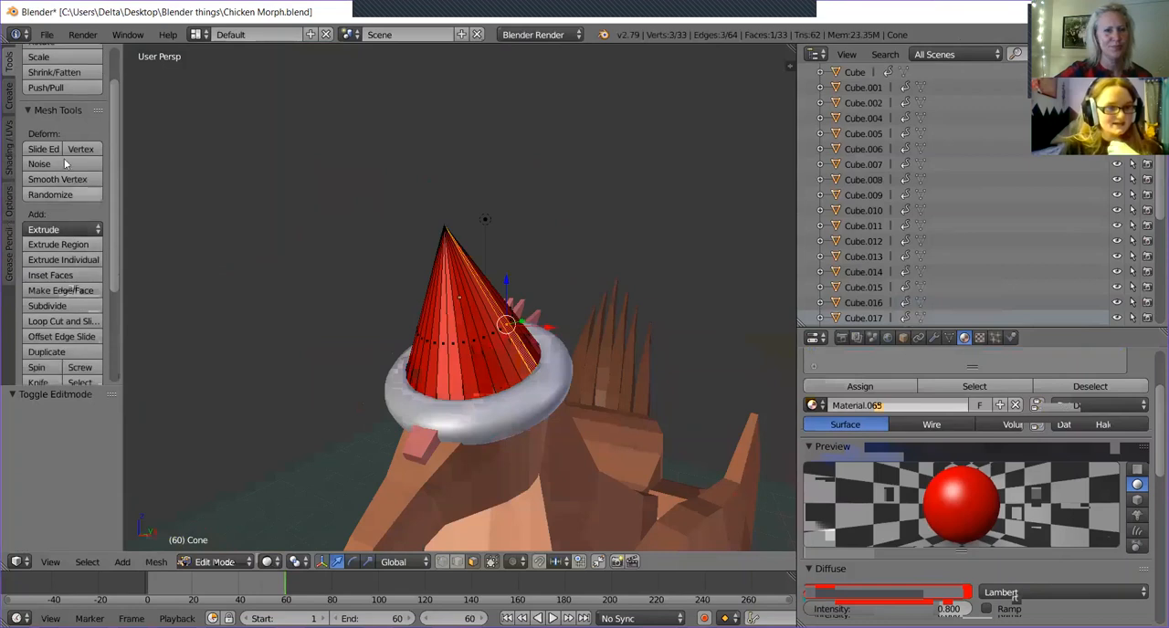
scroll(57, 230, "down", 1)
scroll(56, 230, "up", 1)
scroll(56, 236, "down", 1)
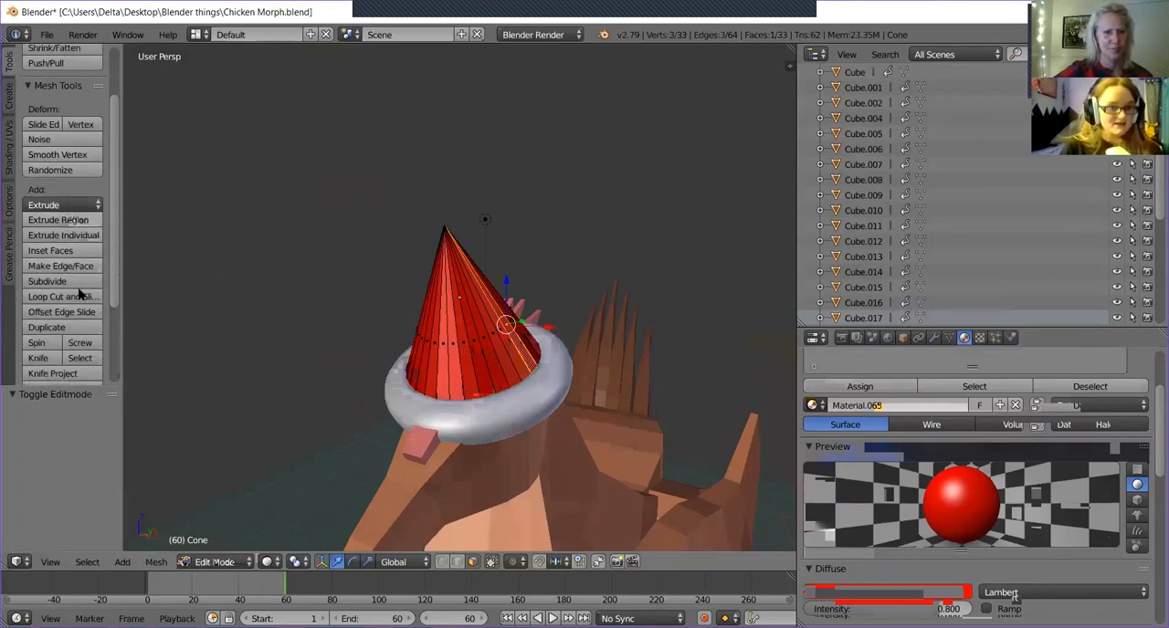
left_click(88, 299)
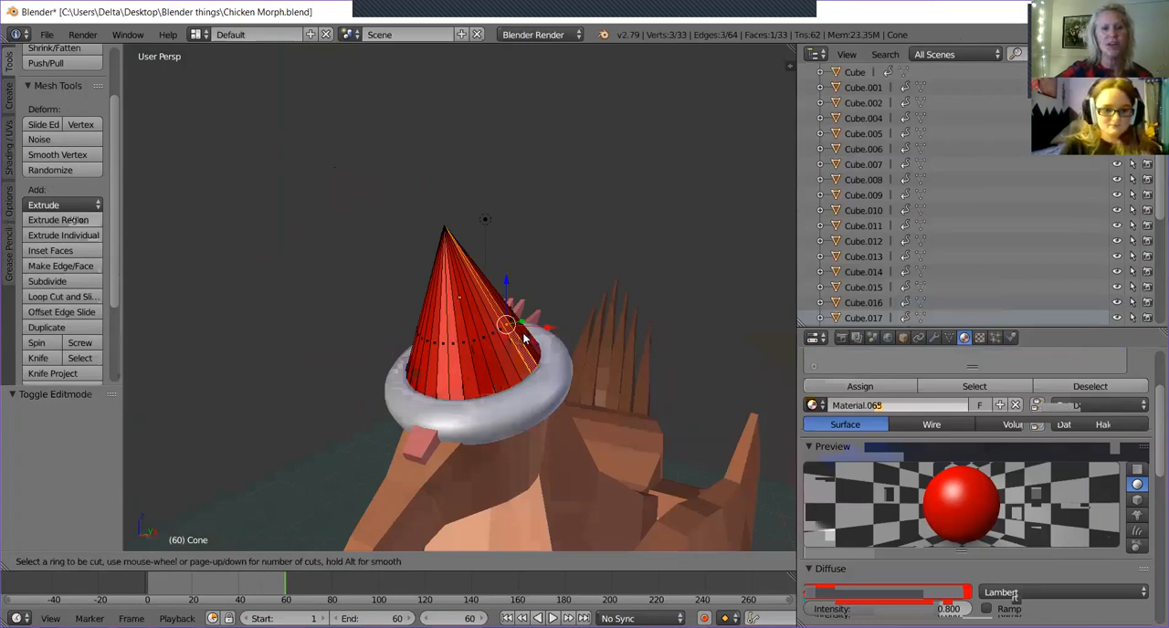
key("Escape")
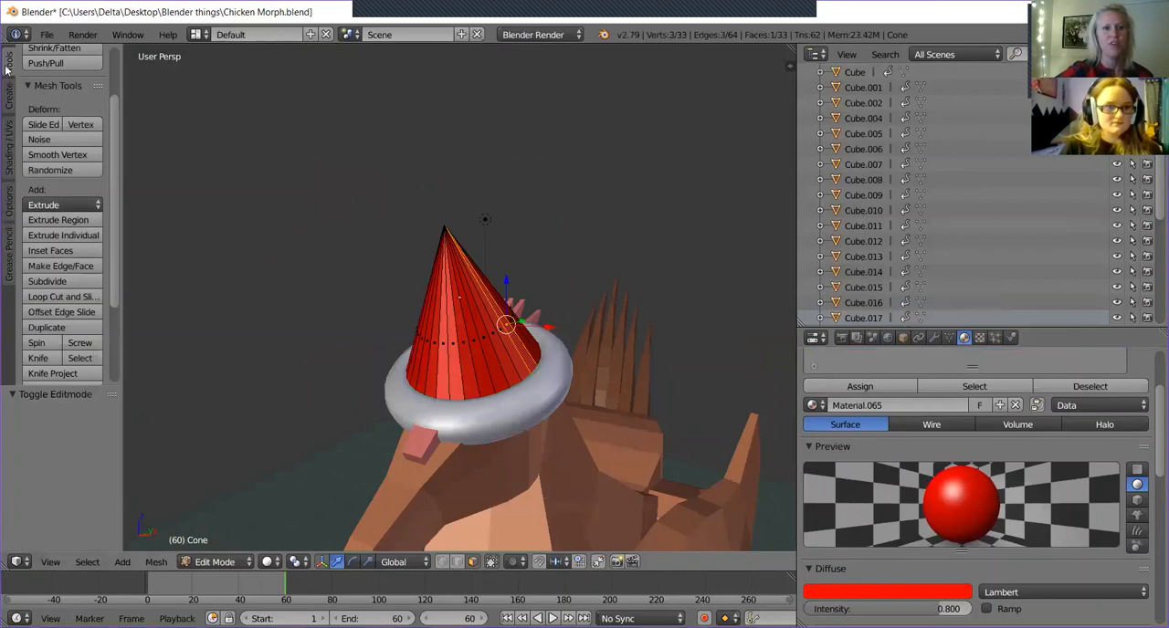
Invert the face selection on the cone, selecting every face except the single chosen side face.
scroll(7, 67, "up", 2)
scroll(45, 197, "down", 2)
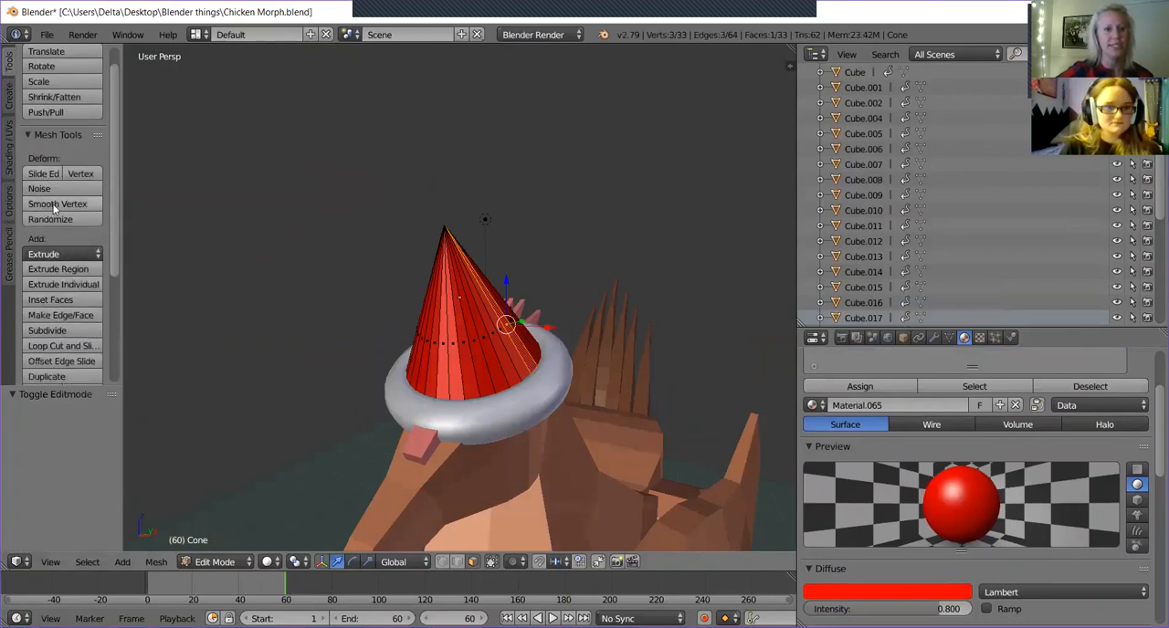
middle_click_drag(612, 410, 433, 323)
mouse_move(481, 283)
middle_mouse_down()
mouse_move(501, 362)
mouse_move(472, 283)
middle_mouse_up()
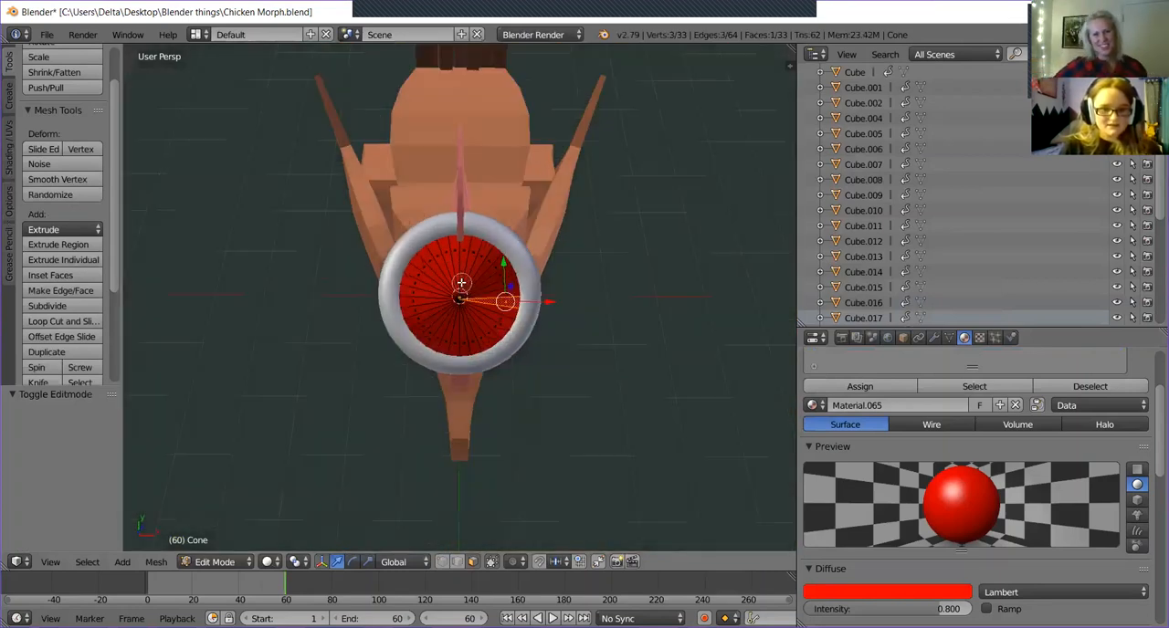
key("ctrl+i")
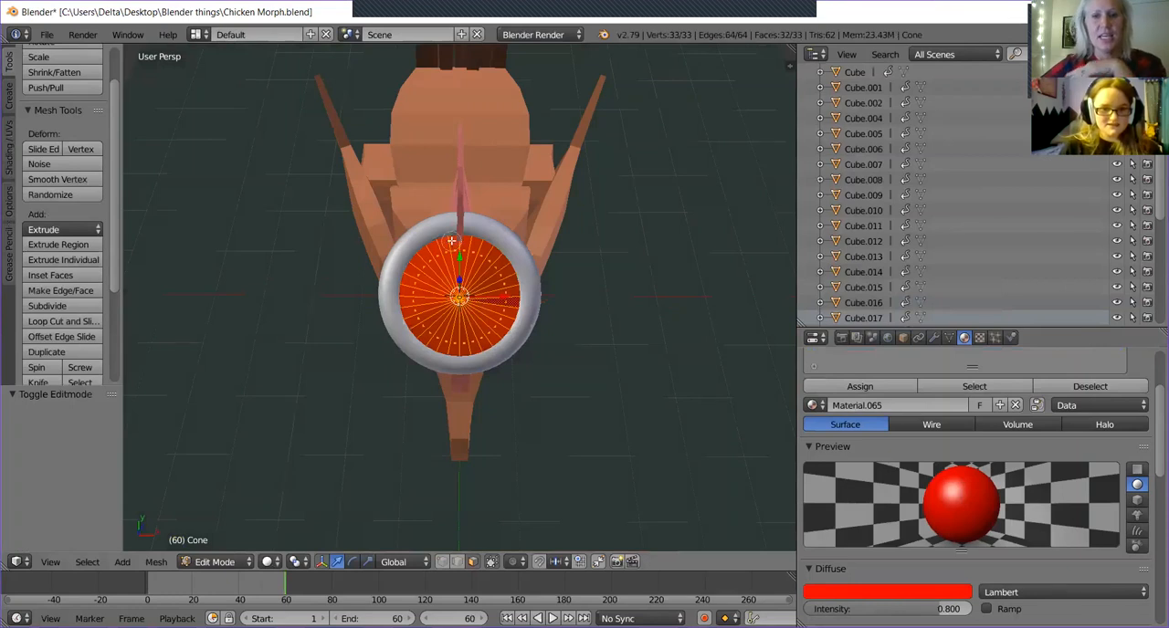
key("ctrl+i")
key("ctrl+i")
middle_click_drag(506, 286, 442, 233)
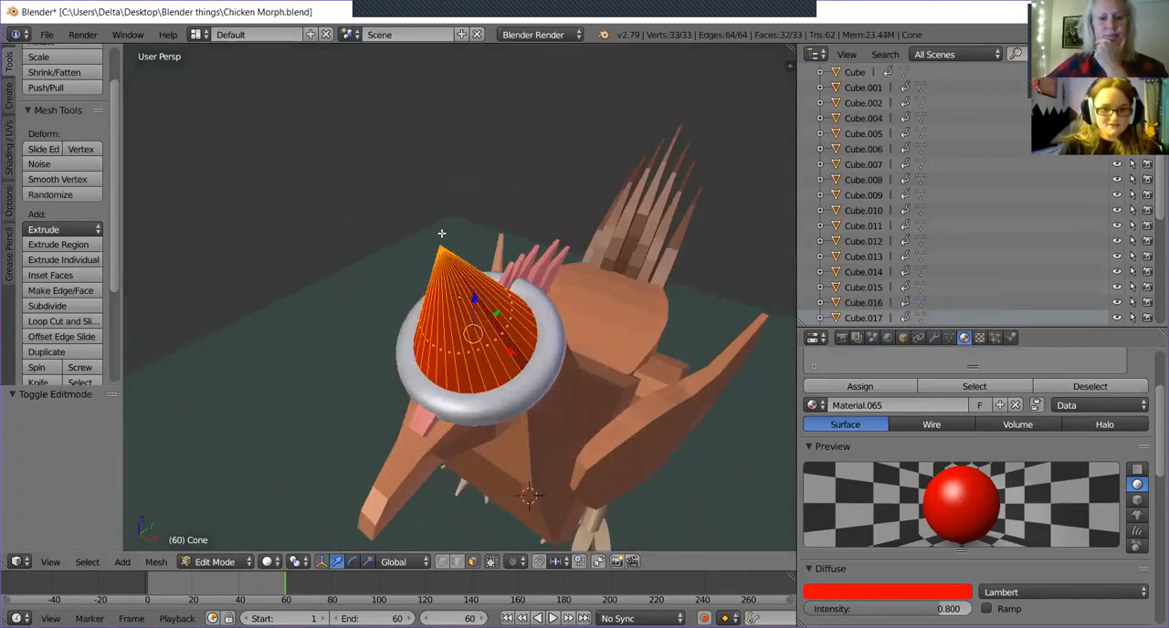
Apply Loop Cut and Slide at the cone's base edge with 1 cut and smoothness 0.
left_click(88, 321)
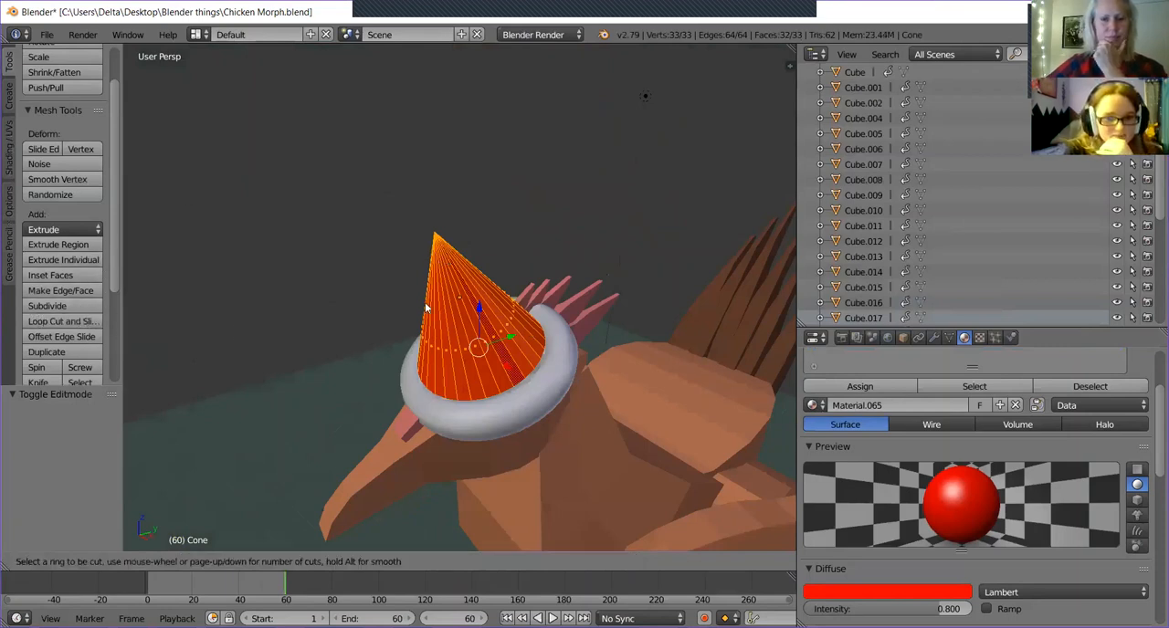
key("Escape")
middle_click_drag(435, 292, 392, 250)
scroll(513, 288, "up", 2)
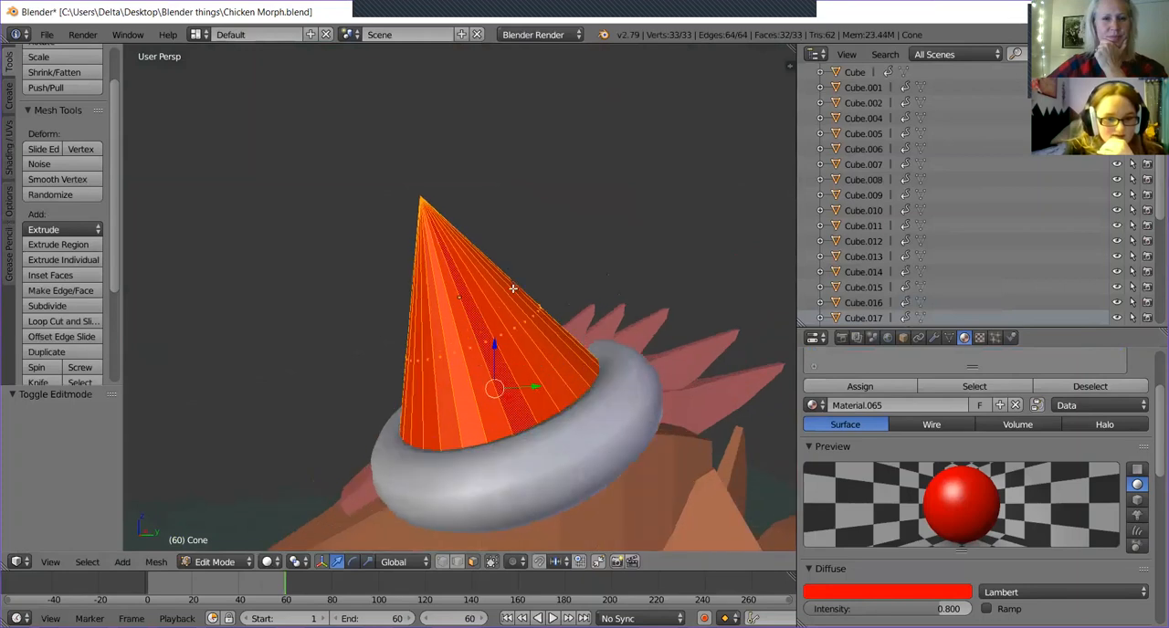
left_click(48, 321)
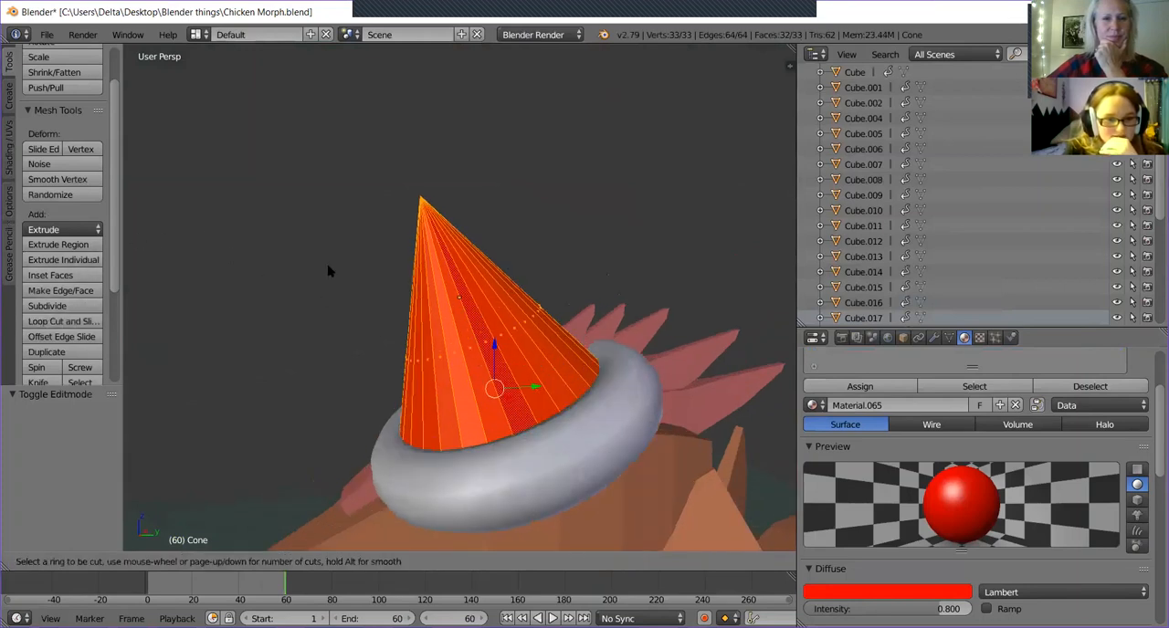
double_click(468, 393)
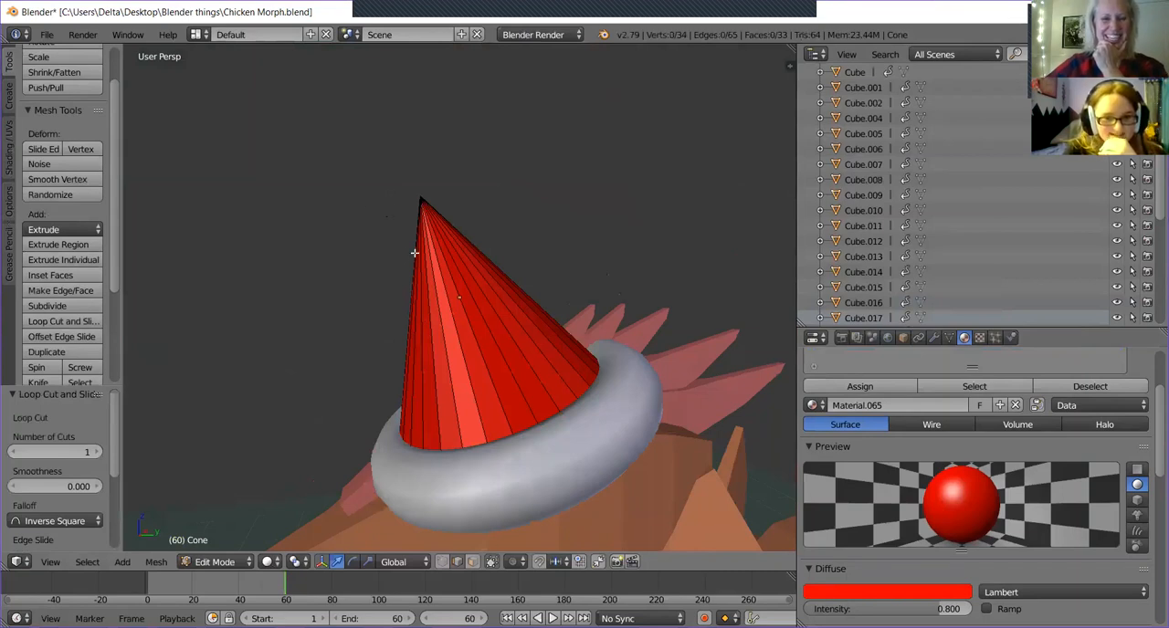
middle_click_drag(403, 251, 492, 347)
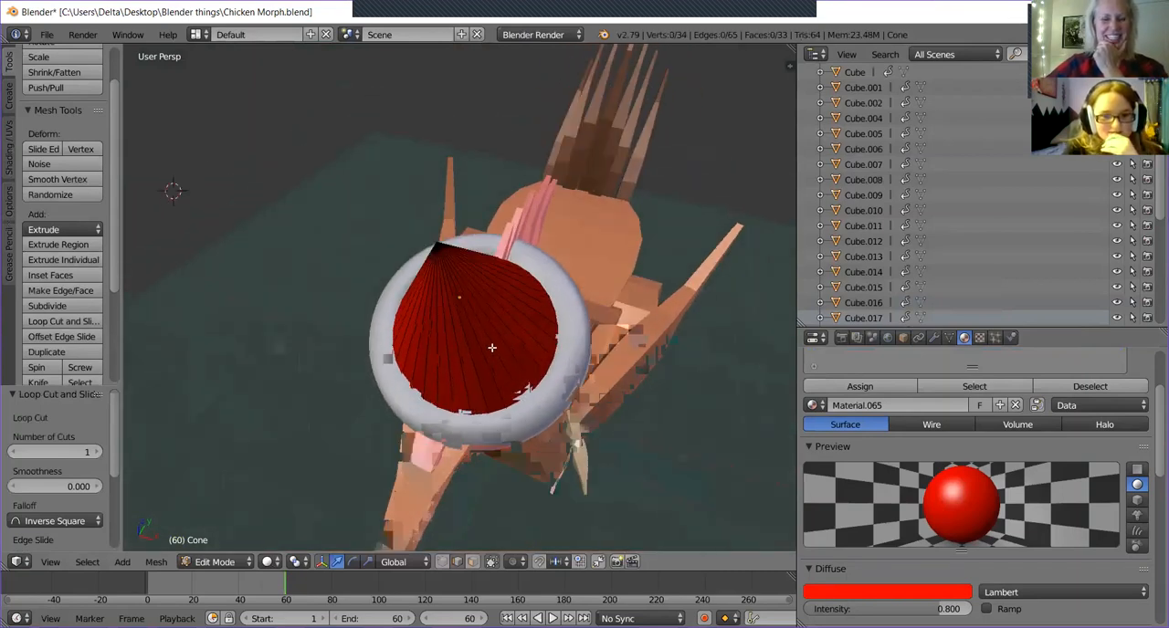
Try another loop cut on the cone's side, cancel it and undo the previous cut.
left_click(92, 315)
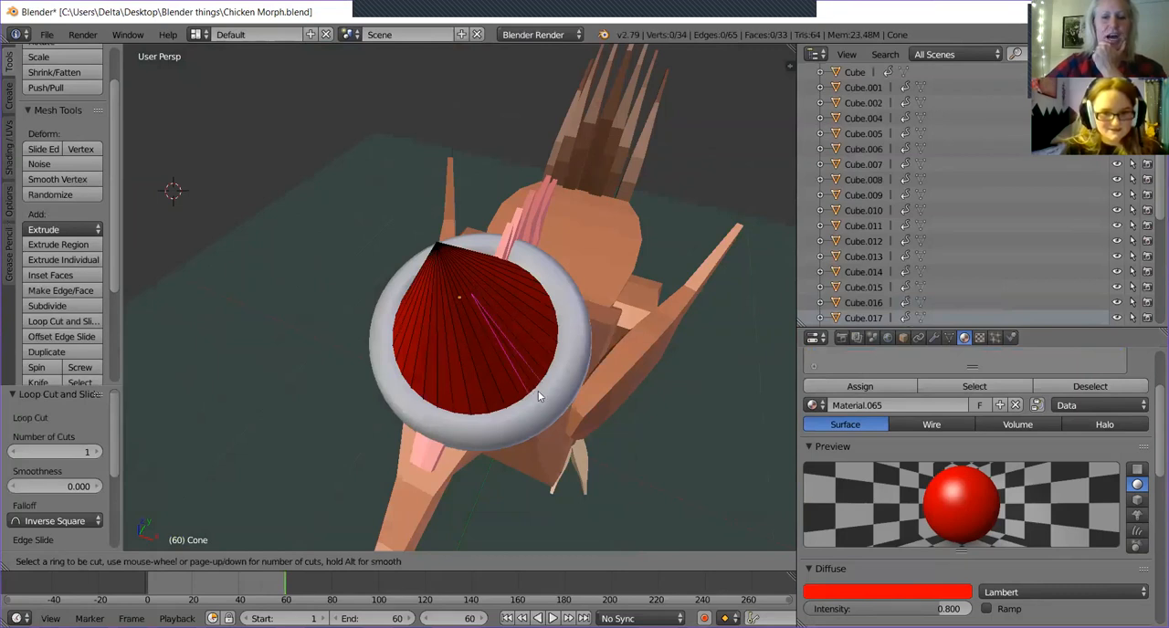
key("Escape")
middle_click_drag(538, 390, 497, 339)
key("ctrl+z")
Re-enter Edit Mode on the cone, retry the loop cut around its side, and return to Object Mode.
key("Tab")
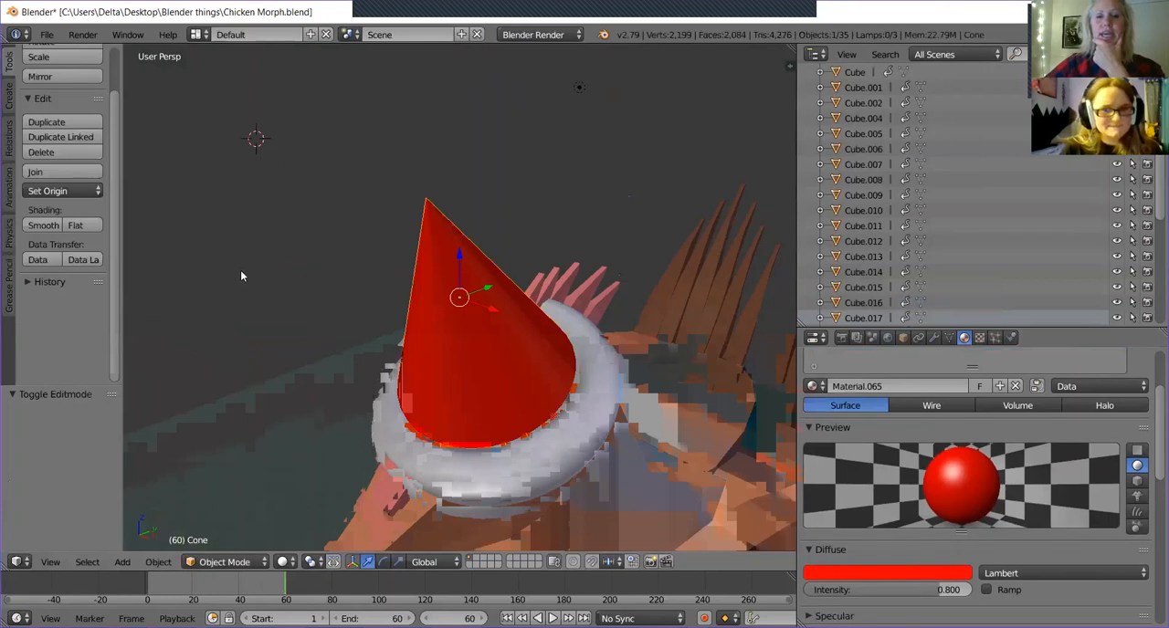
middle_click_drag(393, 311, 469, 354)
key("Tab")
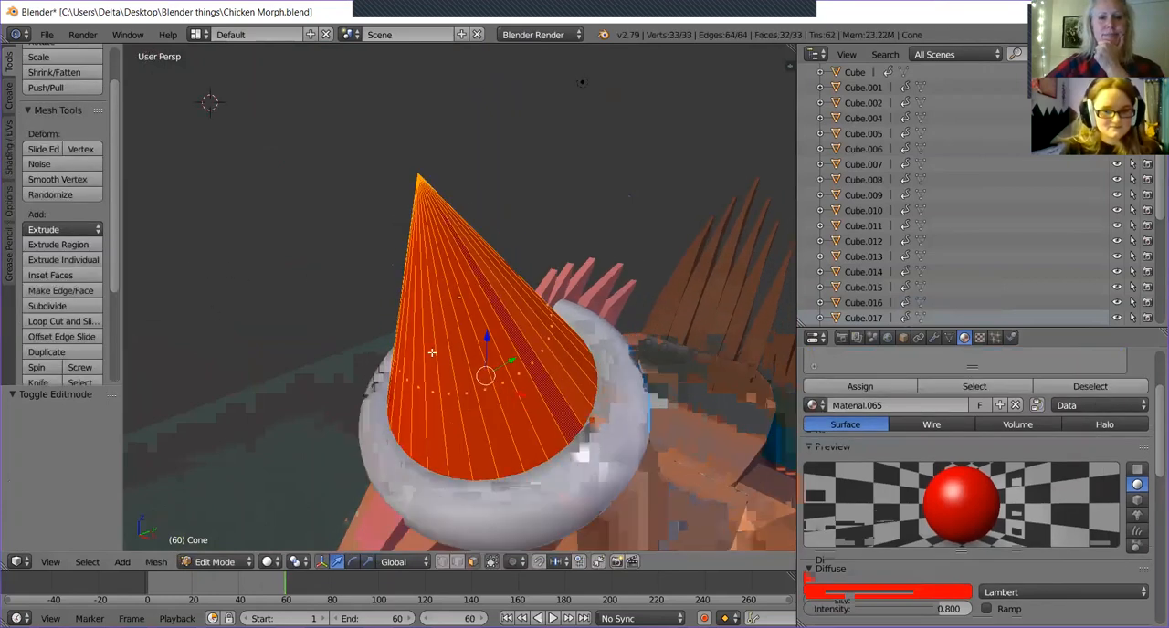
left_click(82, 327)
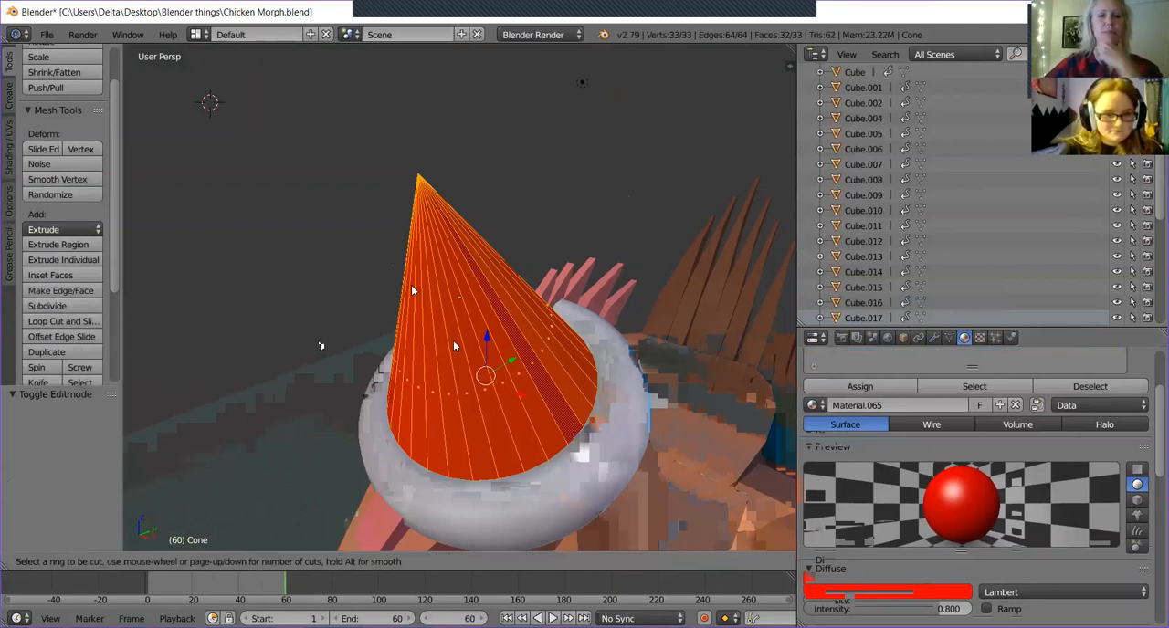
key("Escape")
scroll(553, 252, "down", 4)
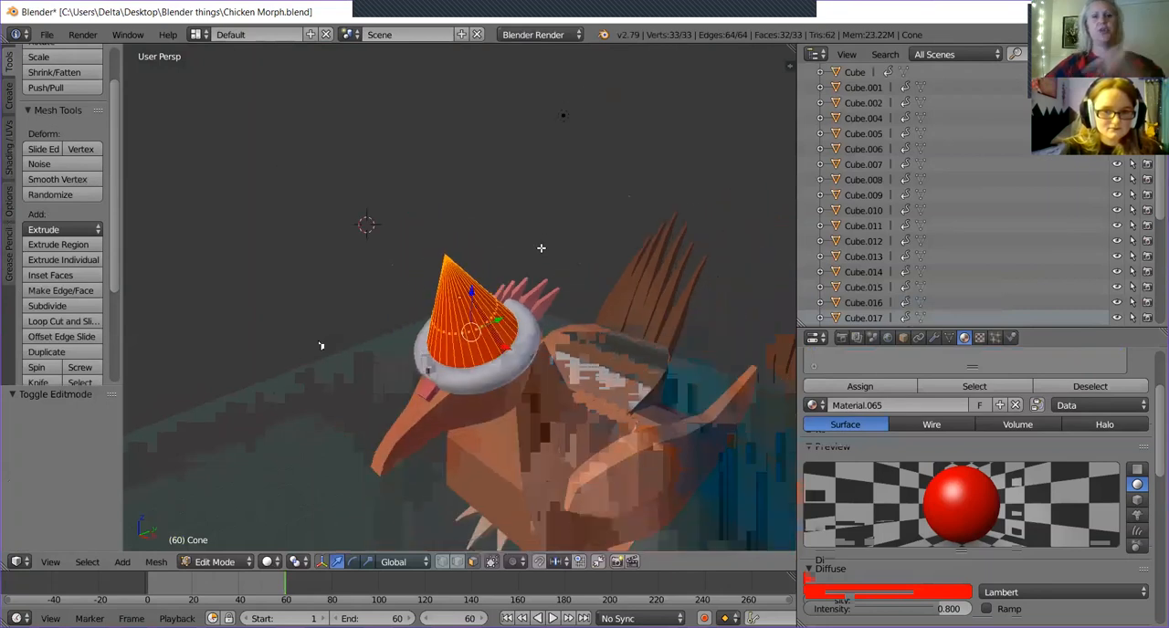
key("Tab")
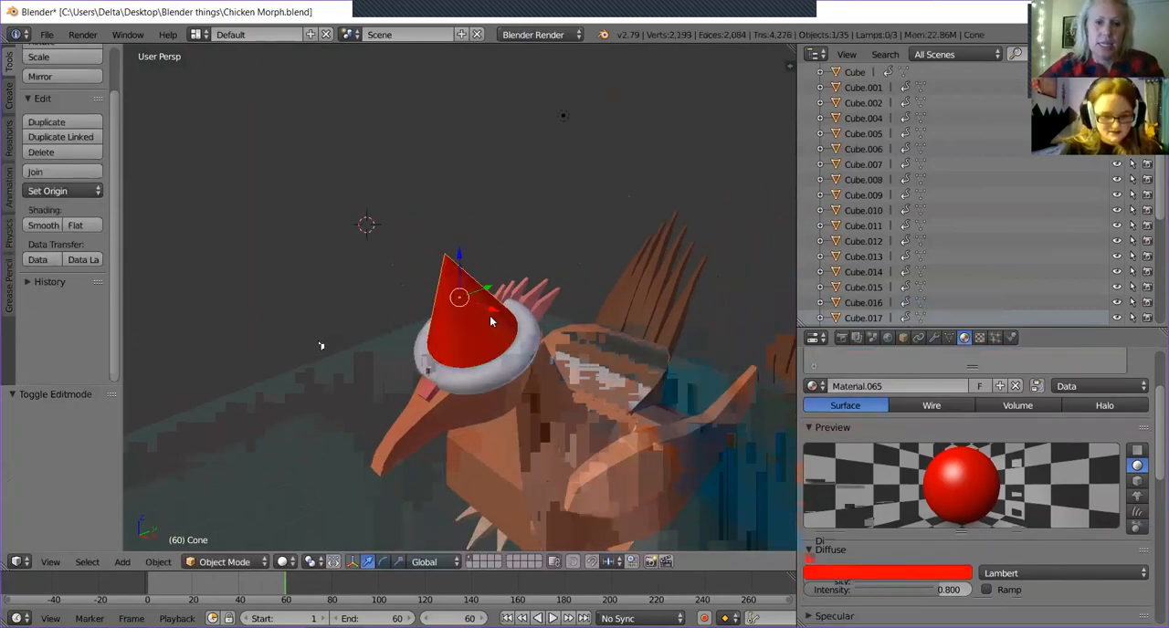
Delete the red cone from the chicken's hat.
key("x")
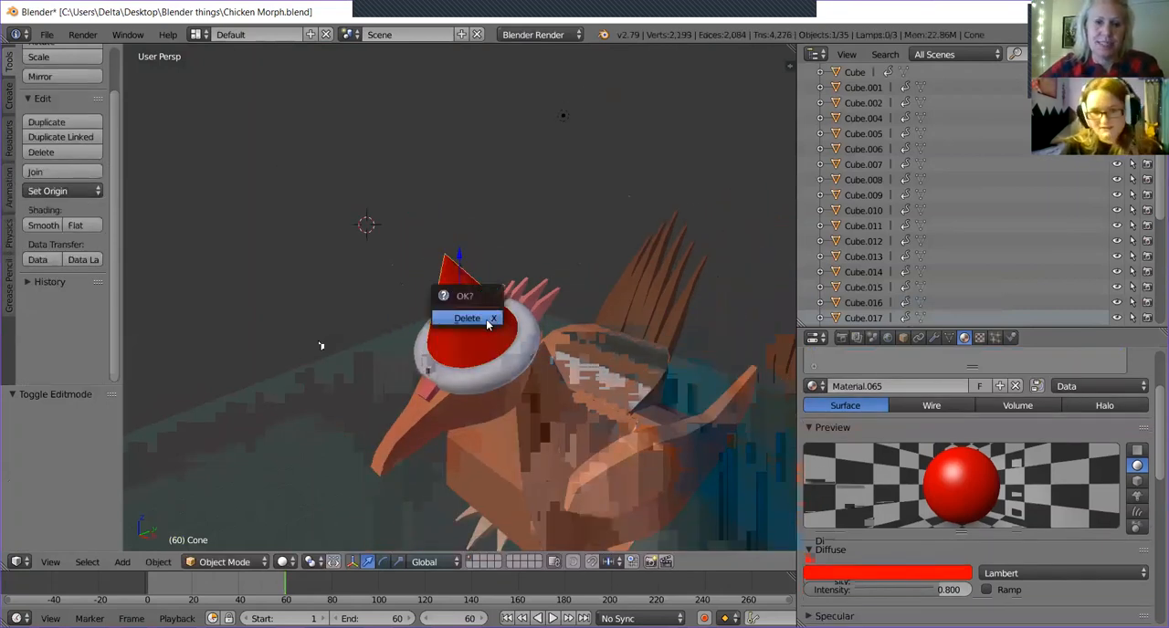
left_click(488, 322)
middle_click_drag(525, 347, 285, 443)
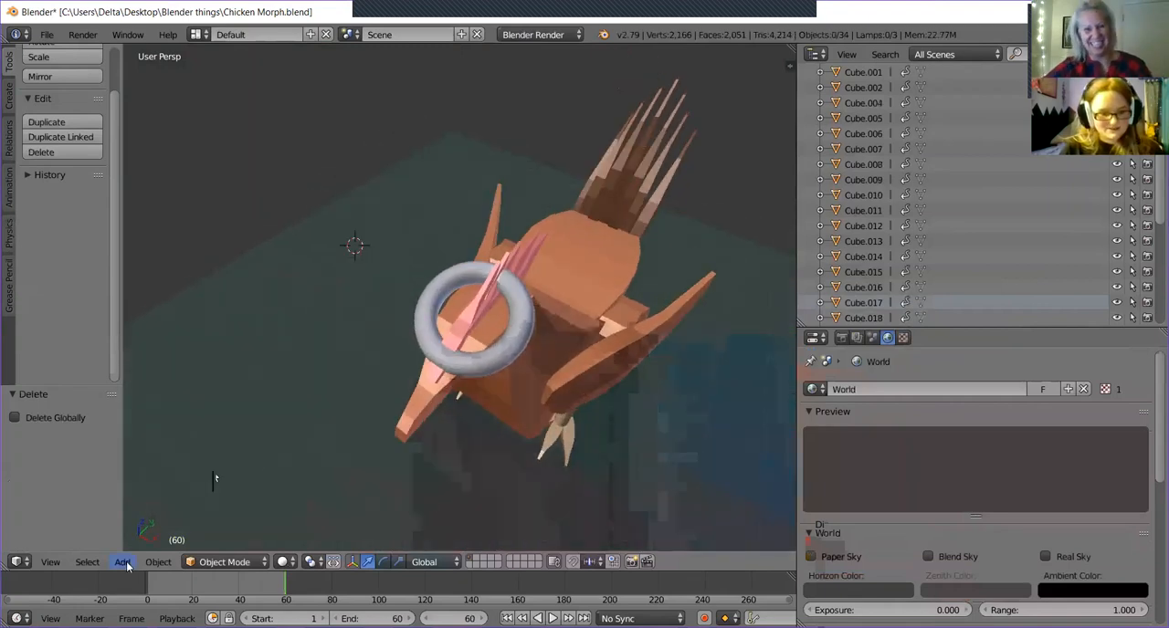
Add a cylinder mesh and scale it down uniformly to 0.634.
left_click(158, 562)
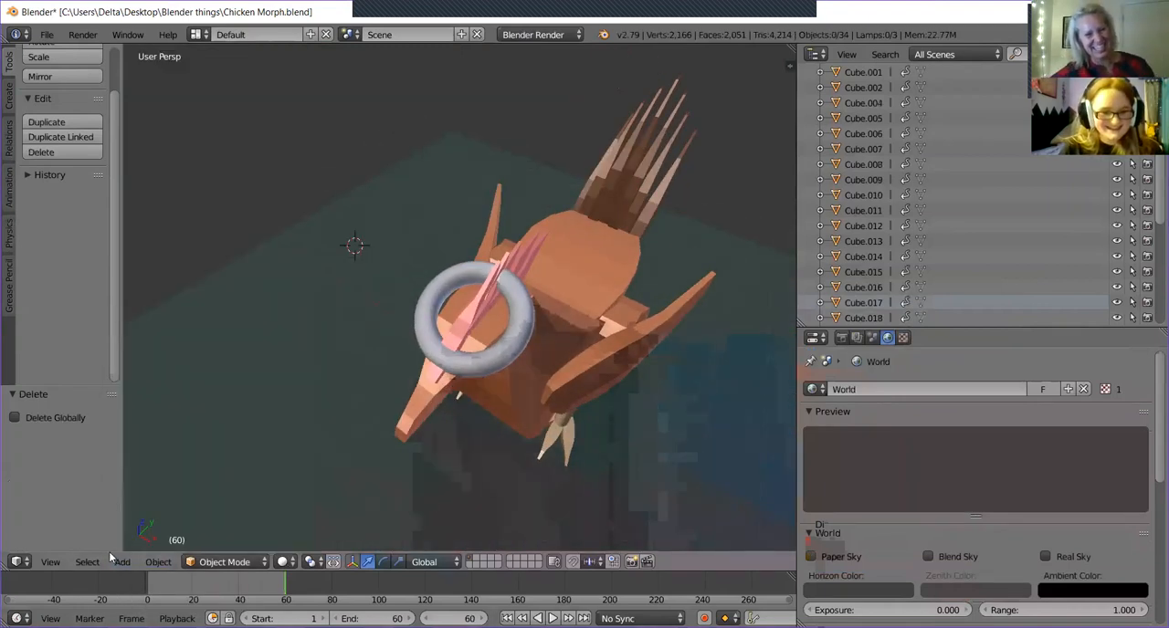
left_click(122, 561)
mouse_move(144, 545)
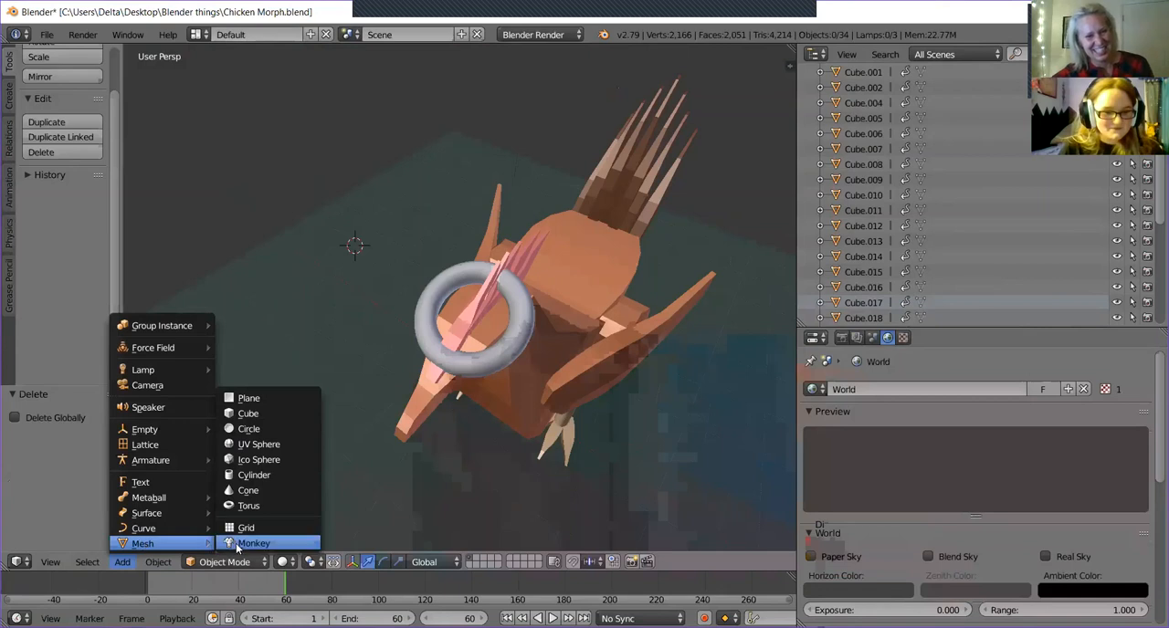
left_click(247, 477)
middle_click_drag(280, 419, 259, 369)
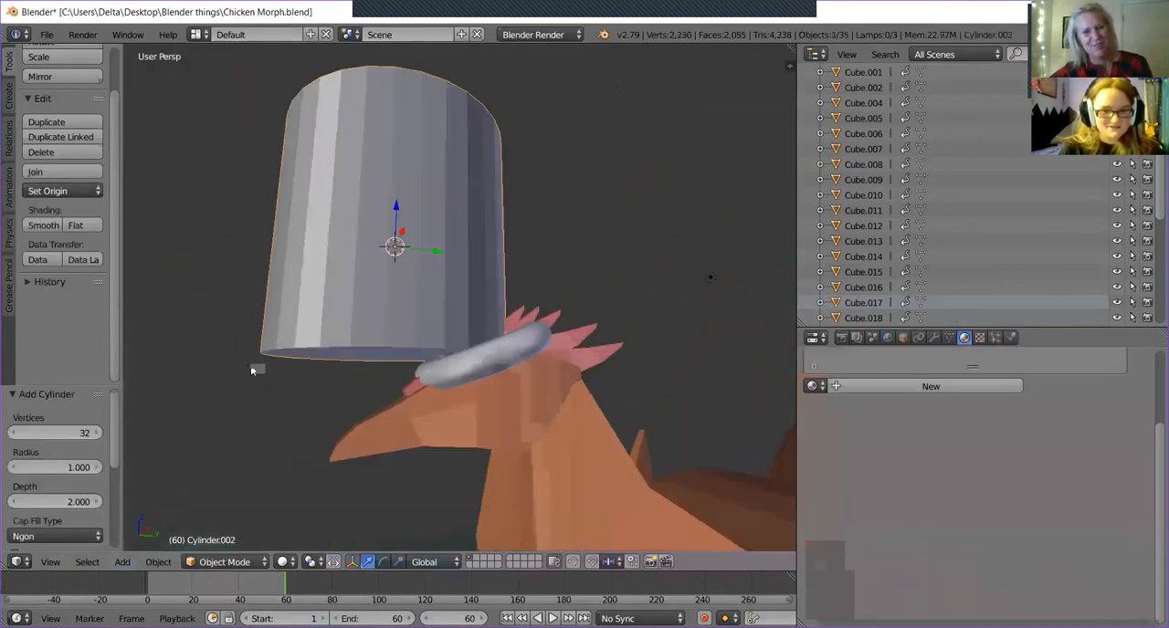
key("s")
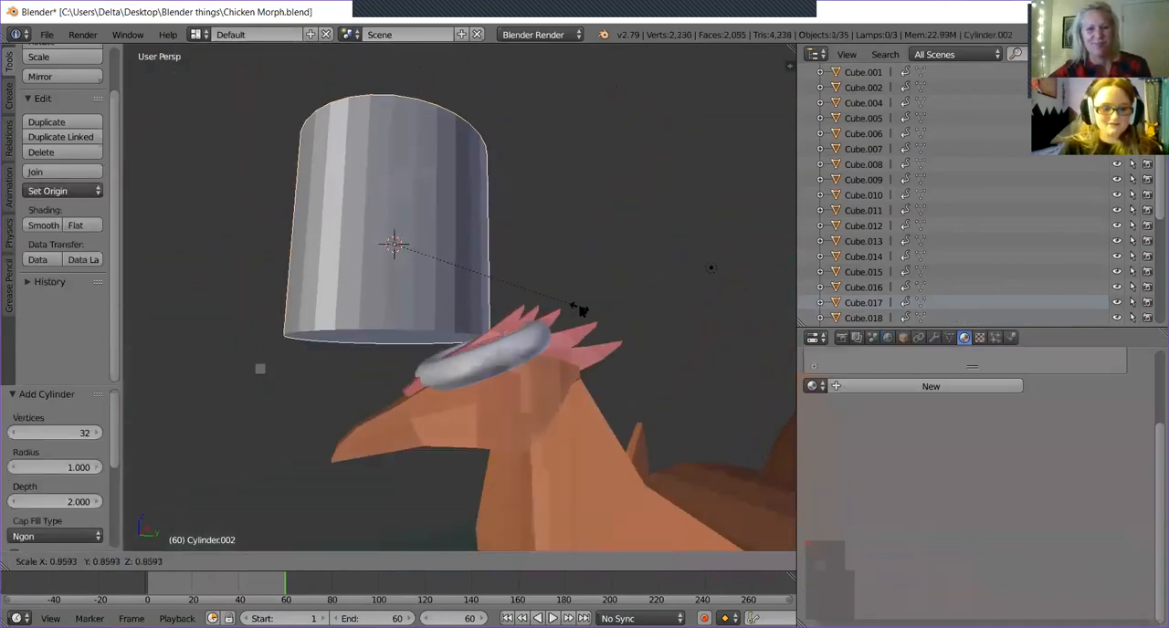
left_click(532, 286)
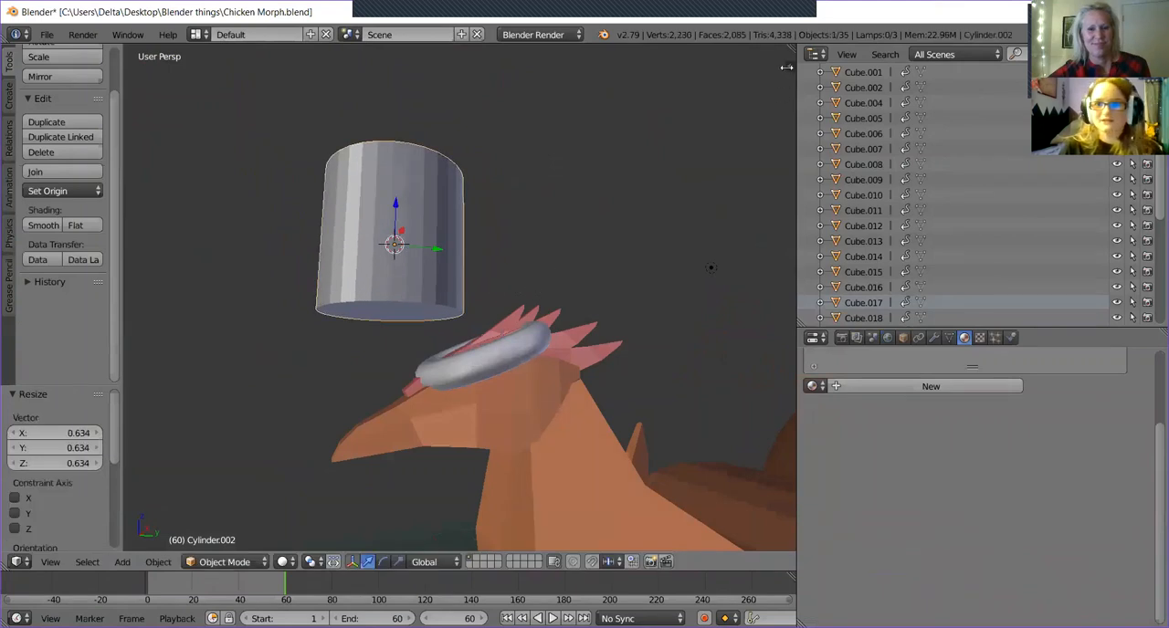
Set the cylinder's X rotation to 21.6° and move it about 0.515 along X to centre it over the head.
key("n")
left_click(691, 153)
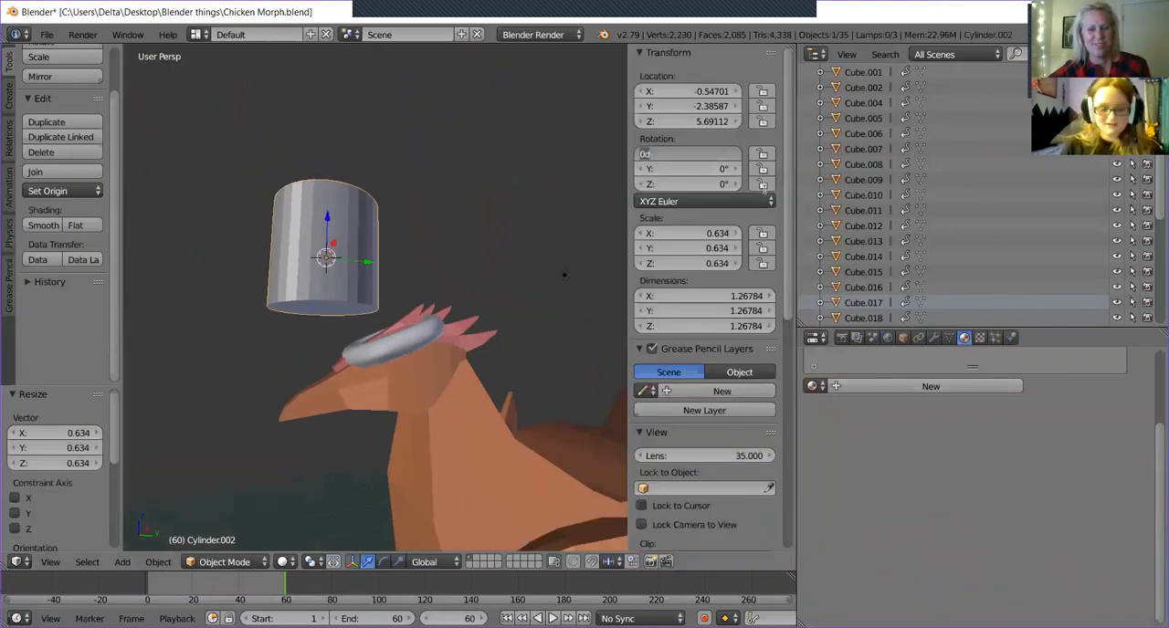
type("21")
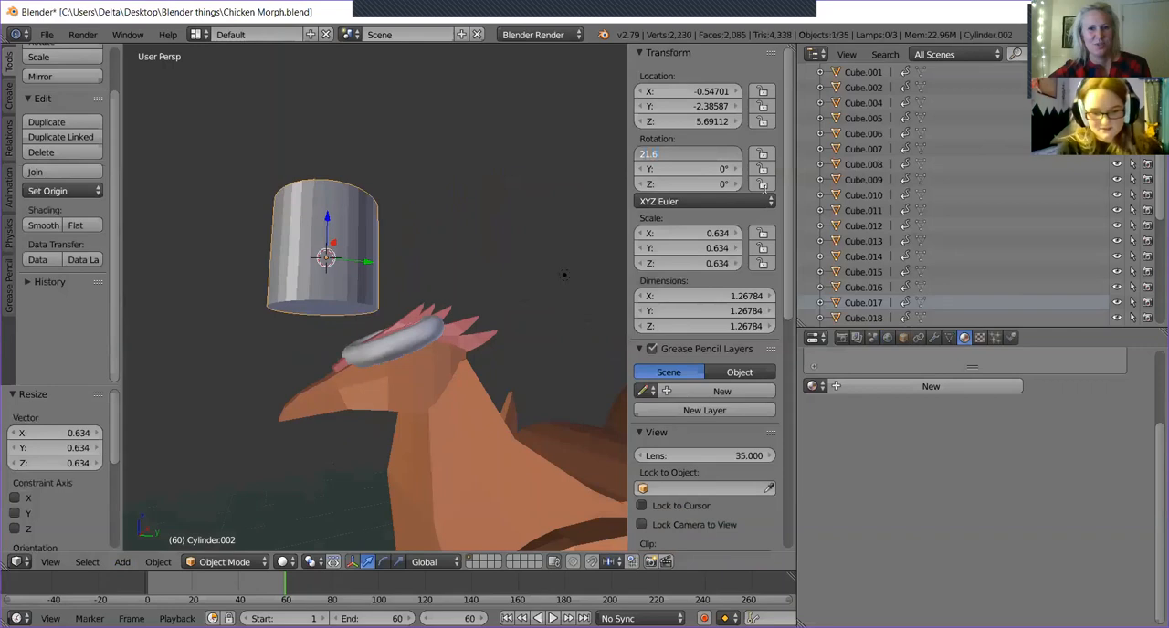
type(".6")
key("Return")
middle_click_drag(373, 270, 335, 272)
left_click_drag(363, 247, 423, 263)
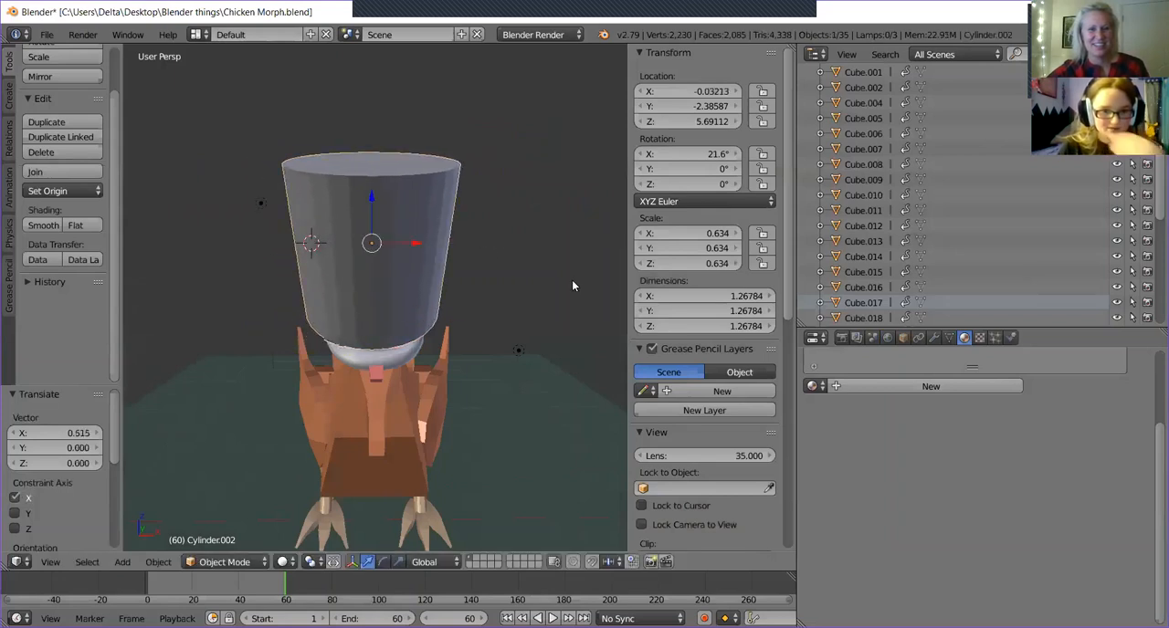
Scale the cylinder to 0.349 and move it down and back onto the torus on the chicken's head.
key("s")
left_click(448, 326)
left_click_drag(371, 203, 372, 238)
middle_click_drag(446, 248, 377, 246)
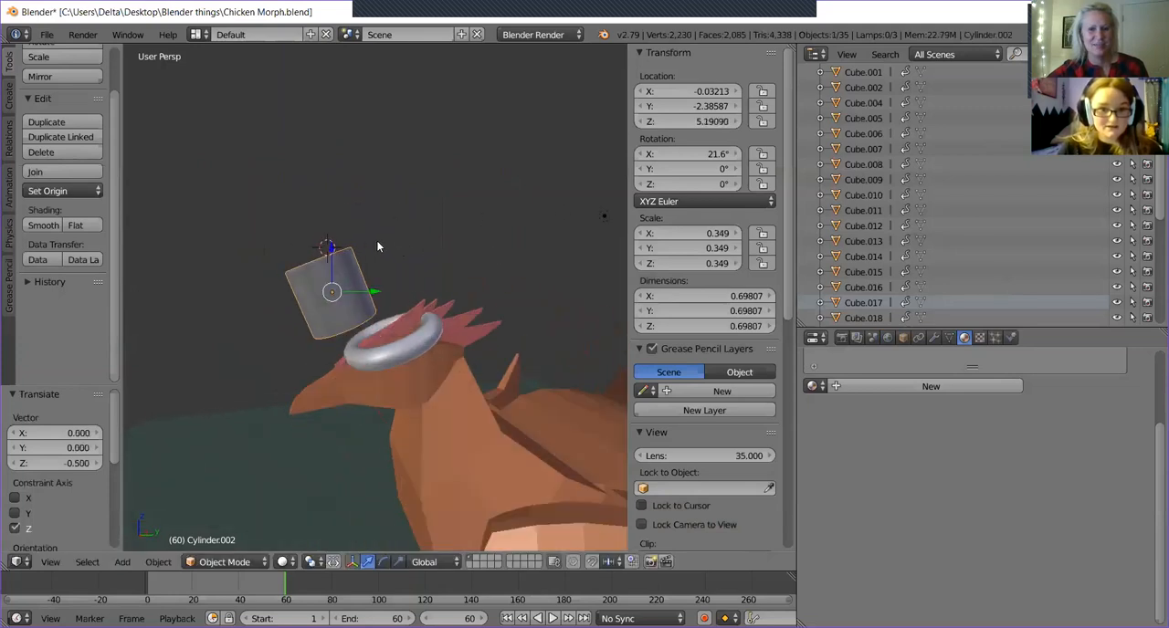
left_click_drag(331, 253, 367, 276)
left_click_drag(363, 331, 421, 324)
Enlarge the cylinder to a scale of 0.417 and seat it in the torus at about Y -1.868, Z 5.027.
key("s")
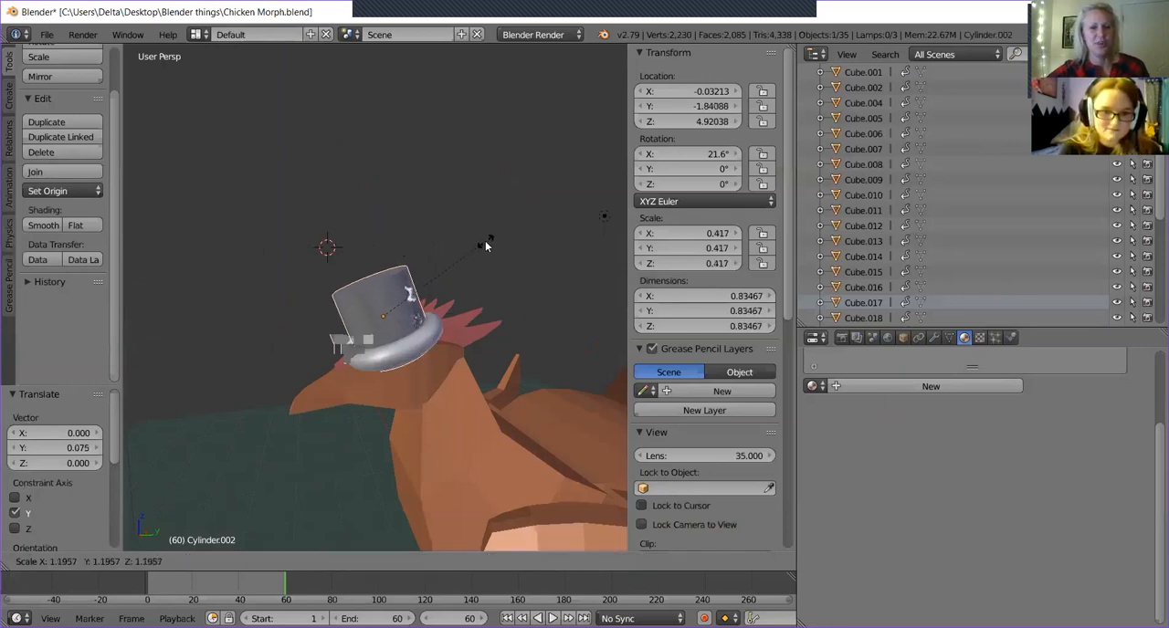
left_click(485, 240)
left_click_drag(384, 272, 420, 306)
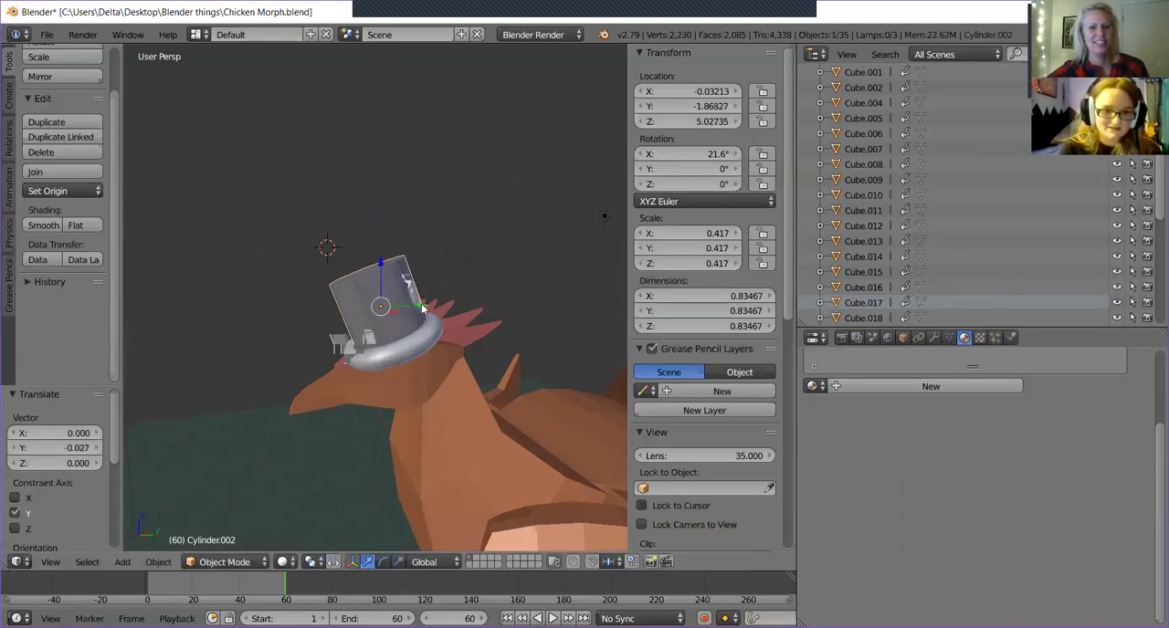
middle_click_drag(222, 306, 301, 334)
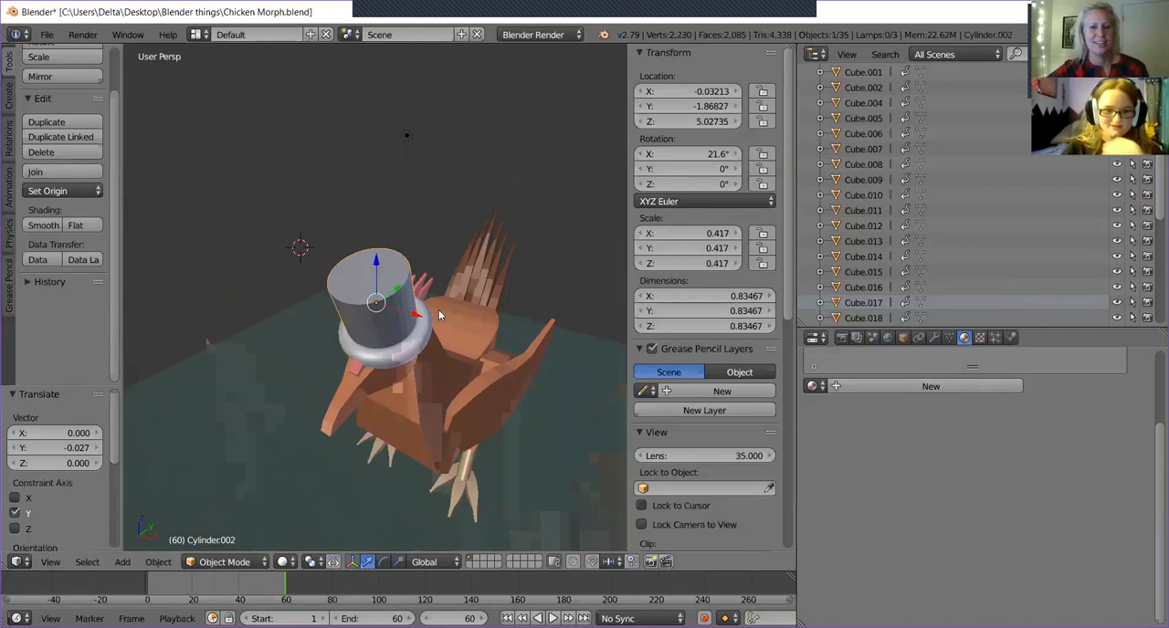
Enter Edit Mode on the cylinder with a close view of its side.
key("Tab")
scroll(438, 315, "up", 3)
middle_click_drag(432, 338, 419, 270)
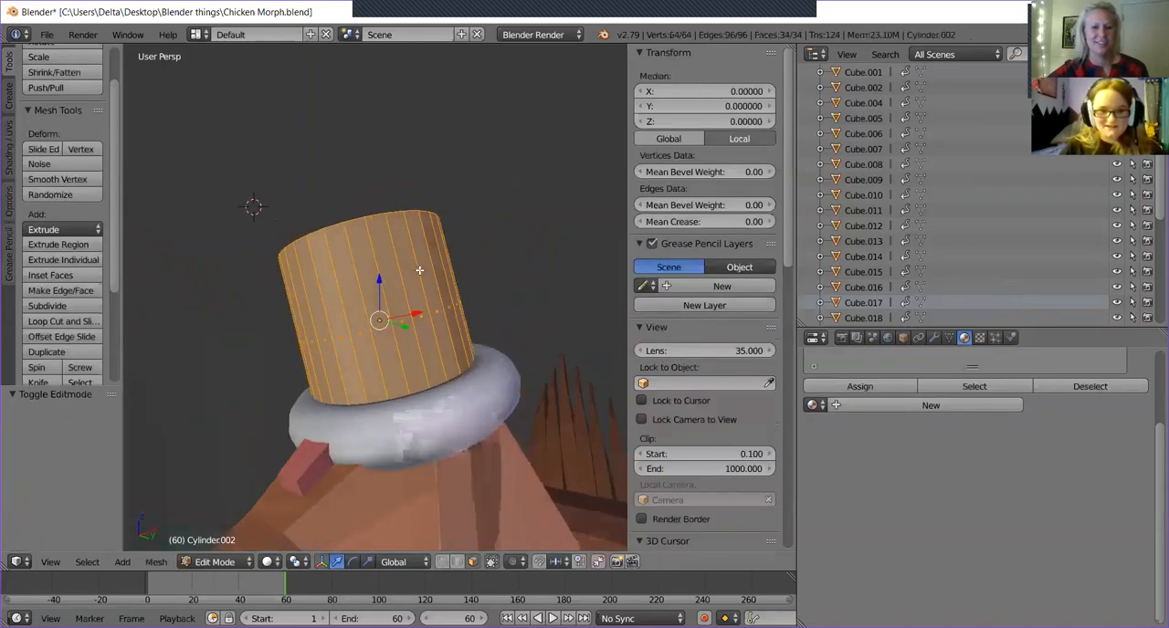
Add one loop cut around the cylinder's middle and a second one around its upper half.
left_click(62, 322)
left_click(378, 367)
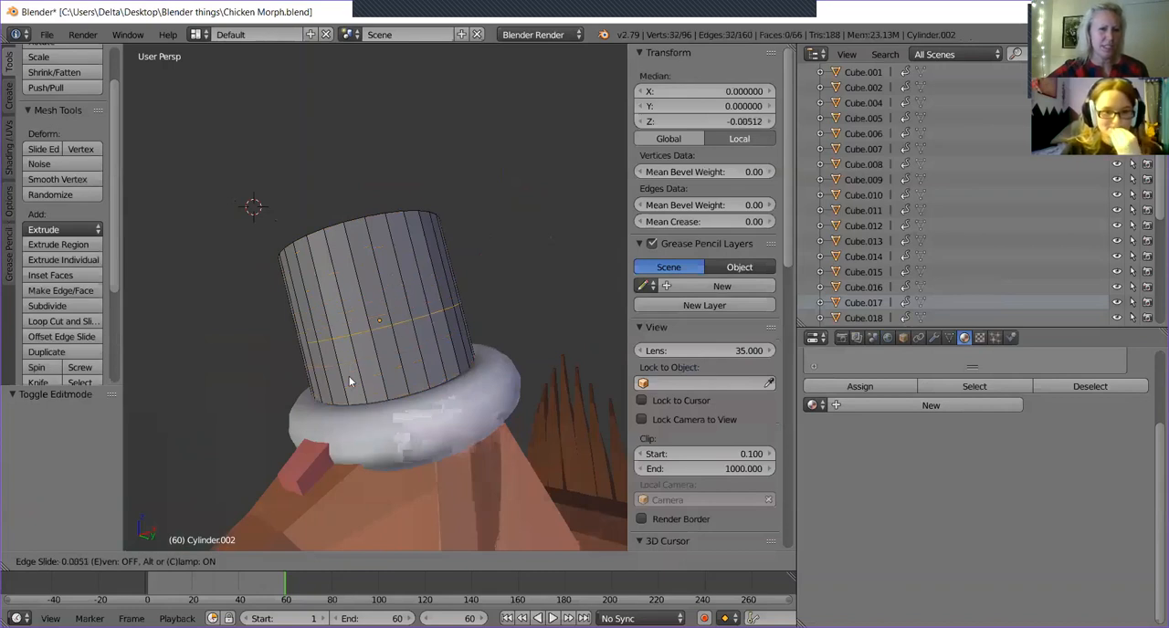
left_click(349, 376)
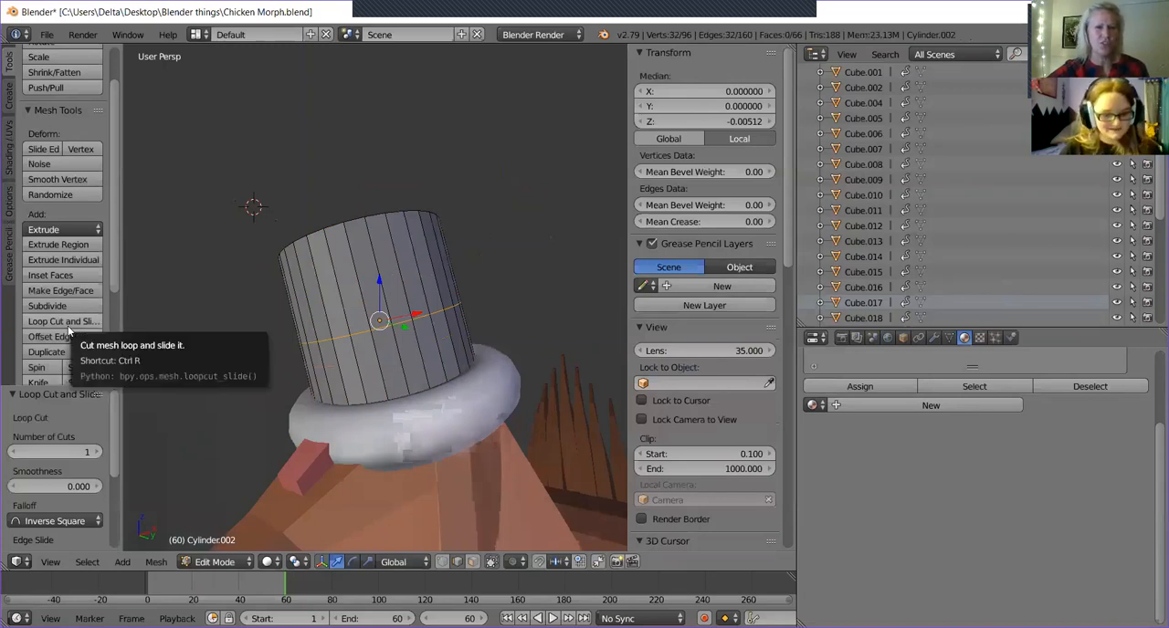
key("ctrl+r")
left_click(381, 266)
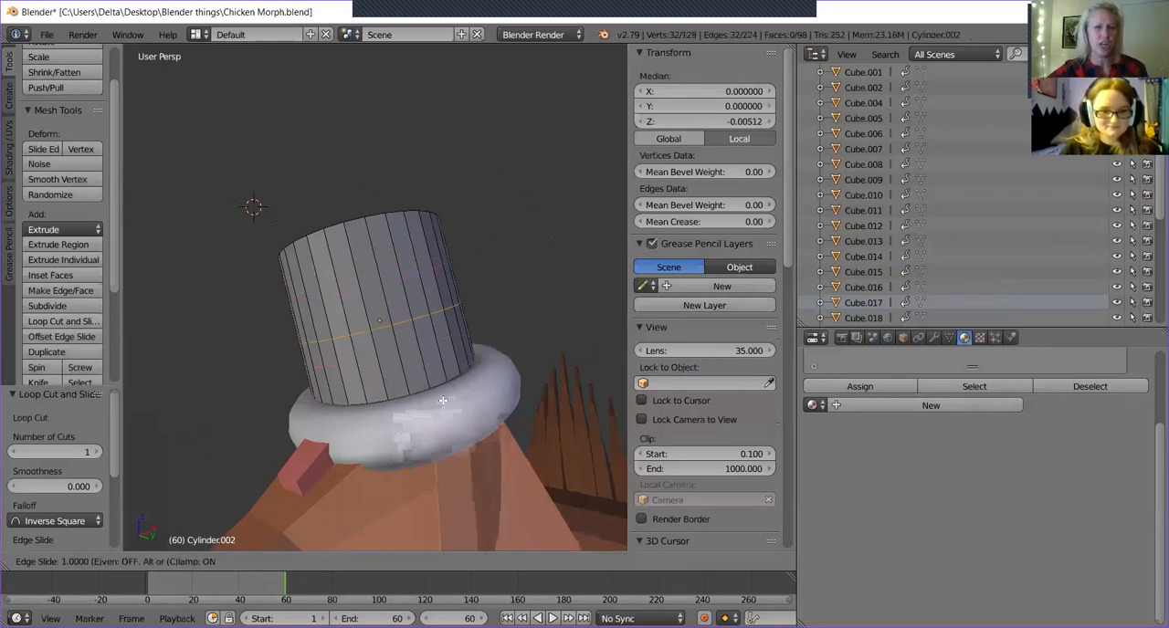
left_click(400, 267)
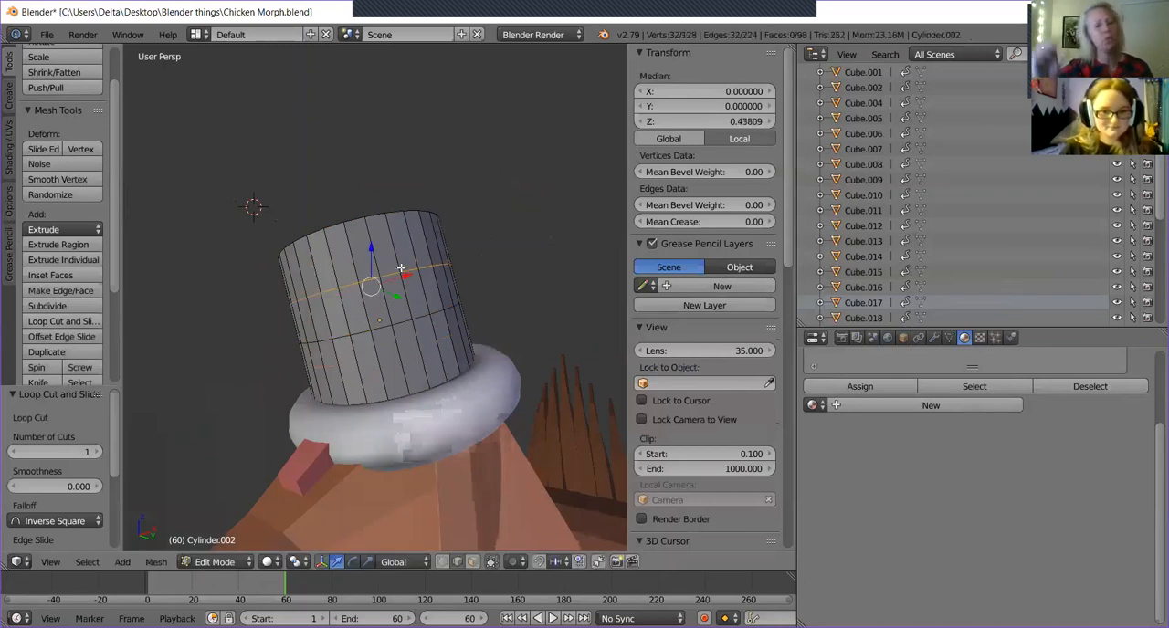
Try a third loop cut near the cylinder's base and undo all the single loop cuts.
key("ctrl+r")
left_click(411, 362)
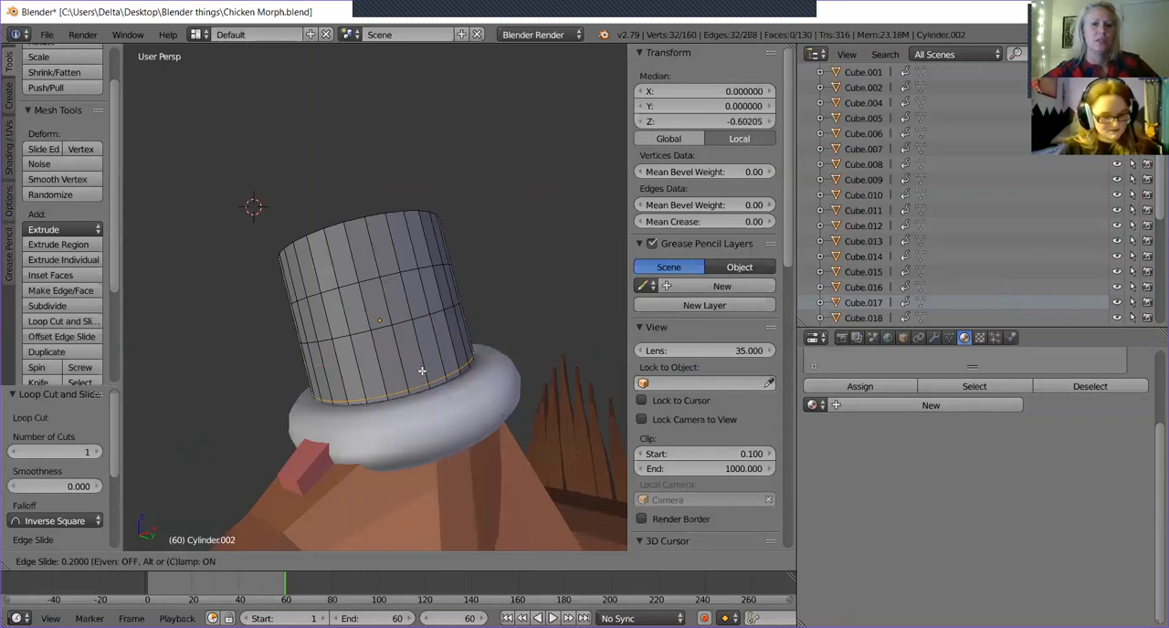
left_click(468, 343)
key("a")
key("a")
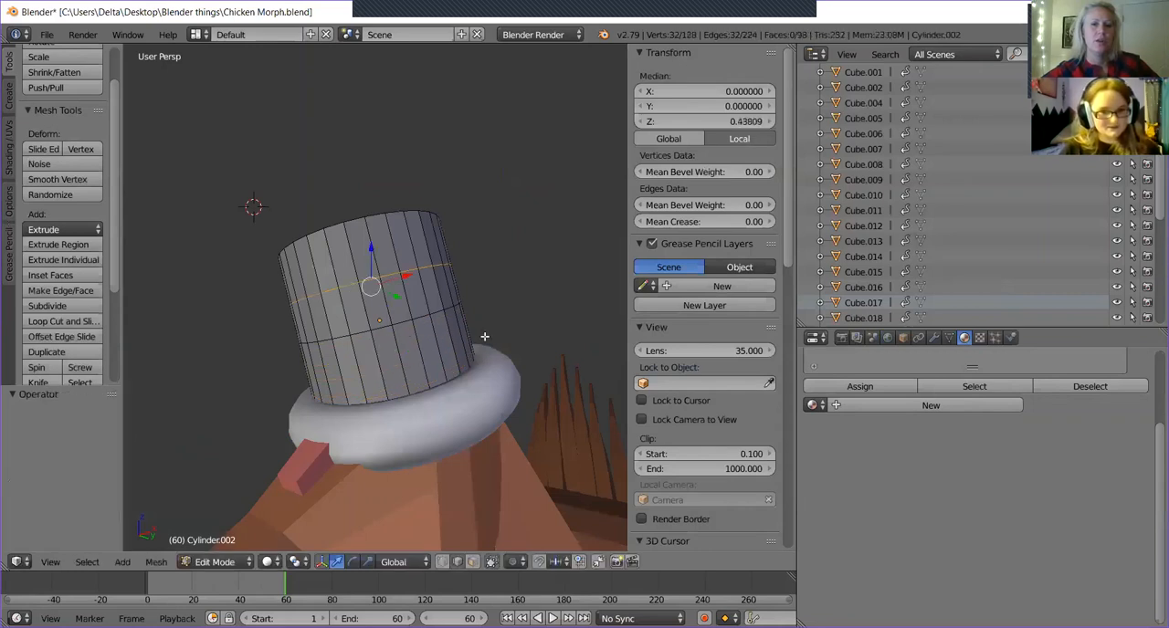
Try a loop cut with 3 evenly spaced cuts around the cylinder's side, inspect it and undo it.
left_click(41, 319)
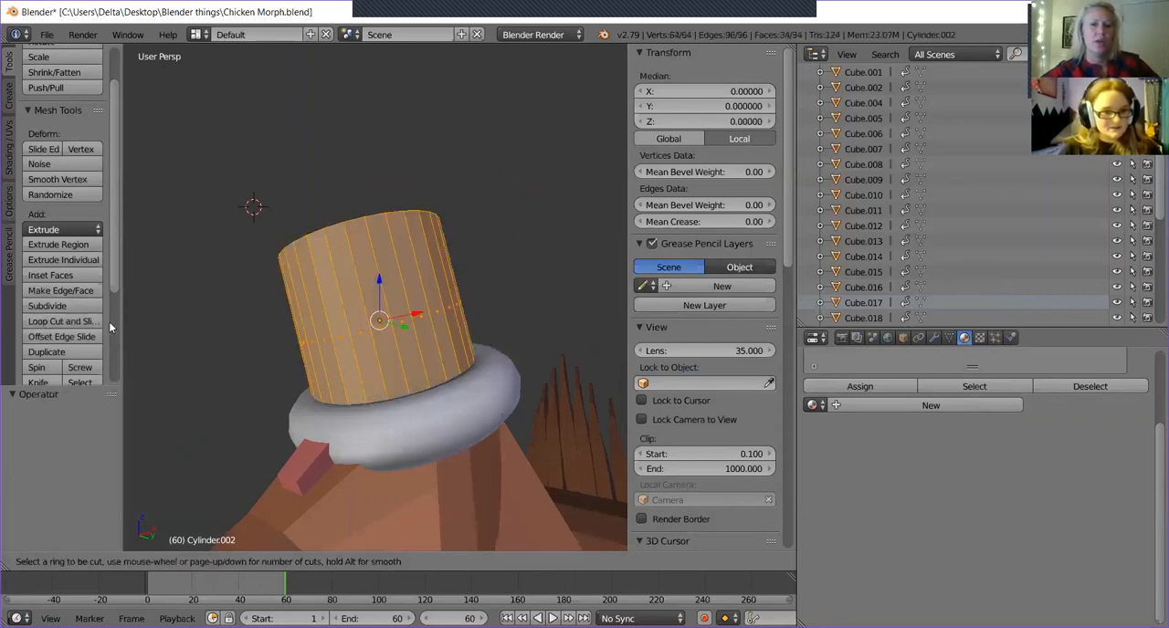
scroll(454, 291, "up", 1)
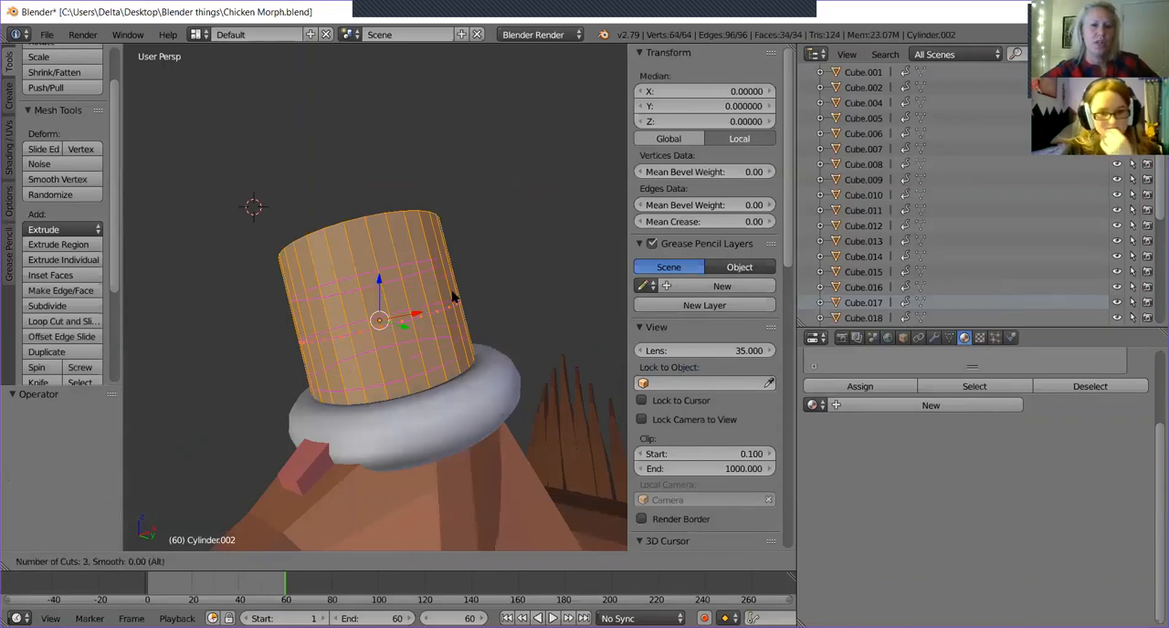
scroll(452, 296, "up", 8)
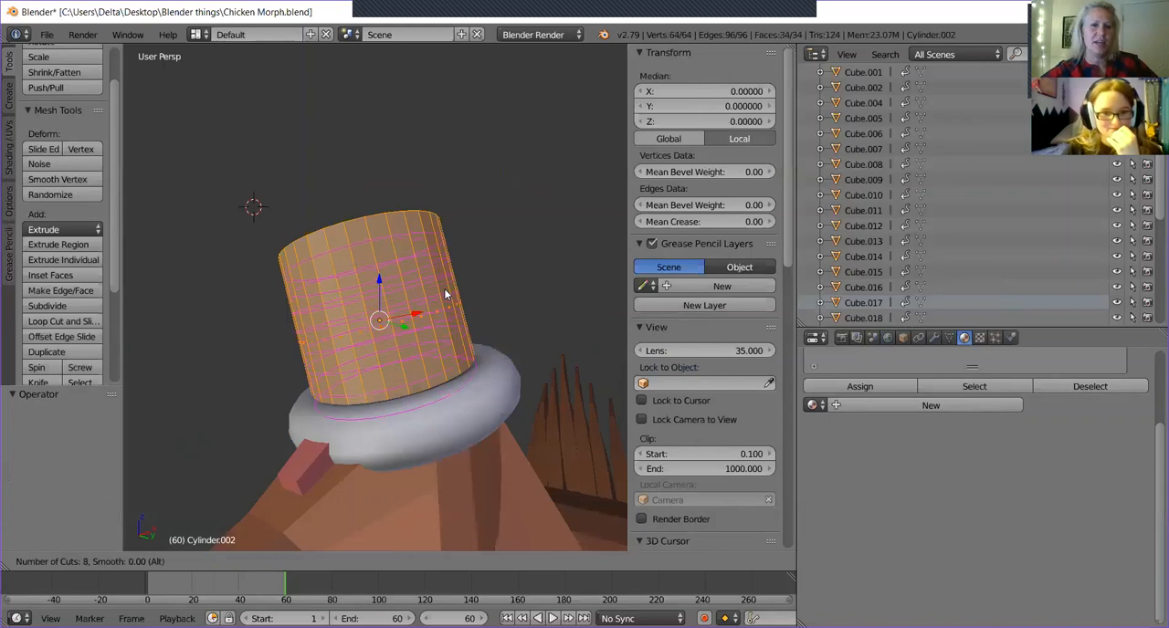
scroll(446, 294, "down", 11)
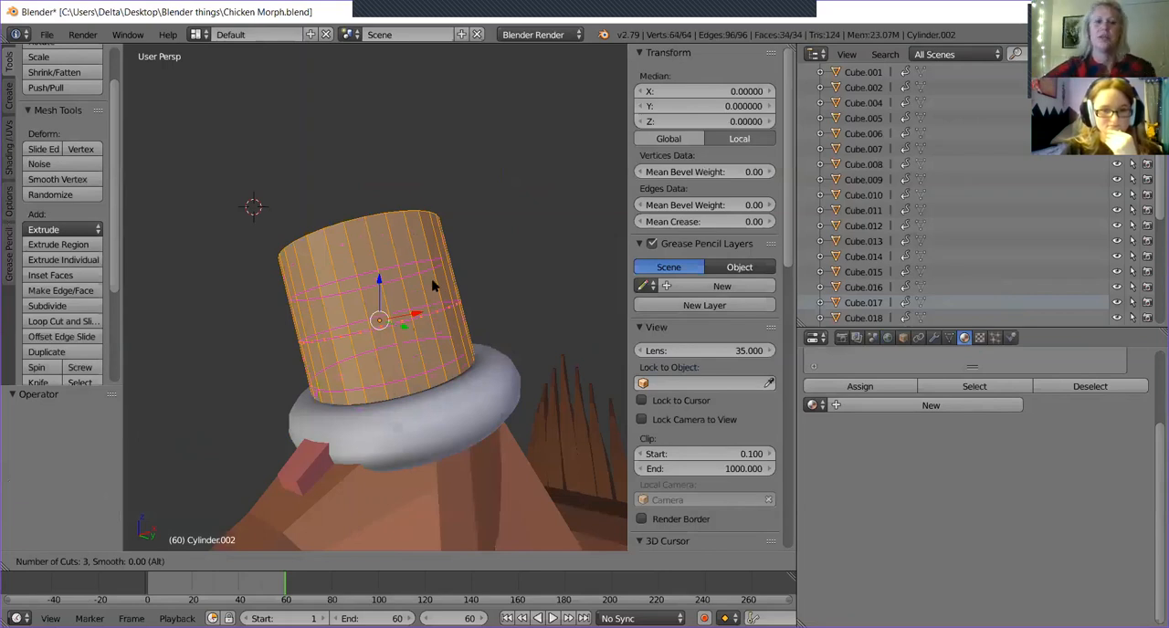
left_click(435, 282)
left_click(436, 283)
middle_click_drag(468, 297, 491, 341)
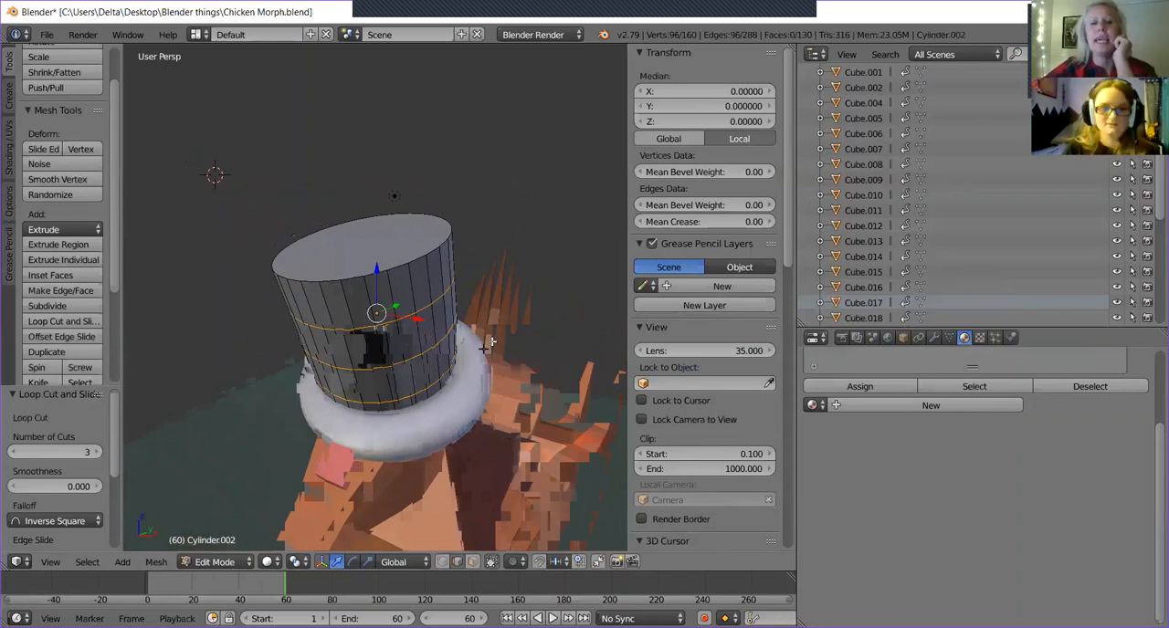
middle_click_drag(491, 341, 400, 308)
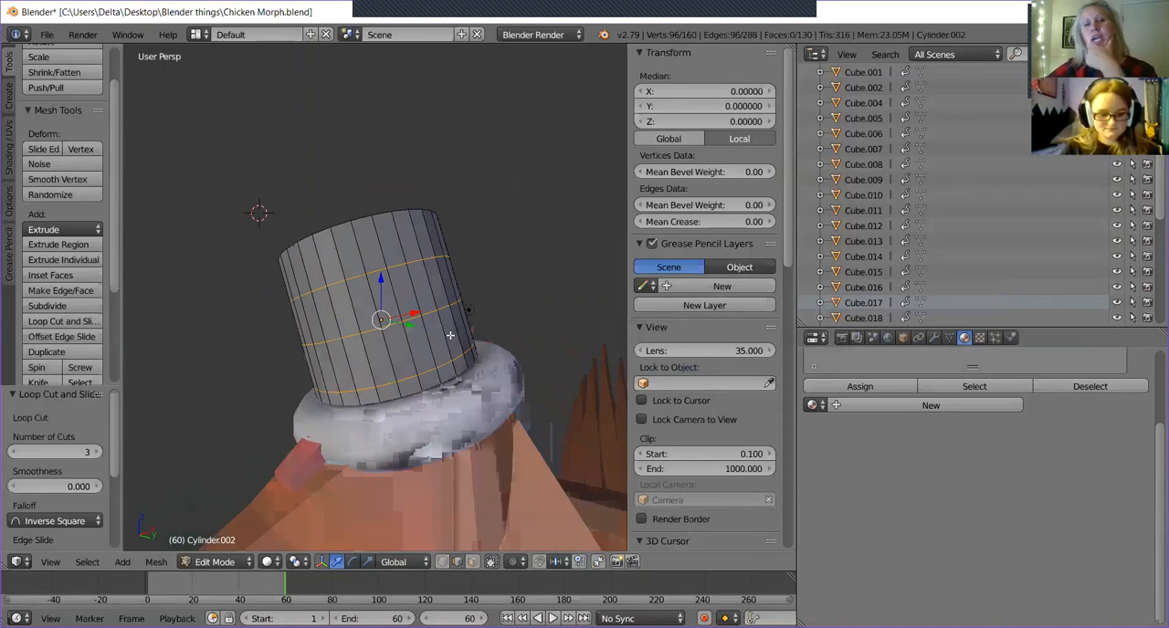
middle_click_drag(450, 335, 482, 351)
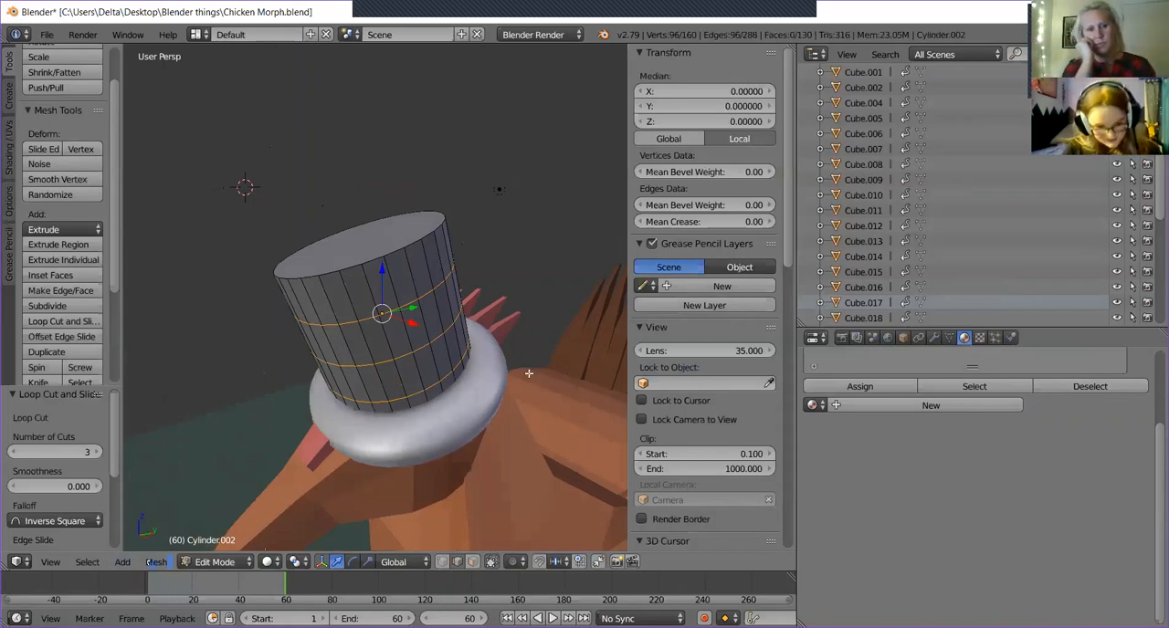
key("ctrl+z")
Select the cylinder's top face and scale it to 0 so the cylinder tapers to a point.
middle_click_drag(454, 373, 492, 373)
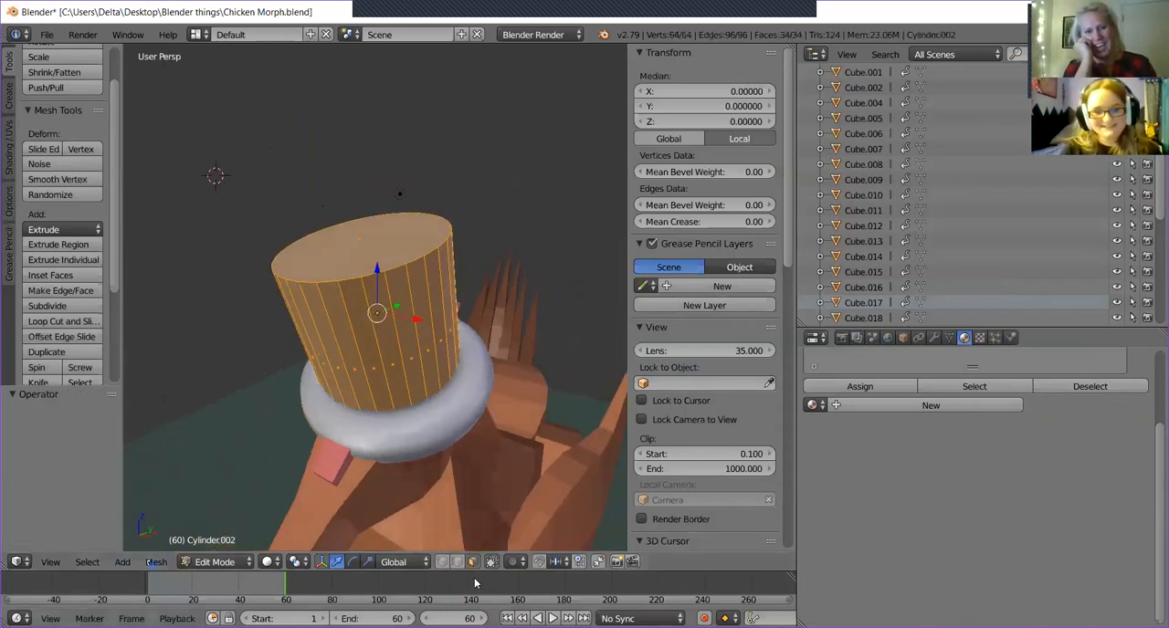
right_click(379, 255)
middle_click_drag(475, 165, 527, 204)
middle_click_drag(488, 283, 498, 311)
key("s")
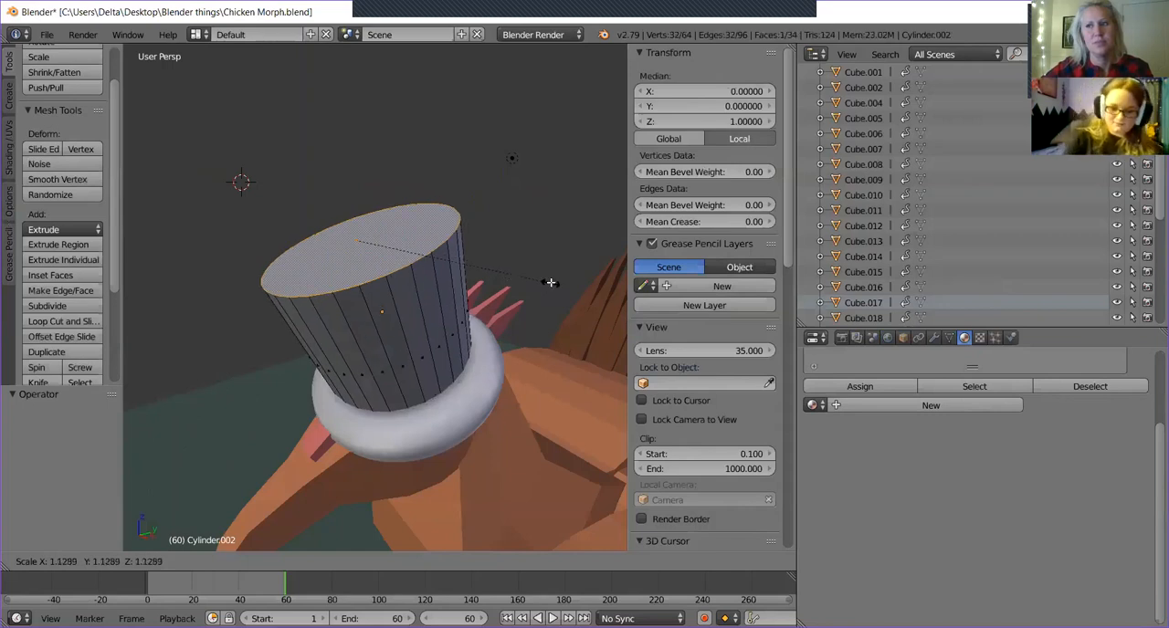
key("0")
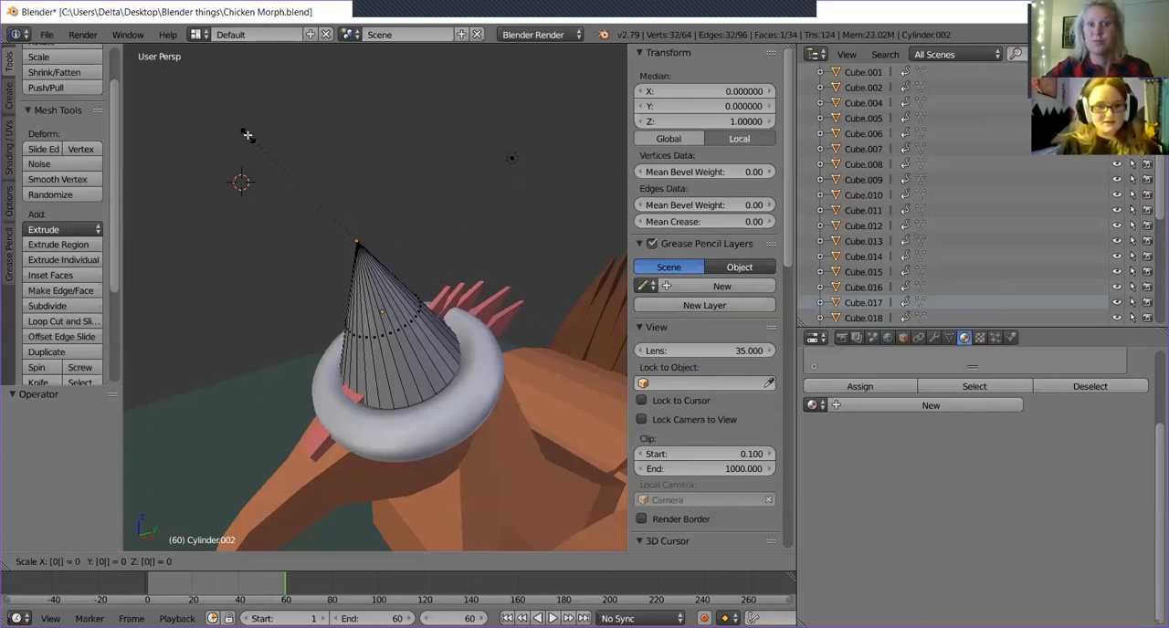
key("4")
key("4")
key("5")
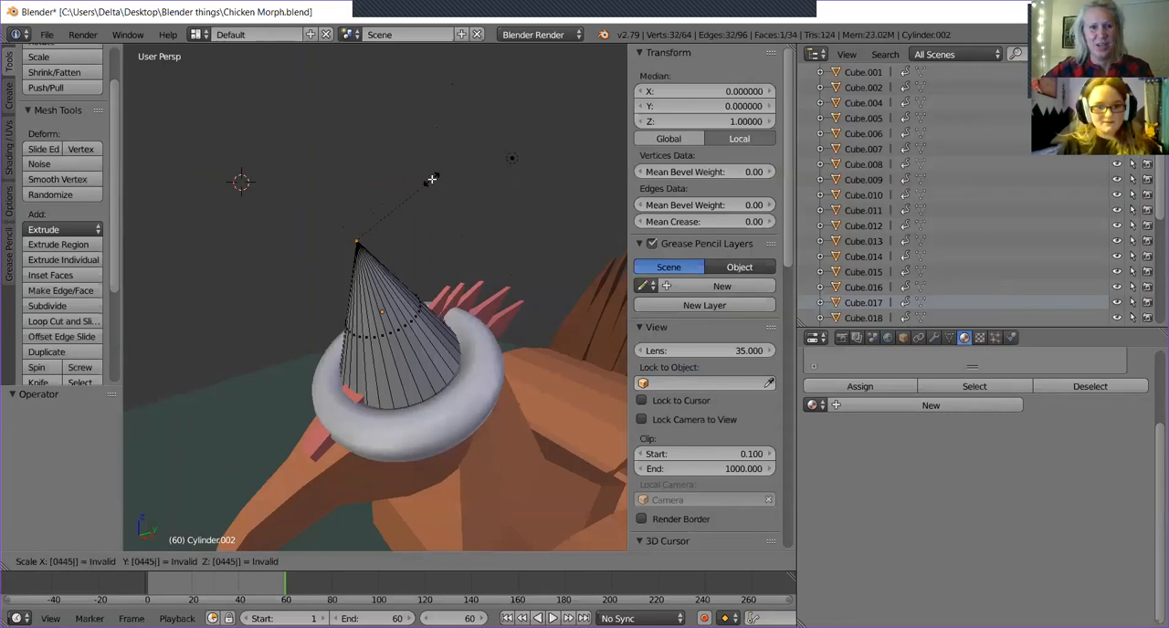
key("0")
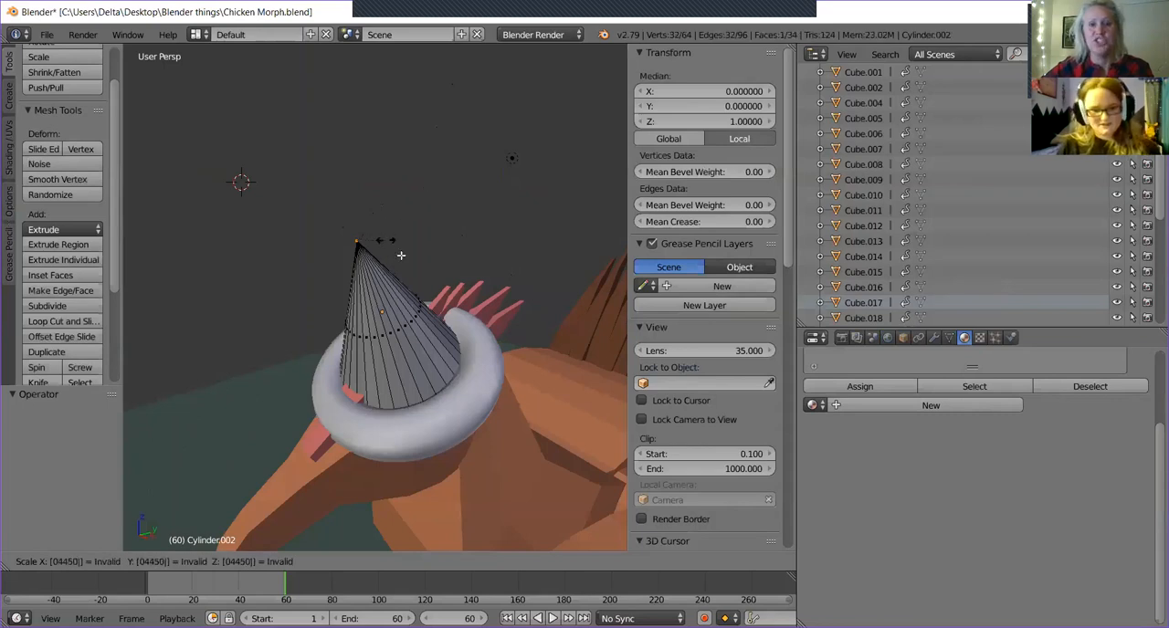
left_click(485, 237)
middle_click_drag(364, 365, 428, 377)
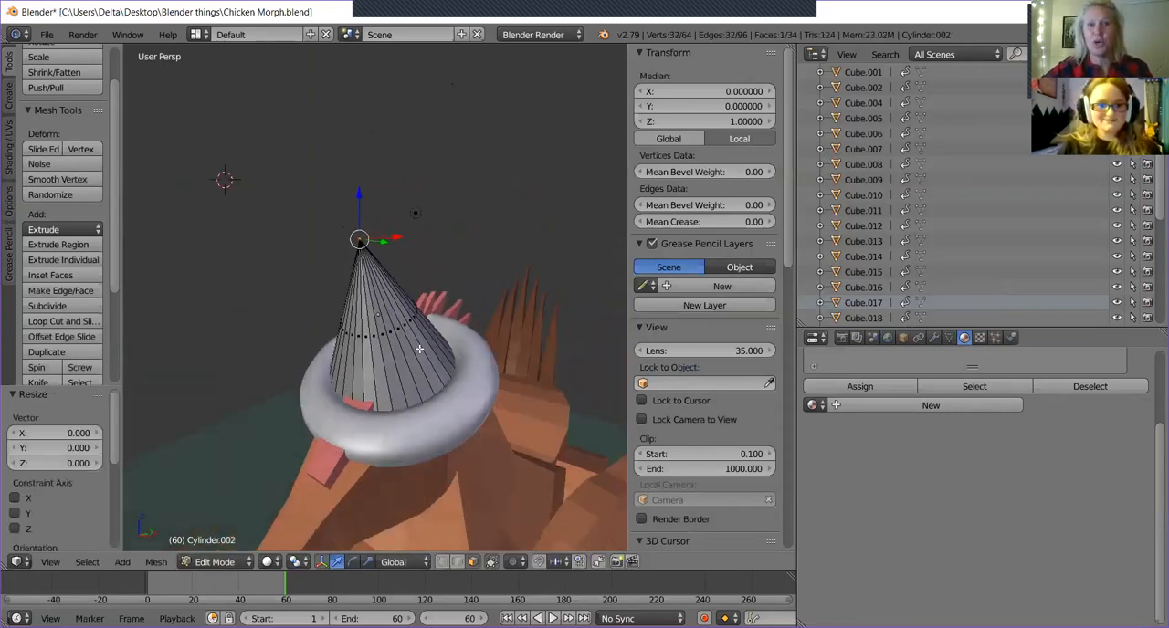
scroll(419, 348, "up", 5)
scroll(425, 274, "down", 3)
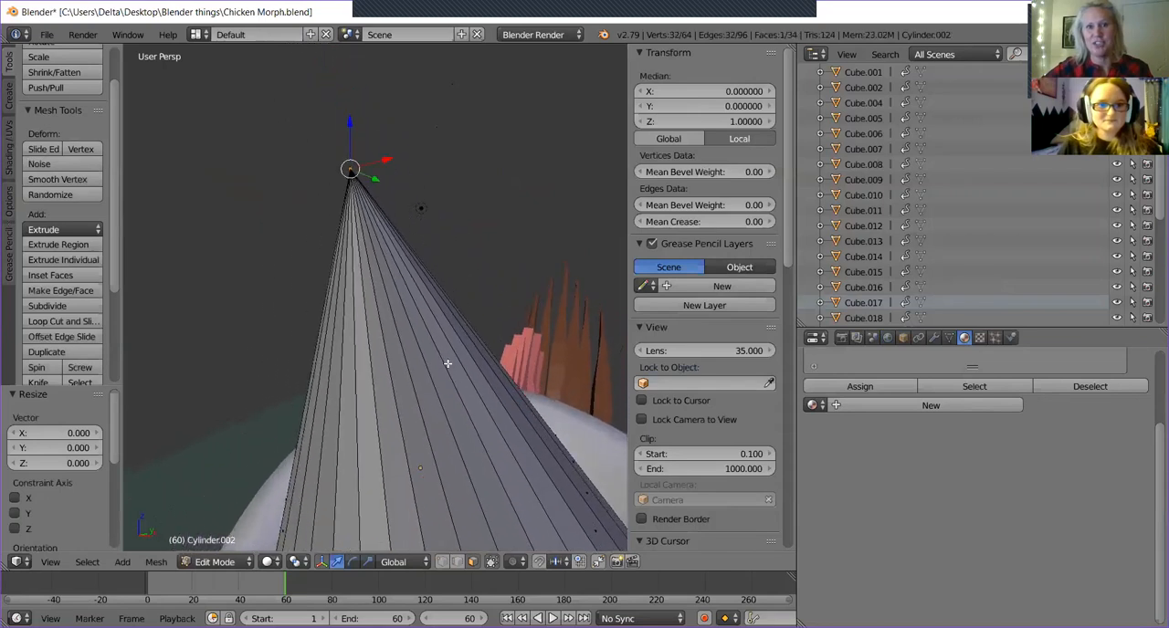
scroll(409, 248, "up", 3)
scroll(409, 248, "down", 4)
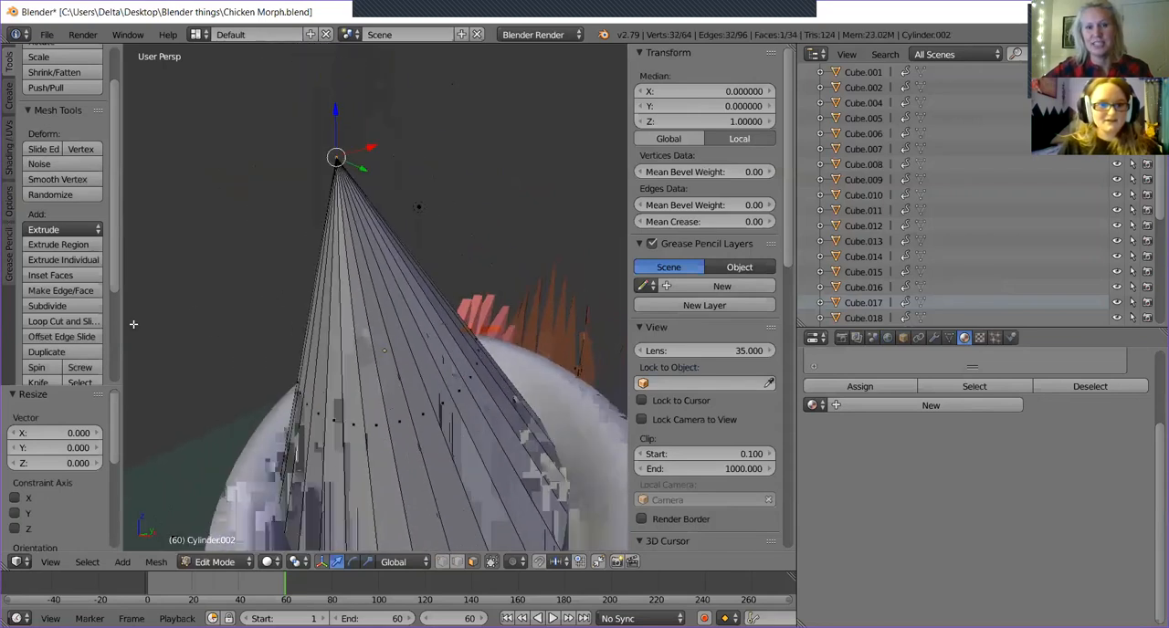
left_click(53, 321)
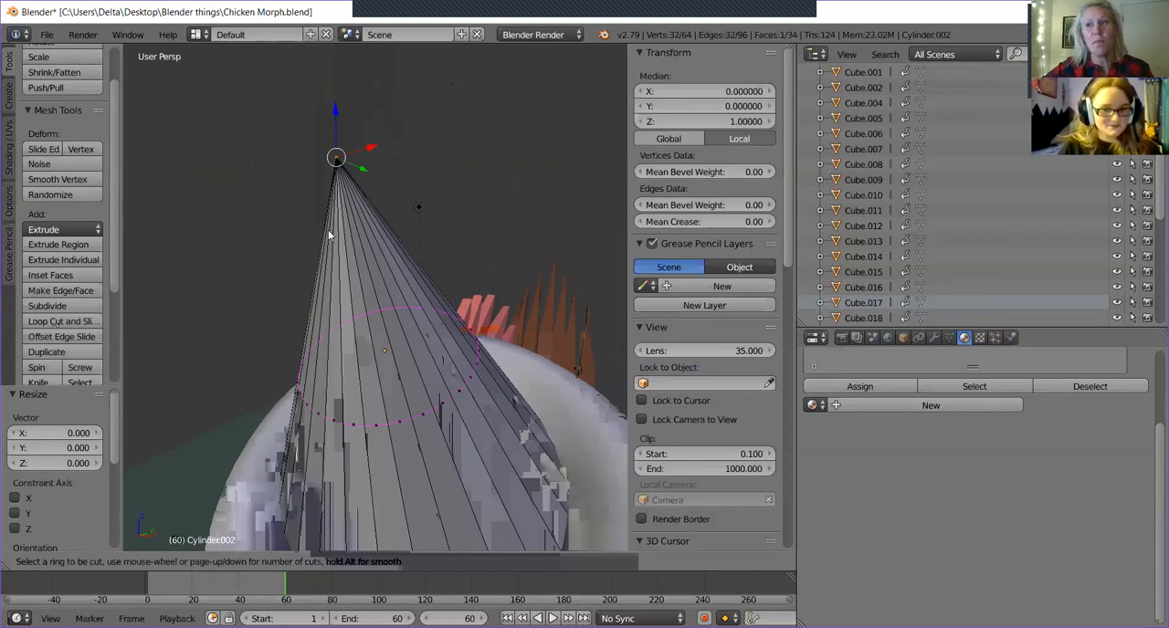
scroll(434, 398, "up", 2)
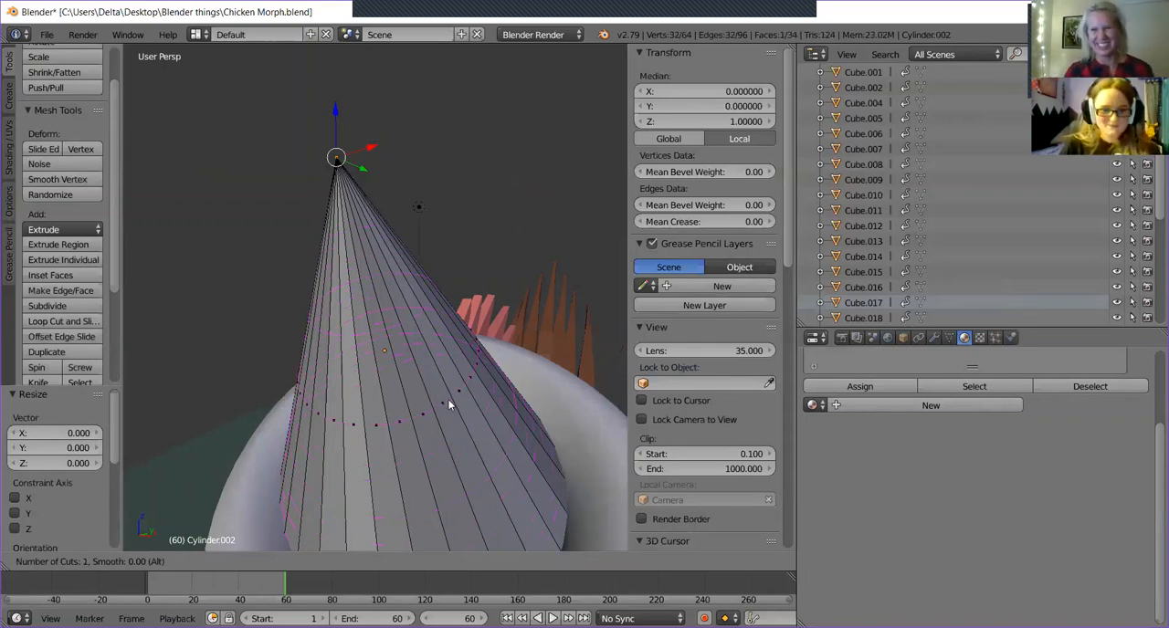
key("Escape")
Leave mesh editing and enlarge the whole cone uniformly to a scale of about 0.498 so it fills the hat's brim ring.
middle_click_drag(465, 397, 435, 348)
scroll(435, 348, "down", 3)
scroll(438, 364, "down", 3)
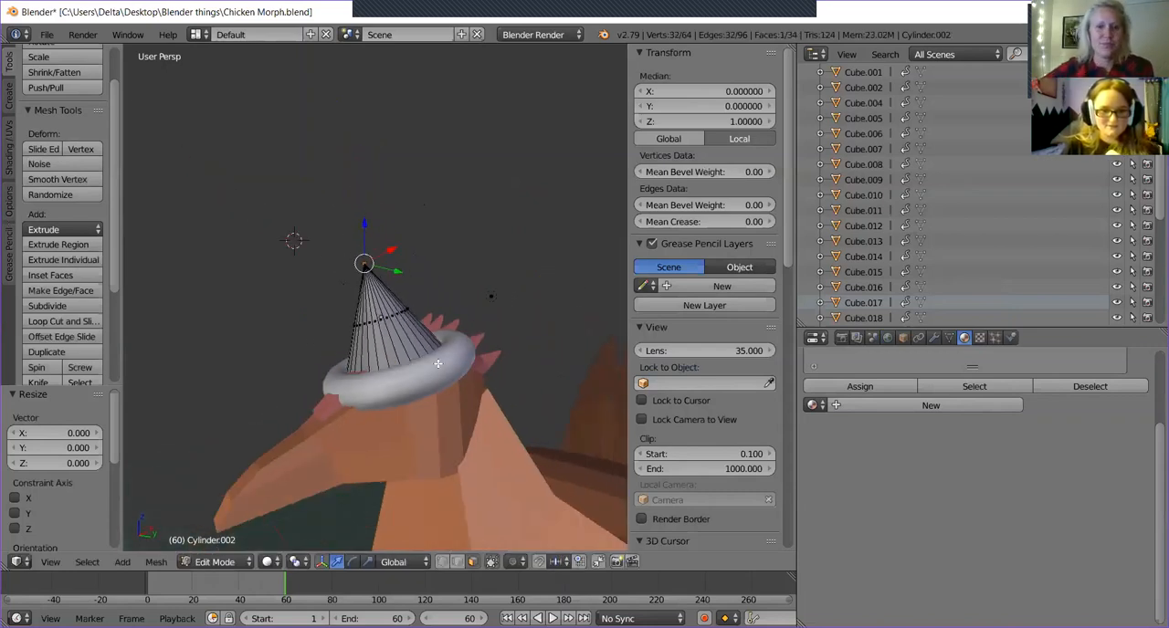
middle_click_drag(315, 508, 355, 475)
key("Tab")
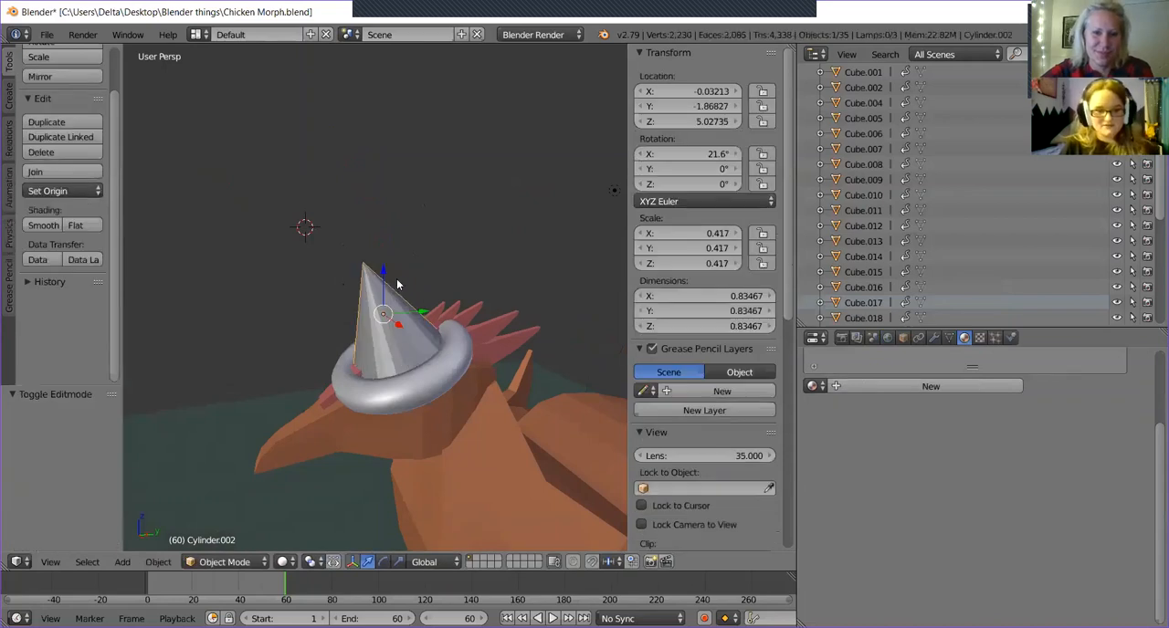
key("s")
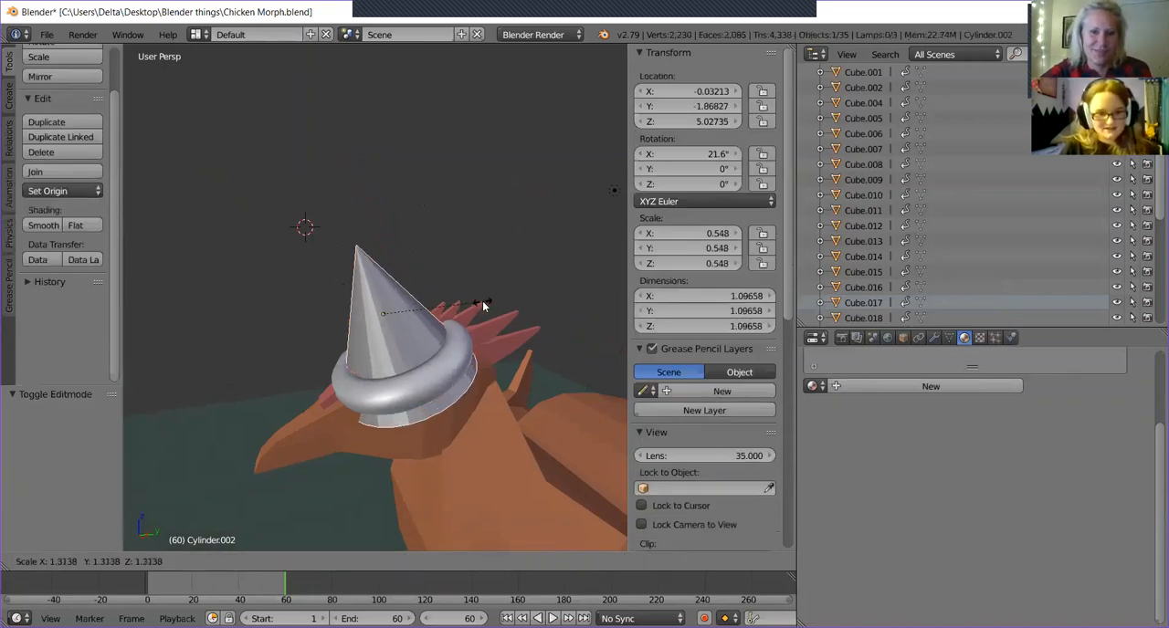
left_click(463, 309)
Centre the cone in the brim ring, raising it to Z about 5.112 and shifting it about -0.024 along Y and 0.042 along X.
left_click_drag(386, 267, 383, 256)
left_click_drag(423, 304, 418, 307)
middle_click_drag(418, 307, 516, 273)
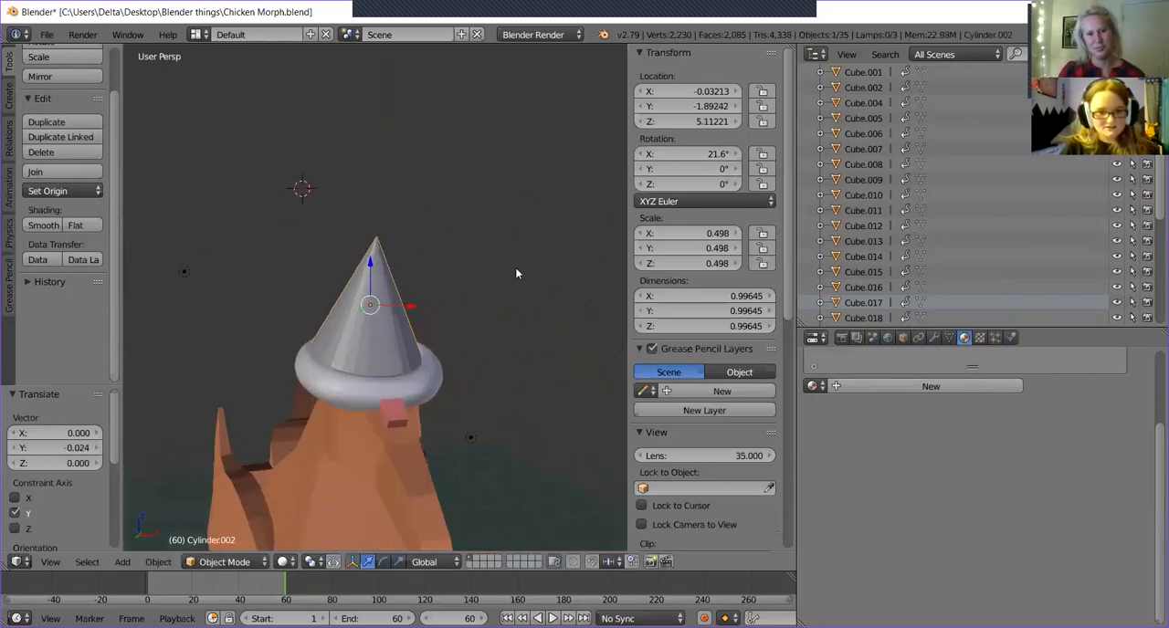
middle_click_drag(477, 412, 422, 313)
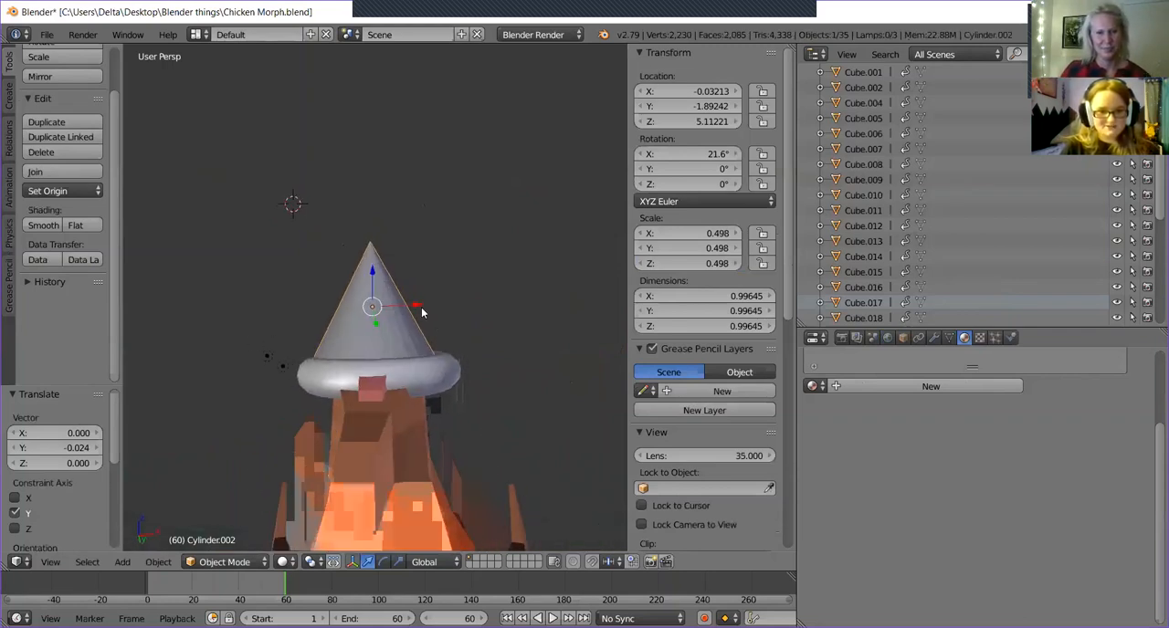
left_click_drag(418, 309, 424, 321)
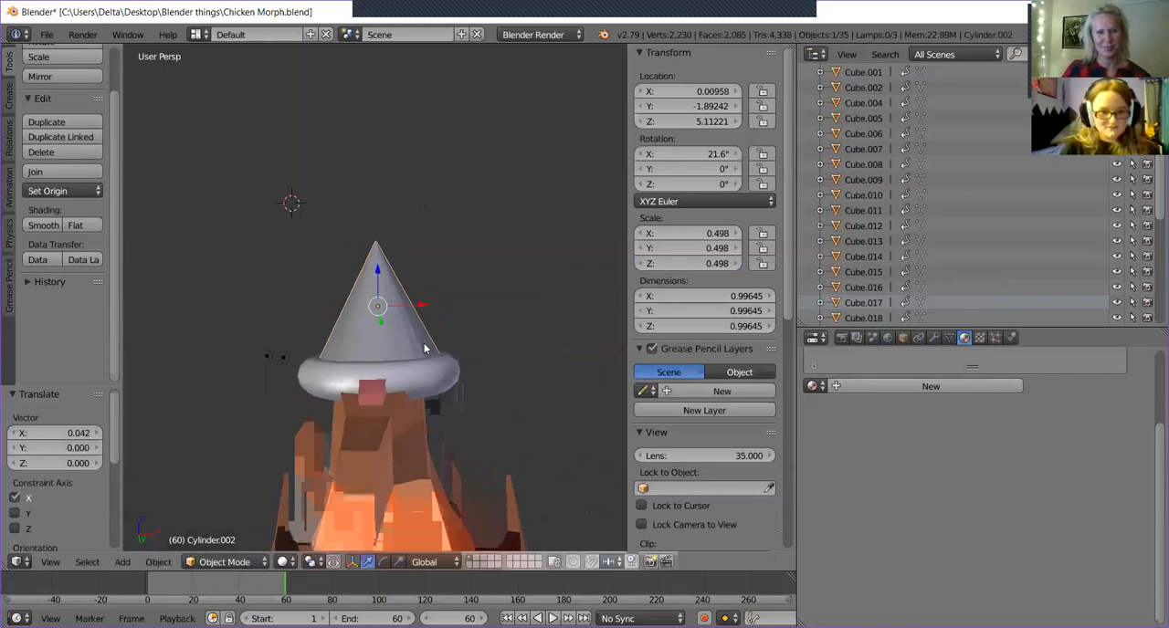
Reopen the cone's mesh for editing, add a single loop cut around its side and slide it down toward the base.
key("Tab")
scroll(462, 284, "up", 5)
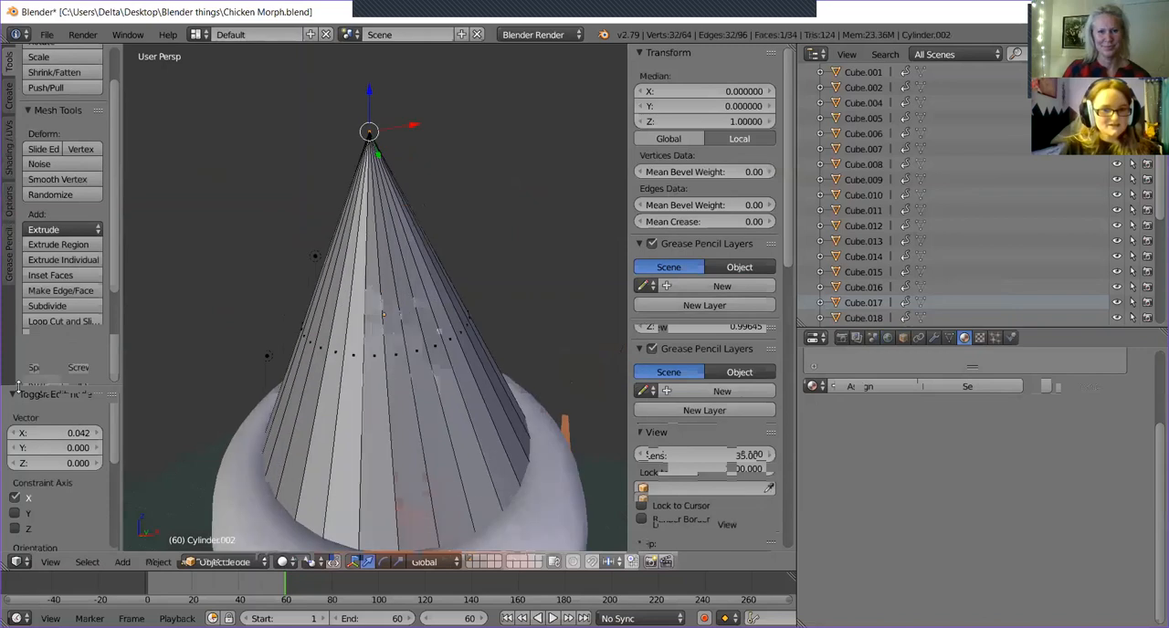
left_click(61, 322)
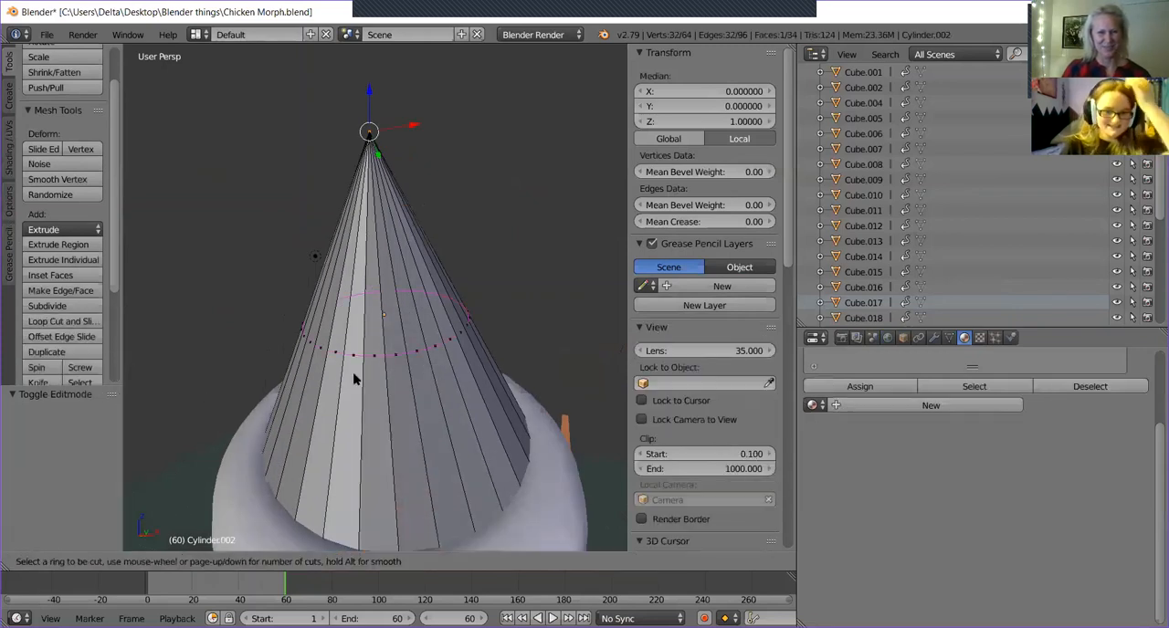
left_click(324, 371)
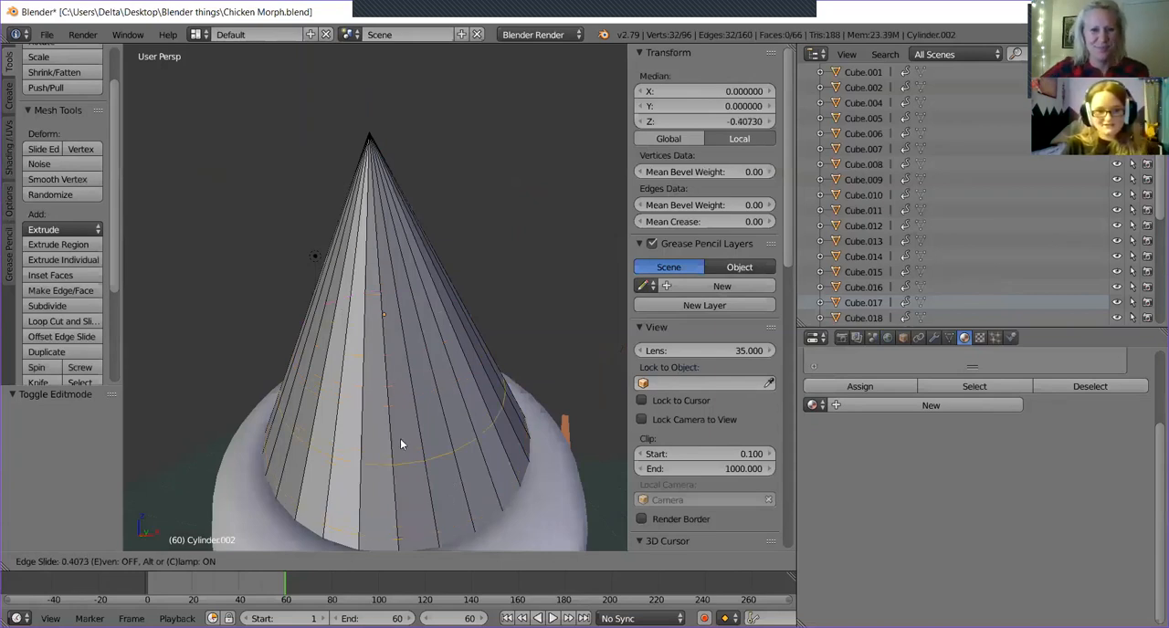
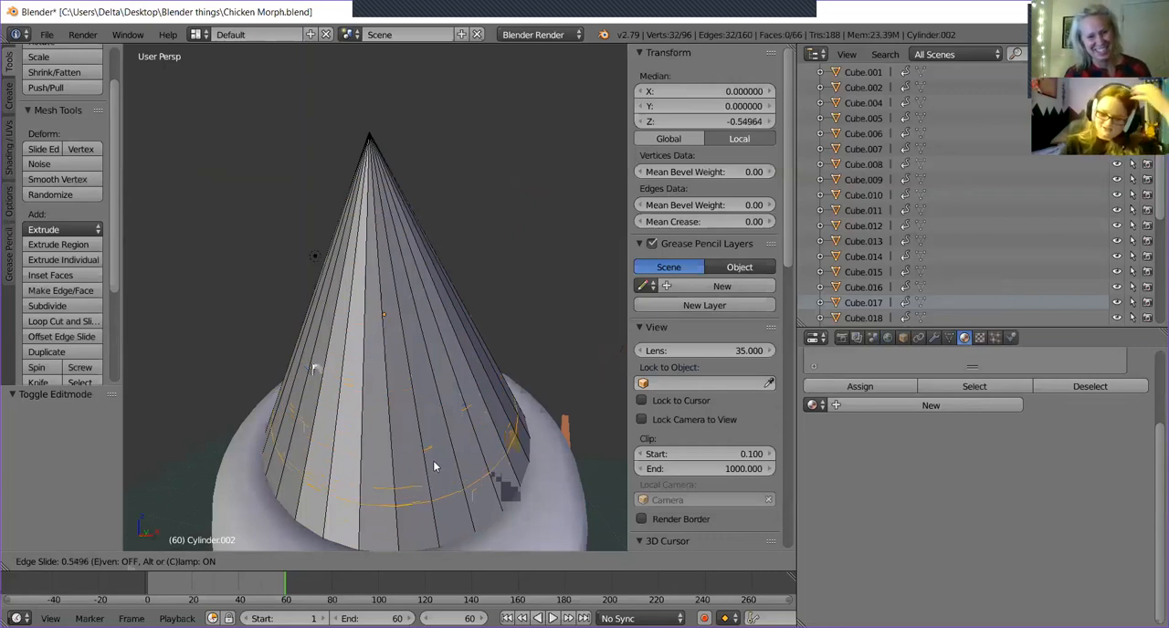
Place the loop cut on the lower part of the cone and rotate it about 22.6° around the Y axis.
left_click(488, 435)
middle_click_drag(490, 398, 465, 380)
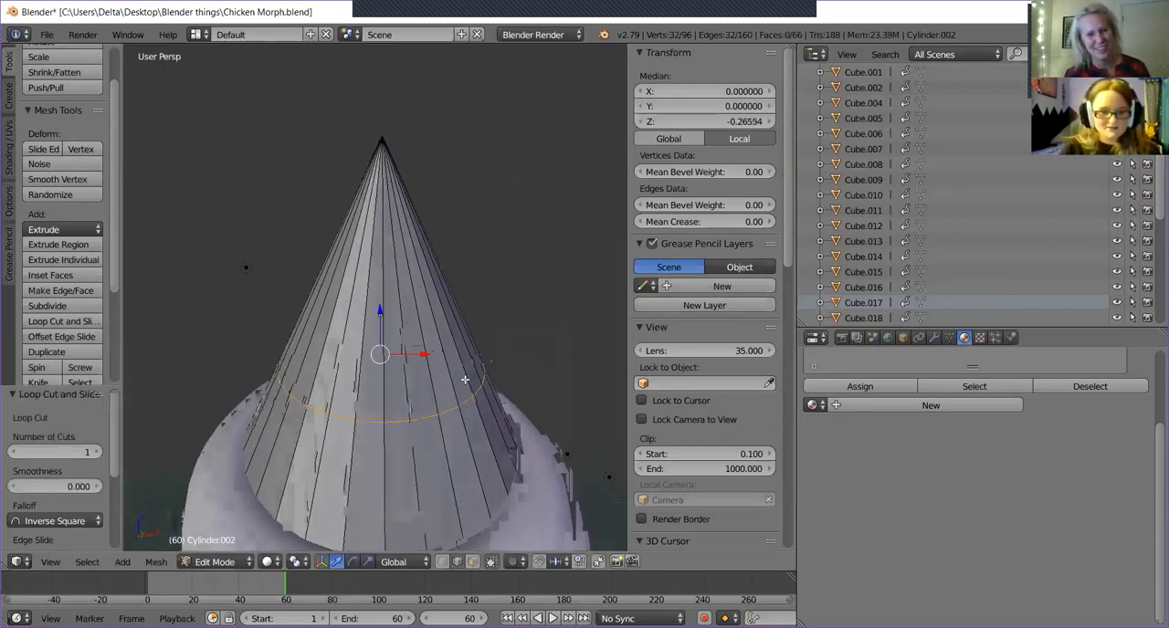
left_click(352, 562)
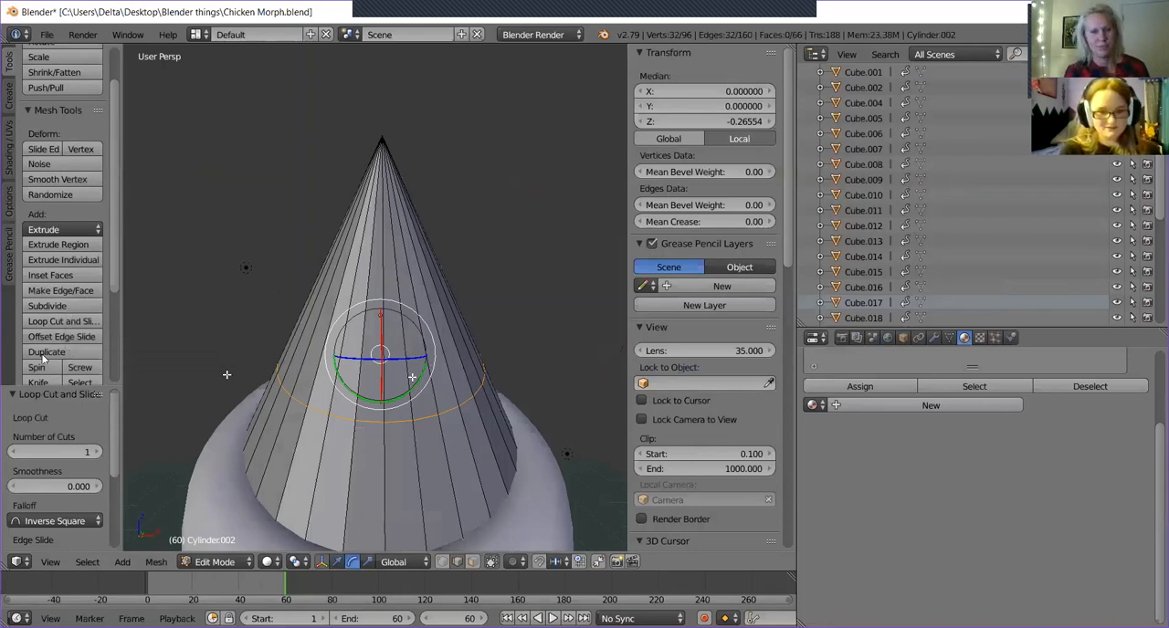
left_click_drag(417, 379, 406, 394)
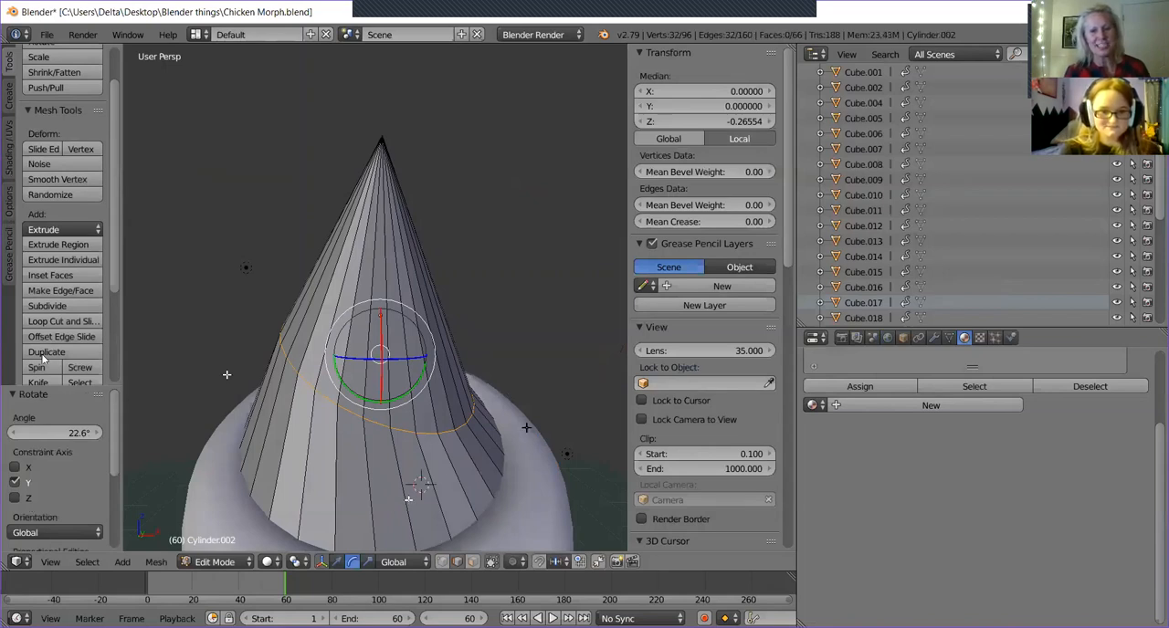
Snap the 3D cursor to the scene centre and shift the tilted loop along X to a local position of about 0.219.
key("shift+s")
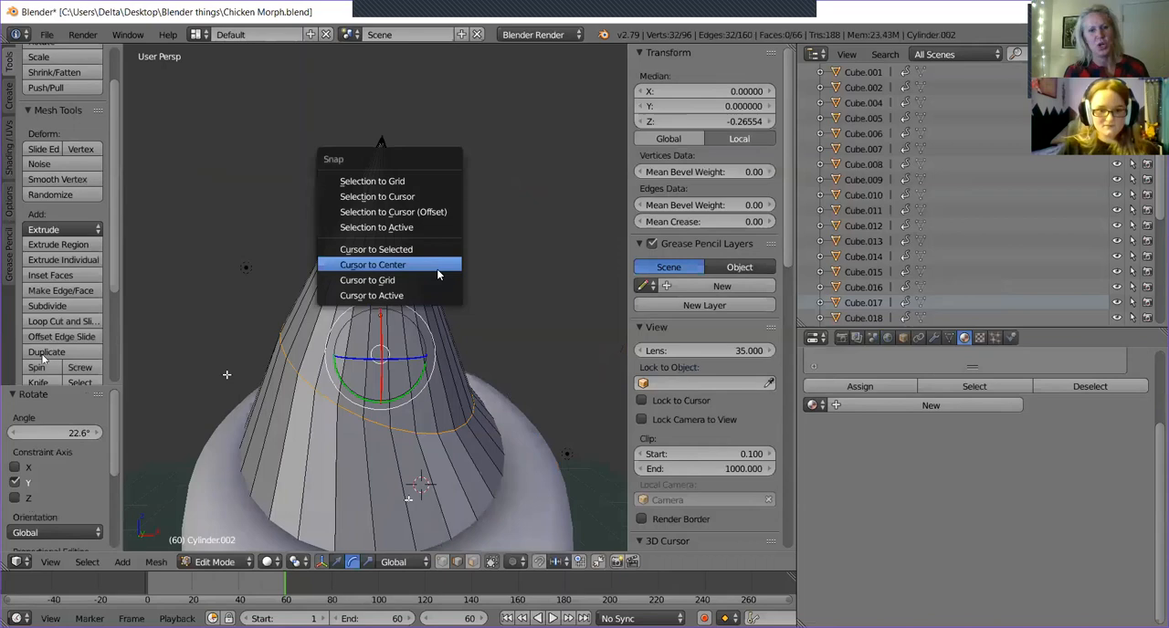
left_click(438, 267)
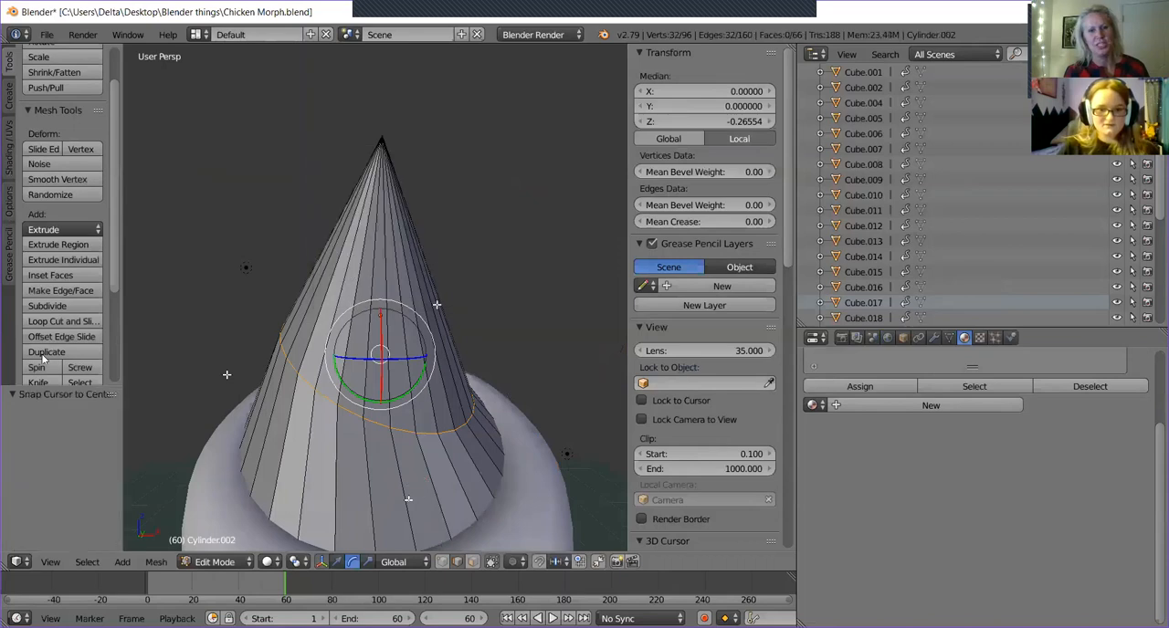
left_click(337, 562)
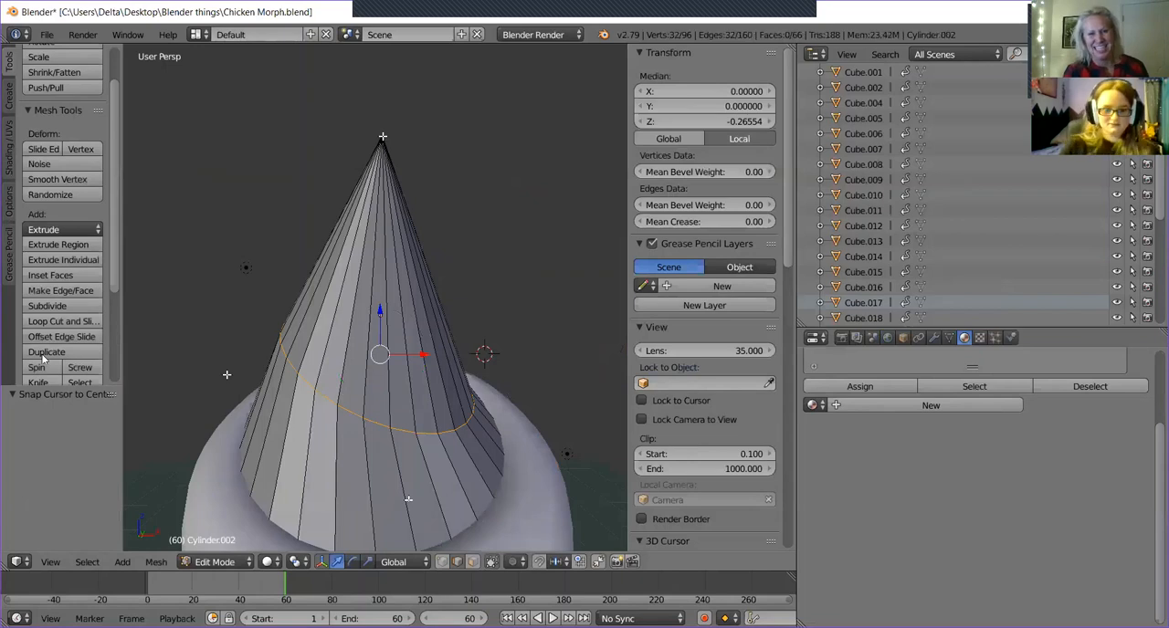
left_click_drag(423, 356, 458, 353)
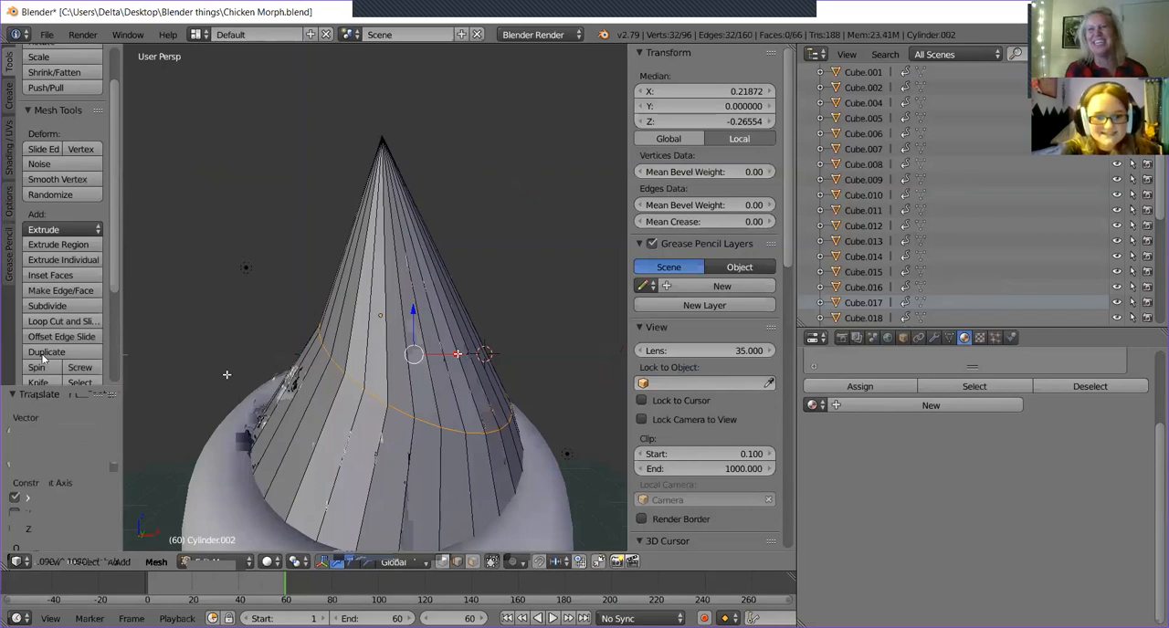
Switch to vertex selection and select a vertex at the cone's tip.
left_click(443, 563)
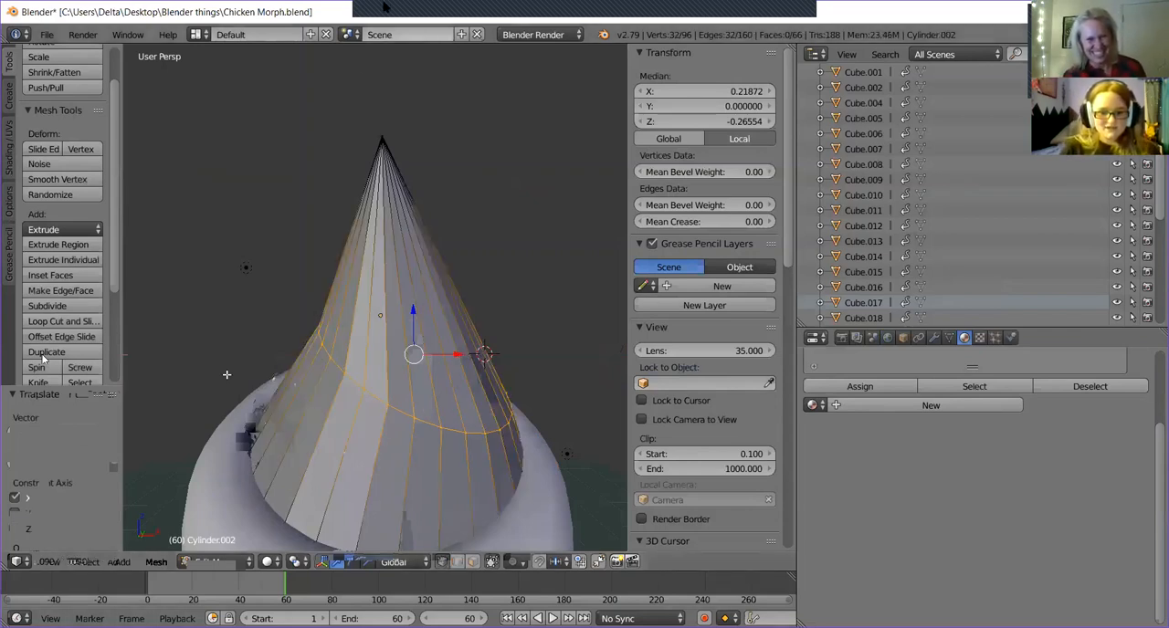
right_click(382, 144)
left_click_drag(424, 137, 505, 165)
middle_click_drag(543, 219, 522, 313)
key("ctrl+z")
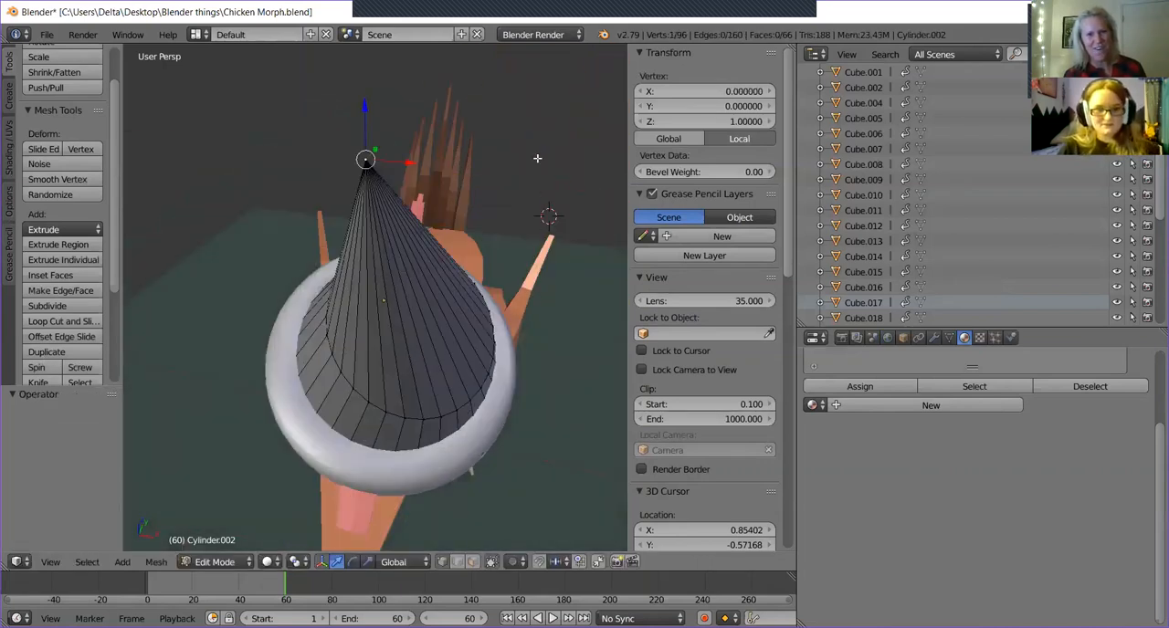
Try to shift the single selected tip vertex slightly along negative X.
scroll(384, 141, "up", 6)
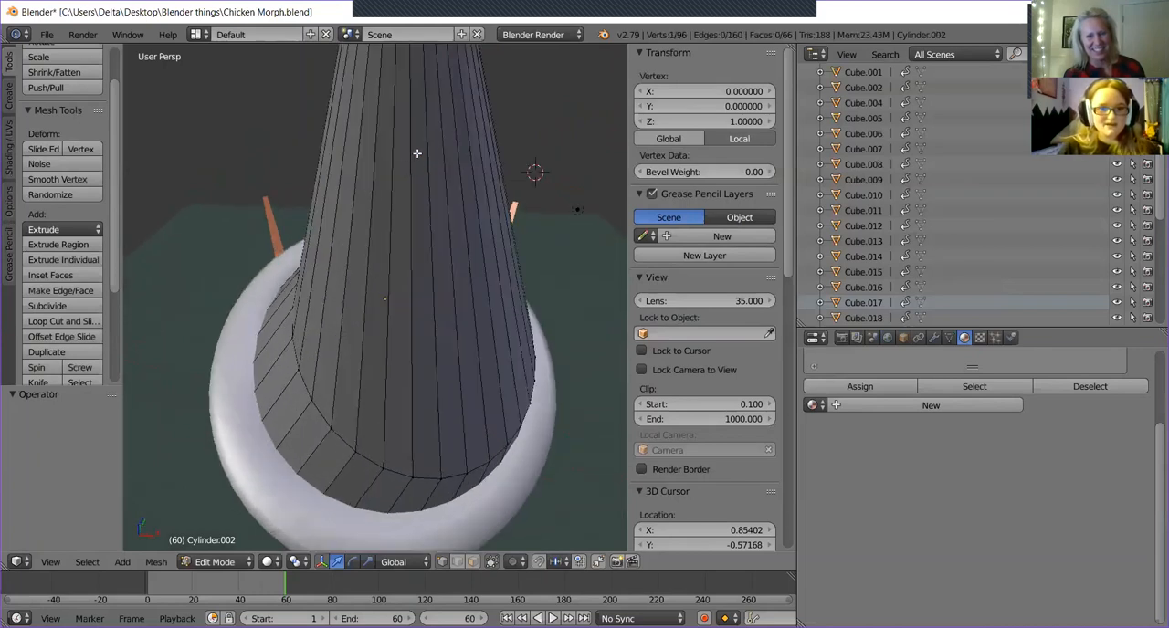
middle_click_drag(451, 138, 487, 222)
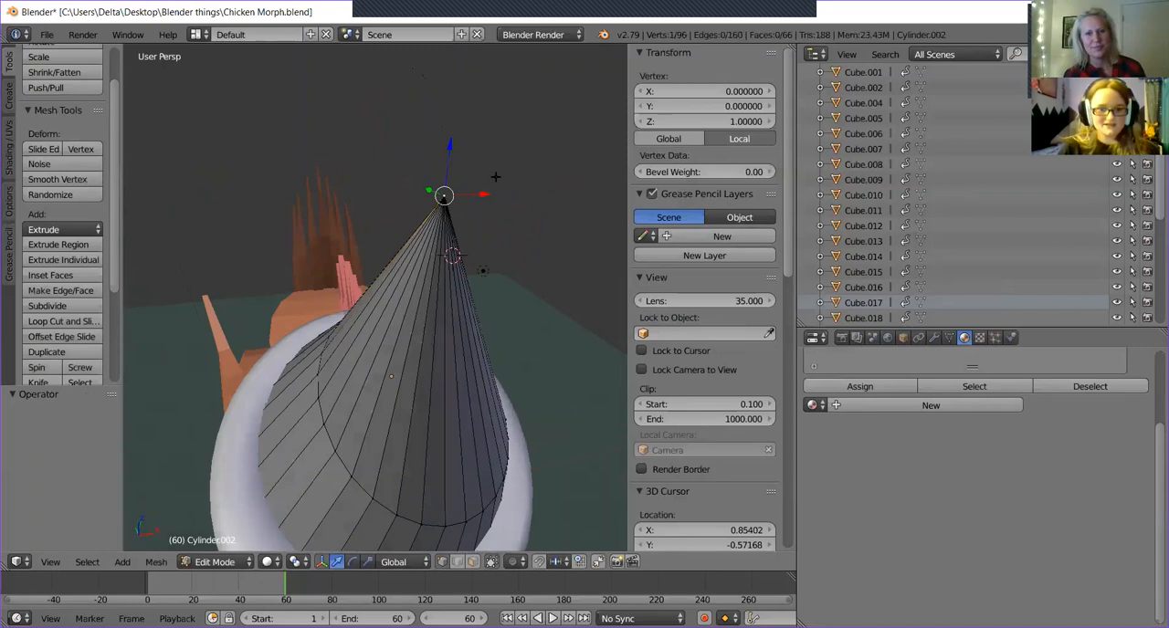
left_click_drag(473, 196, 448, 174)
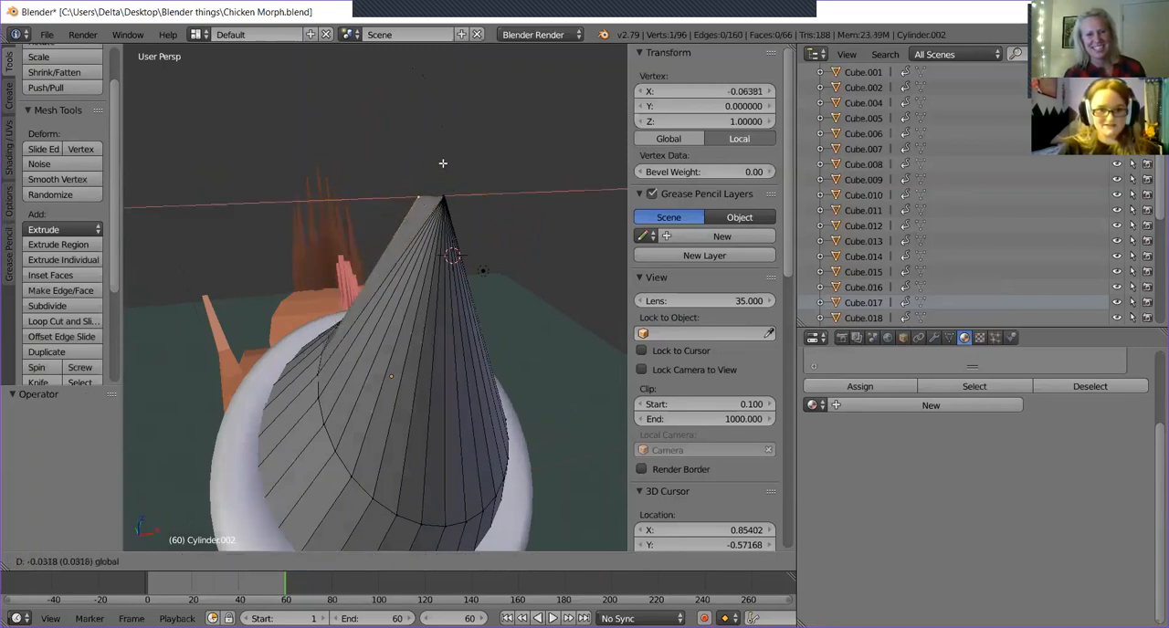
left_click(448, 158)
key("ctrl+z")
middle_click_drag(474, 165, 514, 179)
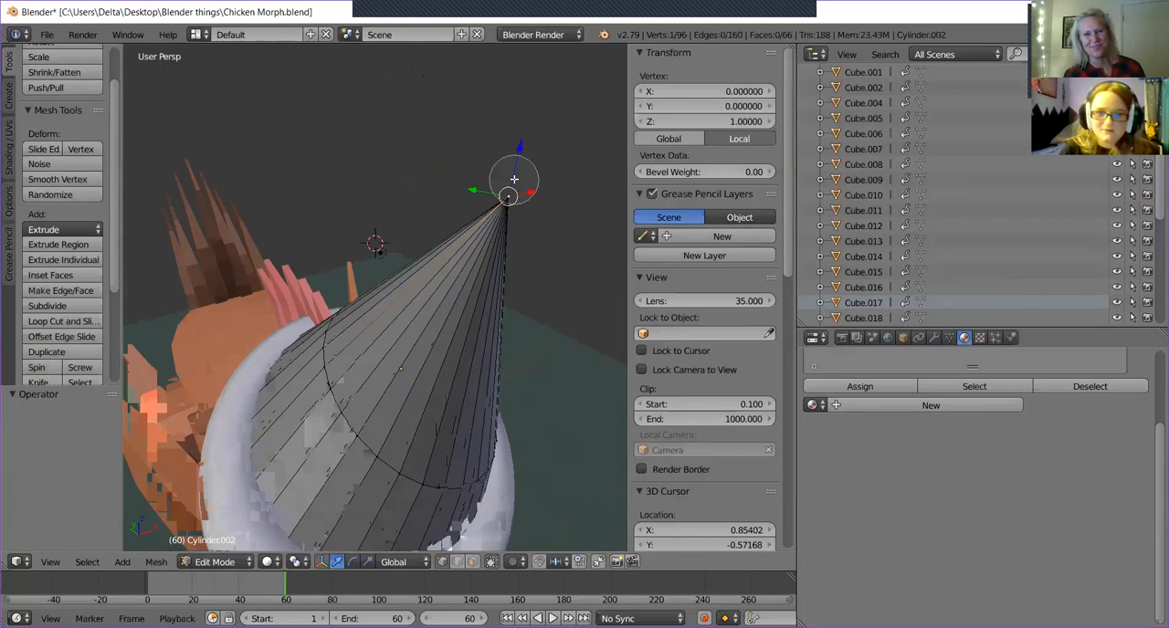
Allow selection through the mesh by disabling Limit selection to visible, and select all overlapping vertices at the cone's tip.
right_click(509, 196, "shift")
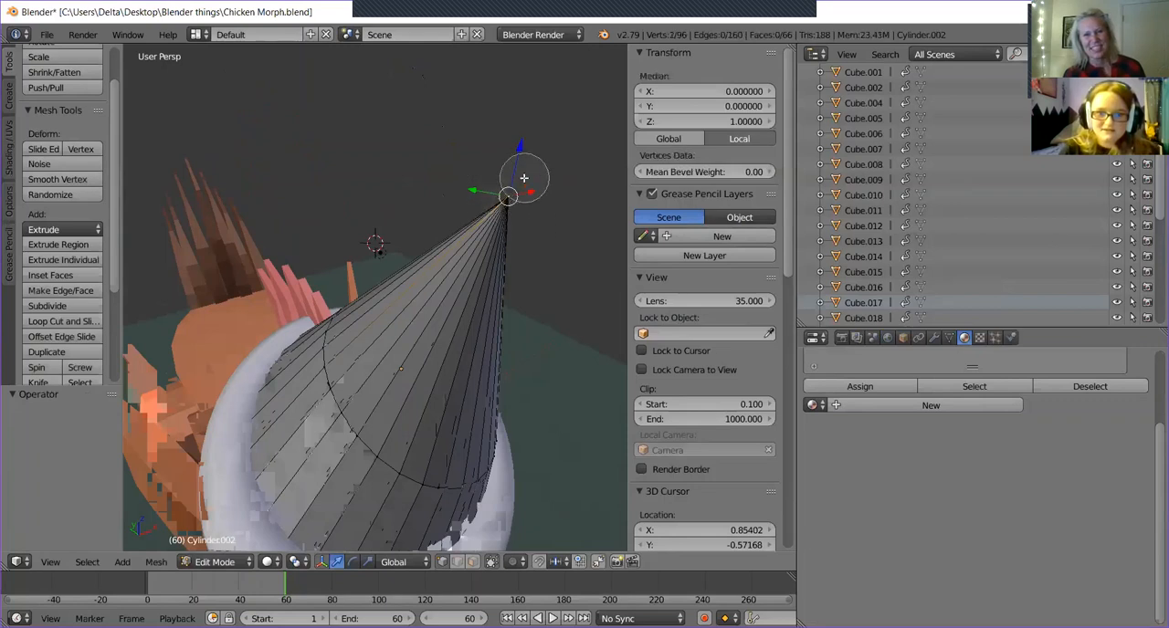
middle_click_drag(522, 190, 438, 338)
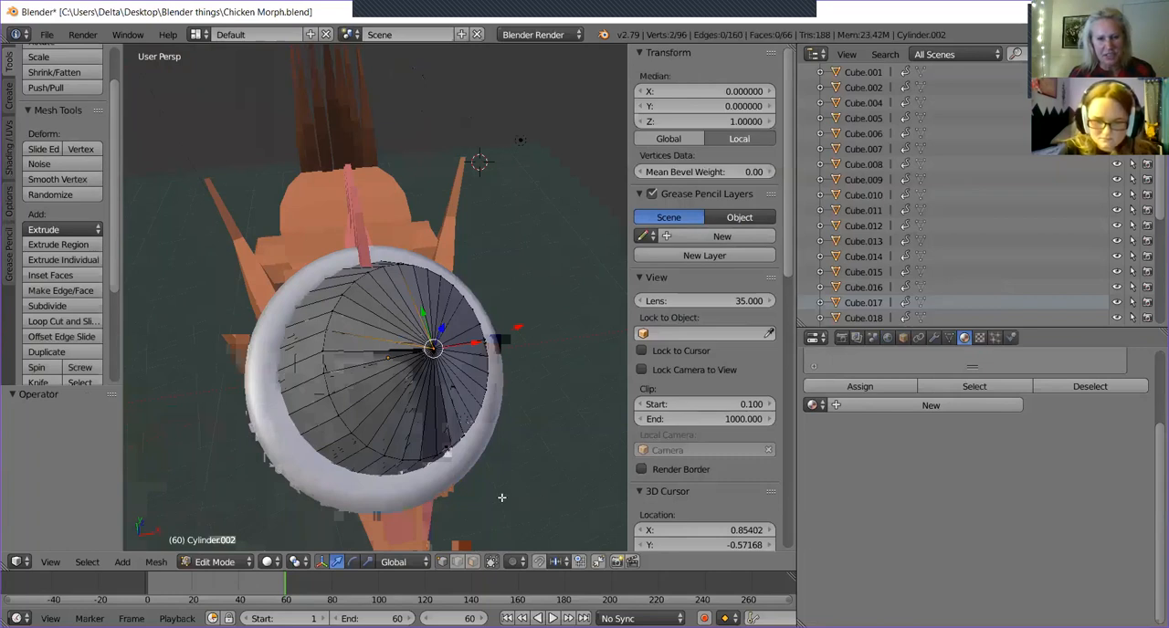
left_click(493, 559)
mouse_move(461, 303)
middle_mouse_down()
mouse_move(469, 273)
mouse_move(467, 333)
mouse_move(426, 351)
mouse_move(428, 362)
mouse_move(421, 312)
mouse_move(302, 320)
mouse_move(418, 316)
mouse_move(459, 364)
mouse_move(416, 304)
mouse_move(429, 308)
middle_mouse_up()
left_click(428, 362)
right_click(428, 363)
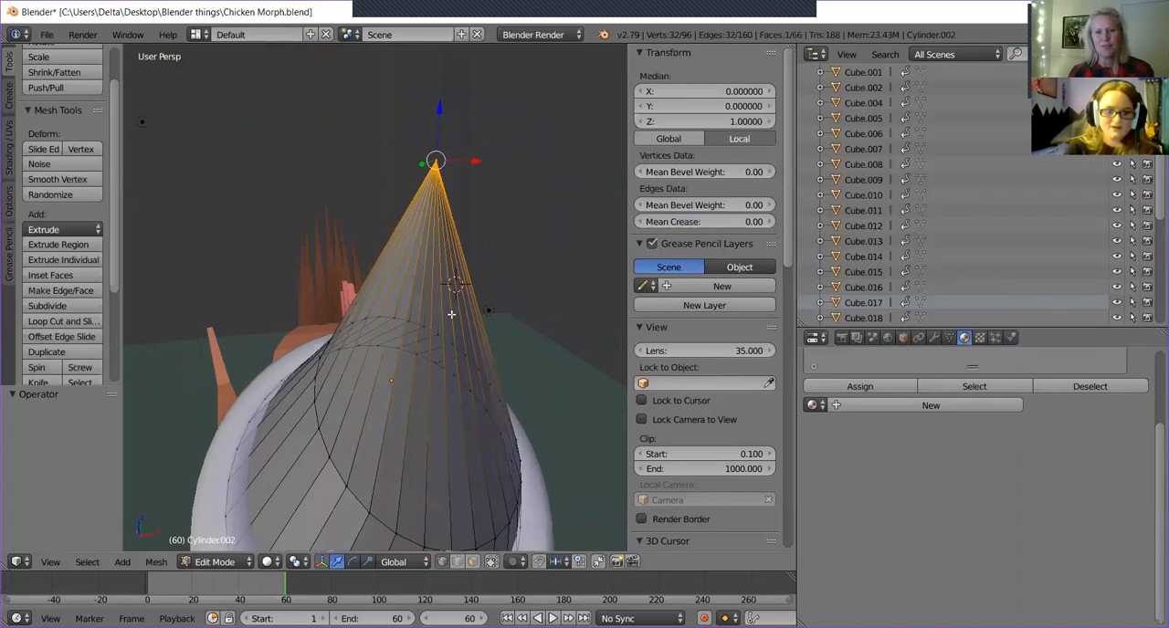
Fold the cone's tip sideways and down, moving it to about X 1.388, Y -0.442 and Z -0.115 in local coordinates.
left_click_drag(474, 162, 594, 162)
middle_click_drag(594, 162, 540, 330)
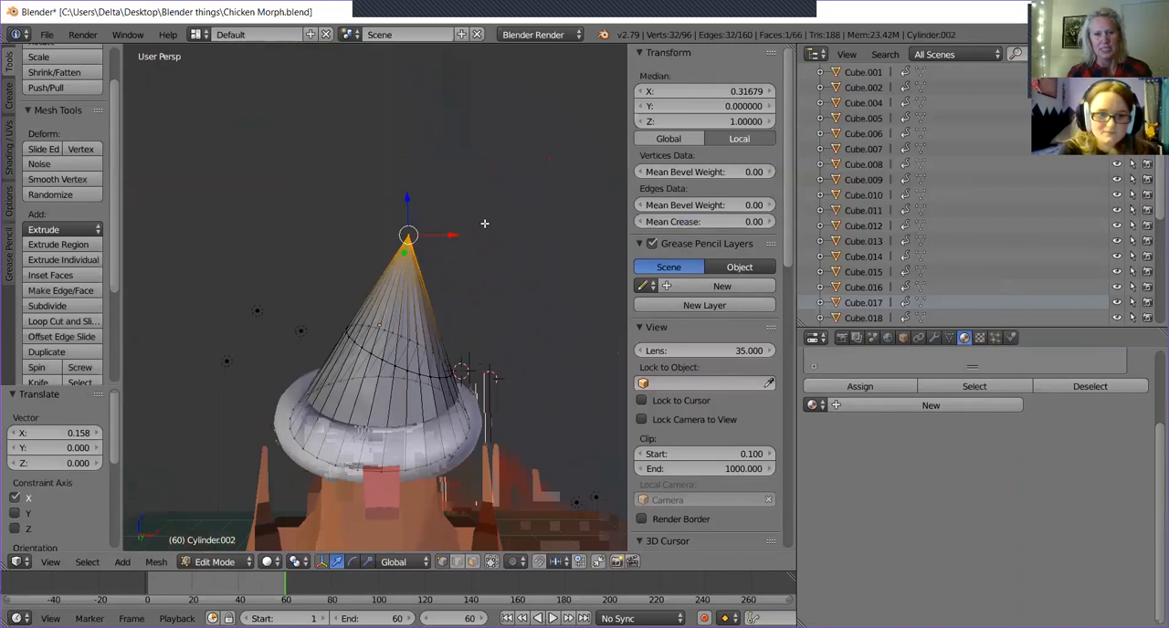
left_click_drag(450, 234, 585, 236)
left_click_drag(536, 196, 554, 395)
left_click_drag(616, 419, 571, 420)
left_click_drag(526, 378, 521, 305)
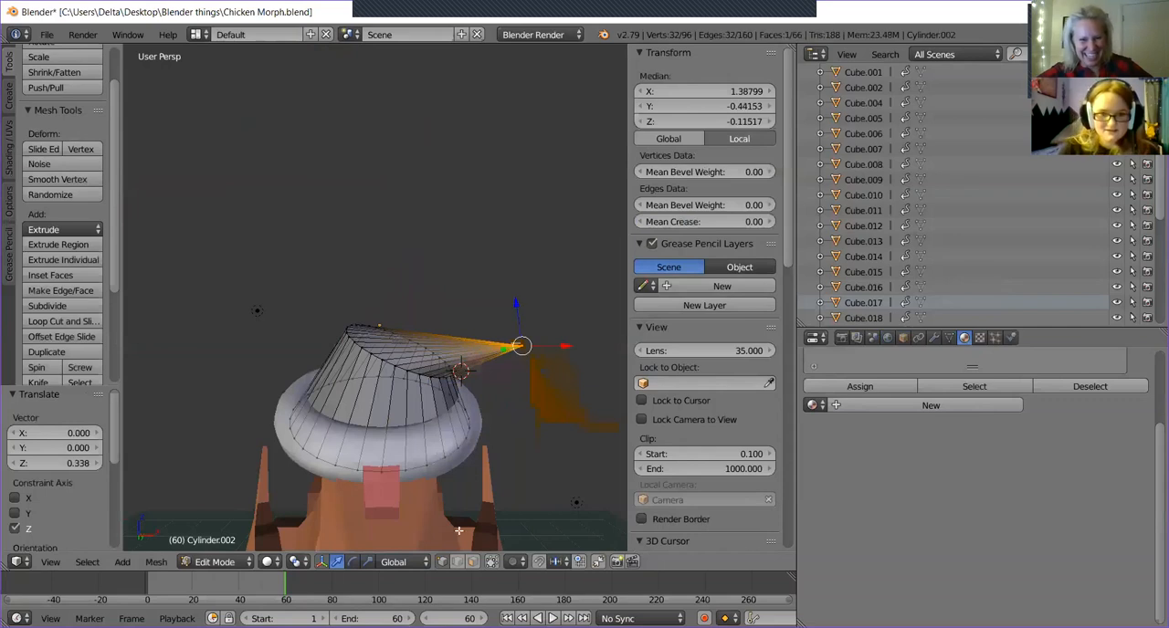
middle_click_drag(573, 429, 532, 404)
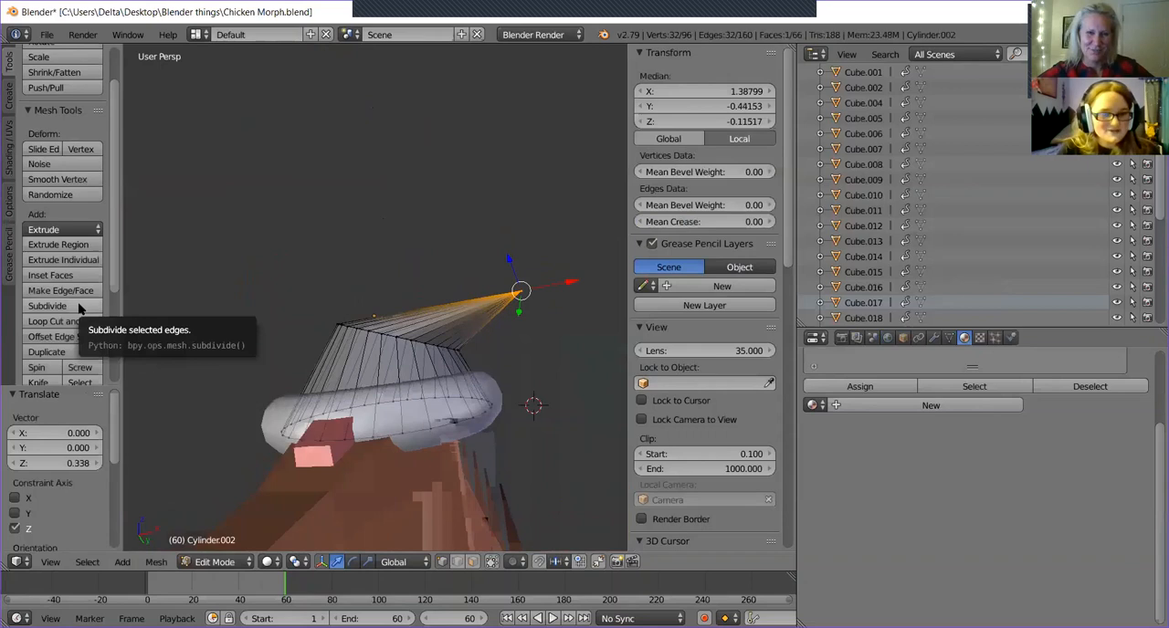
left_click(55, 322)
left_click(133, 326)
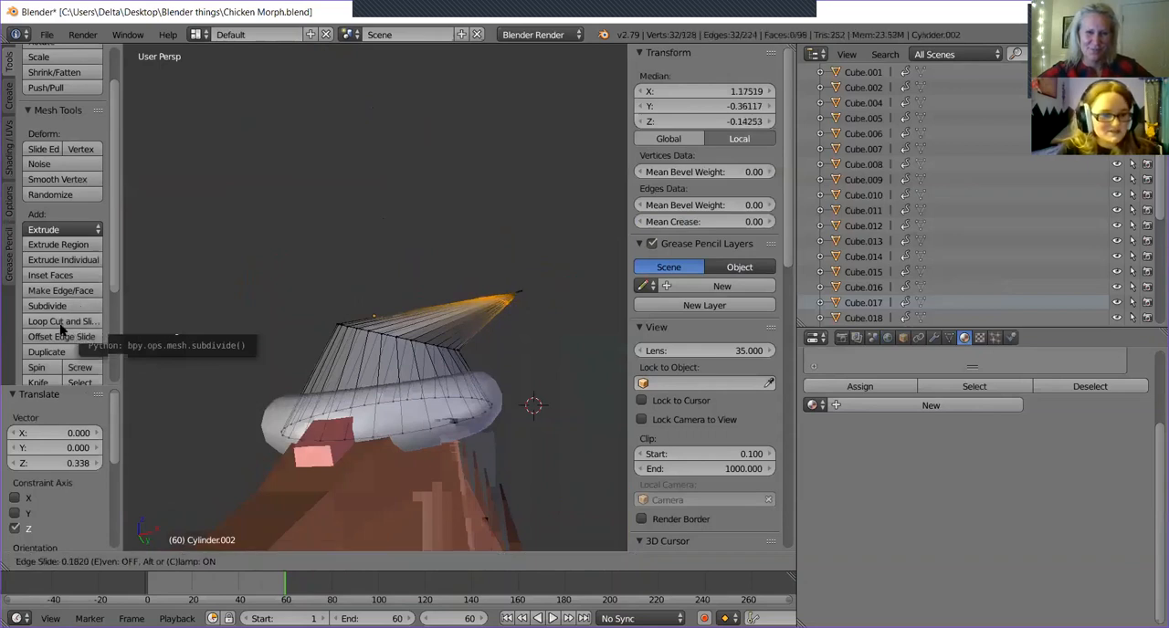
right_click(392, 306)
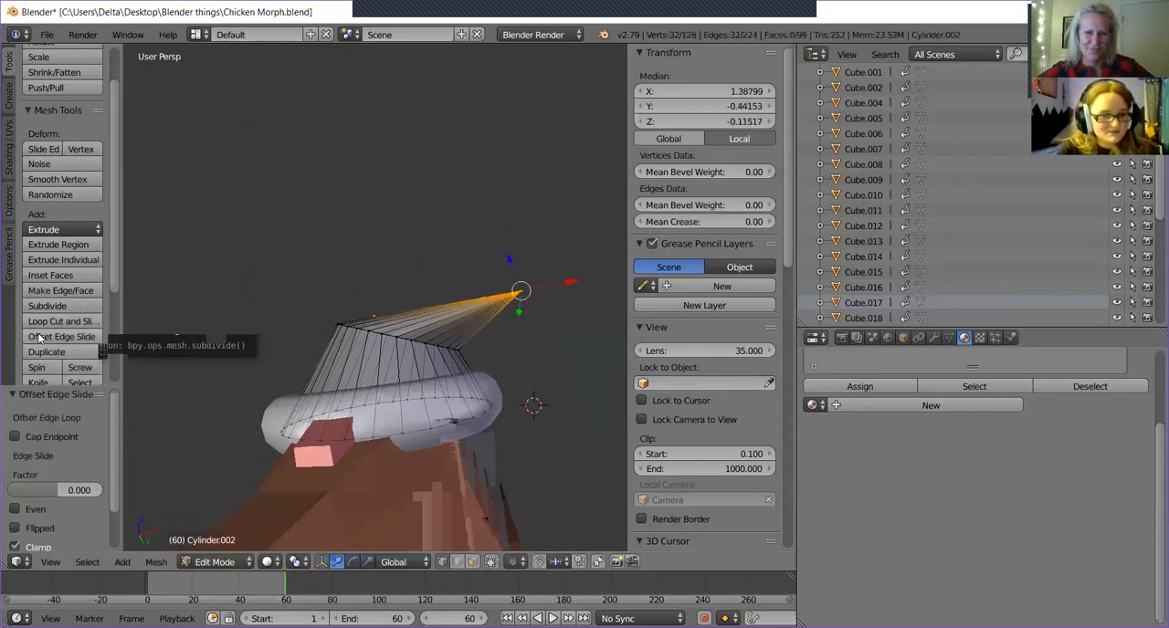
key("ctrl+z")
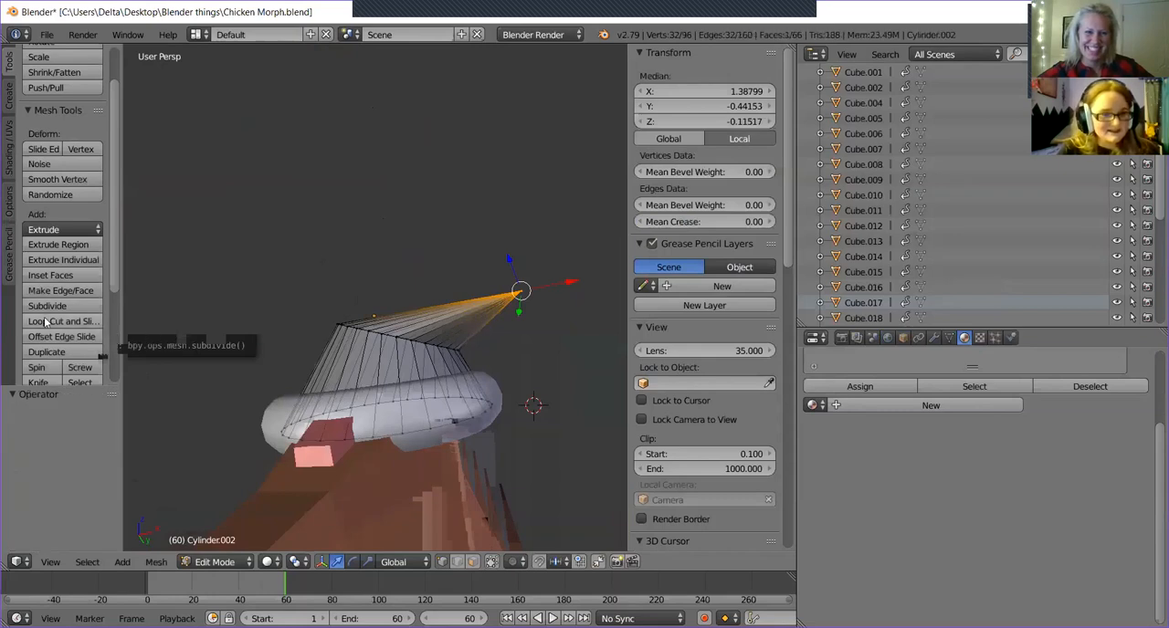
Add a single centred loop cut across the folded tip section and raise it about 0.185 along Z.
key("ctrl+r")
left_click(483, 284)
right_click(483, 283)
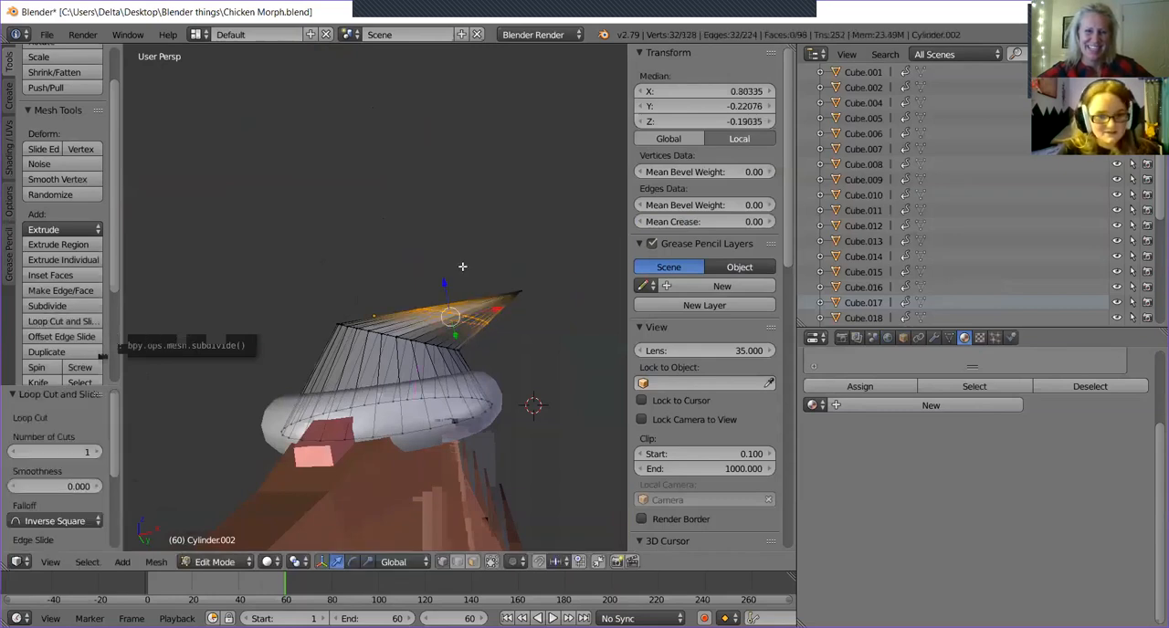
middle_click_drag(483, 283, 465, 254)
left_click(523, 240)
left_click_drag(450, 304, 449, 271)
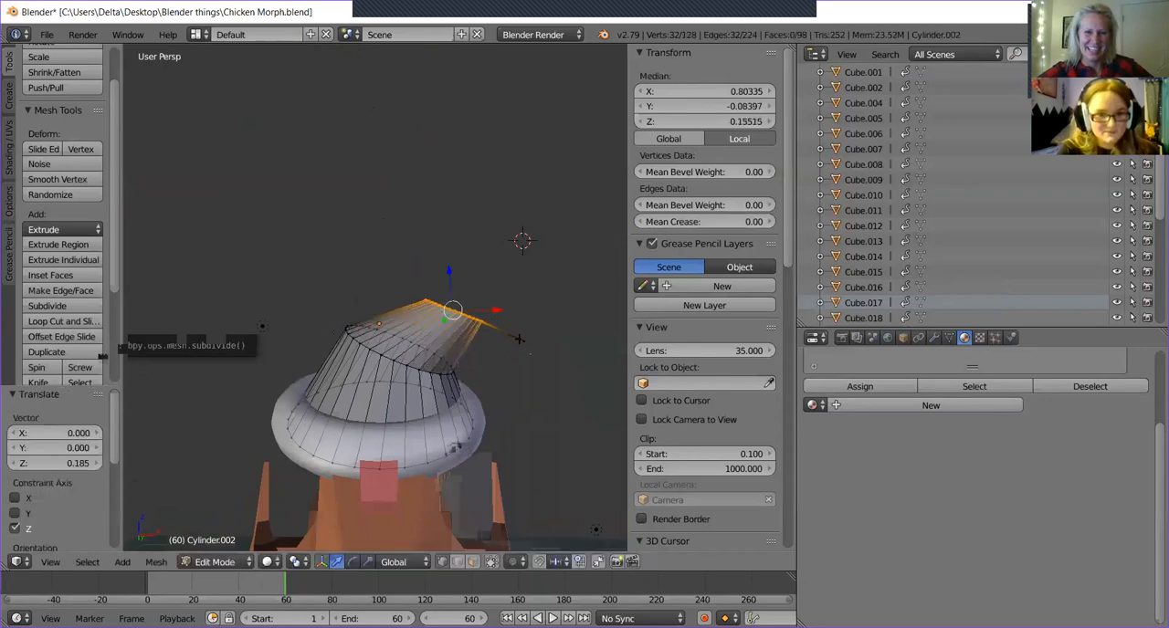
Rotate the raised loop about 47.8° around the Y axis so the hat bends downward toward its tip.
middle_click_drag(519, 339, 429, 366)
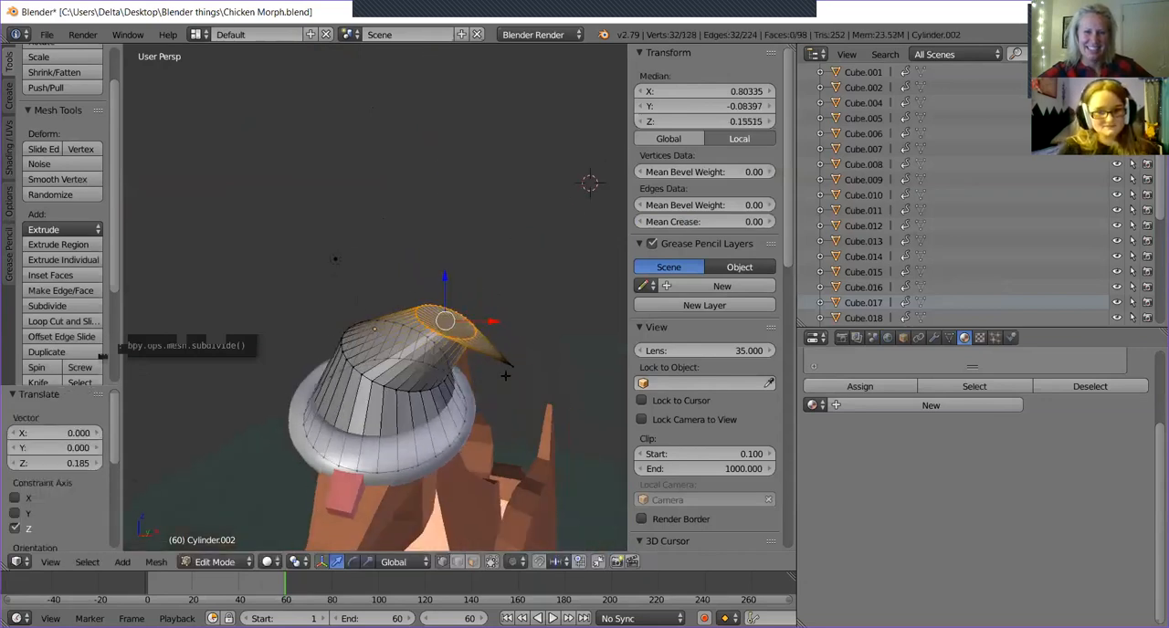
left_click(352, 561)
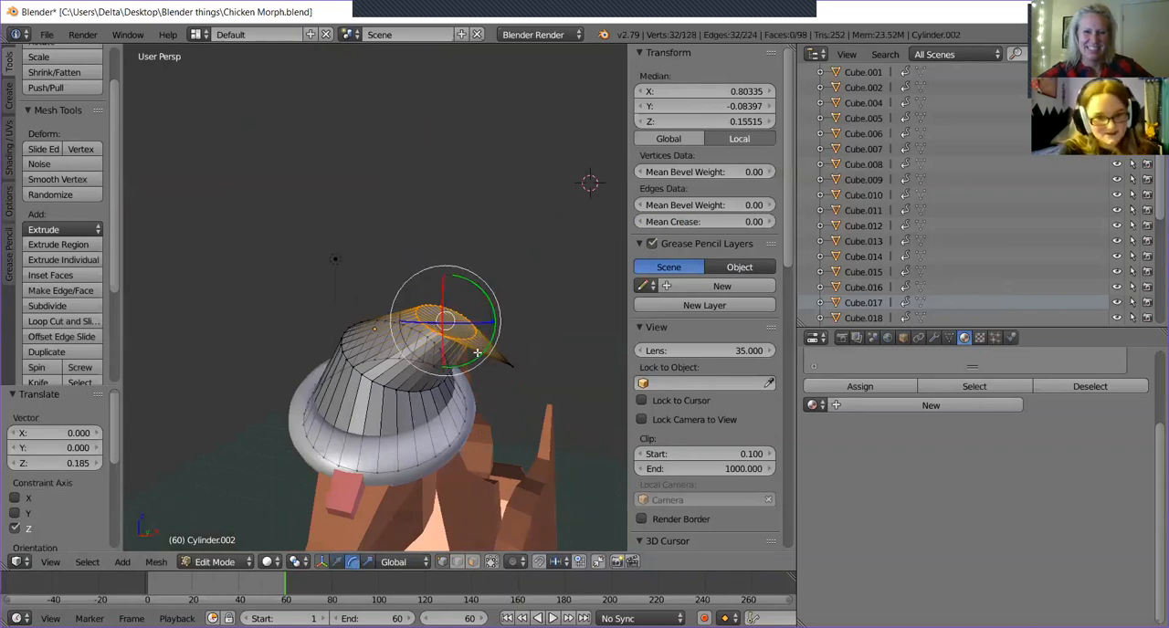
left_click_drag(476, 352, 523, 383)
middle_click_drag(506, 406, 518, 385)
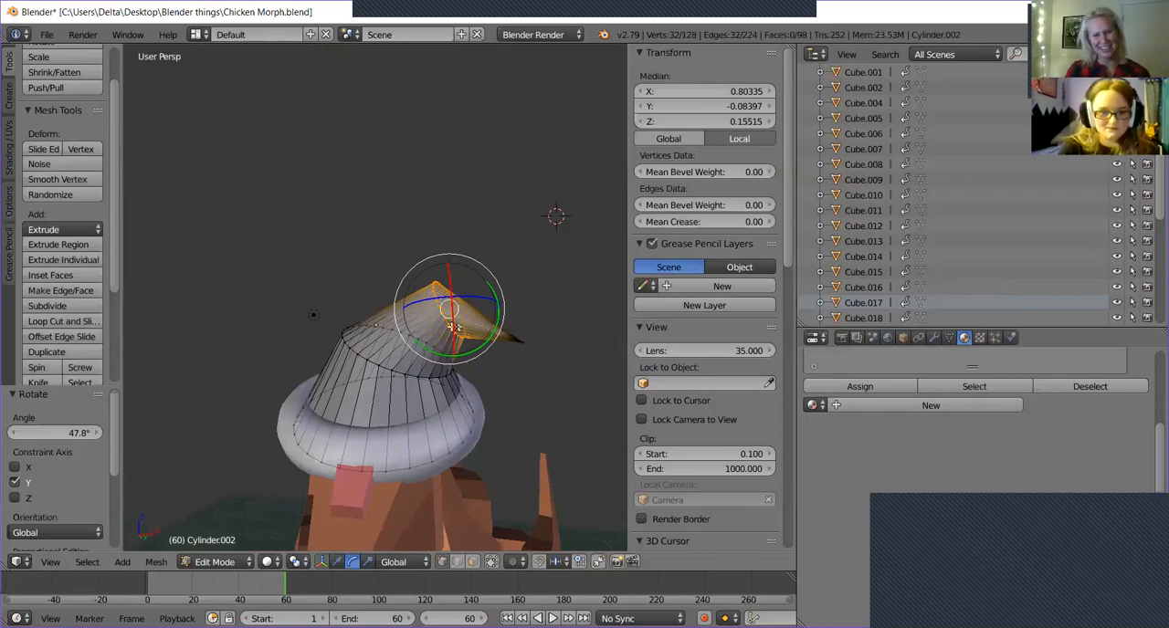
Add another single loop cut between the bend and the tip and rotate it about 30.1° around Y.
left_click(68, 320)
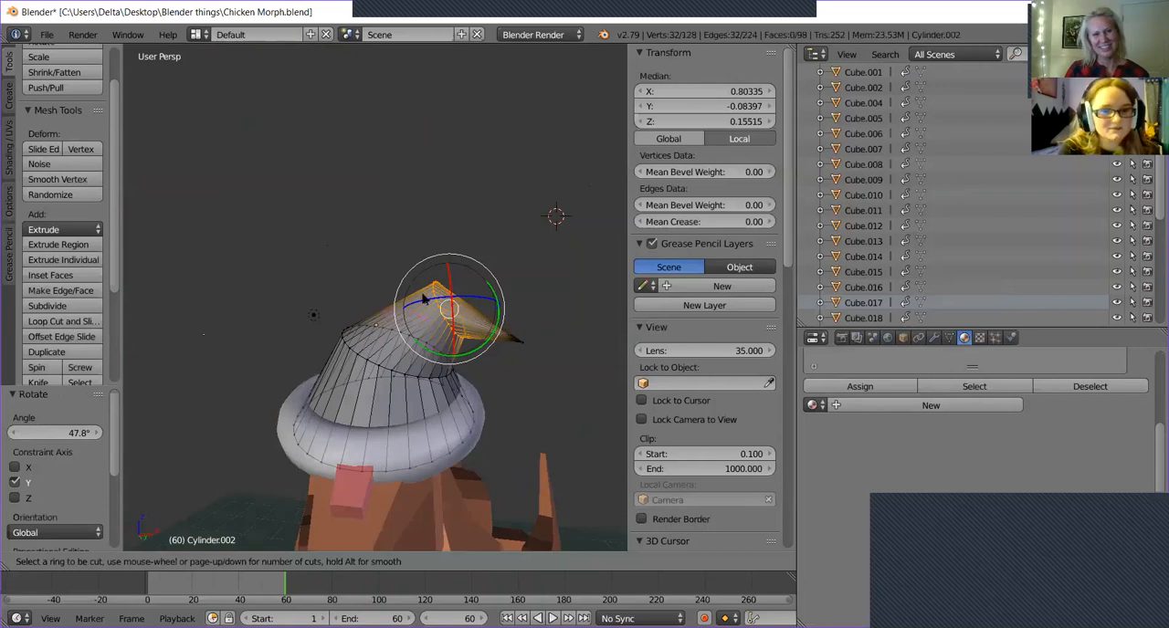
left_click(467, 318)
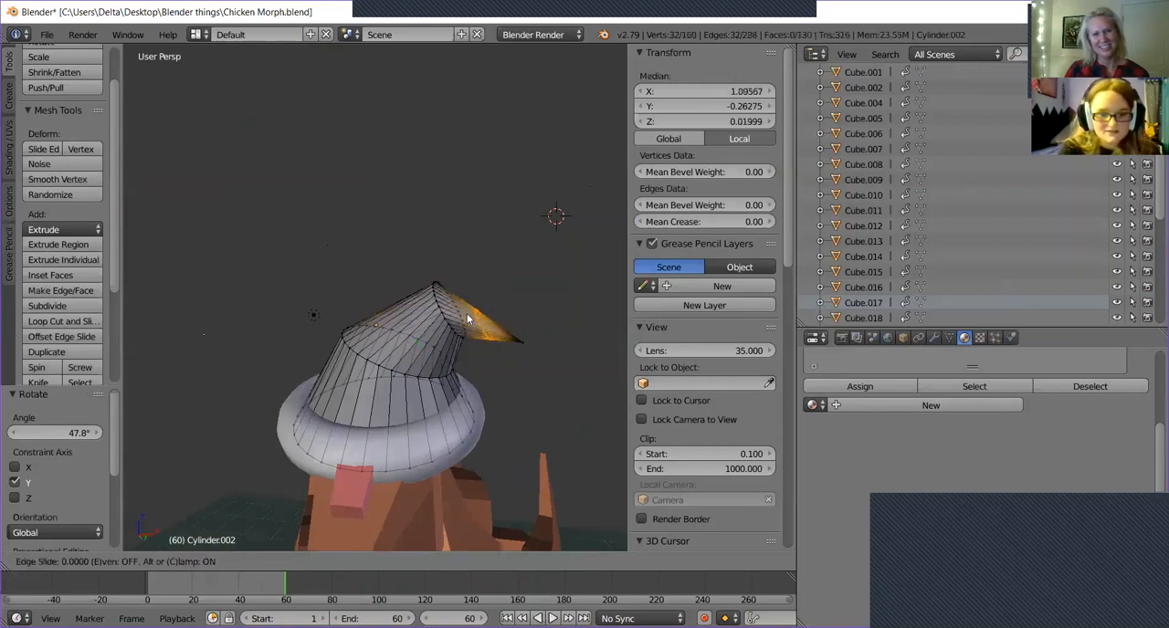
left_click(467, 318)
mouse_move(509, 369)
left_mouse_down()
mouse_move(475, 370)
mouse_move(500, 373)
left_mouse_up()
mouse_move(501, 373)
middle_mouse_down()
mouse_move(467, 357)
mouse_move(496, 323)
mouse_move(548, 391)
mouse_move(544, 375)
mouse_move(495, 369)
middle_mouse_up()
Scale the loop nearest the hat's tip uniformly to about 0.844.
scroll(560, 297, "up", 3)
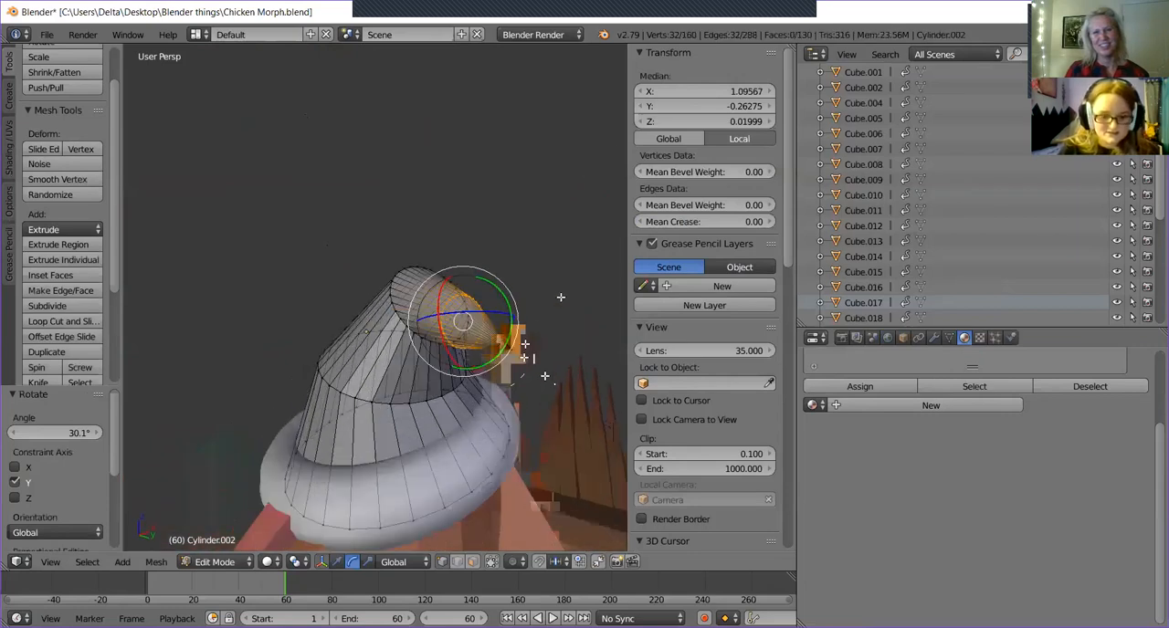
key("s")
left_click(547, 297)
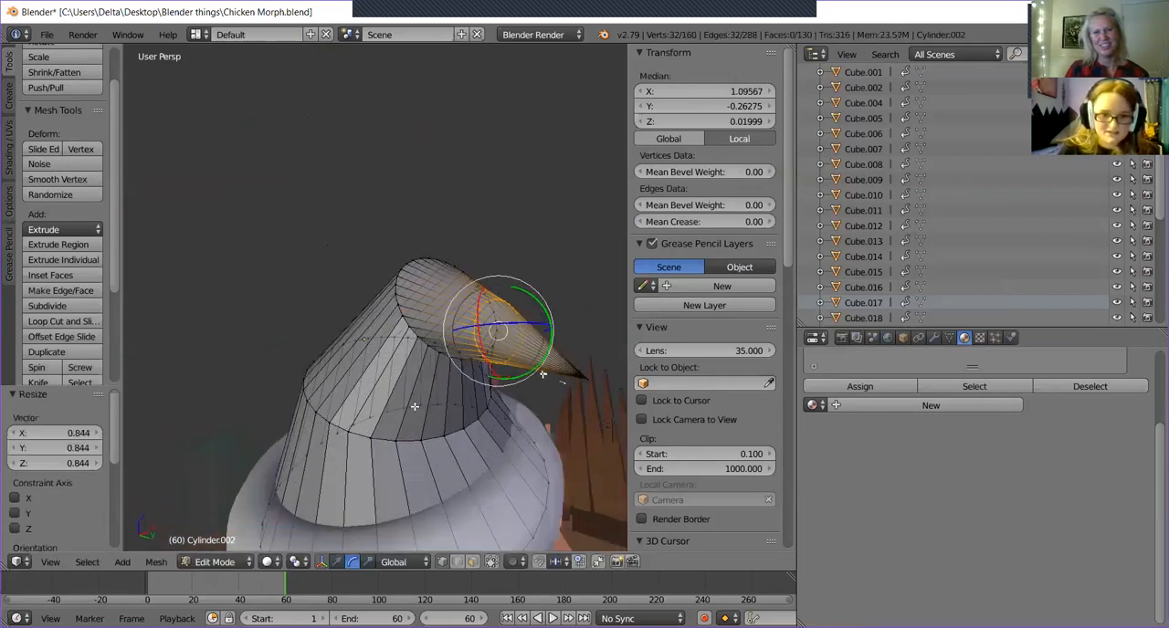
left_click_drag(493, 288, 494, 272)
Leave mesh editing and apply smooth shading to the hat's cone.
middle_click_drag(402, 330, 483, 402)
scroll(378, 339, "down", 5)
key("Tab")
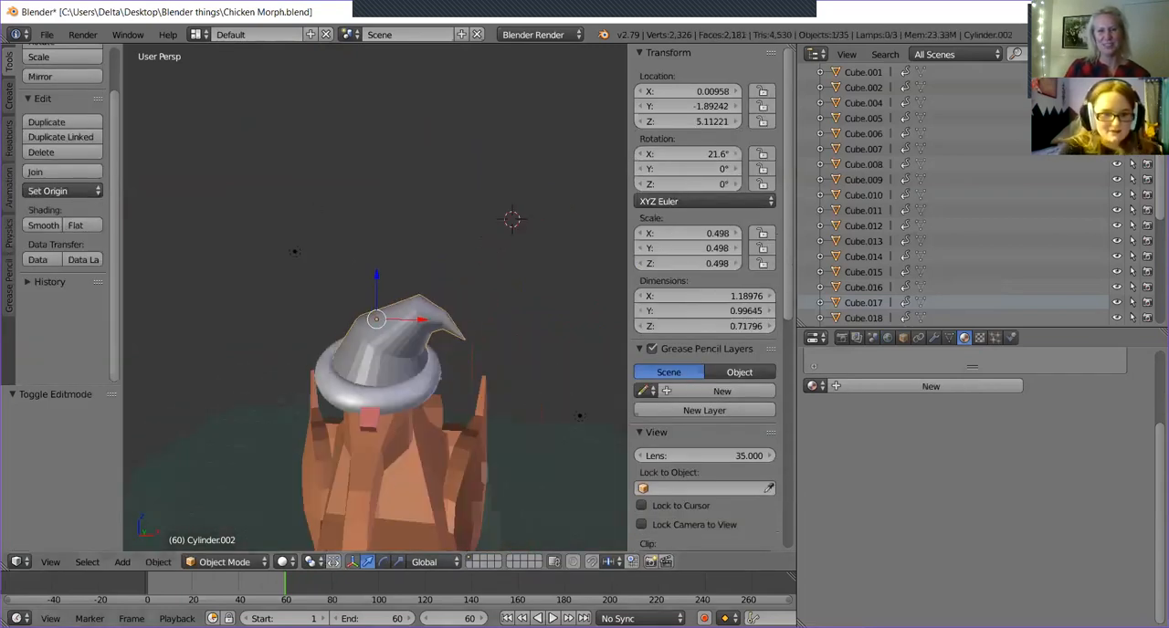
left_click(43, 225)
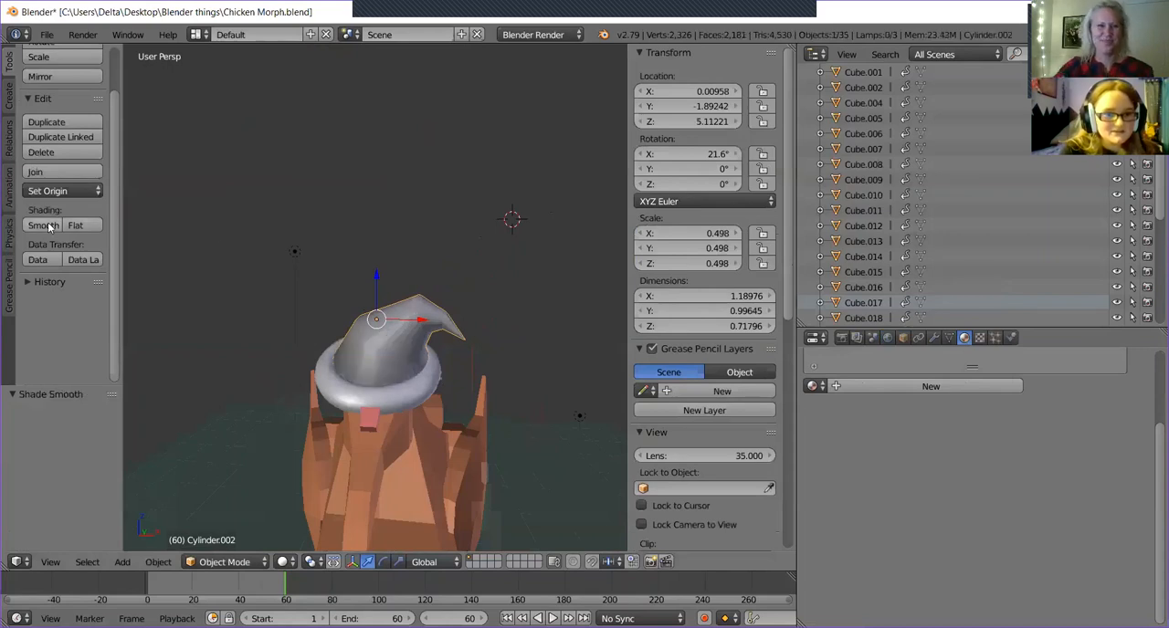
middle_click_drag(332, 271, 332, 231)
scroll(382, 254, "up", 4)
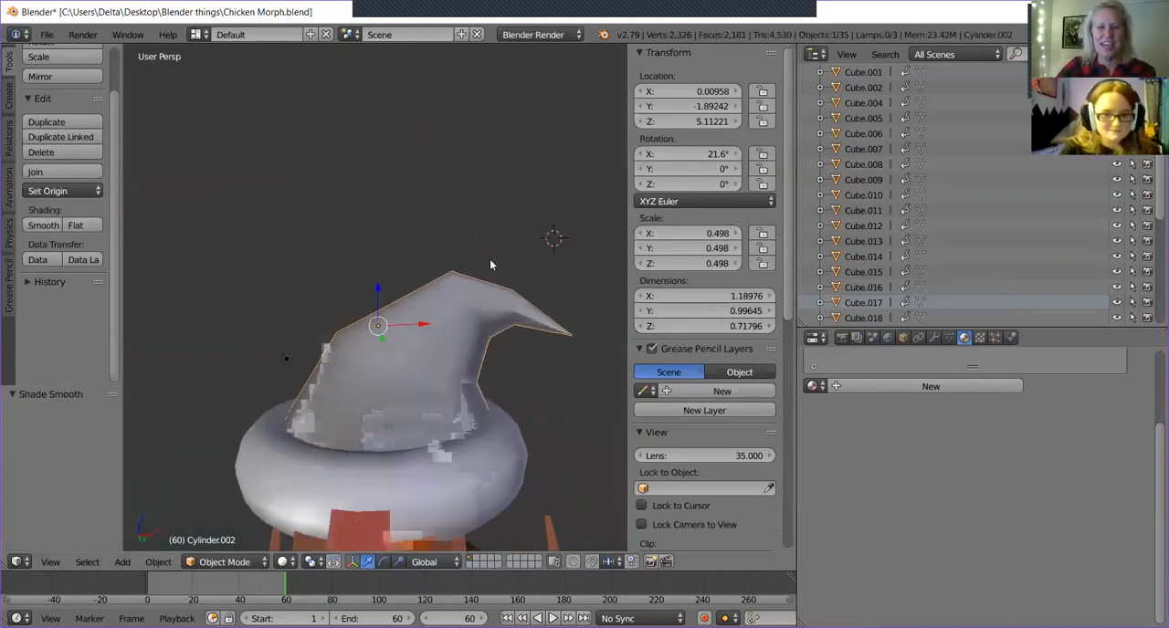
middle_click_drag(492, 282, 480, 325)
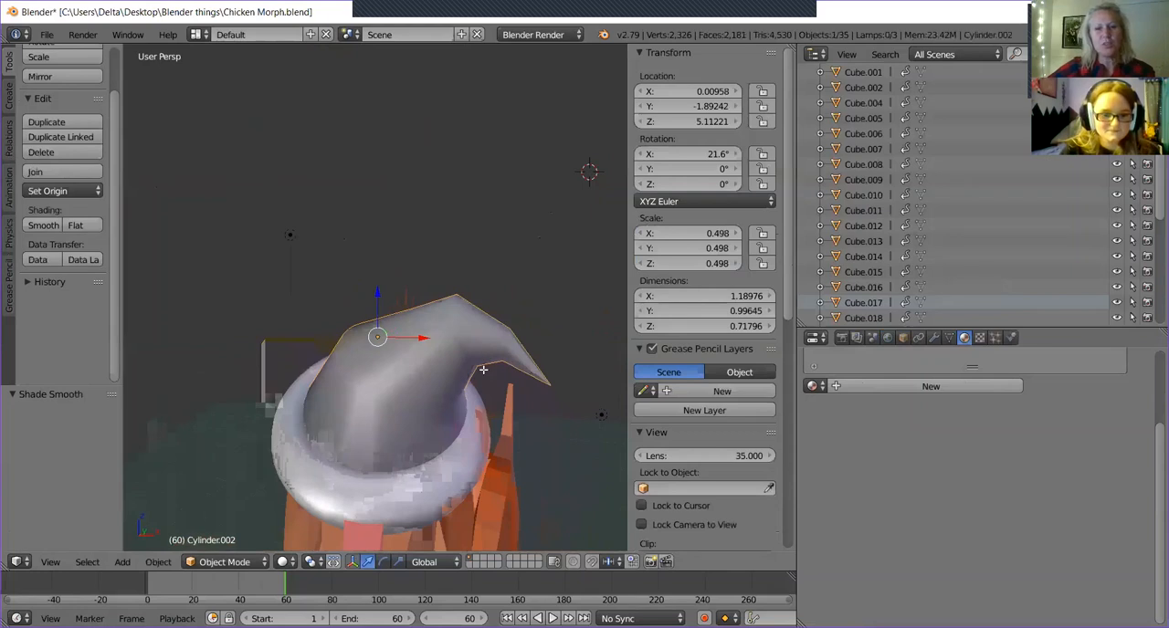
Compare the hat cone's mesh with its smooth-shaded object view, returning it to mesh editing.
key("Tab")
middle_click_drag(429, 356, 509, 301)
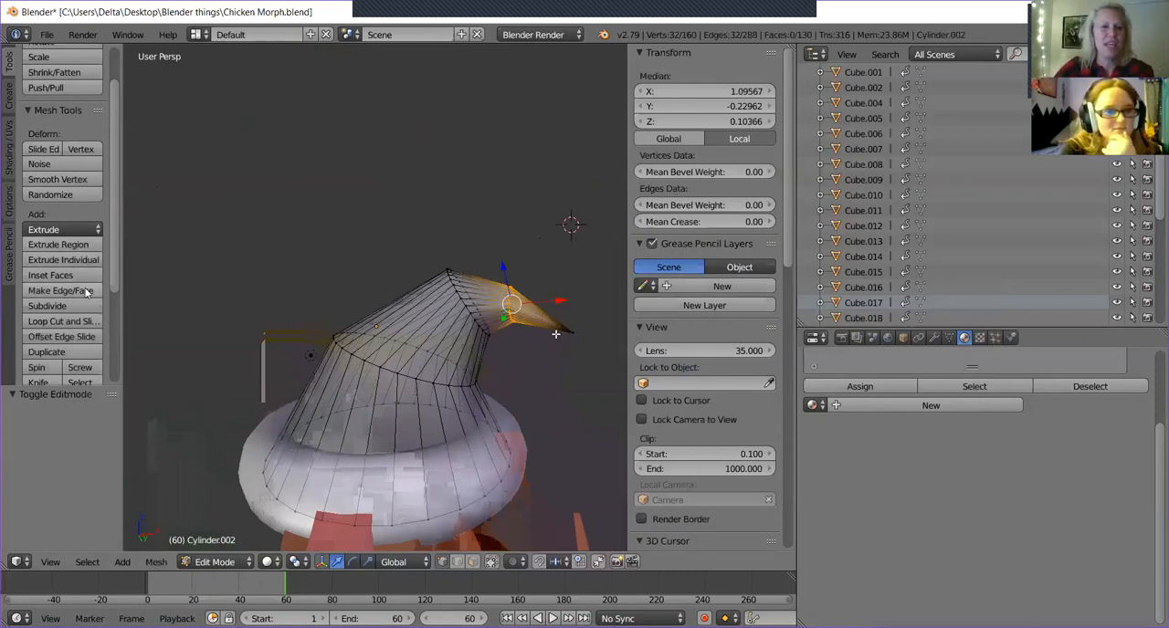
key("Tab")
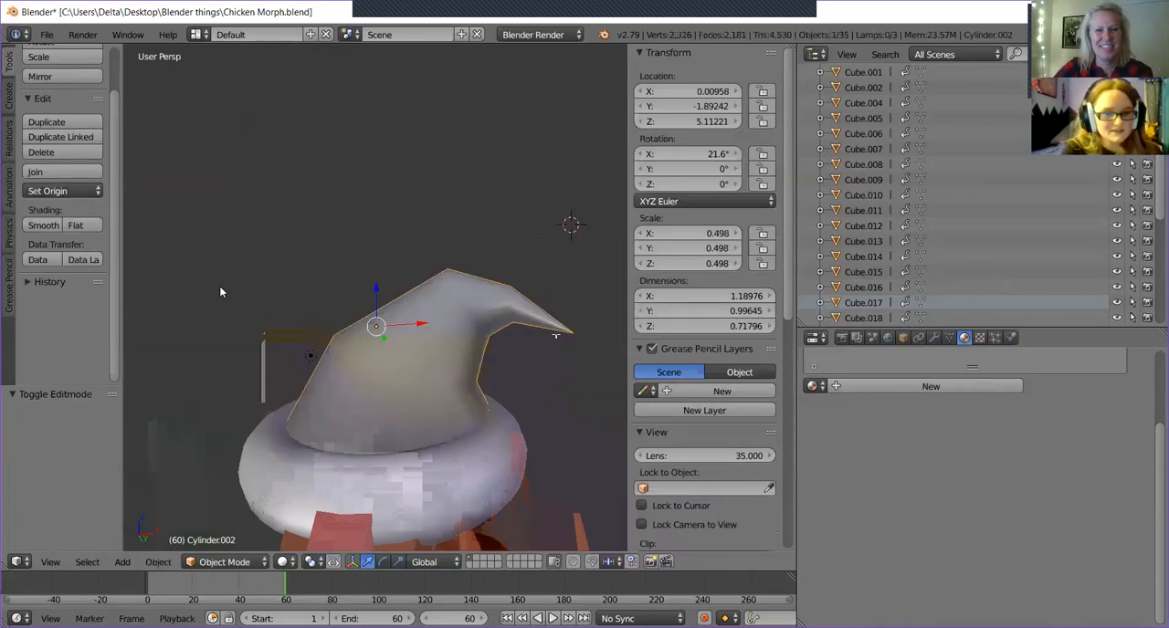
key("Tab")
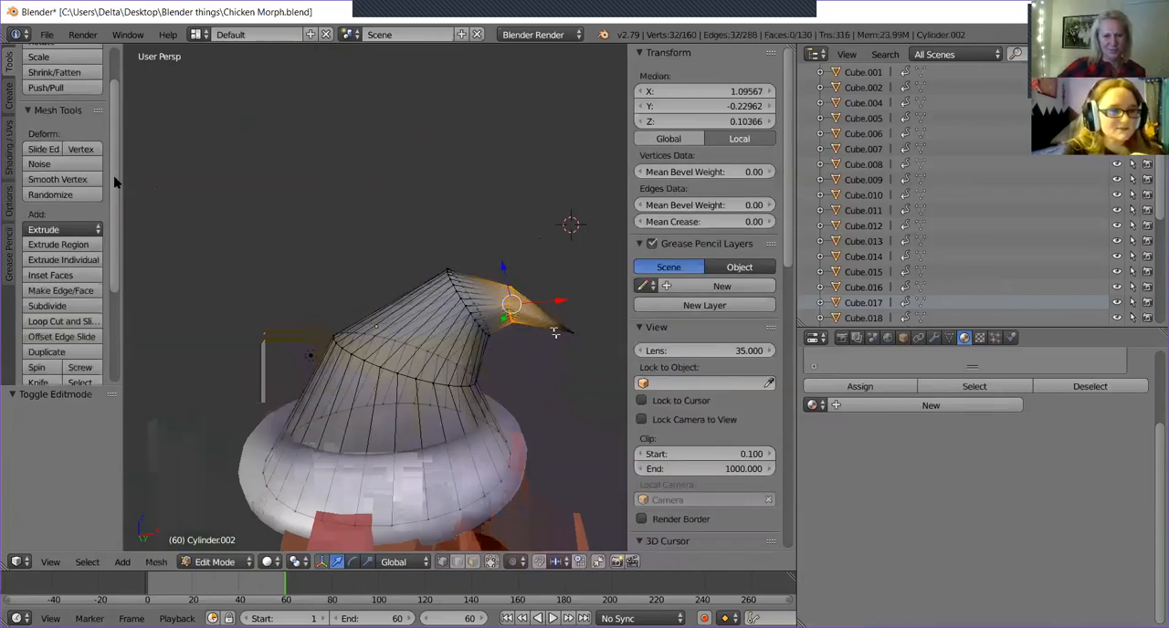
left_click_drag(114, 179, 114, 199)
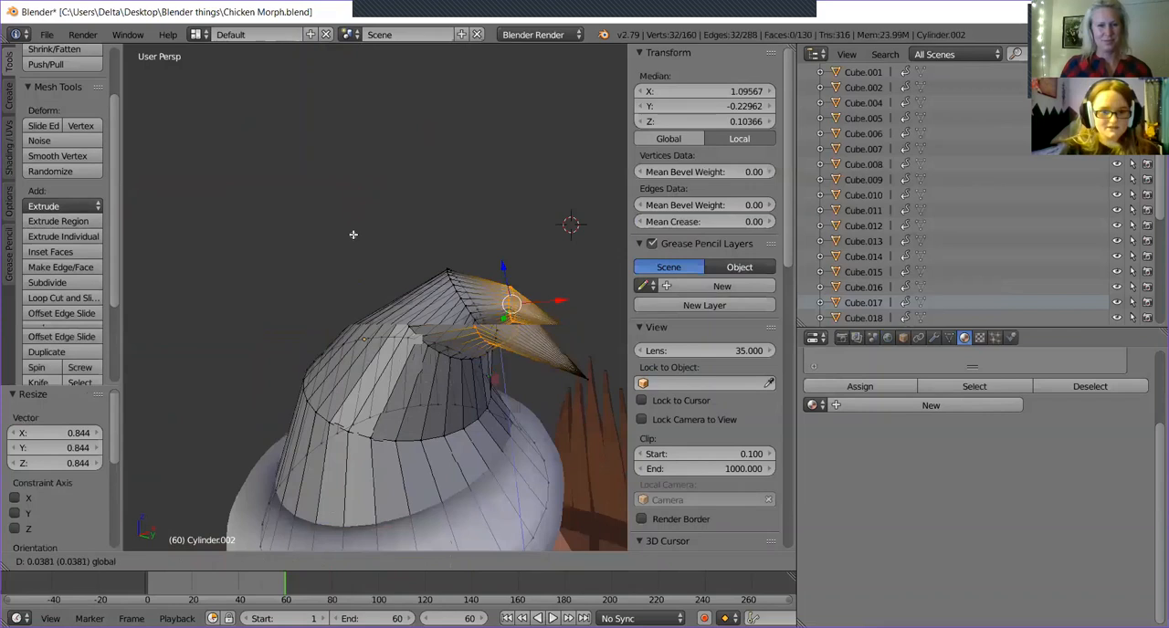
scroll(353, 235, "down", 15)
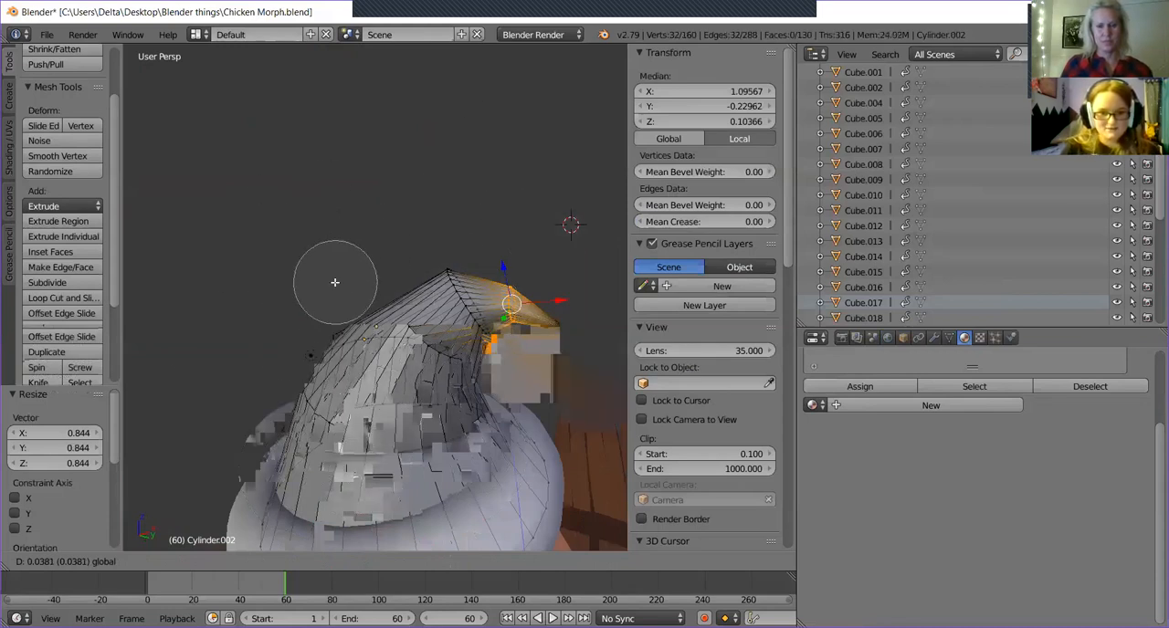
Circle-select all vertices of the hat's cone, from the brim to the tip.
mouse_move(496, 253)
left_mouse_down()
mouse_move(459, 308)
mouse_move(511, 386)
mouse_move(347, 393)
mouse_move(177, 457)
mouse_move(539, 405)
left_mouse_up()
key("Escape")
mouse_move(417, 221)
middle_mouse_down()
mouse_move(413, 268)
mouse_move(412, 237)
middle_mouse_up()
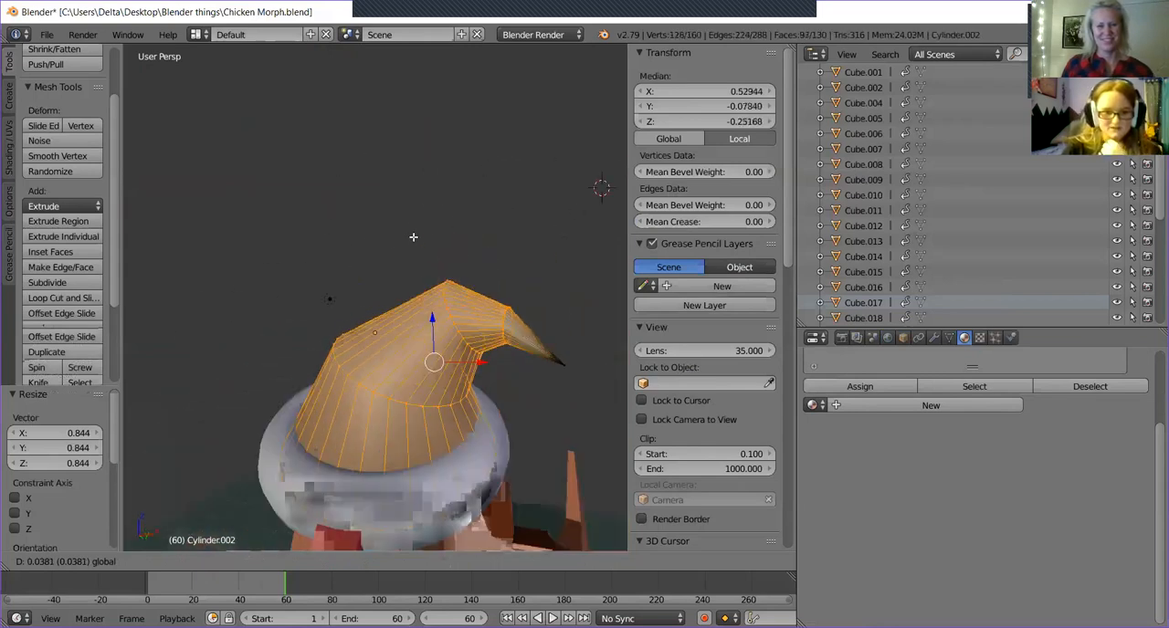
key("c")
left_click_drag(582, 404, 551, 373)
key("Escape")
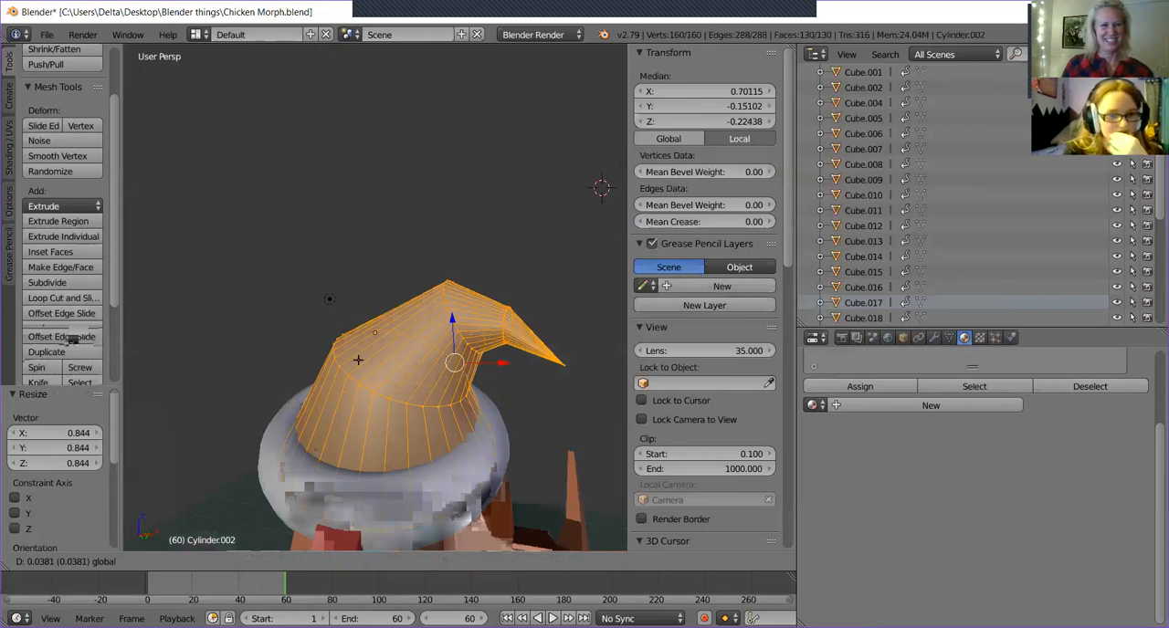
Restrict the selection to the cone's vertices above the brim, leaving its lowest ring unselected all the way round.
mouse_move(355, 484)
middle_mouse_down()
mouse_move(274, 457)
mouse_move(470, 492)
mouse_move(373, 409)
mouse_move(415, 389)
middle_mouse_up()
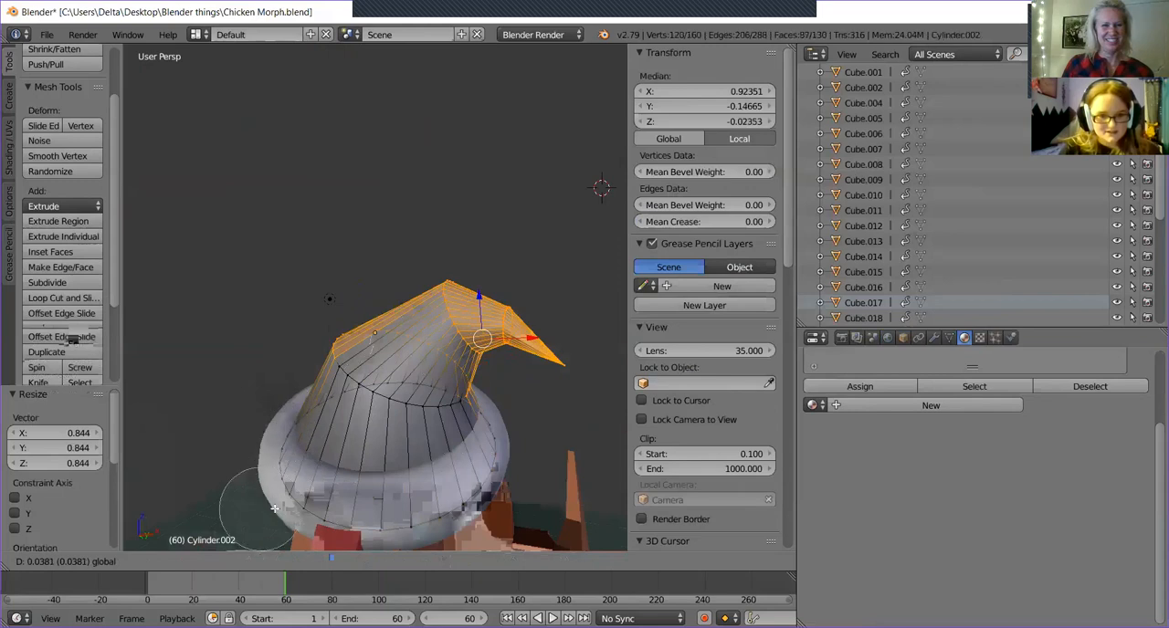
right_click(289, 479)
middle_click_drag(341, 490, 357, 414)
key("c")
left_click_drag(387, 290, 477, 331)
right_click(494, 322)
middle_click_drag(496, 320, 395, 309)
key("c")
middle_click(520, 411)
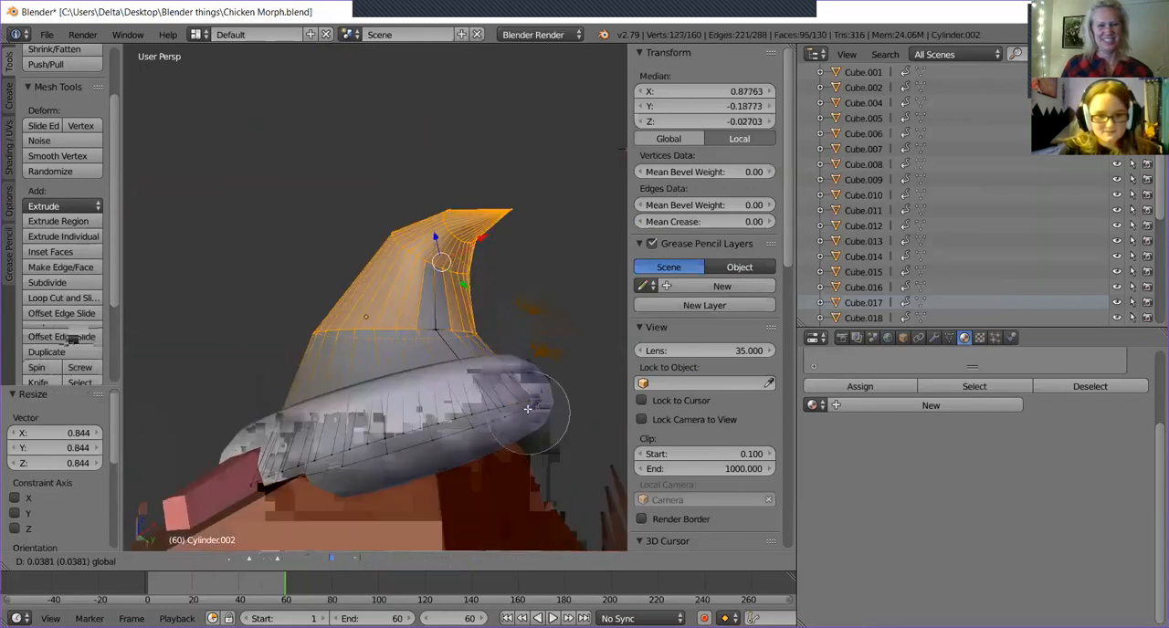
left_click(432, 292)
right_click(480, 282)
mouse_move(471, 309)
middle_mouse_down()
mouse_move(430, 331)
mouse_move(471, 366)
mouse_move(326, 354)
middle_mouse_up()
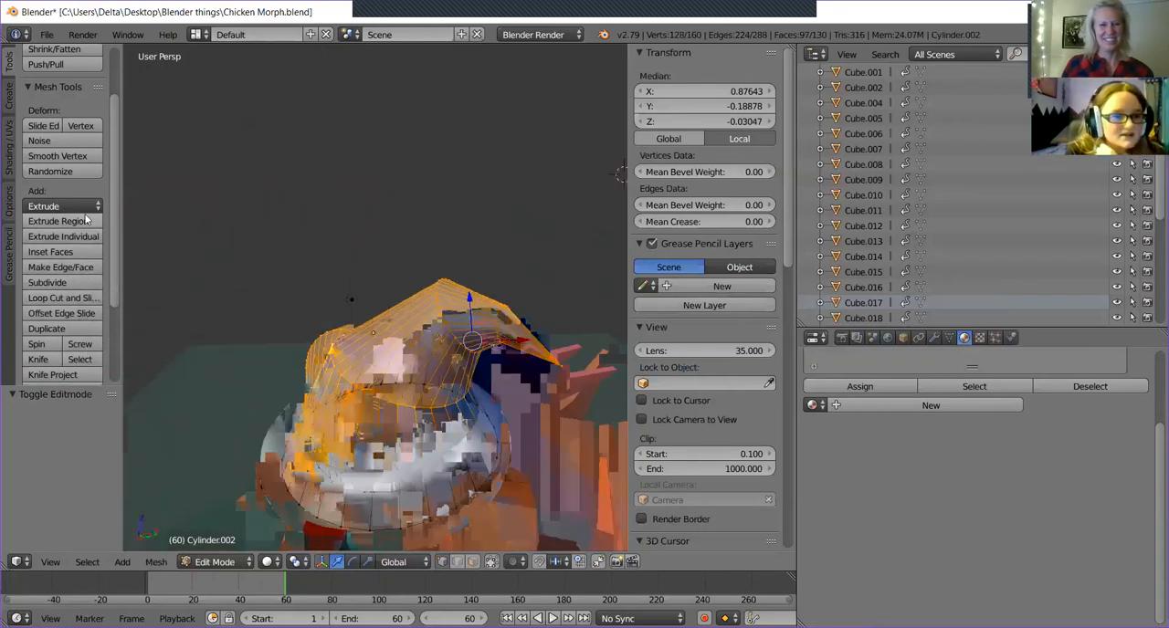
Apply Smooth Vertex three times at 0.500 smoothing to the selected upper part and inspect the hat on the chicken's head.
left_click(79, 157)
middle_click_drag(494, 398, 226, 313)
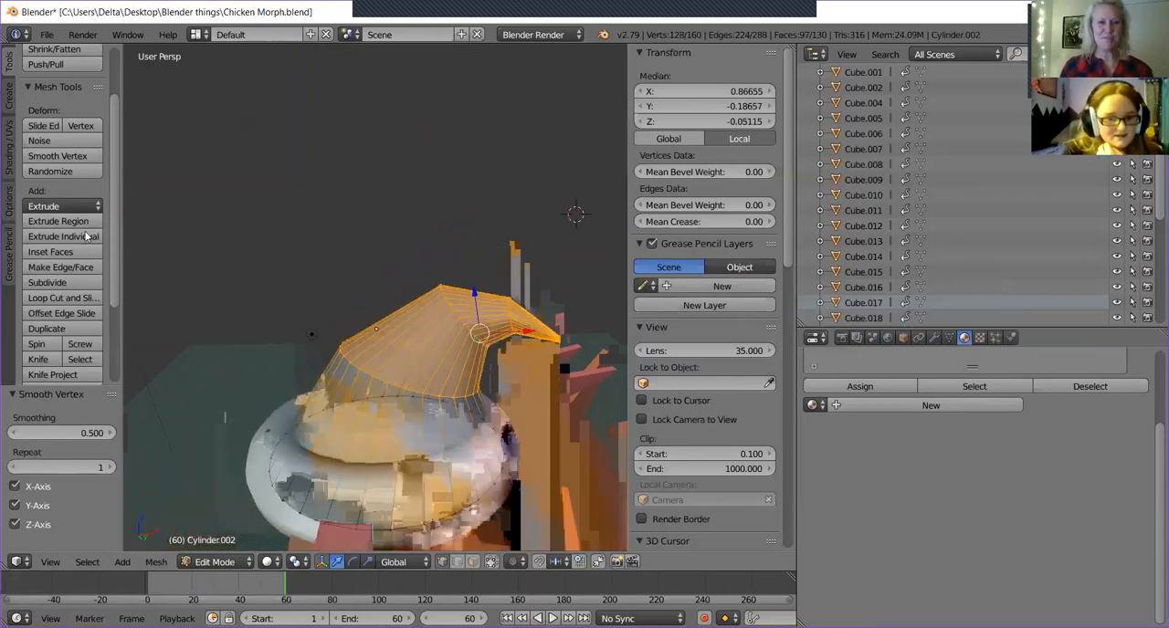
left_click(56, 157)
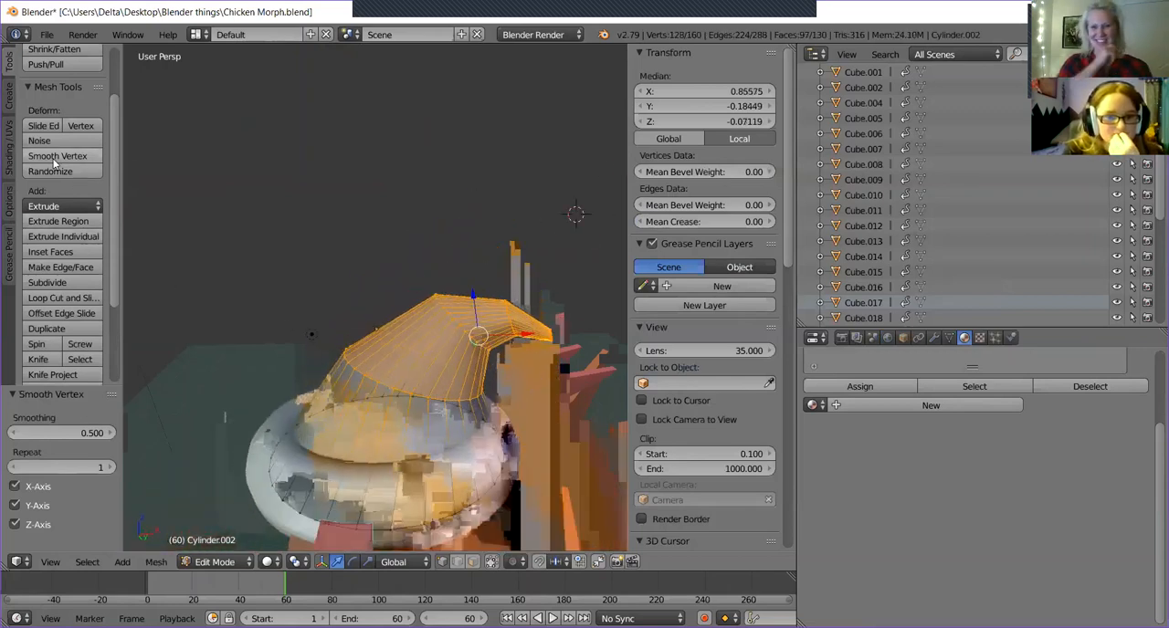
left_click(54, 161)
middle_click_drag(559, 259, 586, 310)
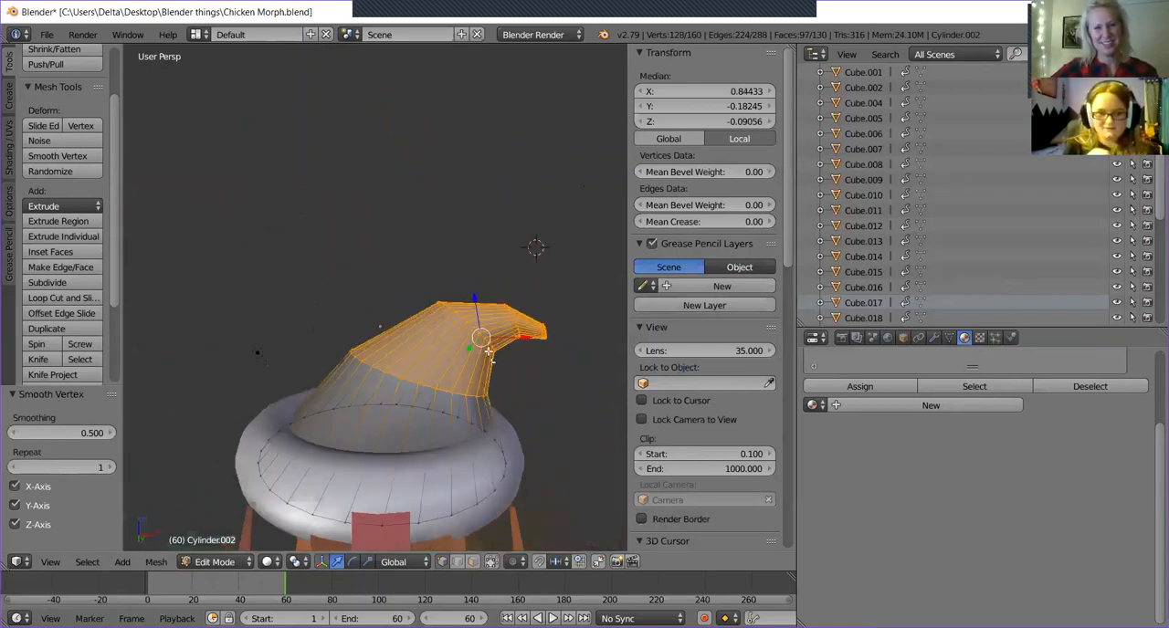
mouse_move(477, 314)
middle_mouse_down()
mouse_move(473, 274)
mouse_move(484, 324)
middle_mouse_up()
middle_click_drag(526, 365, 436, 381)
scroll(457, 390, "down", 4)
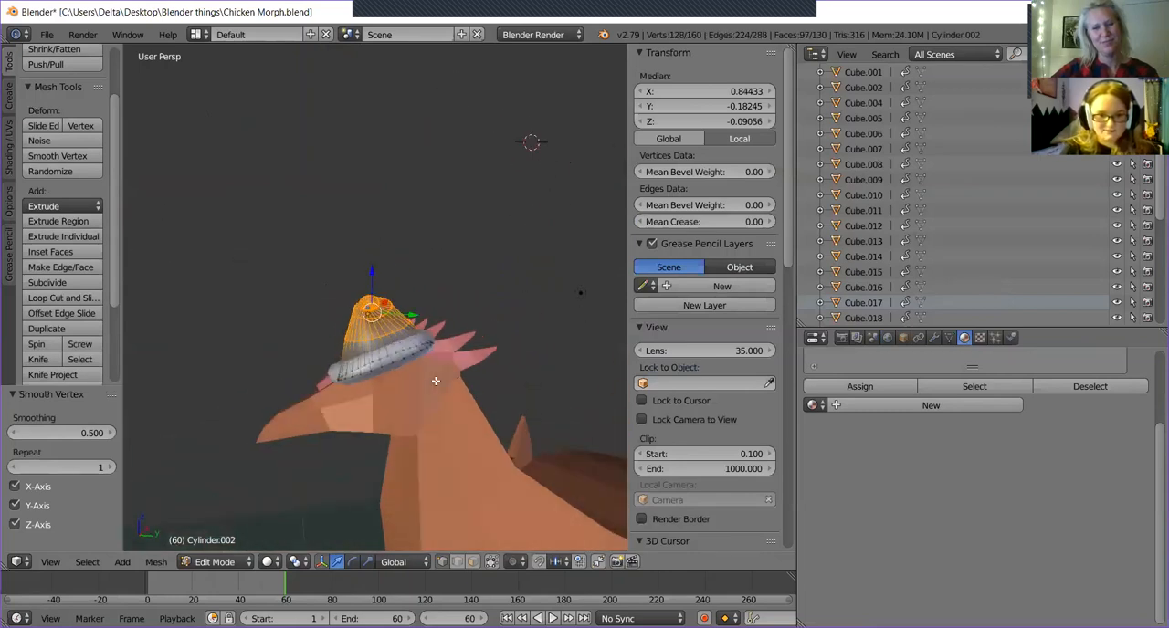
middle_click_drag(373, 474, 459, 411)
scroll(460, 410, "up", 2)
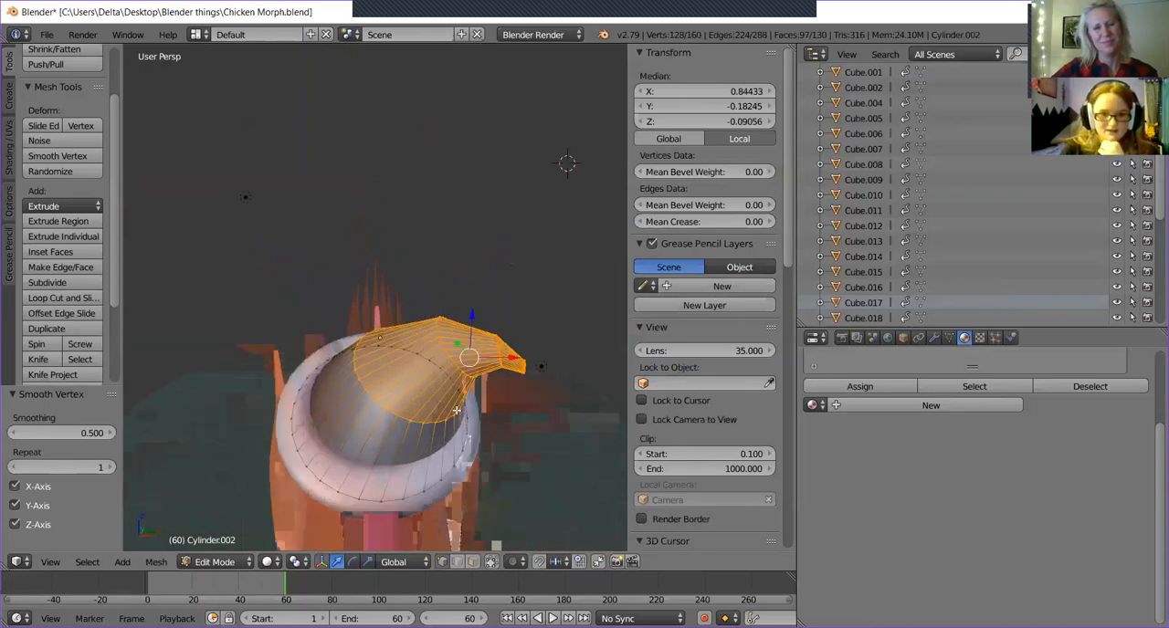
Select the blunt end face at the hat's tip and scale it to 0 to form a point.
middle_click_drag(455, 411, 544, 388)
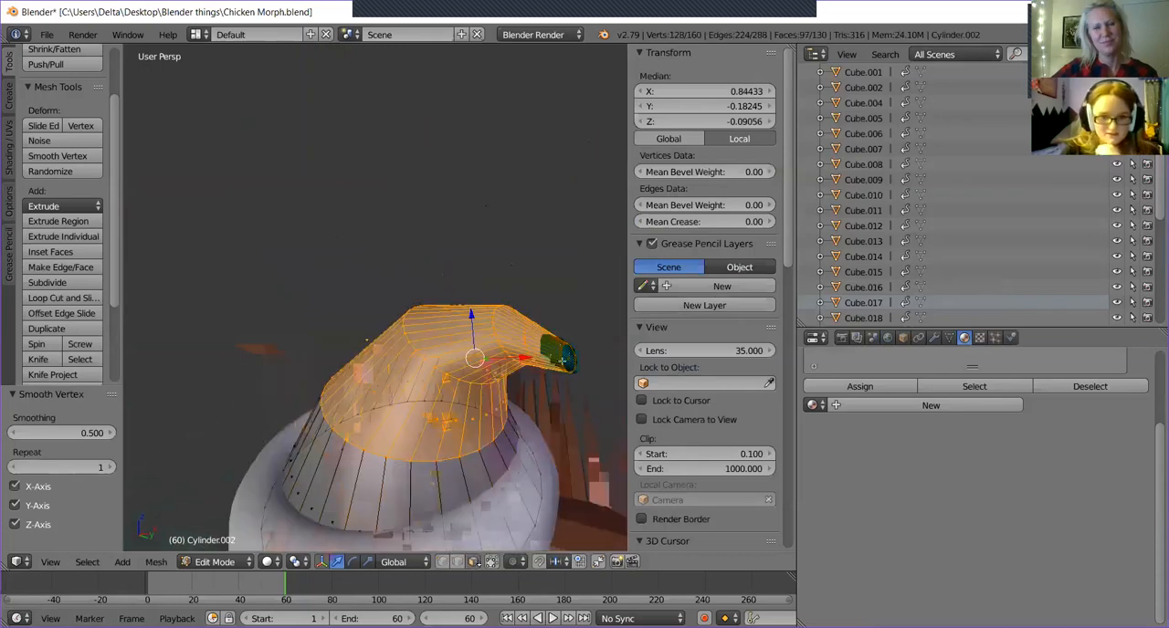
right_click(562, 361)
key("s")
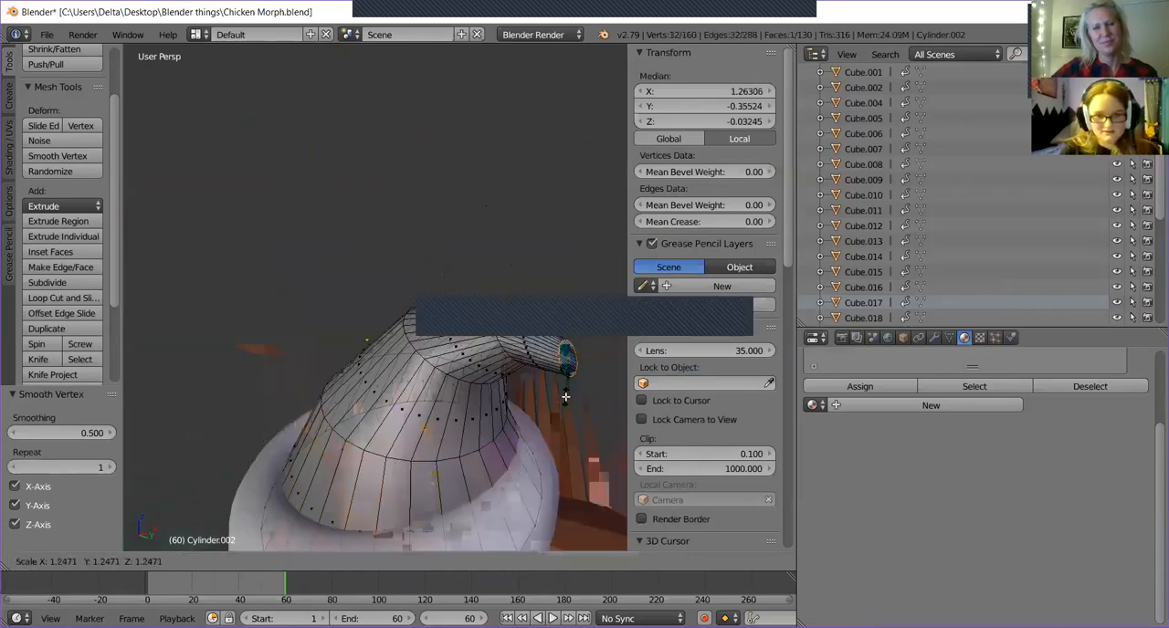
key("0")
key("Return")
Lower the tip about 0.096 along Z and add a single loop cut just before it.
middle_click_drag(565, 397, 441, 414)
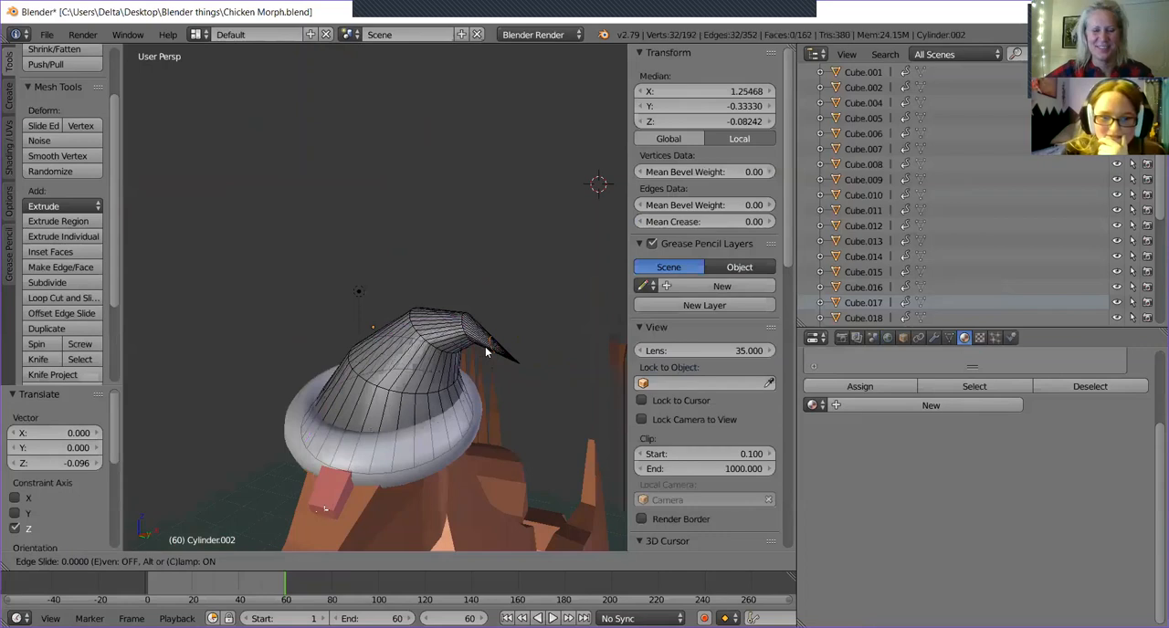
left_click(486, 351)
middle_click_drag(509, 365, 479, 338)
scroll(503, 361, "up", 4)
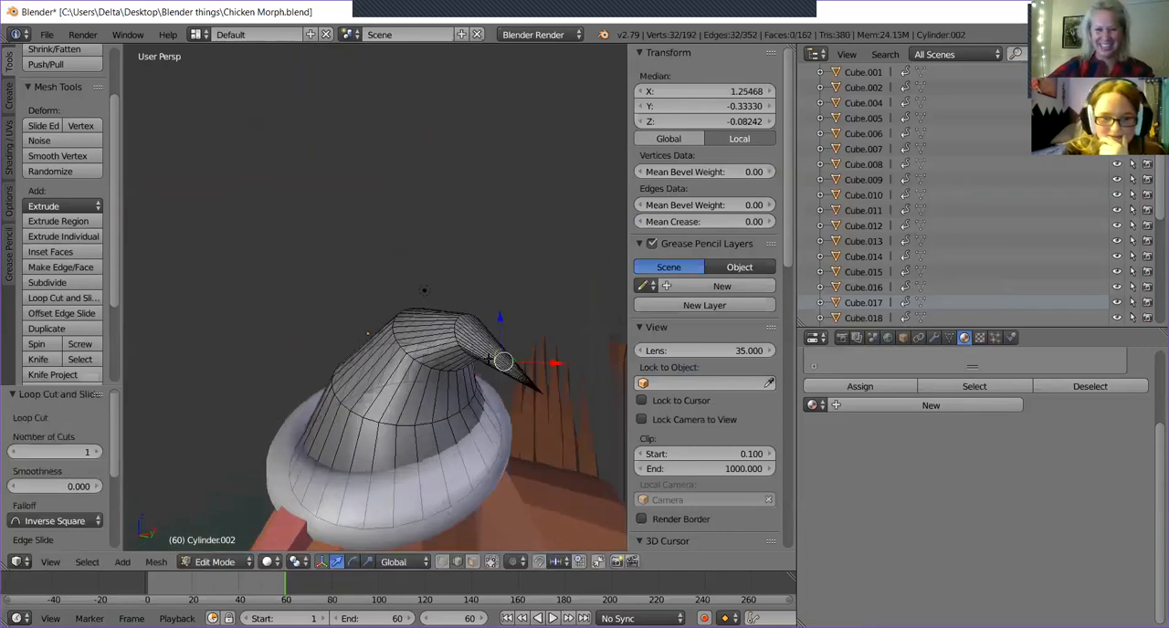
Rotate the new loop near the tip about 30.1° around the Y axis, undoing the first rotation attempt.
scroll(497, 428, "down", 3)
left_click(354, 559)
left_click_drag(557, 361, 550, 373)
key("ctrl+z")
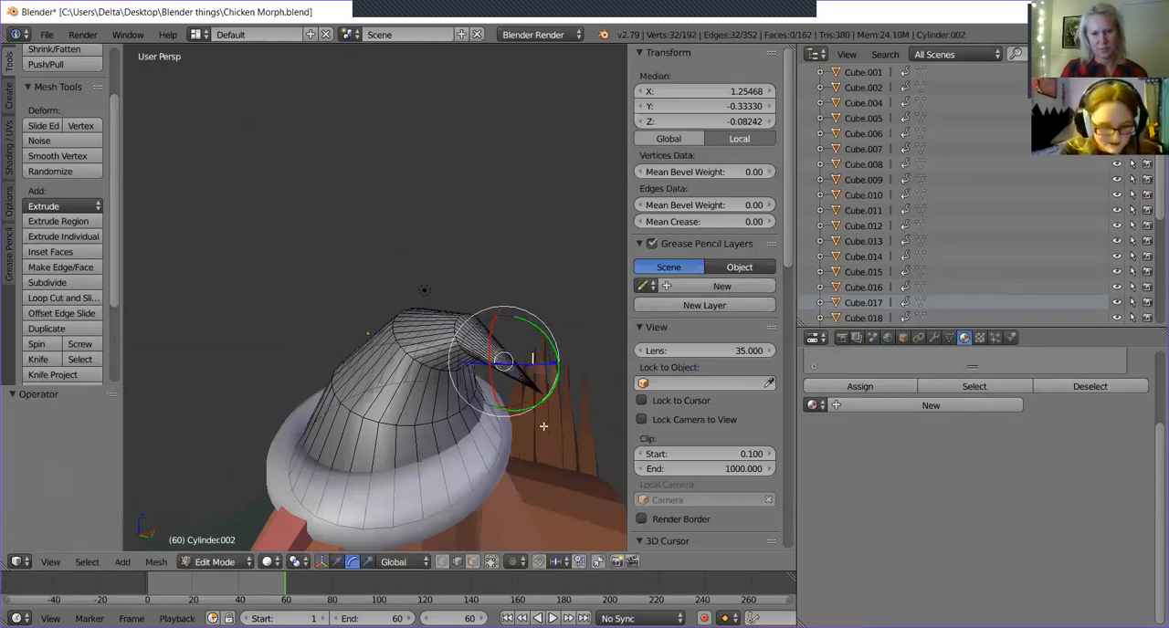
left_click_drag(536, 327, 553, 336)
middle_click_drag(552, 336, 579, 351)
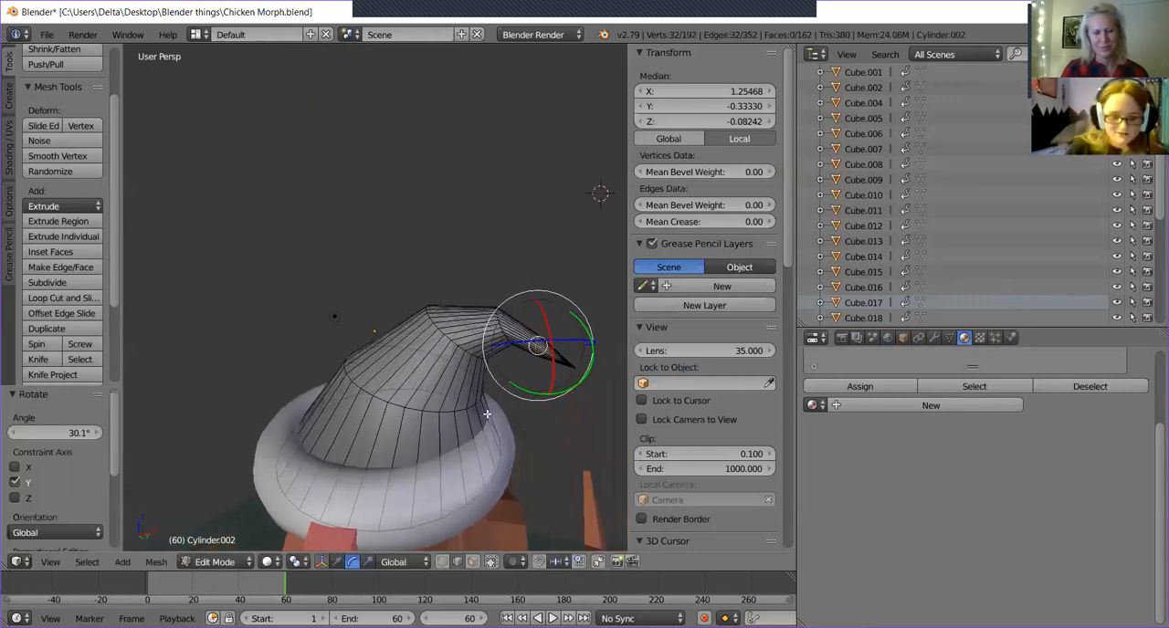
Raise the new loop near the hat's tip about 0.029 along the Z axis.
left_click(336, 563)
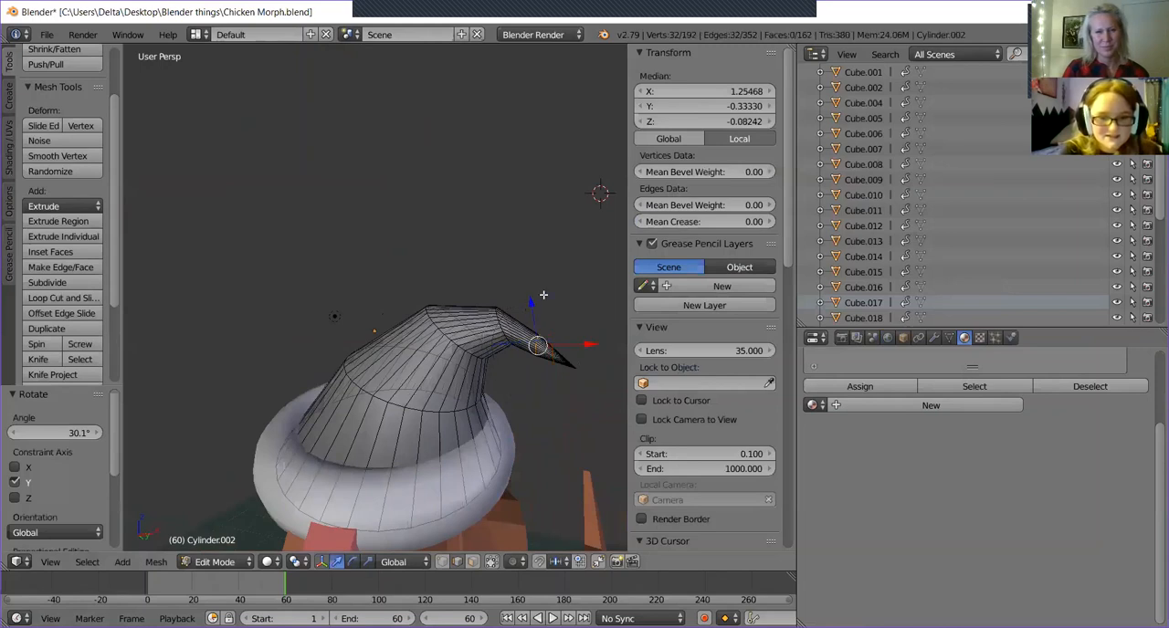
left_click_drag(531, 304, 531, 295)
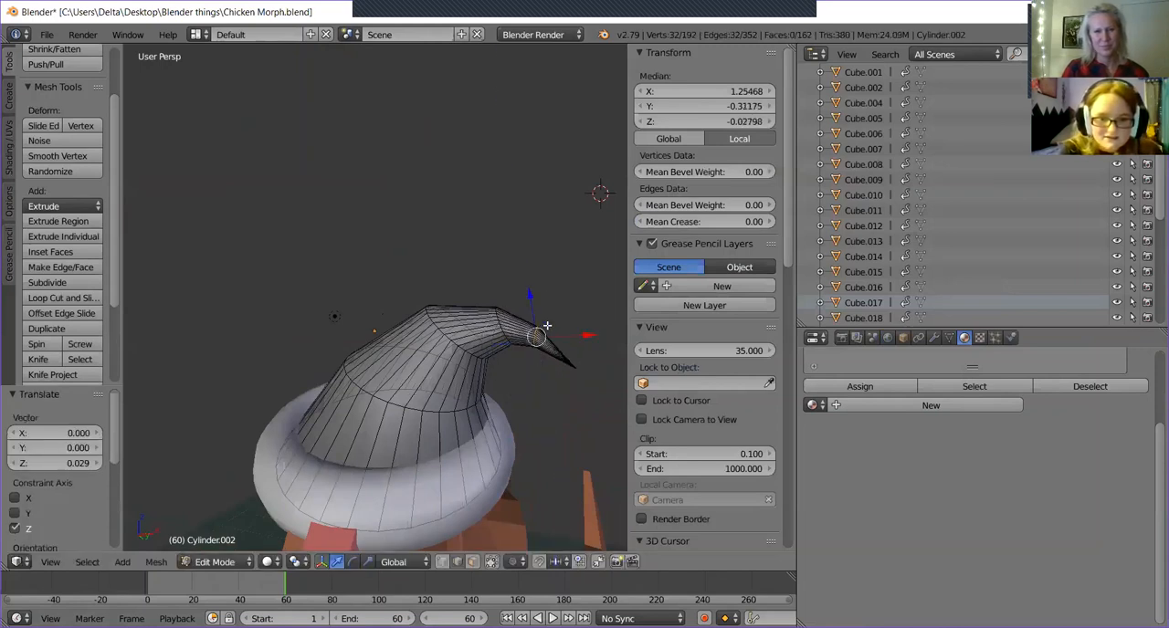
Circle-select the hat's tip vertices alone, excluding the neighbouring loop.
middle_click_drag(574, 366, 518, 329)
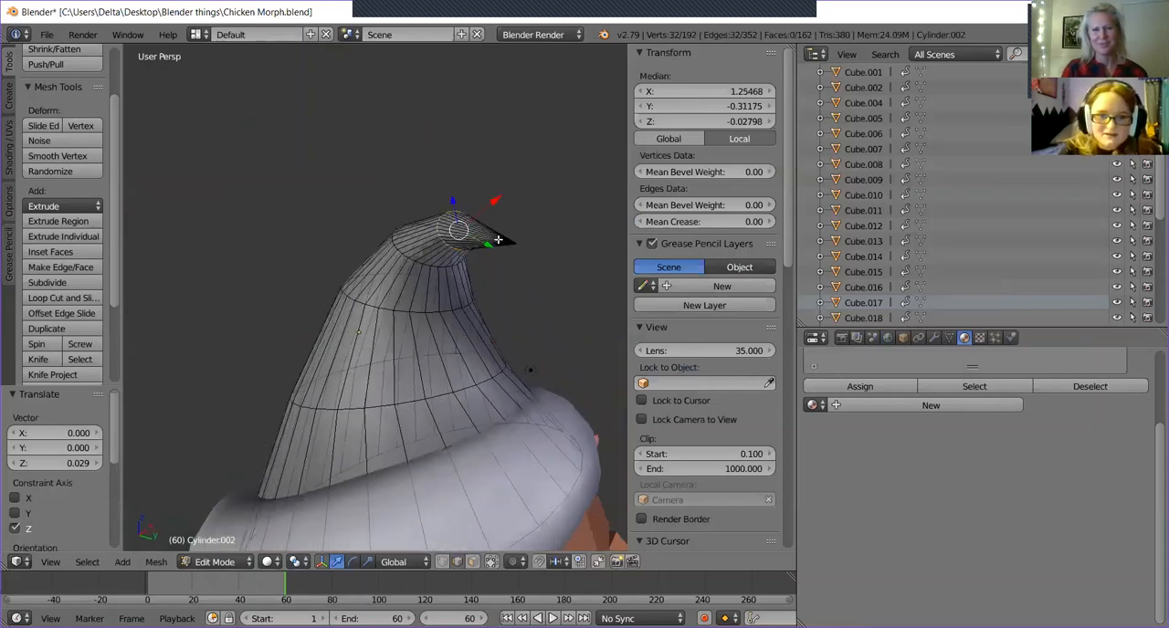
key("c")
middle_click(469, 235)
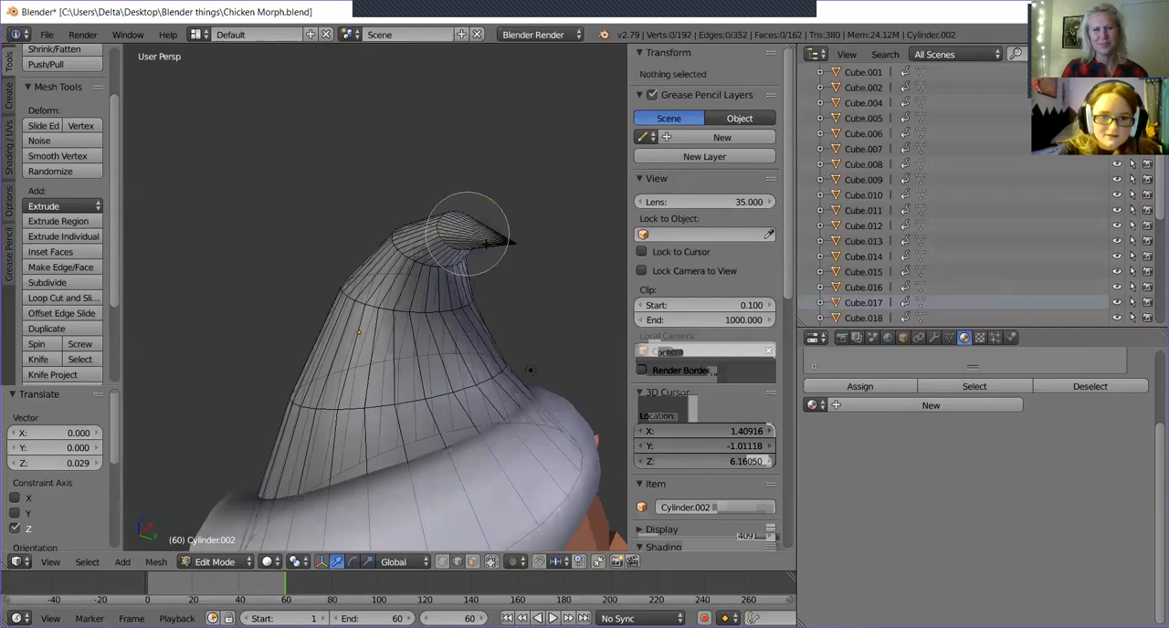
left_click(531, 255)
right_click(532, 256)
mouse_move(532, 256)
middle_mouse_down()
mouse_move(566, 271)
mouse_move(557, 267)
middle_mouse_up()
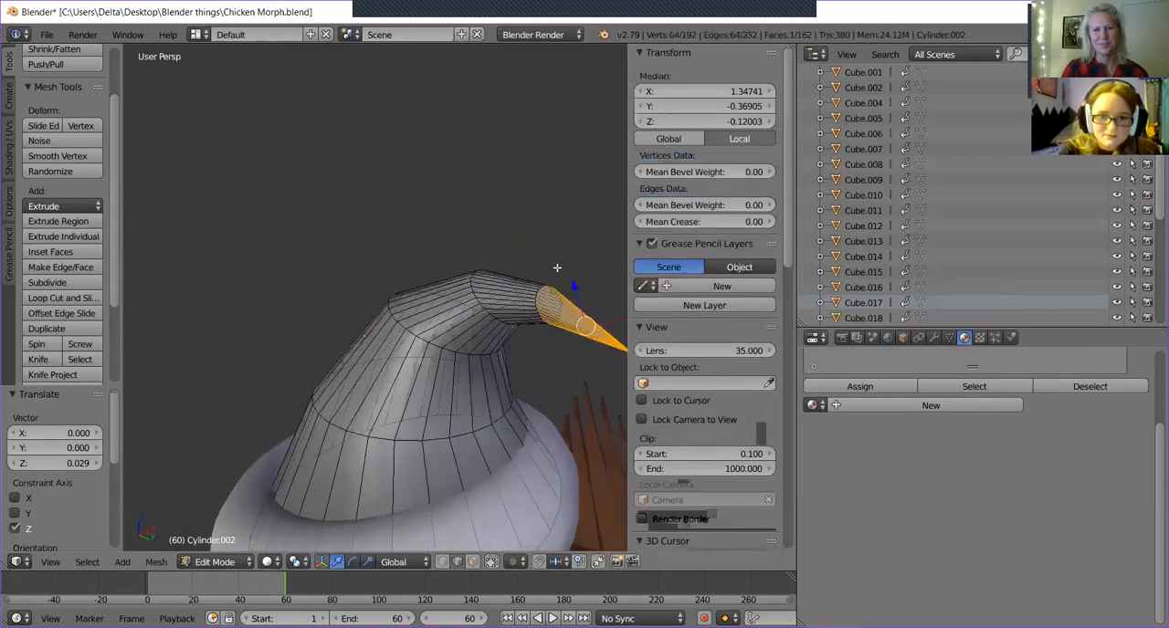
key("c")
middle_click(532, 306)
right_click(556, 352)
middle_click_drag(556, 353, 536, 346)
Try to raise the hat's tip together with its neighbouring loop along Z, and undo the move.
key("c")
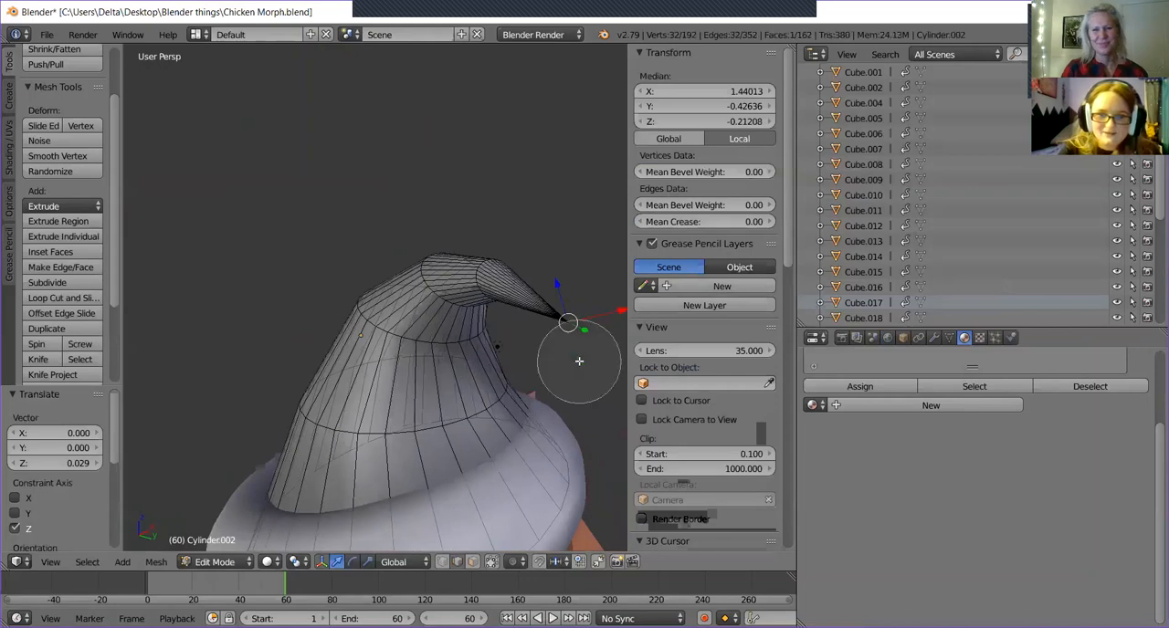
left_click(587, 340)
right_click(599, 278)
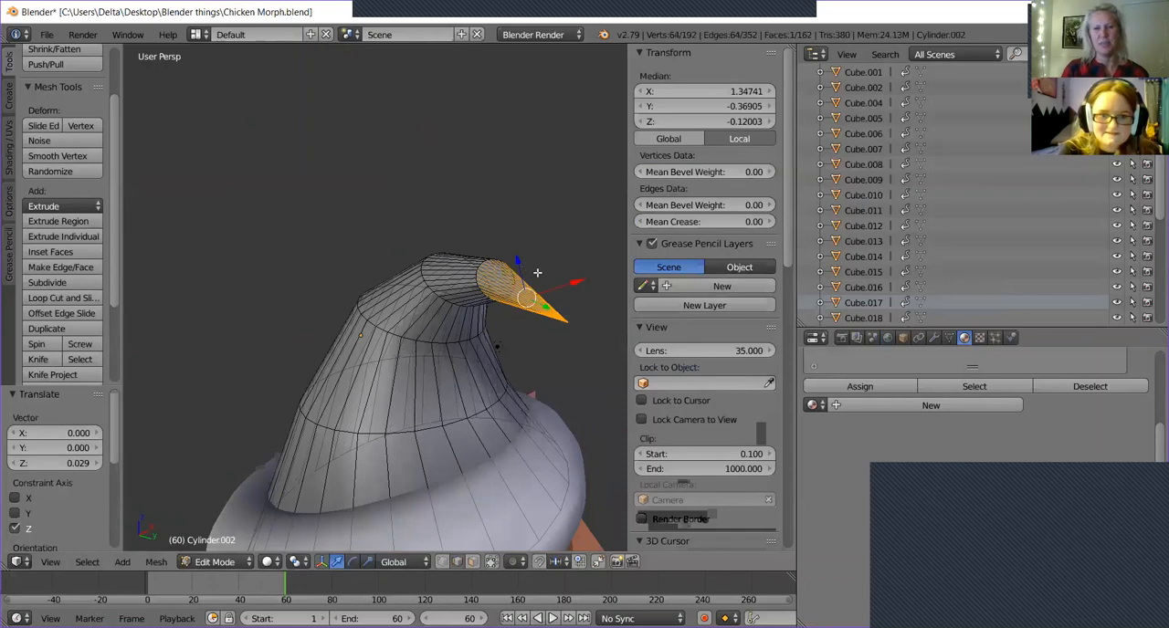
mouse_move(518, 261)
left_mouse_down()
mouse_move(518, 302)
mouse_move(517, 200)
mouse_move(518, 245)
left_mouse_up()
key("ctrl+z")
Frame the hat's end section and use vertex selection to keep only the vertices at the very tip selected.
middle_click_drag(549, 259, 485, 372)
key("KP_Decimal")
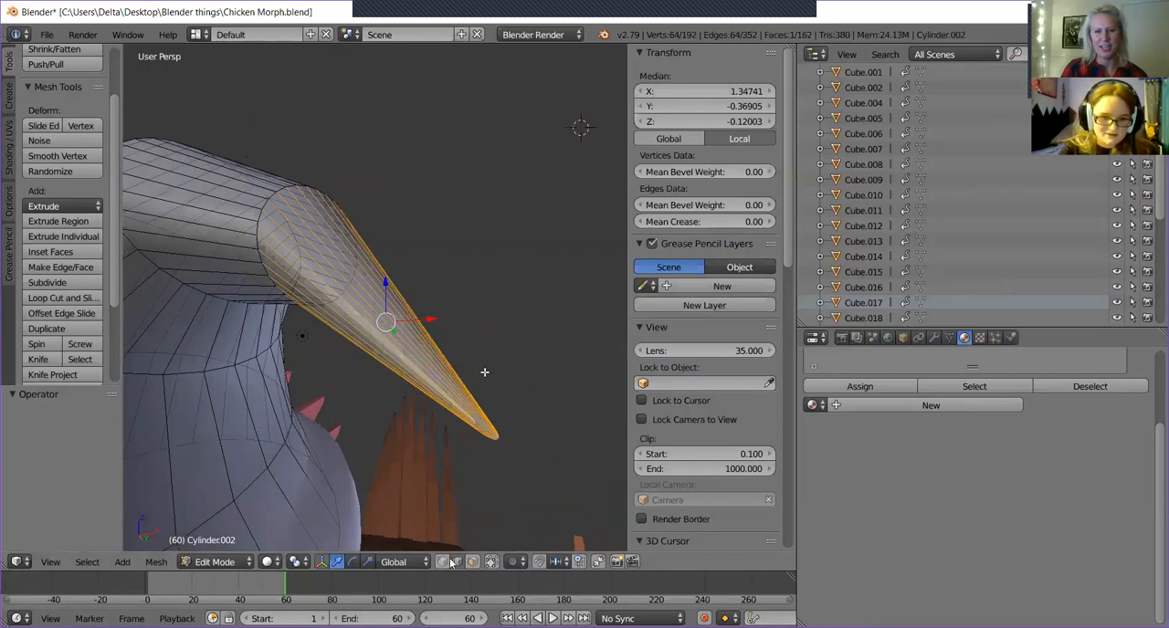
left_click(443, 562)
middle_click_drag(489, 480, 518, 340)
key("c")
mouse_move(373, 253)
middle_mouse_down()
mouse_move(329, 320)
mouse_move(405, 300)
mouse_move(426, 384)
mouse_move(487, 351)
mouse_move(528, 307)
middle_mouse_up()
left_click(454, 386)
key("Escape")
Shift the tip vertices about -0.037 along X and adjust their height, finishing with a raise of about 0.019 along Z.
left_click_drag(455, 345, 476, 370)
left_click_drag(512, 404, 446, 410)
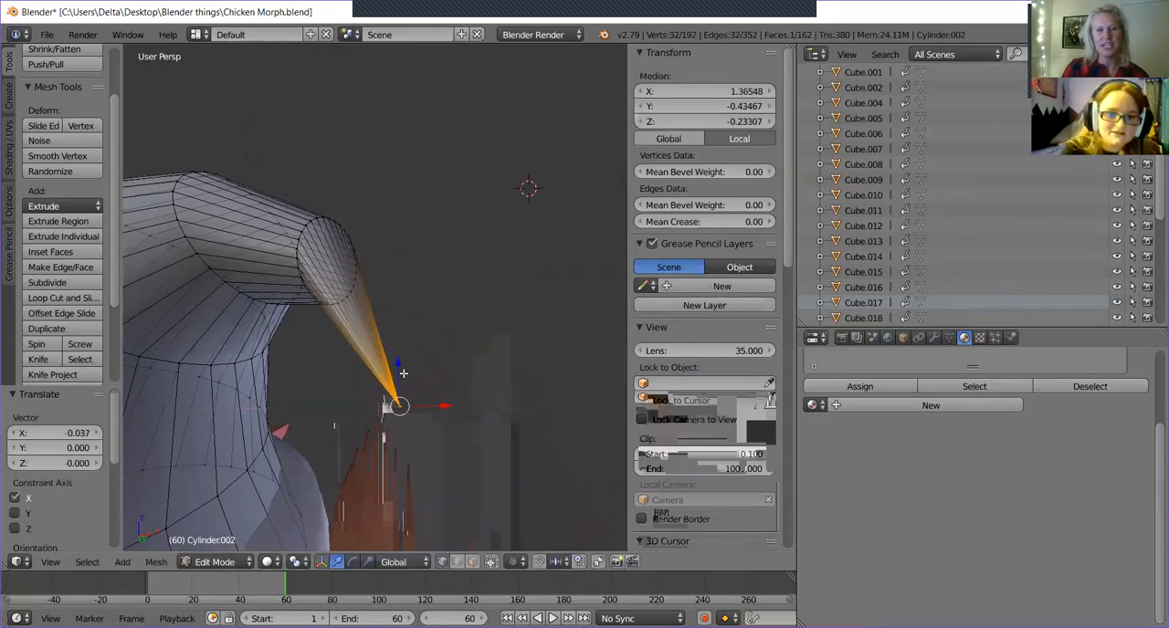
left_click_drag(399, 366, 400, 334)
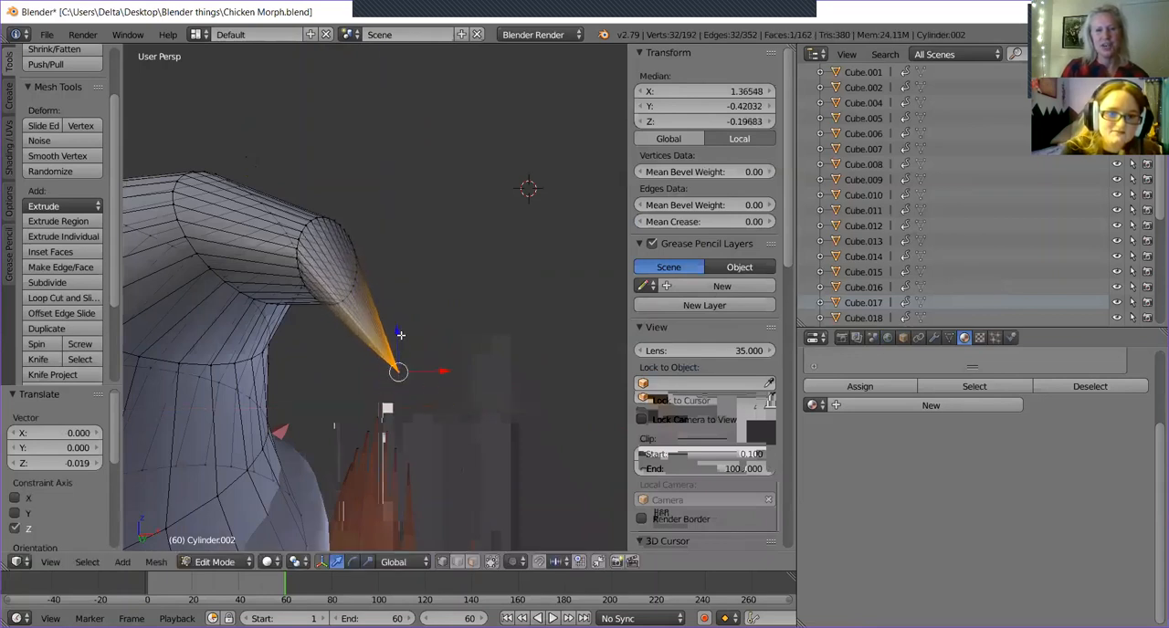
Rotate the tip vertices about -585° around the Y axis and check the hat's end from other angles.
middle_click_drag(408, 400, 529, 398)
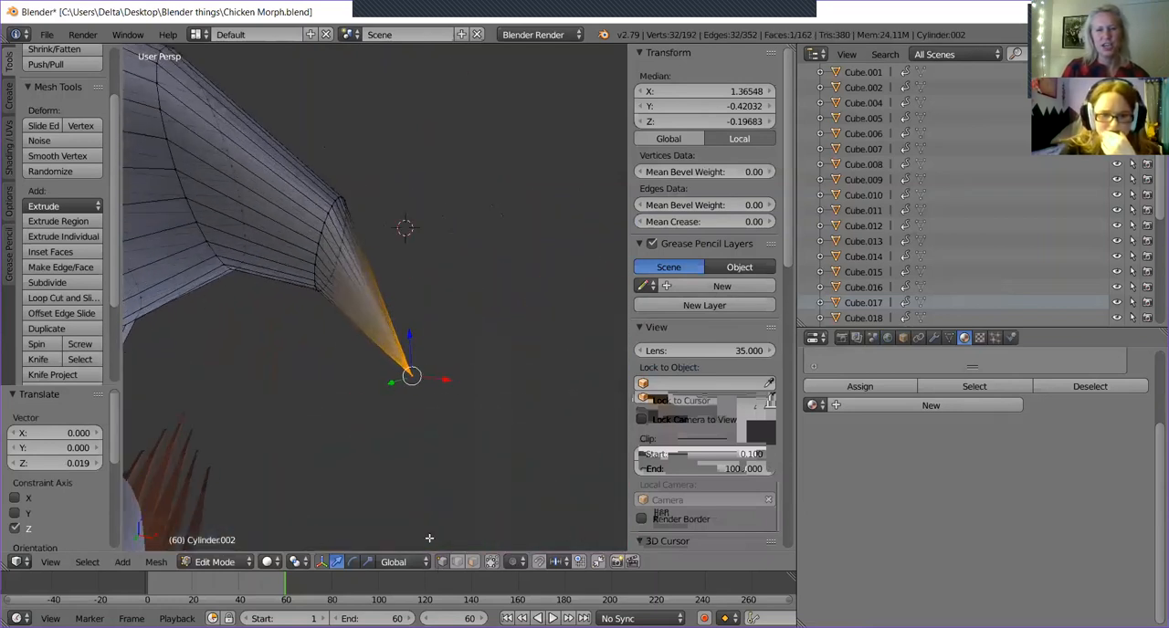
left_click(353, 561)
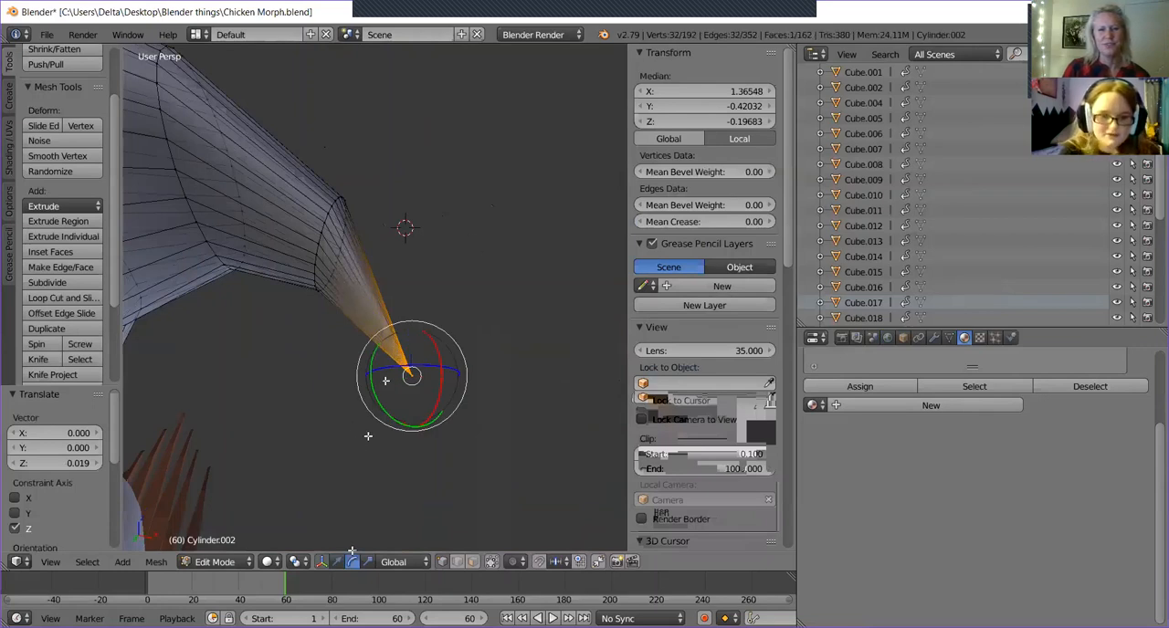
left_click_drag(383, 404, 498, 349)
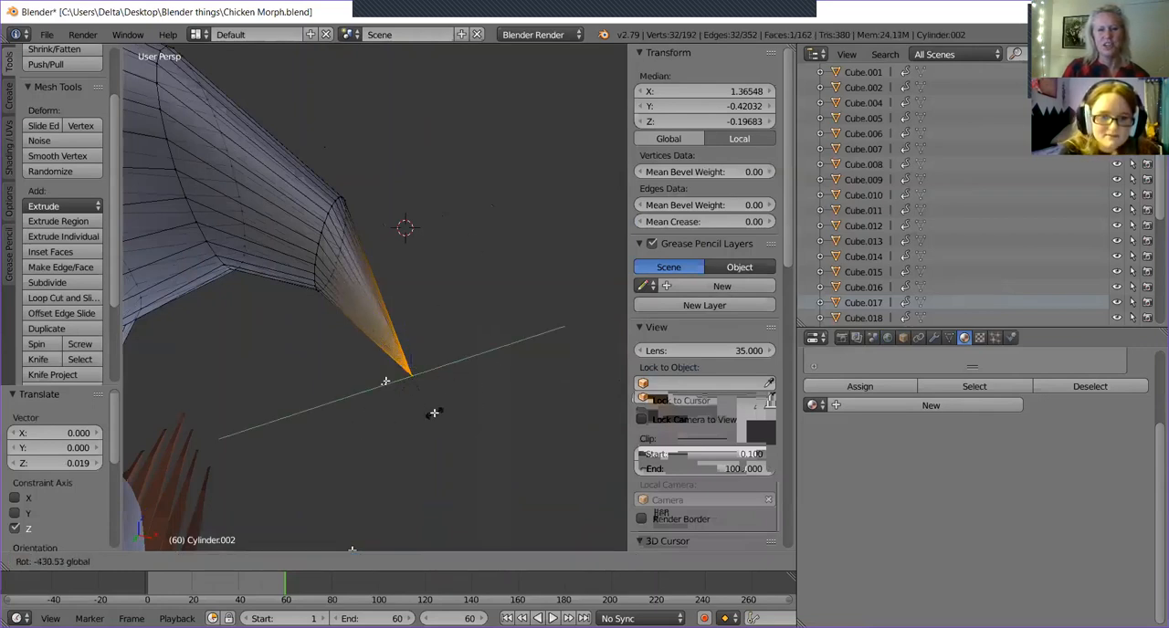
left_click_drag(434, 413, 434, 413)
middle_click_drag(468, 399, 415, 434)
middle_click_drag(272, 396, 424, 399)
middle_click_drag(420, 458, 394, 256)
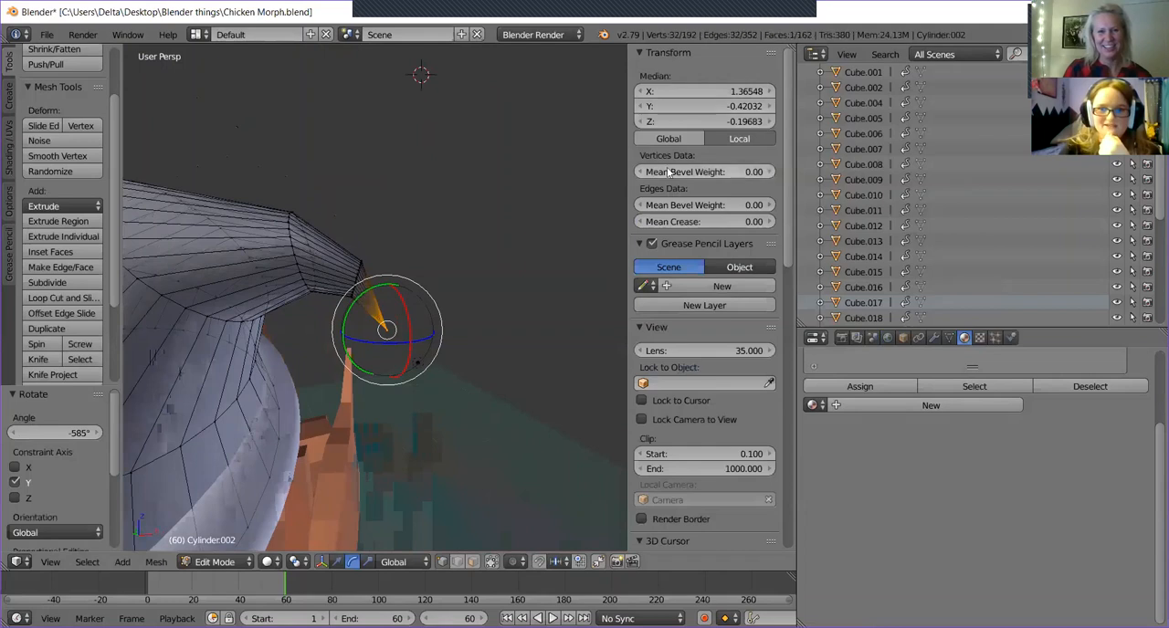
Return to Object Mode, deselect everything and bring the whole chicken with its hat into view.
middle_click_drag(422, 415, 411, 390)
key("Tab")
key("a")
middle_click_drag(339, 340, 545, 175)
scroll(521, 208, "down", 5)
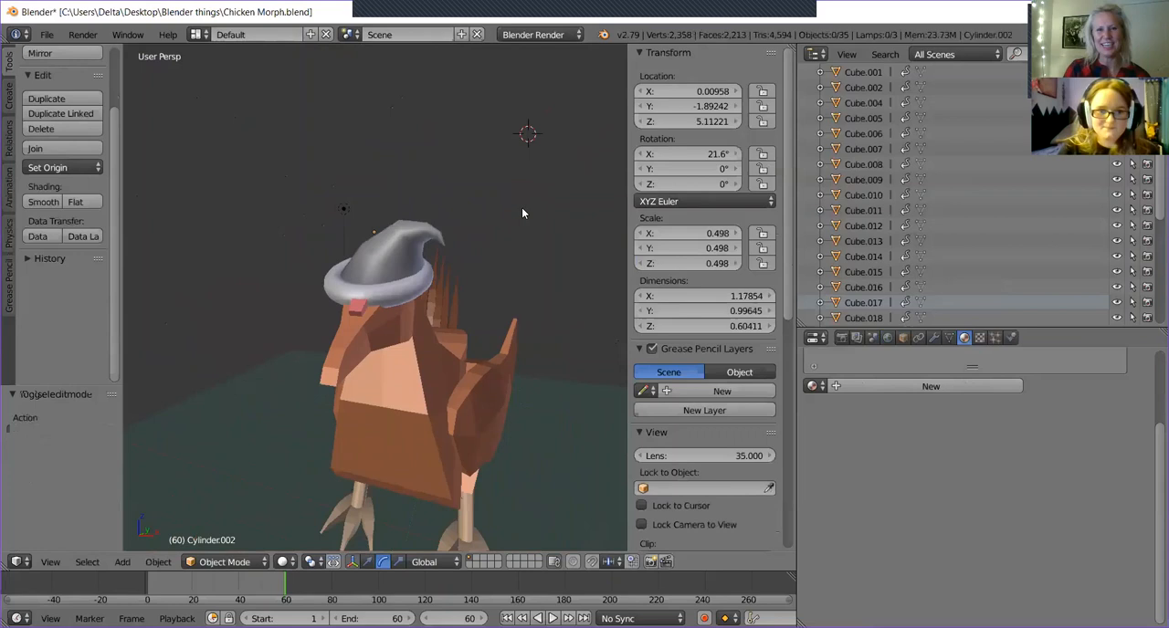
Give the cone part of the Santa hat a new material with a bright red diffuse colour.
right_click(385, 291)
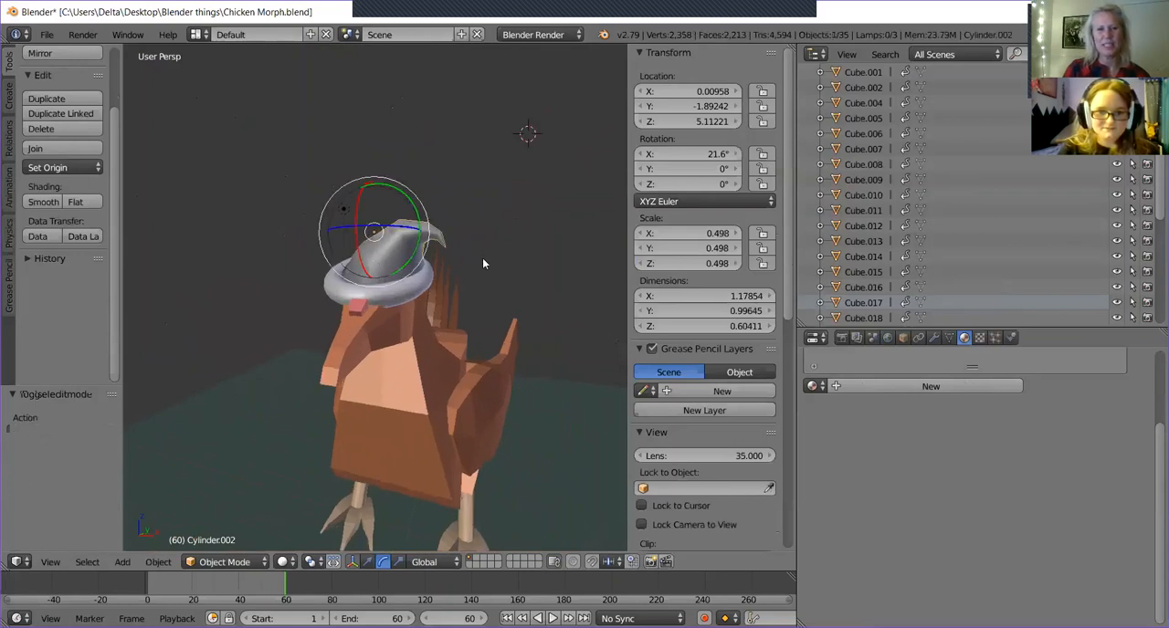
left_click(853, 384)
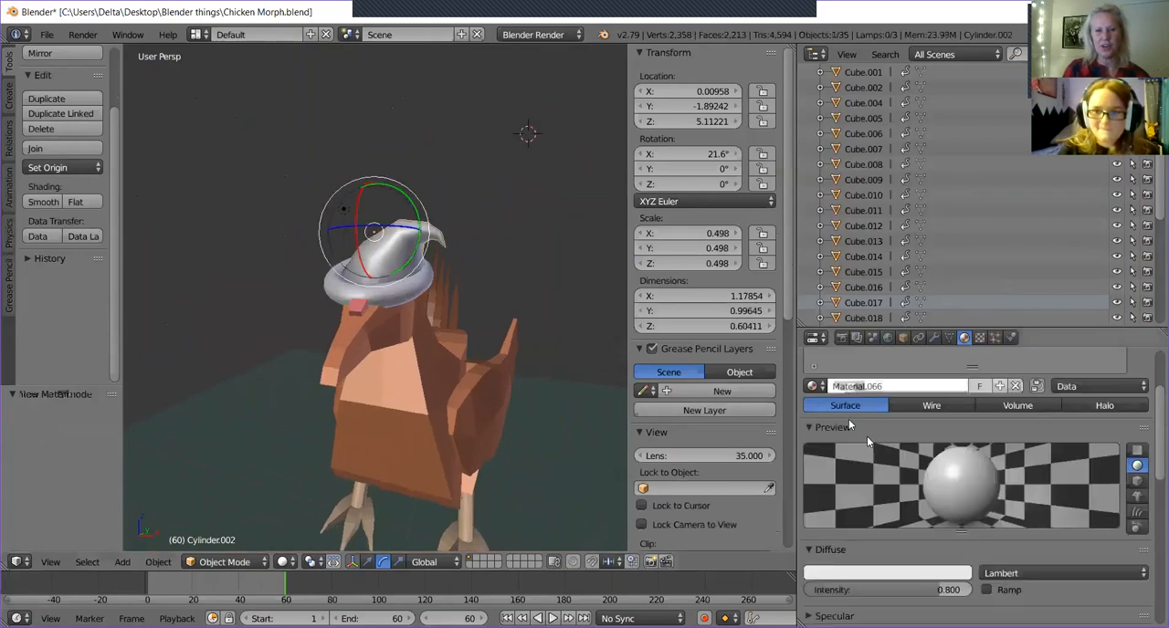
left_click(895, 571)
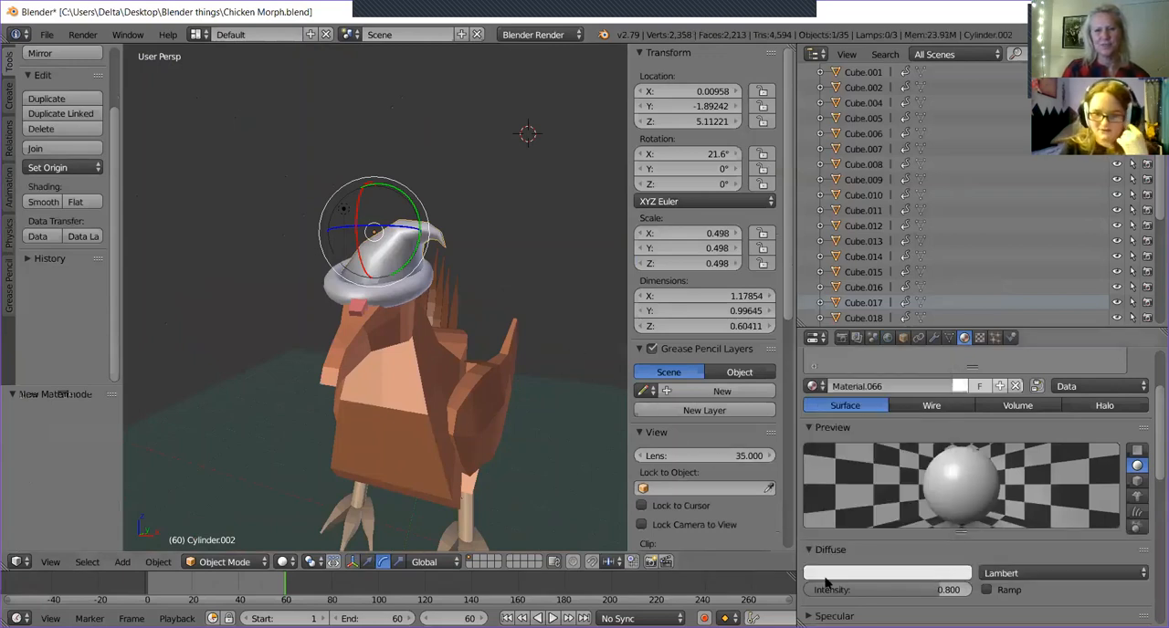
left_click(826, 578)
mouse_move(827, 522)
left_mouse_down()
mouse_move(882, 524)
mouse_move(829, 537)
left_mouse_up()
left_click_drag(900, 551, 822, 551)
middle_click_drag(475, 282, 436, 289)
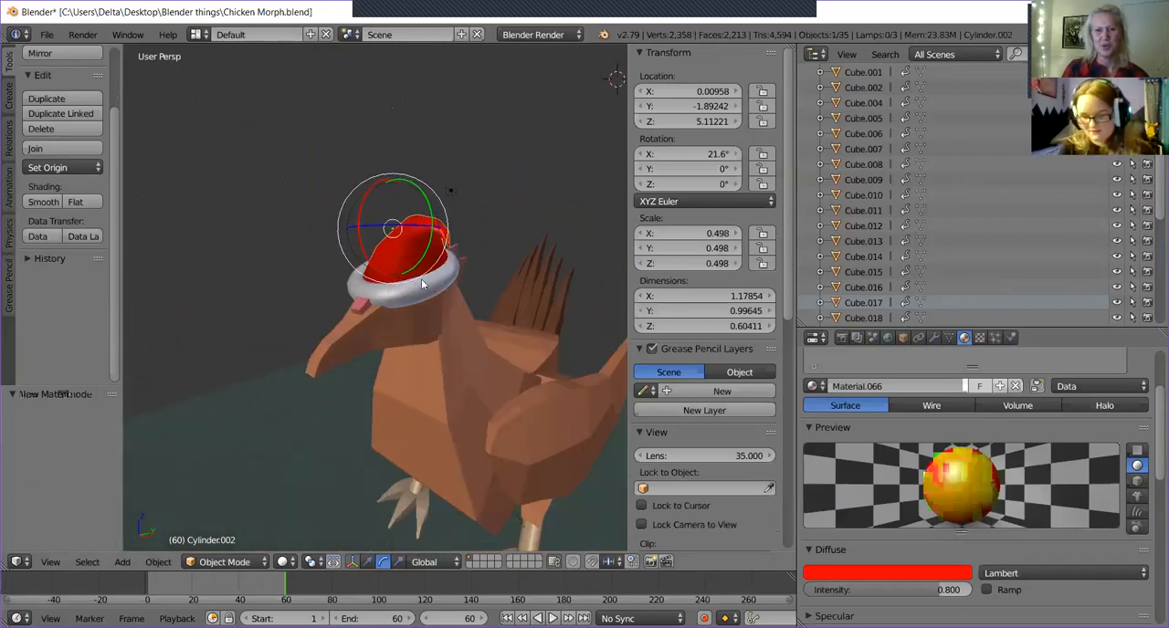
Switch to the camera view and render a still image of the chicken wearing the hat.
key("KP_0")
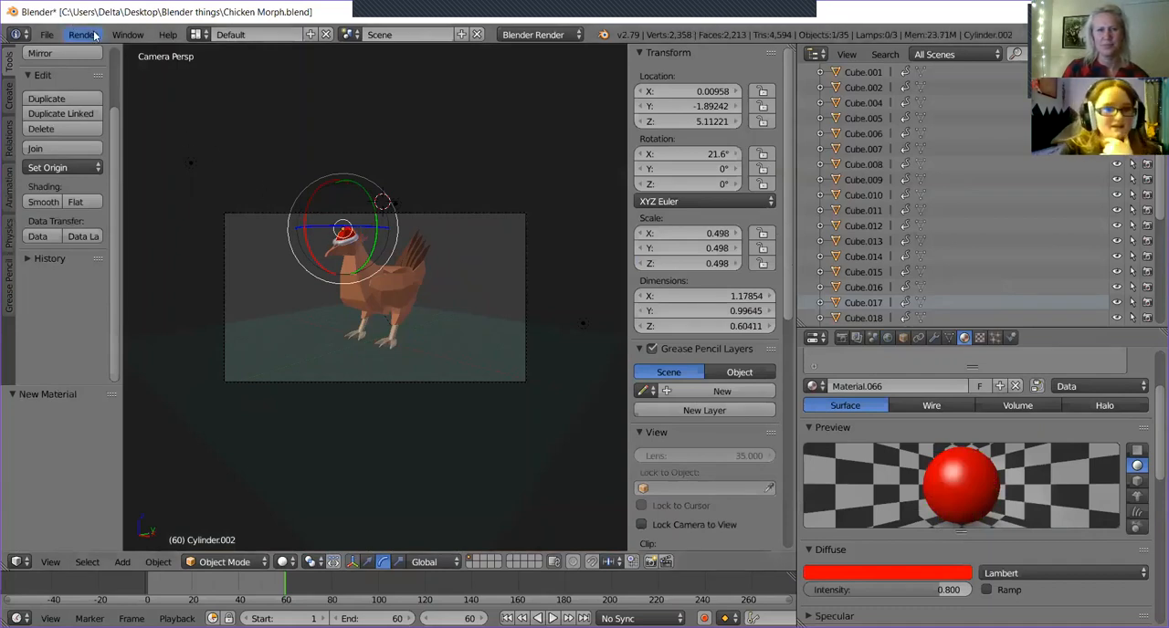
left_click(91, 34)
left_click(128, 35)
left_click(73, 36)
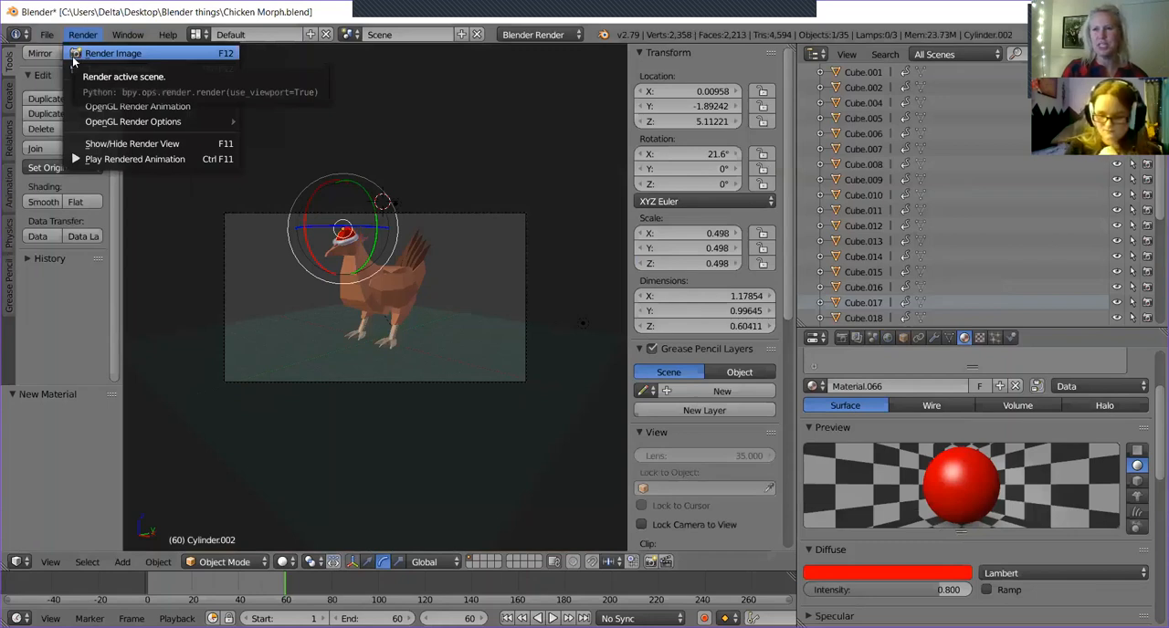
key("KP_0")
key("KP_0")
key("KP_0")
key("KP_0")
left_click(82, 33)
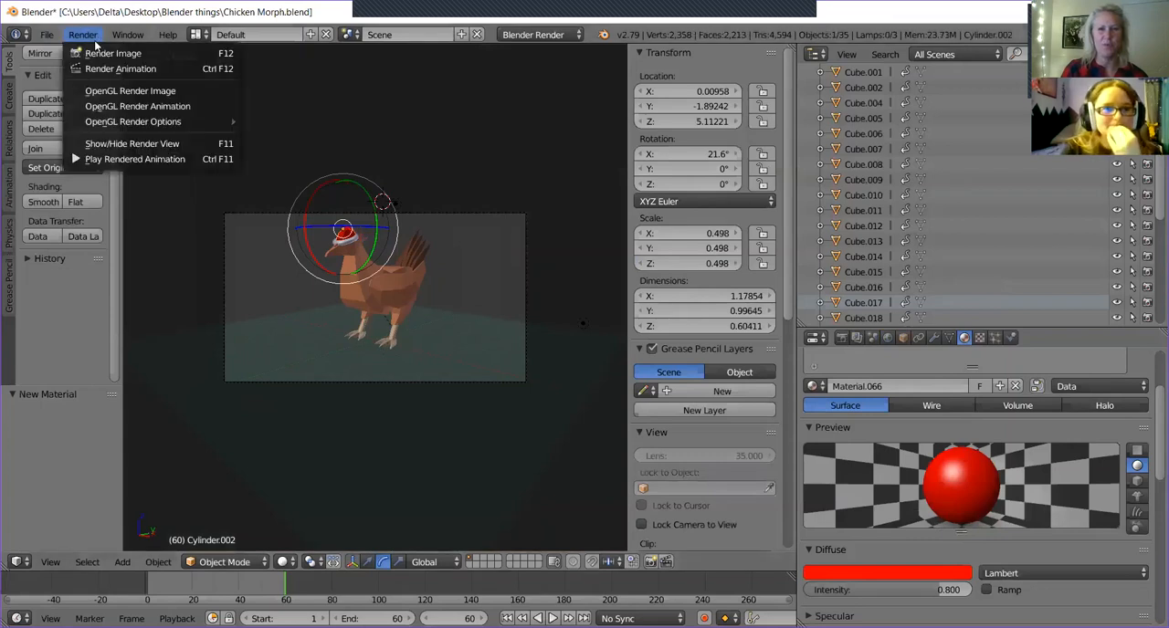
left_click(102, 55)
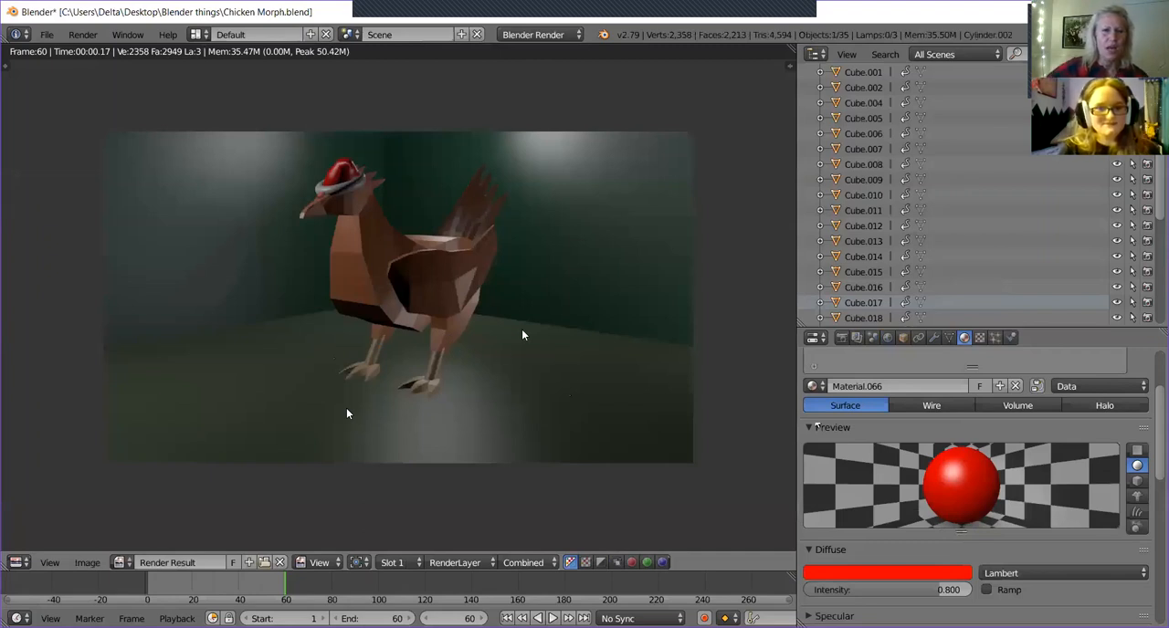
Close the rendered image, leave the camera view and put the hat back in Object Mode.
key("Tab")
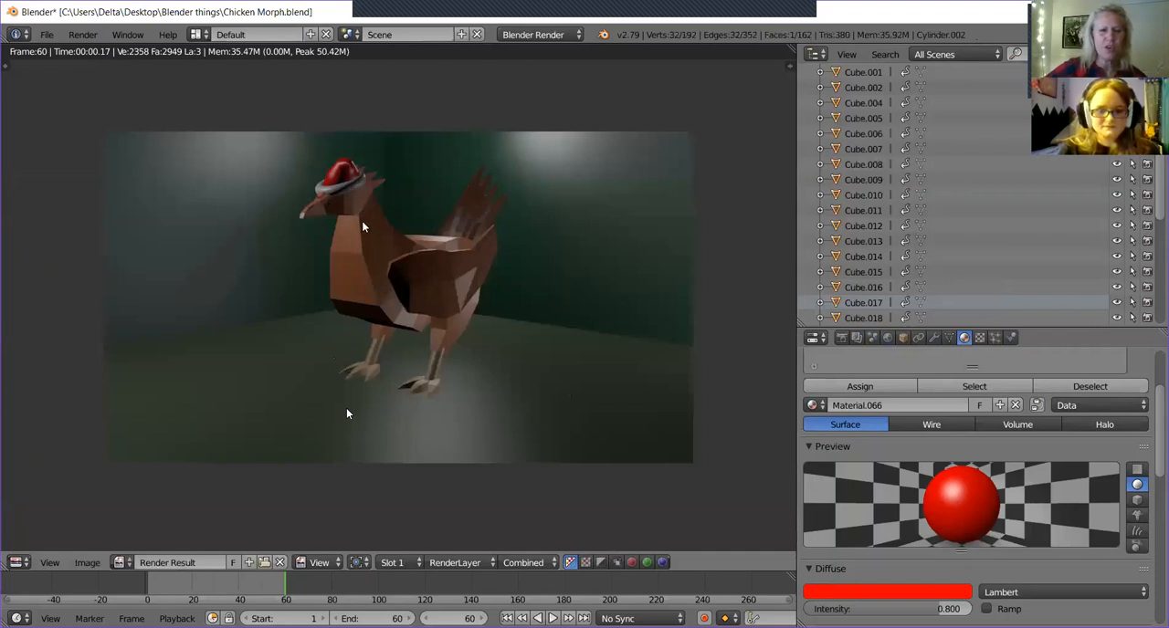
left_click(82, 34)
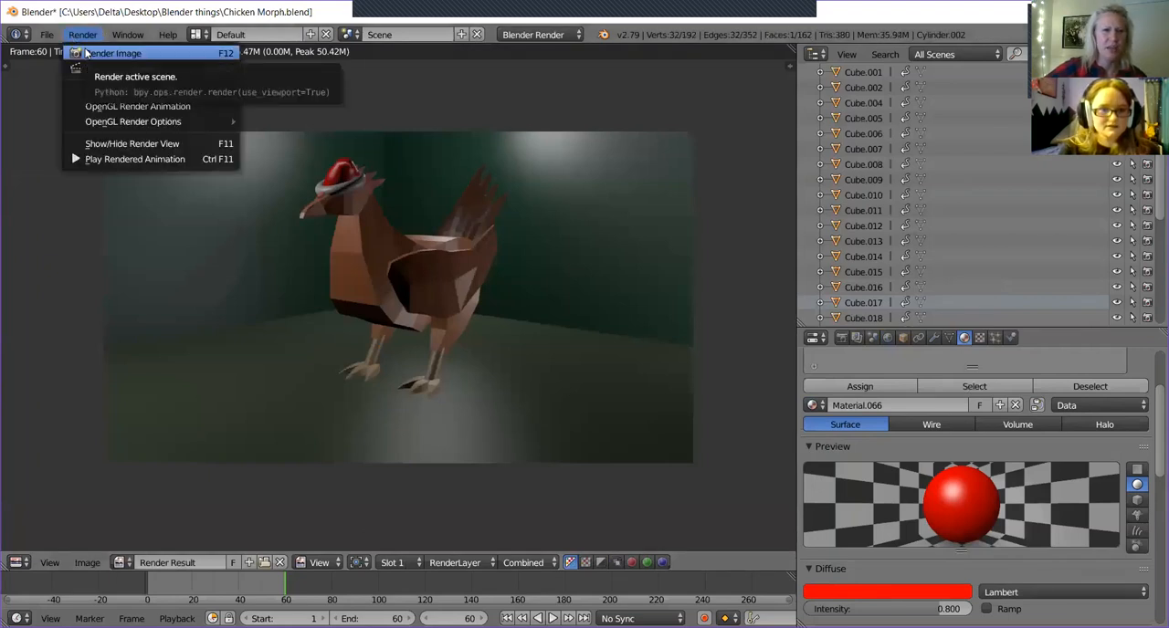
left_click(86, 53)
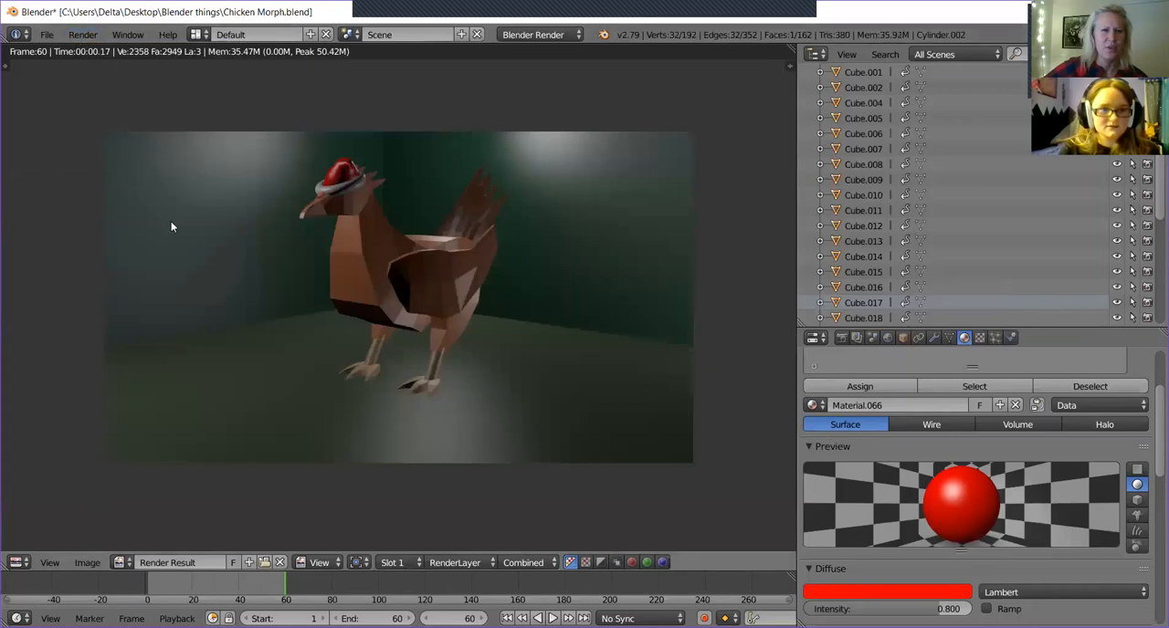
key("Escape")
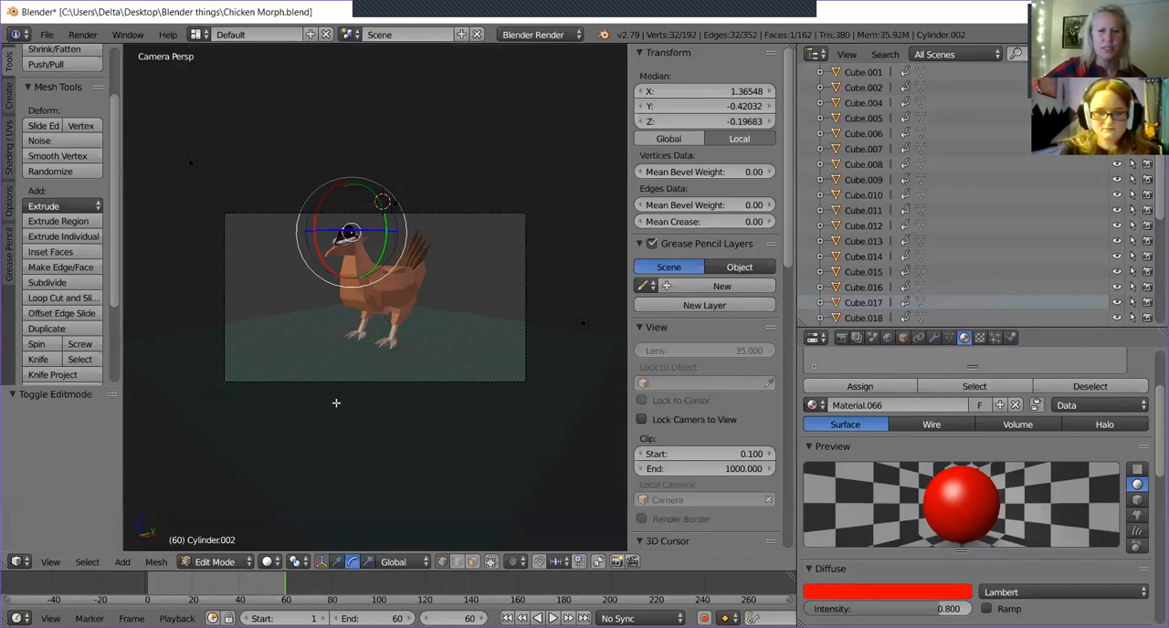
key("KP_0")
middle_click_drag(408, 410, 409, 368)
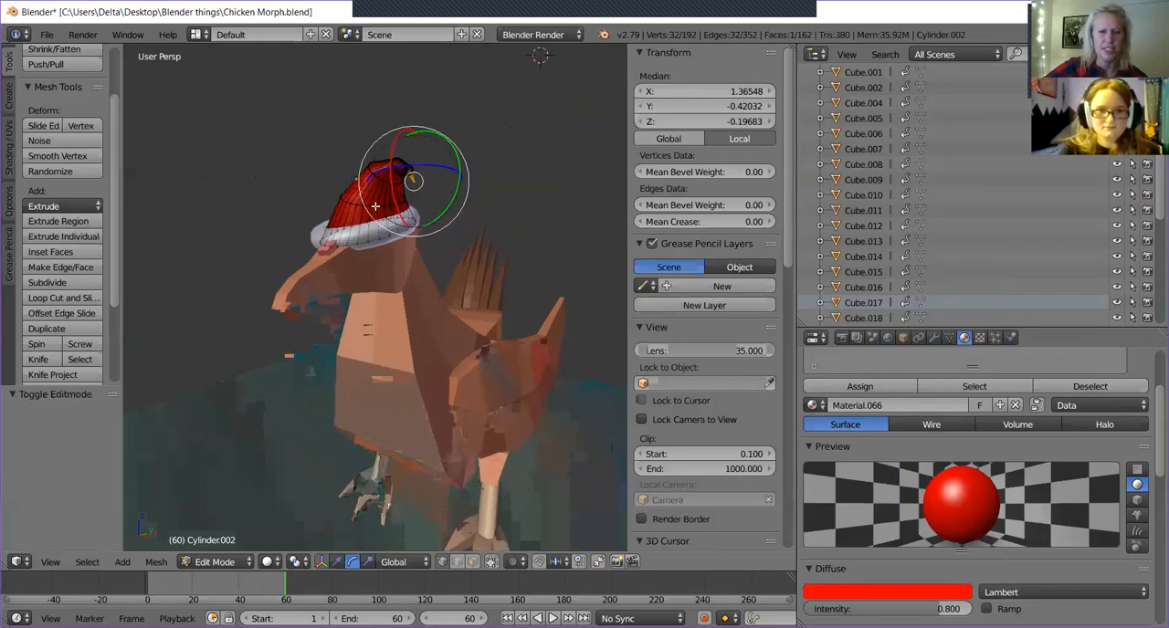
key("Tab")
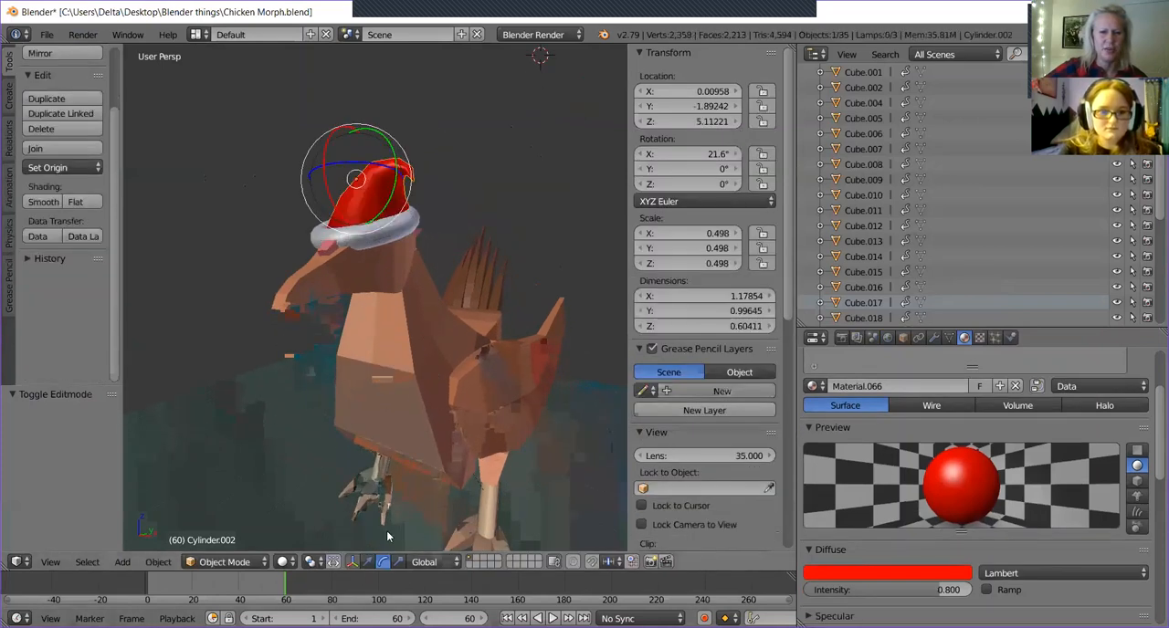
Change the manipulator to translate and set the 3D view's shading to Rendered.
left_click(367, 561)
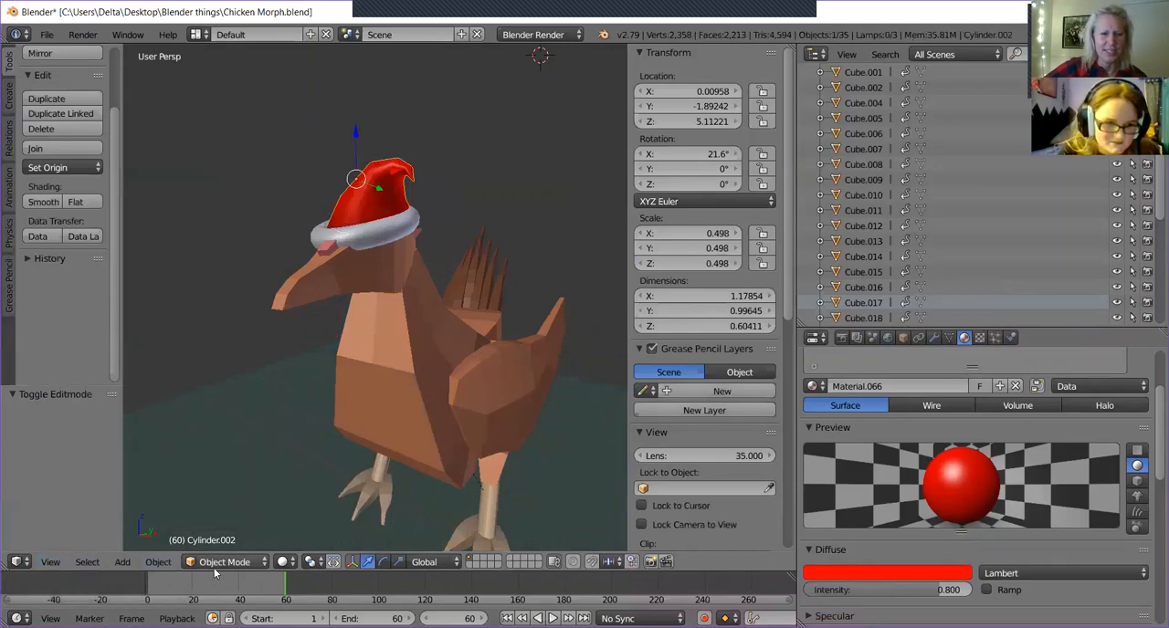
left_click(281, 562)
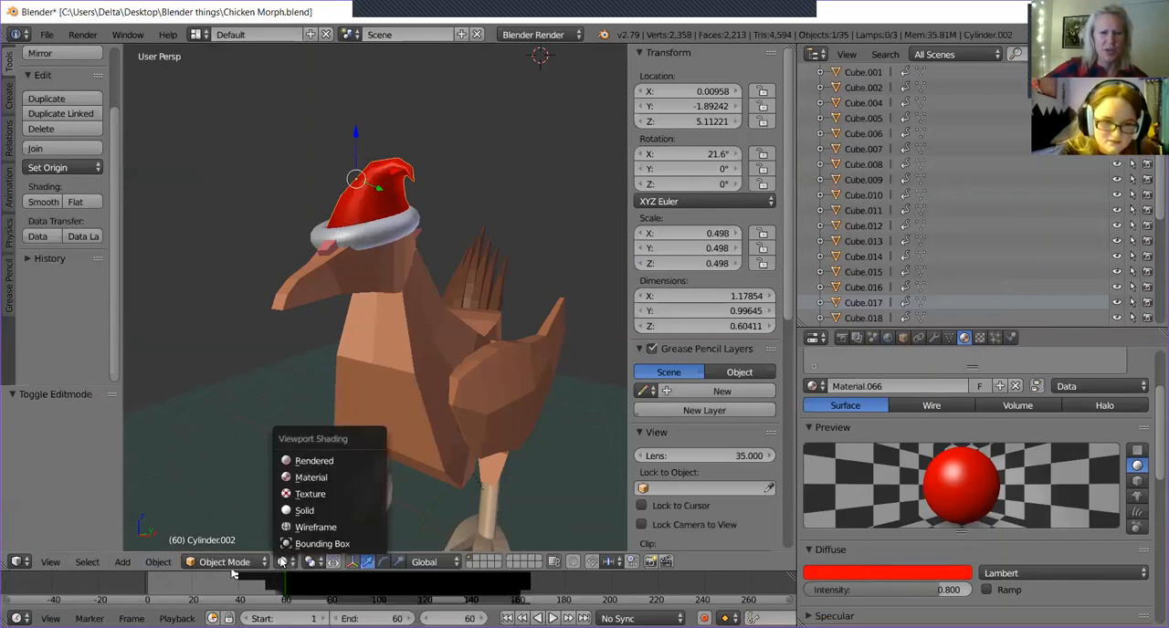
left_click(292, 461)
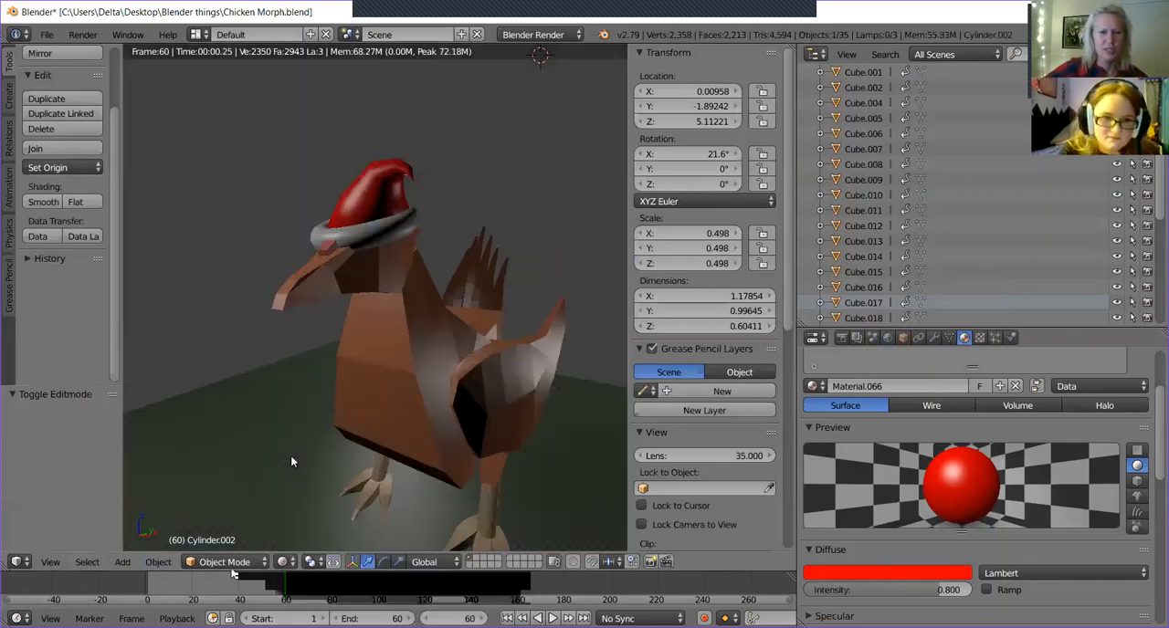
mouse_move(314, 422)
middle_mouse_down()
mouse_move(381, 453)
mouse_move(322, 429)
mouse_move(307, 435)
middle_mouse_up()
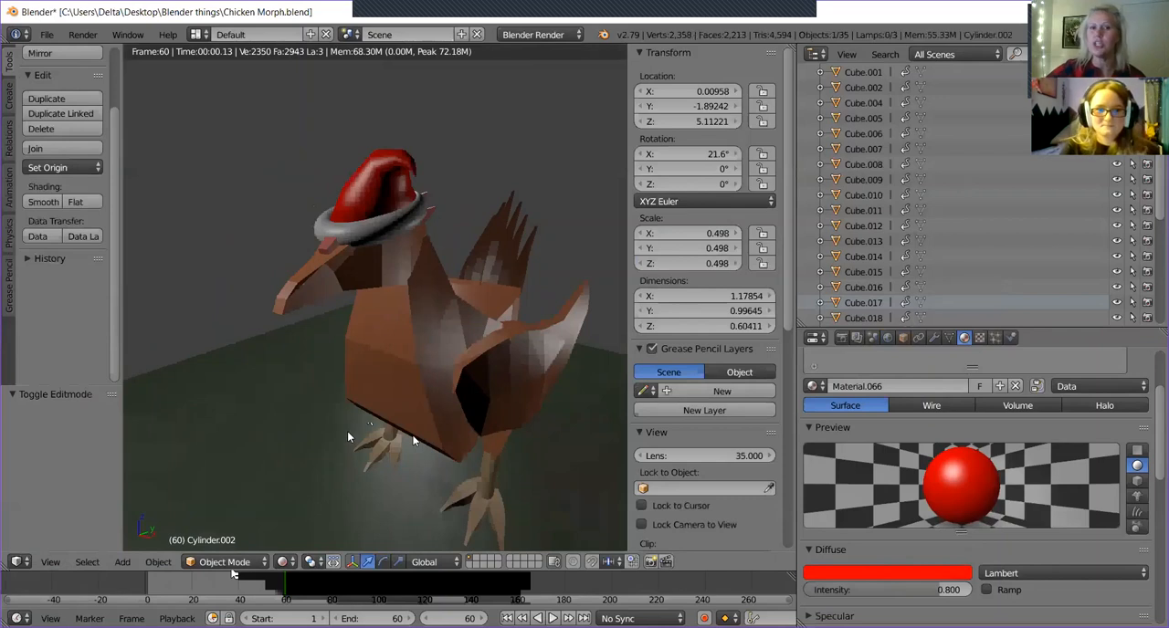
Examine the rendered chicken and its red hat from several angles and distances.
scroll(347, 437, "down", 4)
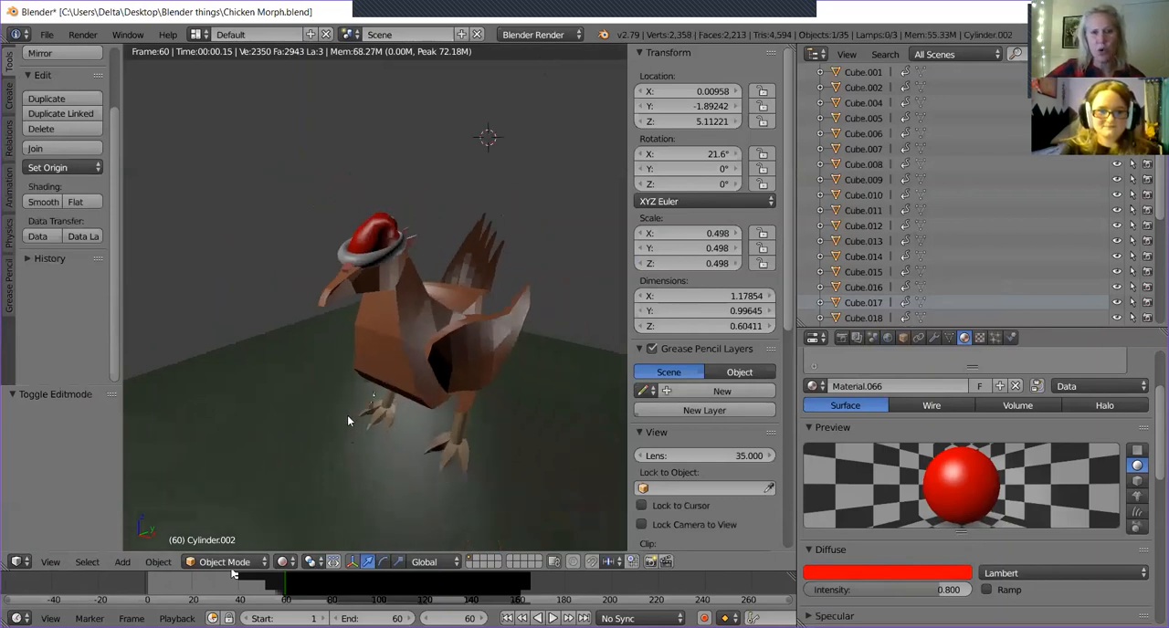
middle_click_drag(489, 416, 481, 377)
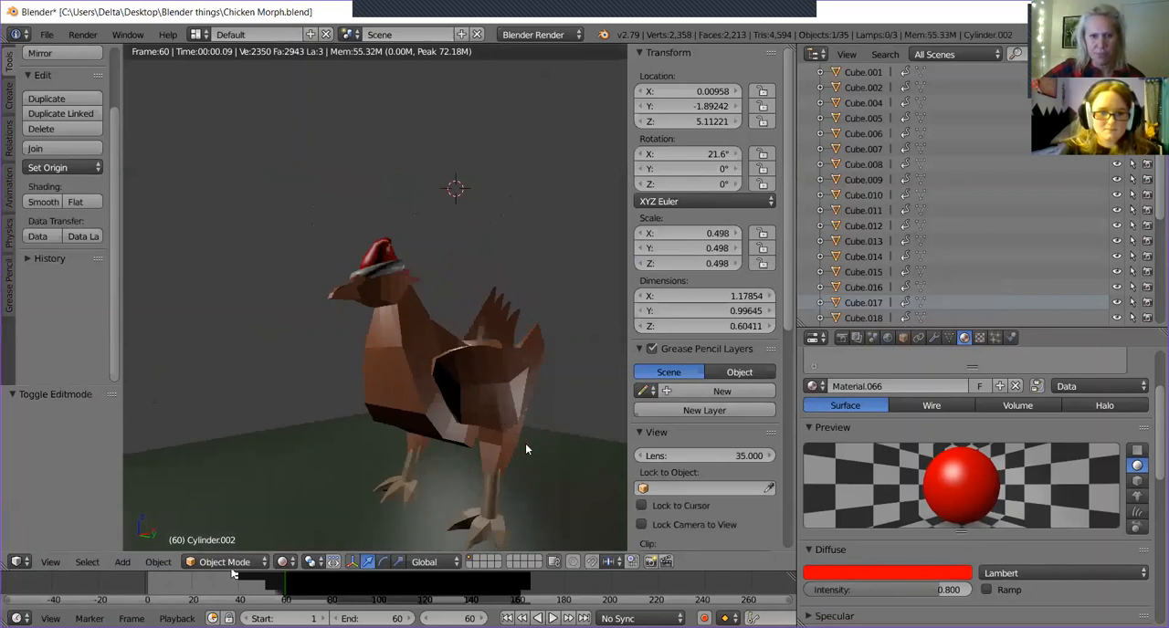
mouse_move(359, 297)
middle_mouse_down()
mouse_move(311, 329)
mouse_move(377, 292)
middle_mouse_up()
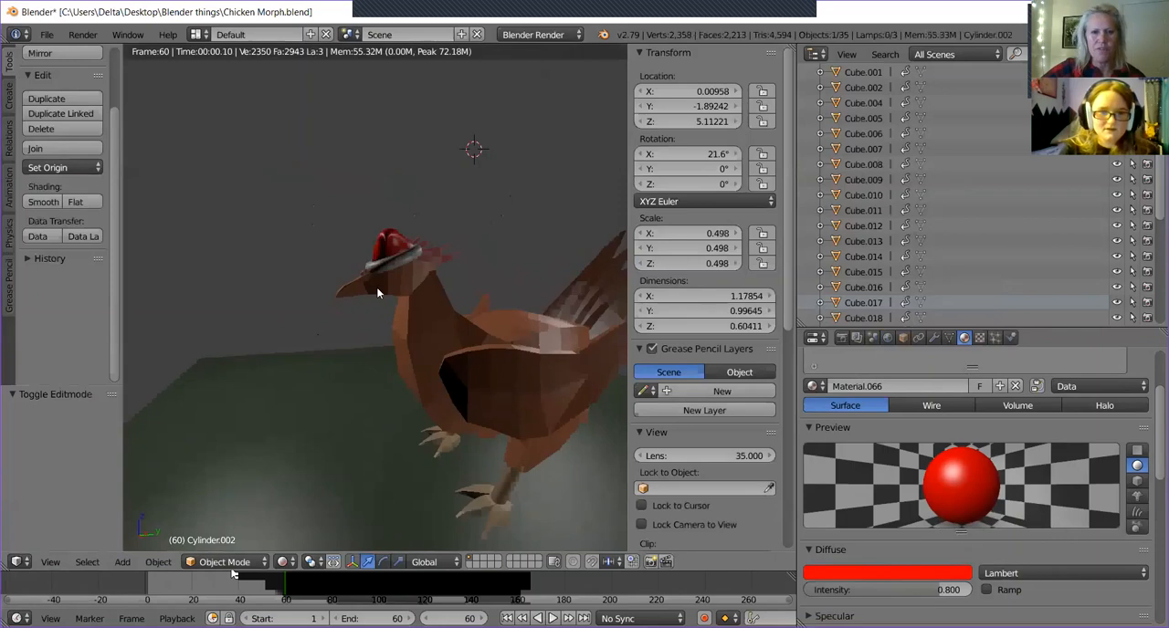
scroll(475, 253, "up", 5)
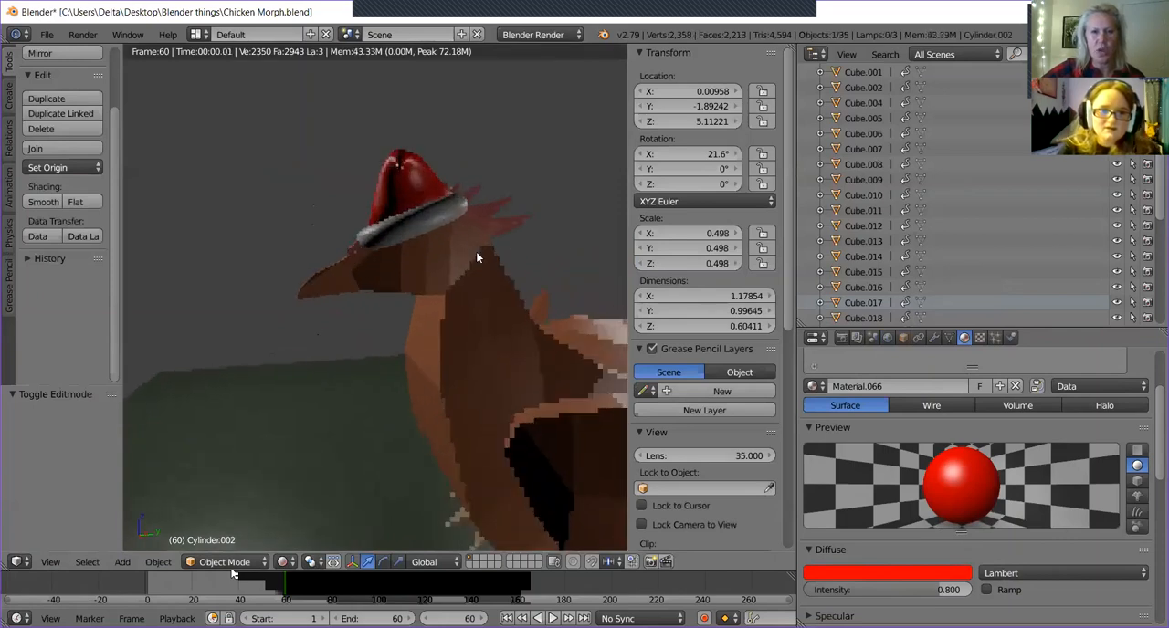
scroll(472, 255, "up", 2)
middle_click_drag(405, 292, 444, 347)
middle_click_drag(417, 308, 439, 330)
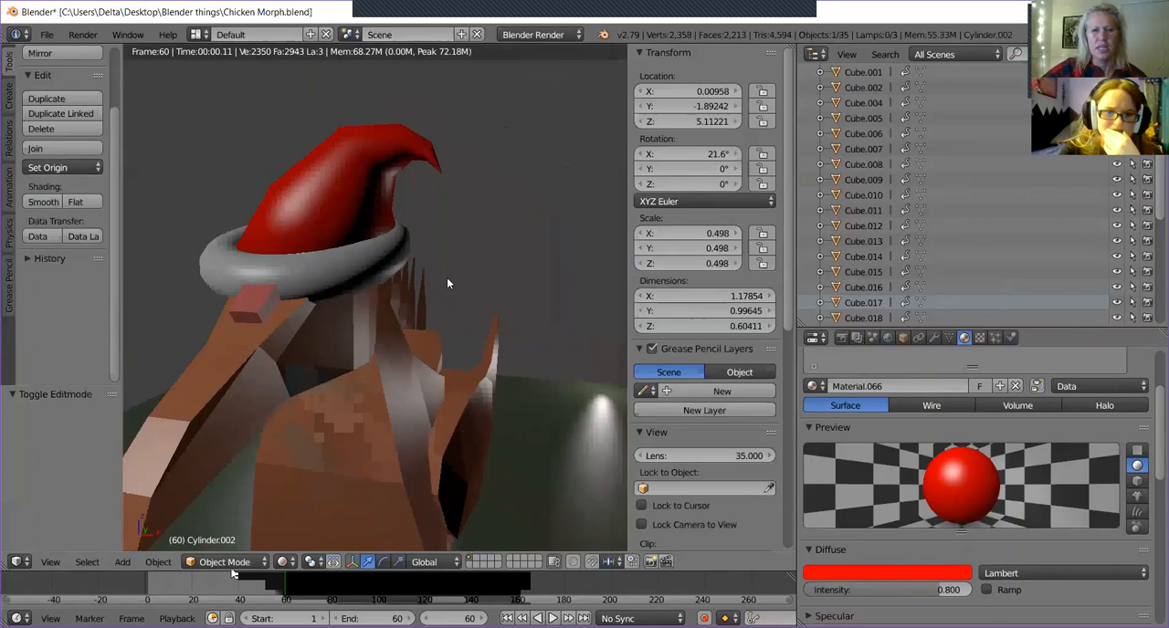
scroll(482, 290, "down", 2)
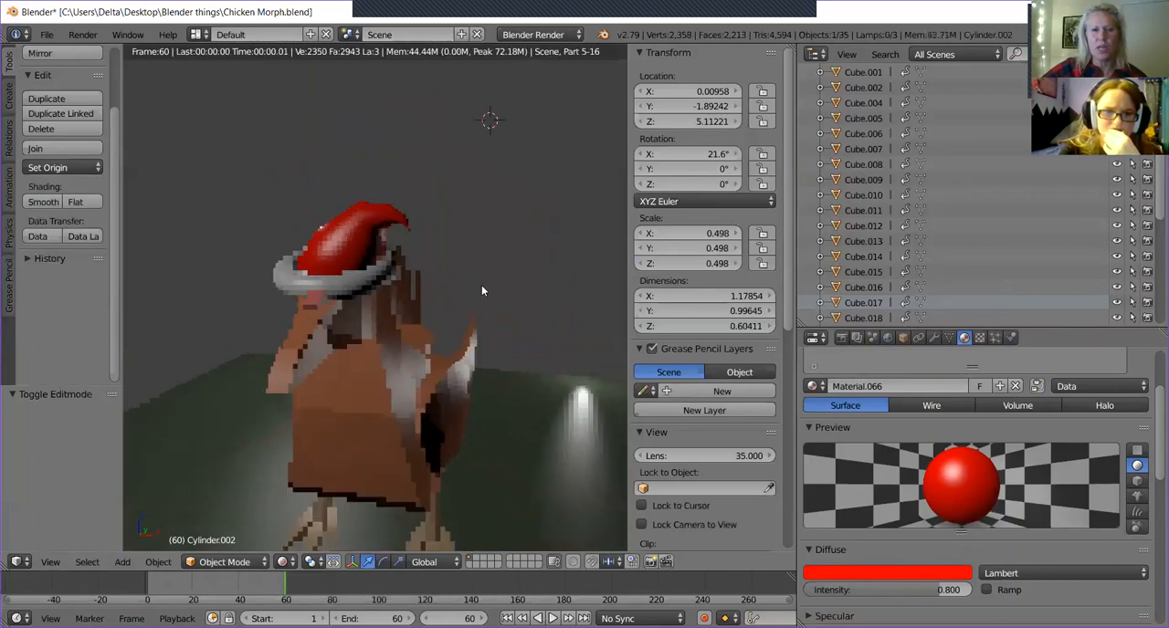
Try flat shading on the hat's white fluffy brim, inspect it from both sides, and restore its smooth shading.
right_click(362, 286)
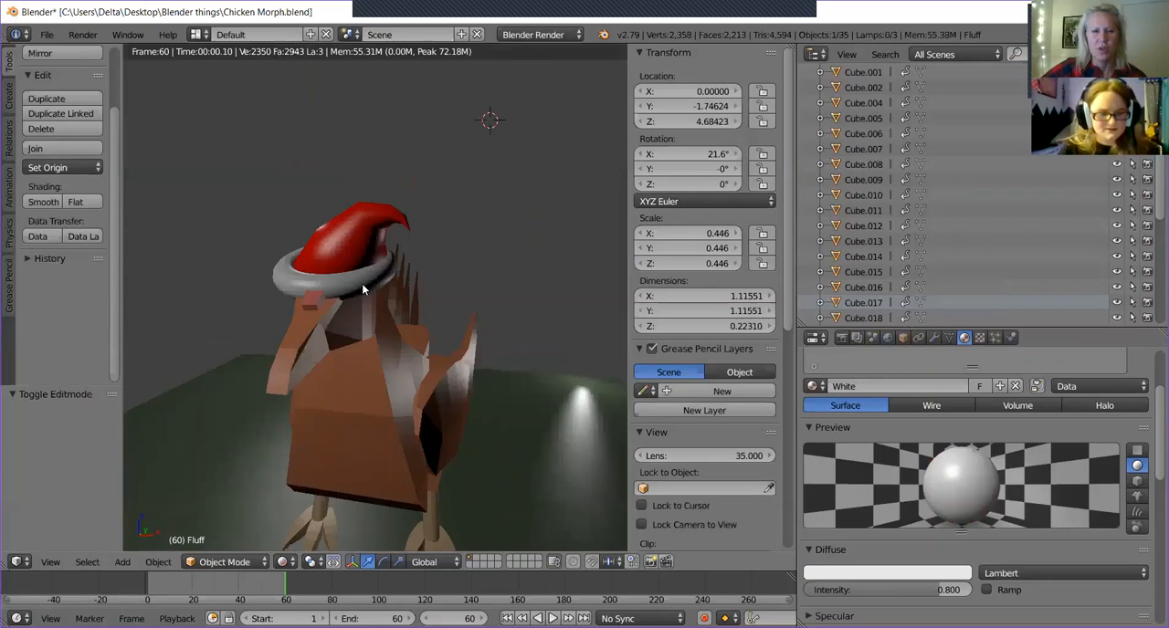
left_click(76, 201)
middle_click_drag(481, 287, 510, 187)
middle_click_drag(422, 265, 526, 210)
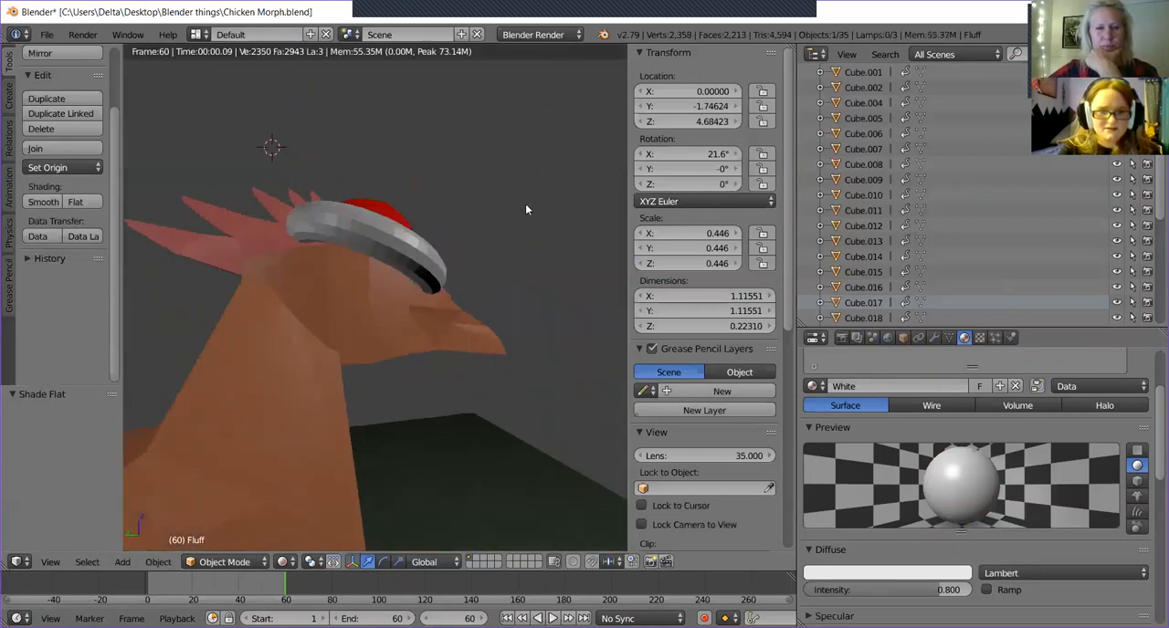
middle_click_drag(475, 292, 357, 283)
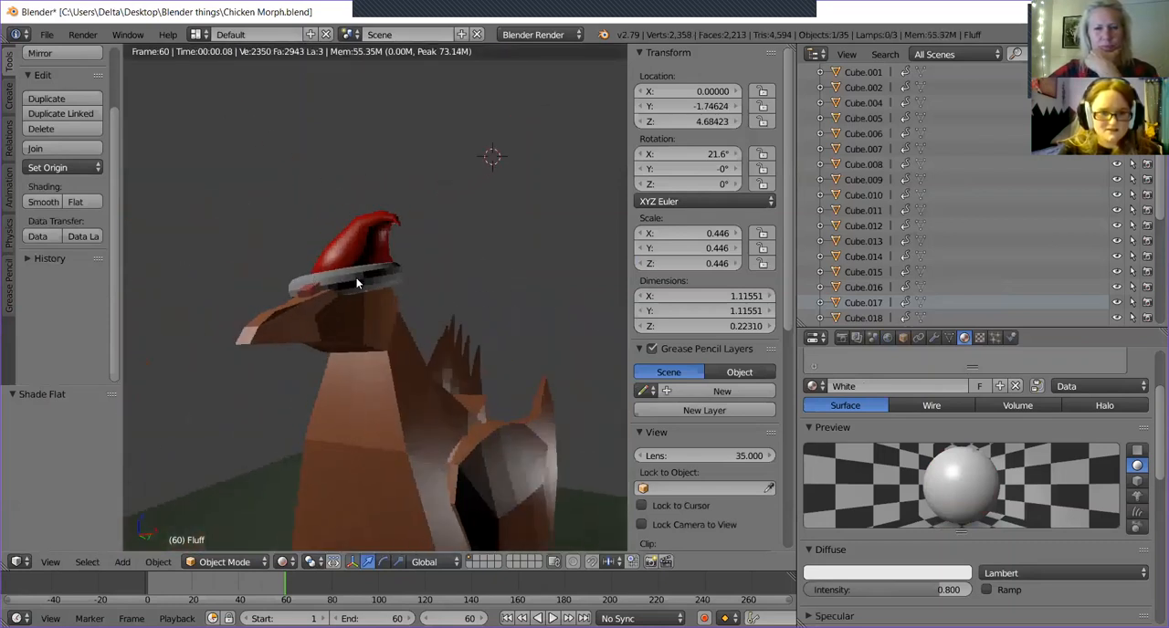
middle_click_drag(478, 321, 449, 354)
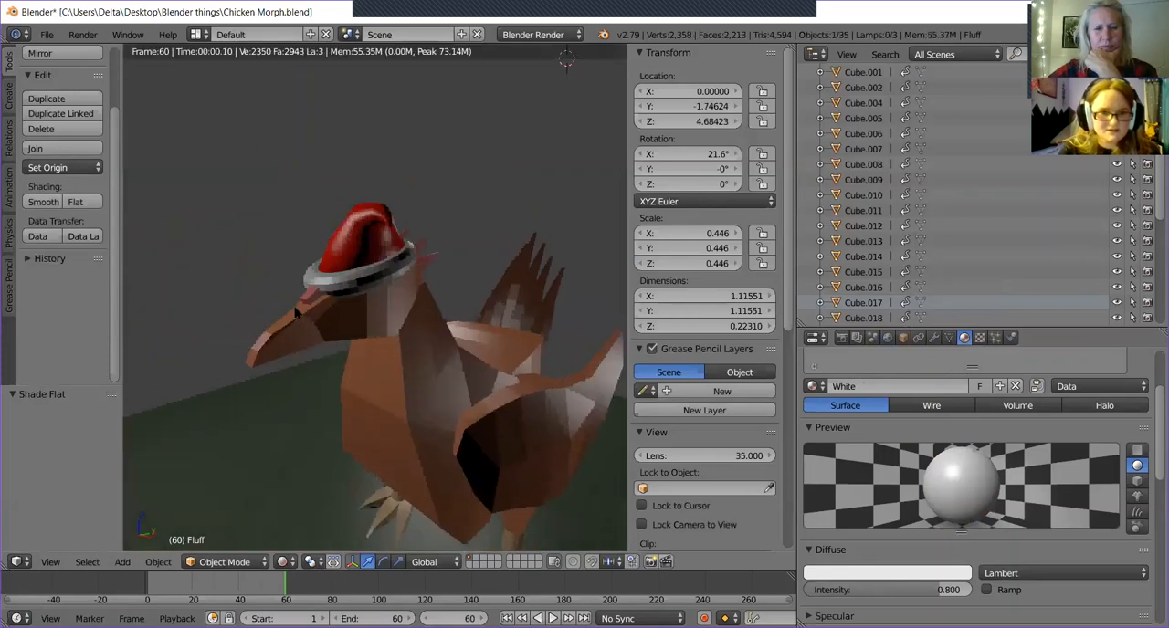
left_click(61, 201)
scroll(470, 338, "down", 5)
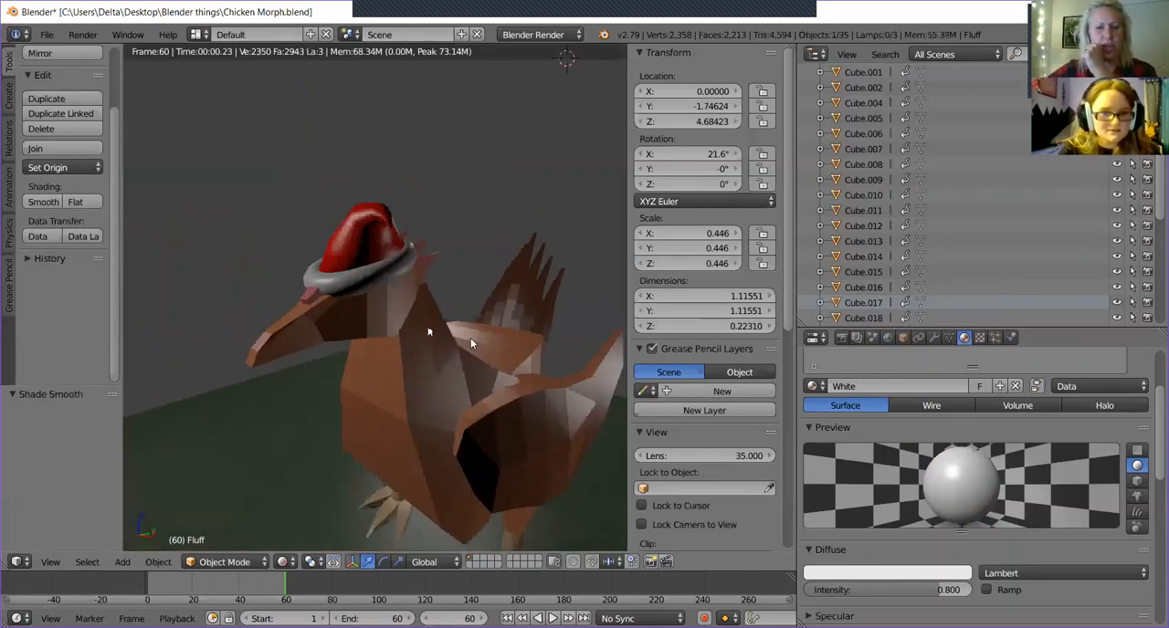
scroll(474, 339, "down", 2)
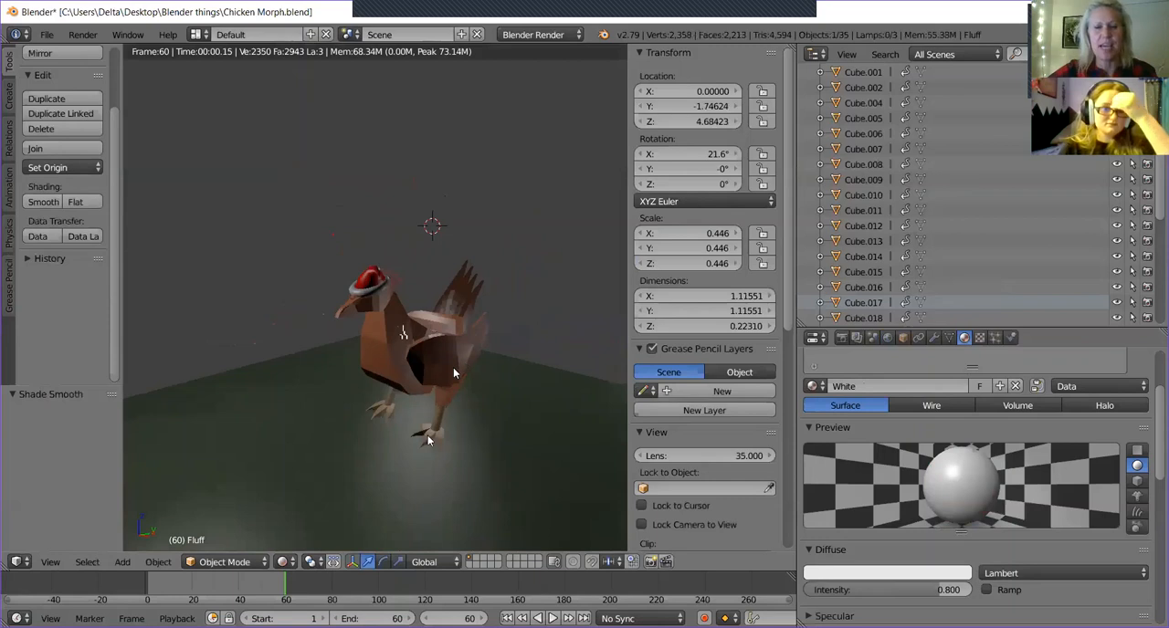
Add a point lamp at the 3D cursor in front of the chicken and inspect its light from several angles.
middle_click_drag(448, 475, 389, 411)
middle_click_drag(464, 374, 278, 463)
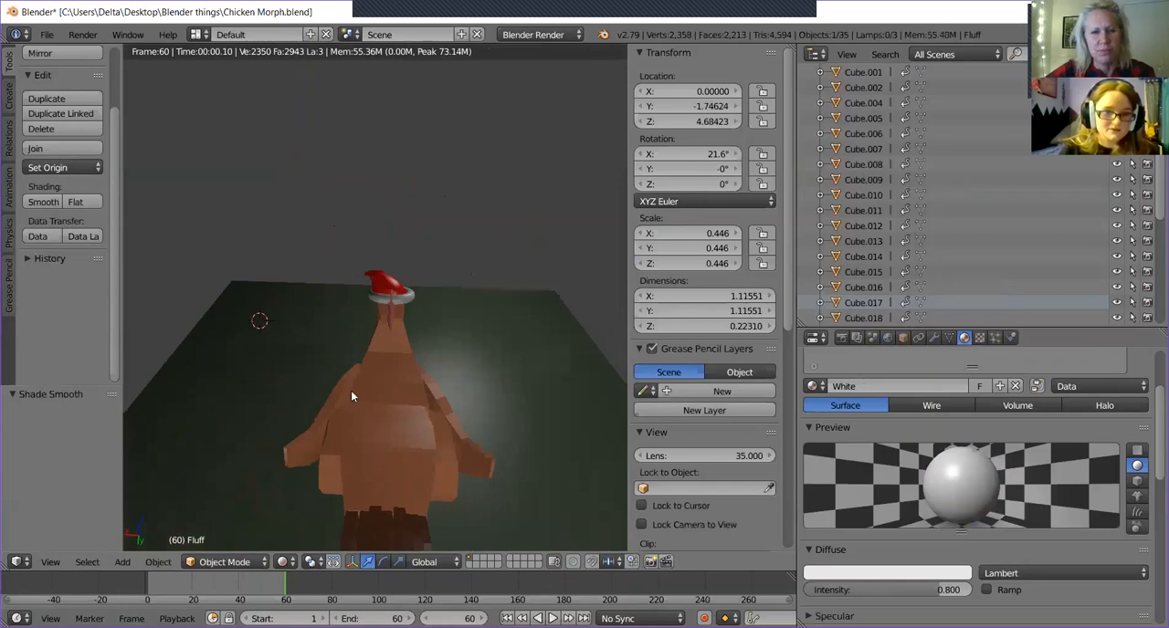
left_click(123, 562)
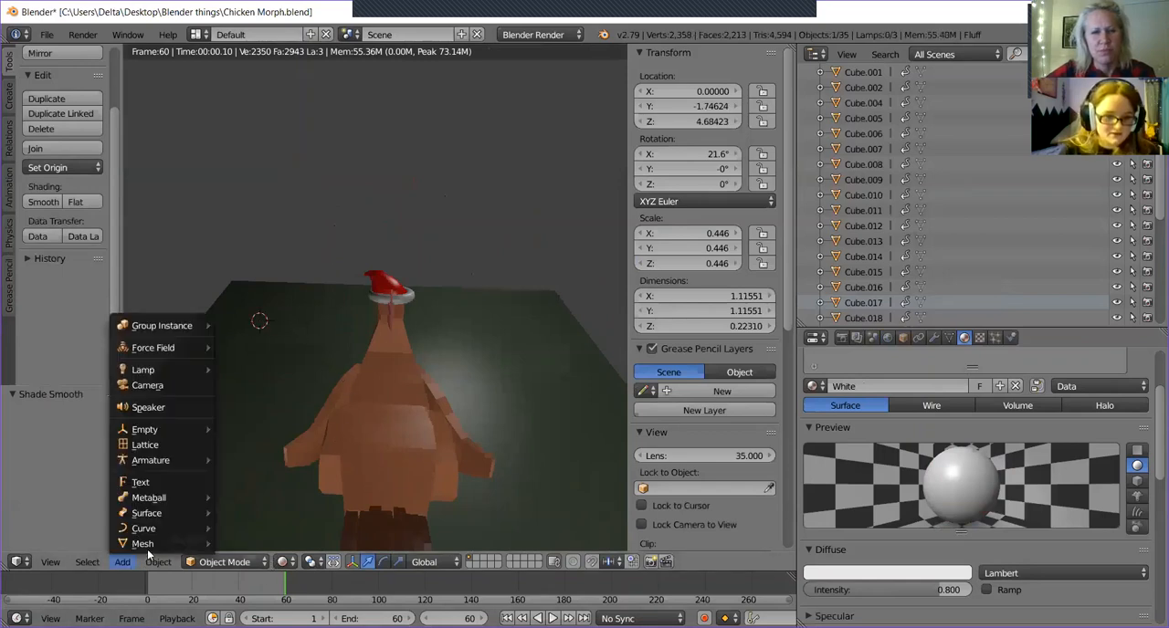
mouse_move(143, 534)
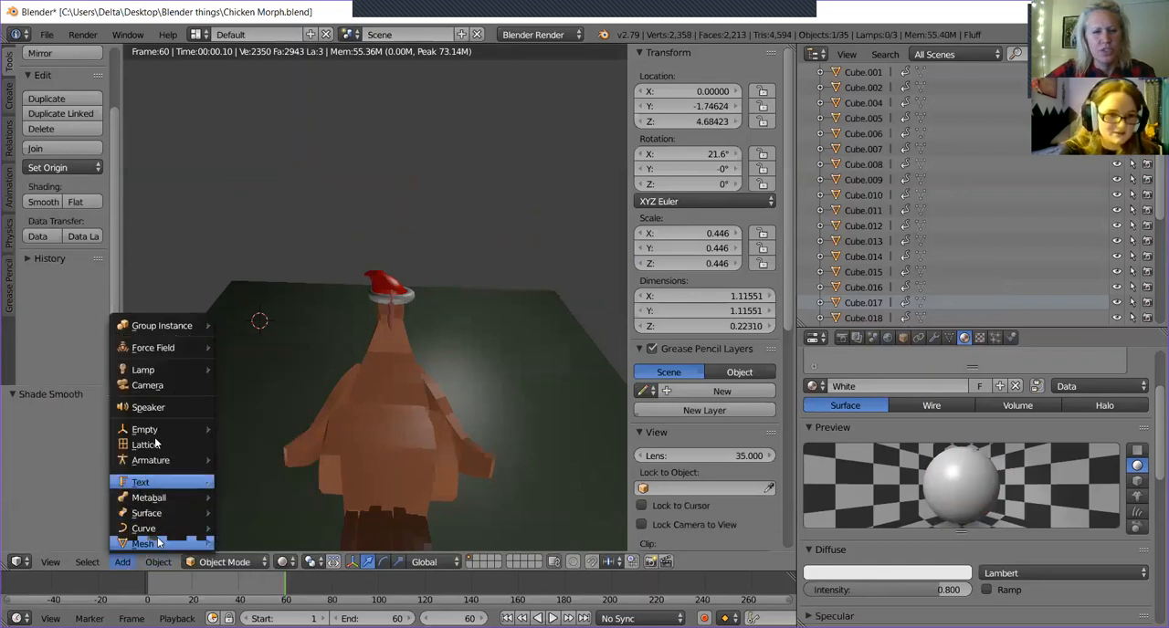
mouse_move(168, 367)
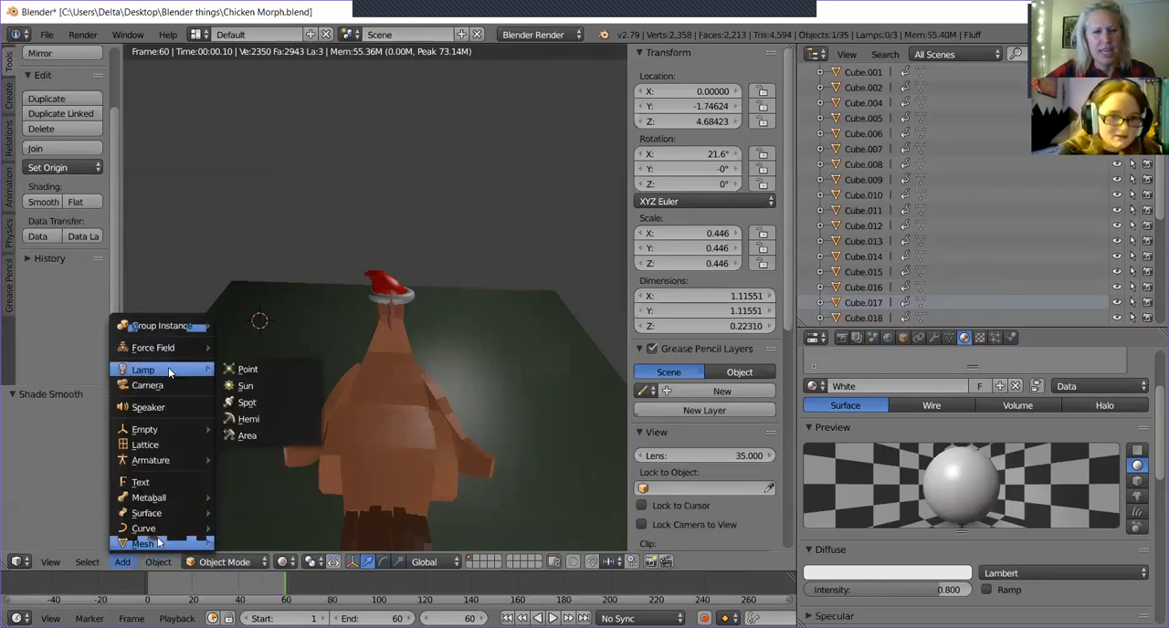
left_click(271, 367)
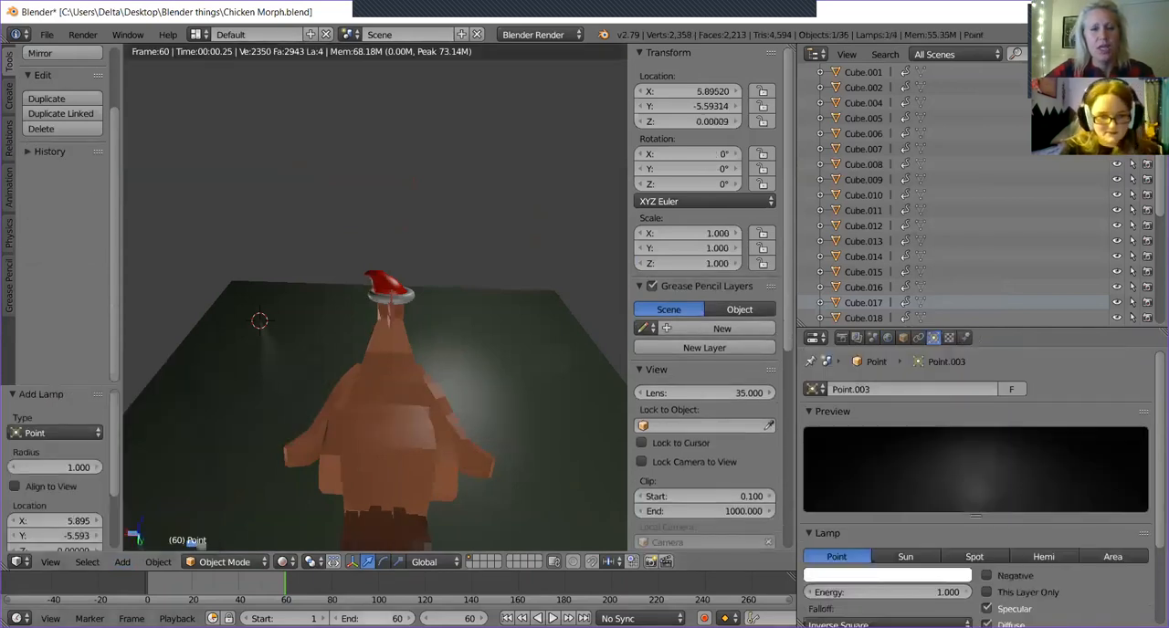
middle_click_drag(325, 419, 281, 315)
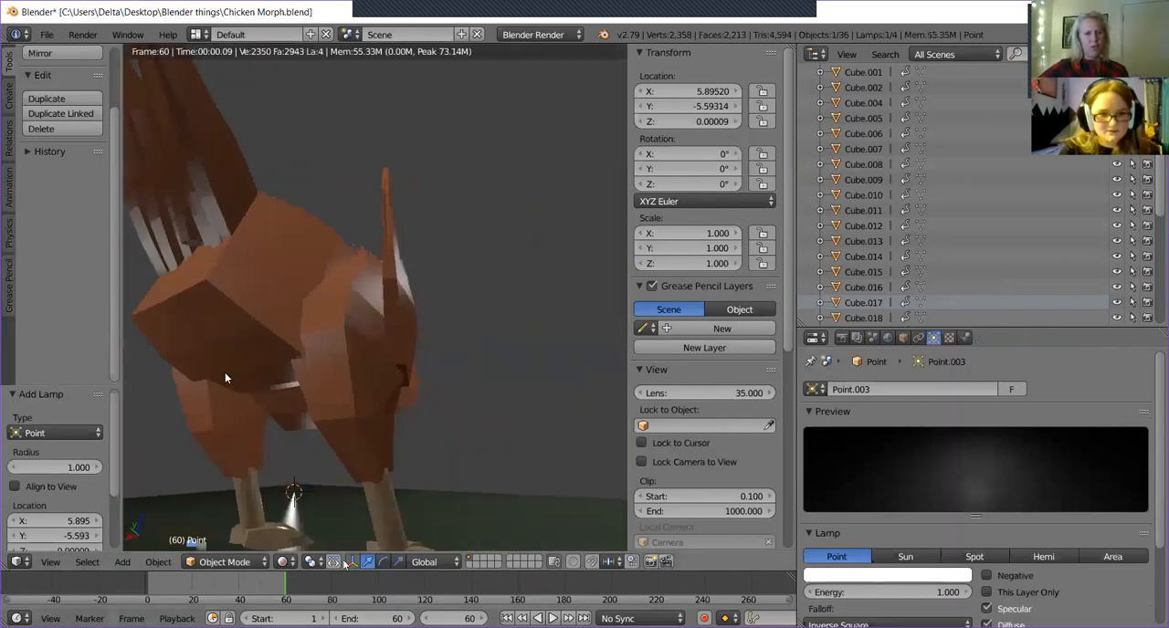
middle_click_drag(224, 374, 144, 423)
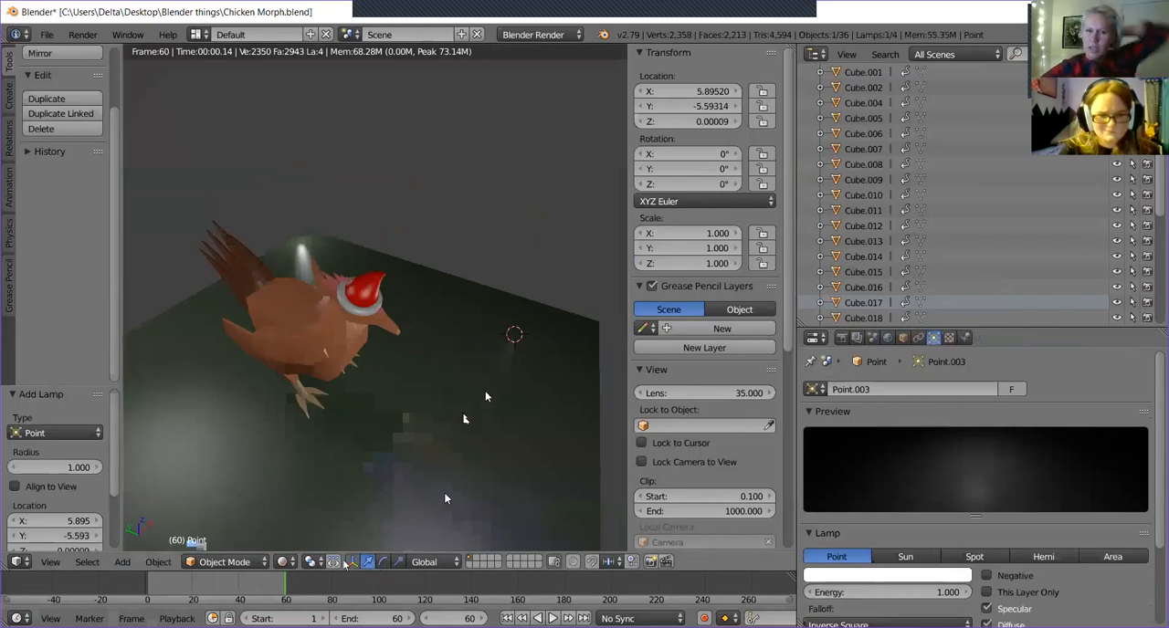
middle_click_drag(493, 365, 469, 339)
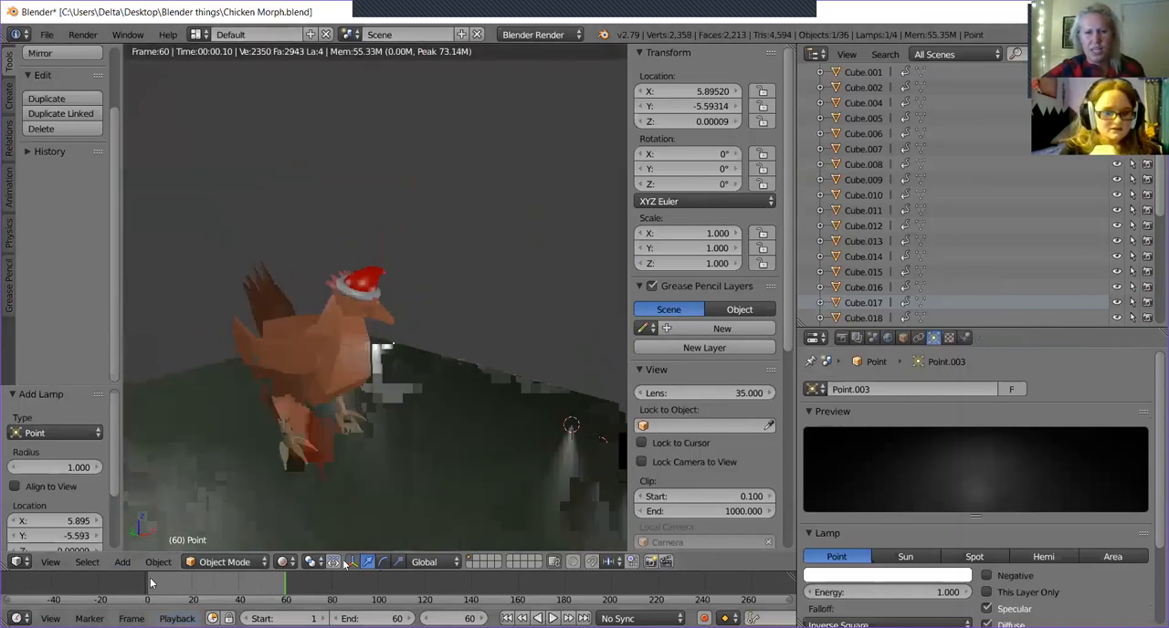
left_click(281, 561)
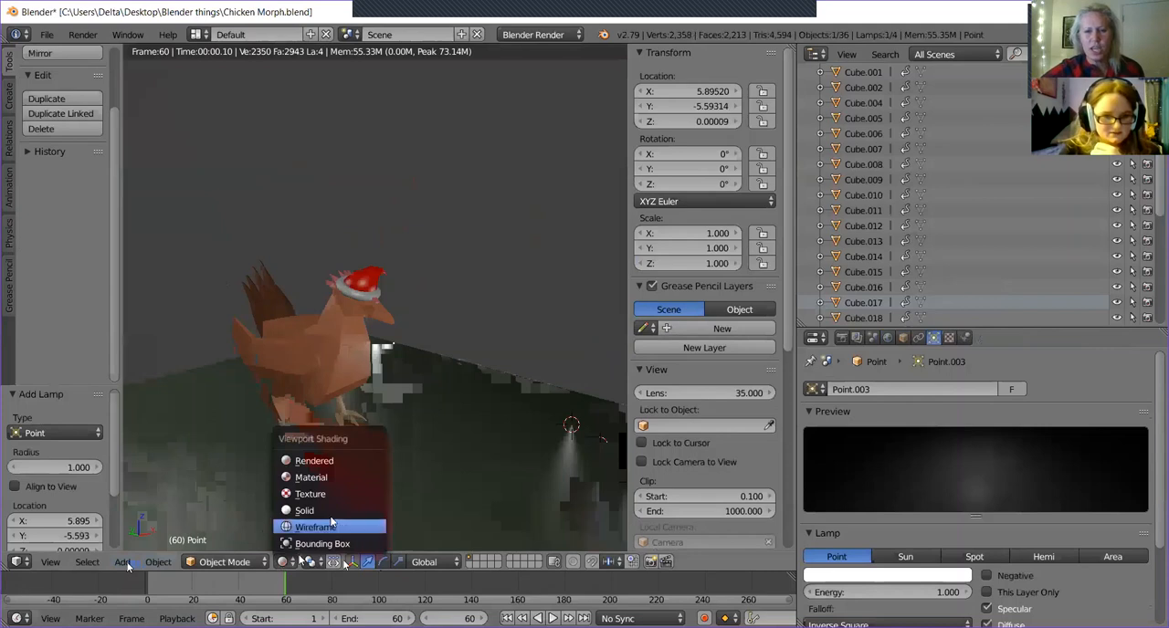
key("r")
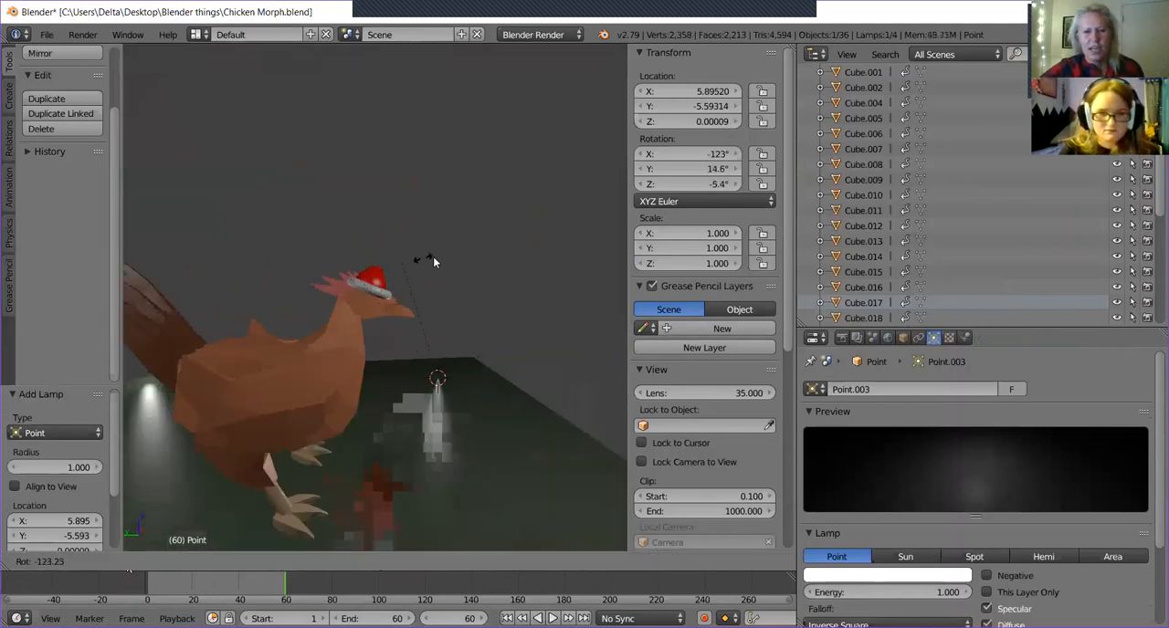
right_click(460, 287)
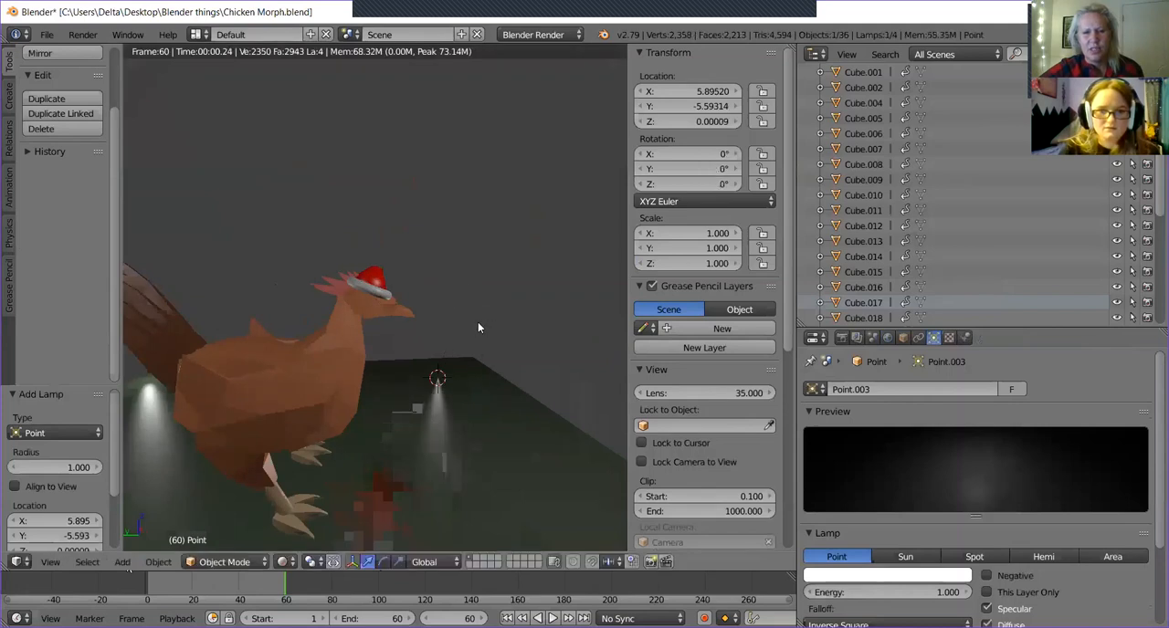
middle_click_drag(477, 322, 425, 314)
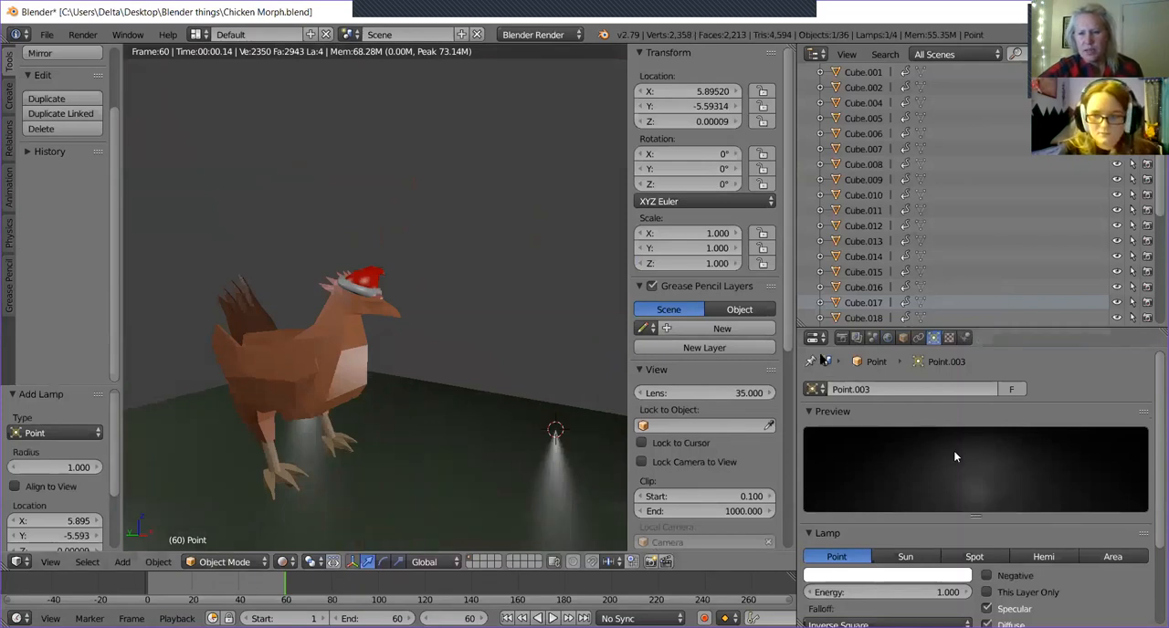
Try the Spot type on the new lamp with a test rotation and return the lamp to Point.
scroll(954, 450, "down", 1)
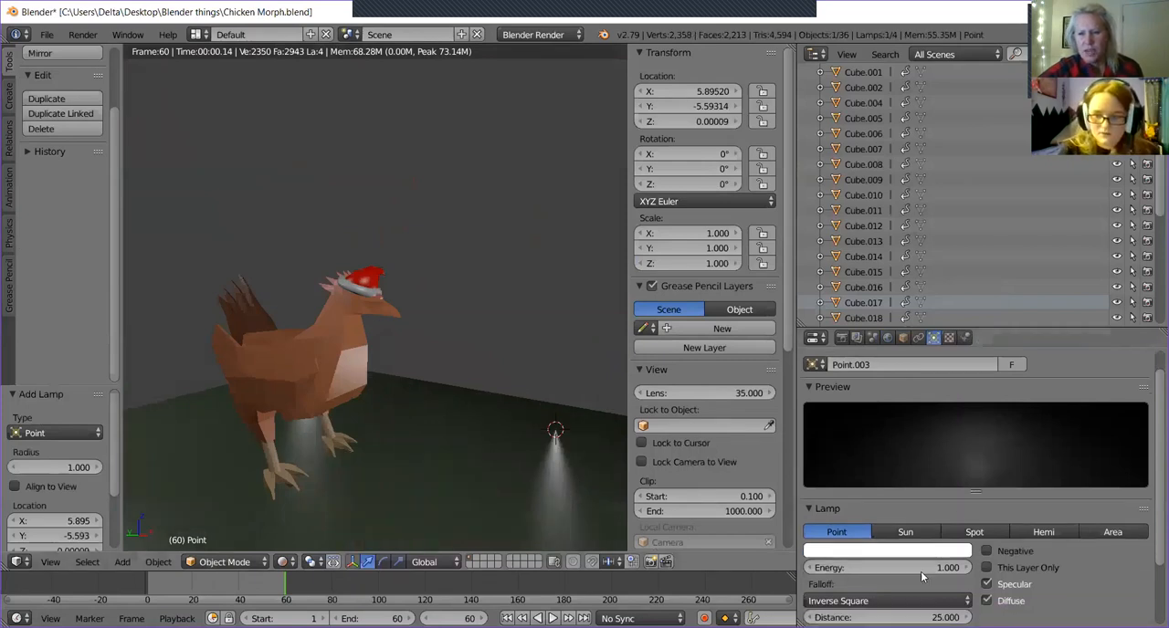
left_click(952, 536)
middle_click_drag(559, 363, 502, 391)
key("r")
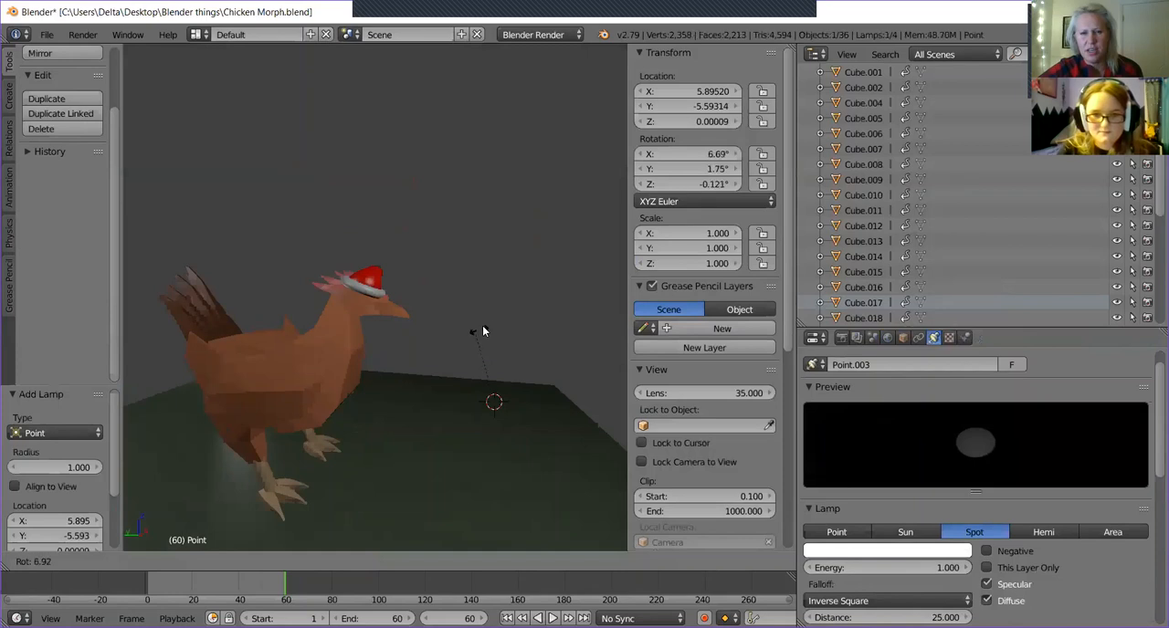
key("Escape")
middle_click_drag(585, 260, 498, 255)
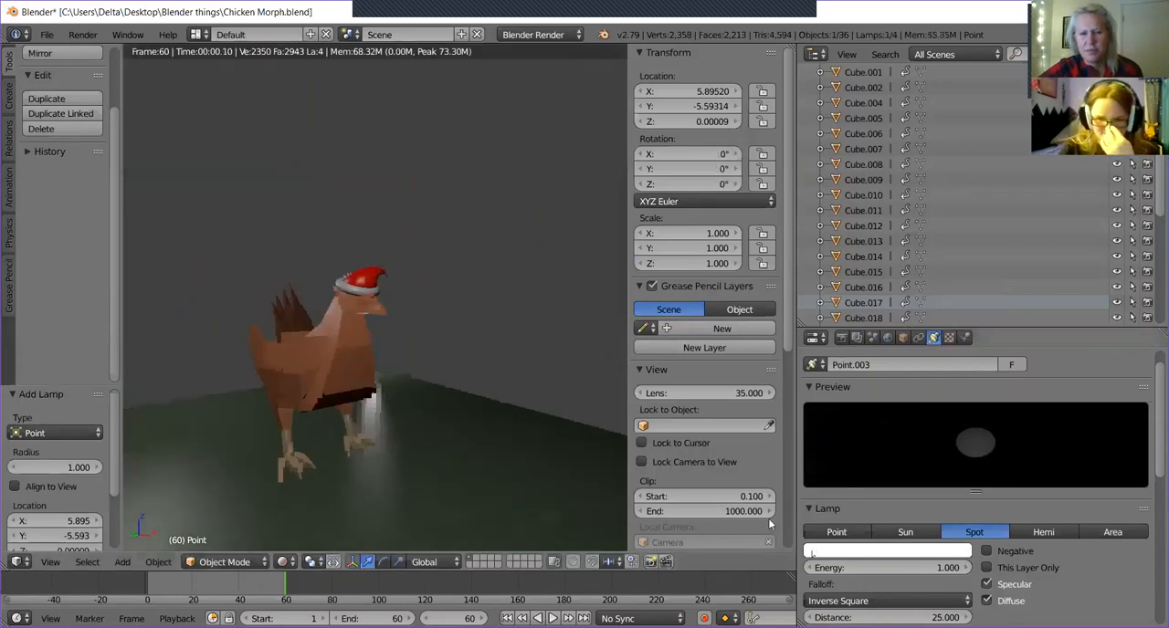
left_click(833, 530)
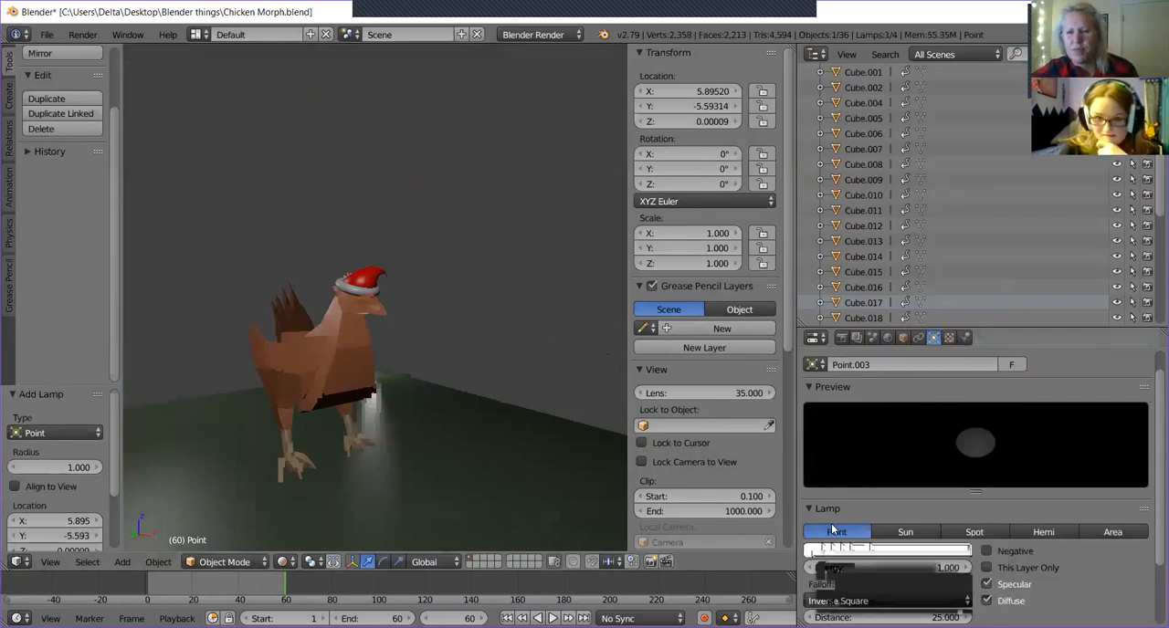
middle_click_drag(339, 424, 299, 424)
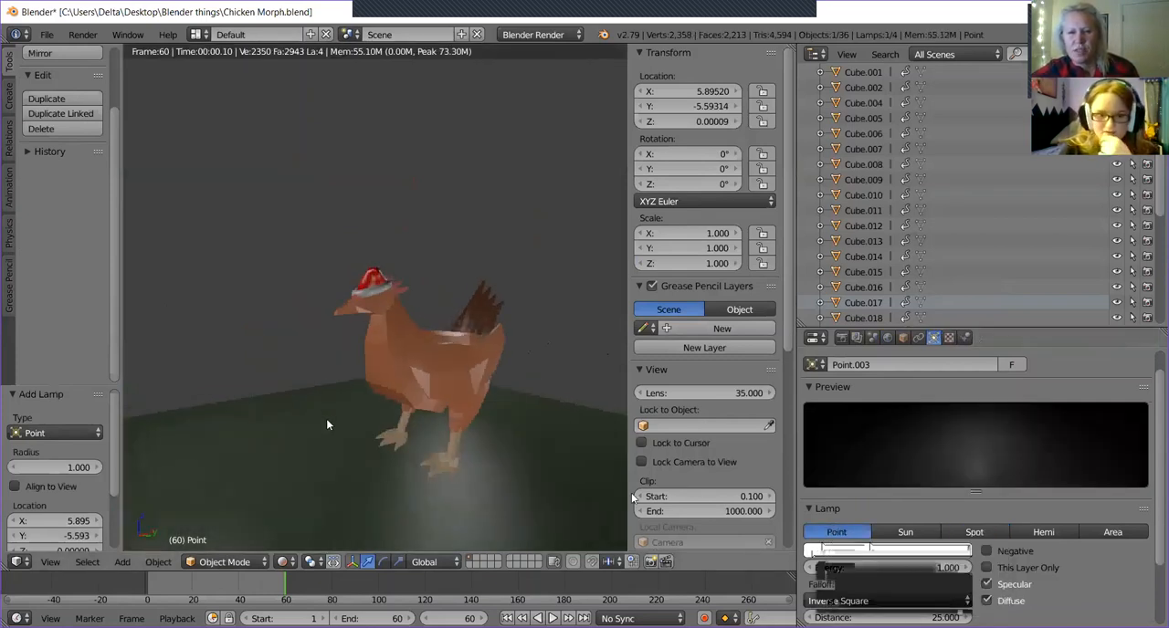
Change the new lamp to Sun and rotate it to about 75.8° X, 38.9° Y and 4.06° Z to light the chicken's front.
left_click(892, 531)
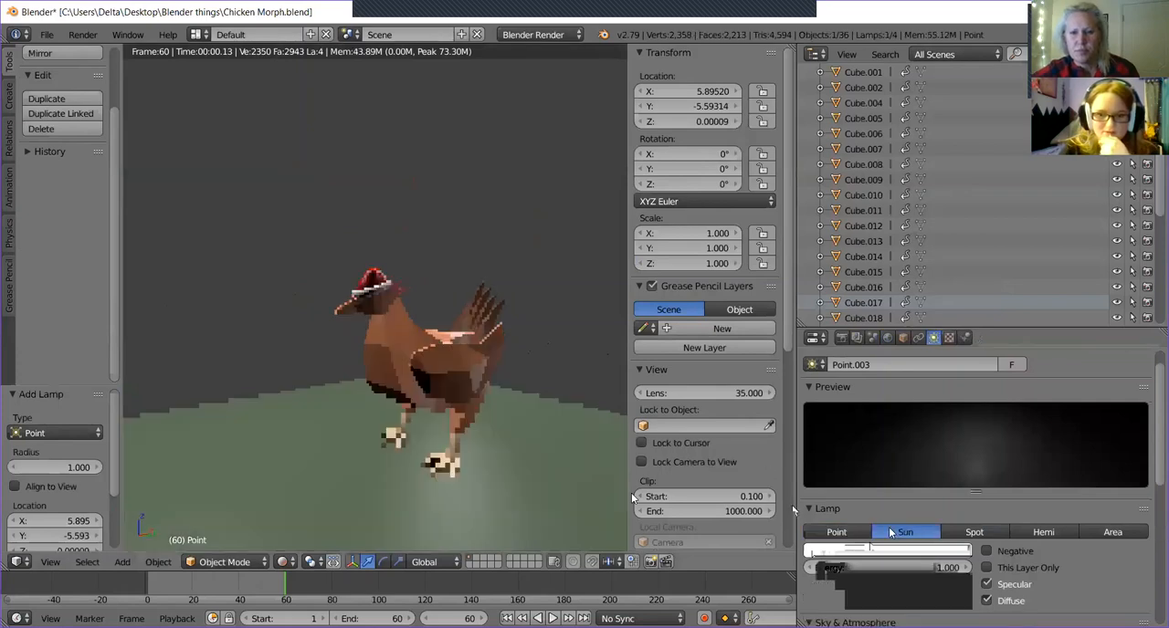
middle_click_drag(517, 449, 543, 356)
key("r")
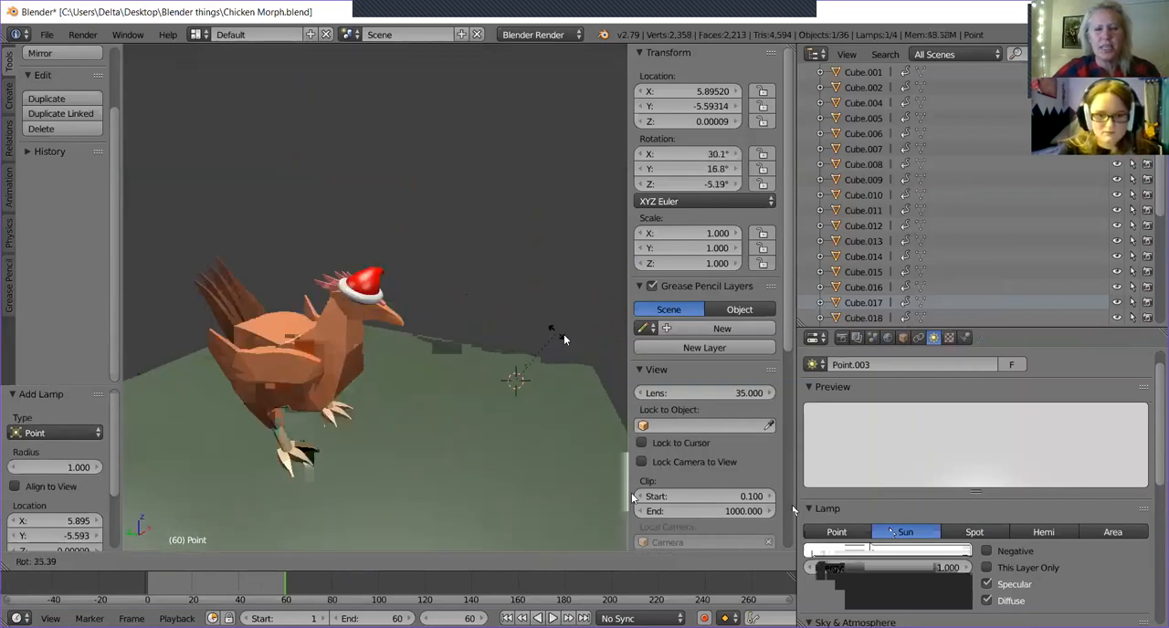
left_click(593, 382)
middle_click_drag(571, 368, 412, 336)
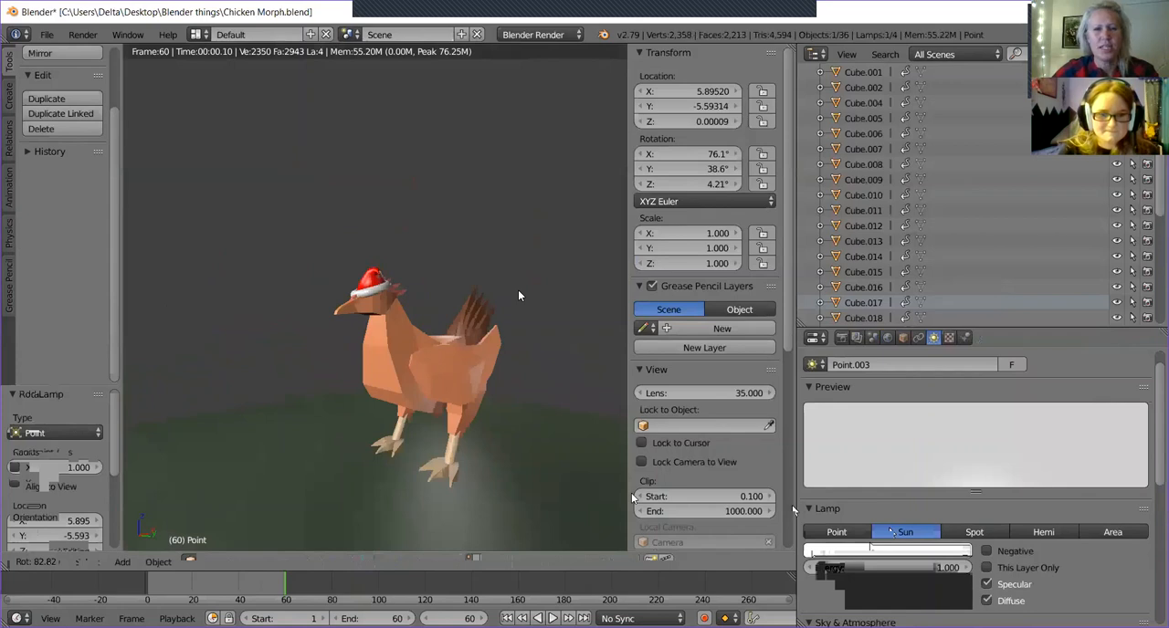
key("r")
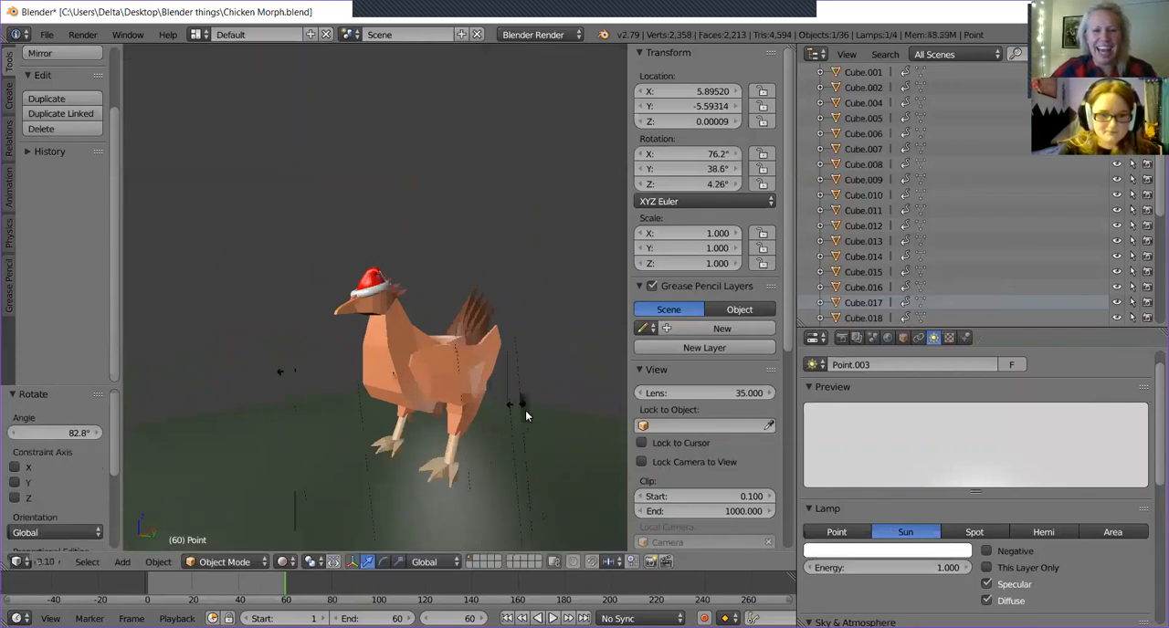
left_click(574, 460)
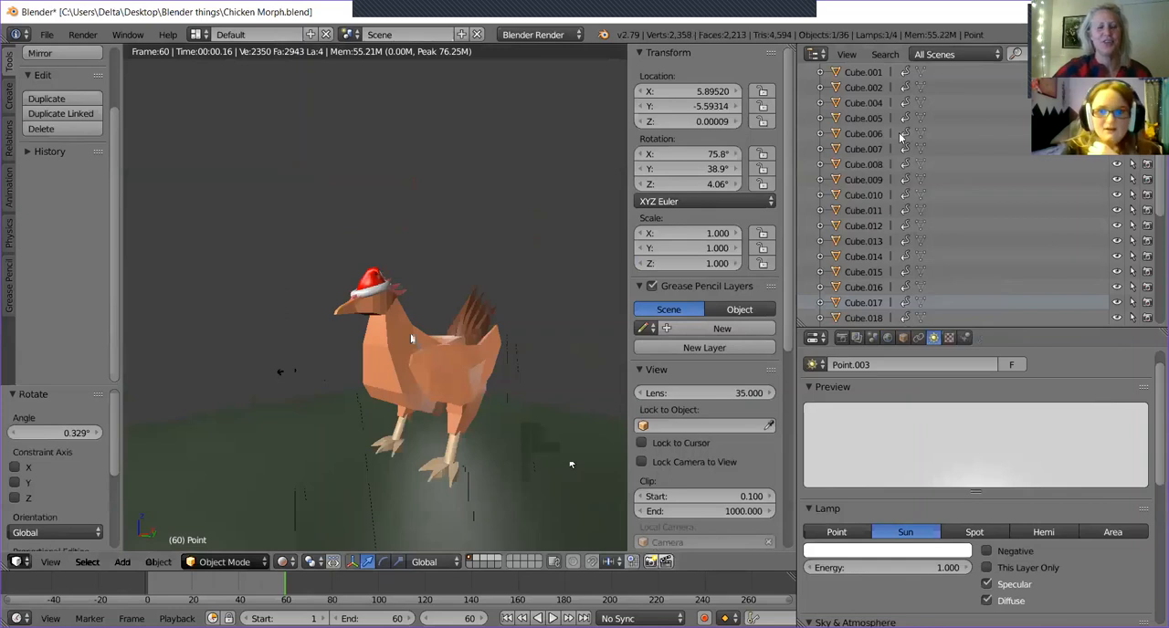
Show the Cube room surrounding the chicken briefly and hide it again in the viewport.
scroll(957, 138, "up", 3)
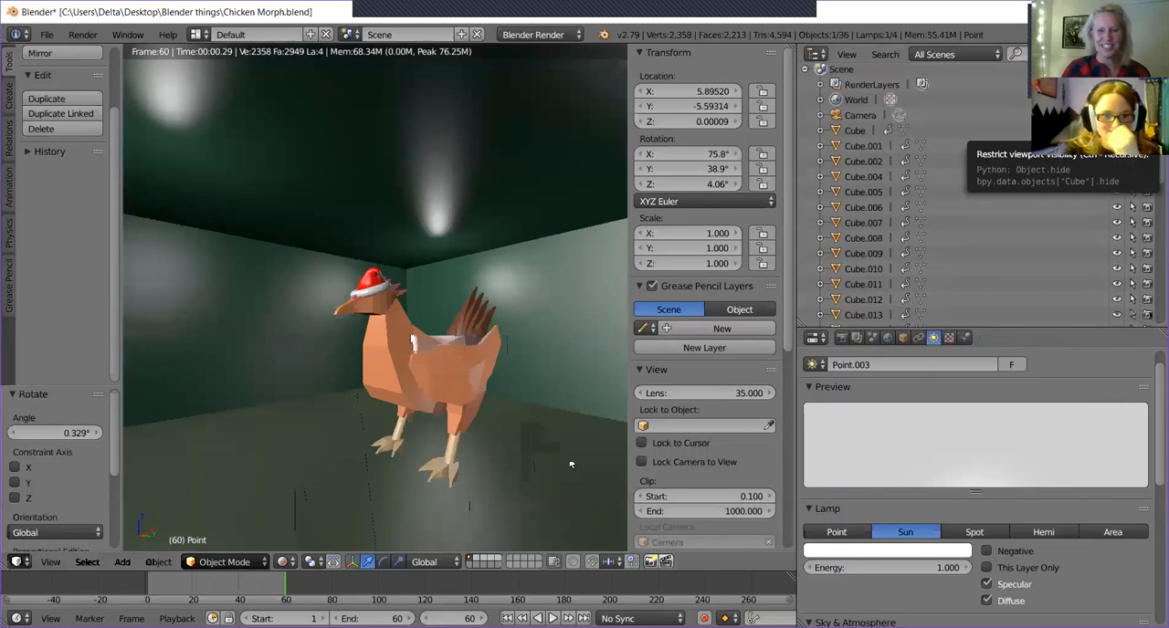
left_click(1116, 130)
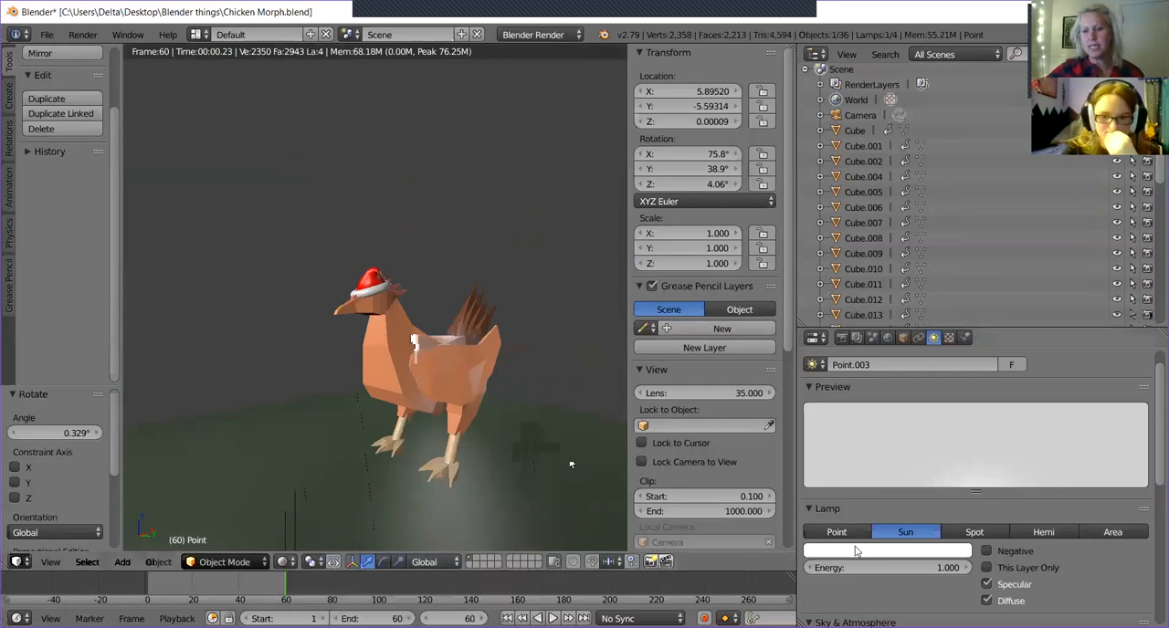
Try the Spot, Hemi and Area types on the new lamp in turn and set it back to Sun.
left_click(975, 532)
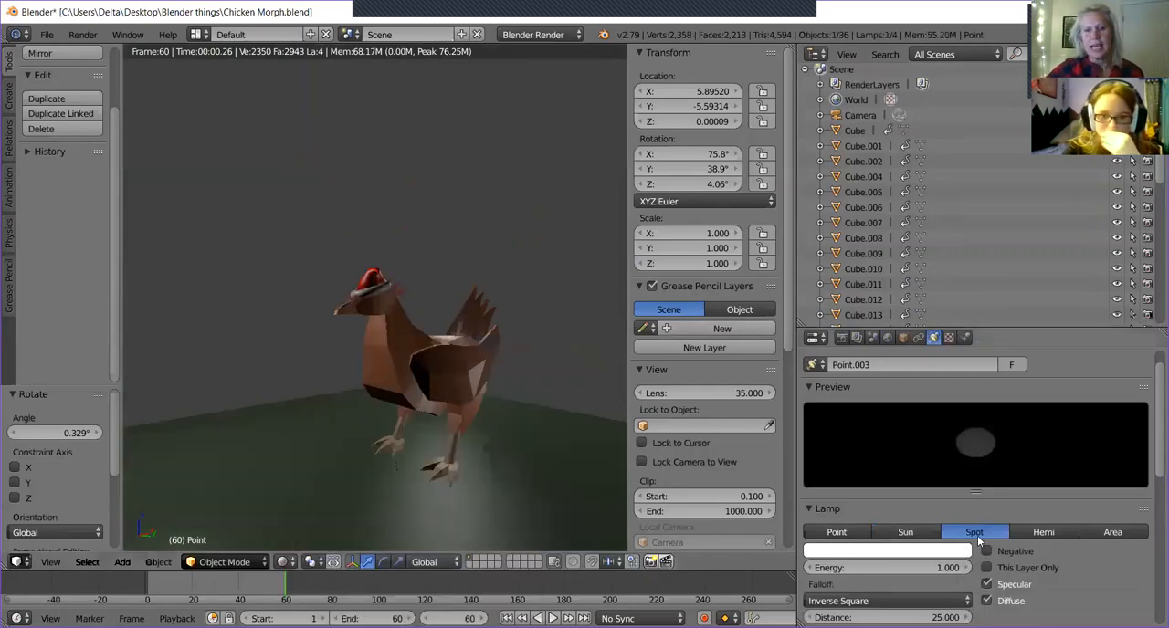
left_click(1064, 538)
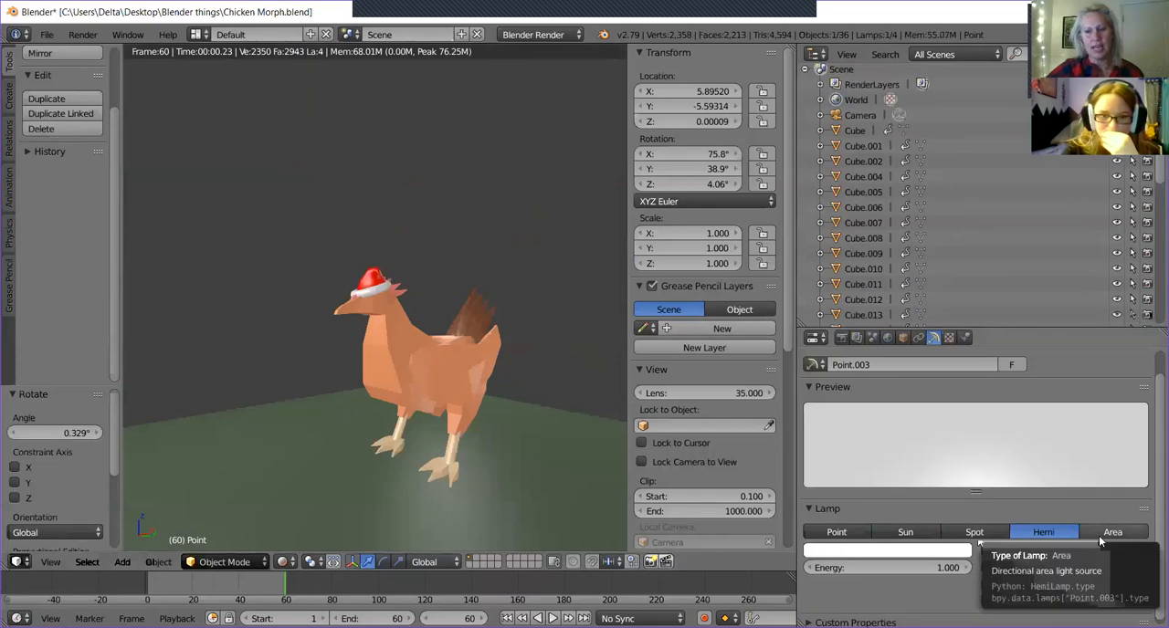
left_click(1100, 541)
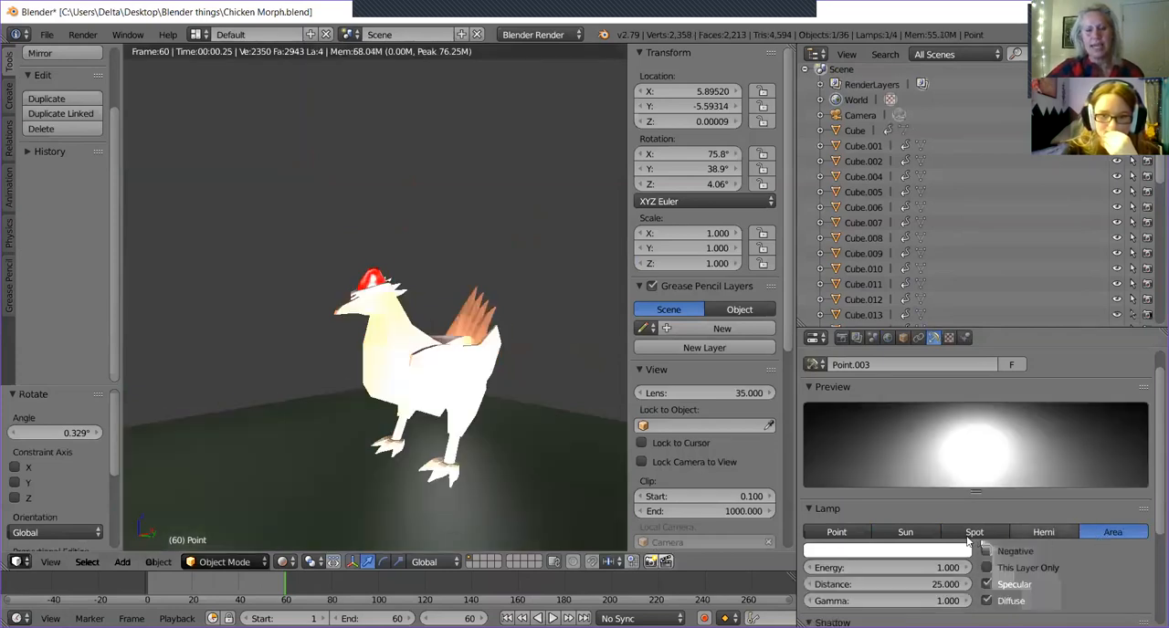
left_click(905, 531)
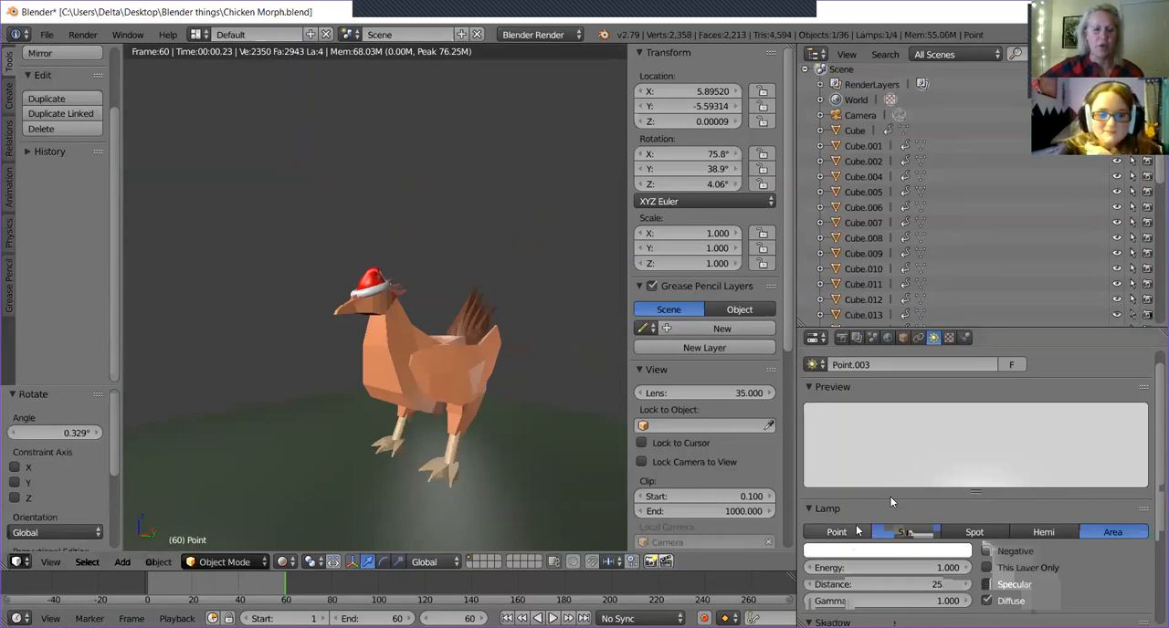
Switch the viewport shading to Solid and inspect the chicken and the sun lamp from both sides.
left_click(288, 567)
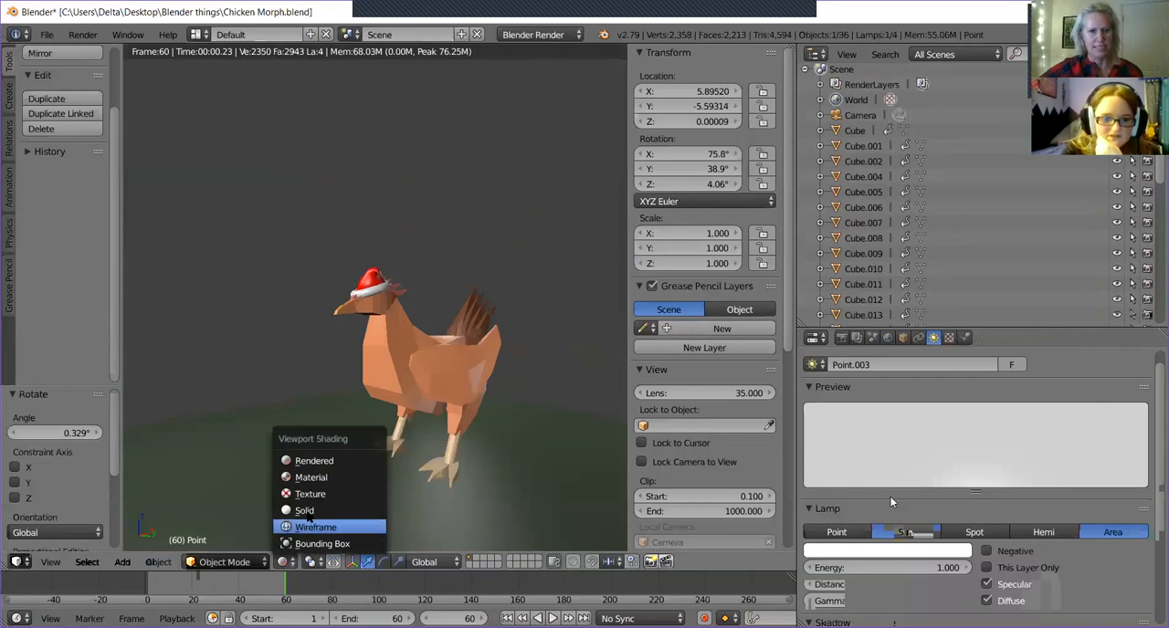
left_click(306, 511)
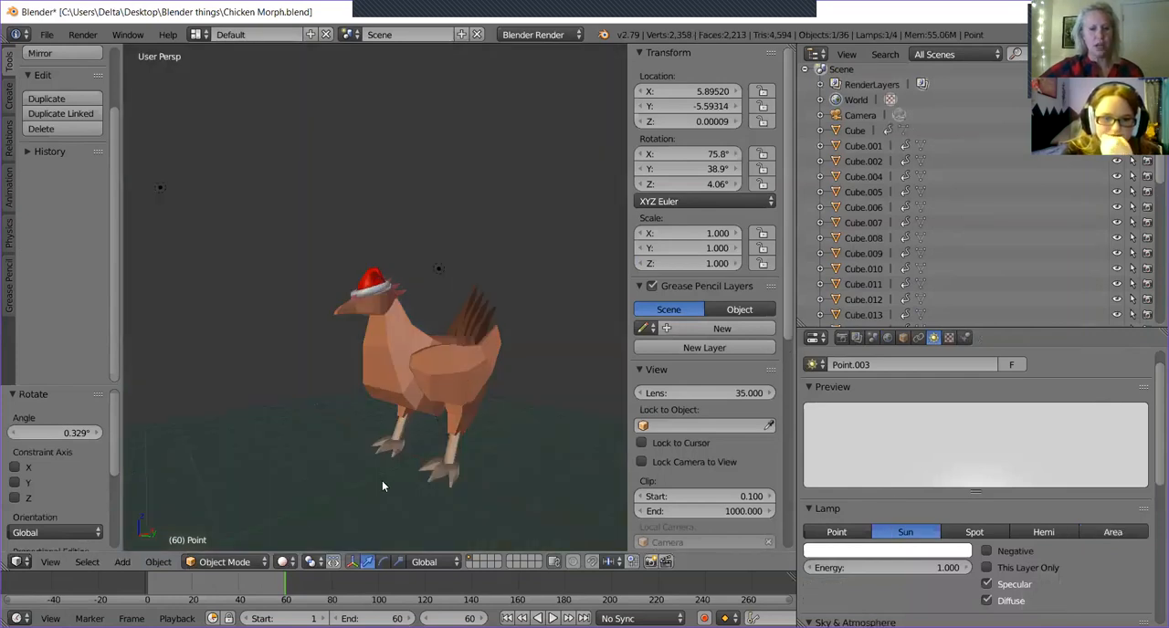
middle_click_drag(450, 506, 601, 519)
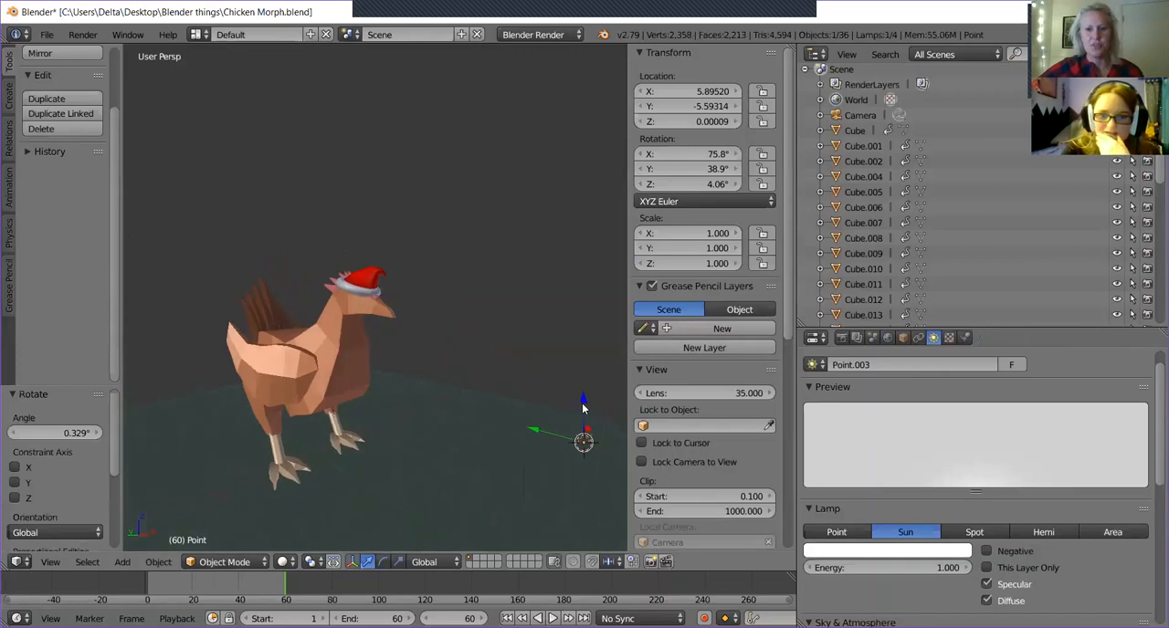
middle_click_drag(582, 404, 339, 519)
middle_click_drag(496, 410, 331, 489)
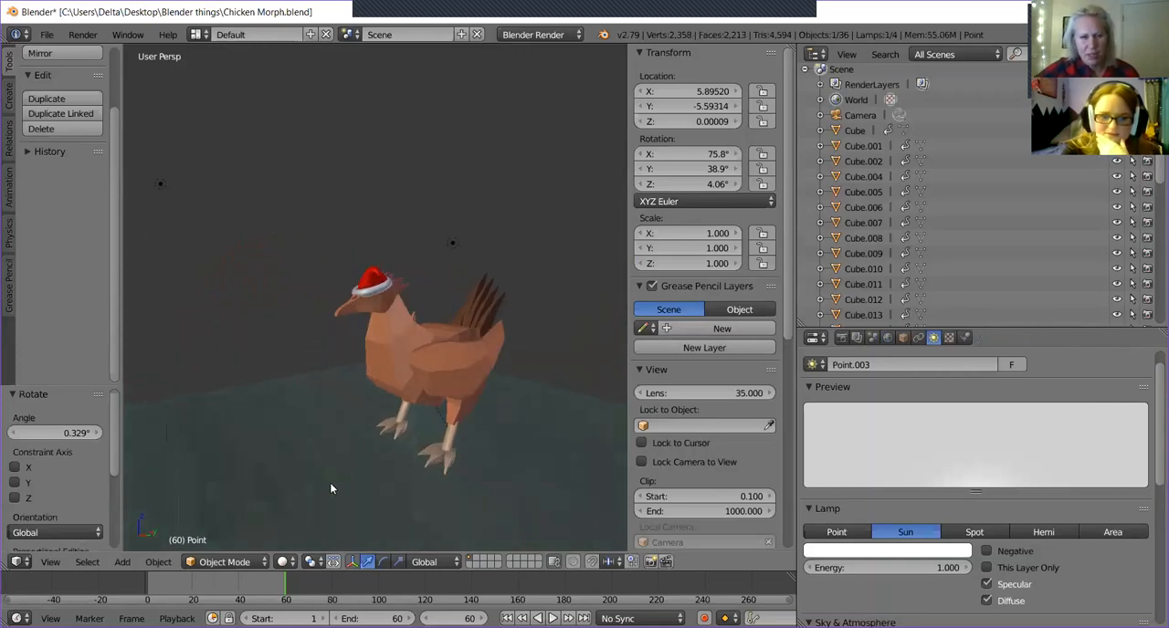
Set the viewport shading to Rendered and view the lit chicken through the scene camera.
left_click(285, 562)
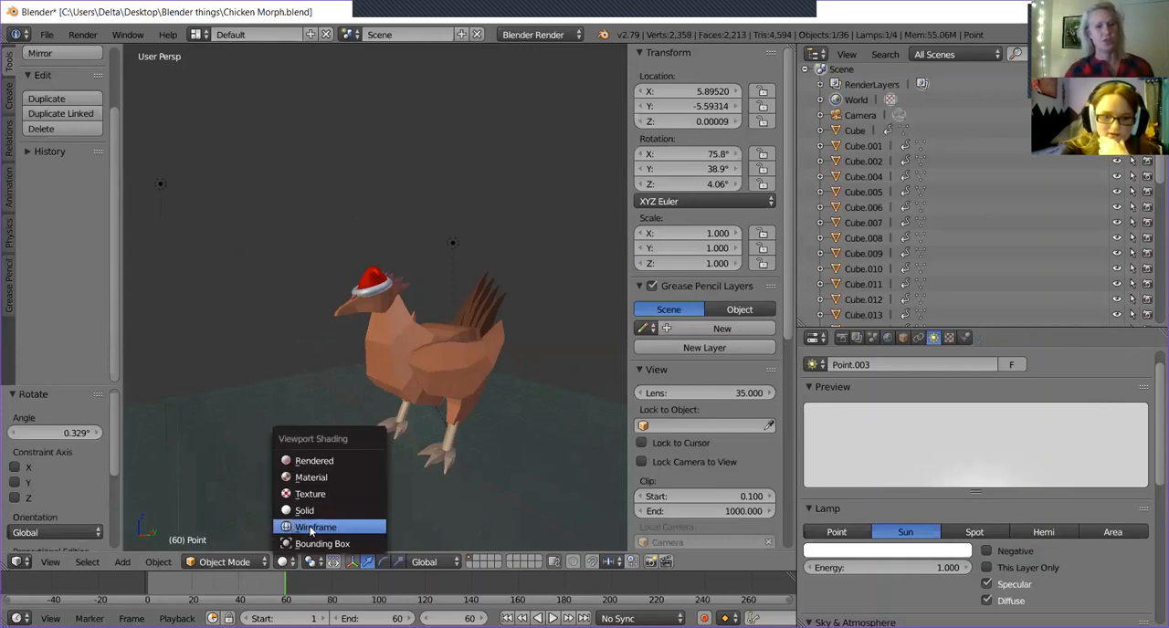
left_click(311, 461)
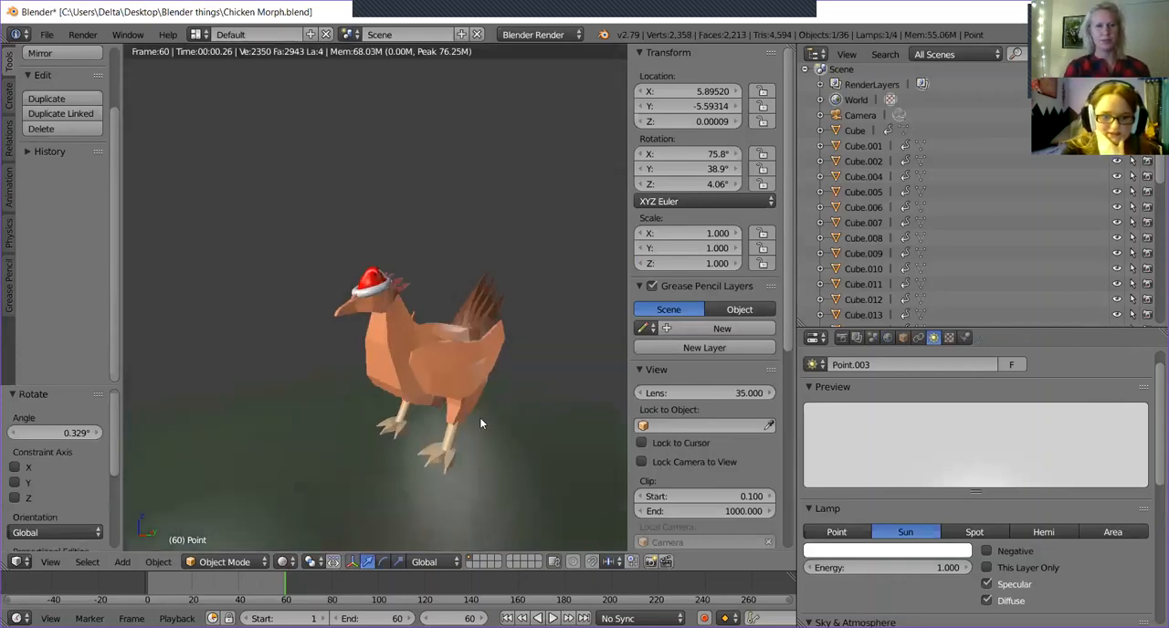
key("KP_0")
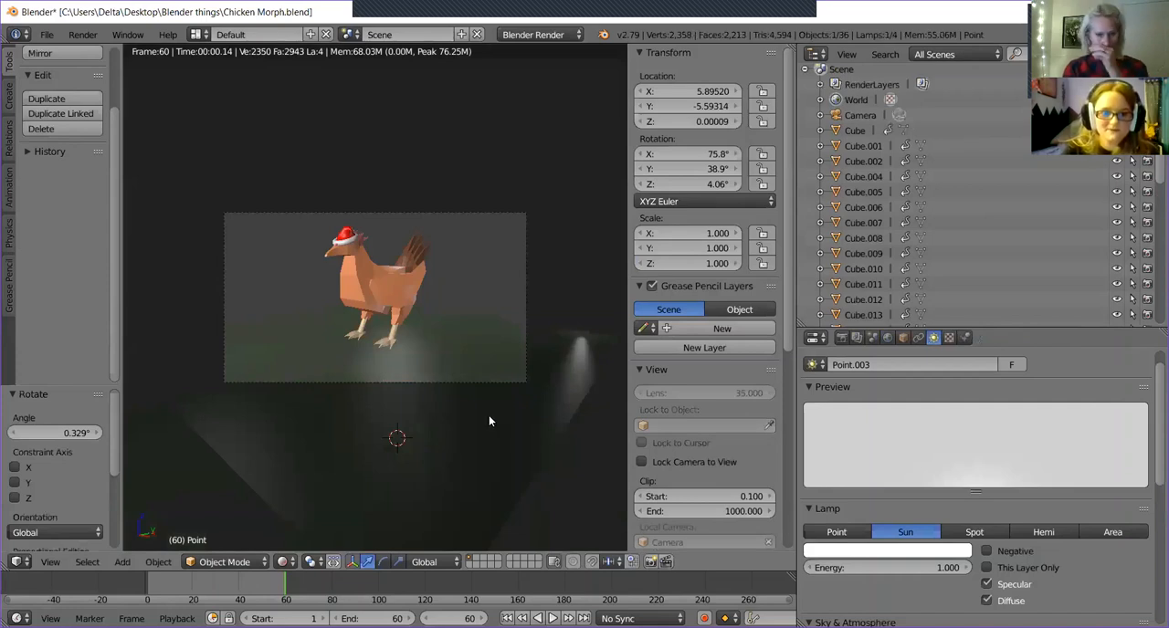
Leave the scene camera view and switch the viewport shading from Rendered to Solid for a close look at the chicken.
key("KP_0")
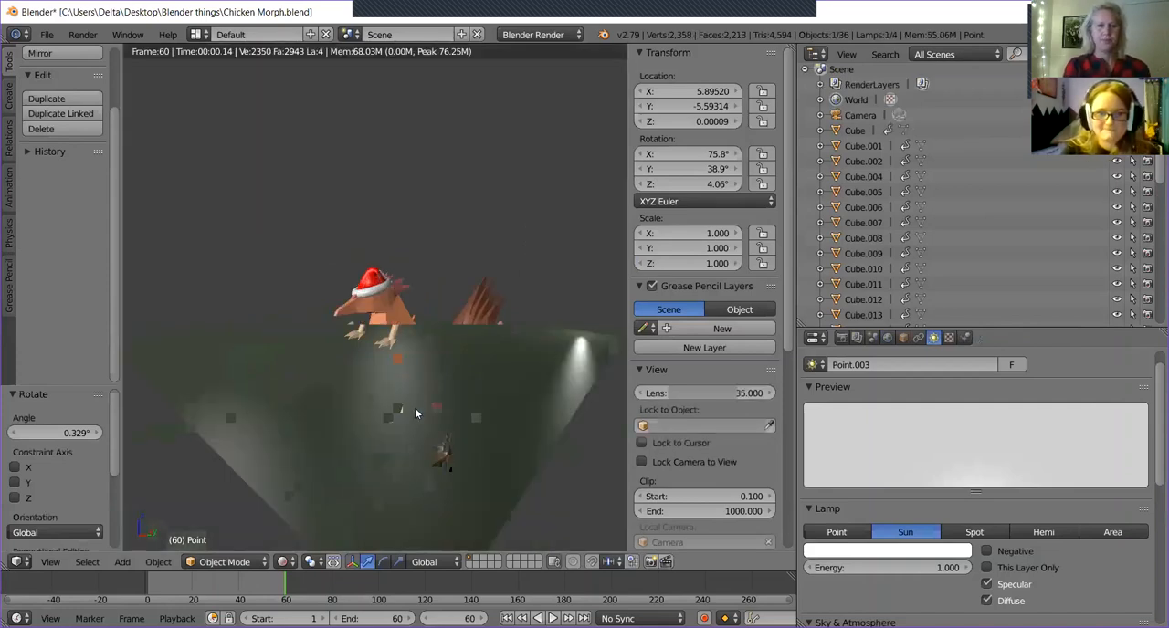
scroll(407, 402, "up", 3)
scroll(407, 402, "up", 2)
middle_click_drag(322, 431, 347, 445)
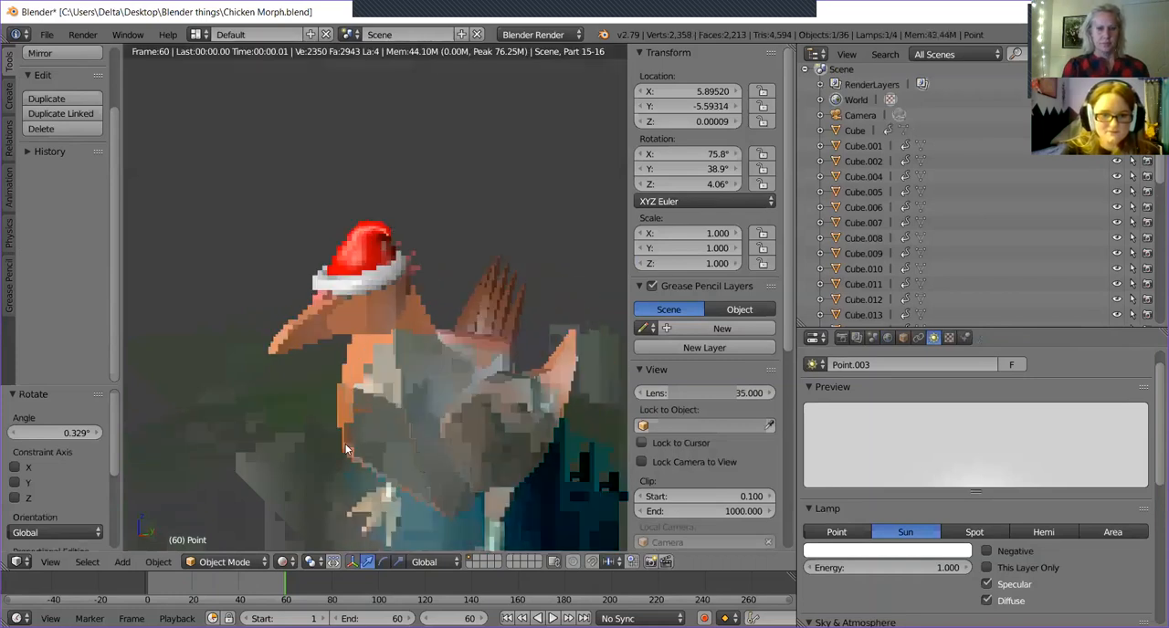
left_click(283, 561)
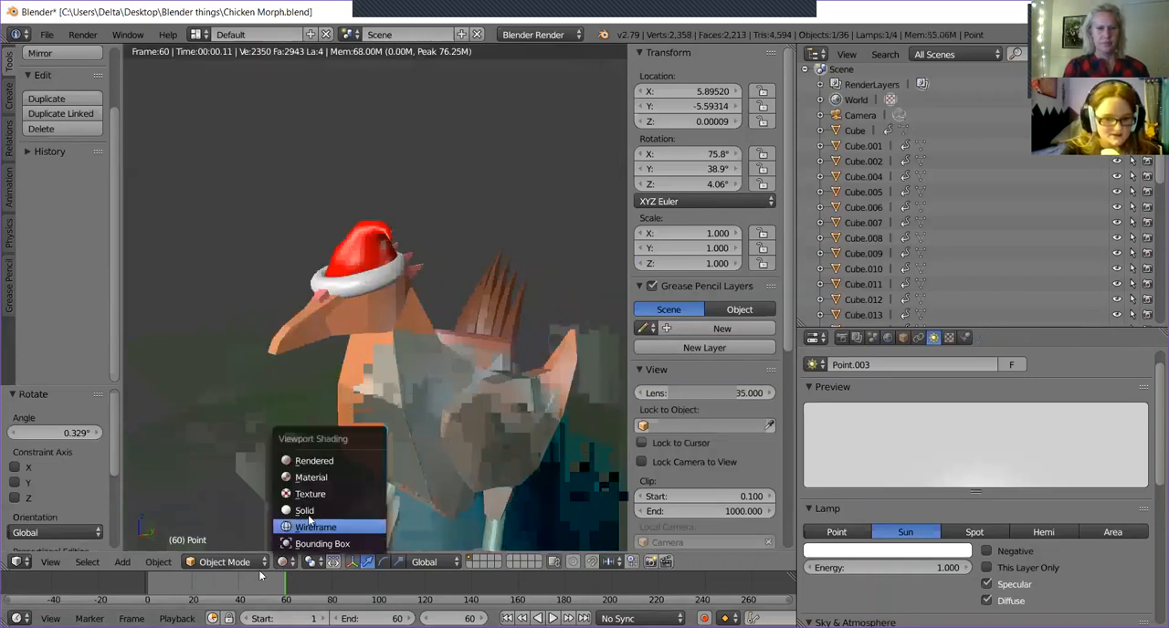
left_click(337, 512)
middle_click_drag(344, 488, 343, 538)
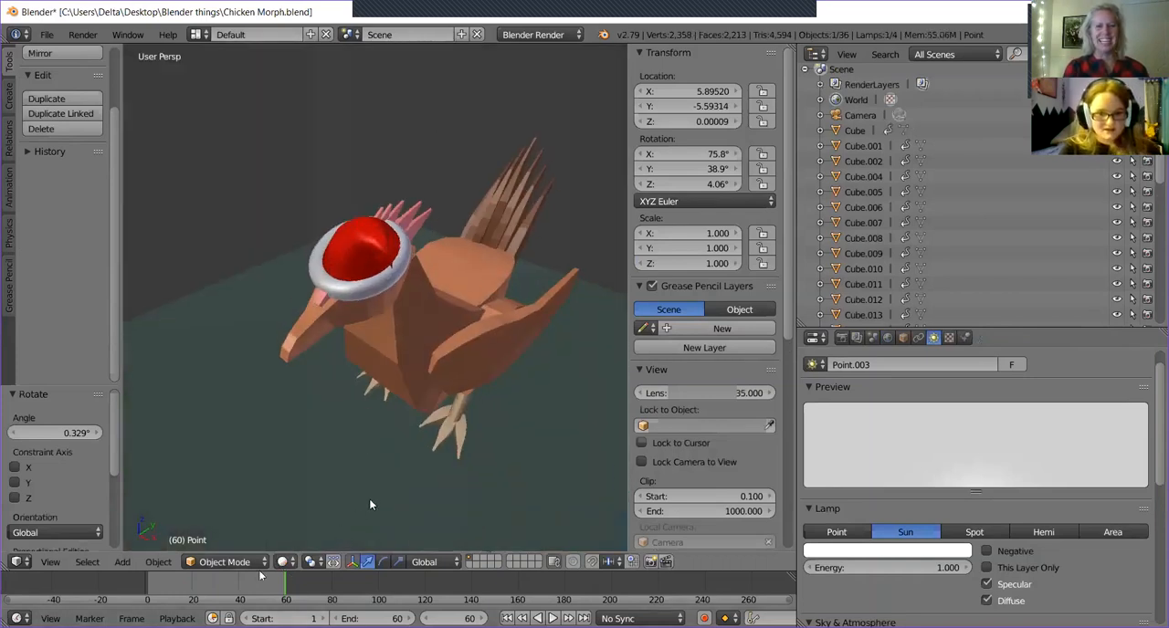
Snap the 3D cursor to the scene center and add an Ico Sphere there.
key("shift+s")
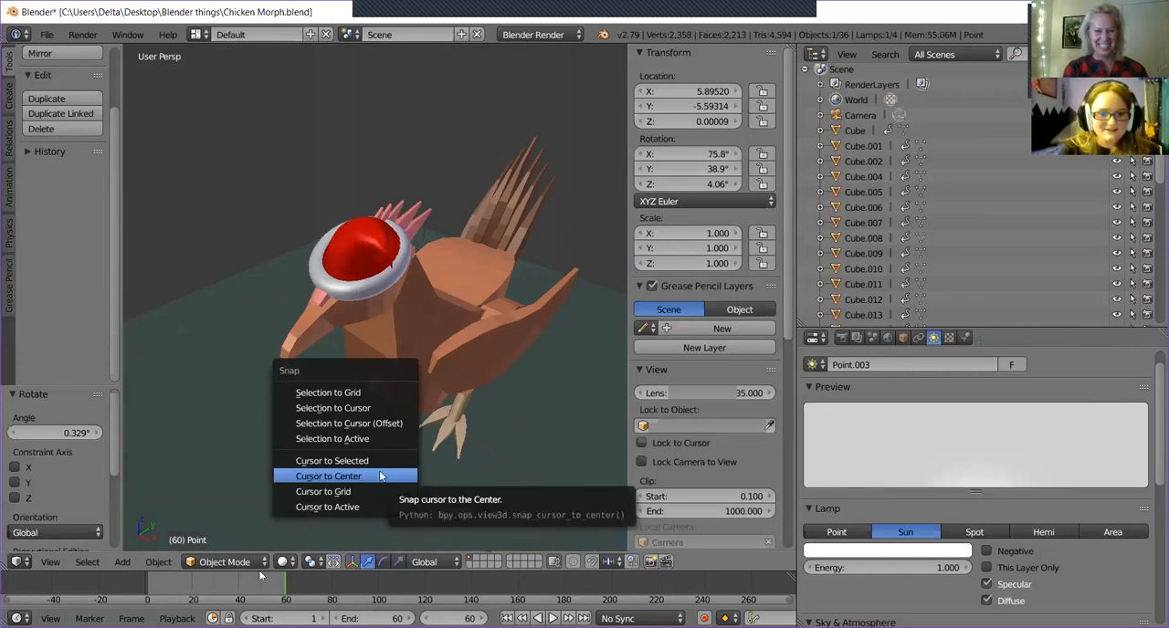
left_click(383, 474)
middle_click_drag(408, 489, 456, 484)
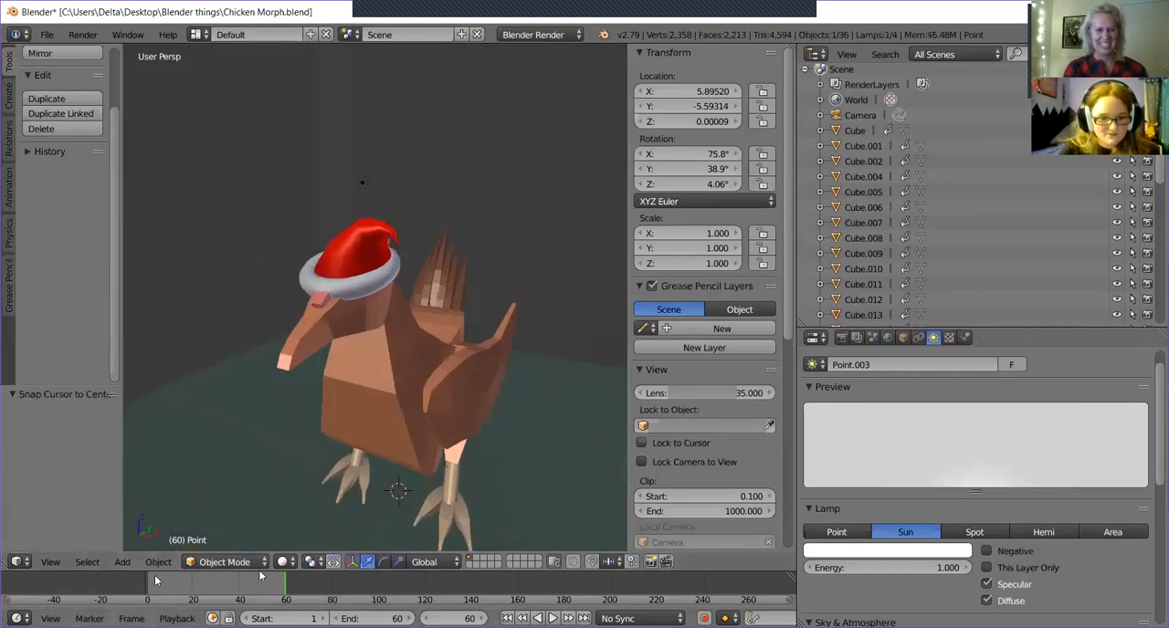
left_click(123, 562)
mouse_move(136, 548)
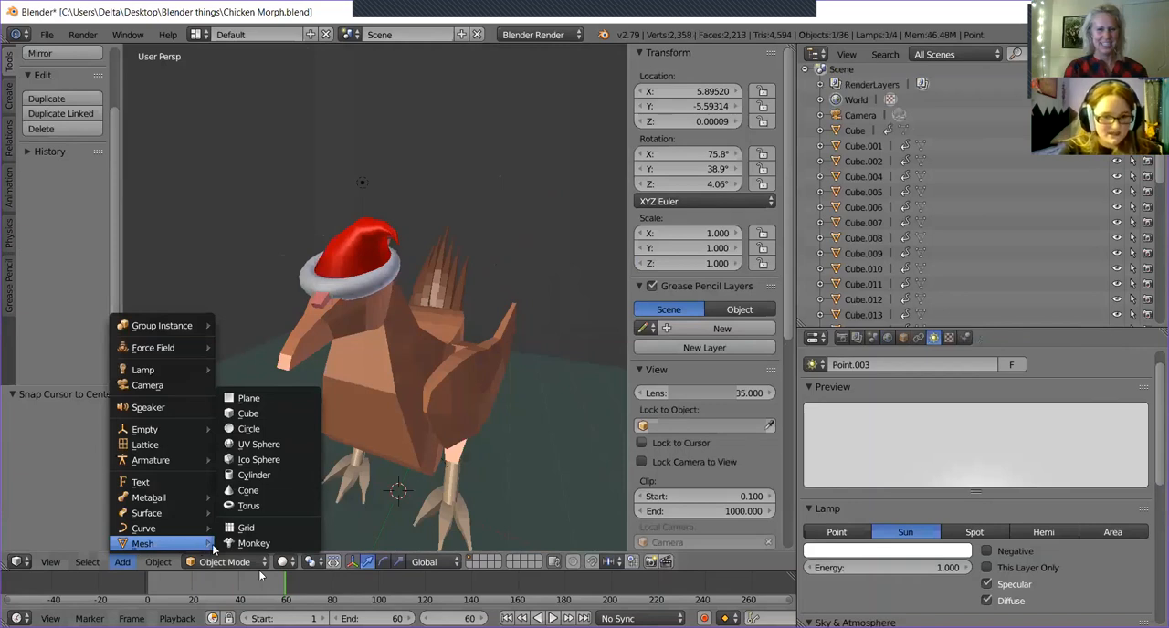
left_click(270, 460)
middle_click_drag(365, 479, 390, 497)
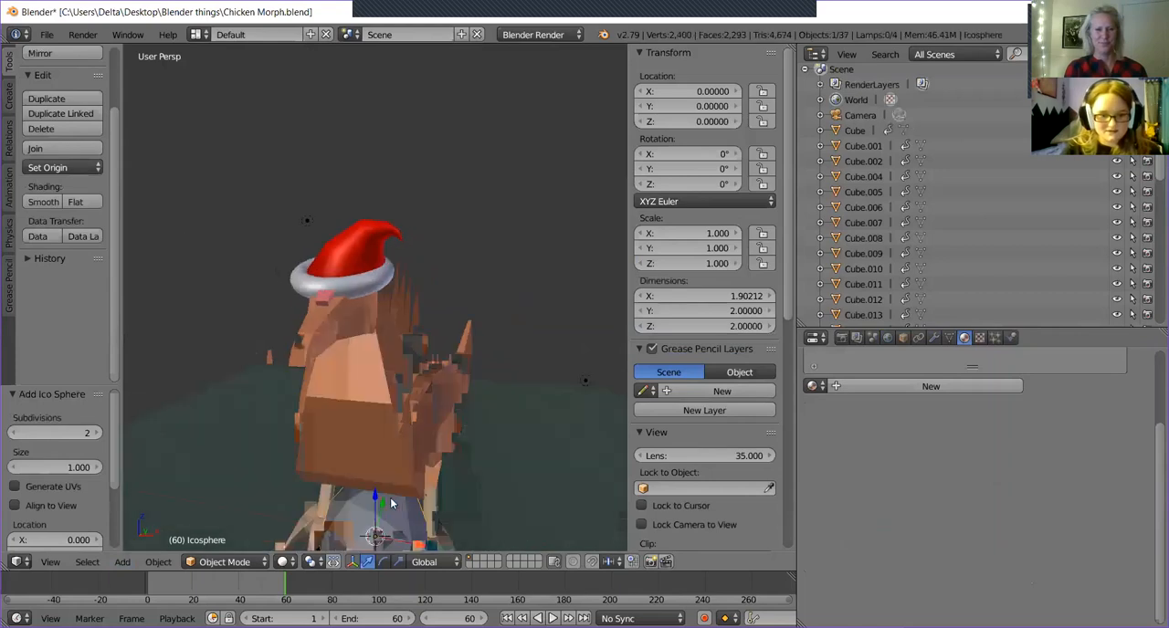
Raise the Ico Sphere to about Z 5.08 and move it beside the hat at about X 1.40, Y -1.92.
key("g")
key("z")
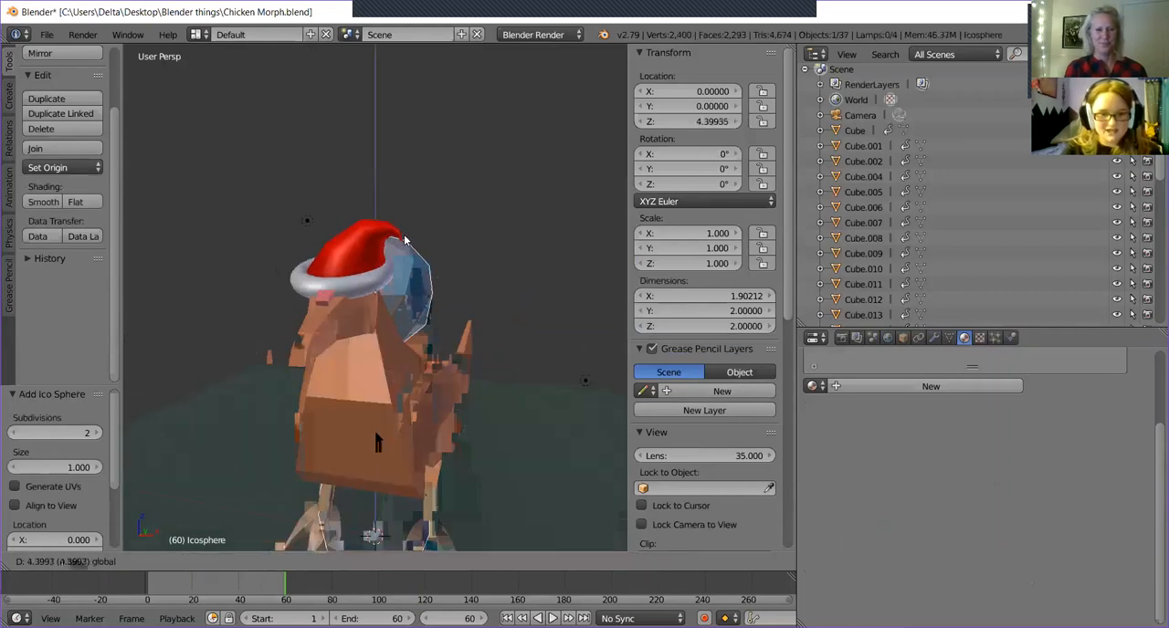
left_click(402, 204)
middle_click_drag(402, 204, 347, 189)
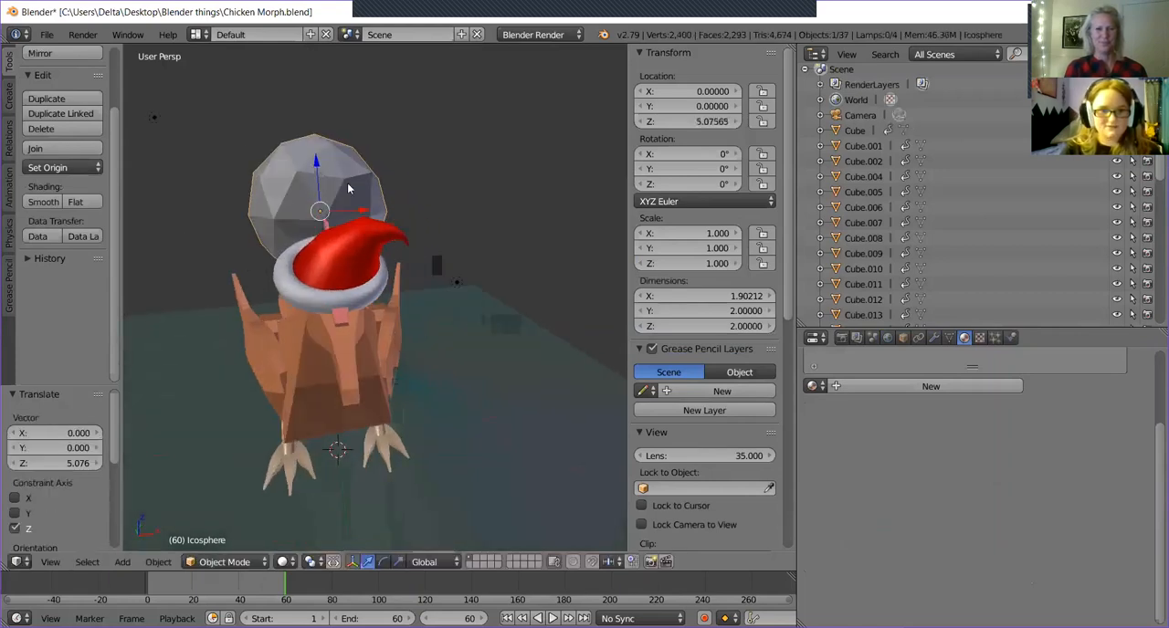
left_click_drag(366, 214, 446, 270)
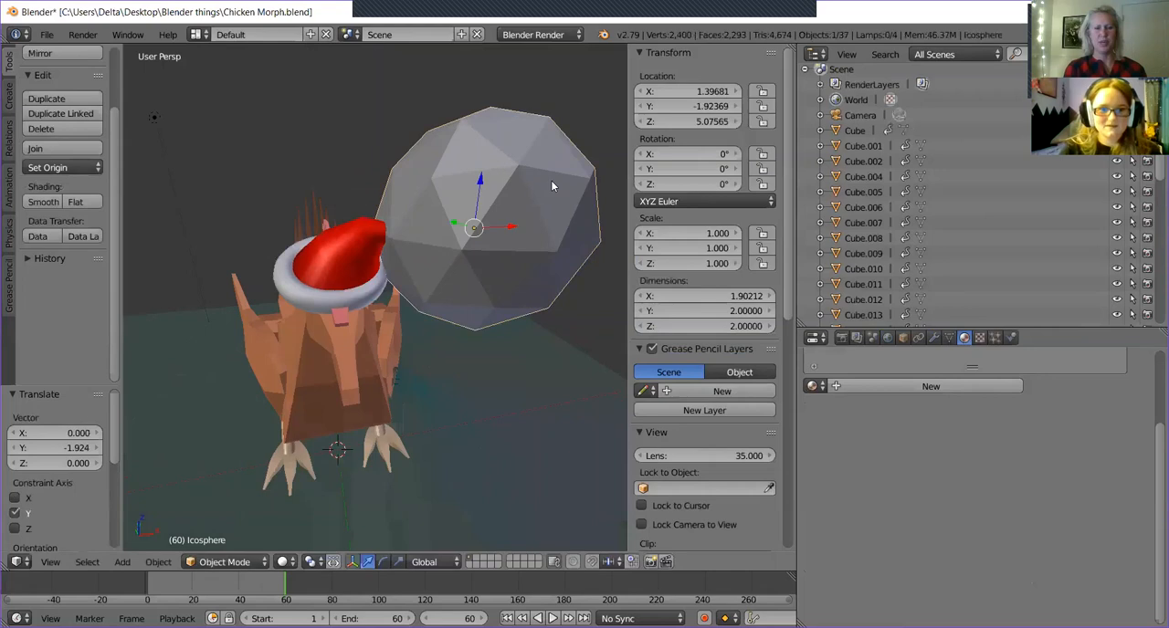
Scale the Ico Sphere to about 0.172 and move it to the hat's tip at about X 0.74, Z 4.97.
key("s")
left_click(468, 217)
middle_click_drag(467, 218, 493, 181)
left_click_drag(482, 184, 454, 225)
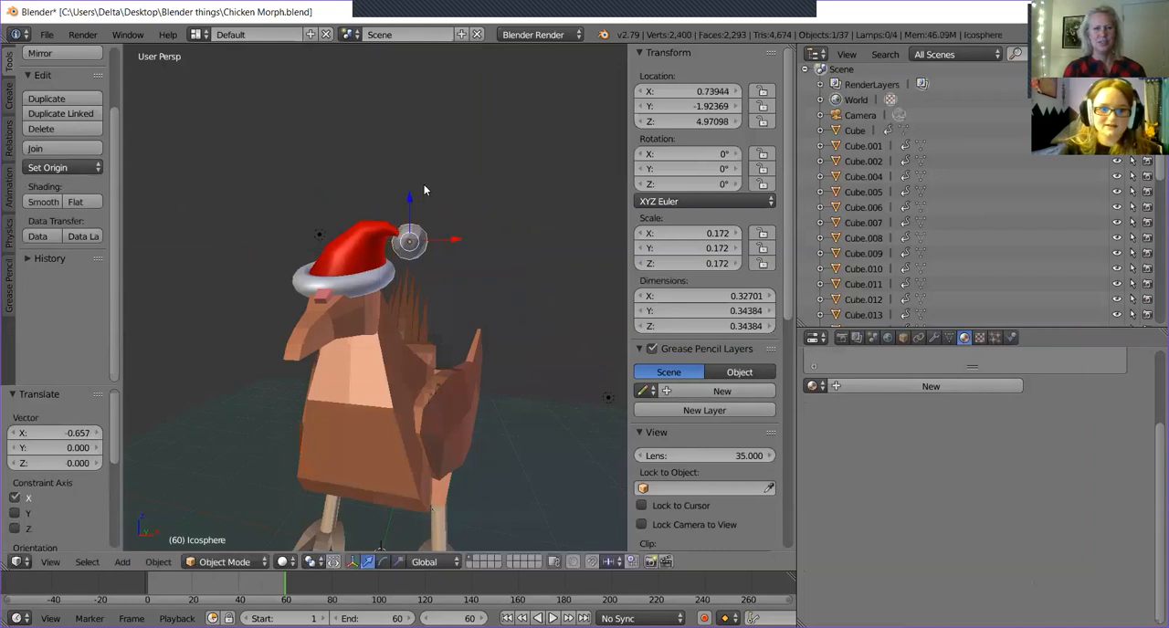
Lower the sphere to about Z 4.87 and shift it along Y to about -2.06, in line with the hat's tip.
middle_click_drag(397, 211, 420, 187)
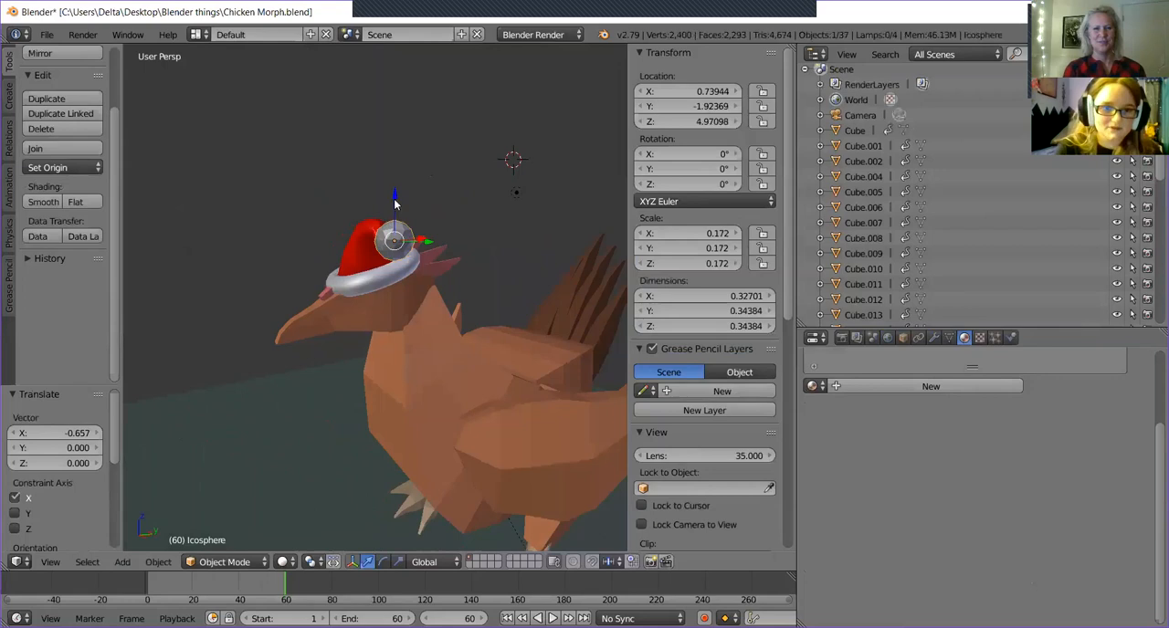
left_click_drag(393, 208, 395, 219)
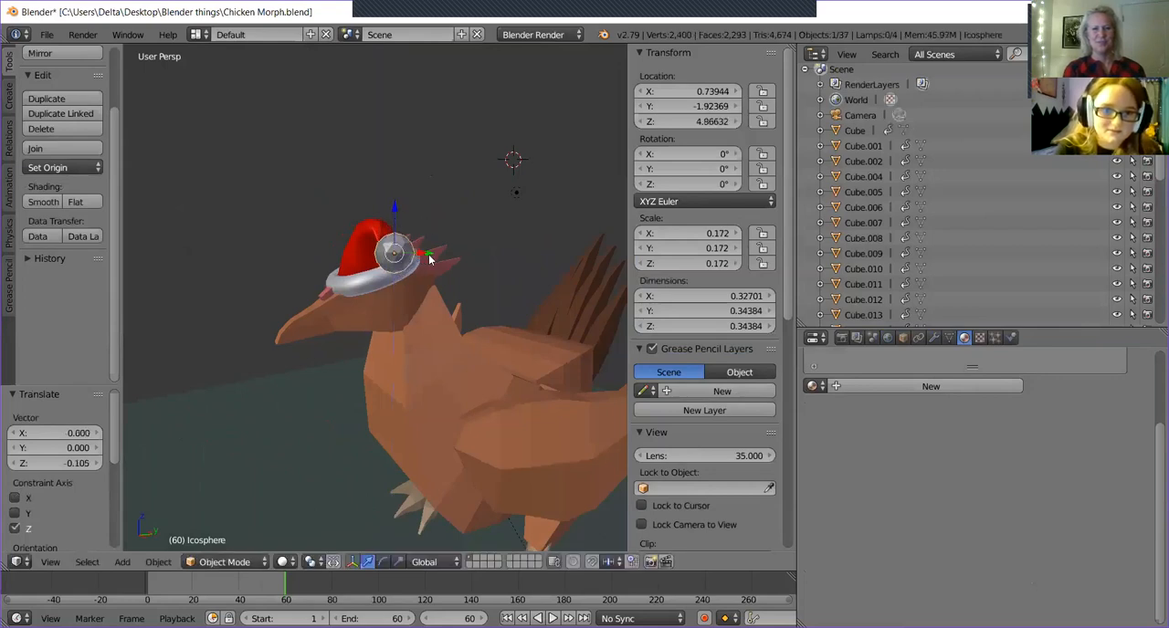
middle_click_drag(427, 267, 378, 325)
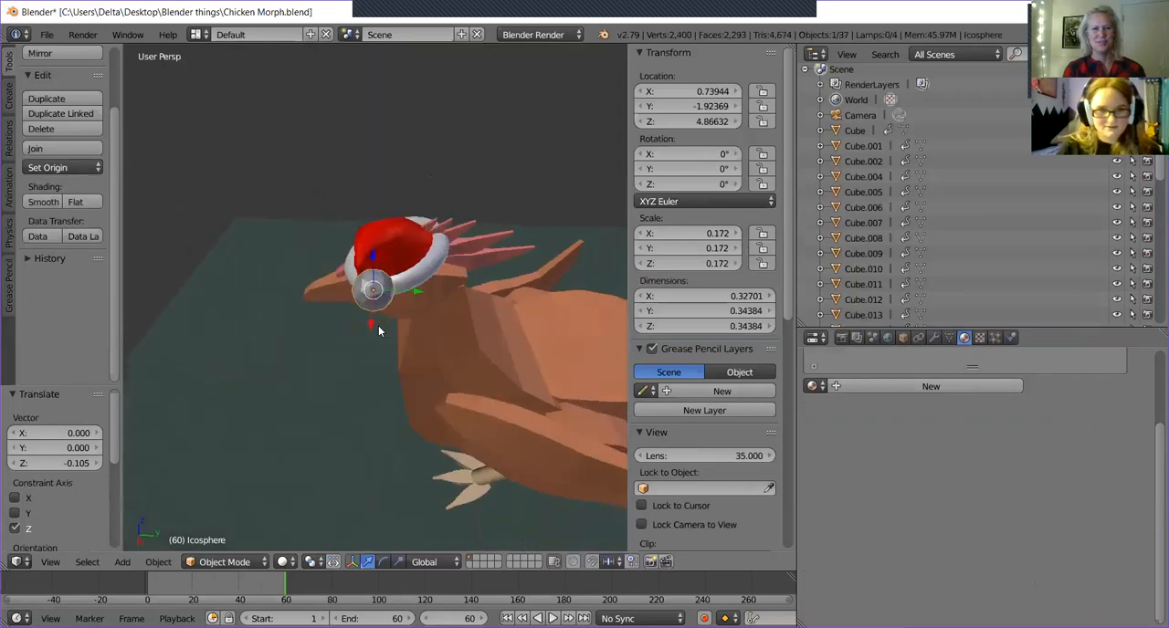
left_click_drag(417, 295, 405, 296)
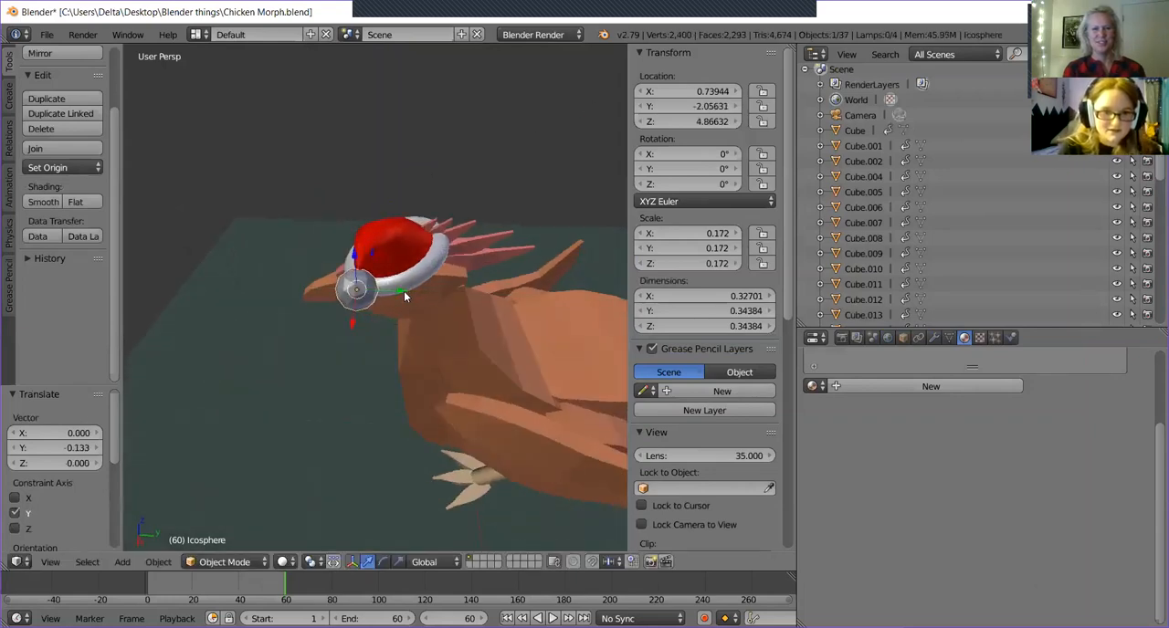
Shrink the sphere to a scale of about 0.118 and move it against the hat's tip at about X 0.66.
middle_click_drag(383, 352, 557, 264)
key("s")
left_click(500, 268)
left_click_drag(454, 257, 447, 259)
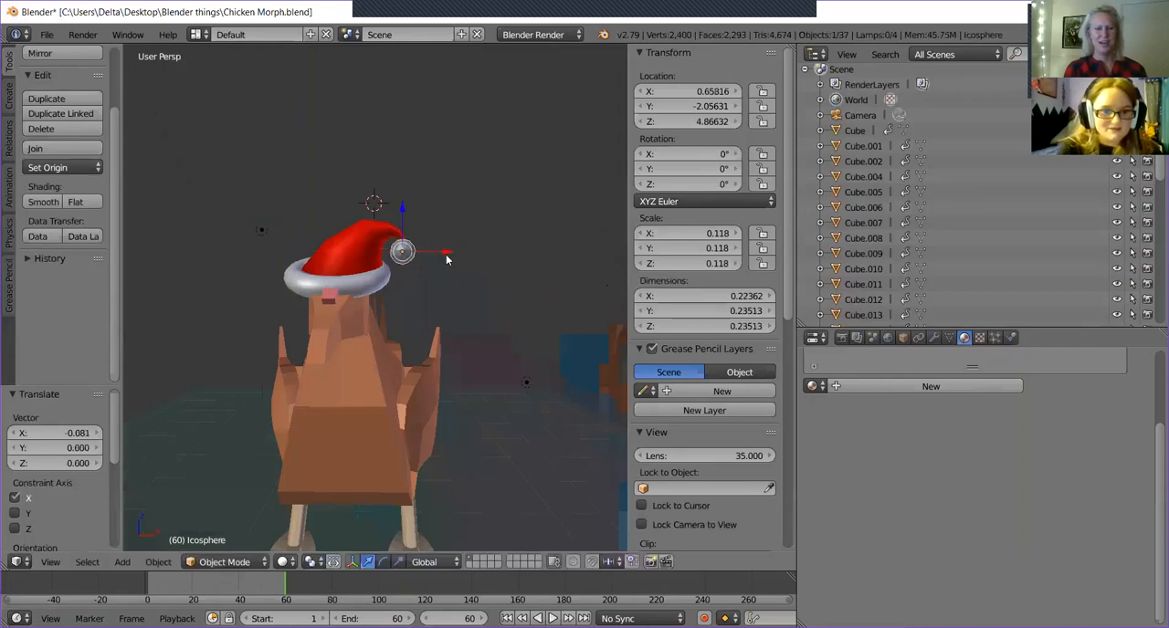
middle_click_drag(496, 314, 459, 313)
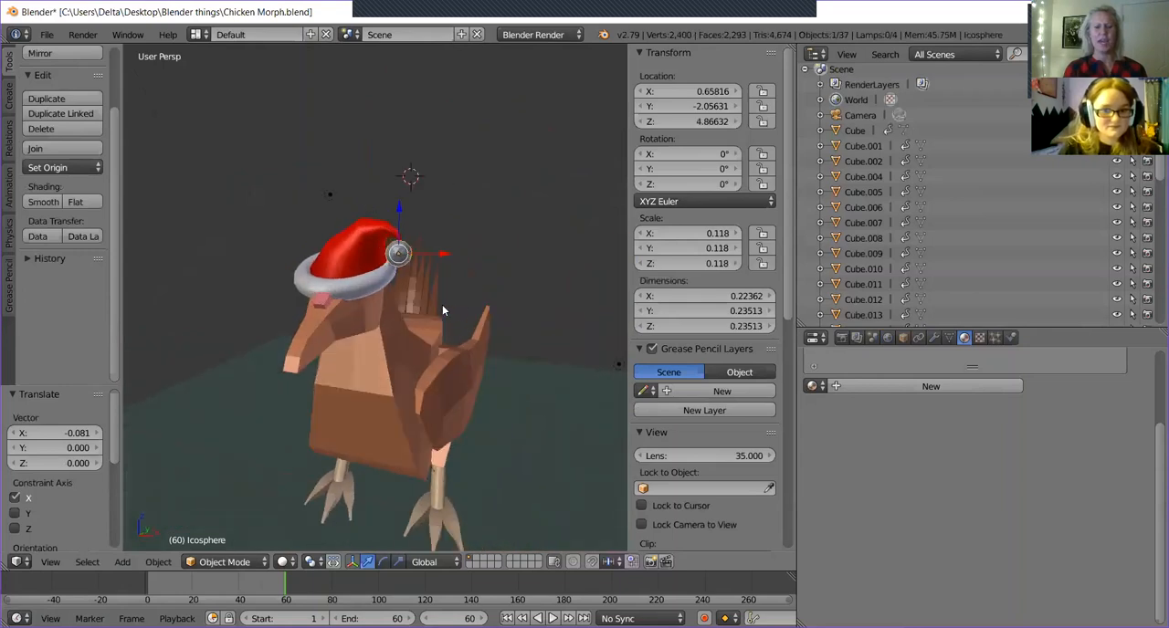
Give the pompom sphere a material slot and assign the existing White material to it.
left_click(936, 387)
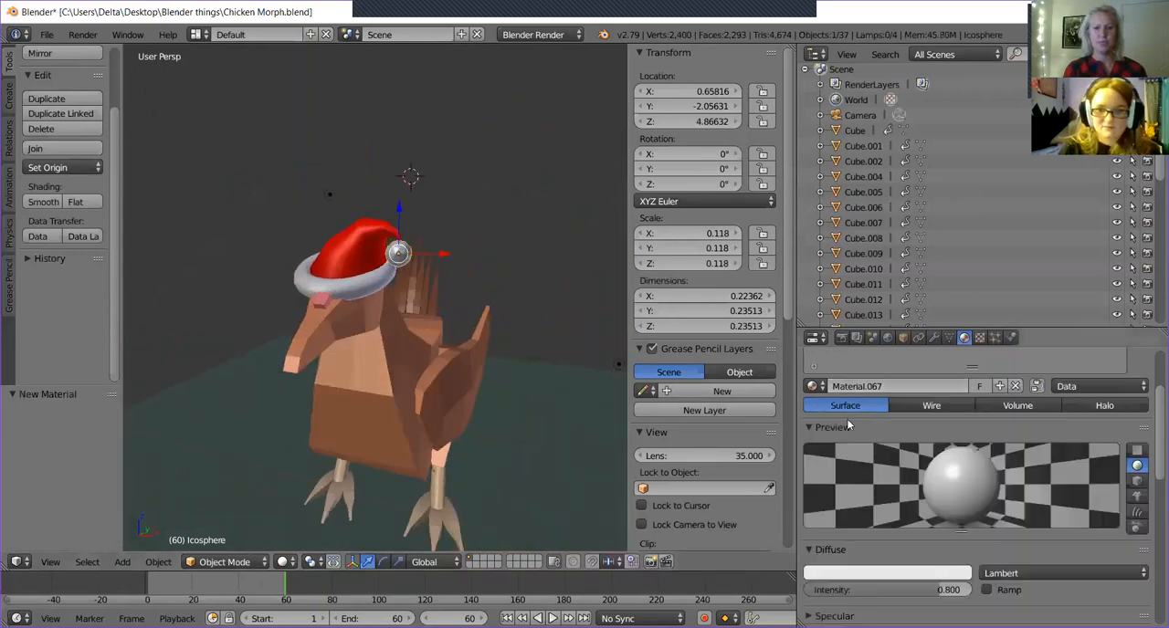
left_click(841, 573)
middle_click_drag(511, 384, 513, 313)
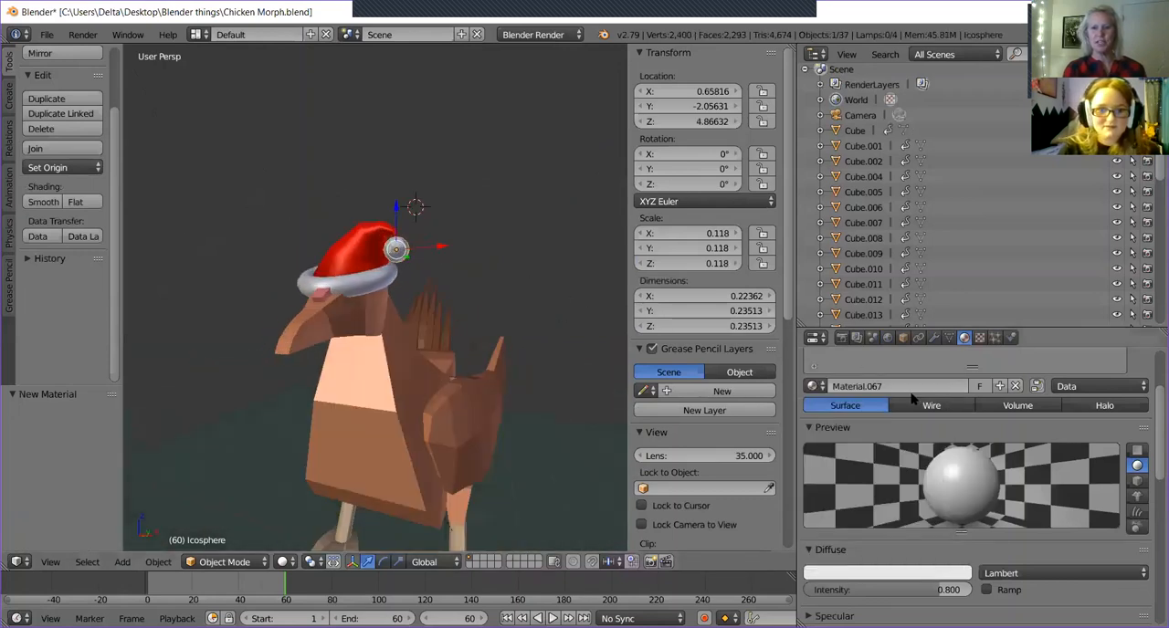
scroll(911, 396, "up", 2)
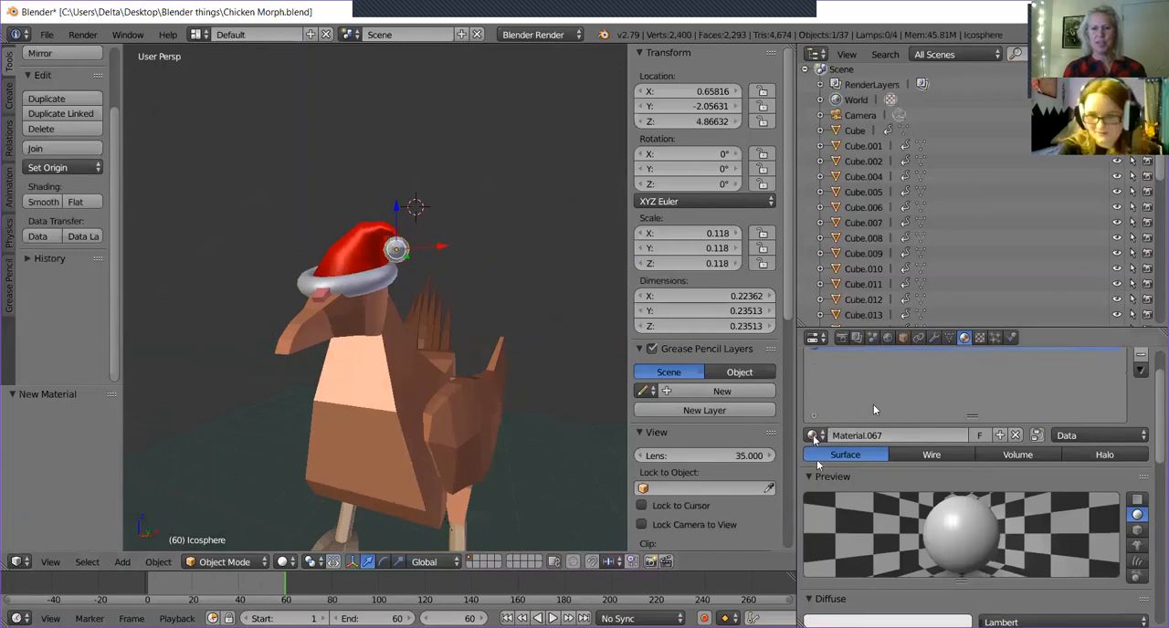
left_click(812, 436)
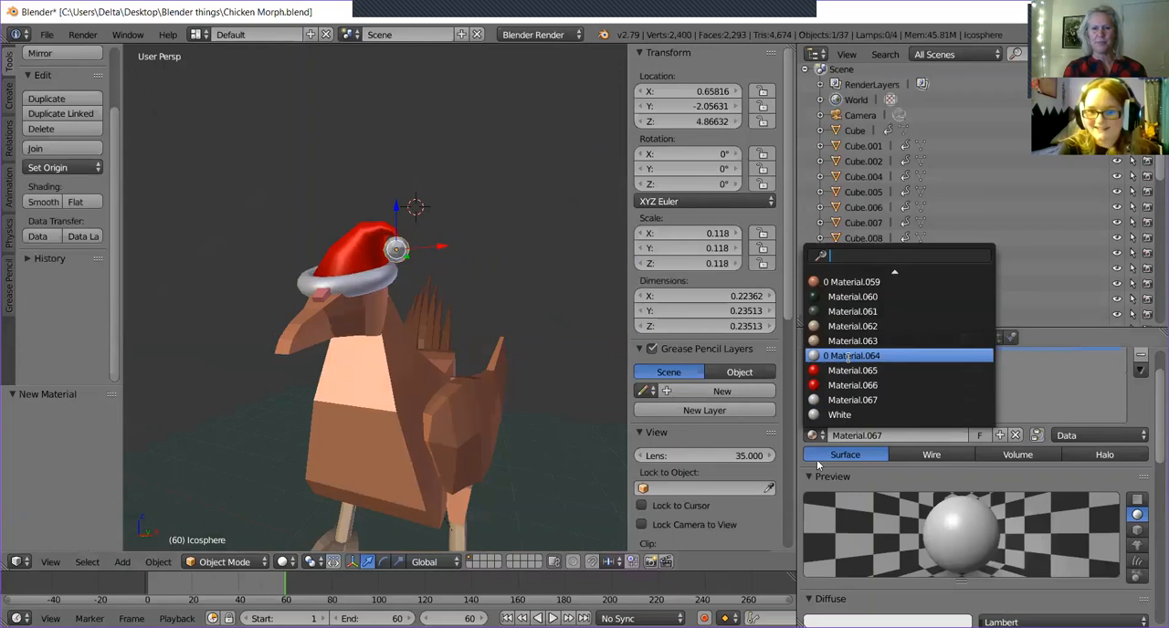
left_click(840, 415)
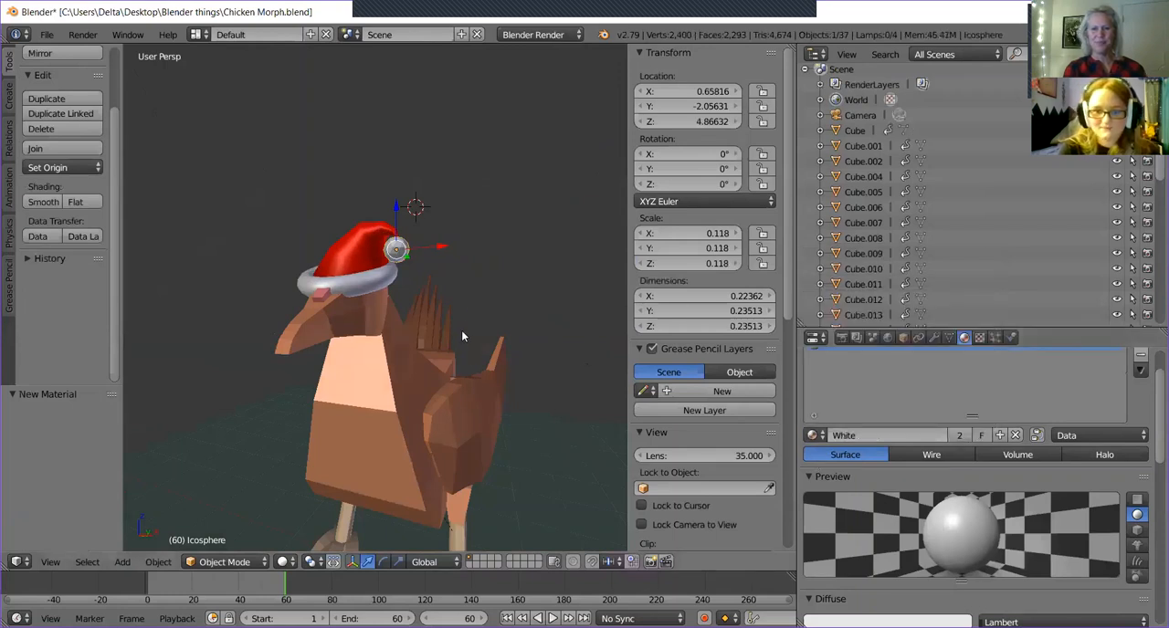
Select the white brim, the red hat and the pompom sphere last, and parent them to the sphere with the Object option.
middle_click_drag(475, 301, 436, 323)
right_click(339, 252)
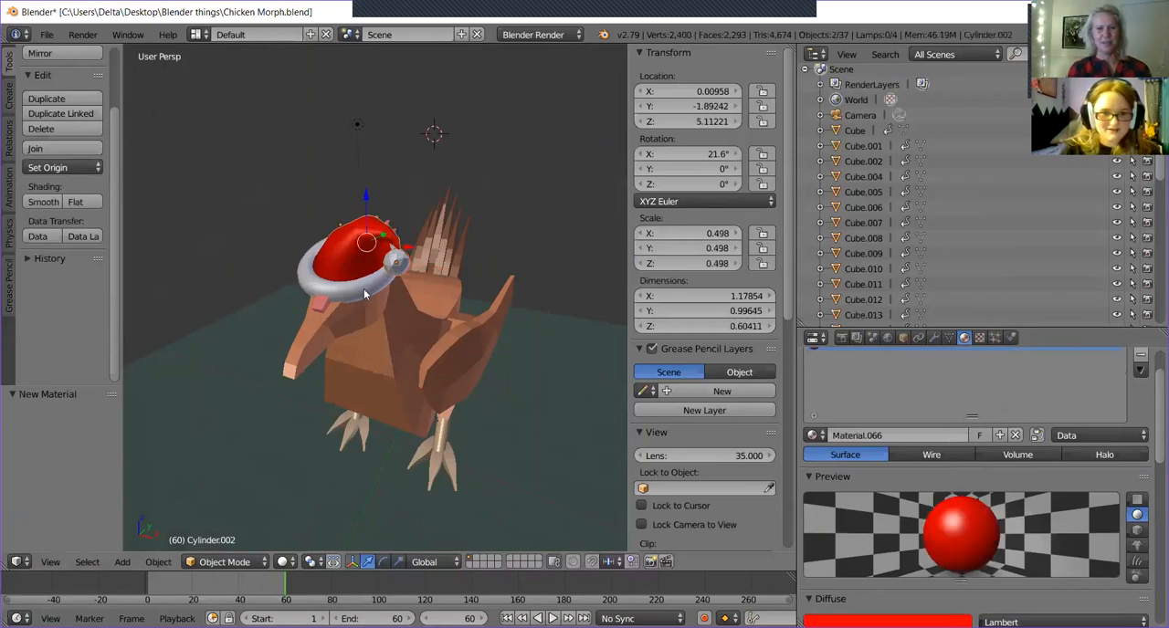
right_click(387, 271)
right_click(387, 271)
right_click(360, 289)
mouse_move(361, 271)
middle_mouse_down()
mouse_move(331, 220)
mouse_move(371, 229)
mouse_move(330, 268)
mouse_move(356, 260)
middle_mouse_up()
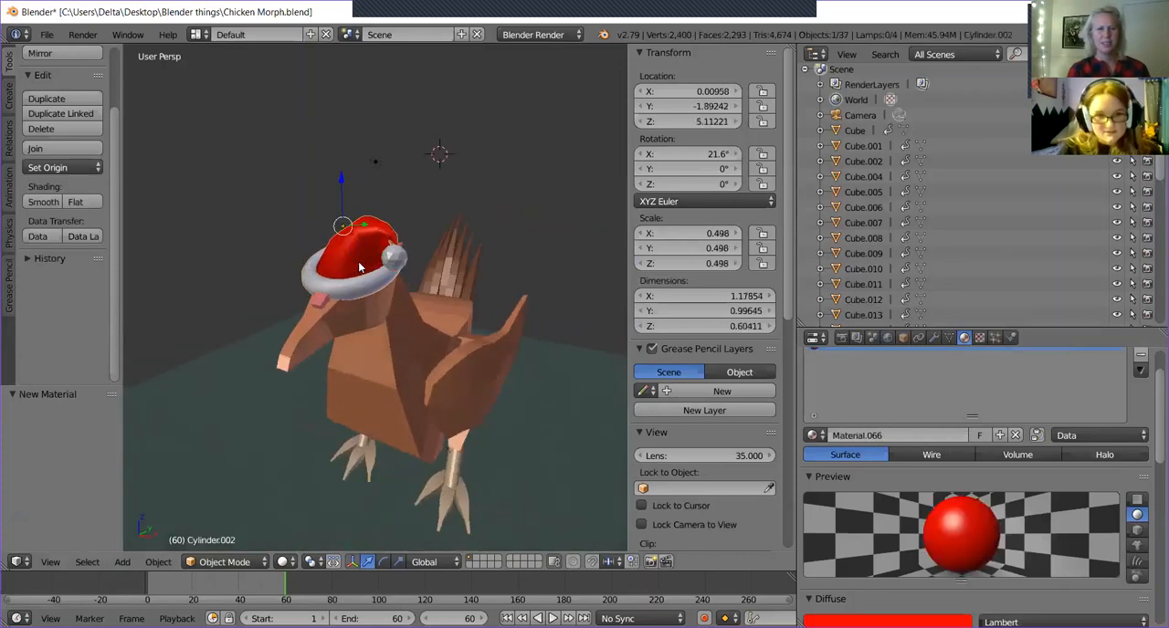
right_click(364, 277)
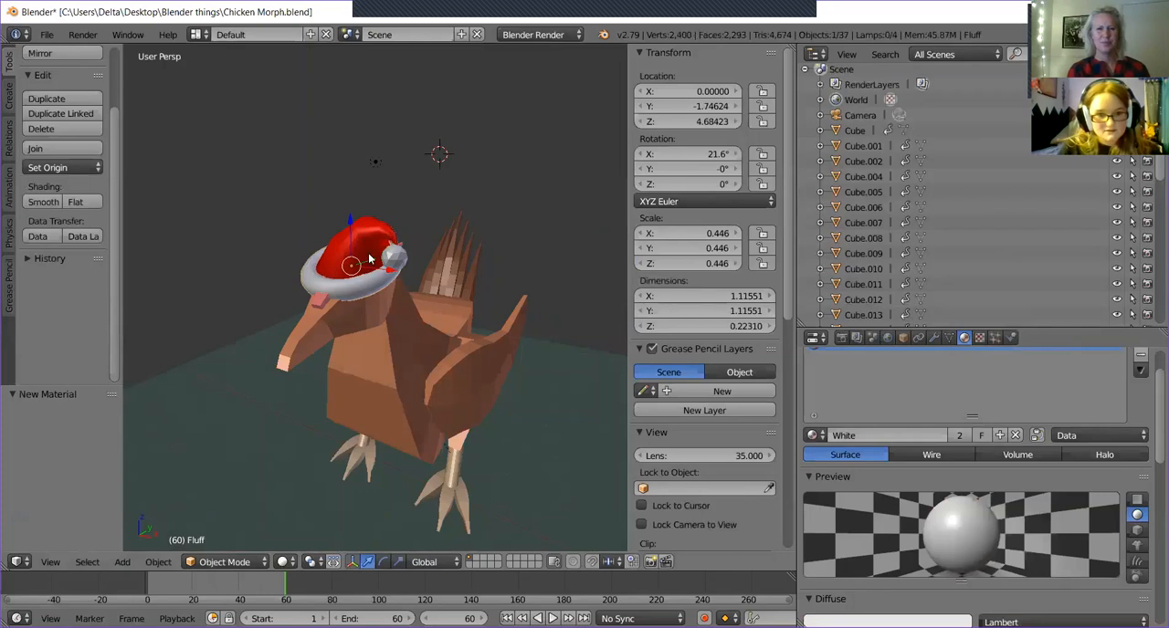
right_click(369, 258)
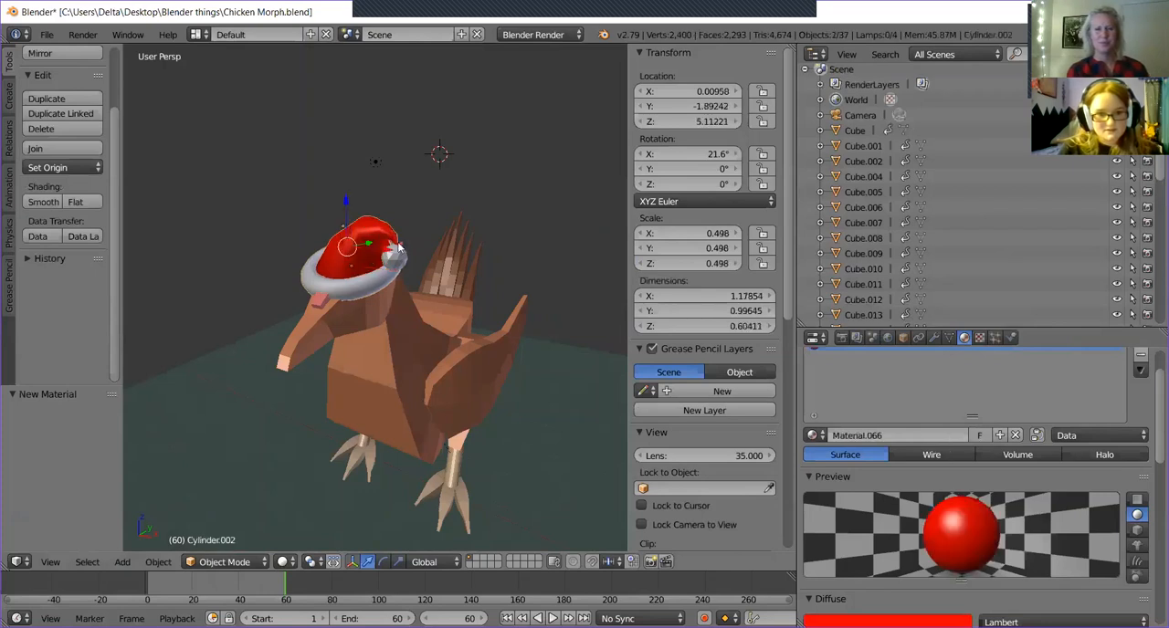
right_click(398, 258)
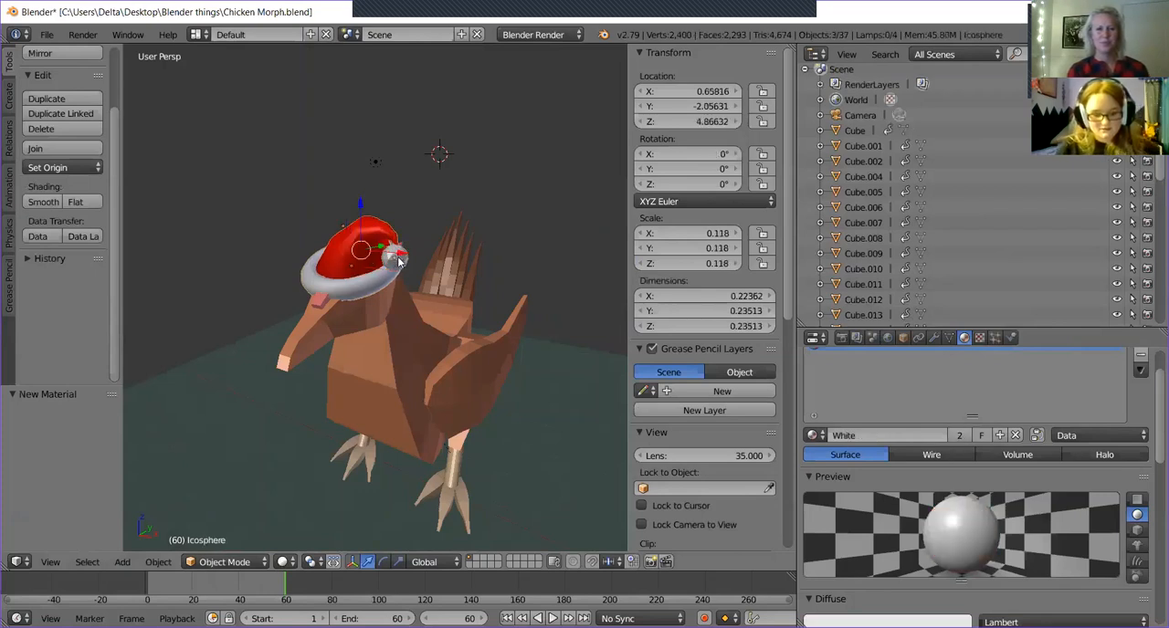
key("ctrl+p")
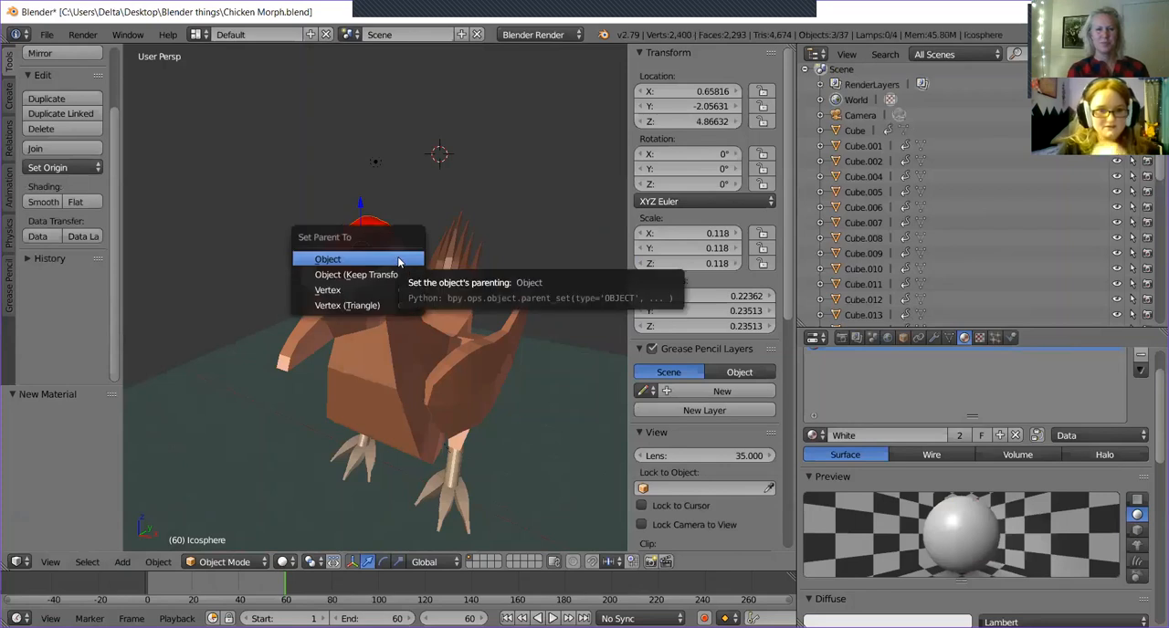
left_click(398, 259)
middle_click_drag(449, 274, 413, 262)
Try rotating the pompom sphere with the rotation manipulator and undo the last changes.
left_click(383, 561)
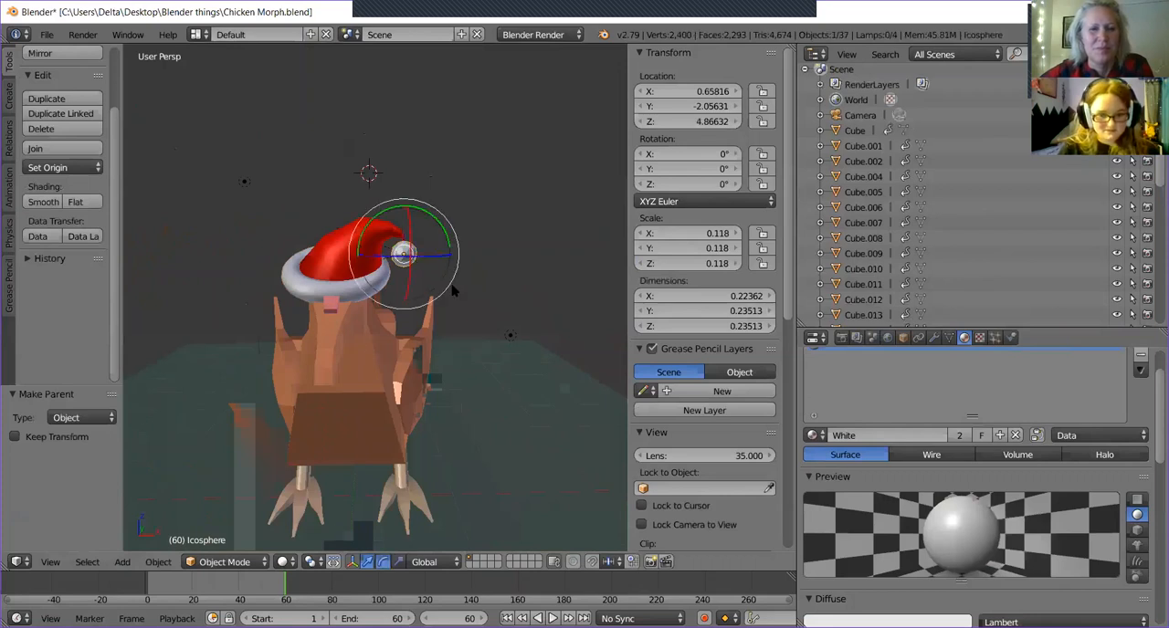
left_click_drag(439, 225, 503, 159)
mouse_move(407, 356)
middle_mouse_down()
mouse_move(474, 358)
mouse_move(417, 364)
middle_mouse_up()
key("ctrl+z")
key("ctrl+z")
middle_click_drag(449, 323, 423, 320)
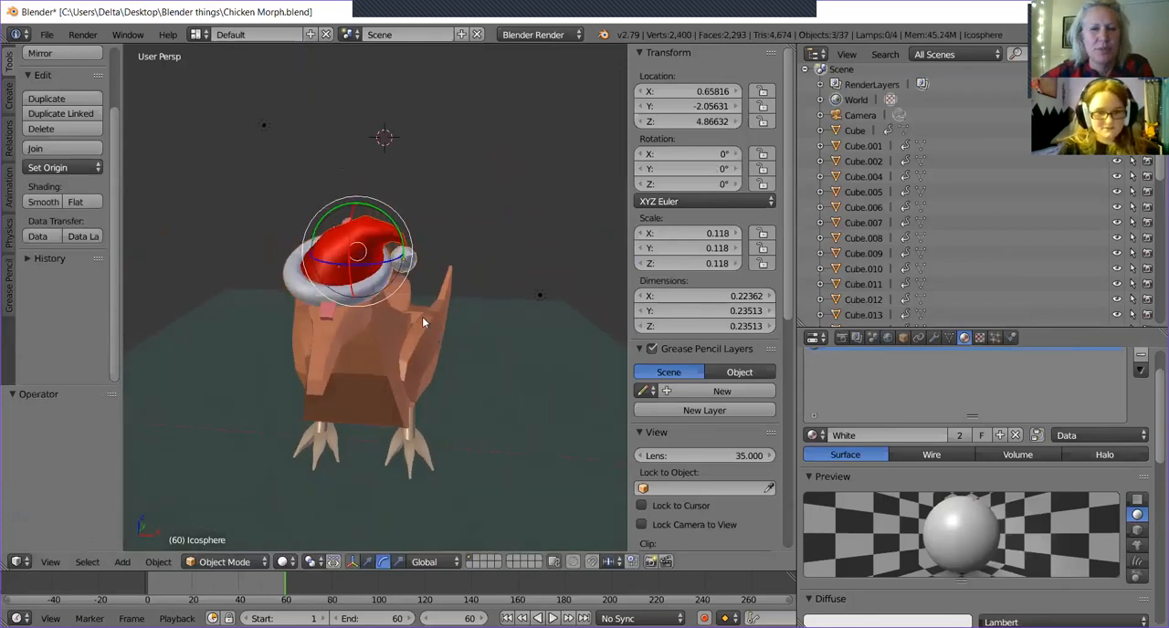
right_click(384, 270)
right_click(392, 283)
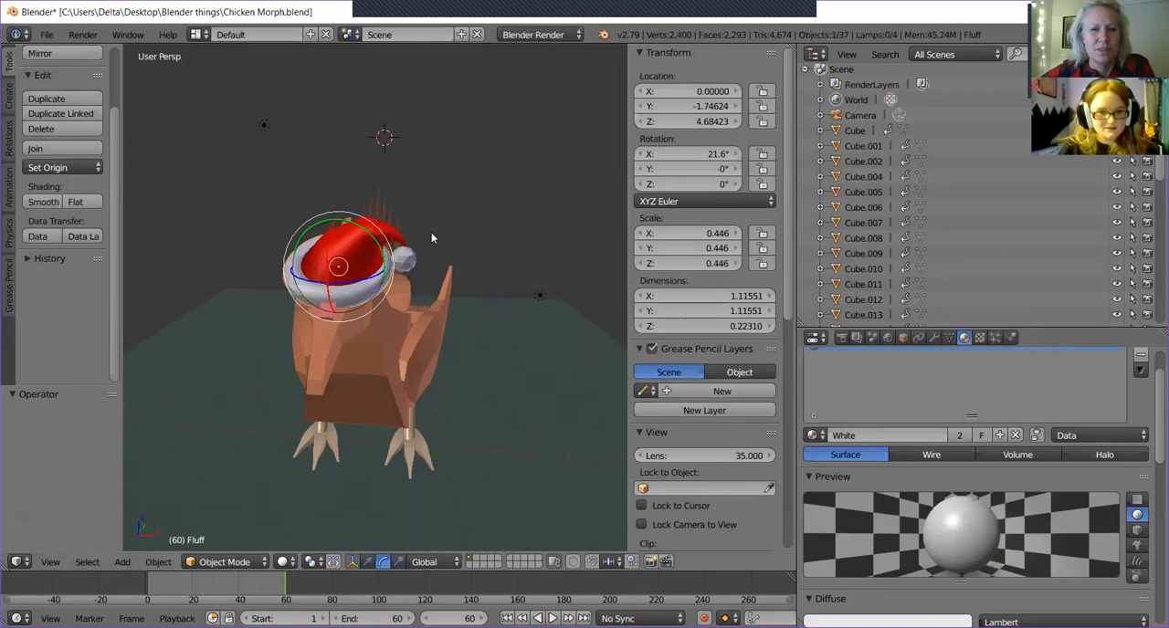
right_click(435, 256)
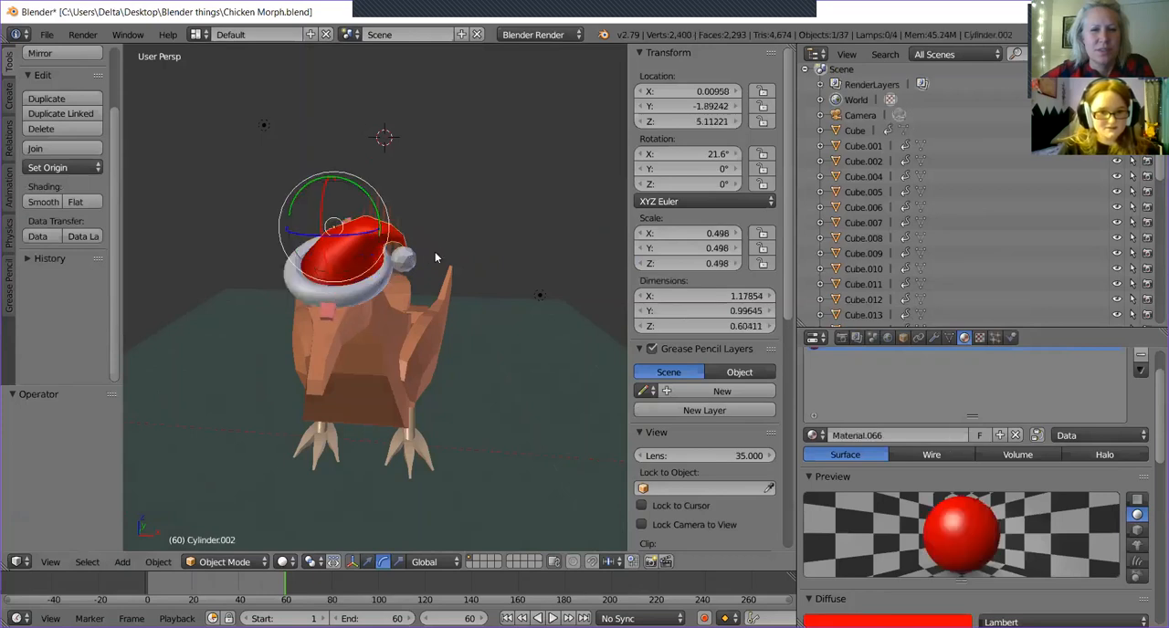
right_click(399, 259)
middle_click_drag(399, 259, 490, 264)
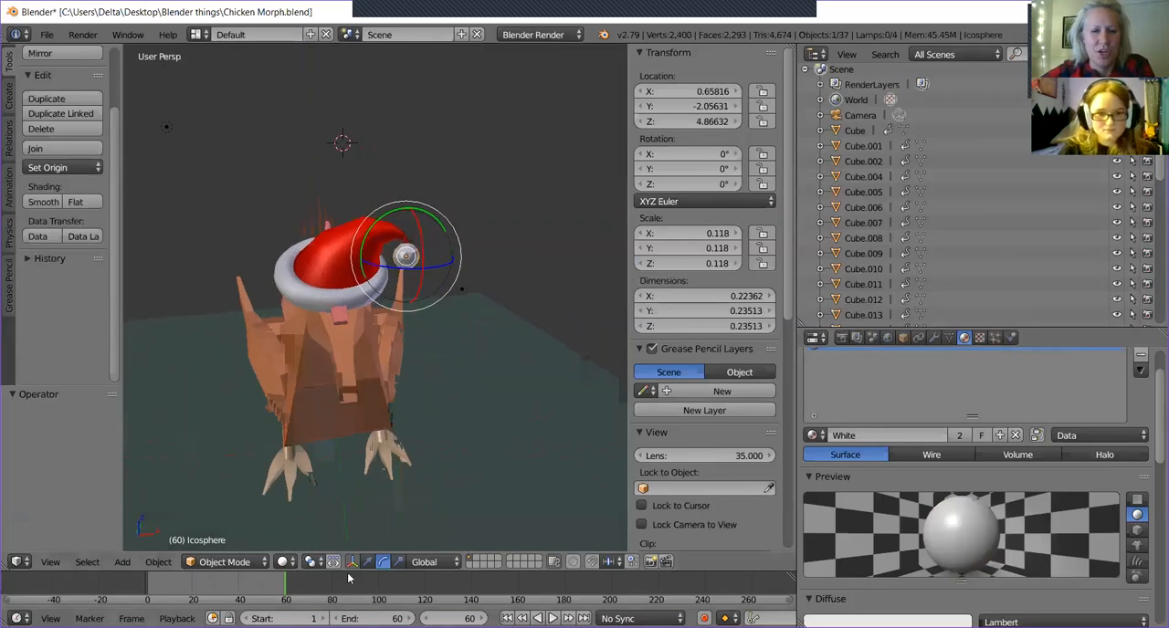
Switch the manipulator to translation and snap the 3D cursor to the scene's center.
left_click(365, 546)
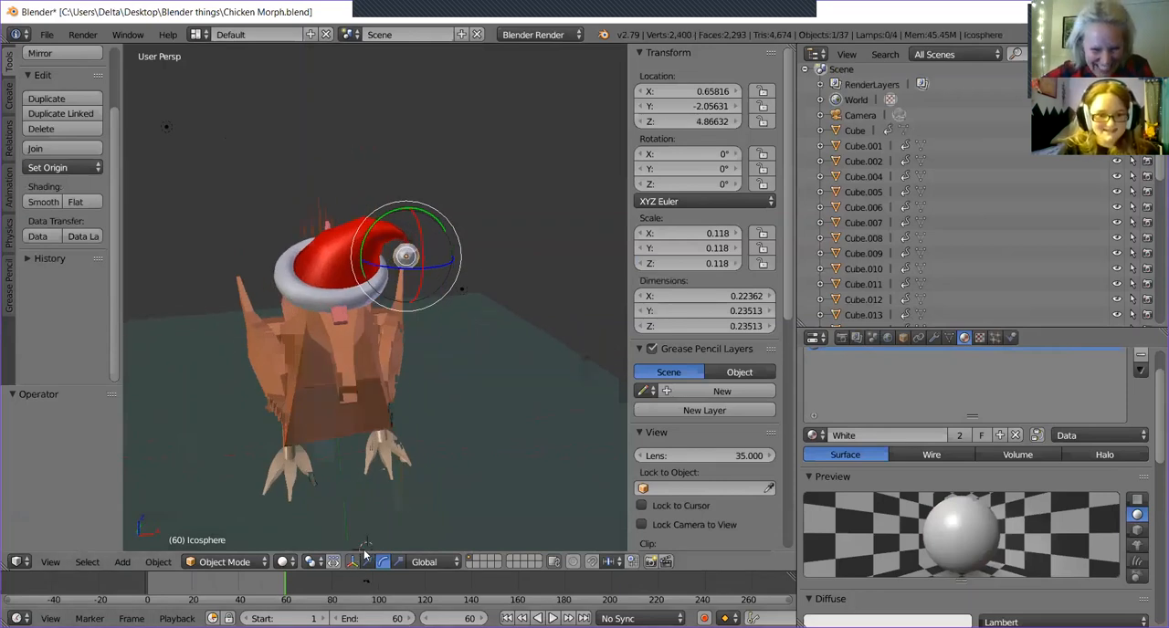
left_click(366, 561)
middle_click_drag(471, 385, 494, 340)
key("shift+s")
left_click(482, 342)
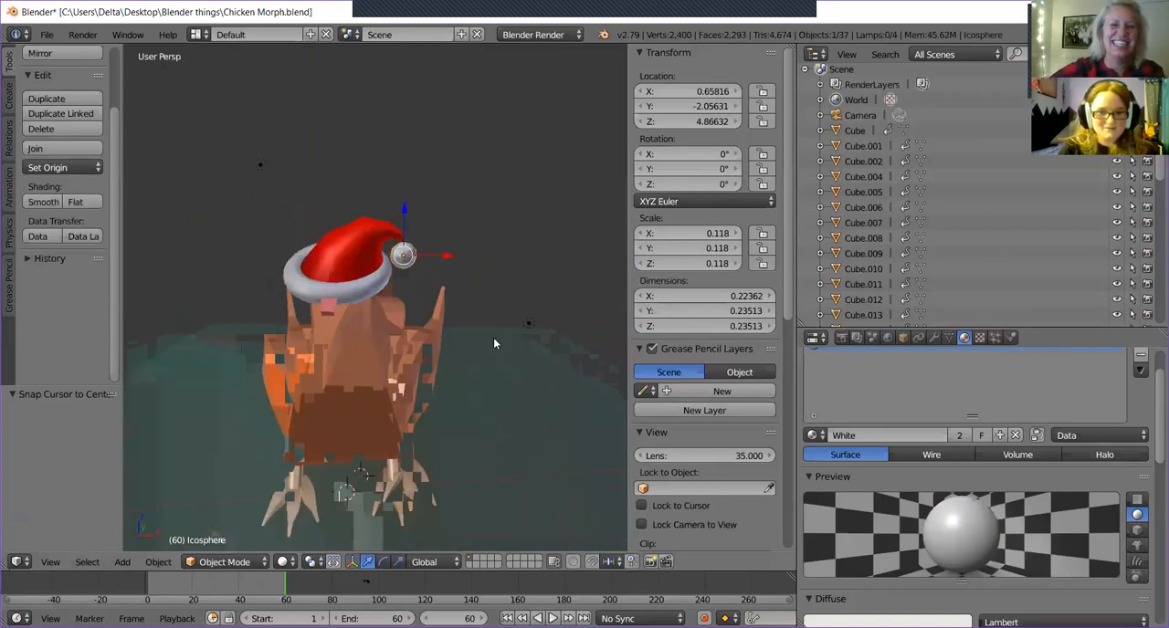
Add the red hat and lastly the white brim to the pompom selection, and parent them to the brim with the Object option.
right_click(357, 243, "shift")
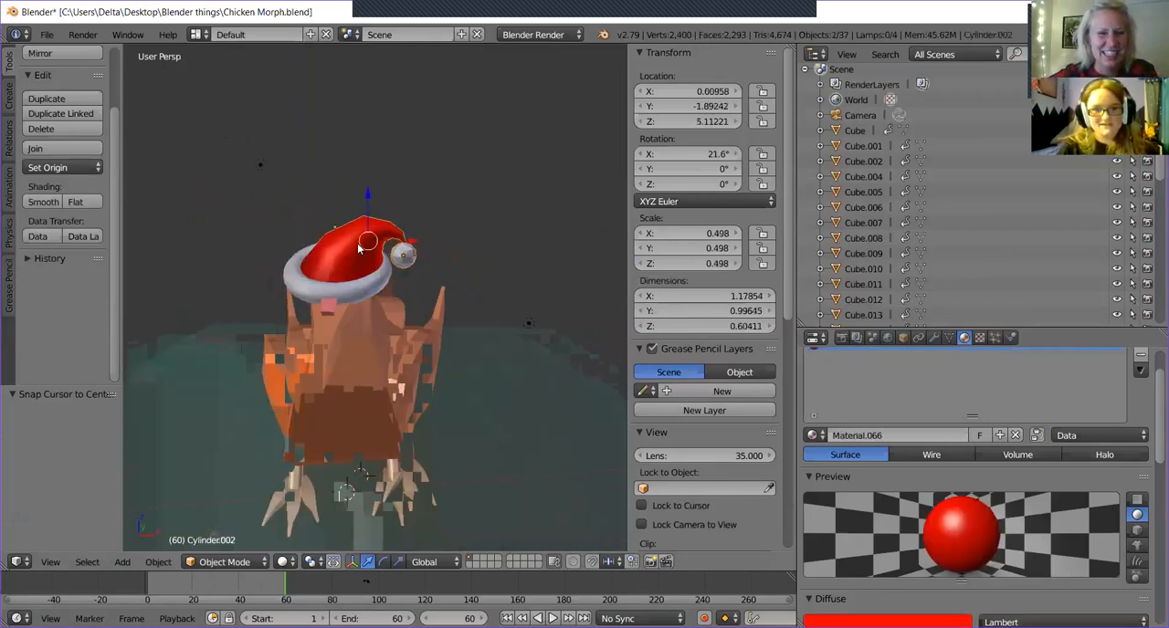
right_click(353, 289, "shift")
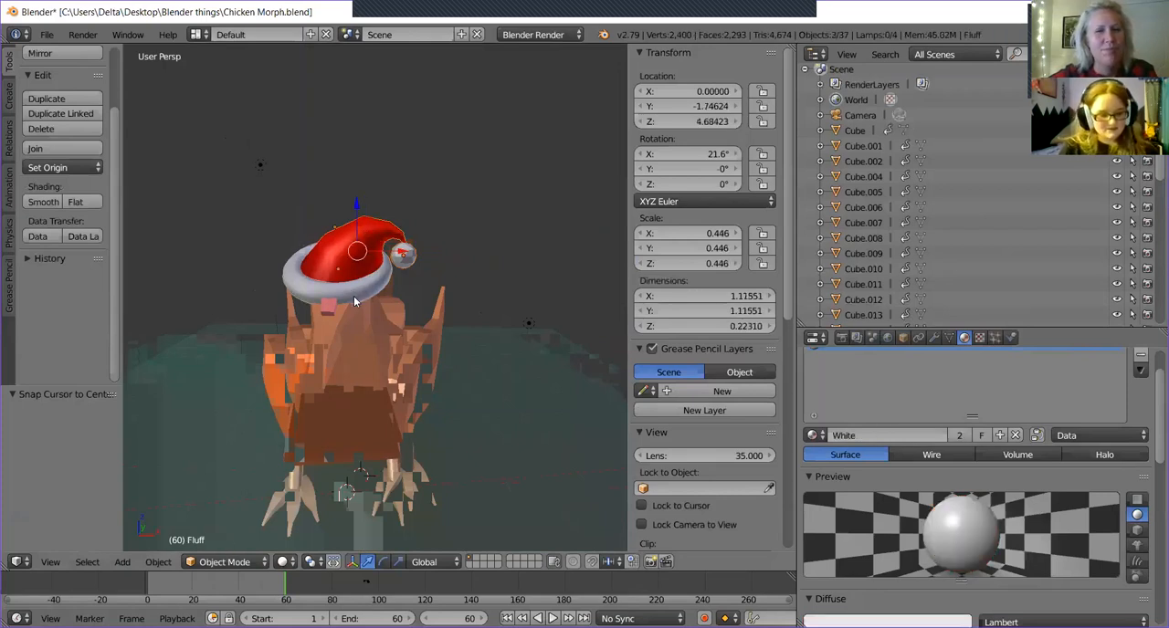
key("ctrl+p")
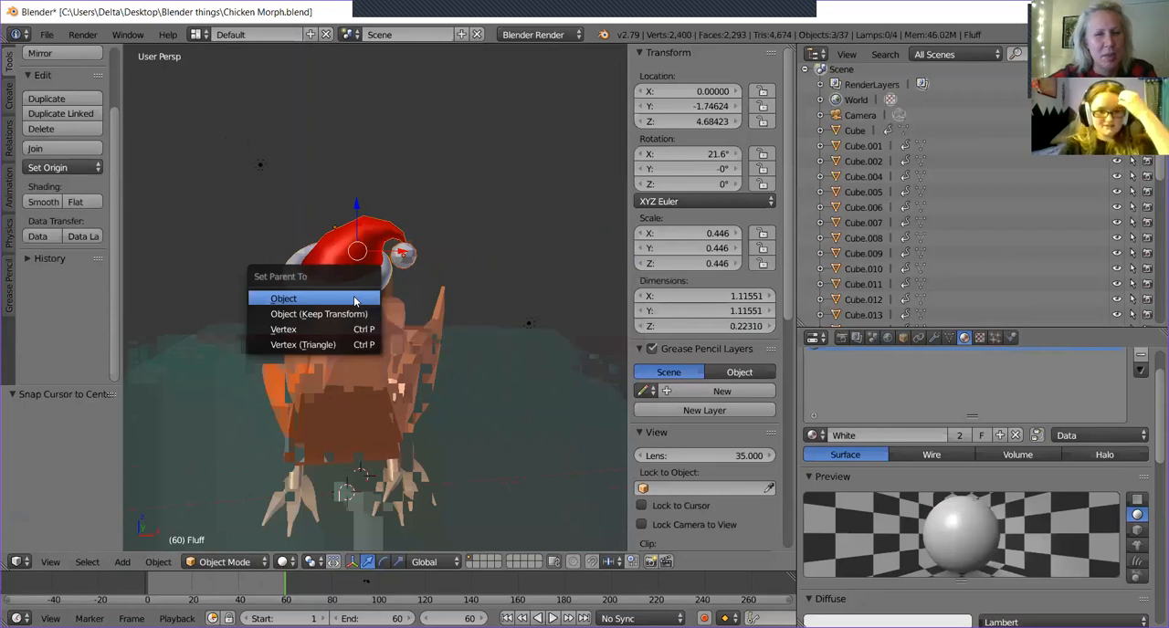
left_click(354, 299)
middle_click_drag(406, 306, 416, 285)
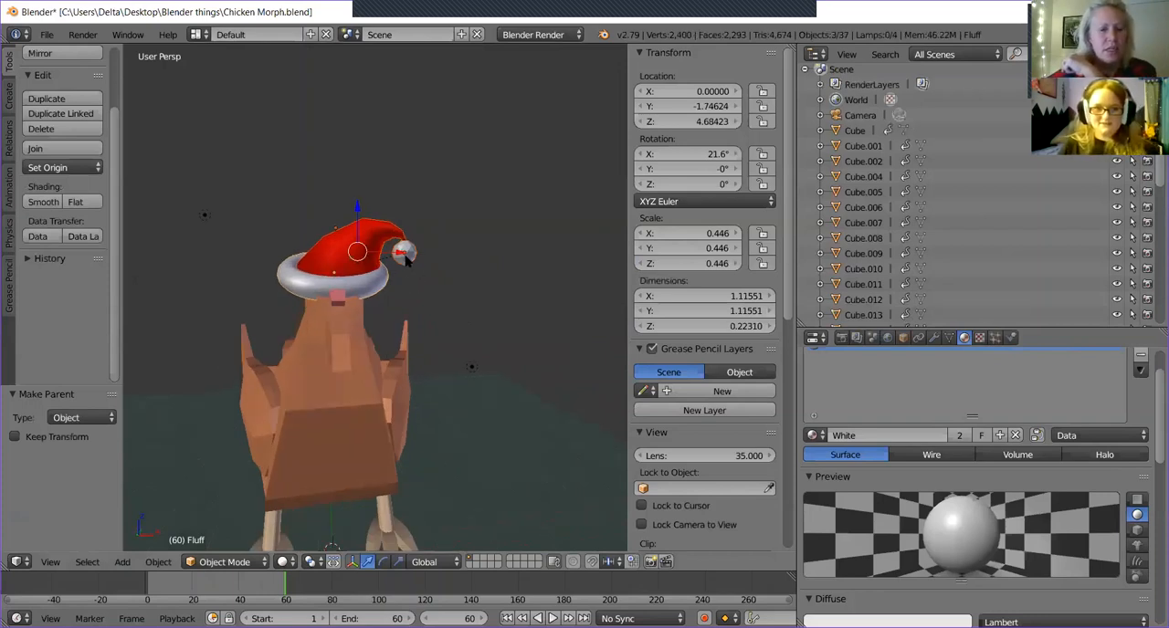
Test the parenting by trying to move the pompom alone and then the brim, and cancel both moves.
right_click(404, 255)
key("g")
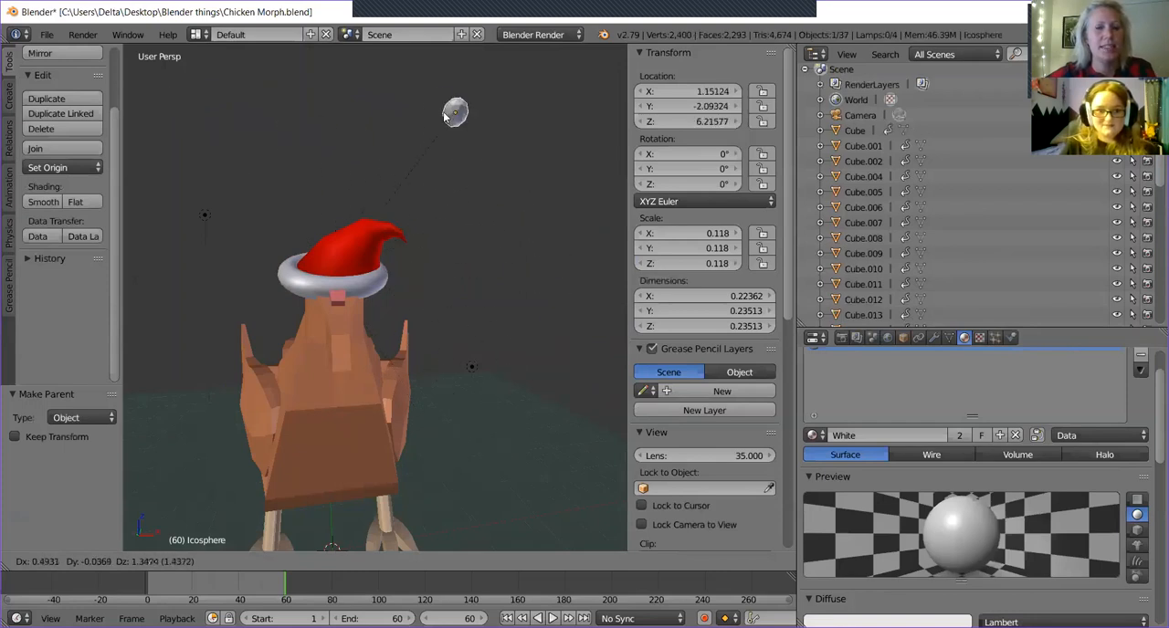
left_click(393, 257)
right_click(346, 273)
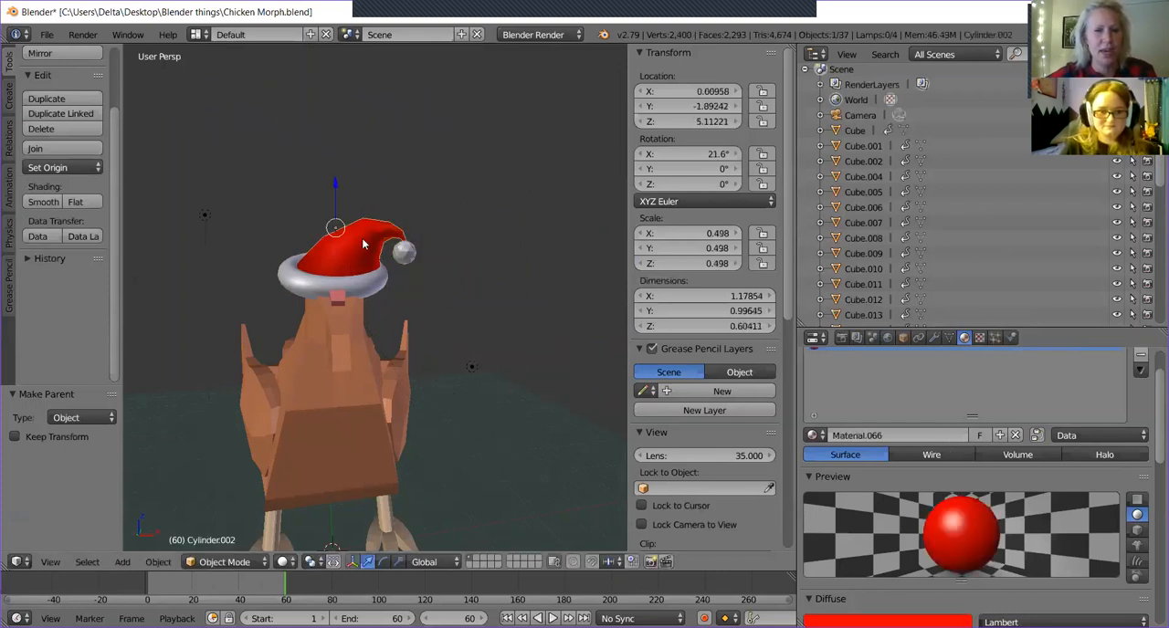
right_click(338, 279)
key("g")
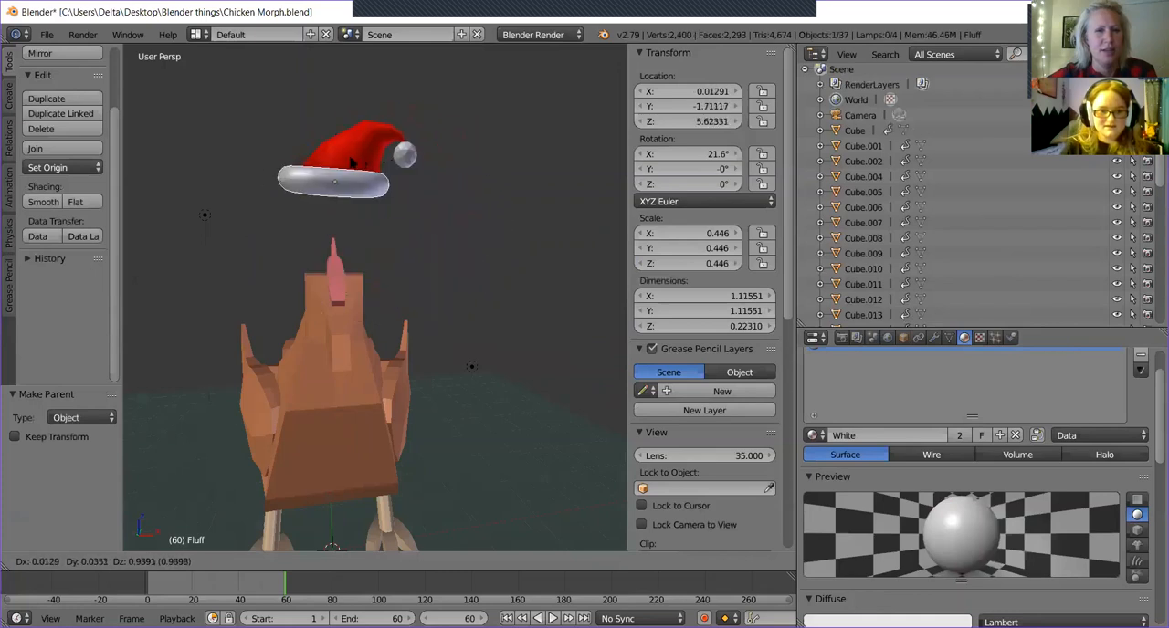
right_click(439, 199)
right_click(353, 287)
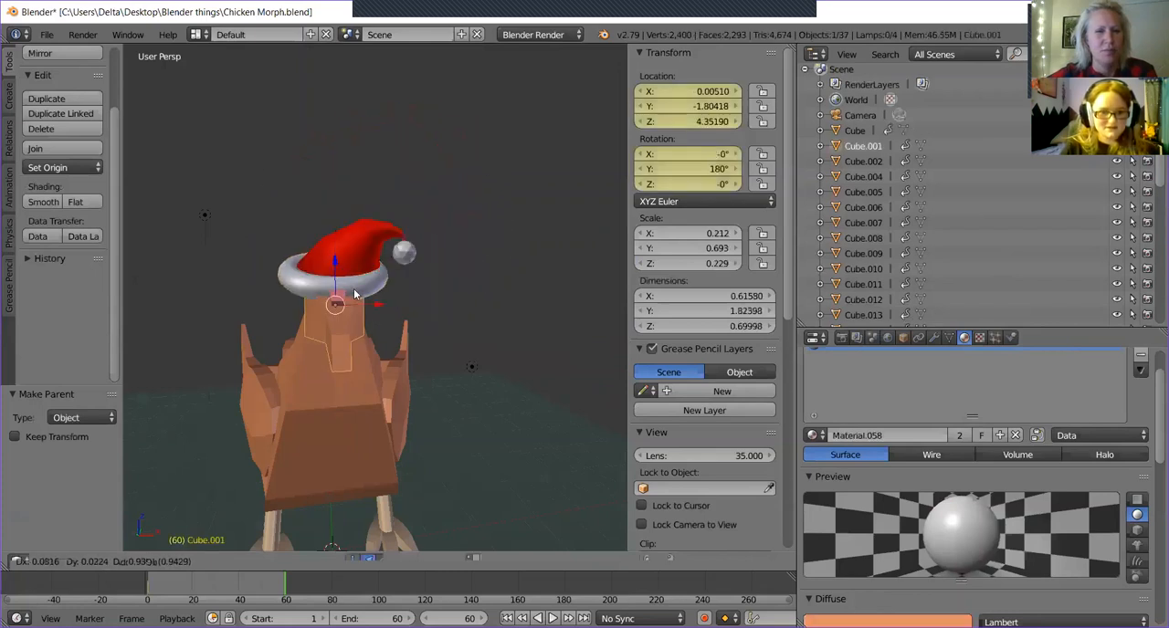
Move the hat by its white brim about 0.025 along the X axis.
right_click(341, 275)
middle_click_drag(376, 203, 366, 249)
key("x")
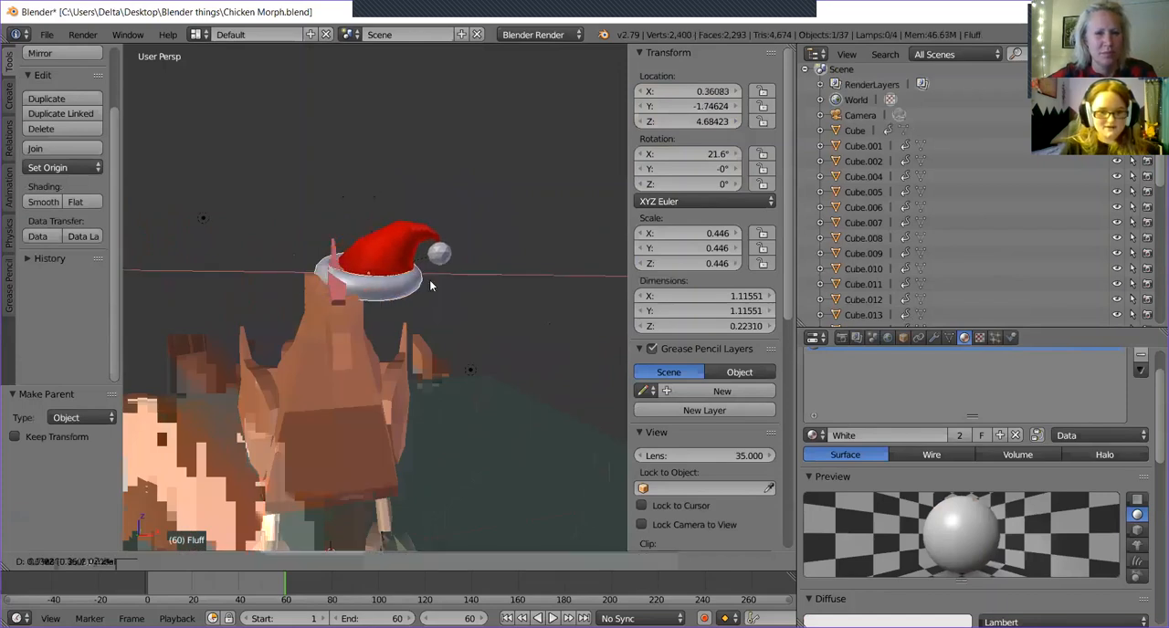
left_click(380, 190)
Raise the hat by its white brim about 0.096 along the Z axis above the chicken's head.
middle_click_drag(423, 234, 387, 239)
middle_click_drag(464, 248, 464, 303)
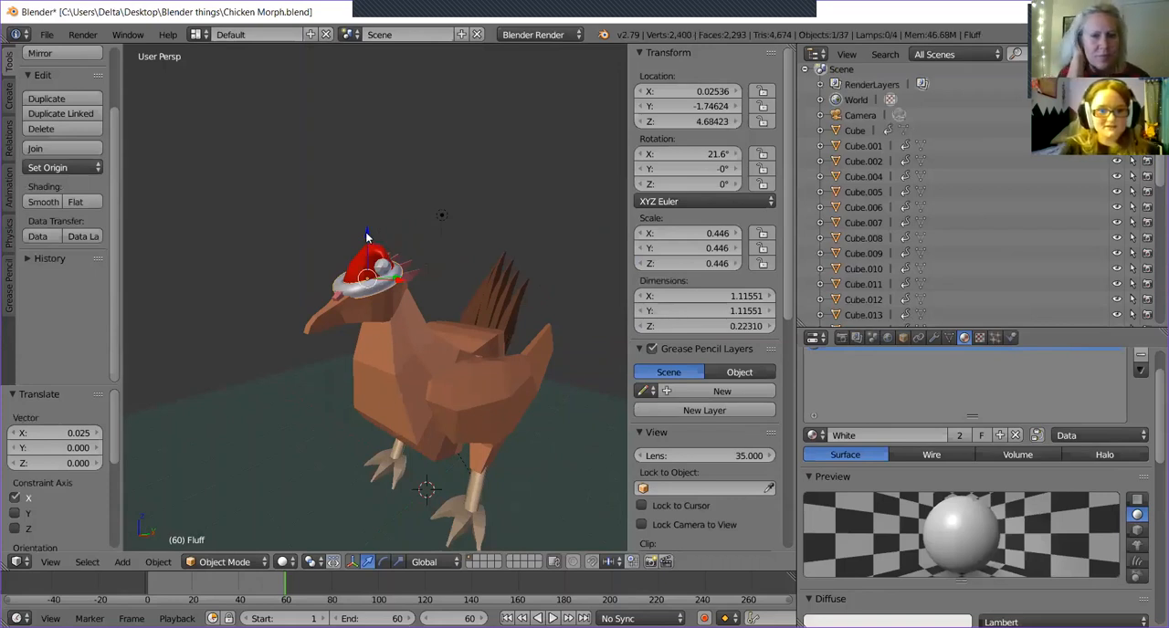
key("g")
key("z")
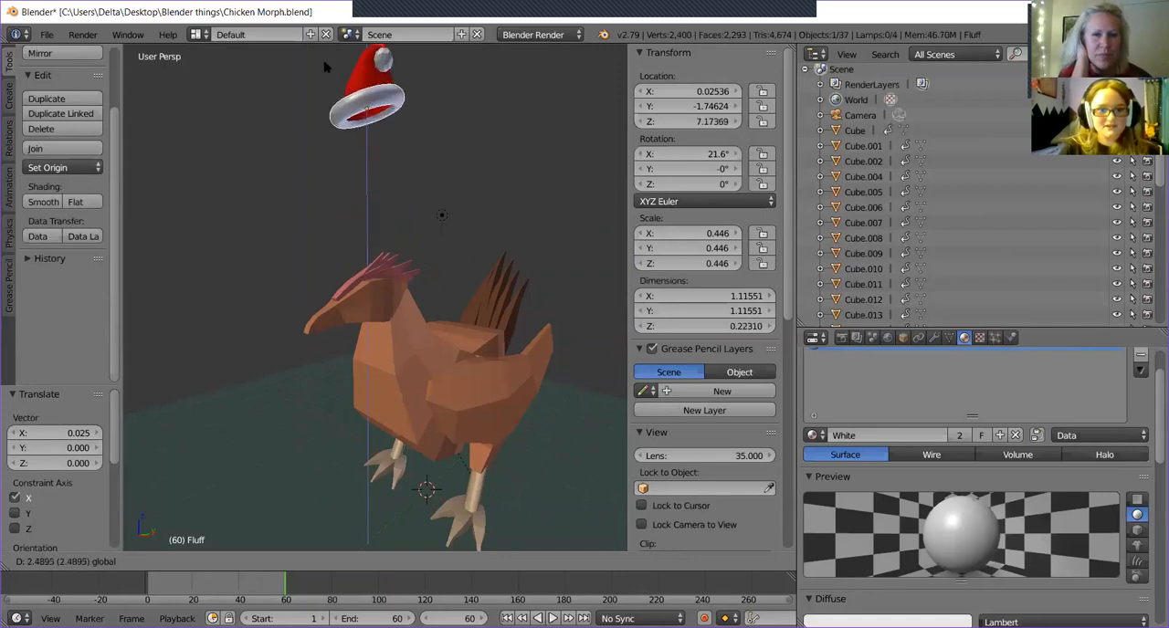
left_click(357, 226)
Set the animation's end frame to 100.
middle_click_drag(373, 231, 422, 384)
scroll(419, 233, "up", 3)
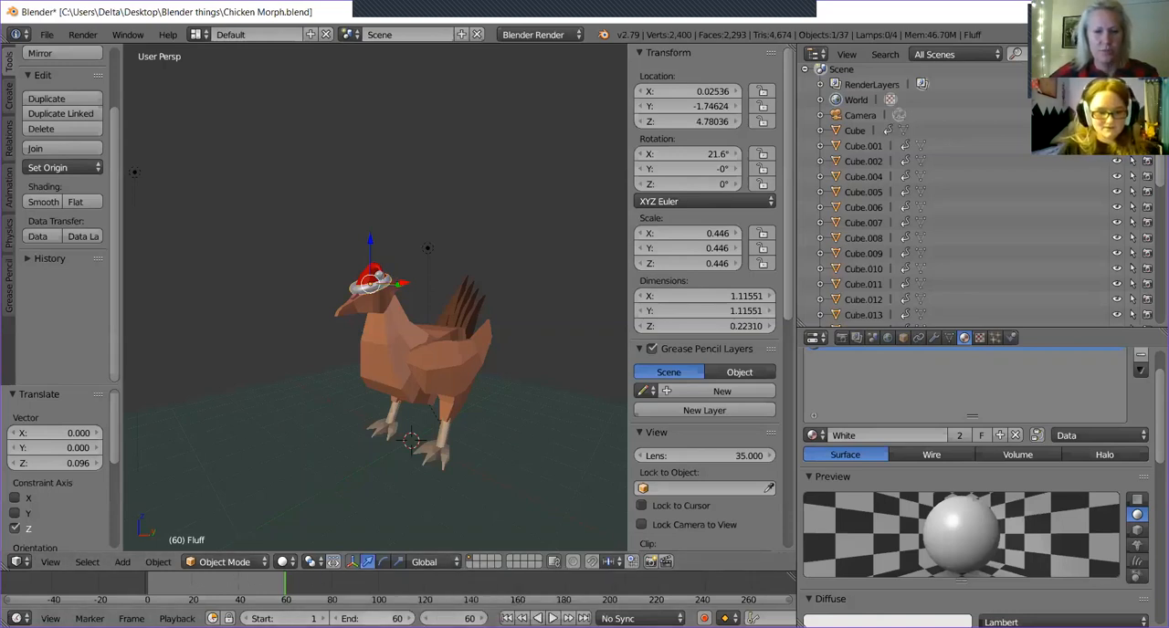
left_click(372, 618)
key("BackSpace")
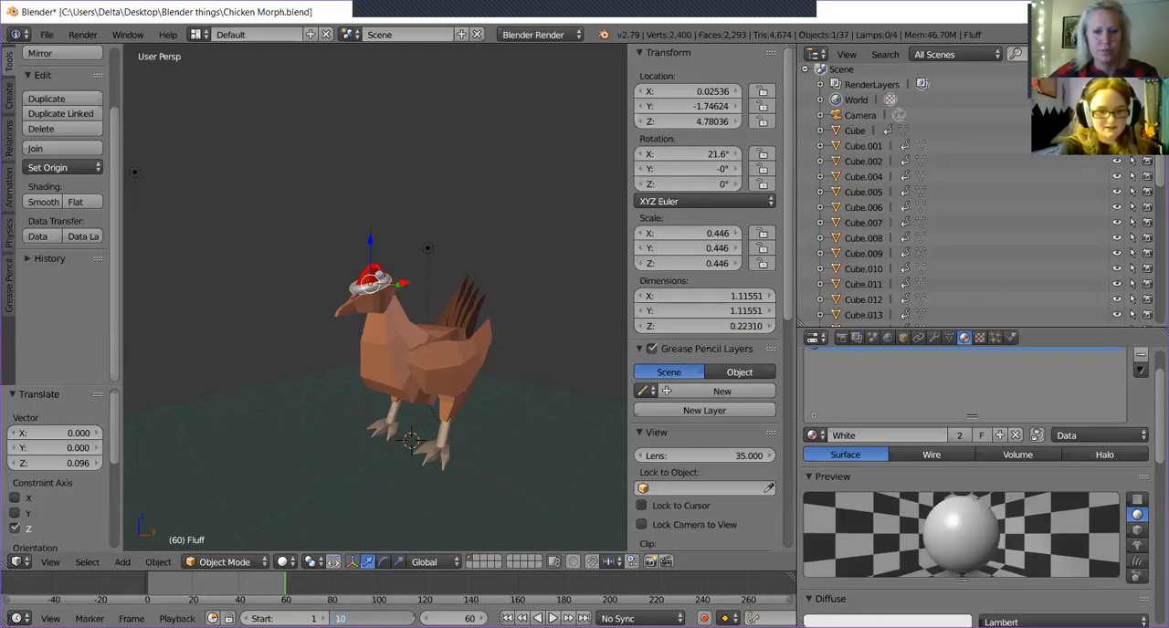
key("Return")
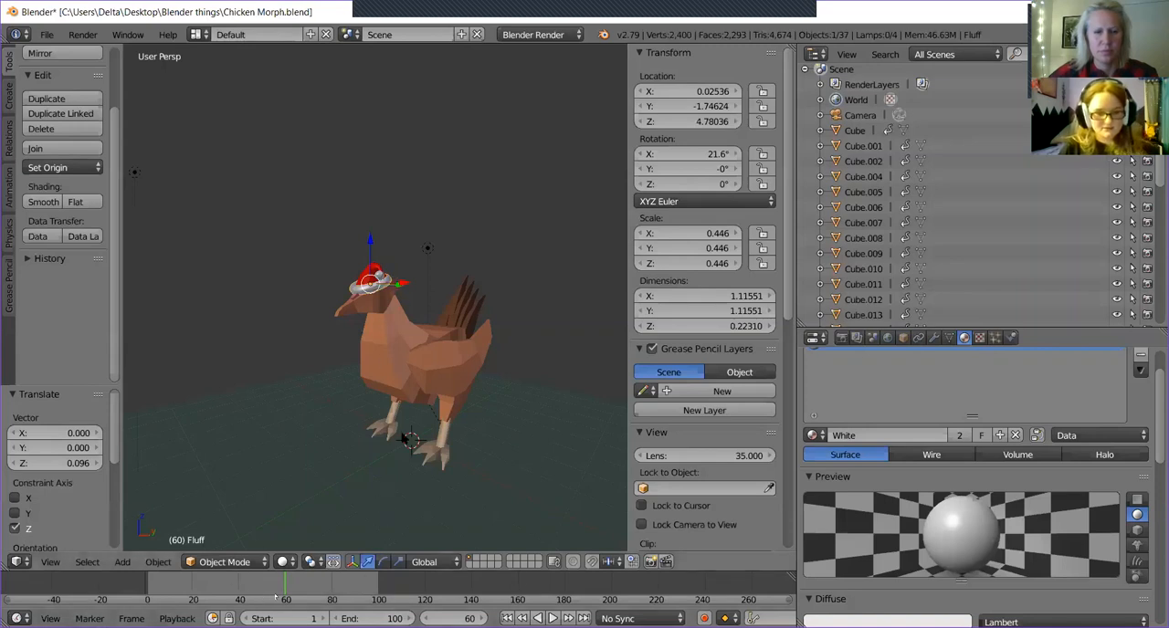
Select the brim, red hat and pompom together and duplicate them with an offset of X -0.817, Y -0.746, Z 0.625.
scroll(369, 272, "up", 4)
middle_click_drag(374, 290, 405, 287)
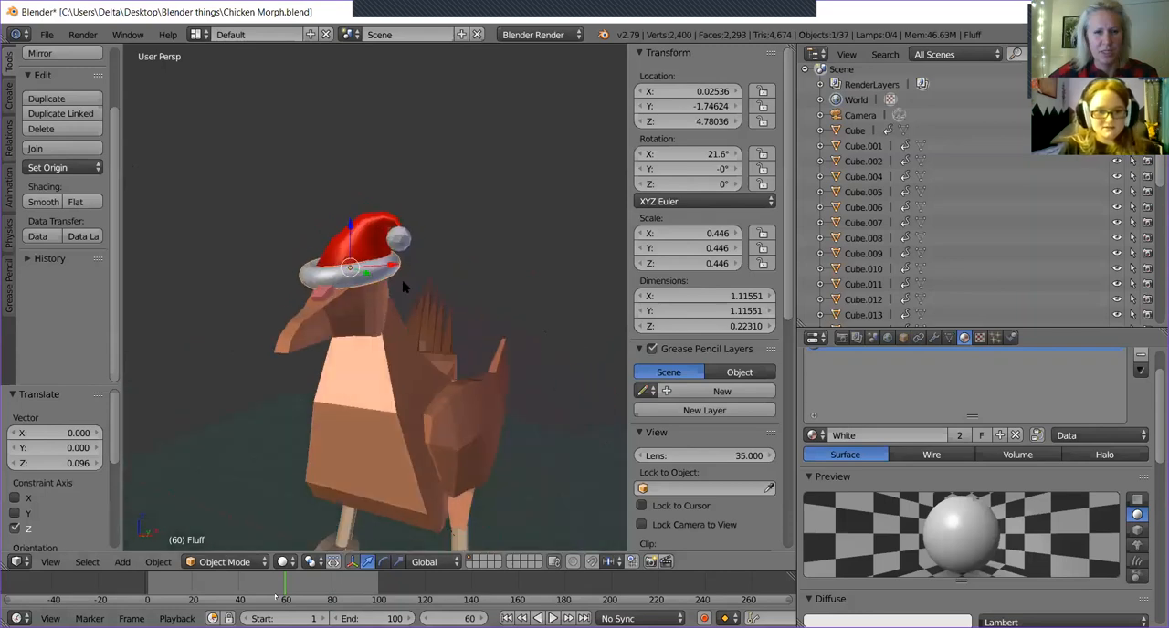
right_click(349, 239)
right_click(404, 237, "shift")
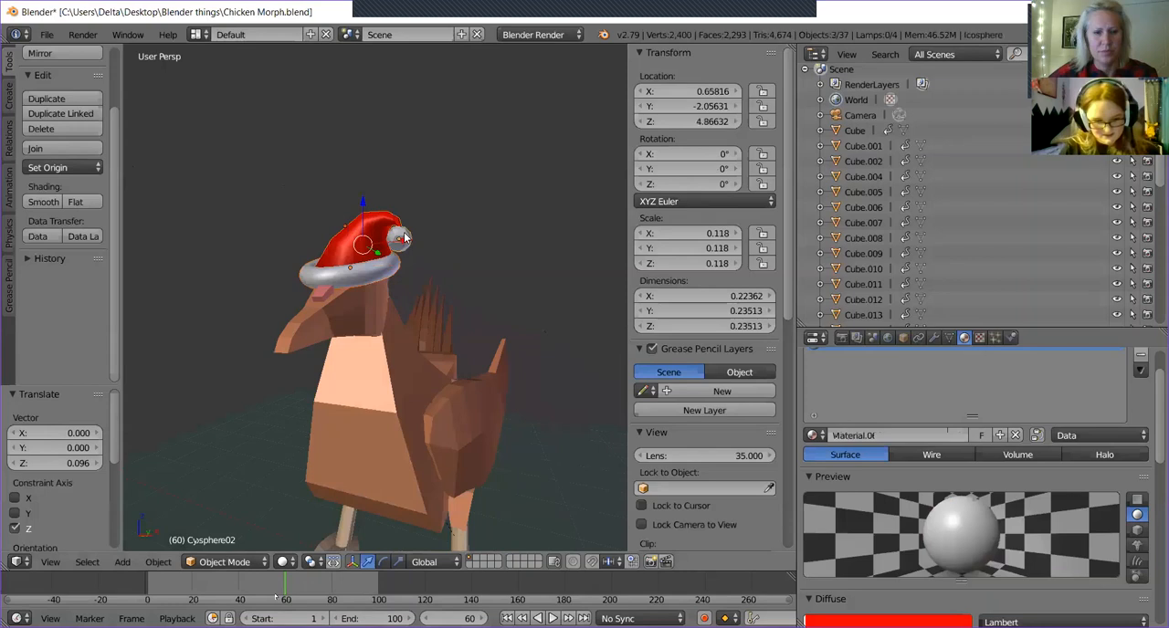
key("ctrl+c")
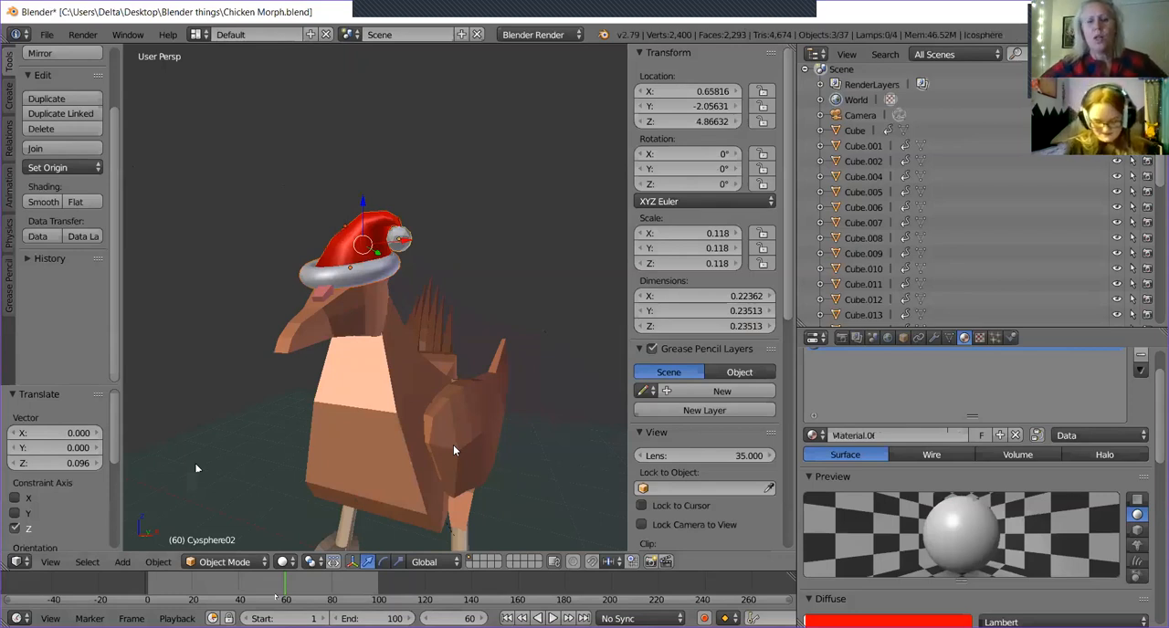
right_click(453, 441)
middle_click_drag(486, 432, 452, 448)
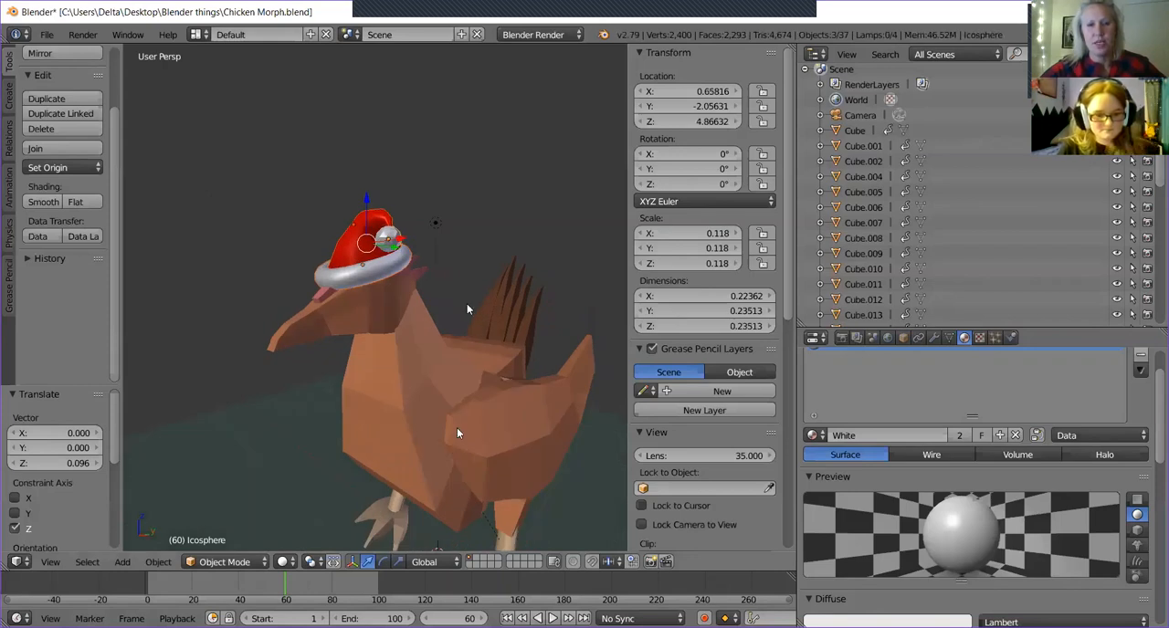
key("shift+d")
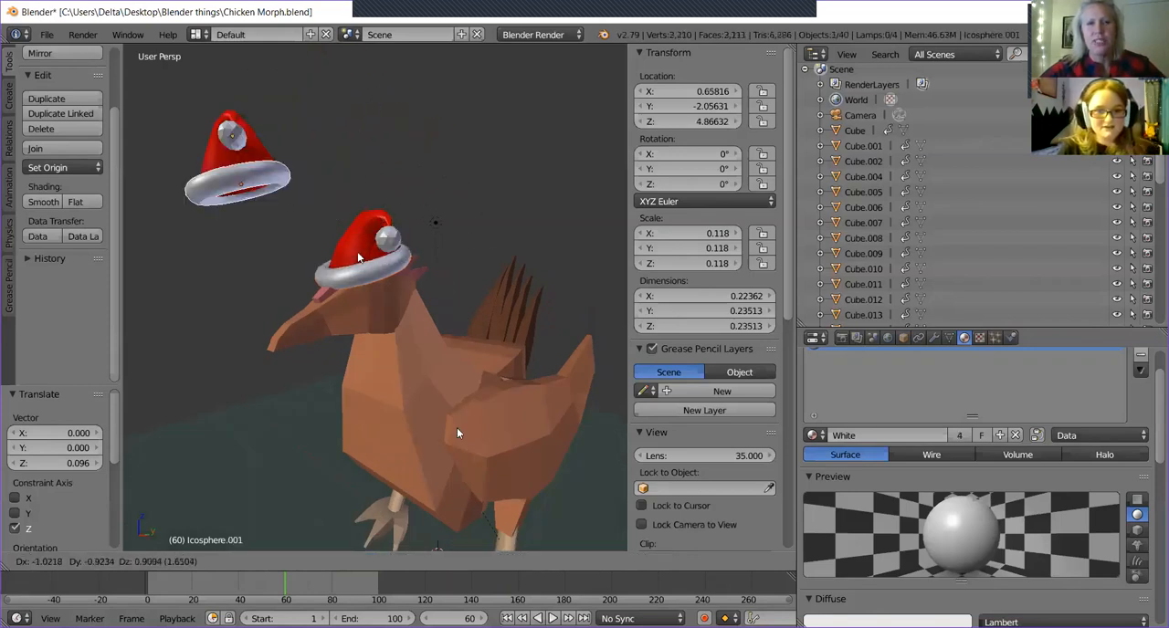
left_click(370, 254)
middle_click_drag(458, 431, 442, 409)
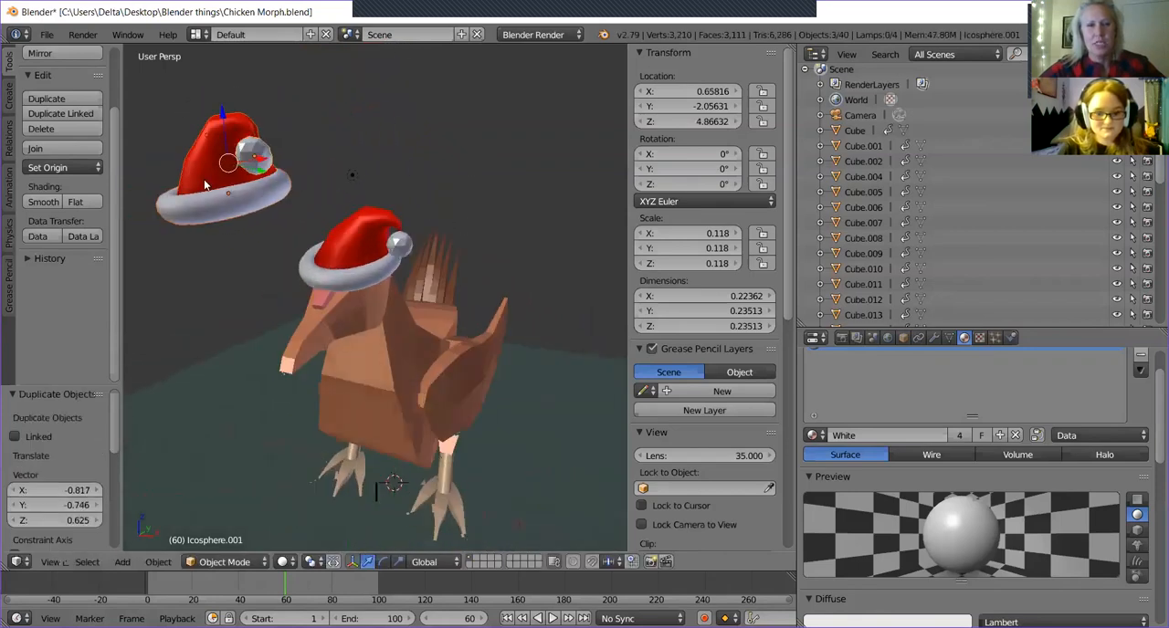
Move the duplicated hat to the second layer.
key("m")
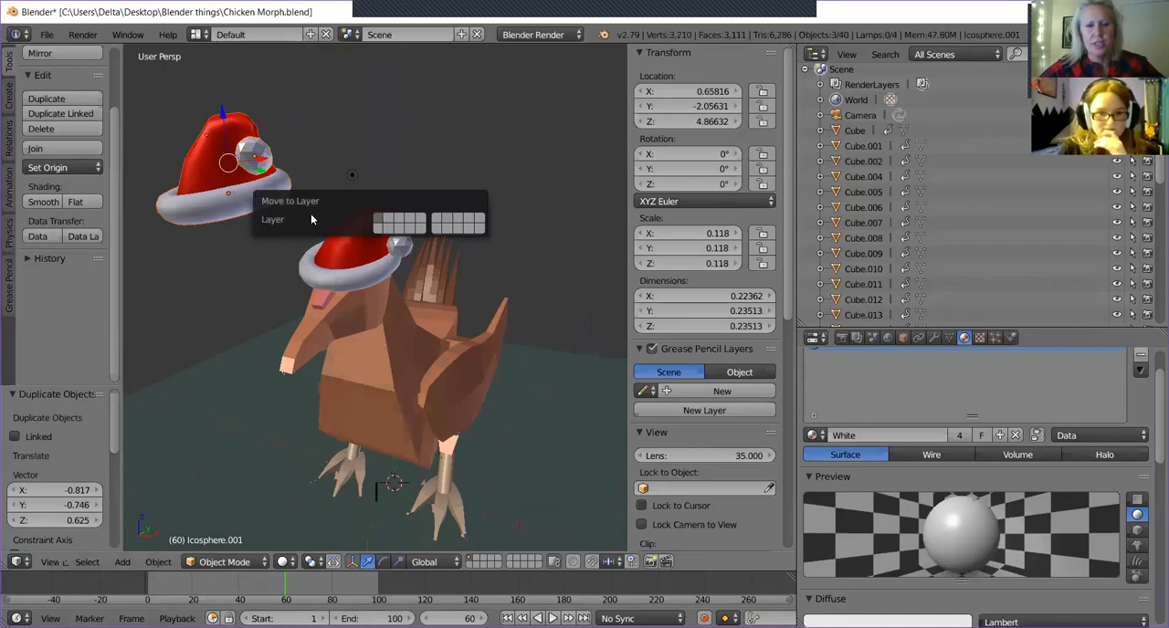
left_click(388, 224)
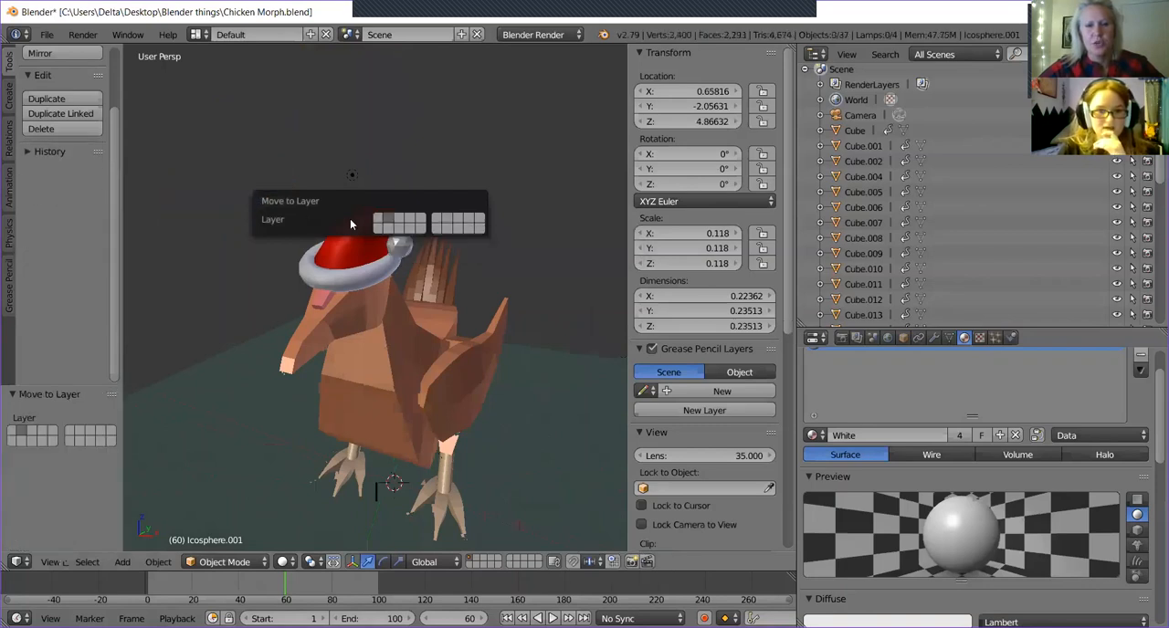
middle_click_drag(506, 280, 346, 299)
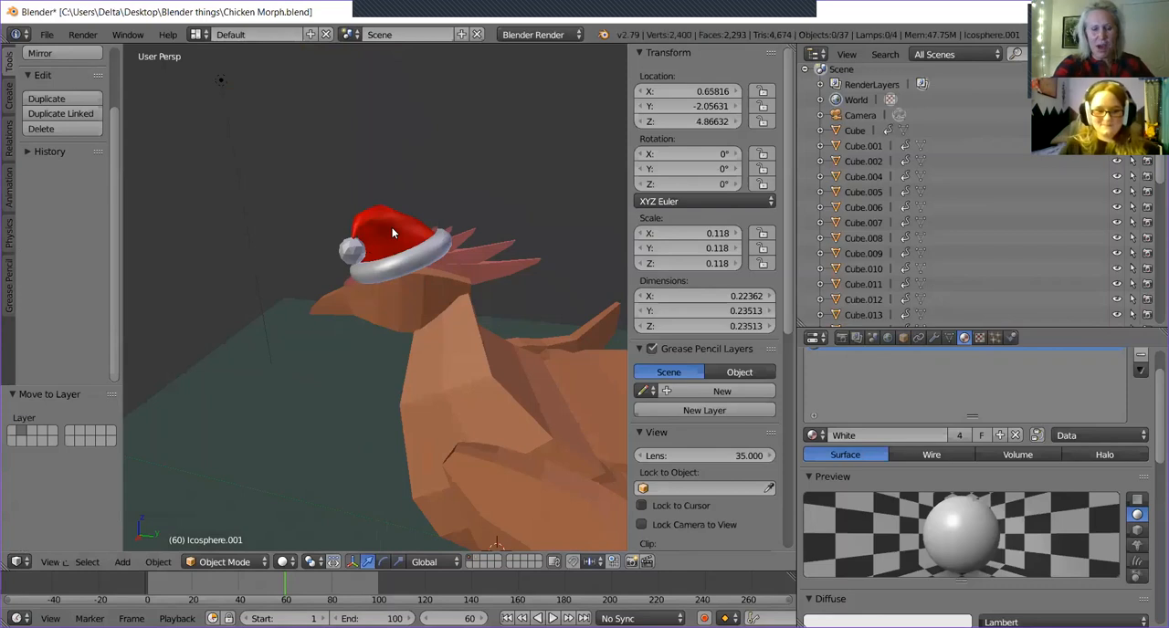
View the second layer alone to check the duplicated hat, and return to the chicken's layer.
left_click(474, 563)
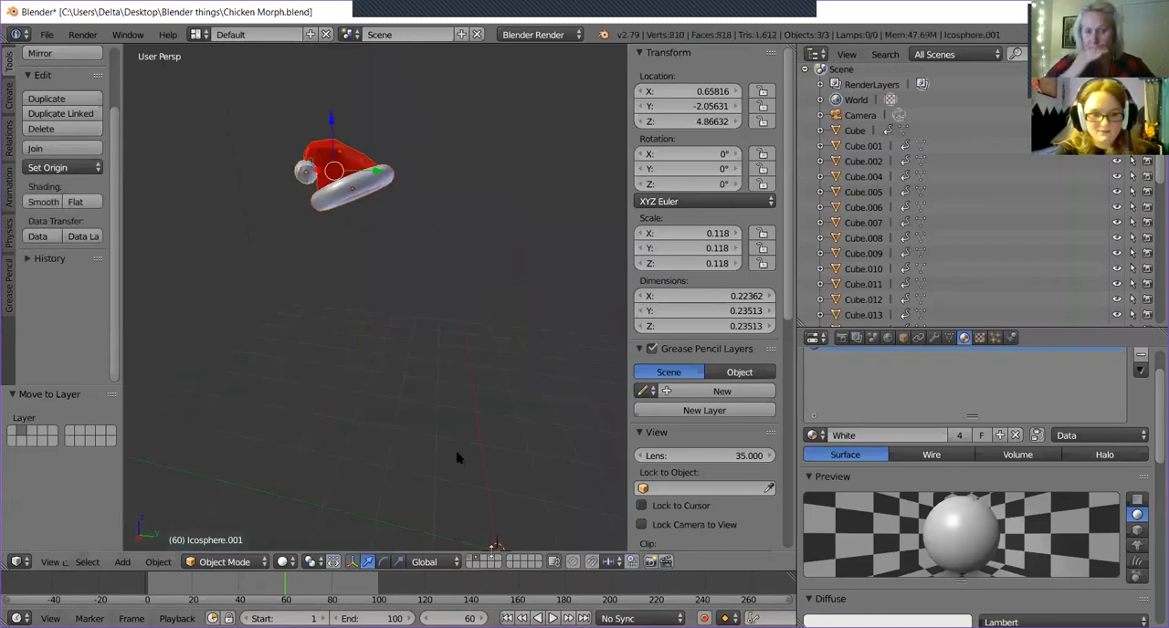
left_click(470, 559)
left_click(475, 559)
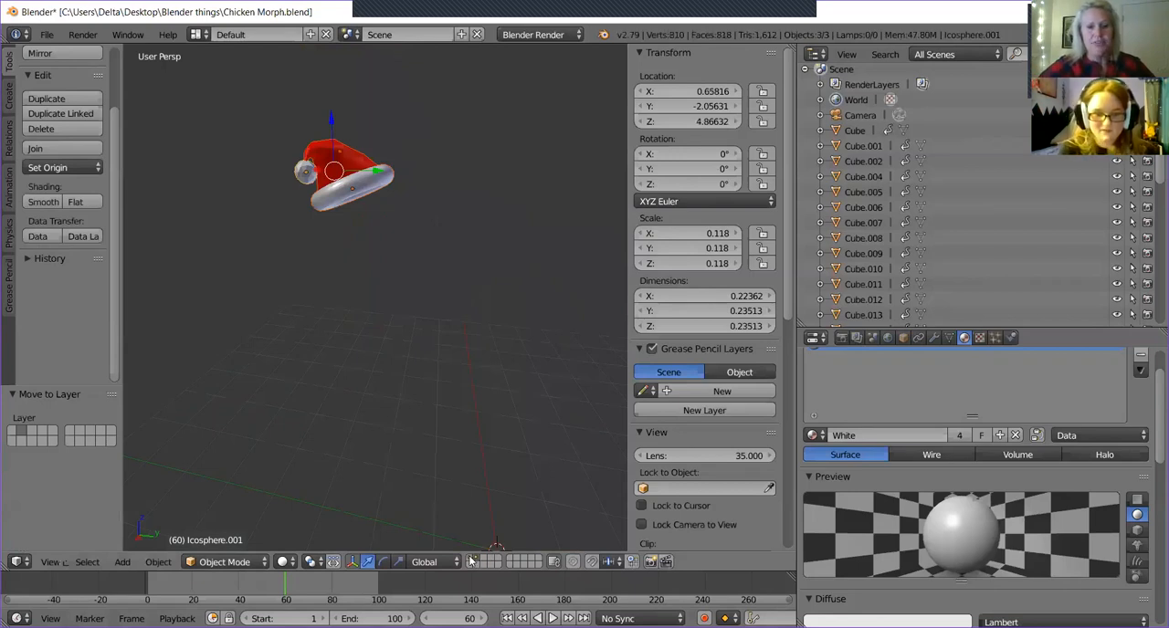
left_click(470, 560)
middle_click_drag(433, 404, 505, 391)
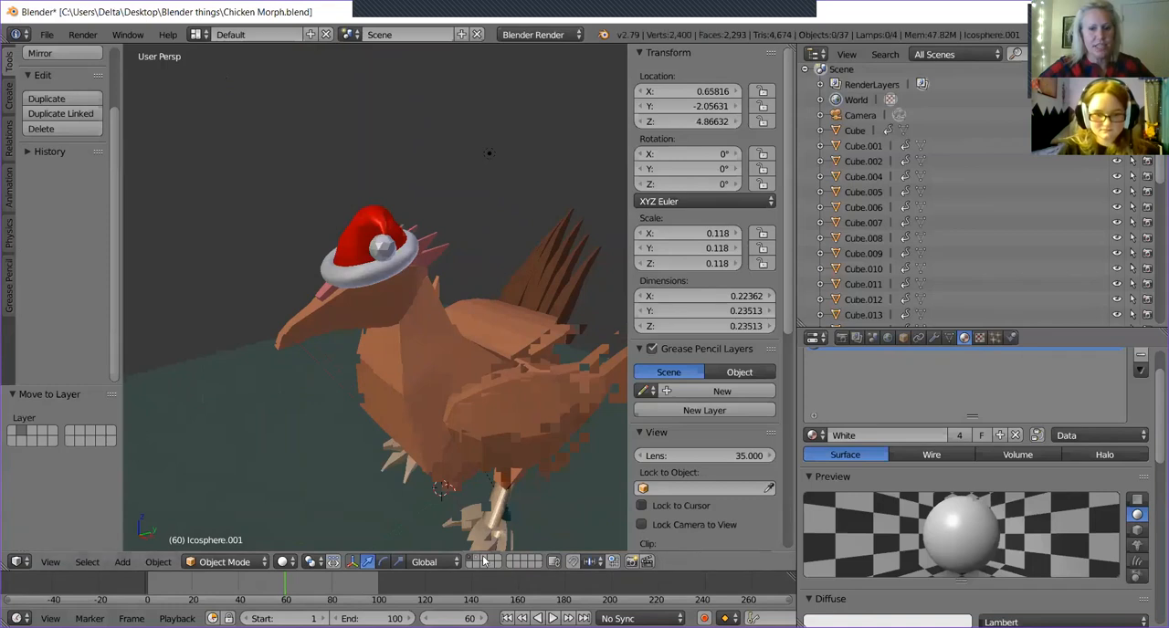
Show the second layer together with the first so both hats are displayed with the chicken.
left_click(476, 560, "shift")
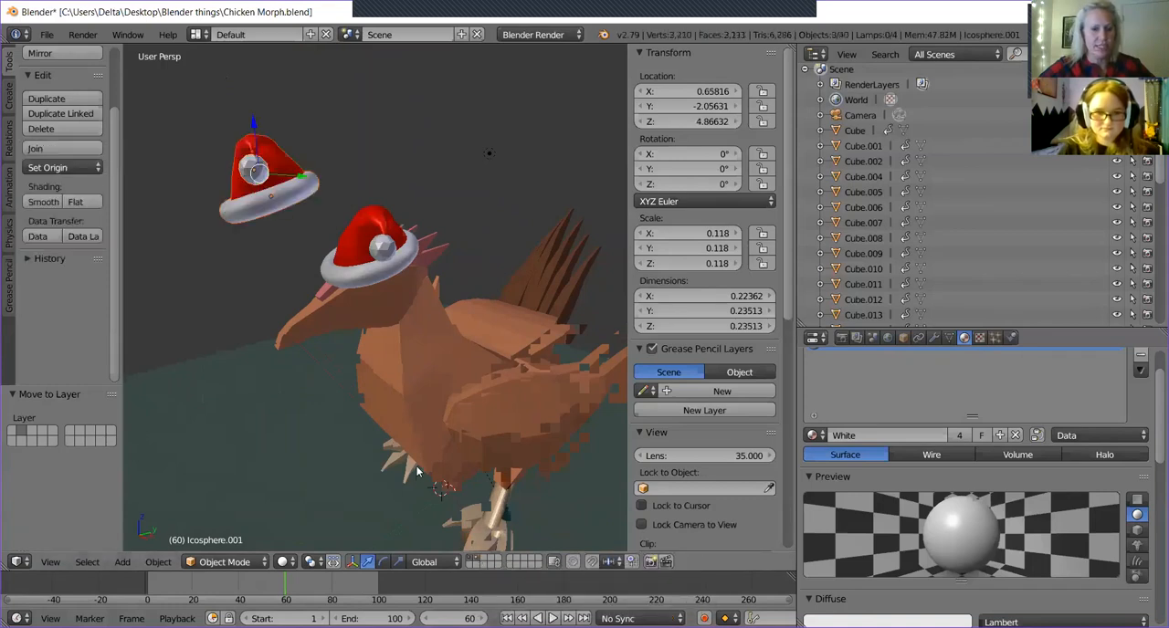
middle_click_drag(443, 441, 476, 451)
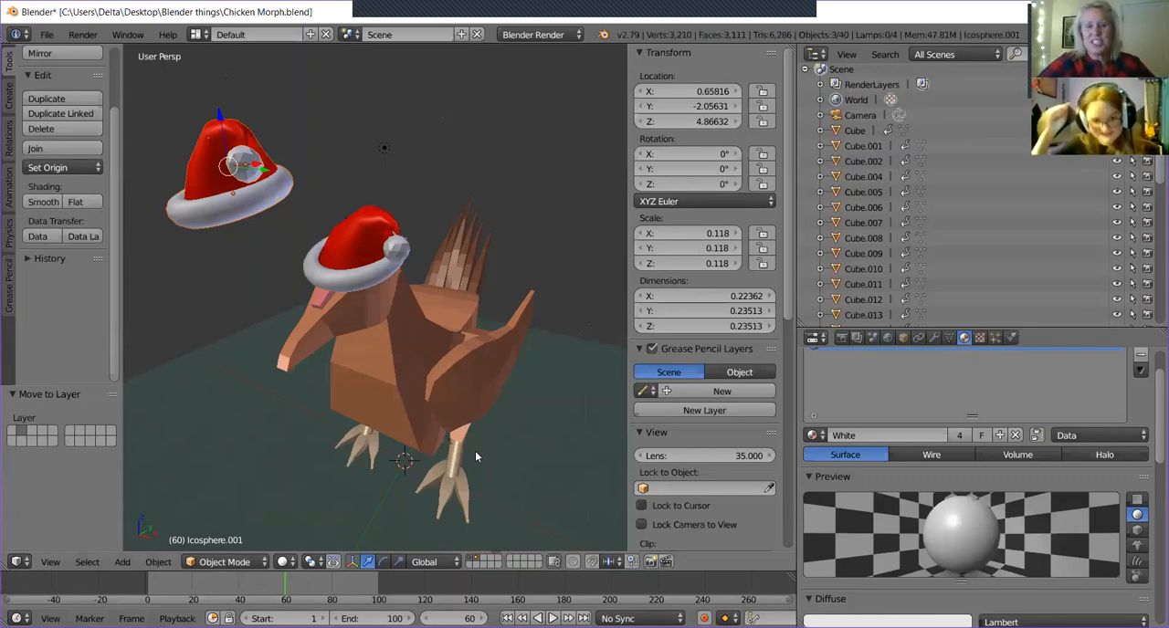
middle_click_drag(480, 337, 506, 335)
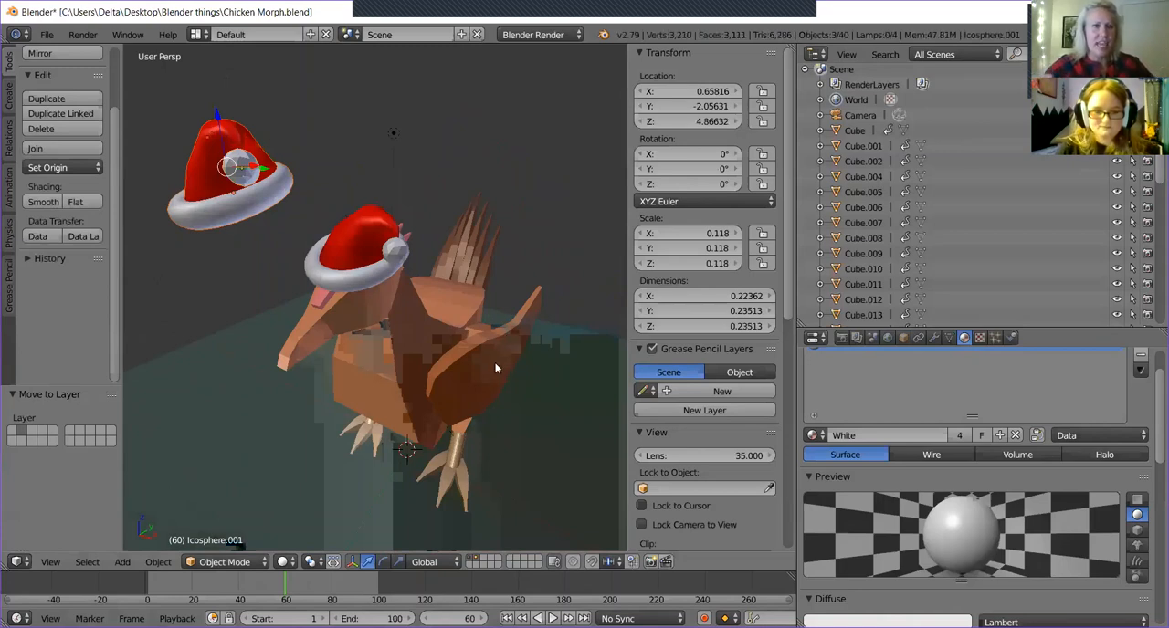
Save the scene as a new file named "Chicken Morph-with hat.blend" in the Blender things folder.
middle_click_drag(495, 367, 435, 353)
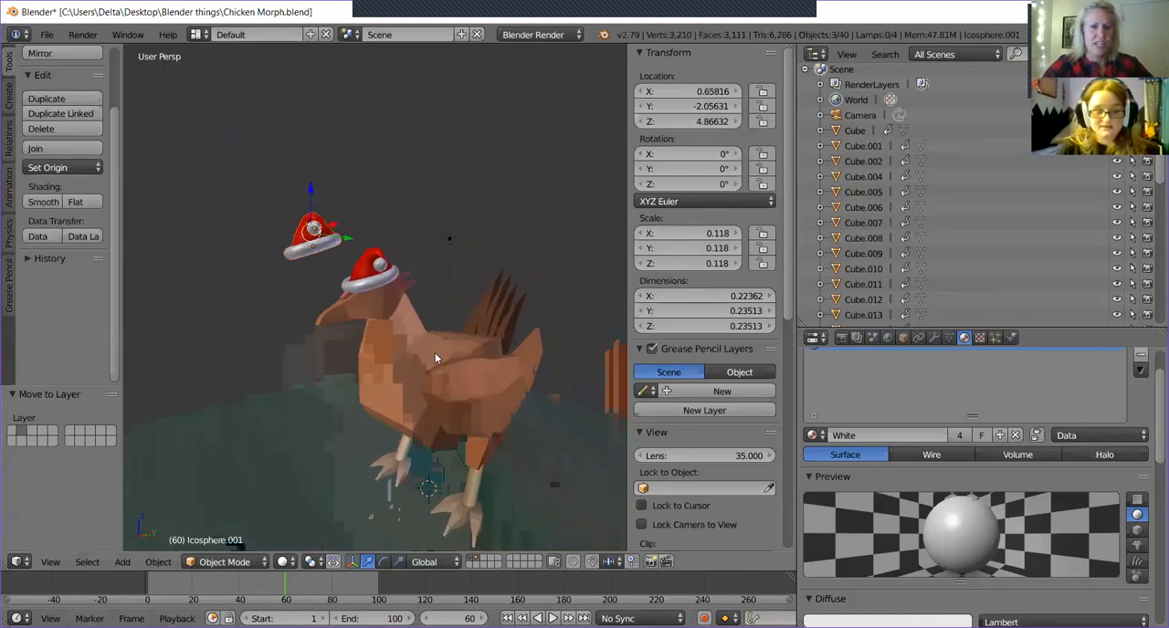
left_click(44, 35)
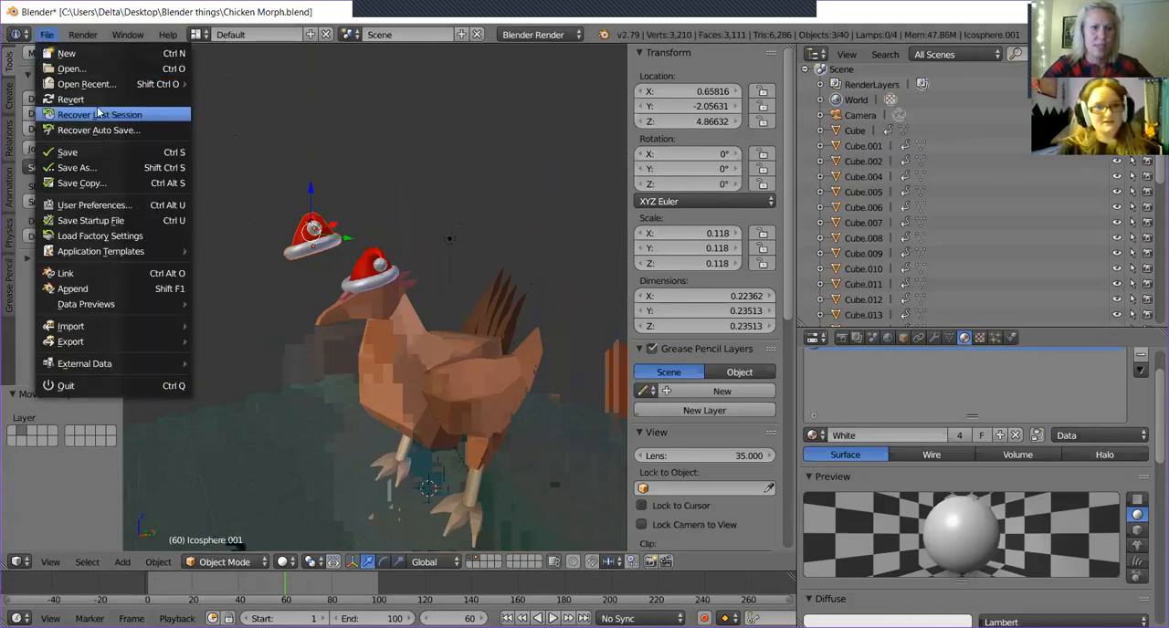
left_click(131, 167)
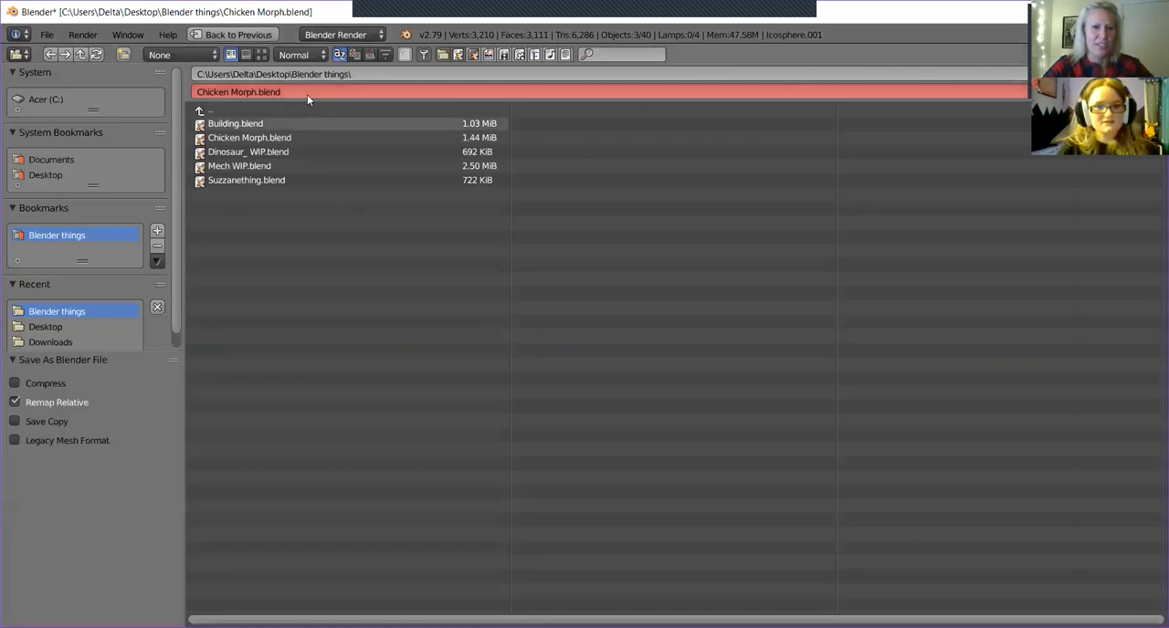
left_click(342, 91)
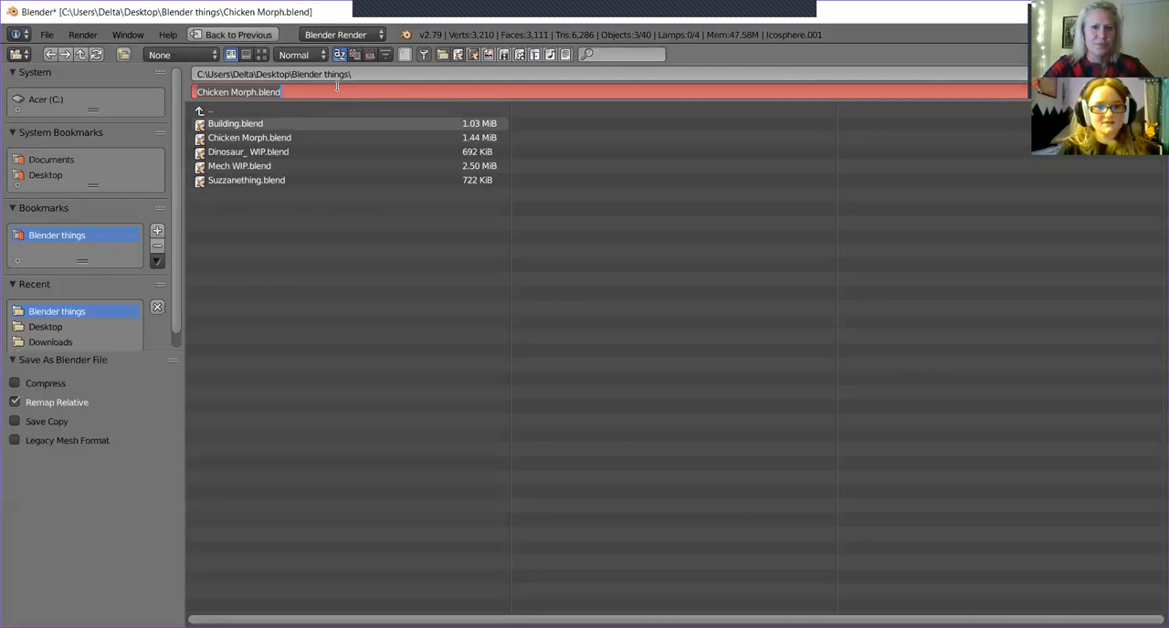
left_click(256, 92)
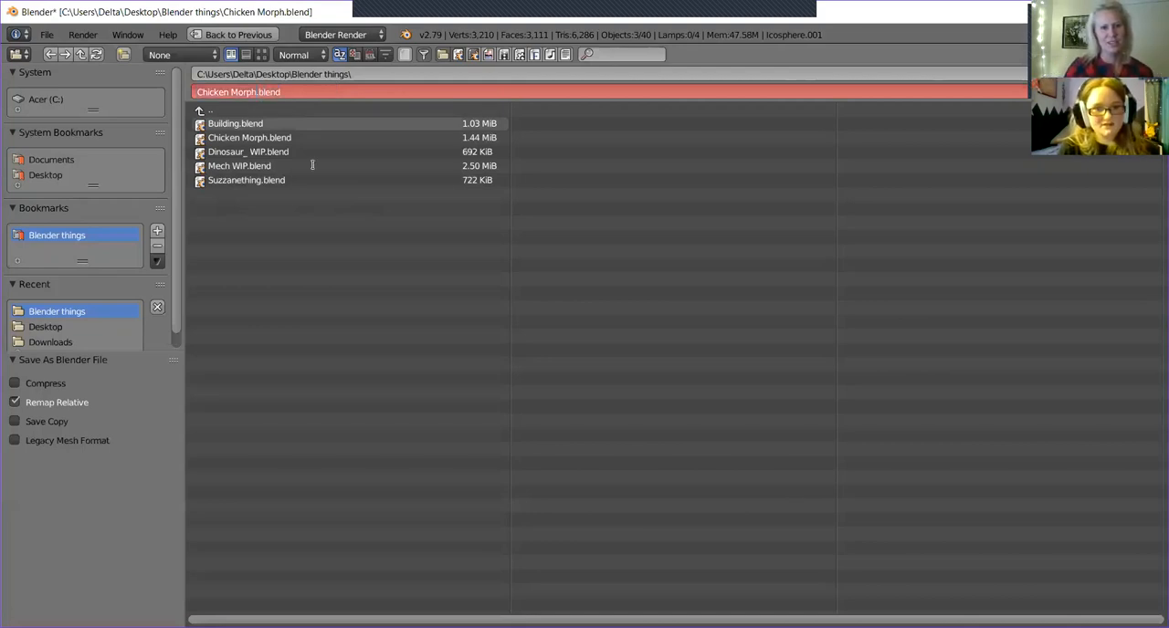
type("-with hat")
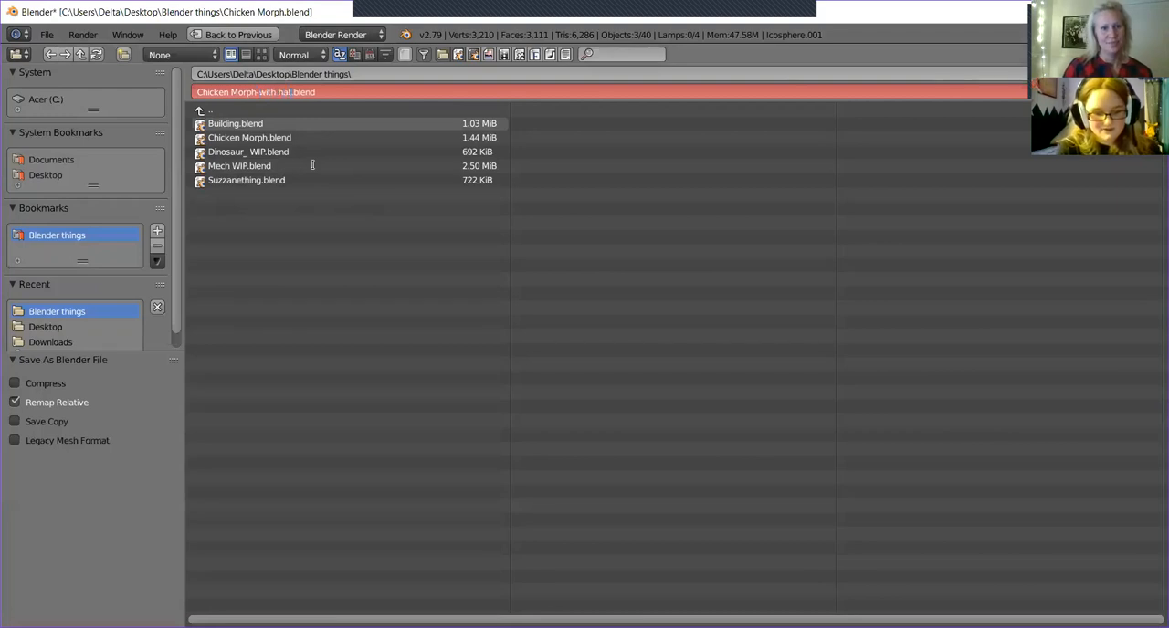
key("Return")
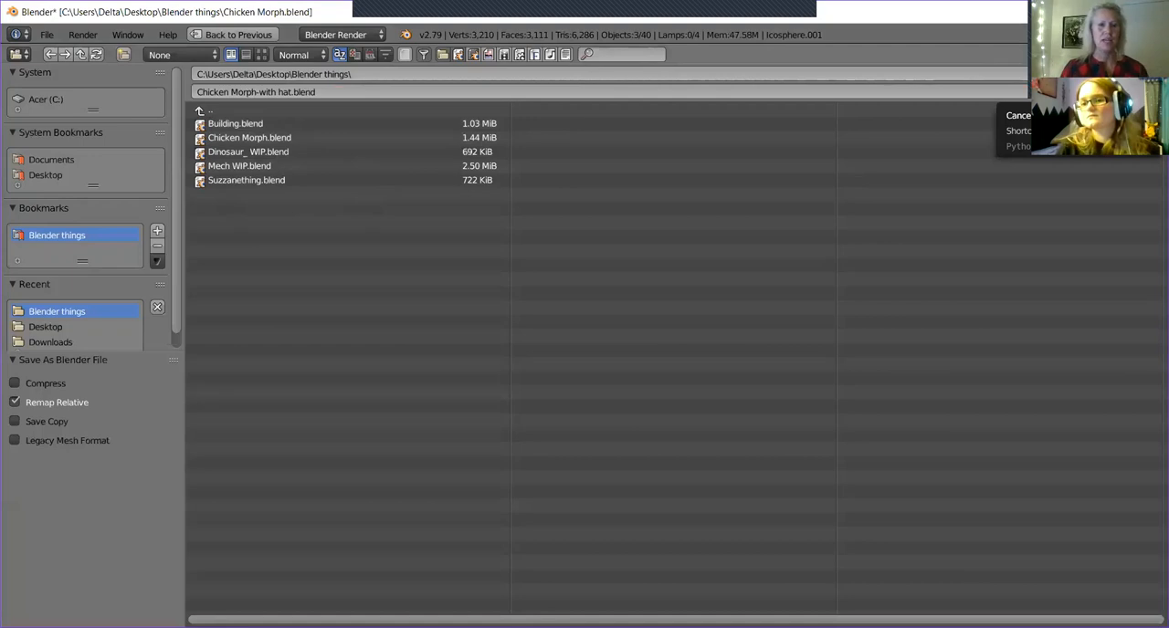
left_click(1100, 71)
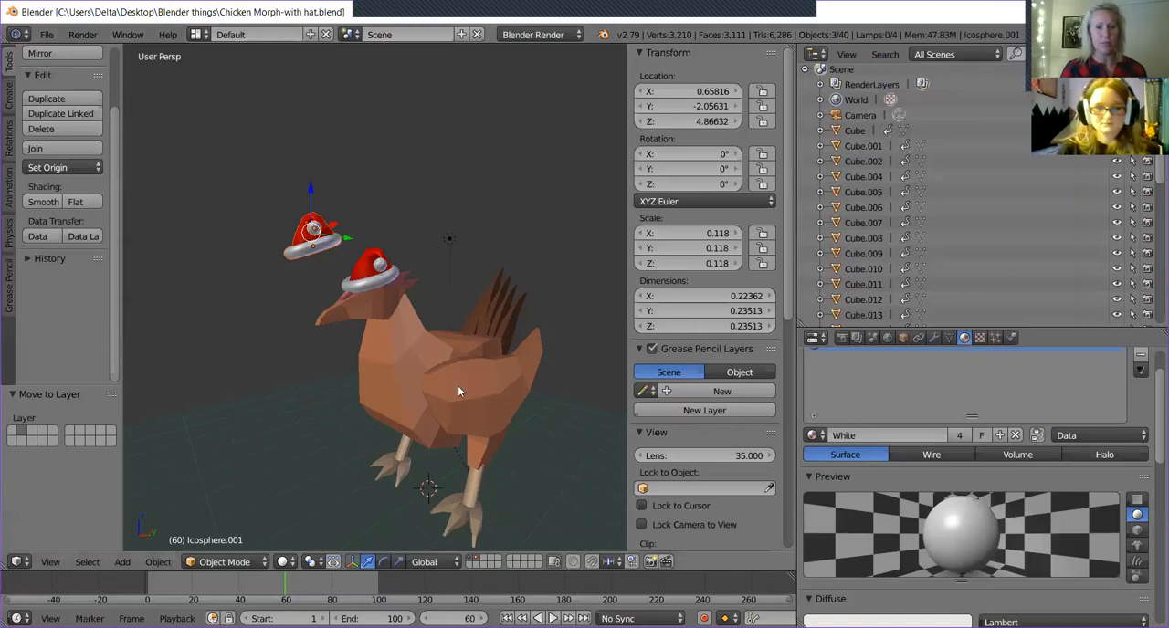
Delete the duplicated hat and scrub the timeline from frame 0 to frame 60 to check the worn hat against the morph animation.
mouse_move(345, 319)
middle_mouse_down()
mouse_move(389, 335)
mouse_move(429, 329)
mouse_move(328, 290)
mouse_move(339, 313)
mouse_move(375, 327)
mouse_move(343, 311)
mouse_move(386, 307)
mouse_move(435, 271)
mouse_move(494, 292)
mouse_move(348, 313)
middle_mouse_up()
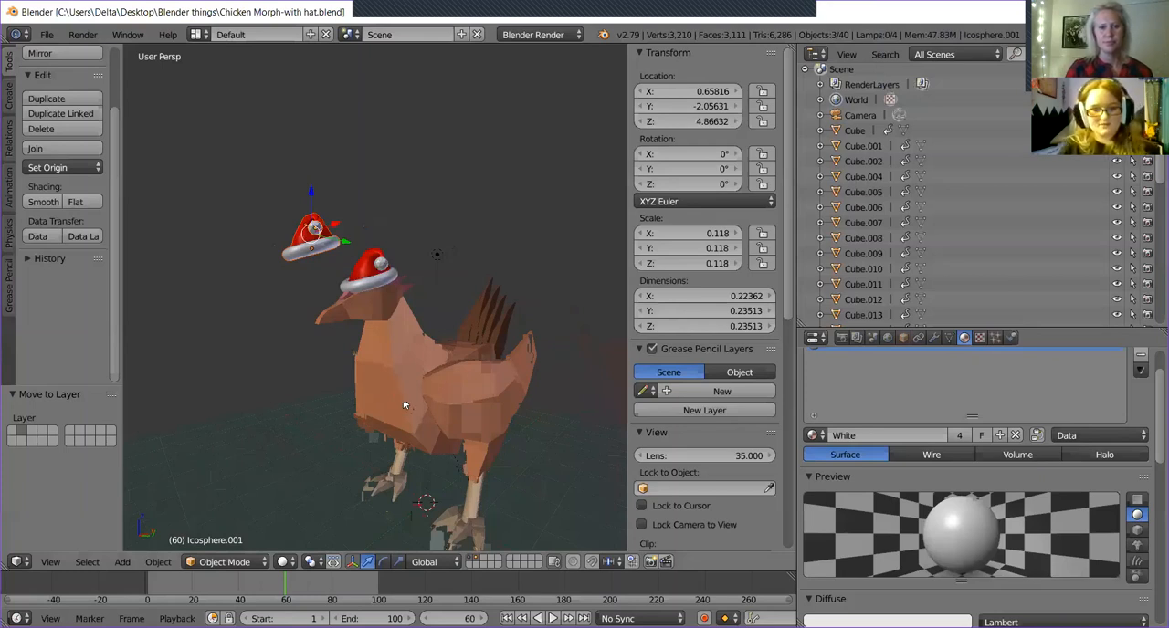
mouse_move(277, 585)
left_mouse_down()
mouse_move(134, 596)
mouse_move(292, 600)
left_mouse_up()
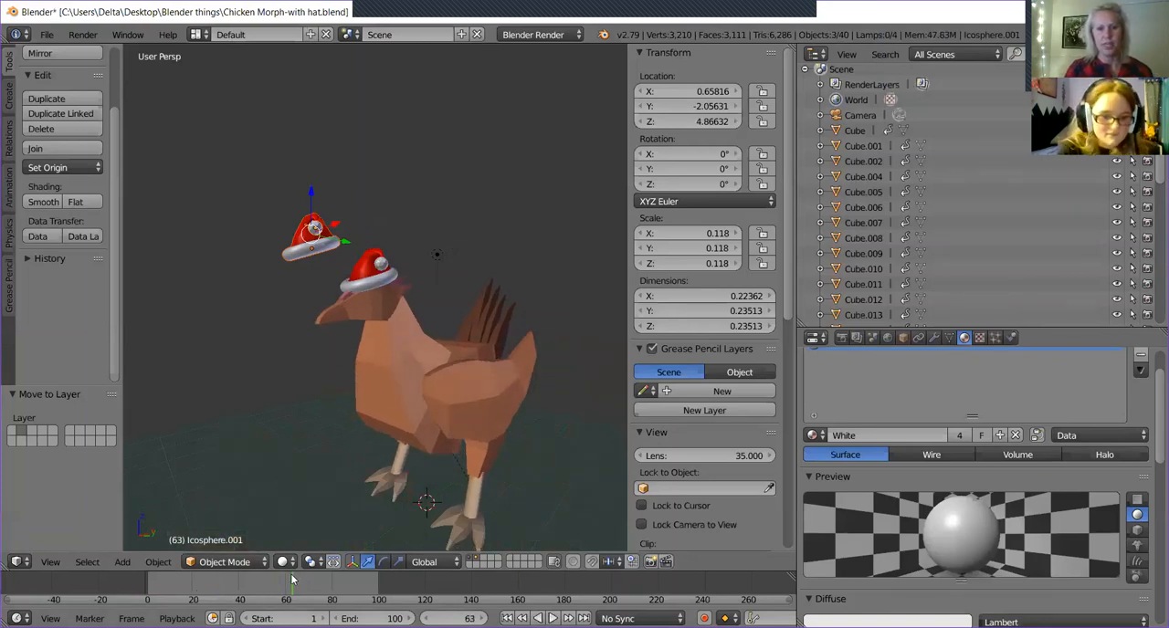
left_click(285, 577)
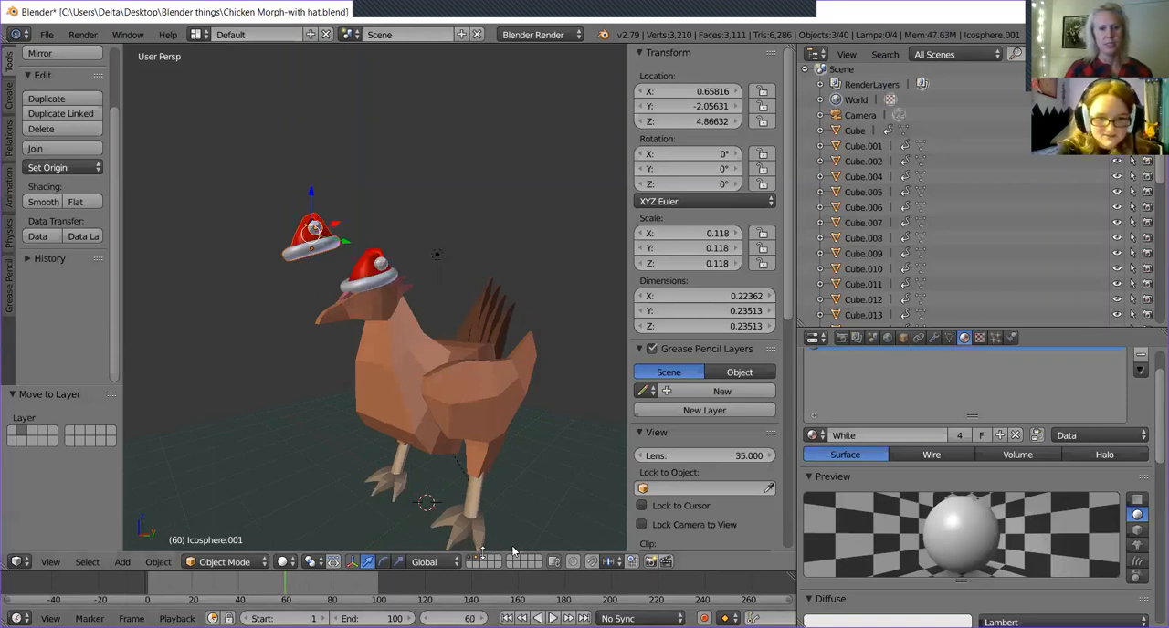
key("Delete")
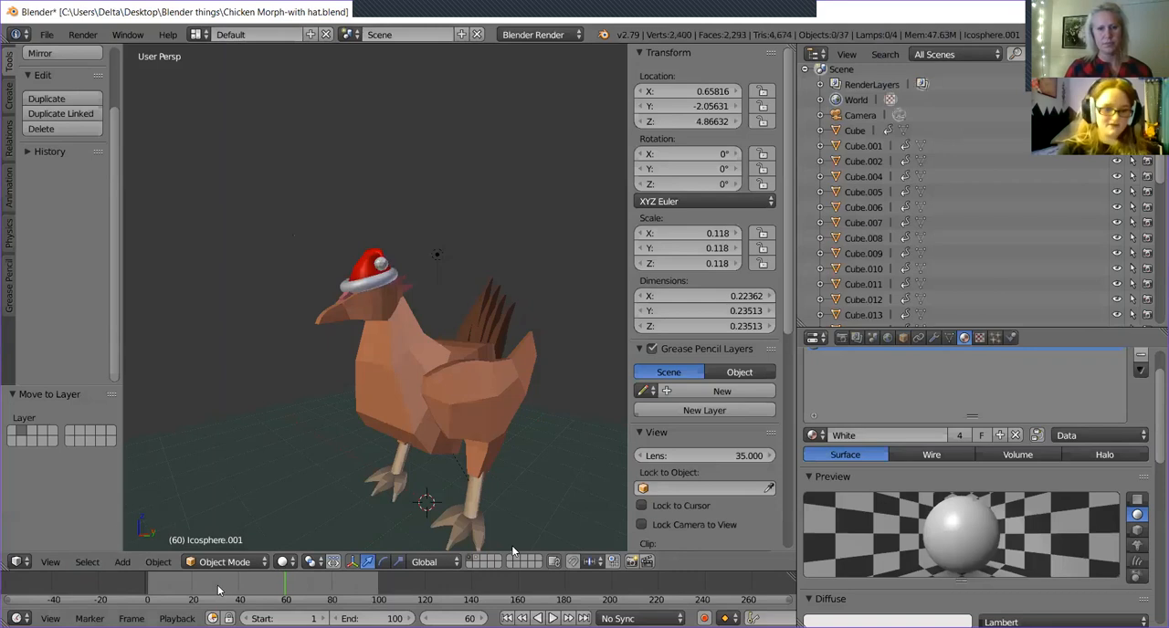
left_click_drag(219, 590, 134, 588)
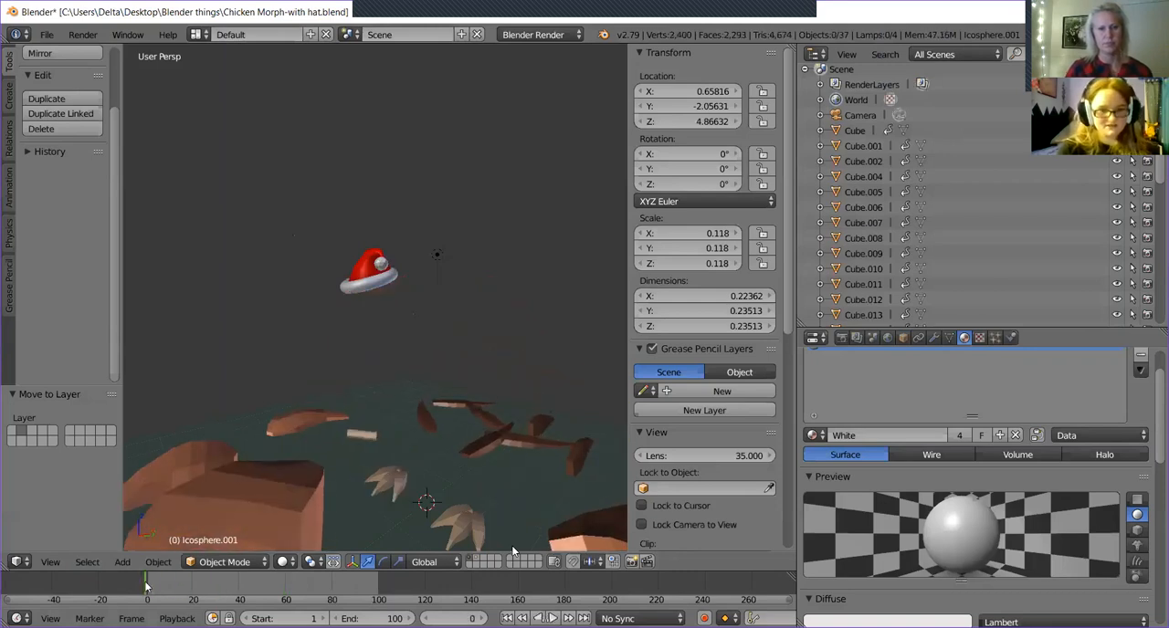
left_click_drag(146, 589, 285, 600)
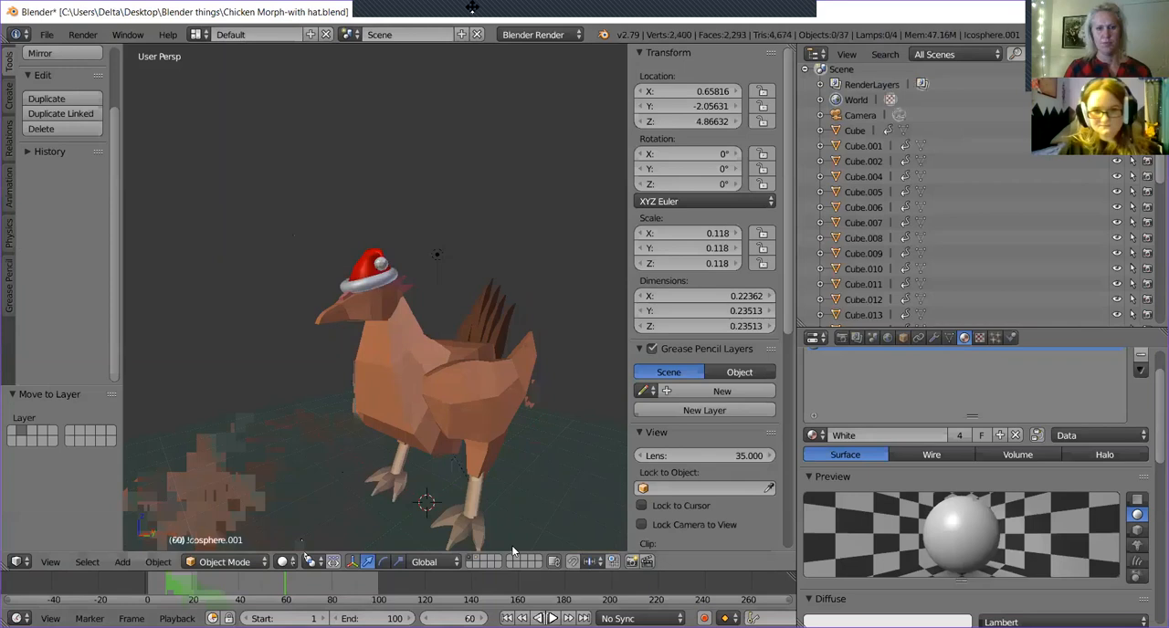
Select the hat's brim, red cone and pompom, and raise them 2.916 along Z, above the camera frame.
right_click(370, 271)
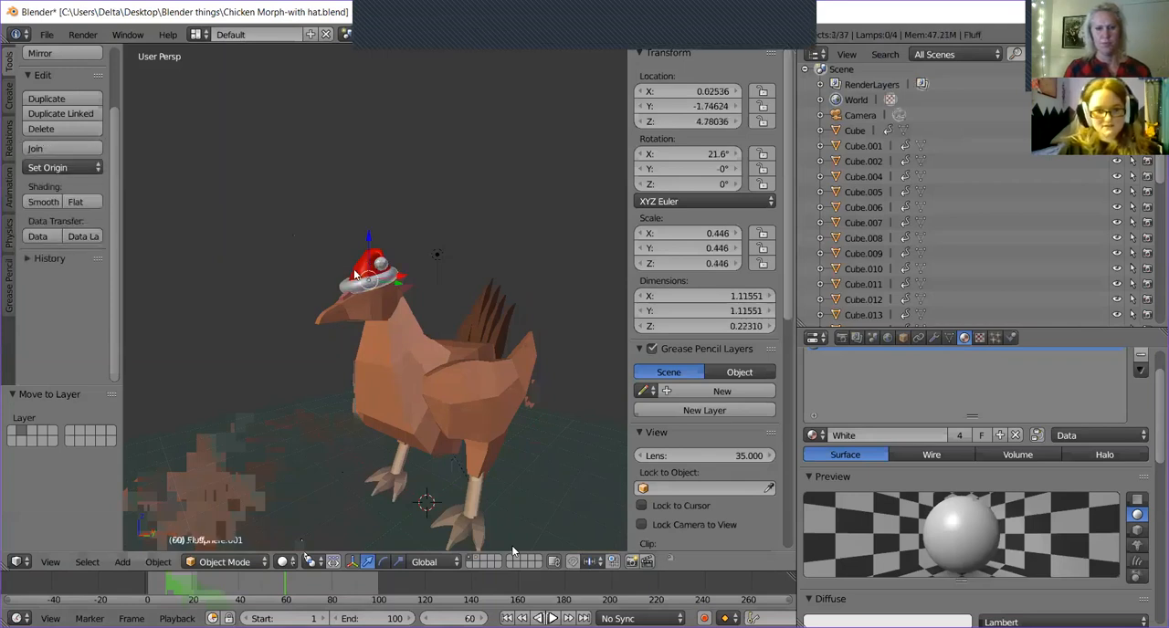
right_click(384, 268)
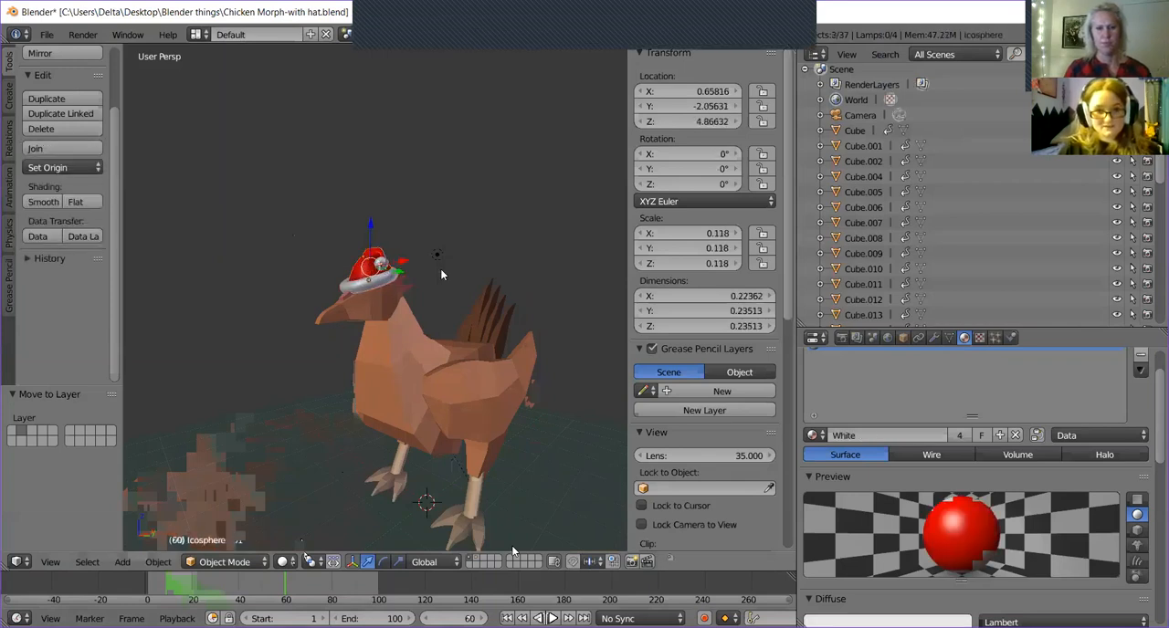
middle_click_drag(440, 269, 470, 319)
scroll(470, 319, "up", 3)
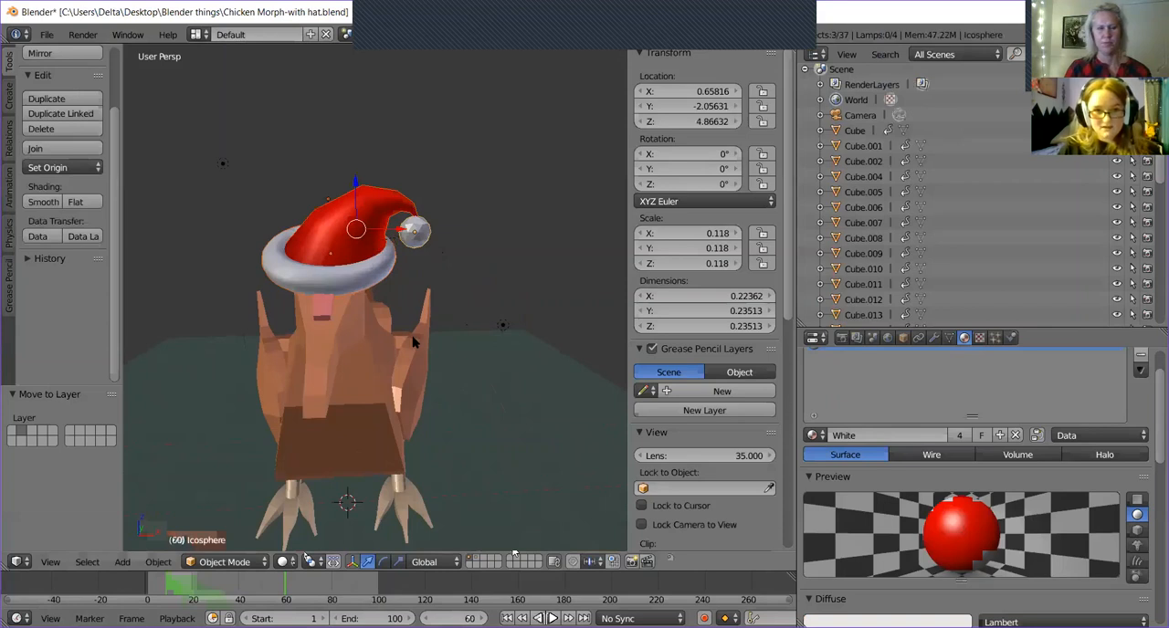
middle_click_drag(412, 341, 361, 317)
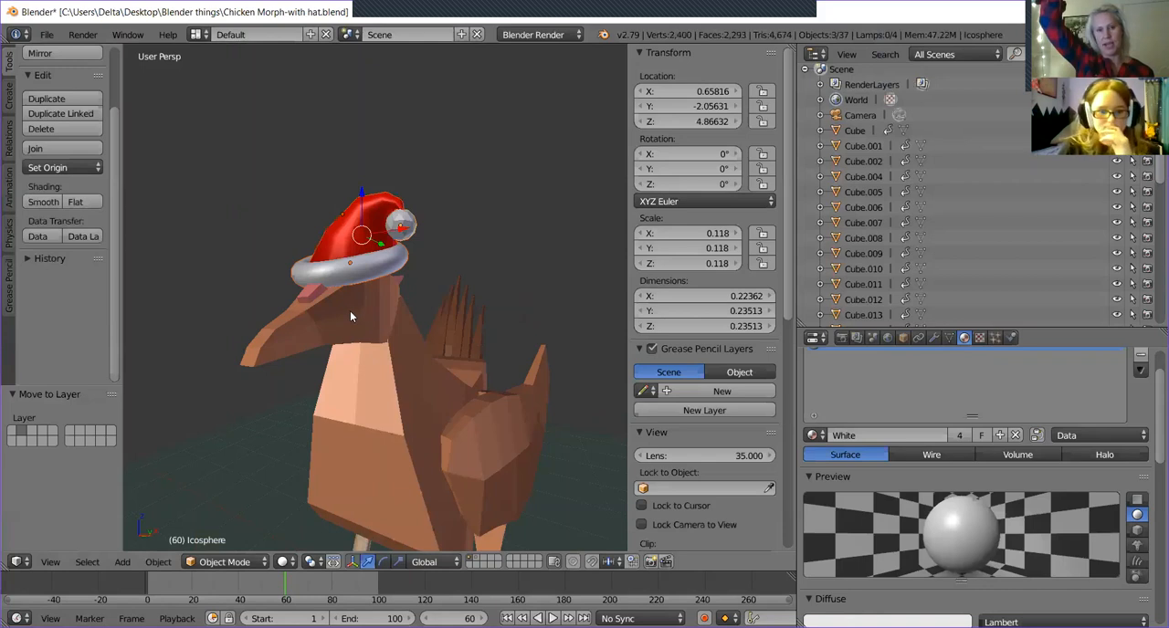
scroll(349, 310, "down", 5)
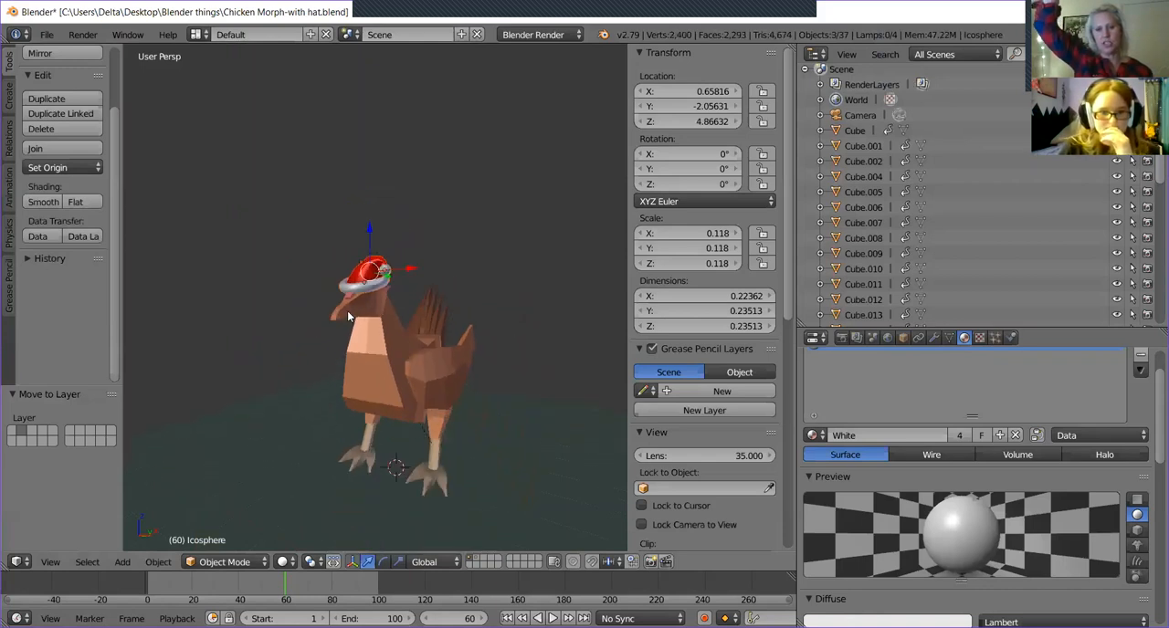
scroll(361, 310, "up", 3)
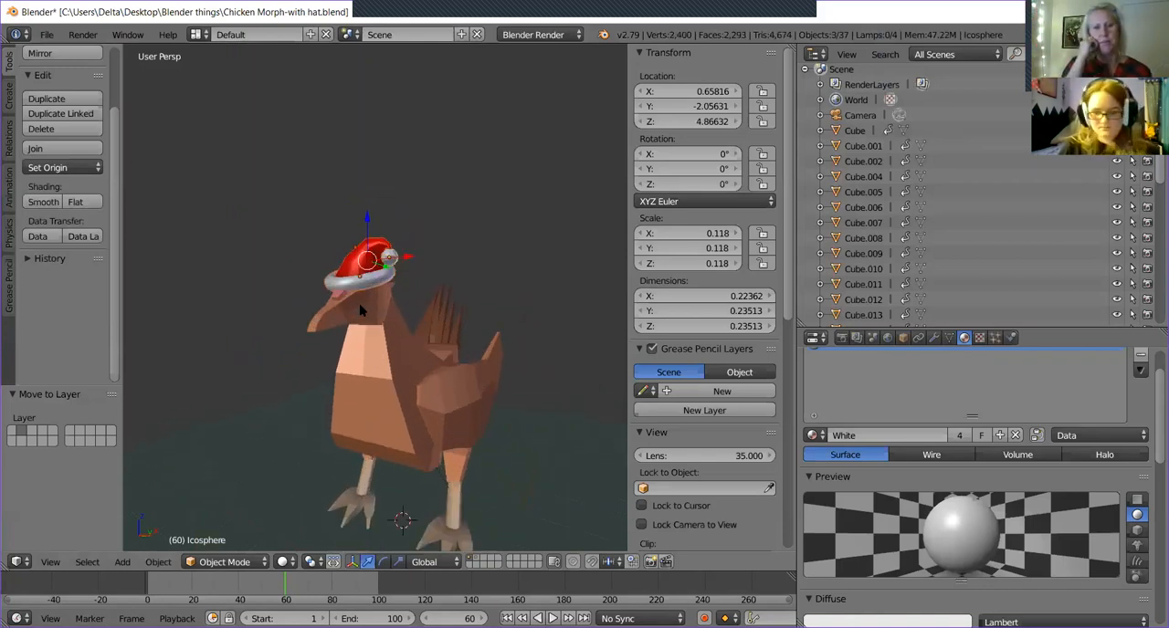
key("KP_0")
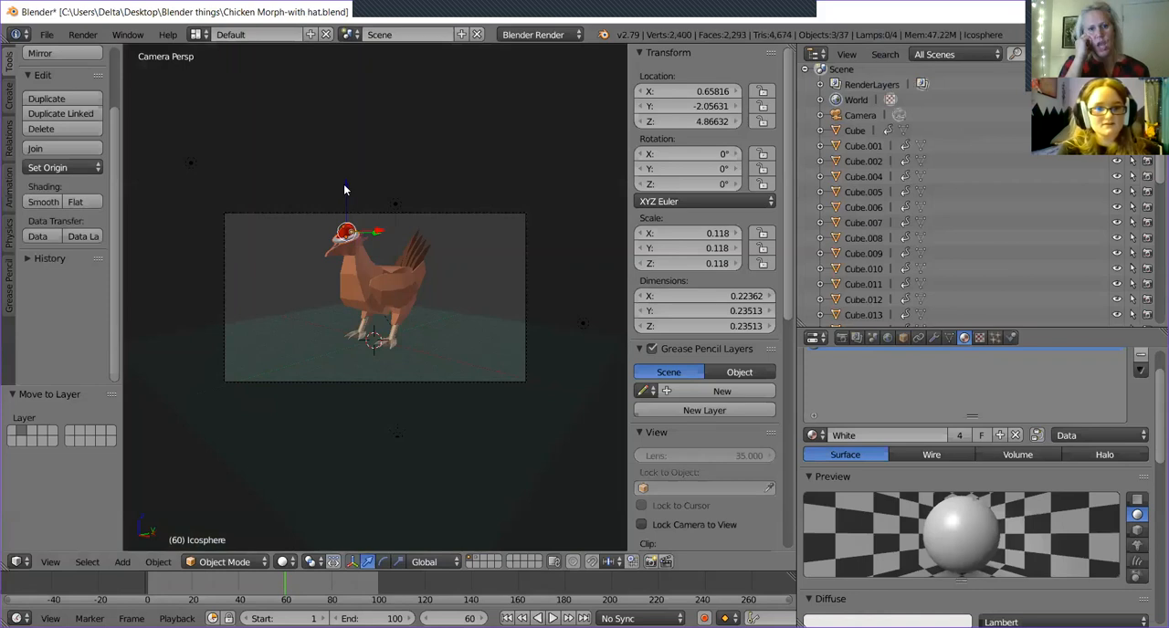
left_click_drag(344, 190, 351, 110)
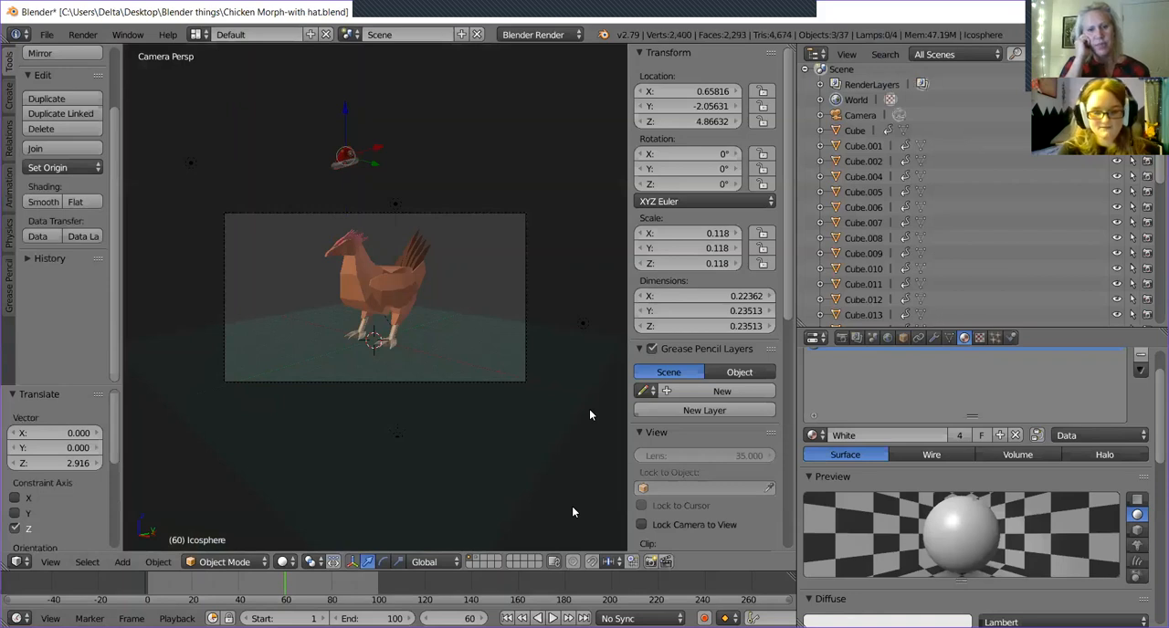
Select the camera and reposition it in camera view by X -0.359, Y 0.011, Z 1.613 to leave more room above the chicken.
key("KP_0")
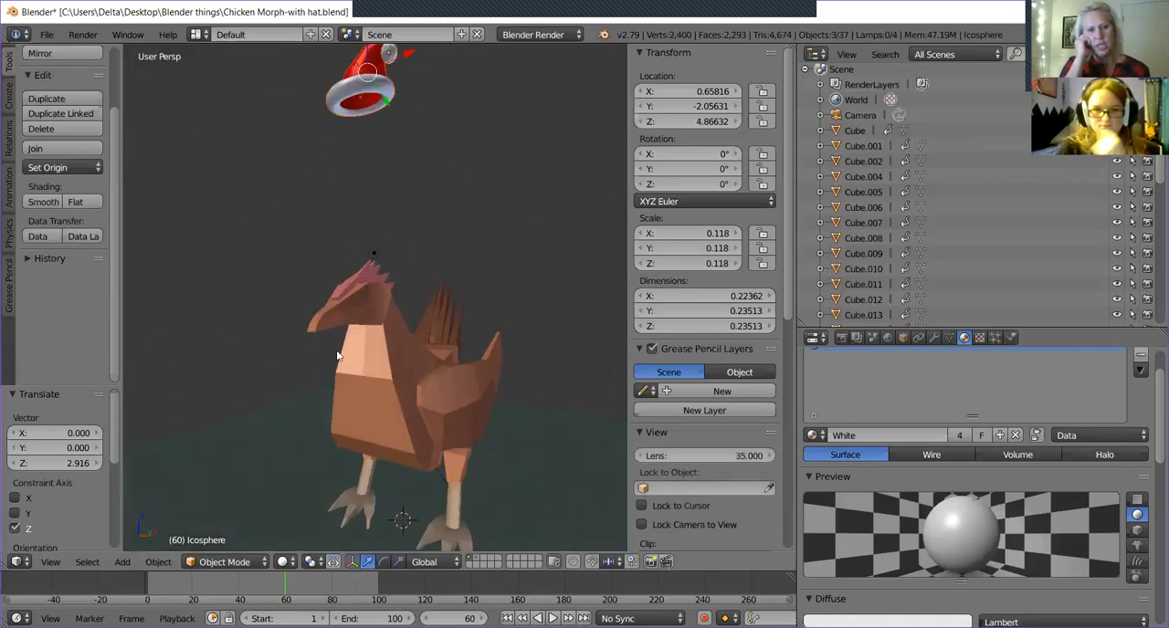
middle_click_drag(337, 352, 574, 358)
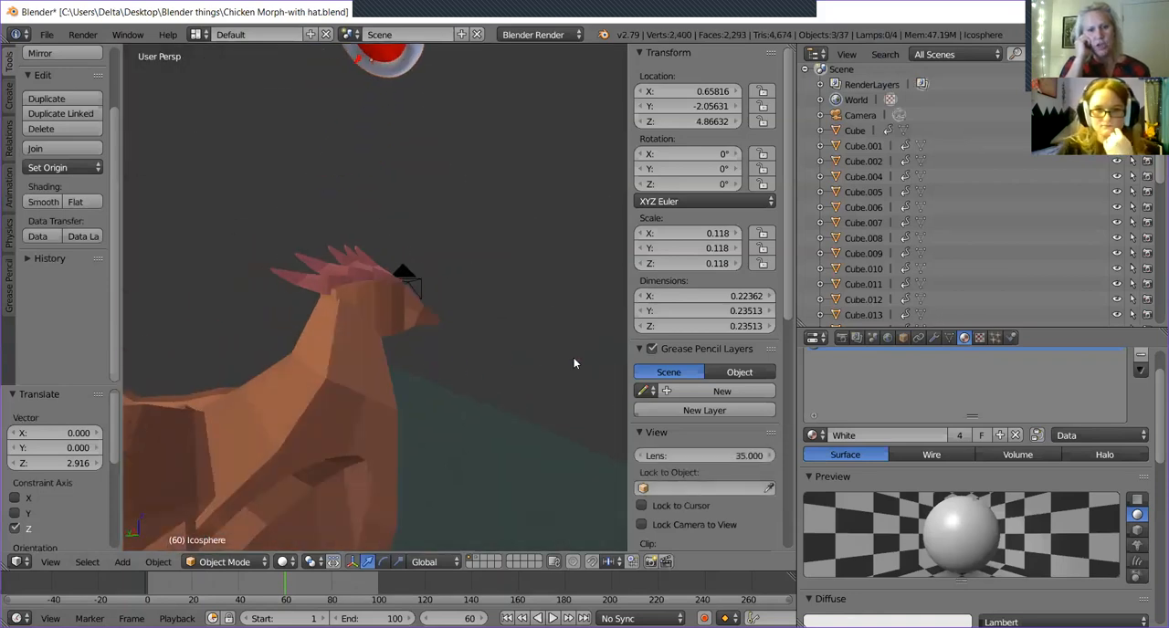
right_click(402, 273)
middle_click_drag(400, 378, 340, 381)
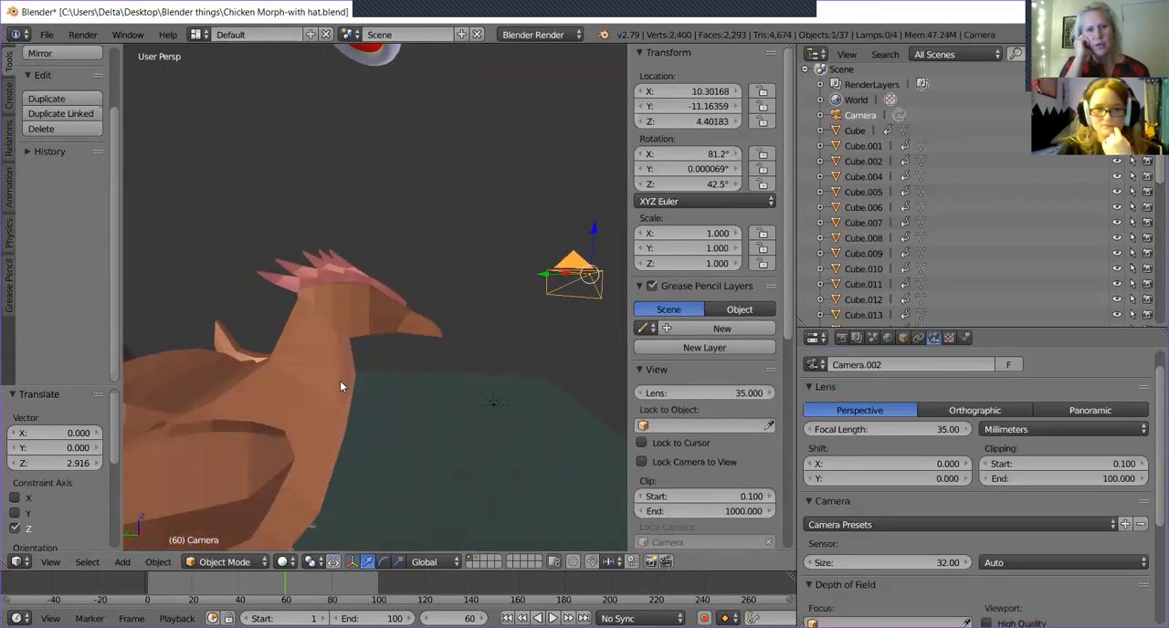
key("KP_0")
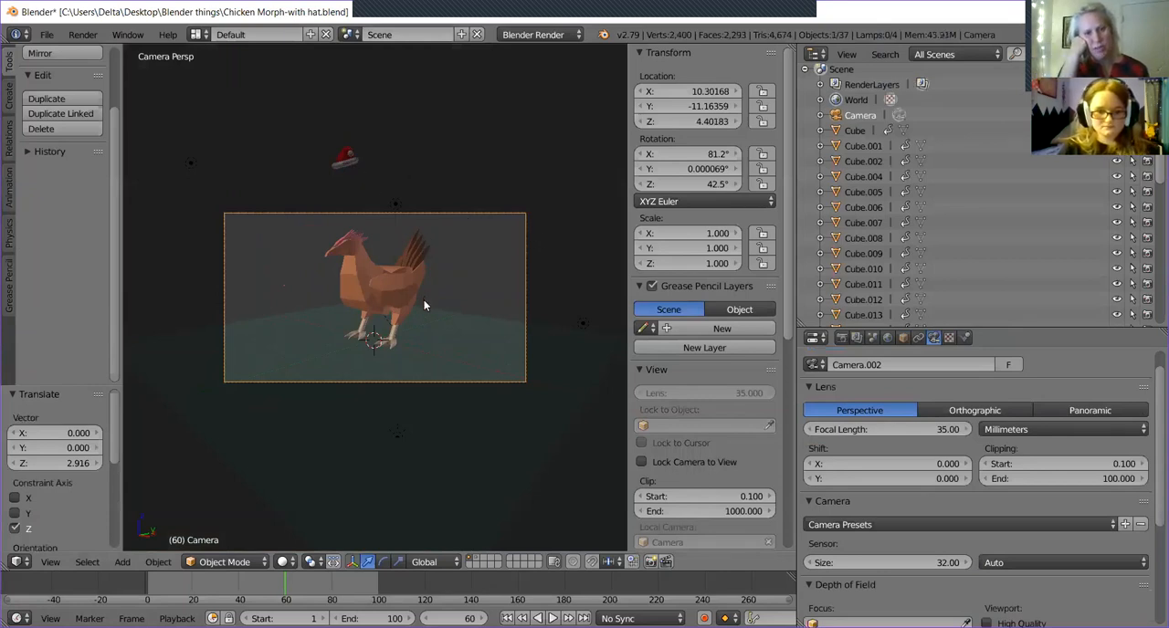
key("g")
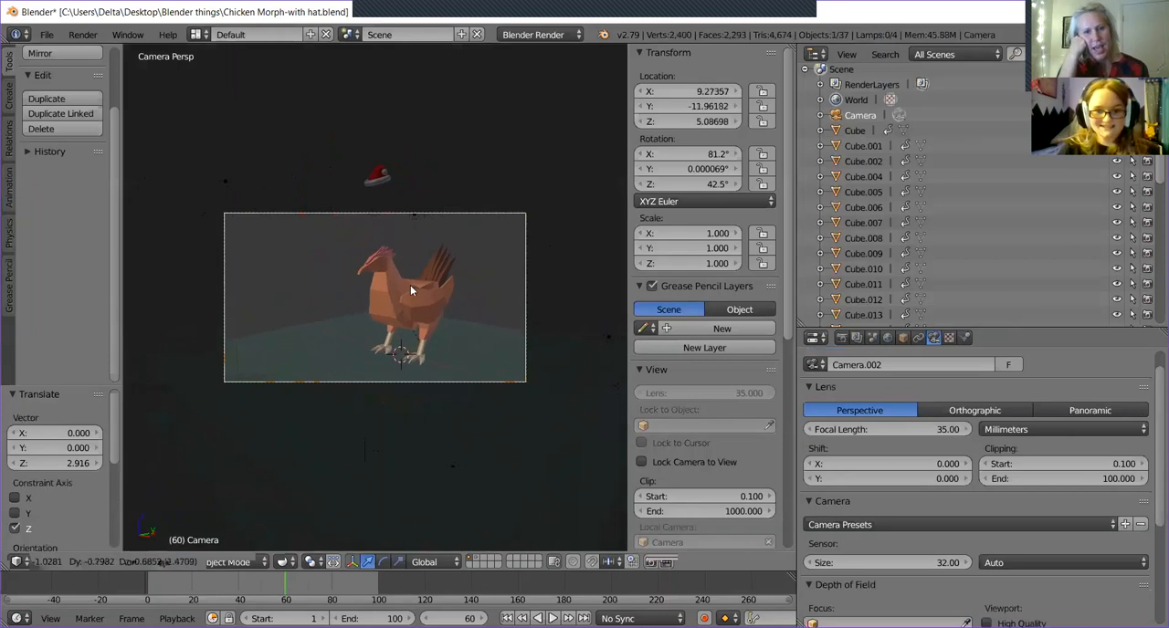
left_click(447, 228)
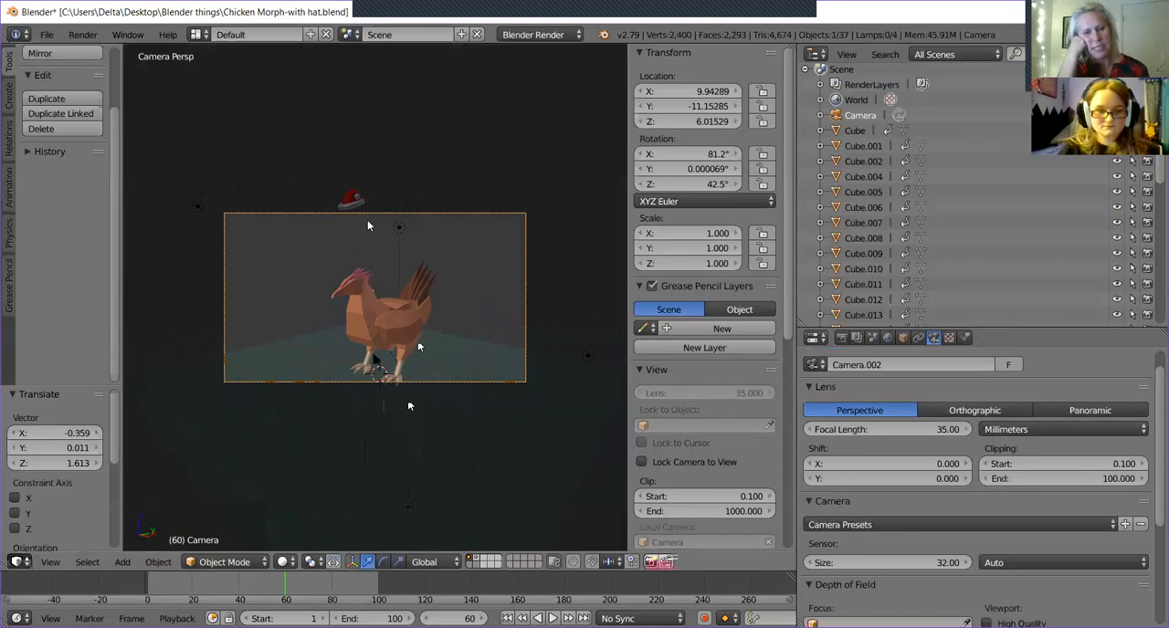
Lower the camera along global Z by 0.714 to reframe the chicken.
key("g")
key("z")
key("z")
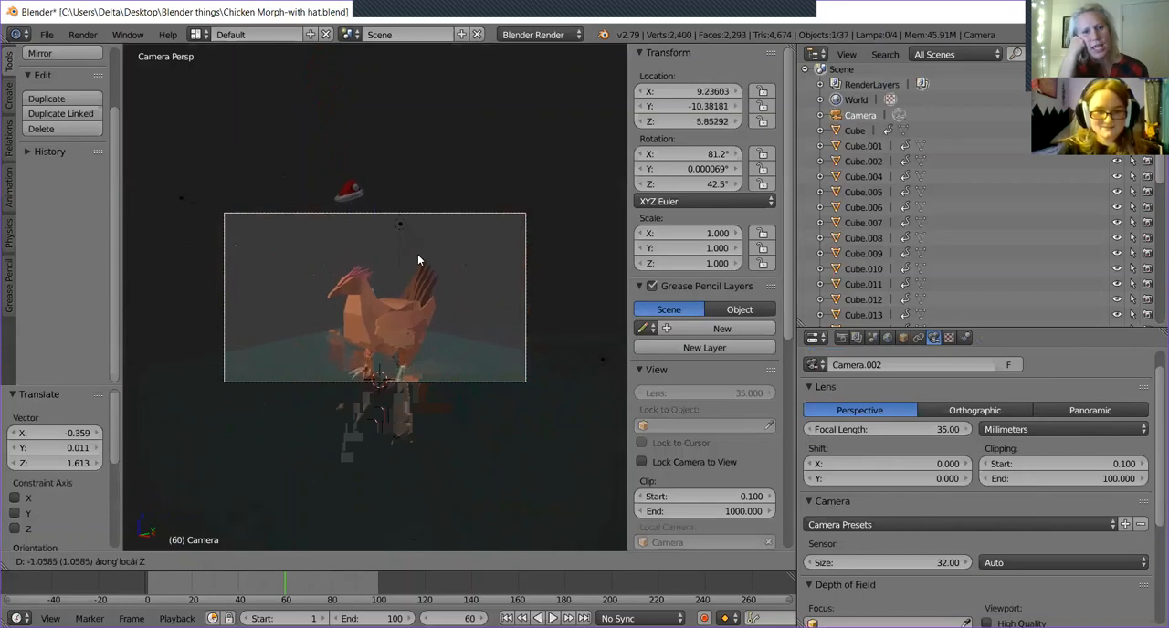
key("y")
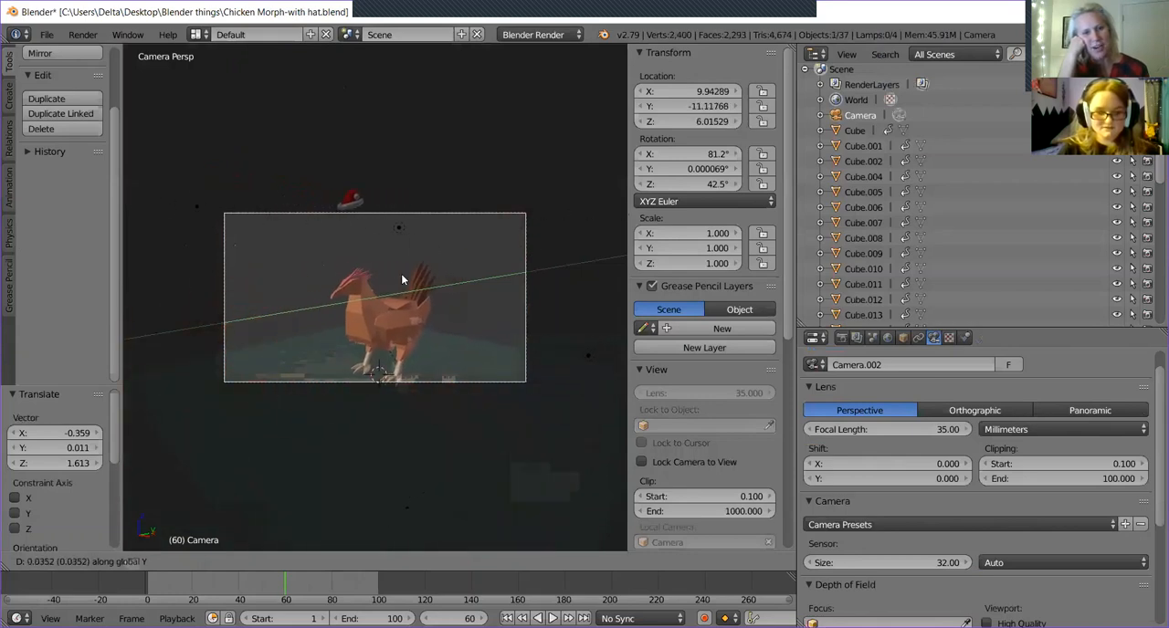
key("z")
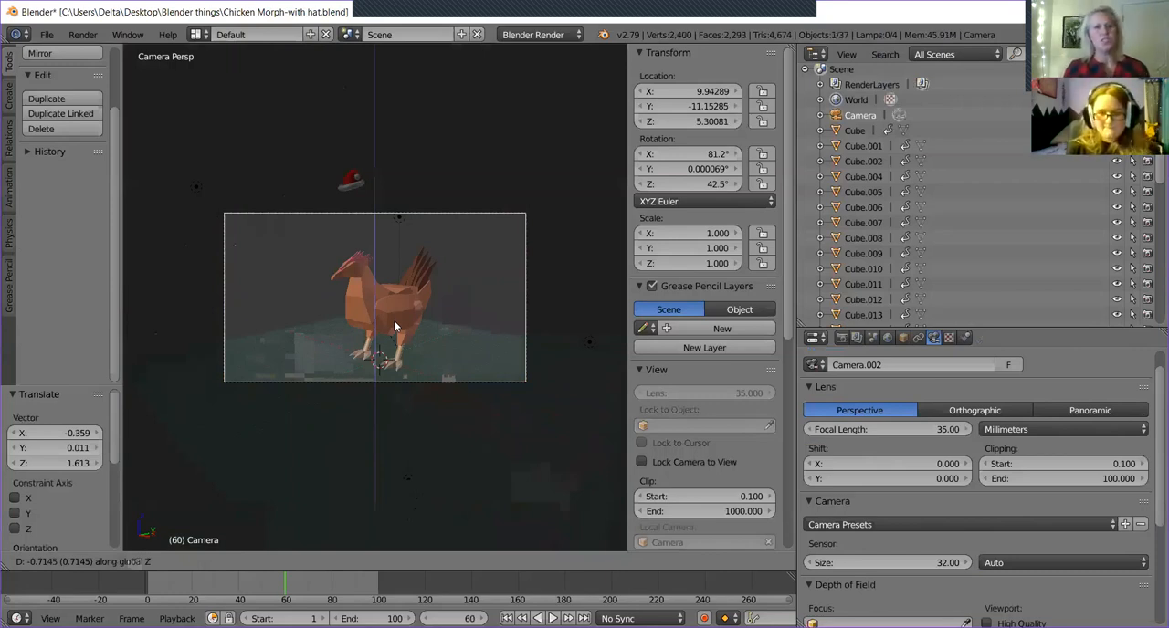
left_click(394, 327)
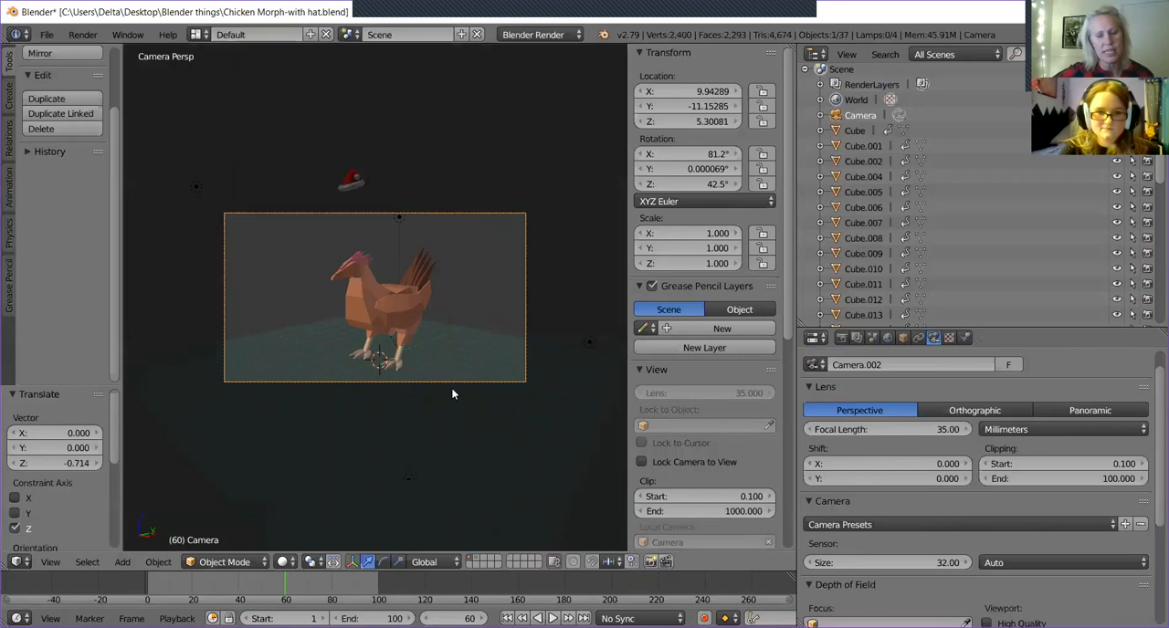
Select the hat's brim, return the selection to the camera, and leave the timeline at frame 60.
right_click(351, 182)
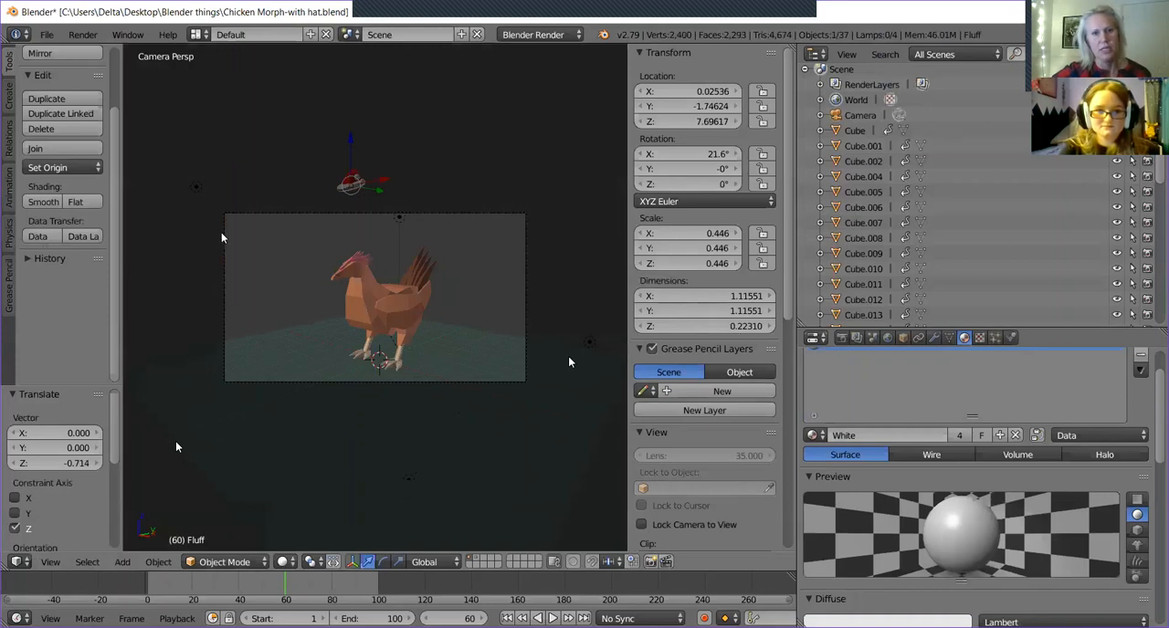
right_click(278, 380)
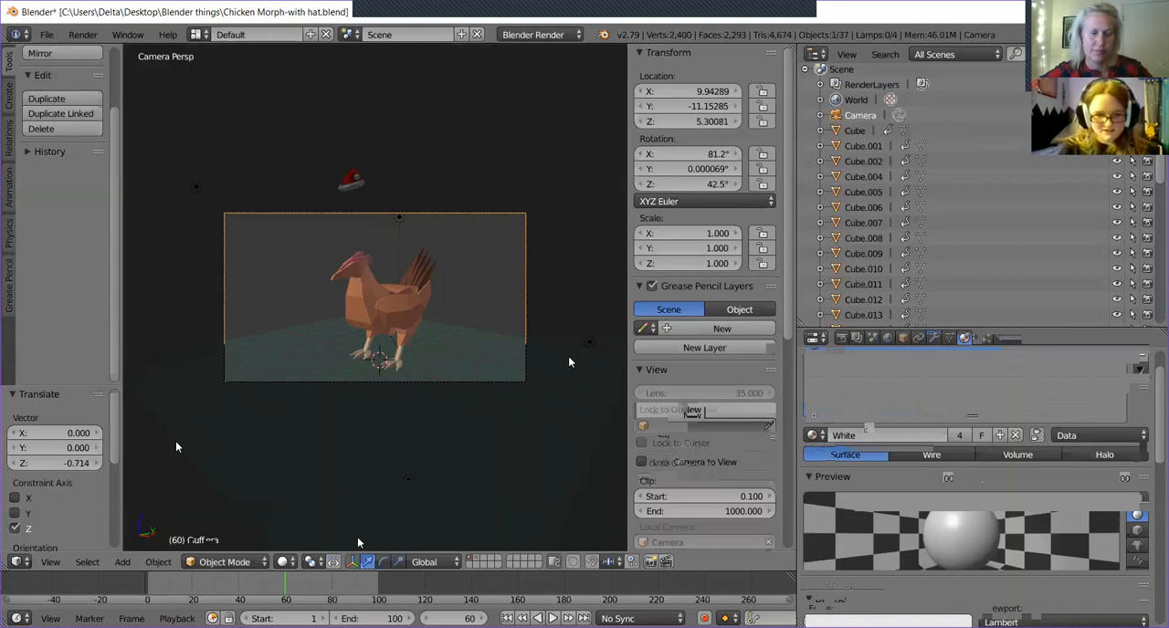
mouse_move(264, 596)
left_mouse_down()
mouse_move(139, 588)
mouse_move(286, 603)
left_mouse_up()
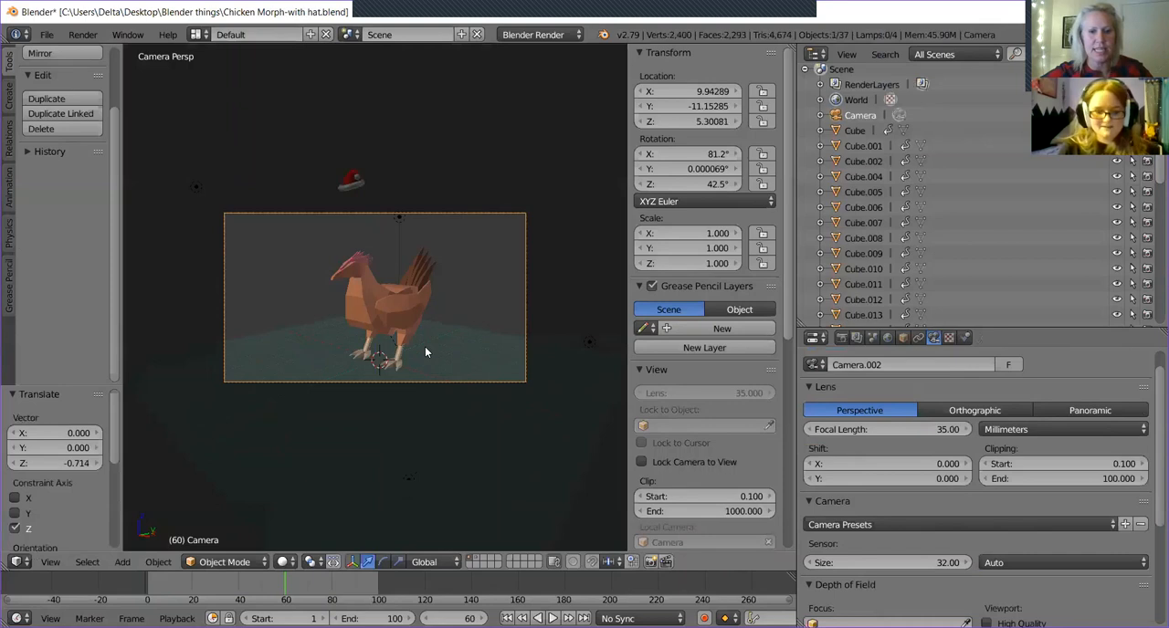
At frame 61, select the hat's brim, lower it 3.015 along Z onto the chicken's head, and raise it back by 2.781.
left_click(448, 618)
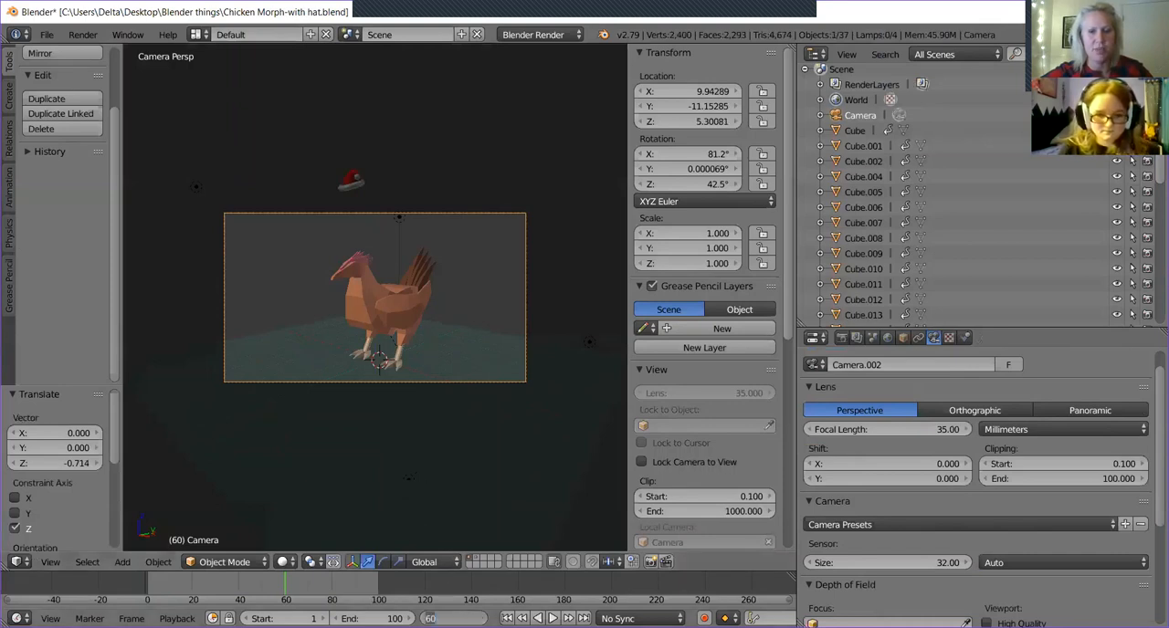
type("6")
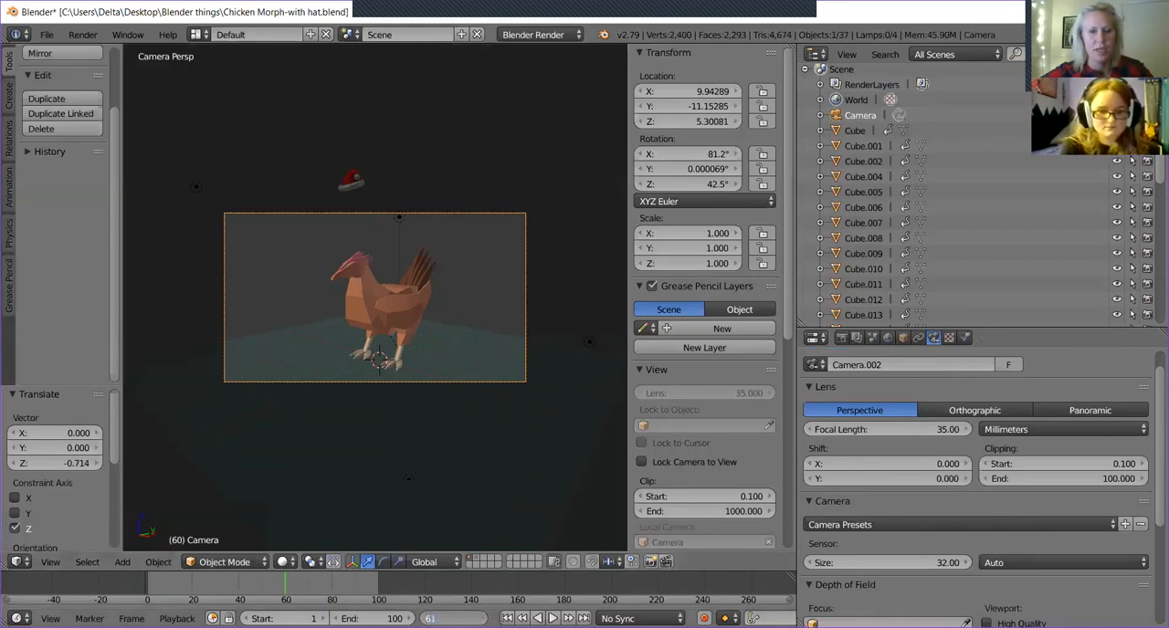
type("1")
key("Return")
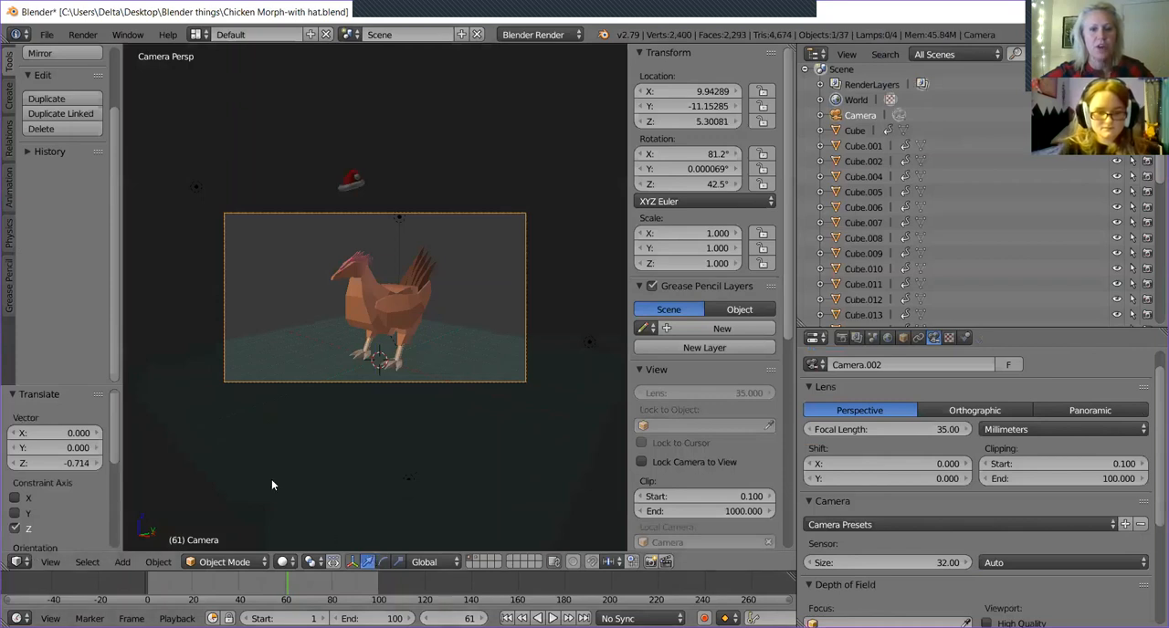
right_click(350, 182)
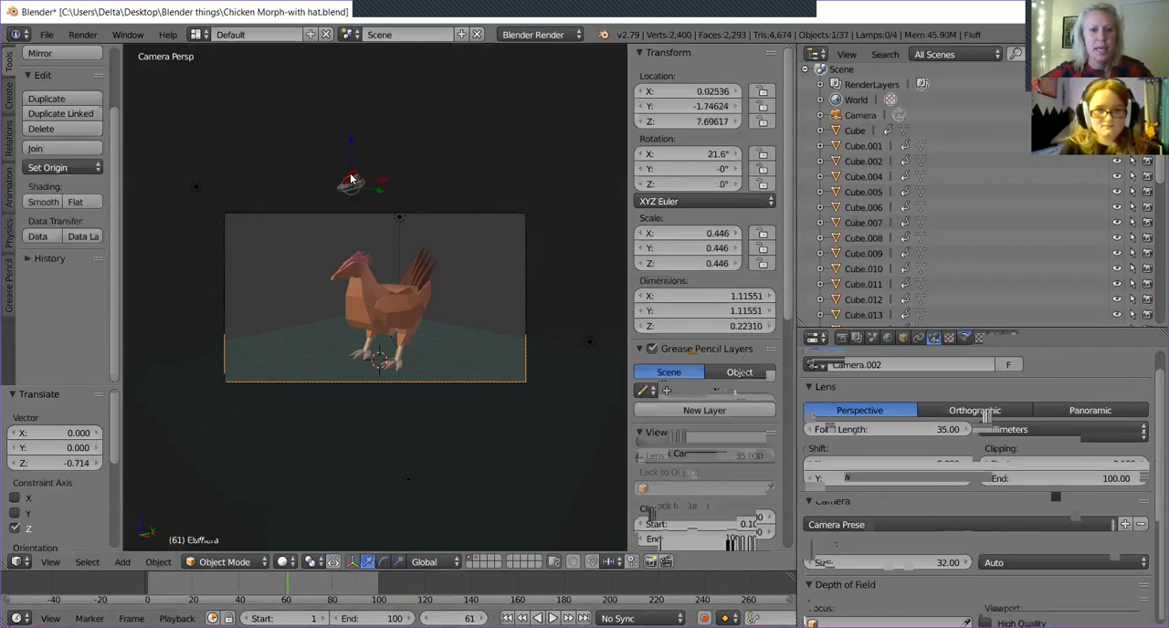
key("g")
key("z")
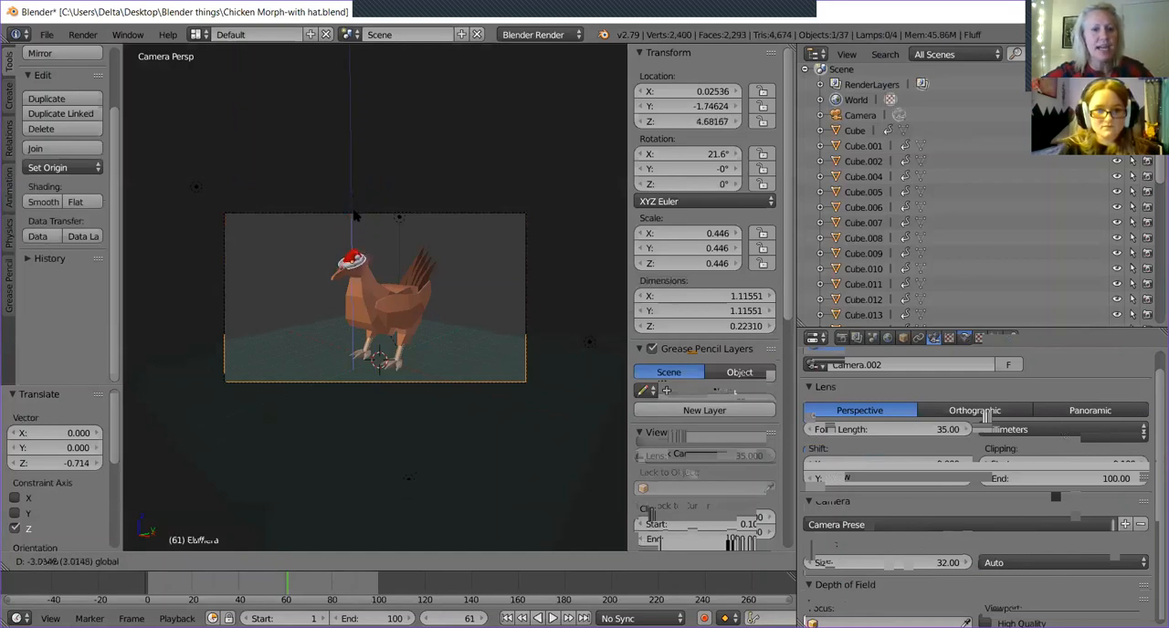
left_click(356, 210)
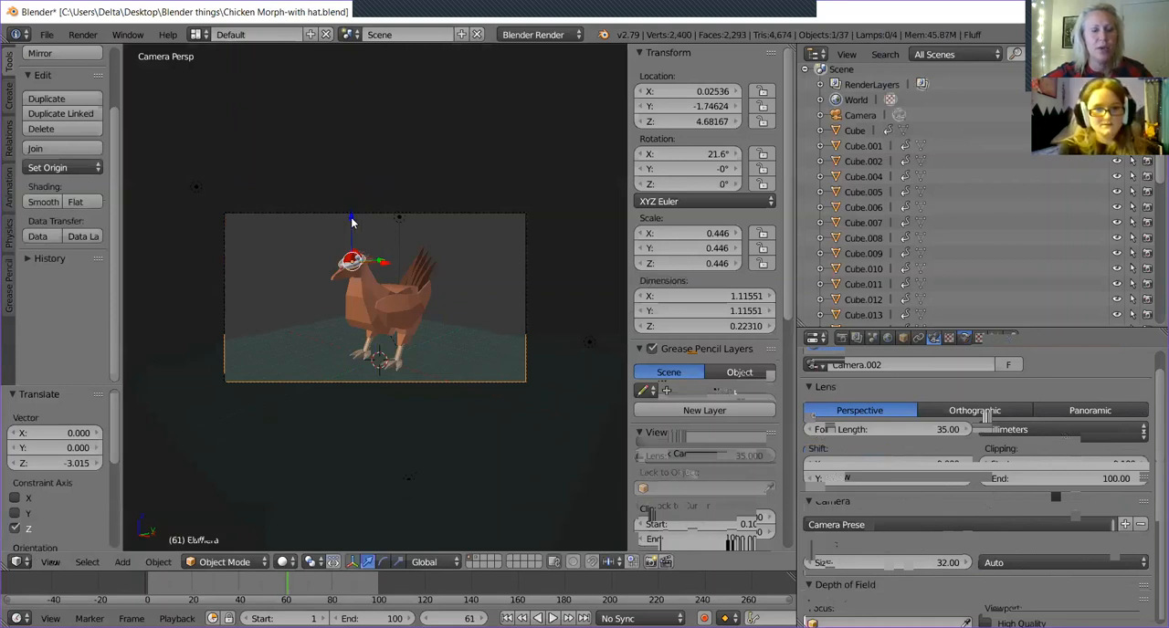
left_click_drag(350, 217, 358, 152)
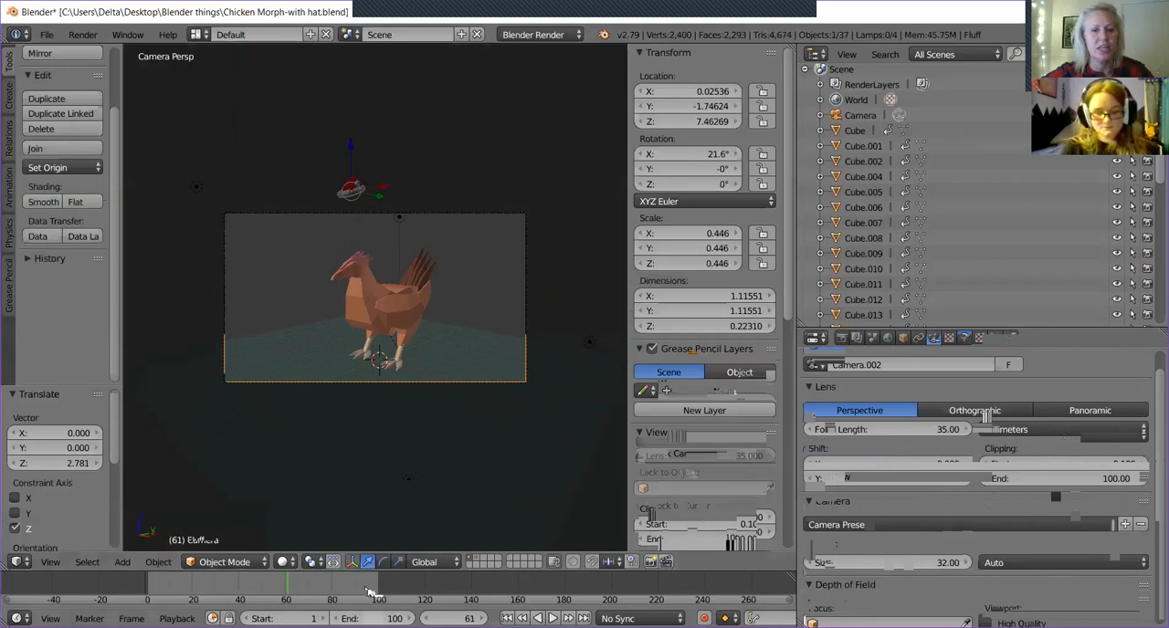
Go to frame 90 and lower the hat 2.754 along Z onto the chicken's head.
left_click_drag(367, 592, 371, 594)
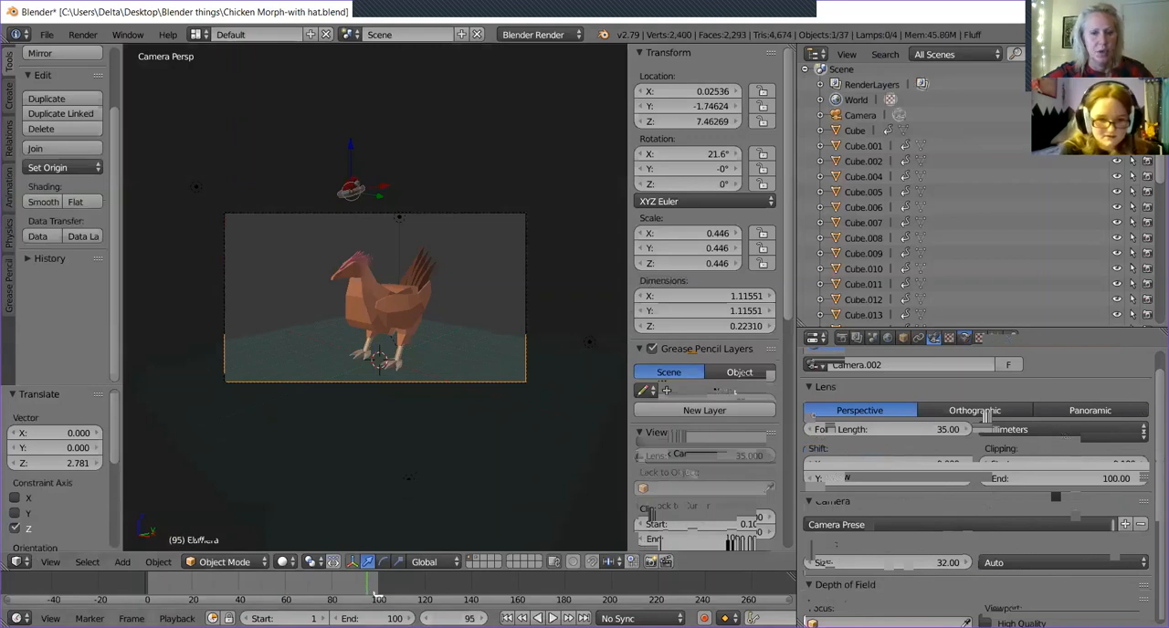
left_click(452, 619)
type("90")
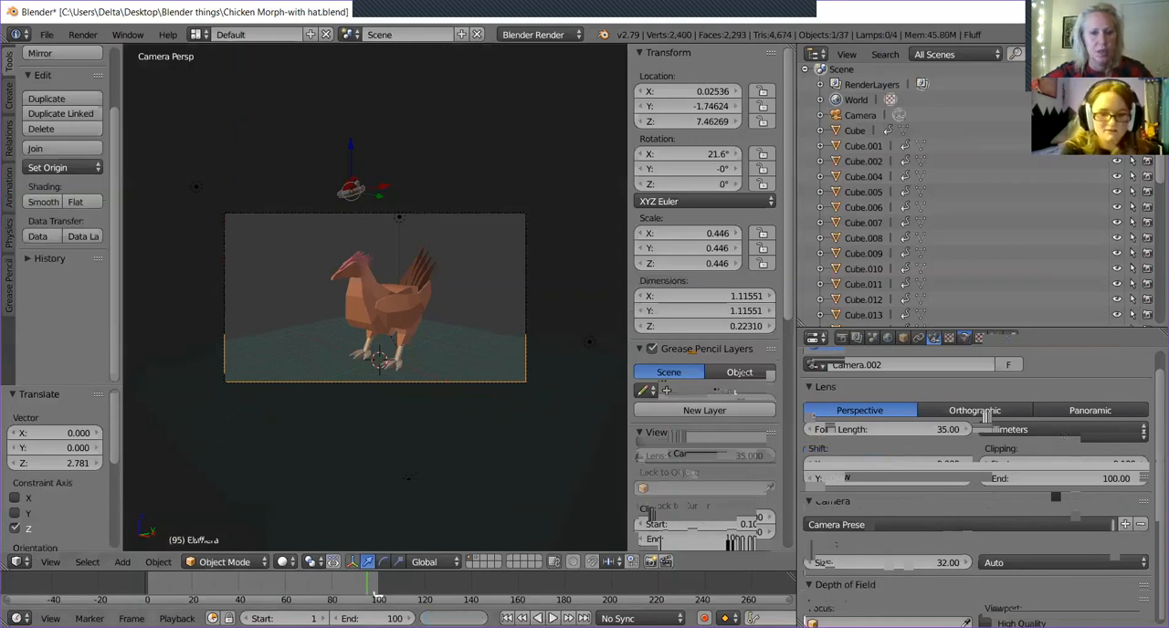
key("Return")
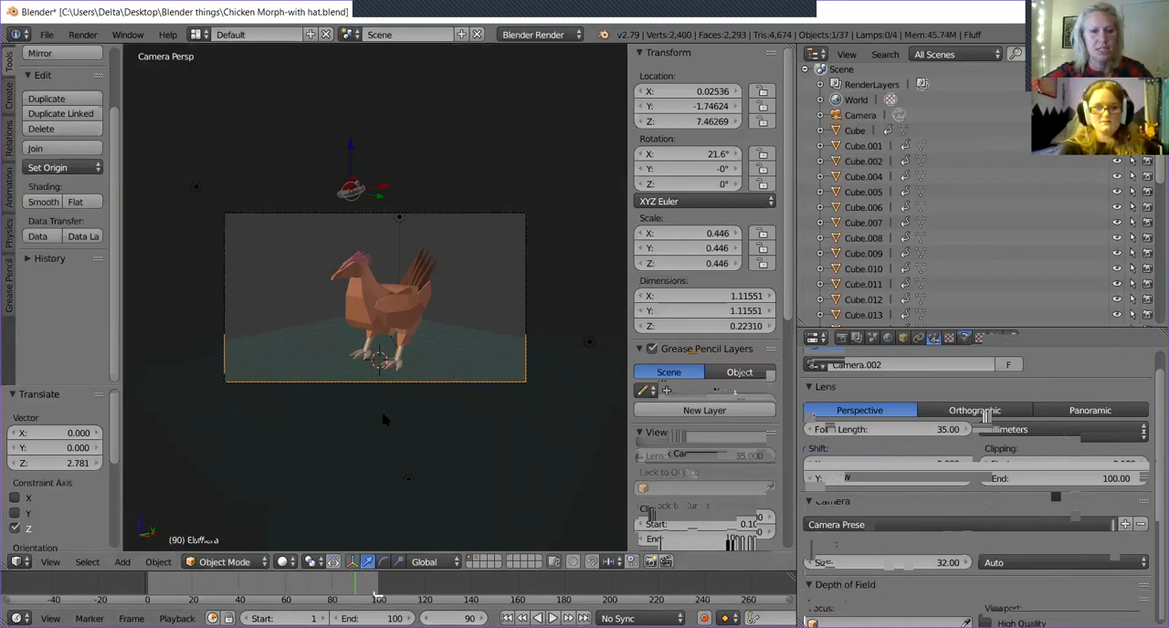
left_click_drag(354, 152, 357, 214)
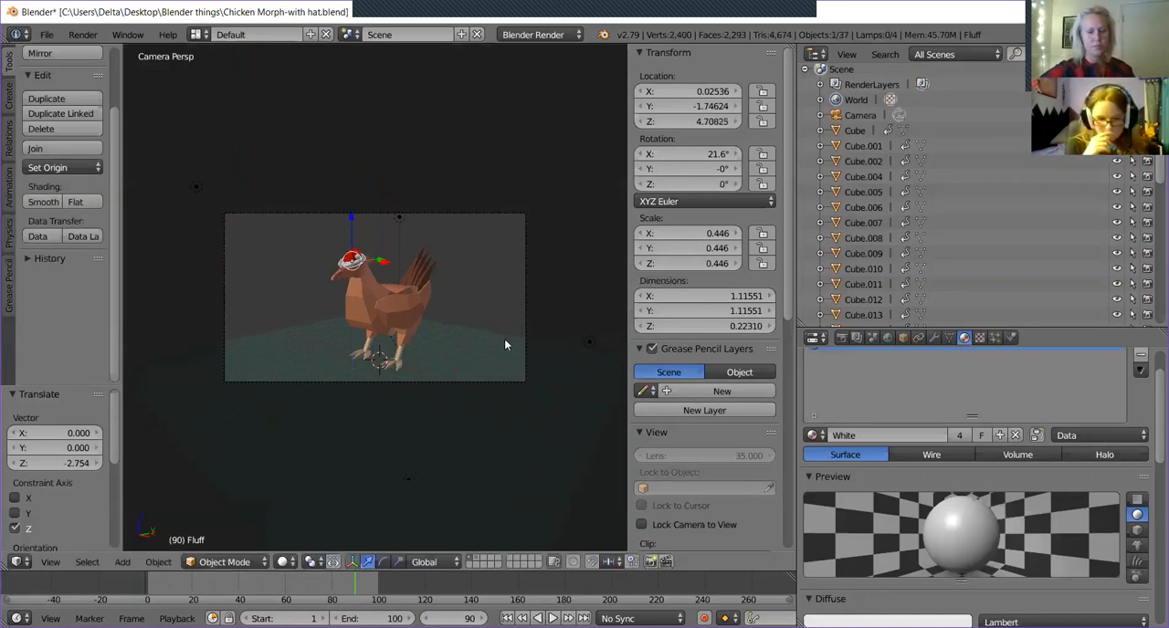
left_click(504, 339)
Raise the hat 1.339 along Z, lower it 1.287 onto the head, and raise it 2.447 above the camera frame.
left_click_drag(351, 220, 359, 190)
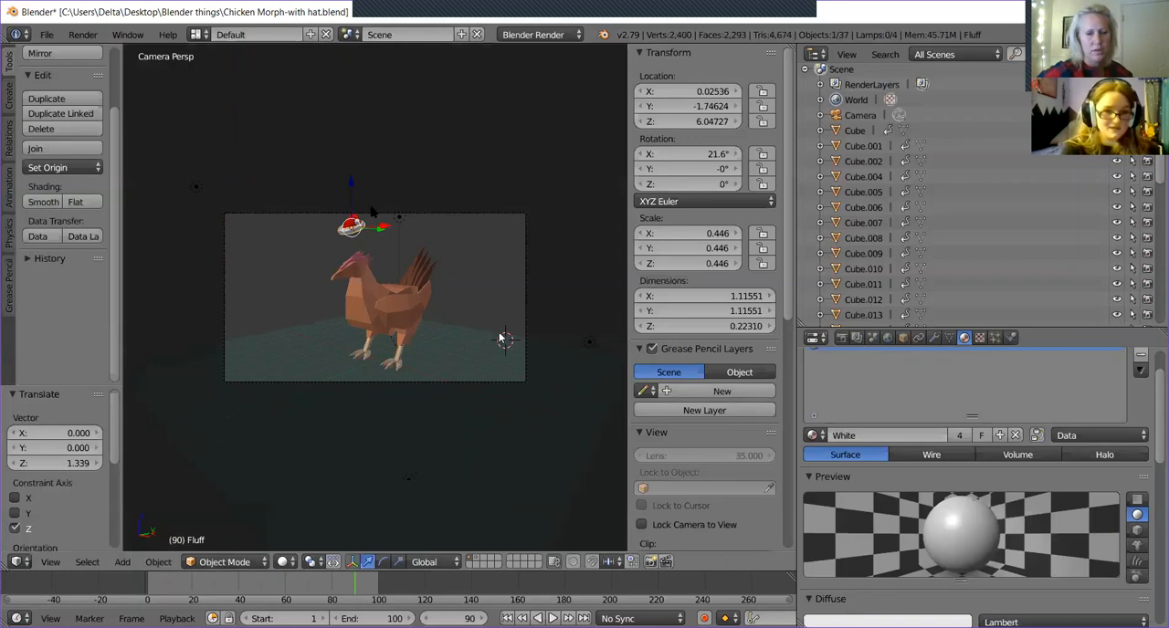
left_click_drag(351, 190, 351, 222)
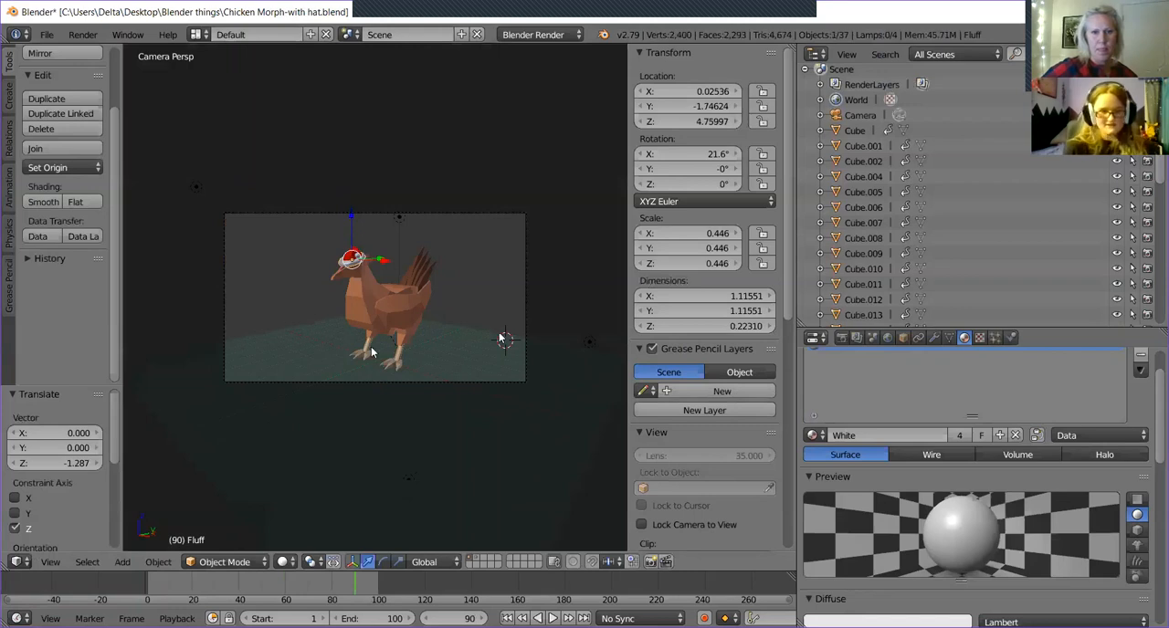
left_click_drag(354, 215, 363, 158)
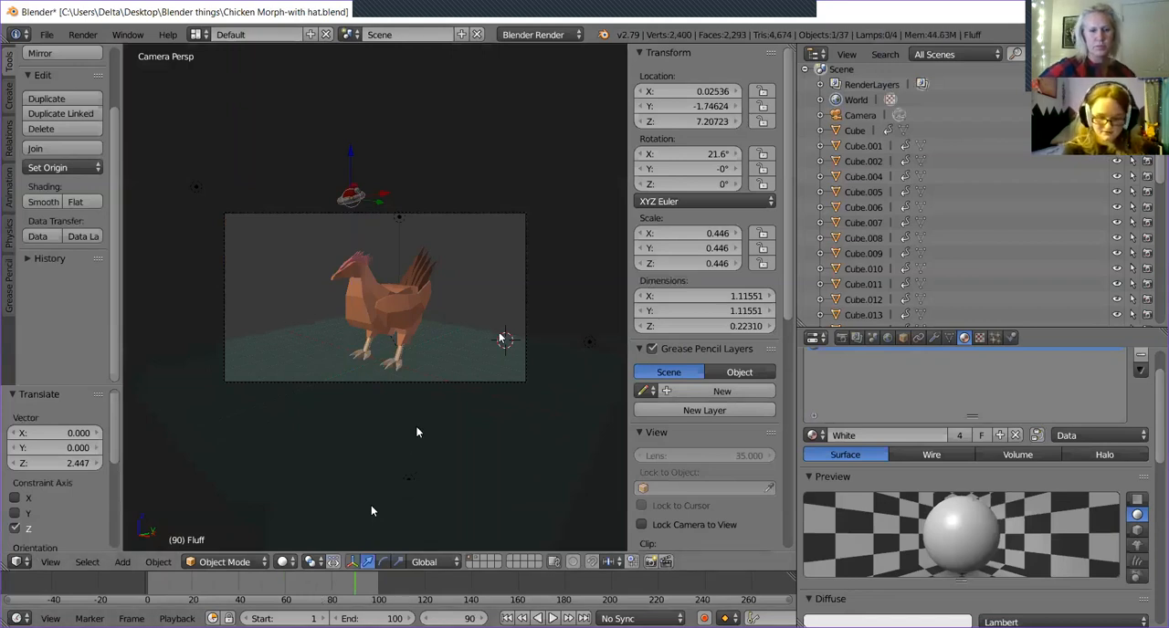
Play the animation from the start of the timeline to review the chicken's morph, and stop at frame 60.
left_click(187, 589)
left_click_drag(187, 589, 146, 589)
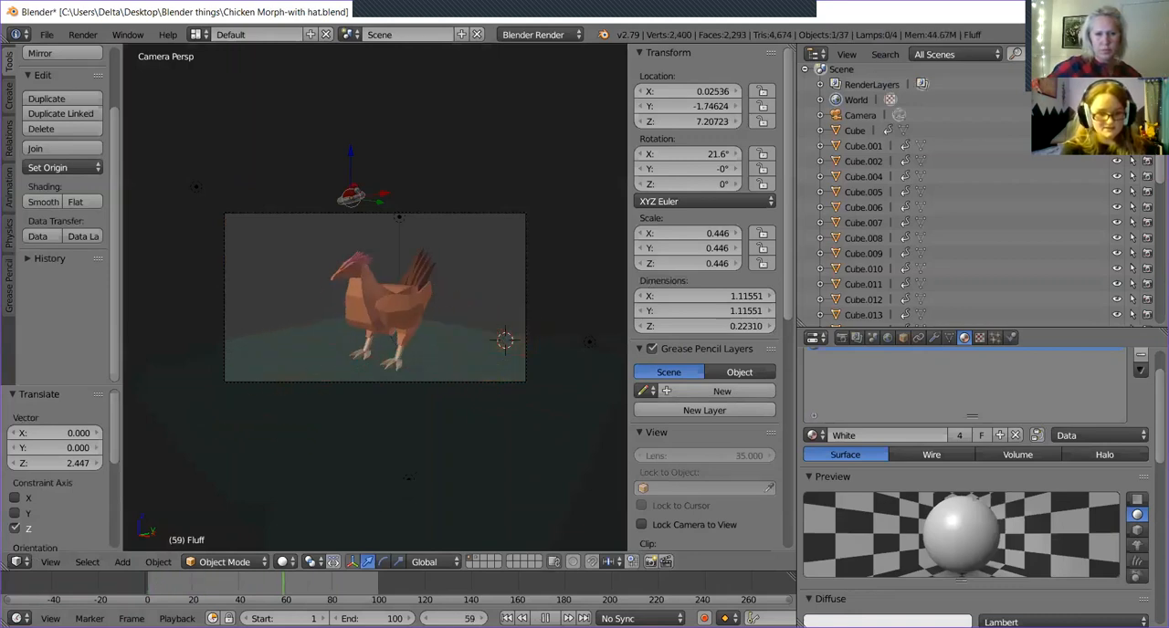
key("alt+a")
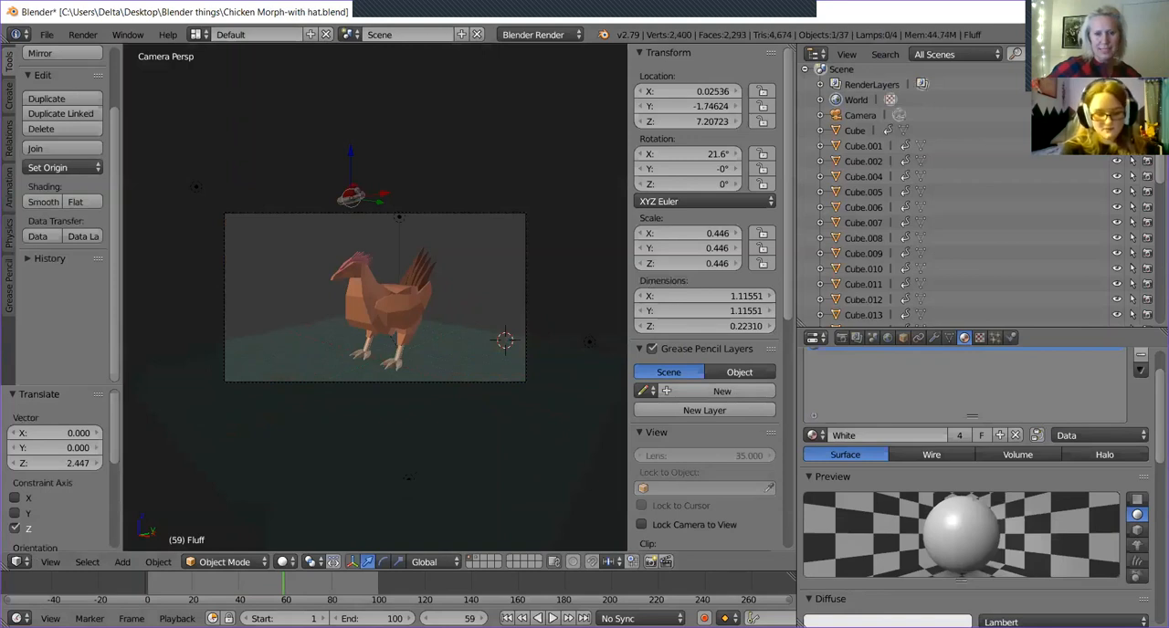
key("alt+a")
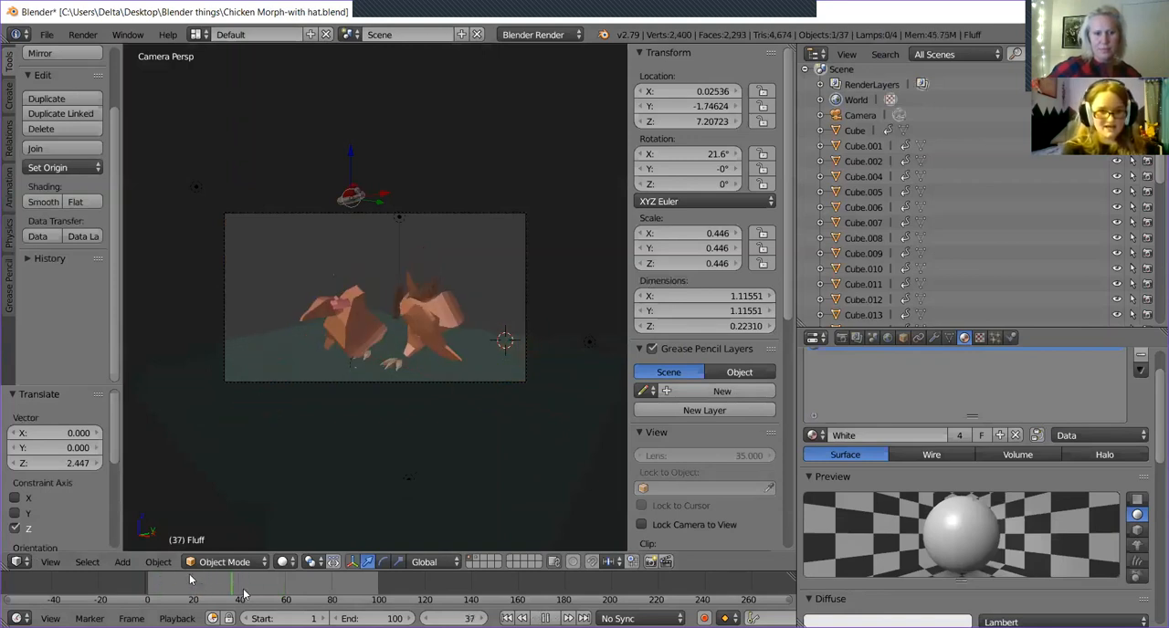
left_click_drag(232, 600, 286, 601)
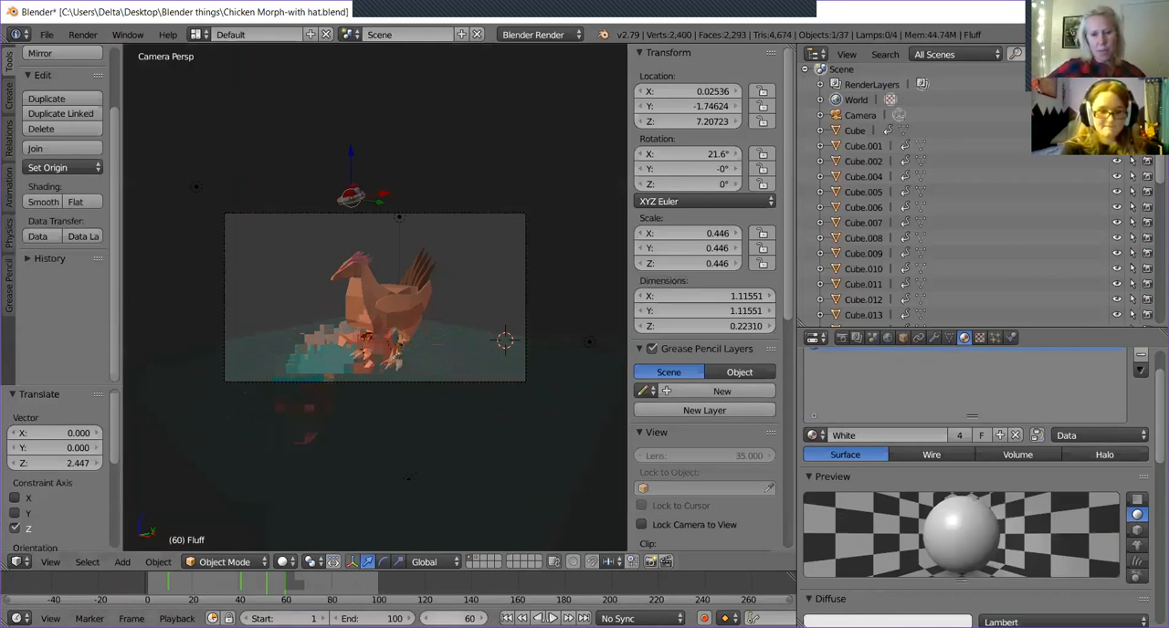
Go to frame 90 and bring up the keyframe types that can be inserted for the hat.
left_click(429, 618)
key("BackSpace")
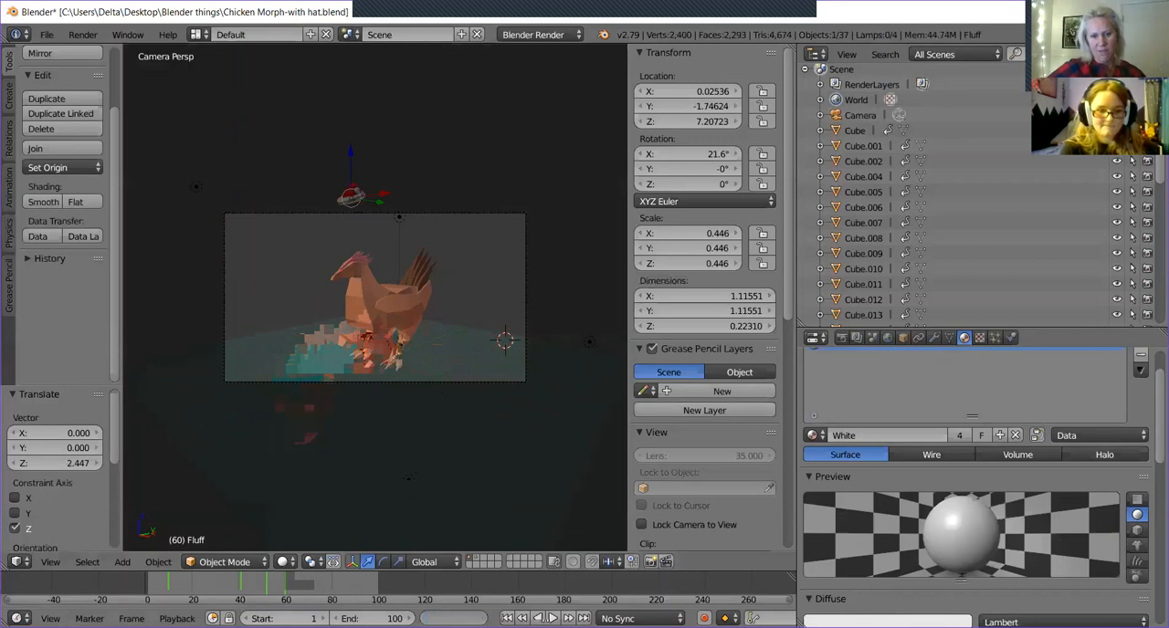
type("90")
key("Return")
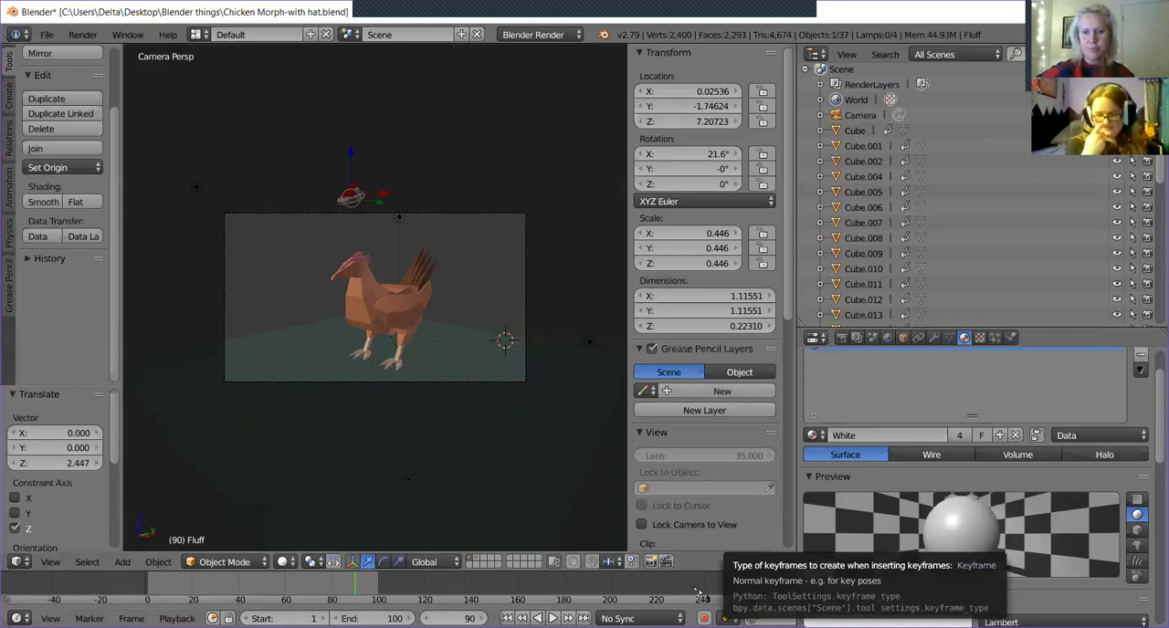
key("i")
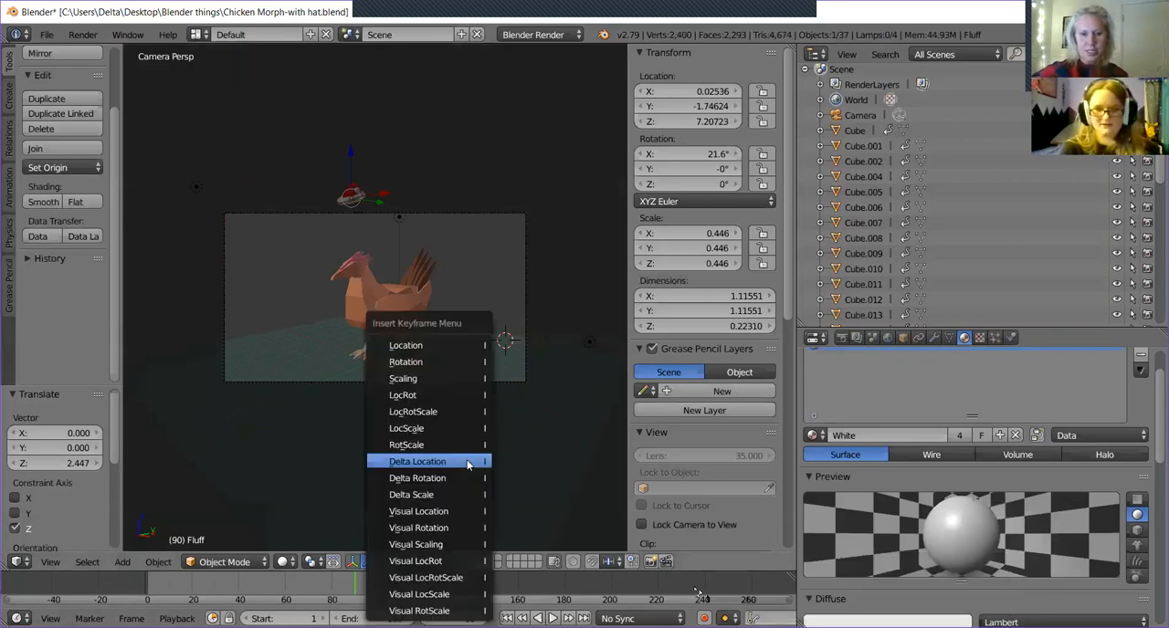
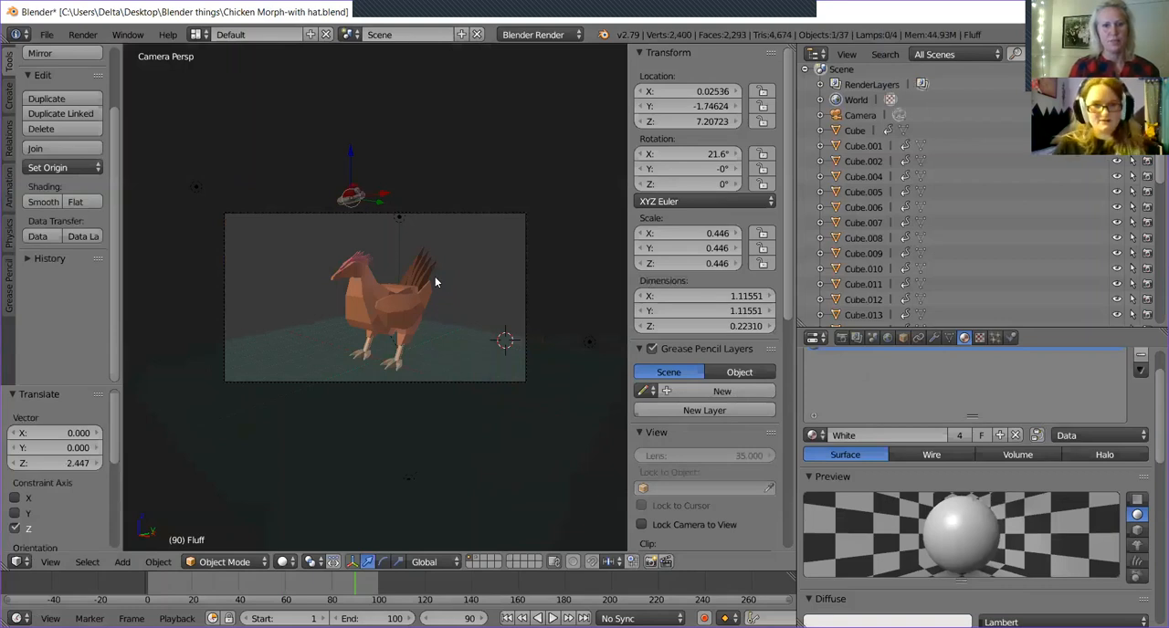
Lower the hat 2.367 along Z onto the chicken's head and play part of the animation.
left_click_drag(351, 160, 353, 212)
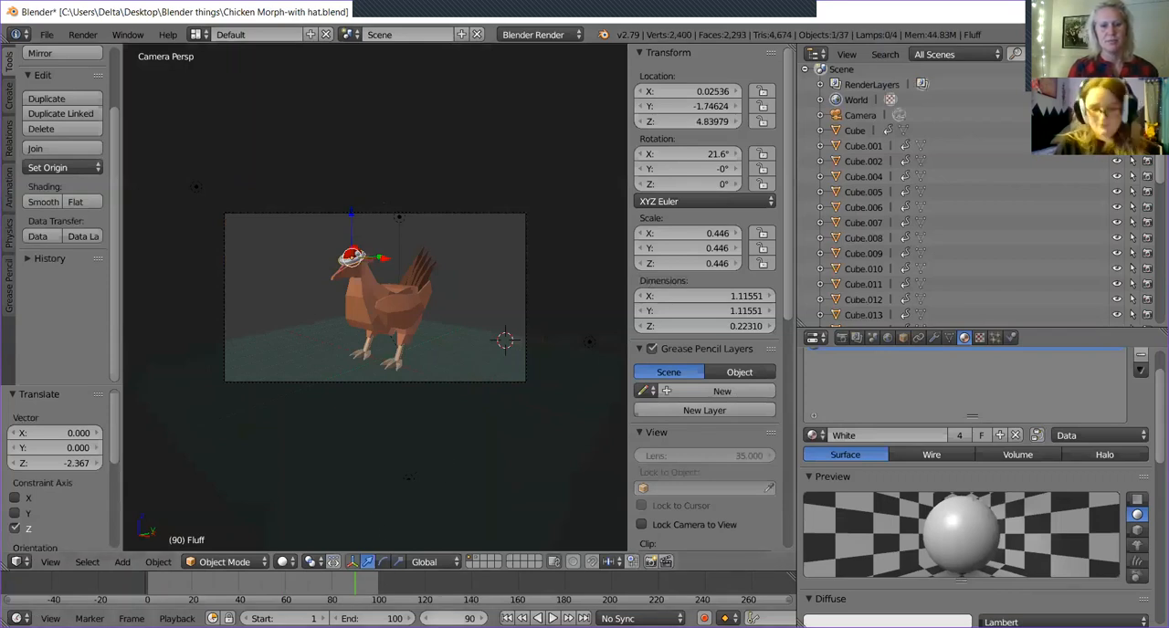
left_click(552, 619)
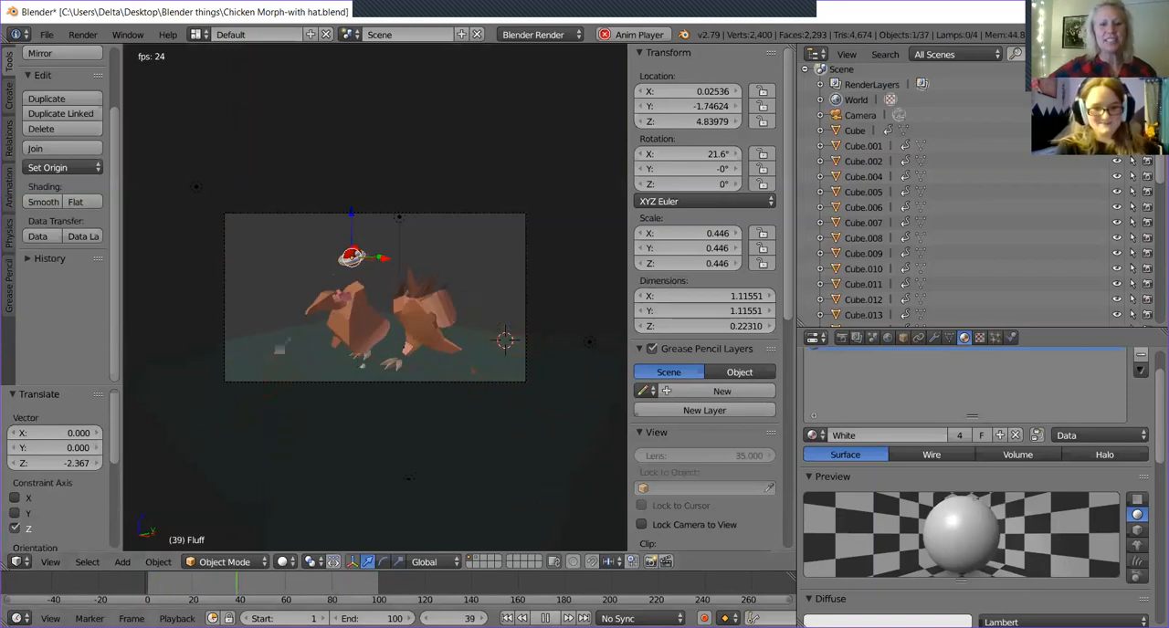
left_click(546, 618)
Go to frame 61, raise the hat 2.727 along Z above the camera frame, and insert a Location keyframe.
left_click(449, 619)
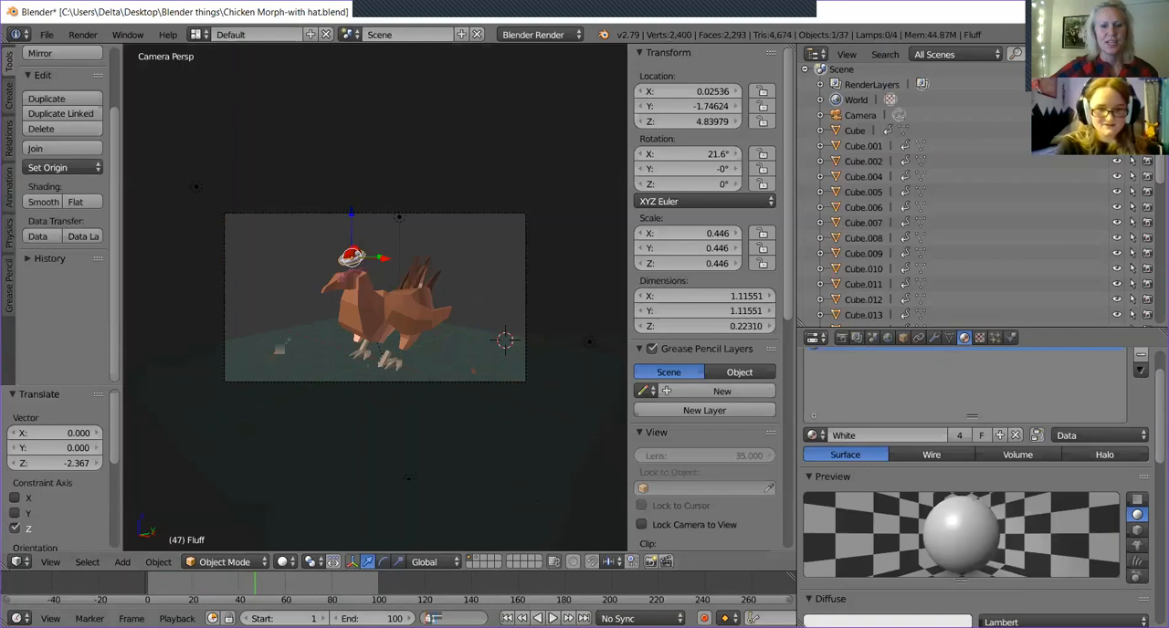
type("61")
key("Return")
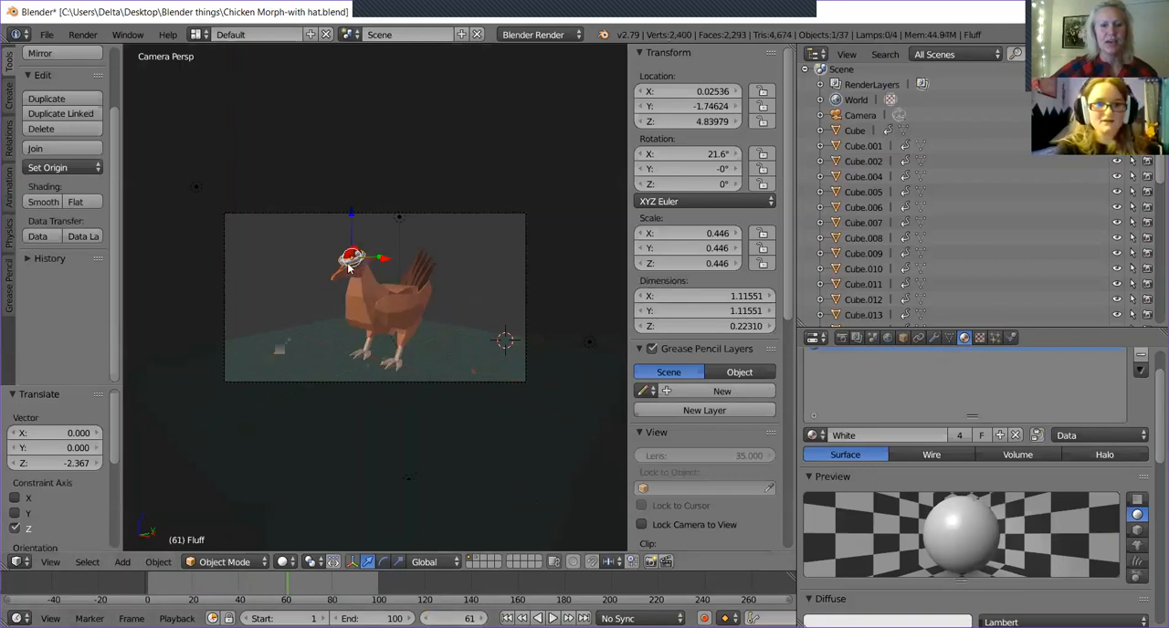
left_click_drag(350, 221, 357, 148)
key("i")
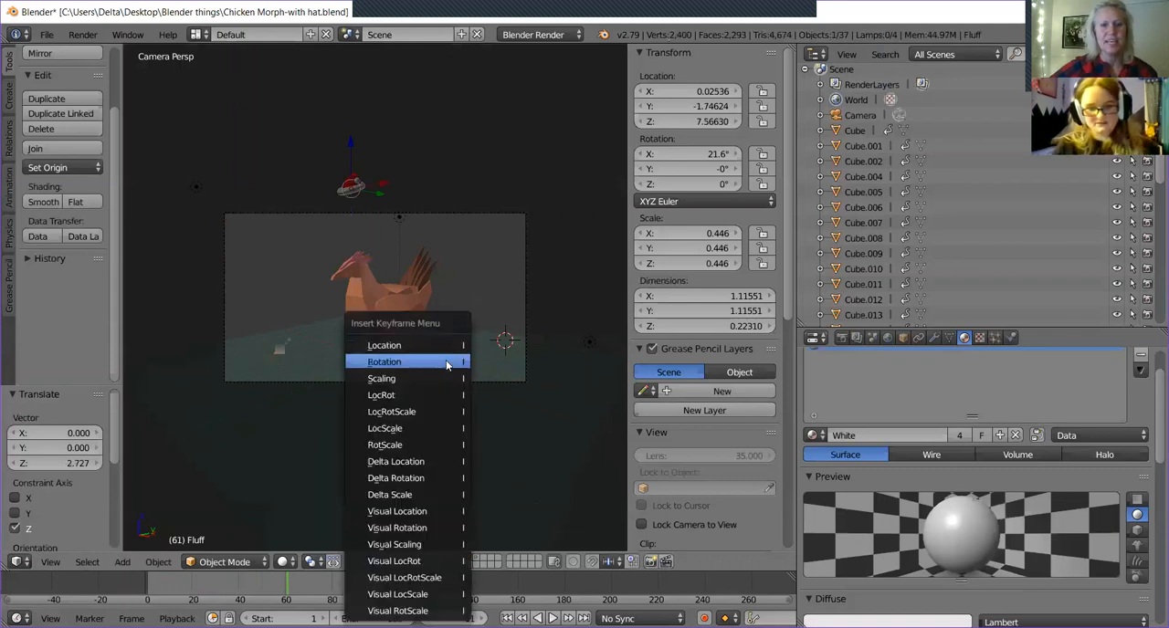
left_click(427, 341)
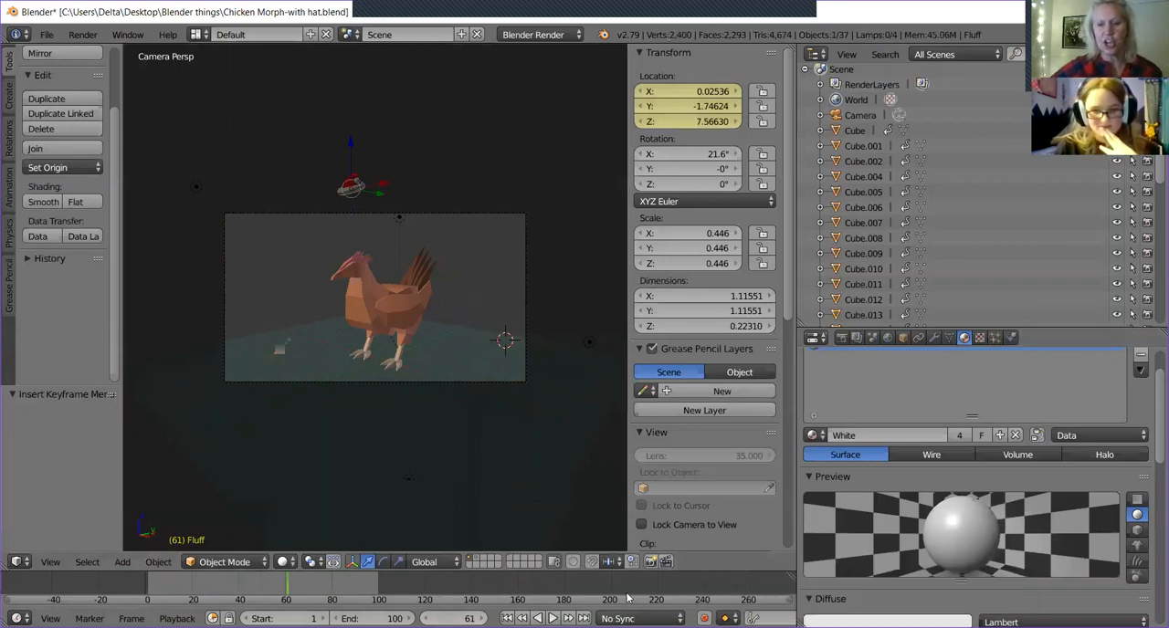
Go to frame 90, lower the hat 2.822 along Z onto the chicken's head, and play back part of the animation.
left_click(454, 619)
type("90")
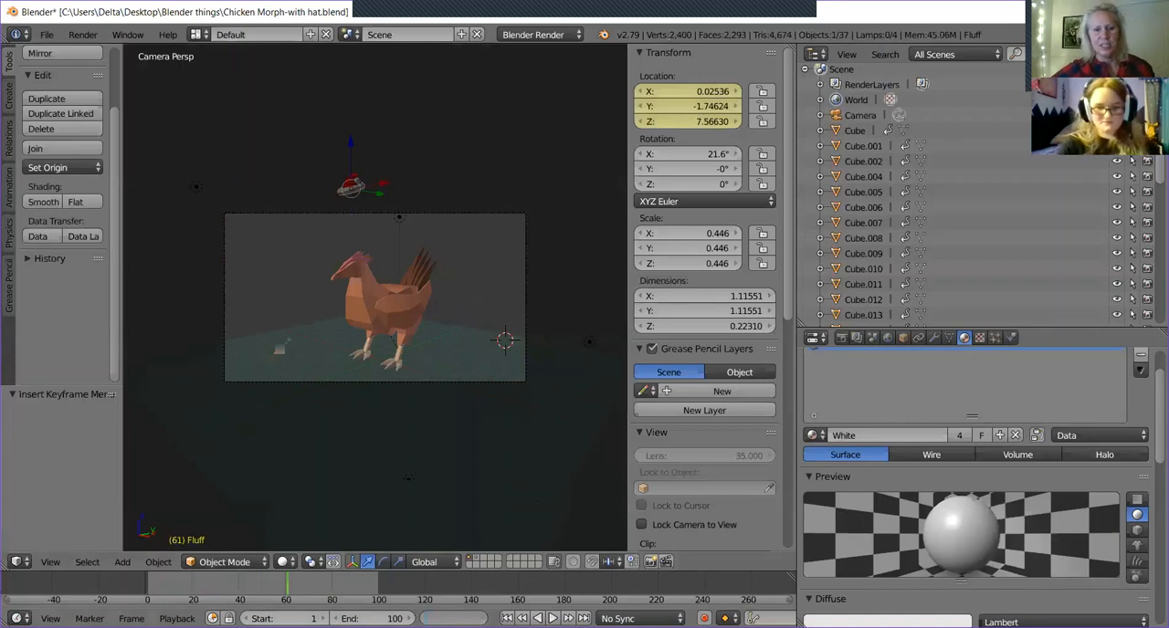
key("Return")
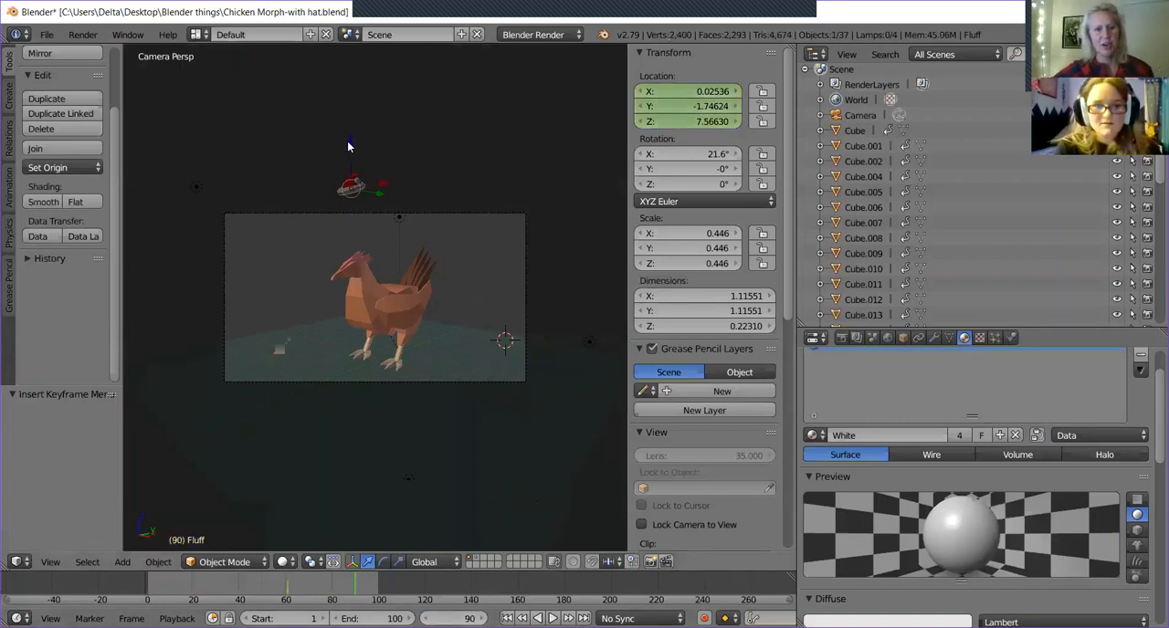
key("g")
key("z")
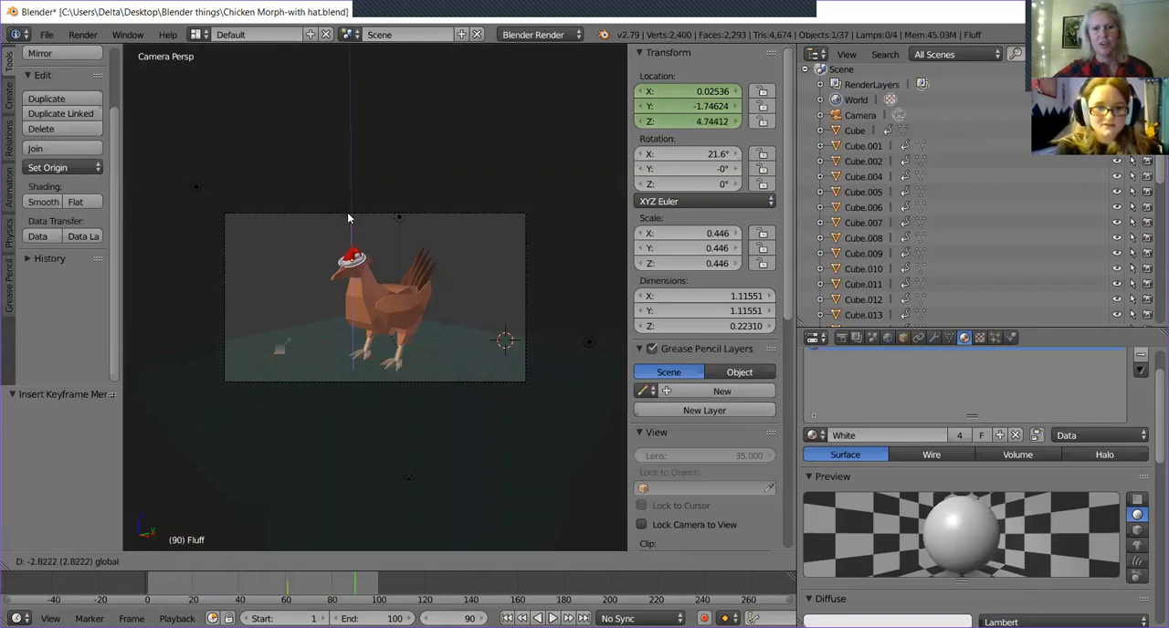
left_click(347, 218)
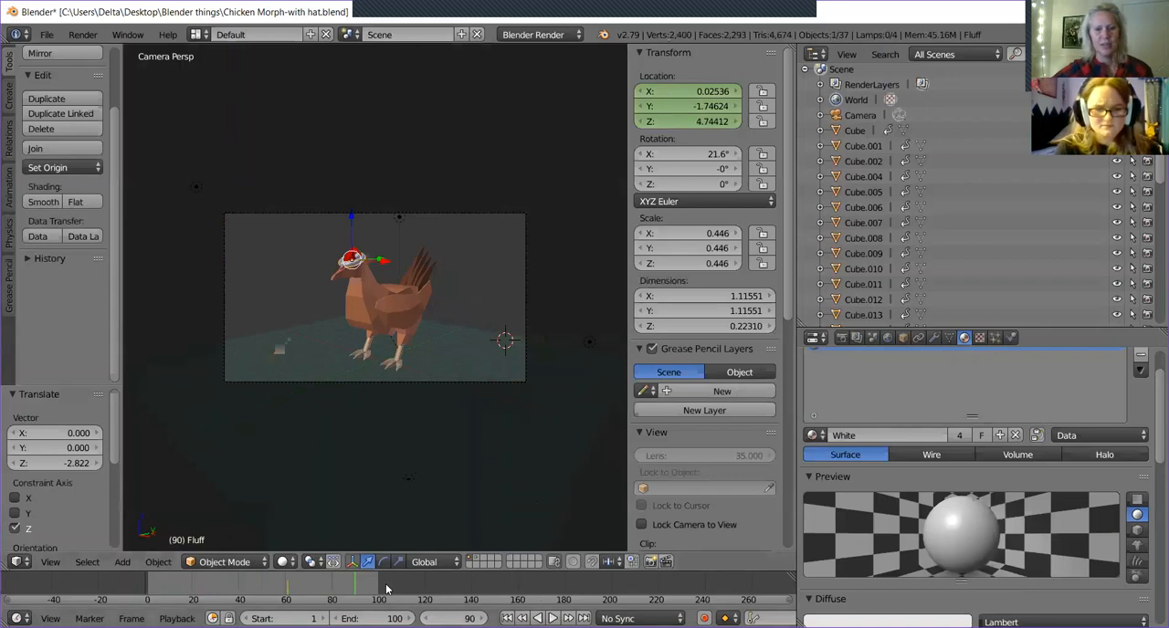
key("alt+a")
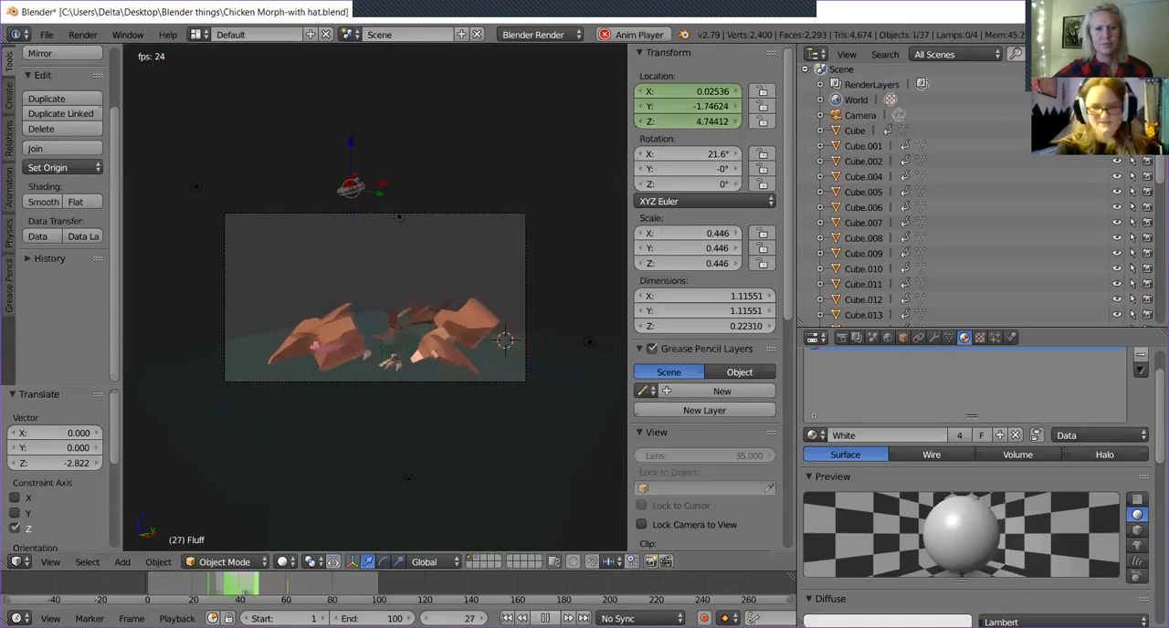
key("alt+a")
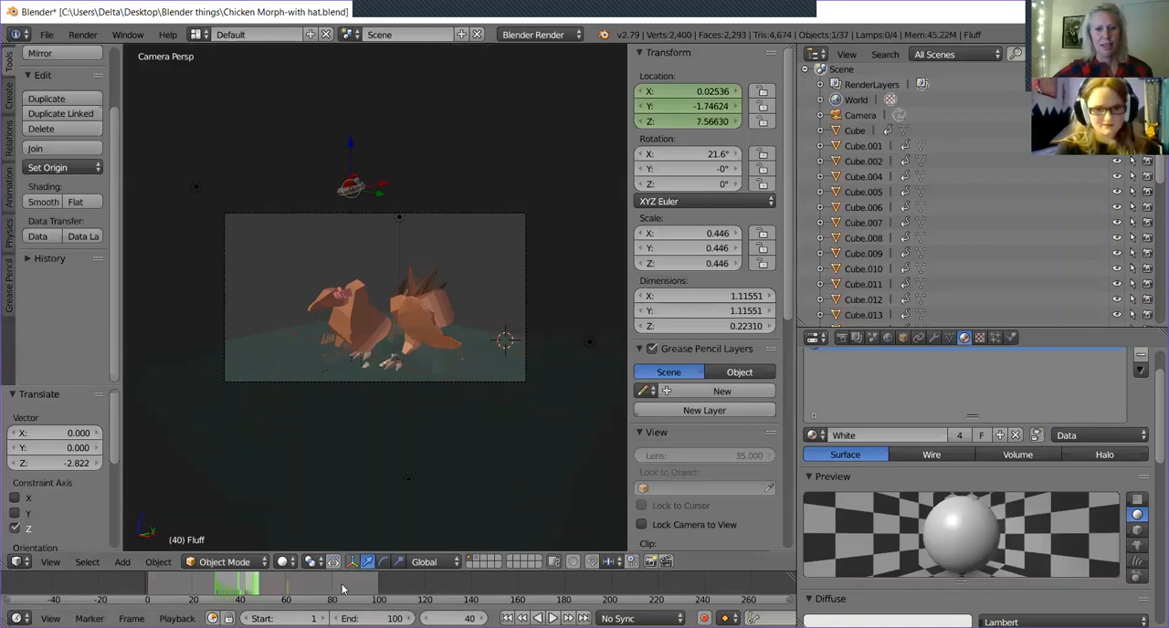
Go to frame 90, lower the hat 2.825 along Z onto the chicken's head, and insert a Location keyframe.
left_click(342, 589)
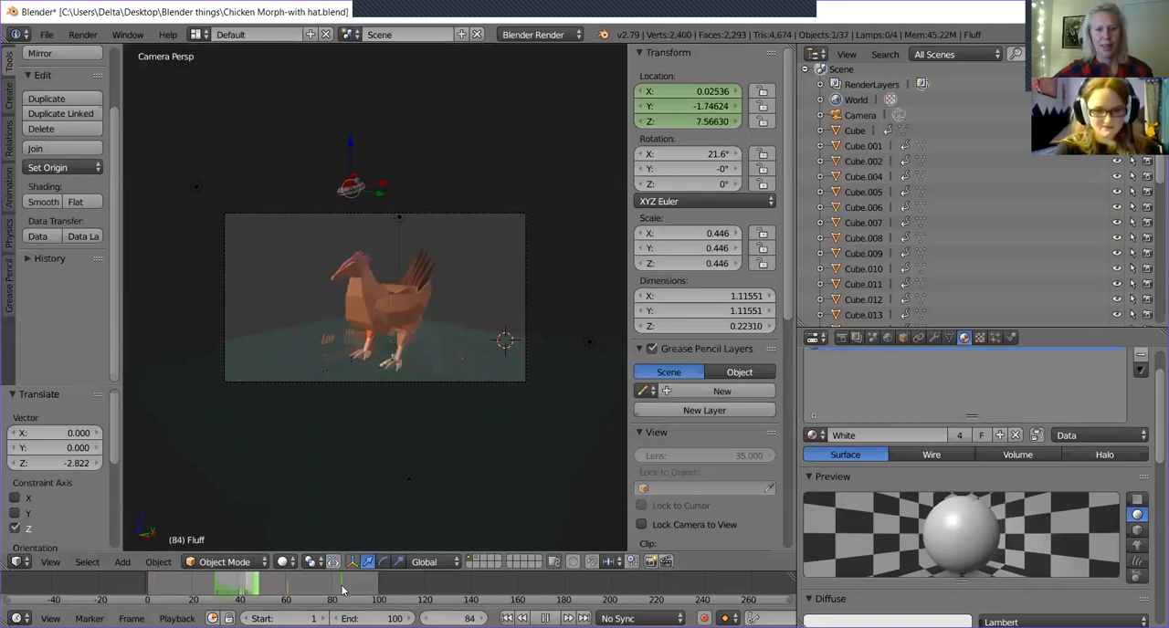
left_click(455, 619)
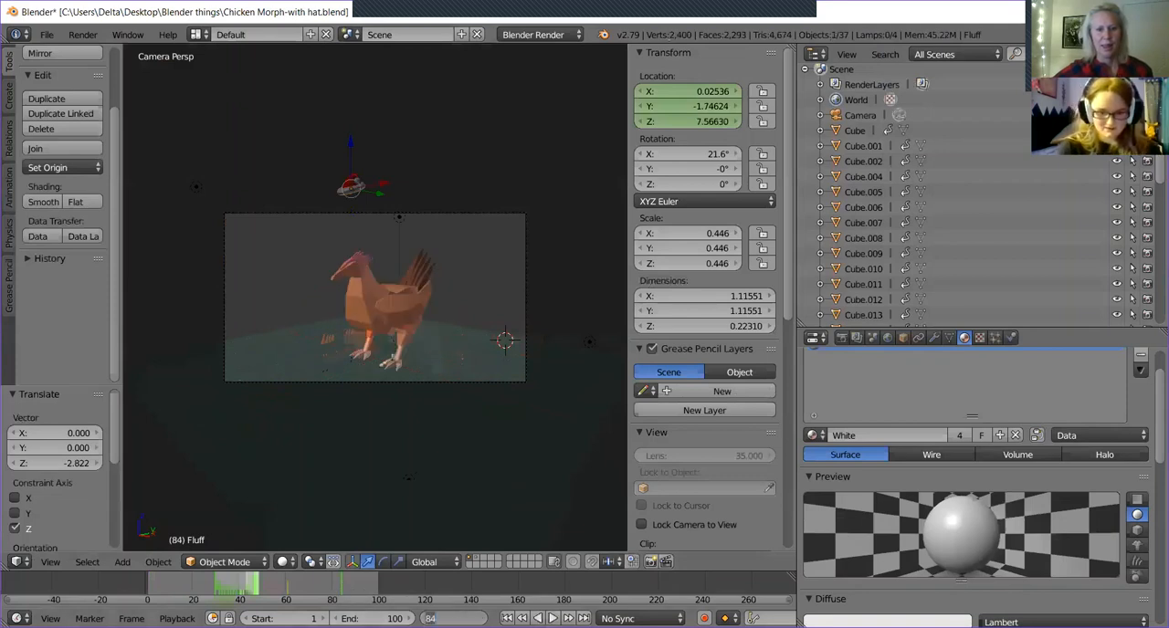
type("90")
key("Return")
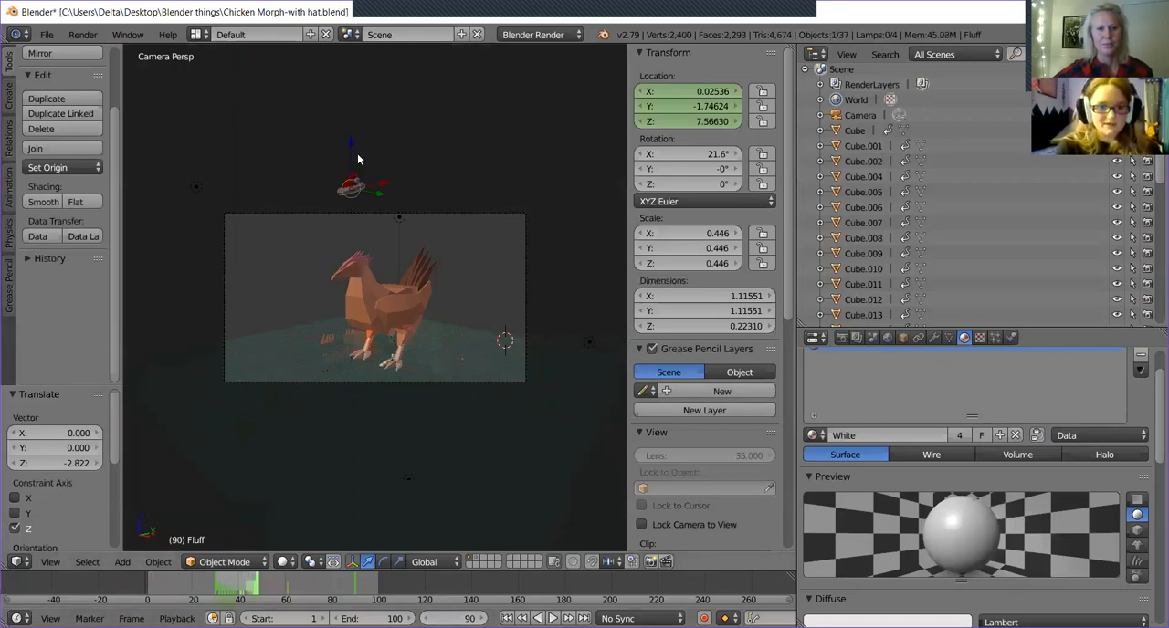
left_click_drag(353, 149, 372, 213)
key("i")
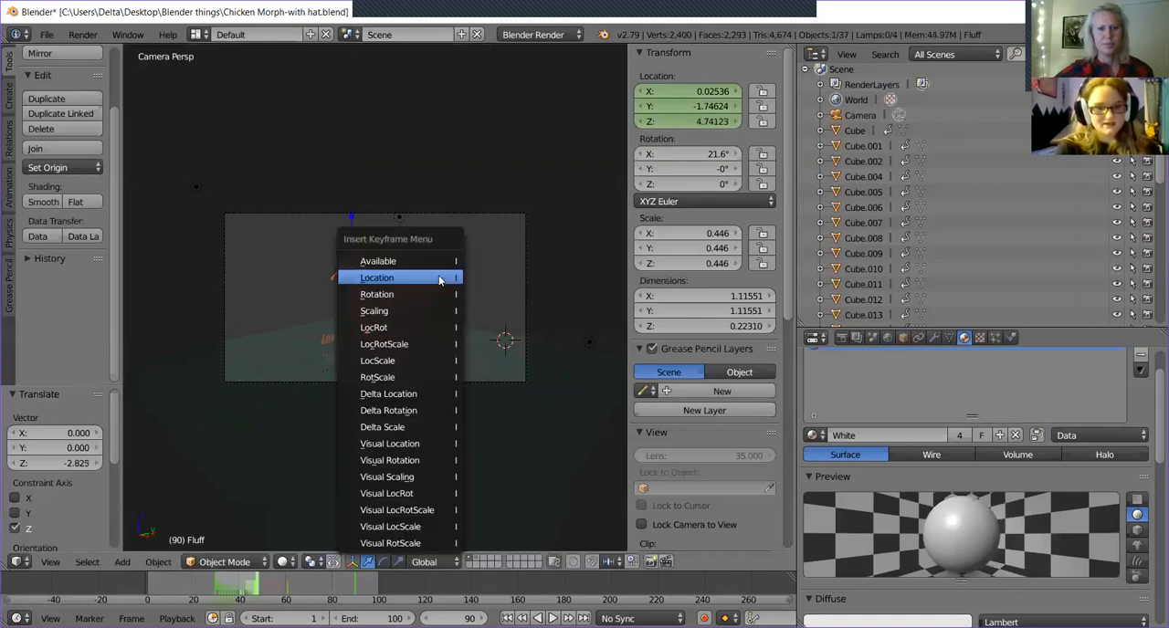
left_click(438, 276)
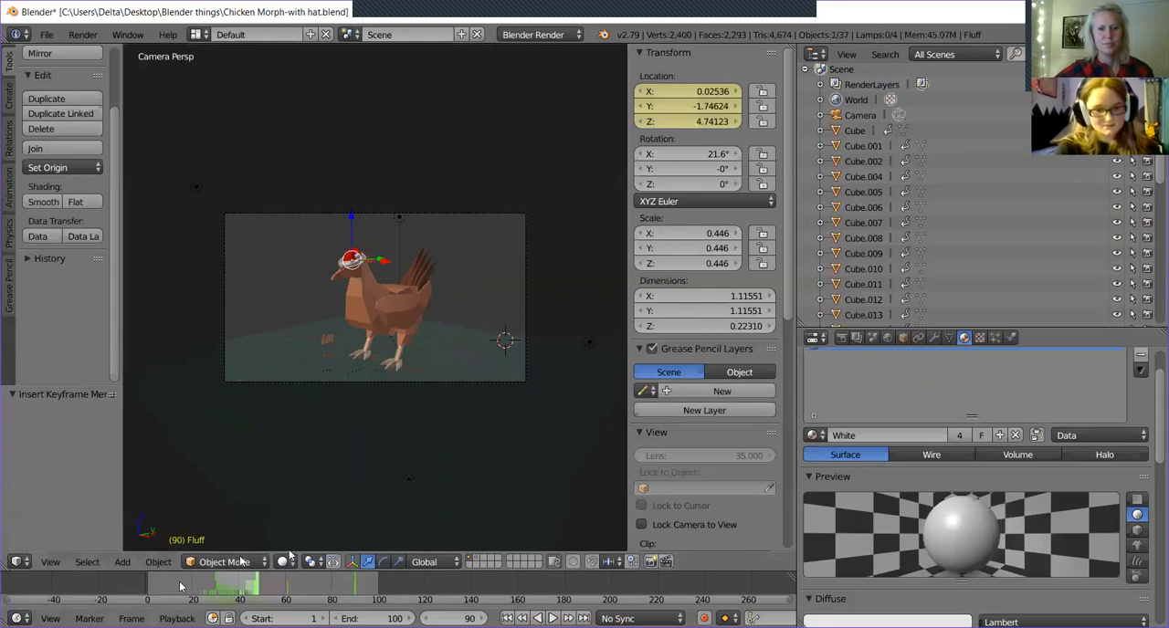
Return to frame 0 and play the animation through to frame 95 to review the hat dropping onto the chicken.
left_click(291, 595)
left_click_drag(290, 595, 143, 582)
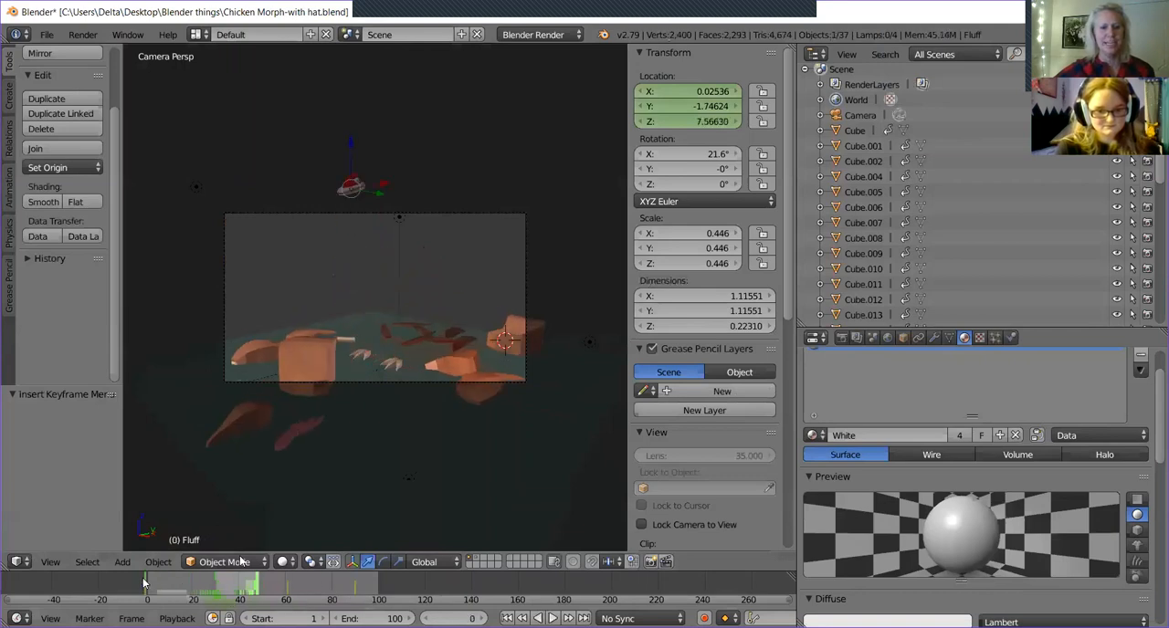
key("alt+a")
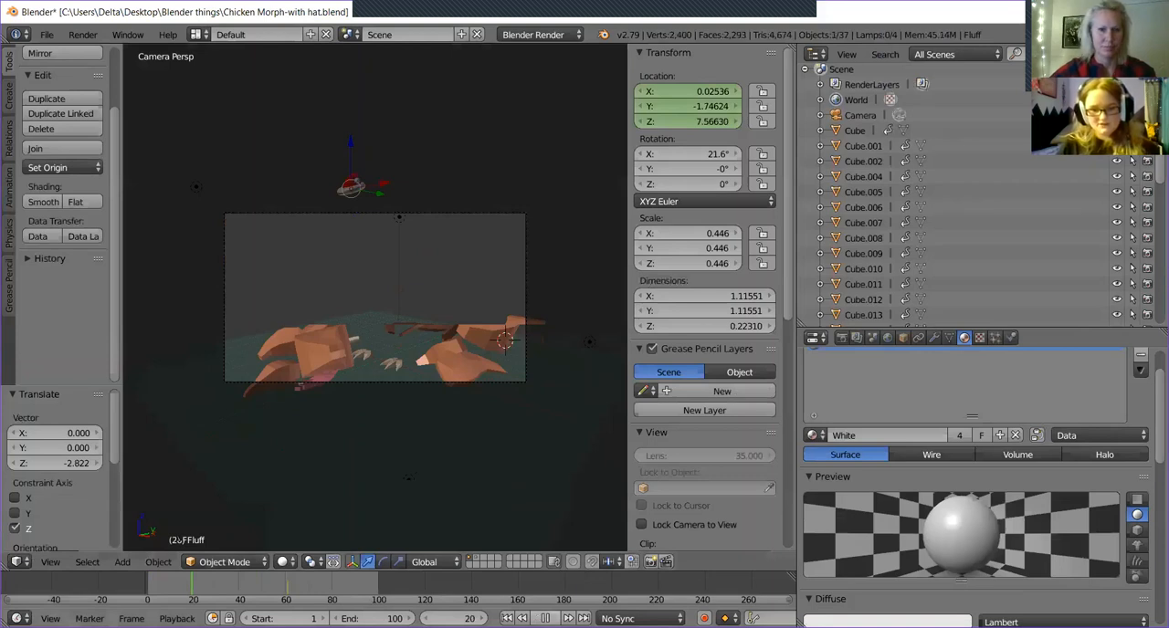
left_click(546, 613)
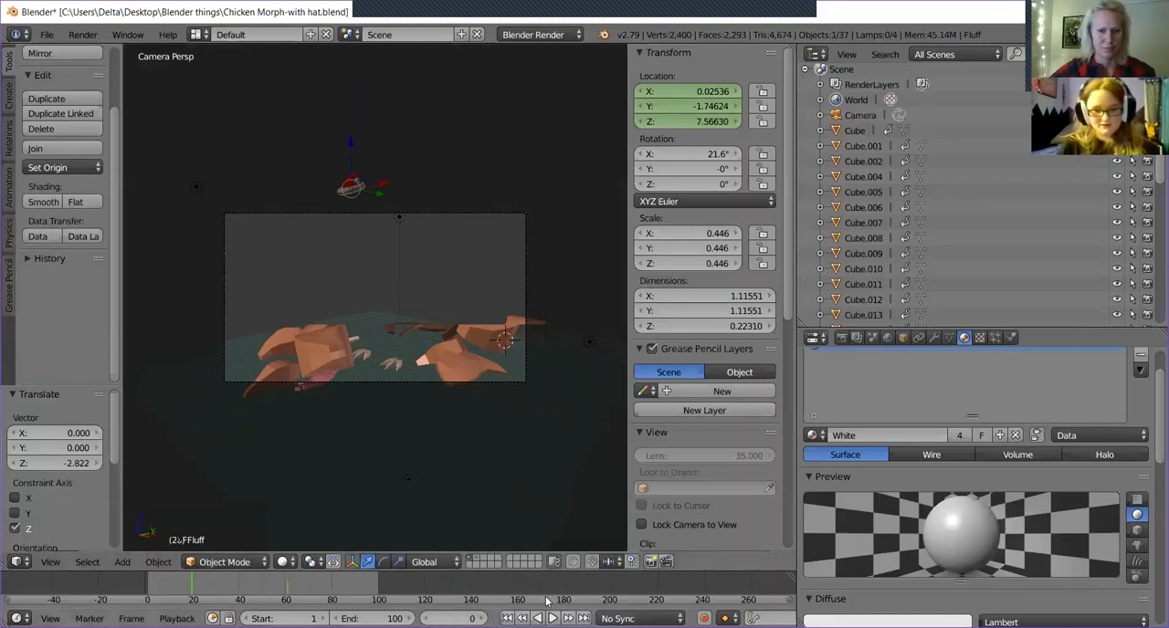
key("alt+a")
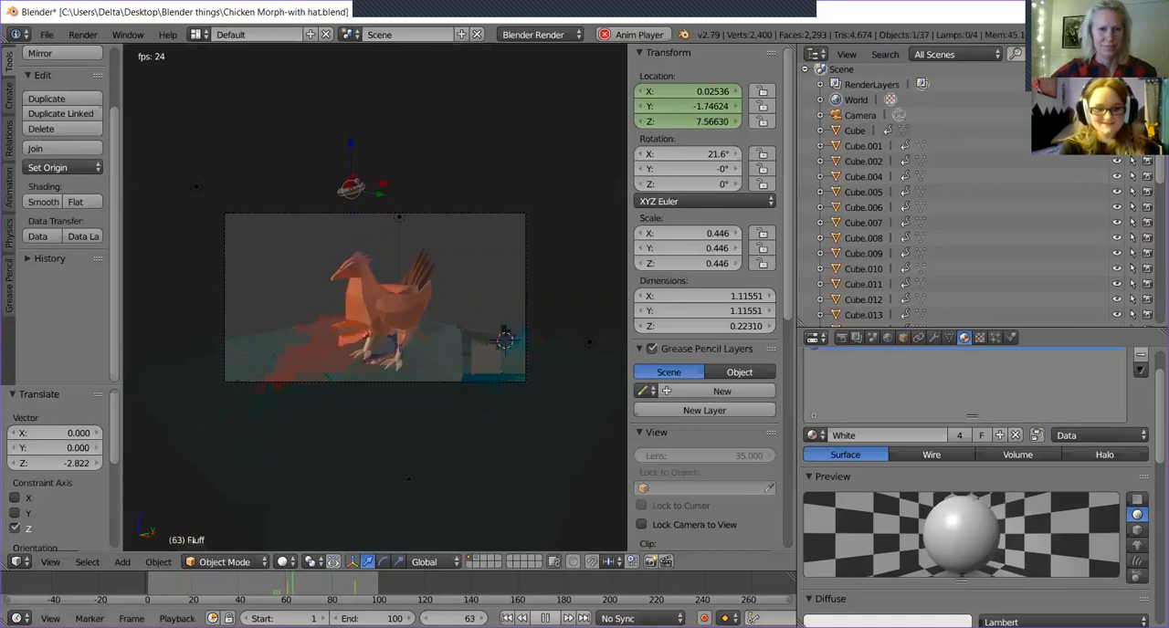
key("alt+a")
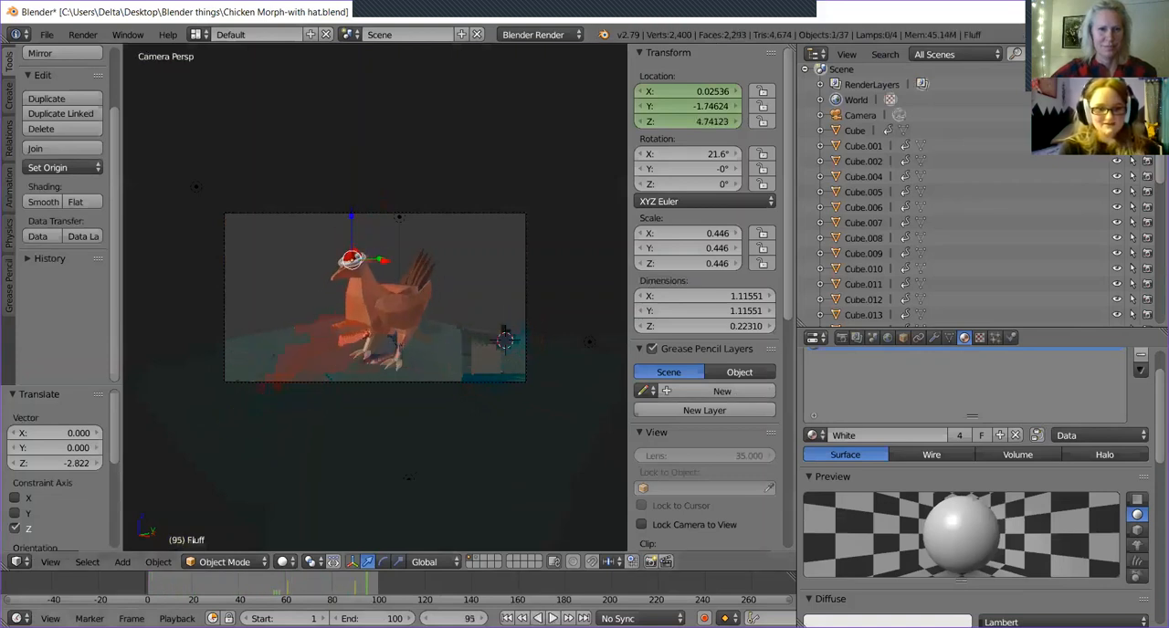
Scrub the timeline from around frame 60 to frame 98 to check the hat's drop.
left_click(286, 593)
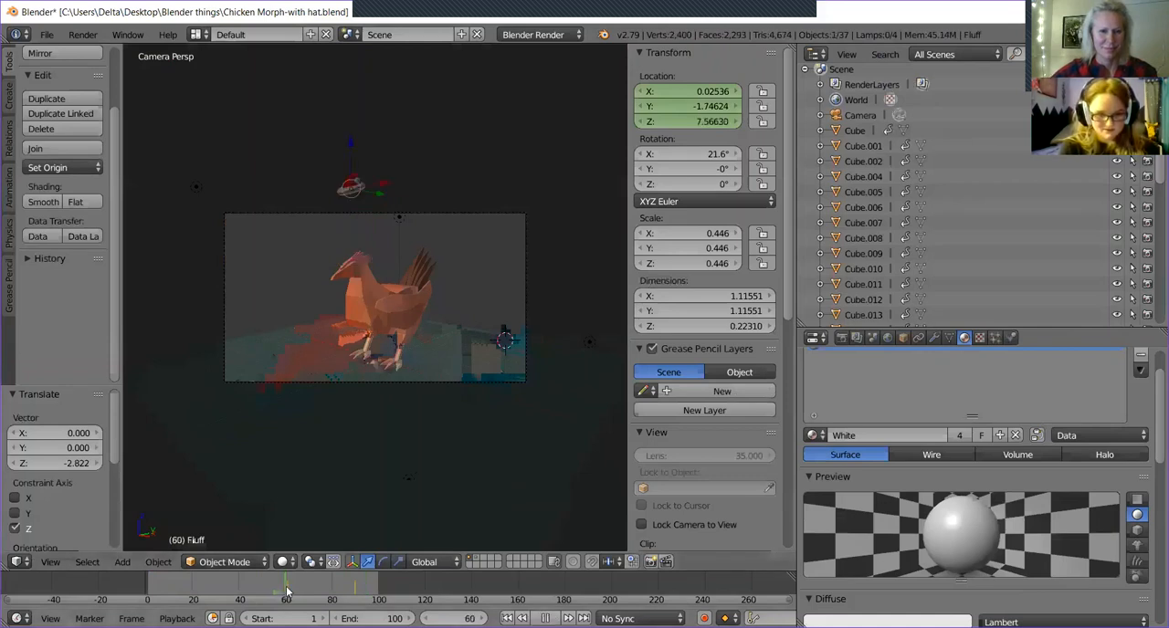
key("Left")
left_click_drag(208, 595, 373, 599)
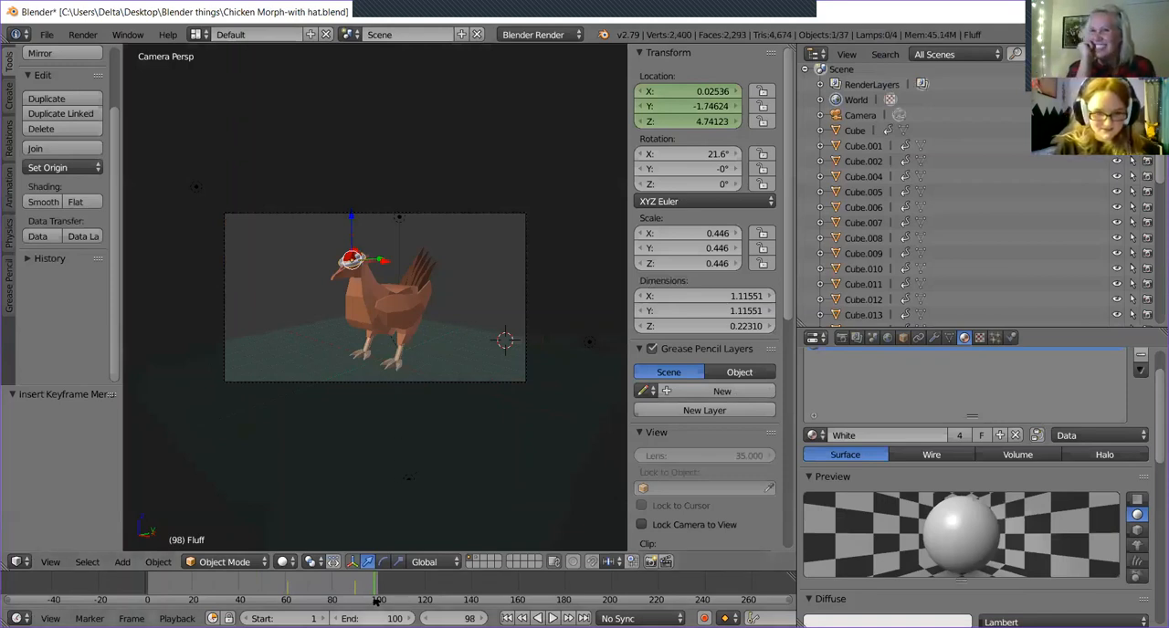
Set the animation's end frame to 120.
left_click(375, 618)
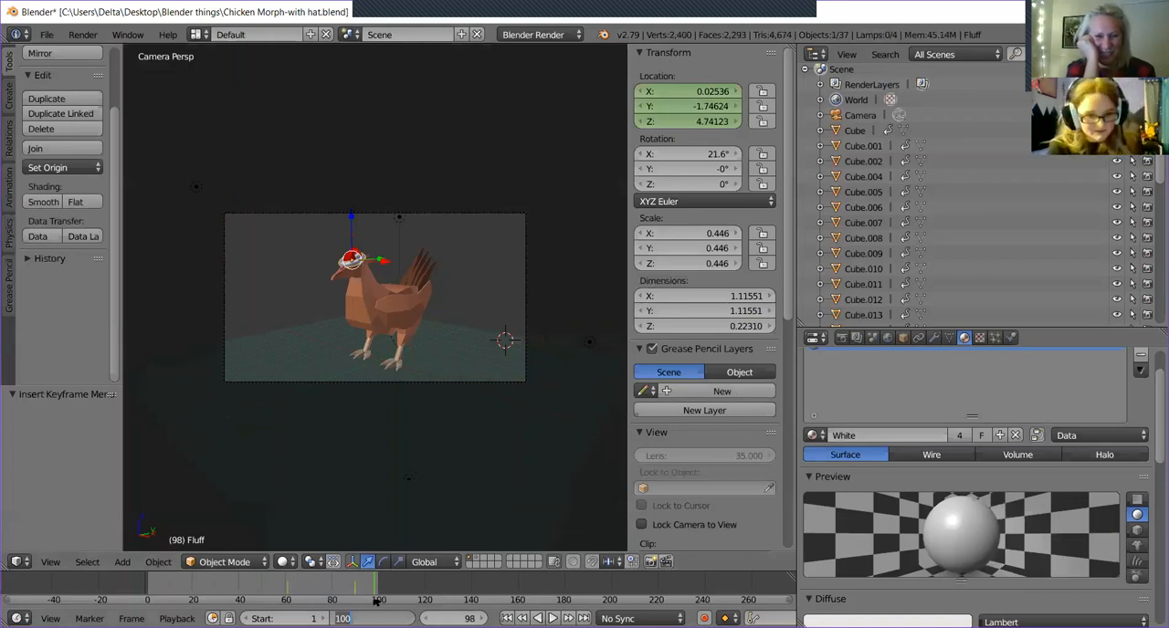
key("BackSpace")
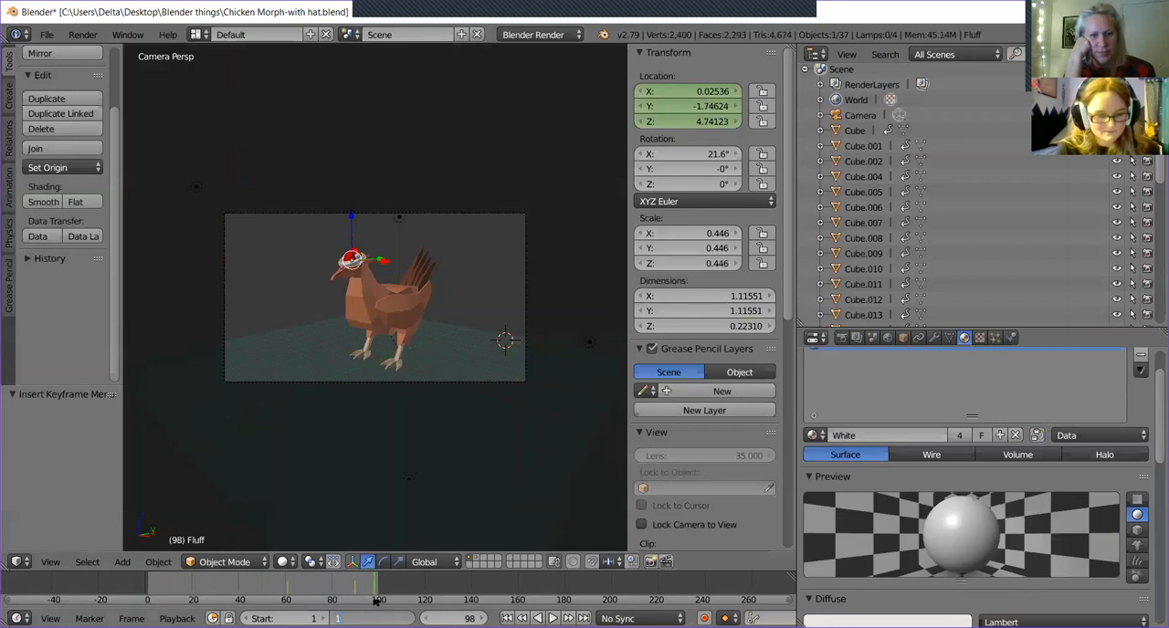
key("Return")
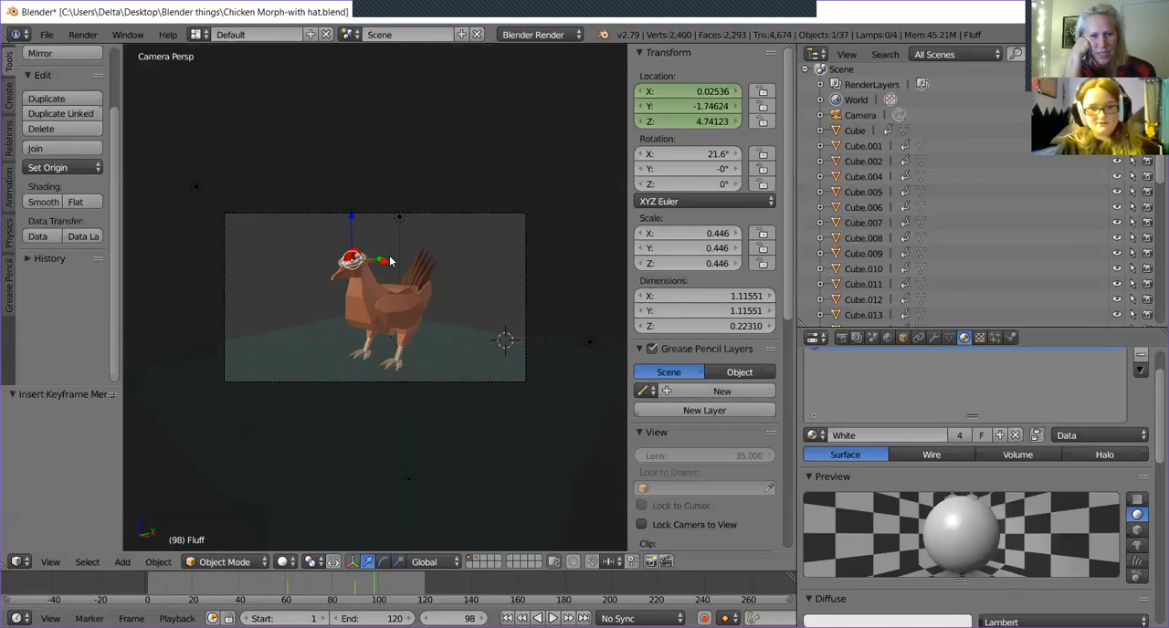
View the hat close up and select two comb spikes together with the hat's white brim and red cone.
key("KP_Decimal")
middle_click_drag(516, 358, 407, 315)
right_click(399, 314)
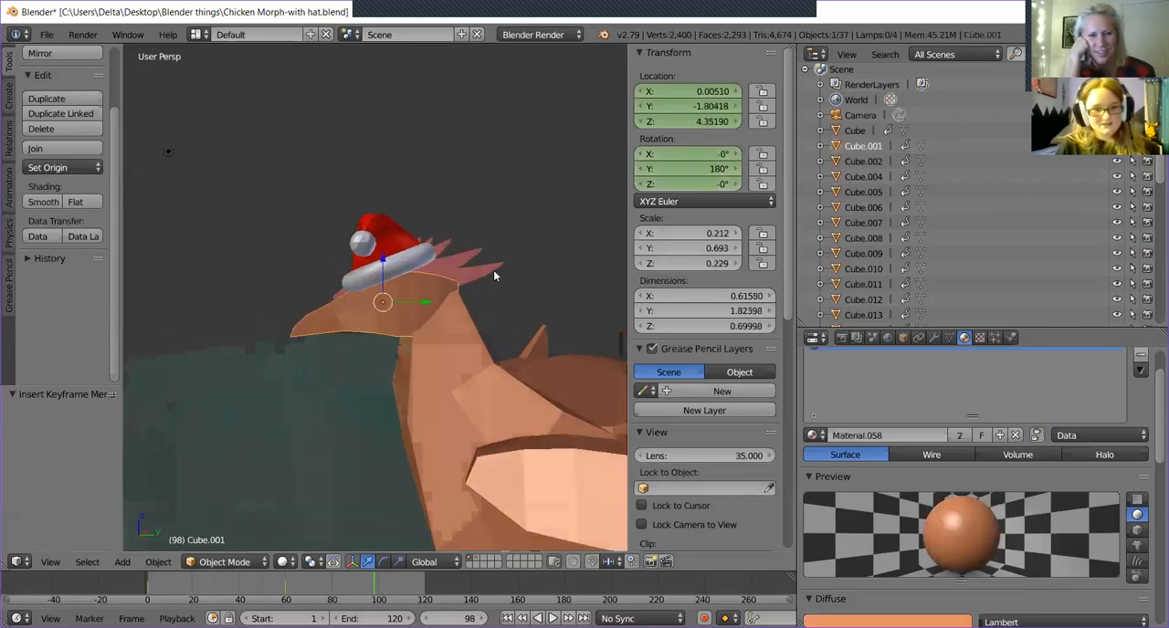
right_click(467, 278)
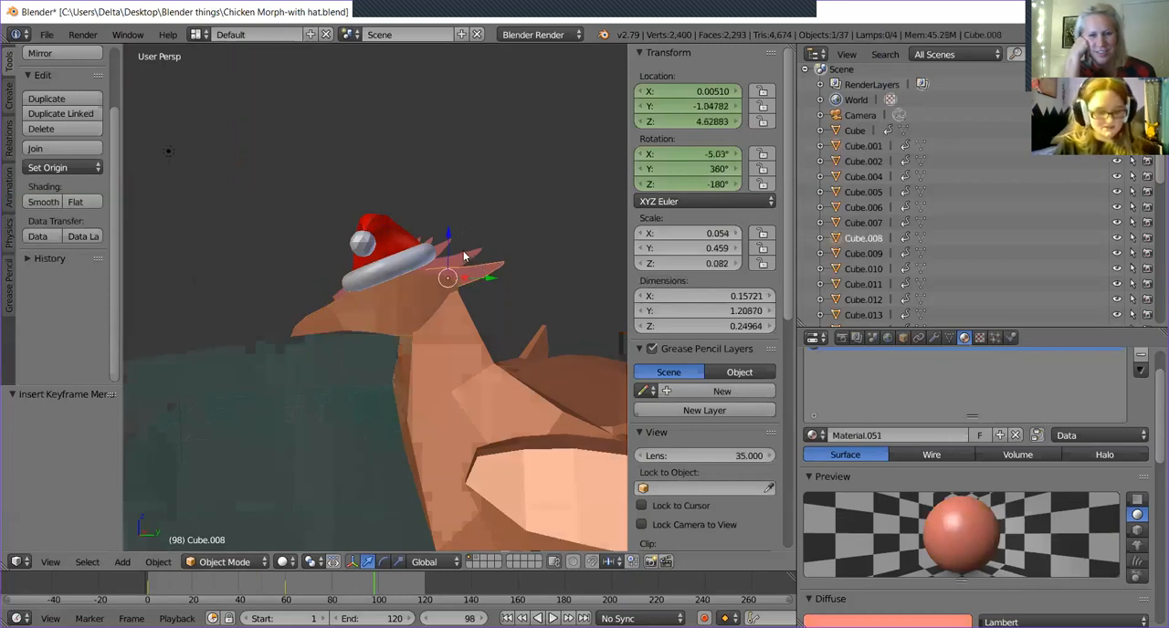
right_click(464, 258)
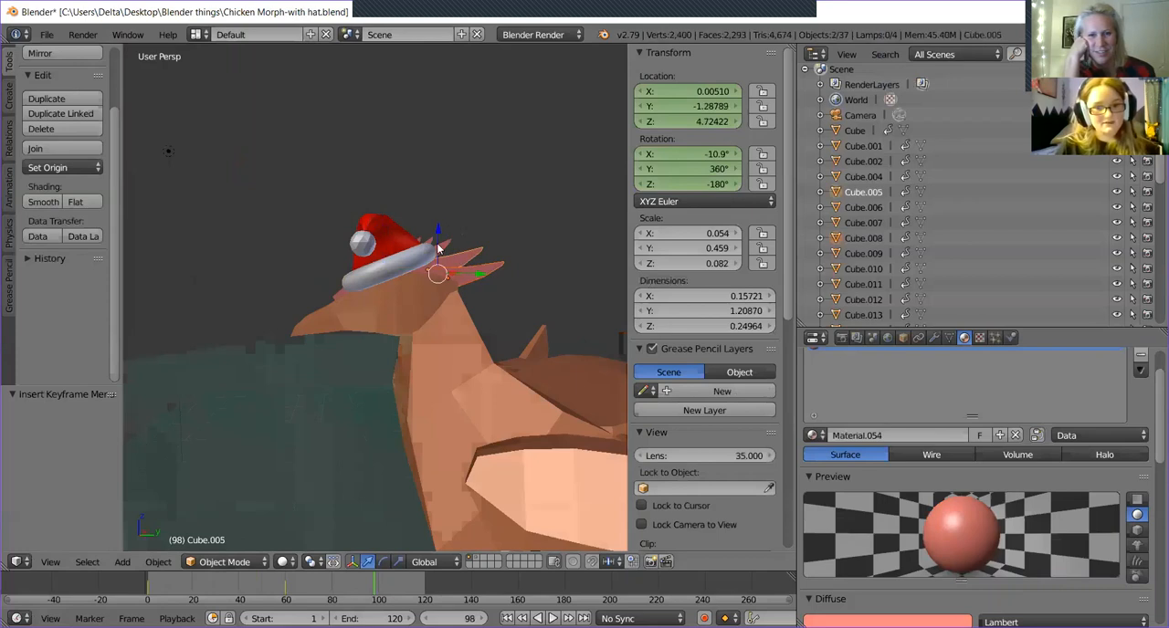
right_click(438, 249)
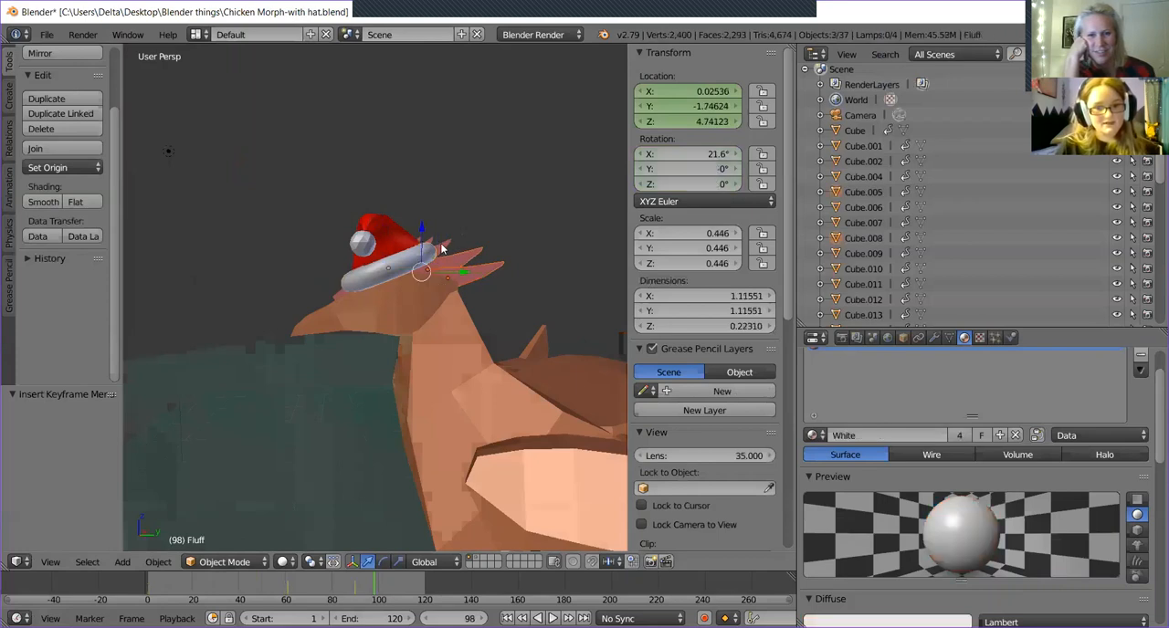
right_click(388, 273)
middle_click_drag(520, 202, 339, 298)
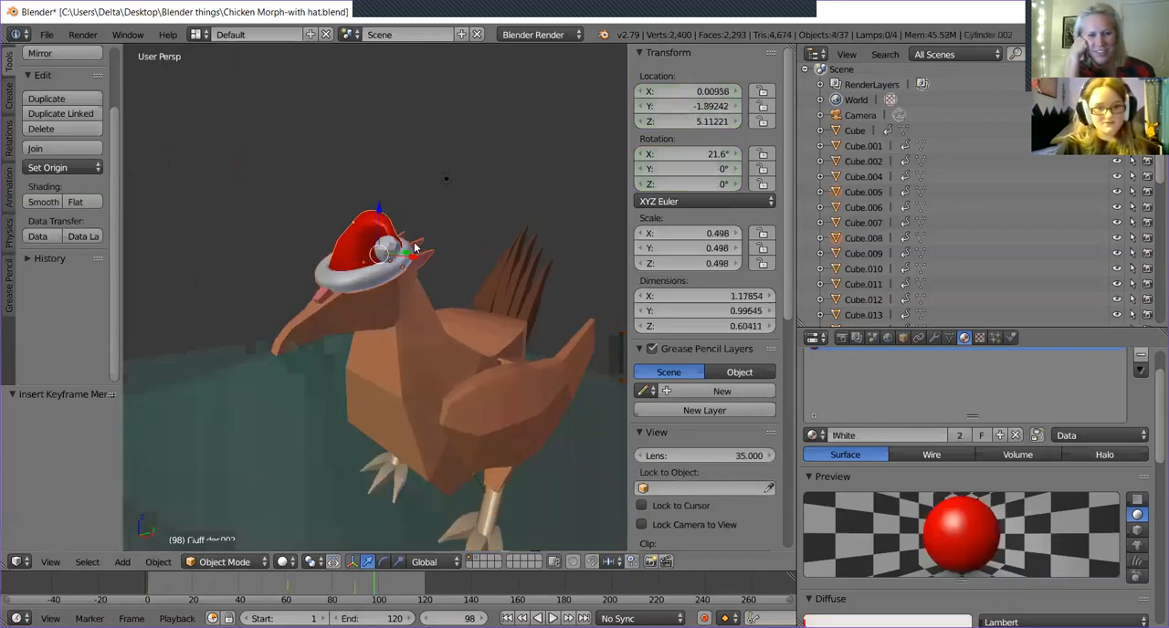
Select only the chicken's head and examine from the side how the hat sits on it.
right_click(348, 292)
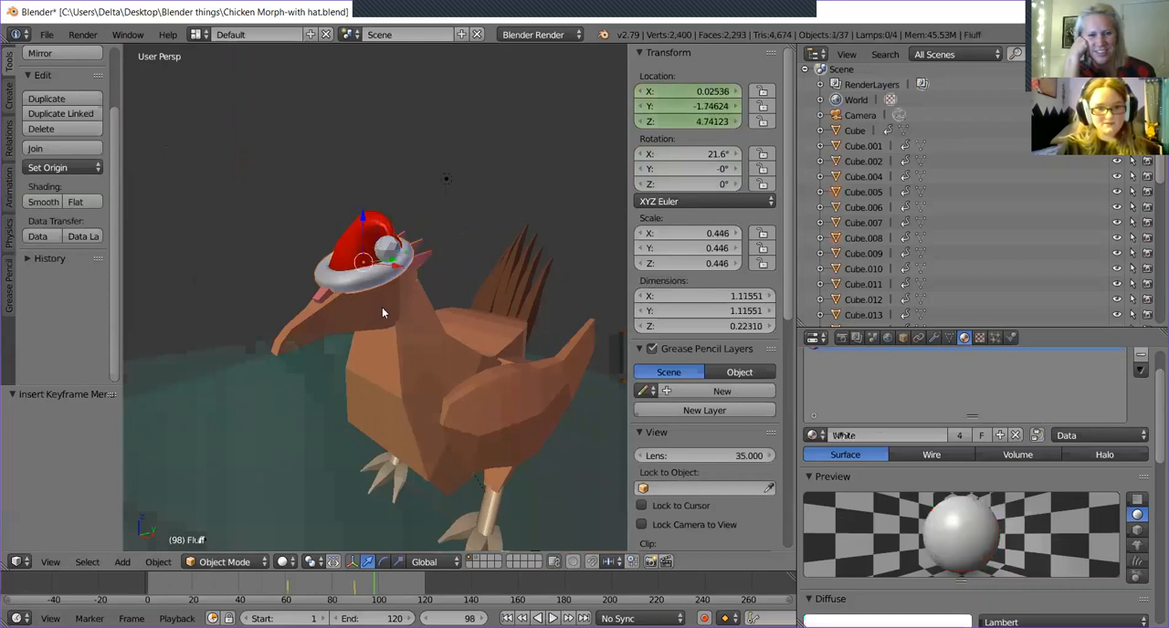
right_click(381, 307)
middle_click_drag(466, 332, 546, 210)
scroll(543, 204, "up", 4)
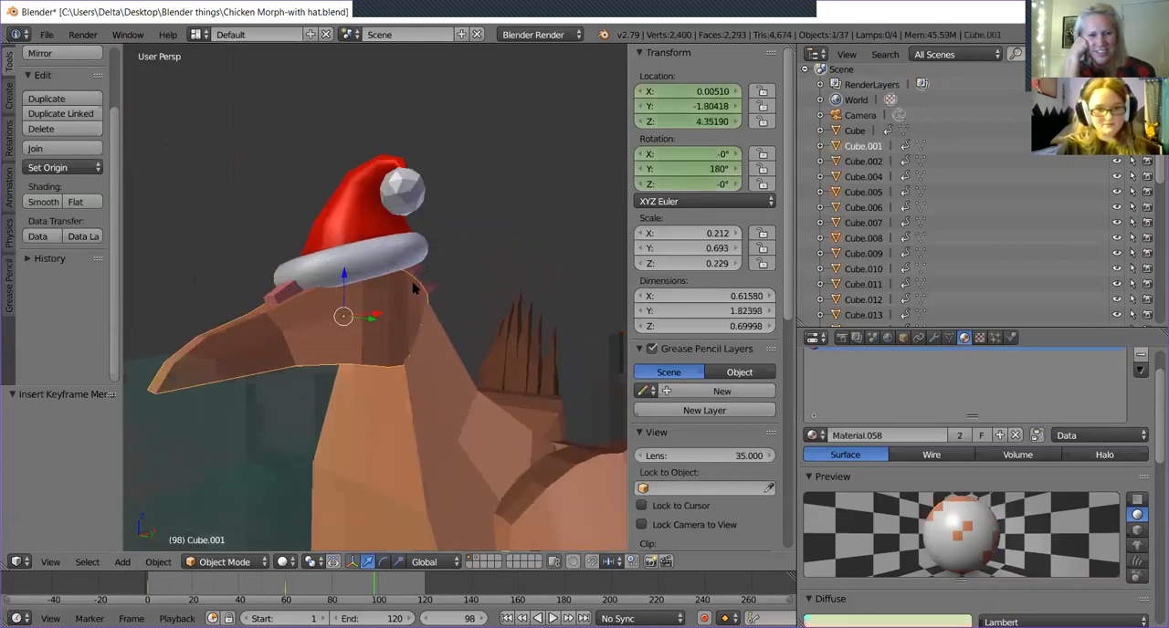
middle_click_drag(430, 257, 381, 281)
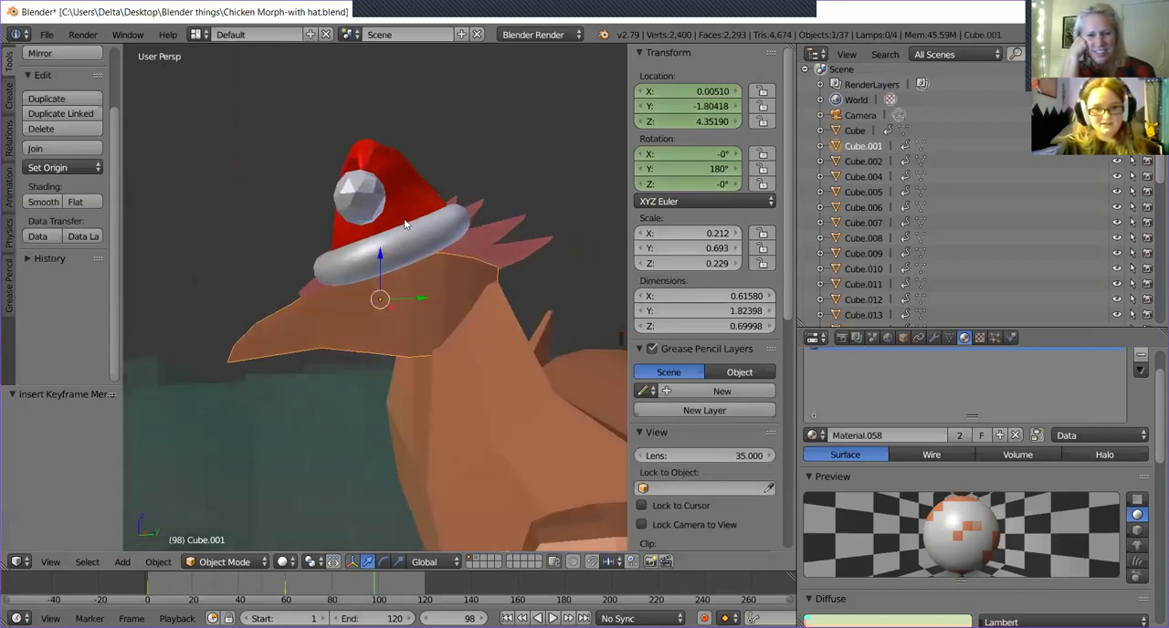
Select the hat's white brim, locate it in the scene's object list, and examine the hat's fit from several angles.
right_click(395, 258)
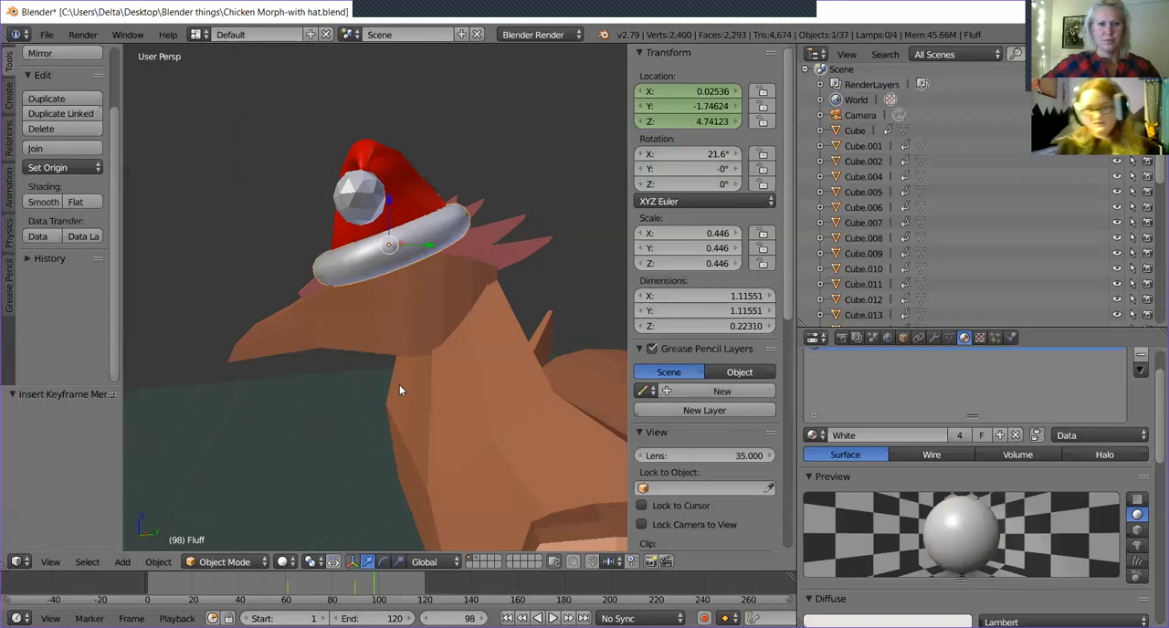
right_click(382, 259)
middle_click_drag(382, 259, 360, 316)
right_click(397, 253)
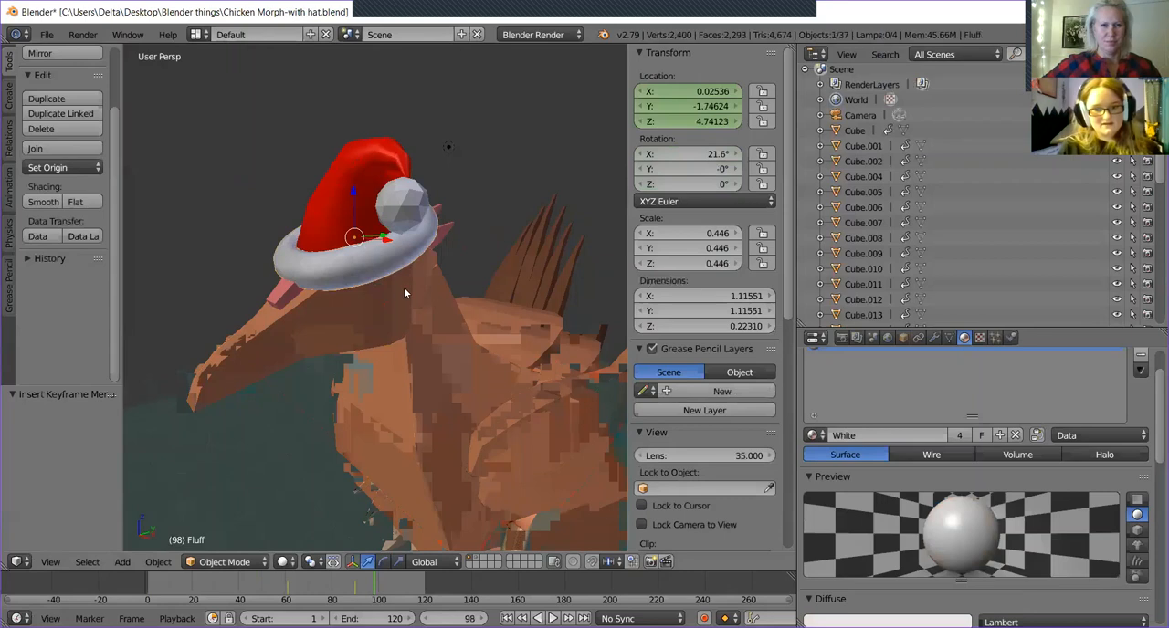
scroll(859, 256, "down", 4)
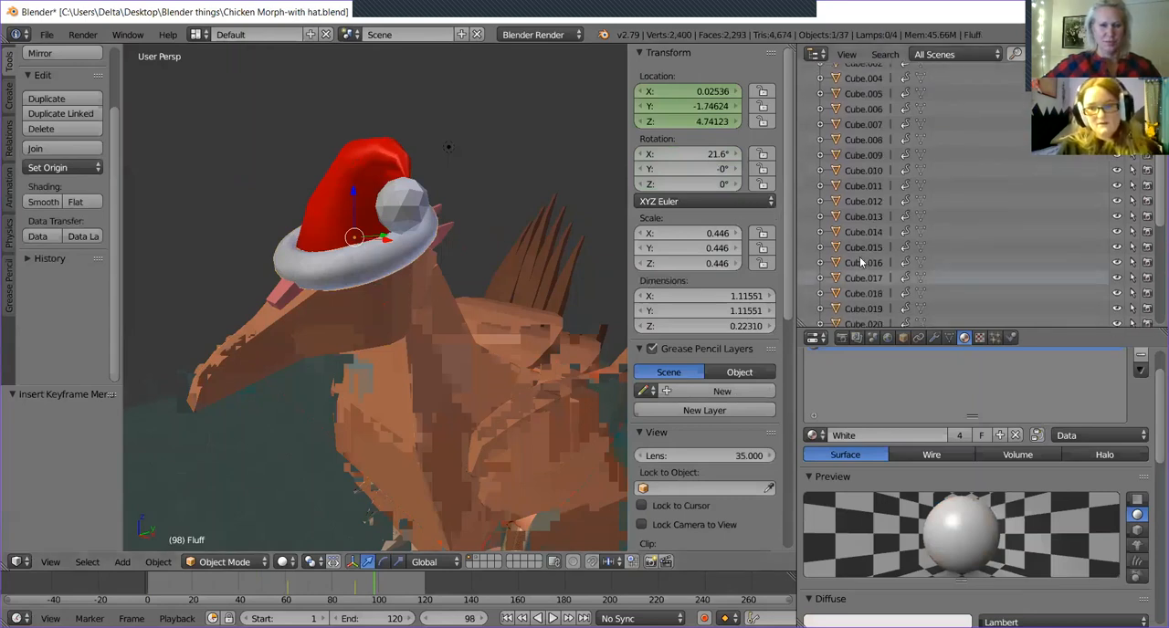
scroll(863, 257, "down", 5)
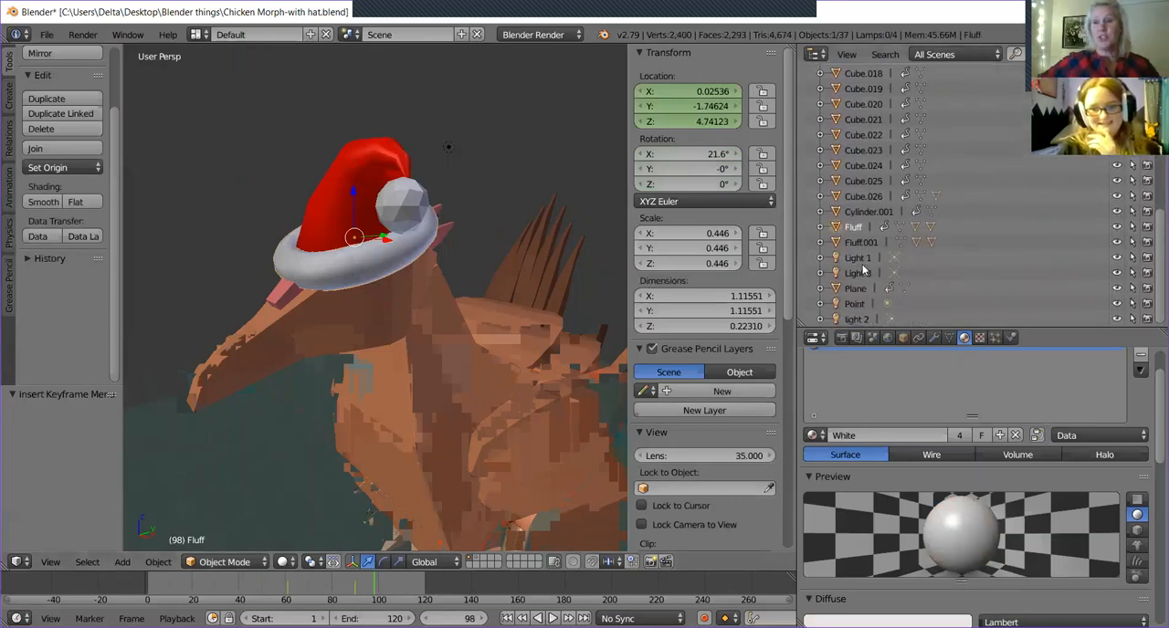
middle_click_drag(331, 371, 423, 332)
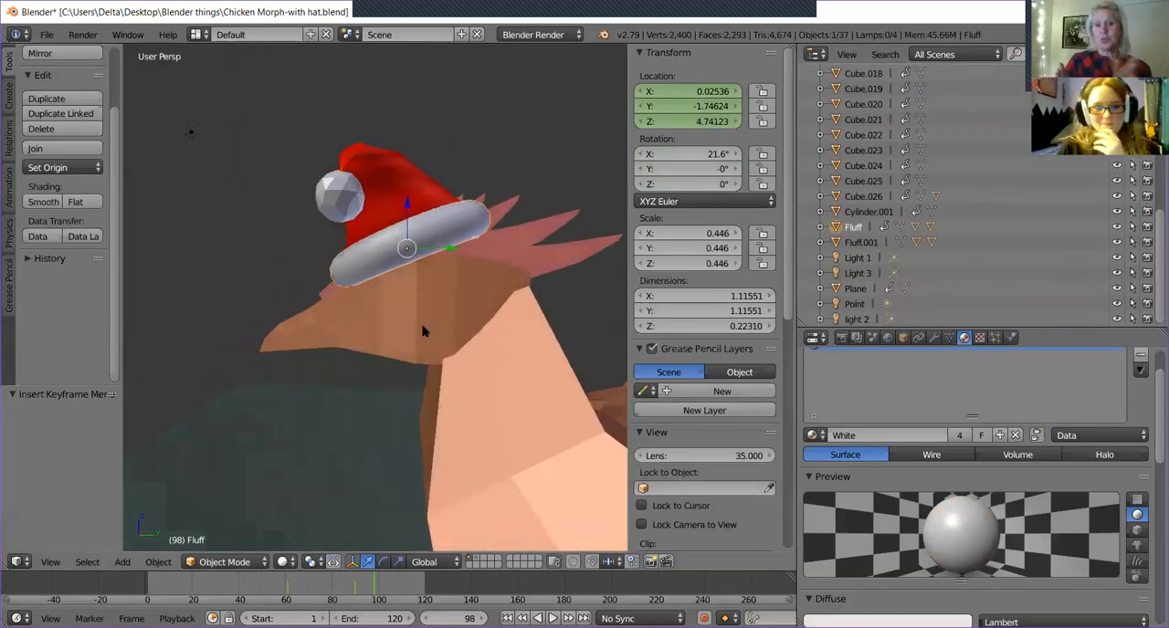
Try to select the comb spikes, including the front ones tucked under the hat.
right_click(423, 332)
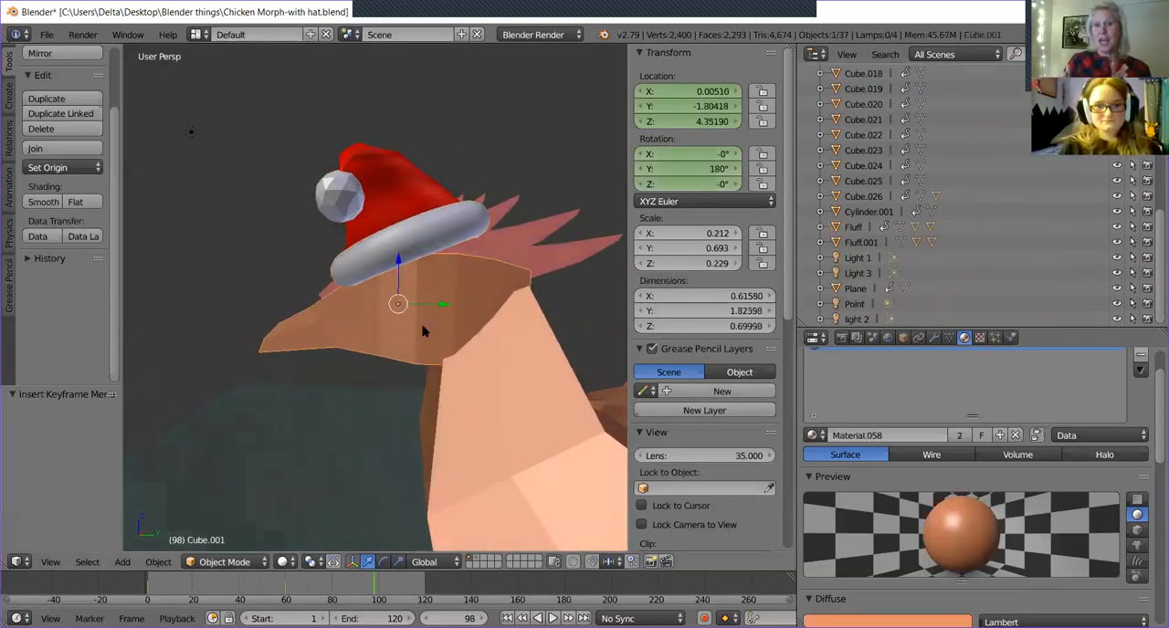
right_click(543, 271)
right_click(527, 225, "shift")
right_click(498, 204, "shift")
right_click(461, 204, "shift")
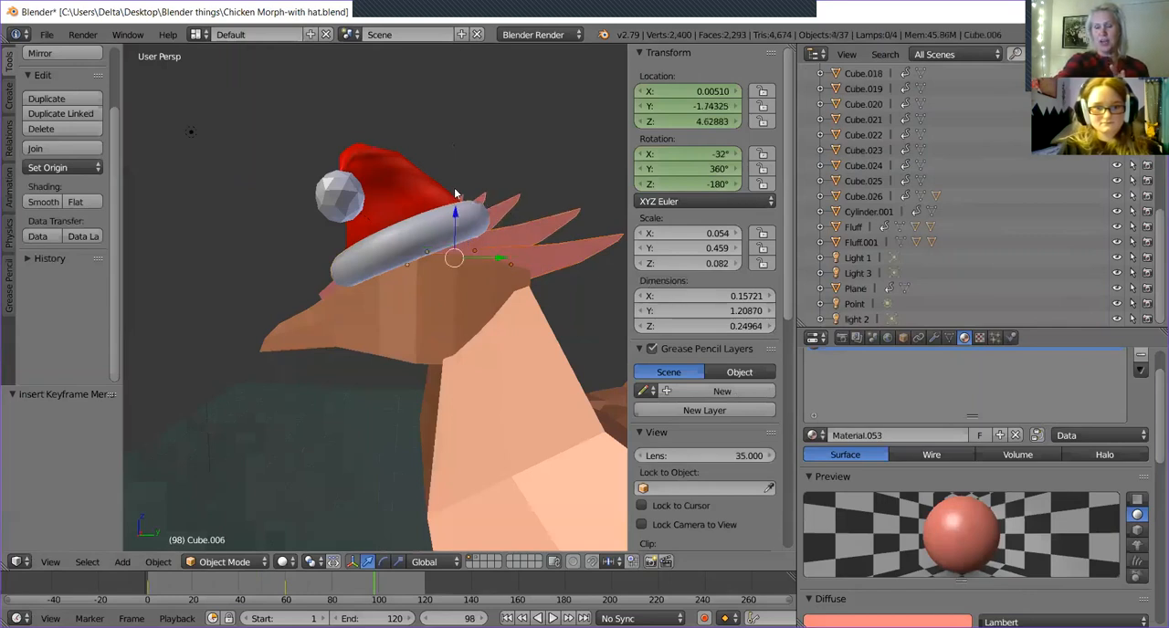
right_click(459, 201, "shift")
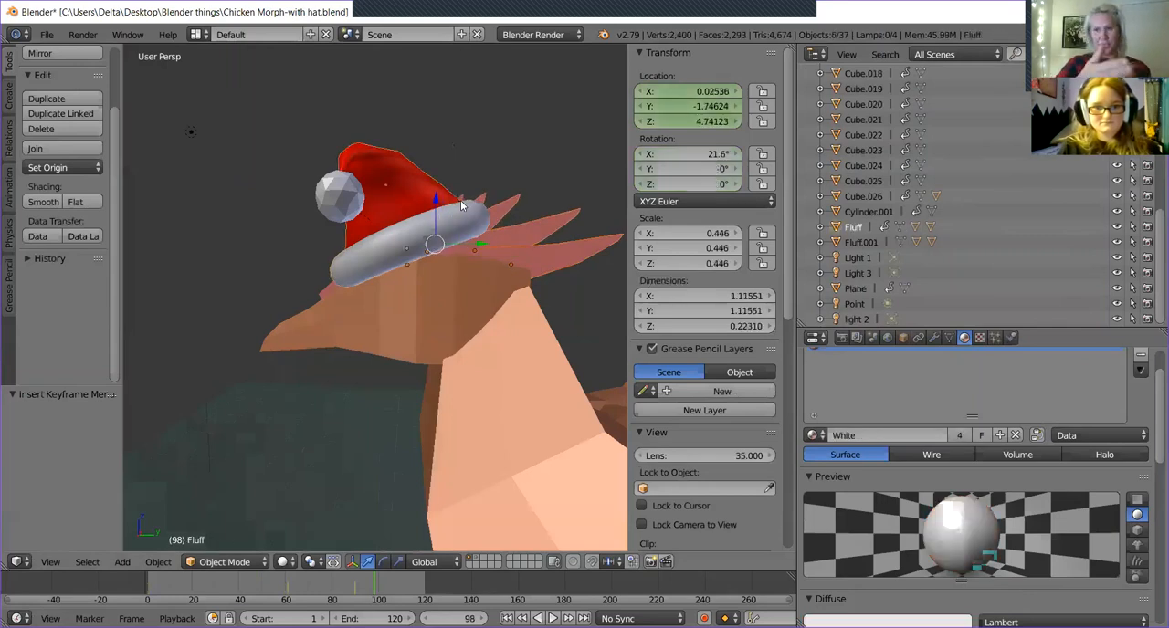
right_click(461, 199, "shift")
right_click(462, 205, "shift")
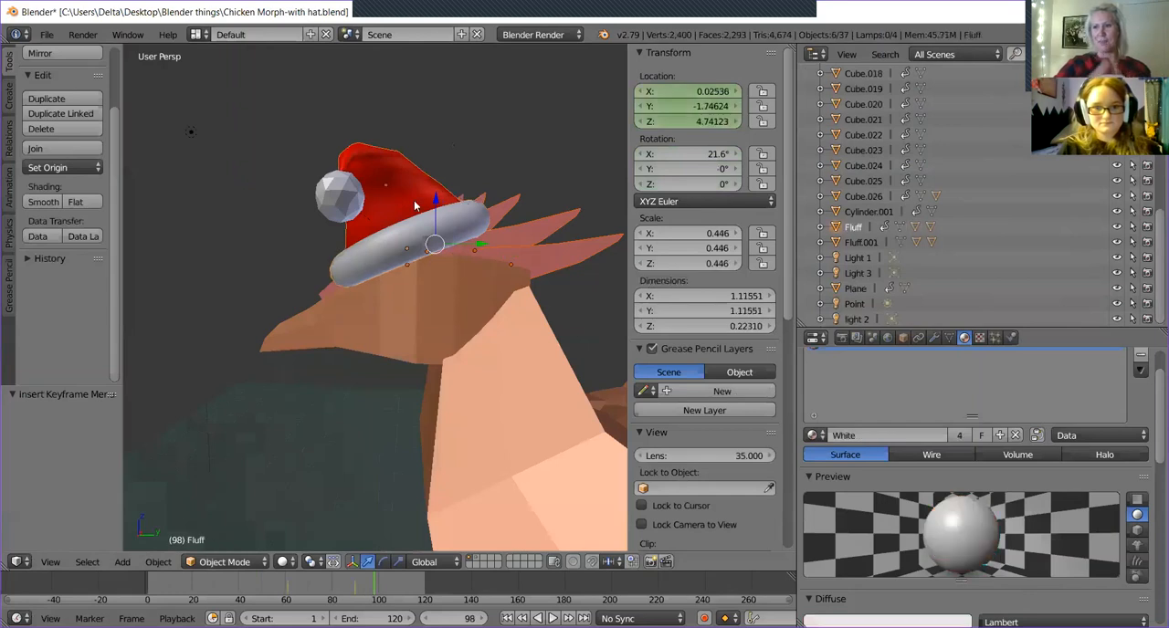
Move the hat by its white brim about -1.314 along Y, clear of the chicken's head.
right_click(453, 235)
right_click(406, 203)
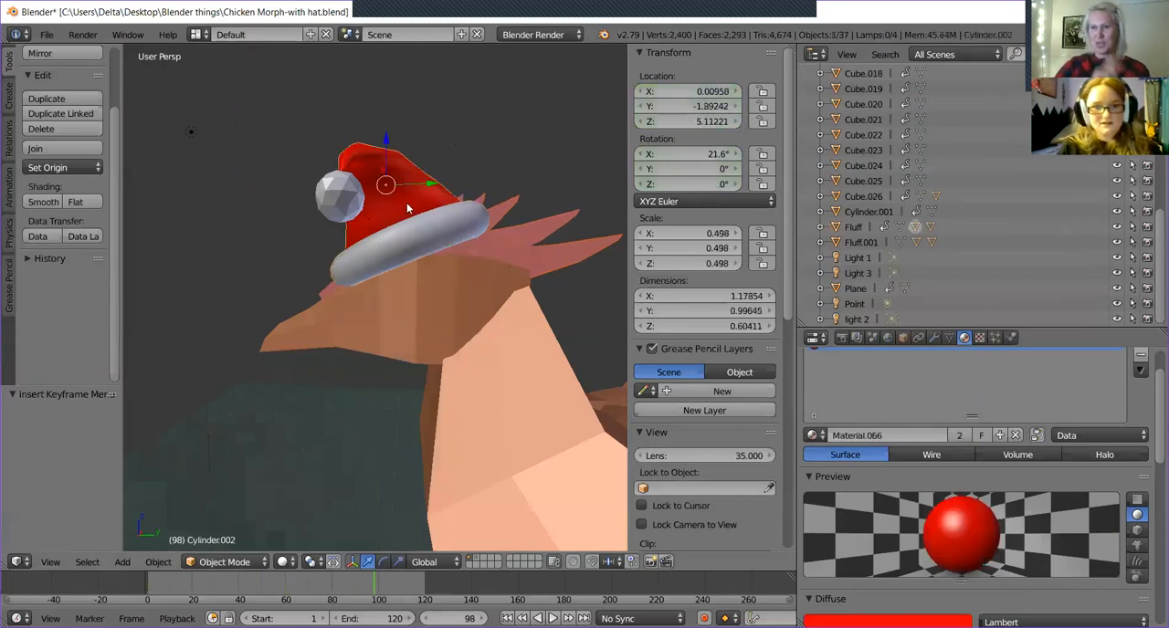
middle_click_drag(570, 213, 425, 223)
right_click(426, 222)
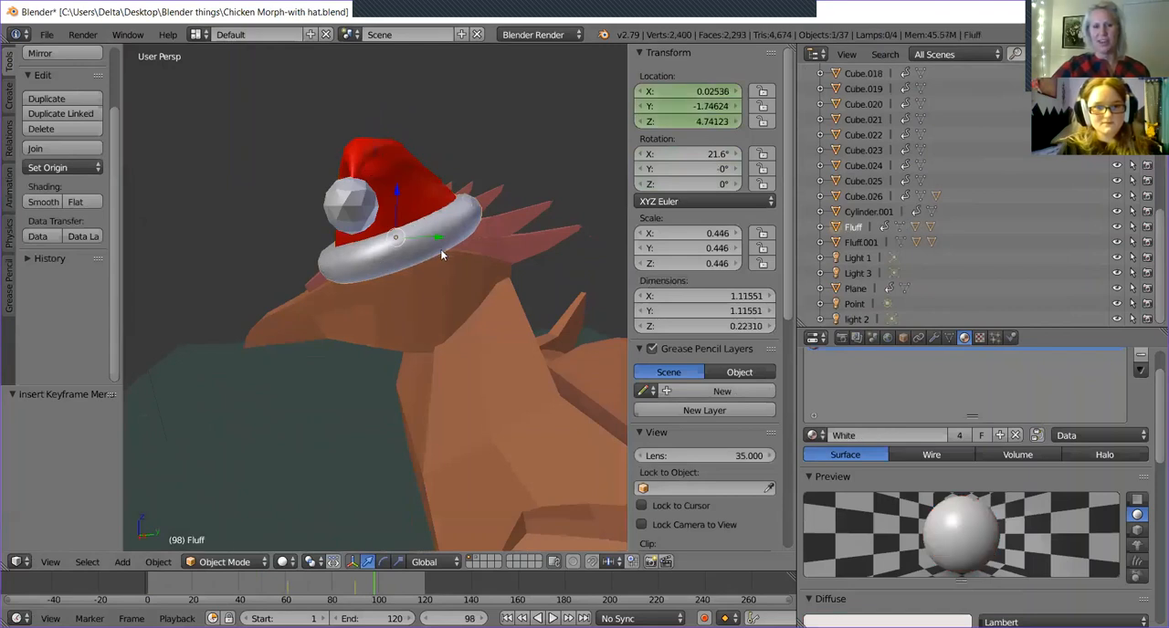
left_click_drag(436, 243, 237, 250)
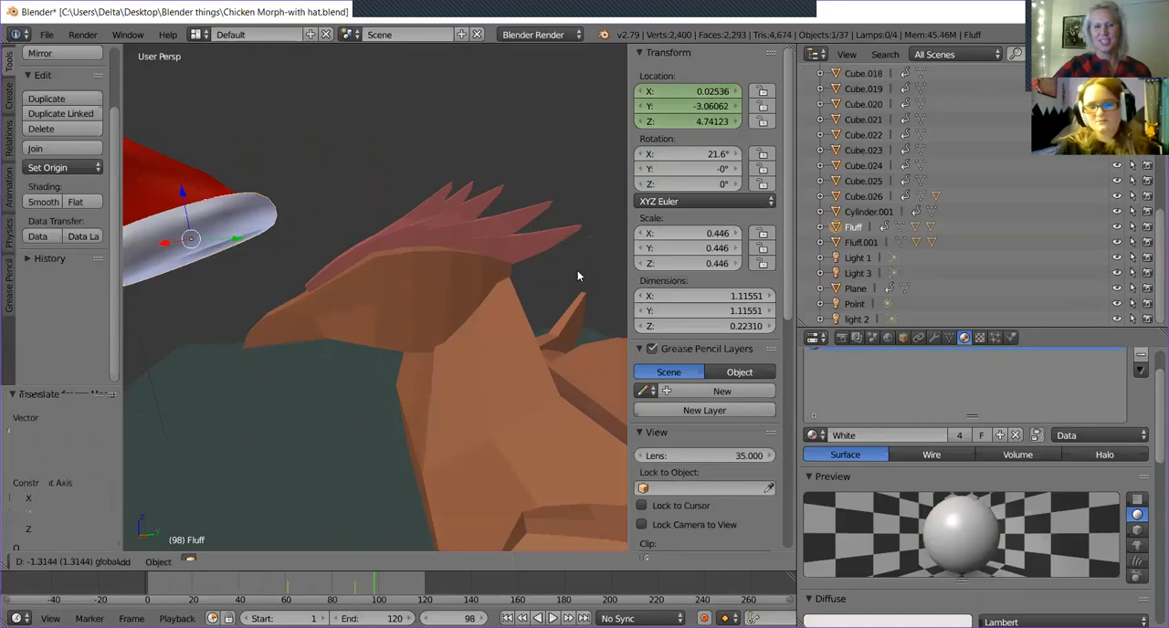
Select all the comb spikes with the head as the active object, and parent them to it as Object.
right_click(511, 258)
right_click(478, 225, "shift")
right_click(469, 220, "shift")
right_click(449, 187, "shift")
right_click(441, 190, "shift")
right_click(357, 321, "shift")
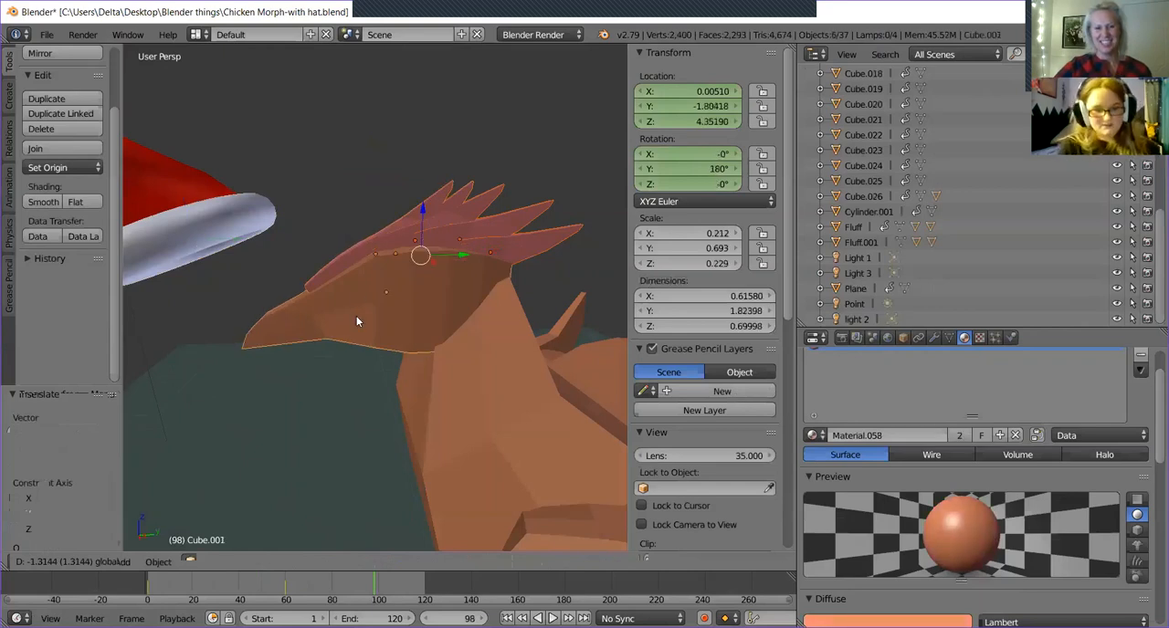
key("ctrl+p")
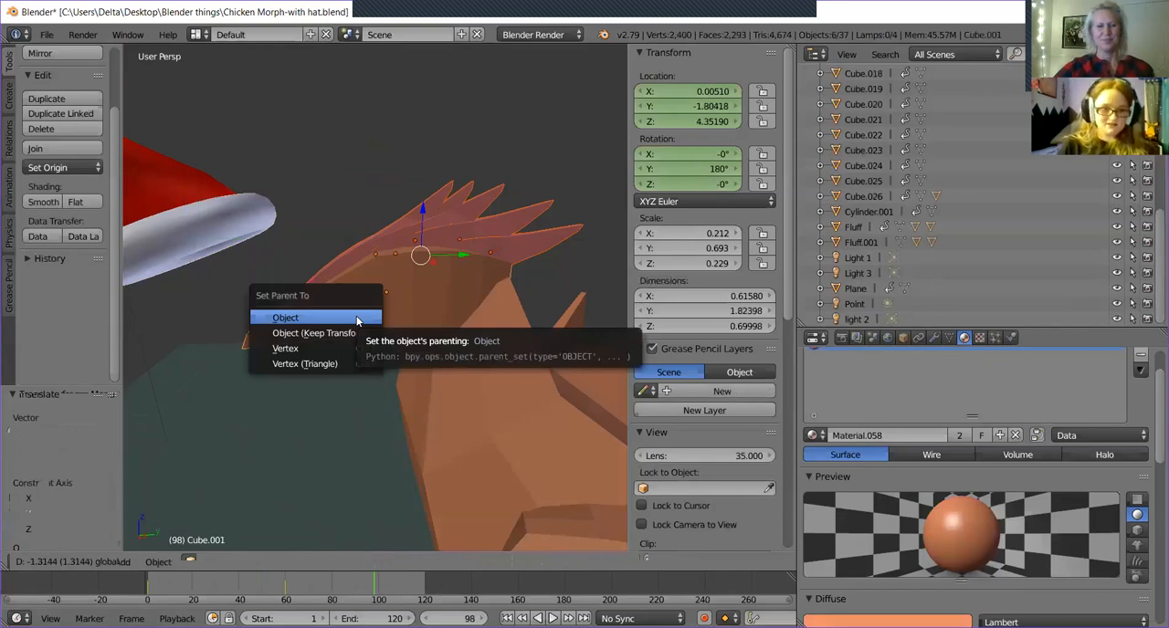
left_click(357, 321)
Select only the chicken's head and try rotating it to check that the comb follows.
right_click(428, 299)
right_click(411, 331)
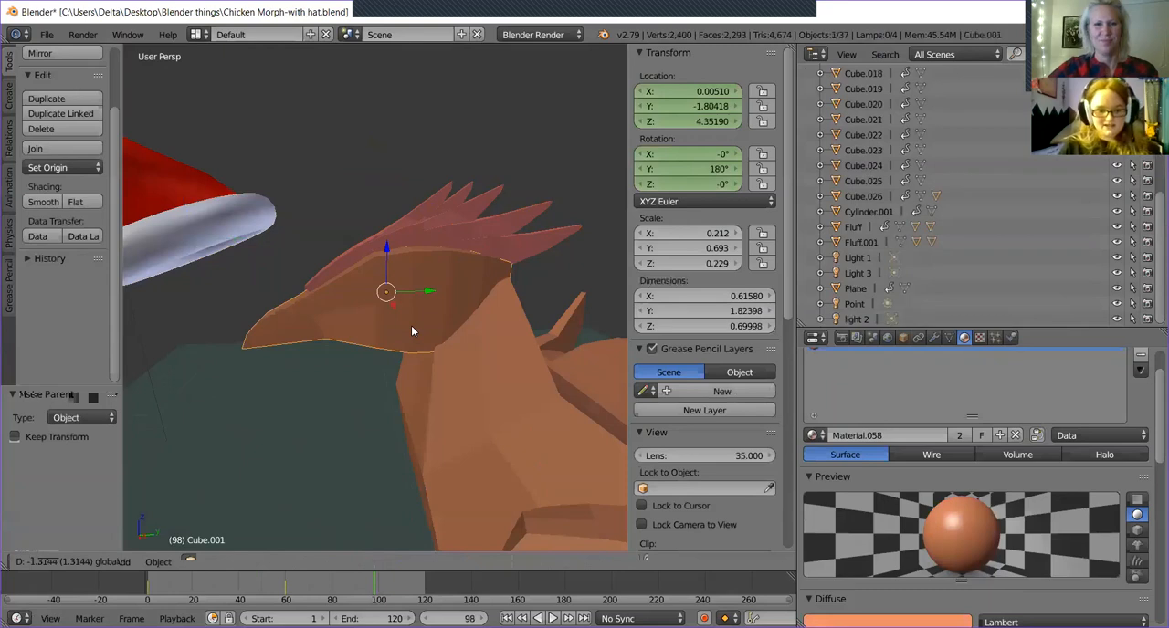
key("r")
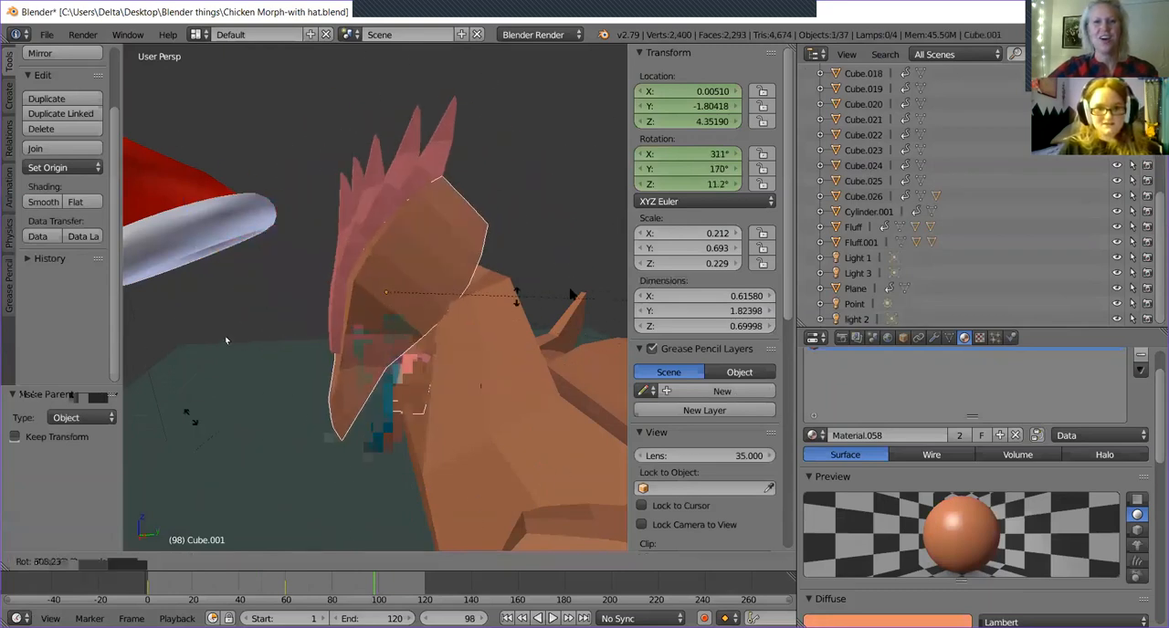
right_click(485, 365)
middle_click_drag(485, 366, 426, 310)
Go to frame 110 and move the hat by its brim -1.492 along Y, away from the head.
left_click(385, 562)
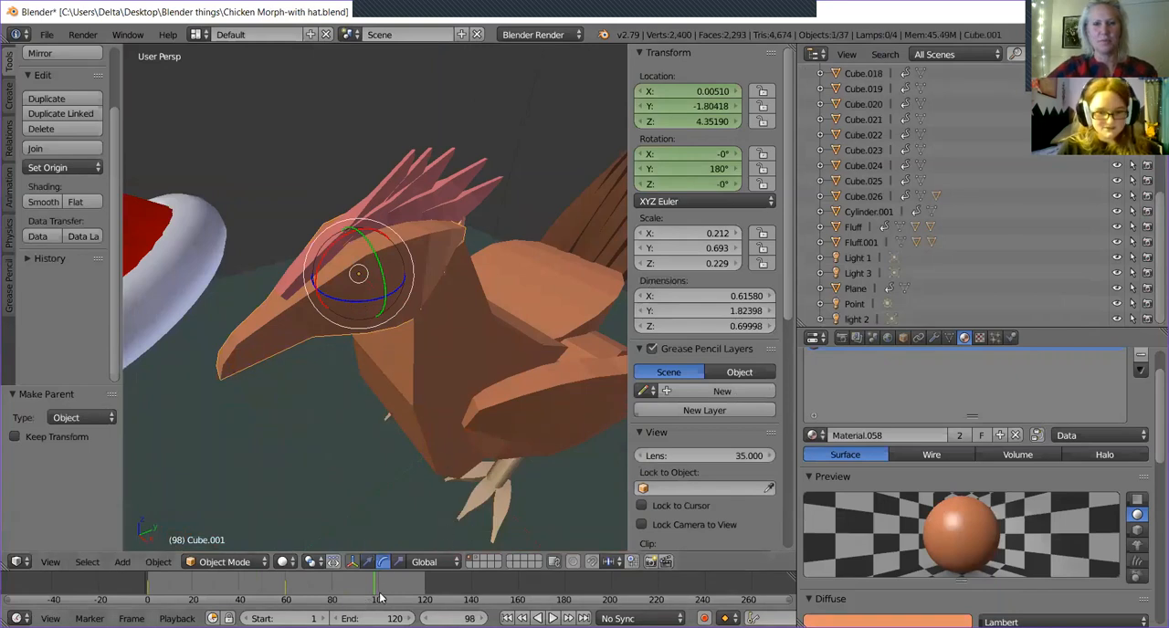
left_click_drag(381, 598, 402, 595)
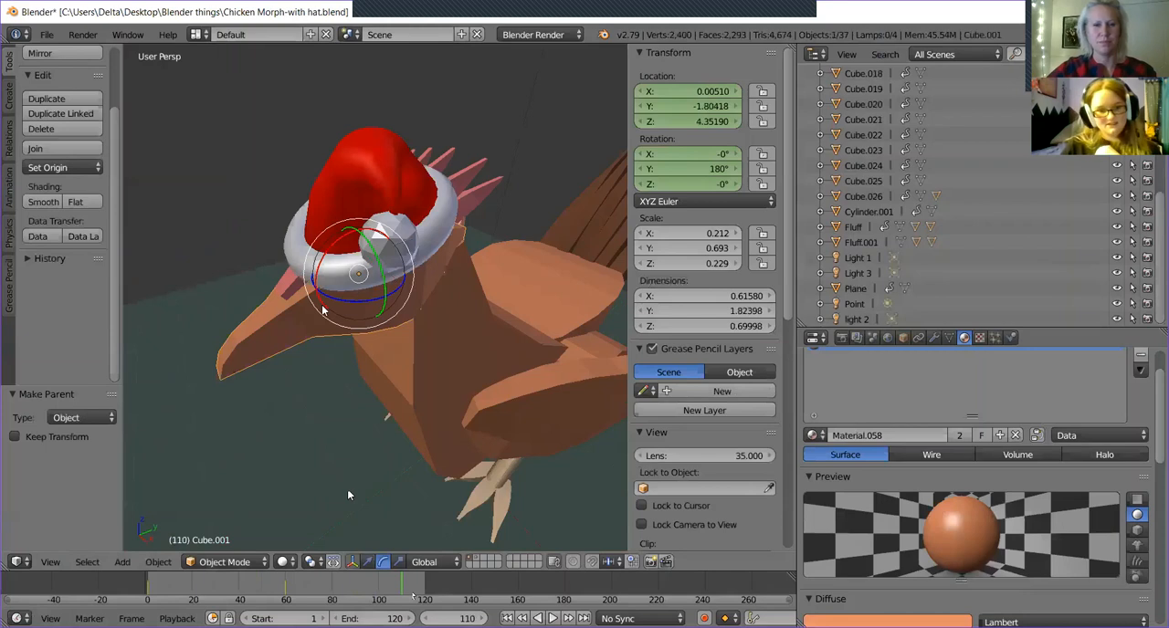
right_click(334, 212)
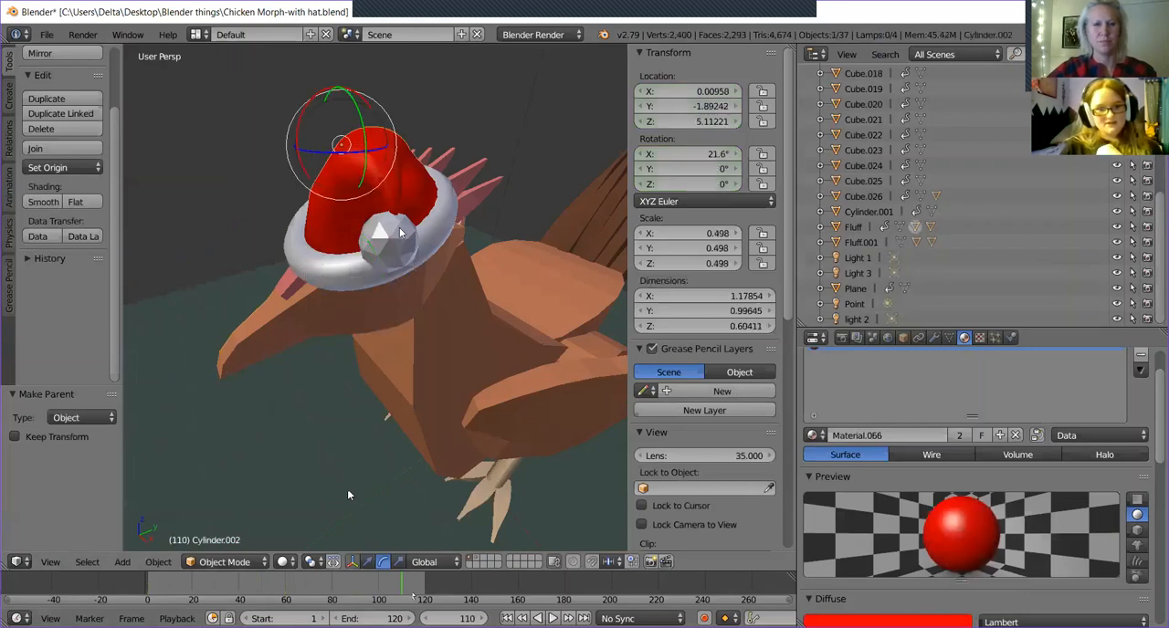
right_click(327, 277)
left_click(369, 562)
left_click_drag(401, 213, 551, 251)
Turn the chicken's head to 33° about Z and shift it 0.308 along X.
right_click(385, 229)
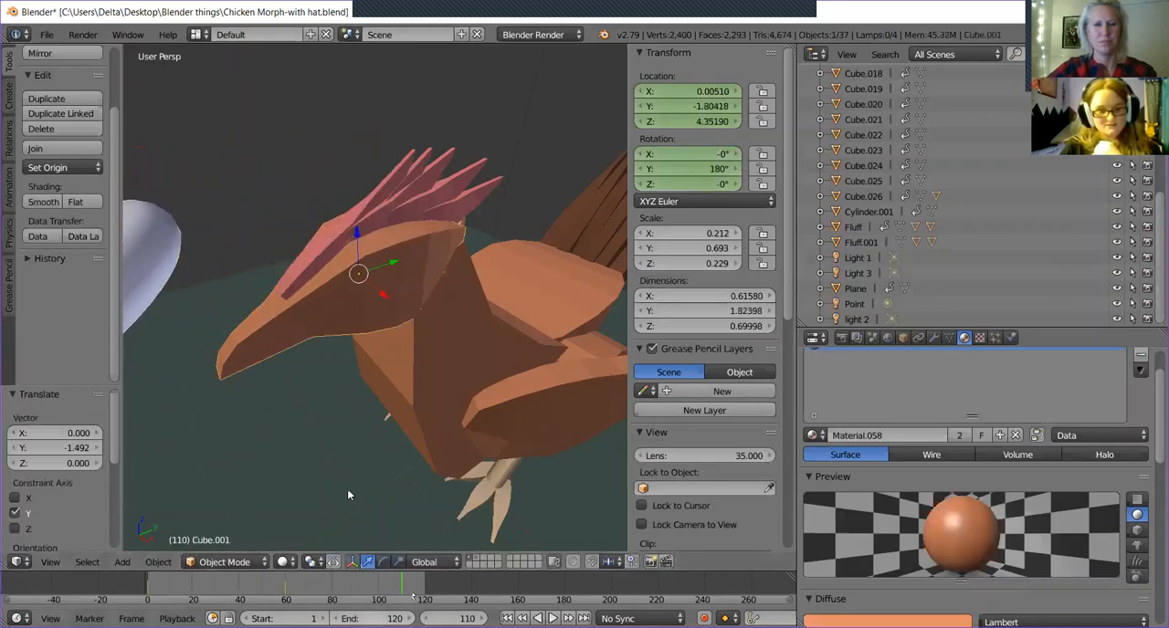
left_click(384, 562)
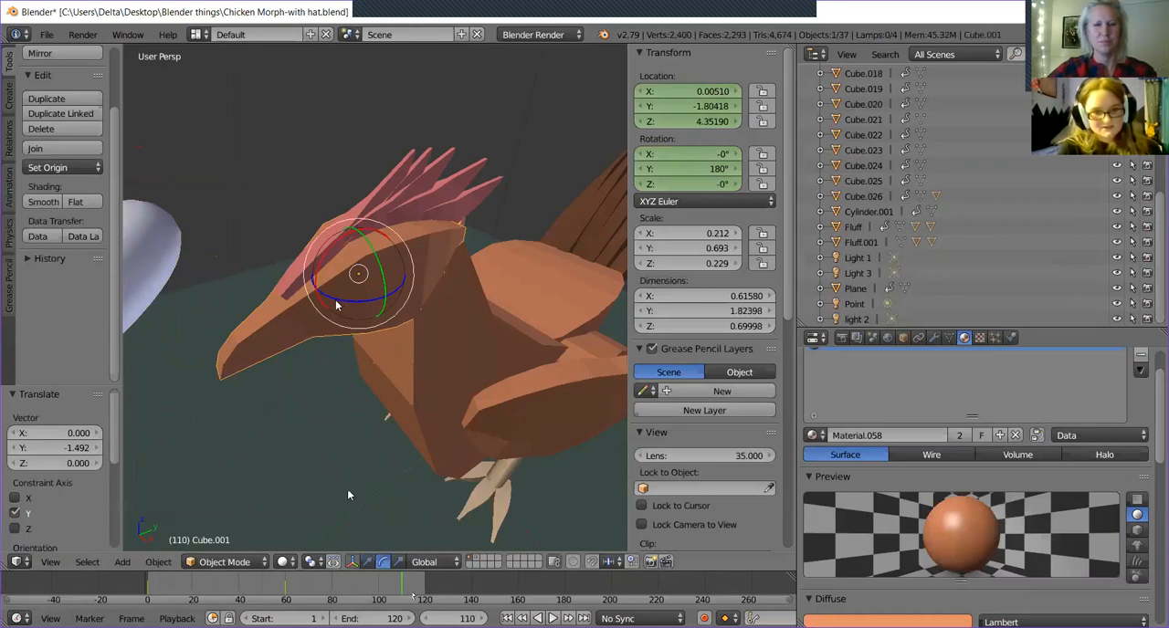
mouse_move(340, 307)
left_mouse_down()
mouse_move(372, 307)
mouse_move(358, 315)
left_mouse_up()
left_click(367, 558)
left_click_drag(384, 303, 412, 319)
middle_click_drag(520, 287, 543, 407)
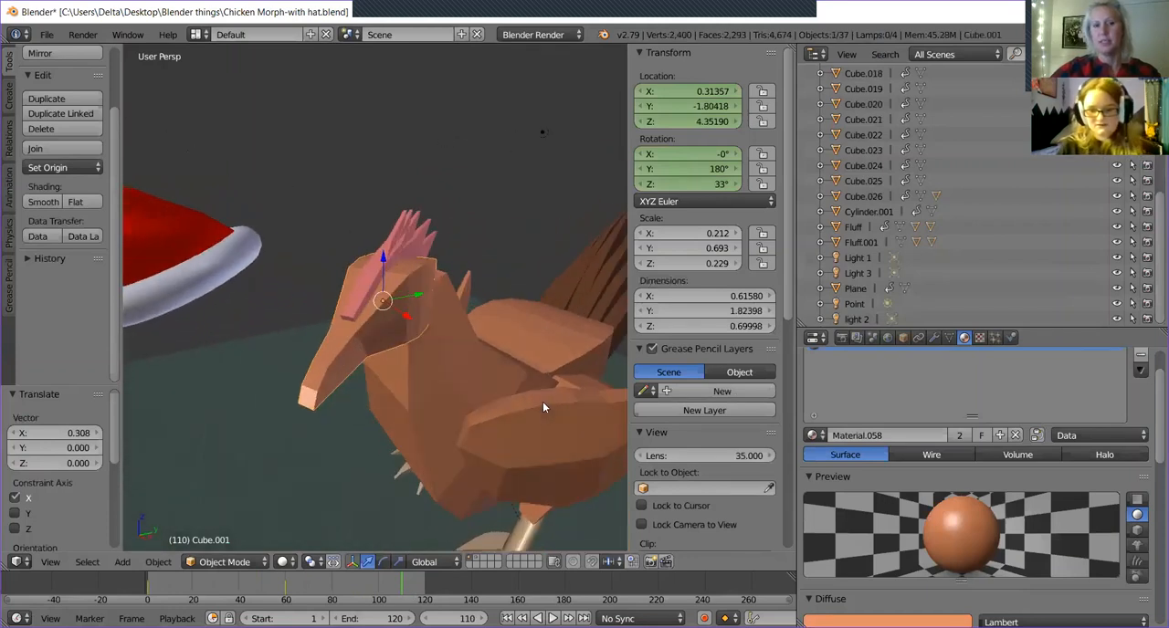
In the camera view, rotate the chicken's head a further 5.95° about the global Z axis.
key("KP_0")
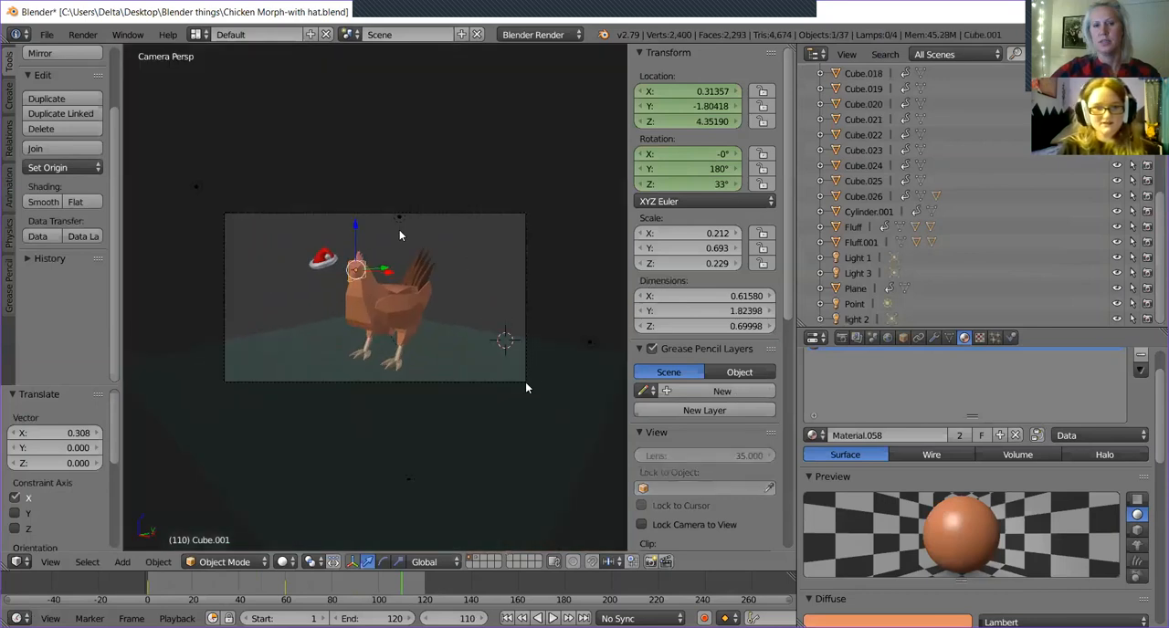
left_click(399, 230)
left_click(383, 562)
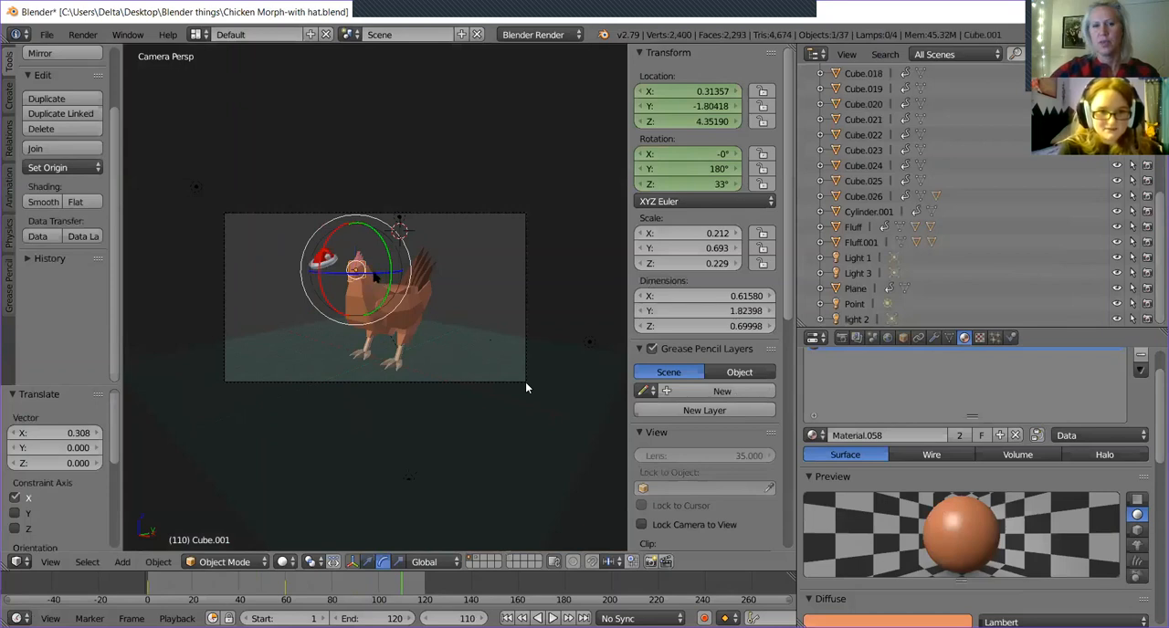
key("r")
key("z")
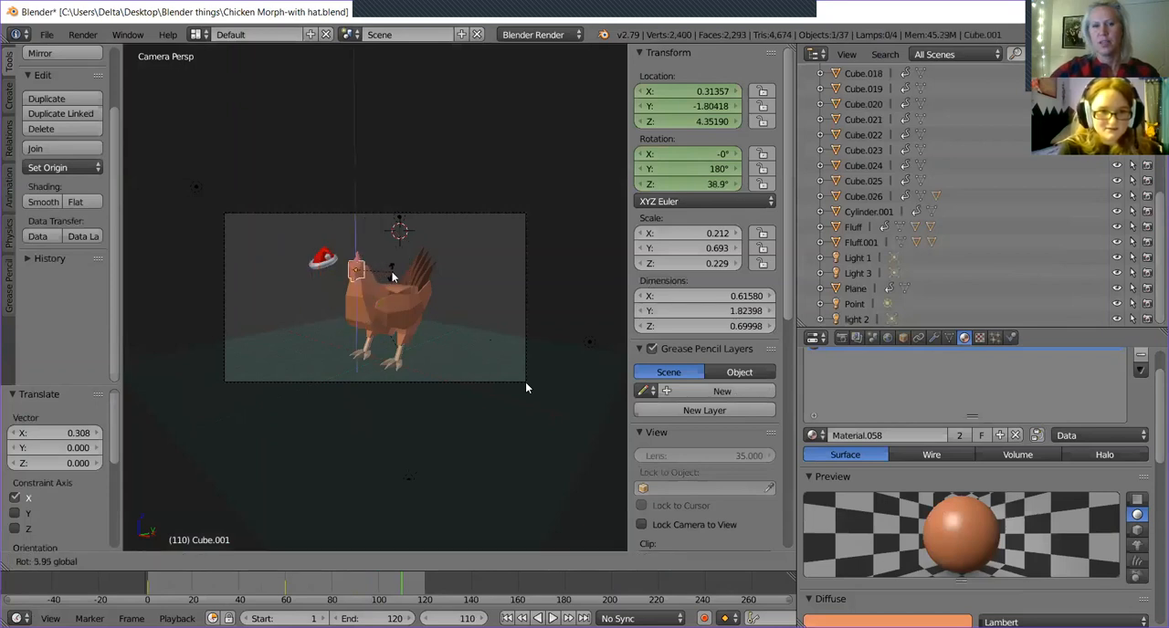
left_click(392, 276)
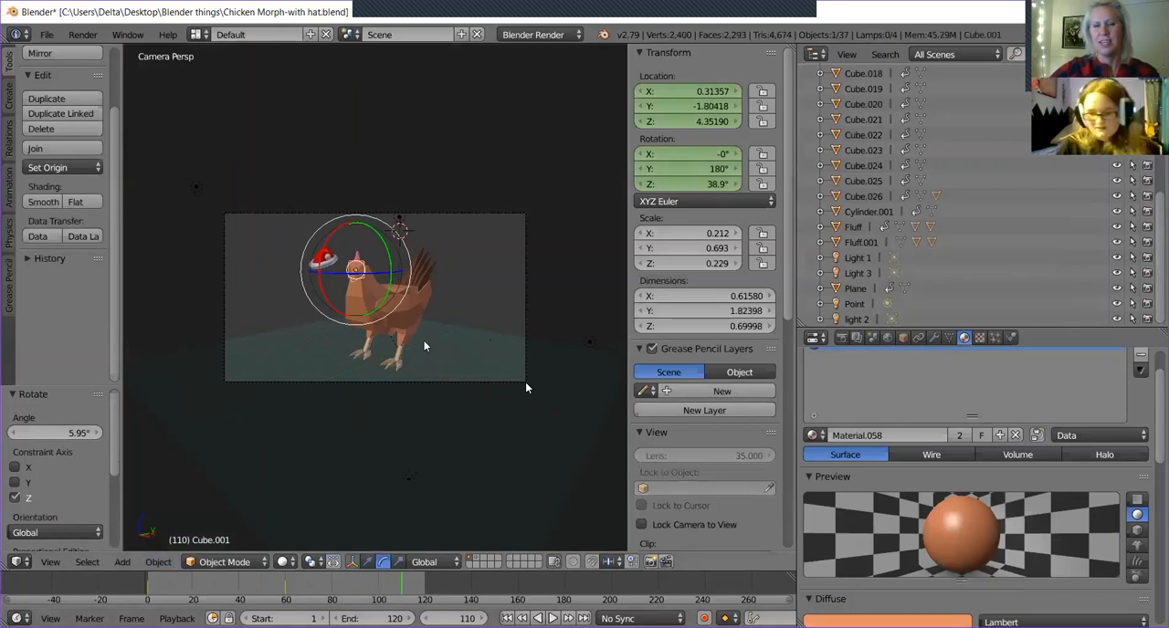
Leave the camera view and examine the turned head close up and from different angles.
key("KP_0")
scroll(439, 337, "up", 4)
scroll(439, 336, "up", 4)
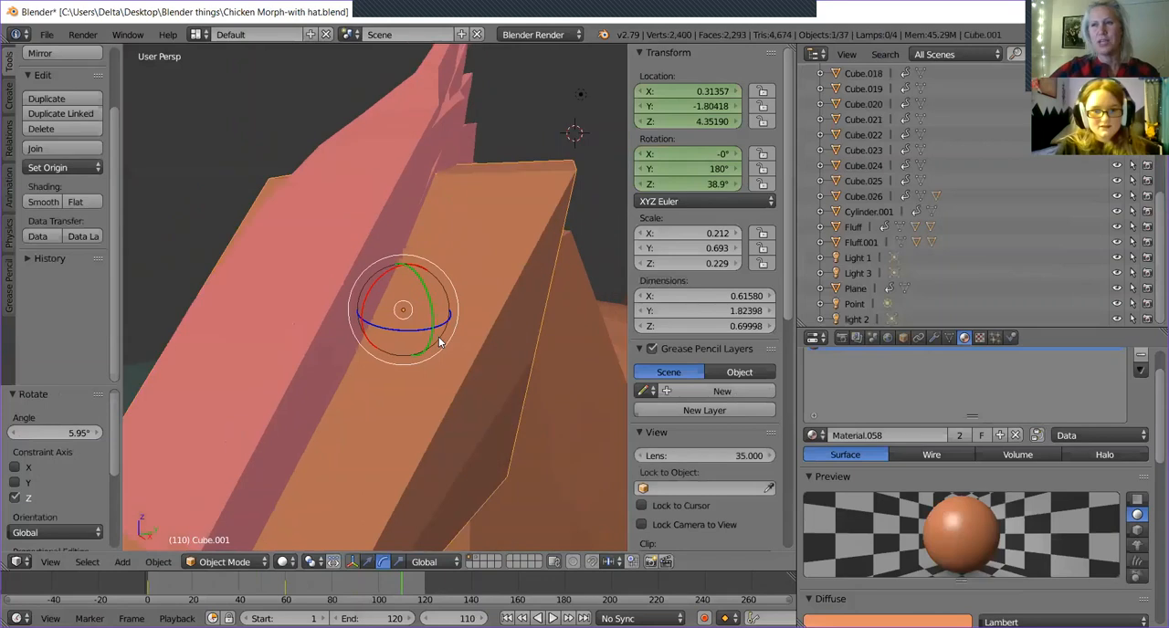
scroll(448, 329, "down", 6)
middle_click_drag(453, 325, 573, 421)
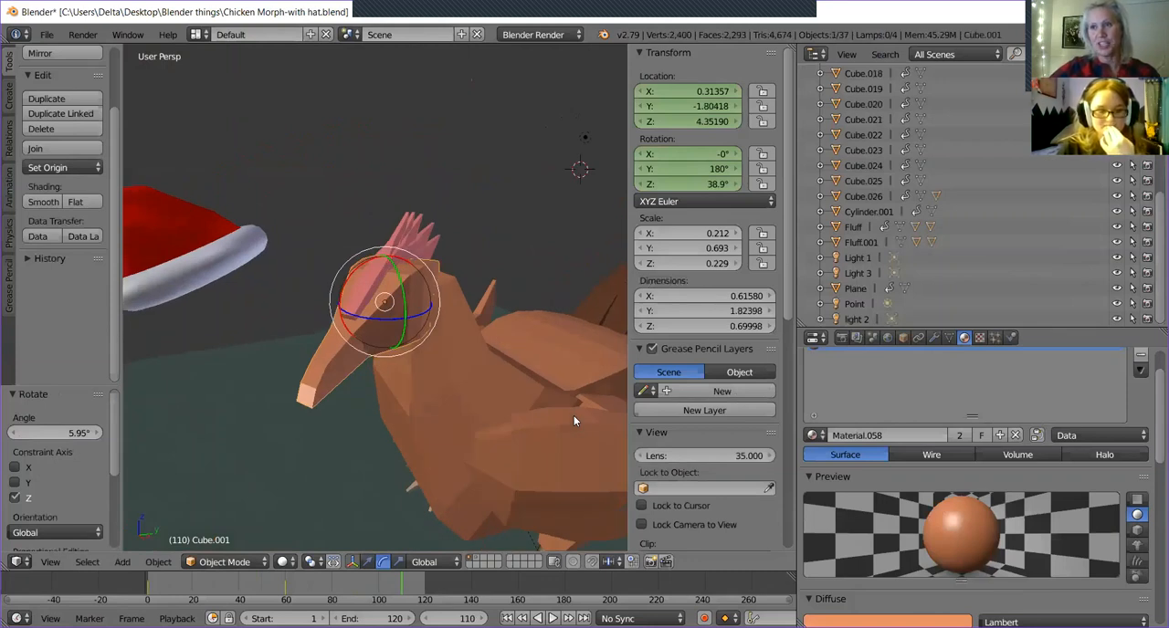
middle_click_drag(502, 395, 548, 304)
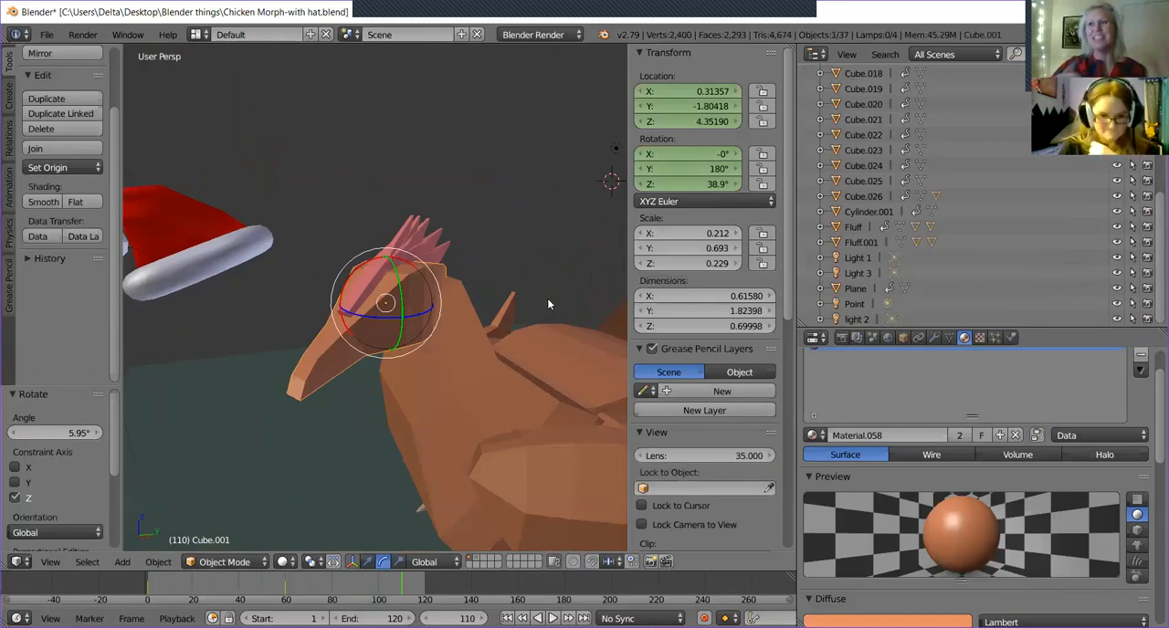
Move the hat by its brim 1.454 along Y and 0.337 along X onto the turned head.
middle_click_drag(454, 370, 270, 242)
right_click(251, 237)
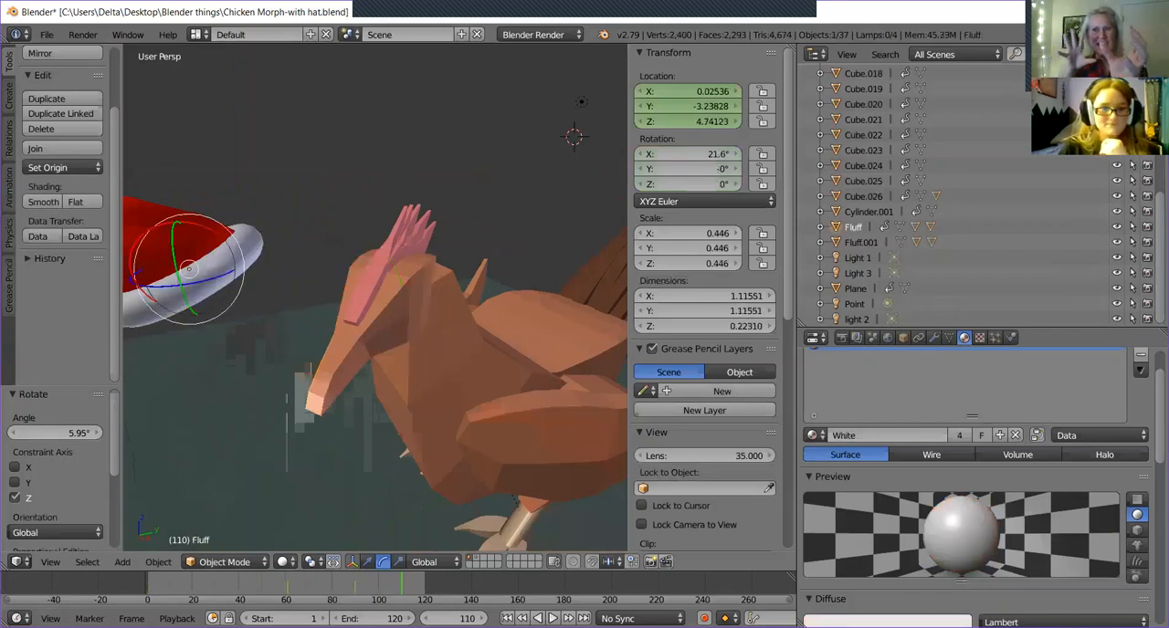
left_click(367, 562)
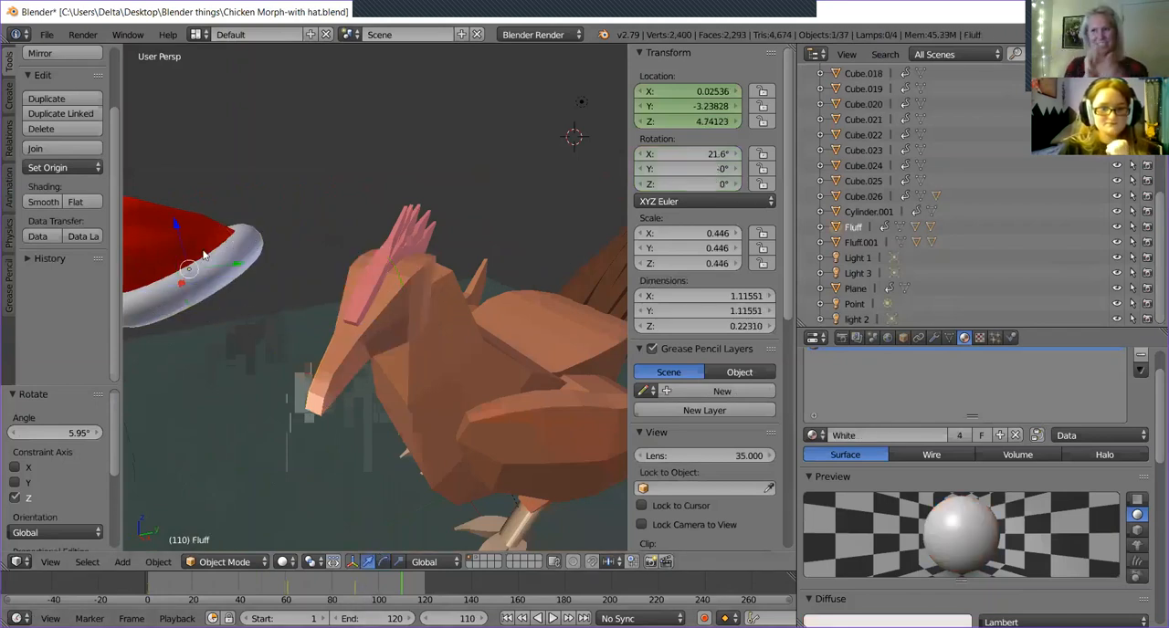
left_click_drag(241, 268, 425, 256)
middle_click_drag(425, 256, 402, 222)
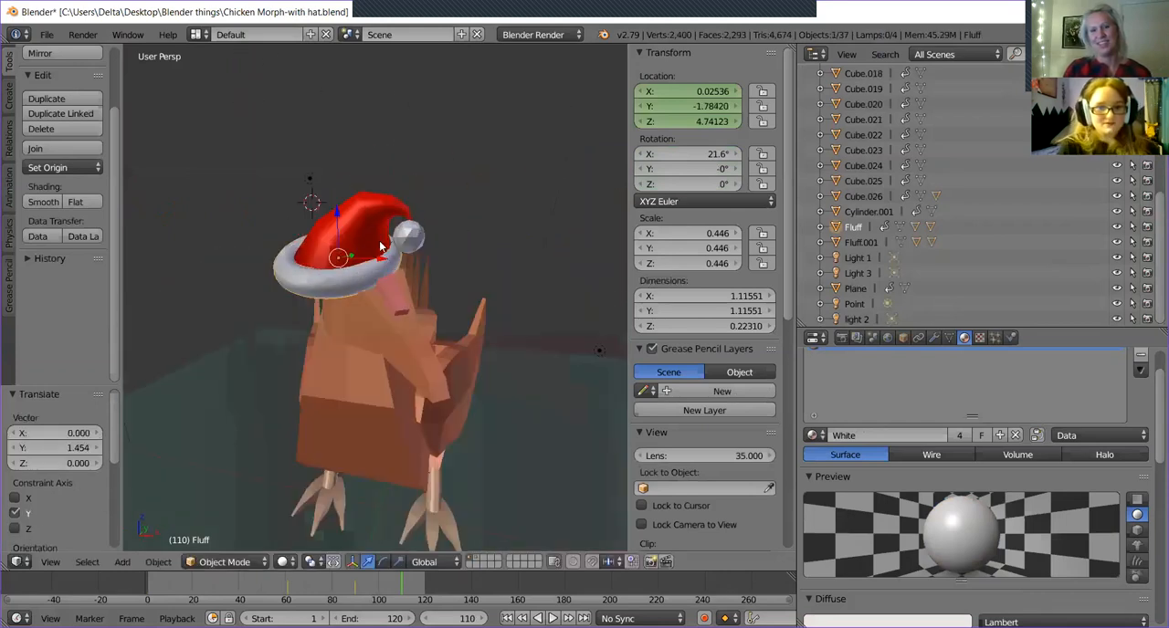
left_click_drag(381, 259, 416, 265)
Rotate the hat 40.5° about the global Z axis to match the head's direction.
middle_click_drag(415, 265, 312, 348)
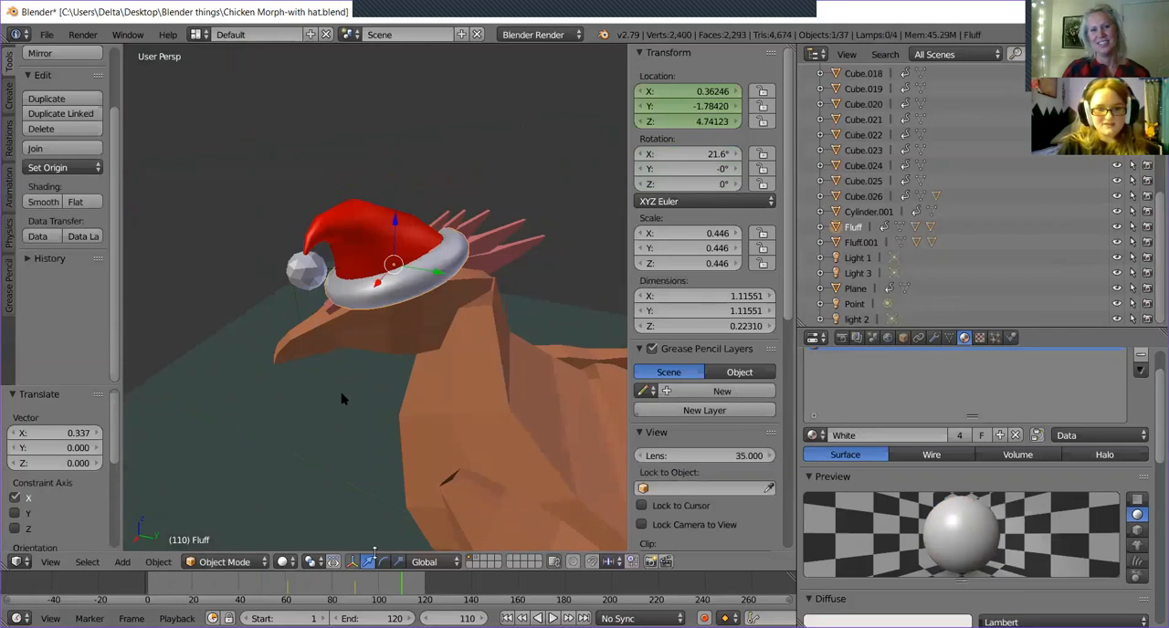
left_click(382, 562)
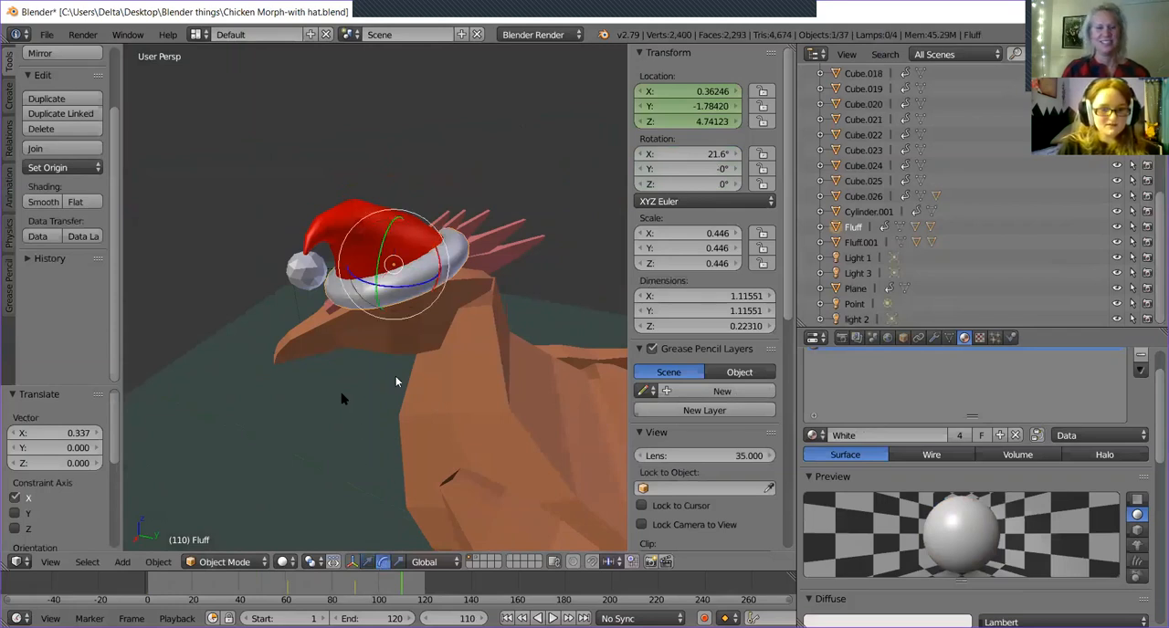
left_click_drag(354, 278, 371, 303)
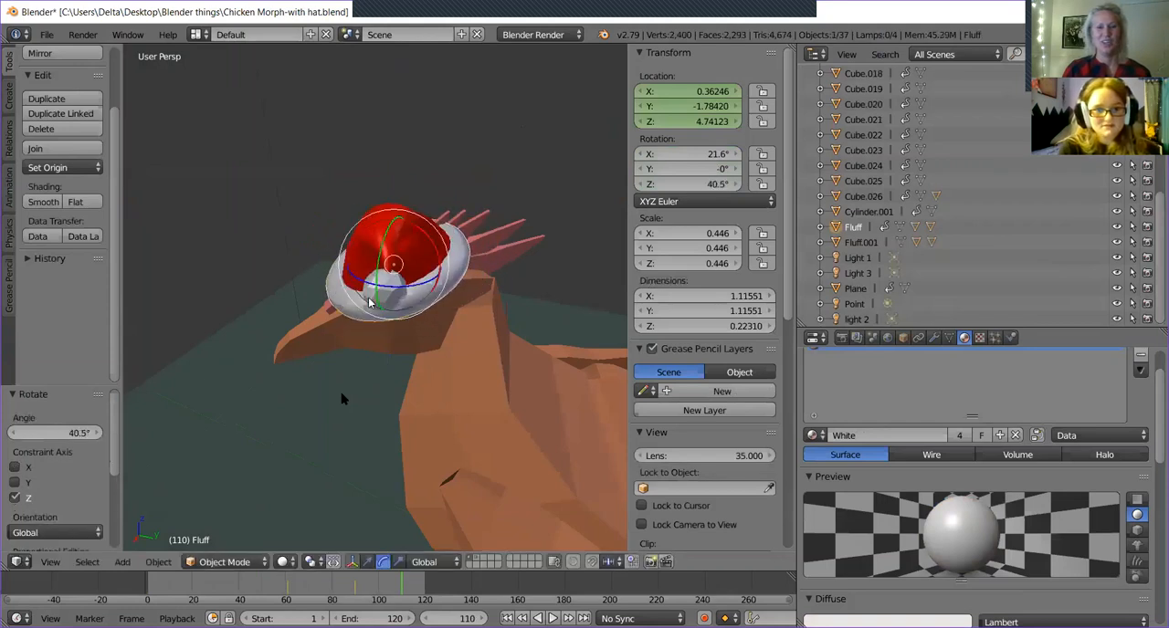
Move the hat by its brim -0.035 along the global Y axis on the chicken's head.
mouse_move(408, 304)
middle_mouse_down()
mouse_move(450, 331)
mouse_move(487, 263)
mouse_move(469, 298)
mouse_move(381, 246)
mouse_move(513, 346)
mouse_move(507, 312)
mouse_move(420, 301)
middle_mouse_up()
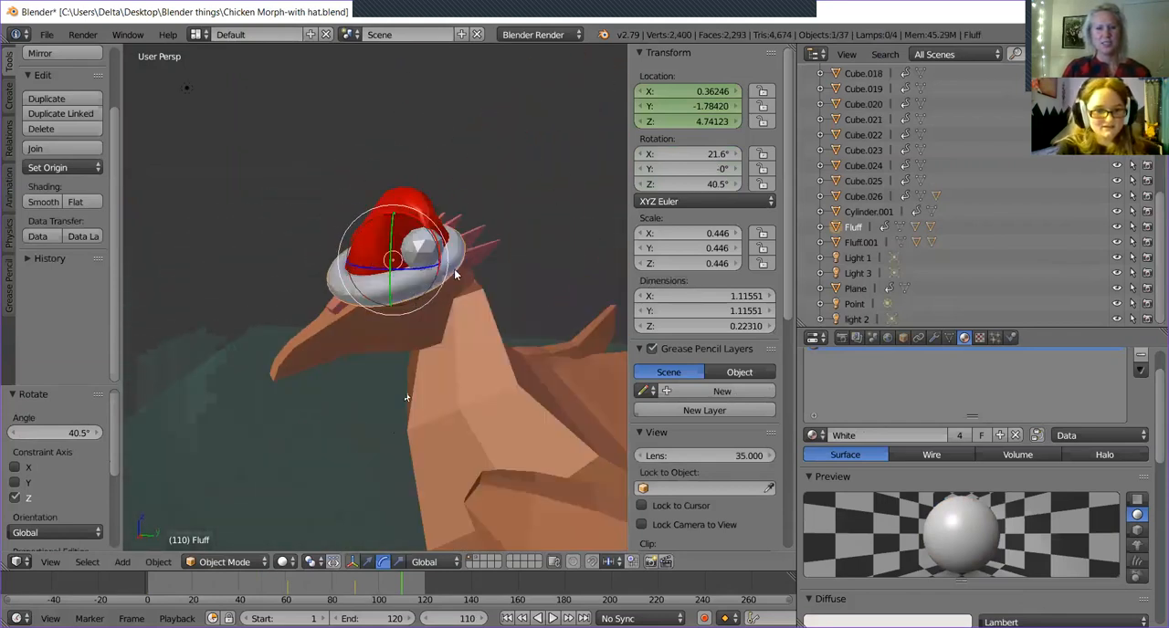
left_click(368, 561)
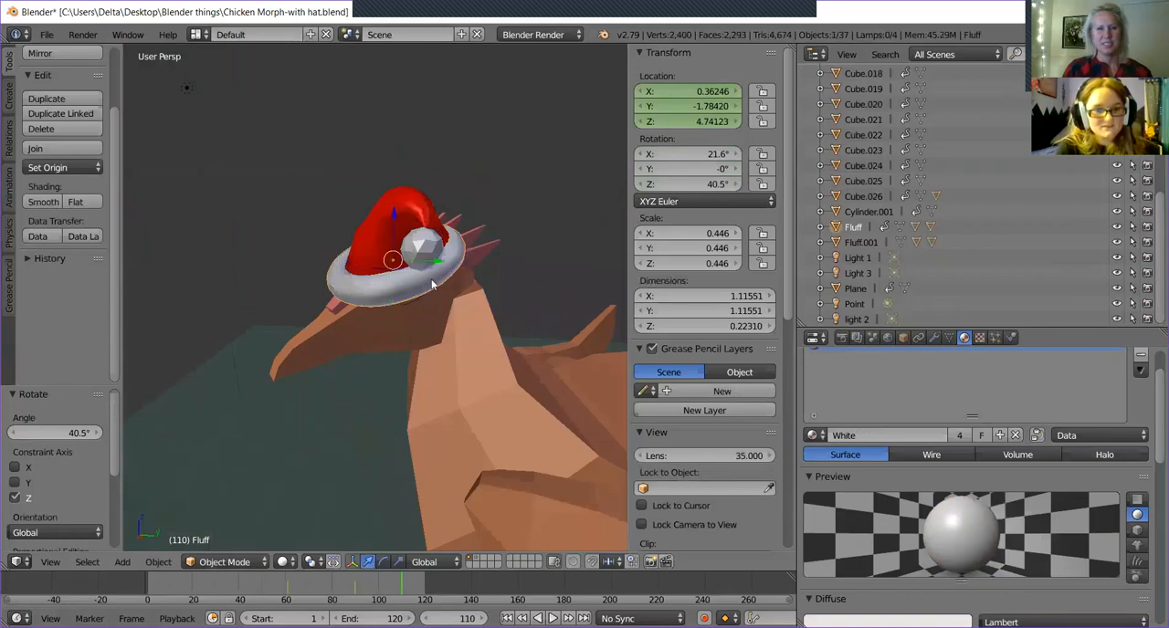
left_click_drag(433, 264, 425, 258)
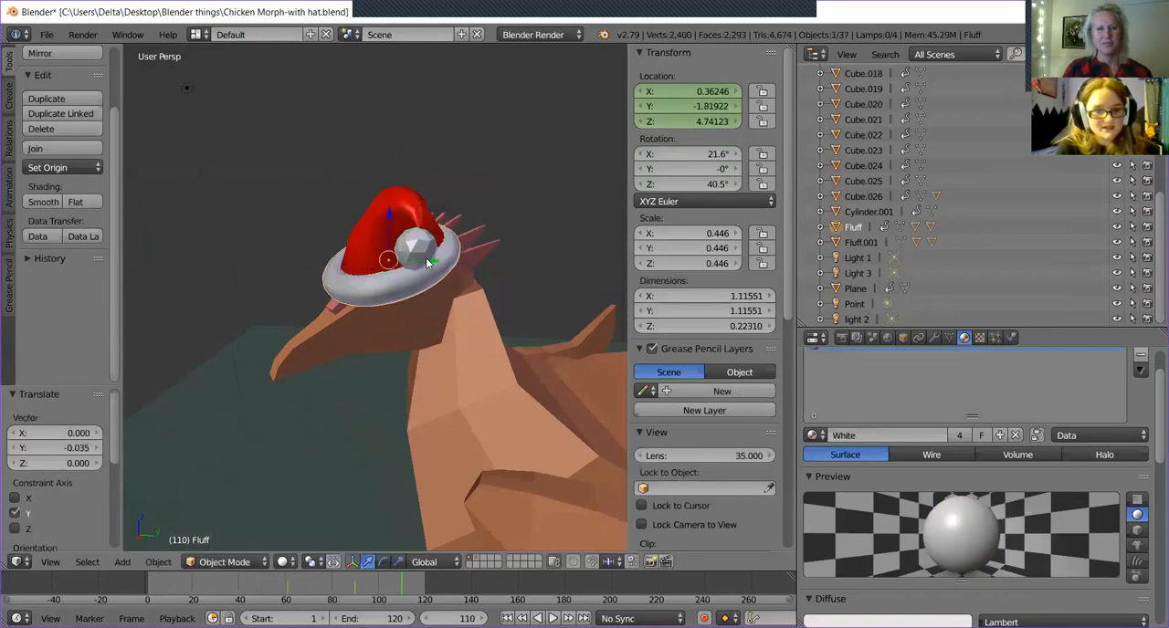
Add the chicken's head to the selection together with the hat brim.
middle_click_drag(440, 278, 342, 394)
scroll(457, 326, "down", 5)
scroll(396, 345, "up", 3)
mouse_move(396, 349)
middle_mouse_down()
mouse_move(396, 361)
mouse_move(395, 331)
middle_mouse_up()
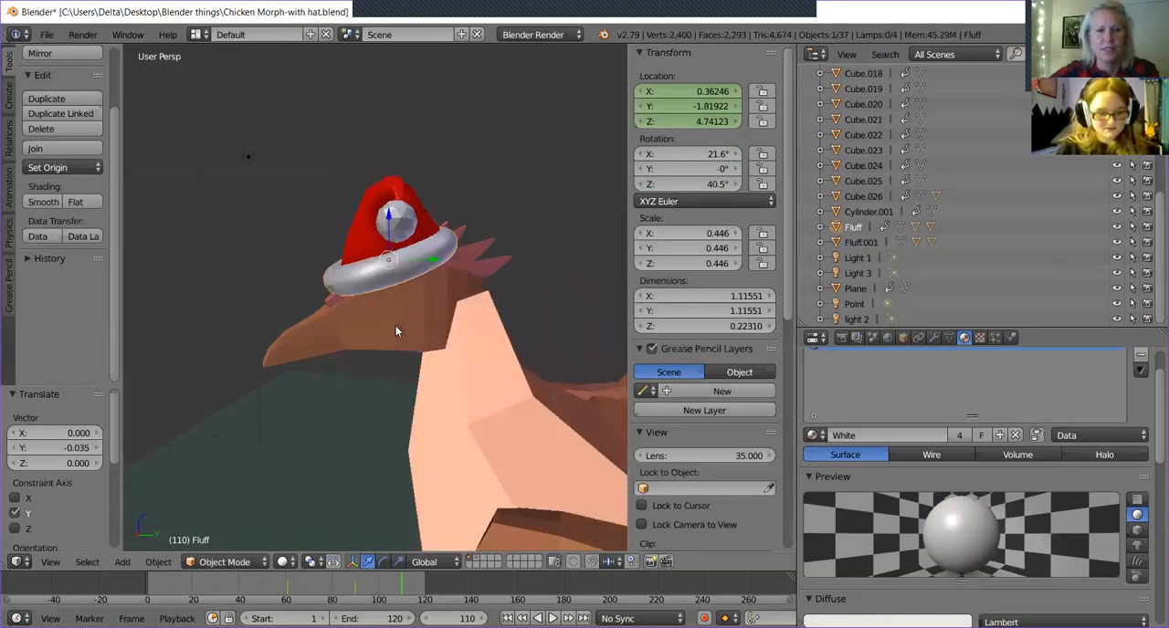
right_click(418, 297)
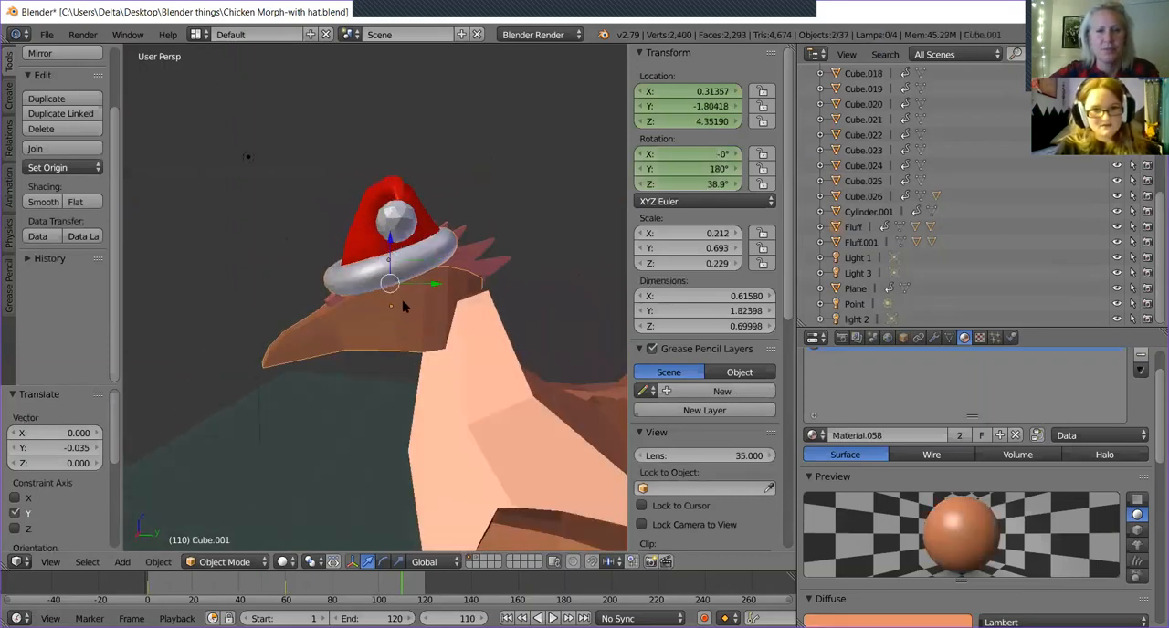
middle_click_drag(364, 282, 422, 285)
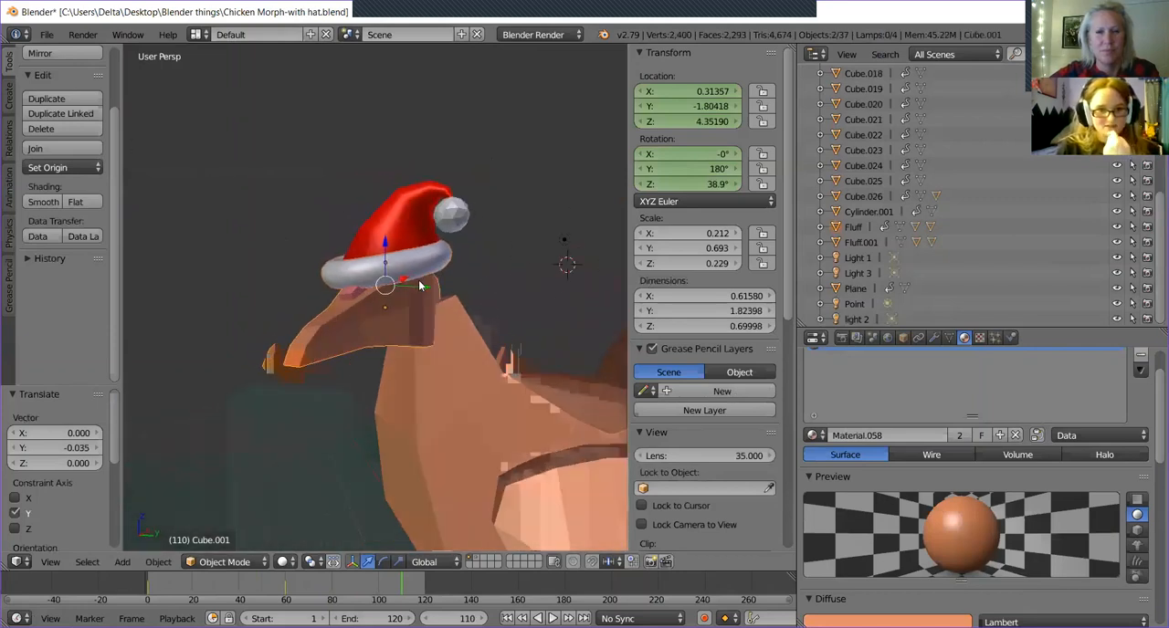
Try a Location keyframe for the head and hat brim at frame 110, preview the animation, and undo the keyframe.
key("i")
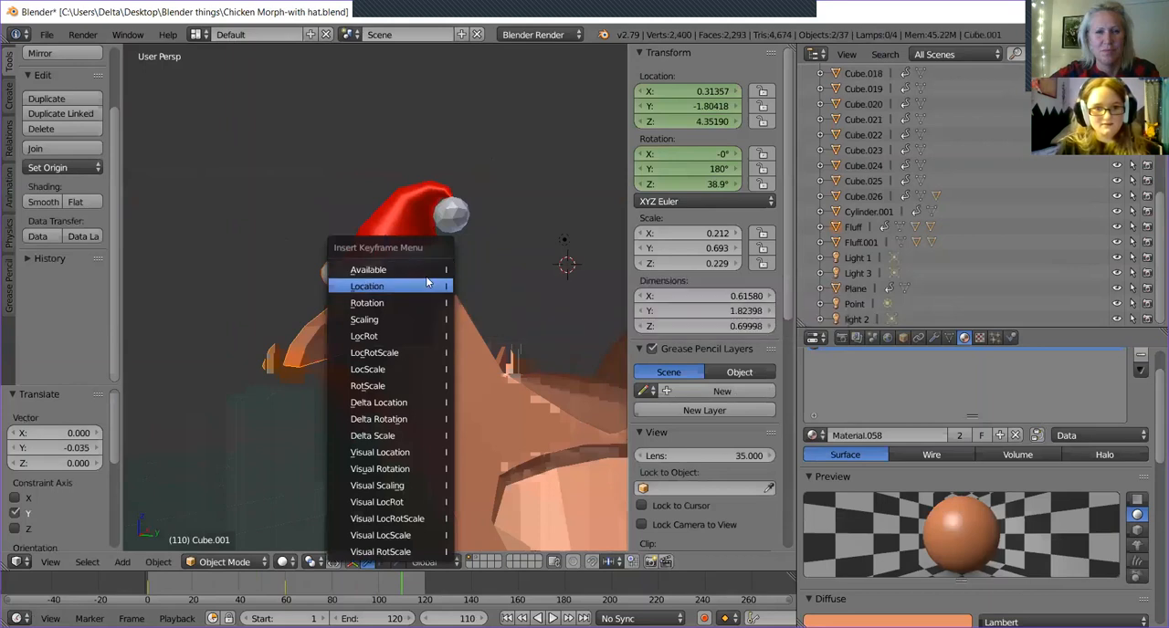
left_click(427, 284)
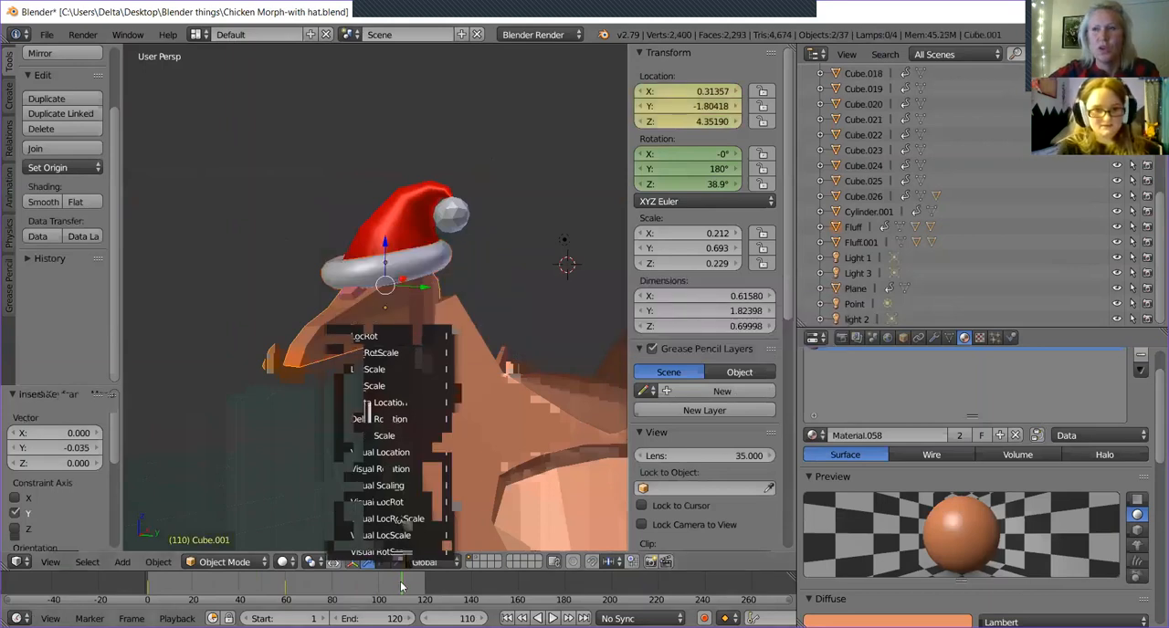
left_click_drag(387, 587, 413, 283)
mouse_move(454, 320)
middle_mouse_down()
mouse_move(494, 339)
mouse_move(465, 330)
middle_mouse_up()
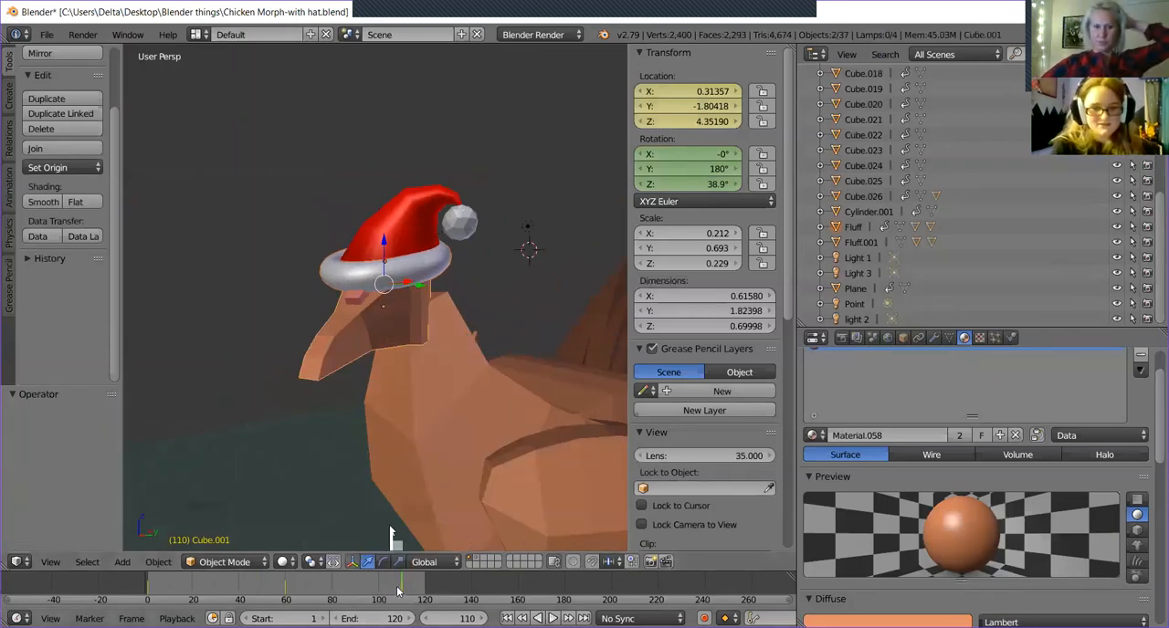
key("alt+a")
mouse_move(403, 603)
left_mouse_down()
mouse_move(323, 591)
mouse_move(416, 604)
mouse_move(383, 599)
mouse_move(403, 598)
left_mouse_up()
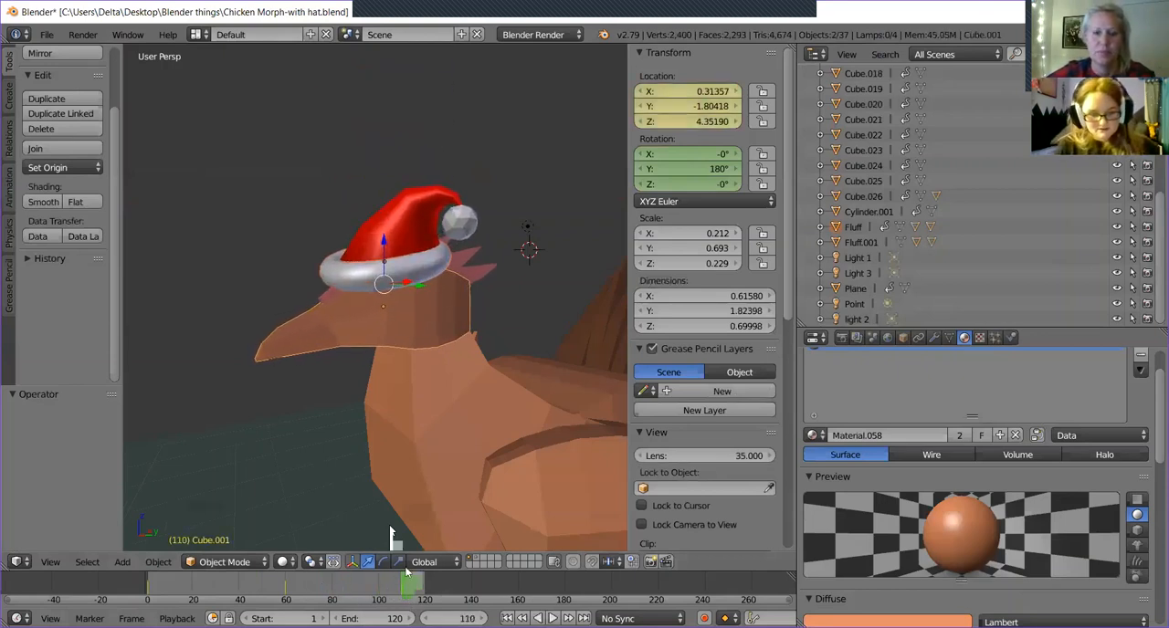
key("ctrl+z")
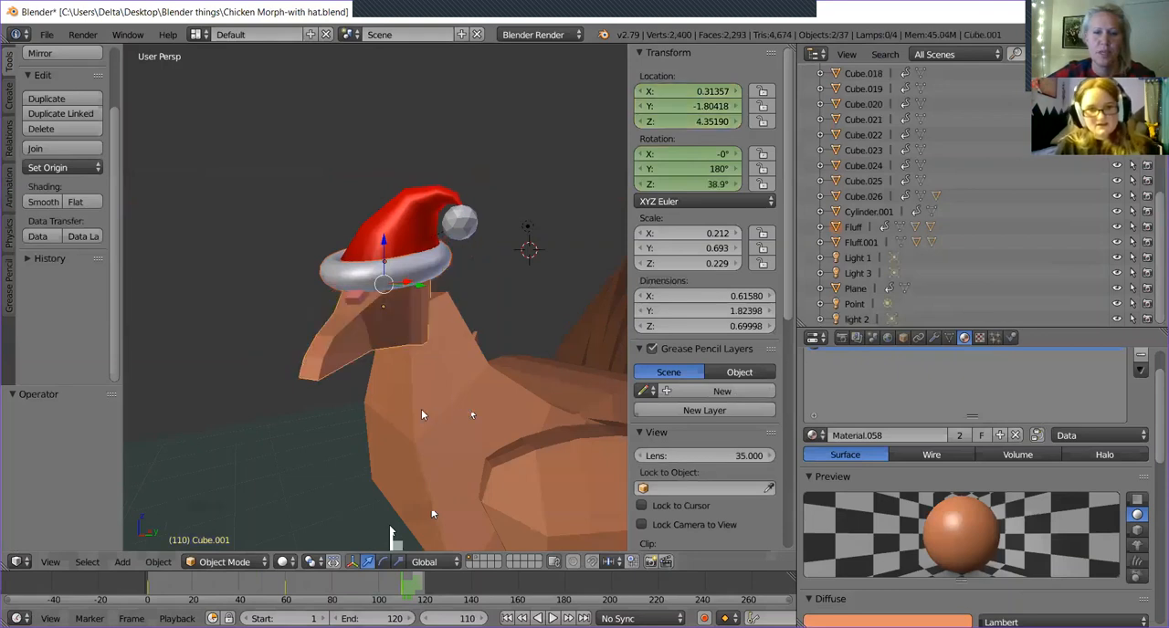
Try a LocRot keyframe for the head and hat brim at frame 110, and undo it.
key("i")
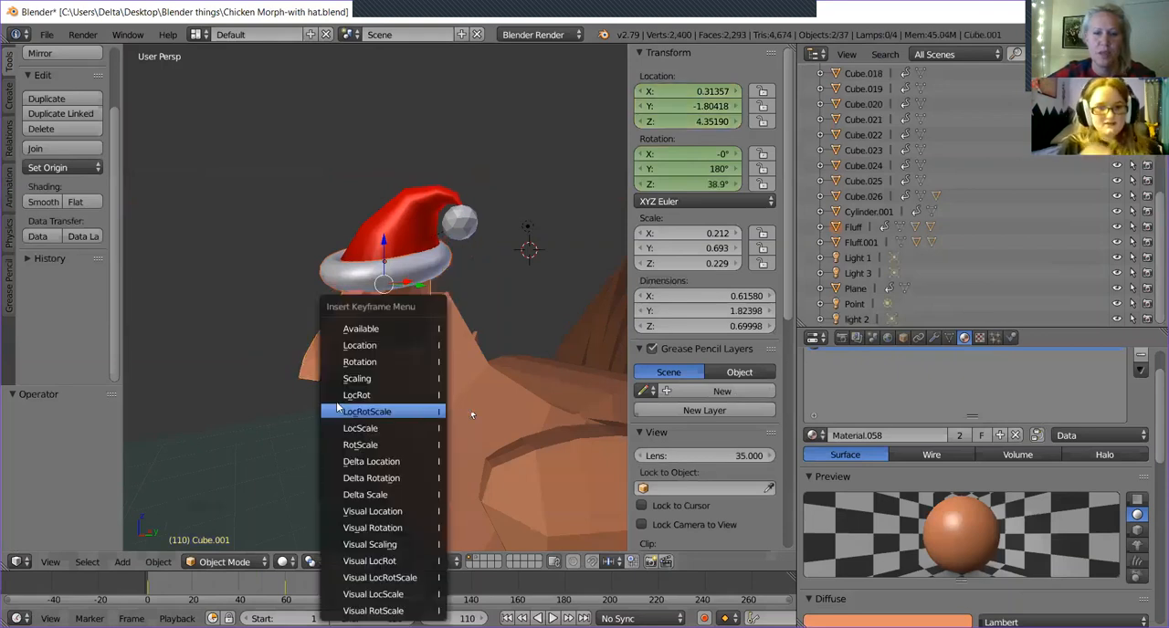
left_click(384, 394)
middle_click_drag(427, 417, 376, 433)
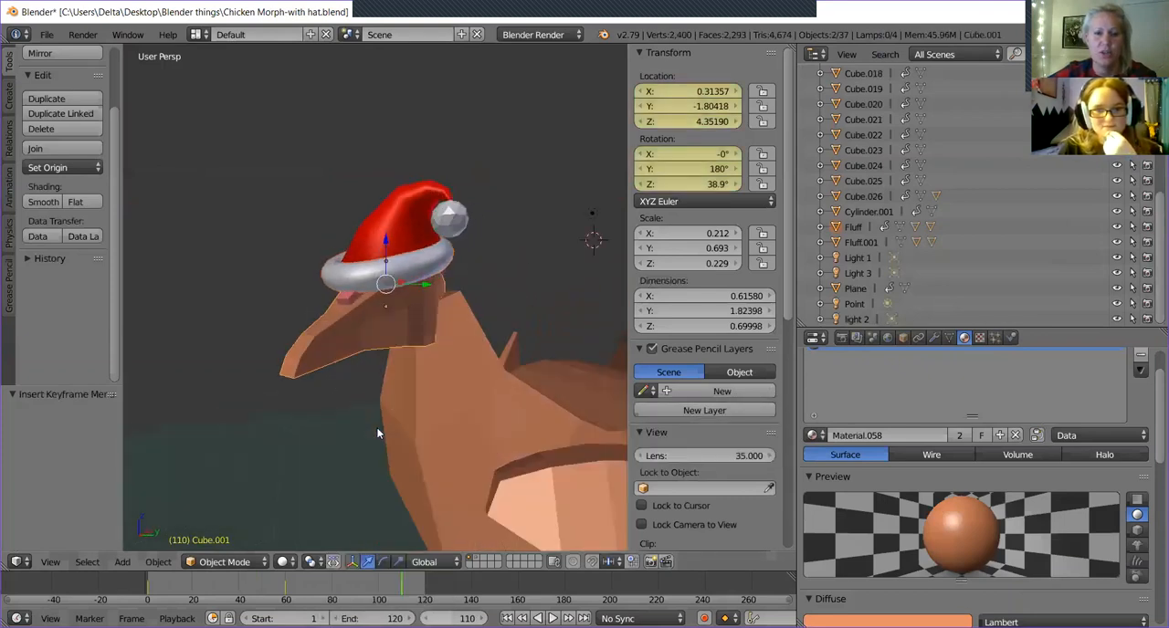
key("ctrl+z")
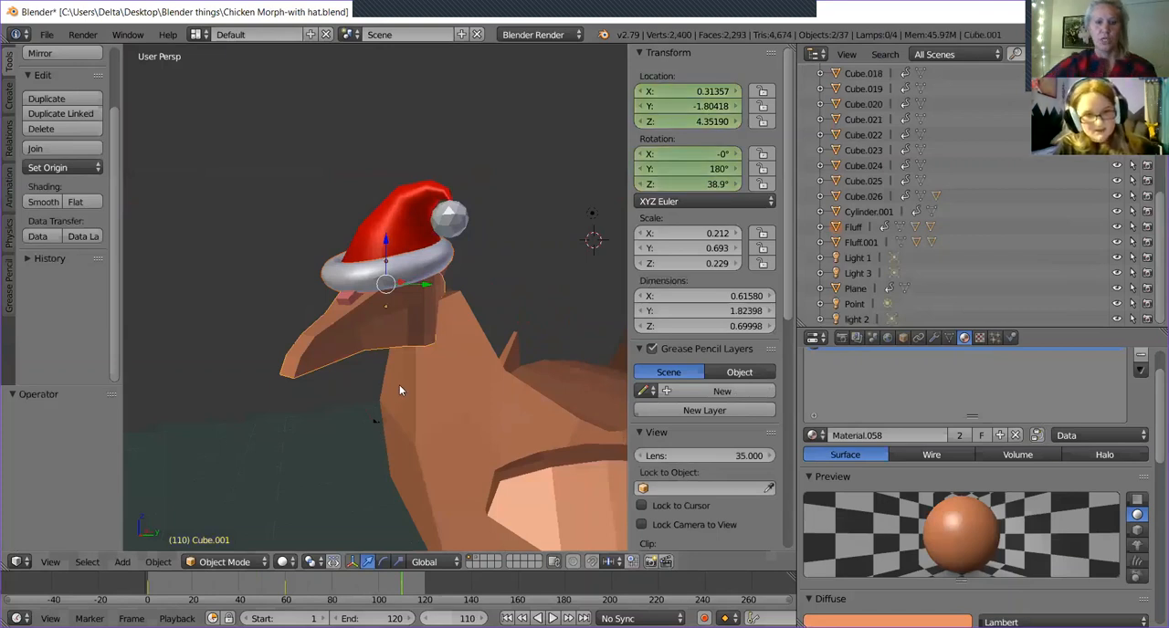
Insert a LocRotScale keyframe for the selected head and hat brim at frame 110.
key("i")
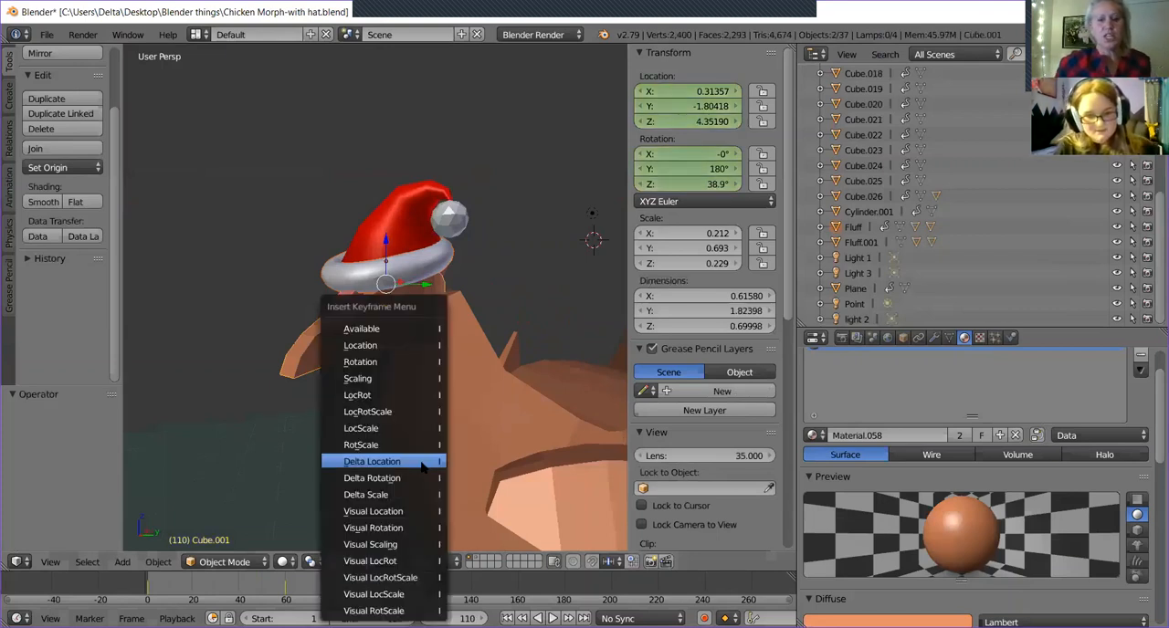
left_click(415, 412)
middle_click_drag(425, 444, 460, 466)
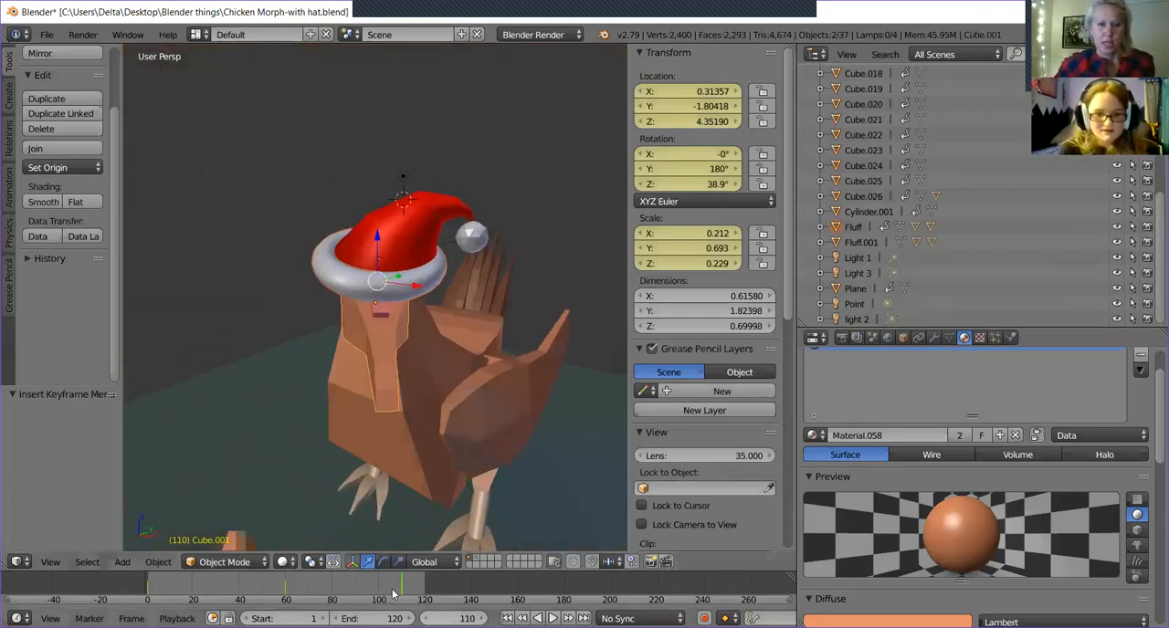
Scrub through the head turn to frame 109 and examine the hat's fit from several angles and through the camera.
mouse_move(397, 589)
left_mouse_down()
mouse_move(320, 587)
mouse_move(411, 600)
mouse_move(331, 595)
mouse_move(399, 595)
left_mouse_up()
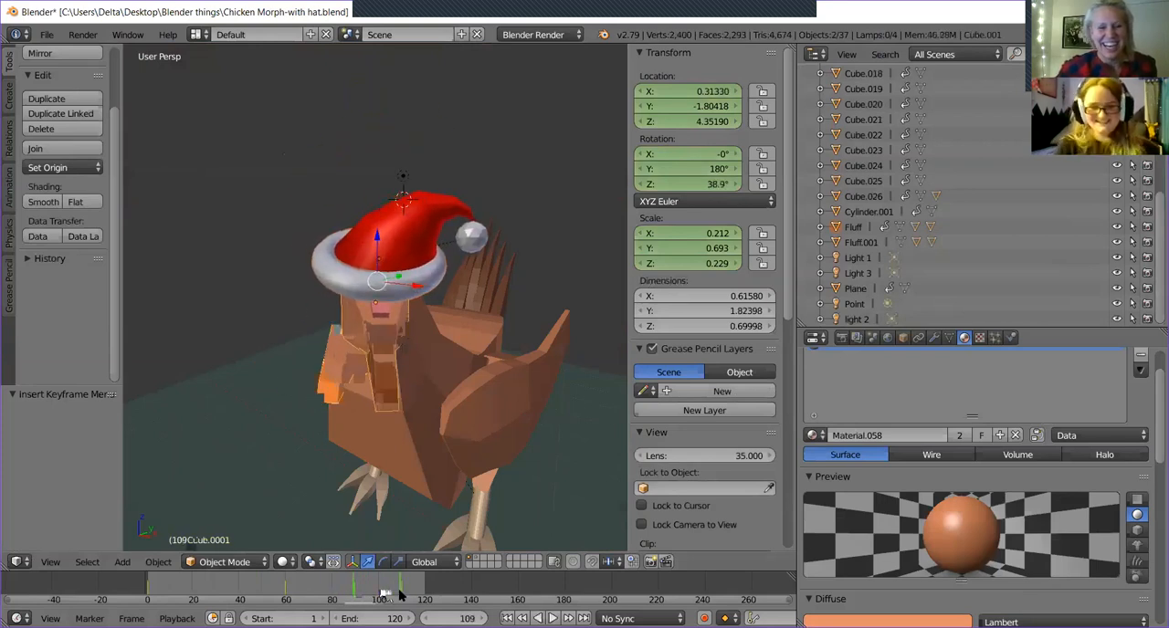
middle_click_drag(489, 464, 339, 456)
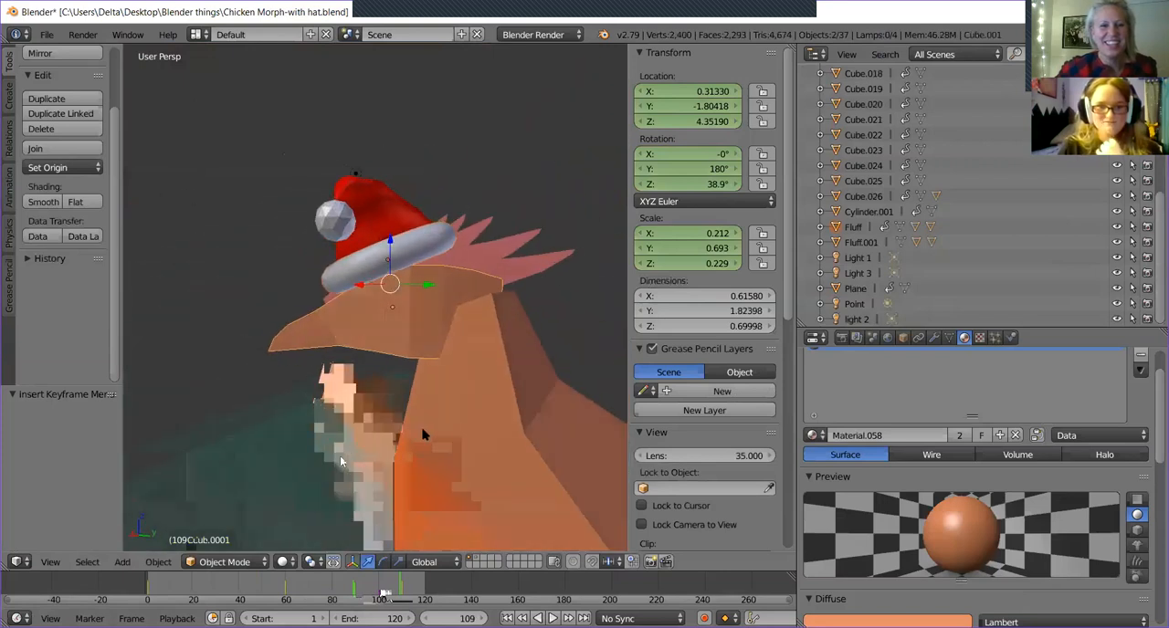
middle_click_drag(423, 435, 548, 425)
key("KP_0")
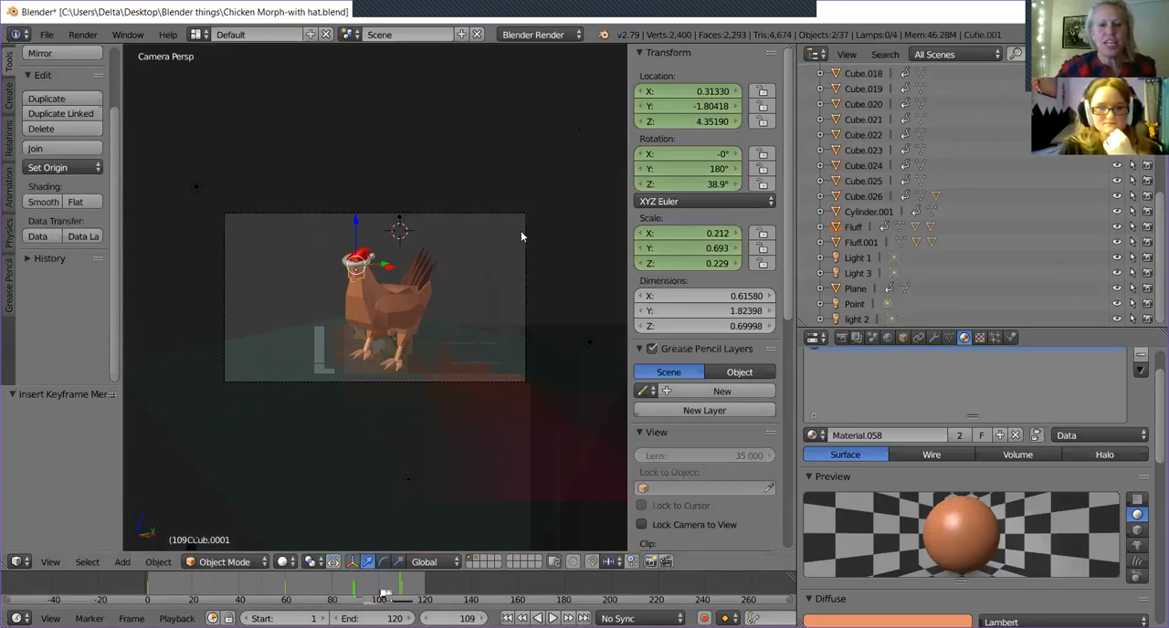
middle_click_drag(525, 237, 367, 292)
scroll(364, 242, "down", 2)
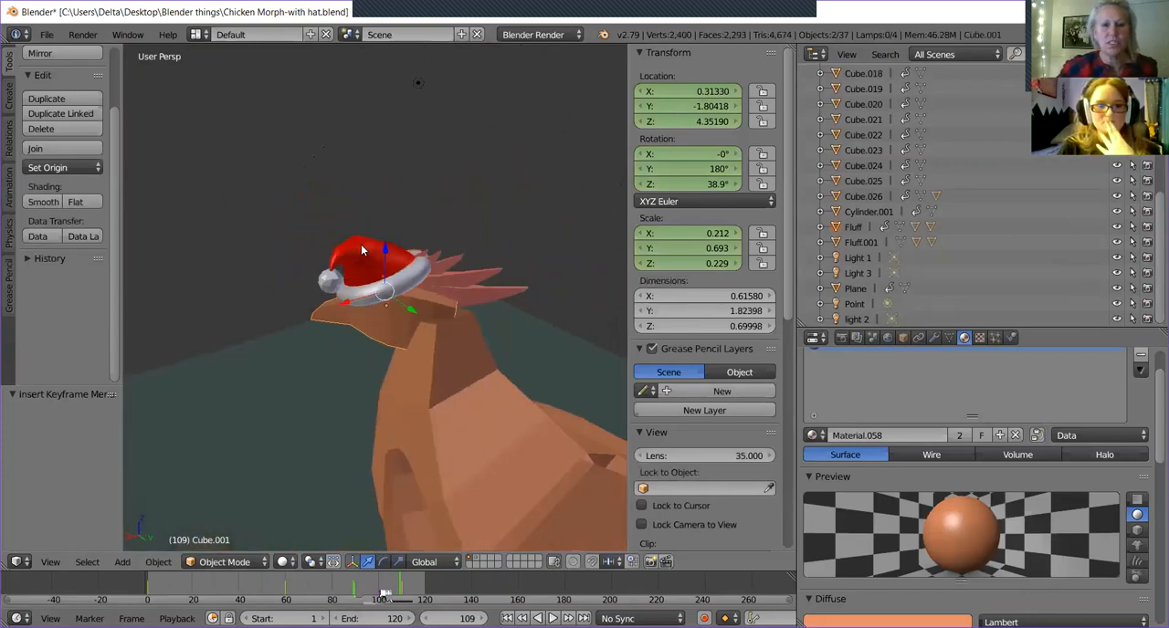
scroll(359, 246, "down", 8)
scroll(328, 292, "up", 4)
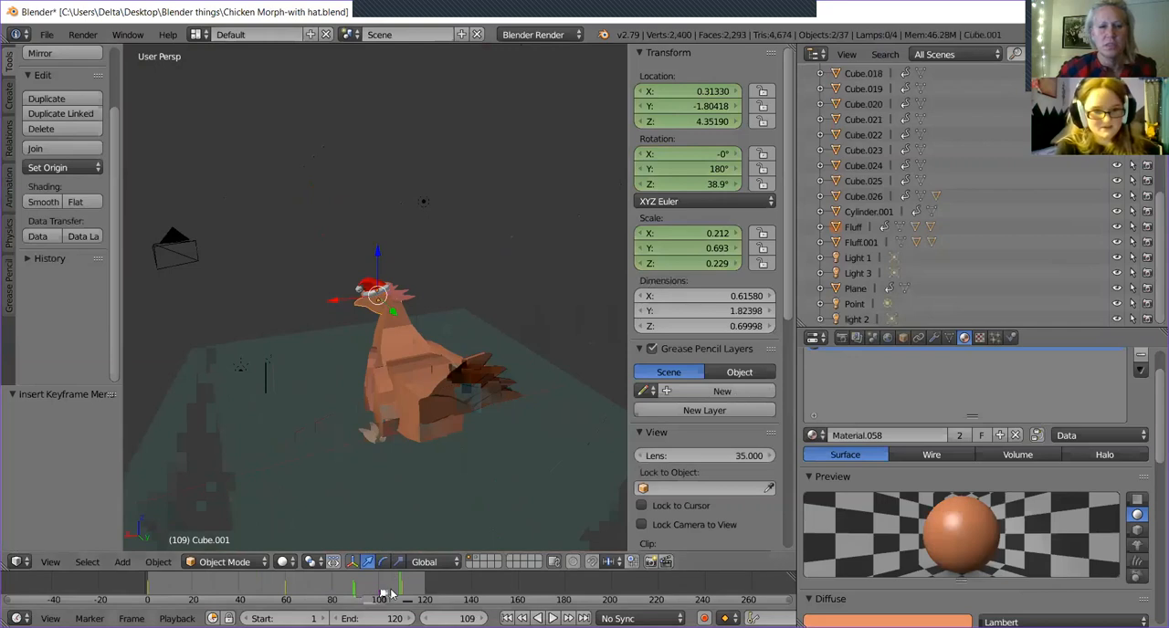
Play the animation, stop at frame 89, and check the partly turned head with the hat from the side and front.
key("alt+shift+a")
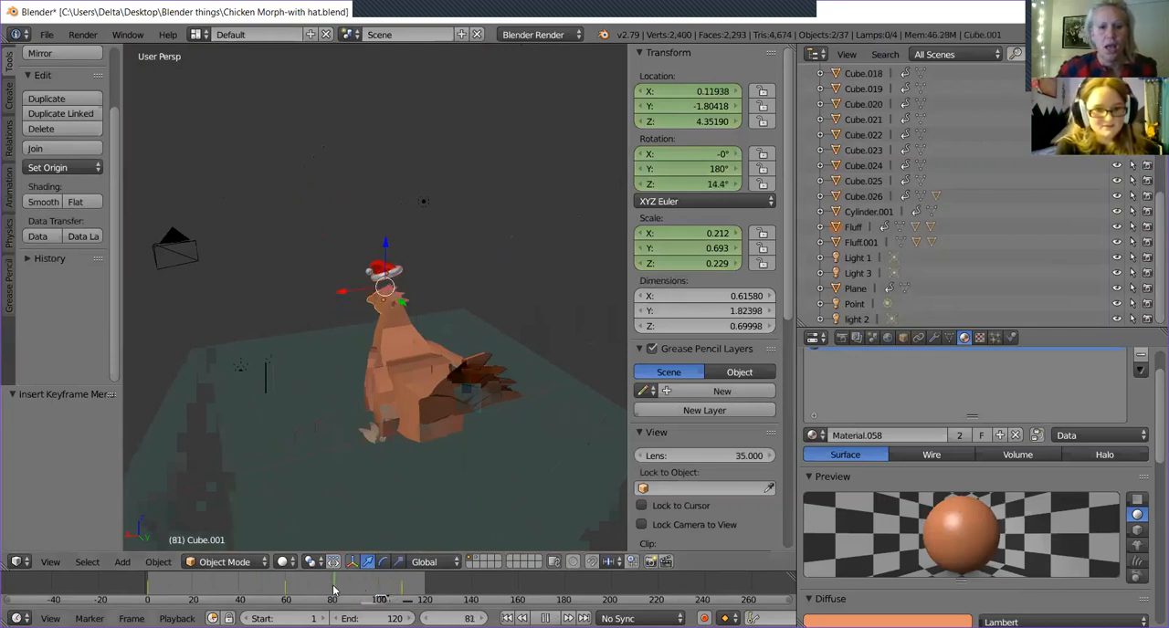
mouse_move(334, 591)
left_mouse_down()
mouse_move(284, 578)
mouse_move(370, 582)
mouse_move(320, 583)
mouse_move(352, 581)
left_mouse_up()
middle_click_drag(493, 534, 567, 530)
scroll(448, 468, "up", 5)
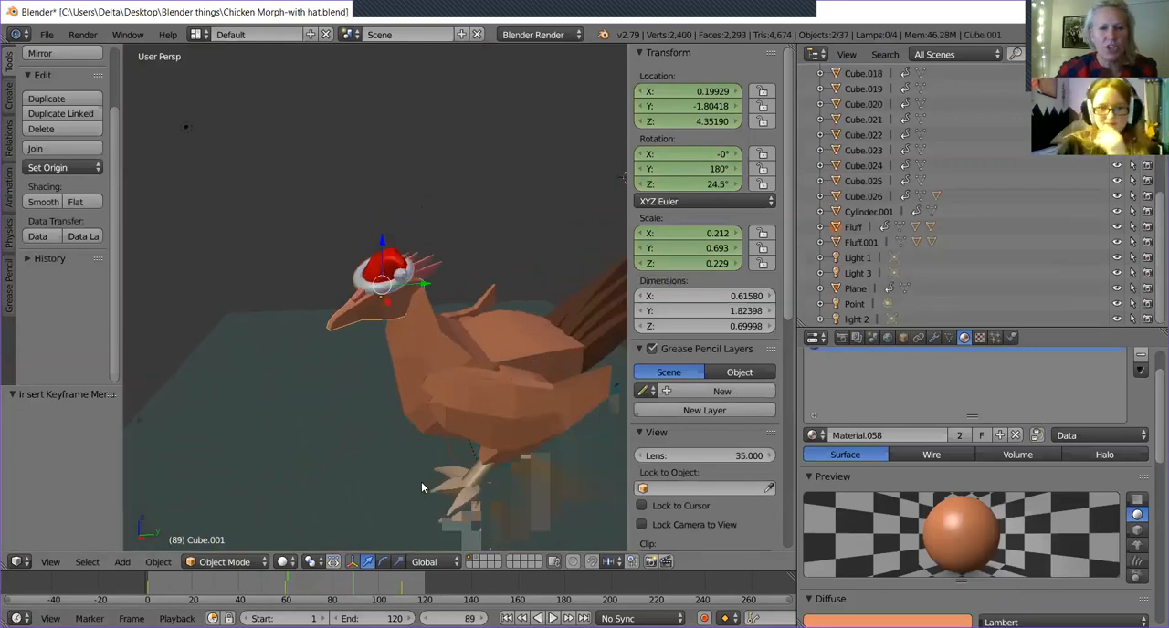
middle_click_drag(399, 463, 454, 421)
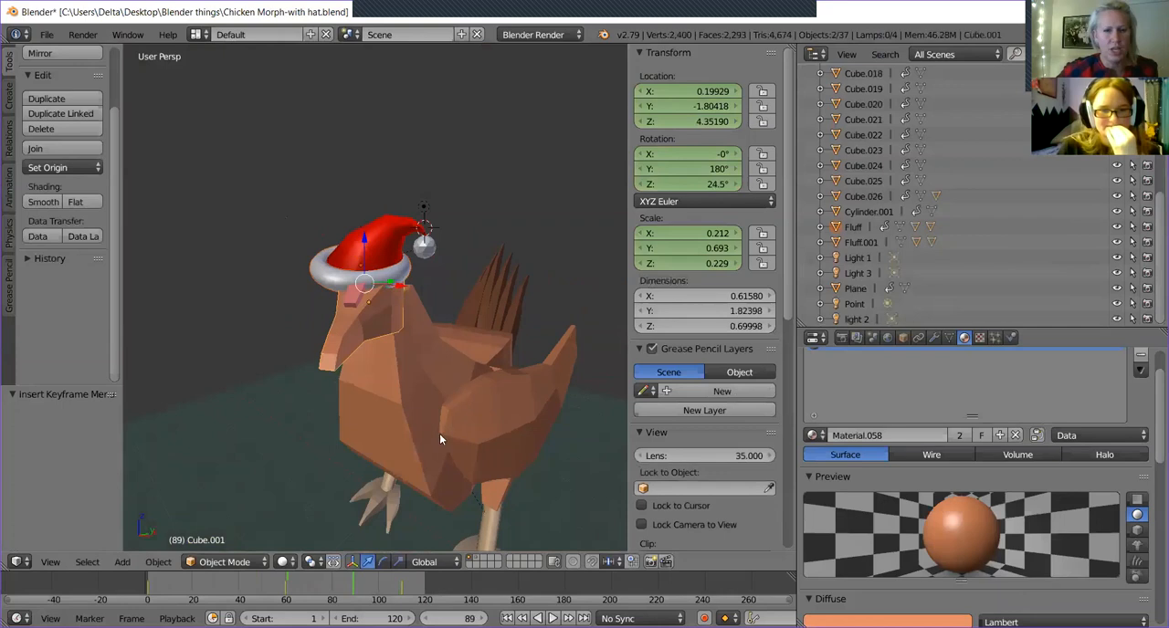
Replay the animation from near the start and scrub between frames 61 and 105 to examine the head turning during the hat's fall.
left_click(160, 591)
key("alt+a")
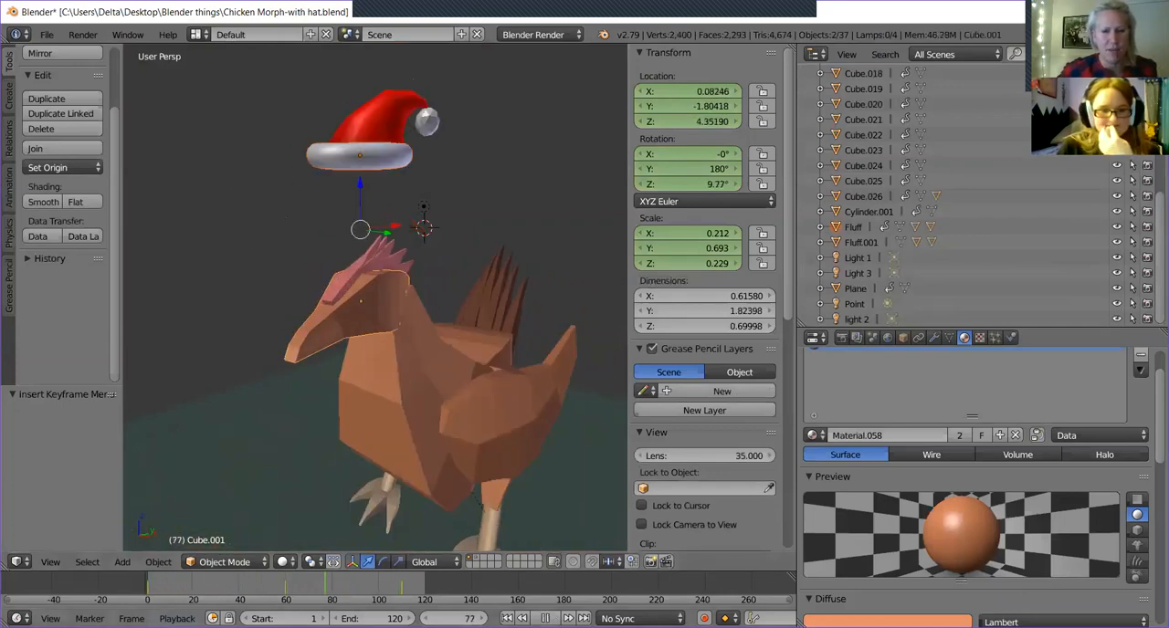
key("alt+a")
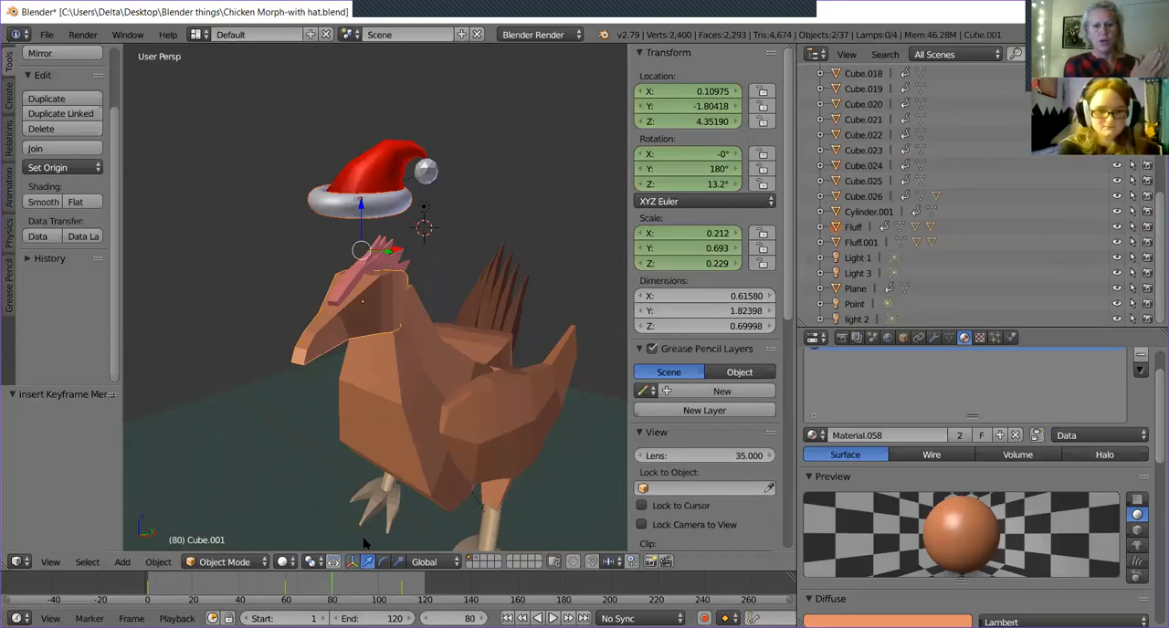
left_click_drag(395, 592, 318, 595)
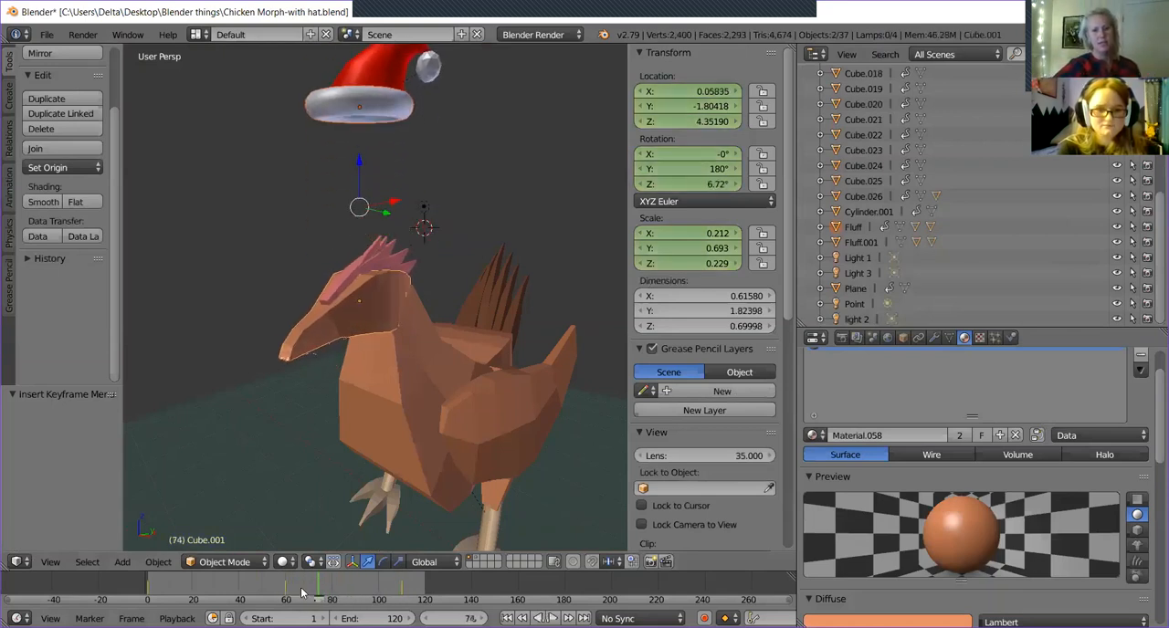
key("alt+a")
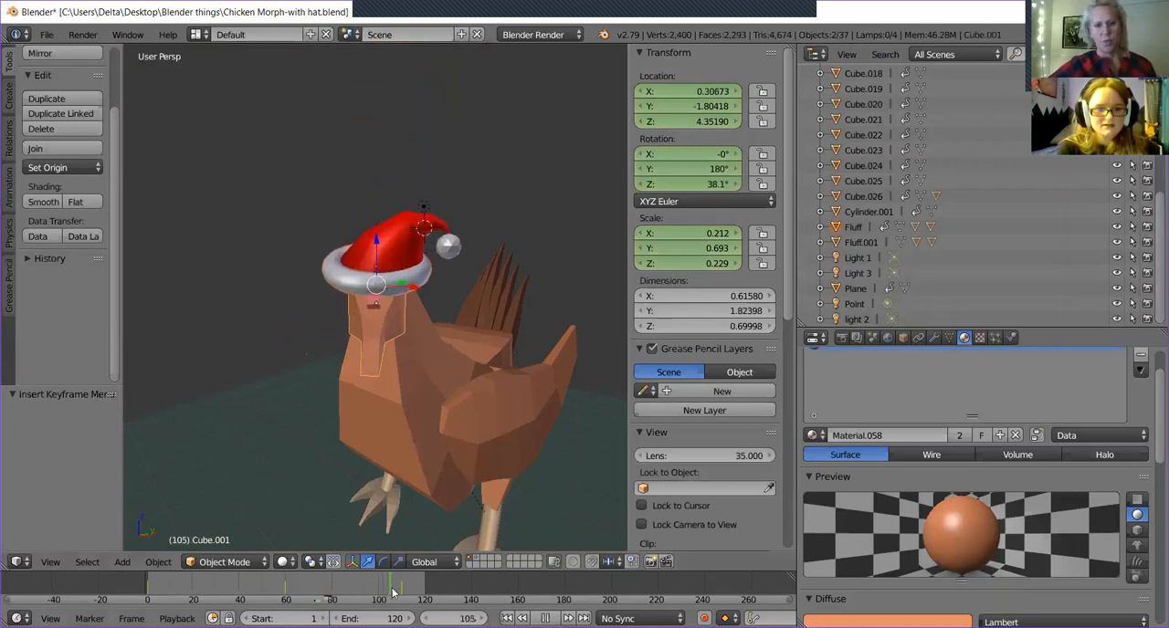
left_click_drag(389, 598, 288, 587)
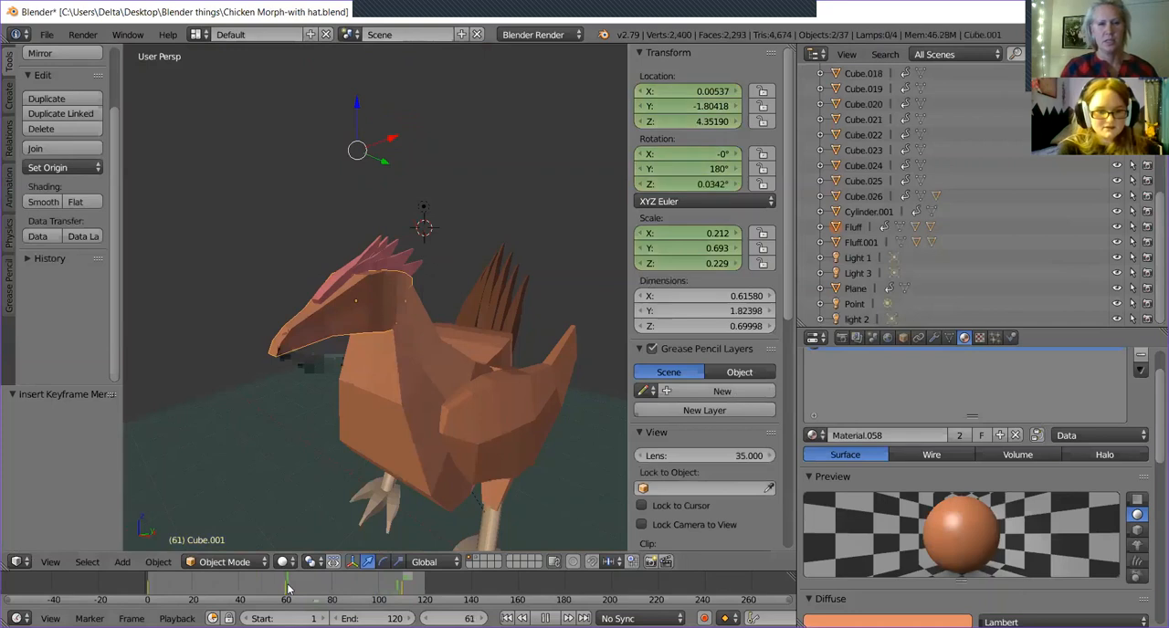
middle_click_drag(314, 508, 255, 532)
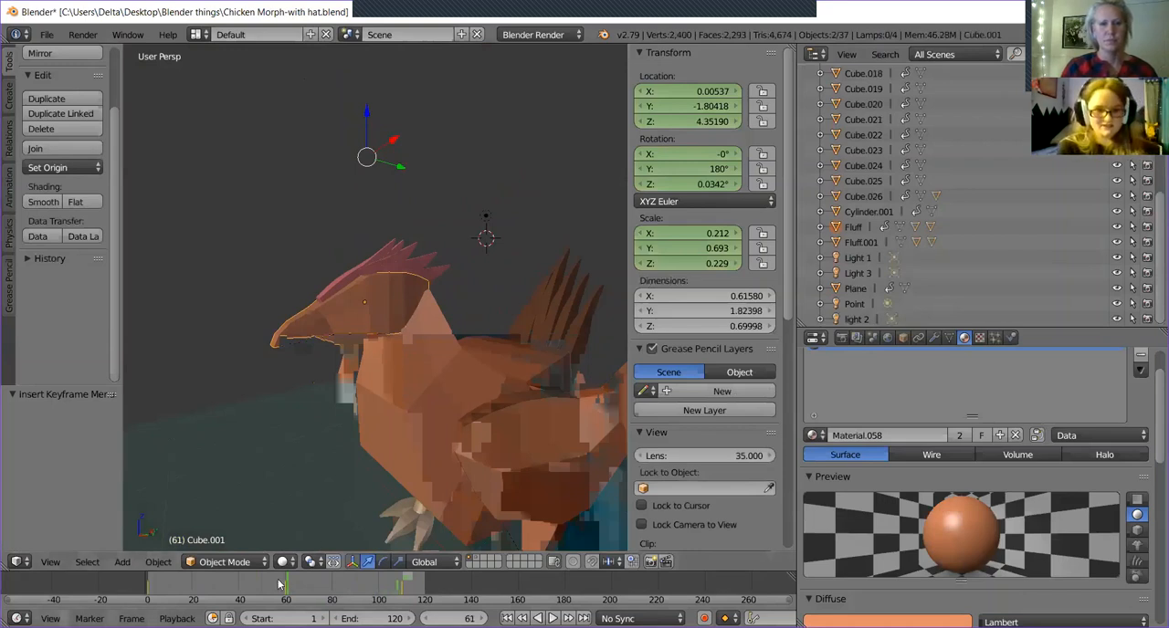
left_click_drag(254, 586, 288, 586)
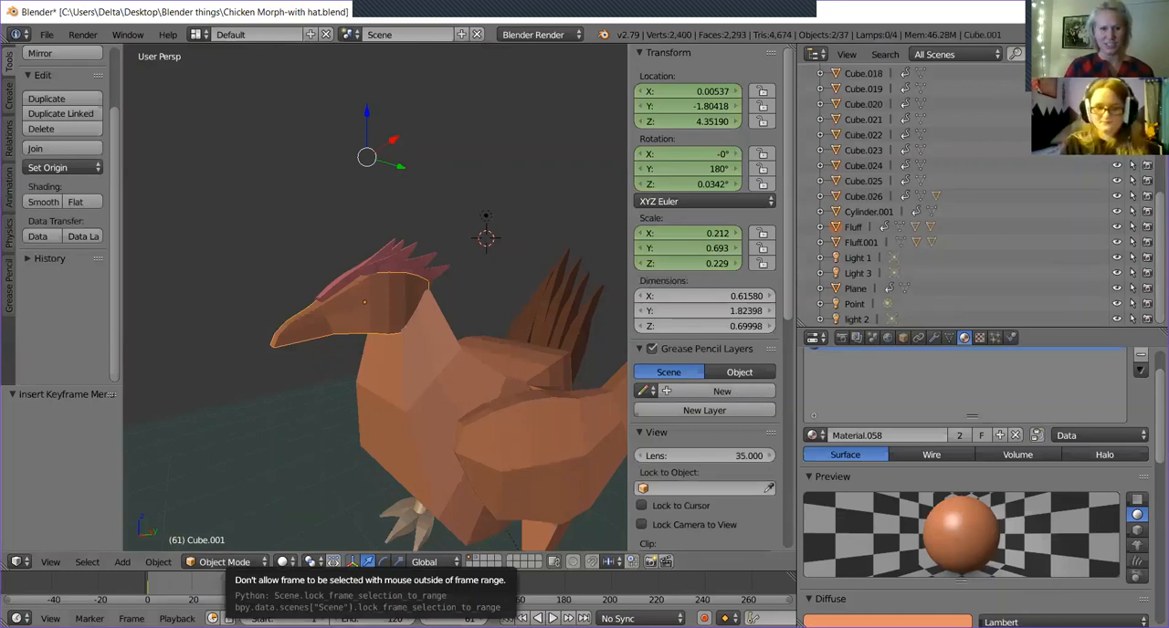
Select only the chicken's head, scrub through its turn, and return the timeline to frame 61.
middle_click_drag(357, 492, 382, 471)
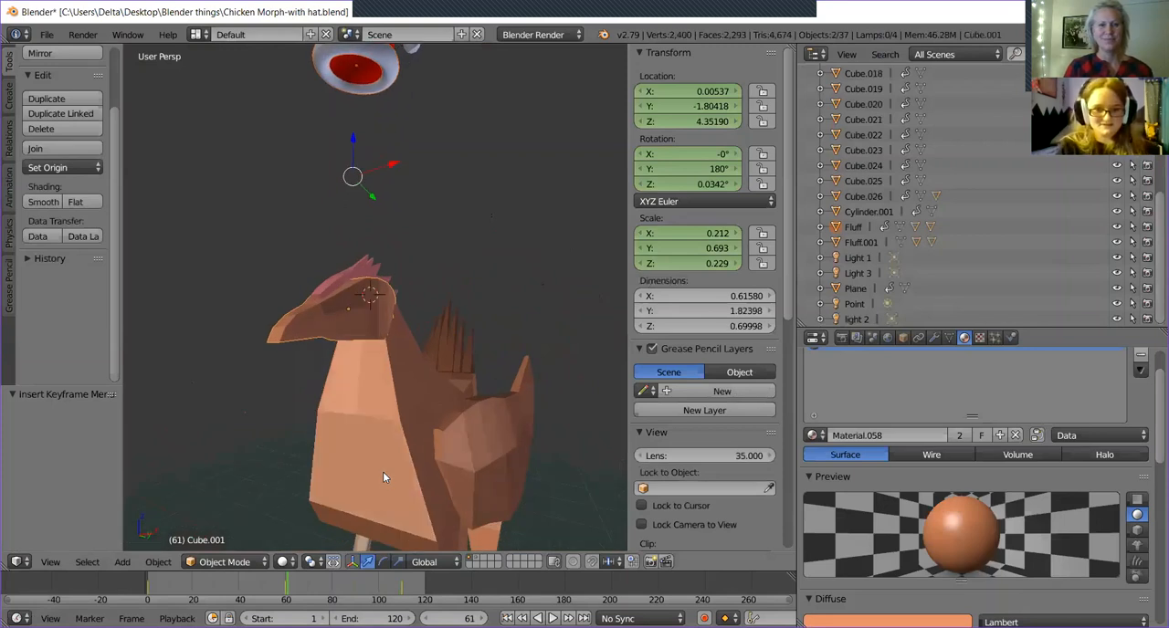
middle_click_drag(429, 419, 405, 347)
right_click(396, 313)
right_click(396, 308)
middle_click_drag(396, 309, 339, 388)
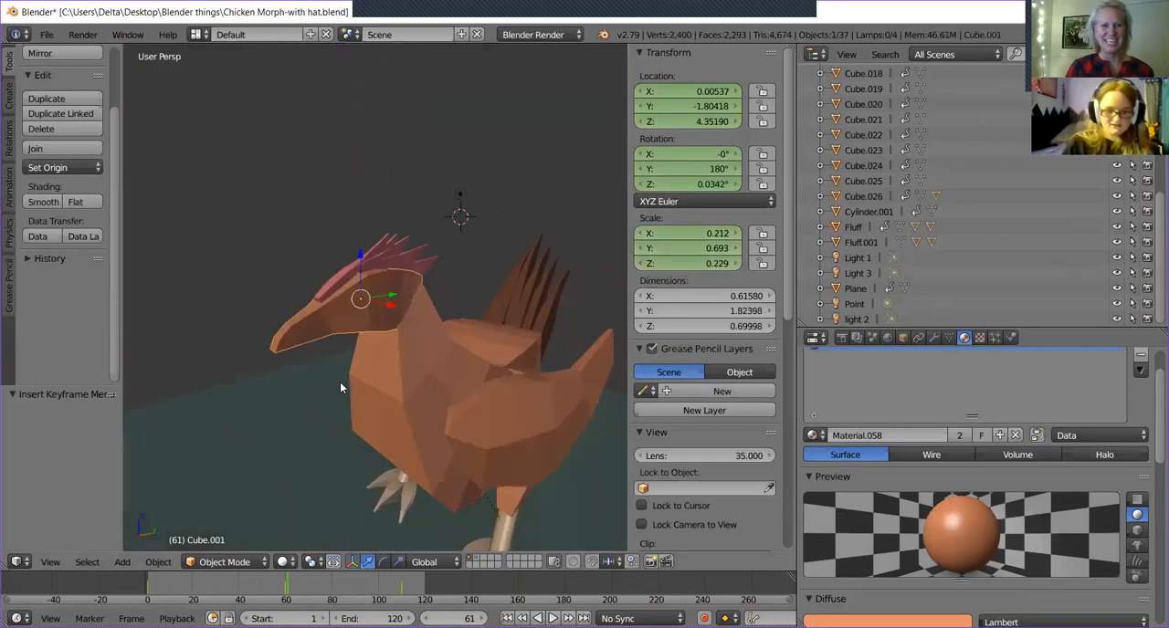
left_click(408, 596)
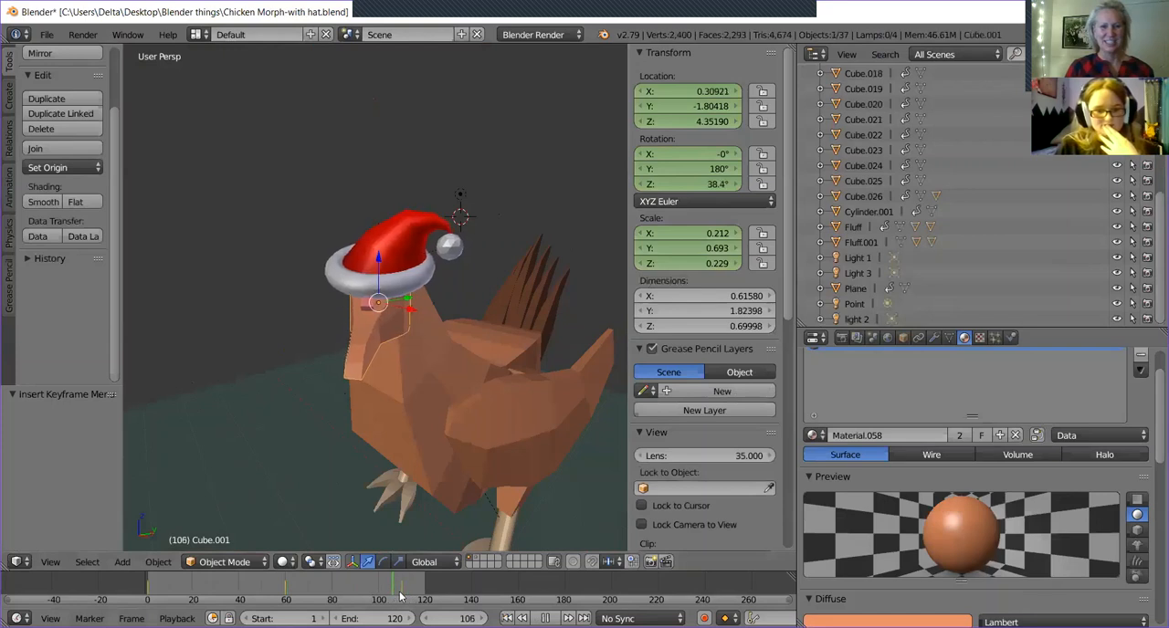
left_click_drag(404, 592, 287, 584)
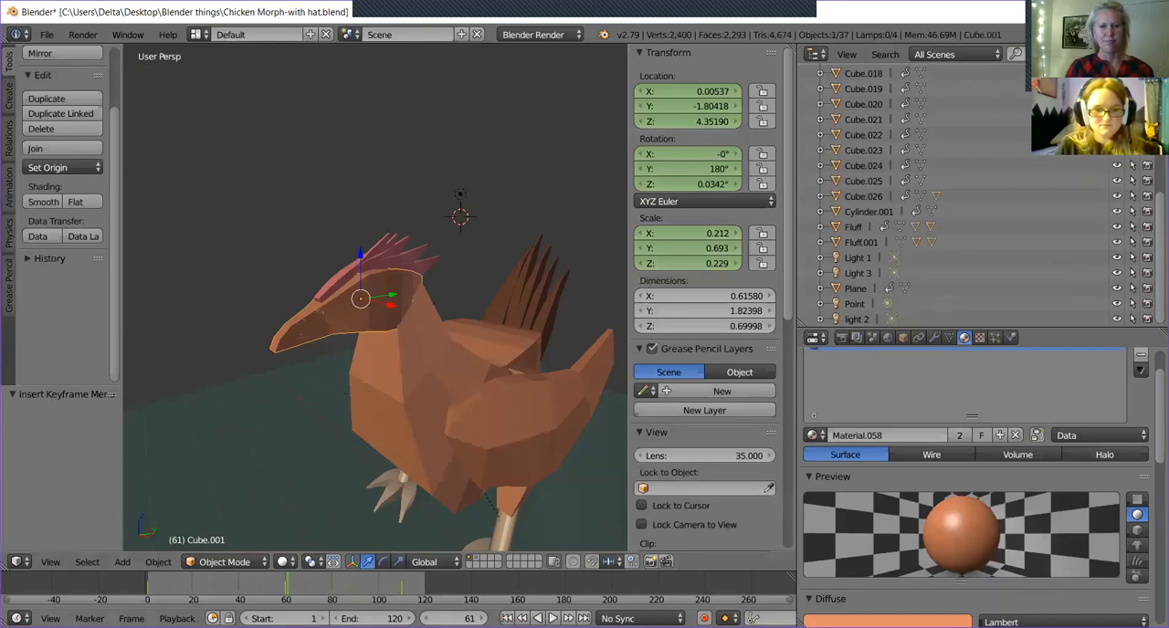
Check the head turn up to frame 110, then undo the recent changes back to before the head-turn keyframe at that frame.
left_click(401, 584)
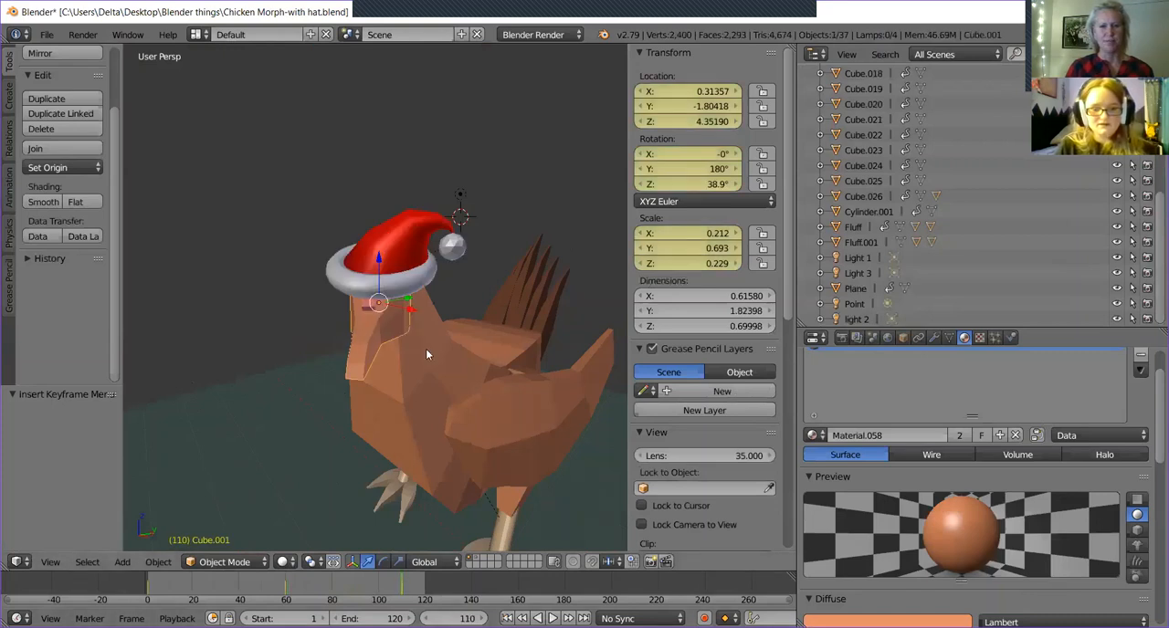
key("ctrl+z")
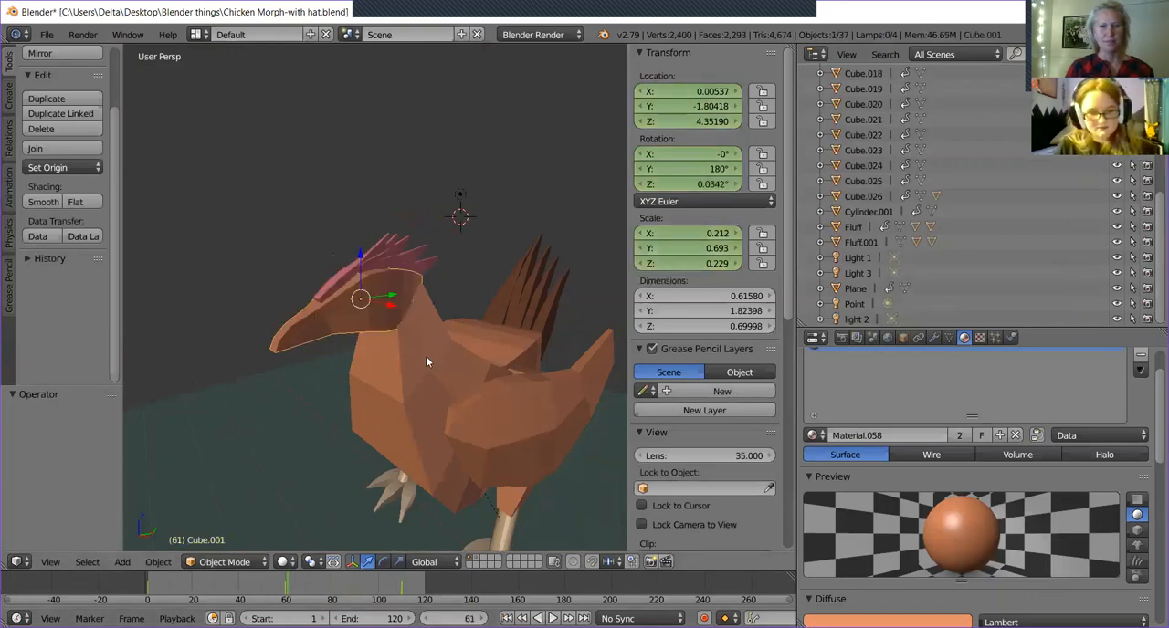
right_click(426, 360)
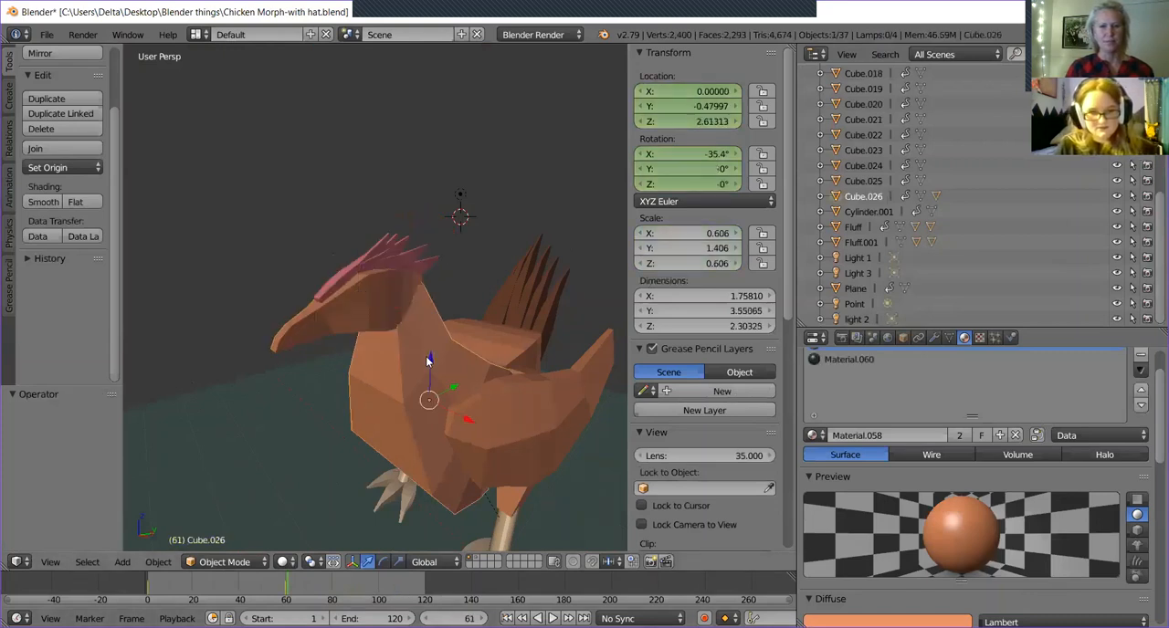
right_click(345, 331)
key("alt+a")
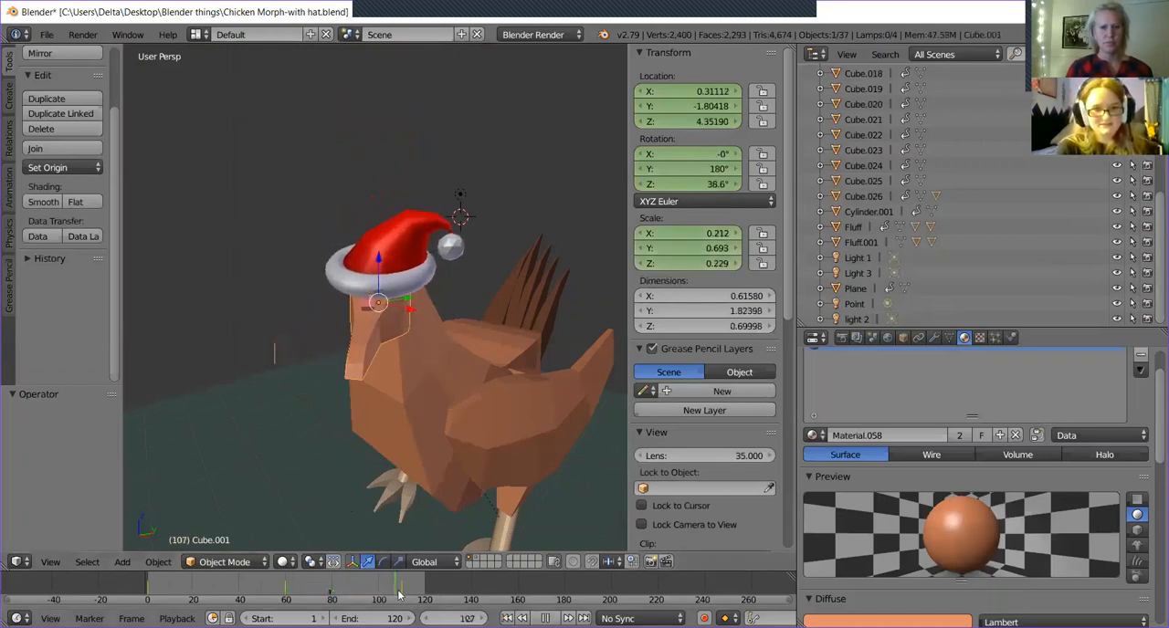
key("alt+a")
key("ctrl+z")
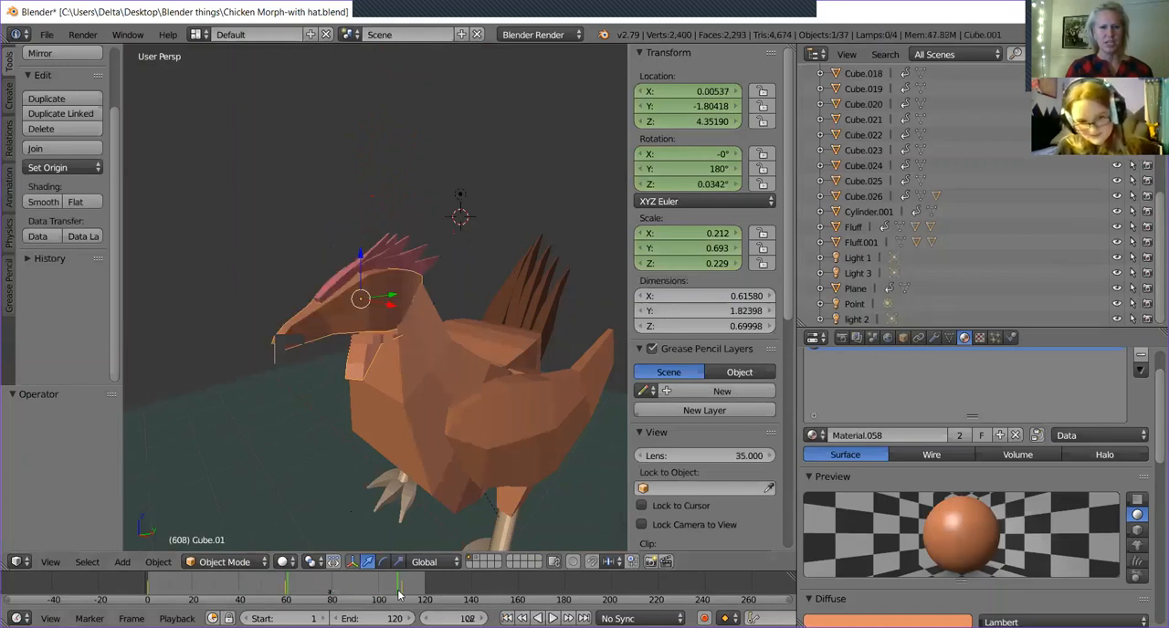
key("ctrl+z")
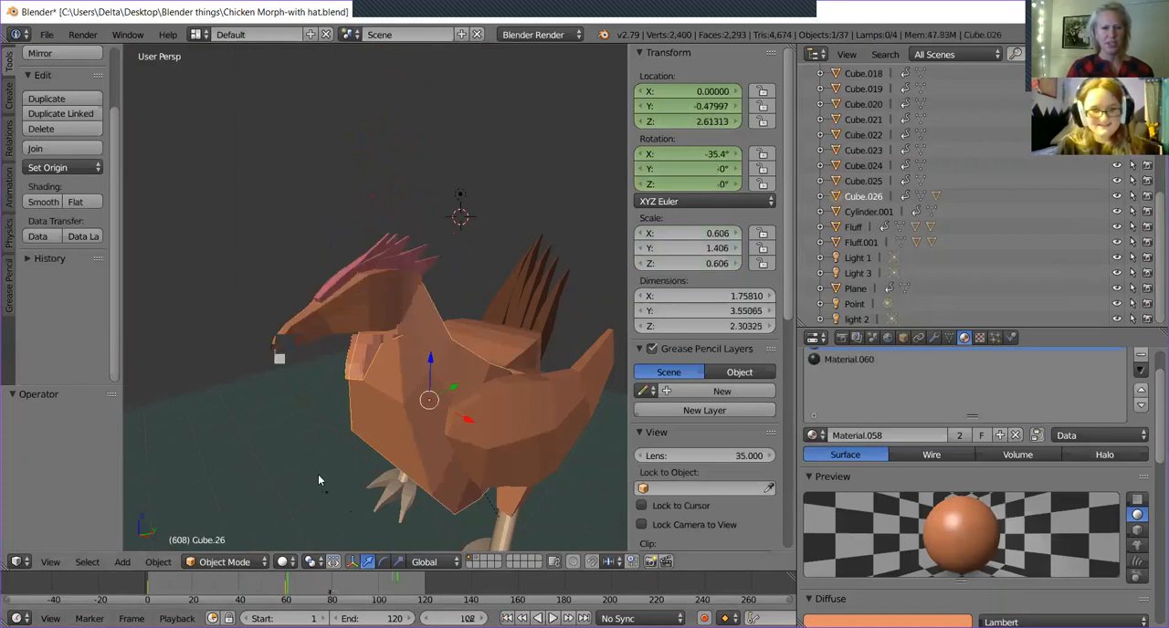
key("alt+a")
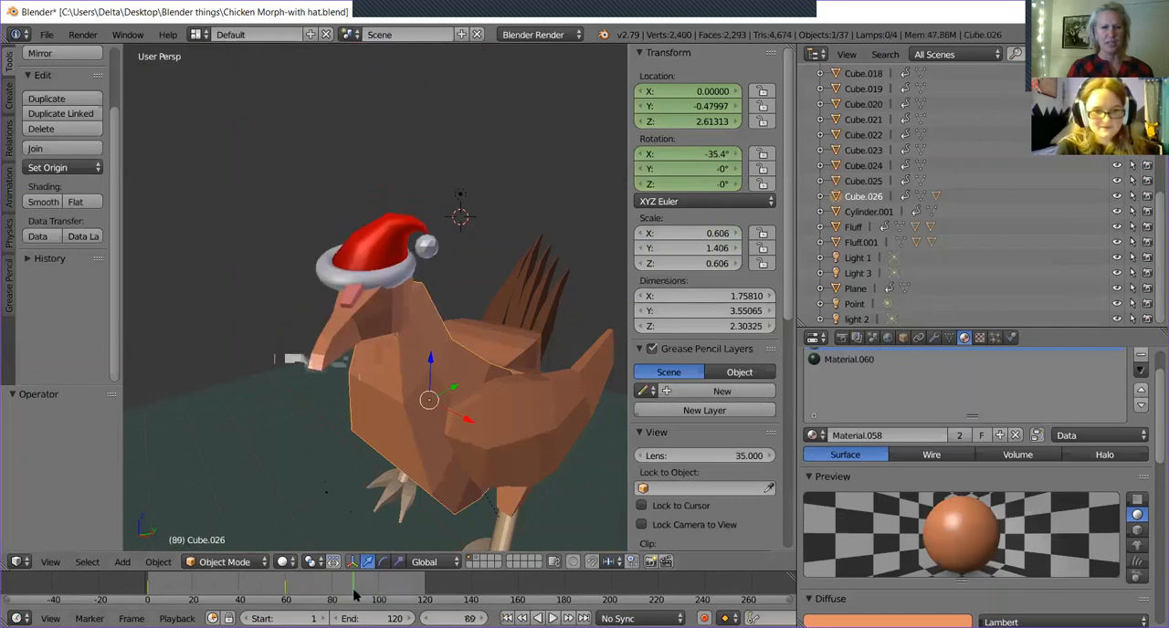
key("alt+a")
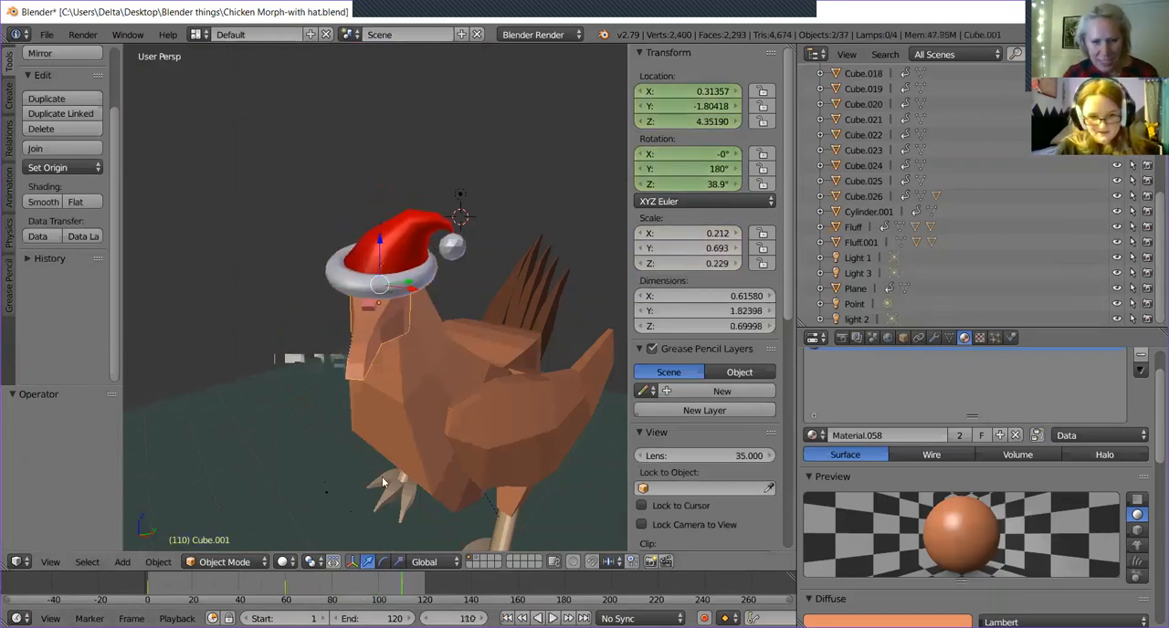
Scrub to frame 91 and insert a LocRotScale keyframe for the unturned head and Santa hat.
left_click_drag(399, 588, 362, 591)
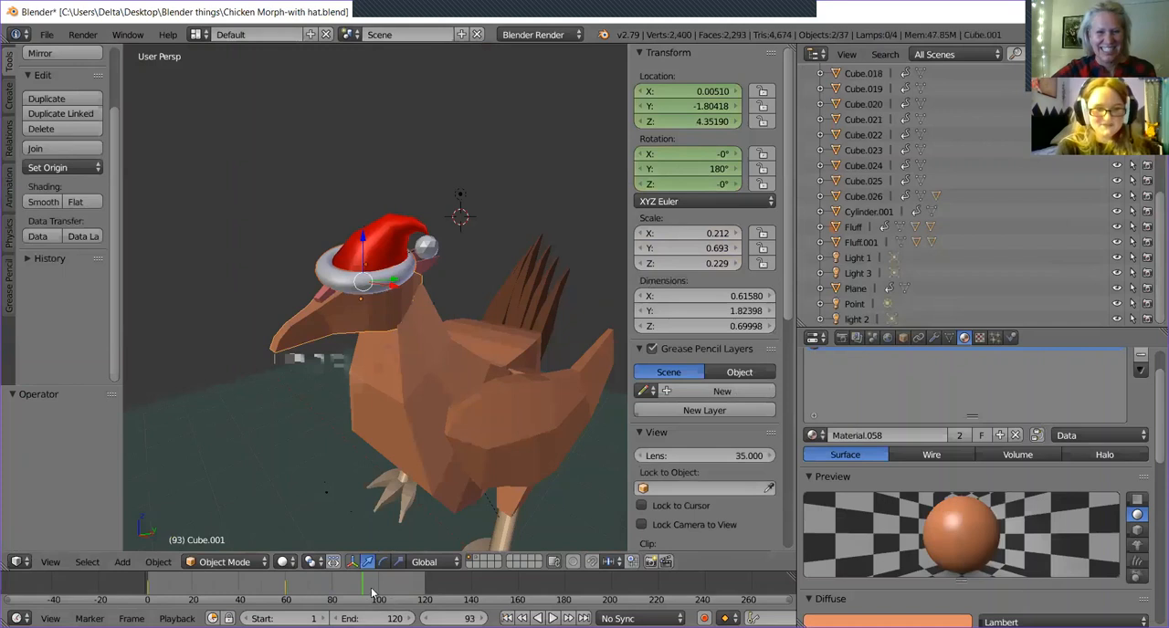
left_click_drag(304, 585, 358, 600)
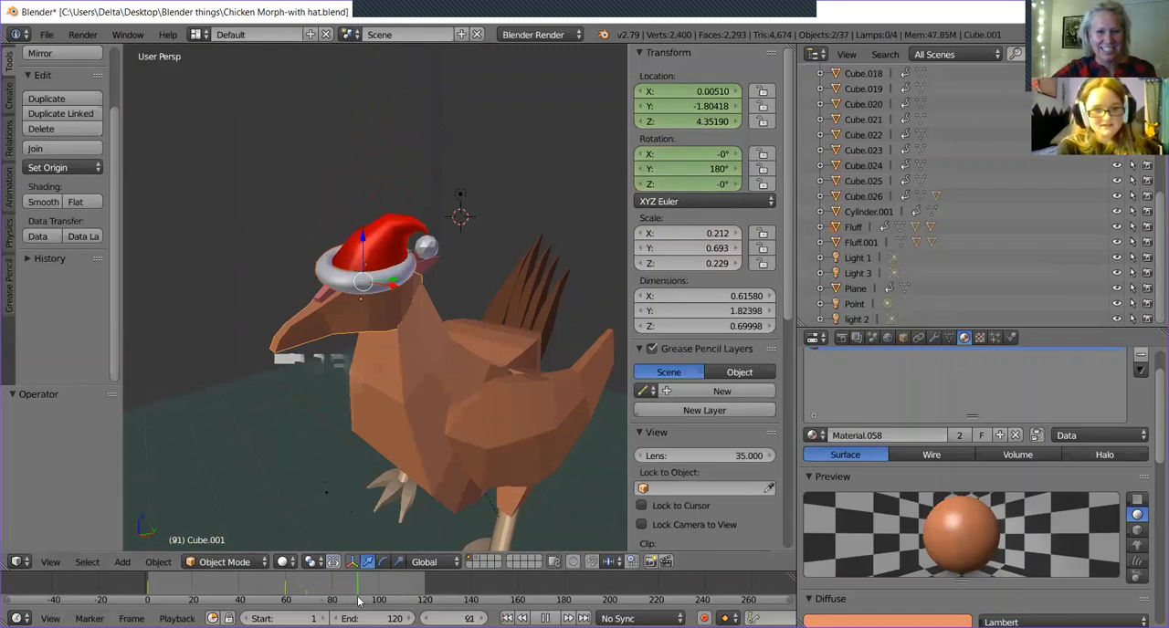
left_click_drag(358, 600, 358, 600)
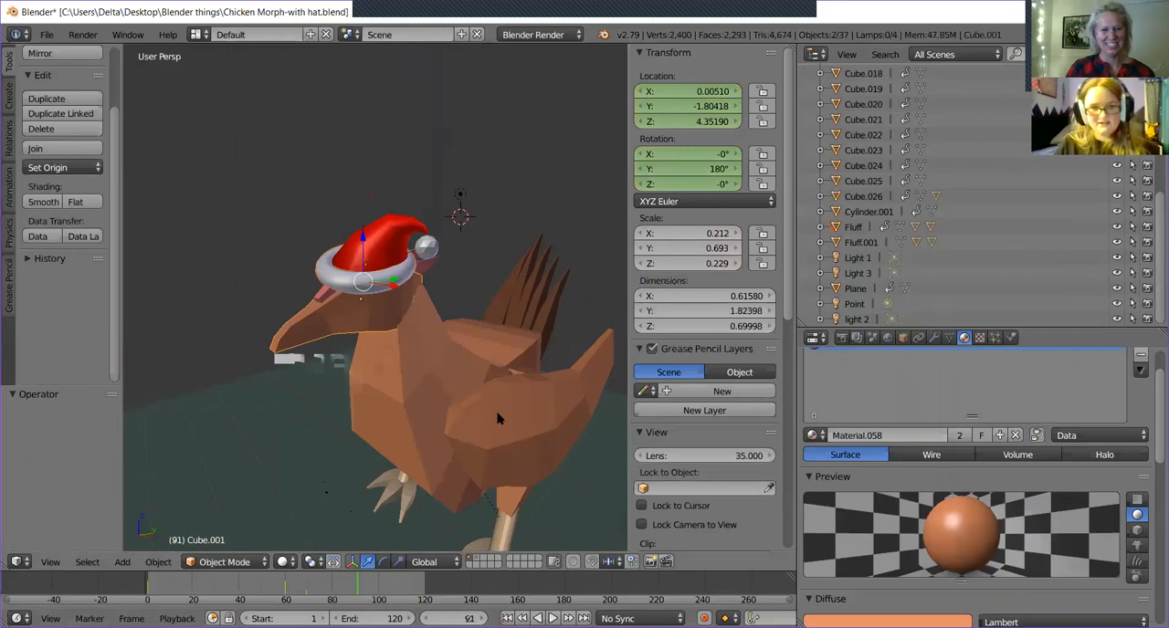
key("i")
left_click(387, 412)
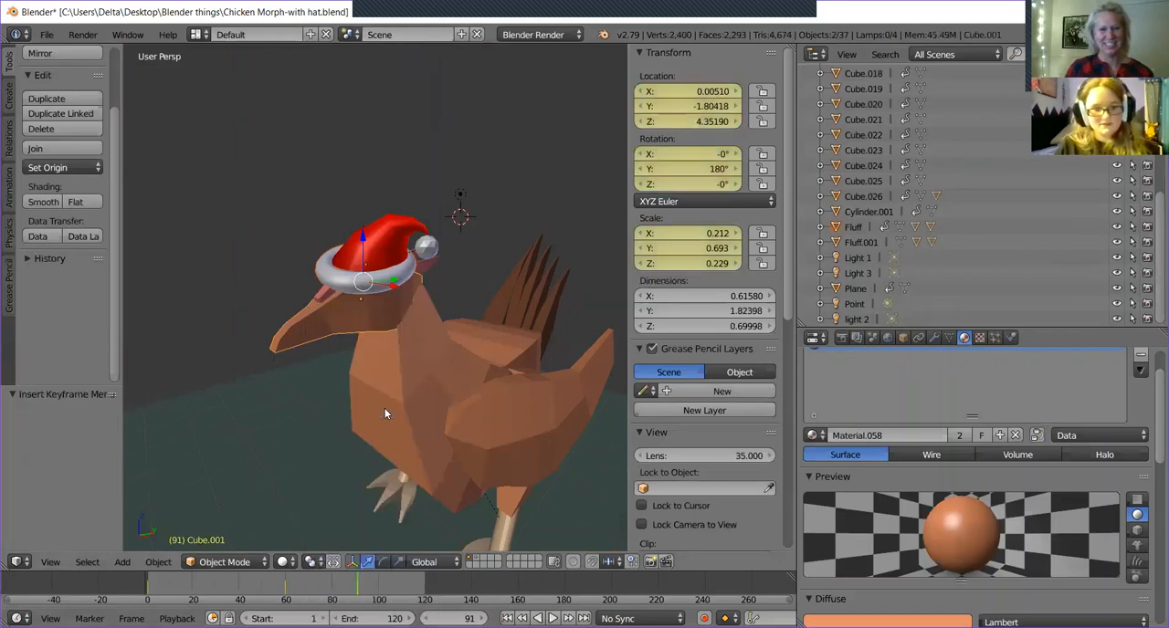
At frame 110, rotate the head and hat together about Z until the head's Z rotation is about 41.8°.
left_click(398, 586)
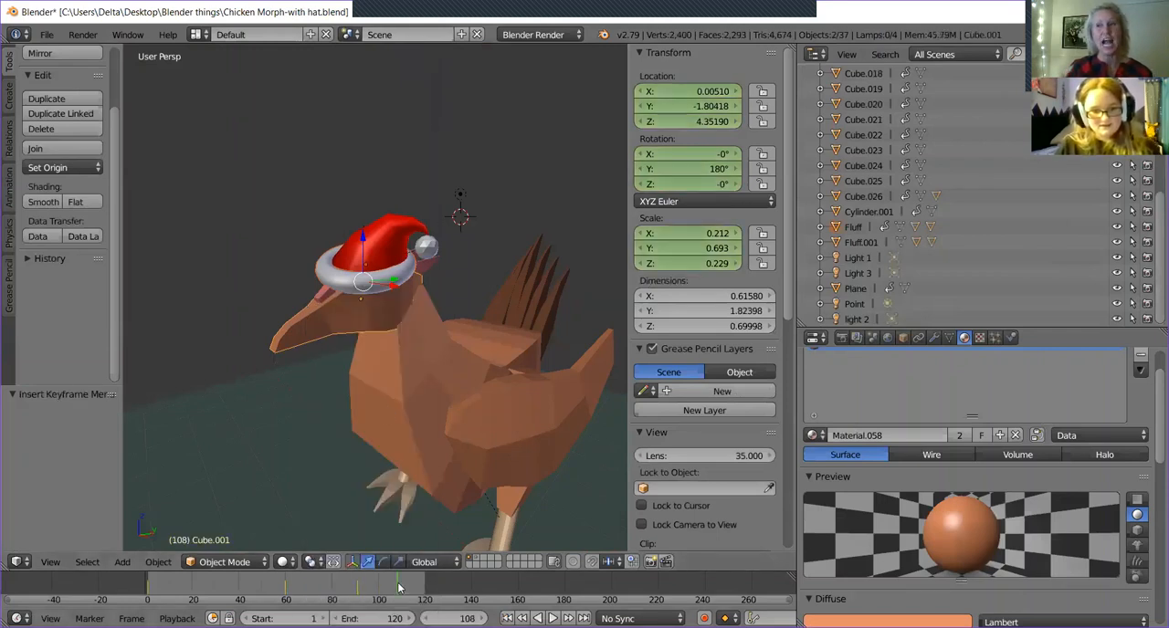
key("alt+a")
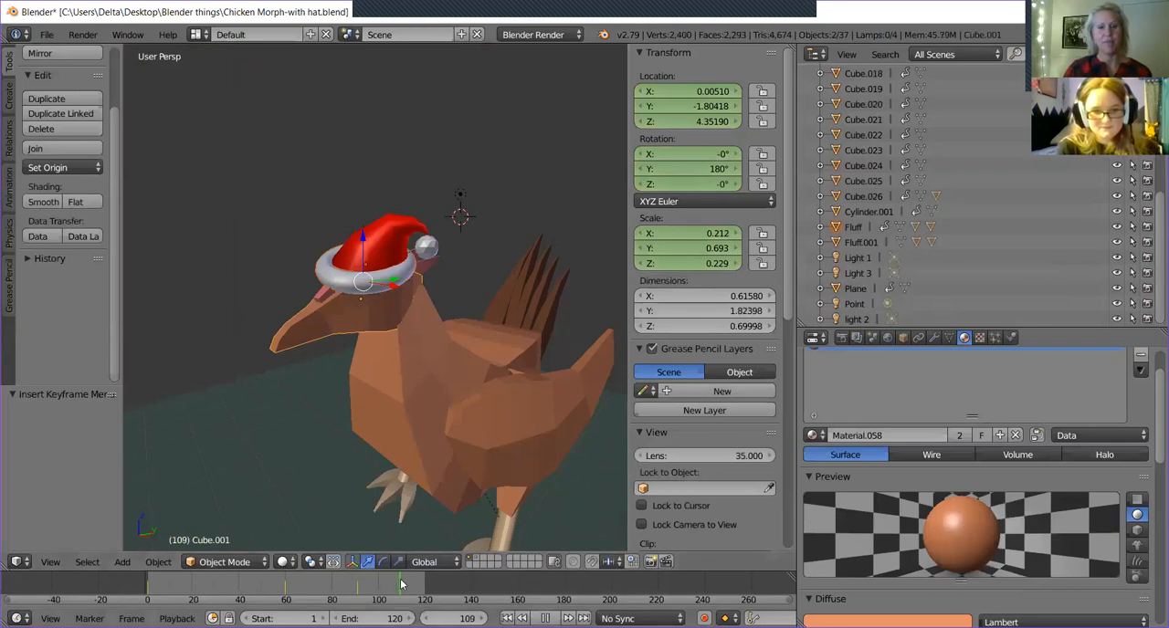
key("alt+a")
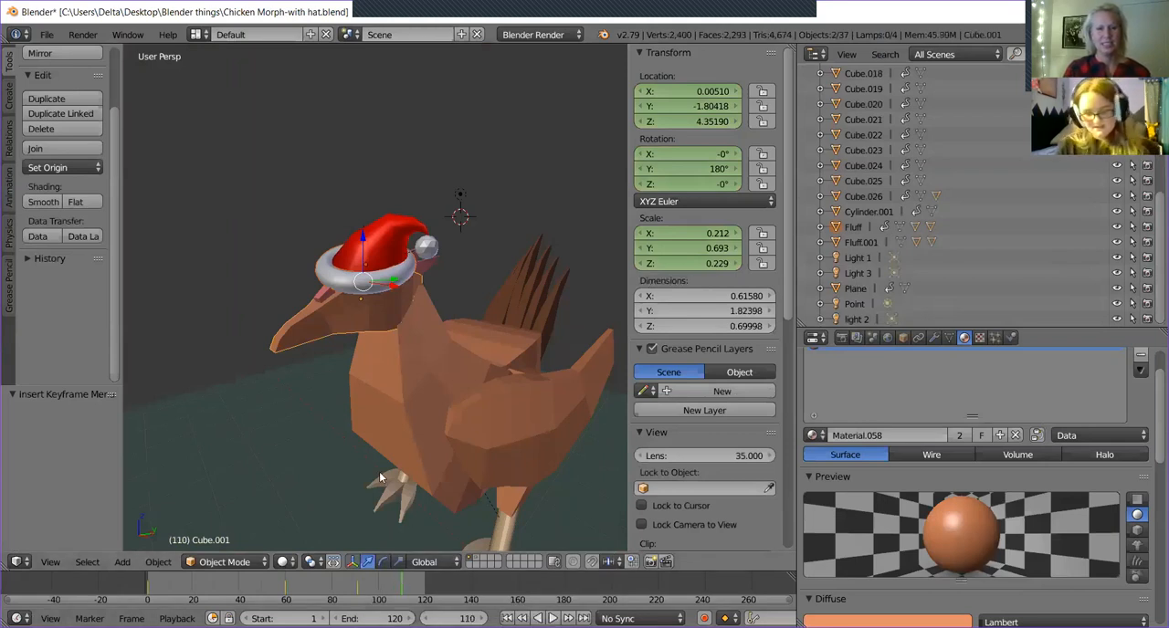
left_click(383, 562)
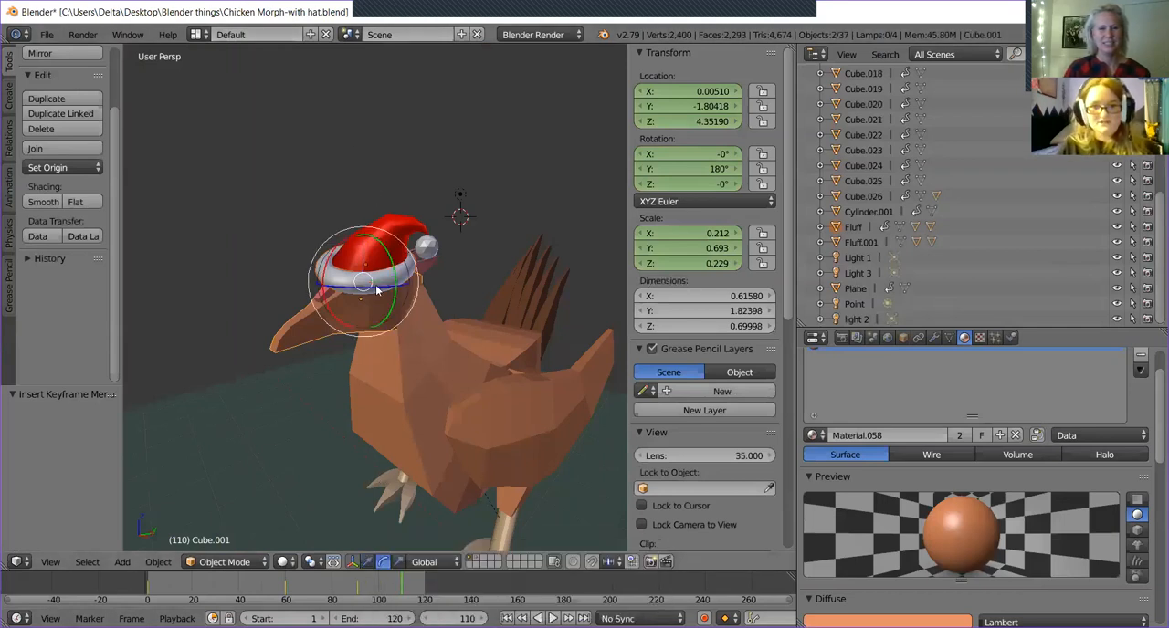
left_click_drag(352, 290, 372, 286)
middle_click_drag(510, 274, 528, 363)
left_click_drag(406, 263, 271, 366)
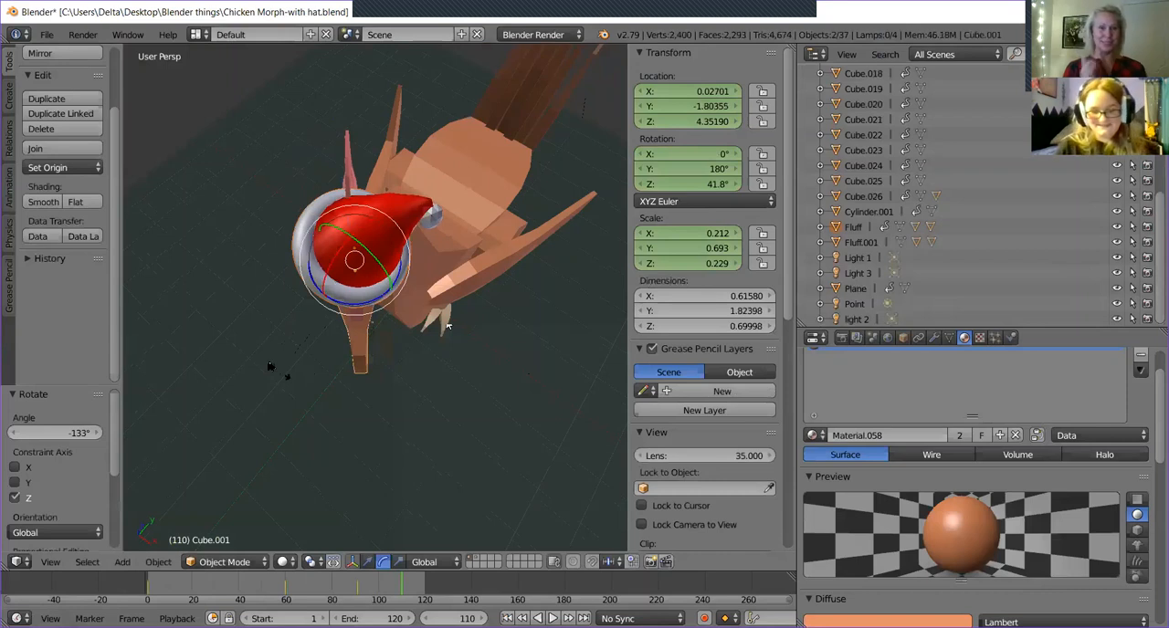
Move the turned head and hat to about X 0.364, Y -1.894 over the neck, checking the fit from the camera and side.
middle_click_drag(358, 307, 232, 287)
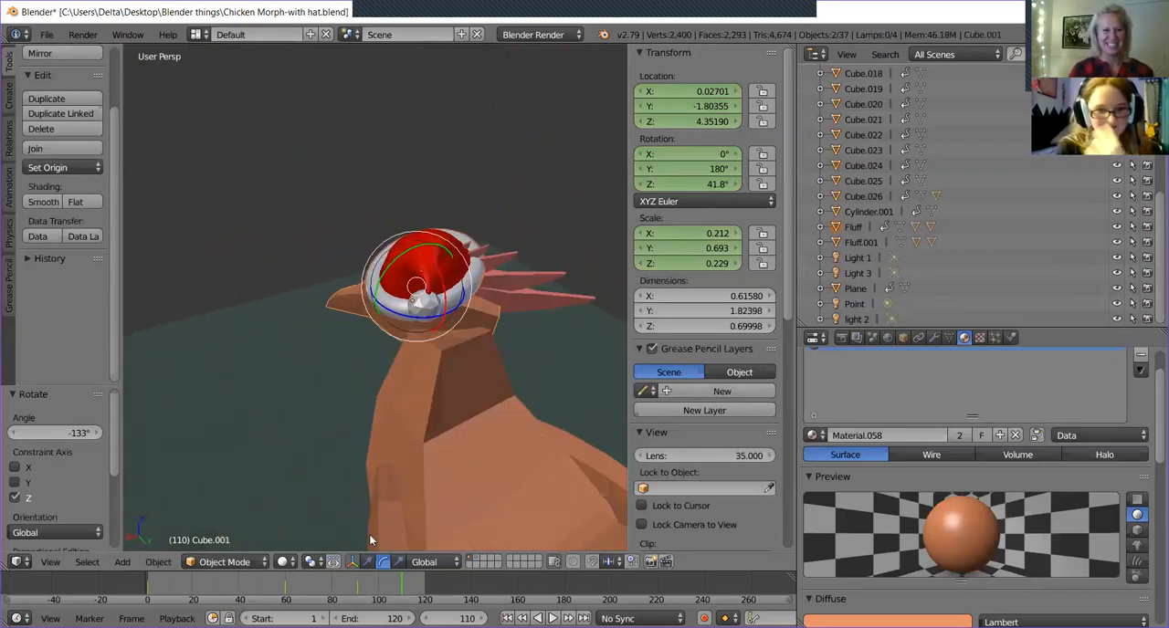
left_click(367, 562)
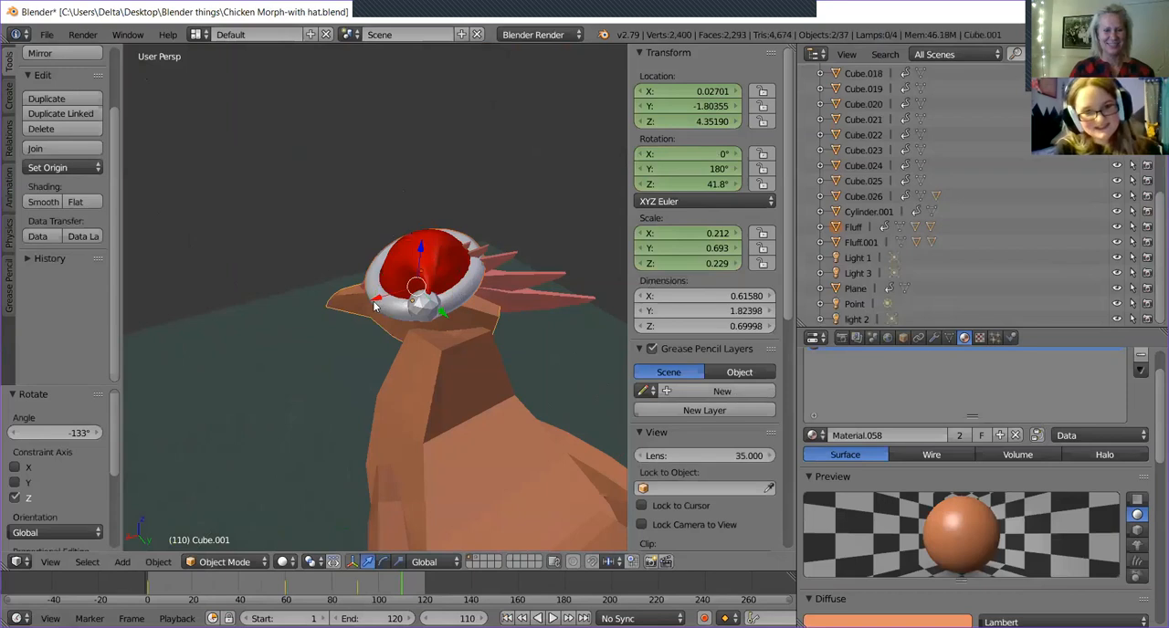
left_click_drag(376, 304, 409, 321)
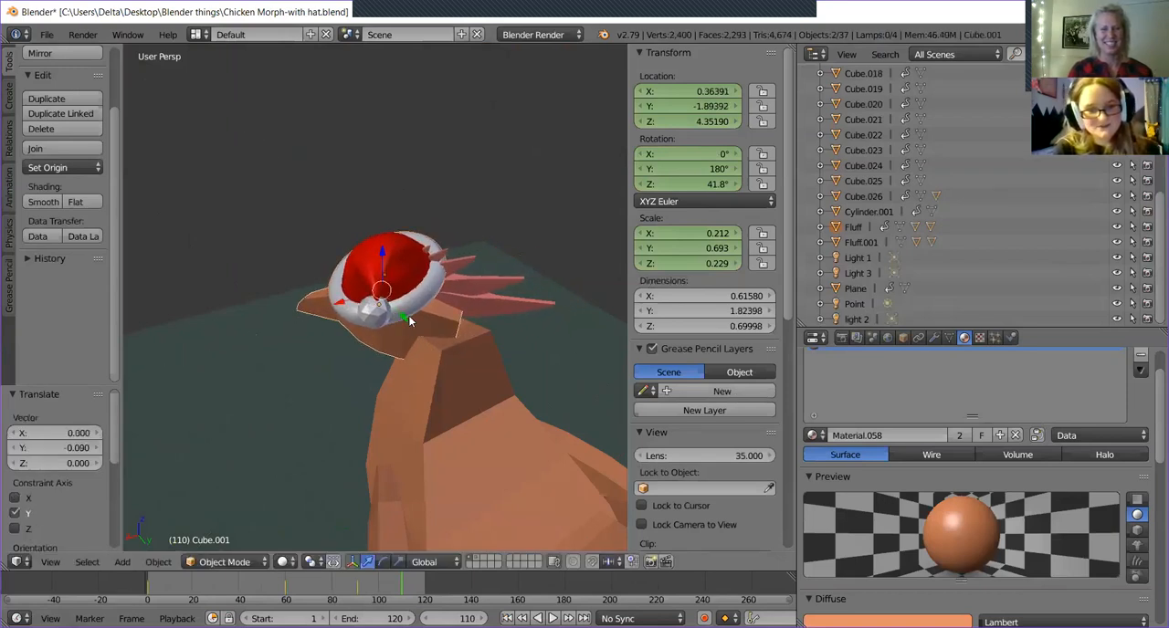
key("KP_0")
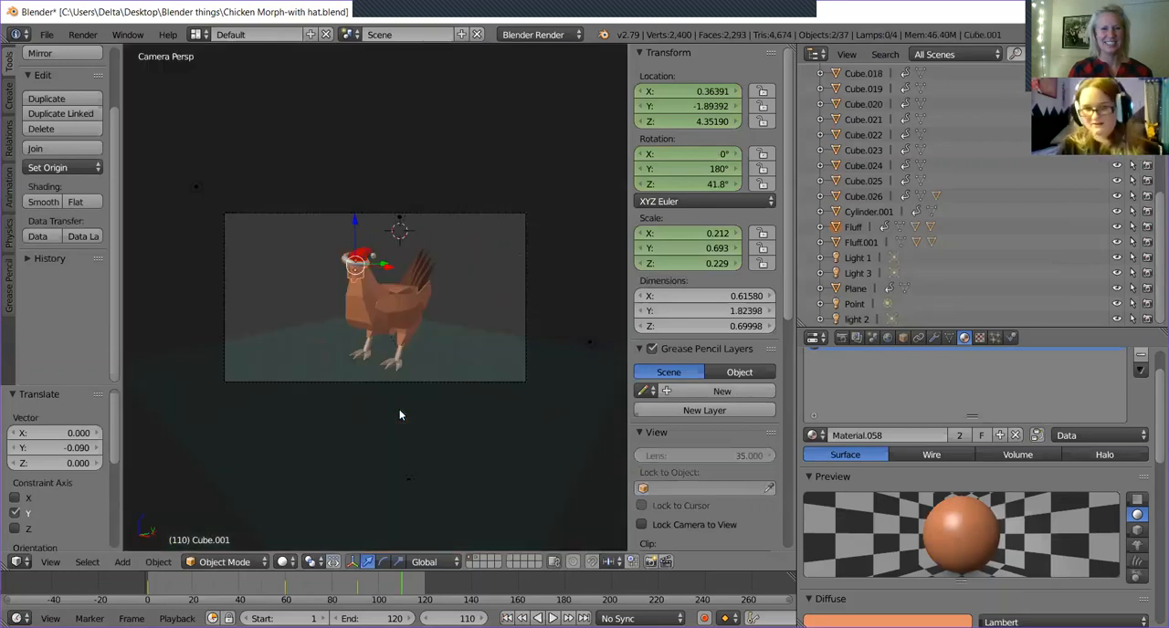
key("KP_0")
middle_click_drag(399, 410, 475, 322)
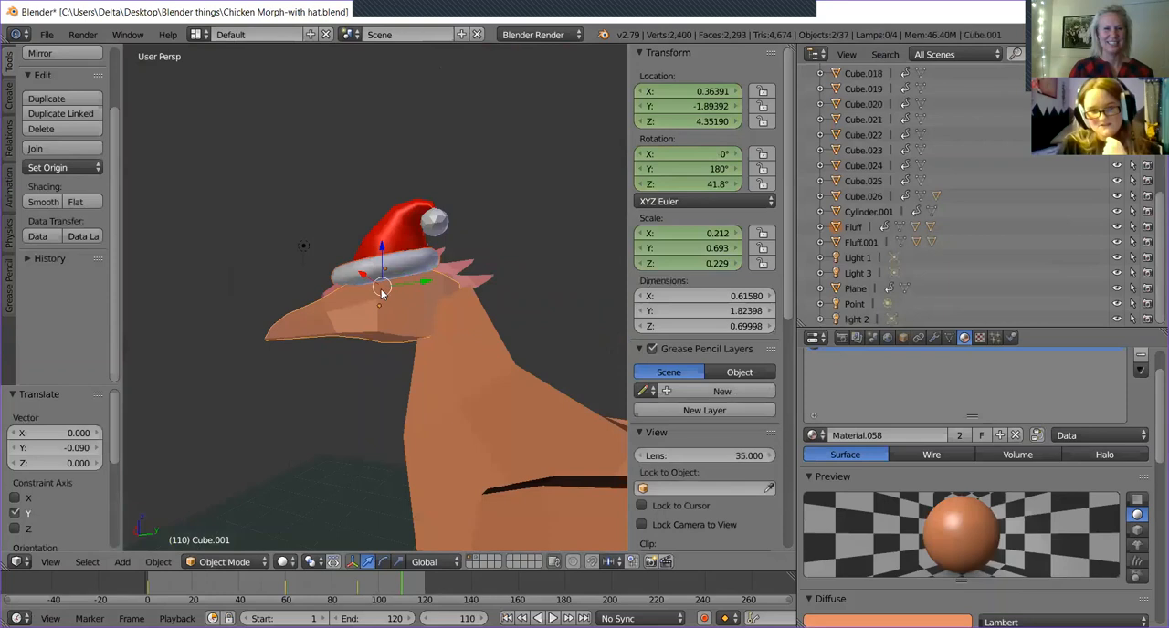
middle_click_drag(340, 279, 356, 281)
middle_click_drag(395, 338, 364, 375)
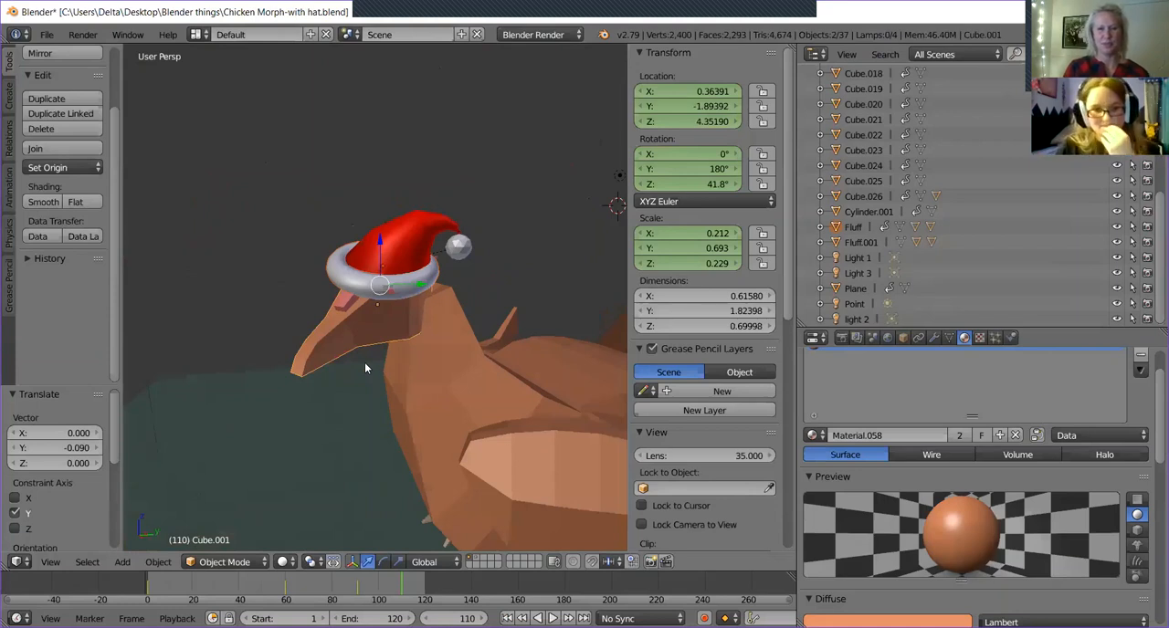
scroll(364, 363, "down", 3)
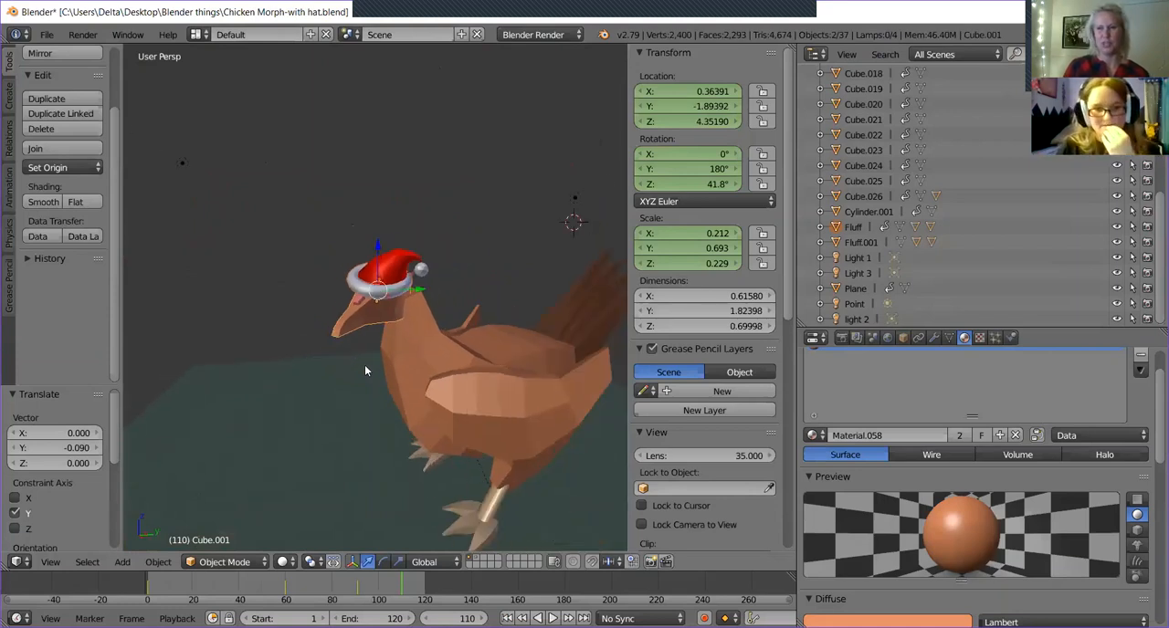
Make the head the active object with the hat still selected, and insert a LocRotScale keyframe for both at frame 110.
left_click(405, 322)
middle_click_drag(404, 322, 358, 322)
right_click(350, 285)
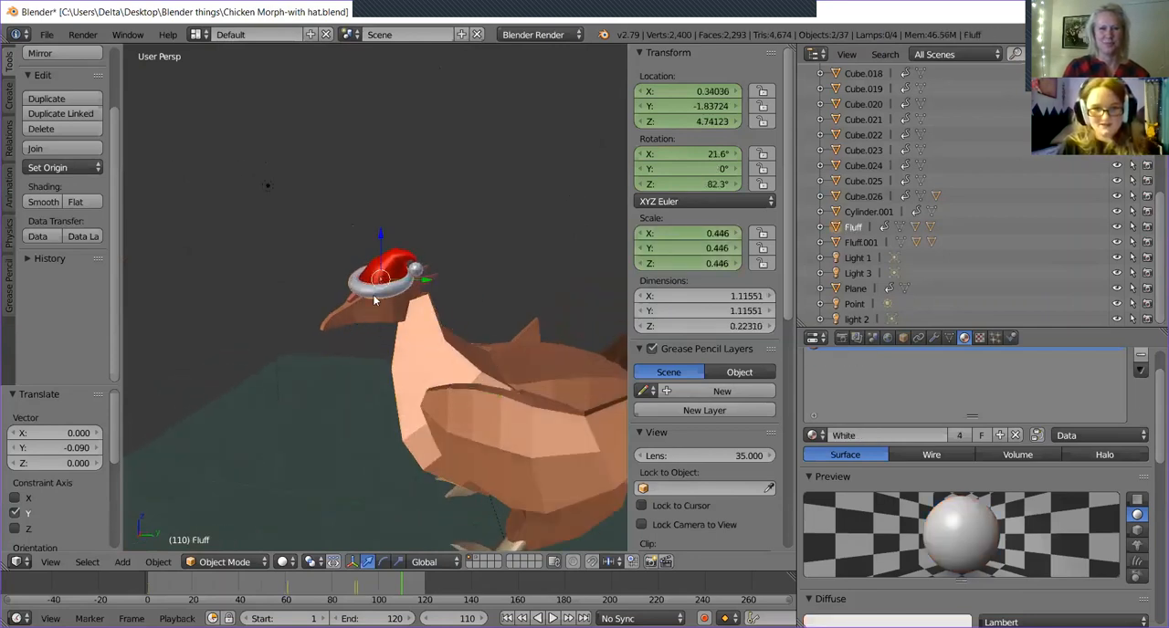
right_click(363, 306)
middle_click_drag(357, 309, 412, 284)
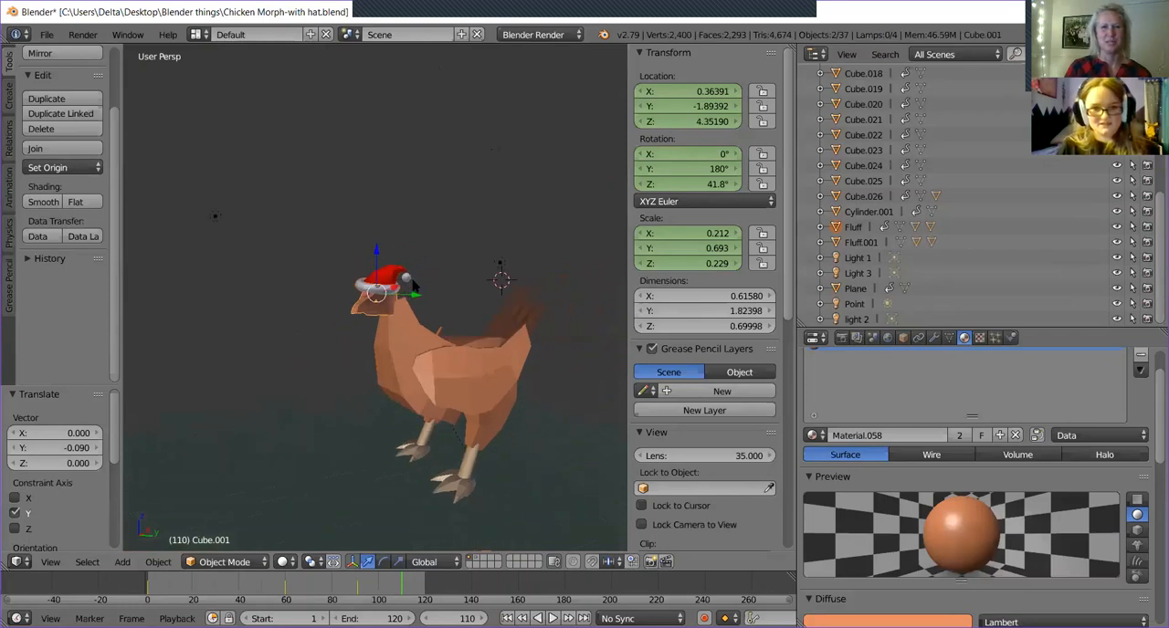
key("i")
left_click(457, 366)
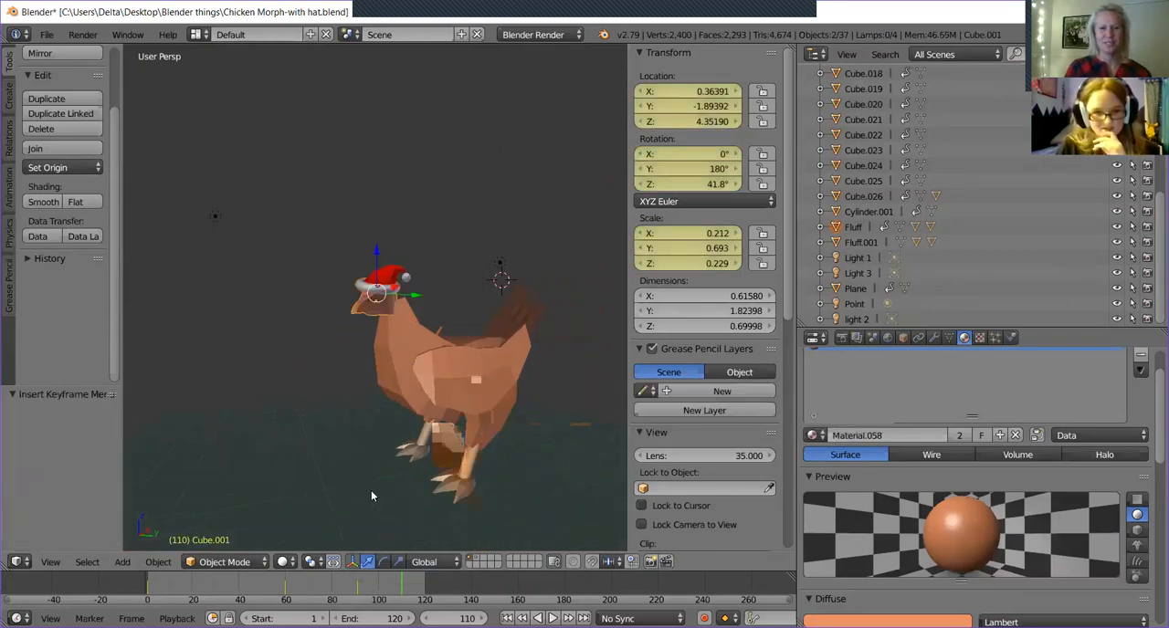
Scrub through the re-timed head turn up to frame 110 and examine the turned pose through the camera.
left_click_drag(300, 588, 364, 599)
left_click_drag(420, 596, 400, 591)
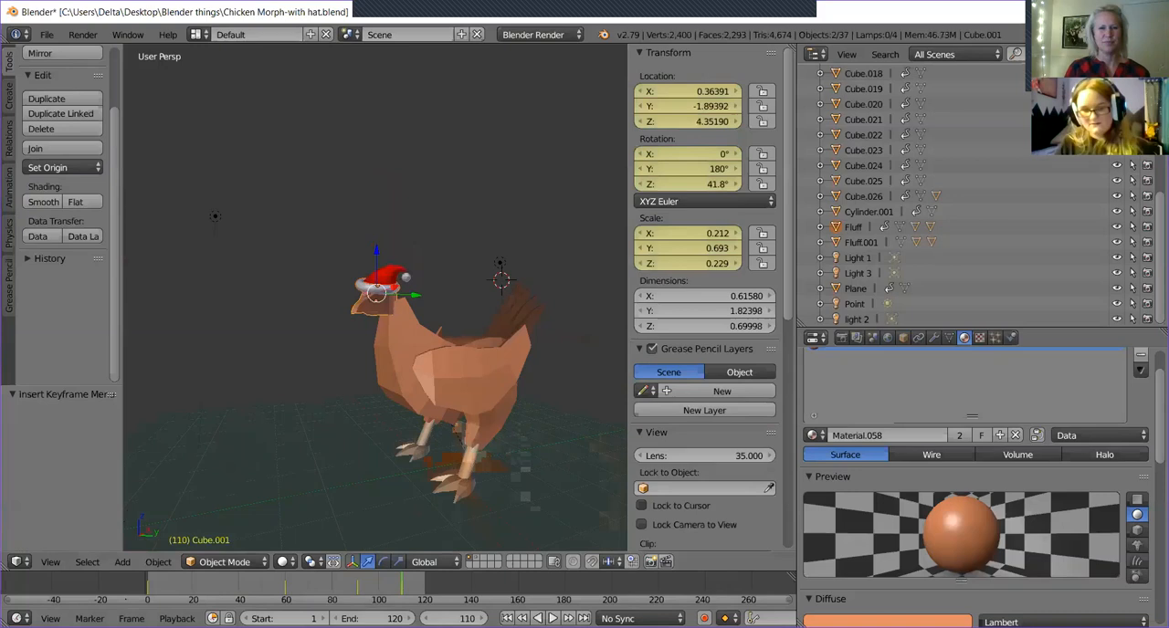
key("KP_0")
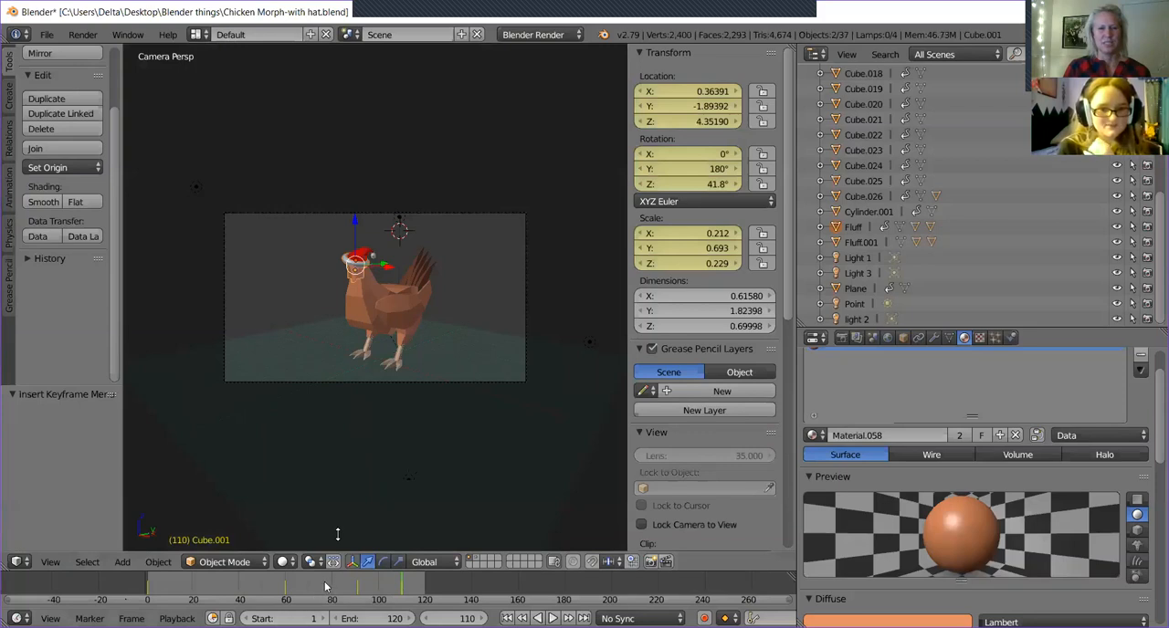
Return to frame 0, select the camera, and insert a LocRotScale keyframe for its starting position.
left_click_drag(322, 584, 136, 586)
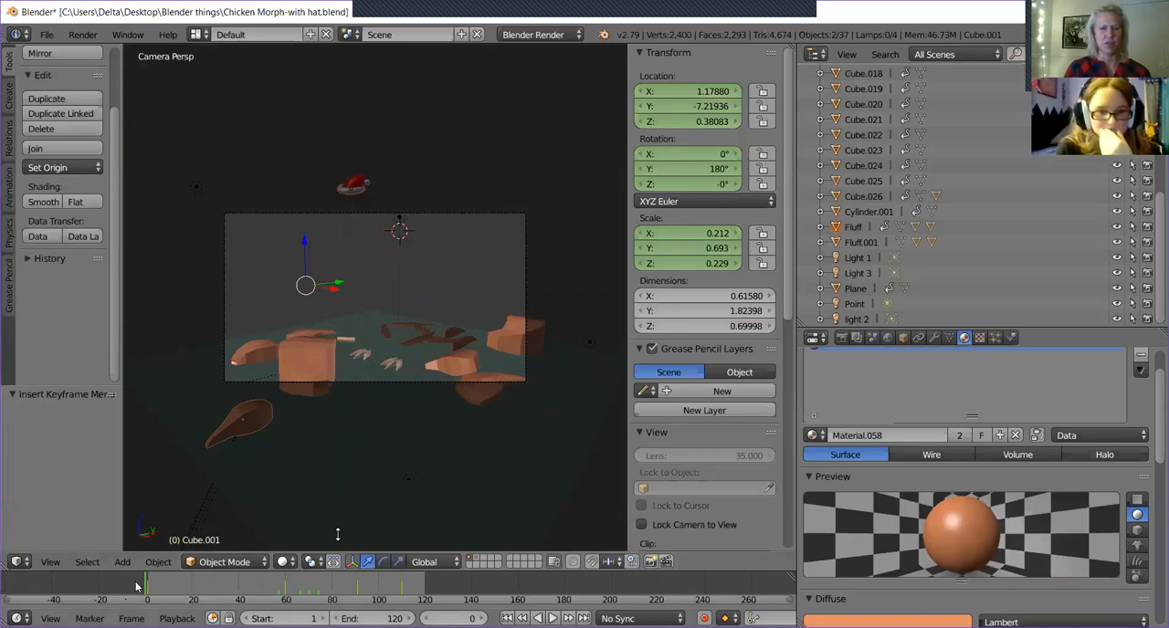
right_click(233, 220)
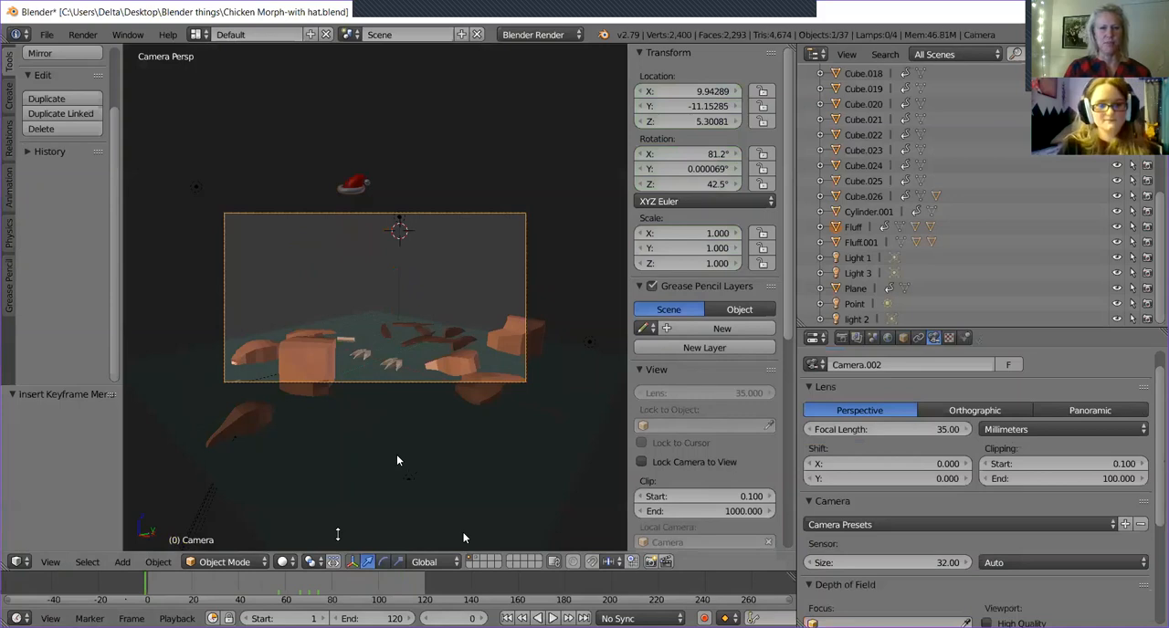
key("i")
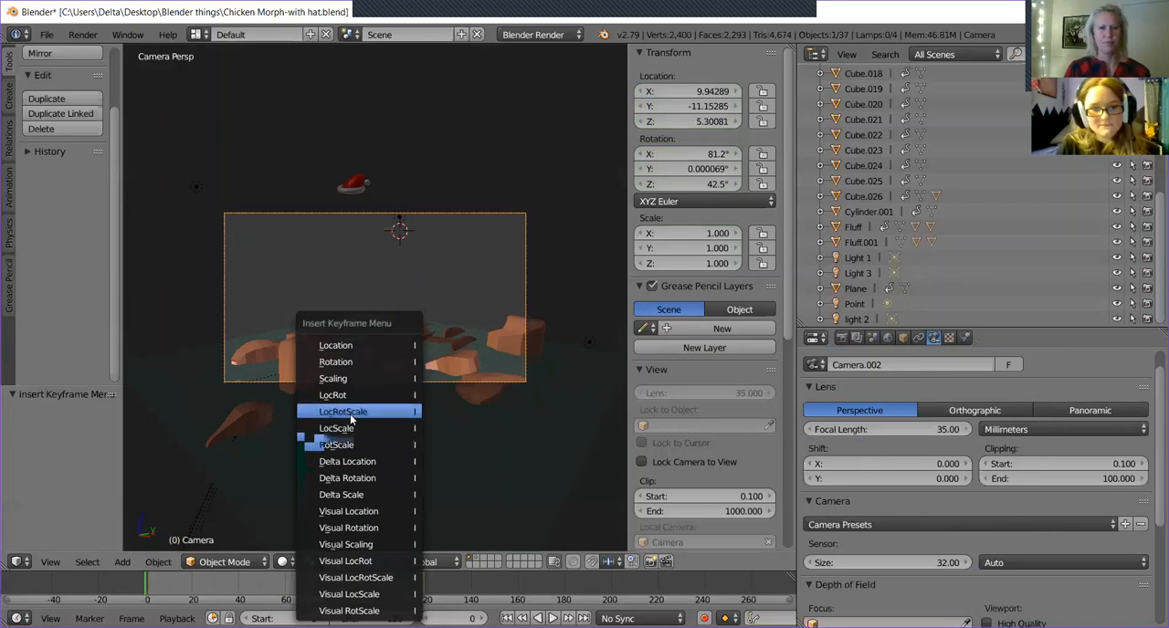
left_click(346, 411)
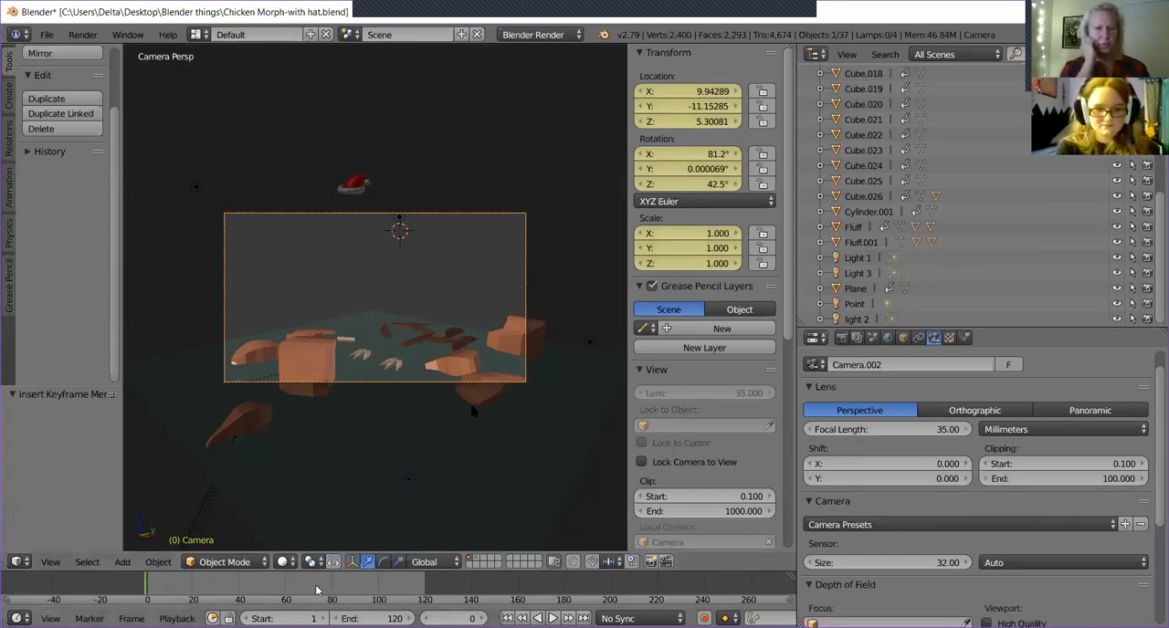
At frame 80, insert a LocRotScale keyframe for the camera so it holds its starting position until then.
left_click_drag(356, 590, 355, 589)
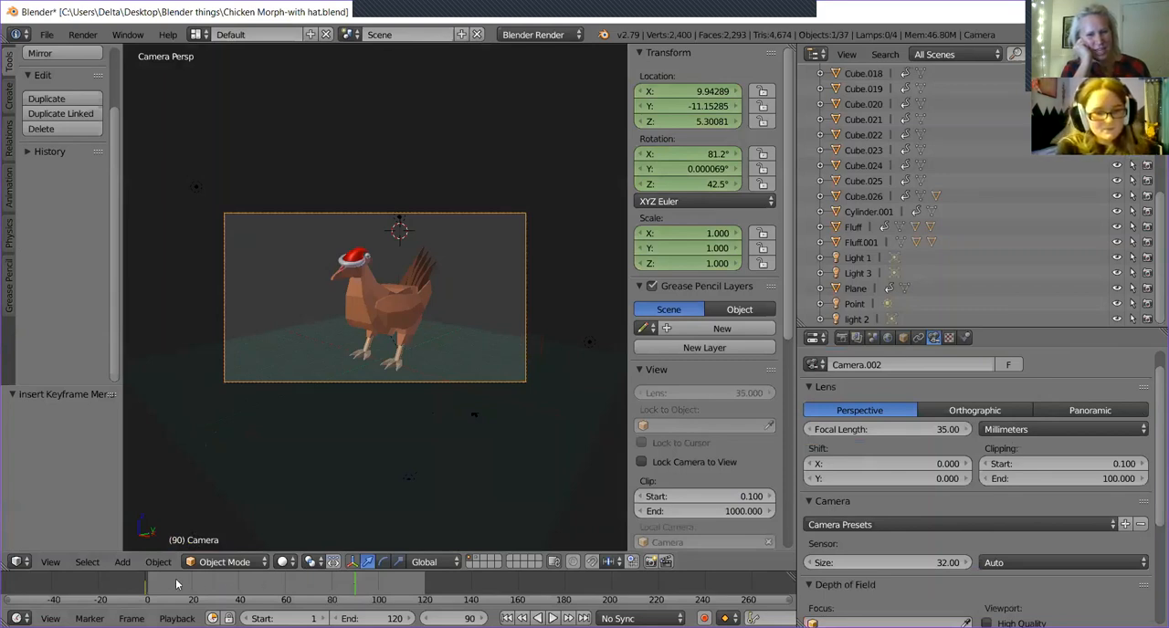
left_click(346, 584)
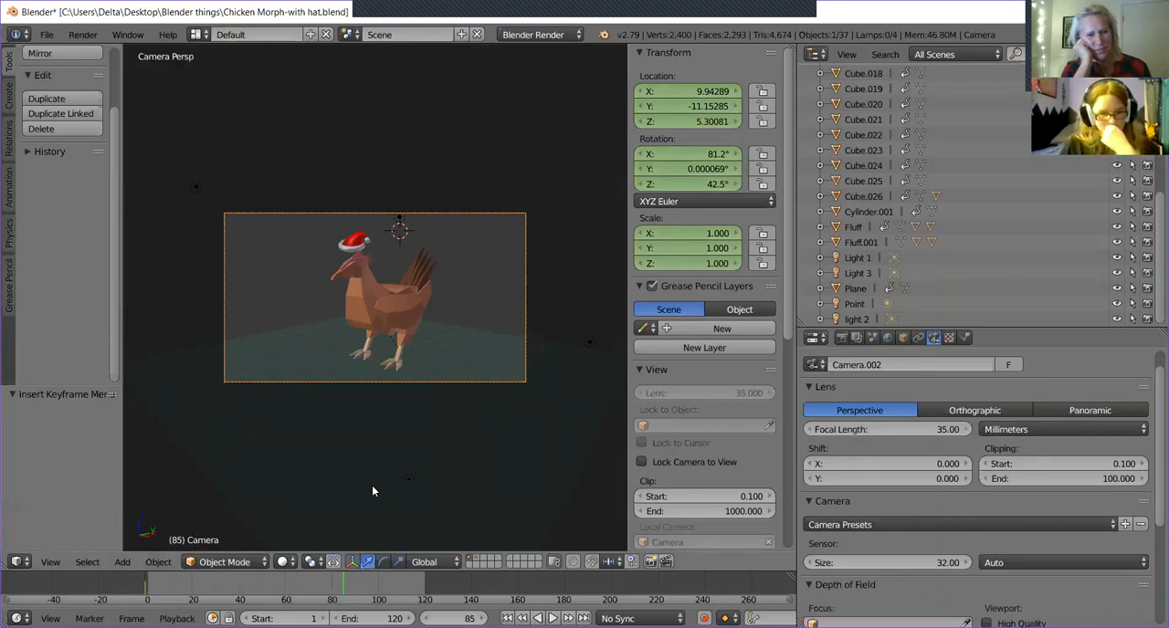
left_click(331, 587)
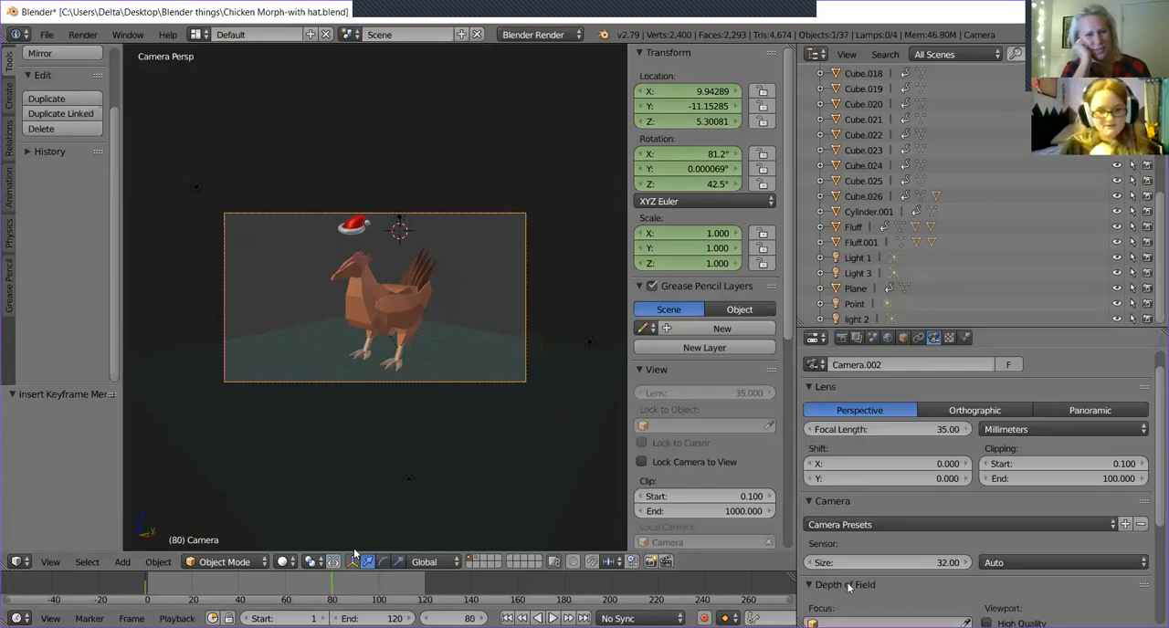
key("i")
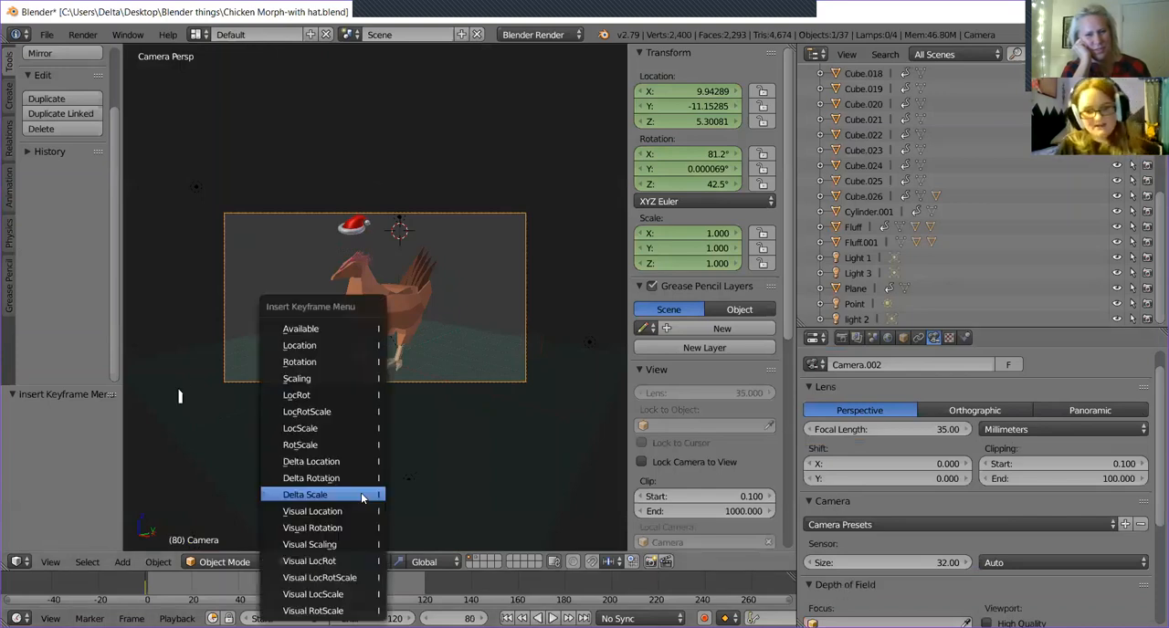
left_click(363, 411)
Try aligning the camera at frame 110 to a closer view orbited toward the chicken's side.
key("alt+a")
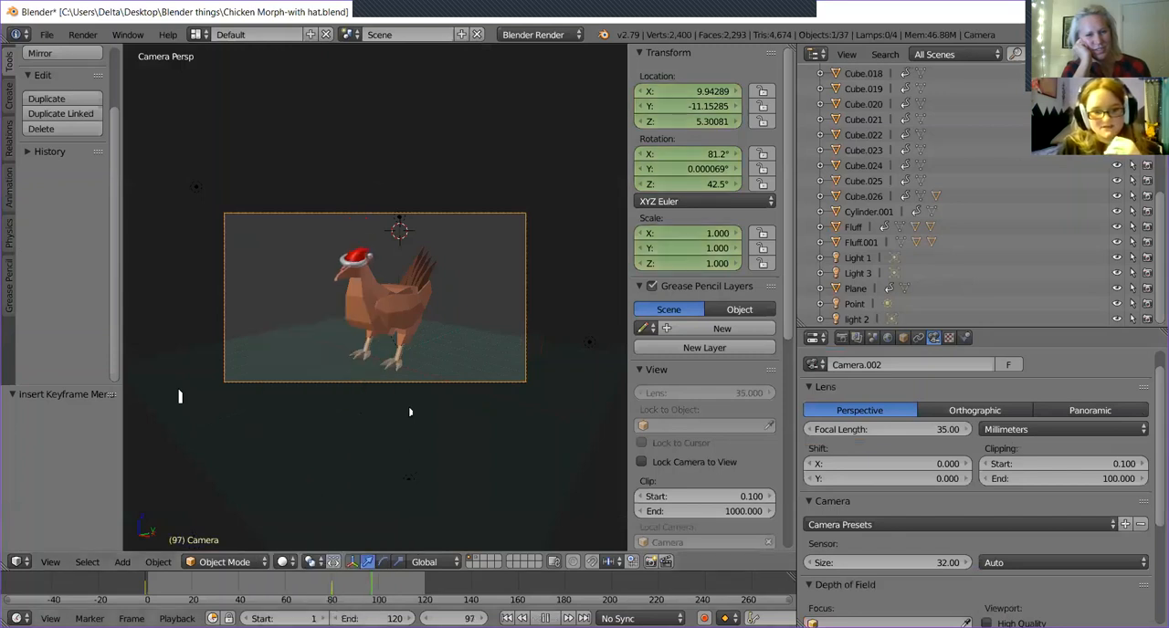
key("alt+a")
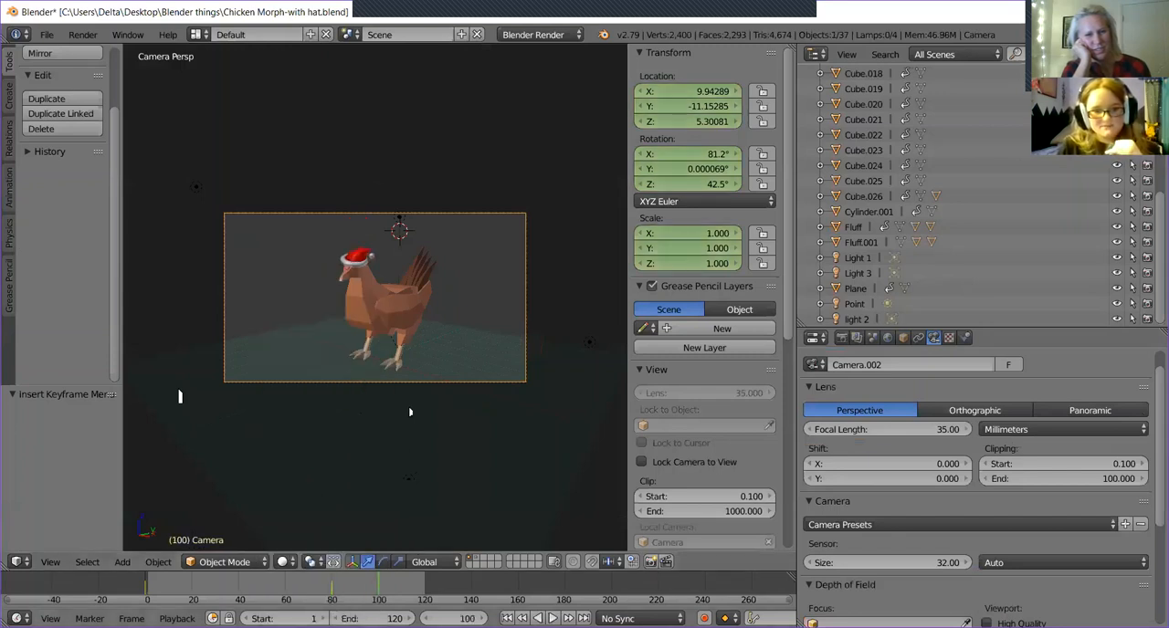
mouse_move(397, 591)
left_mouse_down()
mouse_move(426, 598)
mouse_move(384, 600)
mouse_move(402, 602)
left_mouse_up()
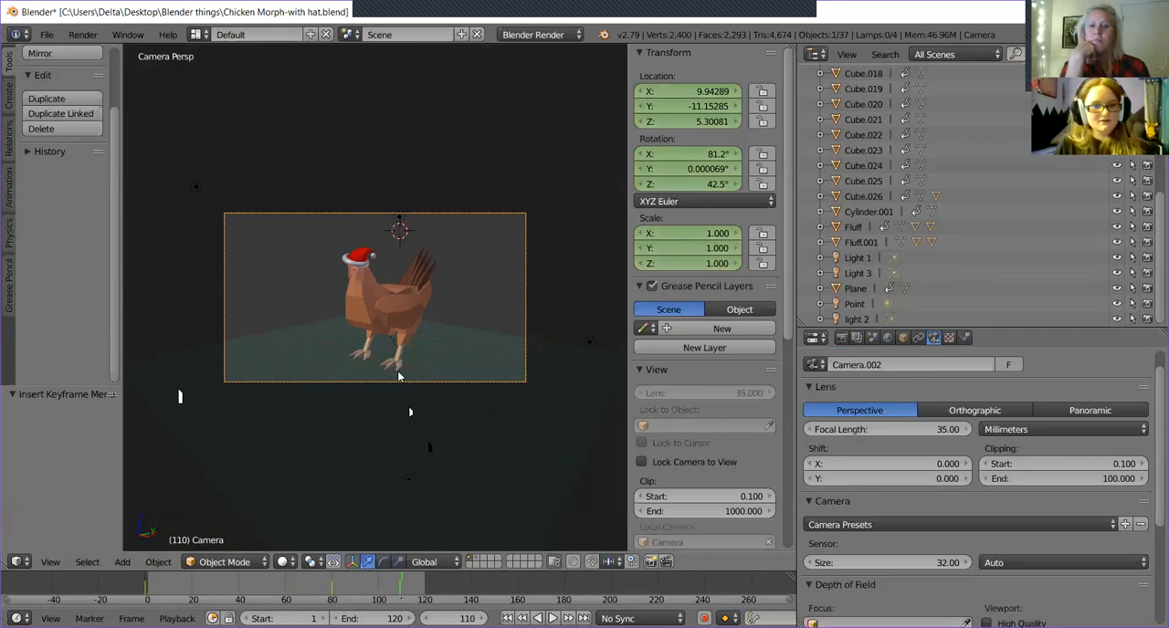
middle_click_drag(401, 378, 351, 367)
scroll(351, 367, "up", 7)
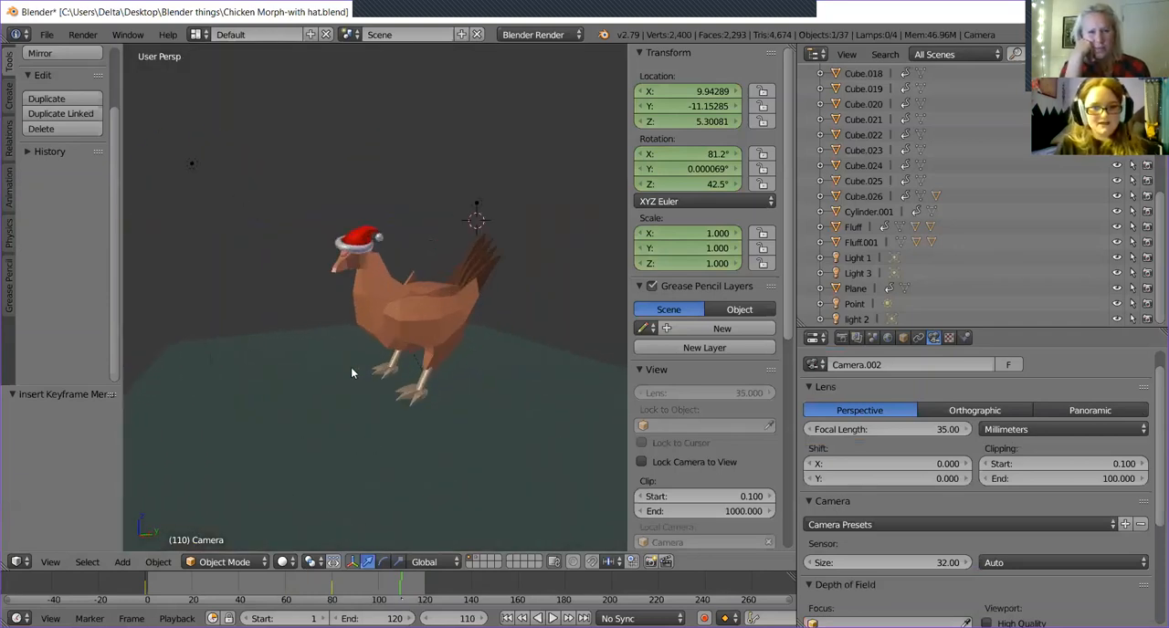
scroll(364, 385, "down", 1)
scroll(338, 355, "down", 1)
mouse_move(337, 352)
middle_mouse_down()
mouse_move(378, 359)
mouse_move(360, 341)
mouse_move(343, 352)
middle_mouse_up()
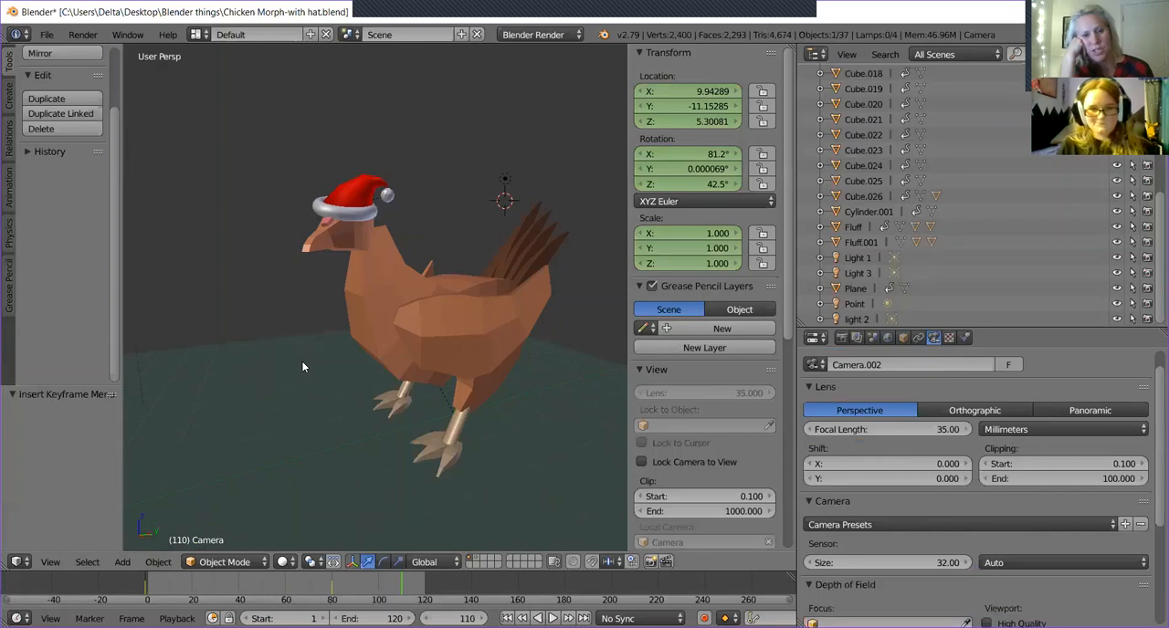
key("ctrl+alt+KP_0")
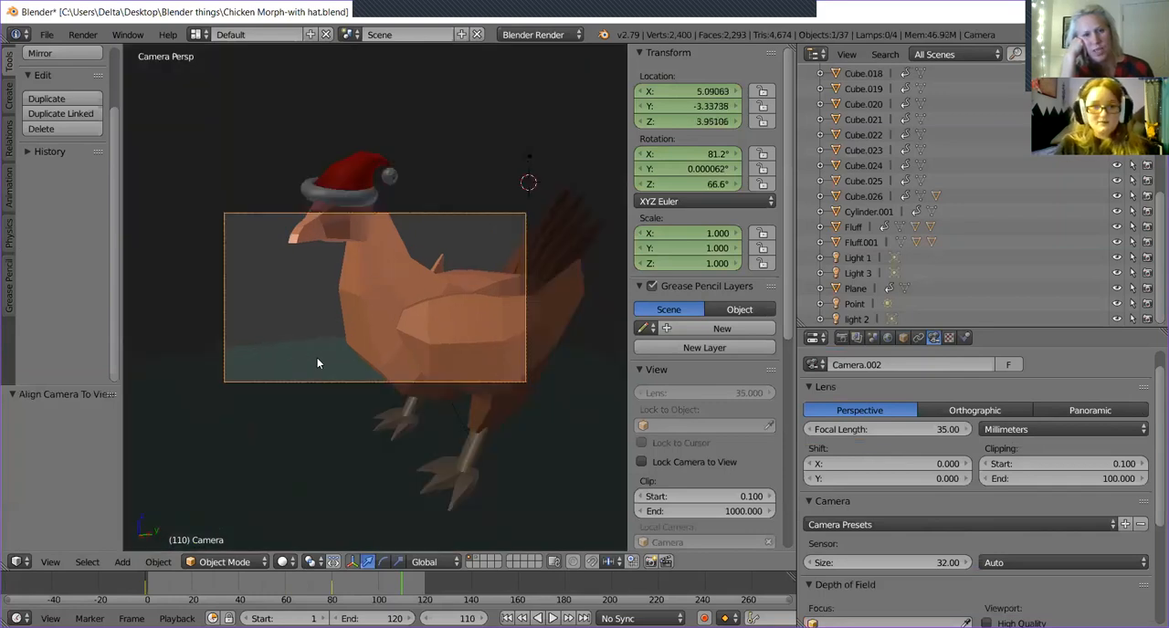
Try moving the realigned camera along global Y, global Z and its local Z axis, and undo the view alignment.
key("g")
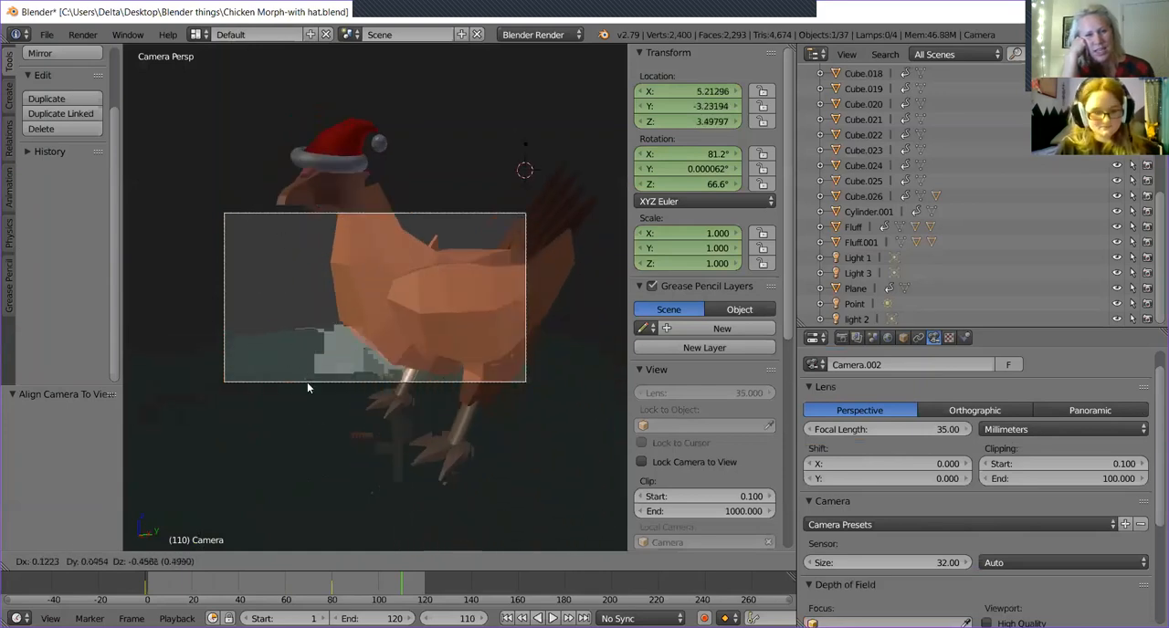
key("y")
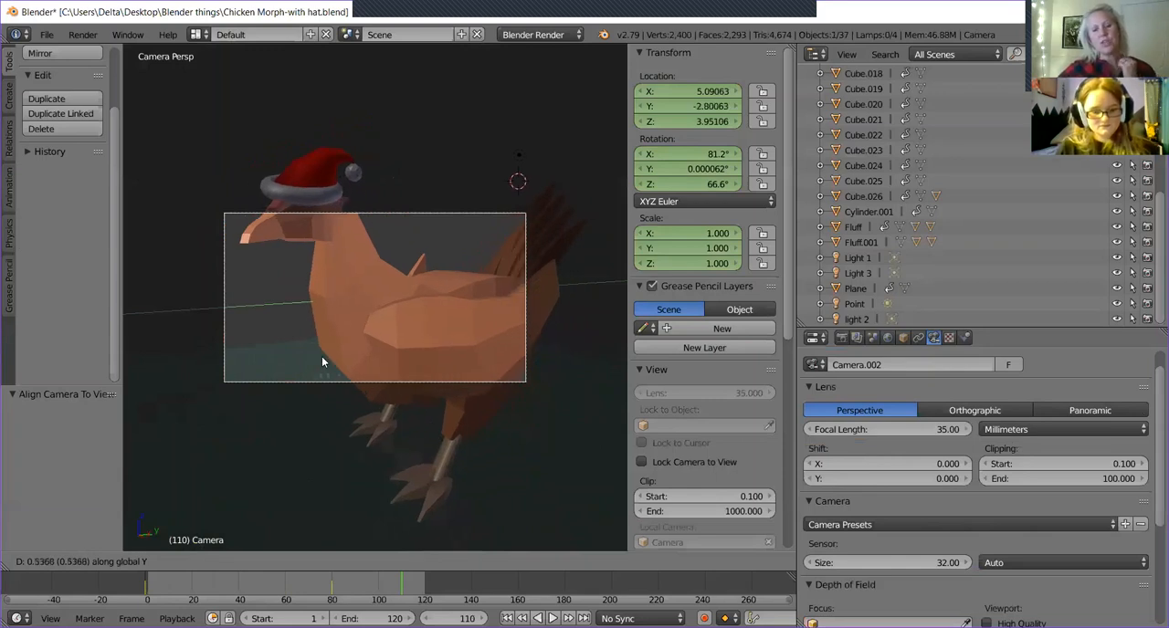
key("z")
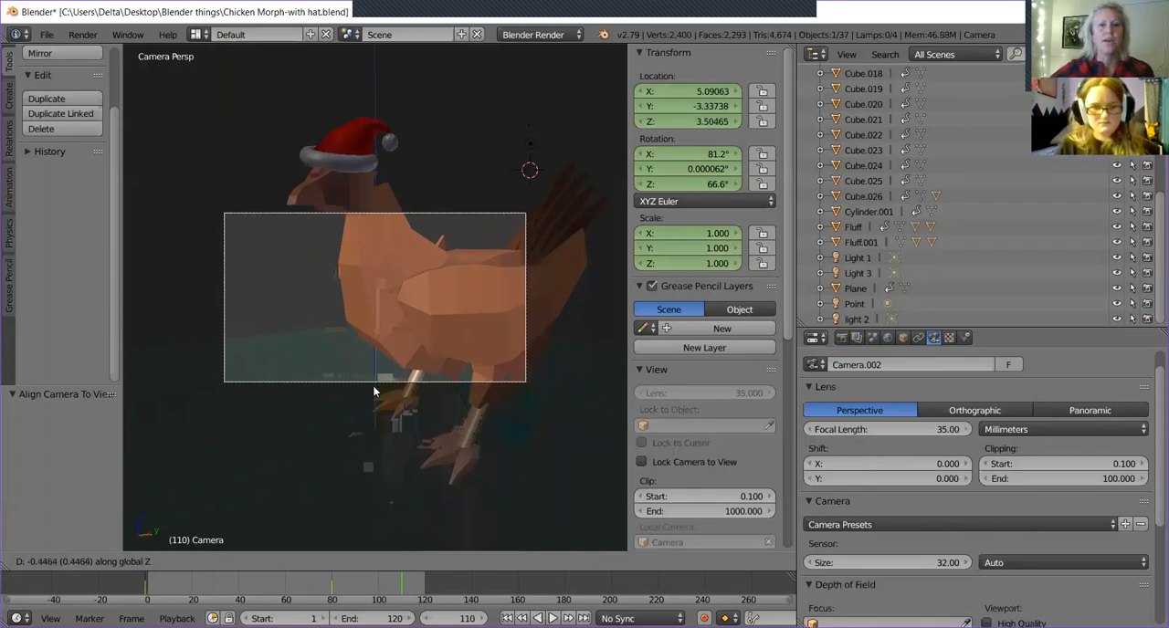
key("Escape")
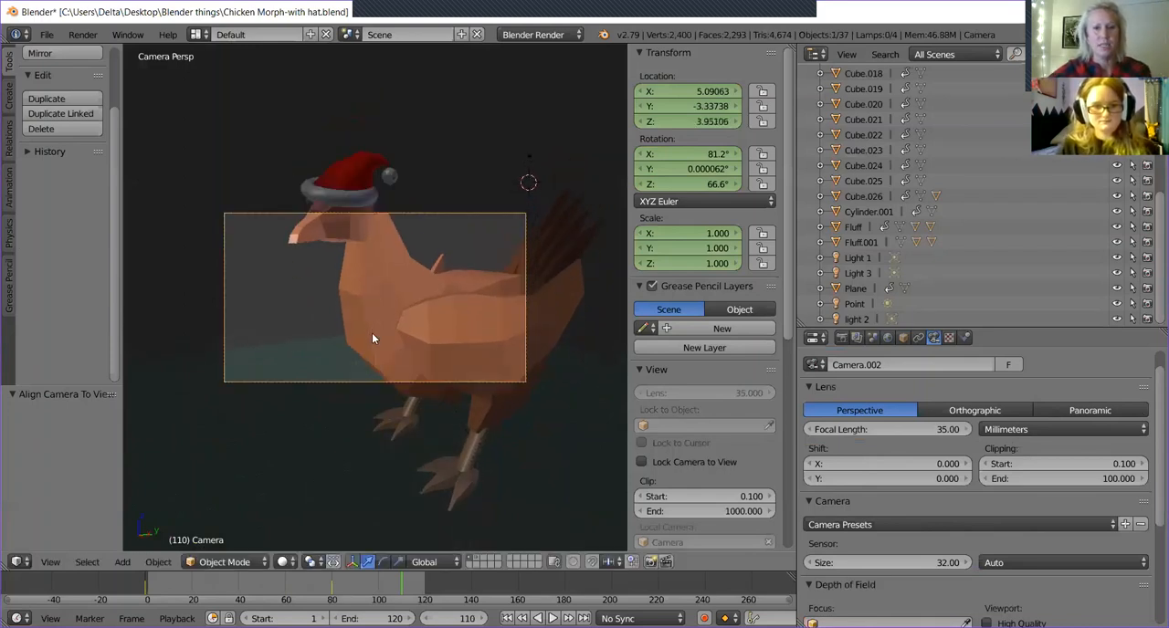
key("g")
key("z")
key("z")
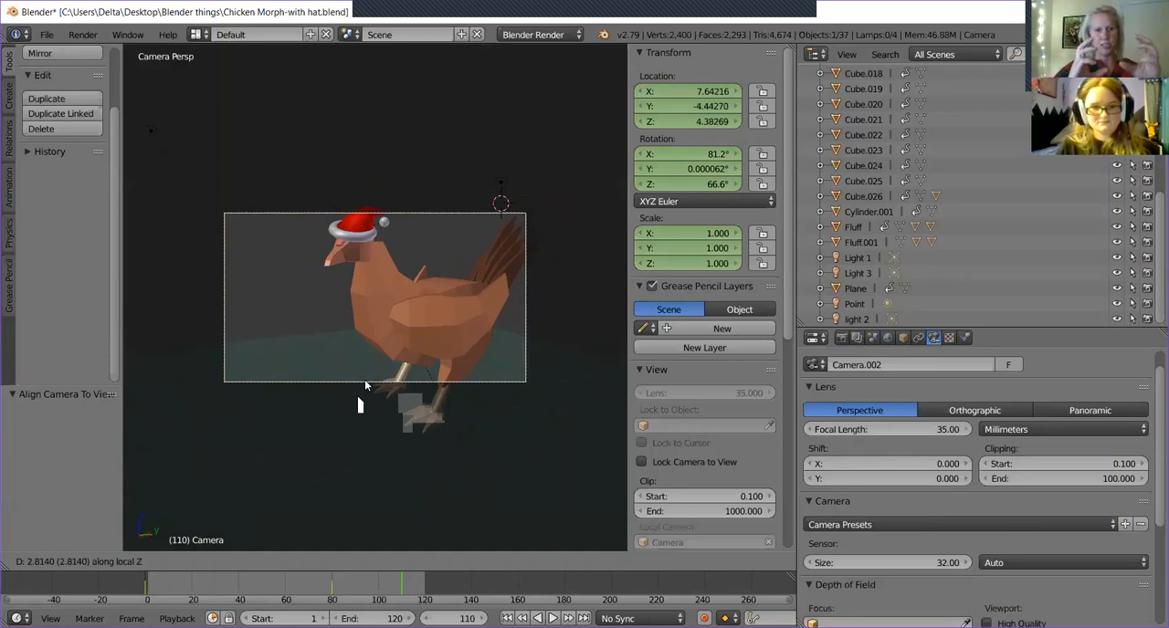
right_click(365, 380)
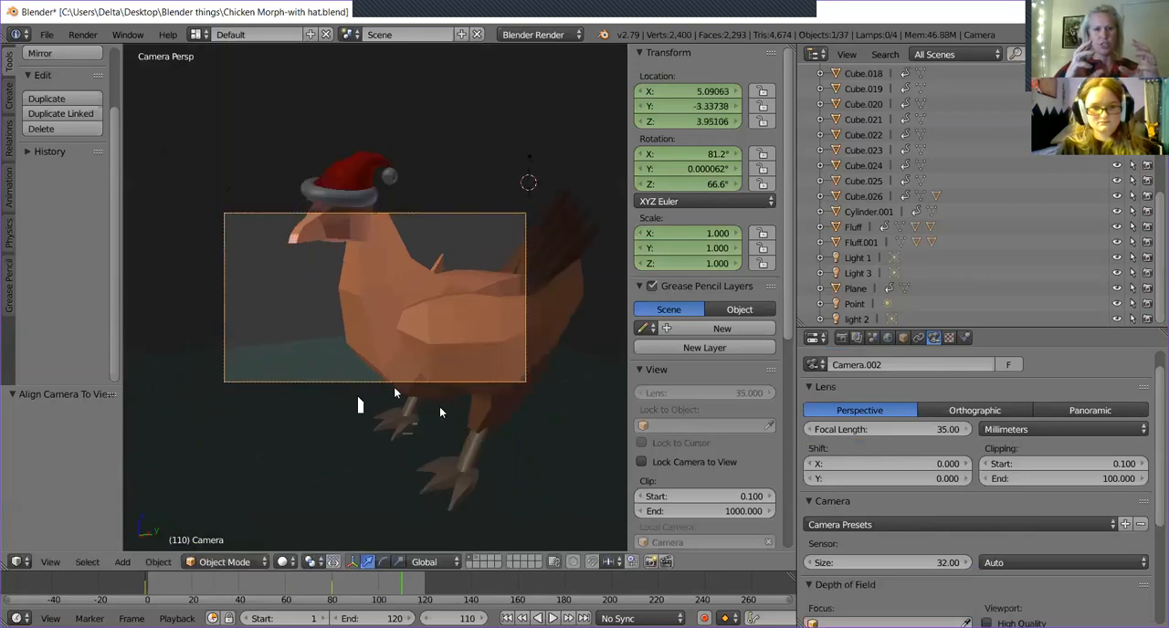
key("ctrl+z")
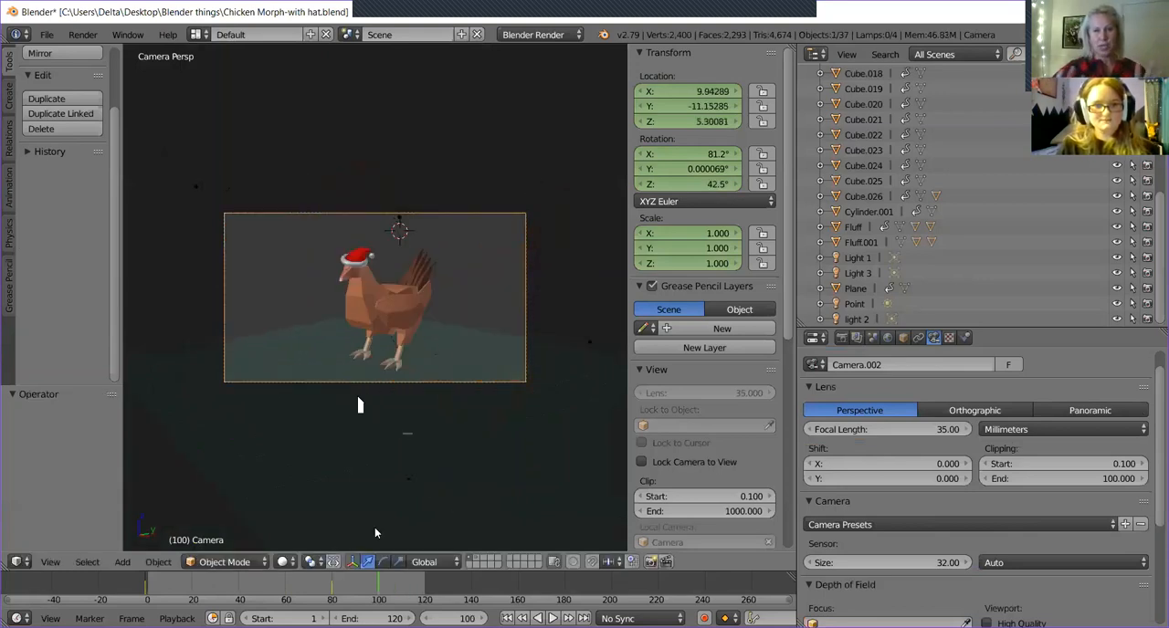
At frame 100, try moving the camera -6.731 along its local Z axis and shifting it to X 5.193, Y -6.353, Z 4.887.
mouse_move(379, 582)
left_mouse_down()
mouse_move(345, 591)
mouse_move(367, 583)
mouse_move(380, 595)
left_mouse_up()
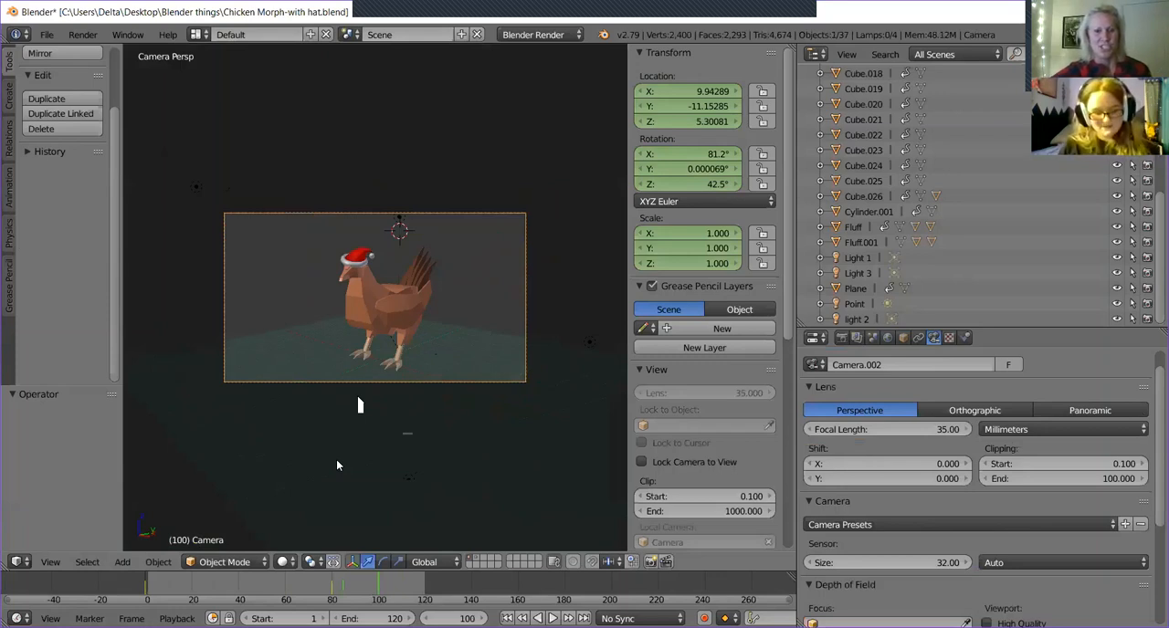
key("g")
key("z")
key("z")
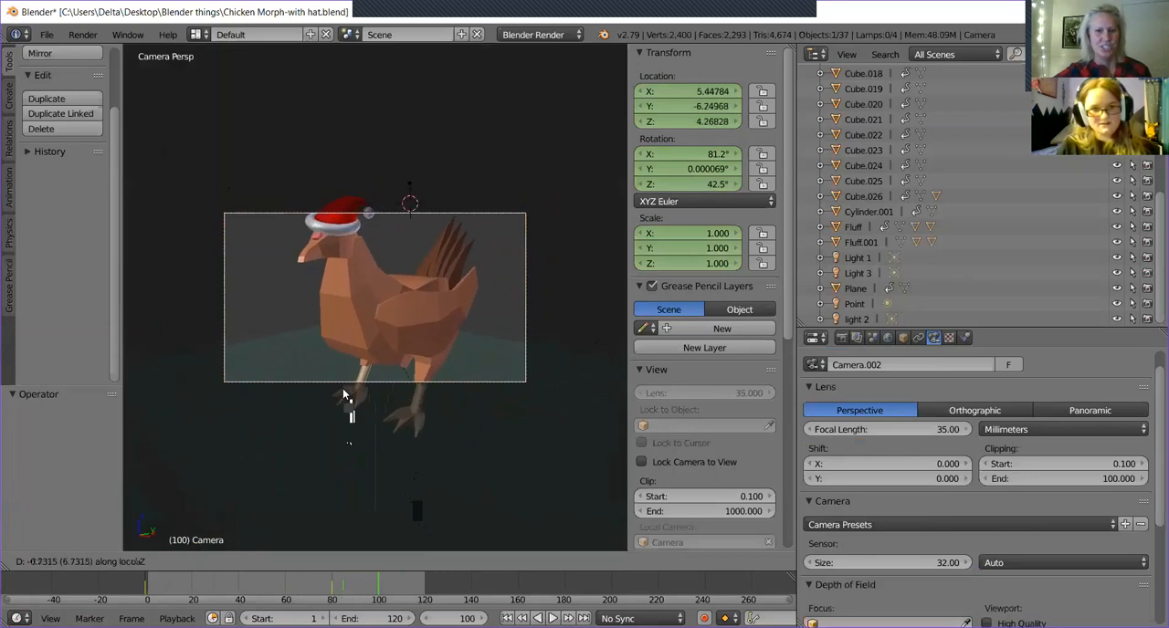
left_click(342, 388)
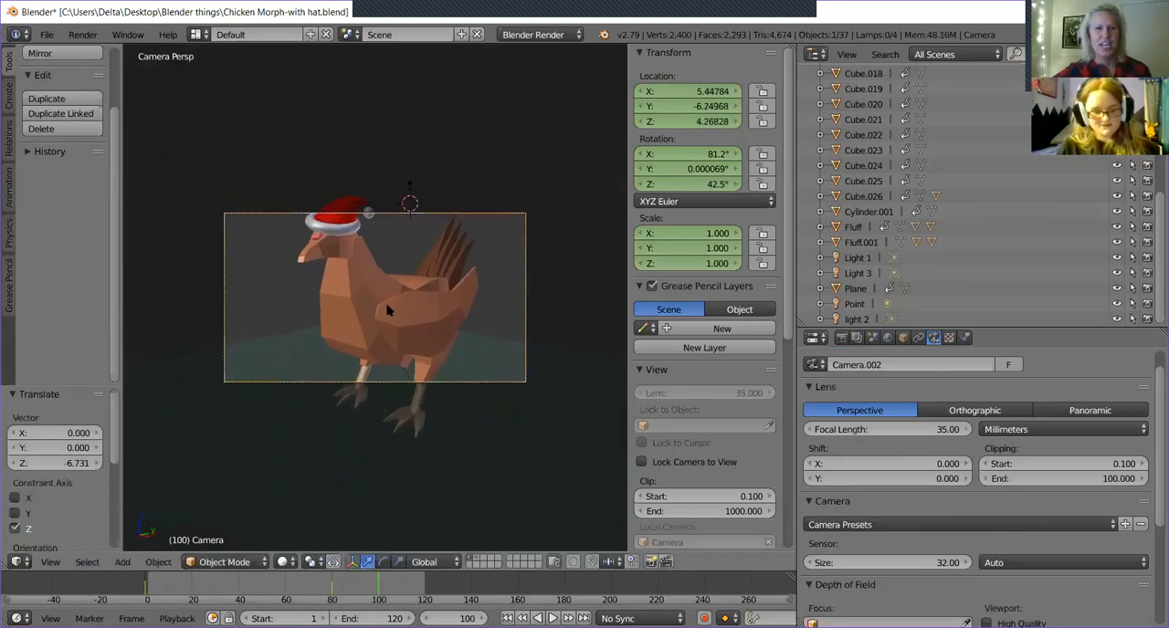
key("g")
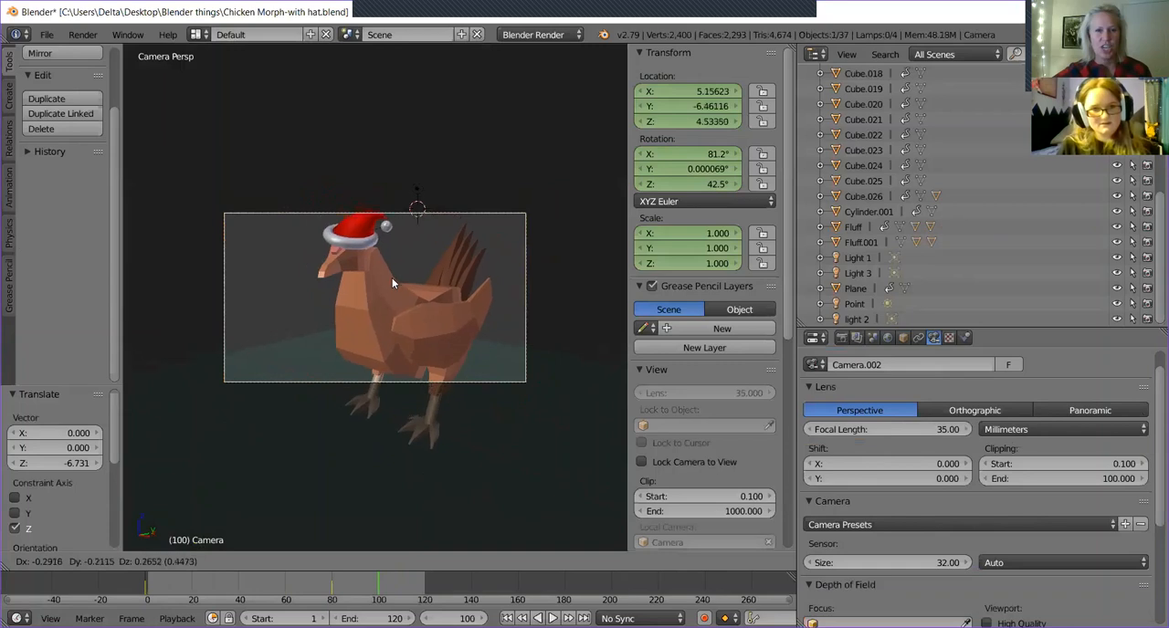
left_click(401, 266)
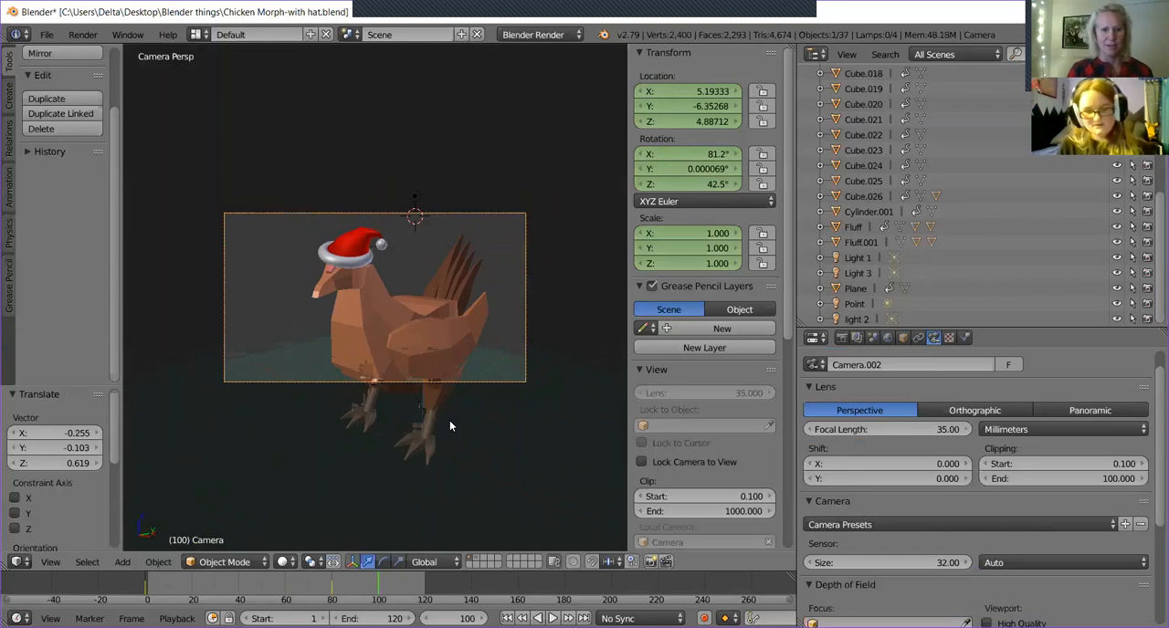
Try a LocRotScale keyframe for the closer camera position at frame 100, and undo it.
key("i")
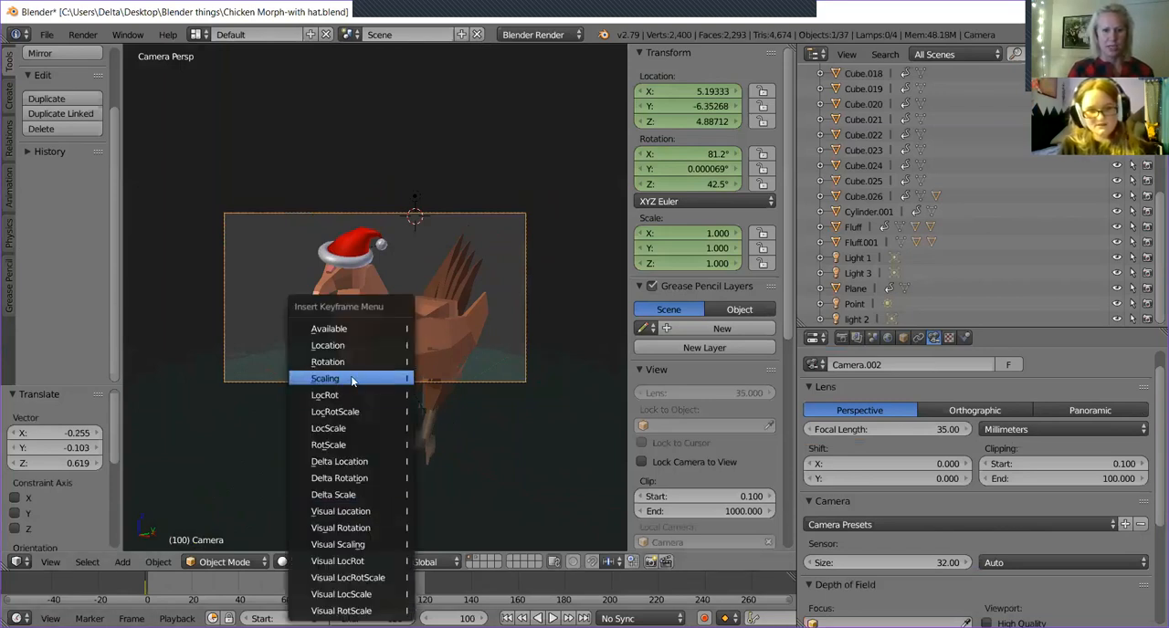
left_click(367, 412)
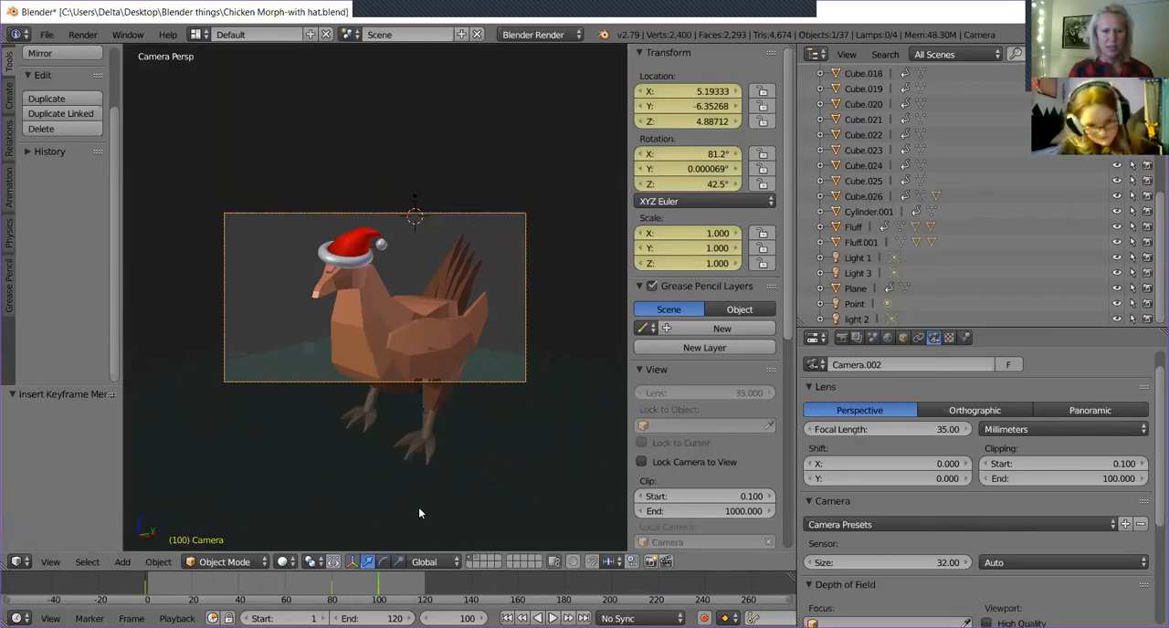
key("ctrl+z")
Advance to frame 110 and move the camera -6.731 along its local Z axis, closer to the chicken.
key("alt+a")
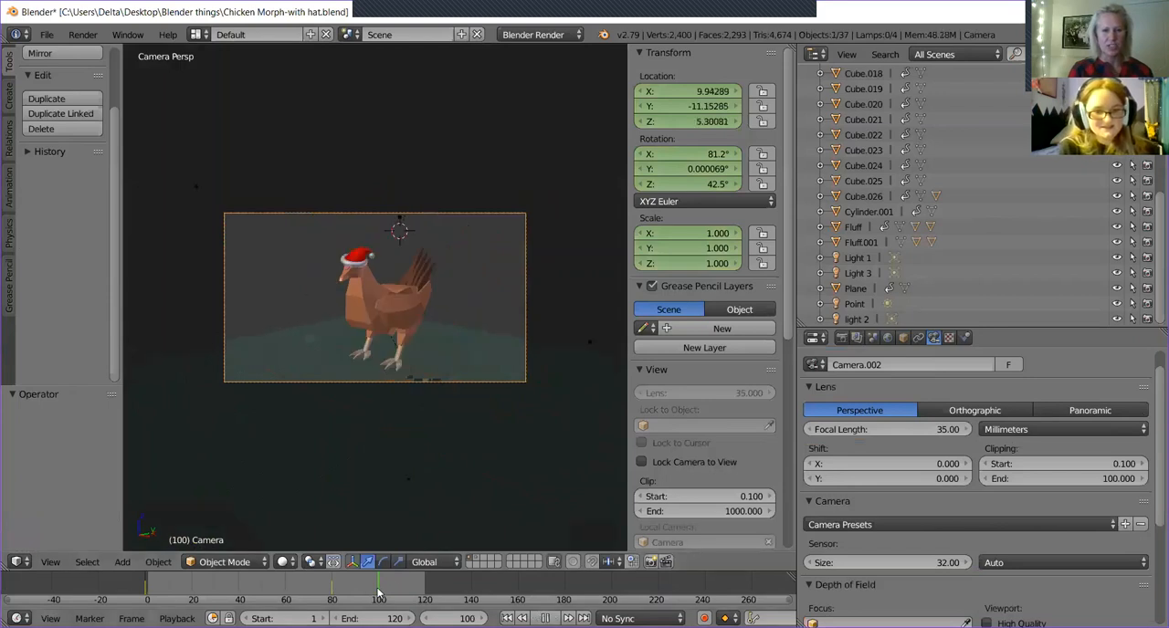
key("alt+a")
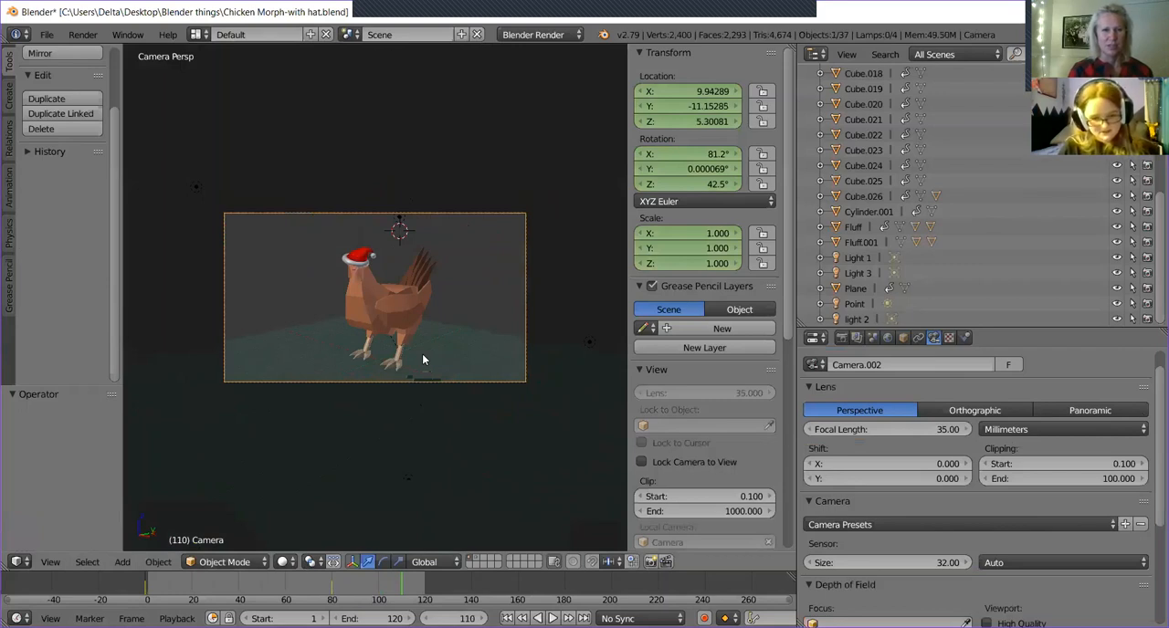
key("g")
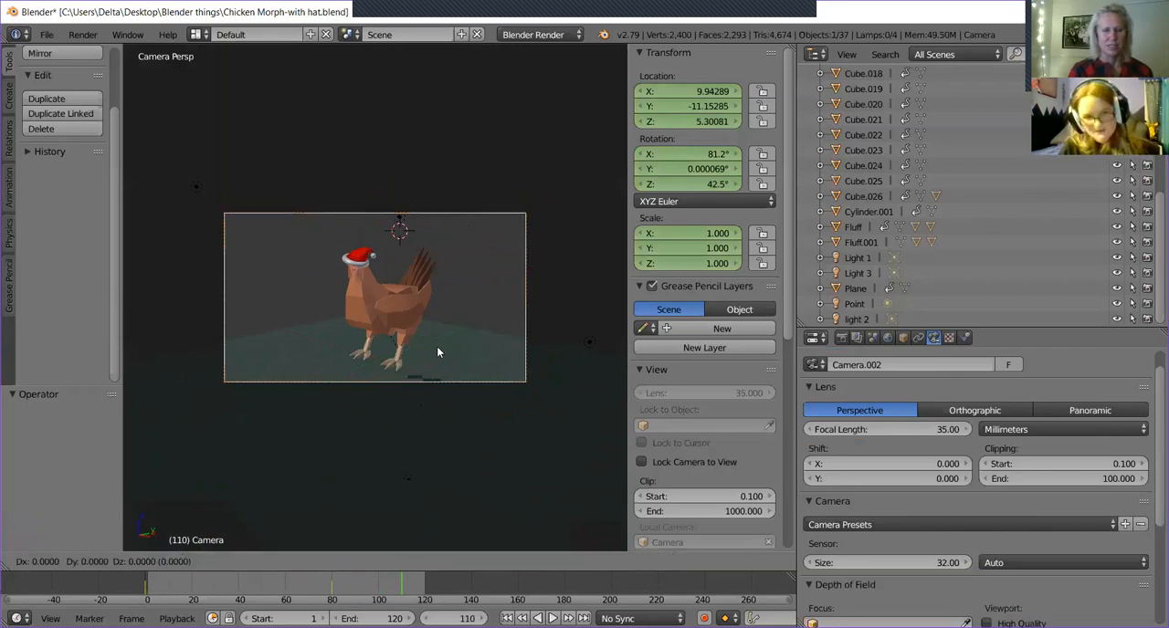
key("z")
key("z")
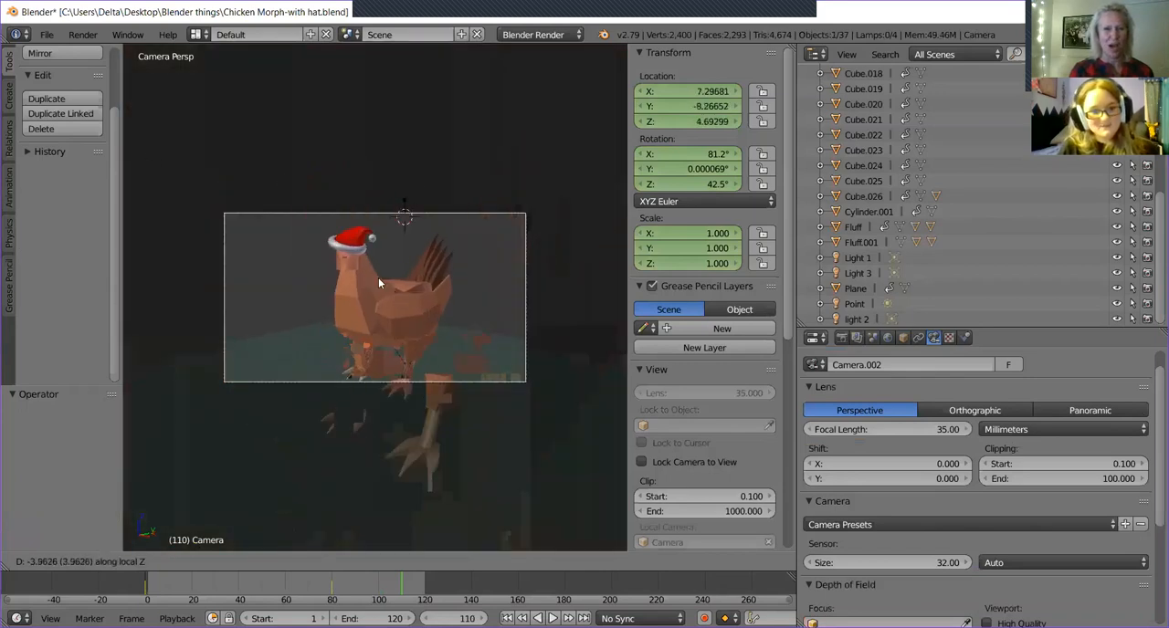
left_click(374, 280)
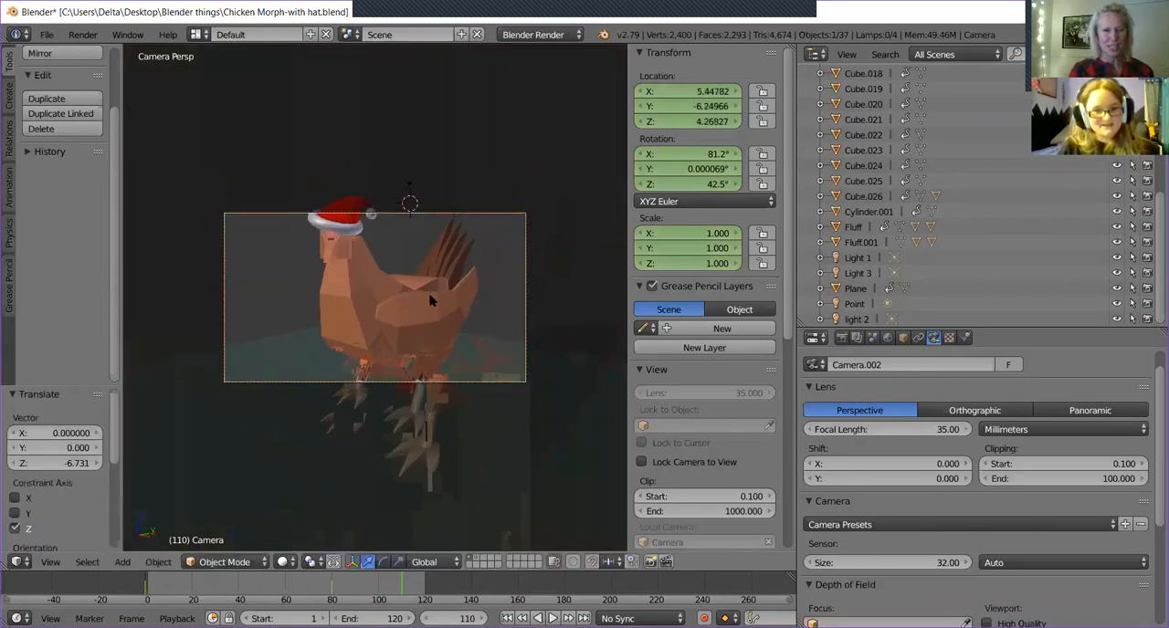
Shift the camera to about X 5.125, Y -6.394, Z 4.987 to frame the head and hat, and insert a LocRotScale keyframe at frame 110.
key("g")
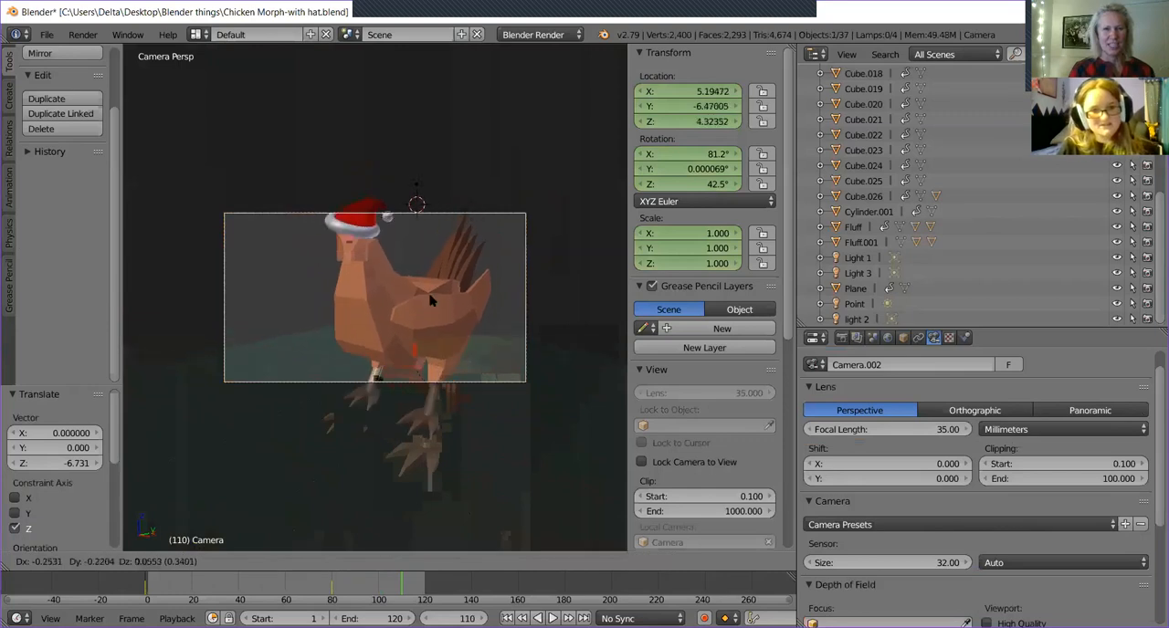
left_click(430, 263)
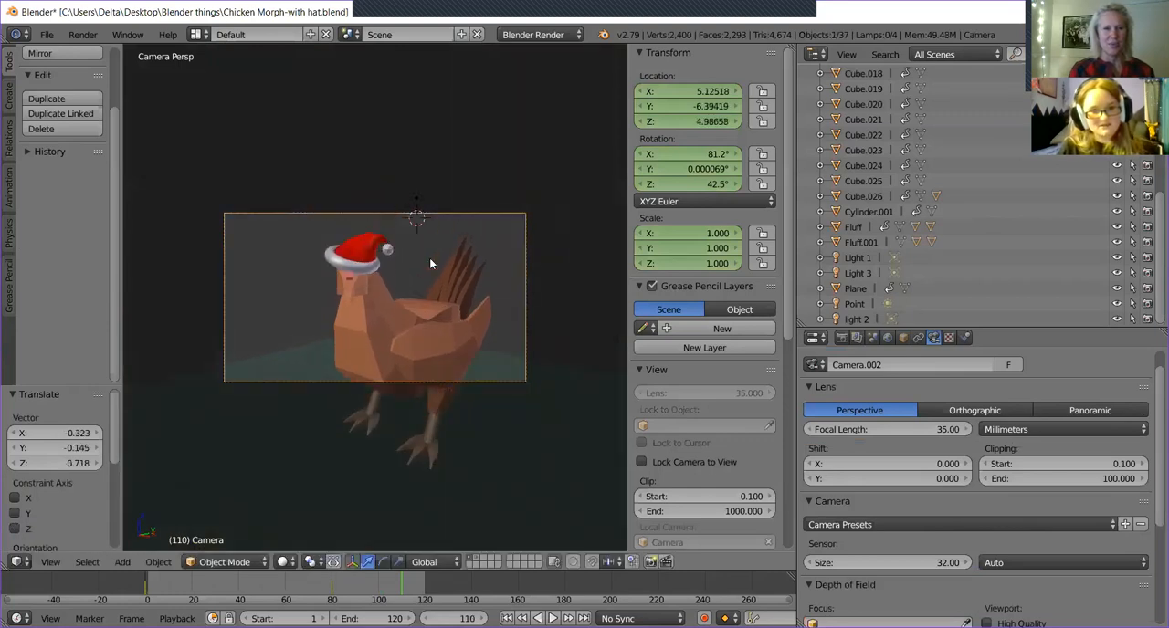
key("i")
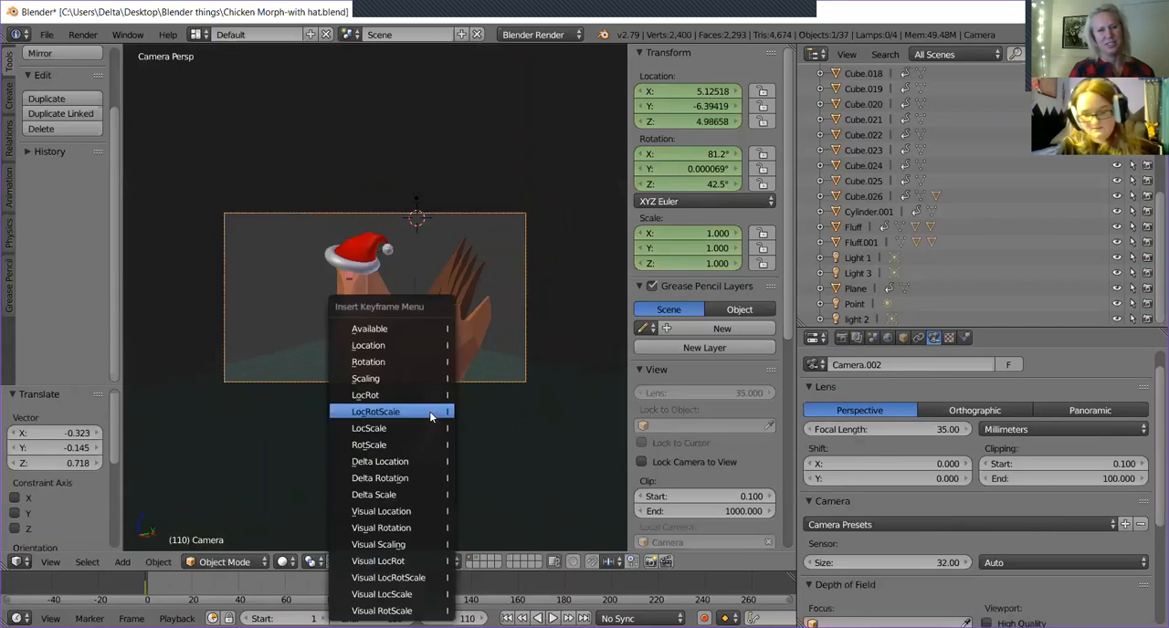
left_click(433, 417)
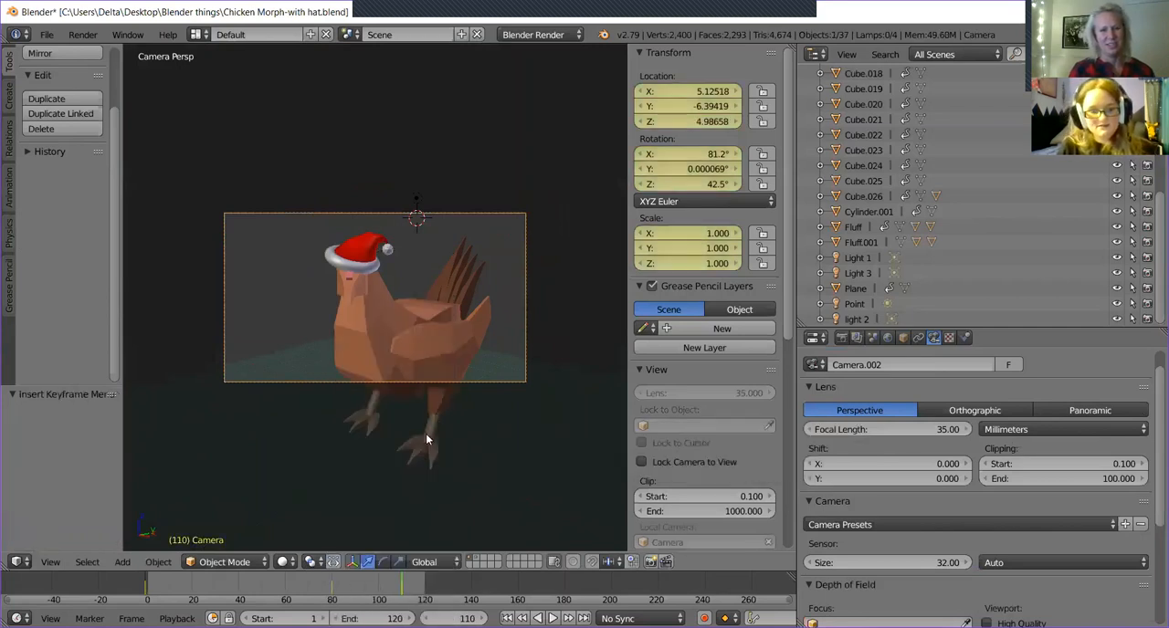
Return the animation to frame 0 and unhide the room cube surrounding the chicken.
left_click_drag(334, 592, 147, 599)
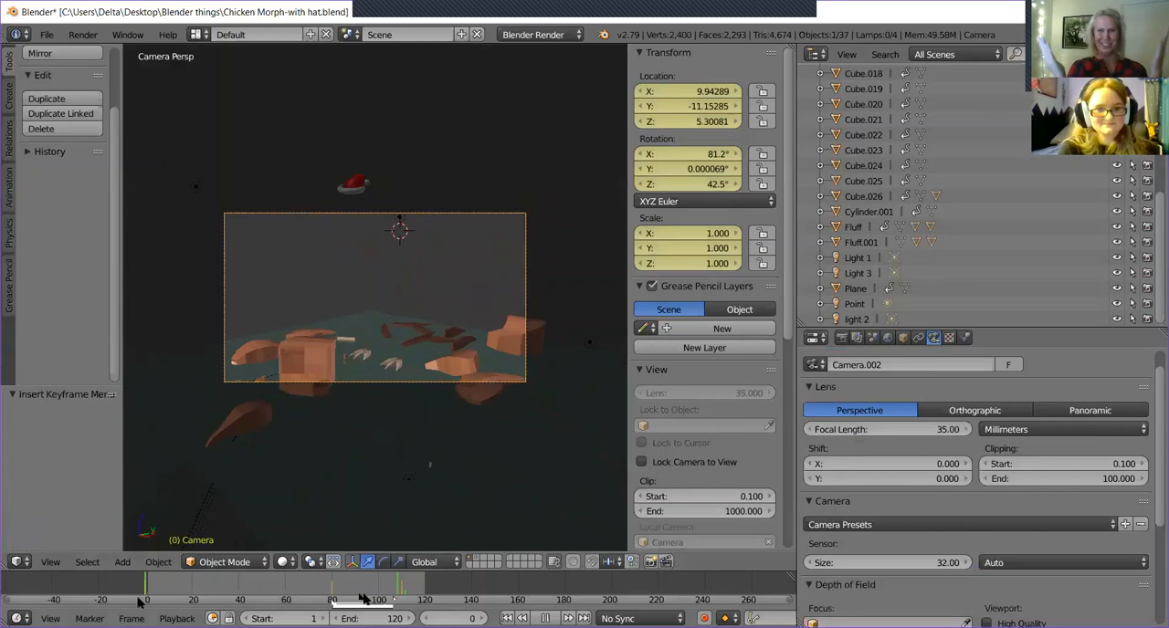
scroll(884, 157, "up", 5)
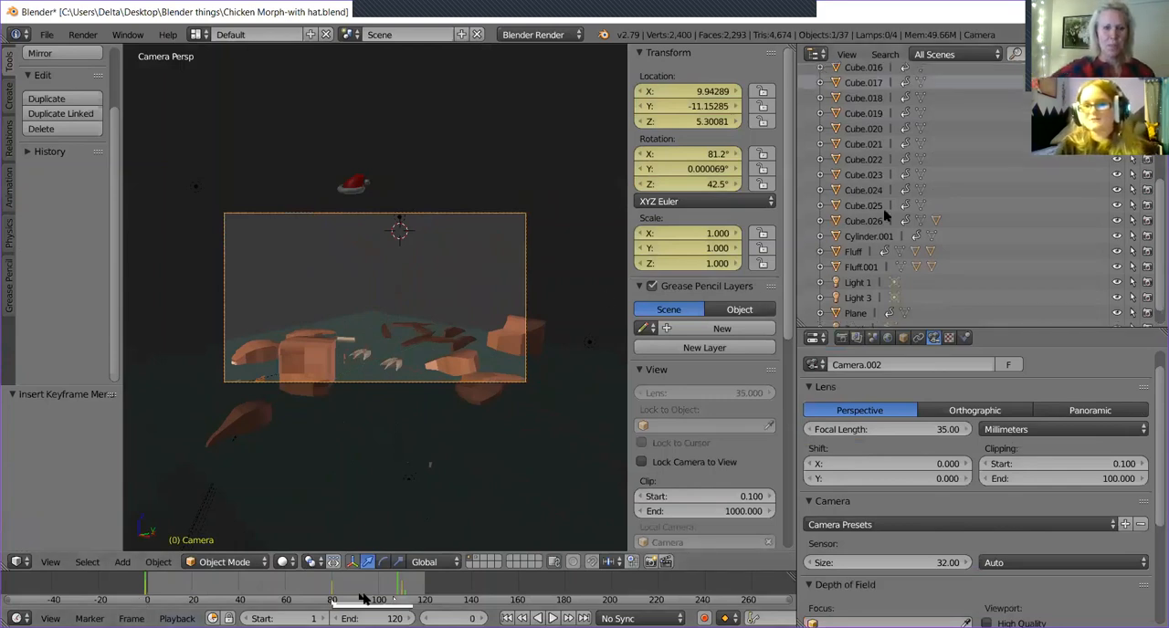
scroll(884, 157, "up", 3)
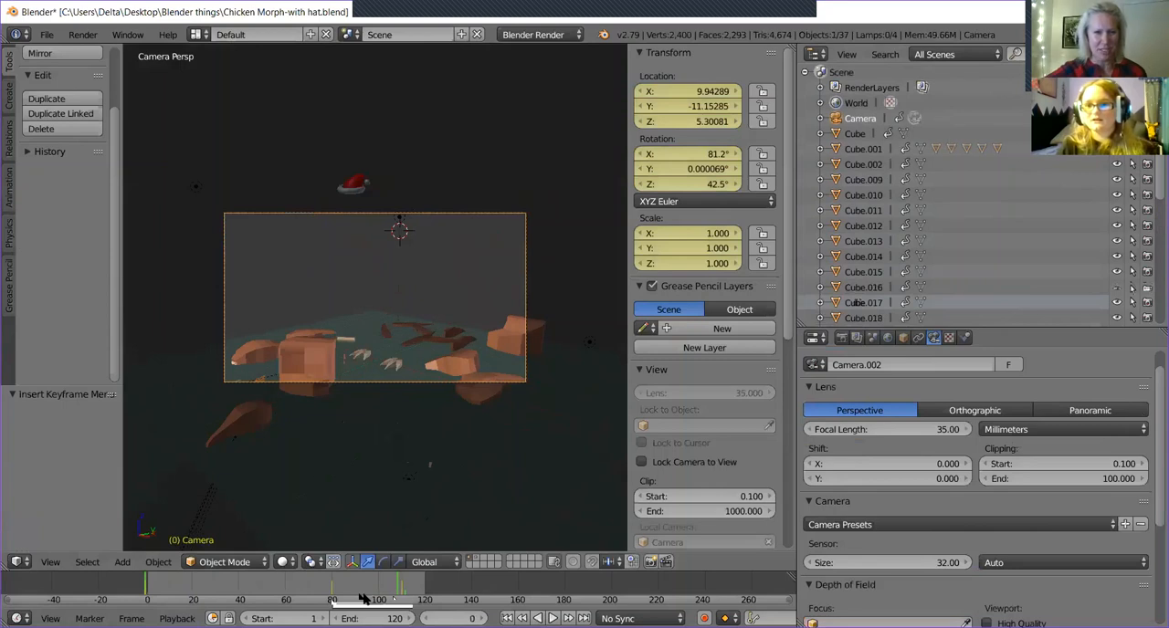
left_click(1116, 149)
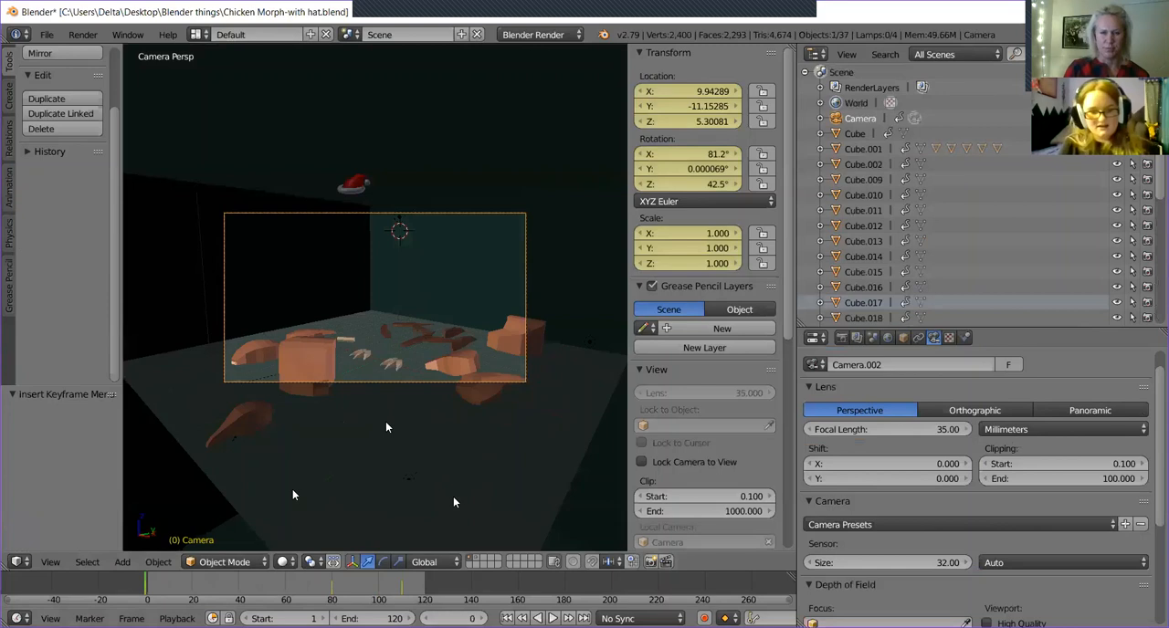
Render the full animation with the room included, and close the render view when it finishes.
left_click(92, 36)
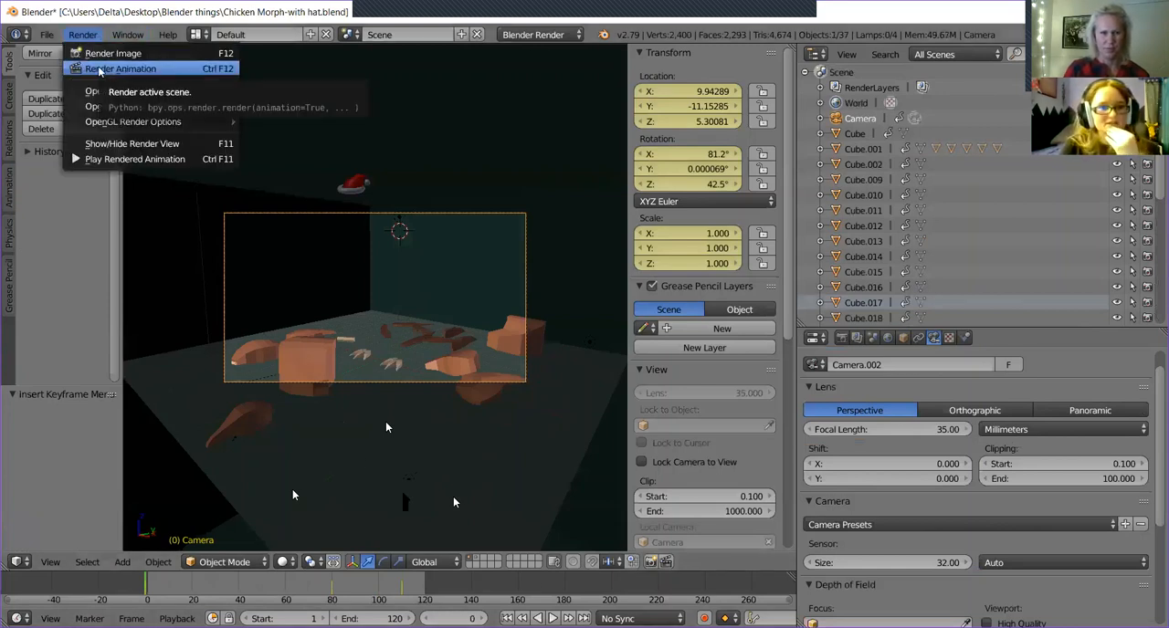
left_click(101, 69)
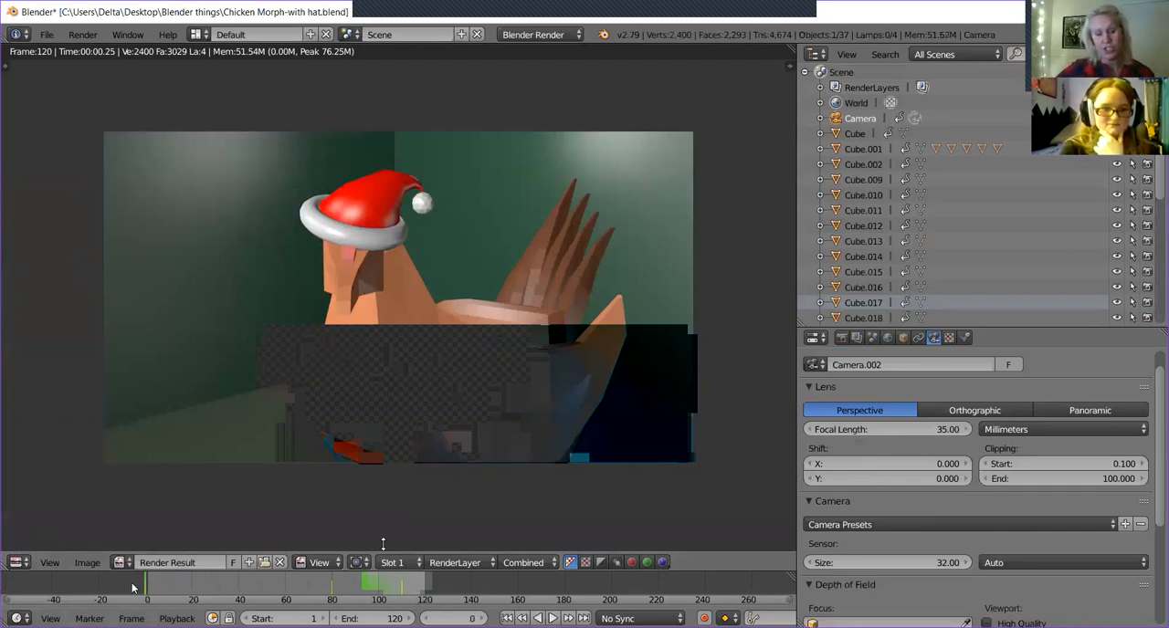
left_click(82, 34)
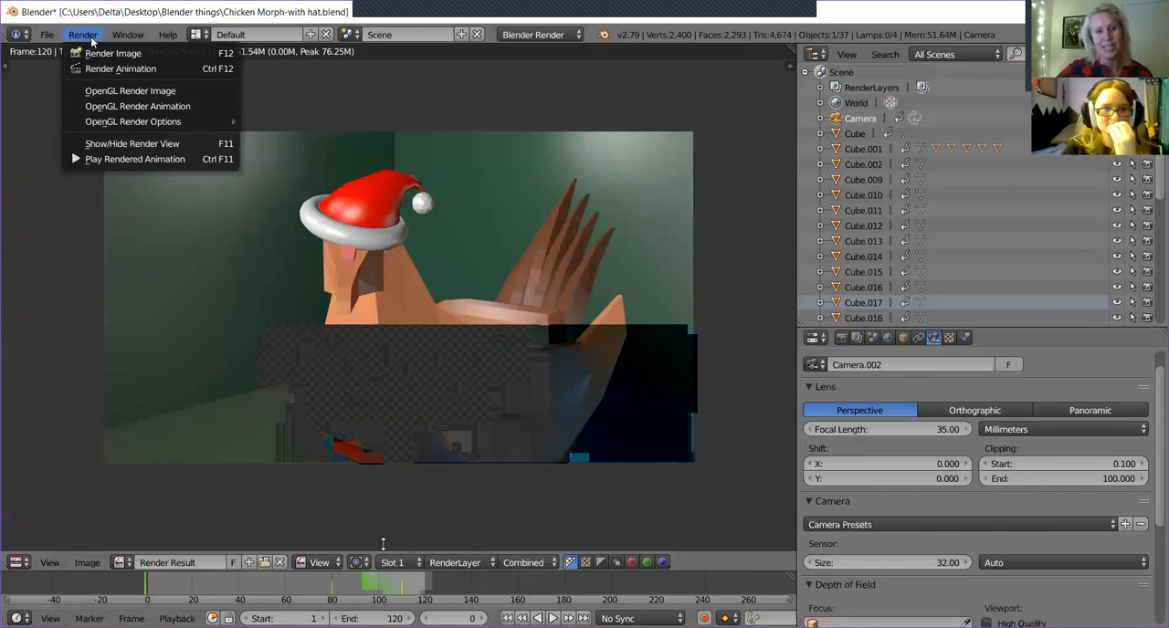
key("Escape")
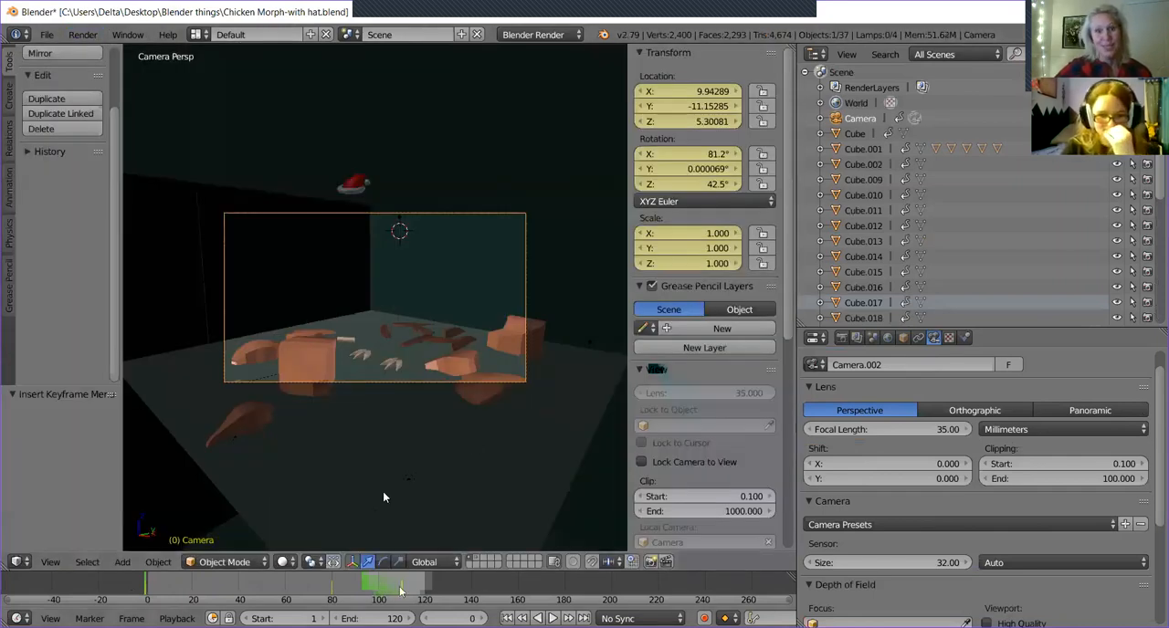
Play back the animation in the viewport, stop at frame 110, and view the chicken from its side.
key("alt+shift+a")
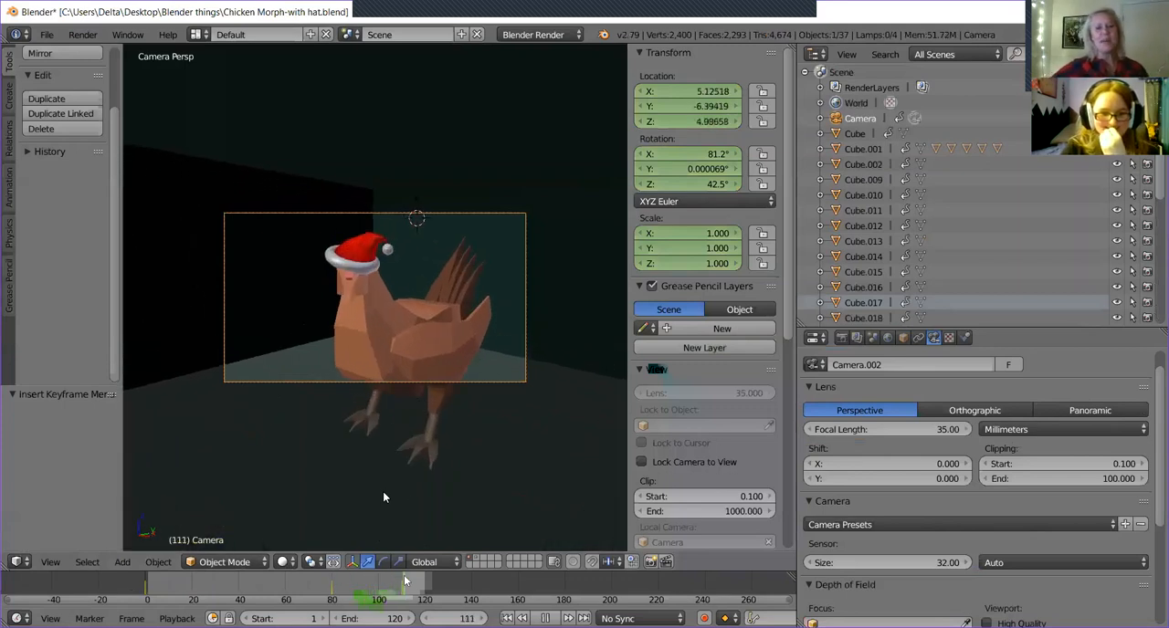
key("alt+a")
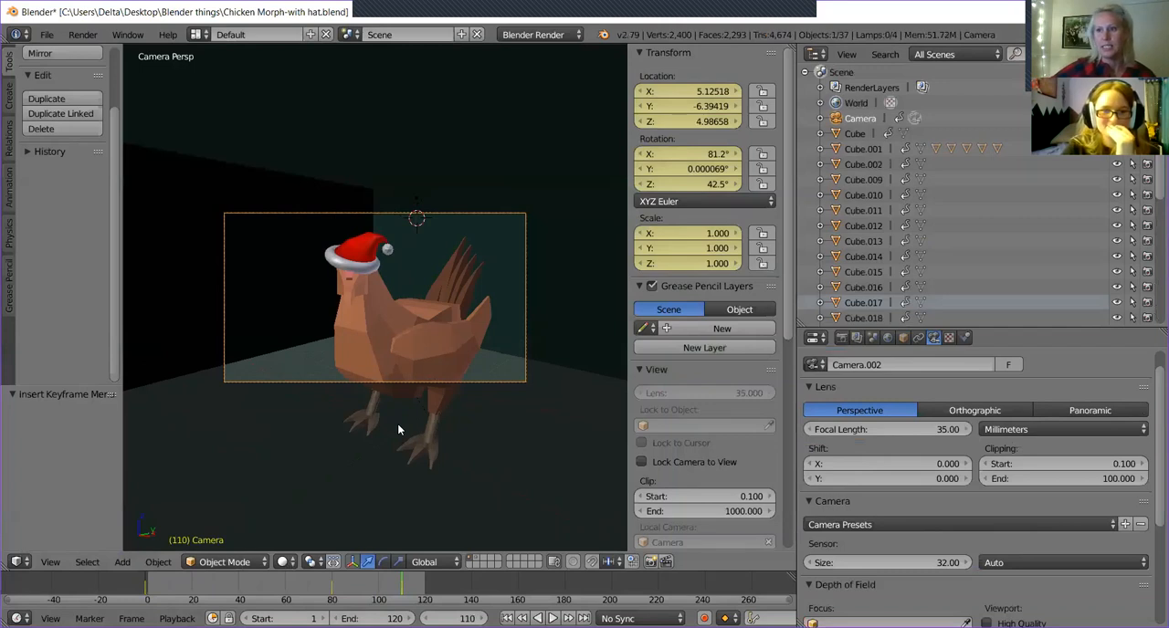
middle_click_drag(398, 429, 334, 429)
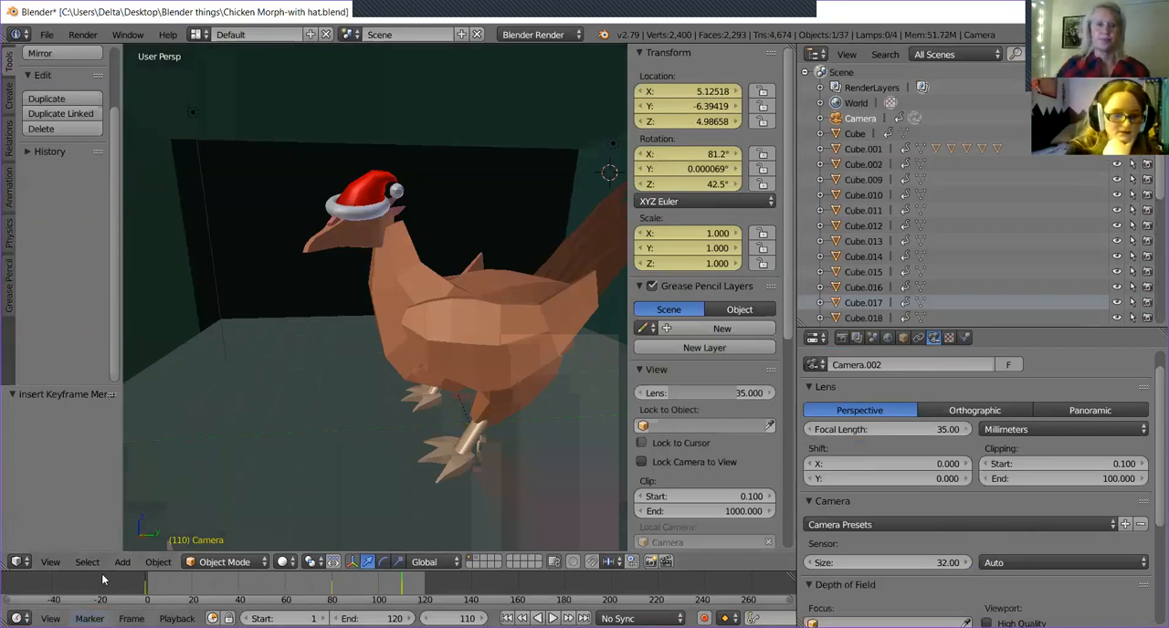
Snap the 3D cursor to the scene center.
left_click(124, 562)
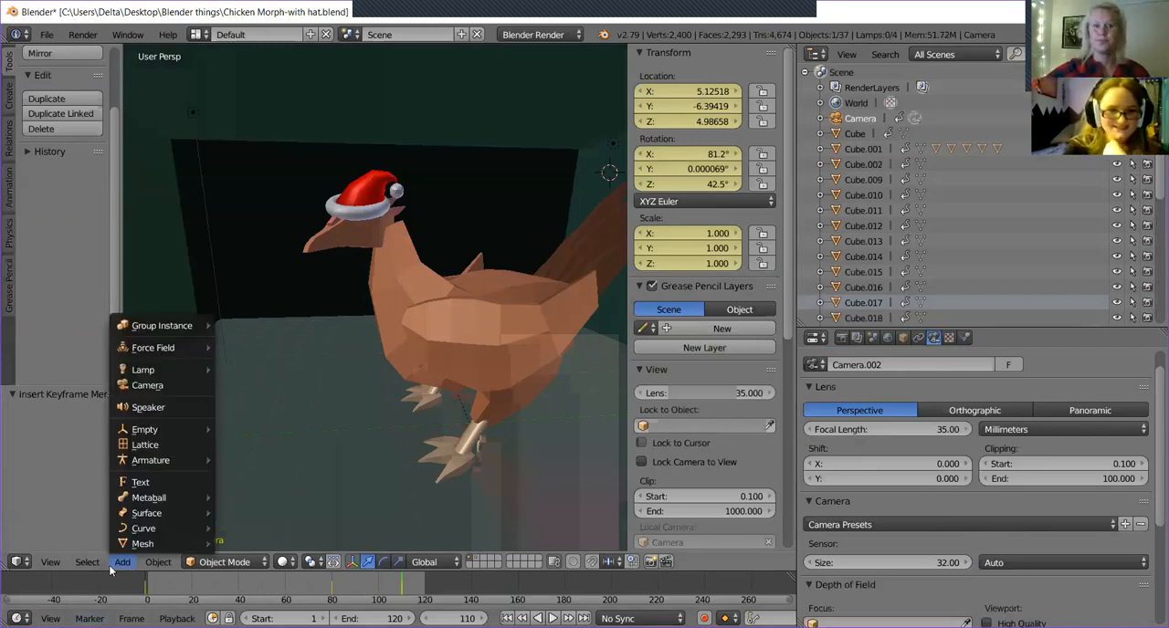
left_click(158, 562)
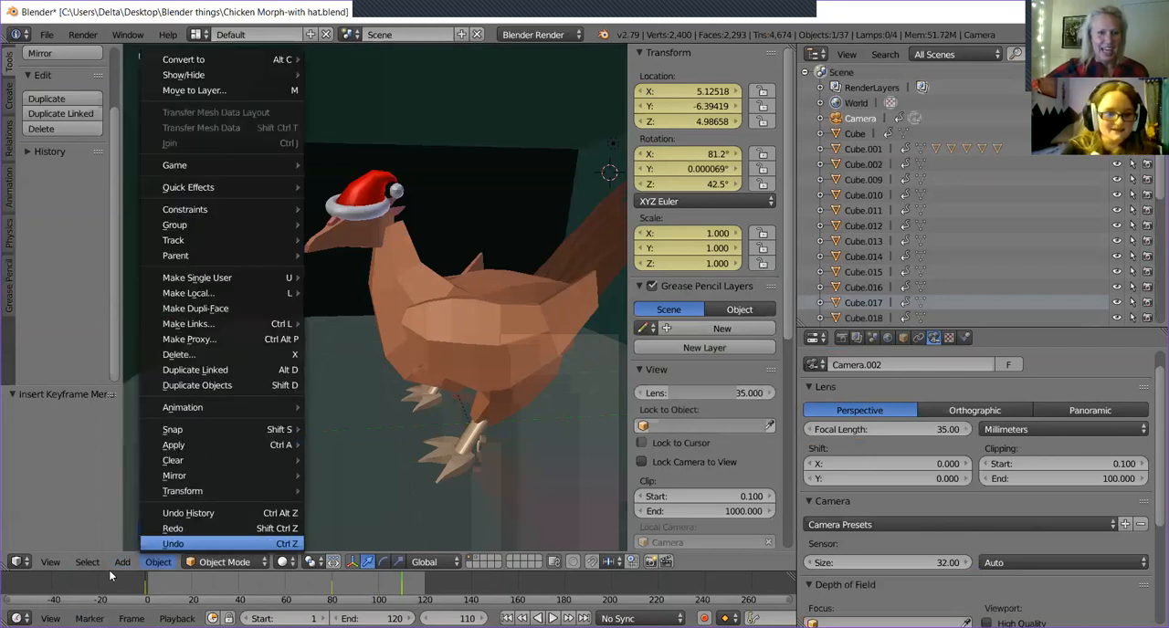
left_click(124, 563)
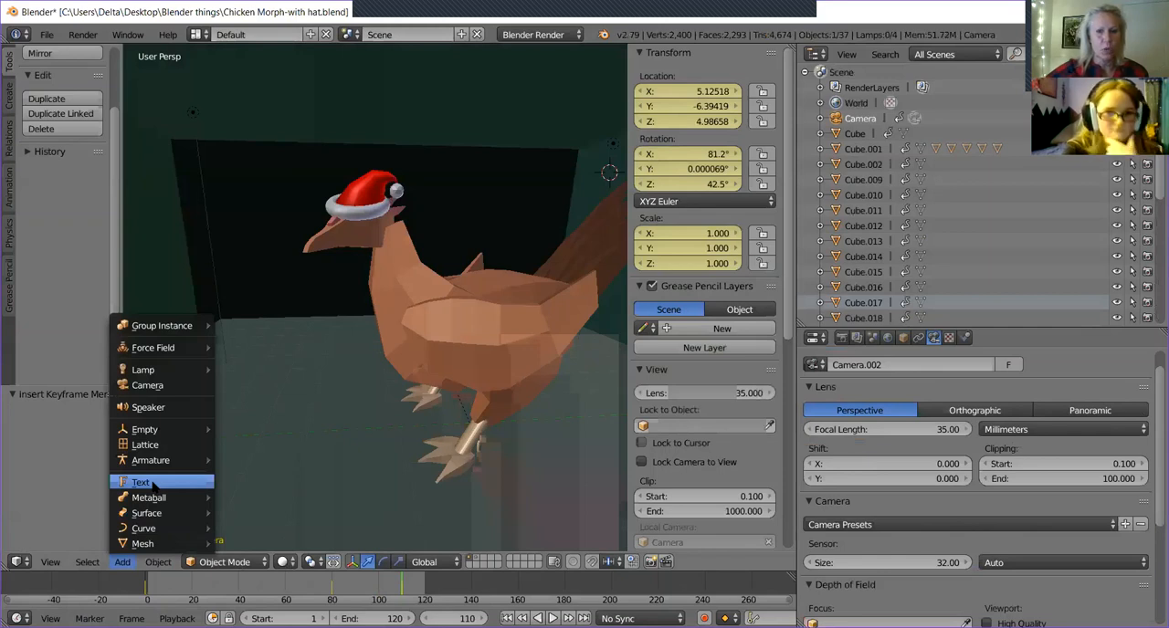
key("shift+s")
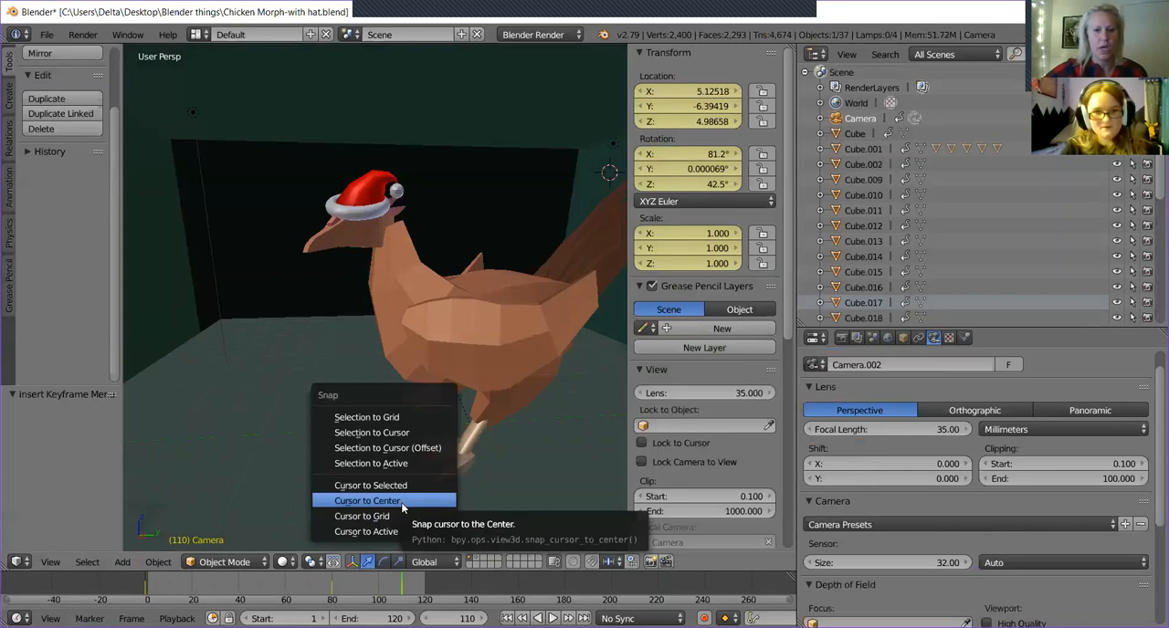
left_click(402, 501)
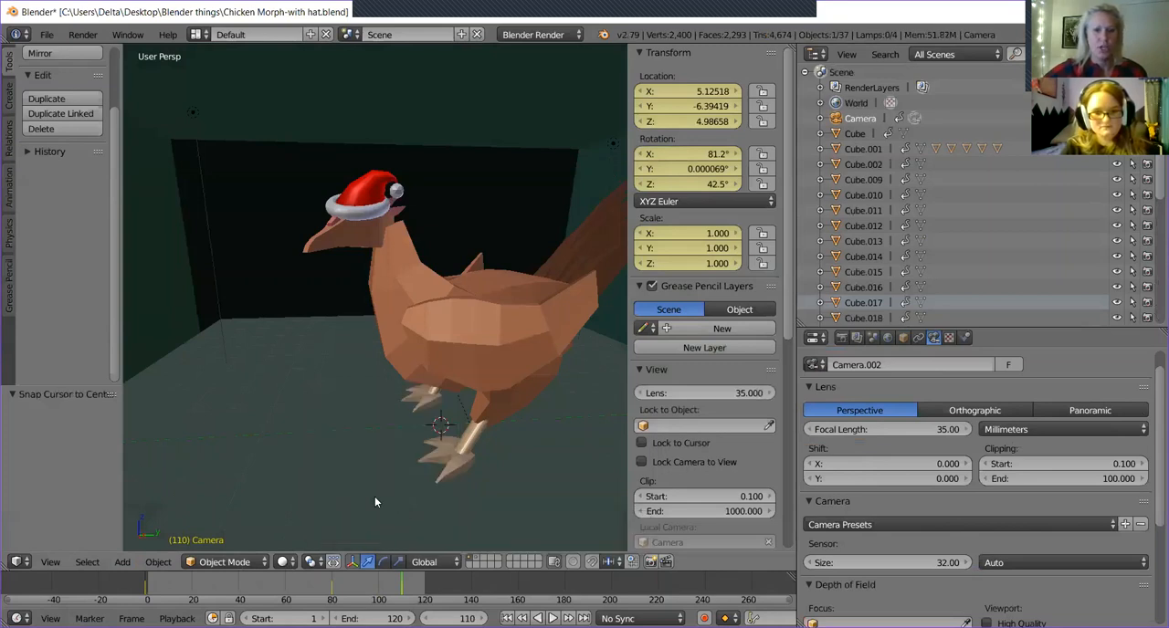
Examine the chicken and cursor placement from the right, top and front views.
middle_click_drag(374, 496, 450, 497)
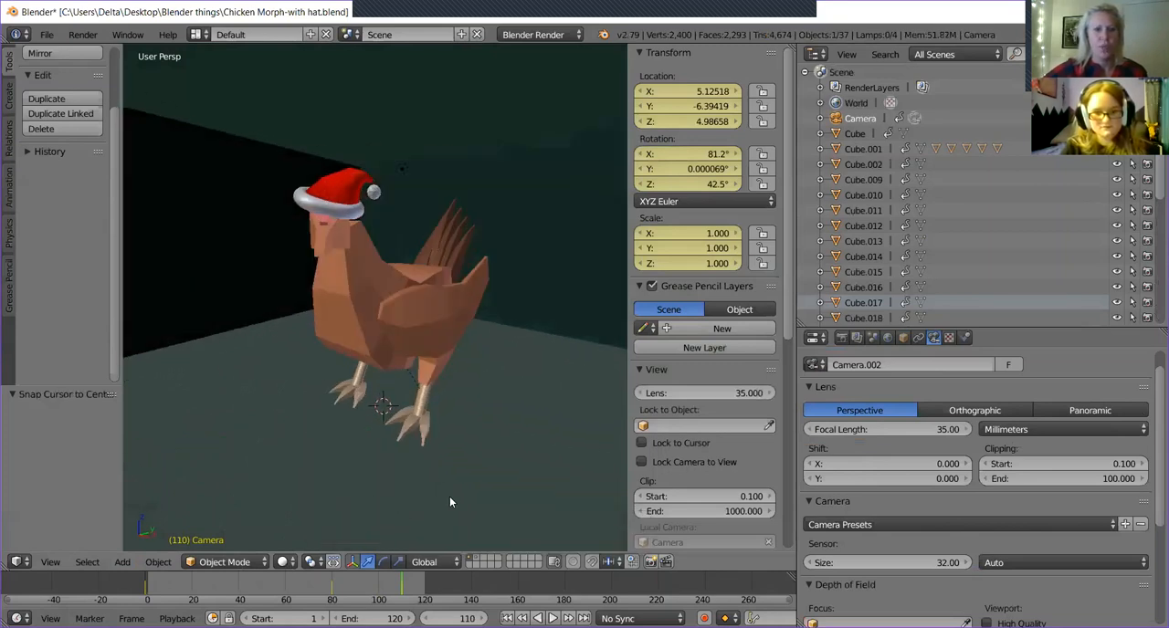
key("KP_2")
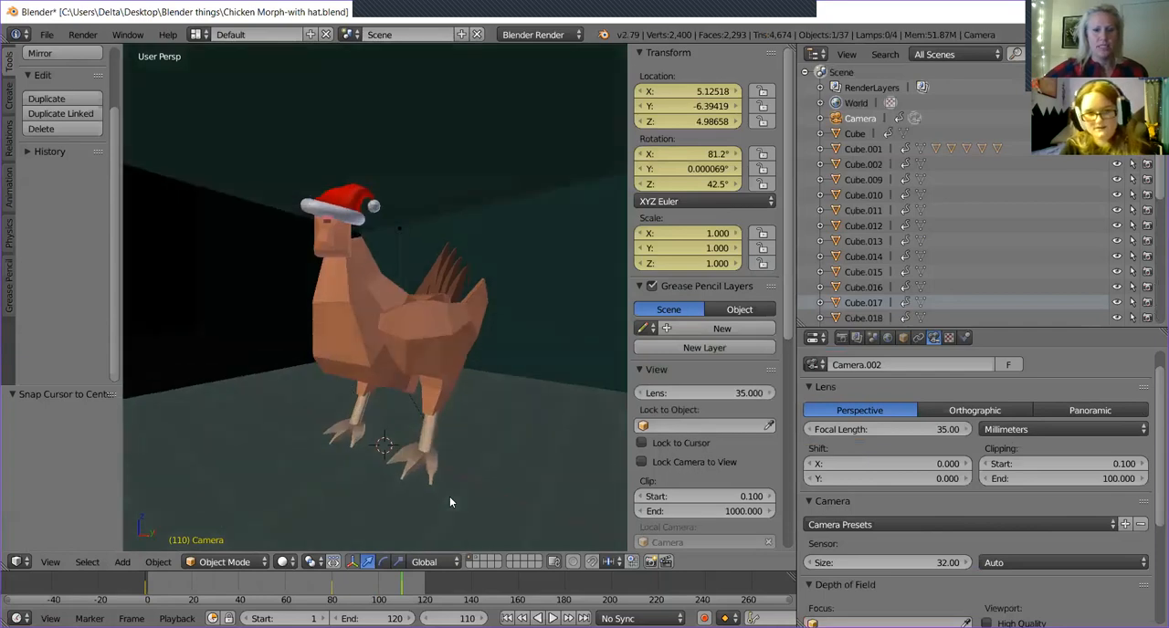
key("KP_4")
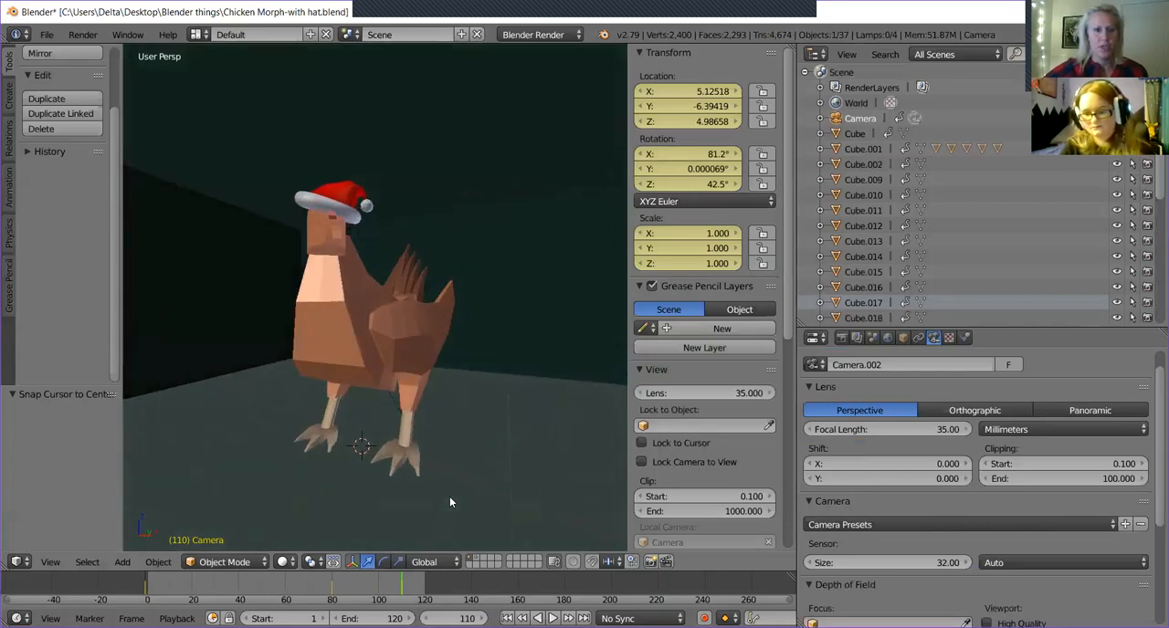
key("KP_1")
key("KP_3")
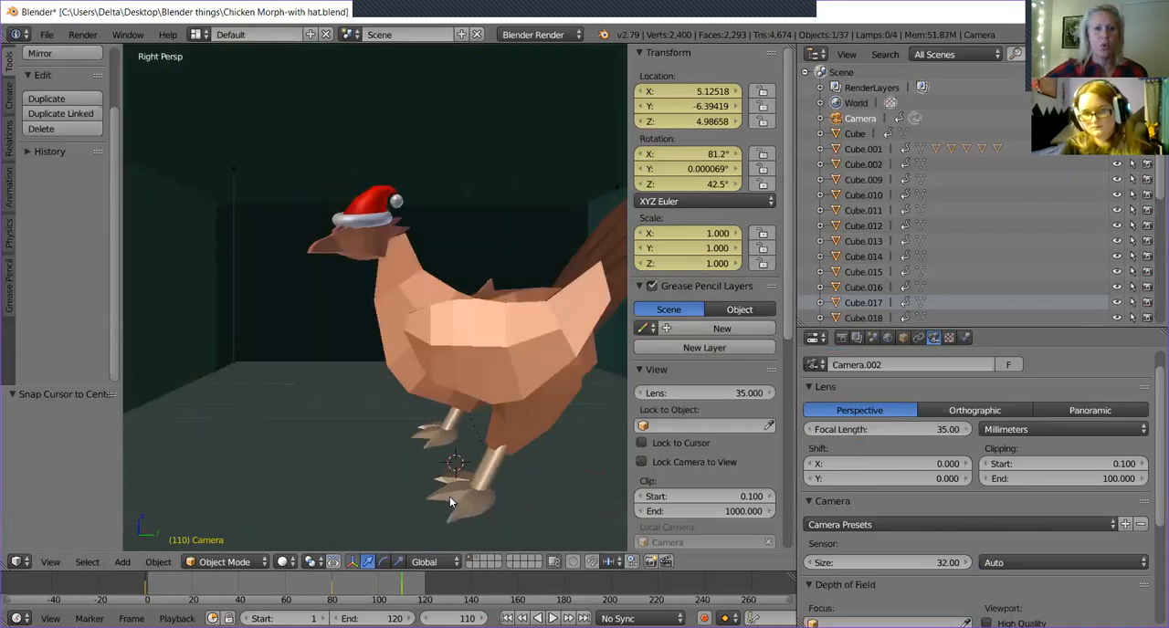
key("KP_7")
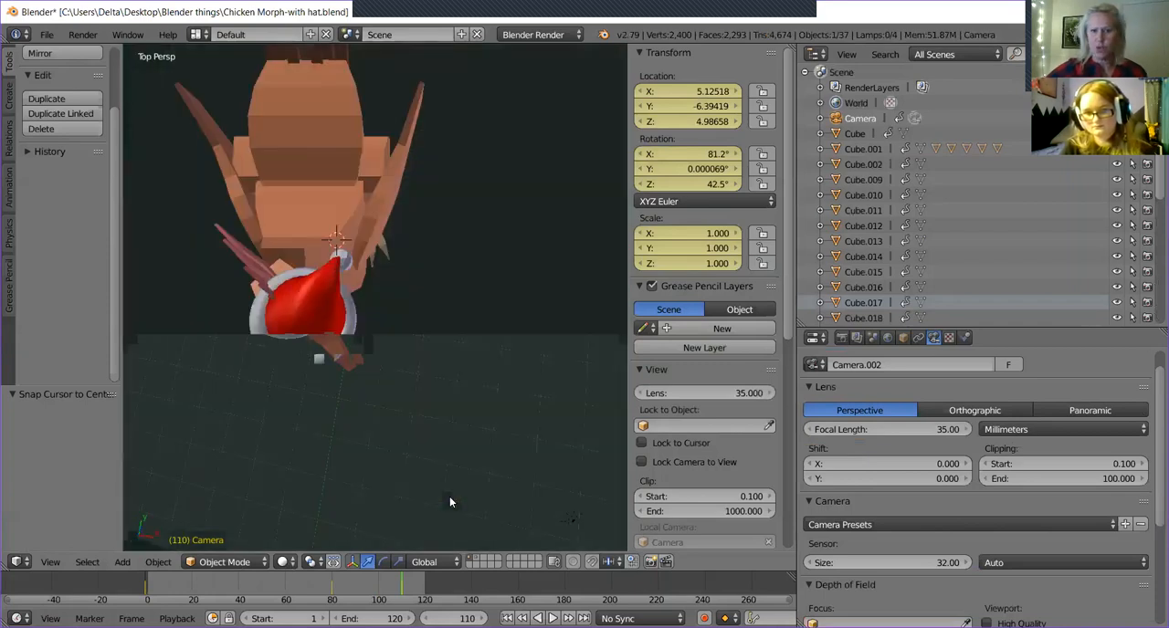
key("KP_1")
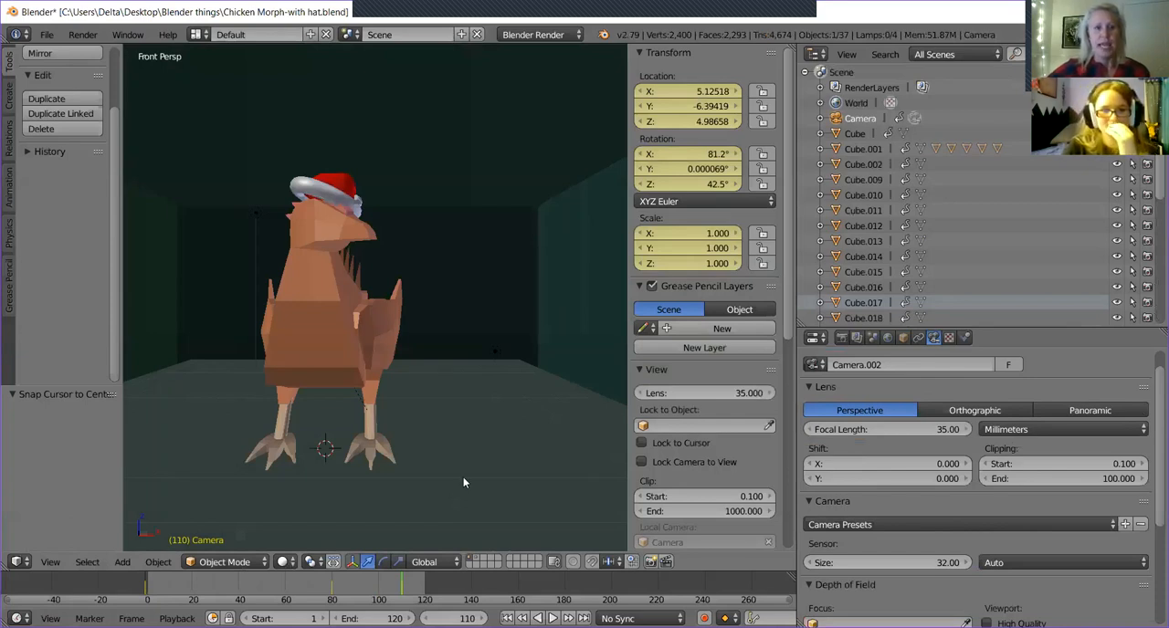
Switch to an orthographic view and hide the room cube that blocks the chicken.
key("KP_5")
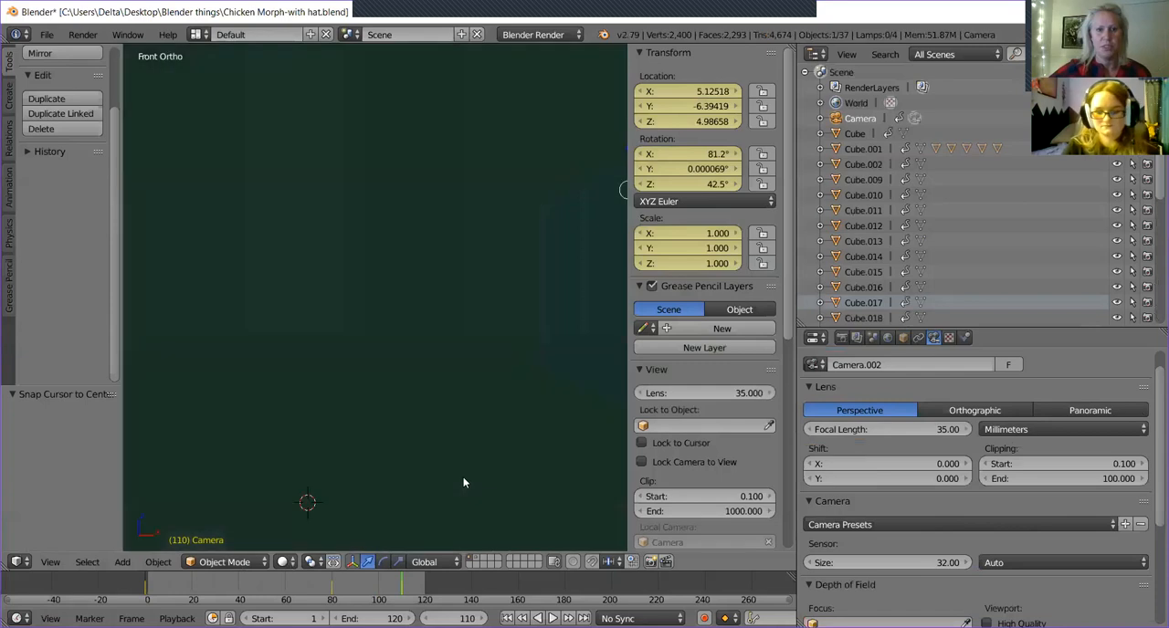
middle_click_drag(472, 439, 359, 471)
scroll(359, 471, "up", 10)
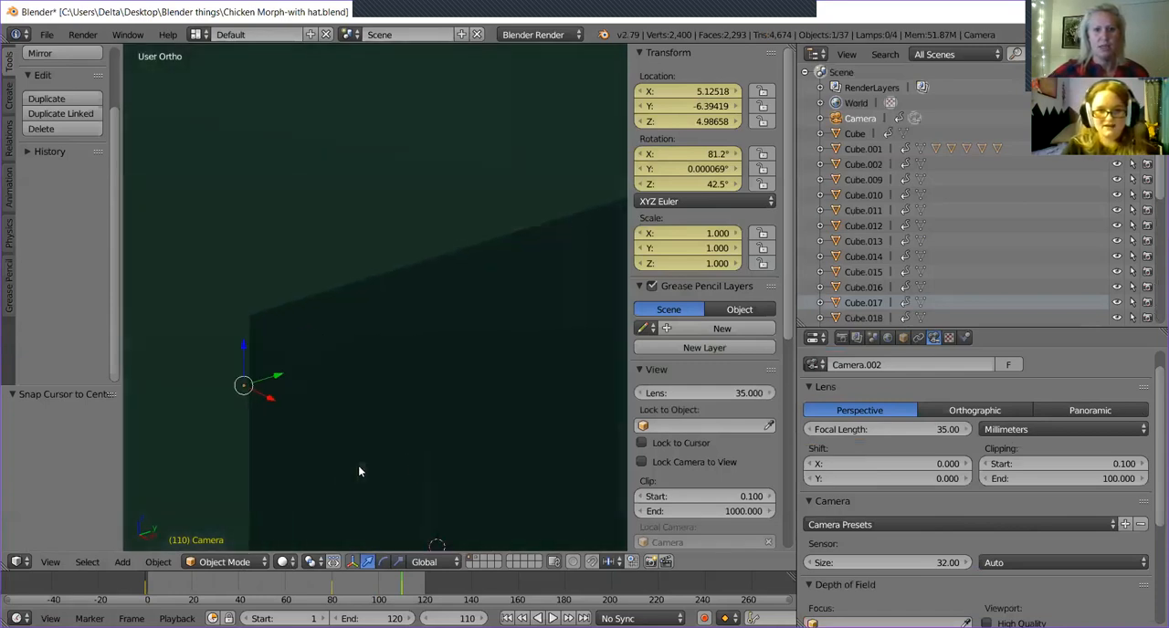
scroll(359, 471, "up", 3)
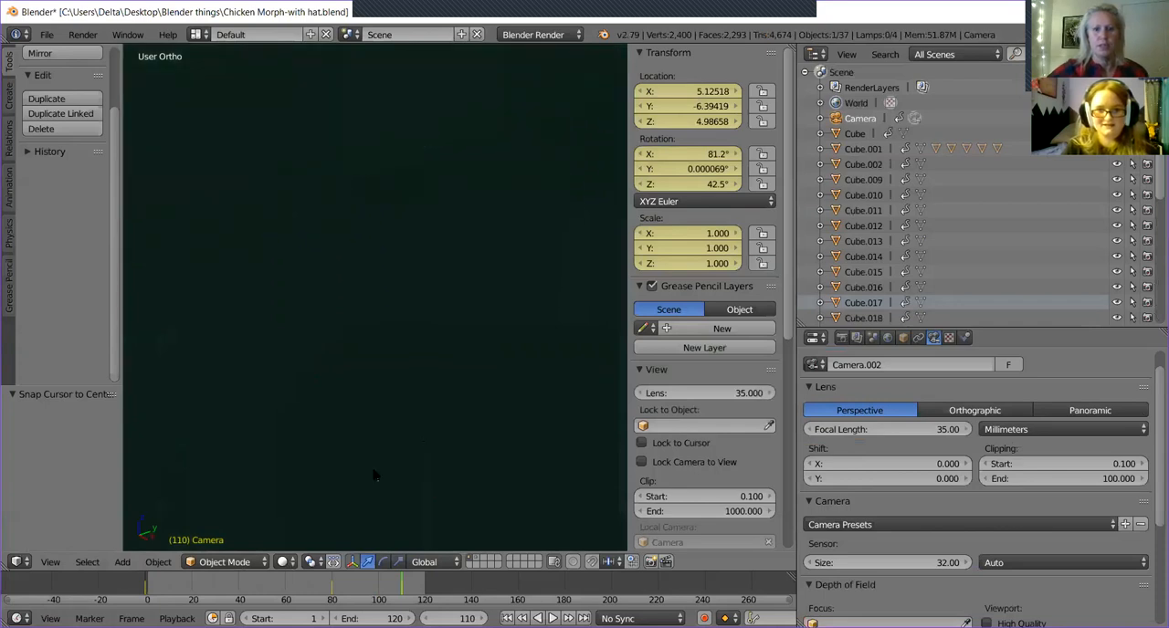
scroll(374, 475, "down", 5)
right_click(396, 375)
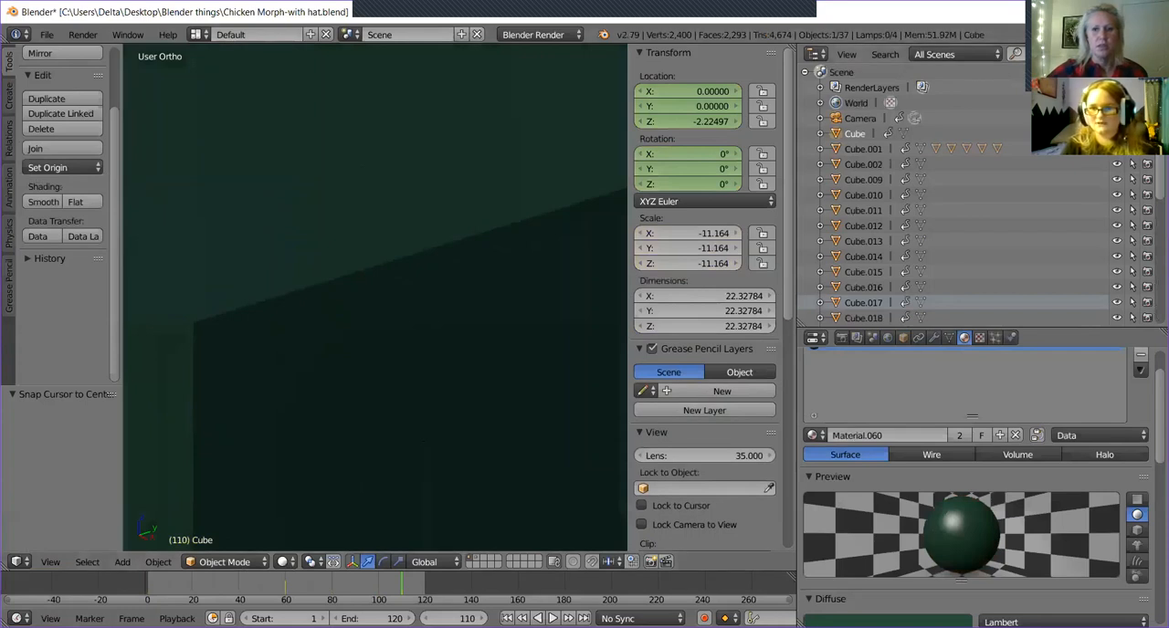
key("h")
Inspect the chicken and camera in perspective and orthographic views, including from the front.
middle_click_drag(362, 285, 446, 319)
key("KP_5")
scroll(422, 283, "down", 5)
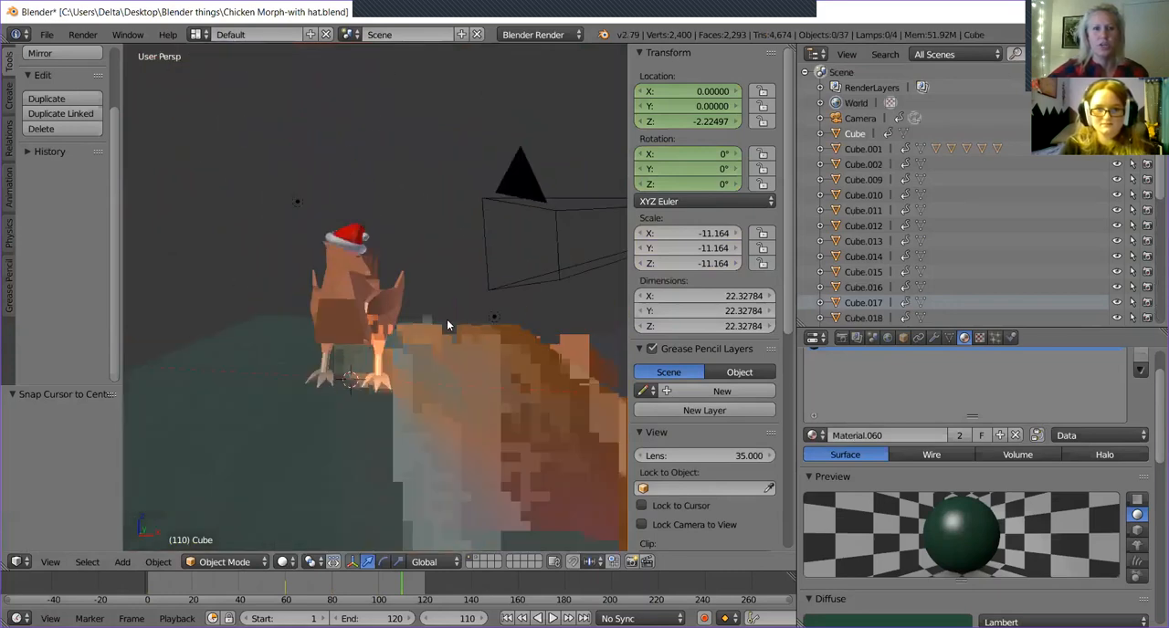
key("KP_5")
key("KP_5")
key("KP_5")
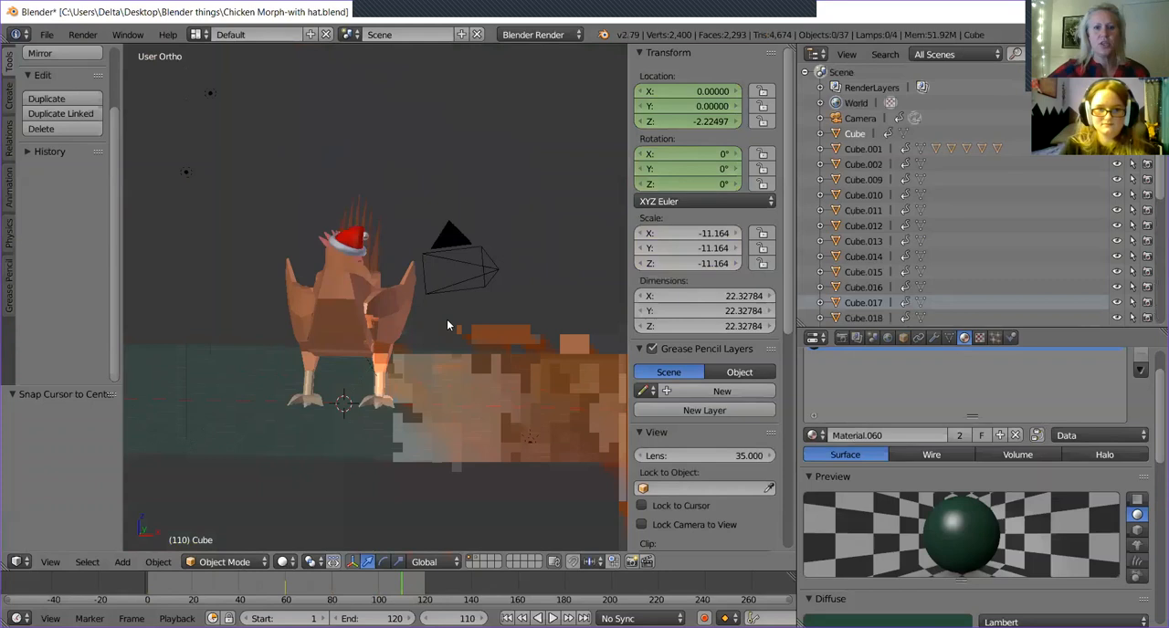
middle_click_drag(441, 333, 357, 347)
key("KP_5")
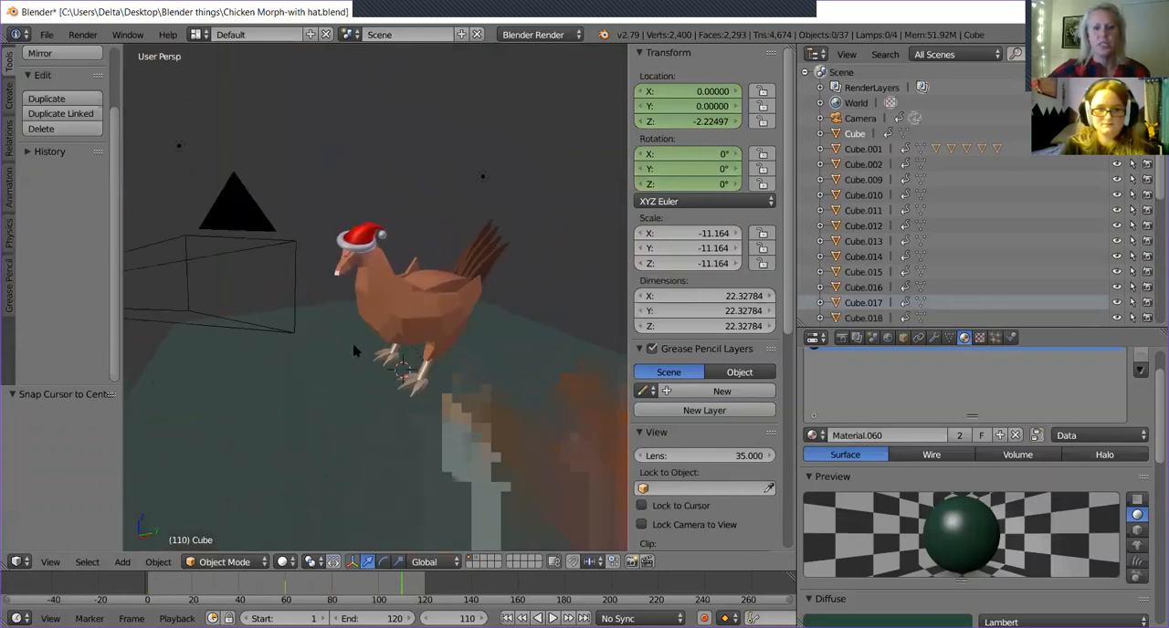
key("KP_1")
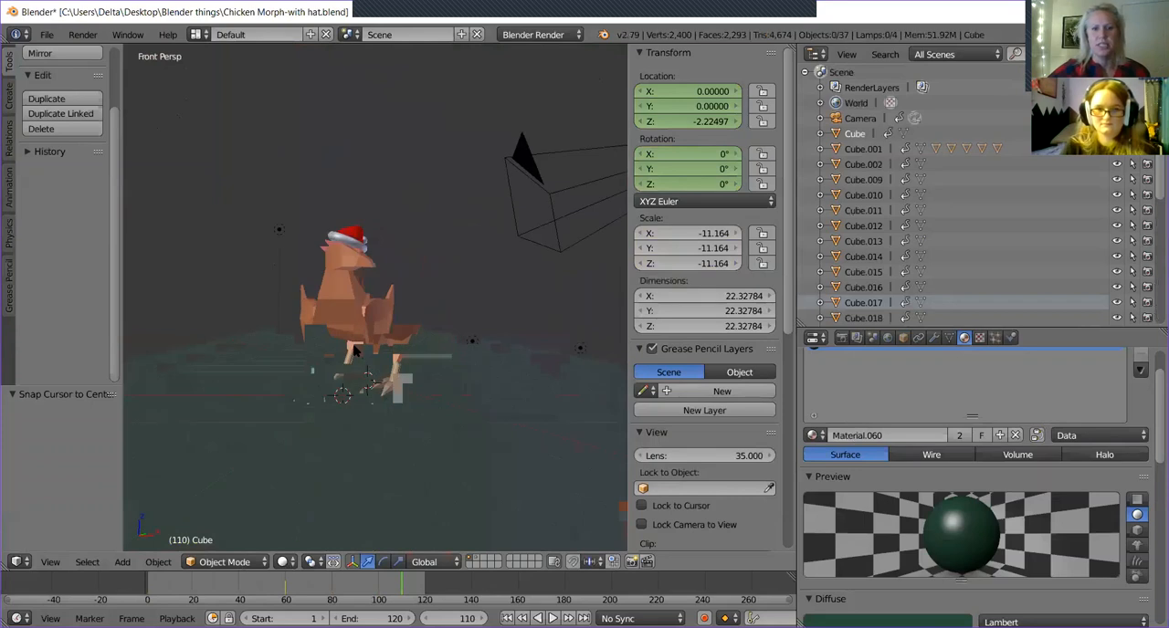
key("KP_5")
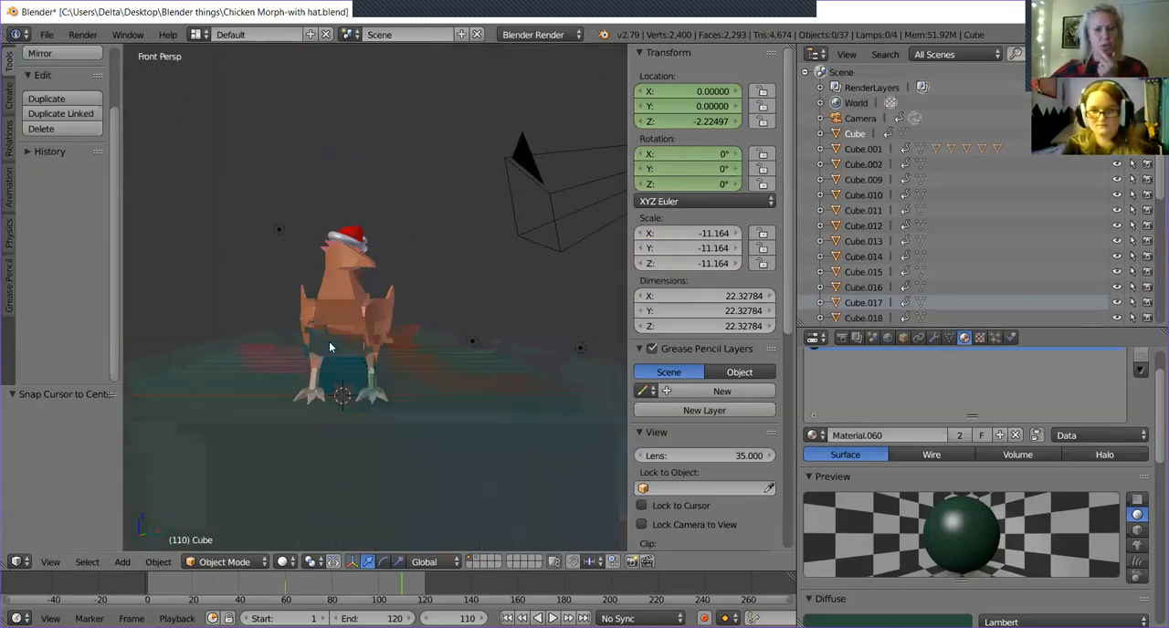
From the camera view, place the 3D cursor on the chicken's lower chest and add a text object there.
key("KP_0")
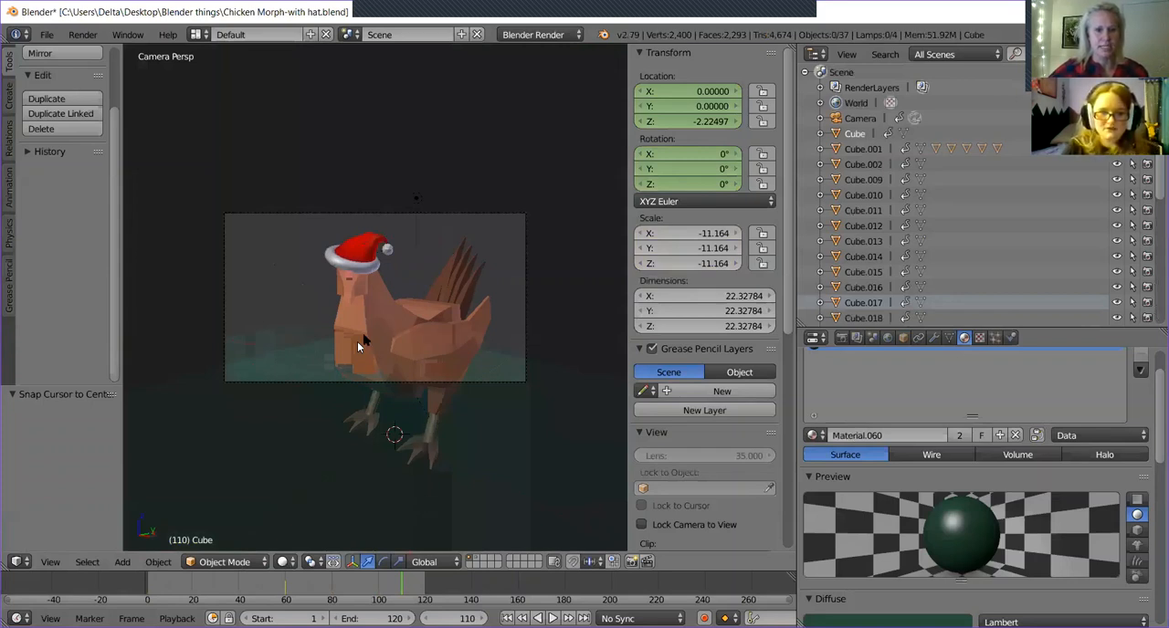
left_click(369, 351)
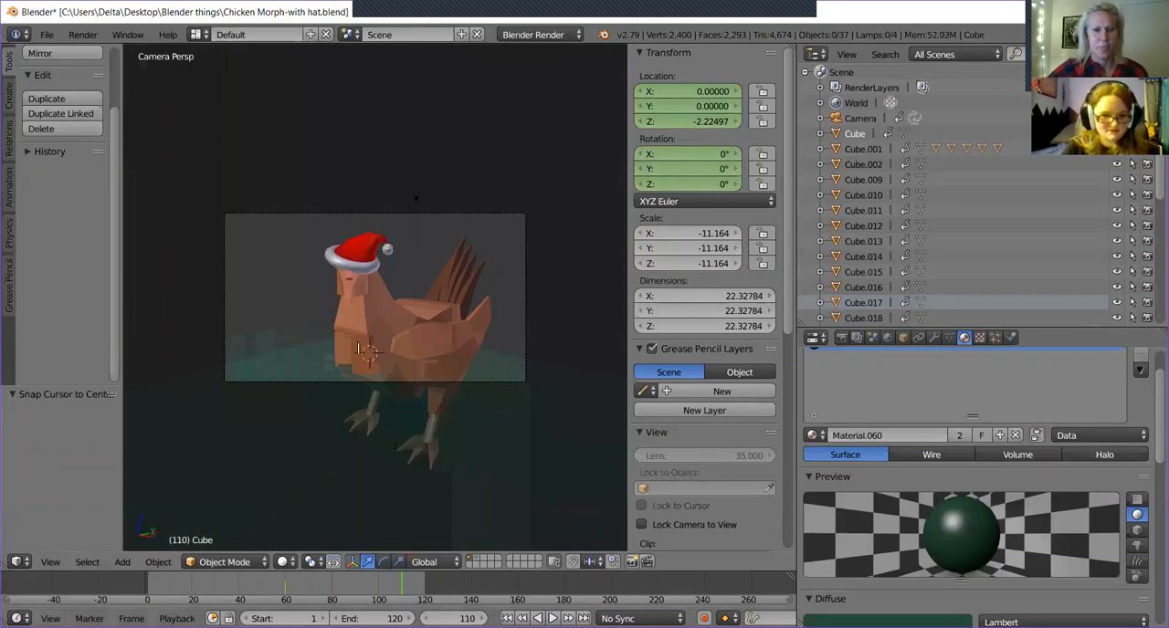
left_click(121, 561)
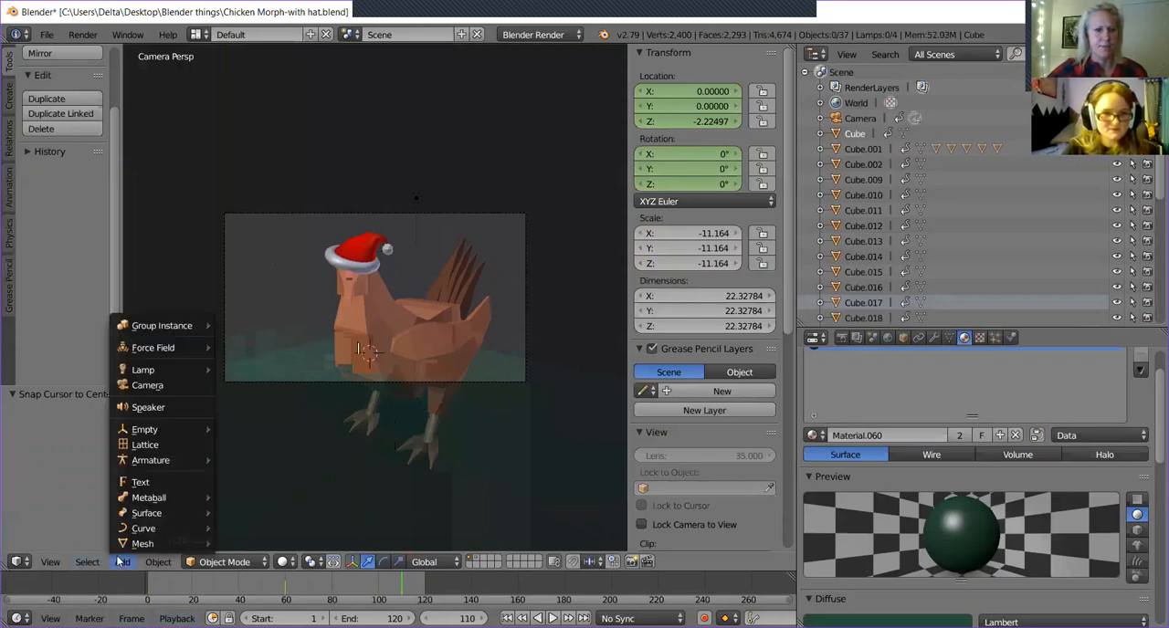
left_click(145, 482)
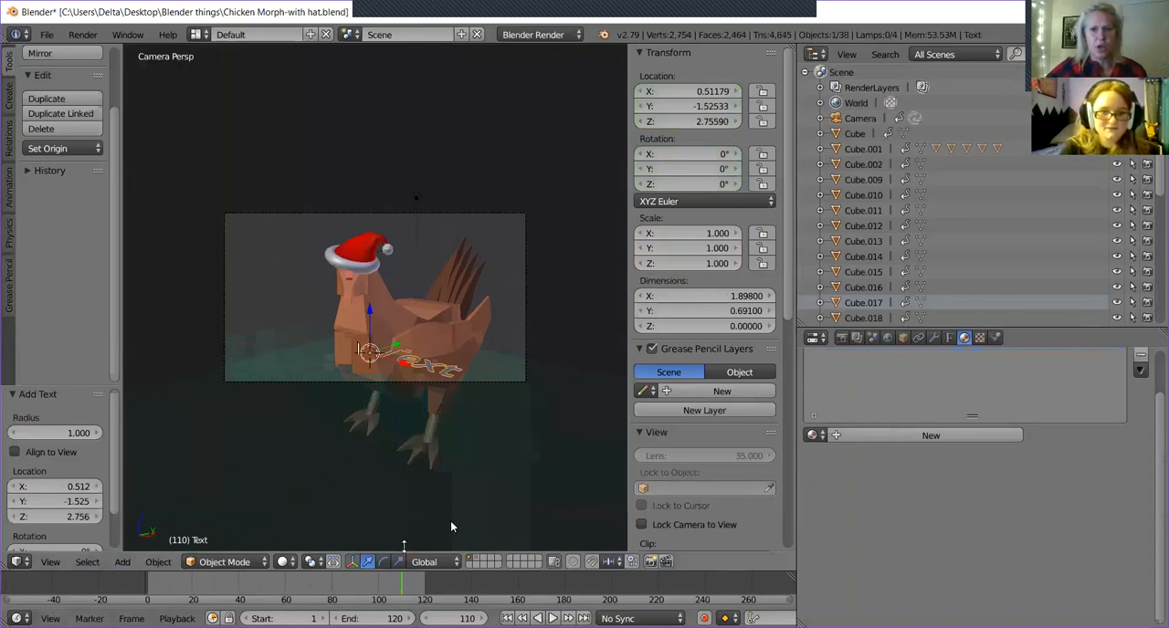
Rotate the text upright to about 92° on X and 35.1° on Z, and move it in front of the chicken.
left_click(383, 562)
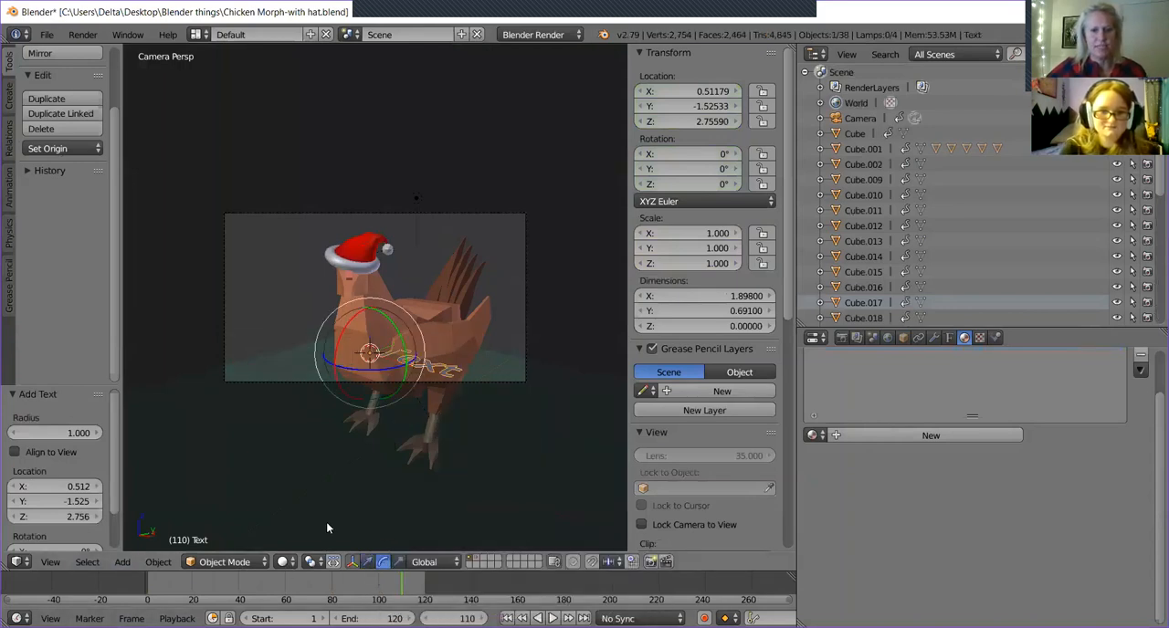
left_click_drag(326, 365, 336, 418)
left_click_drag(380, 369, 343, 378)
left_click(367, 562)
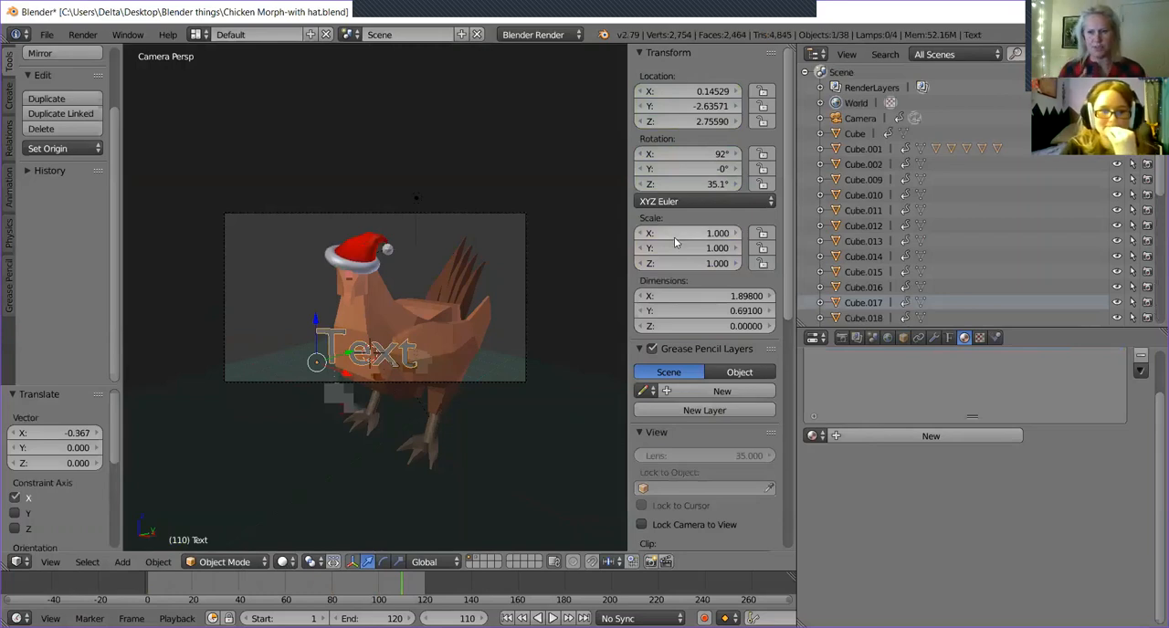
right_click(331, 344)
right_click(321, 345)
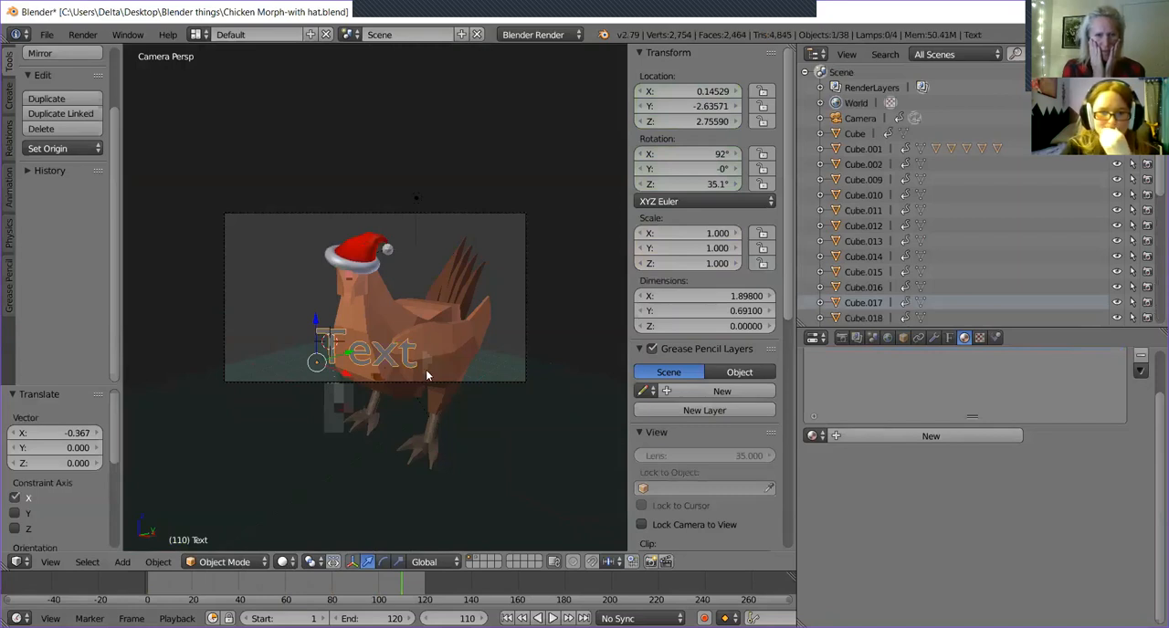
Replace the placeholder text with "Merry Christmas!".
key("Tab")
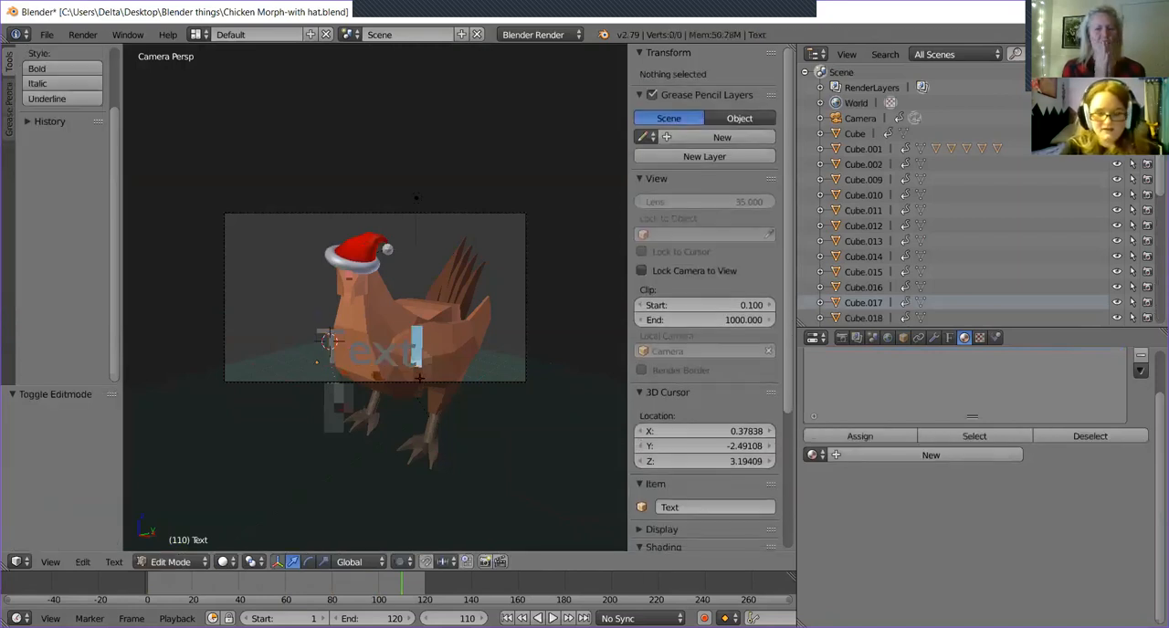
key("BackSpace")
key("BackSpace")
key("BackSpace")
key("BackSpace")
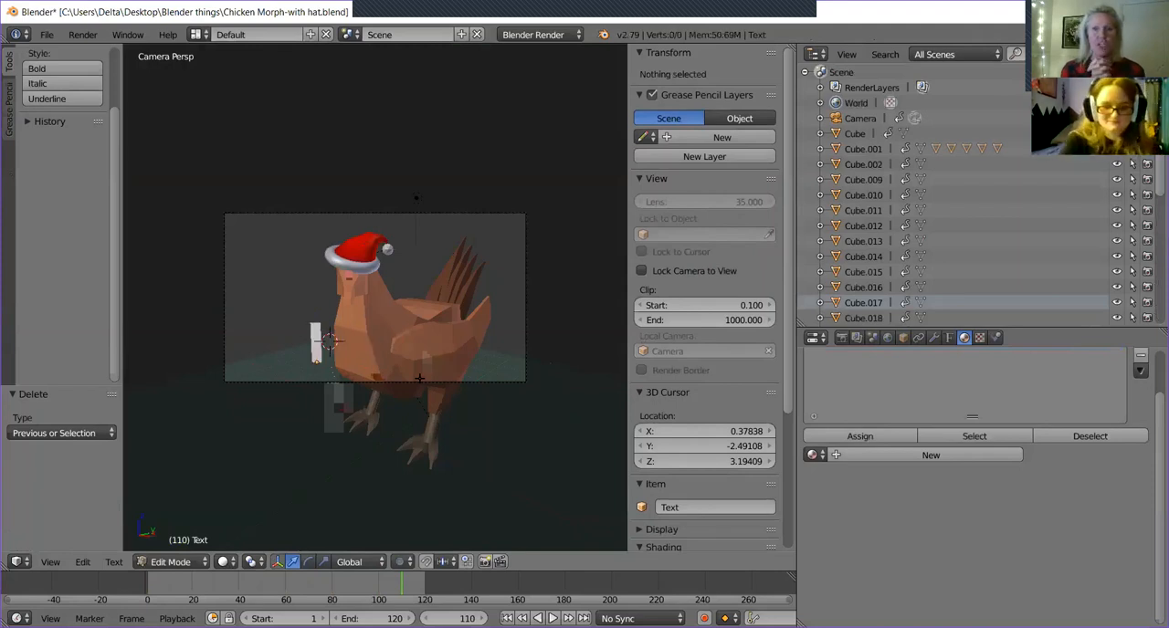
type("M")
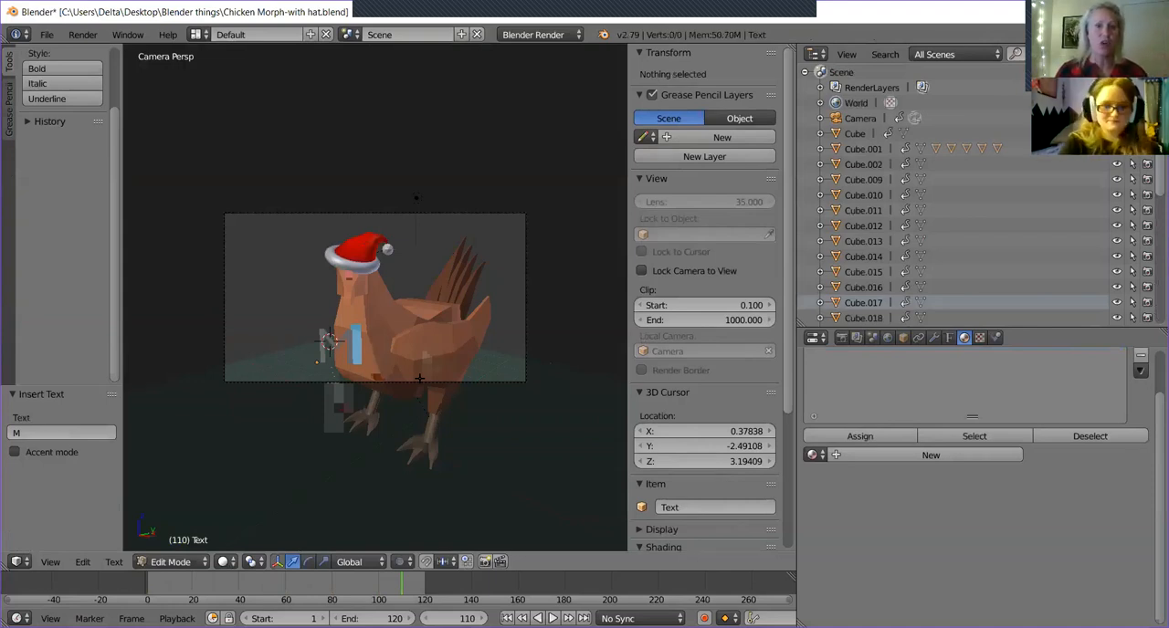
type("erry Christm")
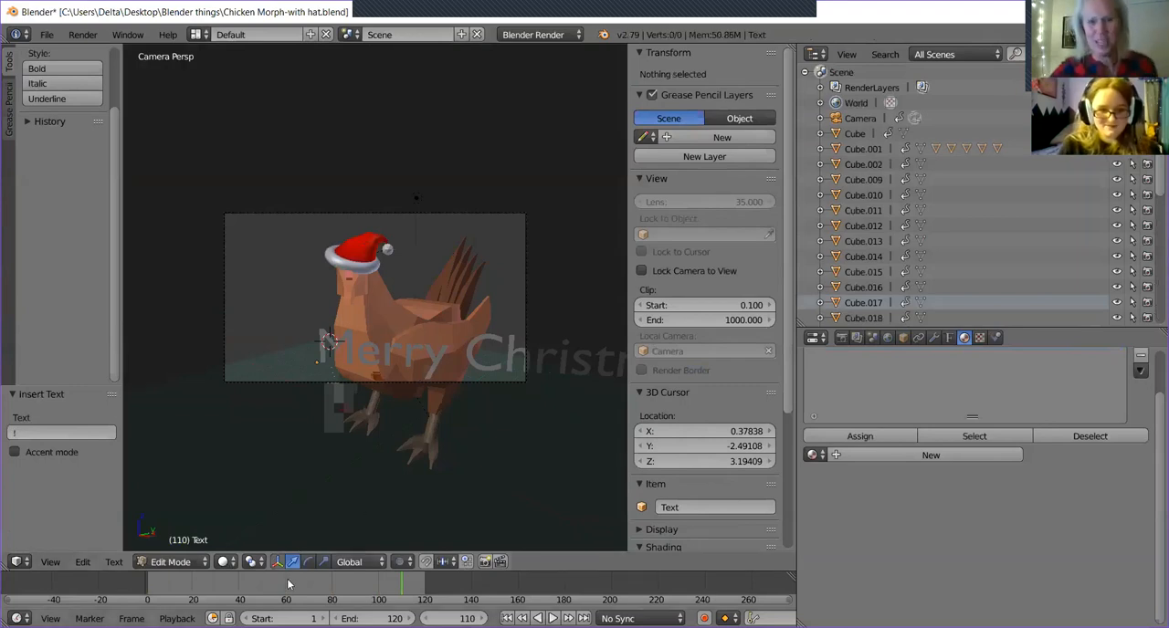
key("Tab")
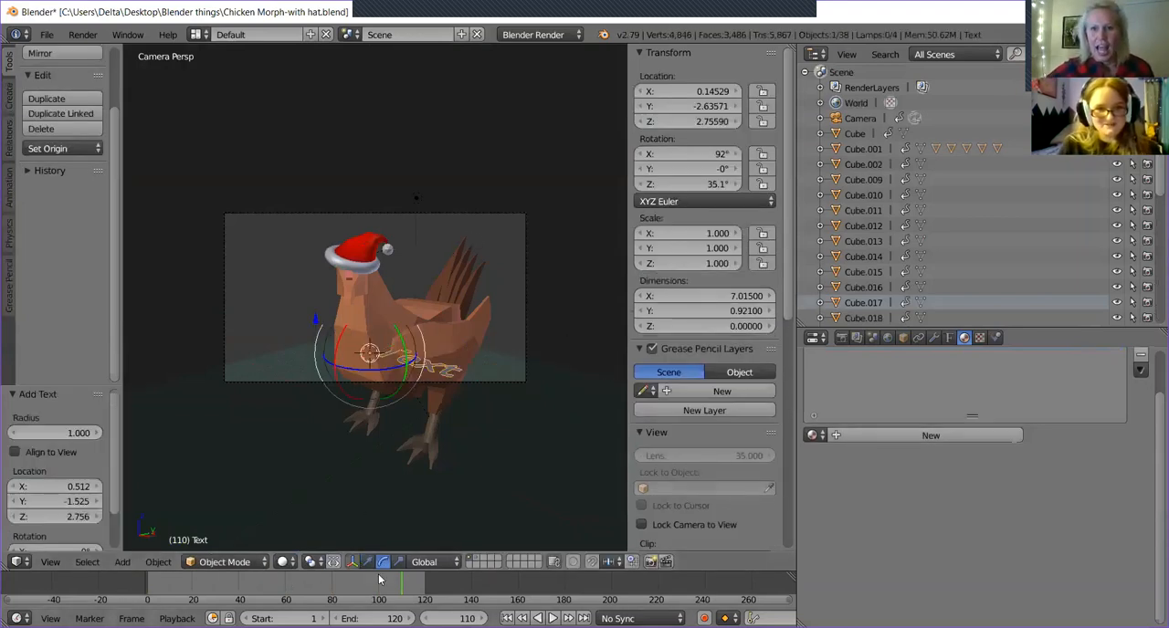
Move the greeting to about X -2.76 and Y -3.26, and scale it uniformly to about 0.642.
key("g")
key("x")
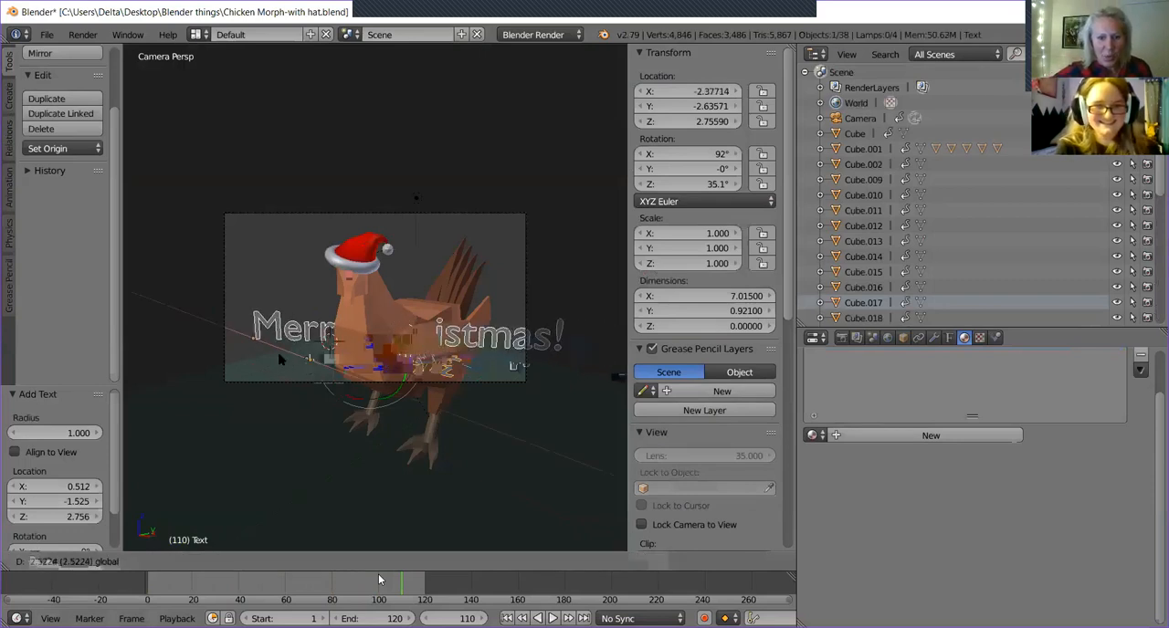
left_click(275, 355)
key("g")
key("y")
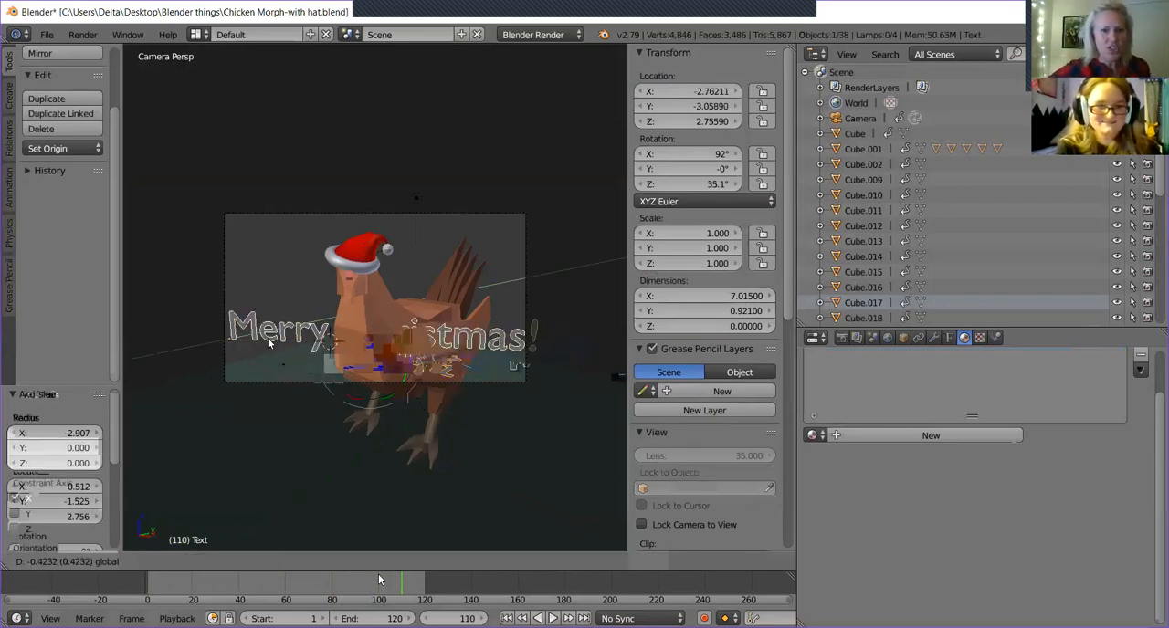
left_click(262, 347)
key("s")
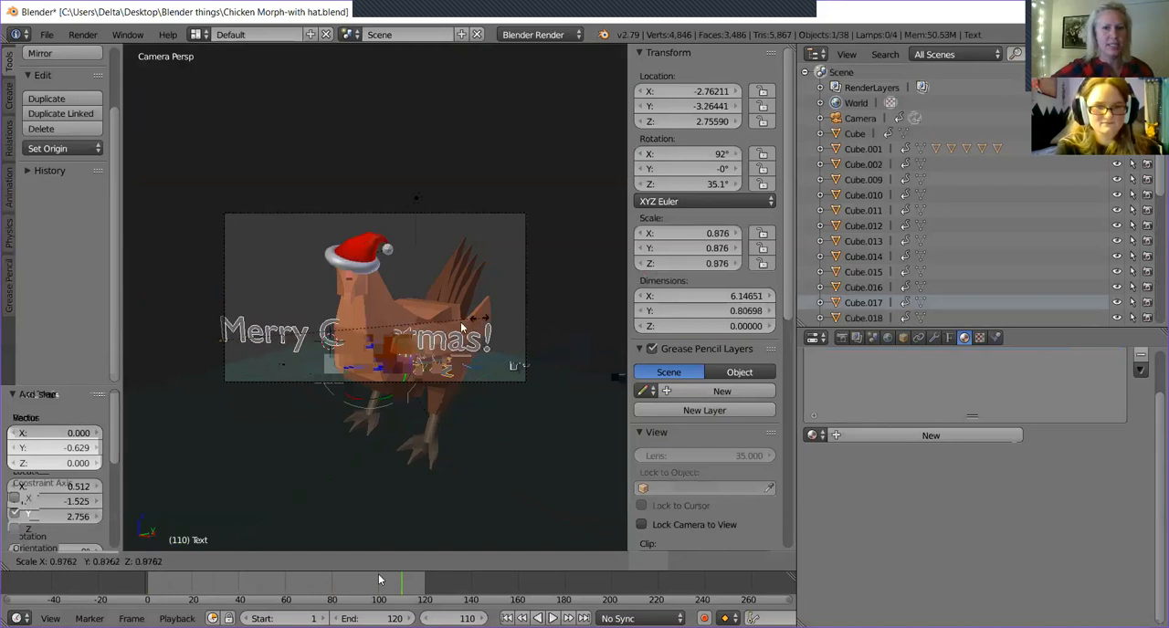
left_click(412, 335)
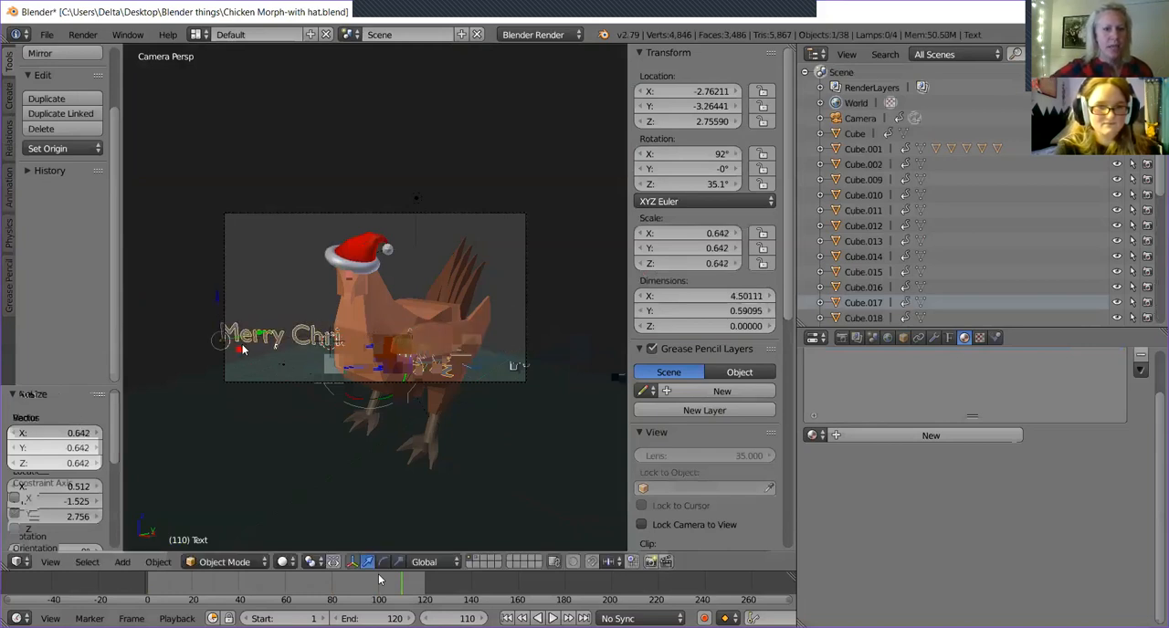
Center the greeting across the chicken's lower body inside the camera frame, at about X -0.655 and Y -3.356.
key("g")
key("x")
left_click(331, 352)
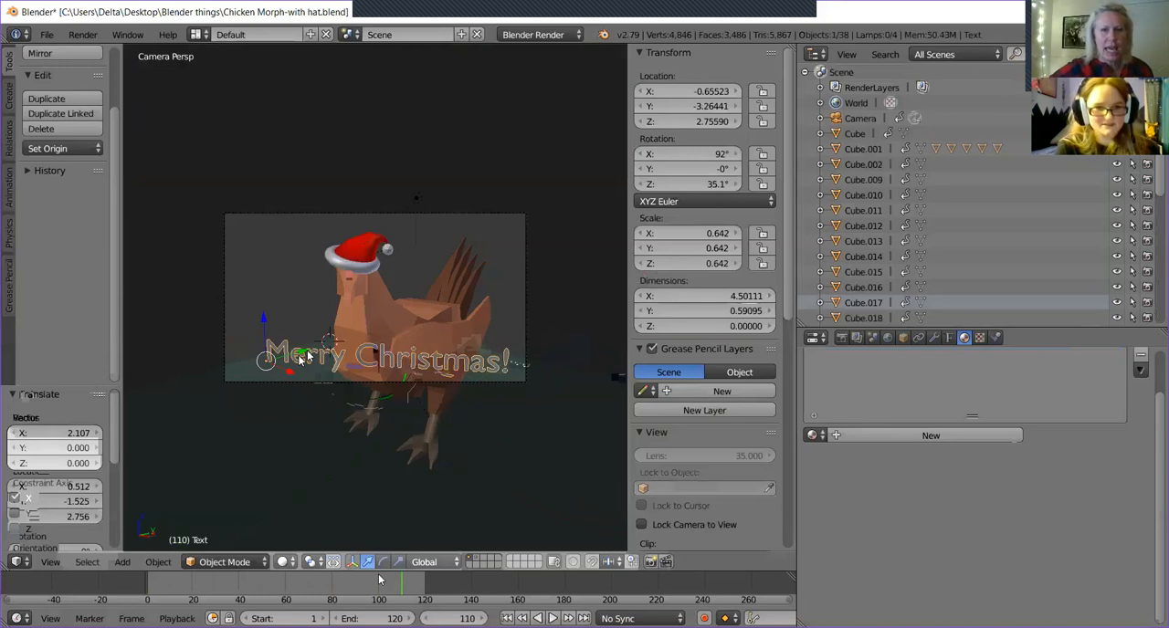
left_click(303, 357)
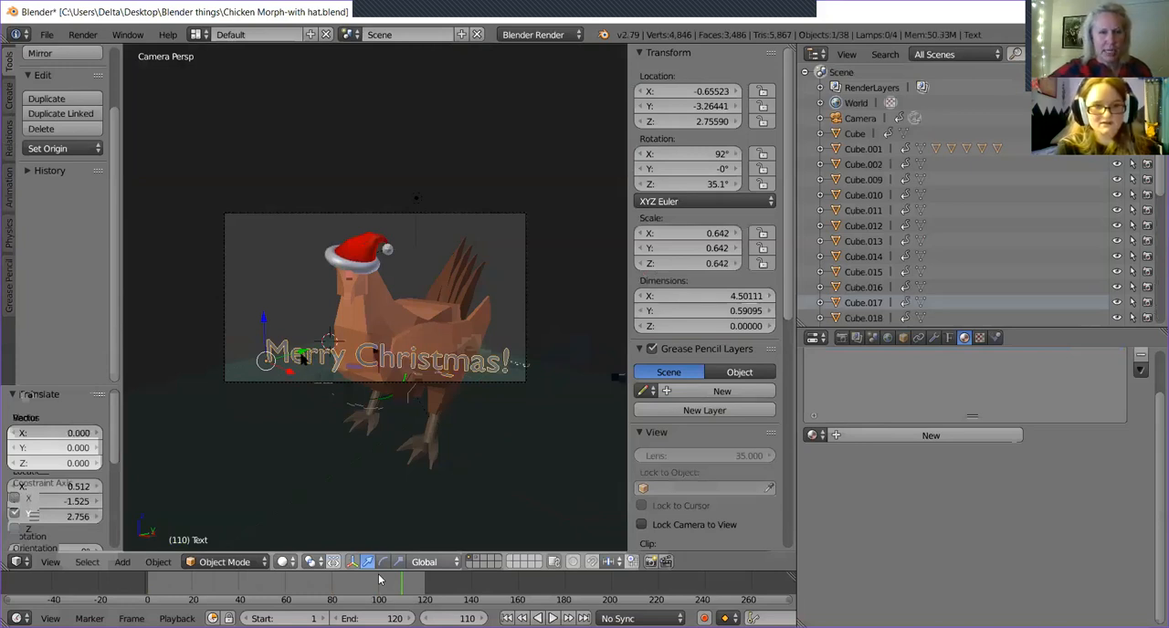
key("g")
key("y")
left_click(300, 354)
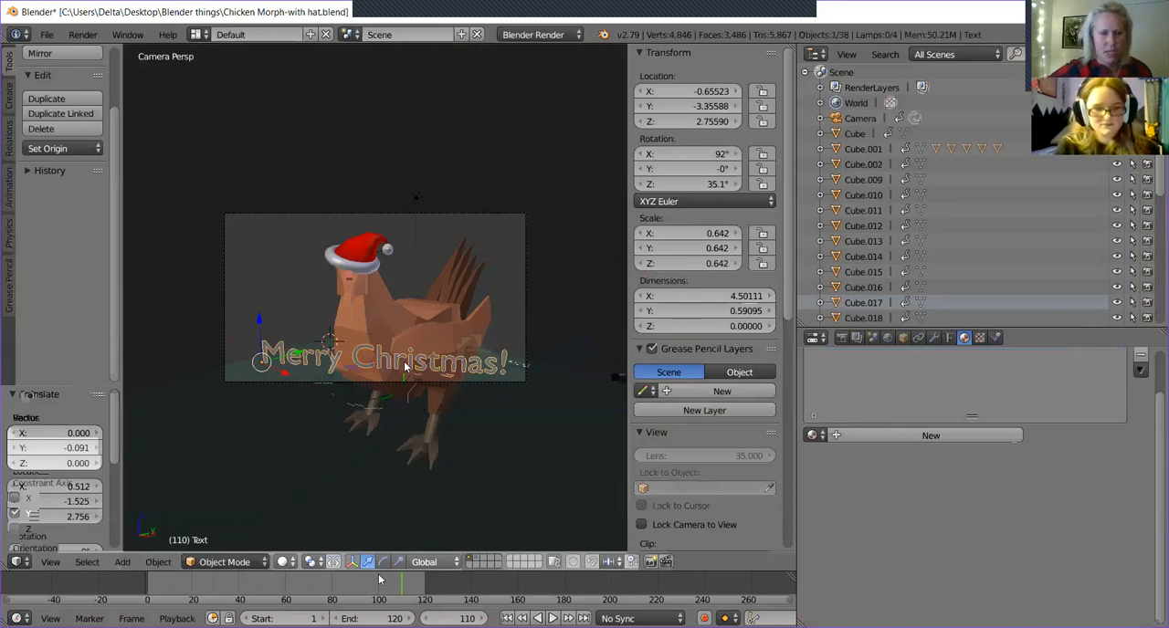
right_click(532, 286)
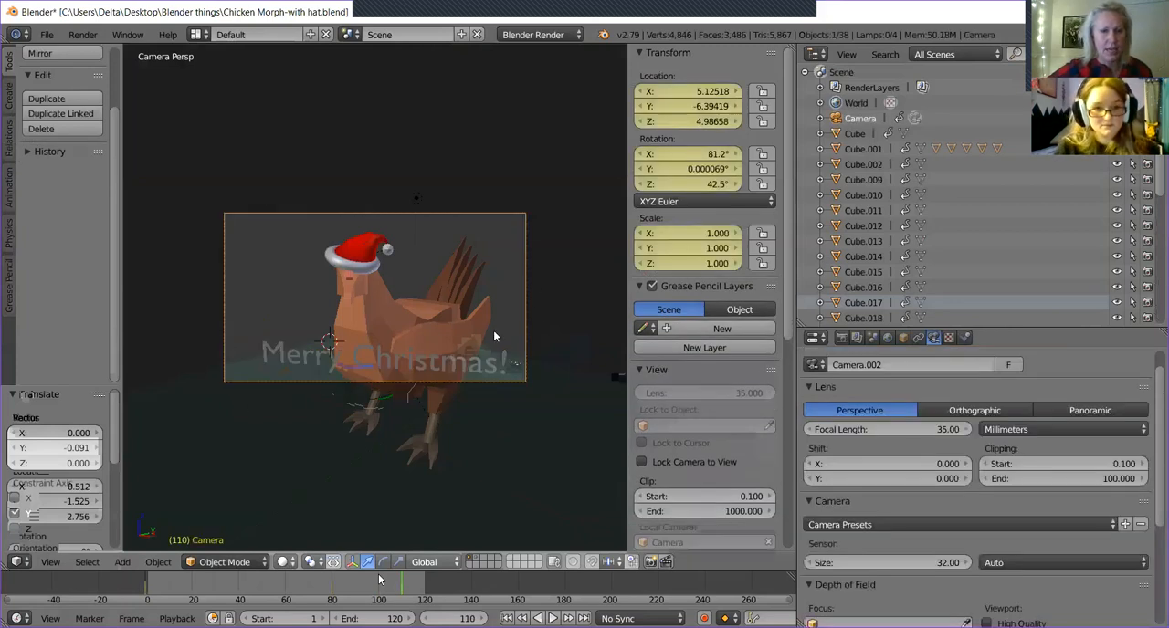
right_click(276, 358)
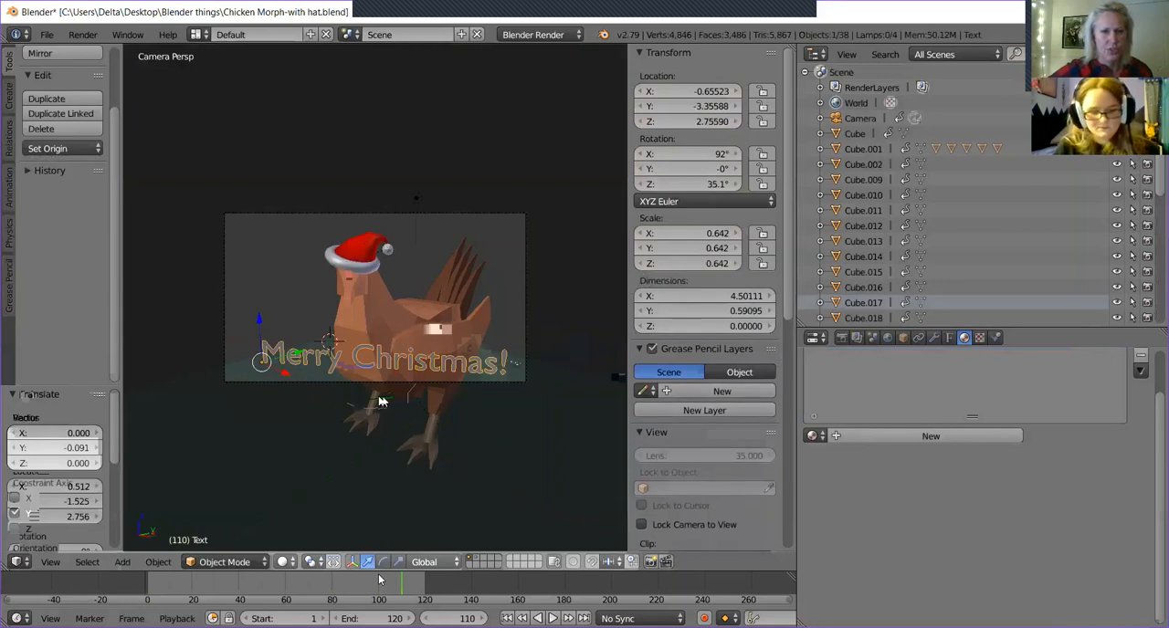
key("Tab")
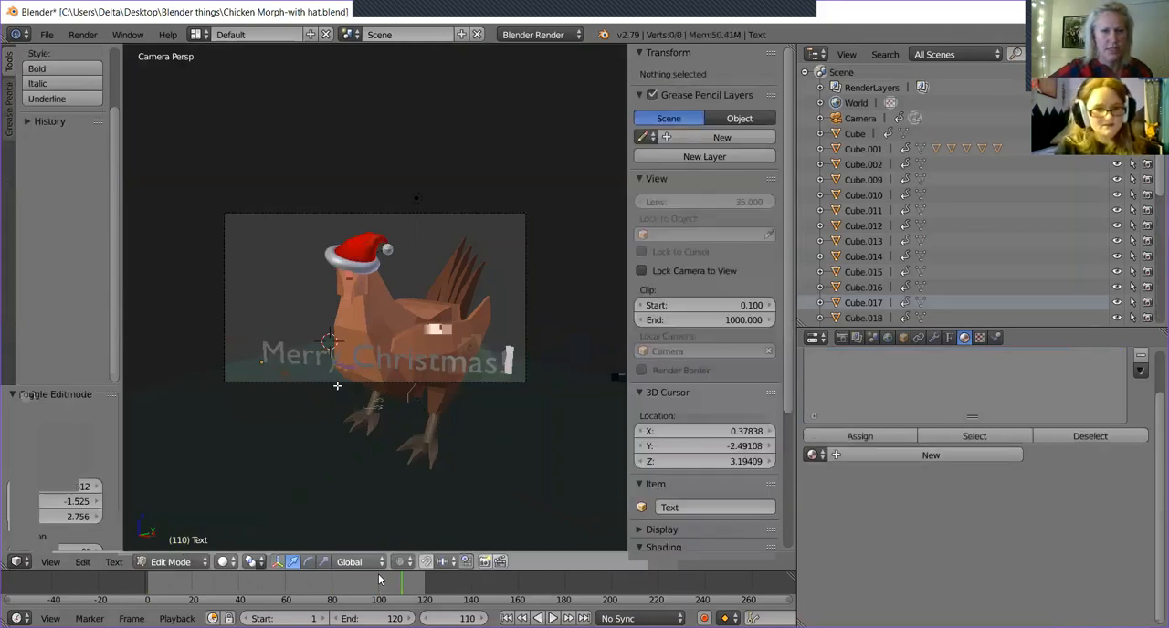
type("e")
key("BackSpace")
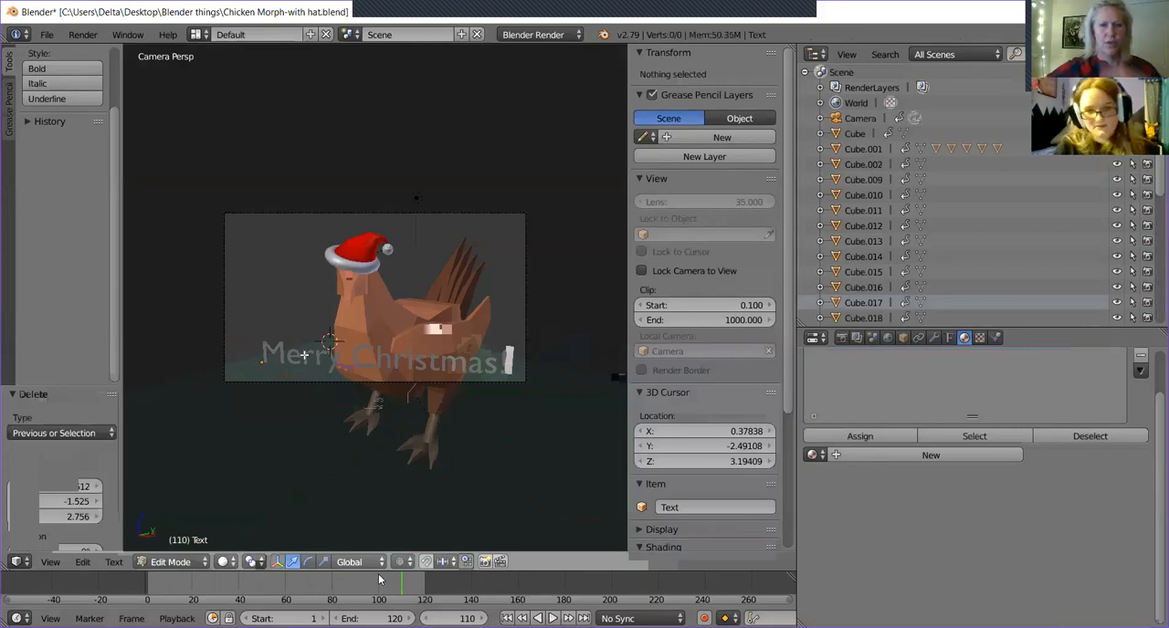
key("Tab")
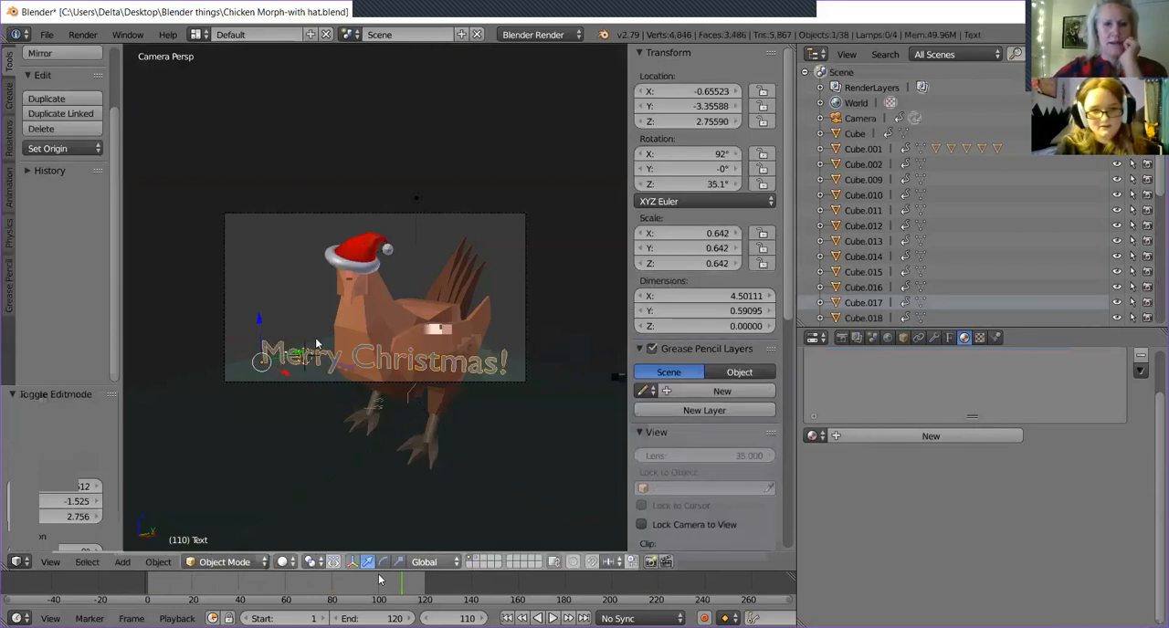
right_click(513, 374)
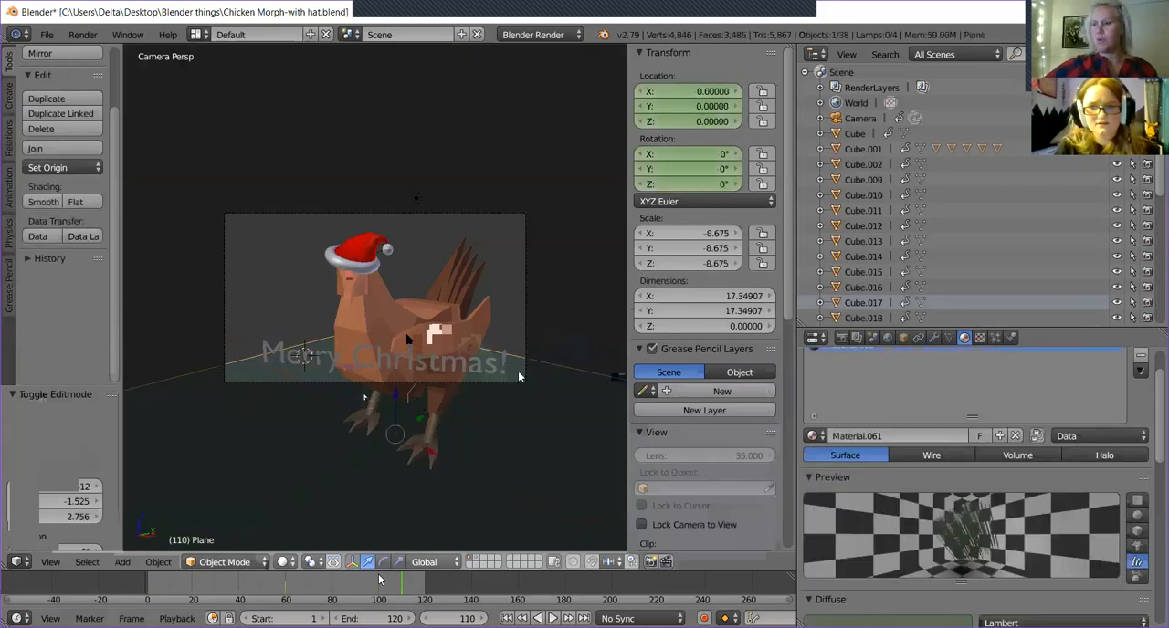
right_click(285, 350)
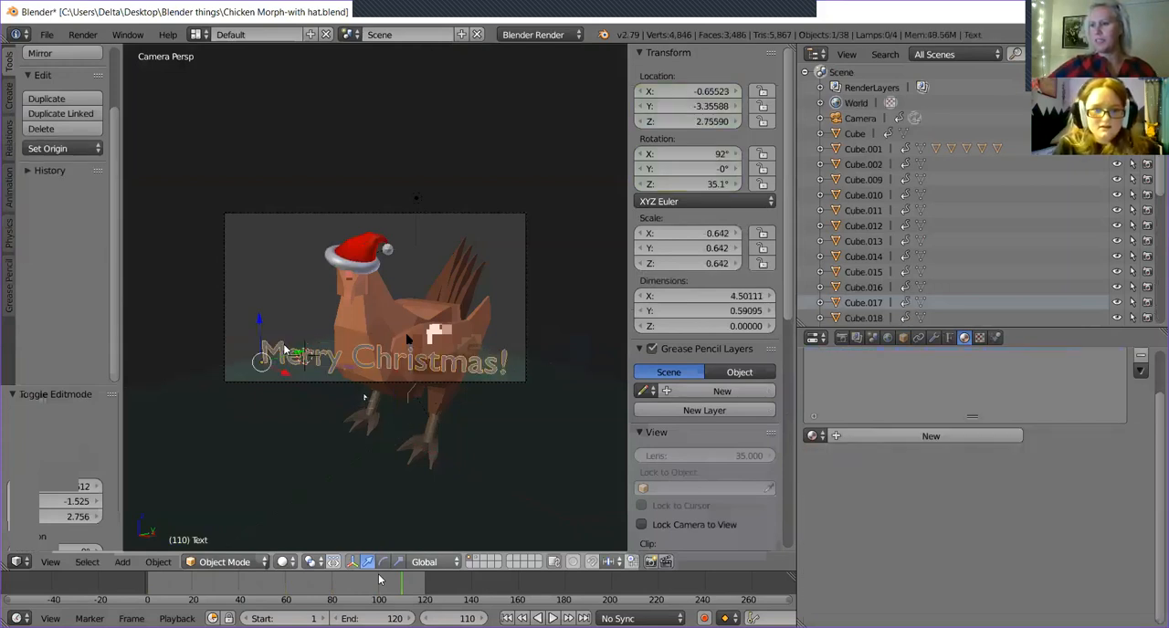
Tilt the greeting about -20.7° around the global Y axis so it slants upward across the chicken.
left_click(383, 562)
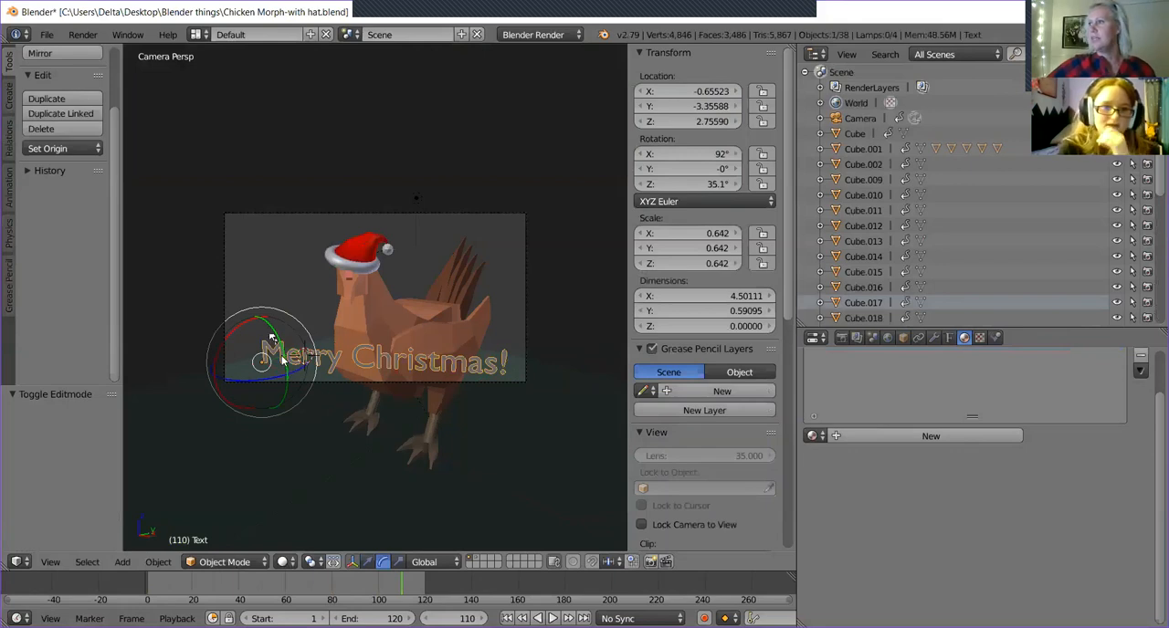
left_click_drag(271, 339, 290, 350)
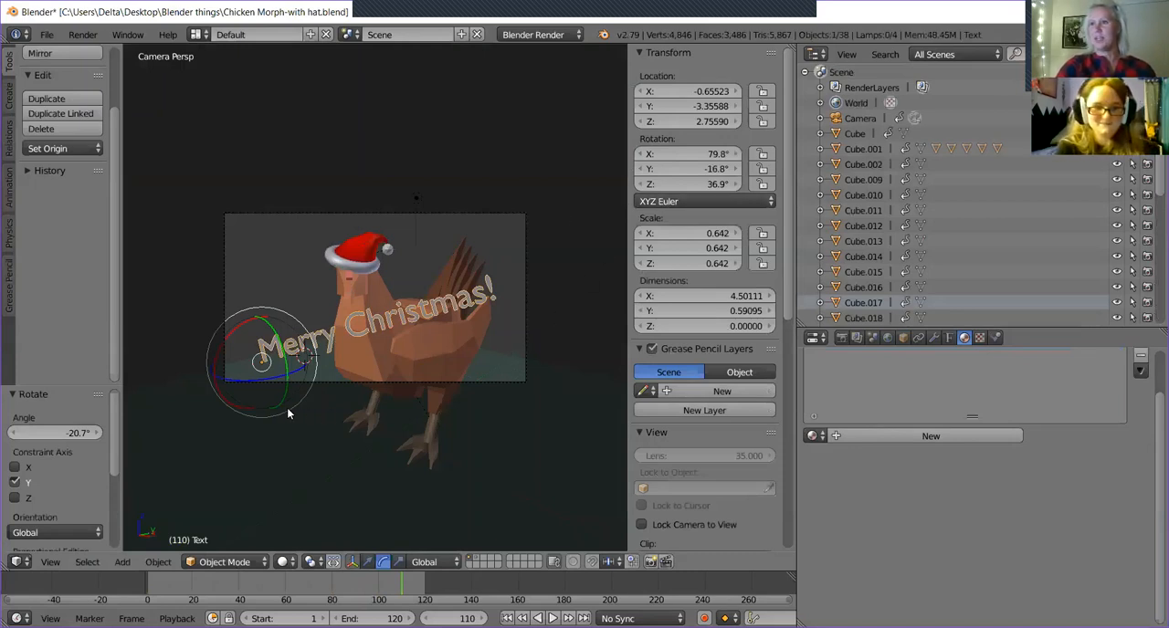
left_click(368, 561)
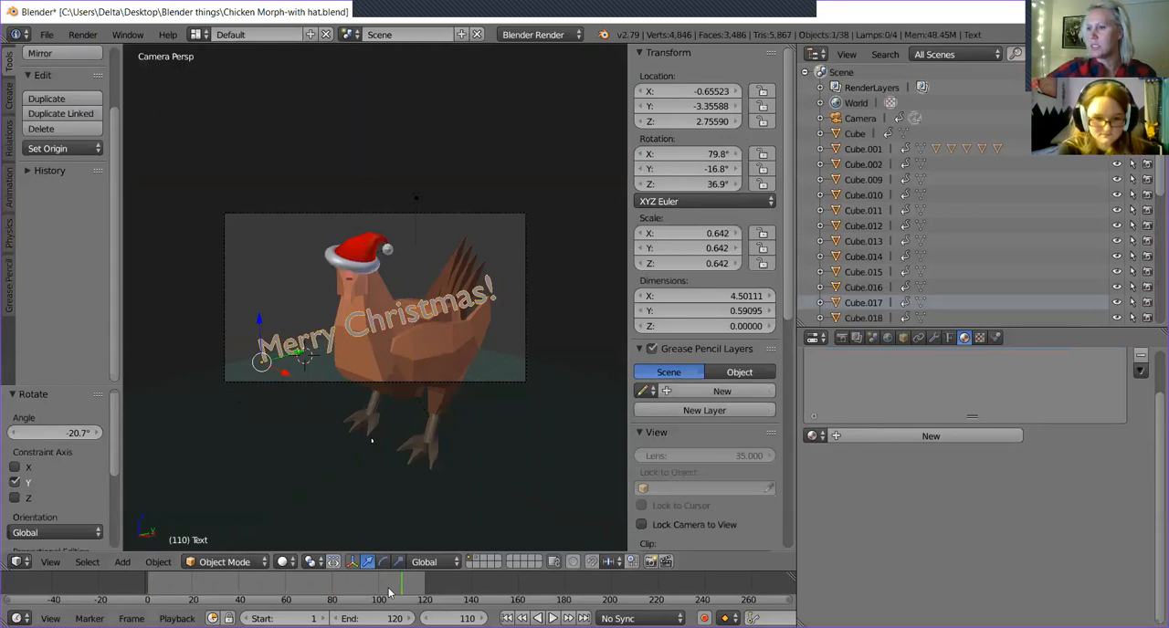
Compare the greeting's framing at frames 100 and 110, and at frame 110 move it down toward the camera frame's lower edge.
left_click_drag(406, 591, 380, 597)
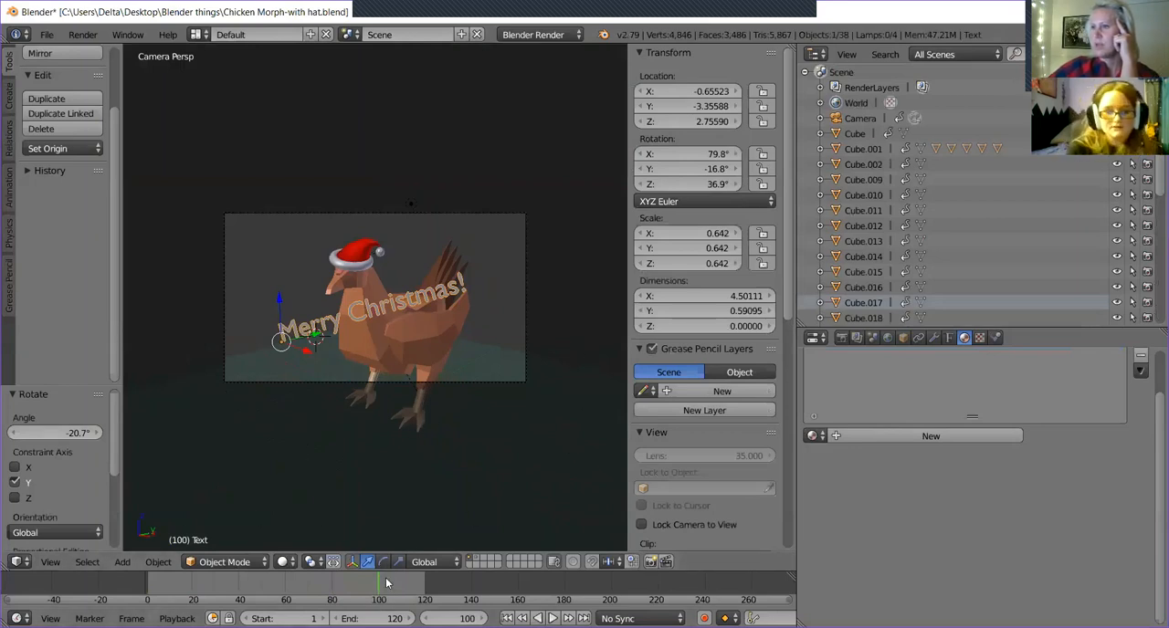
left_click_drag(388, 585, 403, 583)
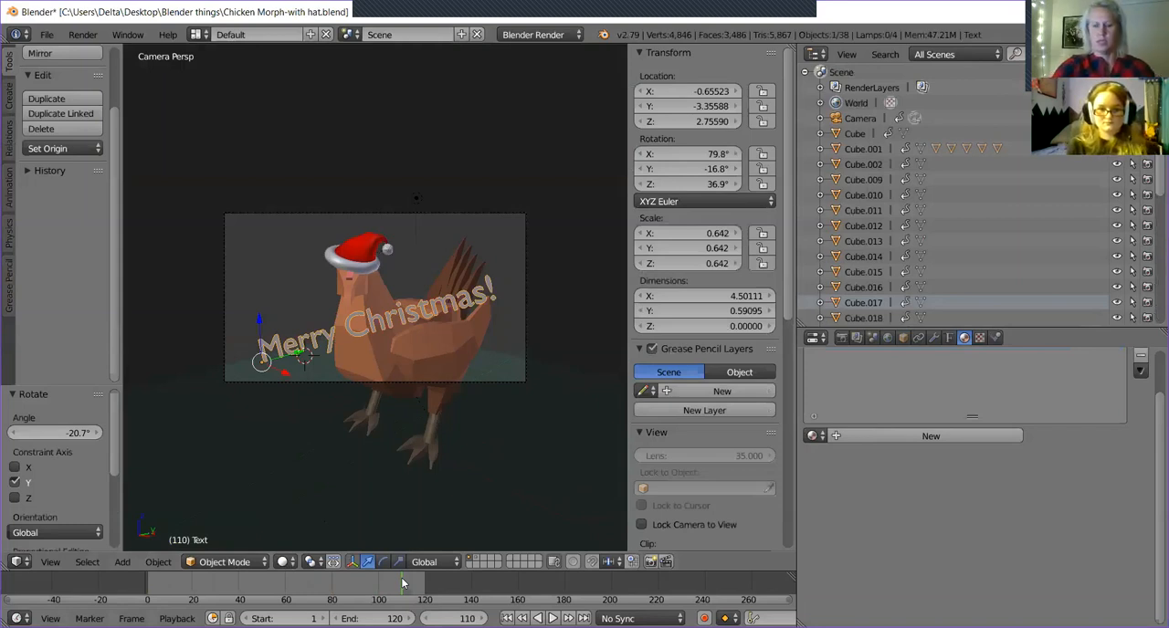
scroll(255, 430, "down", 1)
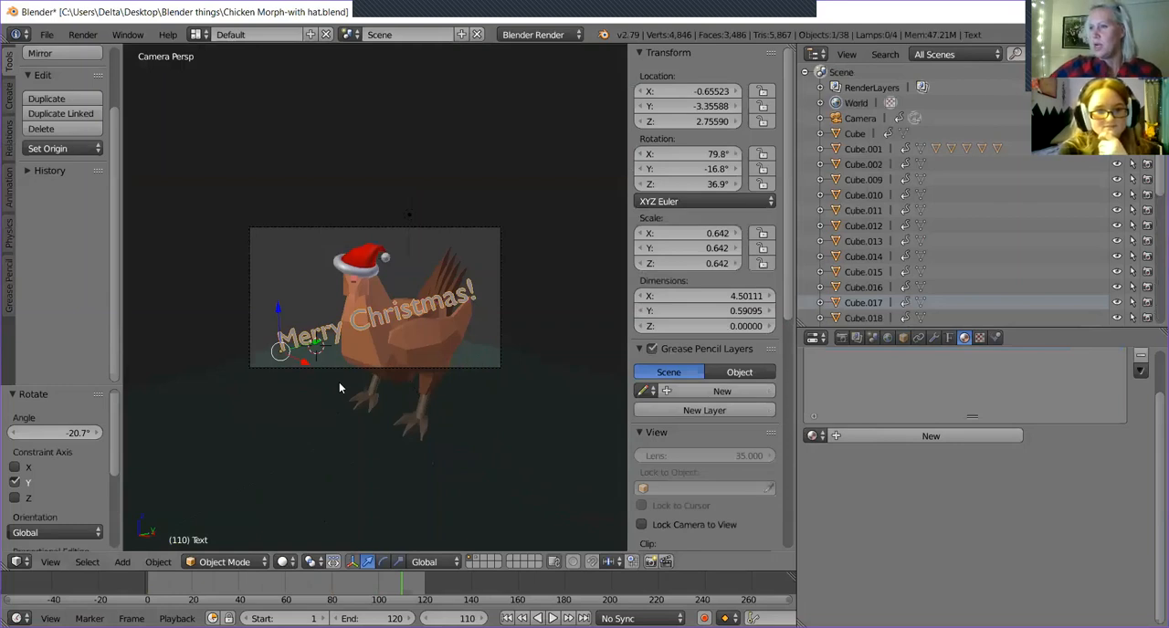
scroll(339, 383, "up", 4)
scroll(339, 383, "down", 2)
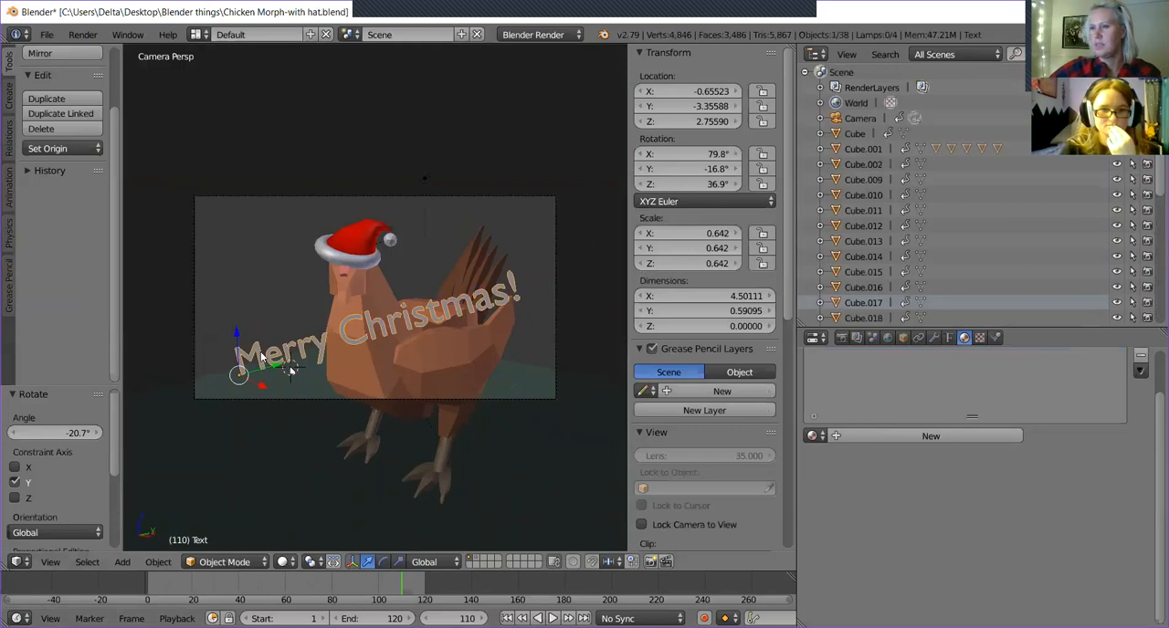
key("g")
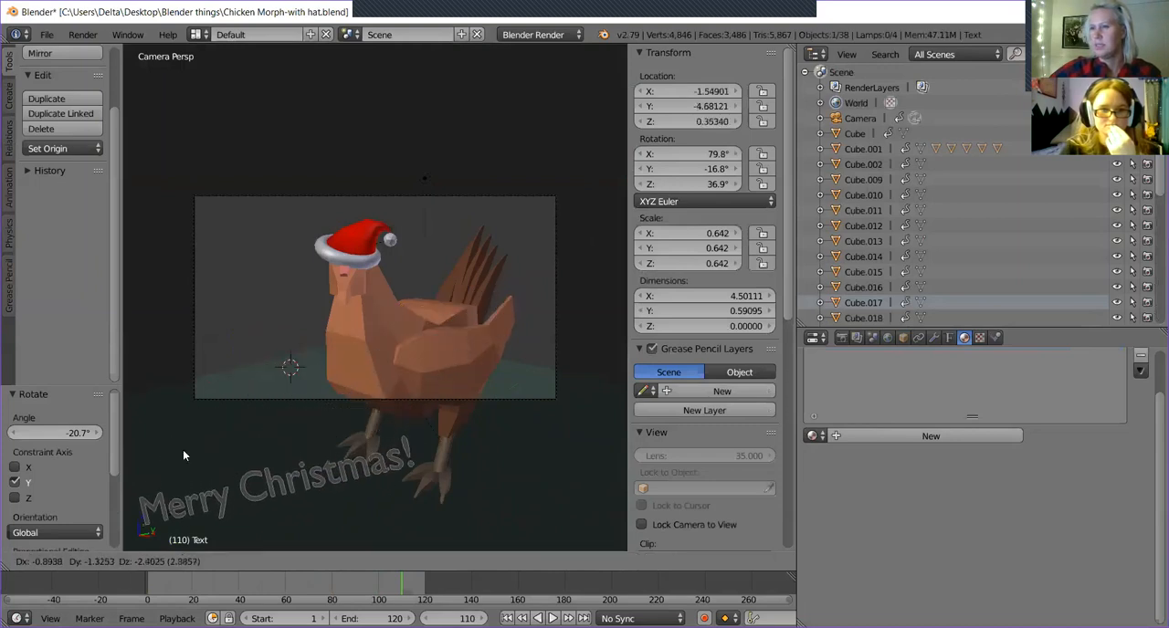
left_click(235, 427)
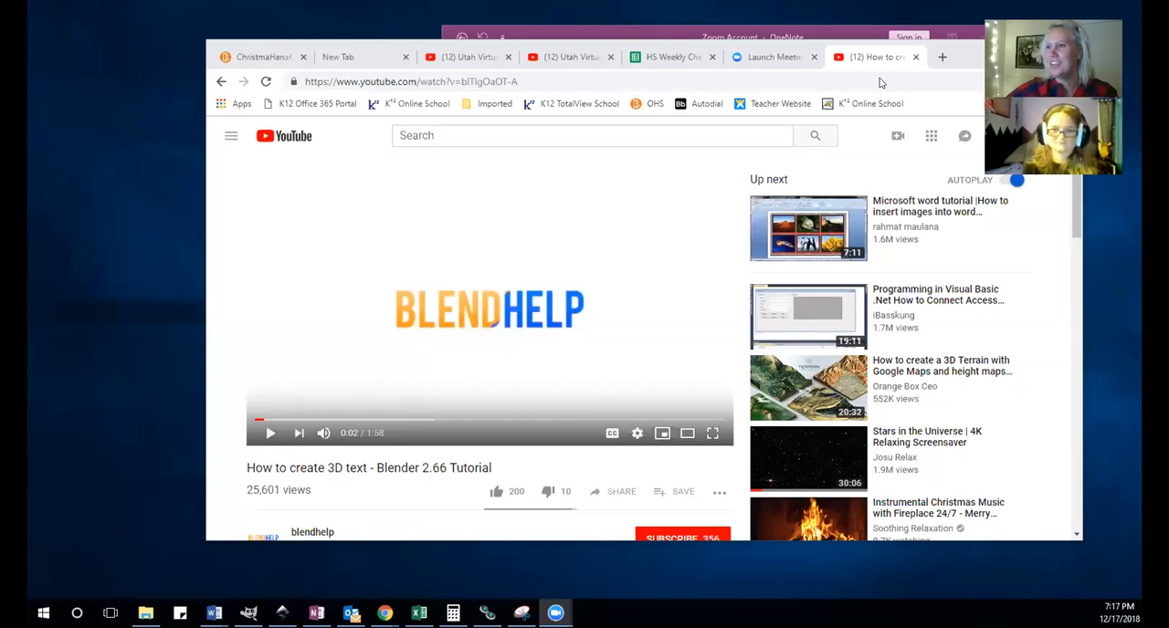
Reposition the browser window and watch the YouTube video "How to create 3D text - Blender 2.66 Tutorial".
left_click_drag(892, 45, 881, 61)
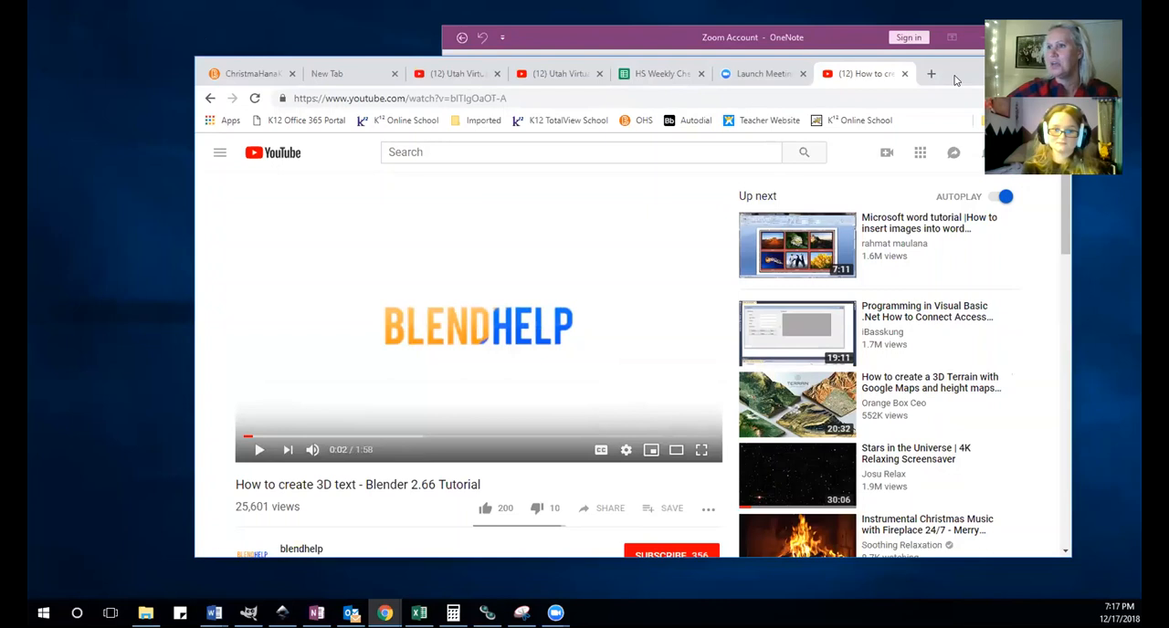
left_click_drag(954, 80, 976, 53)
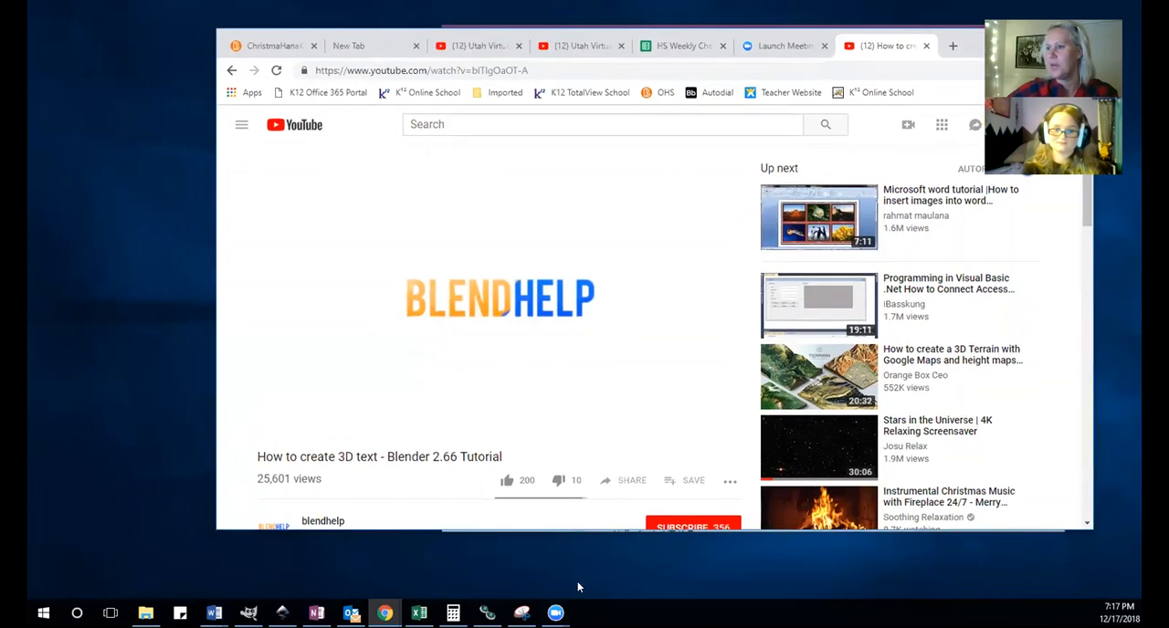
right_click(310, 614)
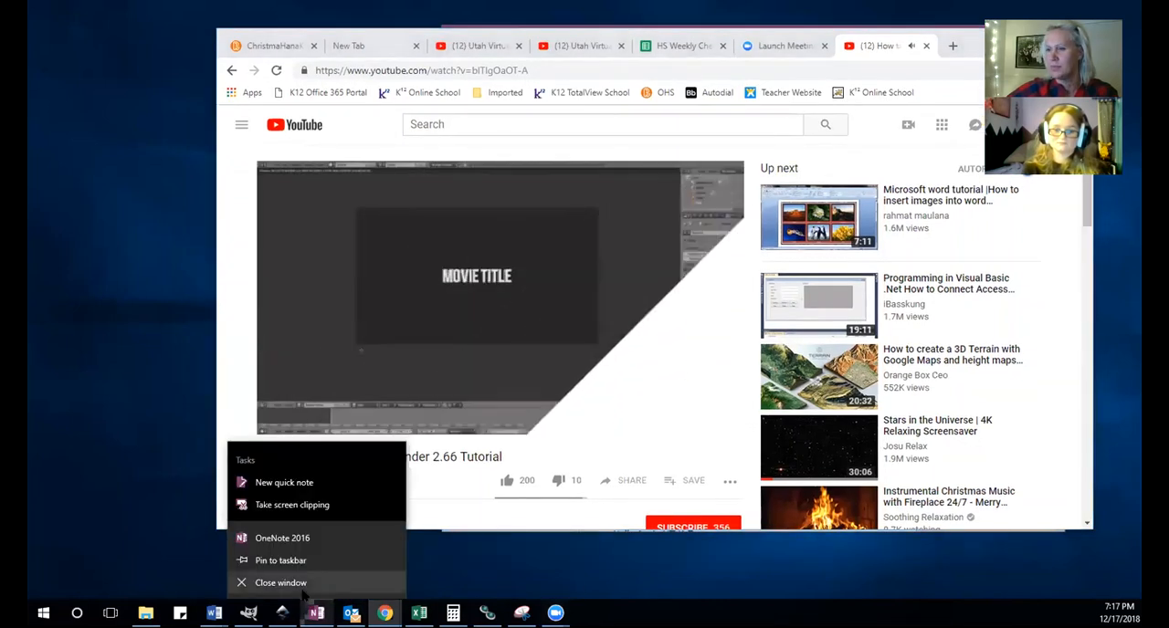
left_click(533, 579)
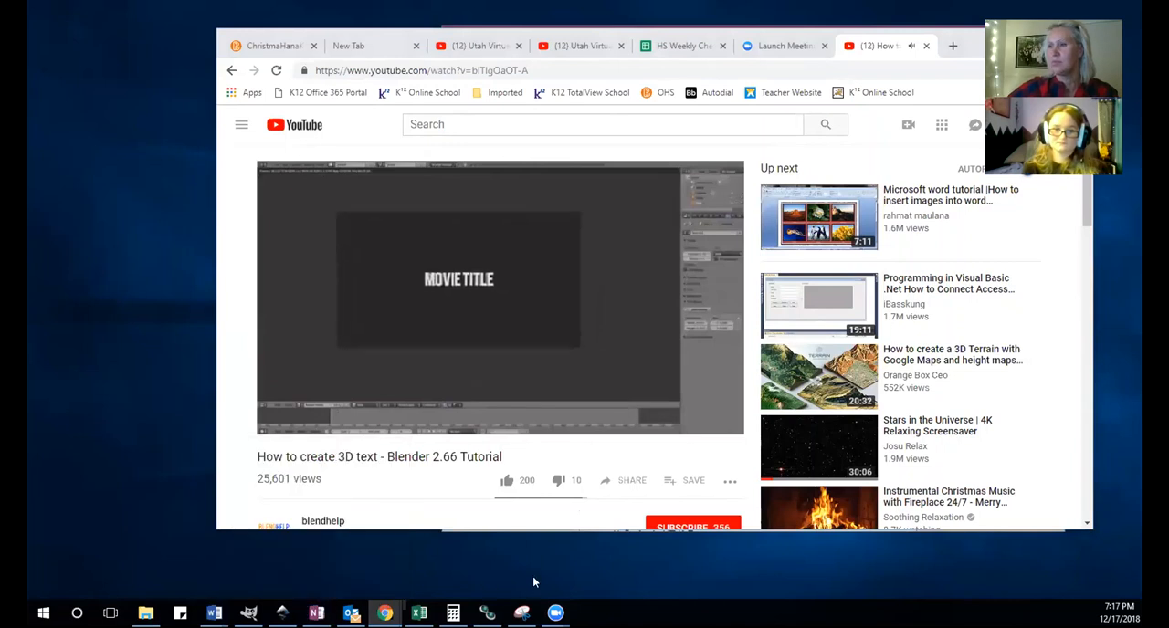
Watch the 3D text tutorial in full screen, studying how the default text is replaced with a title.
left_click(722, 422)
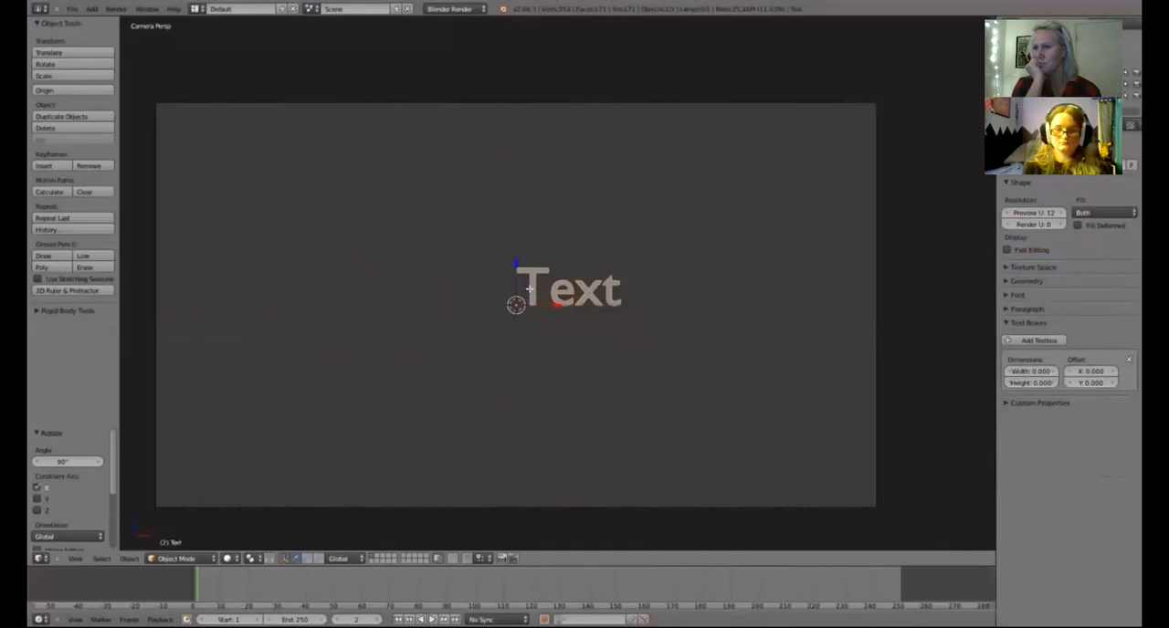
key("Escape")
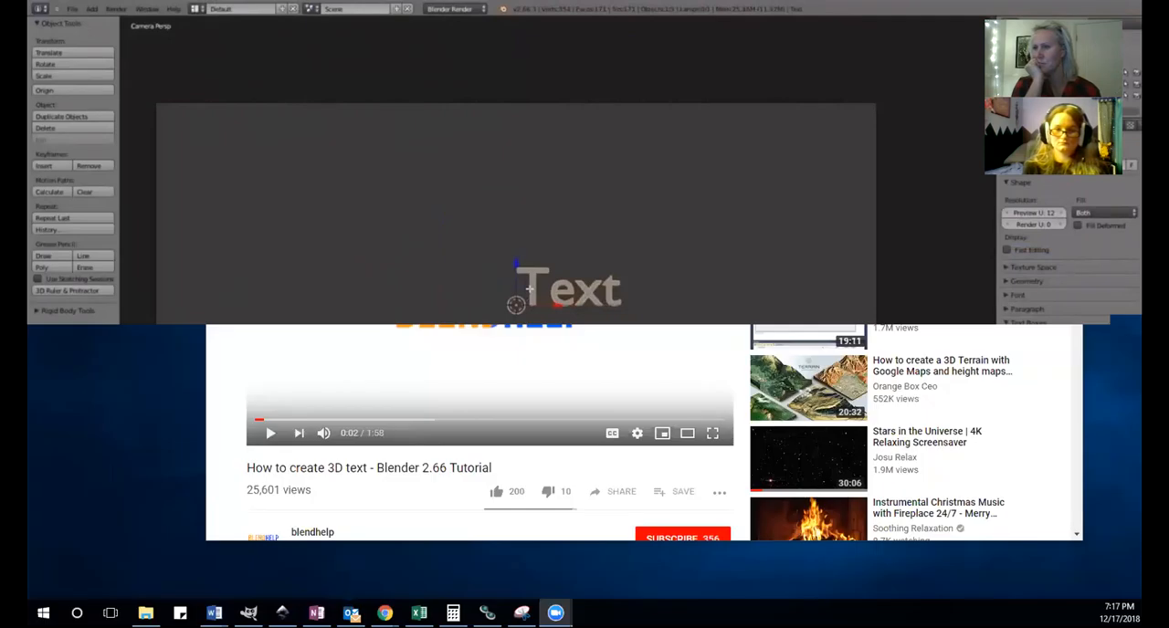
key("Tab")
key("BackSpace")
key("BackSpace")
key("BackSpace")
key("BackSpace")
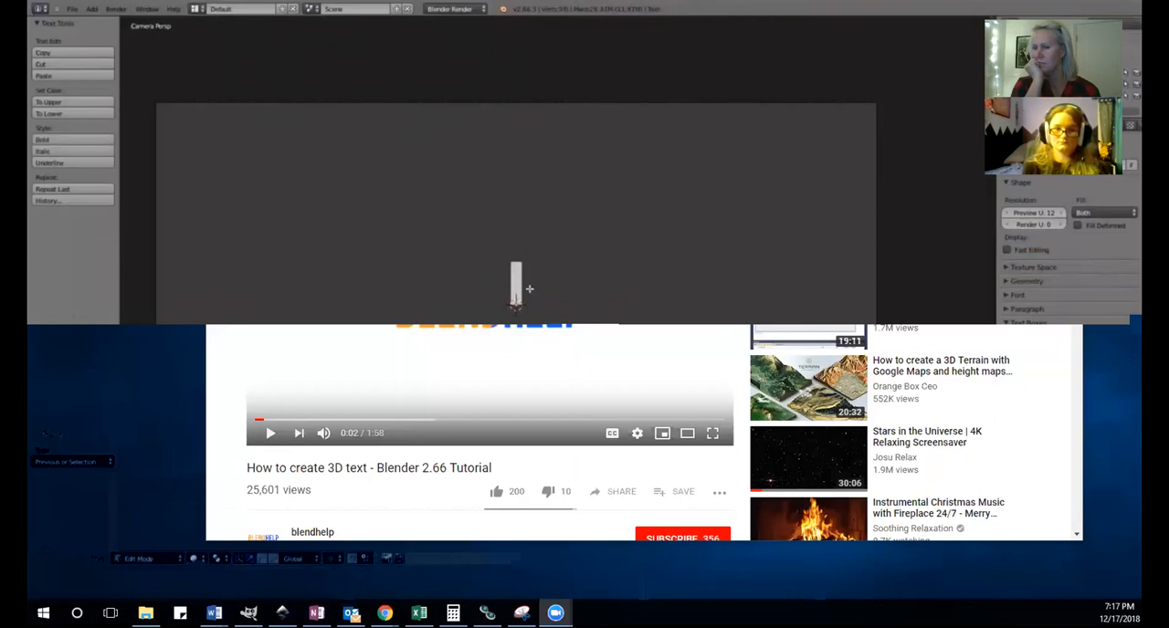
type("MOVIE TITLE")
key("Tab")
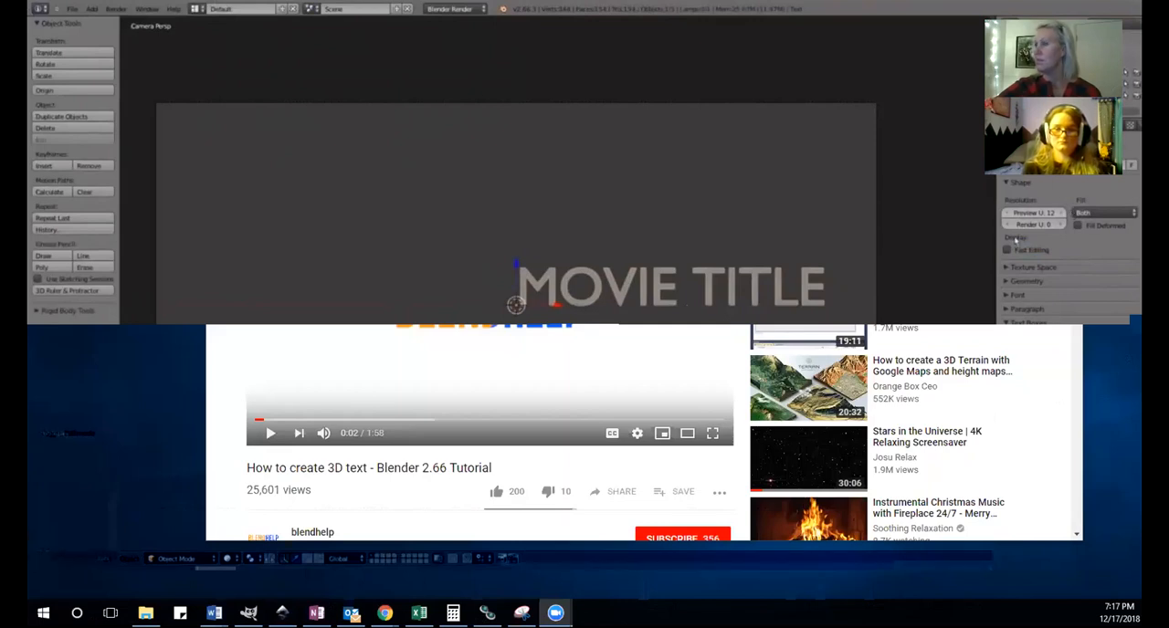
scroll(584, 288, "up", 8)
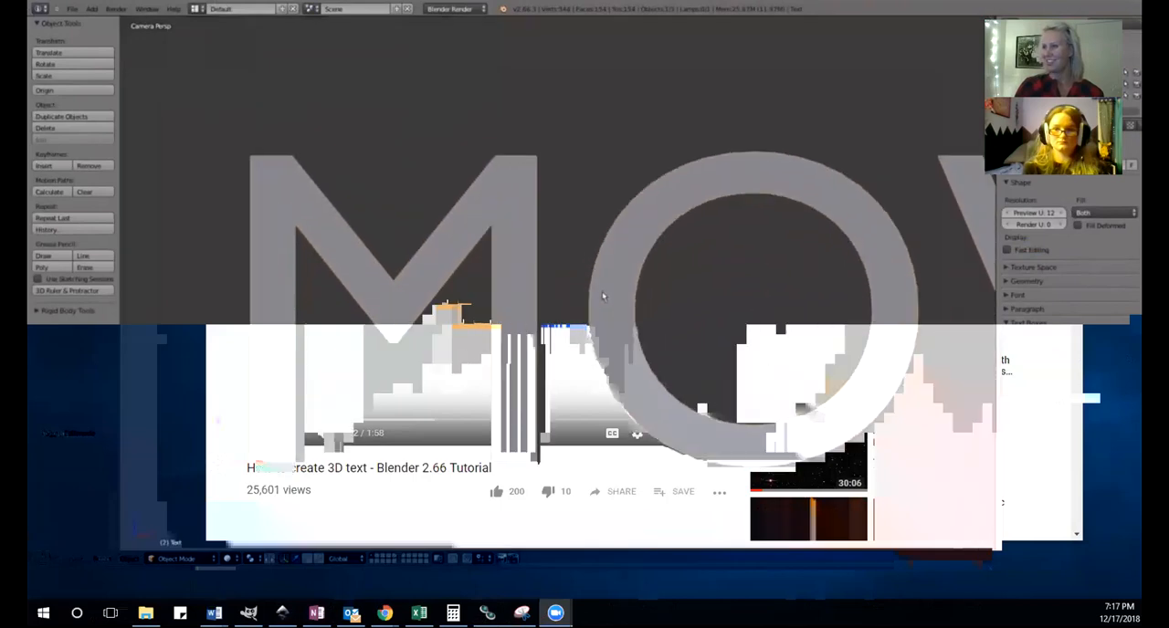
scroll(602, 291, "up", 5)
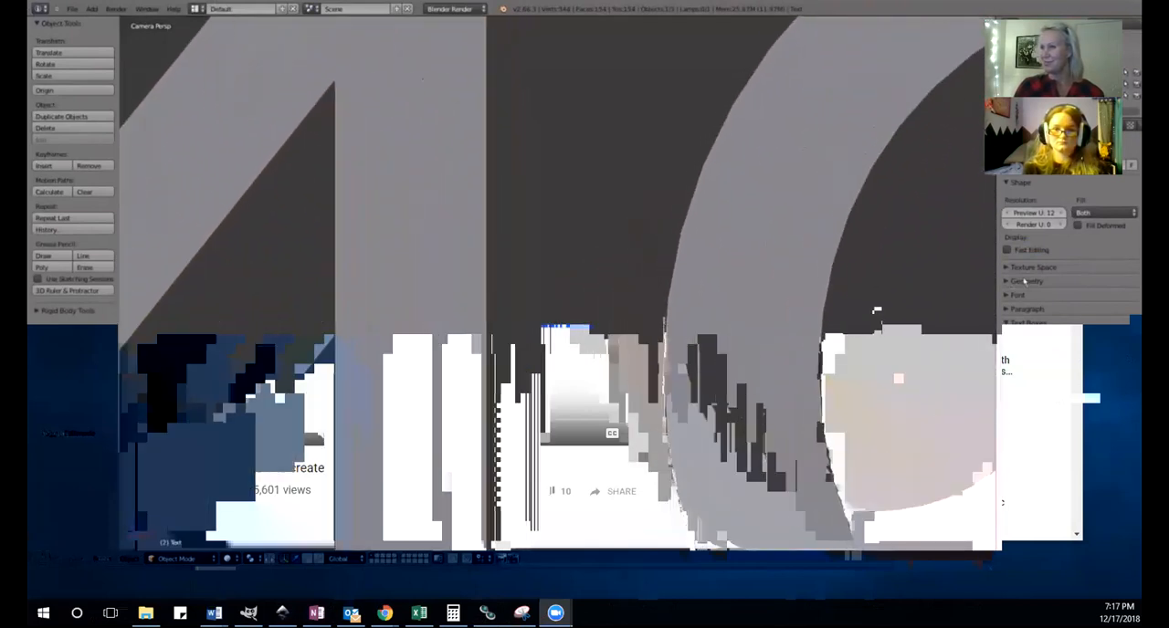
scroll(634, 248, "down", 5)
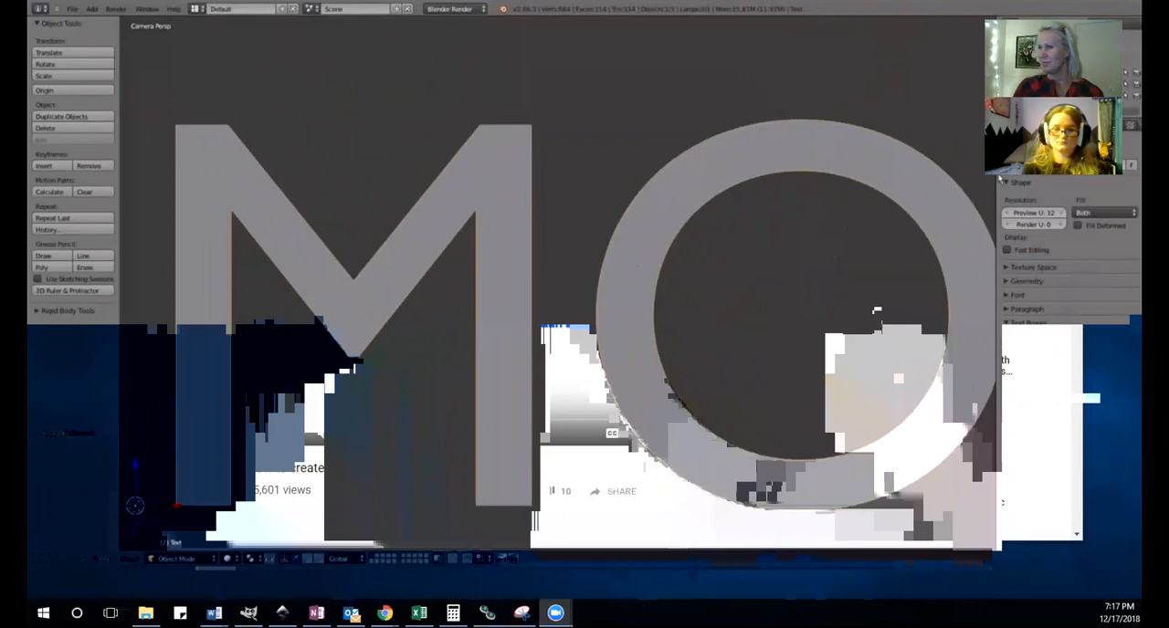
Watch how the tutorial gives the title depth with the Extrude value of the text's geometry settings.
left_click(1005, 182)
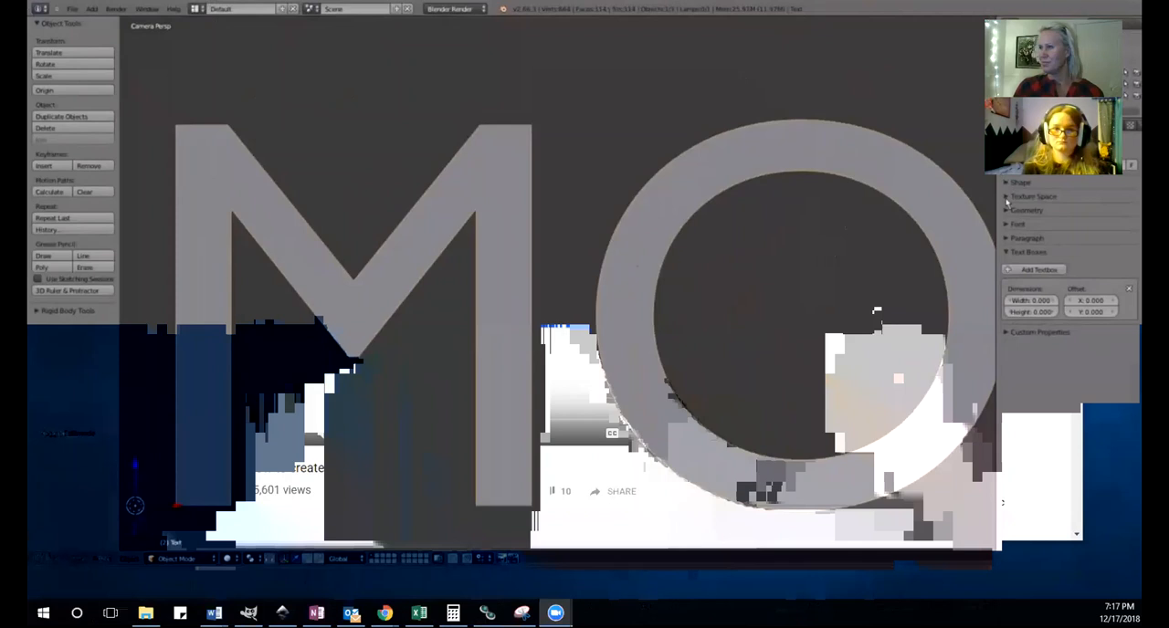
left_click(1007, 200)
left_click(1007, 199)
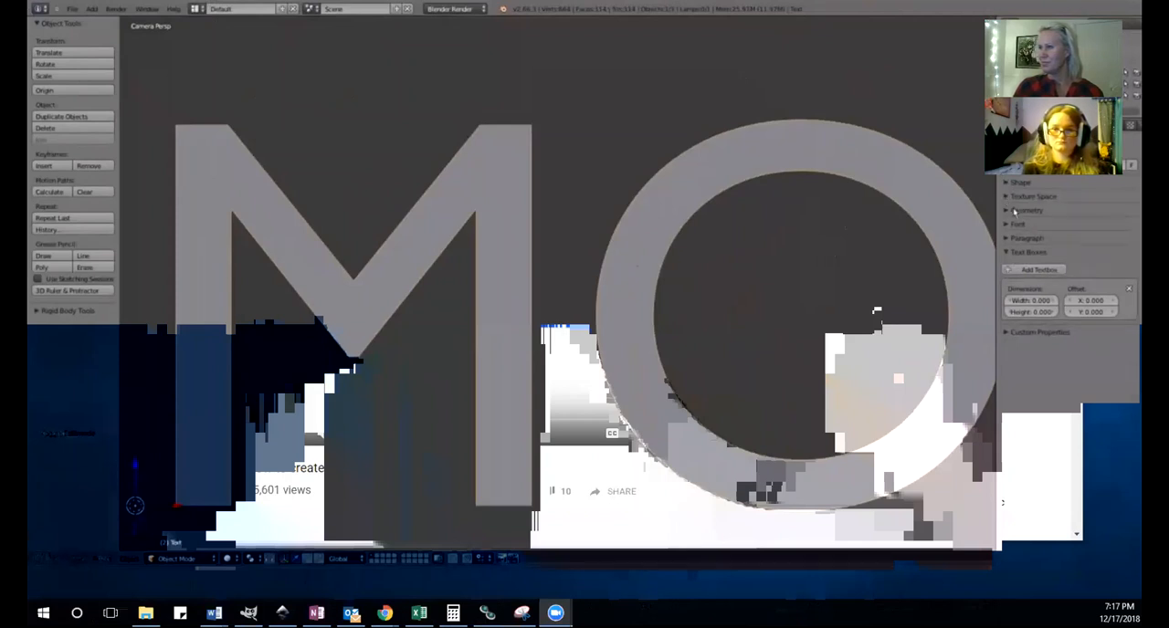
left_click(1013, 211)
scroll(844, 163, "down", 6)
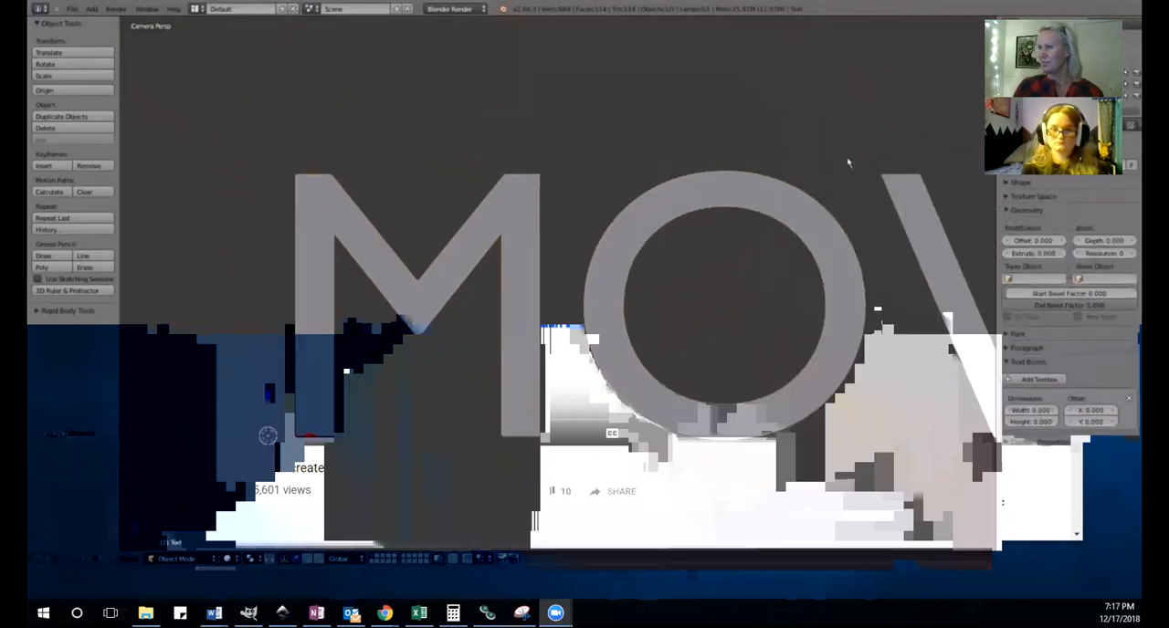
scroll(844, 163, "down", 3)
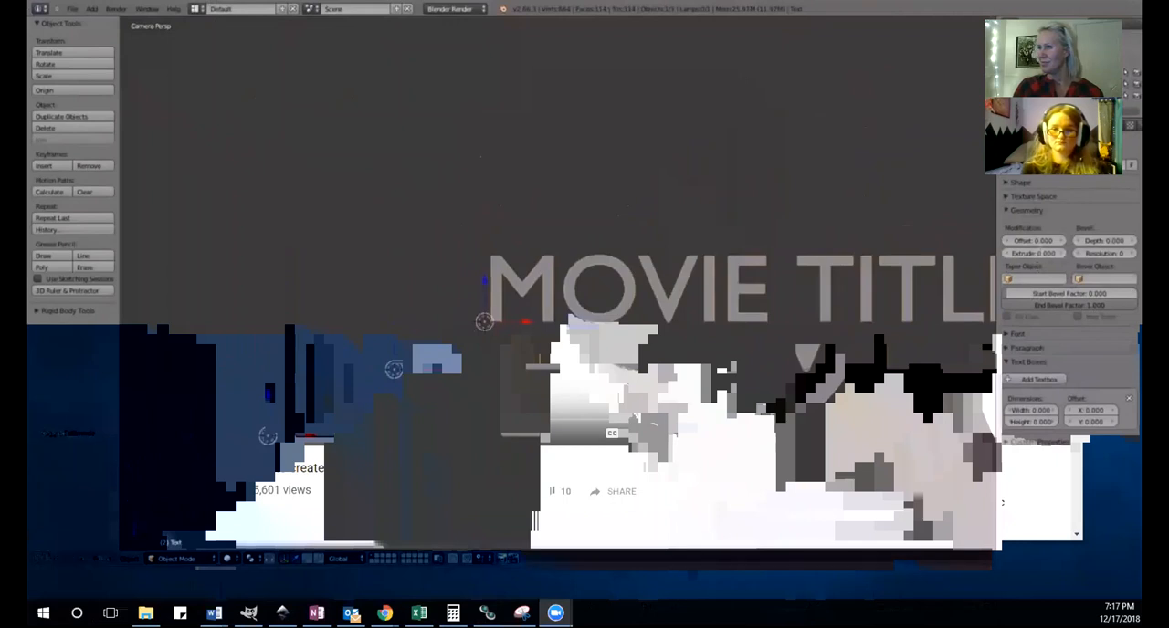
type(".4")
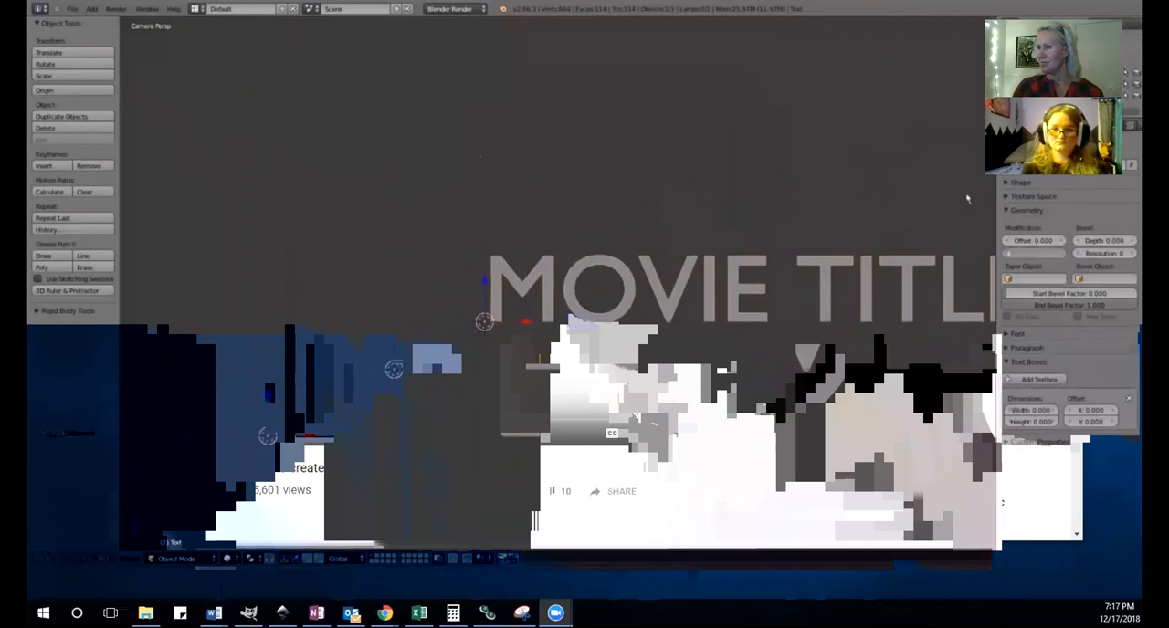
key("Return")
scroll(598, 297, "down", 3)
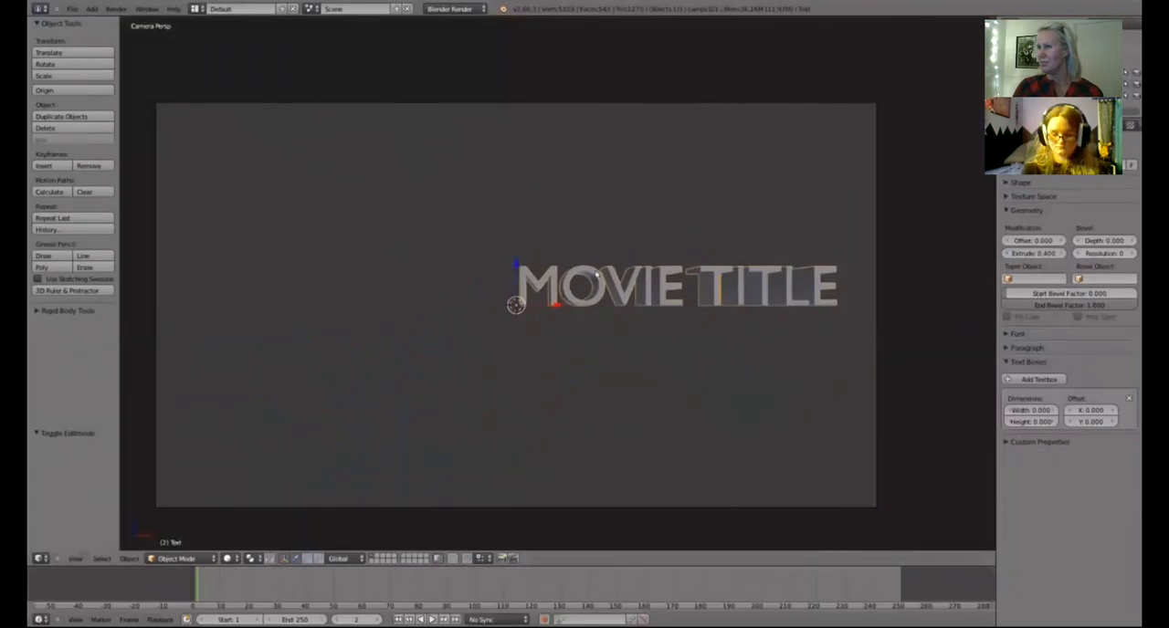
Watch how the tutorial rounds the title's edges with the bevel depth and bevel resolution.
scroll(595, 274, "up", 10)
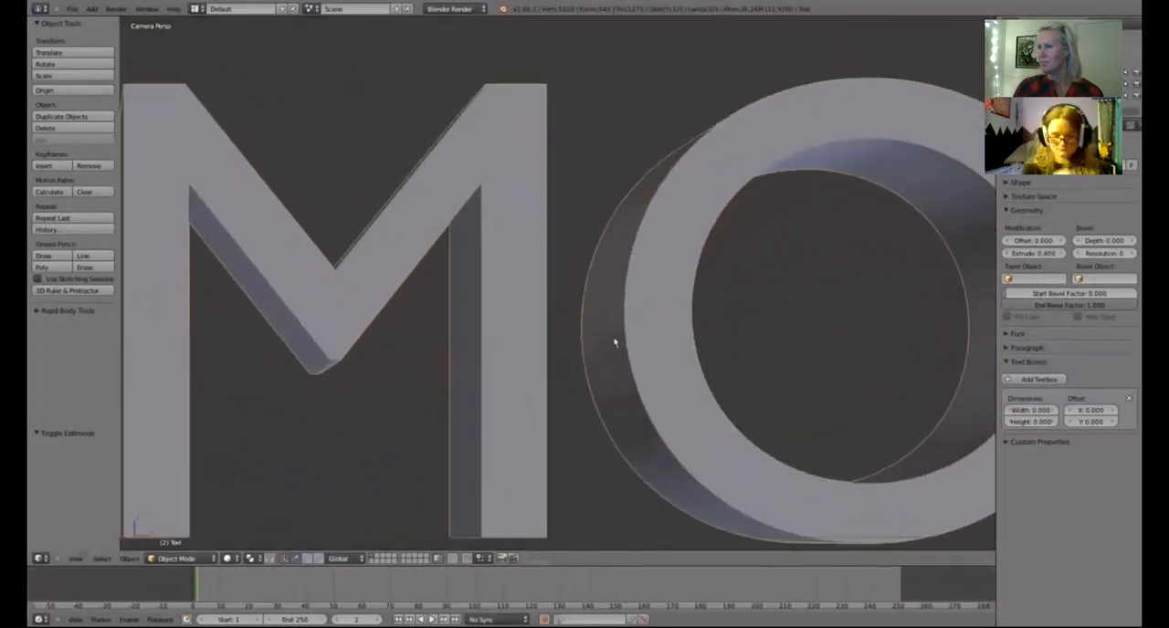
double_click(1082, 241)
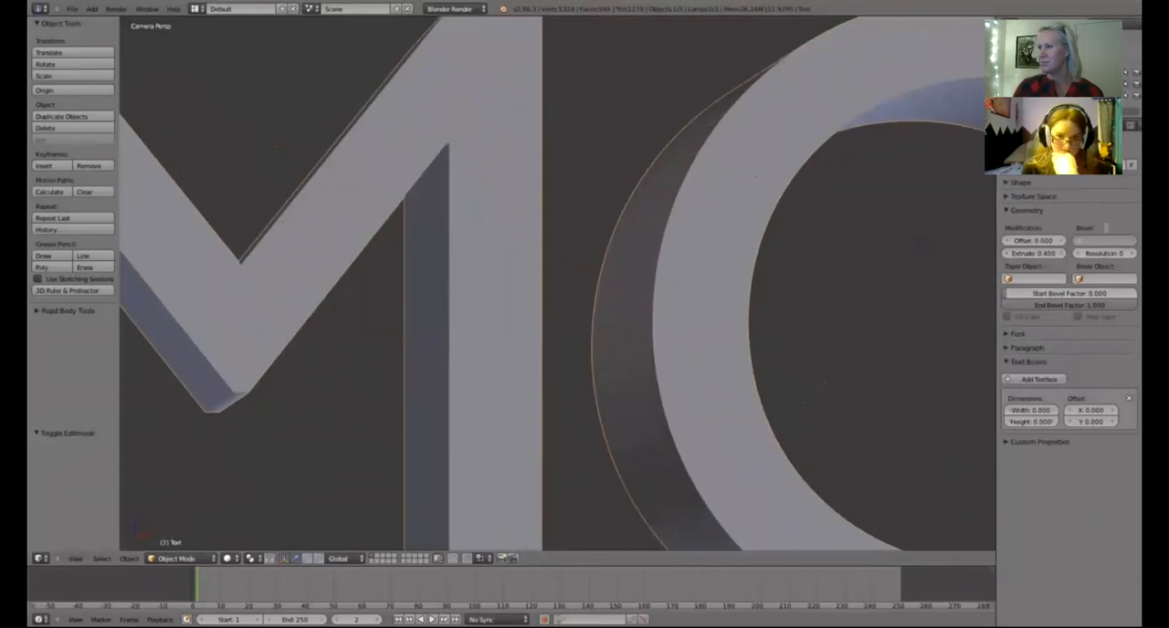
type("0.005")
key("Return")
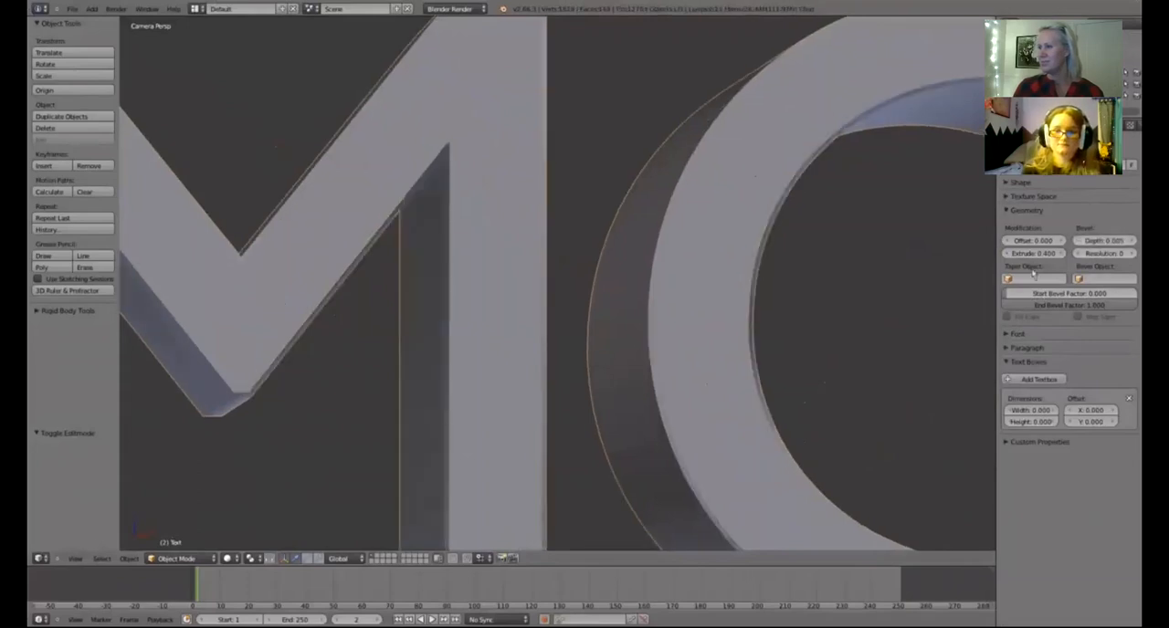
double_click(1105, 253)
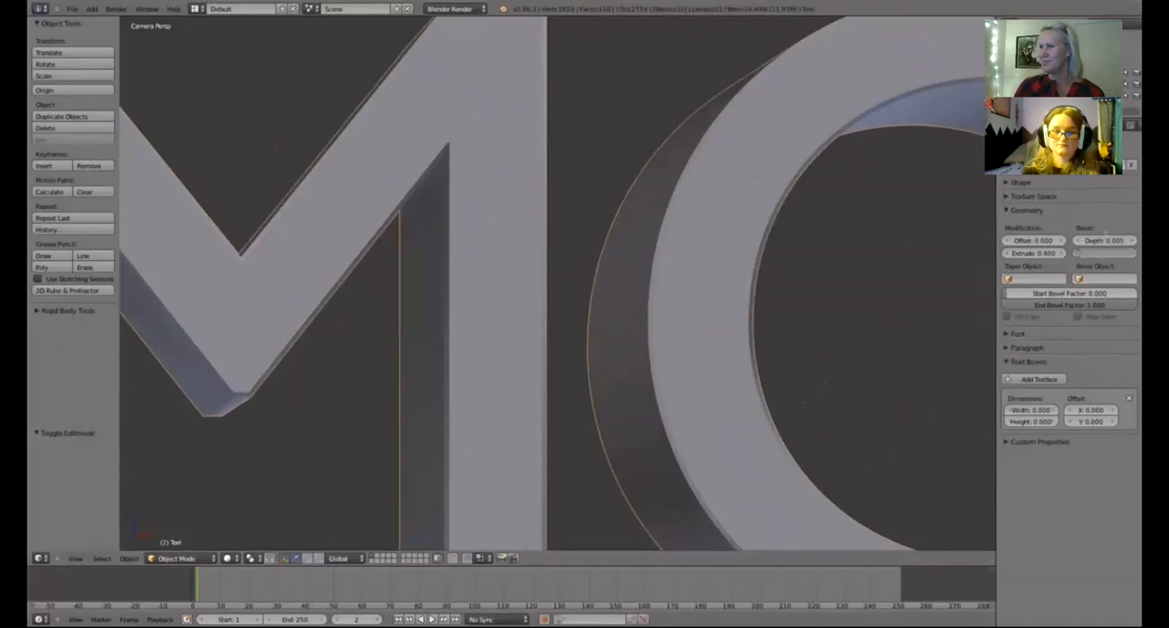
type("12")
key("Return")
Watch how the tutorial changes the title's regular font and its size.
left_click(1026, 210)
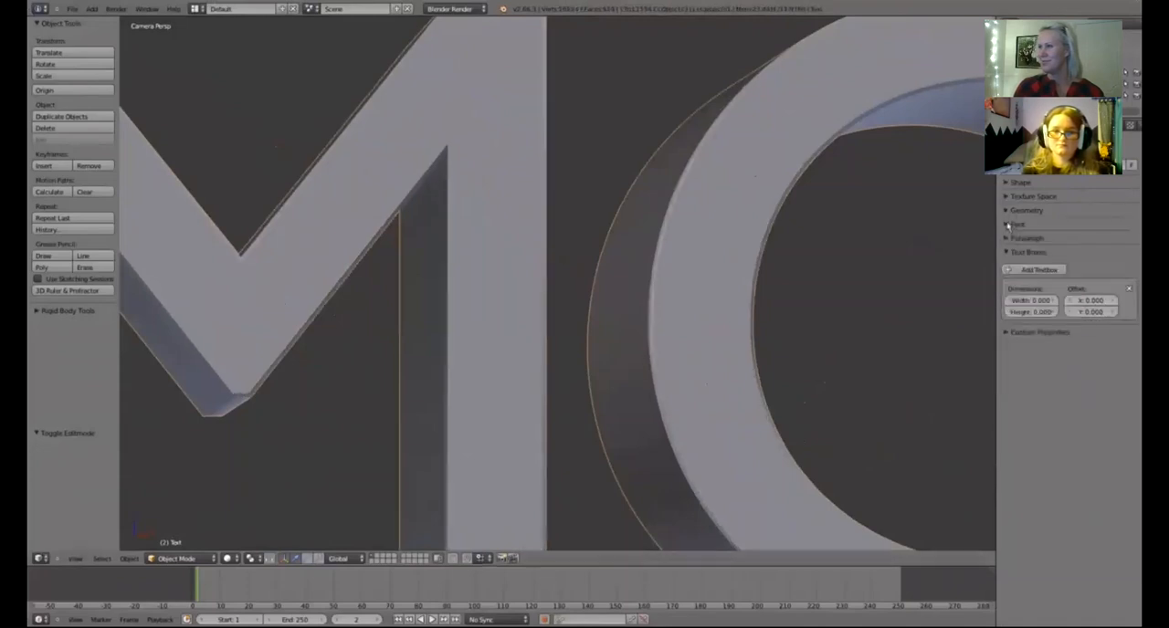
left_click(1017, 223)
scroll(718, 170, "down", 5)
scroll(913, 239, "down", 4)
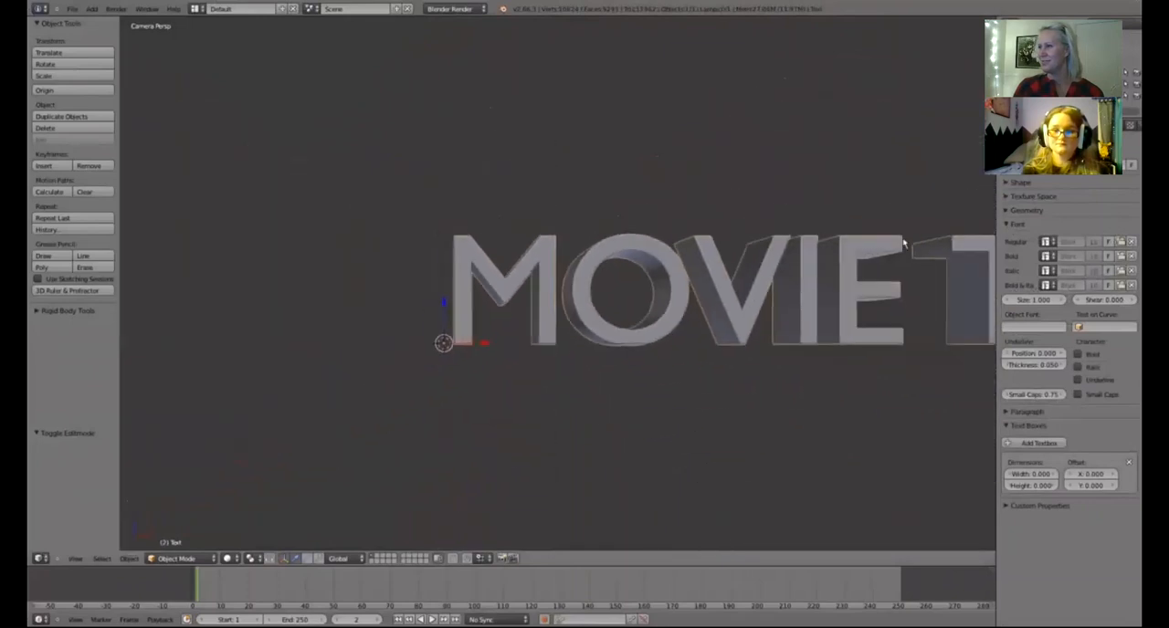
left_click(1044, 241)
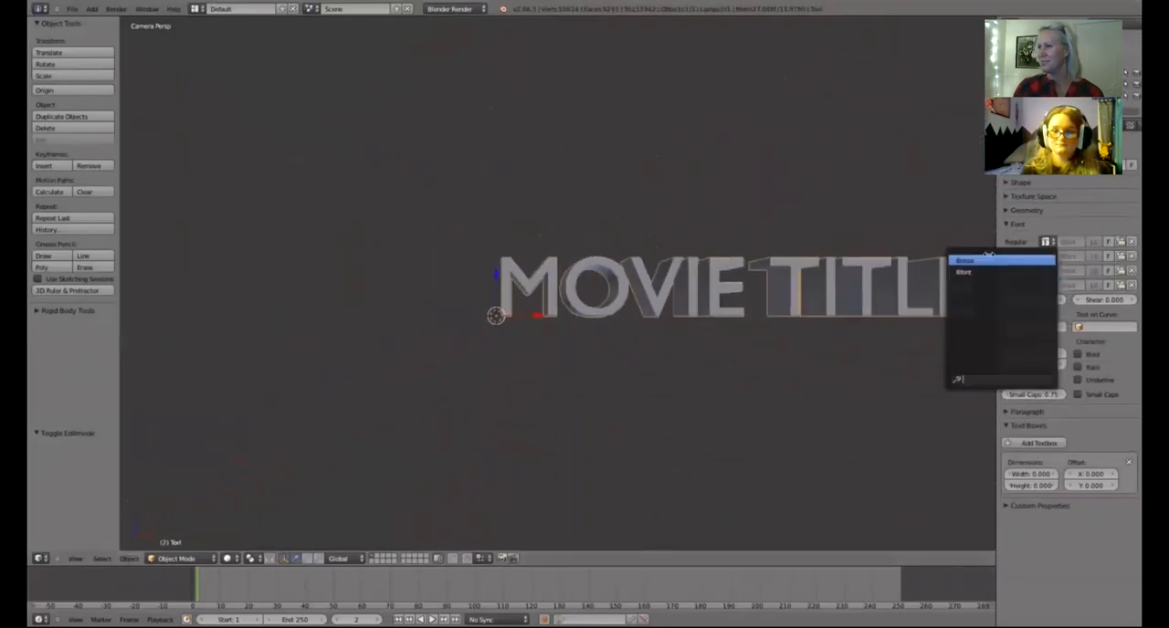
left_click(988, 259)
left_click_drag(1067, 299, 1107, 300)
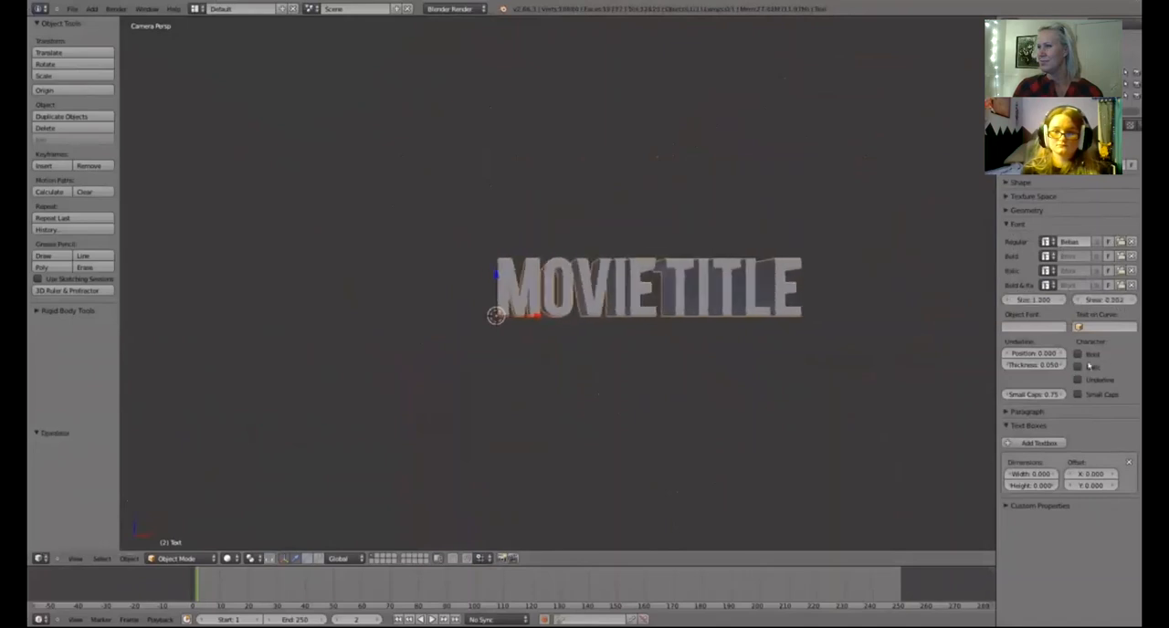
Watch how the tutorial aligns the title's paragraph, repositions the text vertically and renders the result.
left_click(1018, 224)
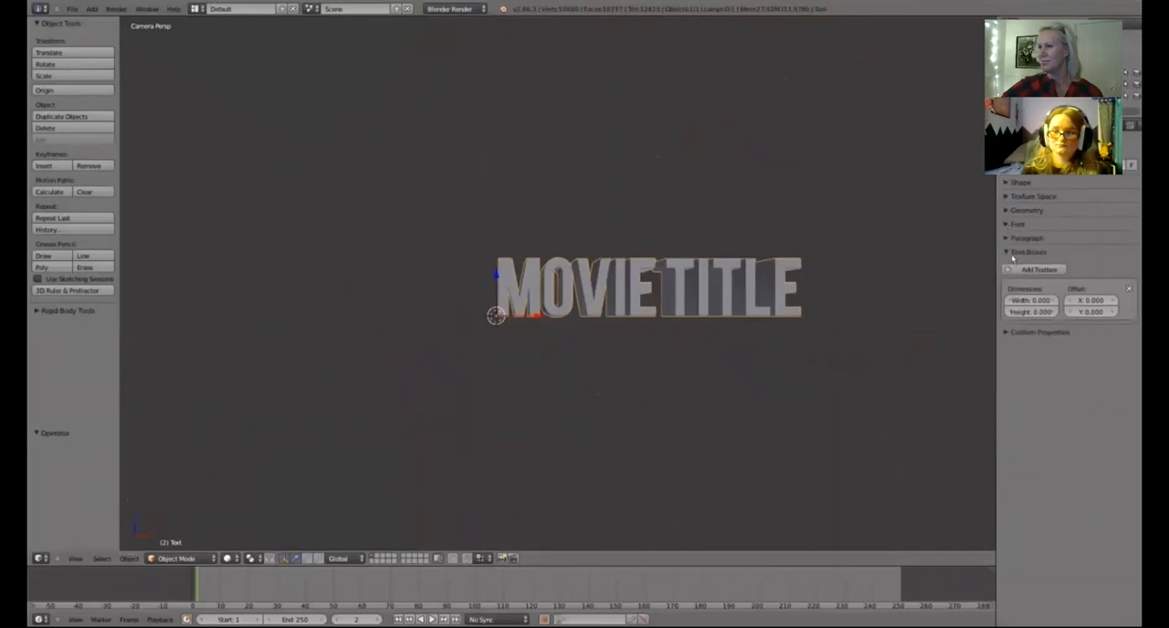
left_click(1012, 253)
left_click(1010, 238)
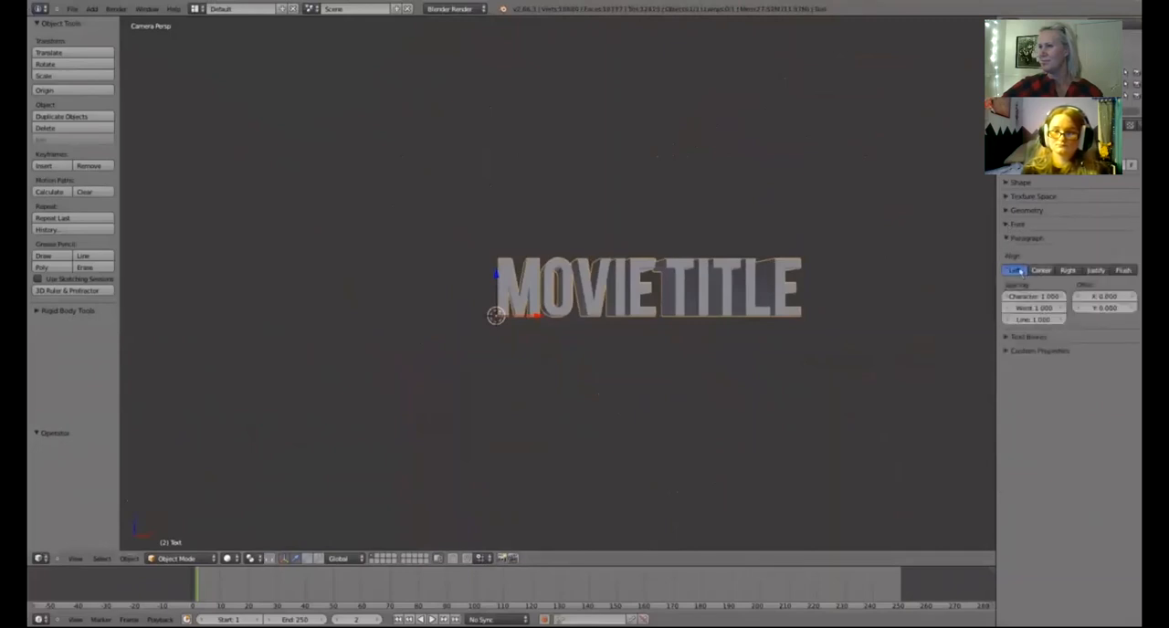
left_click(1041, 270)
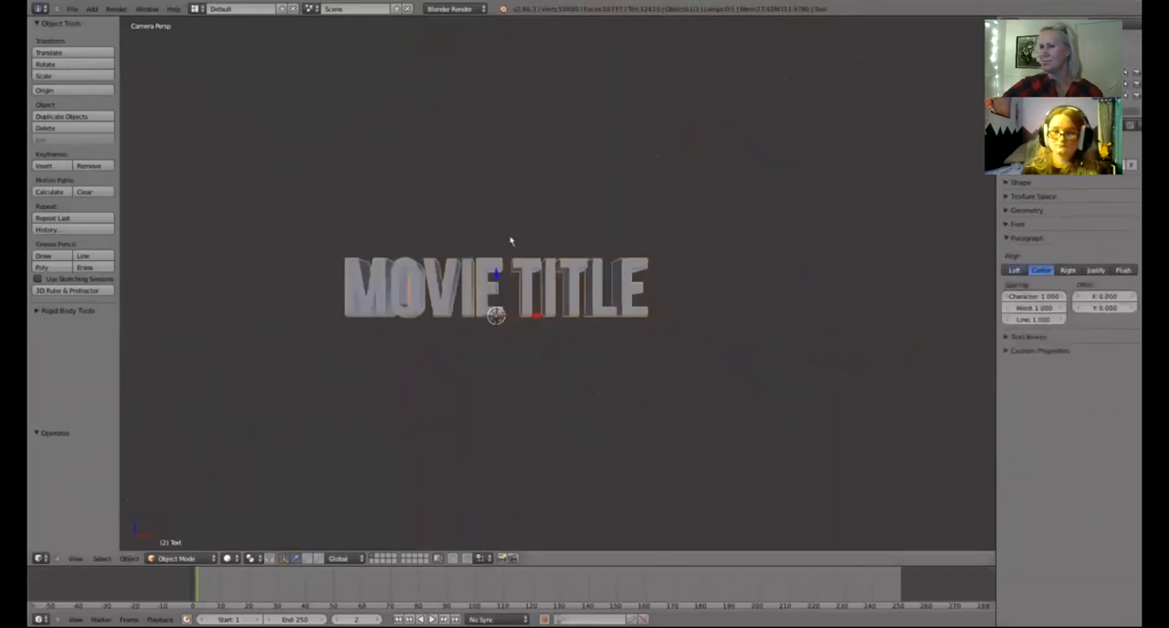
key("g")
key("z")
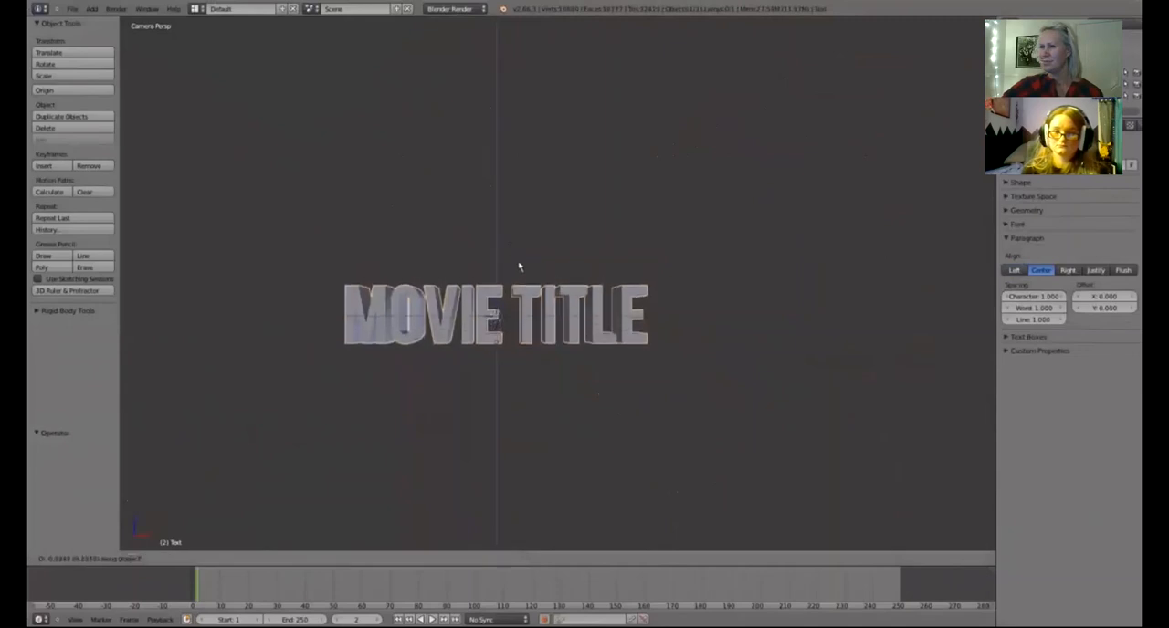
left_click(520, 265)
scroll(523, 232, "down", 6)
scroll(530, 232, "up", 4)
middle_click_drag(603, 249, 647, 217, "shift")
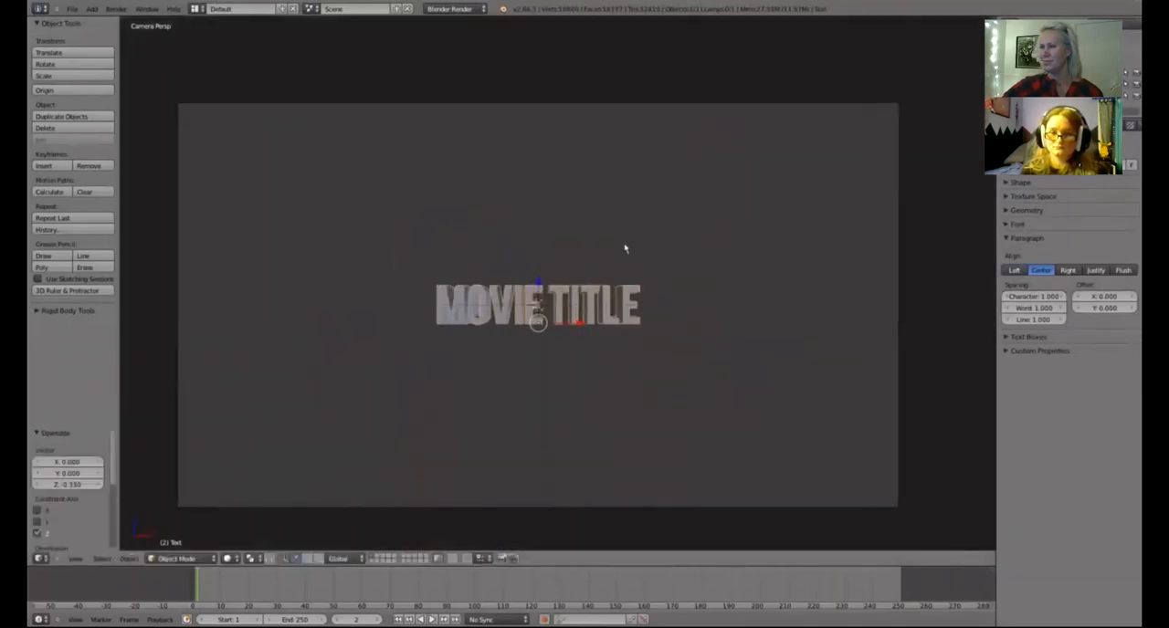
key("F12")
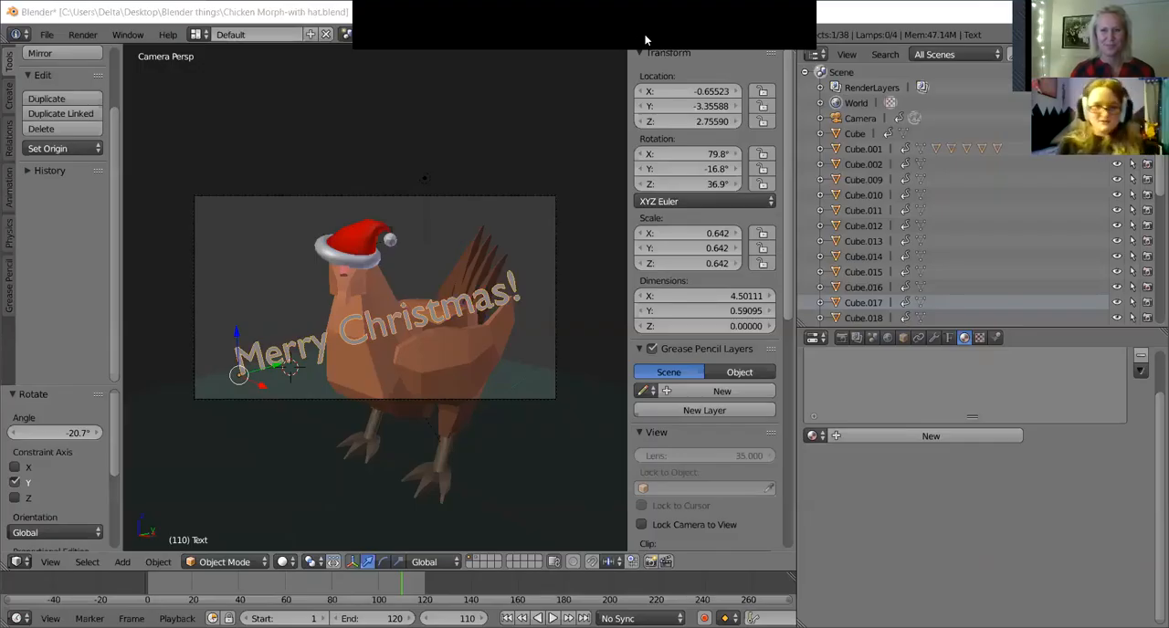
Return to the chicken scene in Blender and set the "Merry Christmas!" text's Extrude to 0.2.
left_click(949, 337)
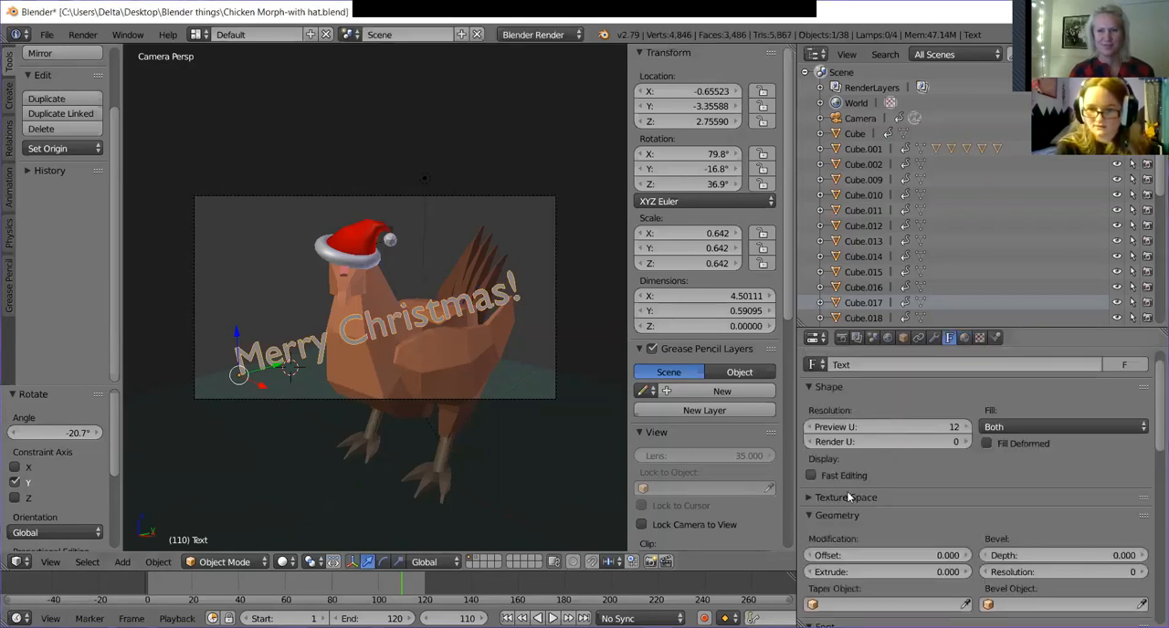
scroll(916, 540, "down", 1)
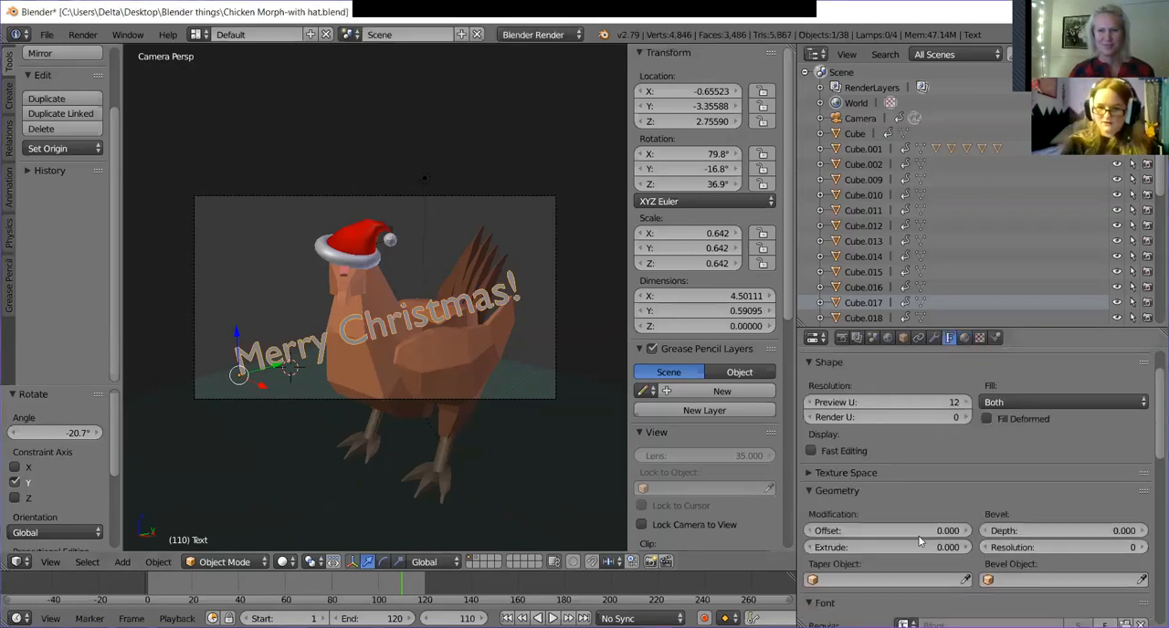
scroll(915, 540, "down", 2)
left_click(924, 498)
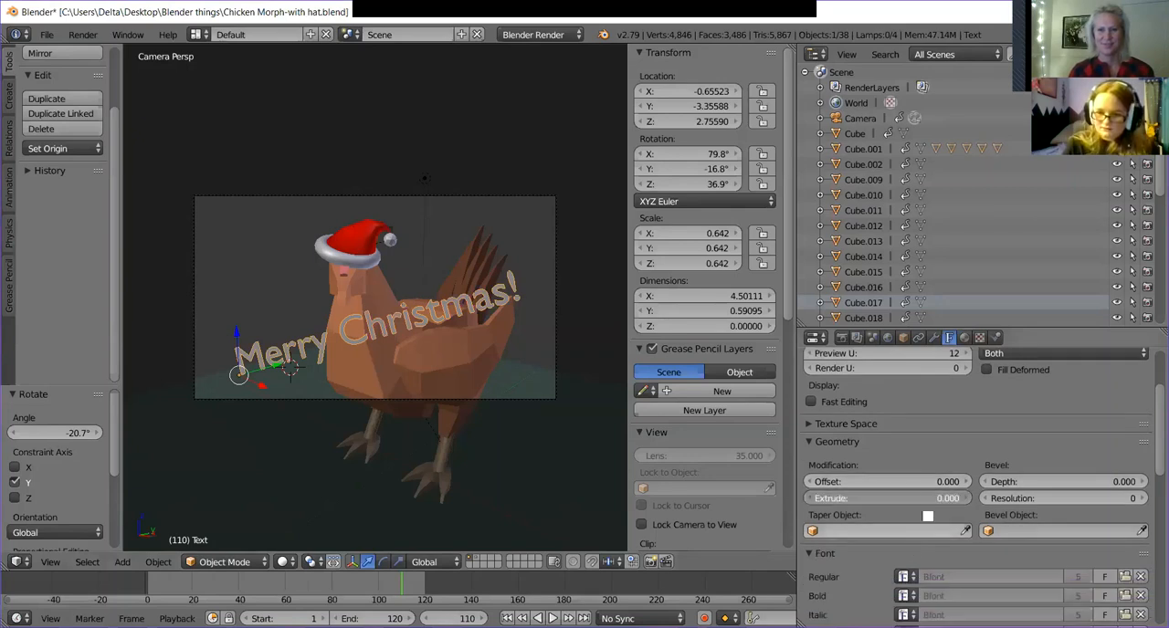
key("BackSpace")
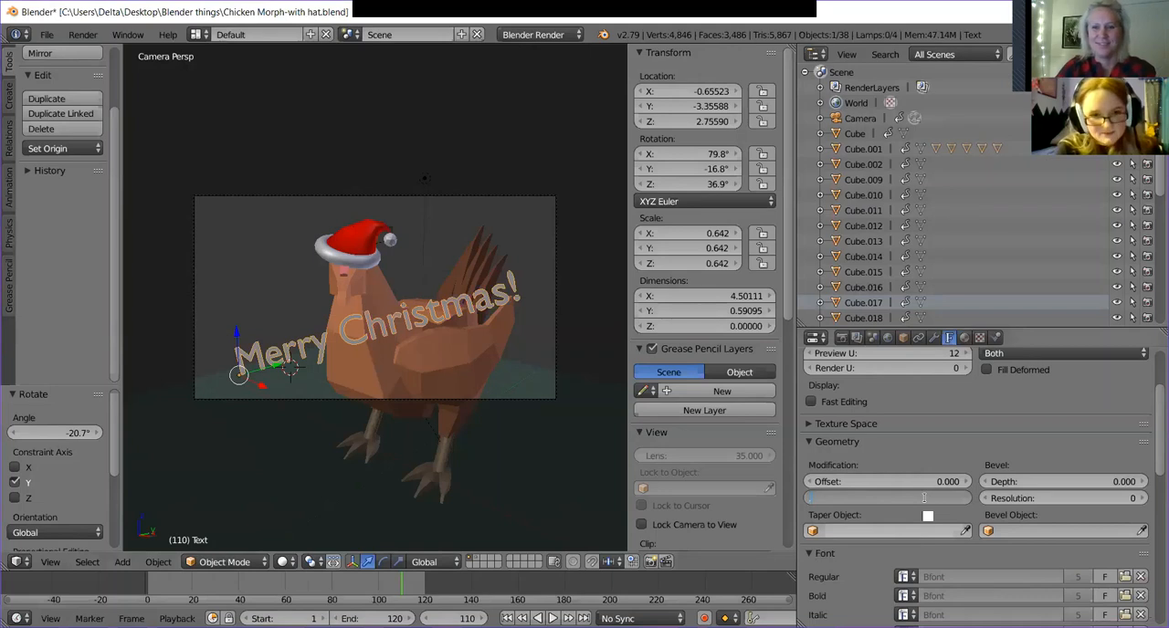
type(".2")
key("Return")
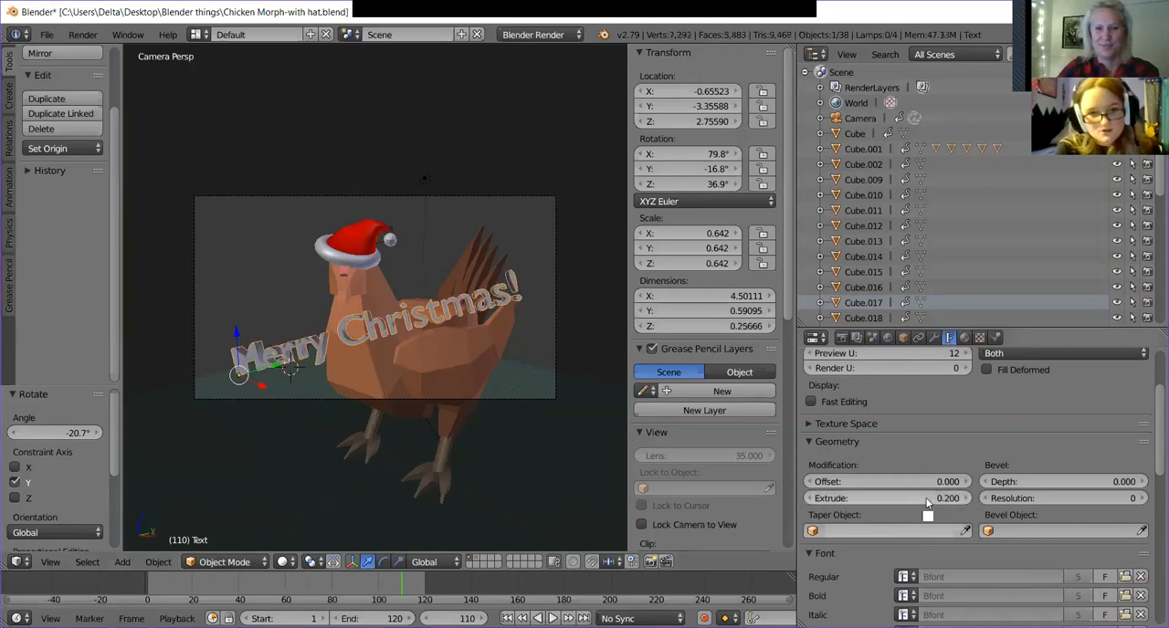
Set the bevel depth of the "Merry Christmas!" text to 0.1.
left_click(1020, 482)
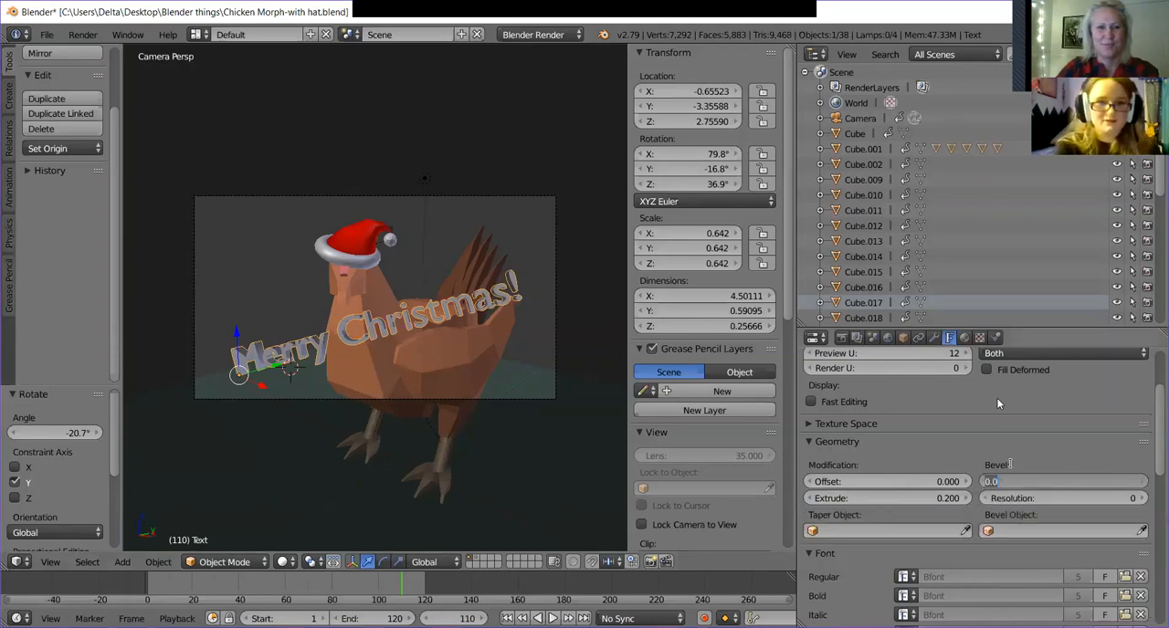
key("BackSpace")
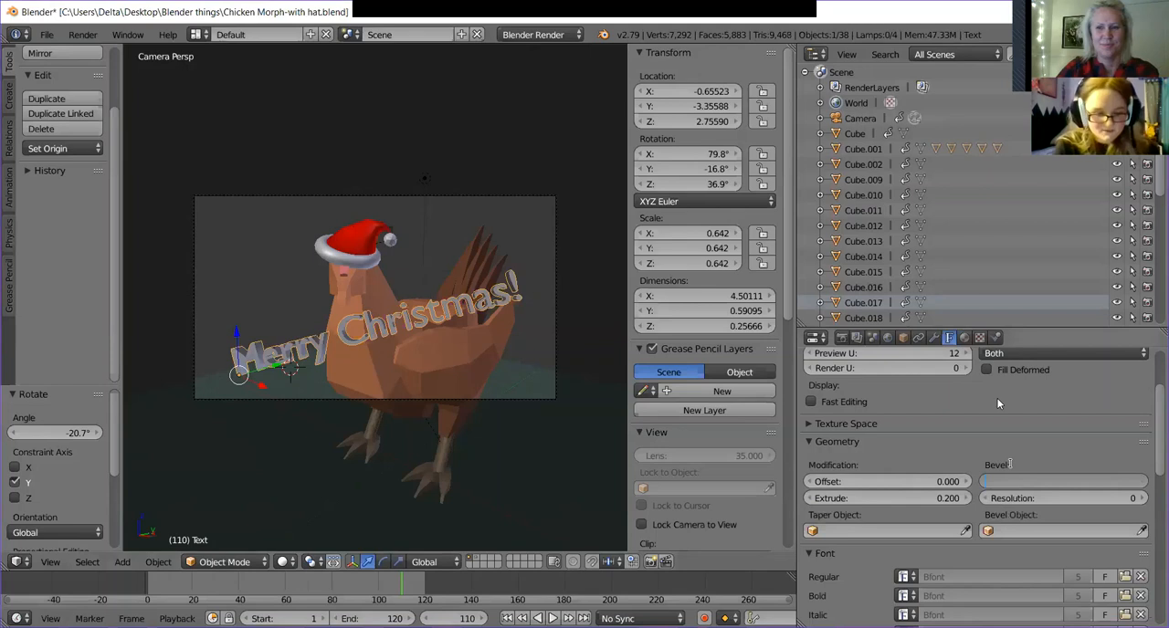
type("0.1")
key("Return")
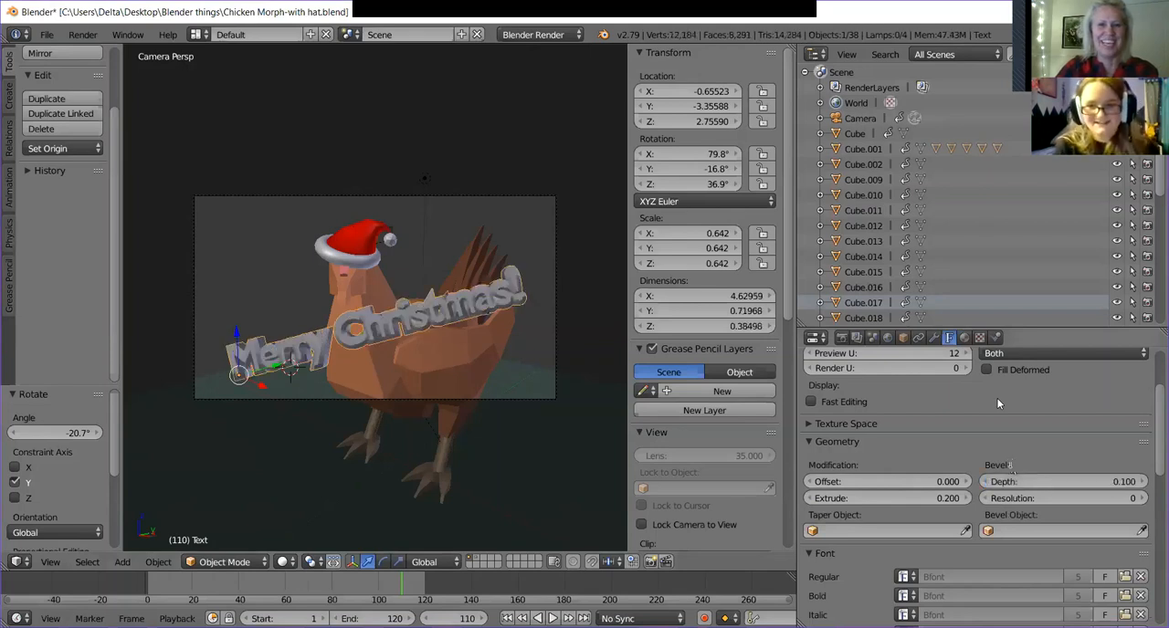
Reduce the bevel depth of the "Merry Christmas!" text to 0.03 and inspect the lettering up close.
left_click(1024, 482)
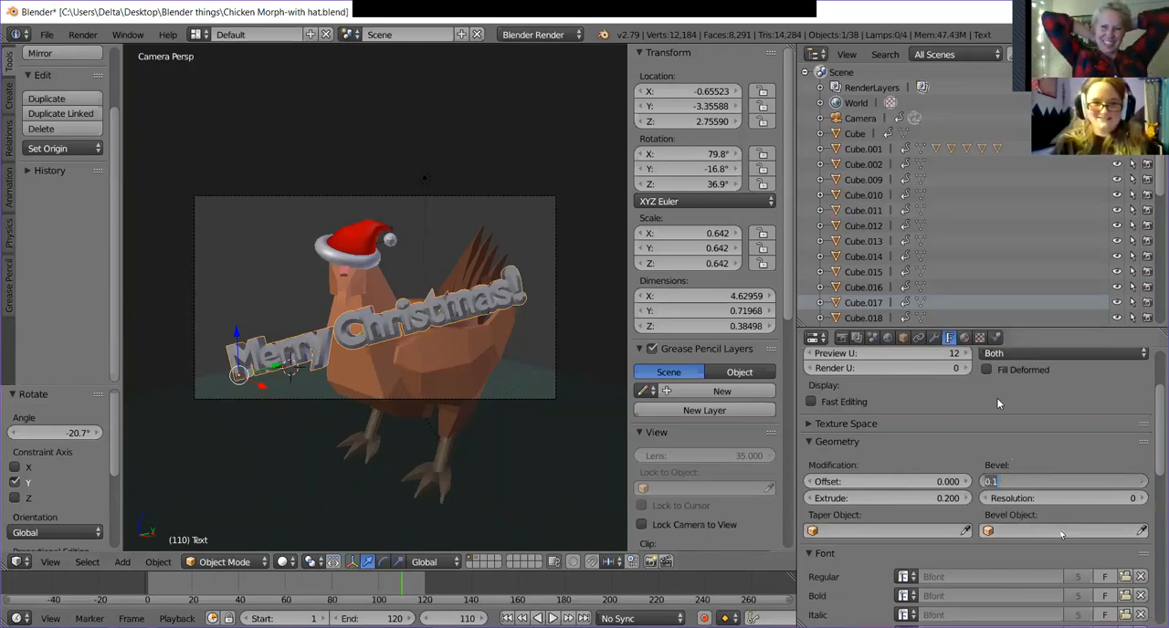
key("BackSpace")
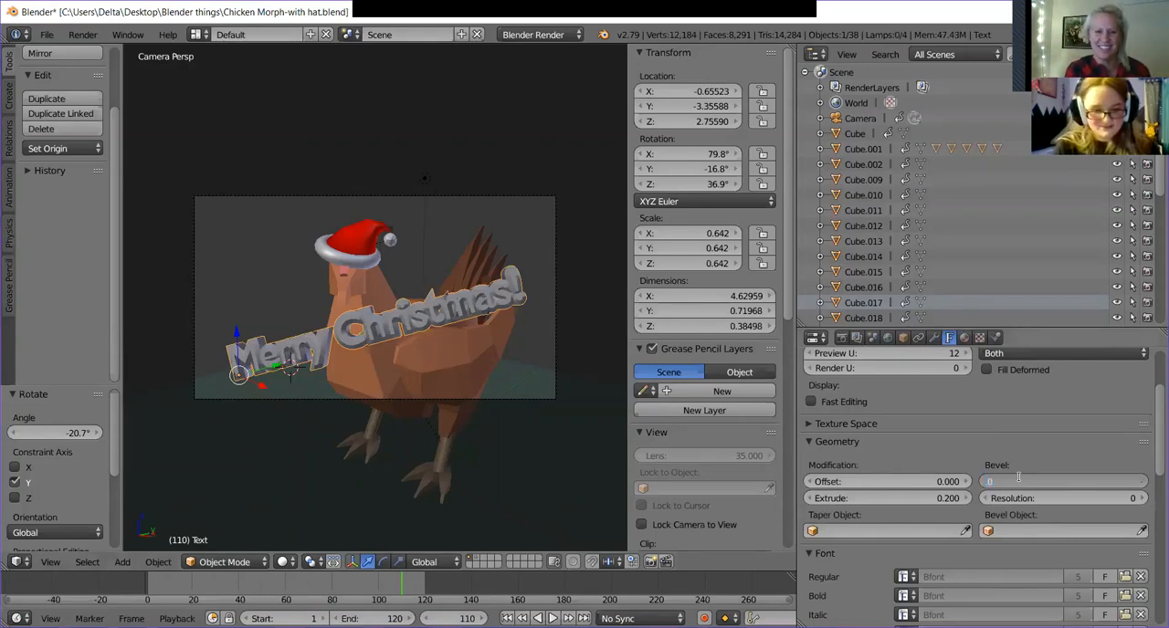
type(".03")
key("Return")
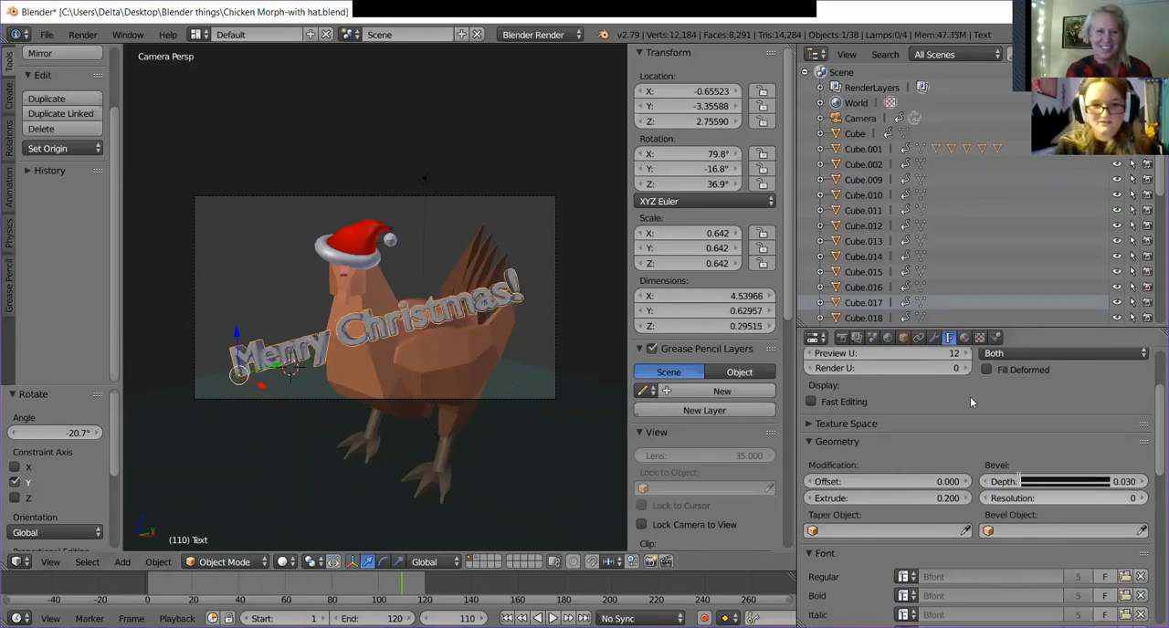
scroll(408, 388, "up", 7)
scroll(403, 378, "up", 5)
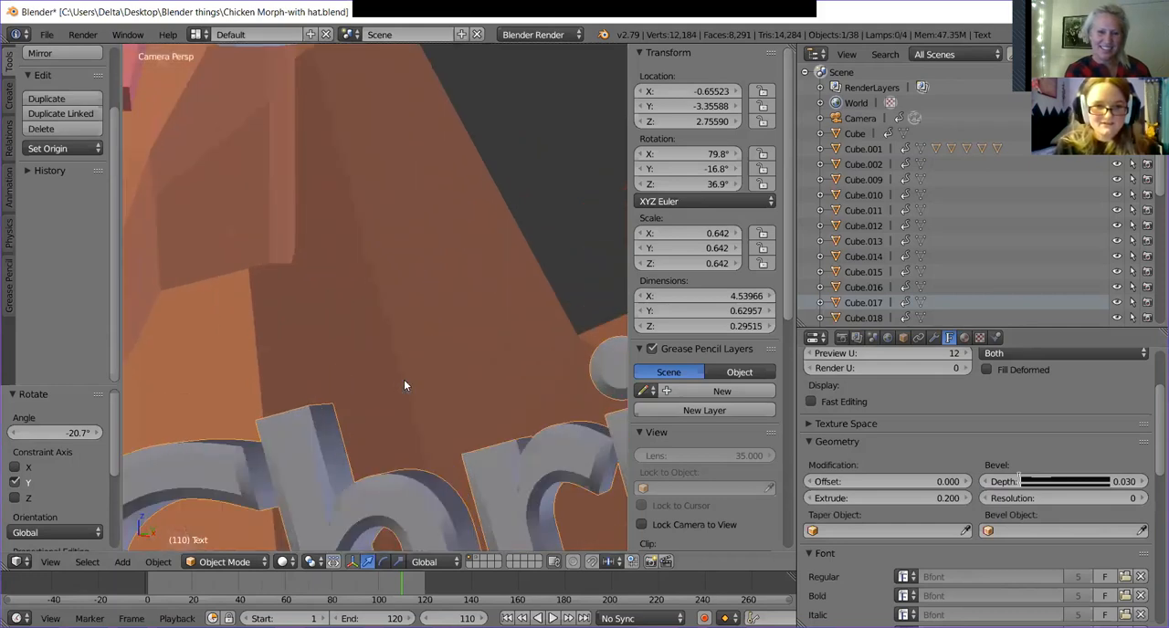
scroll(404, 379, "down", 6)
scroll(405, 385, "down", 4)
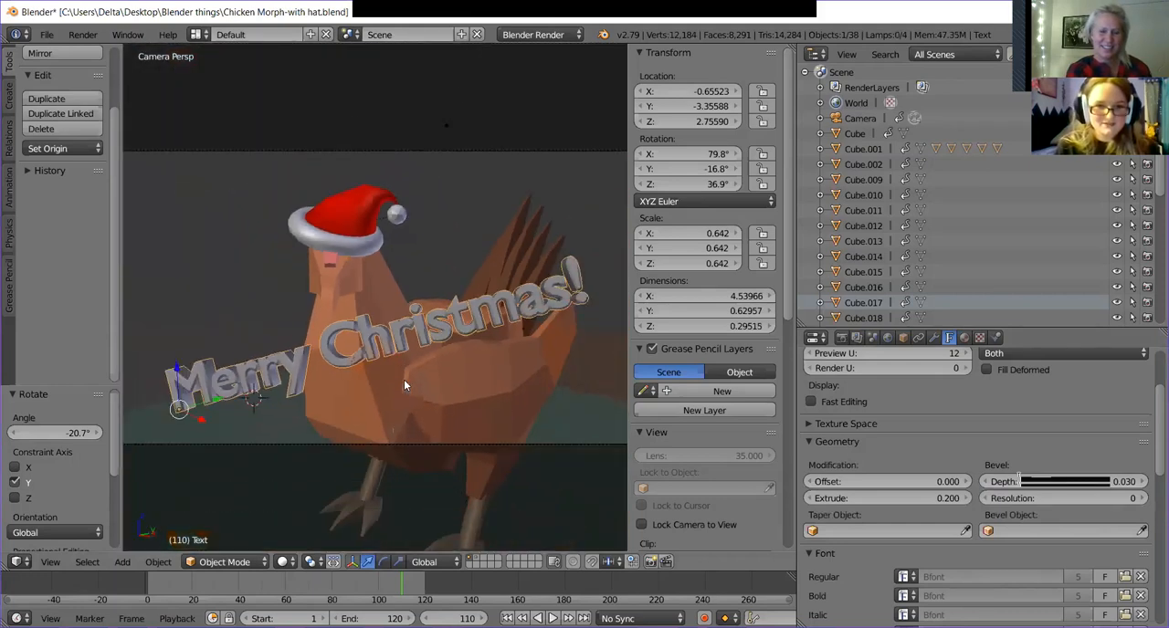
scroll(405, 384, "up", 1)
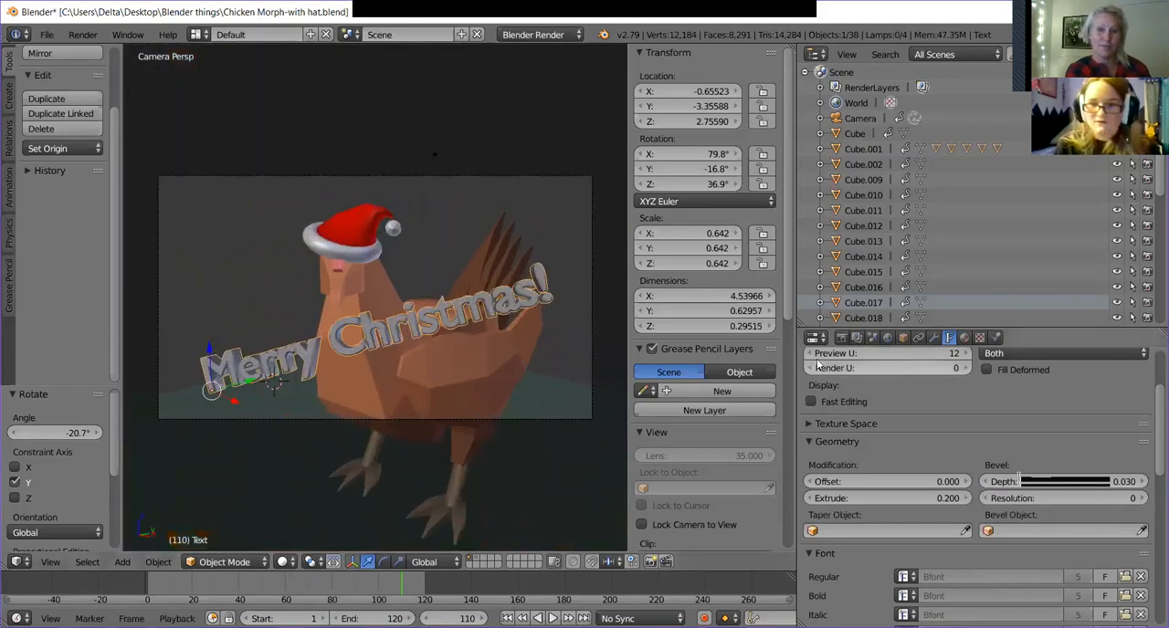
Give the "Merry Christmas!" text a material slot and assign the existing red Material.066 to it.
left_click(964, 338)
left_click(929, 437)
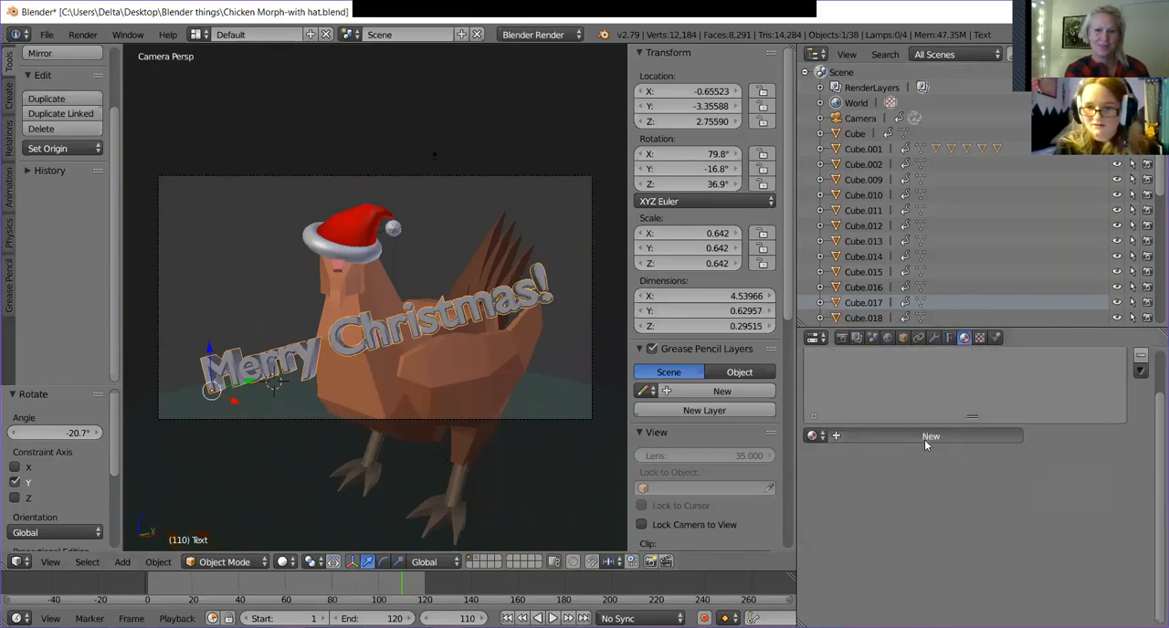
scroll(906, 459, "down", 2)
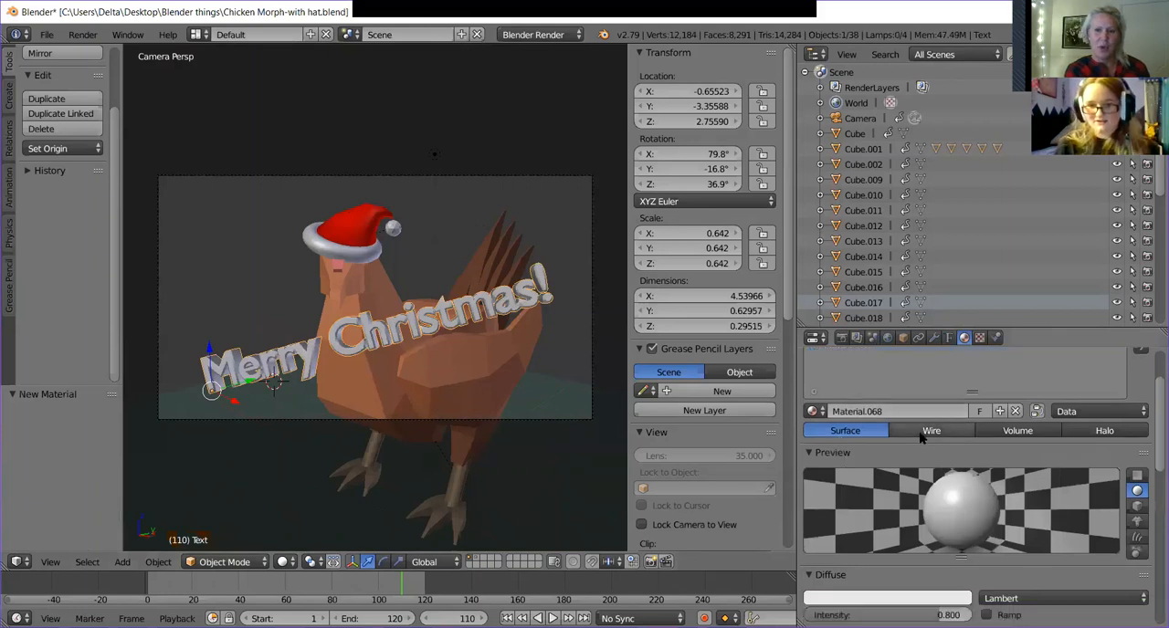
left_click(874, 573)
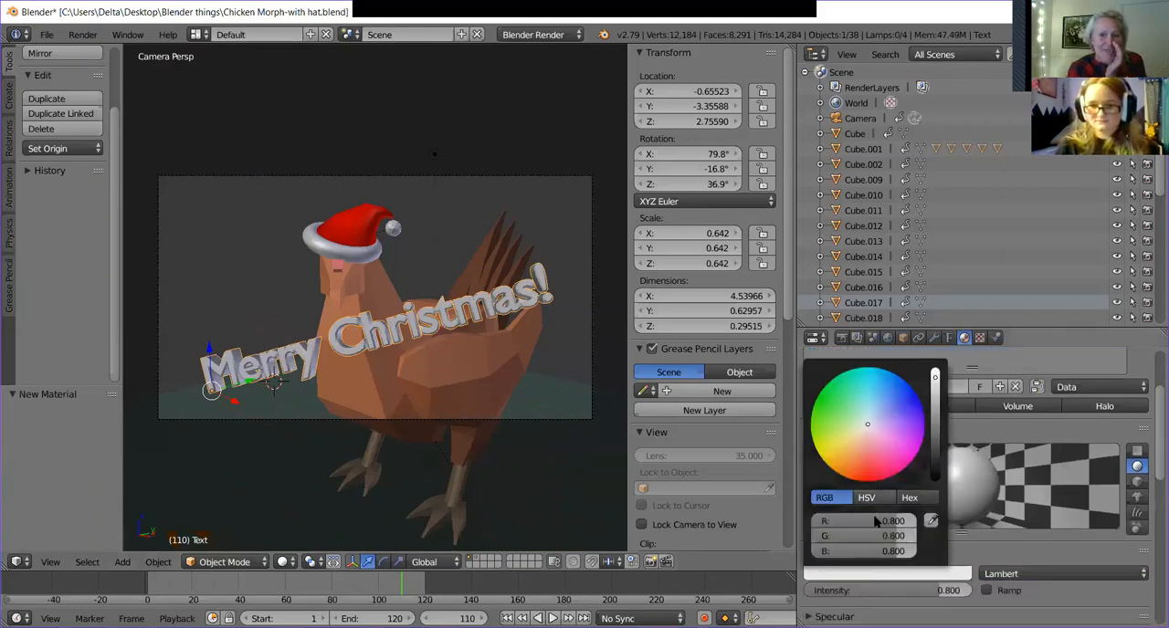
scroll(869, 497, "up", 3)
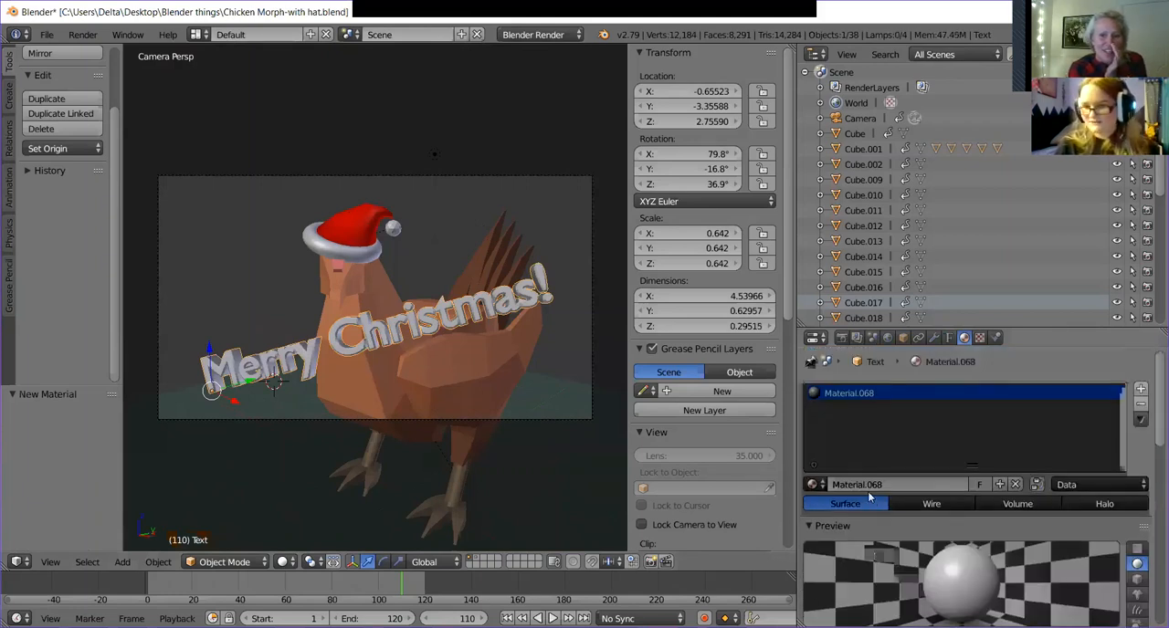
left_click(814, 484)
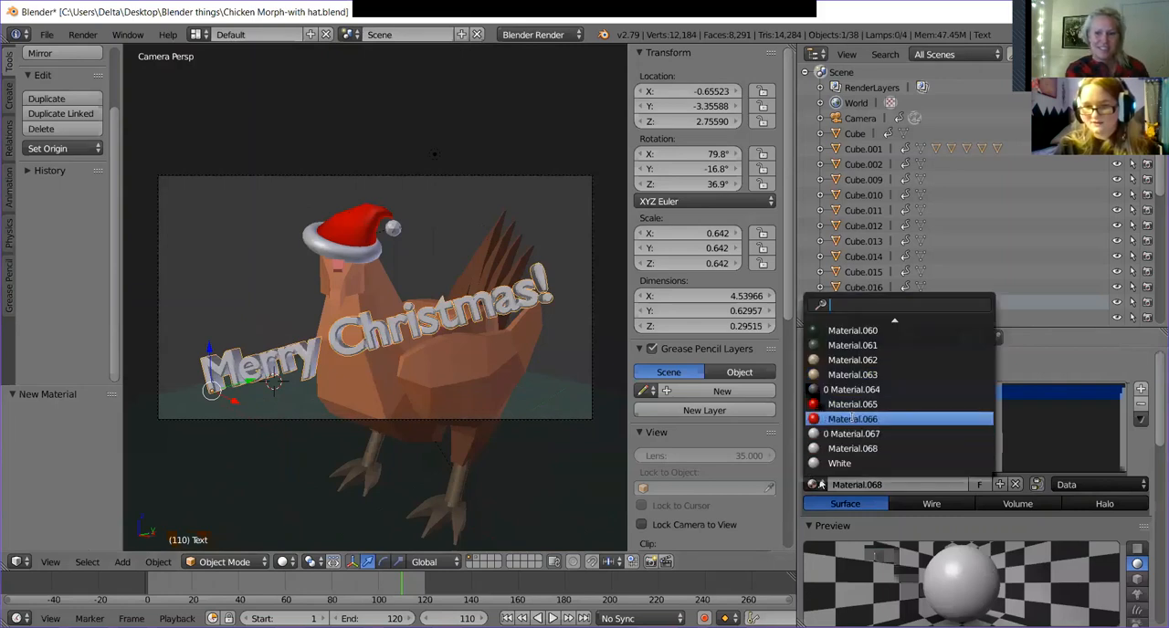
left_click(852, 418)
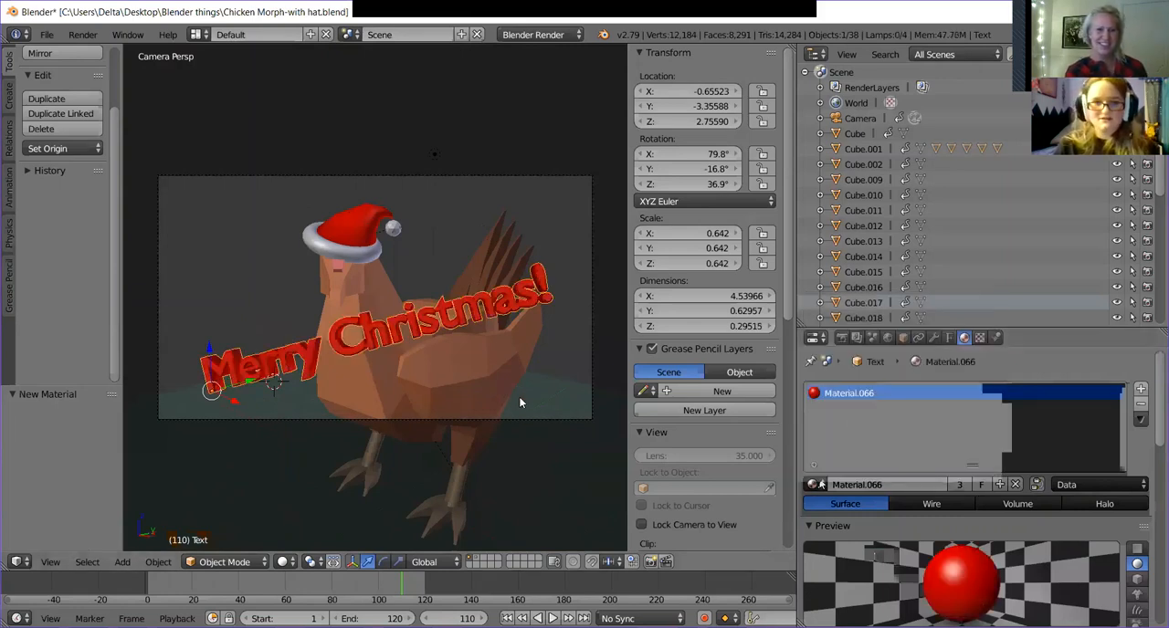
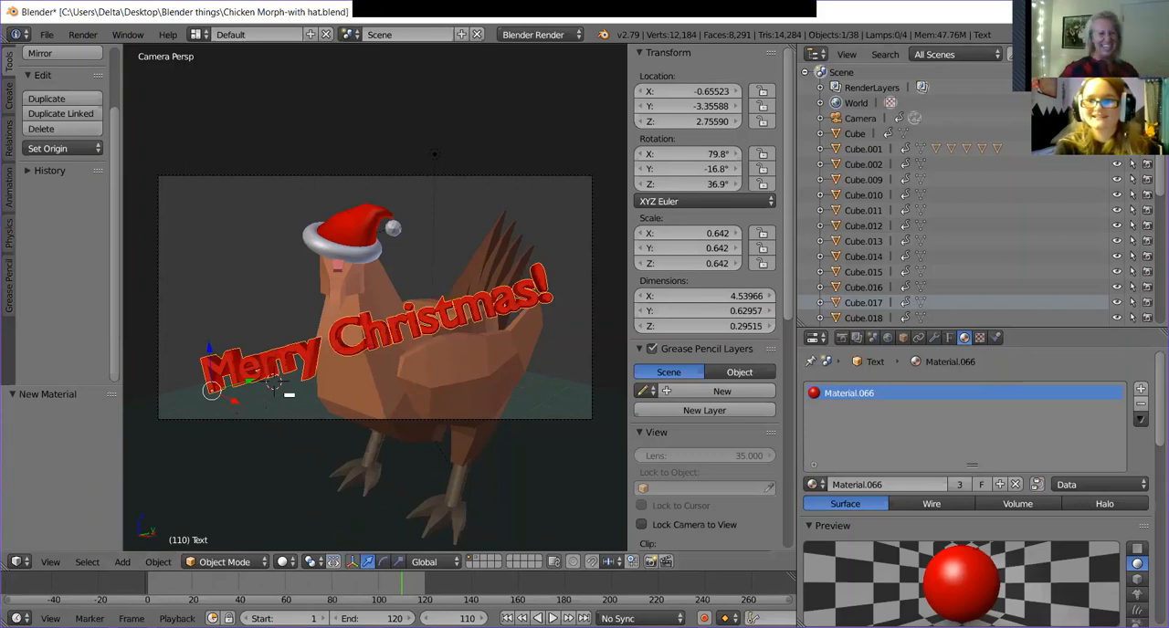
Show the Cube room object, nudge the Merry Christmas text 0.008 along X, and rotate it about -1.18° around Y.
left_click(1116, 134)
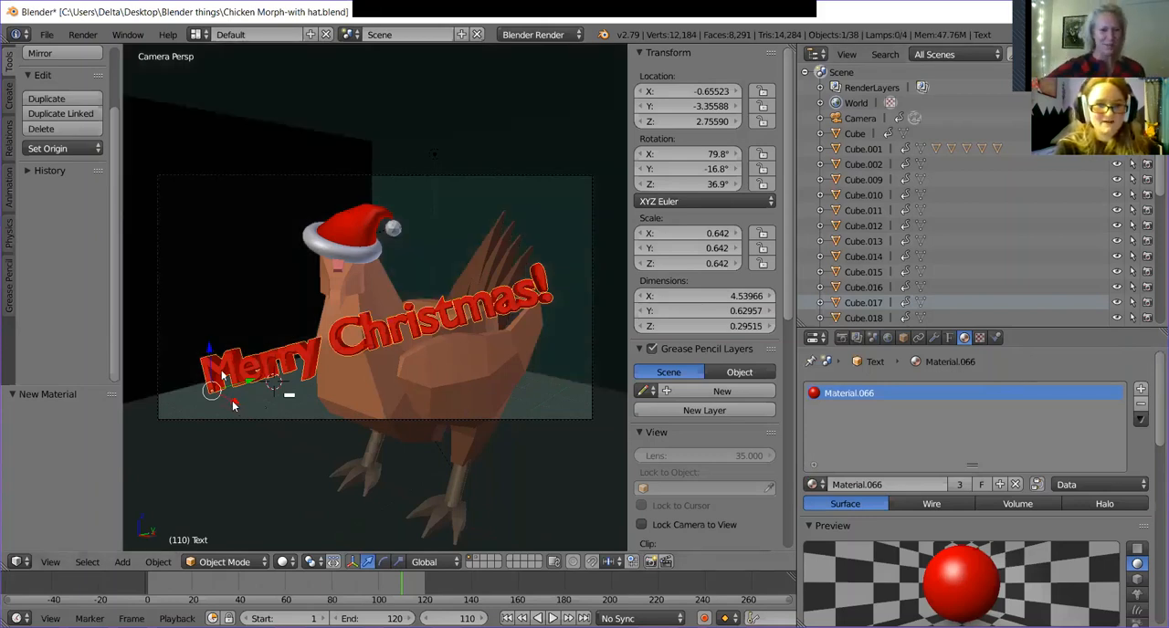
mouse_move(233, 404)
left_mouse_down()
mouse_move(55, 402)
mouse_move(257, 408)
mouse_move(202, 406)
mouse_move(234, 404)
left_mouse_up()
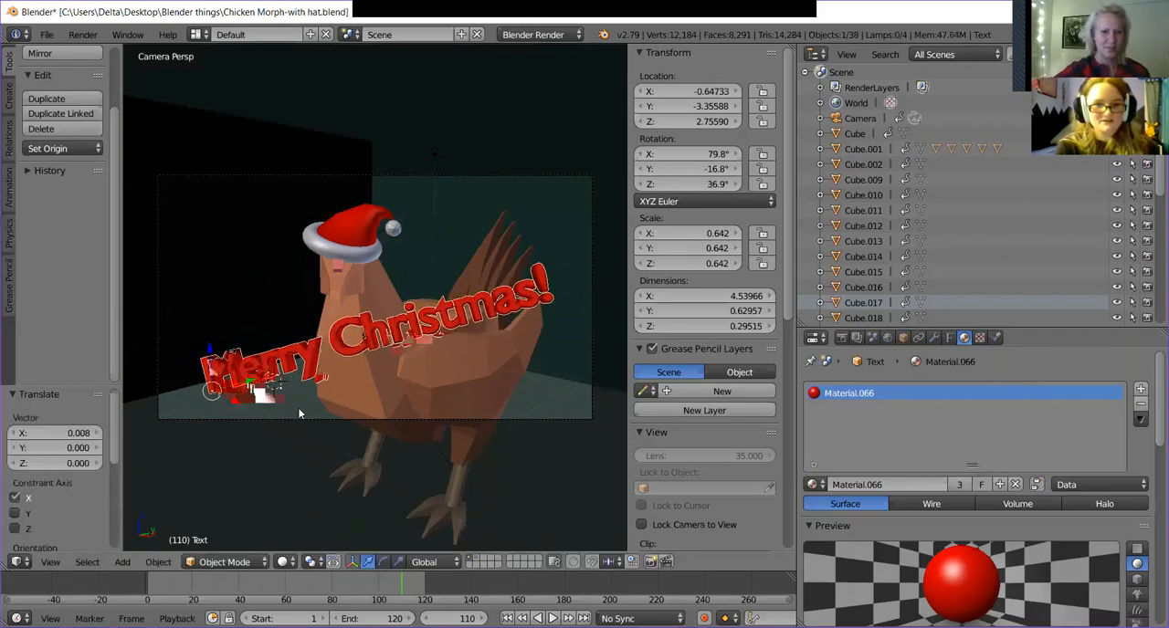
left_click(383, 563)
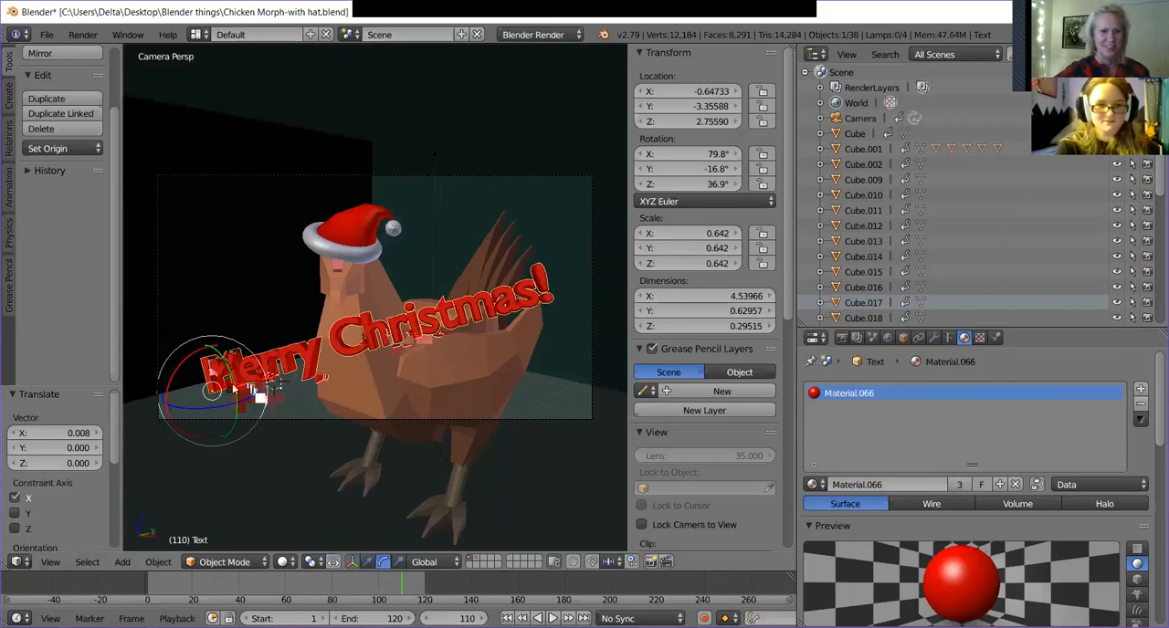
left_click_drag(234, 387, 288, 369)
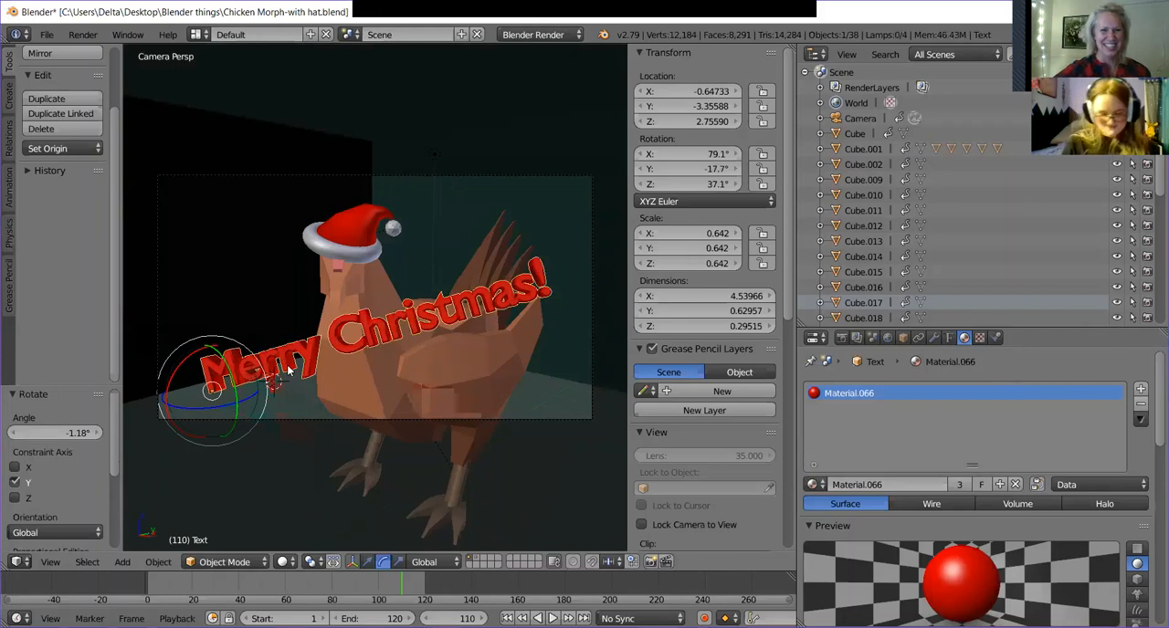
Lower the Merry Christmas text about 0.997 along Z and rotate it to about 87.6°, -6.31°, 35.3°.
left_click(369, 560)
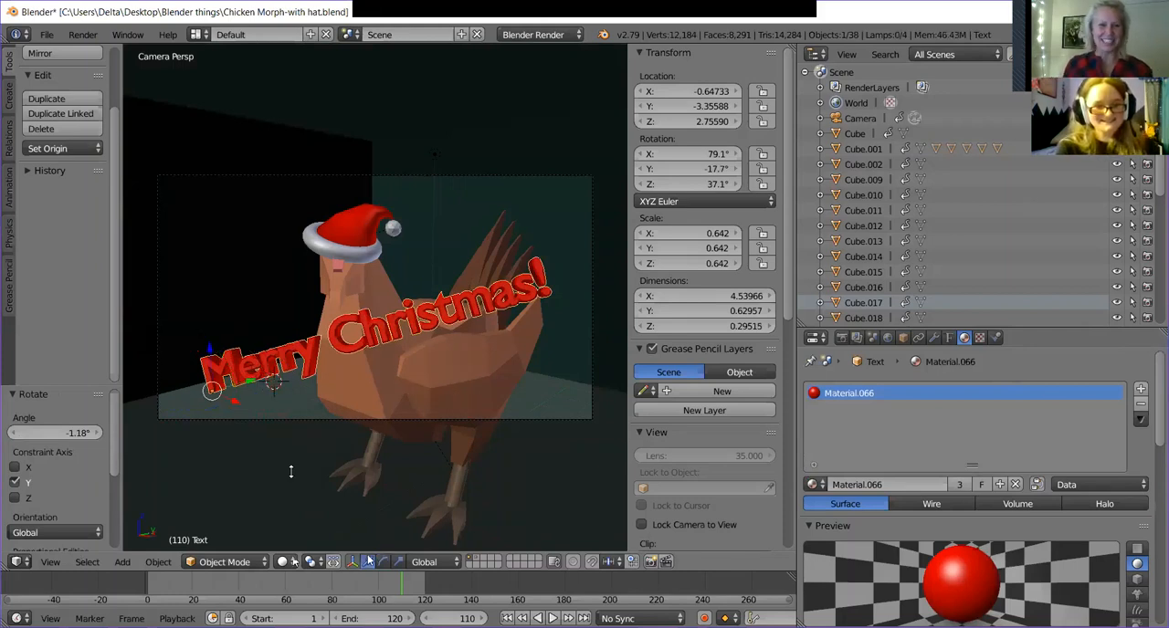
left_click_drag(209, 351, 211, 415)
left_click(383, 561)
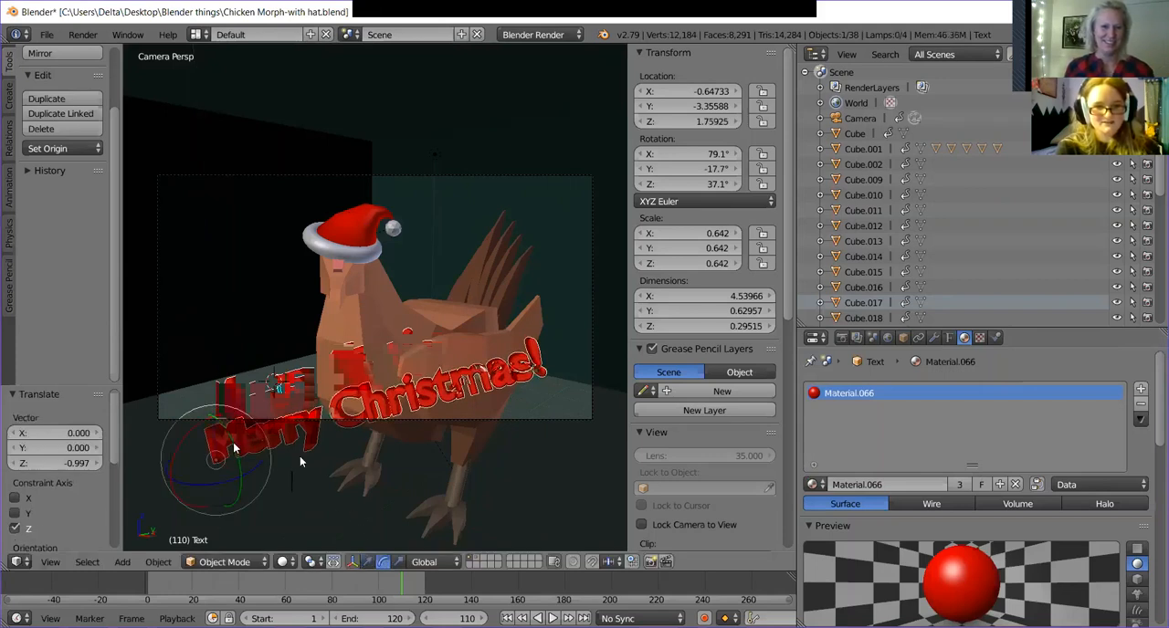
left_click_drag(233, 450, 259, 457)
Lower the text along Z to about -1.187, out of sight beneath the camera frame, and return to the camera view.
left_click(368, 562)
left_click_drag(212, 417, 237, 470)
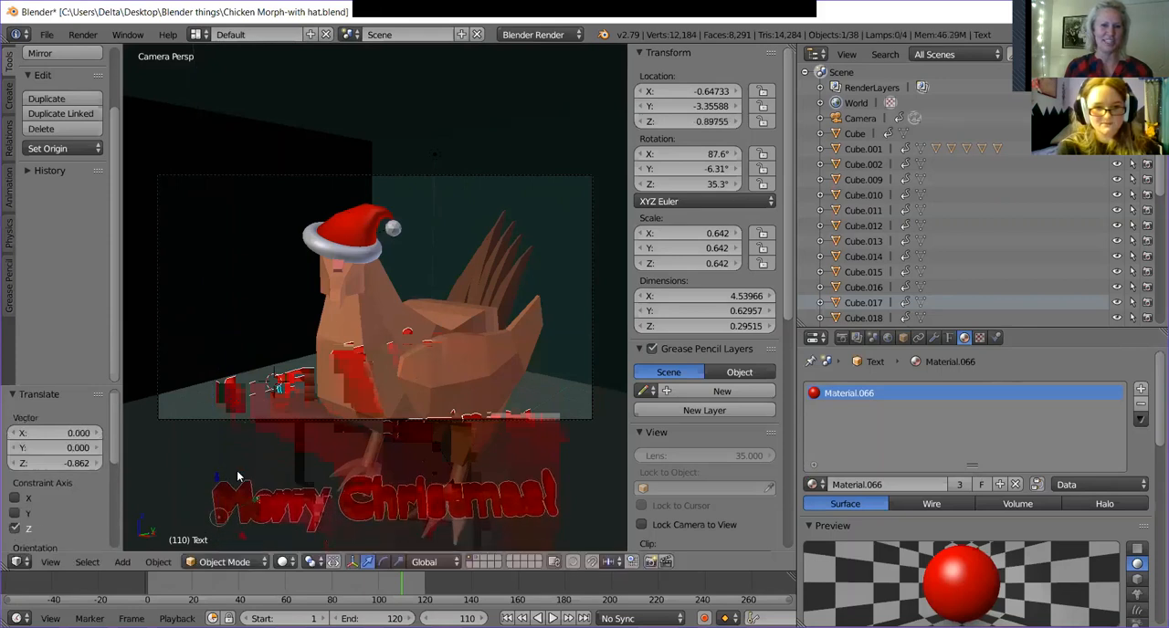
key("KP_1")
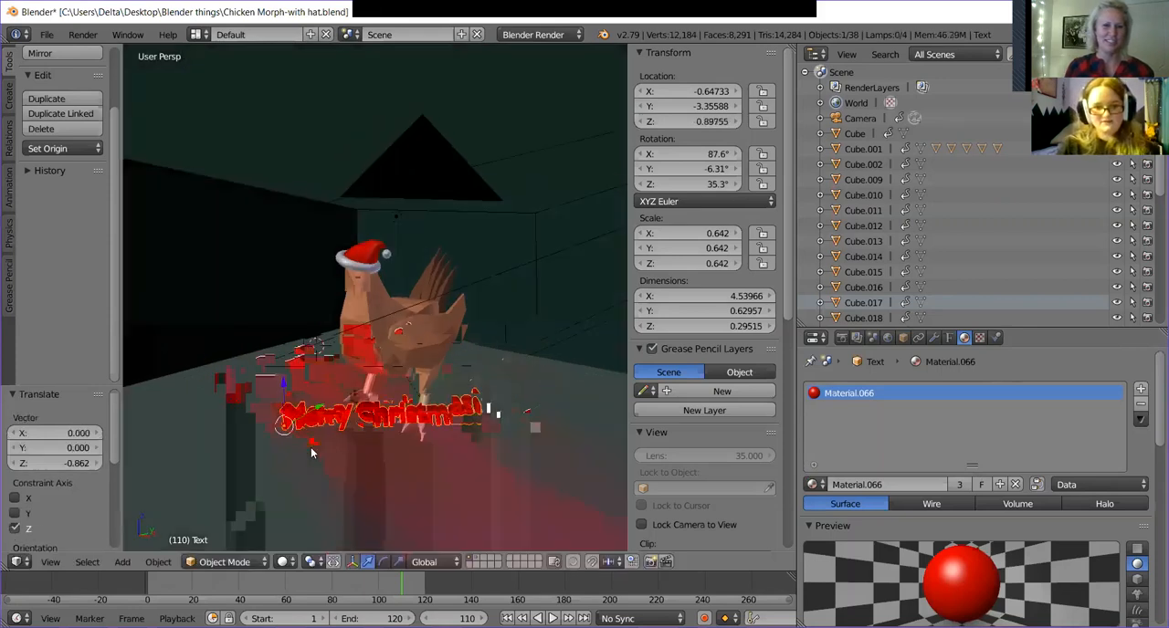
left_click_drag(295, 367, 311, 464)
key("KP_0")
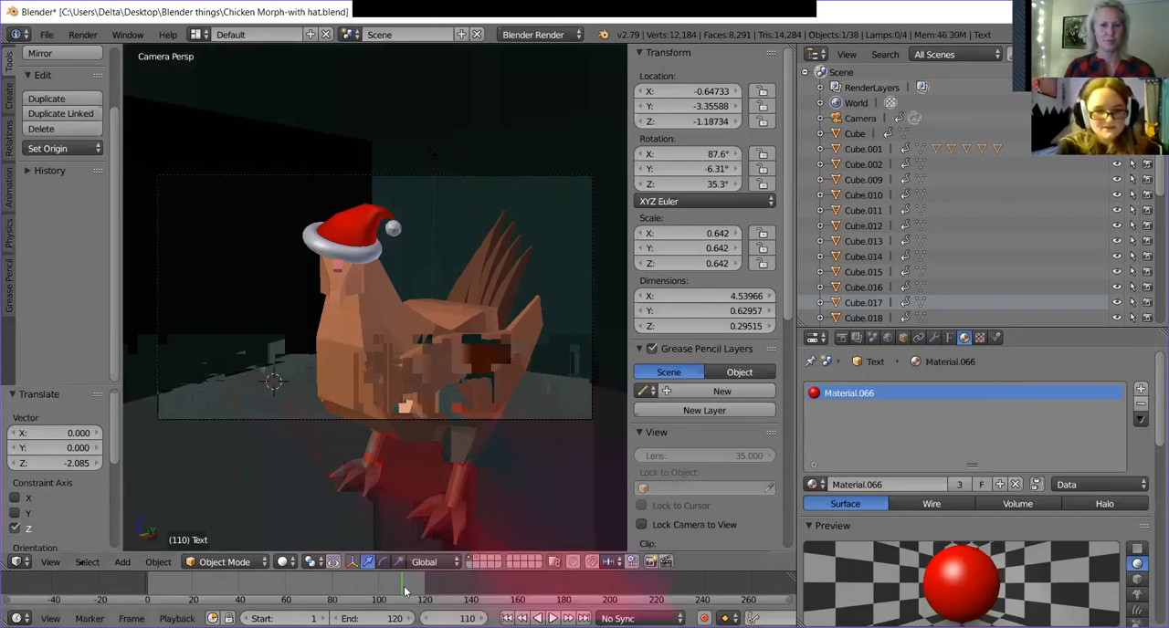
Insert a LocRotScale keyframe for the text at frame 1.
left_click_drag(397, 591, 148, 589)
key("alt+a")
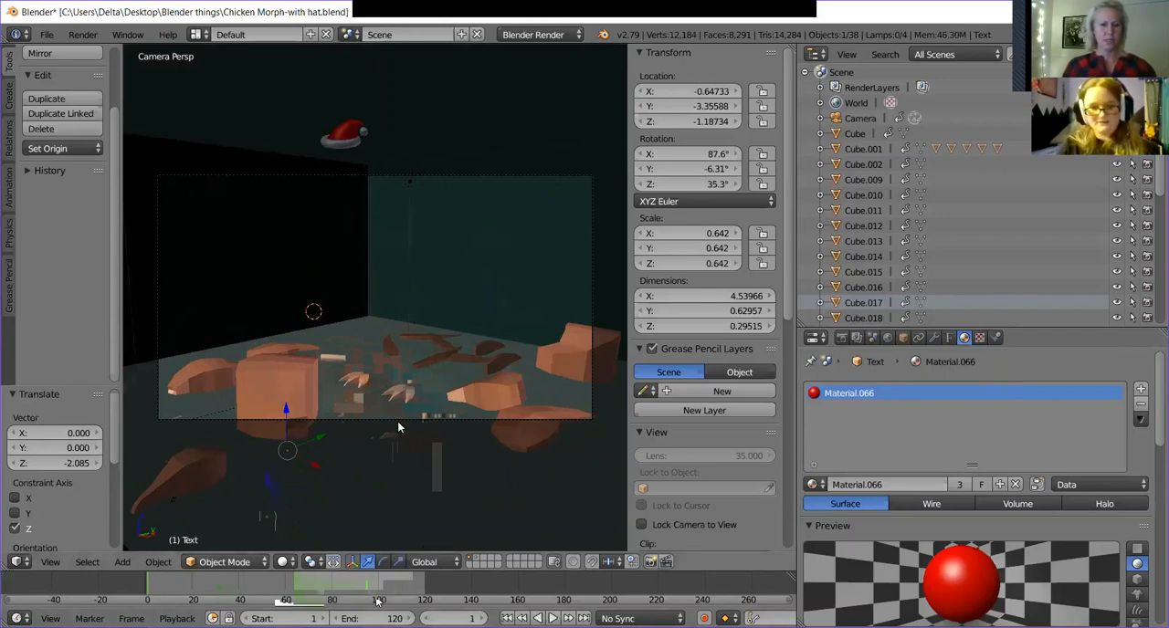
key("i")
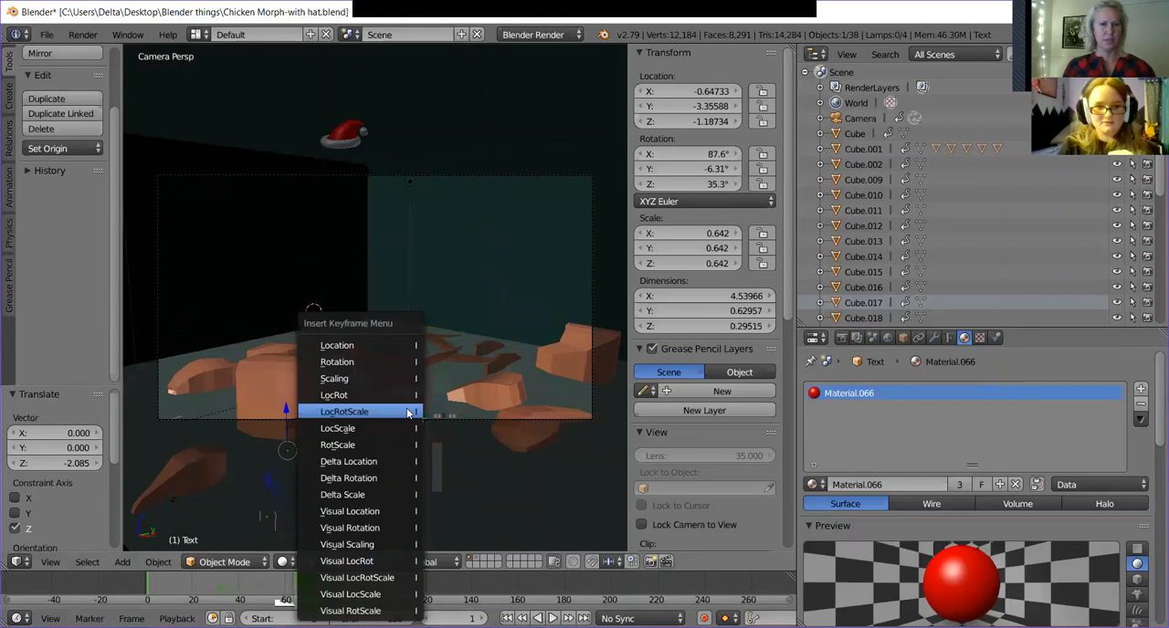
left_click(409, 412)
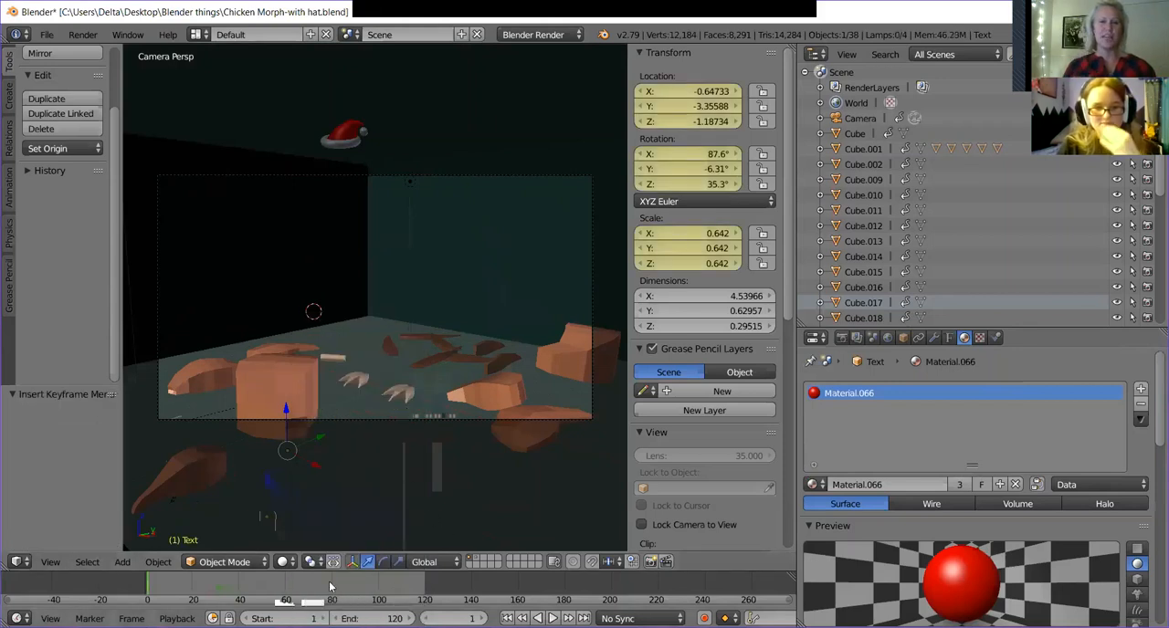
Try raising the text at frame 90 to a Z location of about -0.648 and play the animation.
left_click_drag(336, 587, 356, 599)
left_click_drag(278, 446, 279, 402)
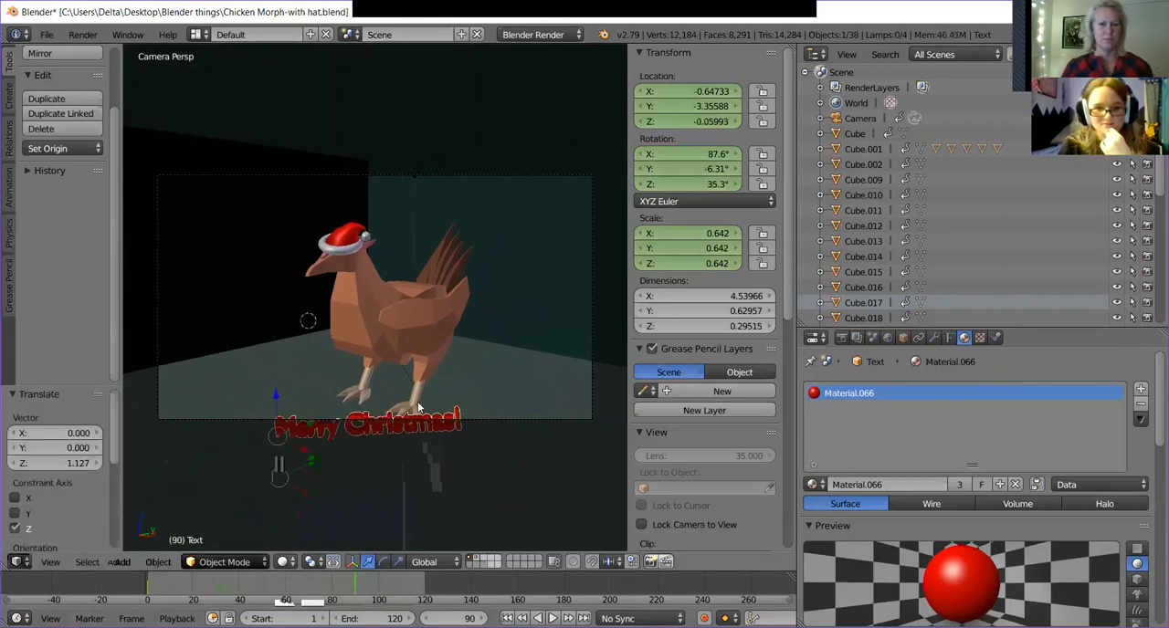
left_click_drag(275, 392, 280, 419)
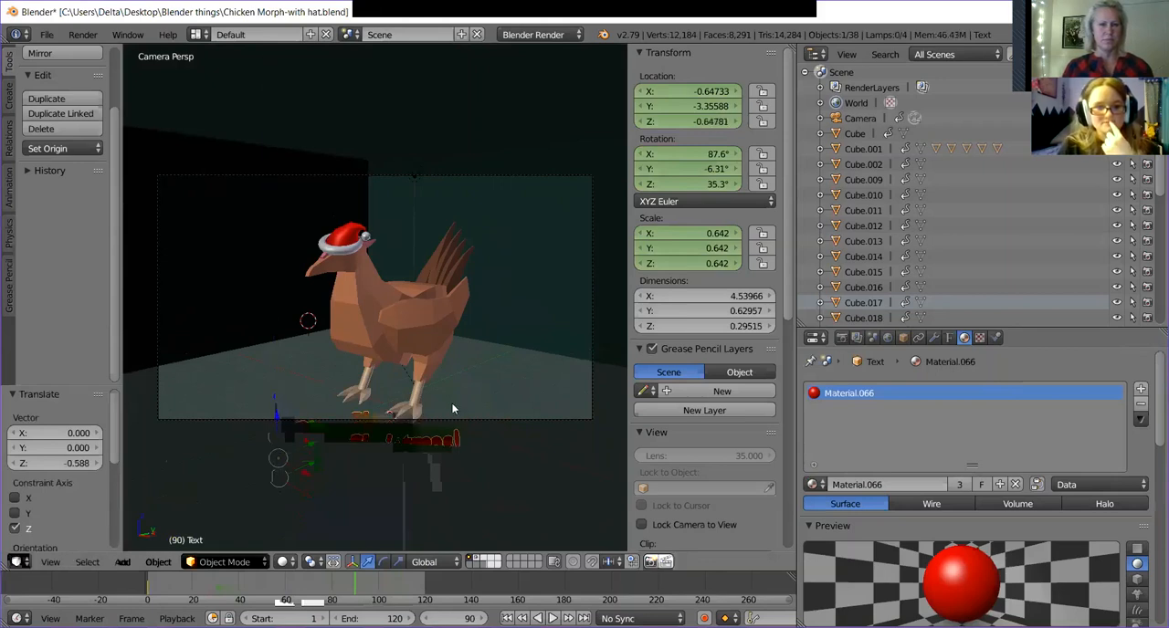
left_click_drag(355, 589, 378, 595)
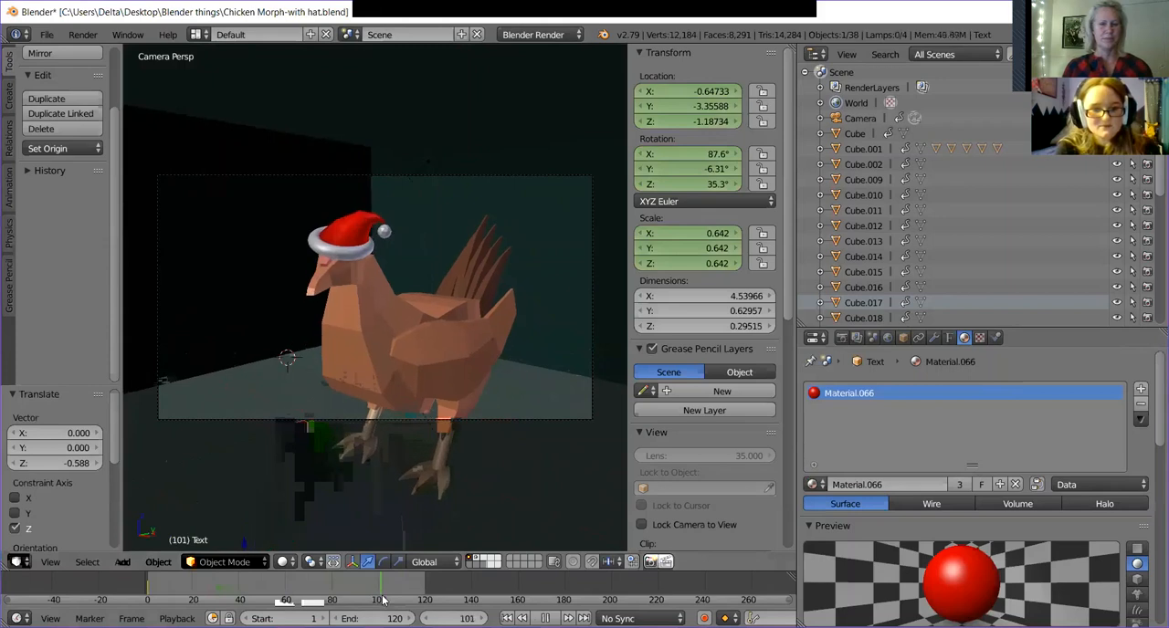
left_click(384, 601)
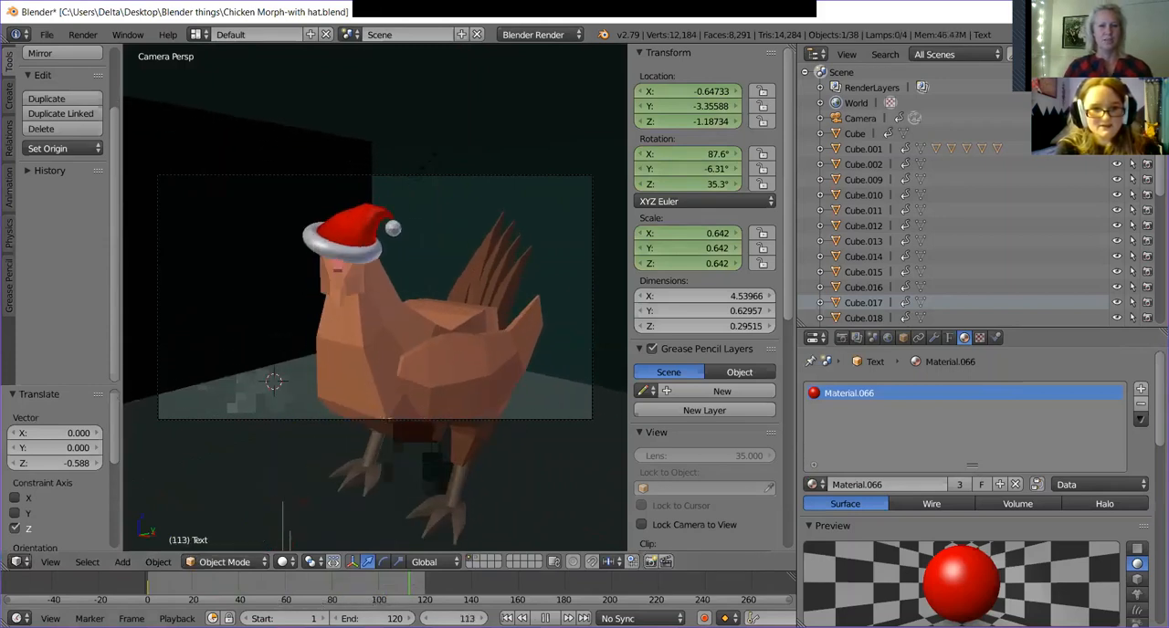
key("alt+a")
At frame 95, raise the text about 1.53 along Z and rotate it about 54° in the camera view.
mouse_move(372, 573)
left_mouse_down()
mouse_move(402, 579)
mouse_move(368, 585)
left_mouse_up()
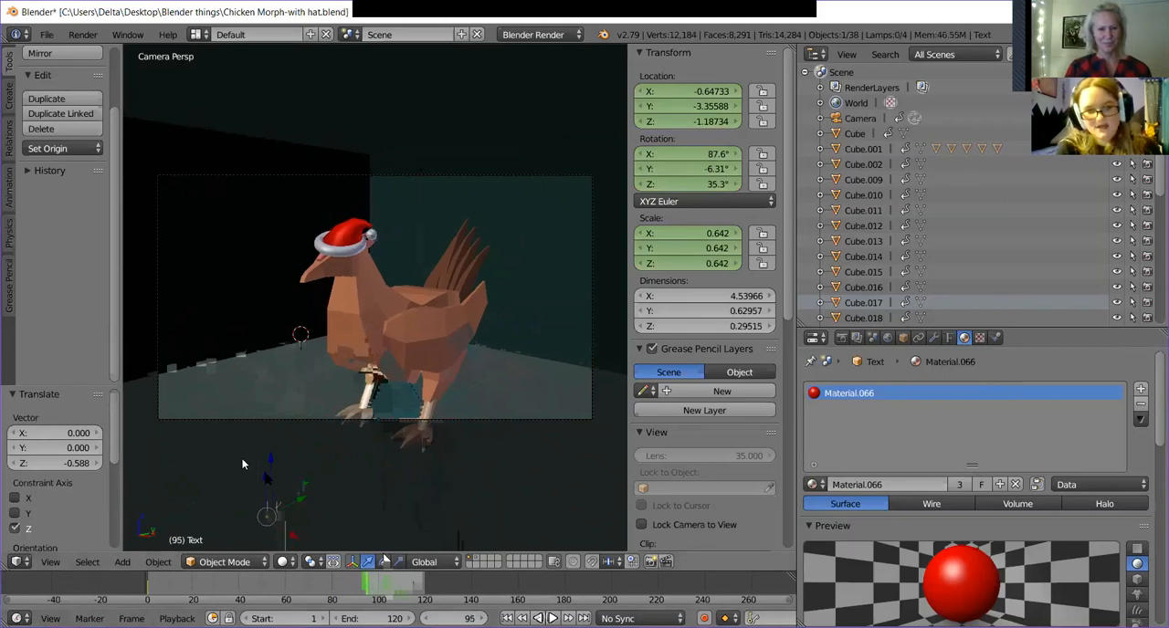
key("g")
key("z")
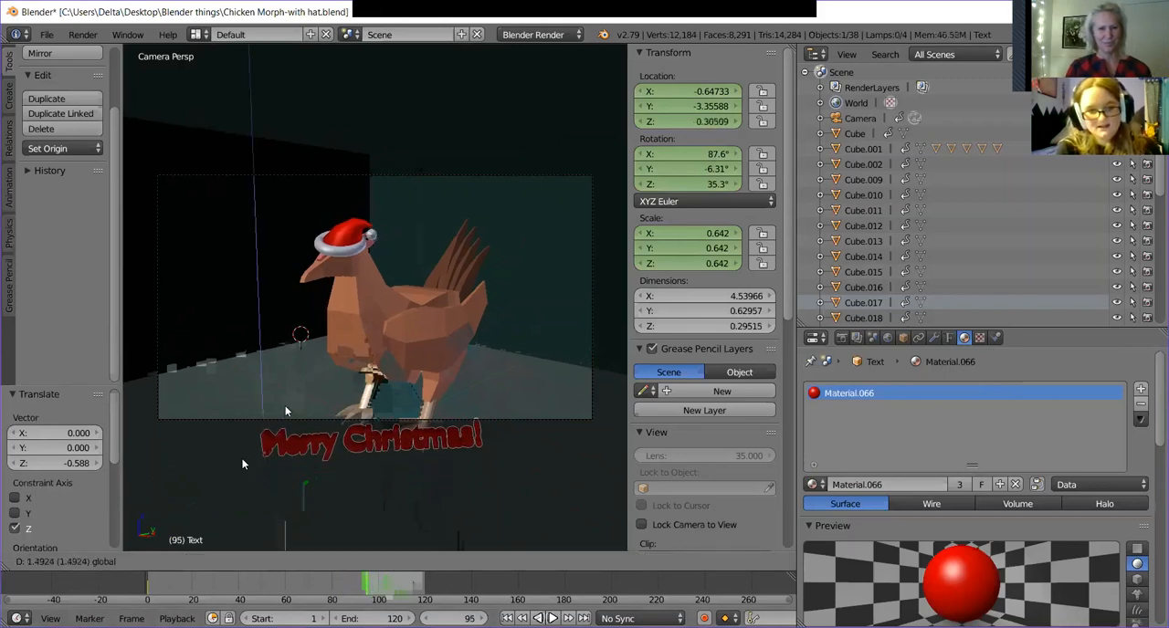
left_click(384, 562)
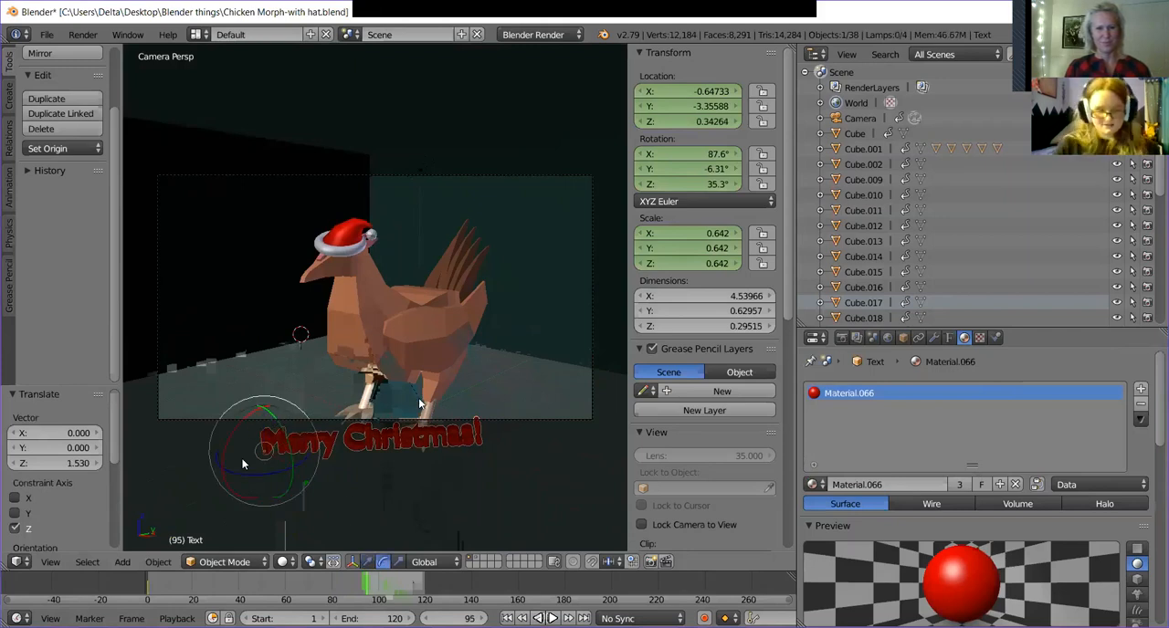
key("r")
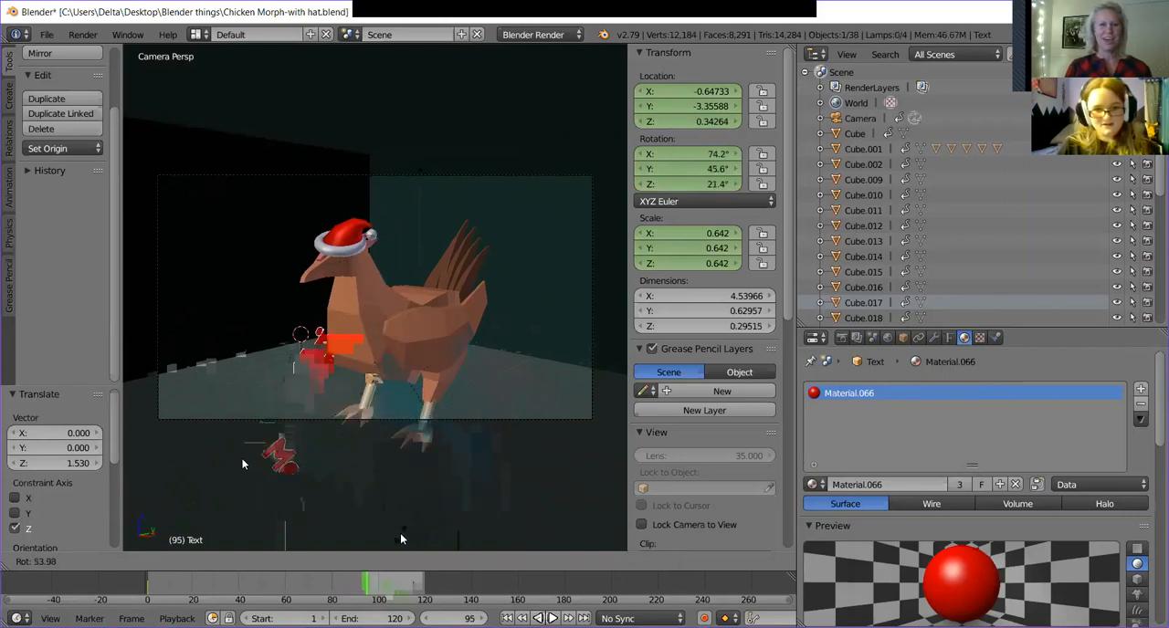
left_click(242, 463)
Raise the rotated text another 0.541 along Z and insert a LocRotScale keyframe at frame 95.
left_click(367, 561)
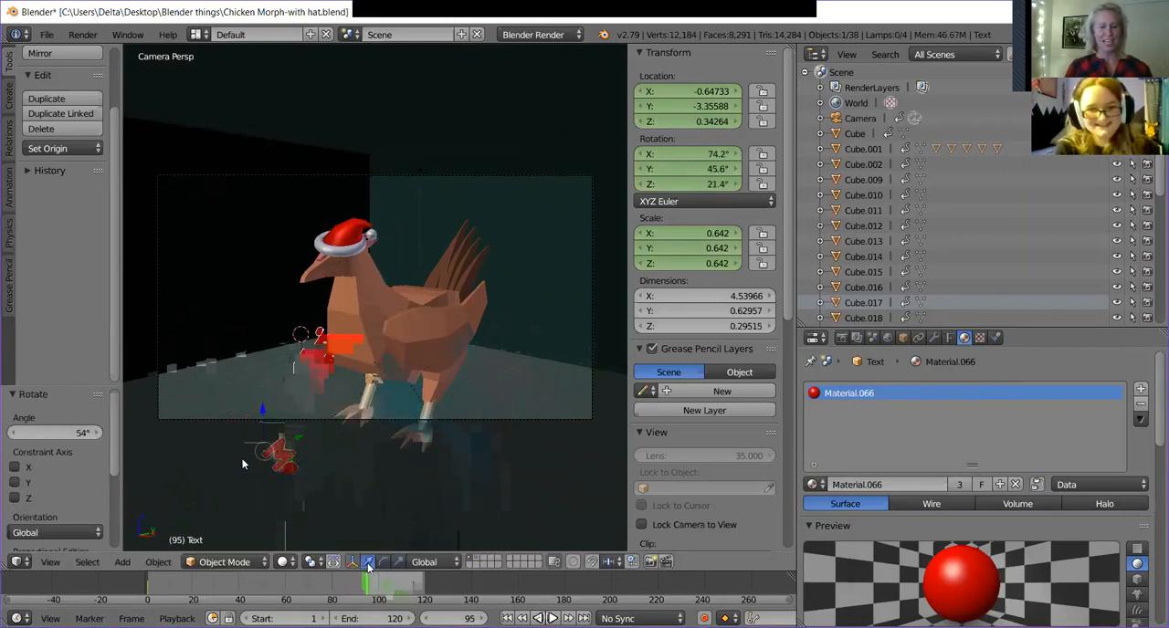
left_click_drag(262, 413, 262, 391)
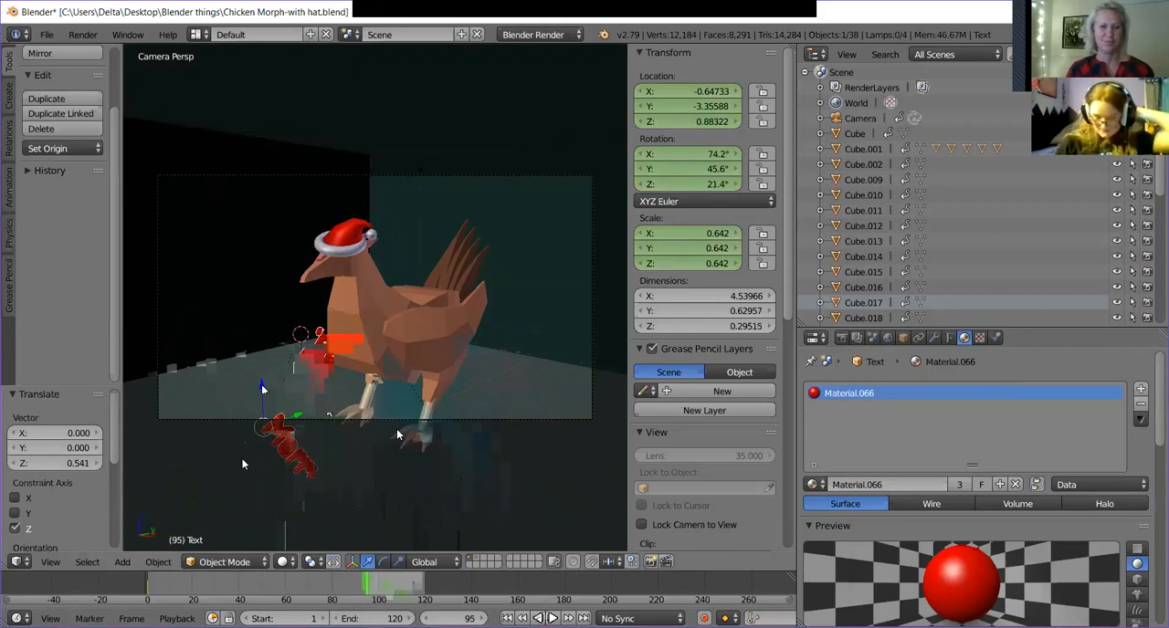
key("i")
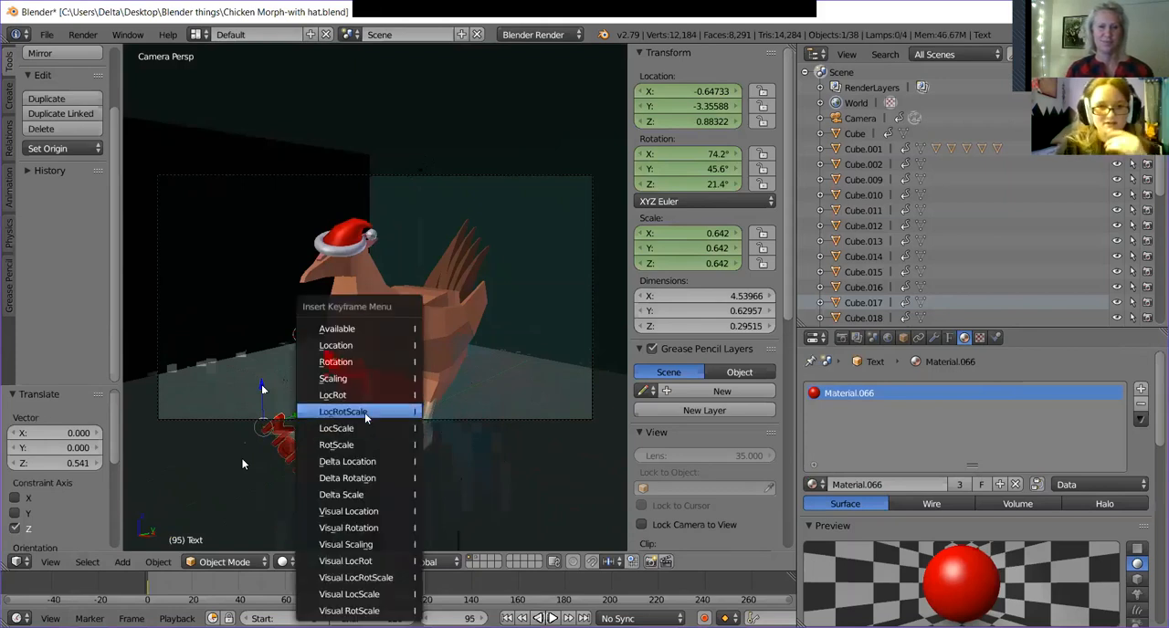
left_click(365, 409)
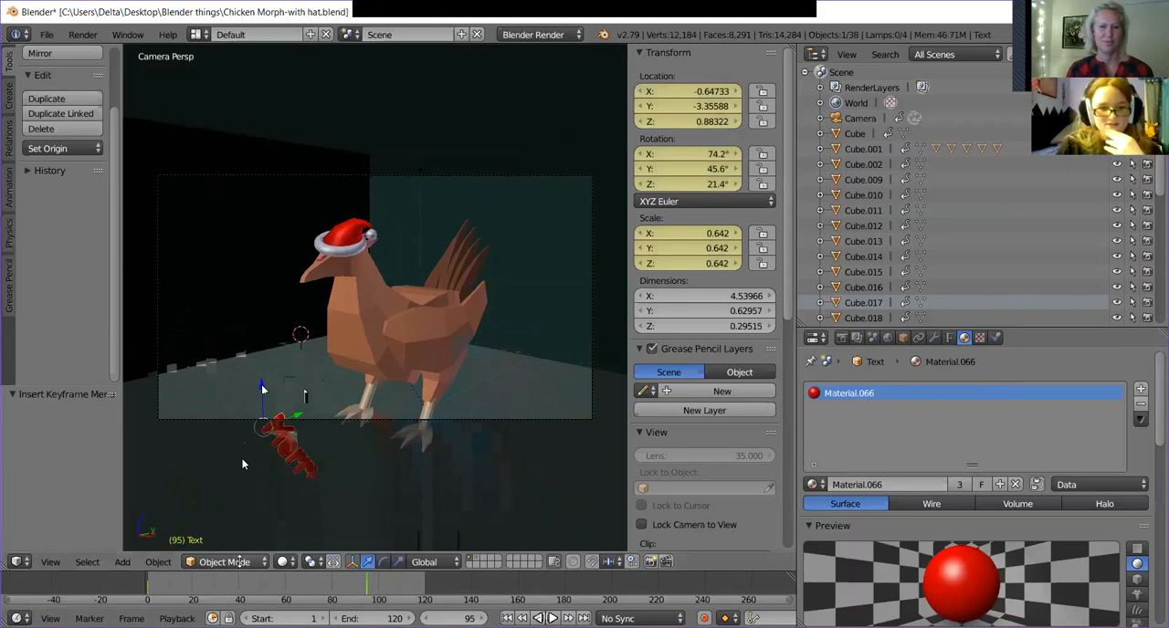
Play and scrub the animation from its start to check the text's movement between the keyframes.
left_click_drag(163, 591, 132, 590)
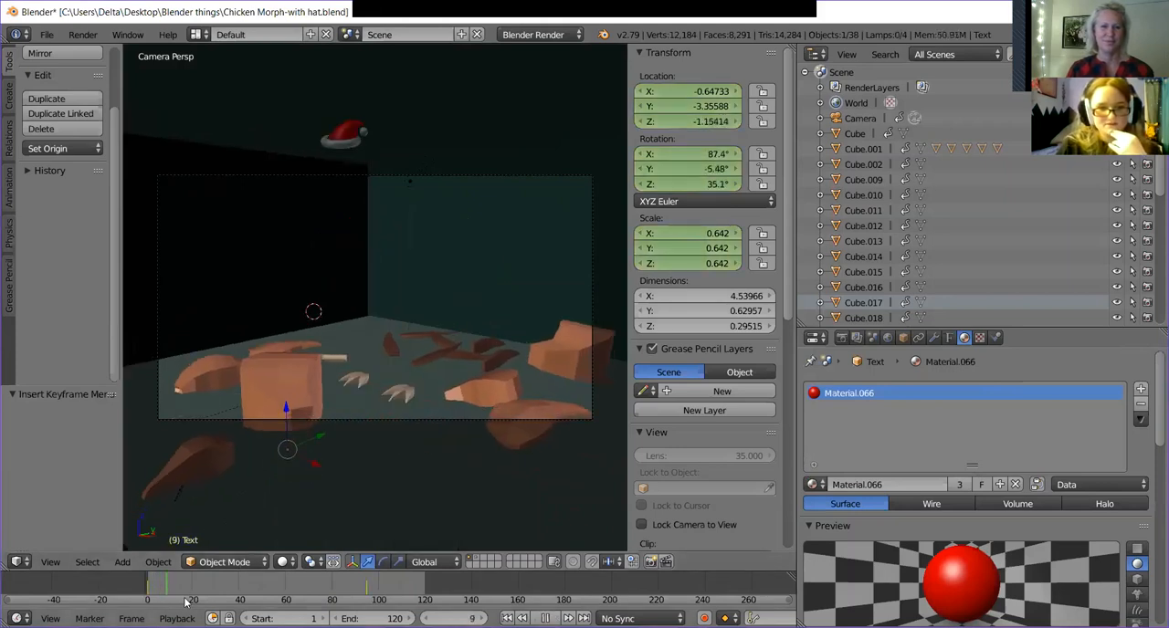
left_click_drag(291, 585, 203, 604)
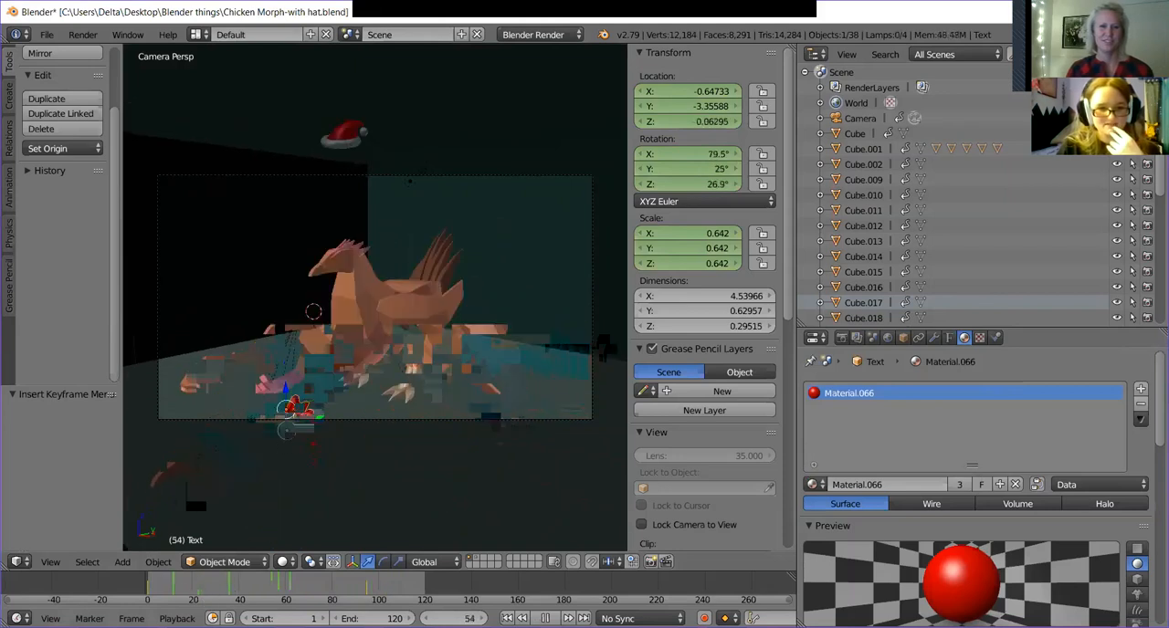
key("alt+a")
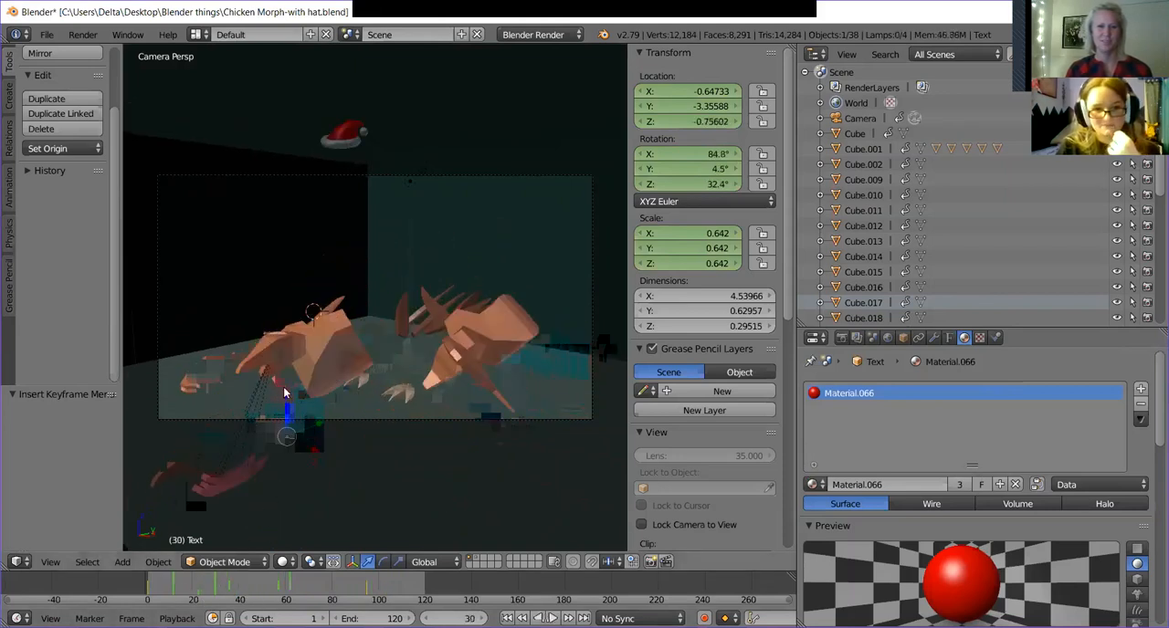
At frame 68, lower the text about 1.455 along Z, insert a LocRotScale keyframe and check the playback.
mouse_move(287, 597)
left_mouse_down()
mouse_move(350, 592)
mouse_move(304, 589)
left_mouse_up()
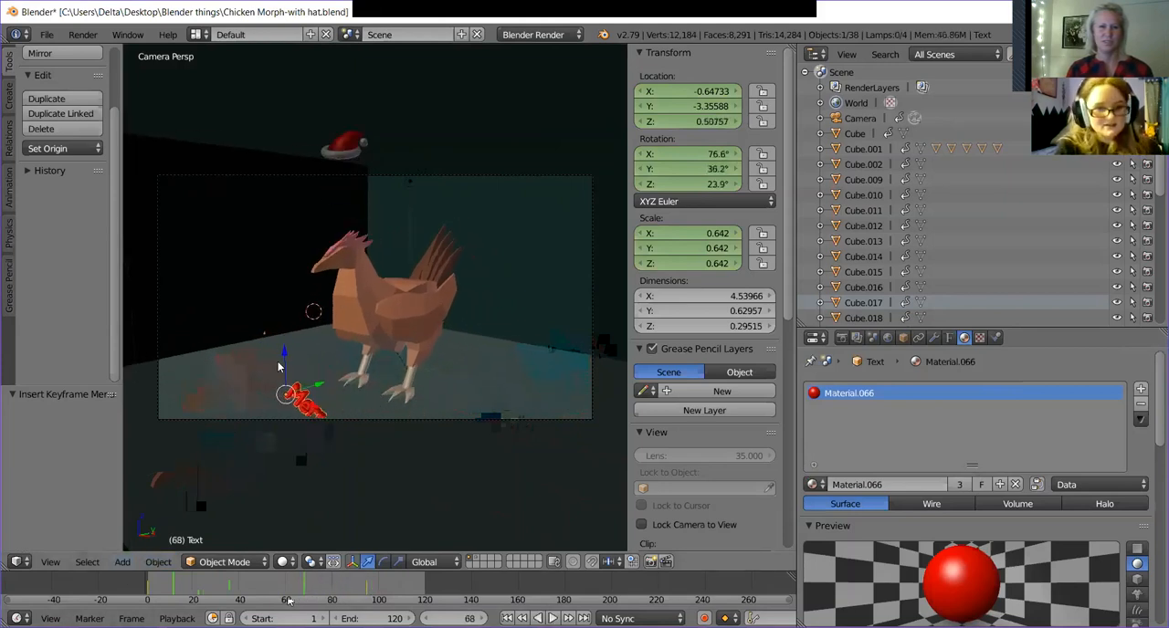
key("g")
key("z")
left_click(282, 398)
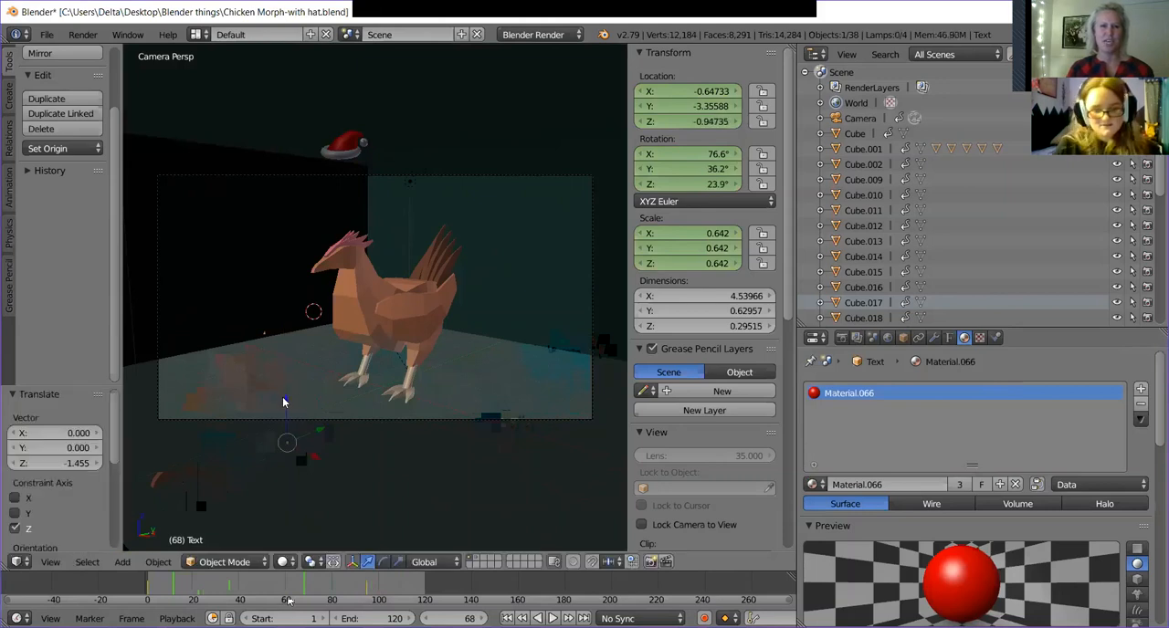
key("i")
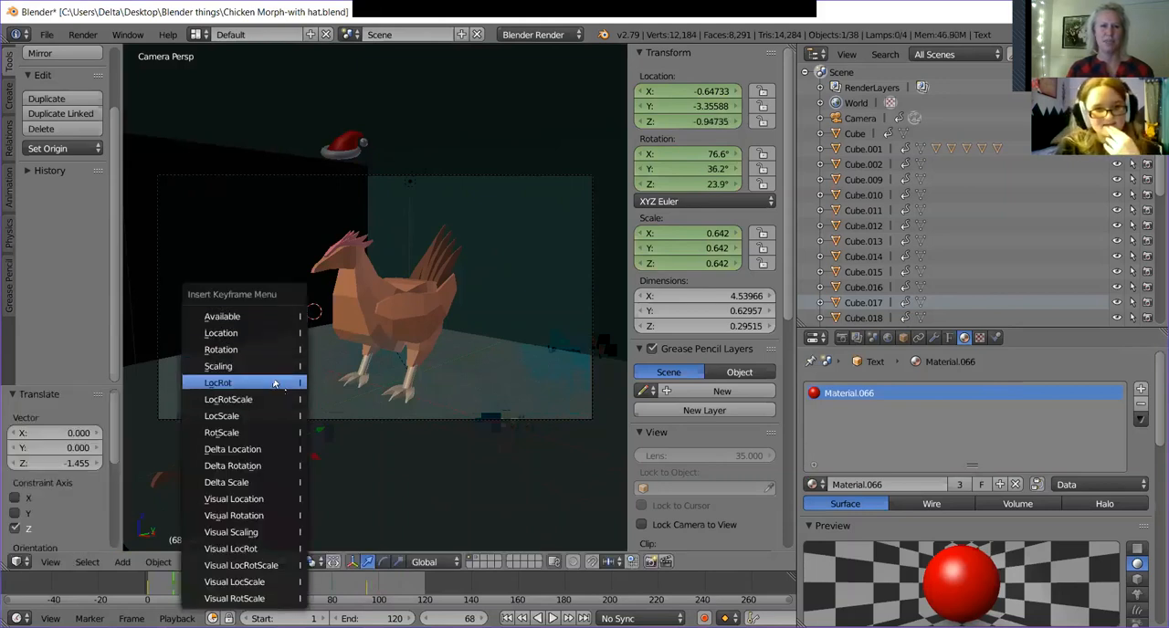
left_click(282, 400)
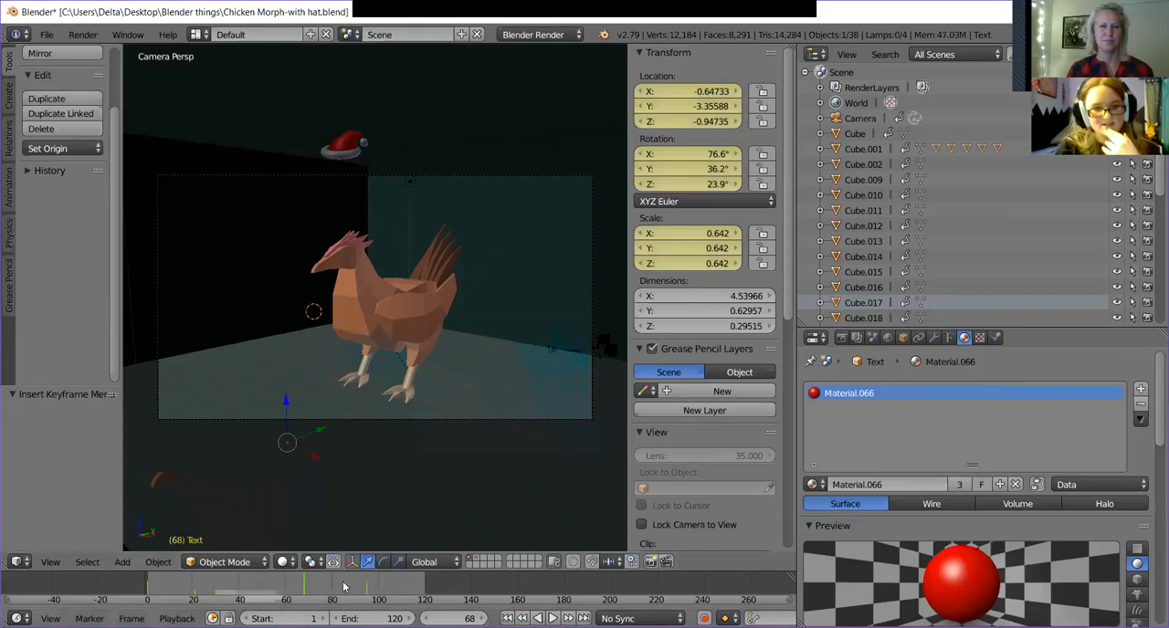
key("alt+a")
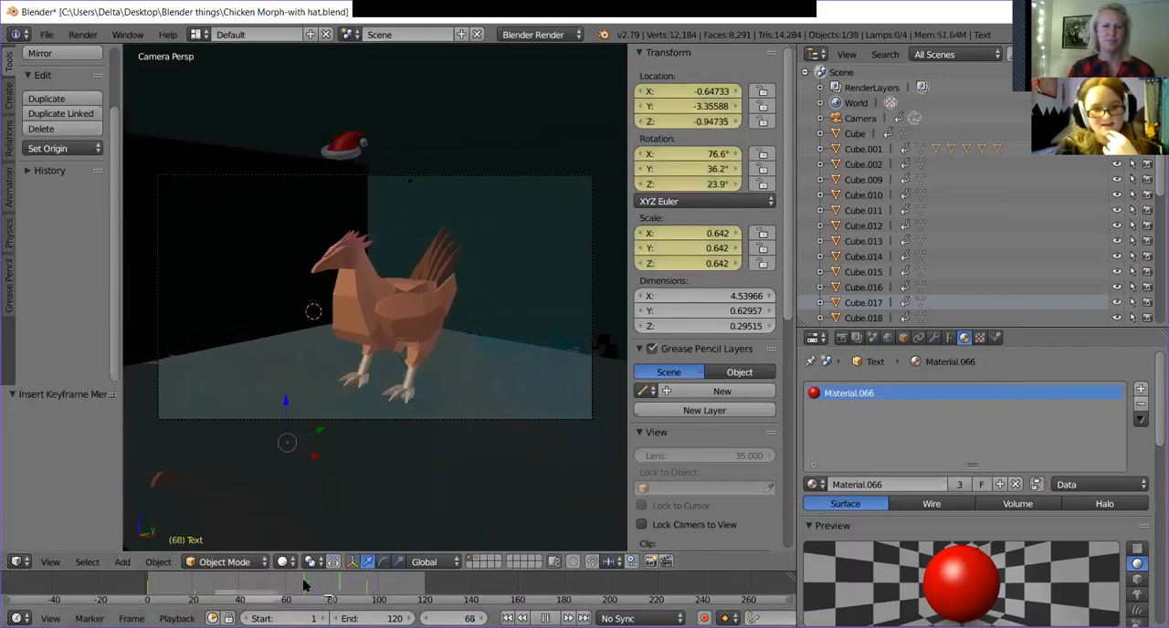
key("alt+a")
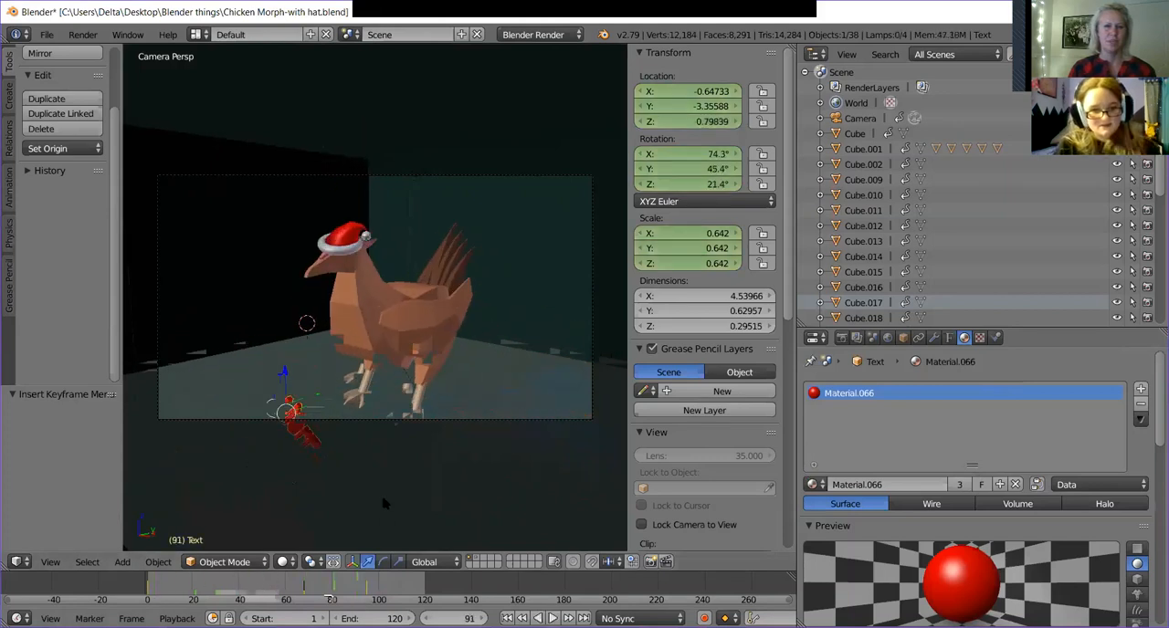
Undo the frame 68 keyframe and the frame 95 changes back to just after the text's 54° rotation.
key("Down")
key("Right")
key("Right")
key("Right")
key("Right")
key("Right")
key("Right")
key("Right")
key("Right")
key("Right")
key("Right")
key("Right")
key("Right")
key("Right")
key("Right")
key("Right")
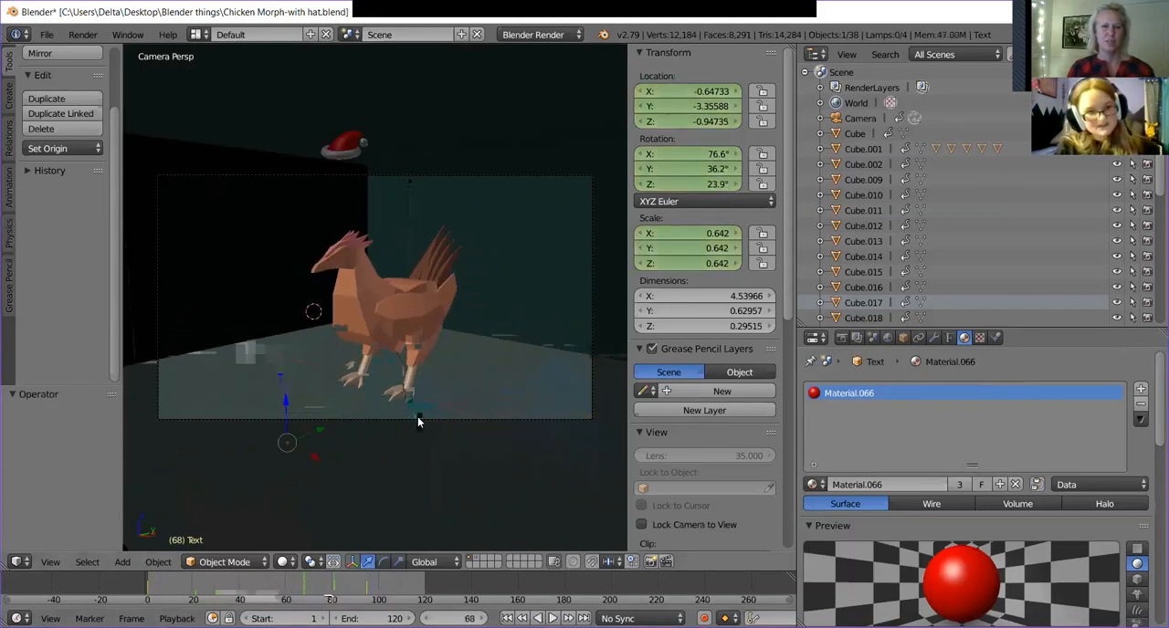
key("Left")
key("Left")
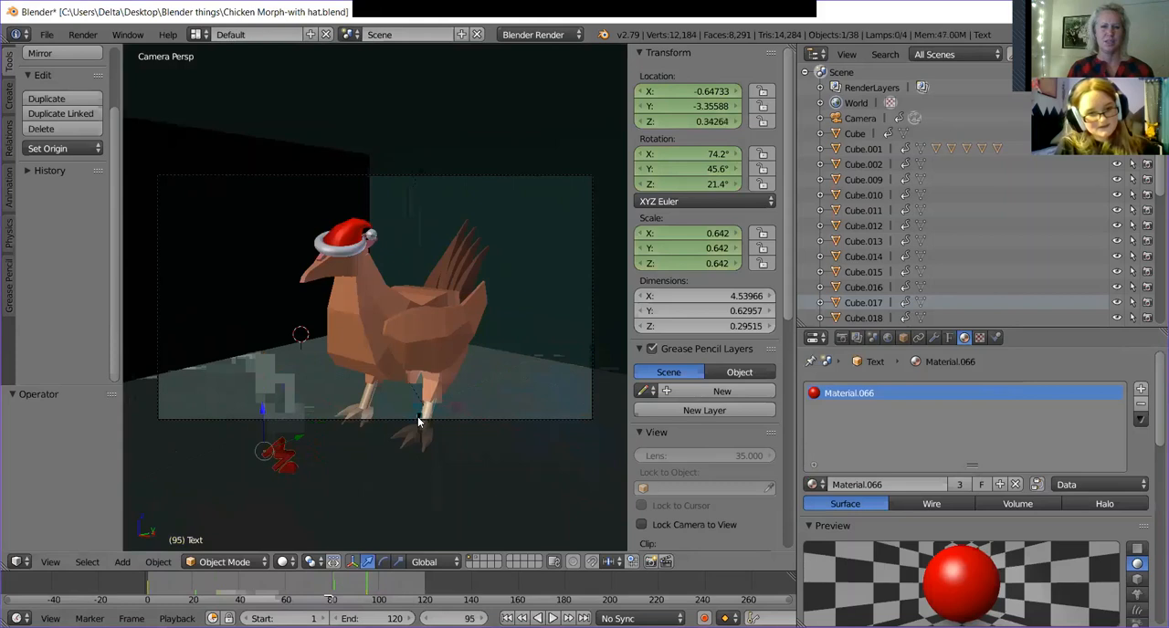
Undo the text's earlier keyframes and return to frame 1 of the animation.
key("Right")
key("Right")
key("Right")
key("Right")
key("Right")
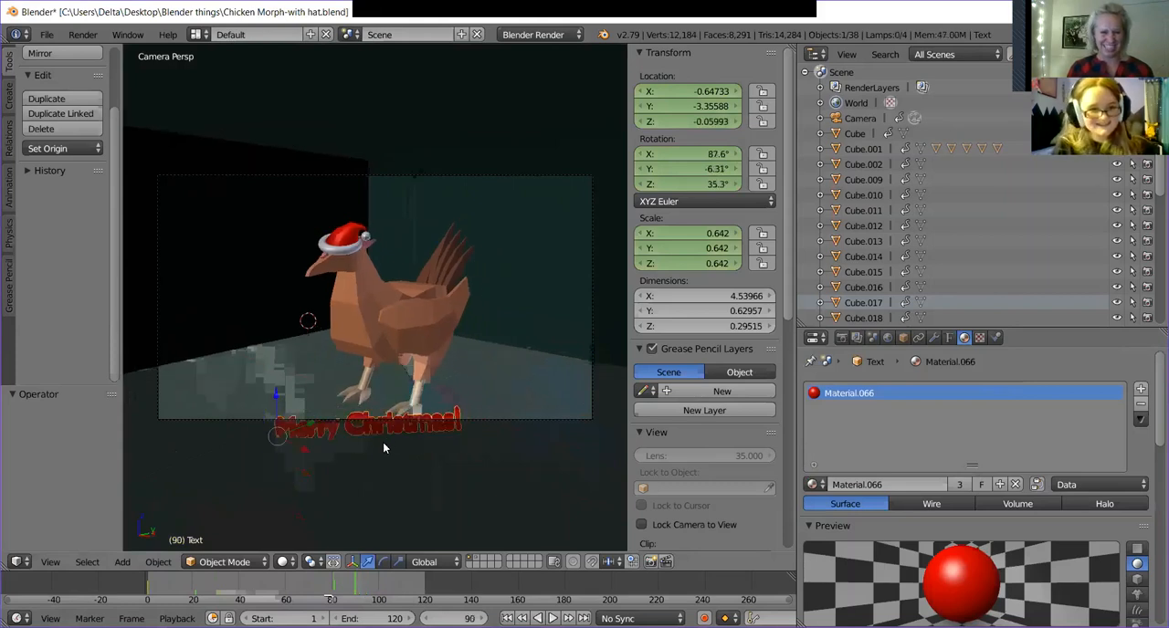
left_click(172, 583)
key("alt+a")
left_click_drag(172, 579, 133, 579)
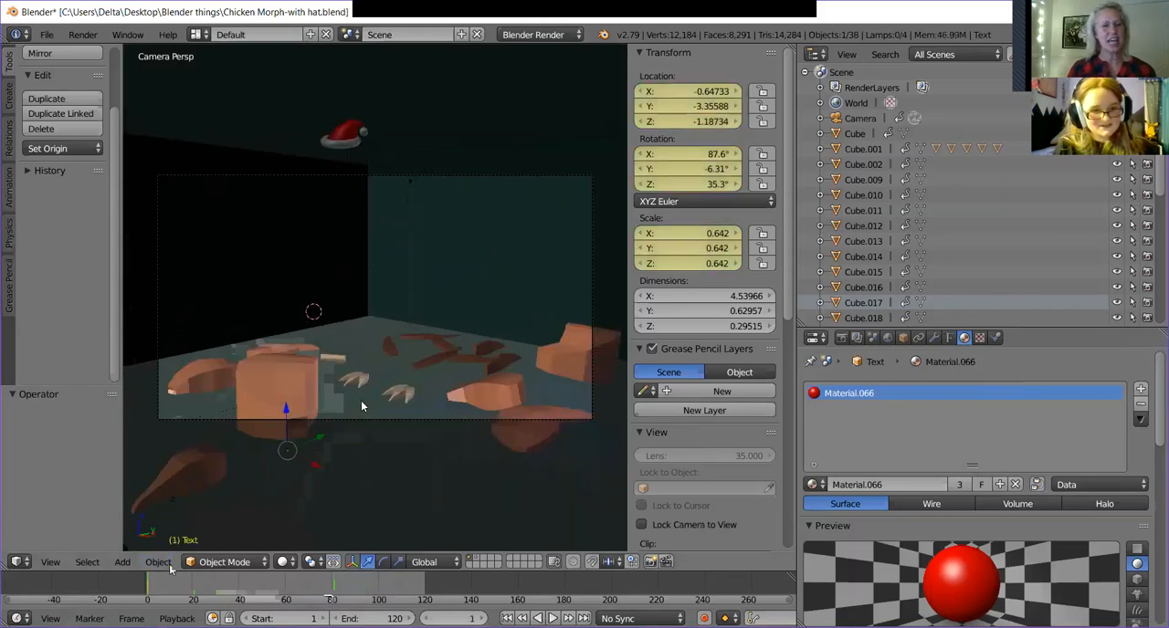
Go to frame 95 and raise the Merry Christmas text about 1.994 along Z.
left_click(330, 584)
left_click_drag(329, 590, 367, 595)
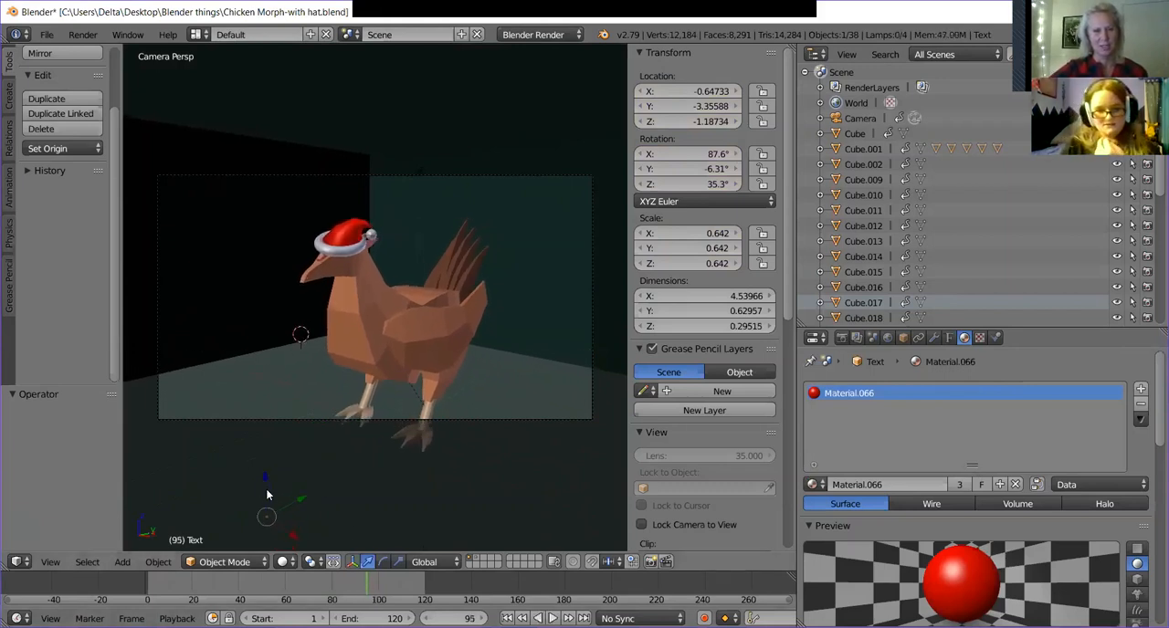
key("g")
key("z")
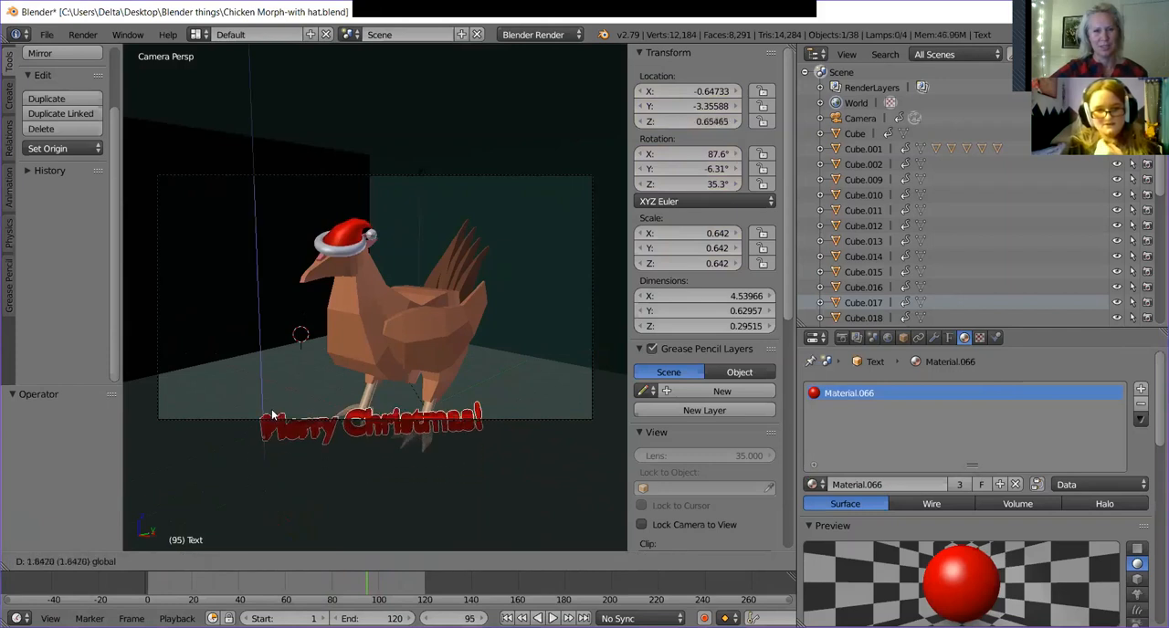
left_click(272, 402)
Rotate the text about 43.4° in the camera view and insert a LocRotScale keyframe at frame 95.
key("r")
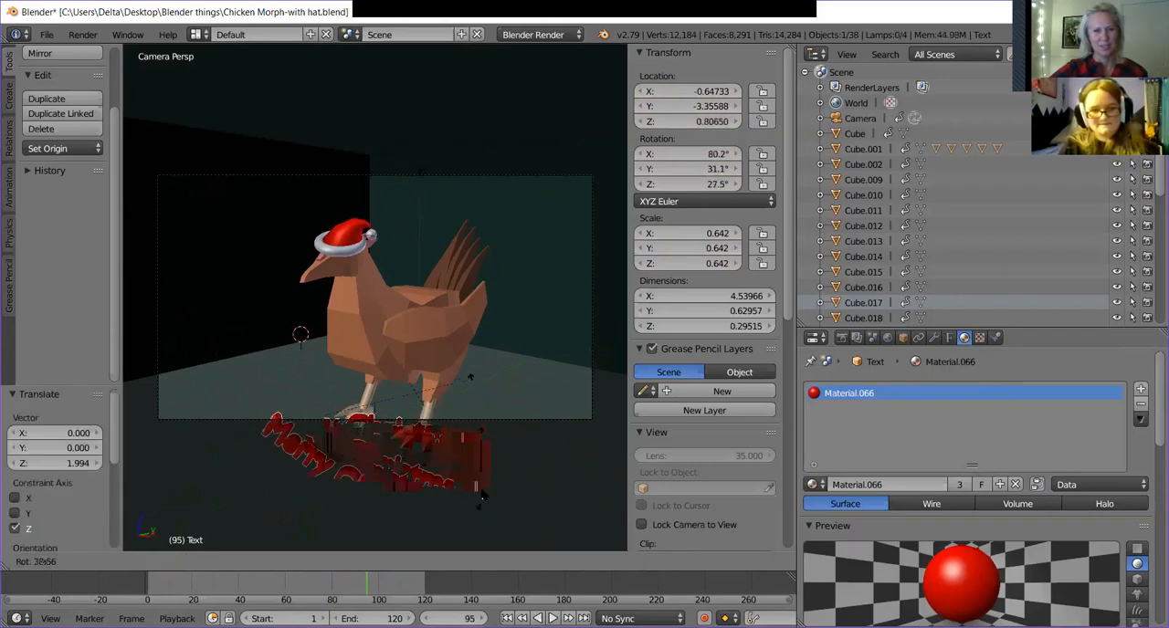
left_click(481, 524)
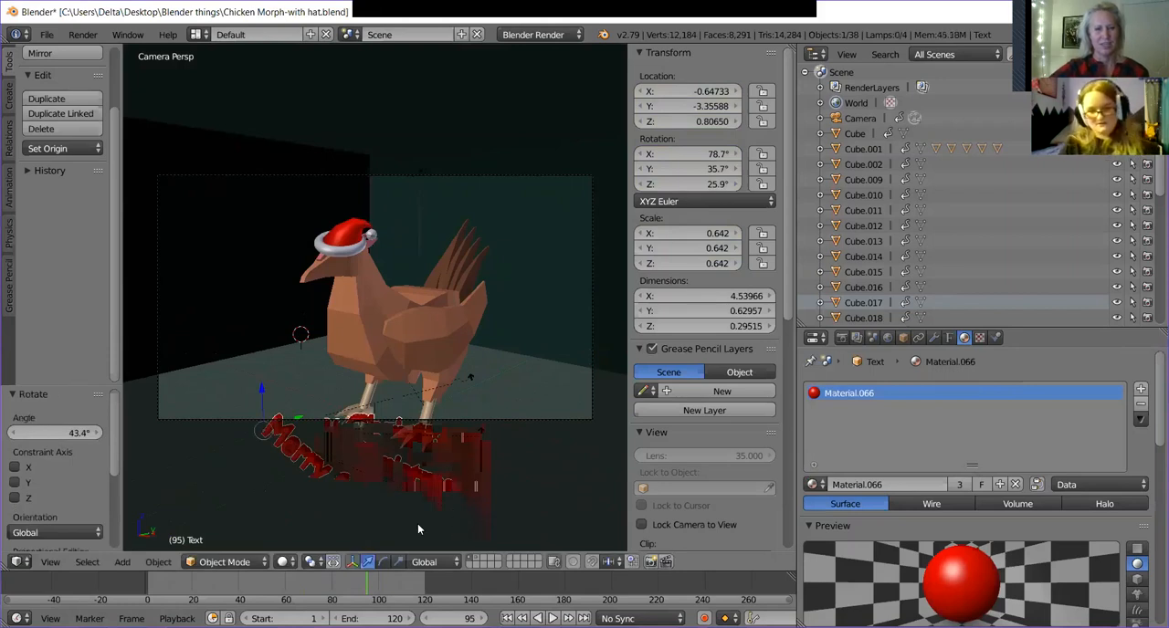
key("i")
left_click(361, 414)
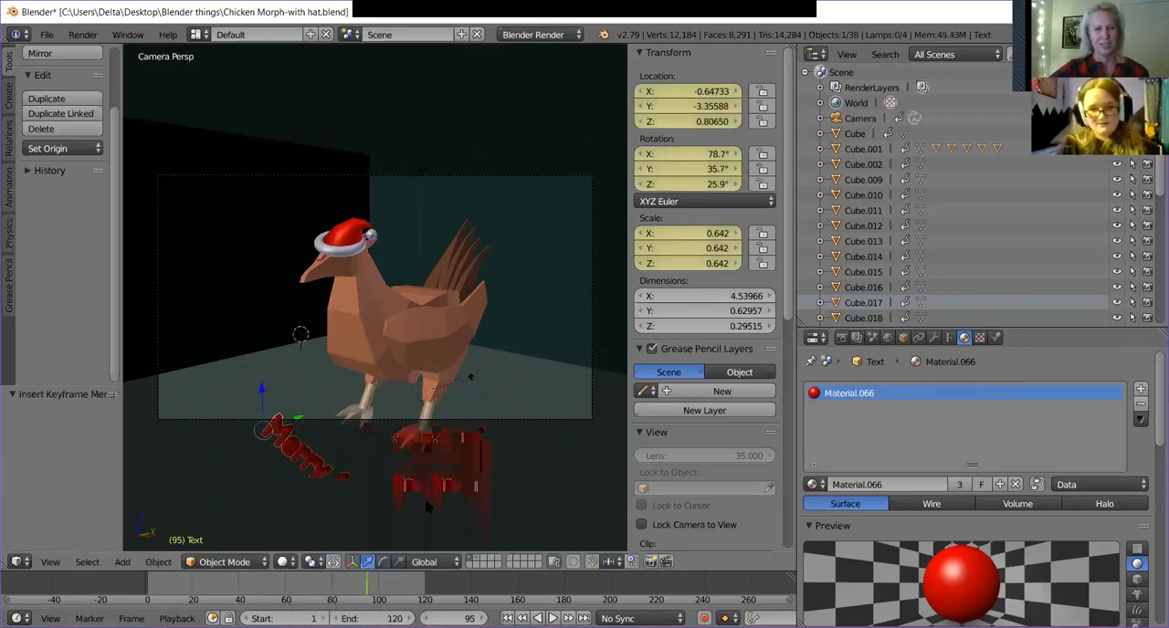
Go to frame 110 and raise the text about 2.447 along Z.
left_click(408, 595)
left_click_drag(409, 594, 403, 592)
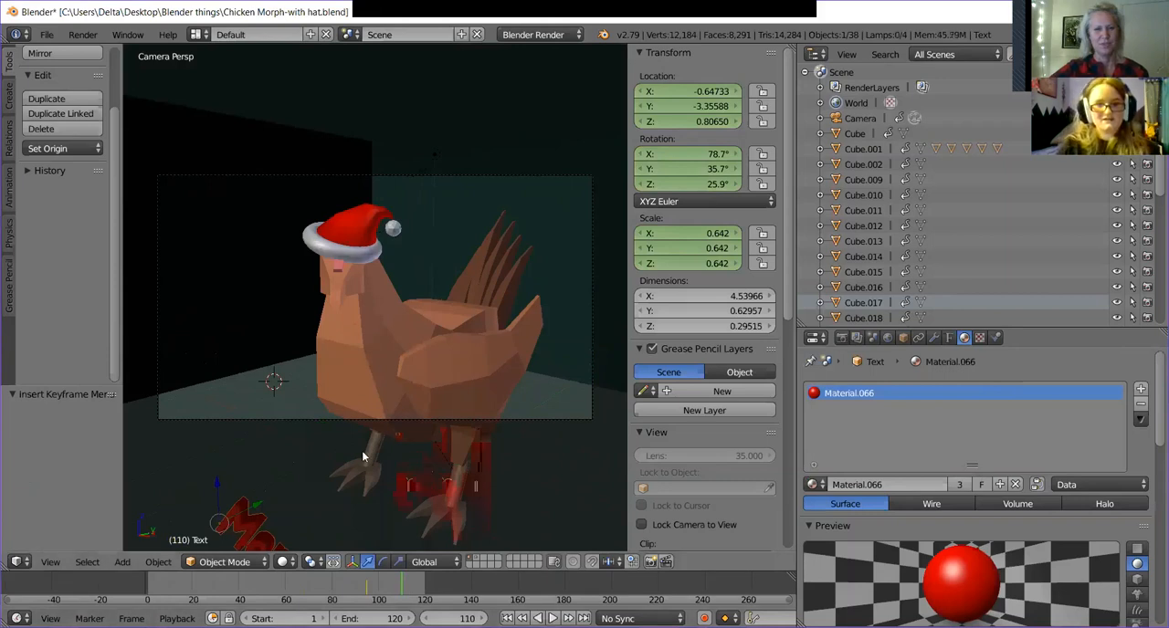
key("g")
key("z")
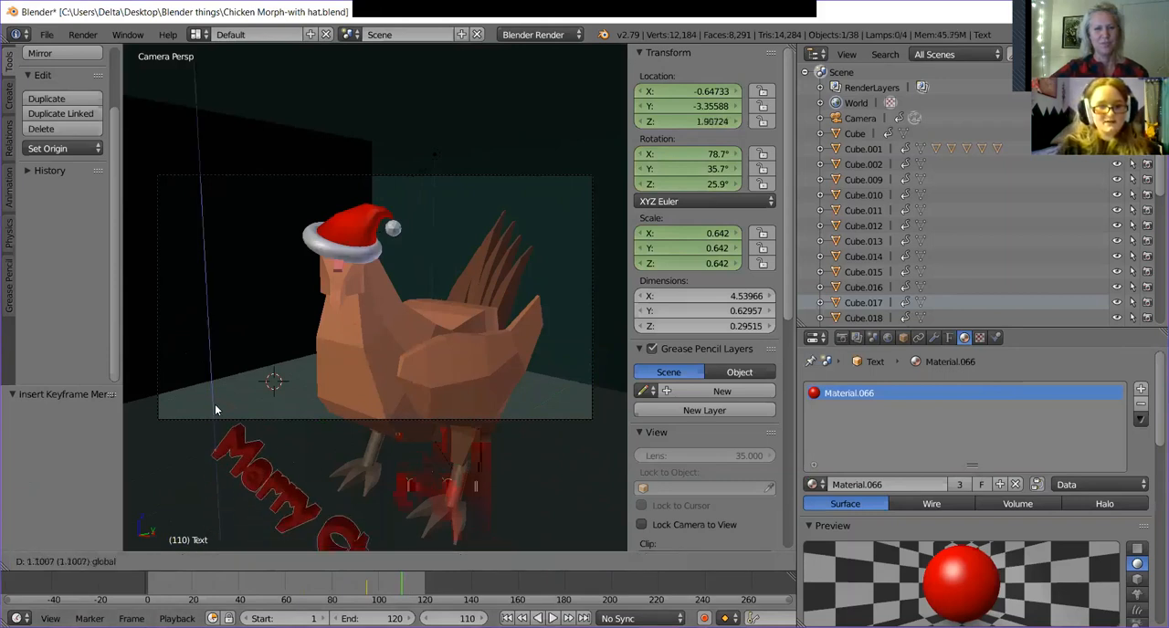
left_click(218, 310)
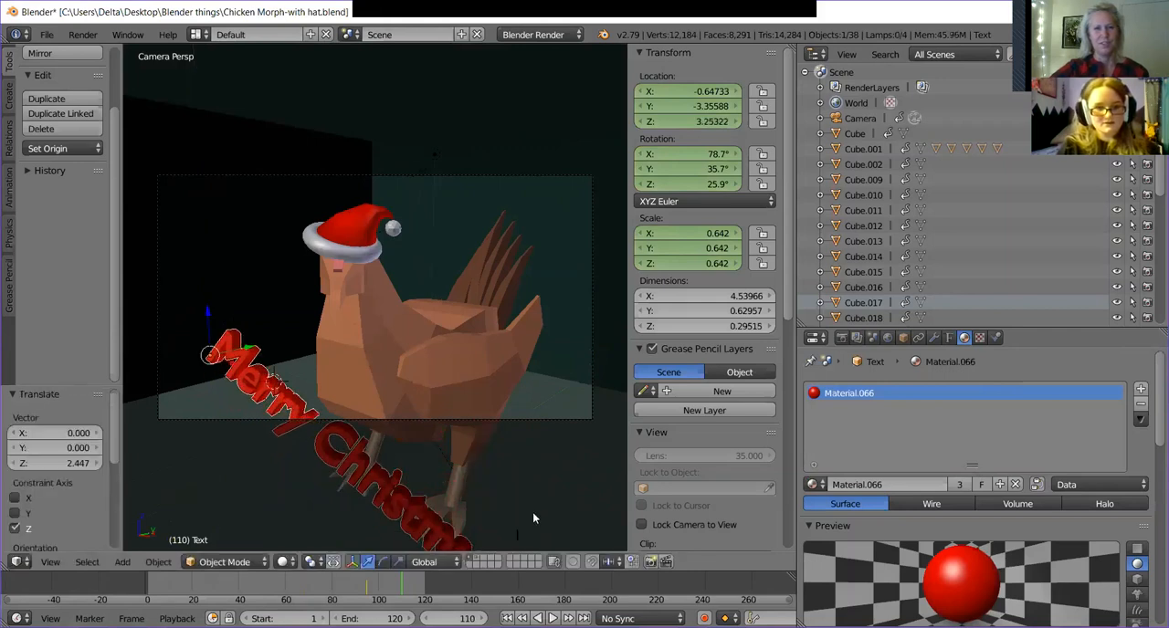
Rotate the text about -46.5° in the camera view and lower it about 0.8 along Z.
key("r")
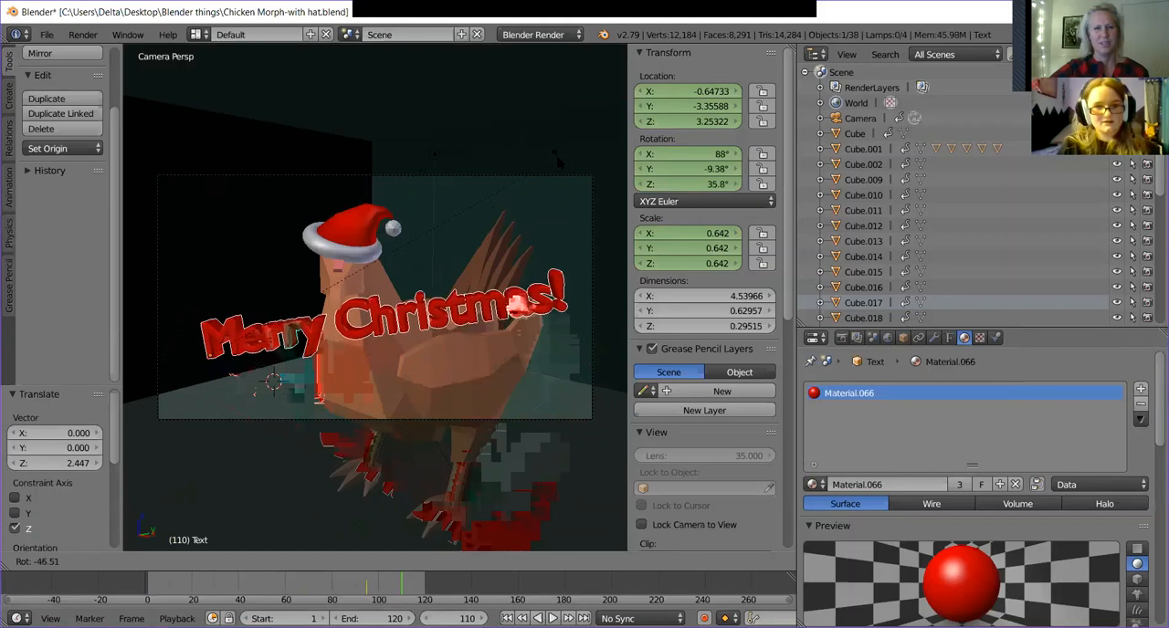
left_click(343, 284)
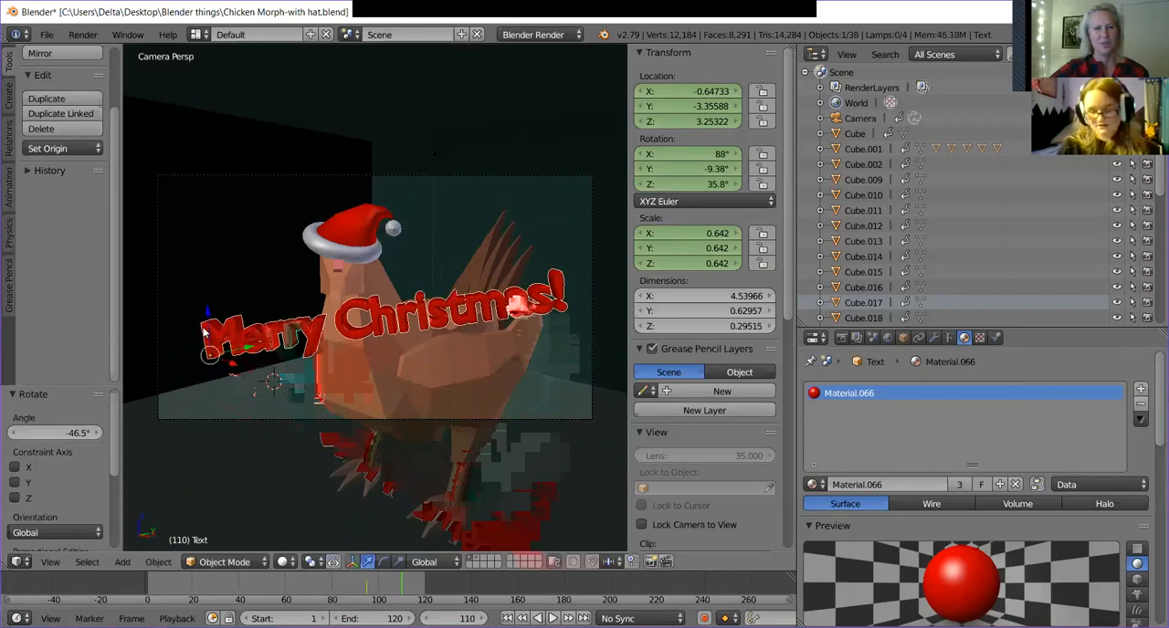
key("g")
key("z")
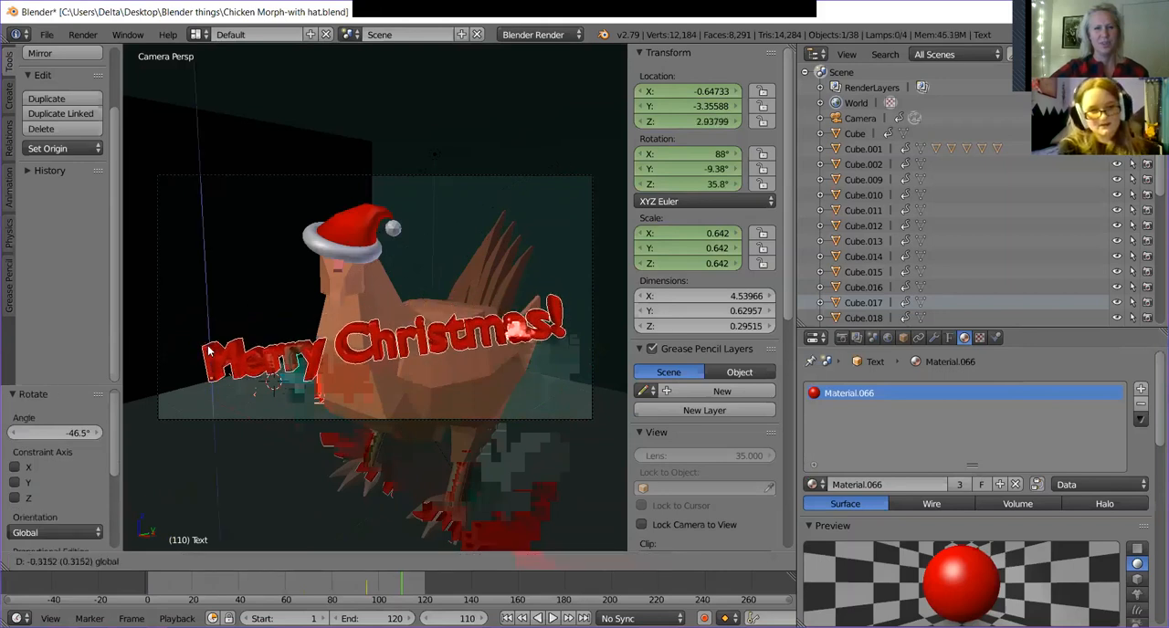
left_click(210, 369)
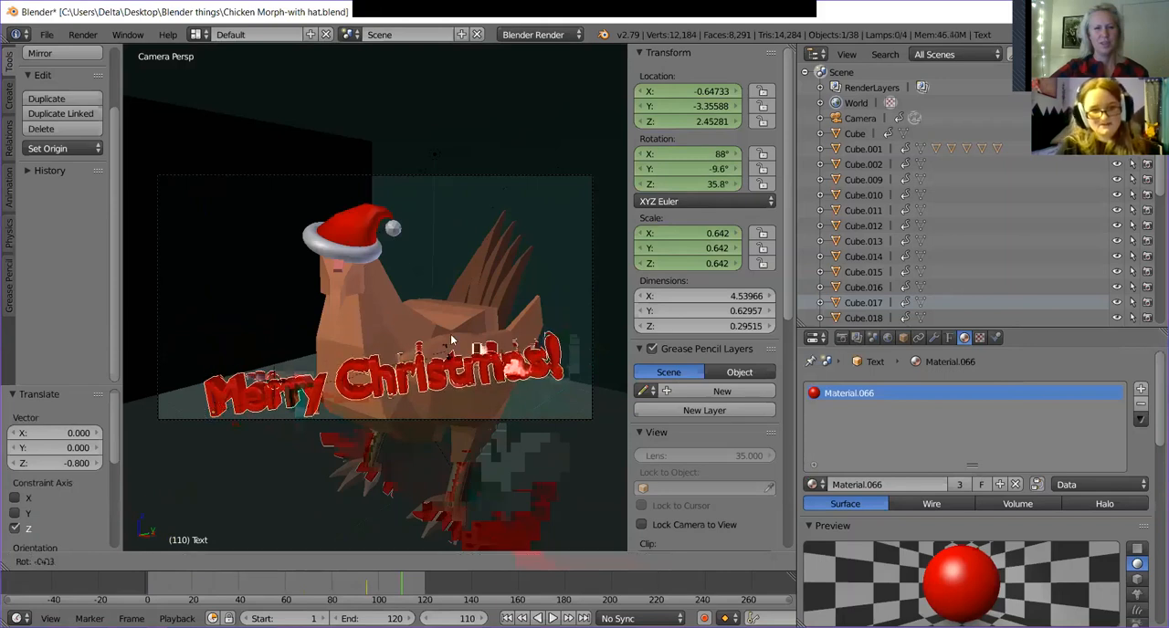
Rotate the text about another -15.7° and insert a LocRotScale keyframe at frame 110.
key("r")
left_click(400, 356)
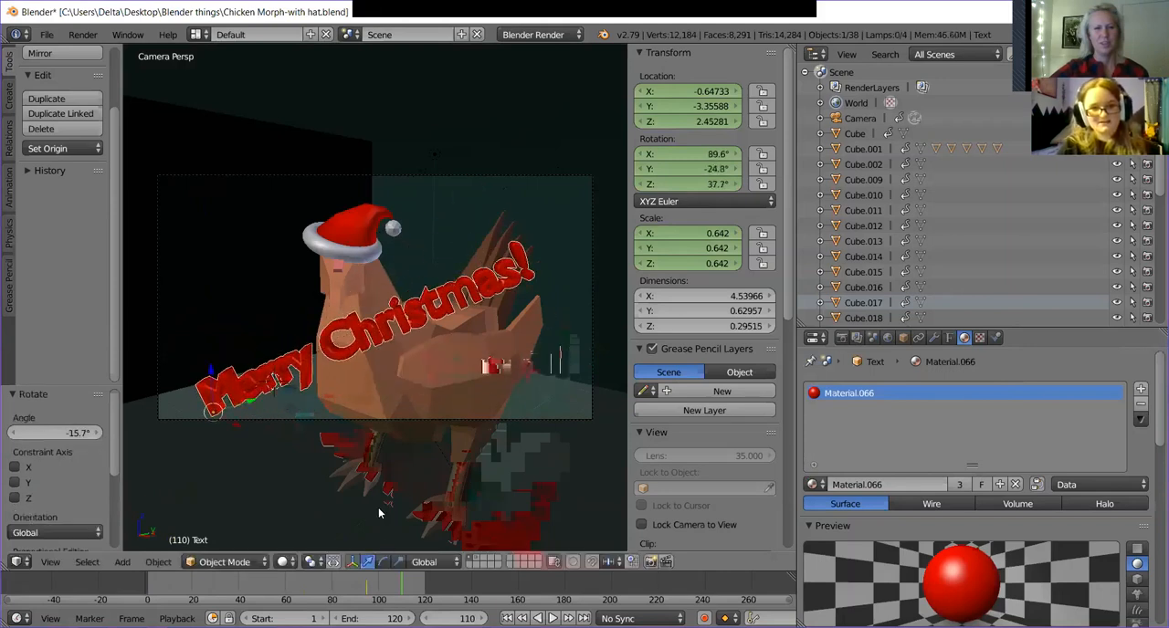
key("i")
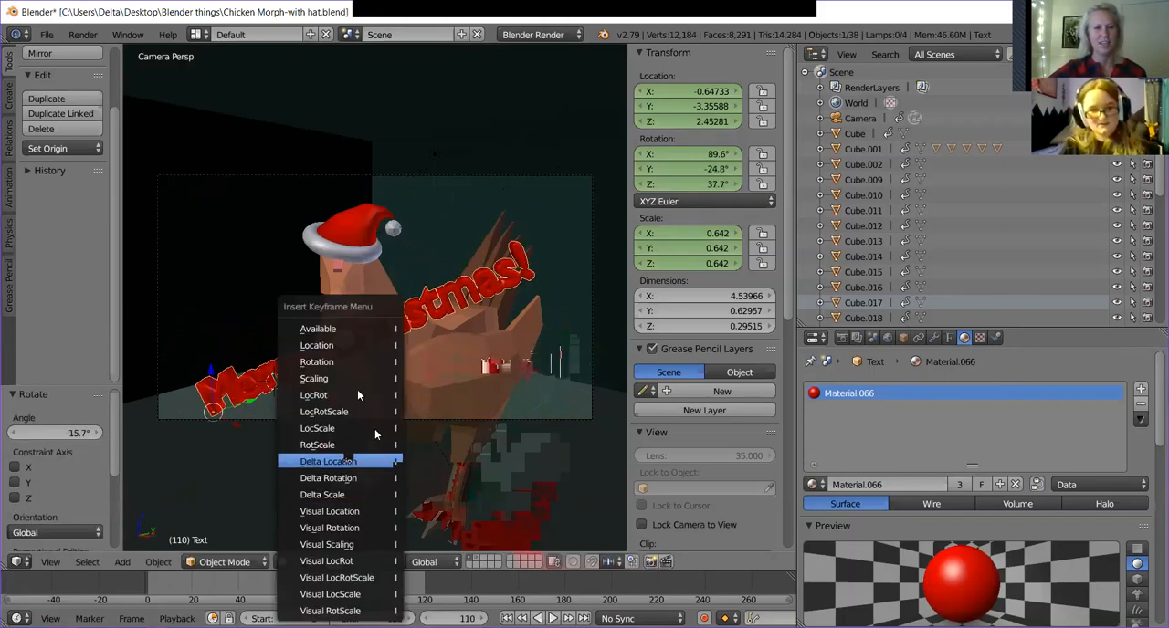
left_click(362, 413)
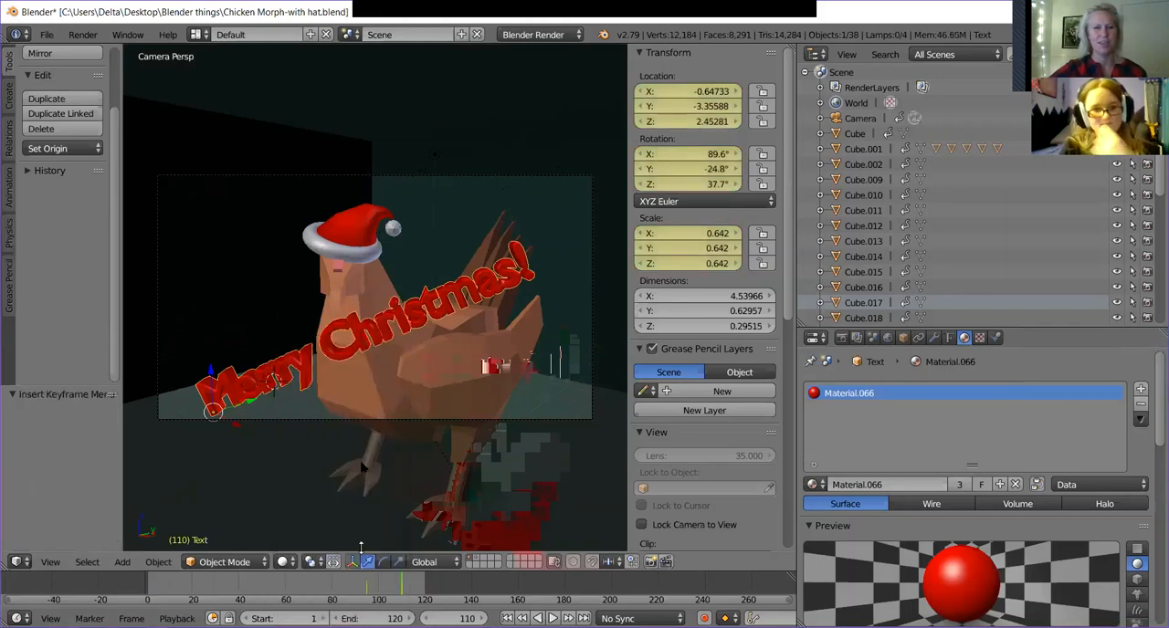
Play and scrub the animation, trying to lower the text about 1.662 and, at frame 54, about 1.52 along Z.
mouse_move(371, 594)
left_mouse_down()
mouse_move(292, 593)
mouse_move(380, 599)
left_mouse_up()
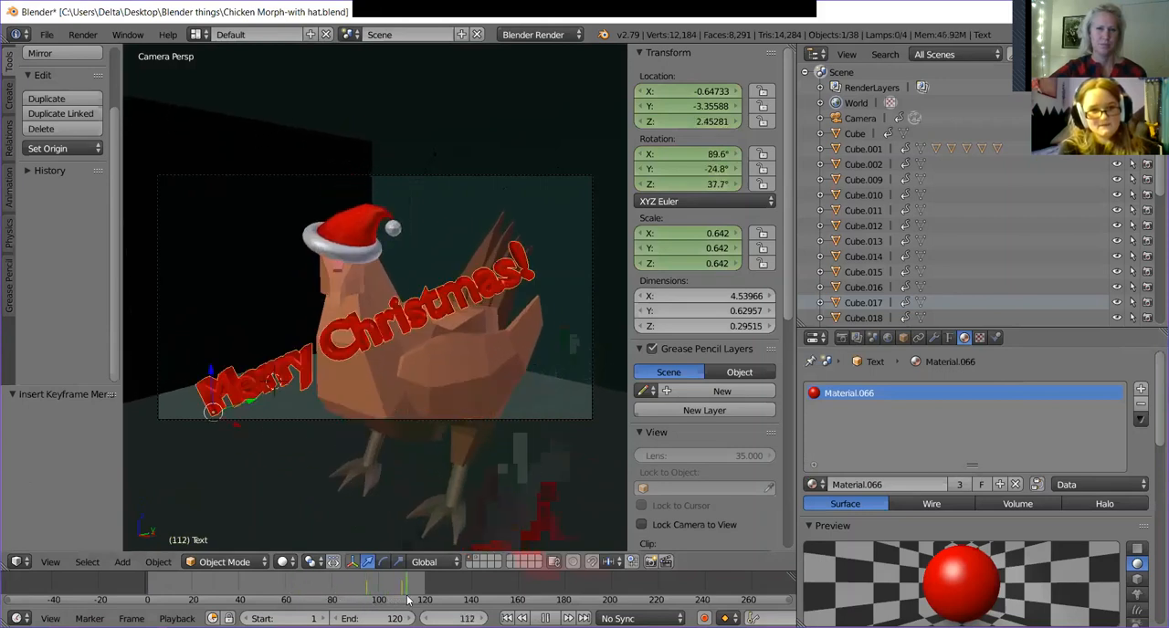
left_click_drag(401, 597, 317, 587)
left_click_drag(282, 339, 283, 392)
left_click(222, 575)
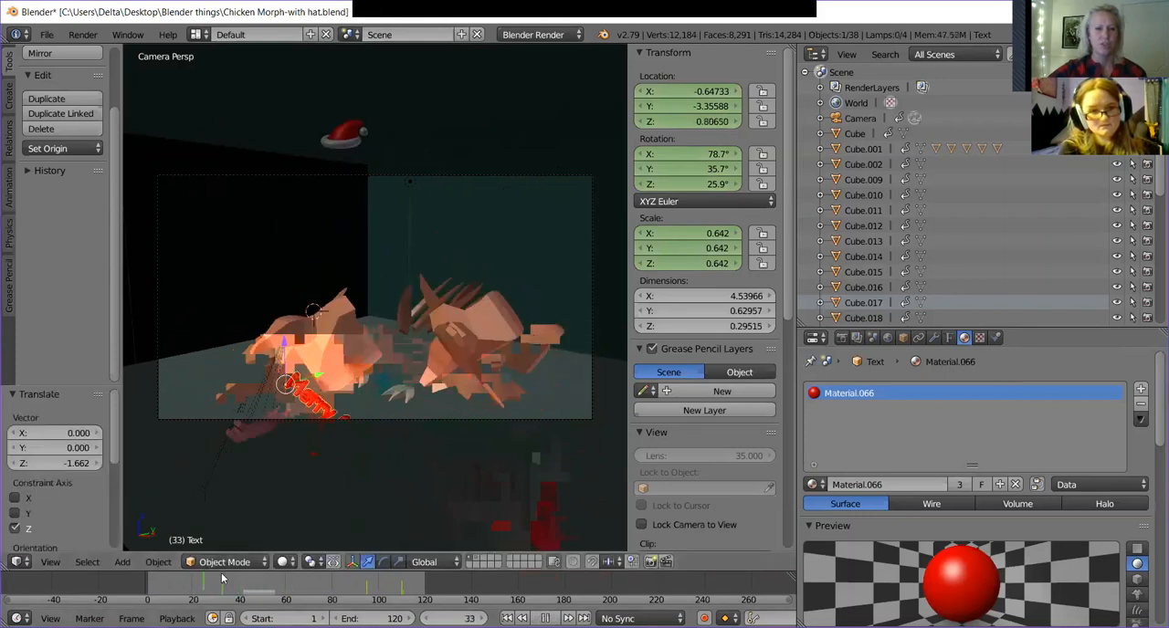
key("alt+a")
left_click_drag(284, 343, 317, 419)
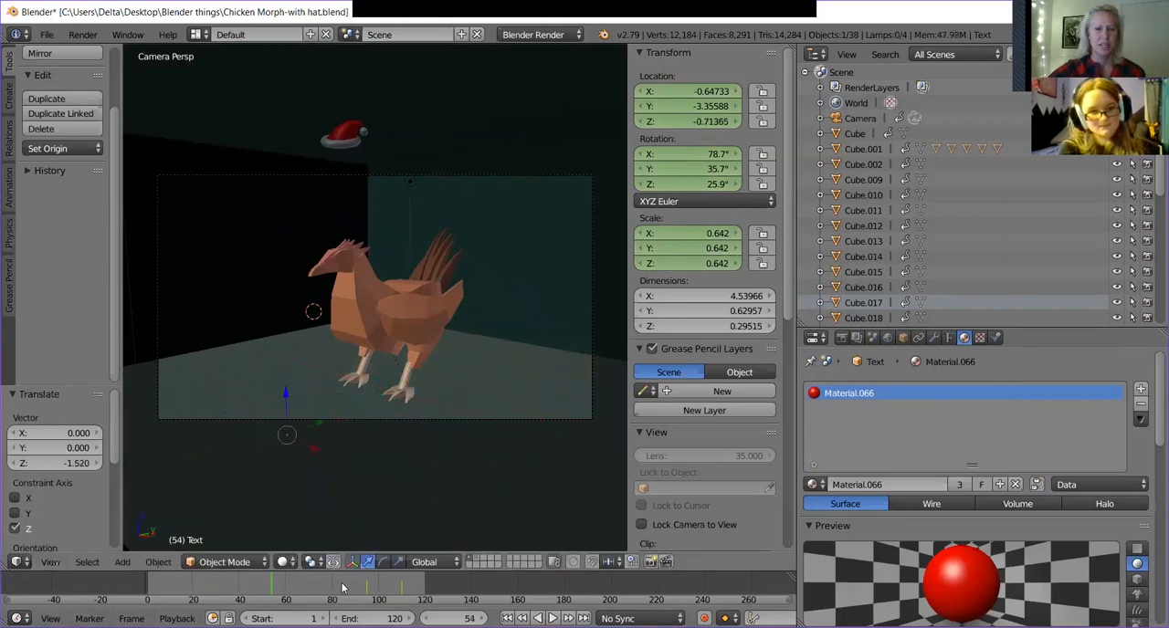
At frame 94, lower the text about 1.694 along Z and insert a LocRotScale keyframe.
key("alt+a")
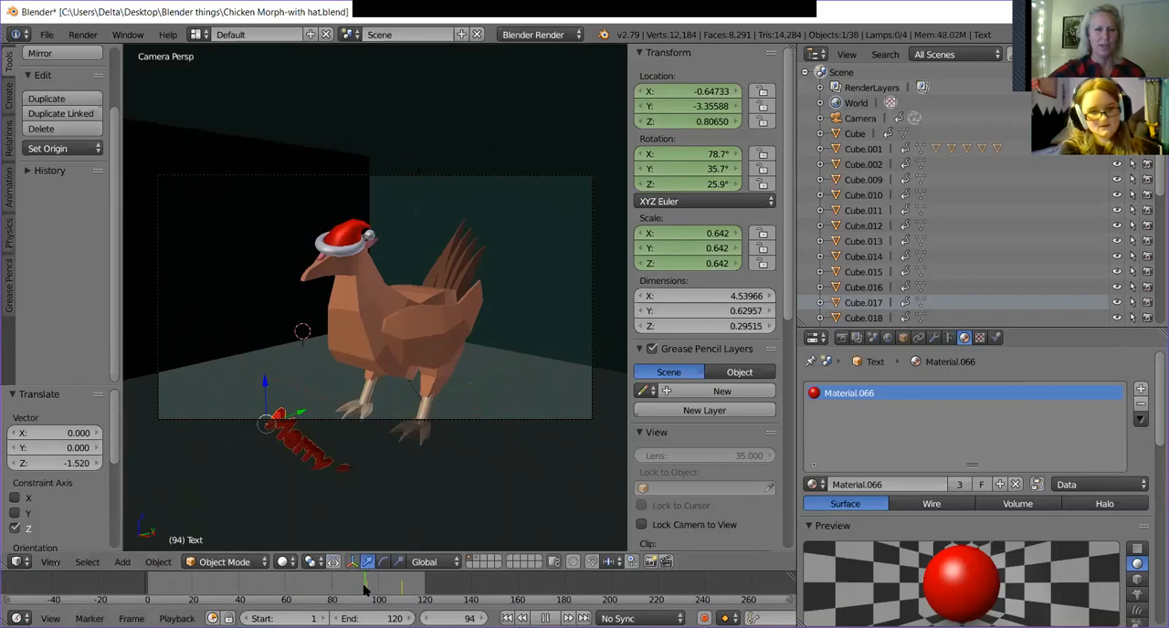
key("alt+a")
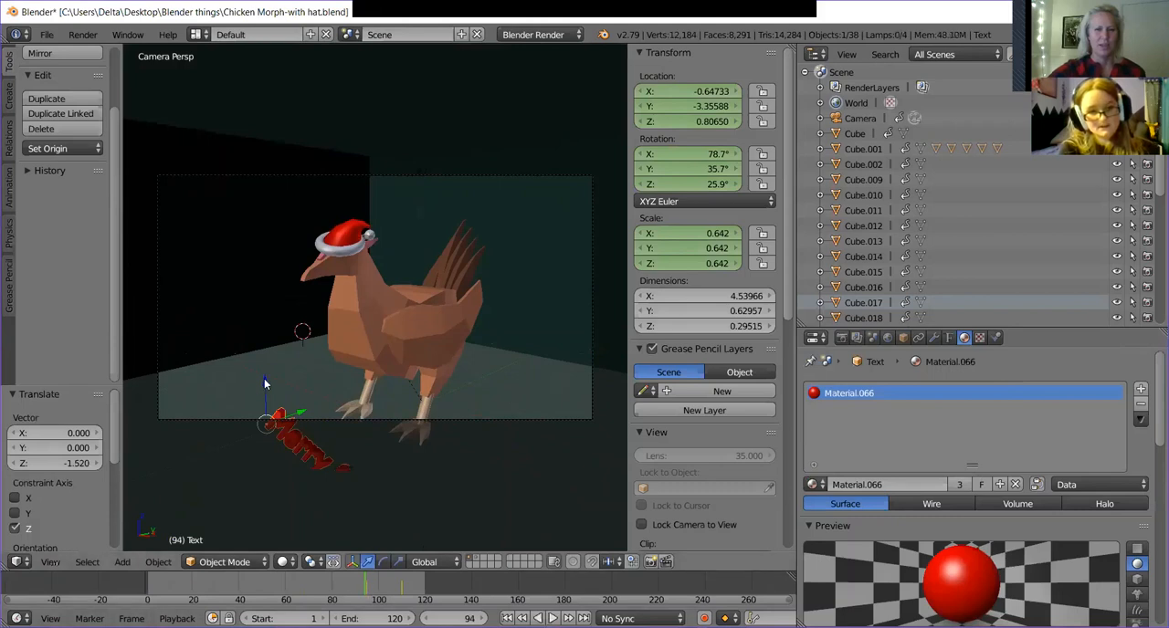
left_click_drag(263, 386, 254, 460)
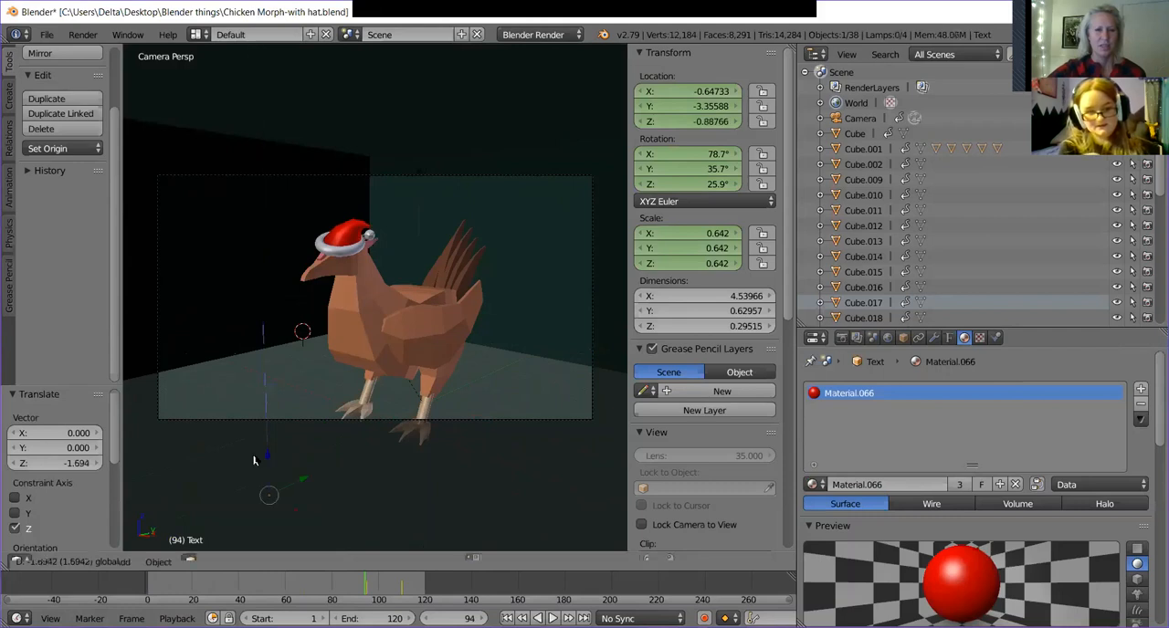
key("i")
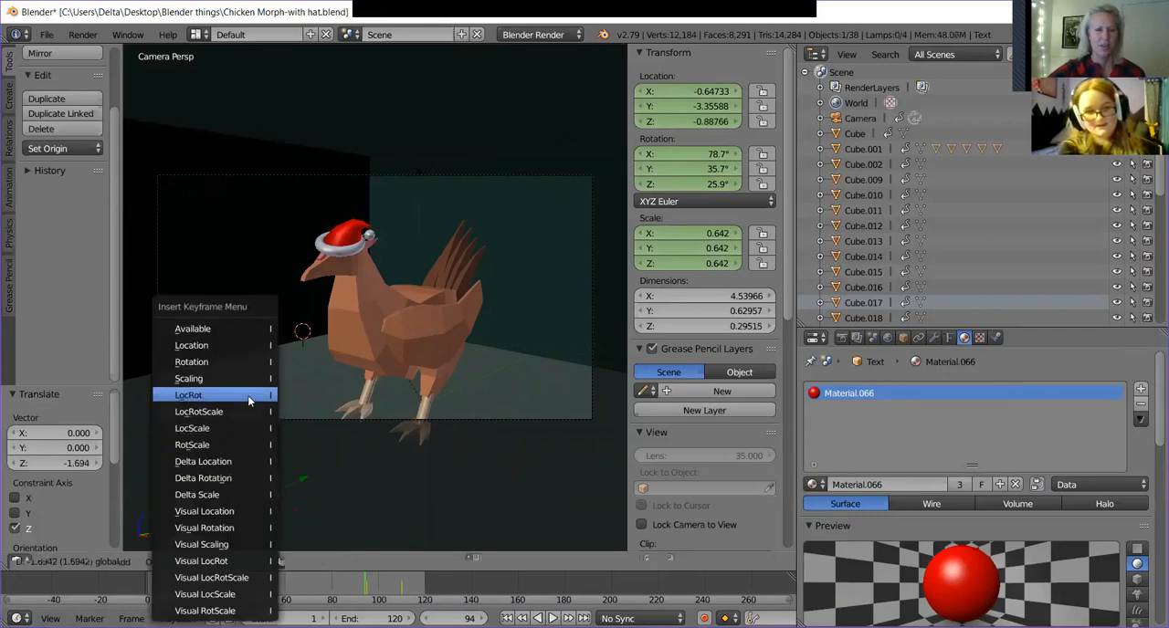
left_click(248, 413)
Return to frame 0, switch the viewport shading to Rendered and enlarge the 3D view across the window.
left_click_drag(289, 581, 149, 584)
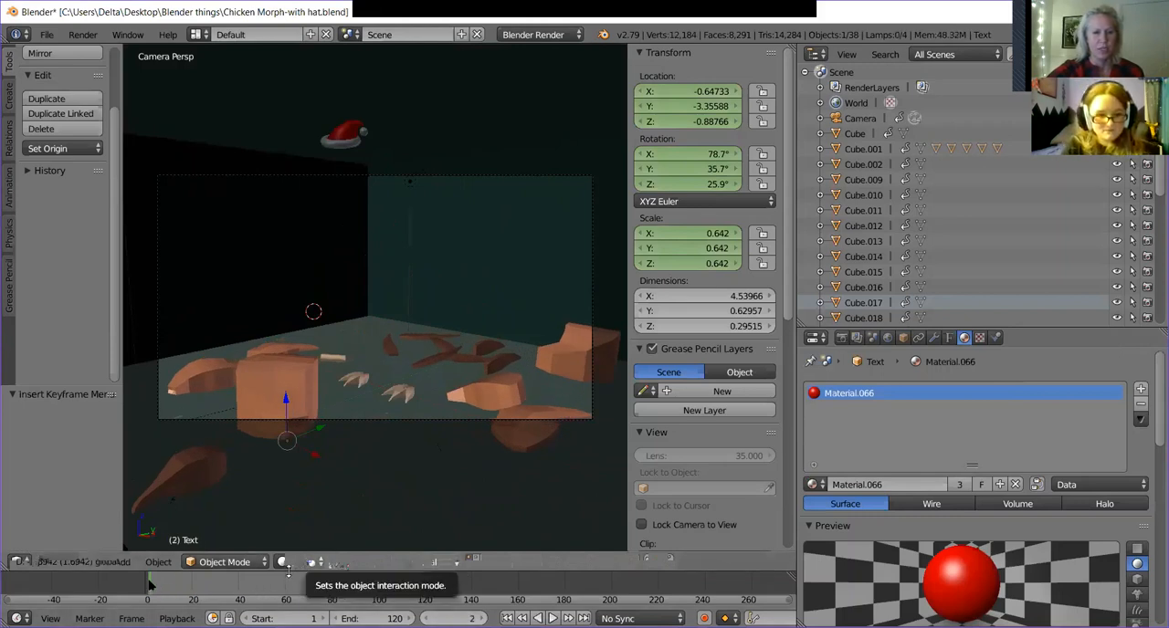
left_click(282, 562)
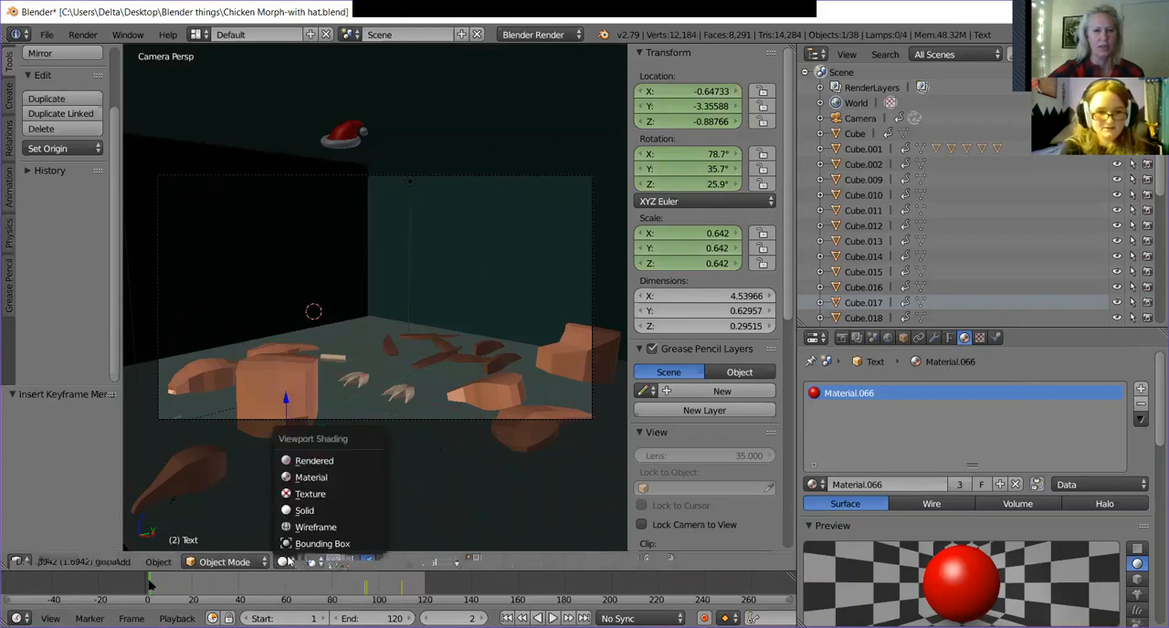
left_click(339, 459)
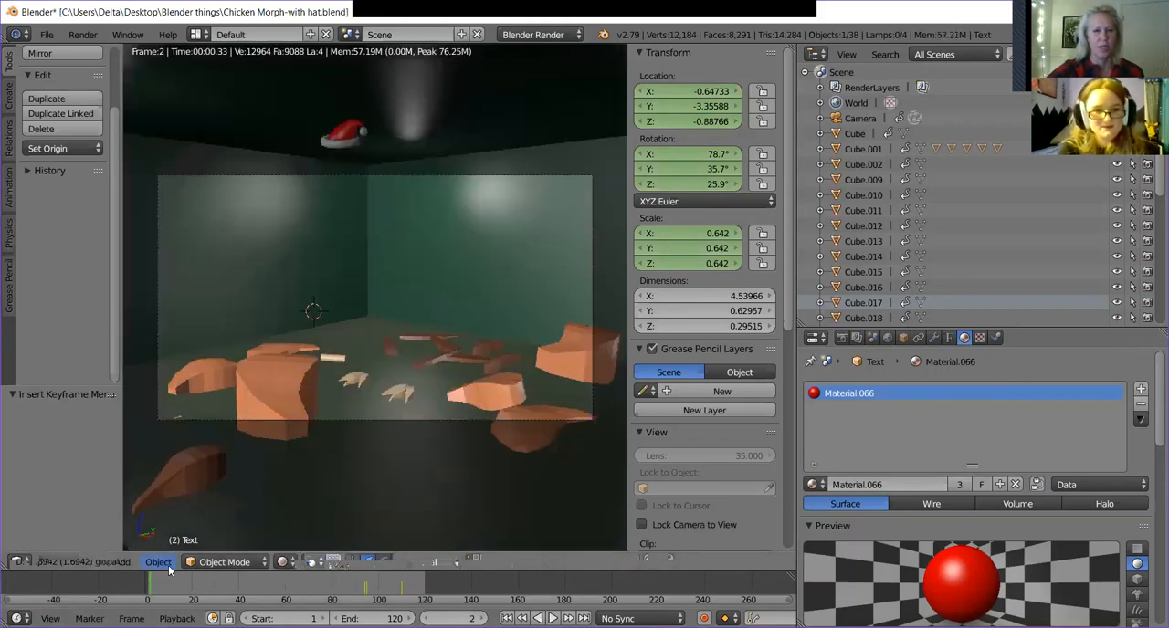
left_click(146, 594)
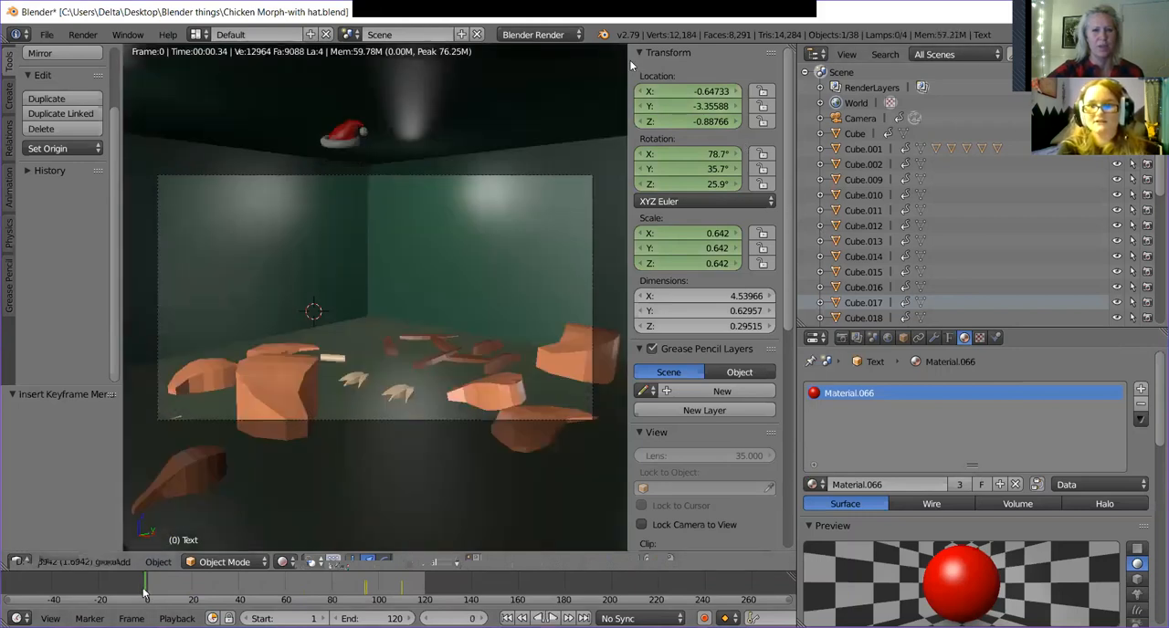
left_click_drag(630, 61, 1148, 146)
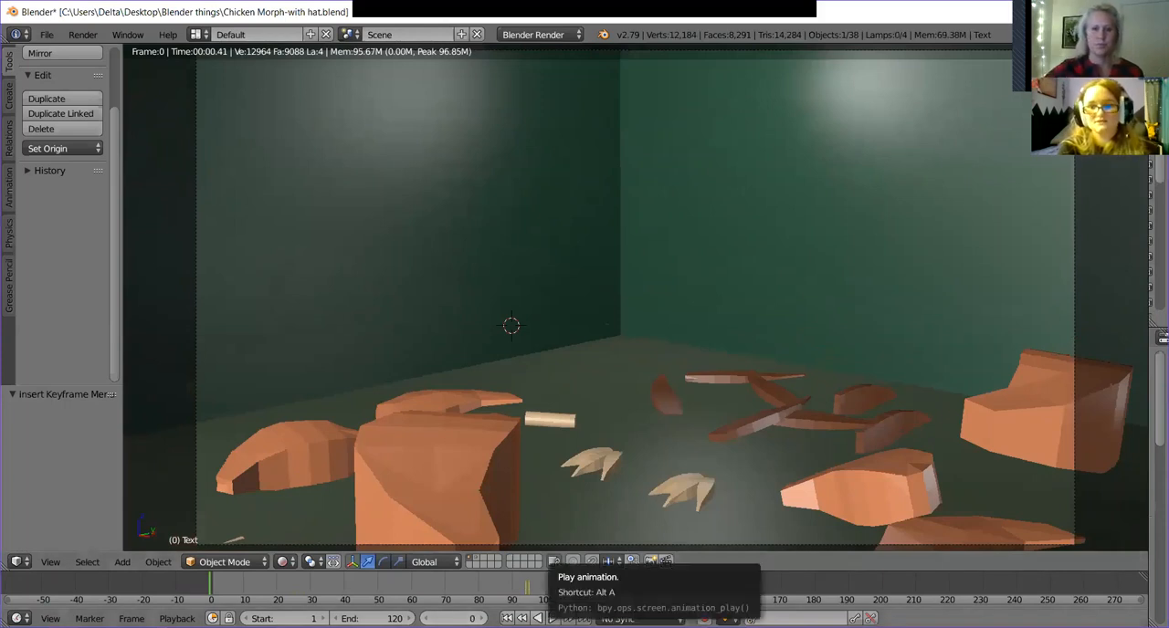
Play and scrub the animation from its start in the rendered camera view to check the chicken and text motion.
left_click(552, 618)
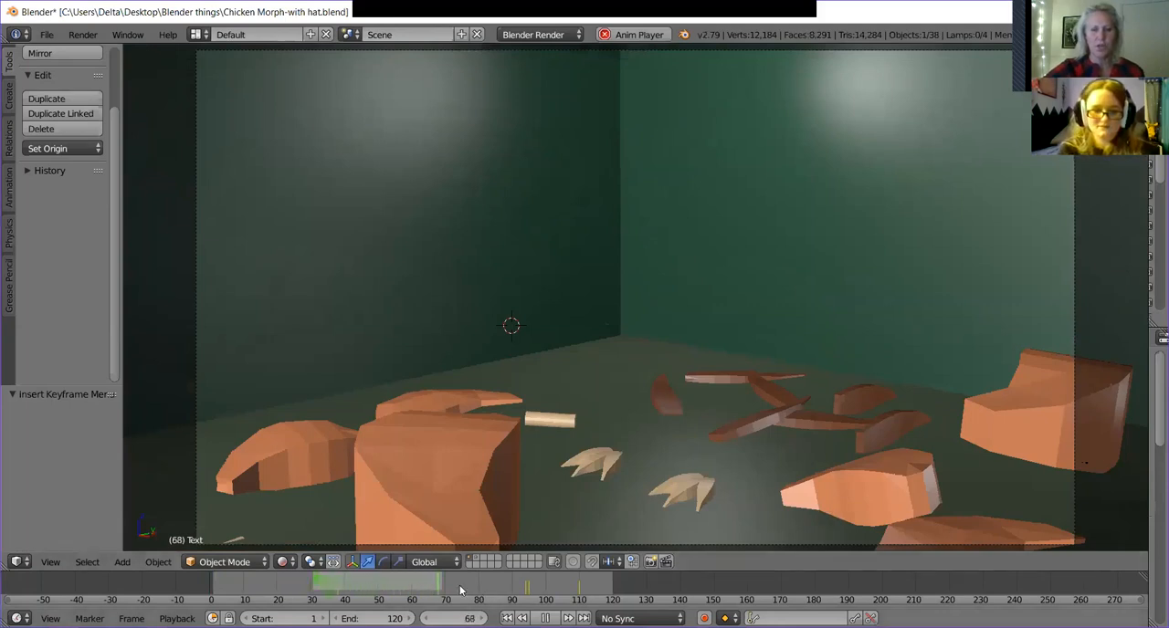
left_click(545, 618)
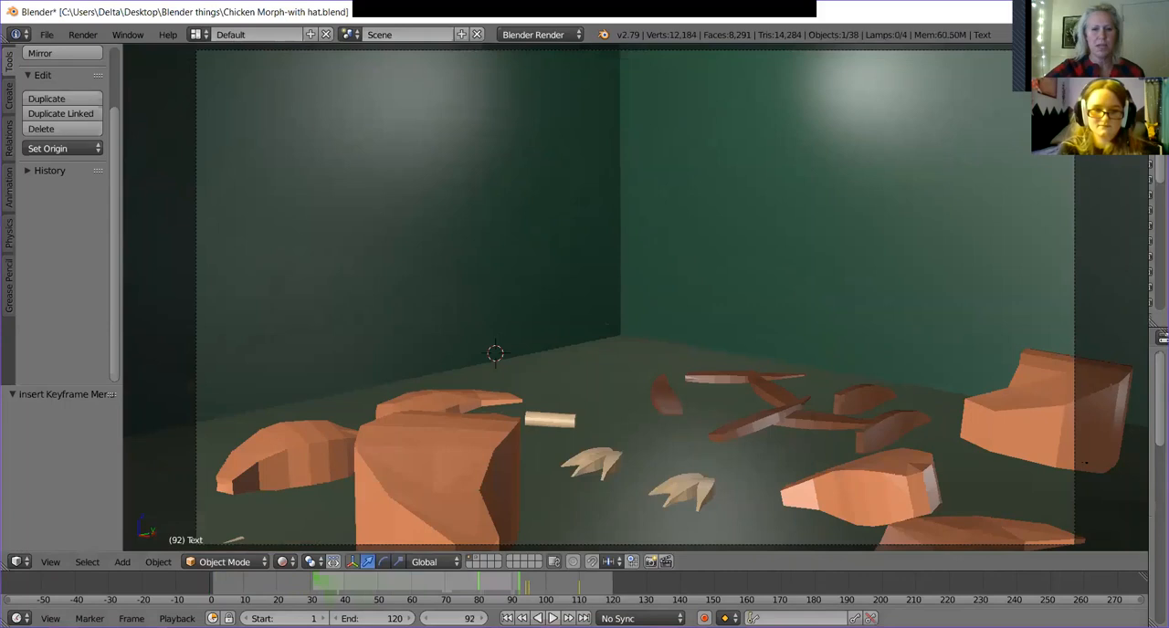
left_click(330, 582)
left_click_drag(324, 585, 178, 584)
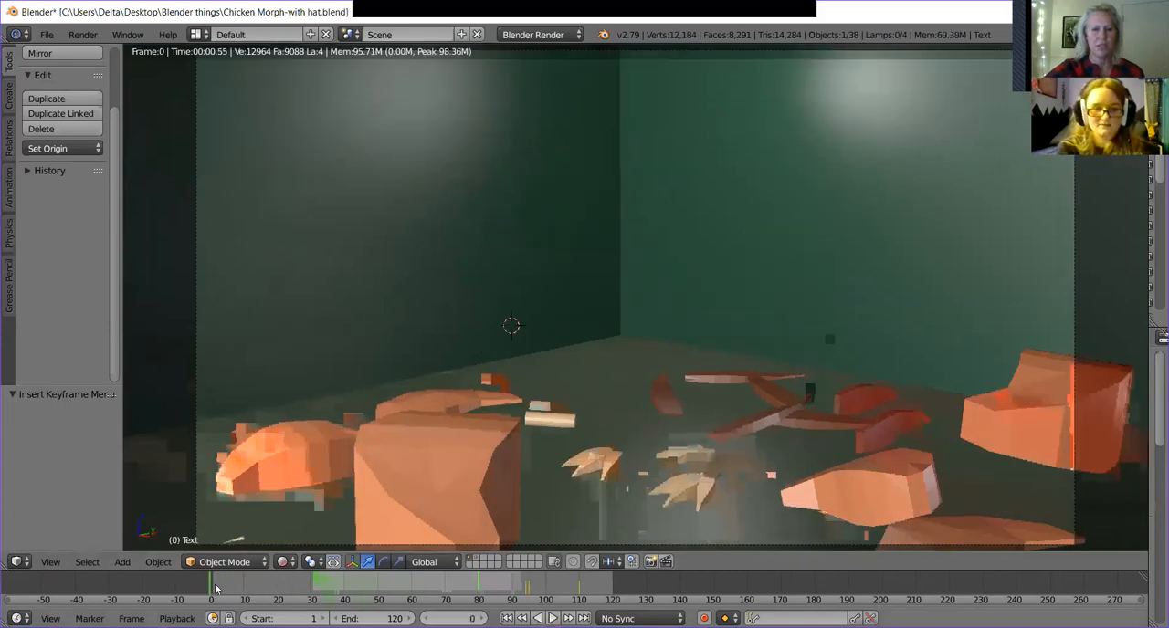
key("alt+a")
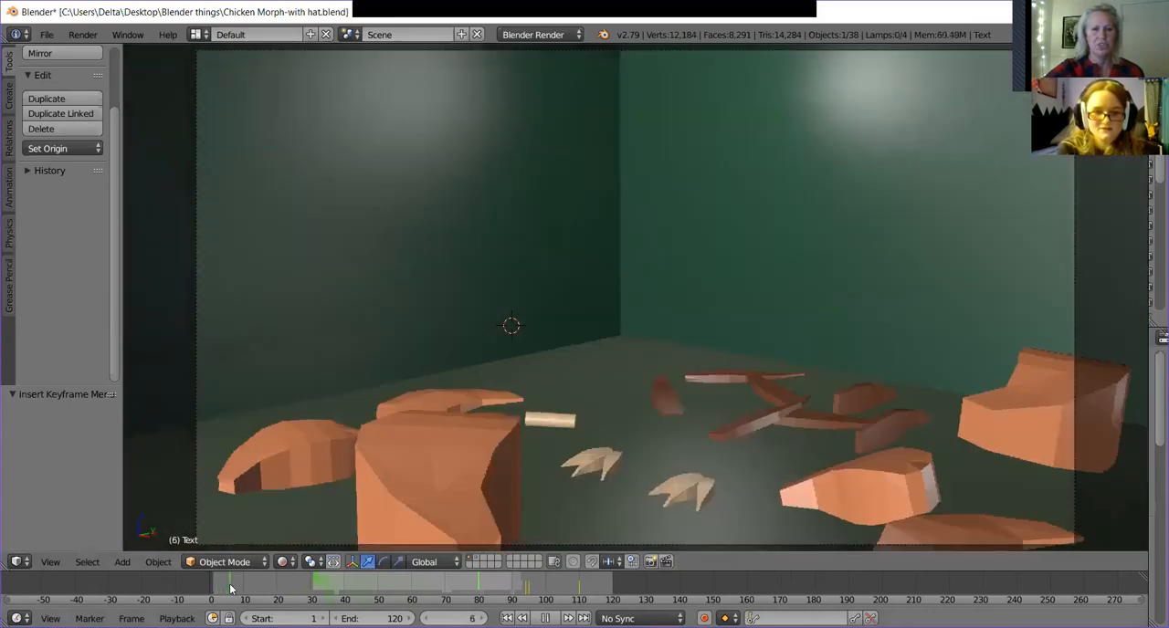
left_click_drag(230, 589, 429, 594)
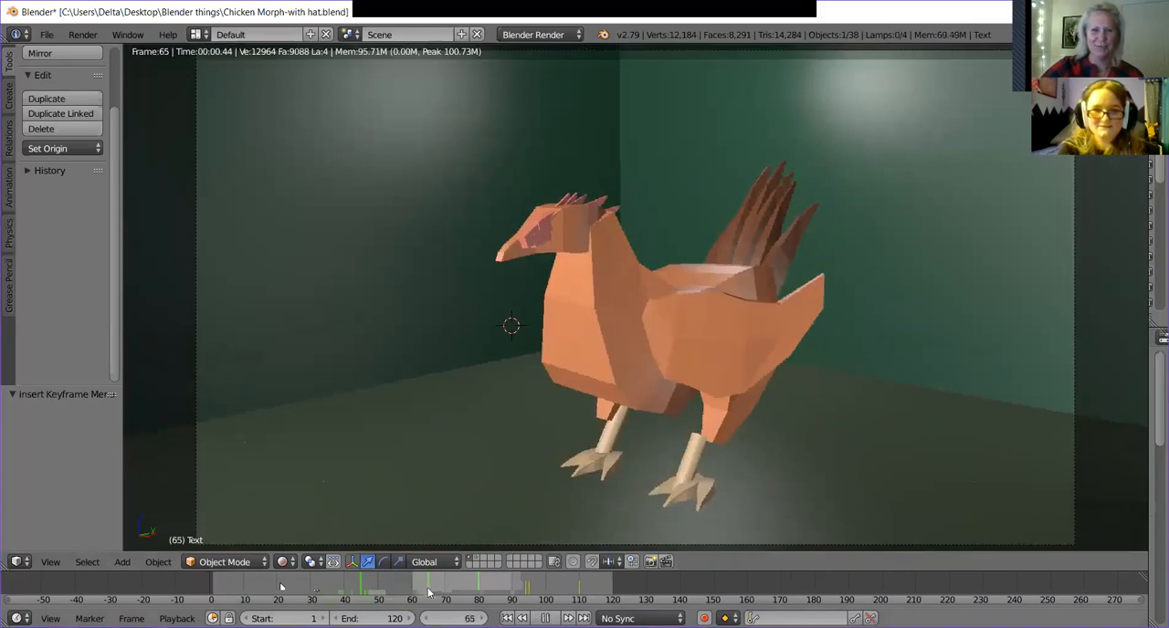
left_click_drag(204, 599, 413, 589)
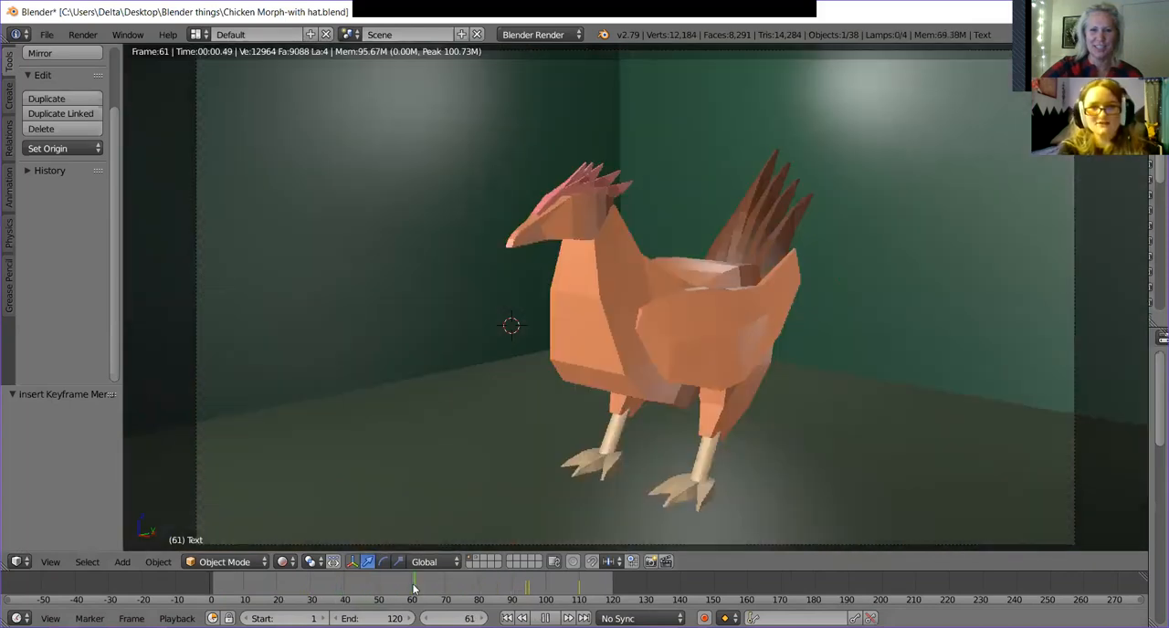
Scrub the rendered animation through frames 97 and 111 to frame 120 to check the text's pop-up.
left_click_drag(413, 589, 537, 593)
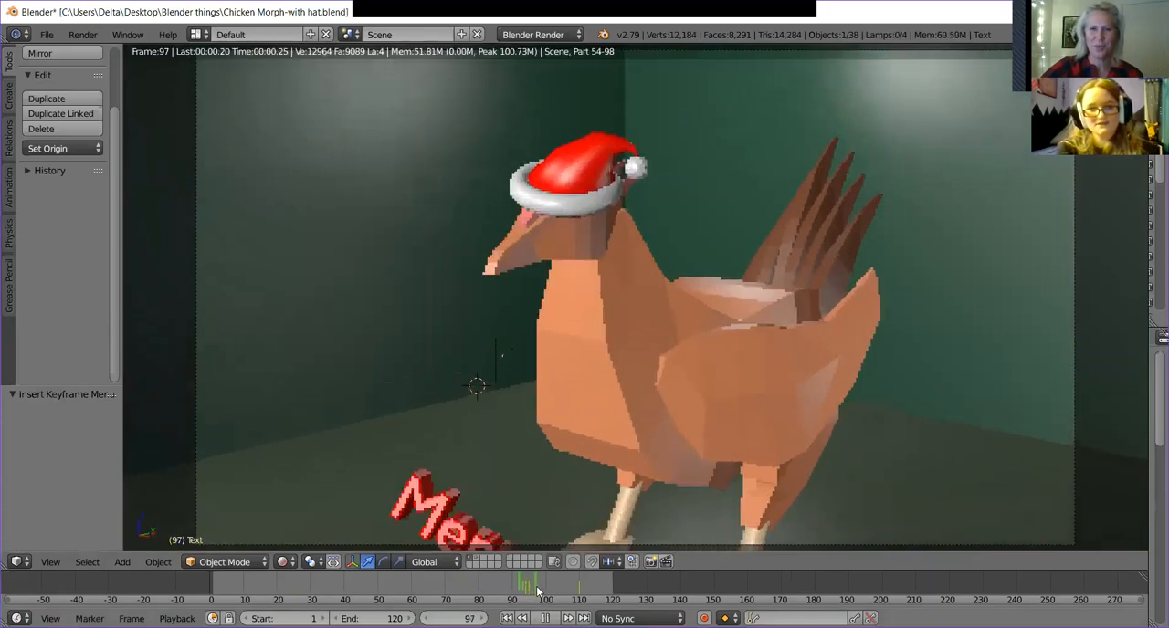
left_click_drag(537, 594, 581, 594)
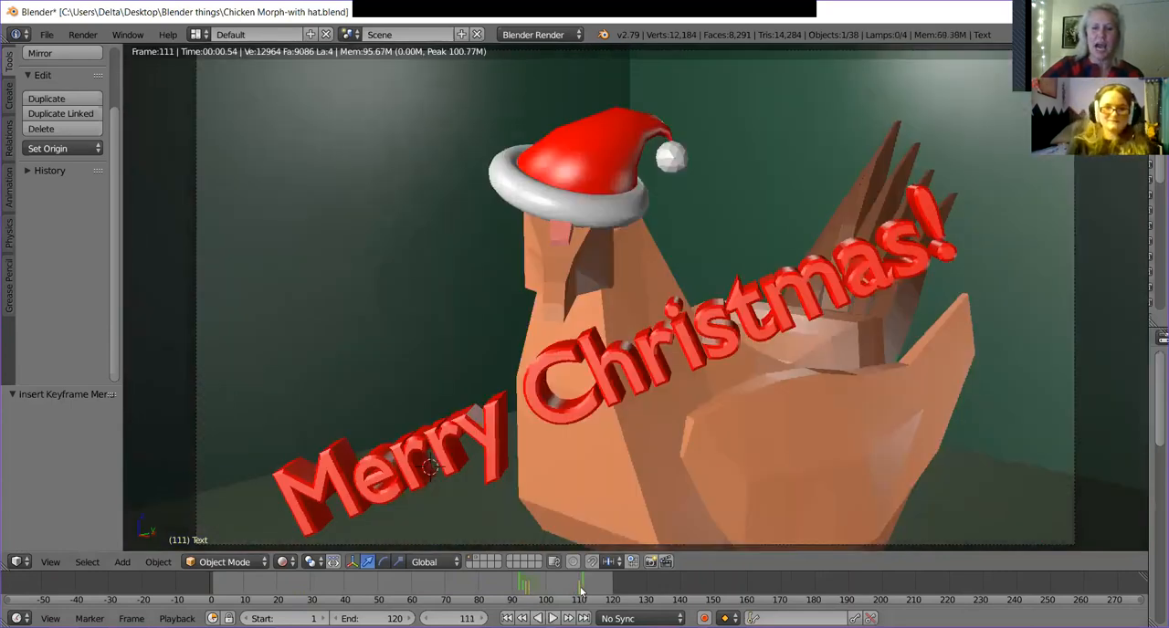
left_click_drag(580, 593, 613, 595)
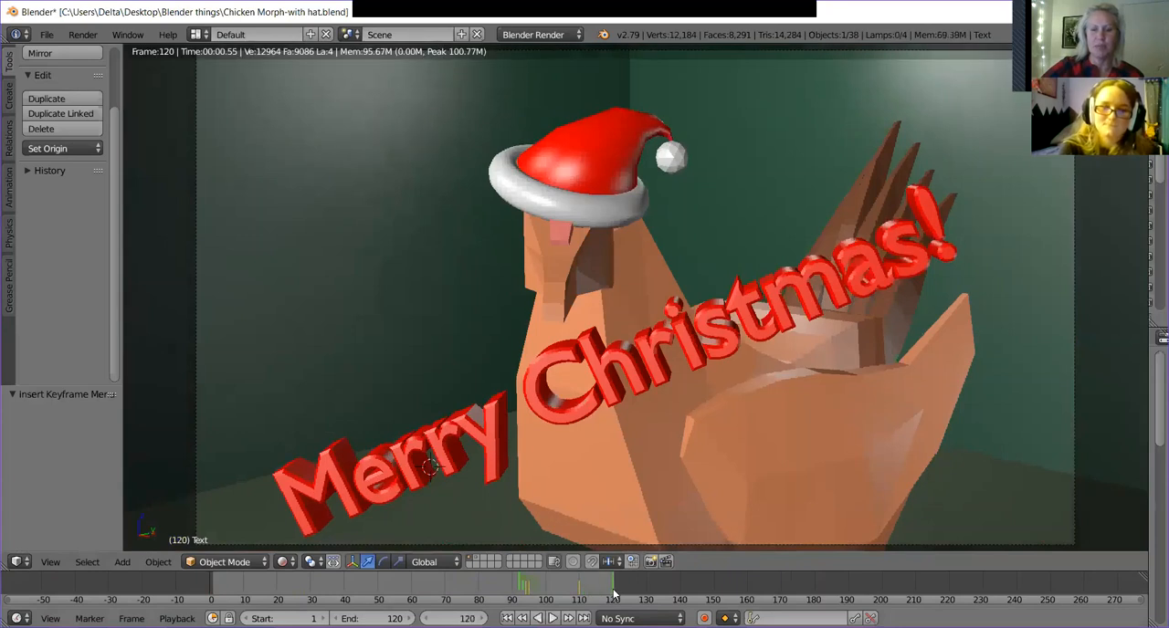
Go to frame 130 and set the animation's end frame to 130.
left_click(453, 619)
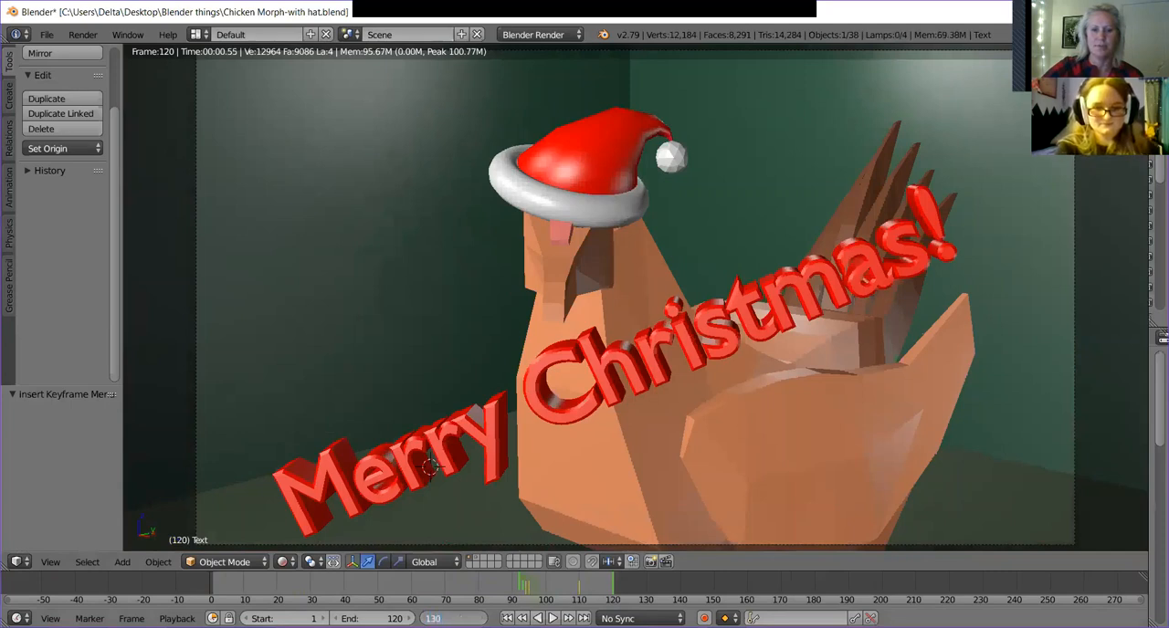
key("Return")
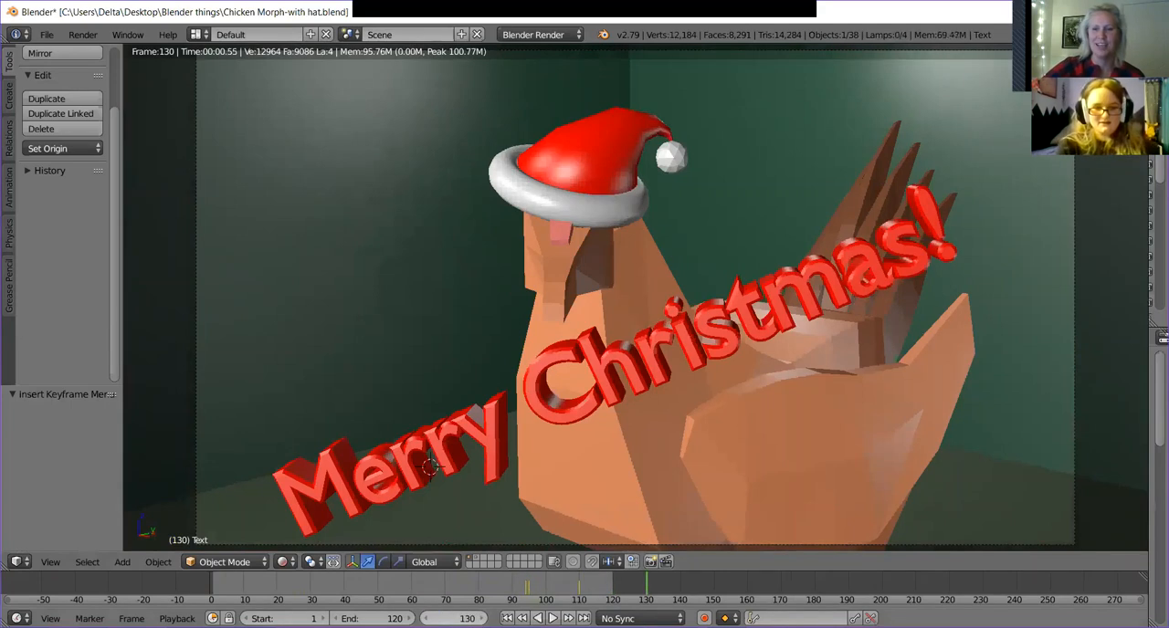
left_click(392, 619)
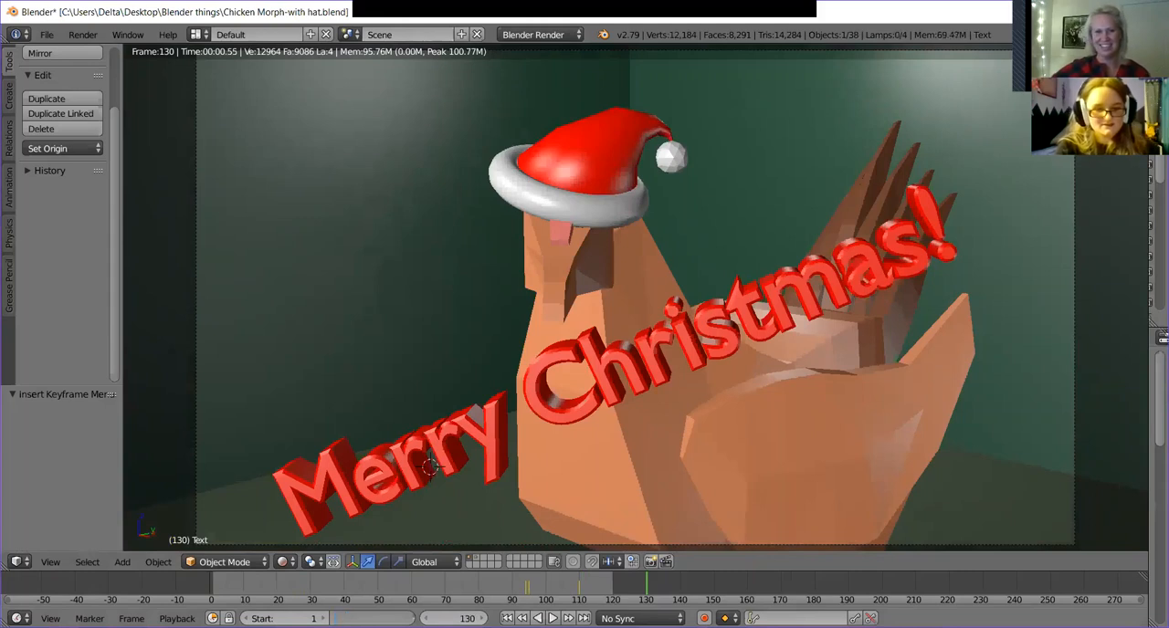
key("Return")
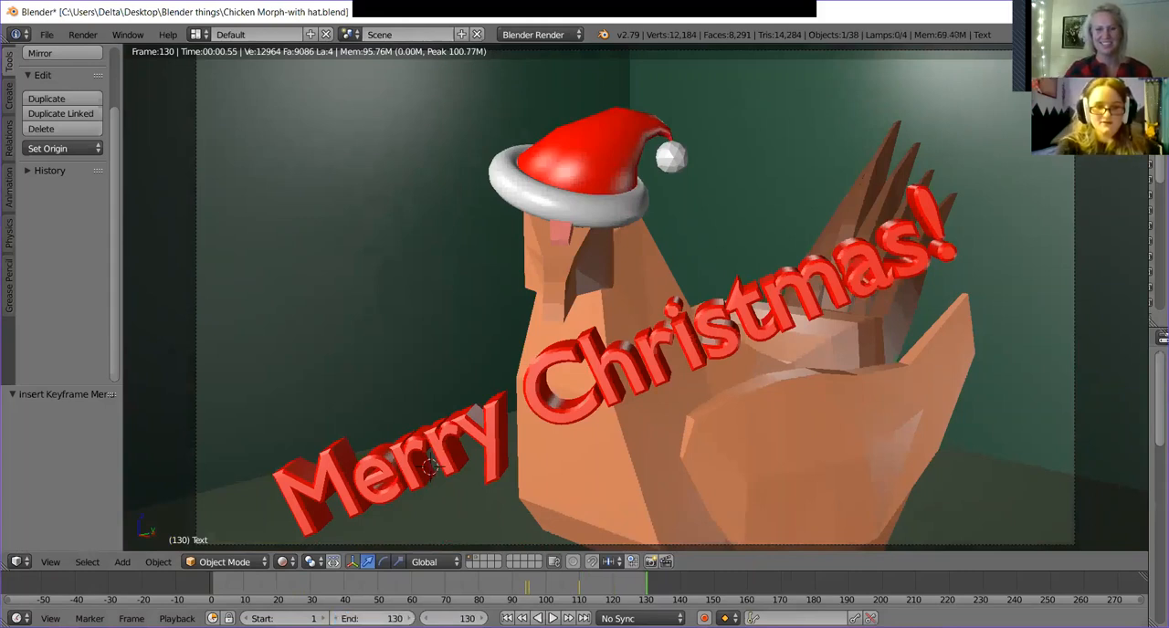
Set the viewport shading to Solid and play the animation from the start to check the chicken, hat and text motion.
left_click(287, 561)
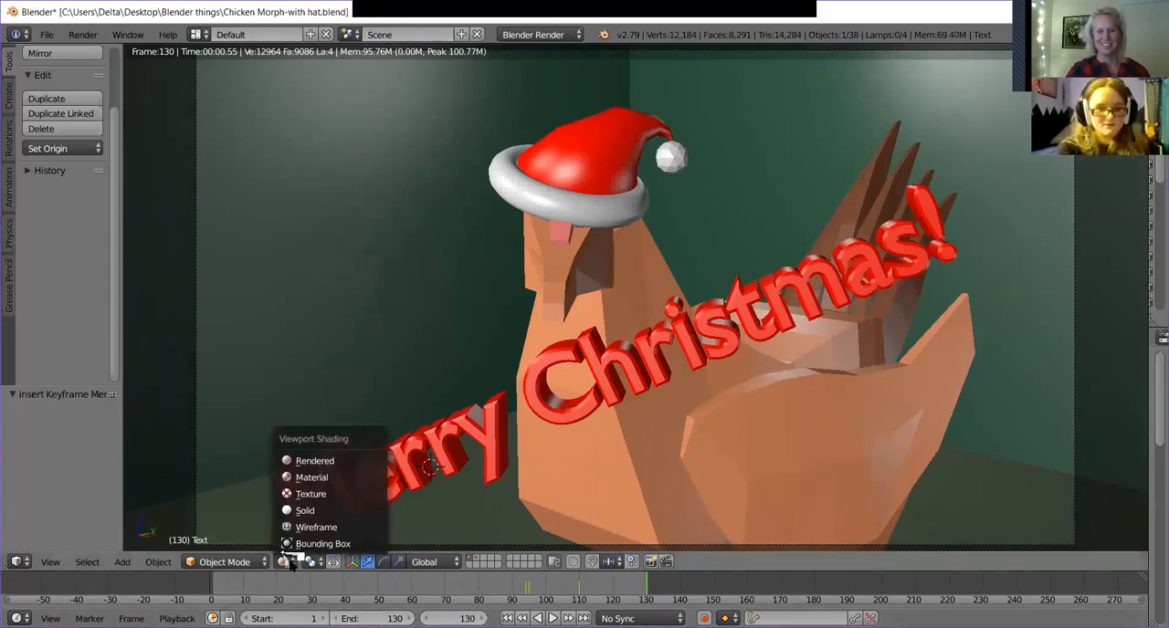
left_click(320, 514)
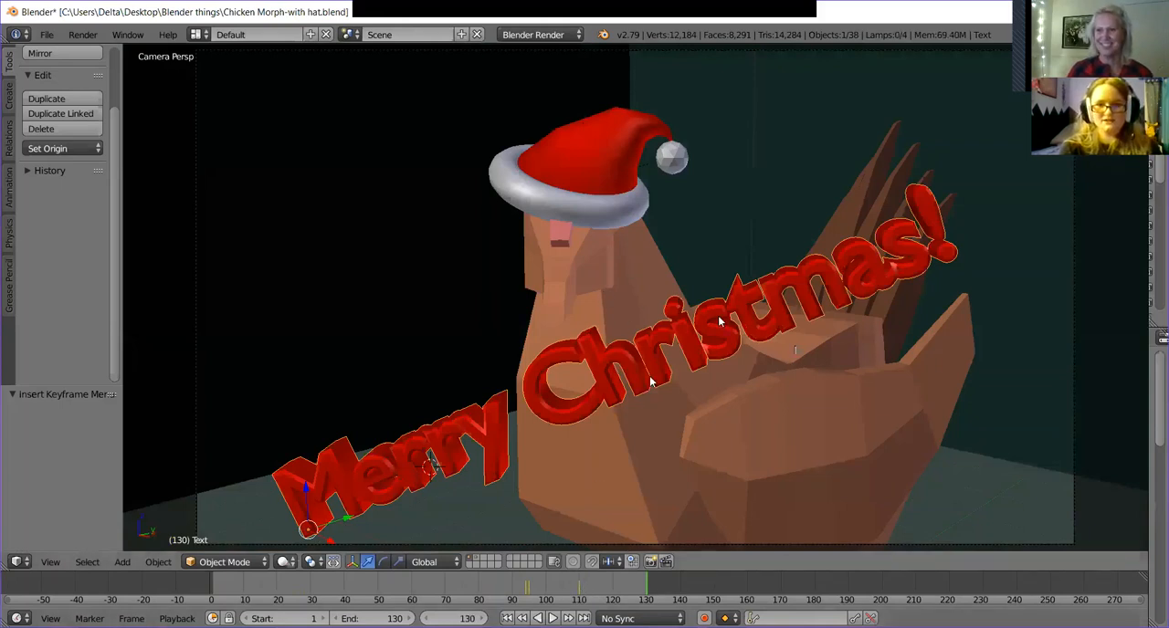
left_click(410, 593)
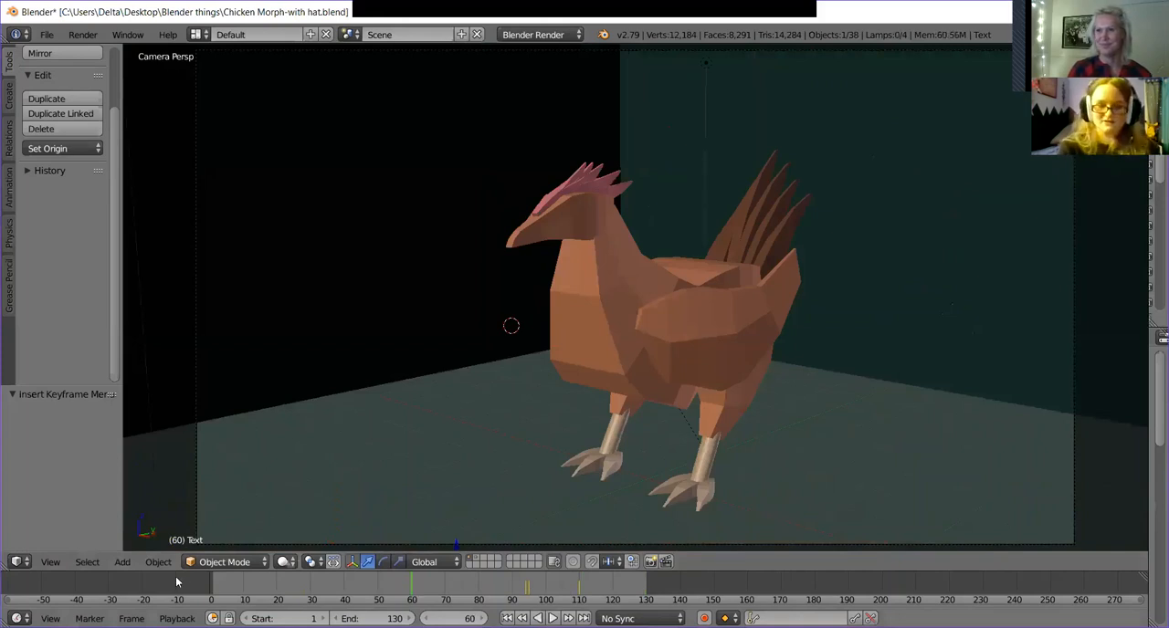
left_click(215, 581)
key("alt+a")
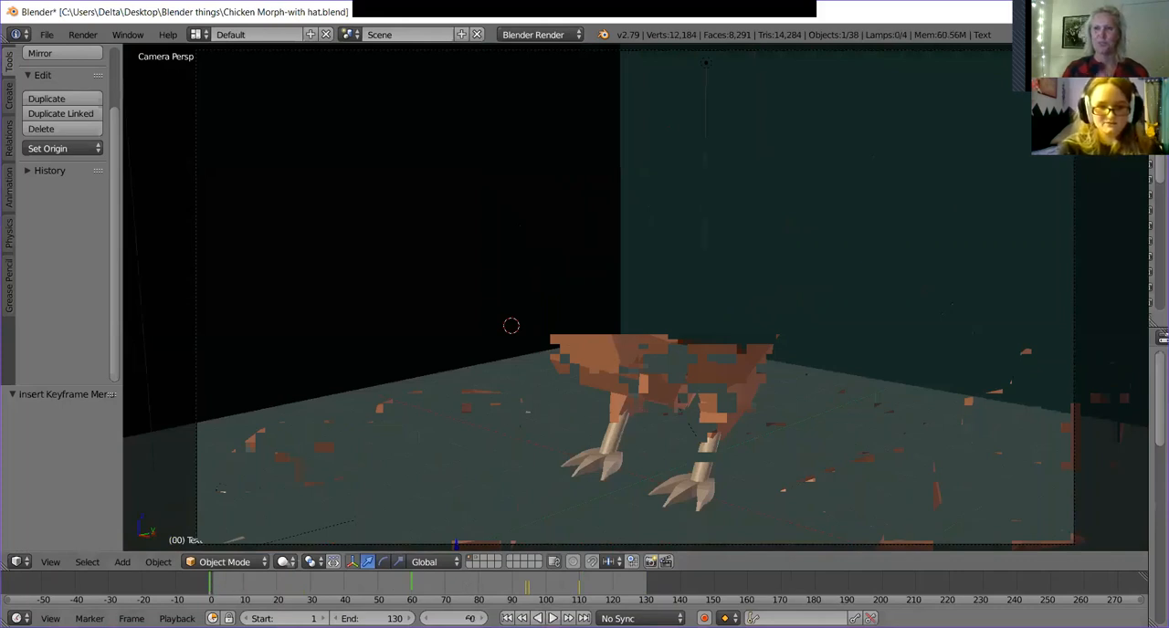
left_click(552, 618)
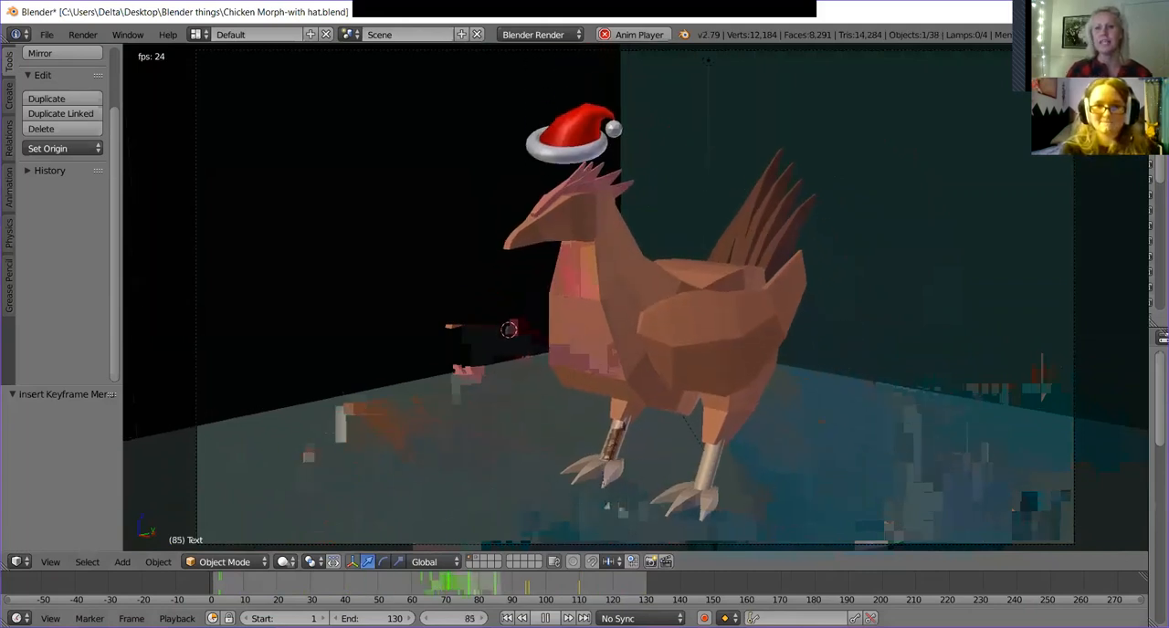
key("alt+a")
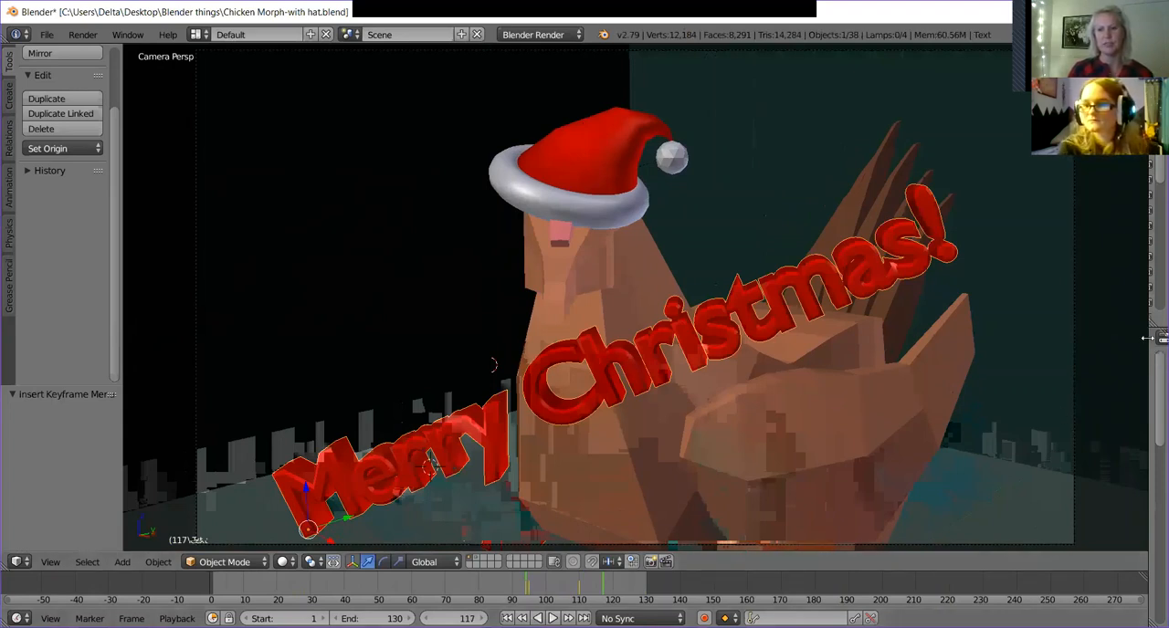
Narrow the 3D view to make room for the Outliner and Properties editors, leaving the transform sidebar hidden.
left_click_drag(1147, 344, 751, 278)
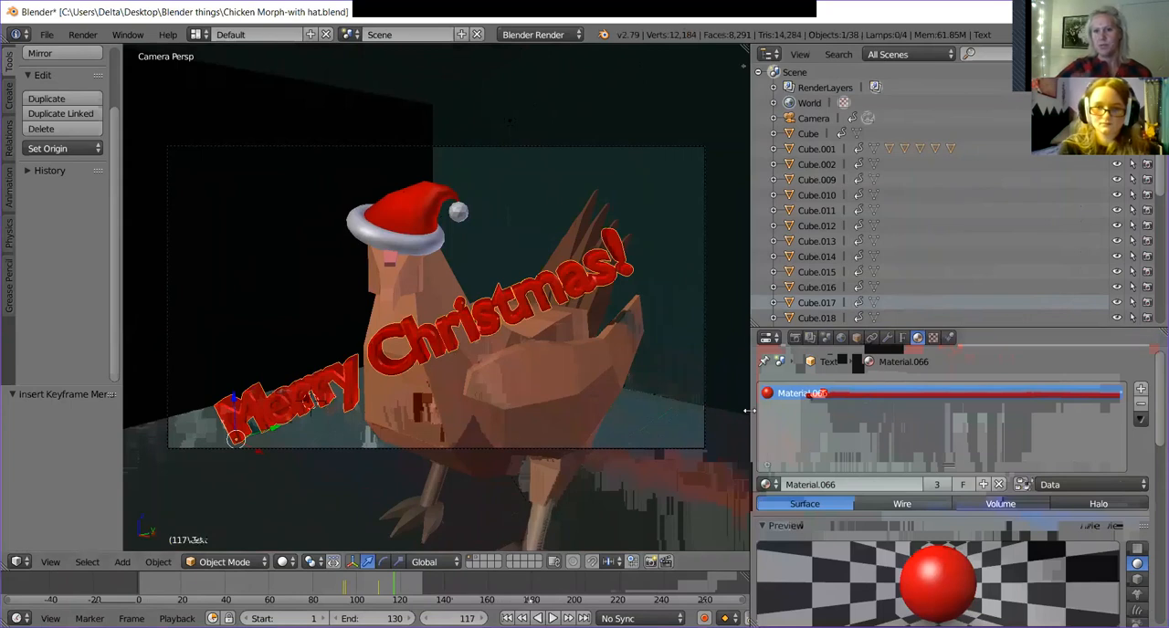
left_click_drag(747, 411, 930, 411)
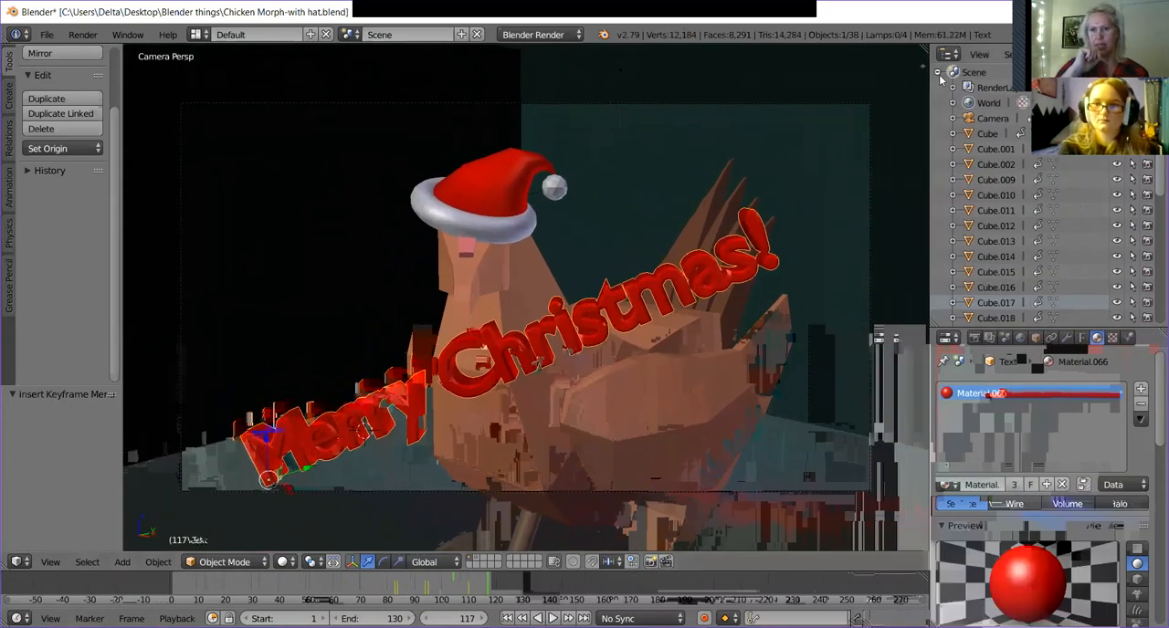
key("n")
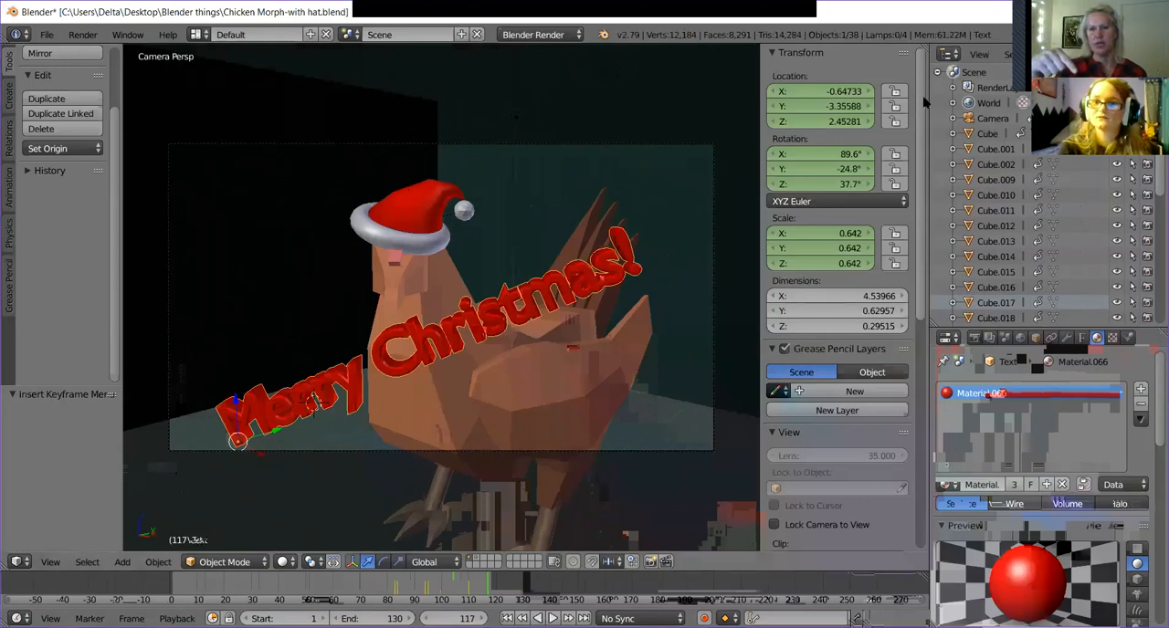
mouse_move(758, 59)
left_mouse_down()
mouse_move(941, 100)
mouse_move(828, 101)
left_mouse_up()
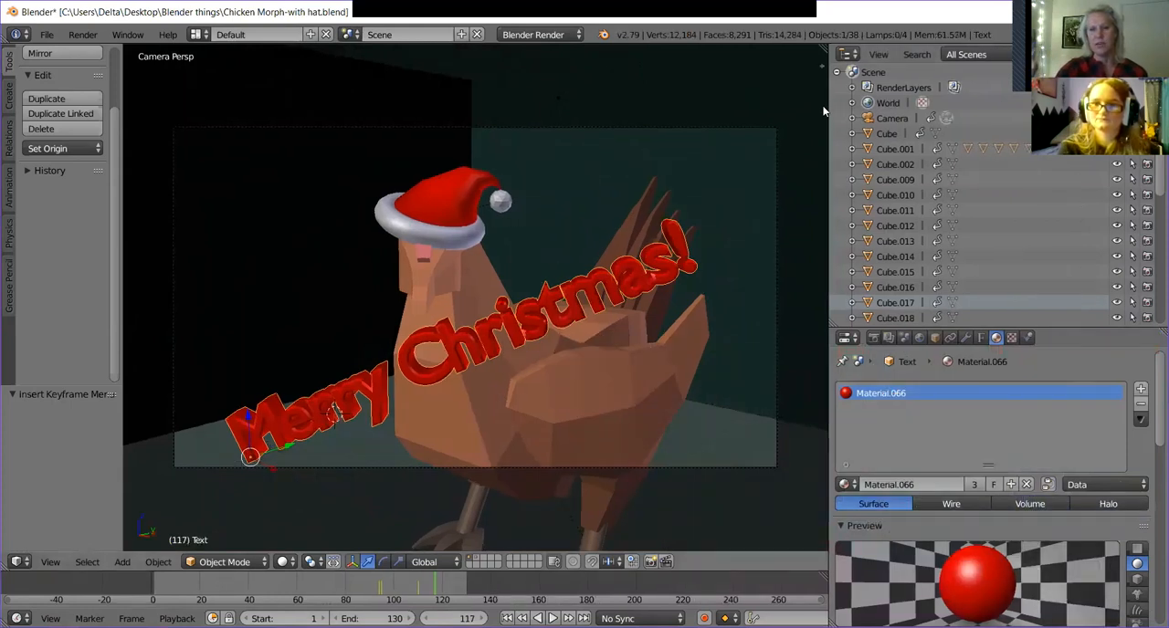
left_click(848, 55)
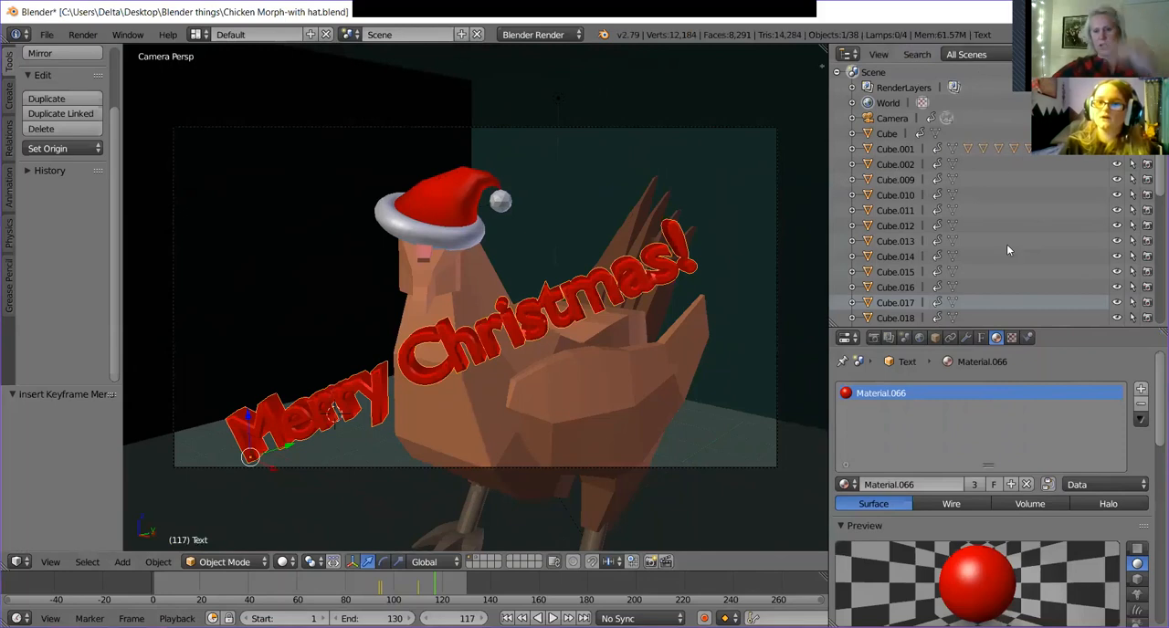
Enlarge the Properties editor upward over the Outliner and show the scene's render settings.
scroll(1052, 254, "down", 2)
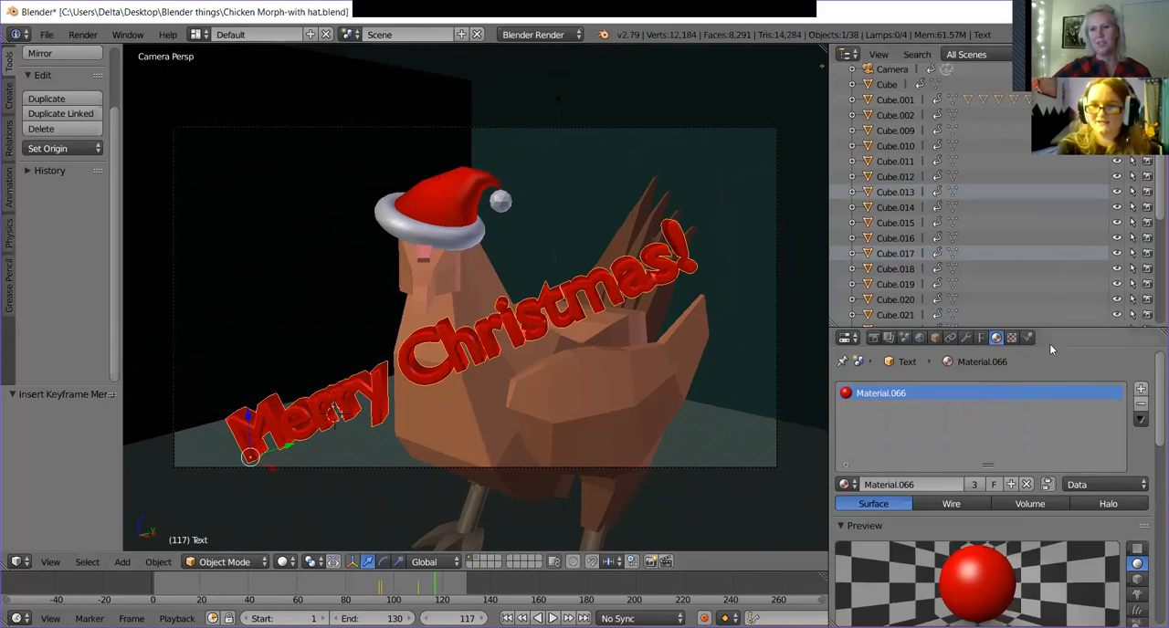
left_click_drag(1049, 329, 1049, 109)
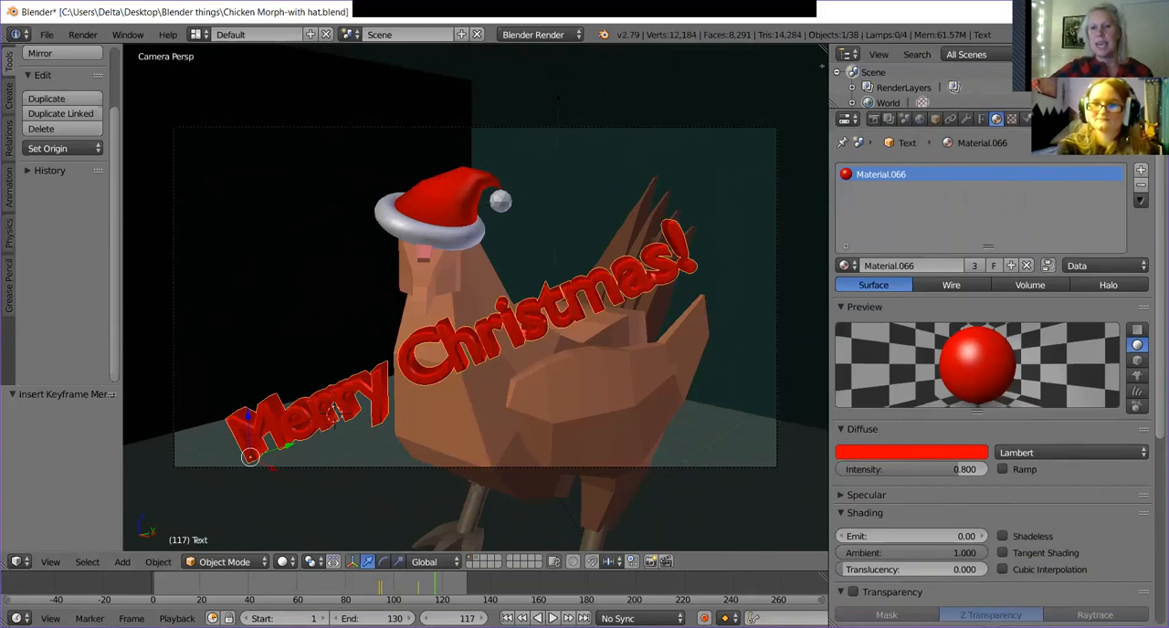
scroll(1050, 146, "down", 2)
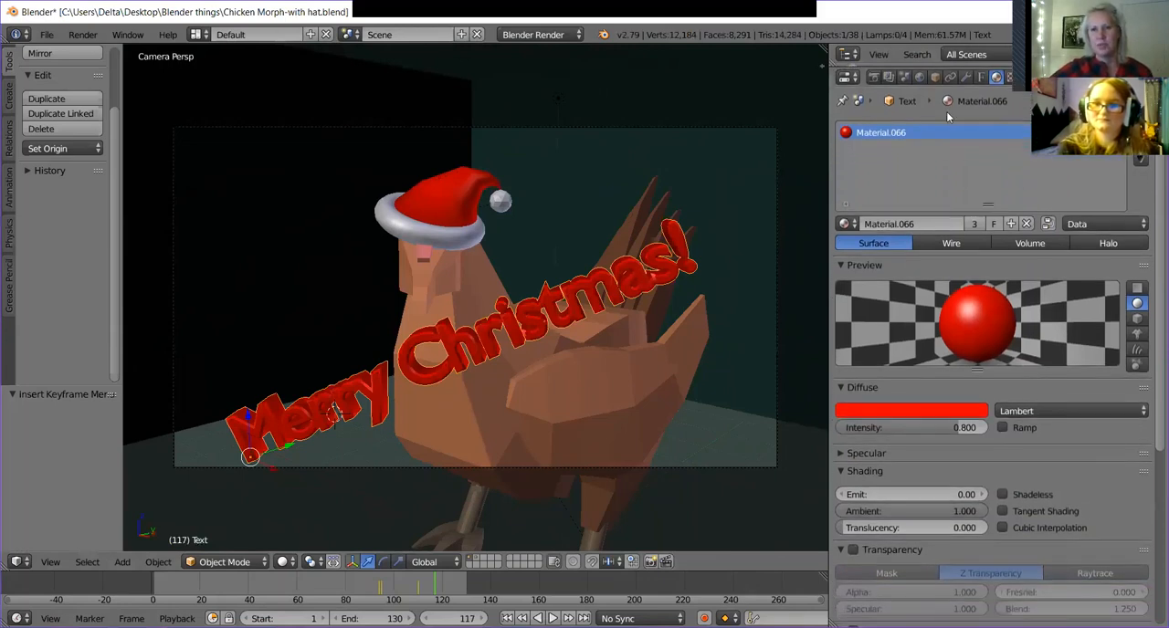
left_click(873, 77)
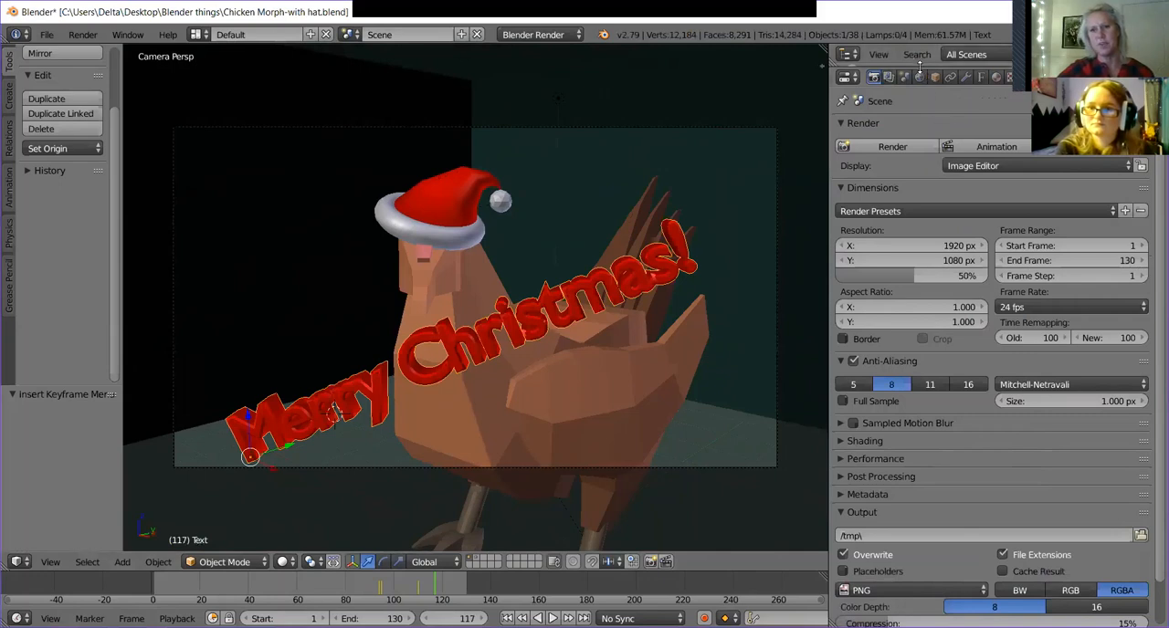
left_click_drag(919, 67, 919, 171)
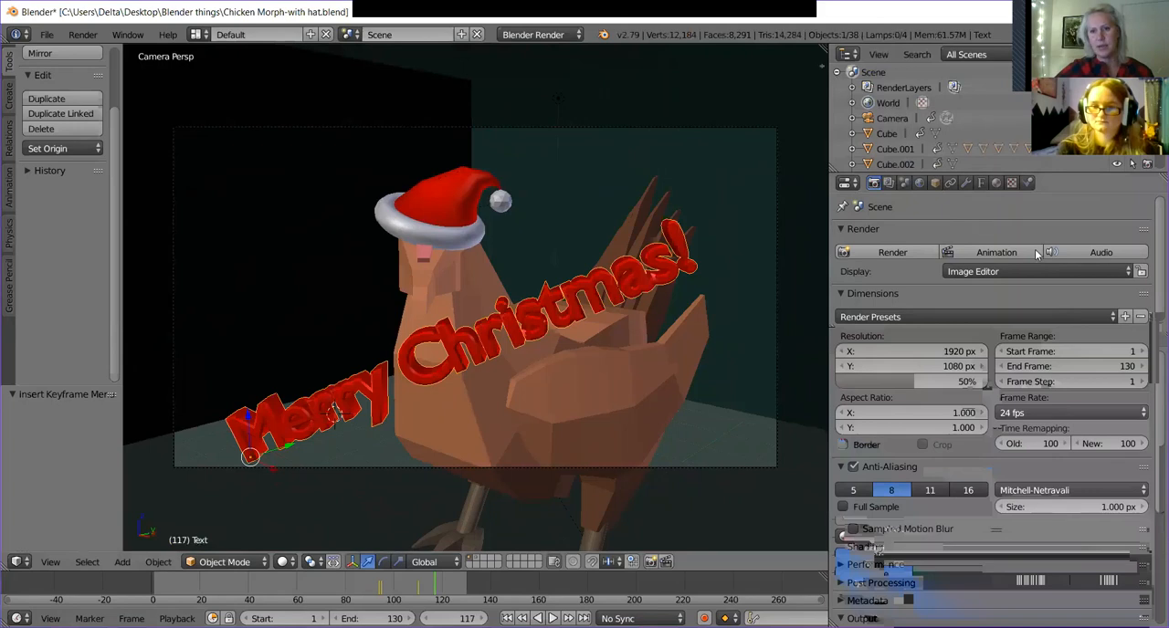
Set the render output's file format to the AVI JPEG movie format.
scroll(1022, 445, "down", 4)
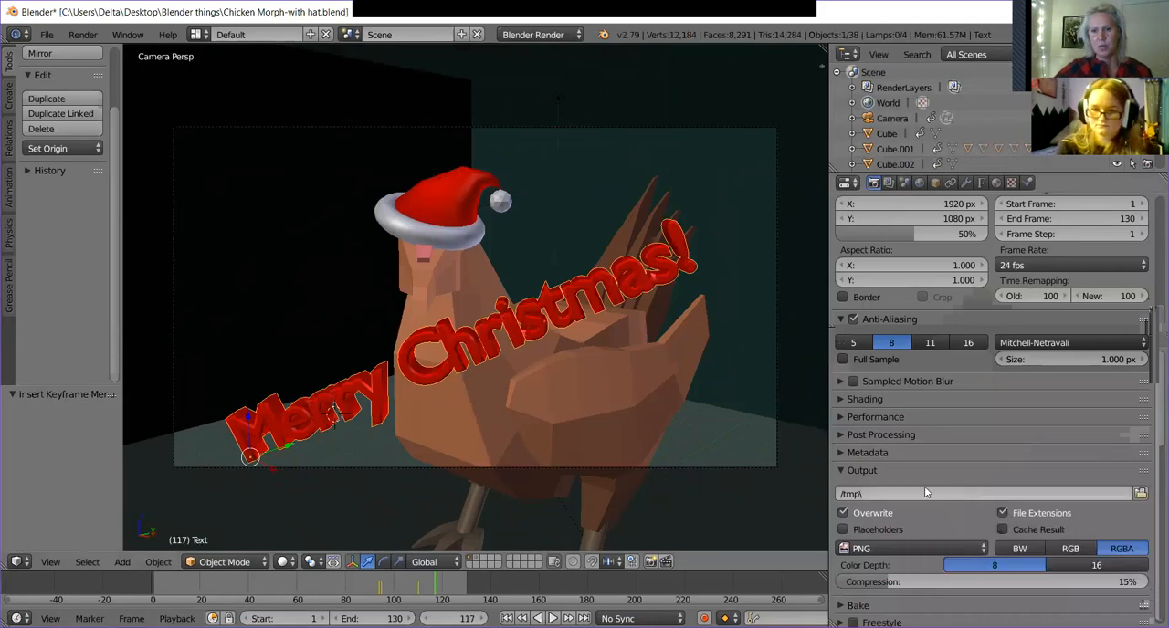
left_click(931, 546)
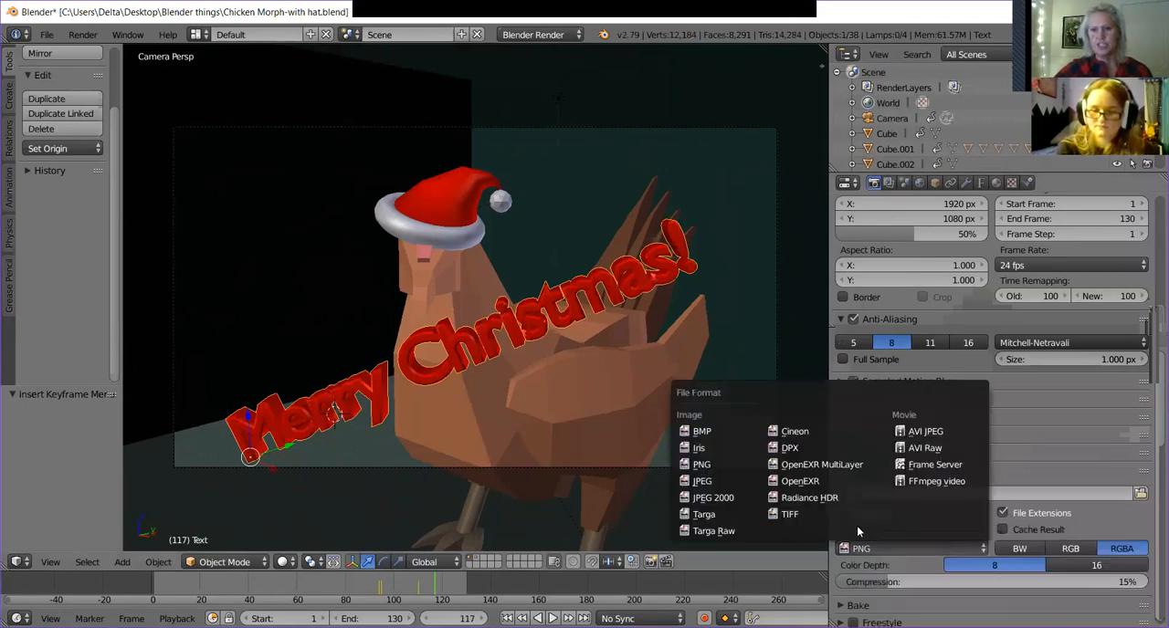
left_click(947, 430)
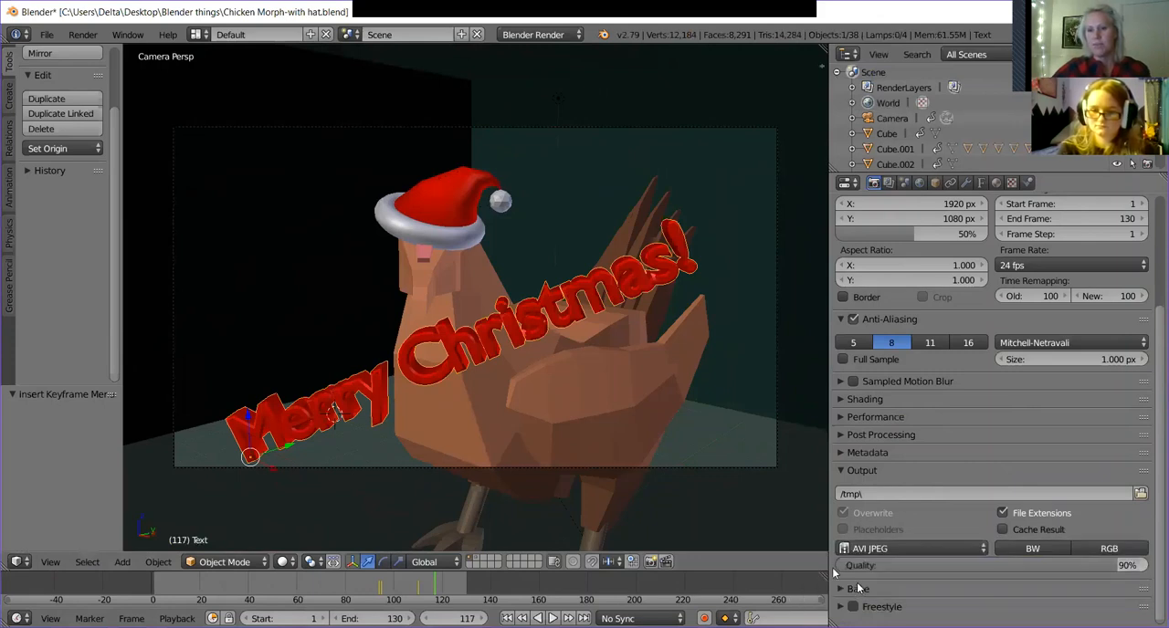
Browse for the render output location and choose the Blender things folder on the Desktop.
left_click(891, 494)
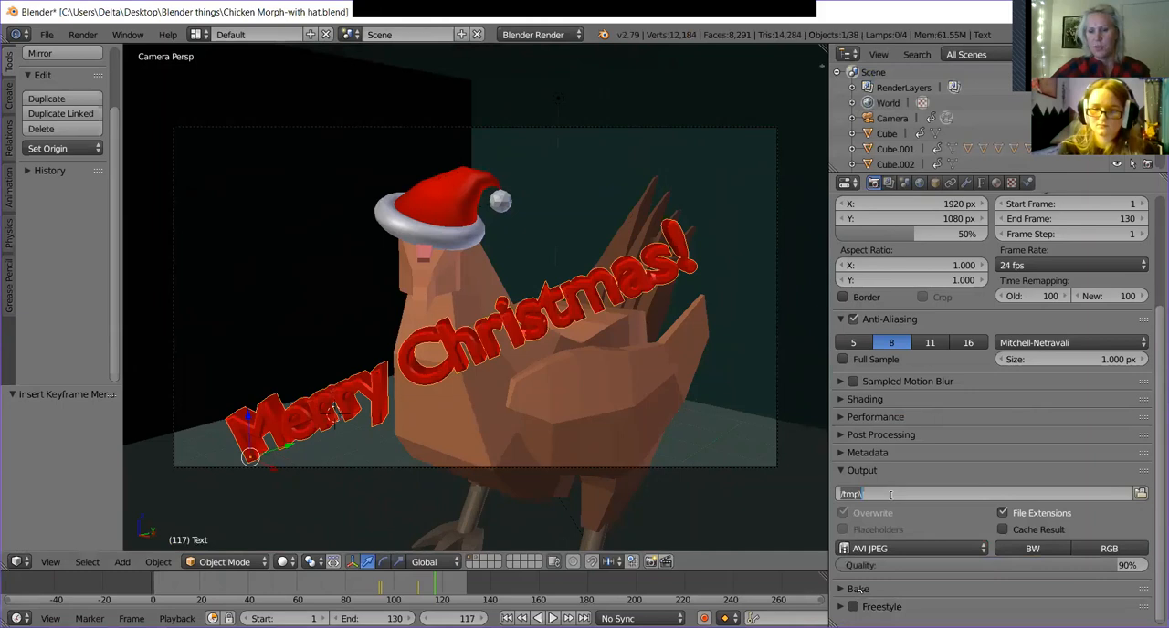
left_click(1140, 494)
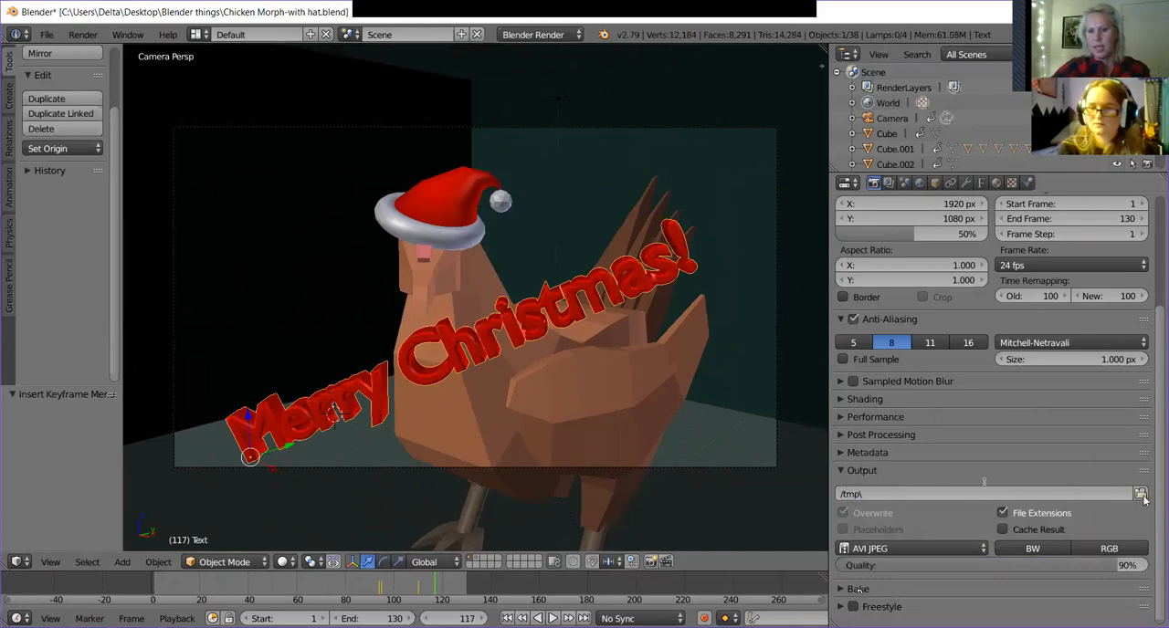
left_click(1141, 494)
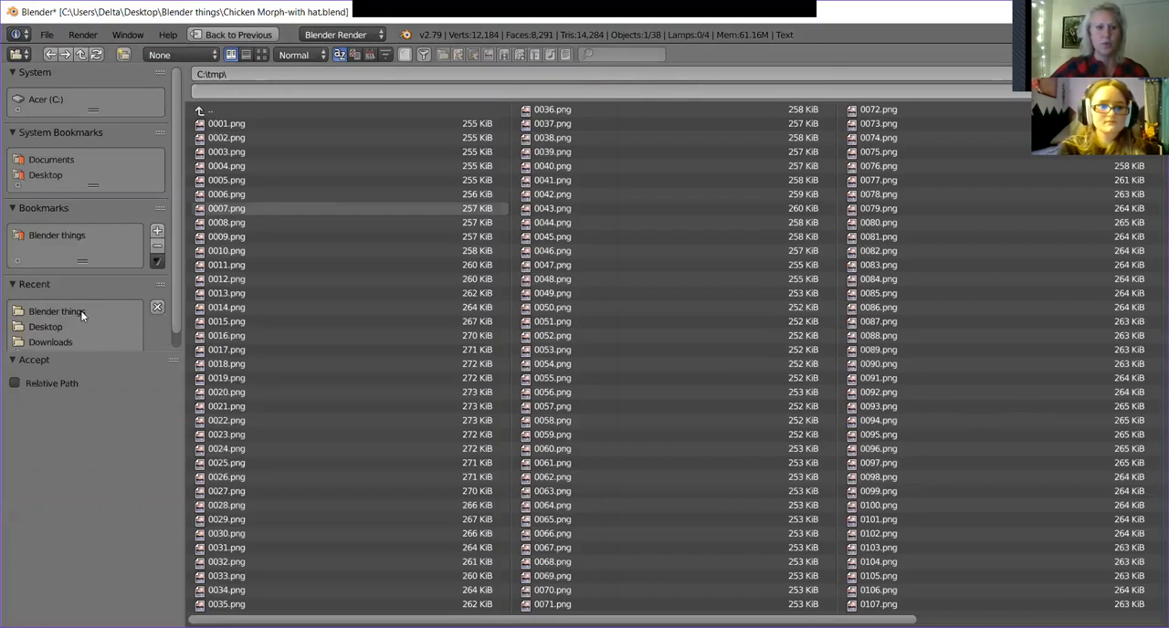
left_click(56, 312)
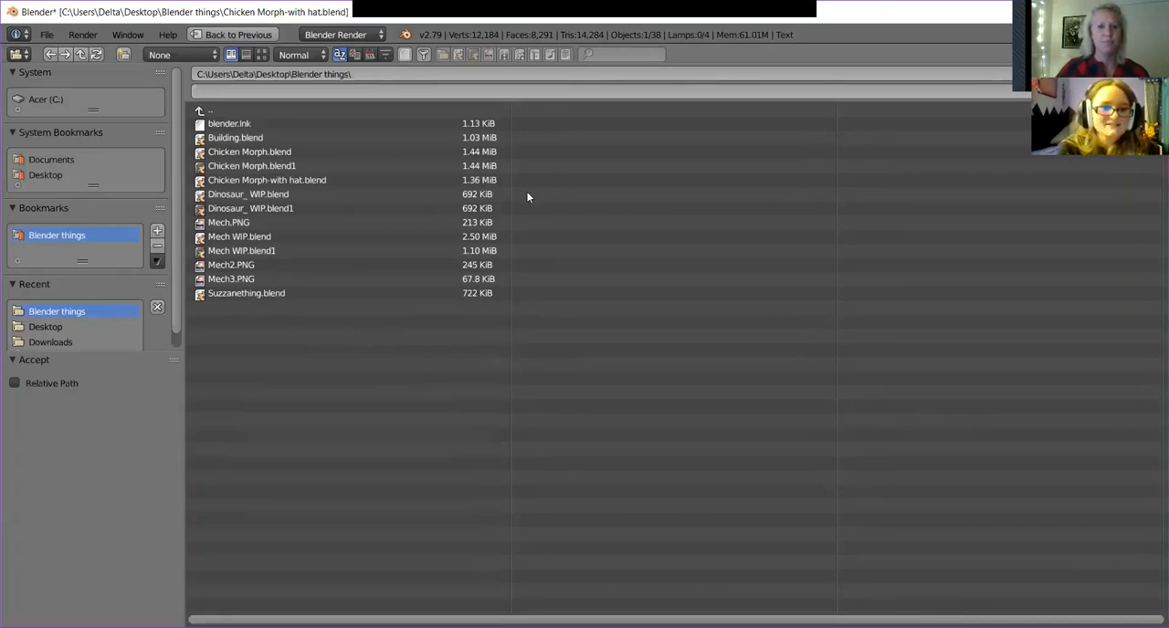
Name the render output file HAT CHICKEN YEY, accept the path, and set the render resolution scale to 53%.
left_click(359, 89)
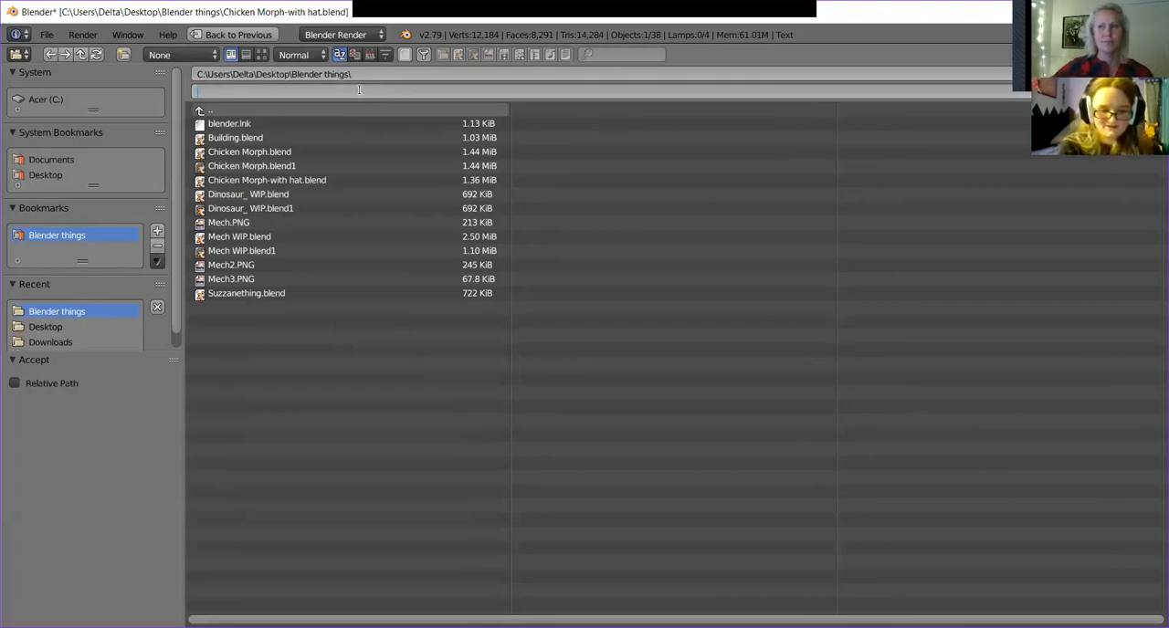
type("HAT")
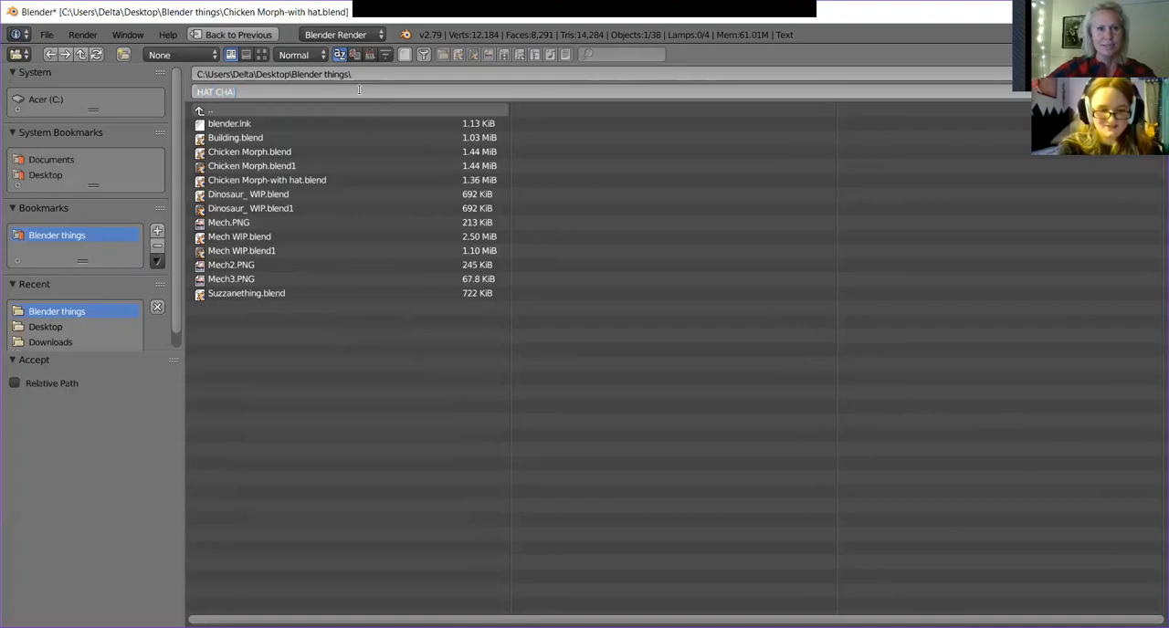
type(" CHICKEN")
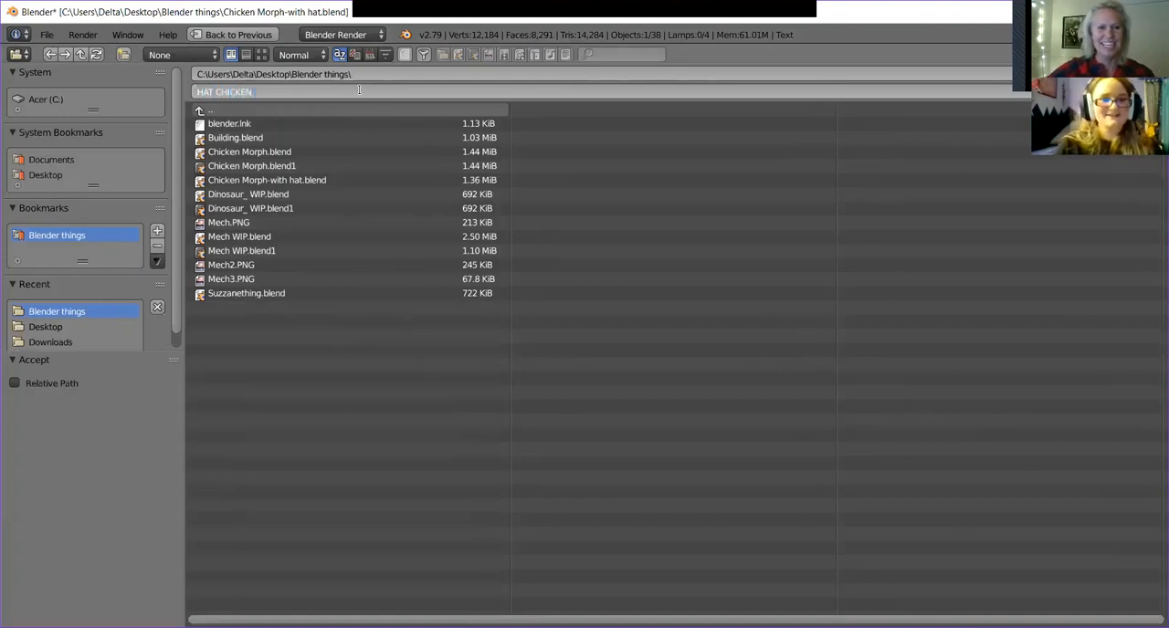
type(" YEY")
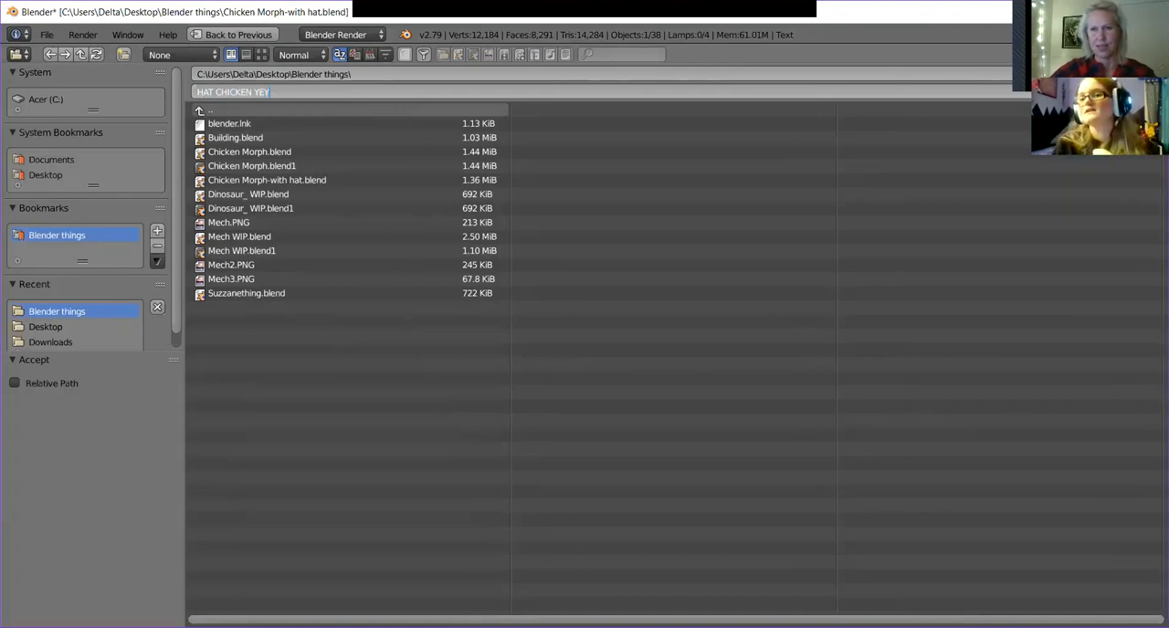
key("Return")
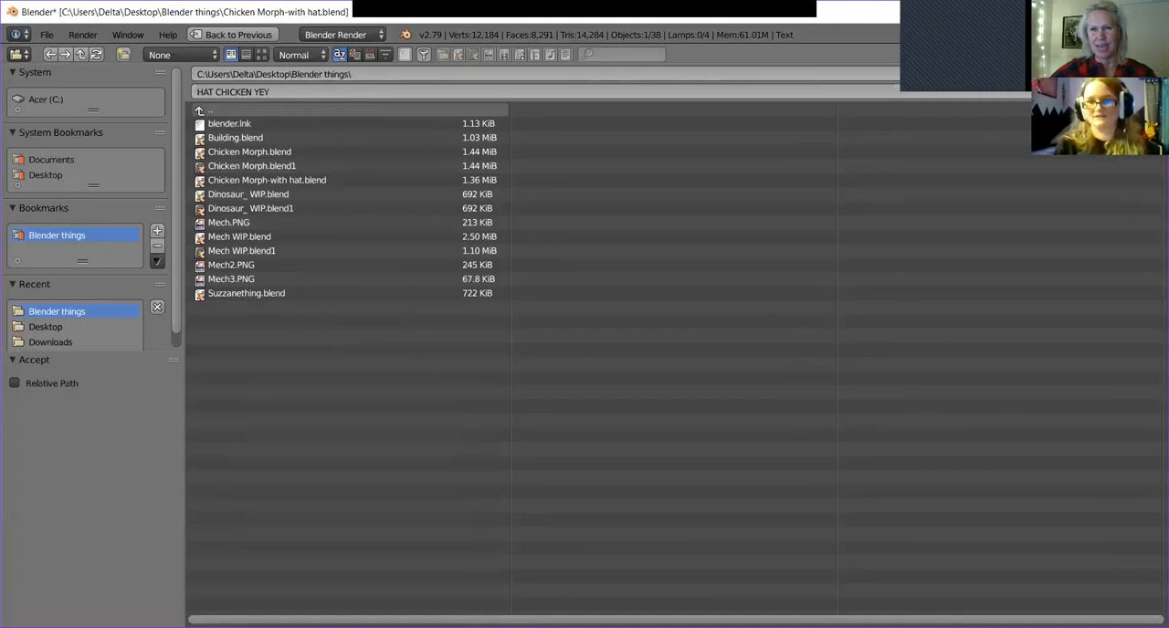
key("Return")
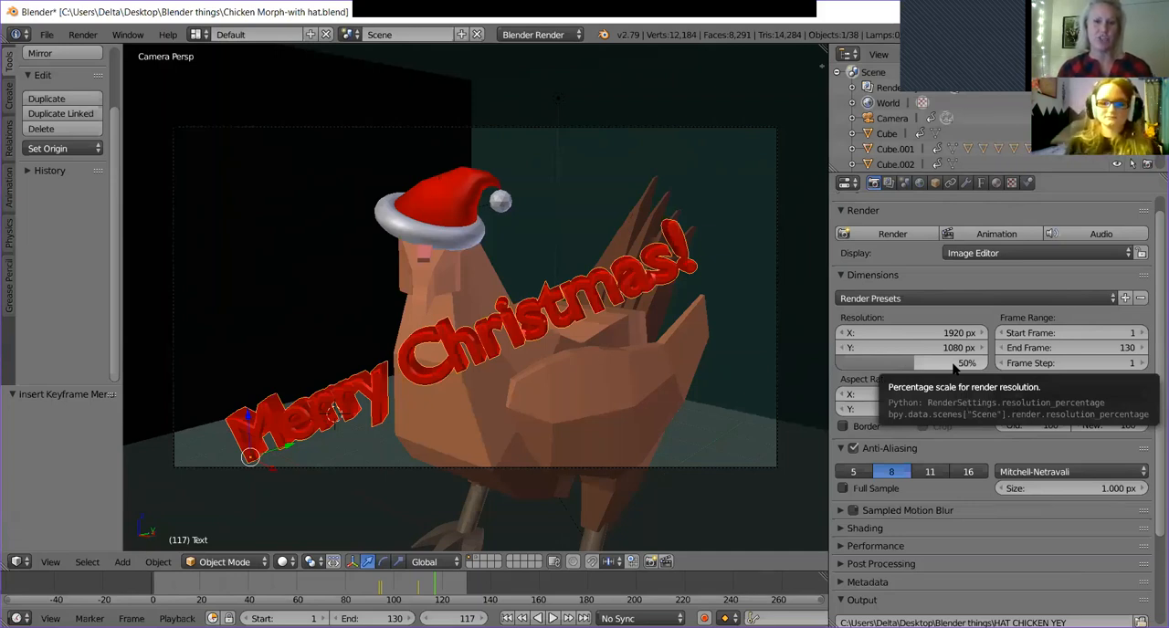
left_click_drag(953, 366, 940, 366)
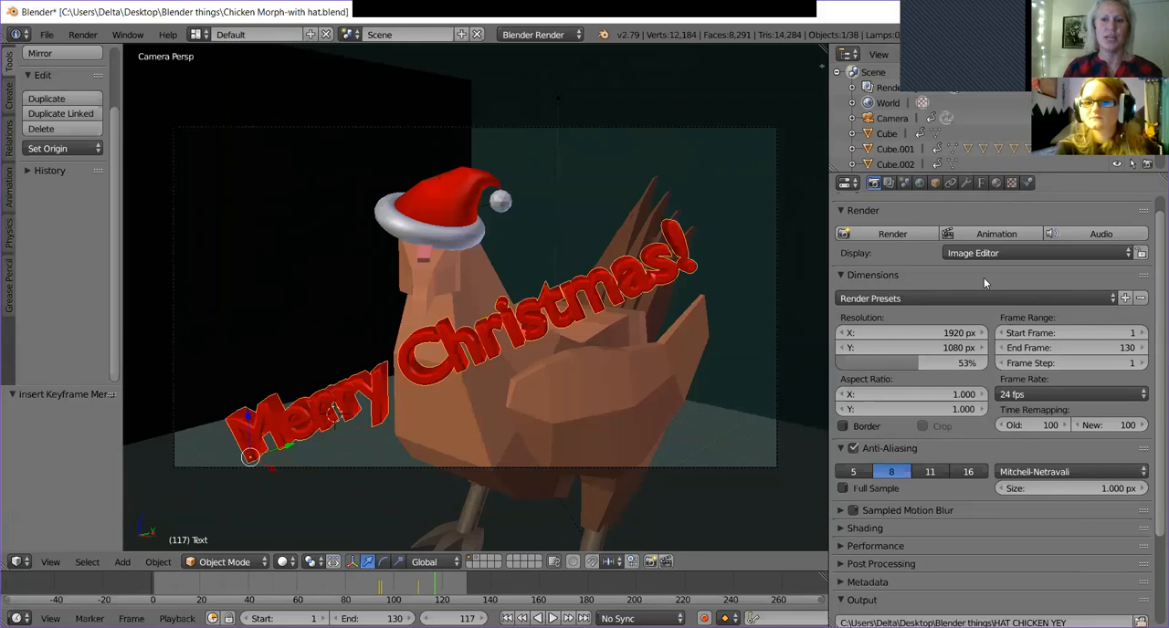
Switch the render engine to Cycles Render and preview the camera view with Rendered viewport shading.
left_click(511, 37)
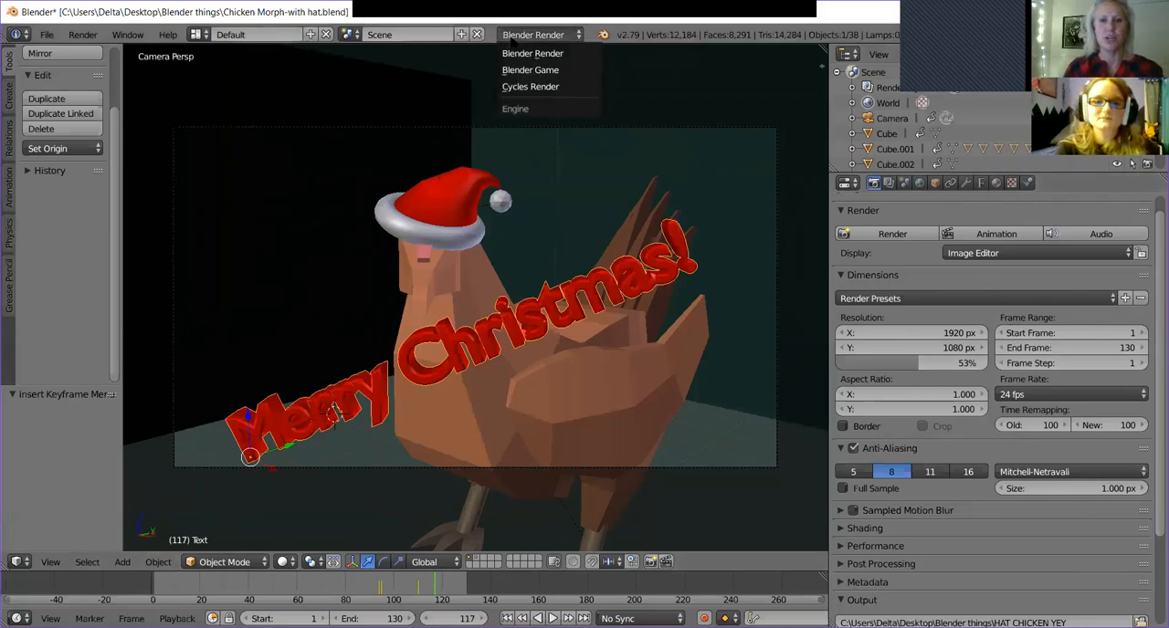
left_click(534, 86)
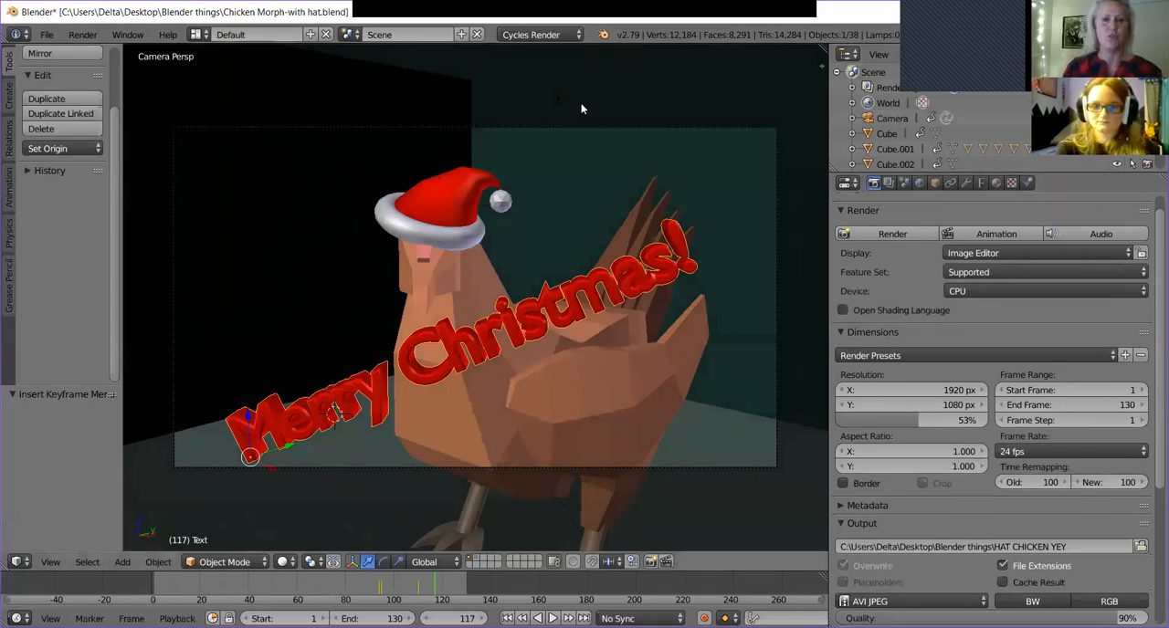
left_click(285, 562)
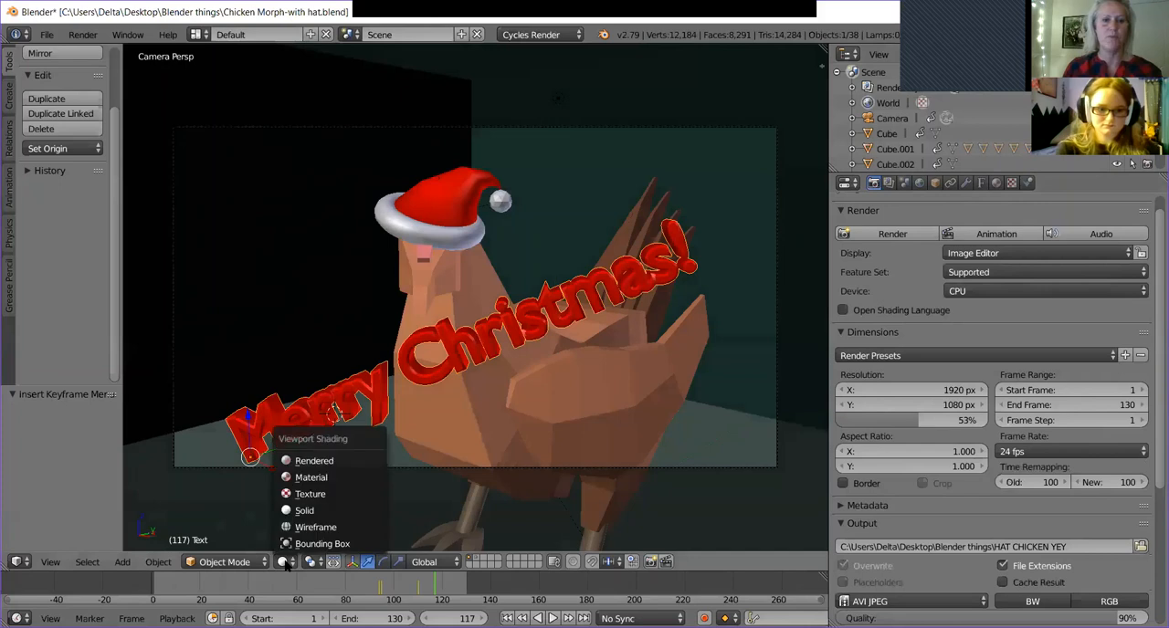
left_click(331, 461)
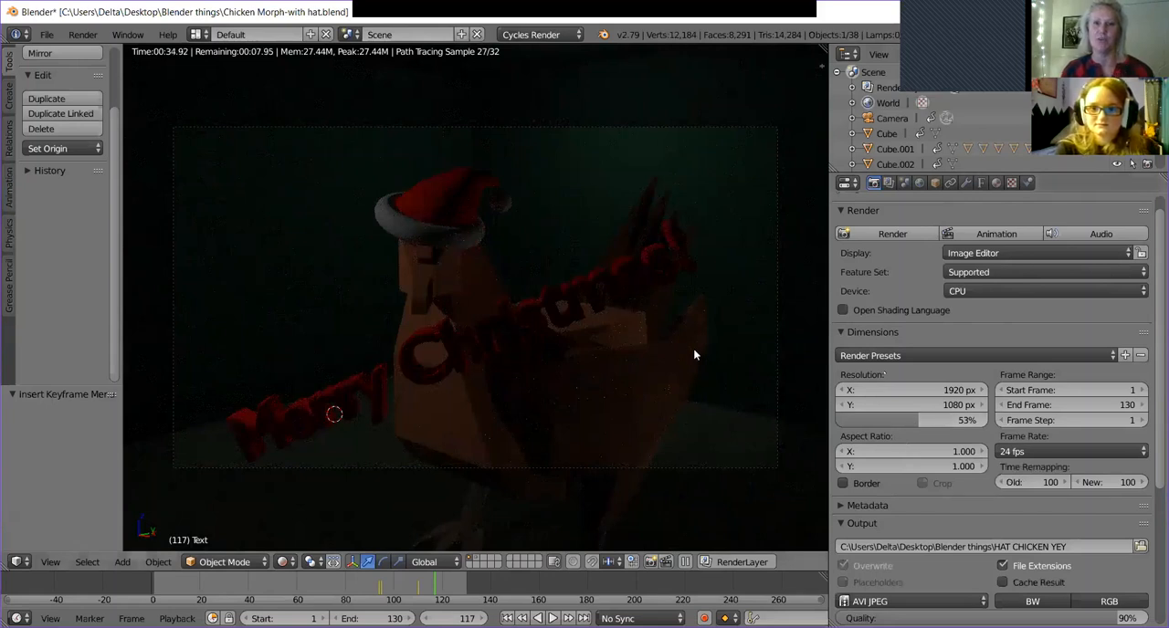
Switch the render engine back to Blender Render, keeping the Rendered viewport preview for comparison.
left_click(515, 38)
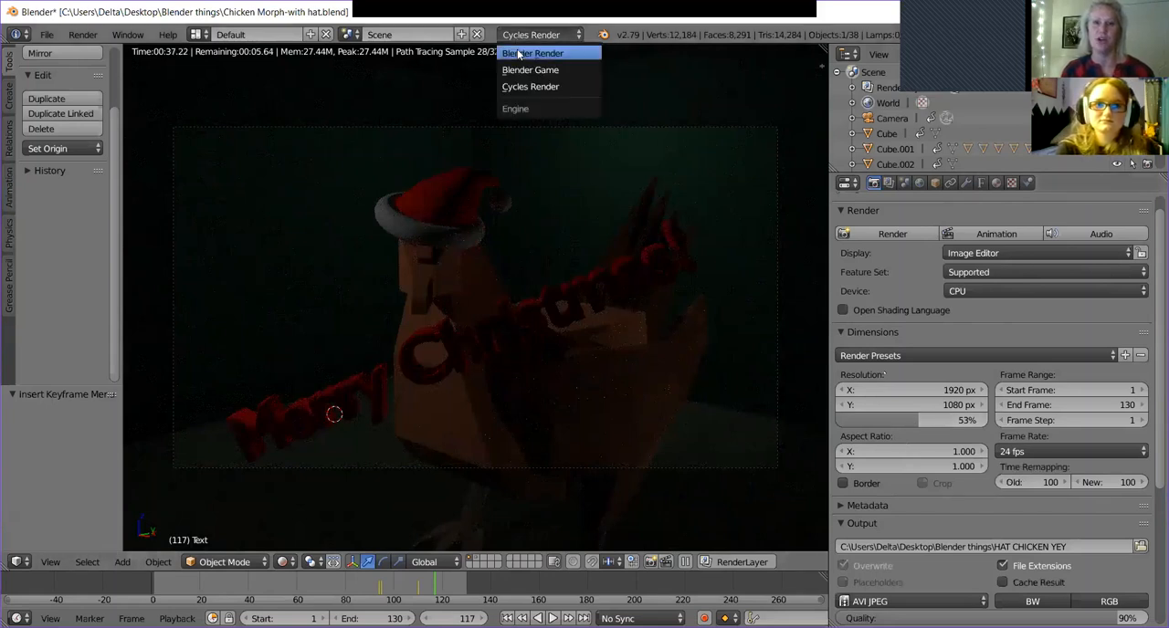
left_click(517, 50)
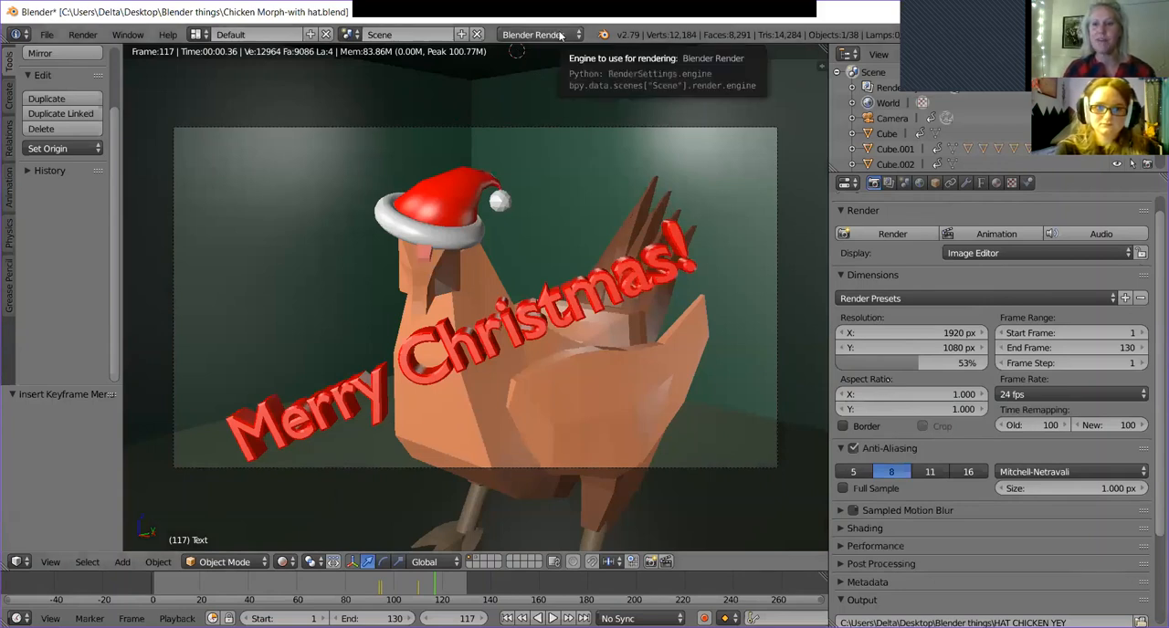
left_click(561, 34)
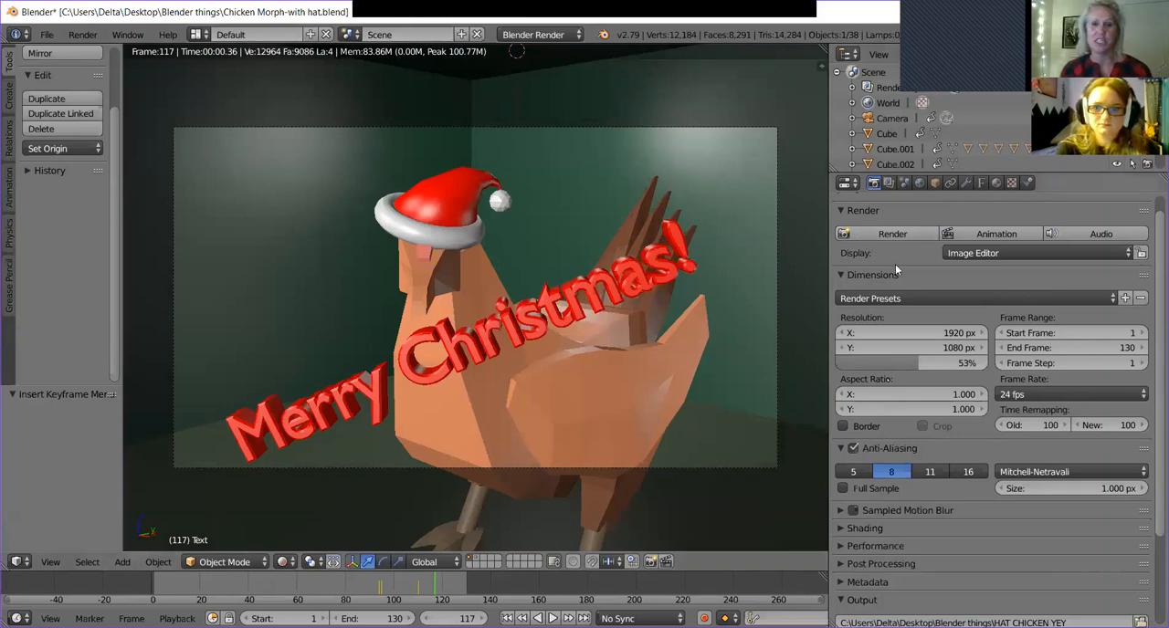
Check the output path and AVI JPEG format in the render settings, and start rendering the full animation.
scroll(1063, 434, "down", 1)
scroll(1063, 434, "down", 3)
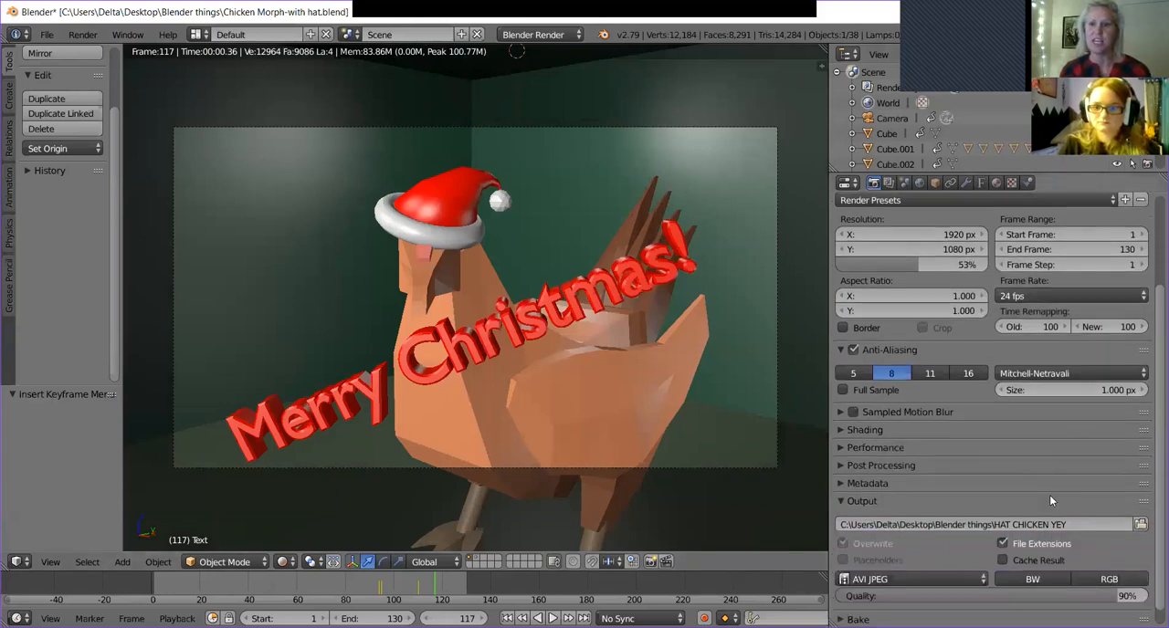
scroll(916, 551, "up", 5)
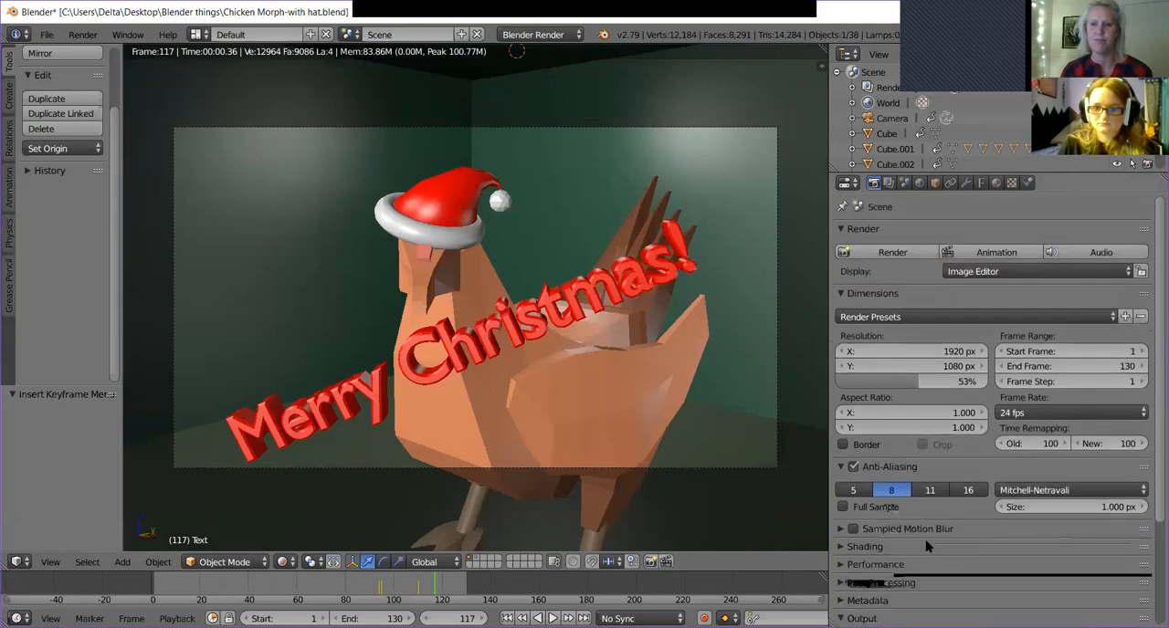
left_click(974, 252)
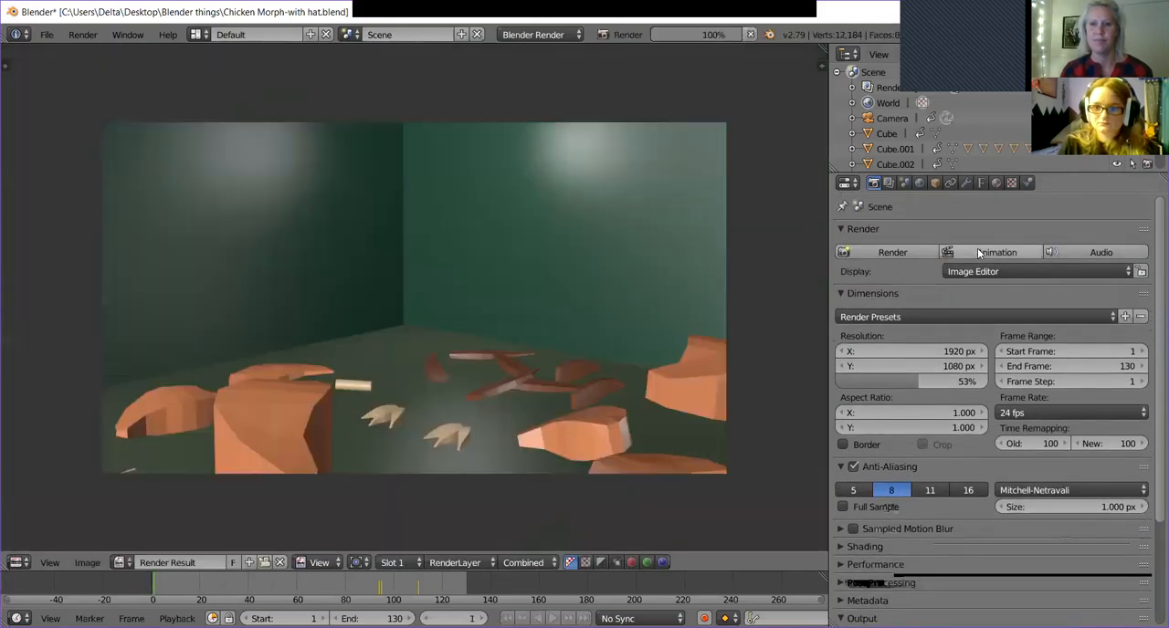
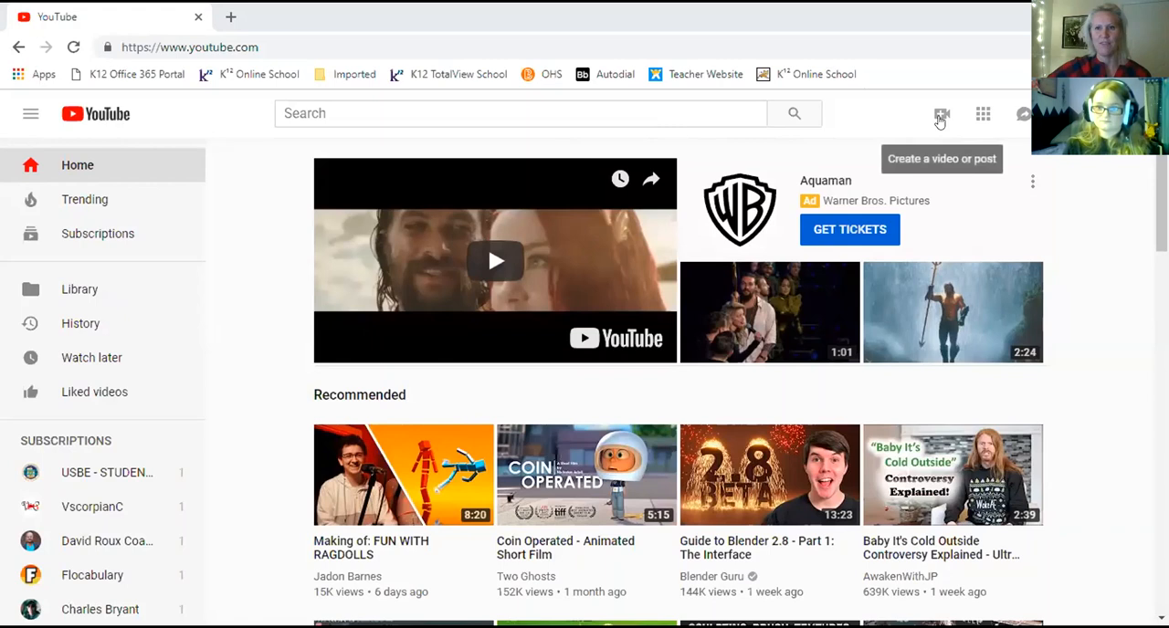
Upload HAT CHICKEN YEY0001-0130.avi to YouTube from the christmahankwanzika challenge folder in 3D Modeling Work on the Data (D:) drive.
left_click(940, 123)
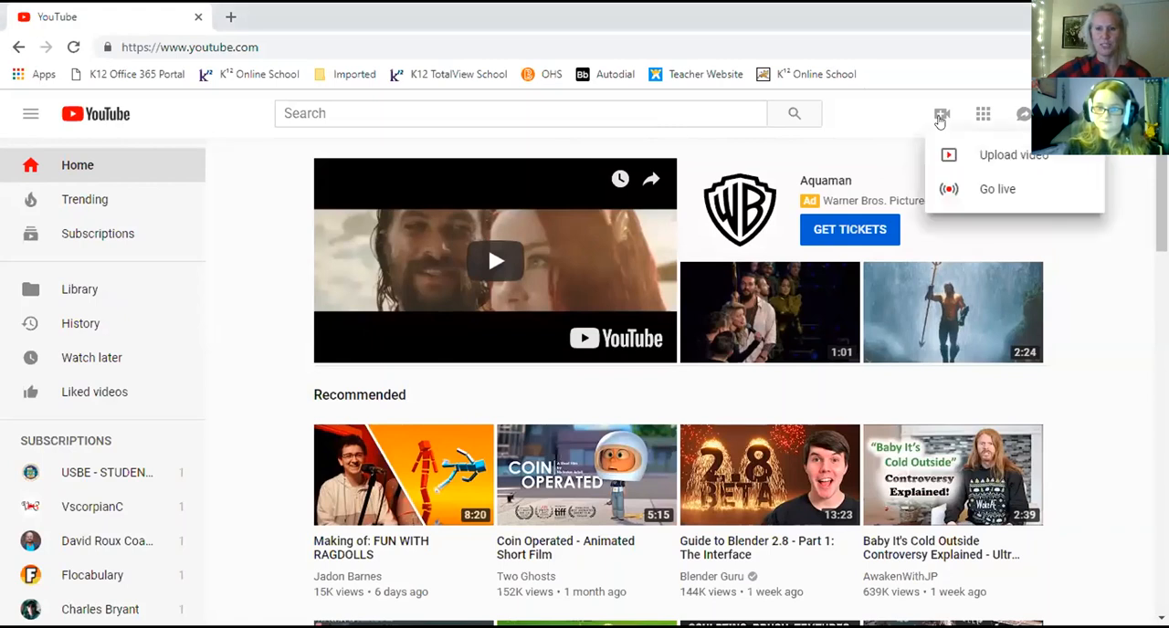
left_click(966, 156)
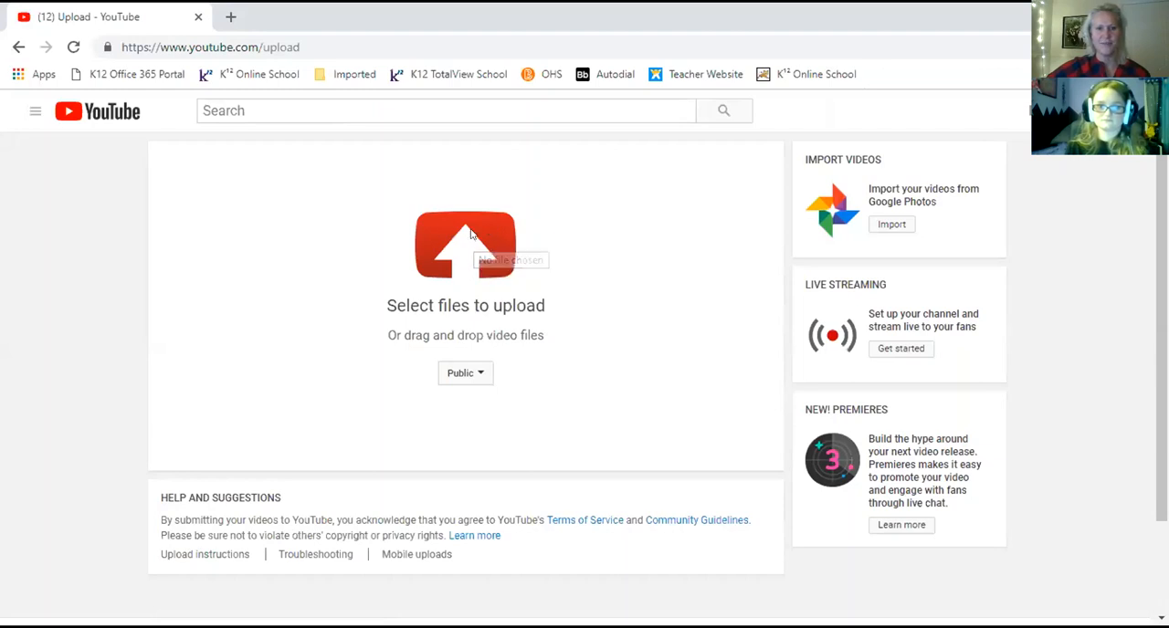
left_click(470, 234)
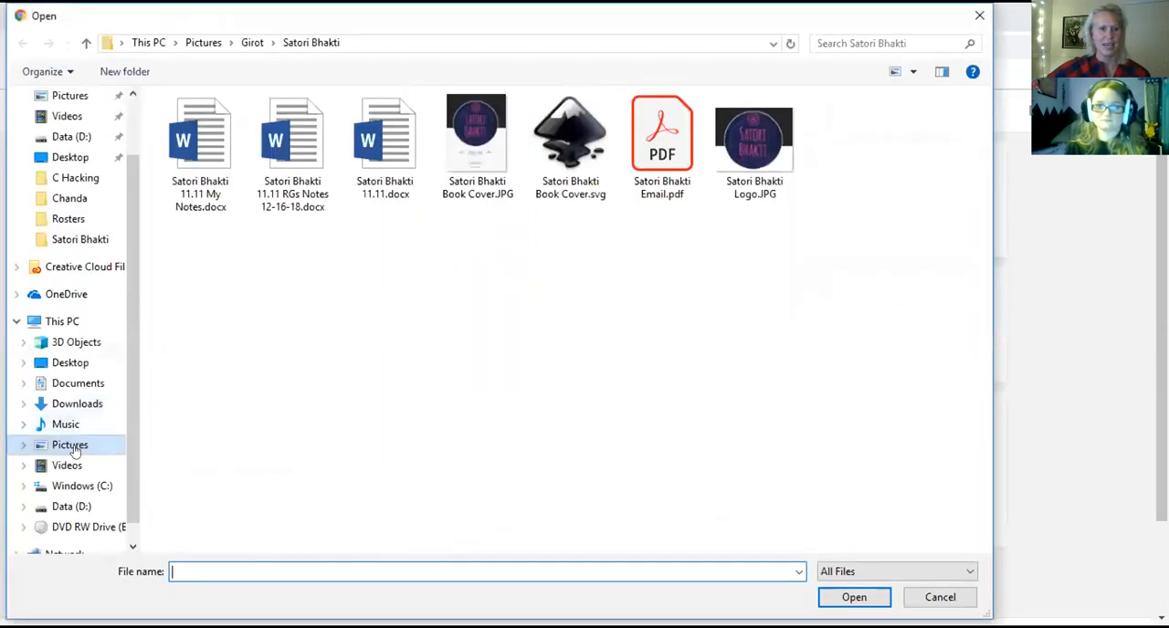
left_click(71, 506)
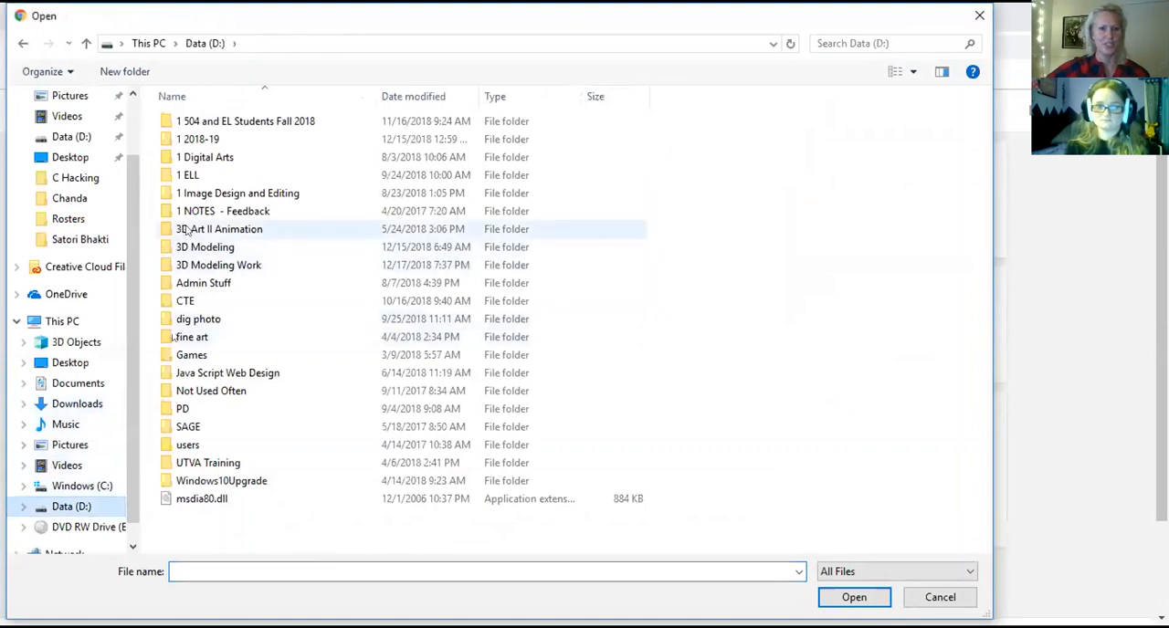
double_click(206, 265)
double_click(204, 119)
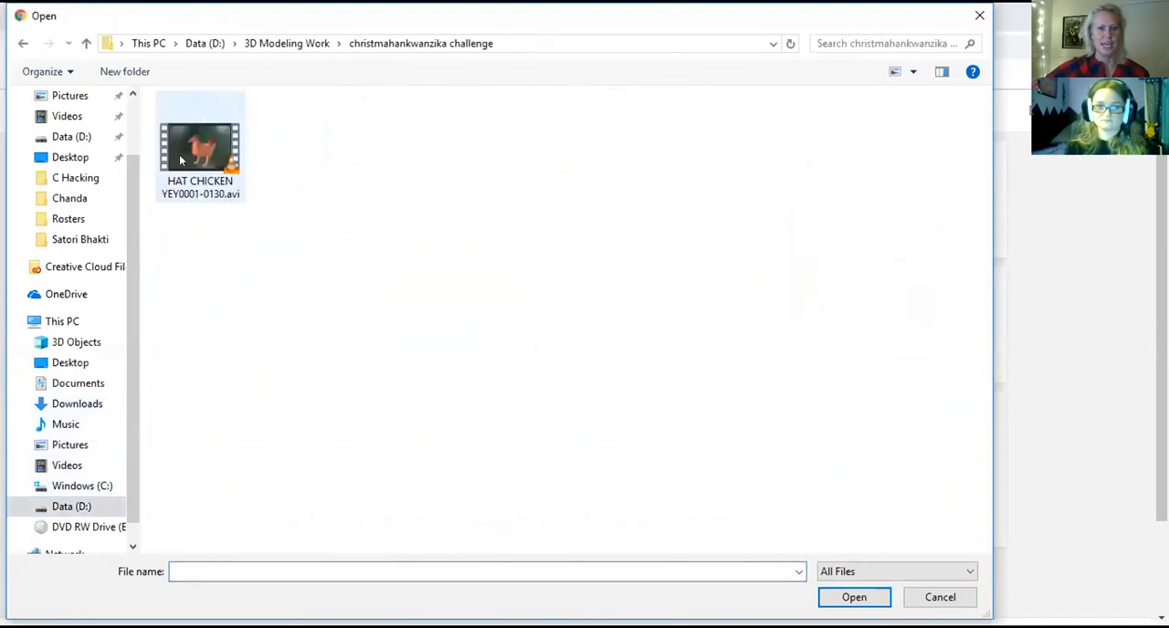
left_click(193, 147)
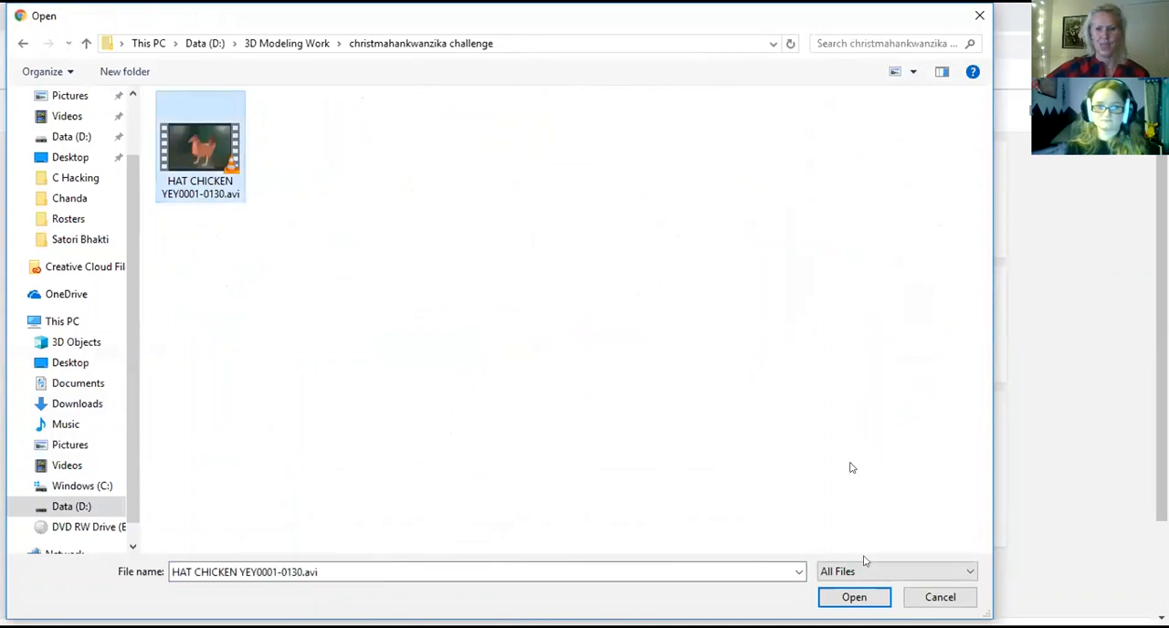
left_click(853, 598)
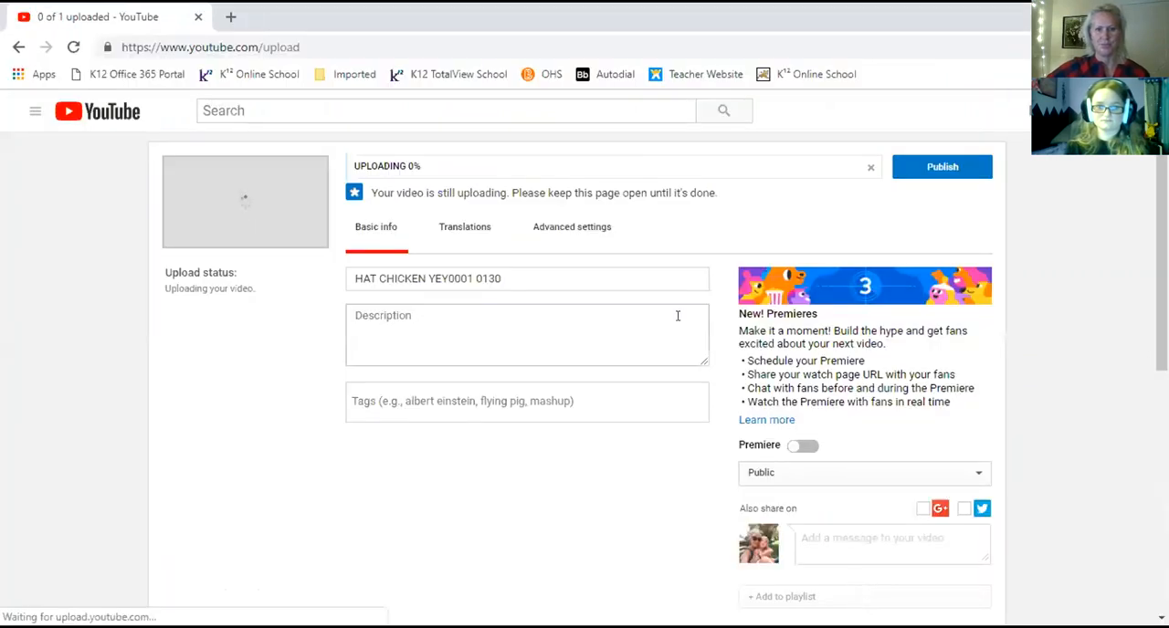
Replace the video's default title with the teacher's surname followed by "3DMod".
left_click_drag(554, 269, 330, 273)
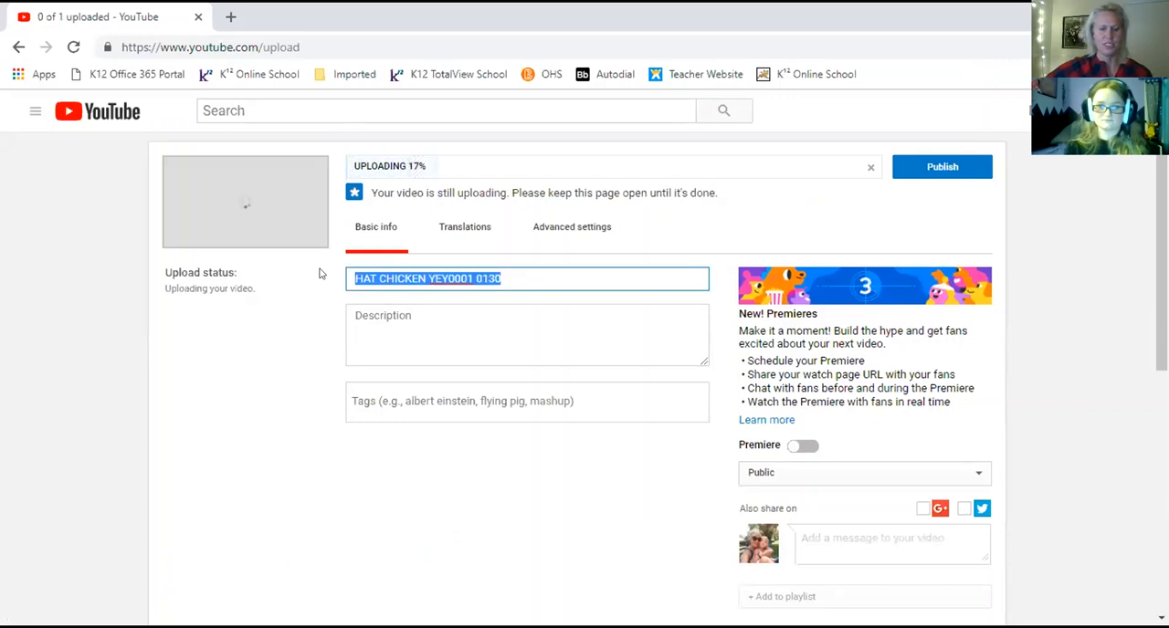
type("Girot")
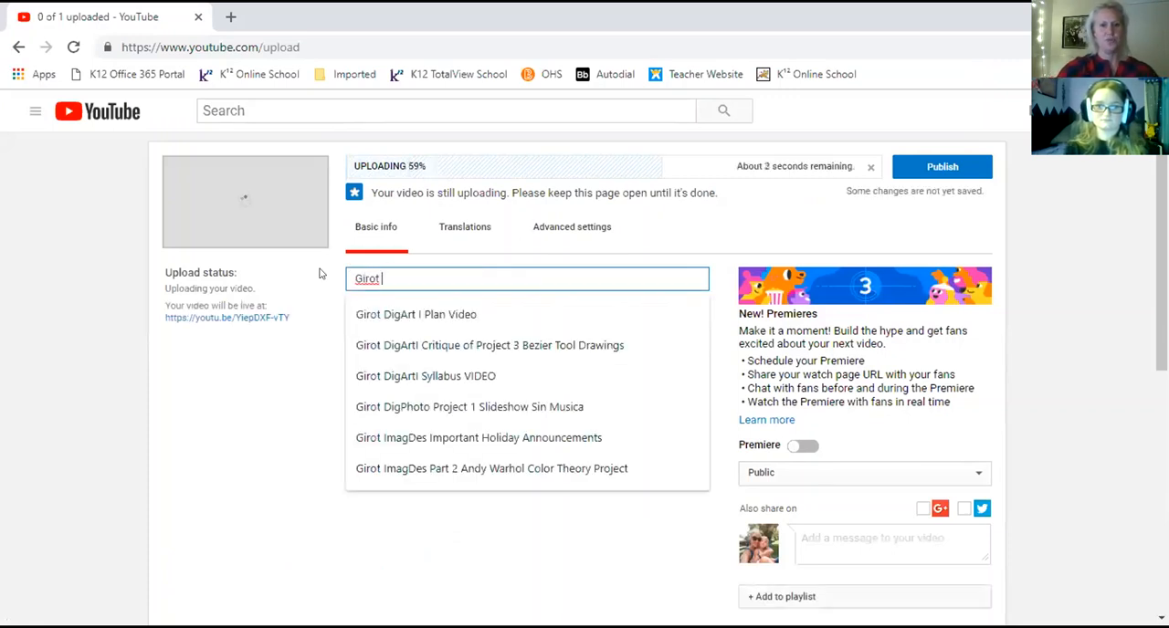
type(" 3D Mod")
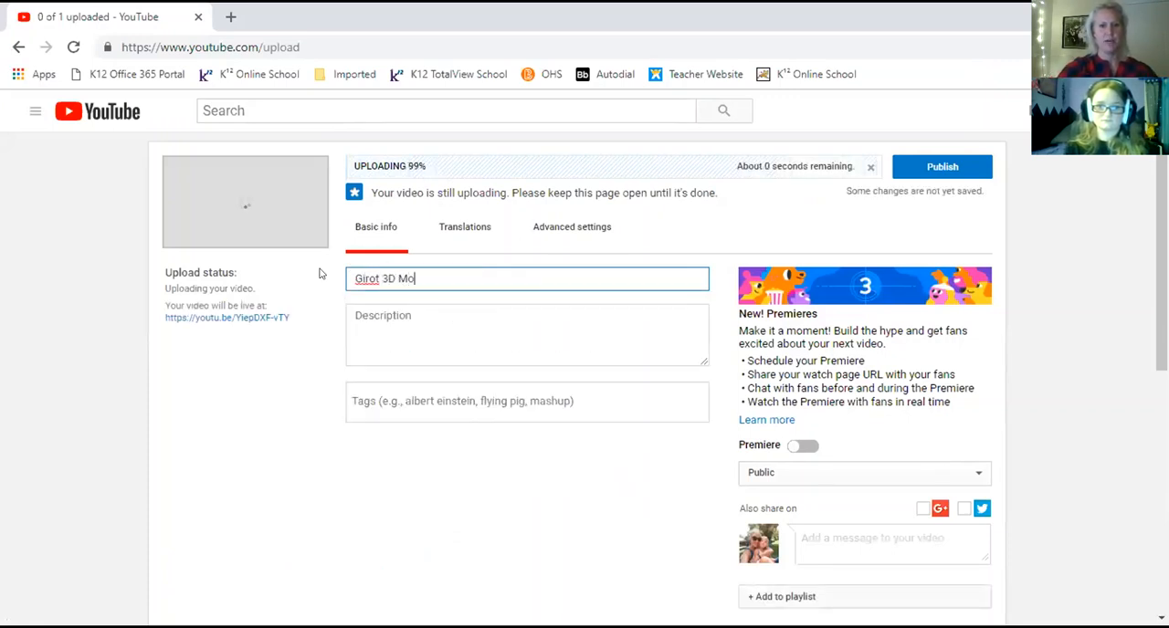
key("BackSpace")
key("BackSpace")
key("BackSpace")
key("BackSpace")
type("Mod ")
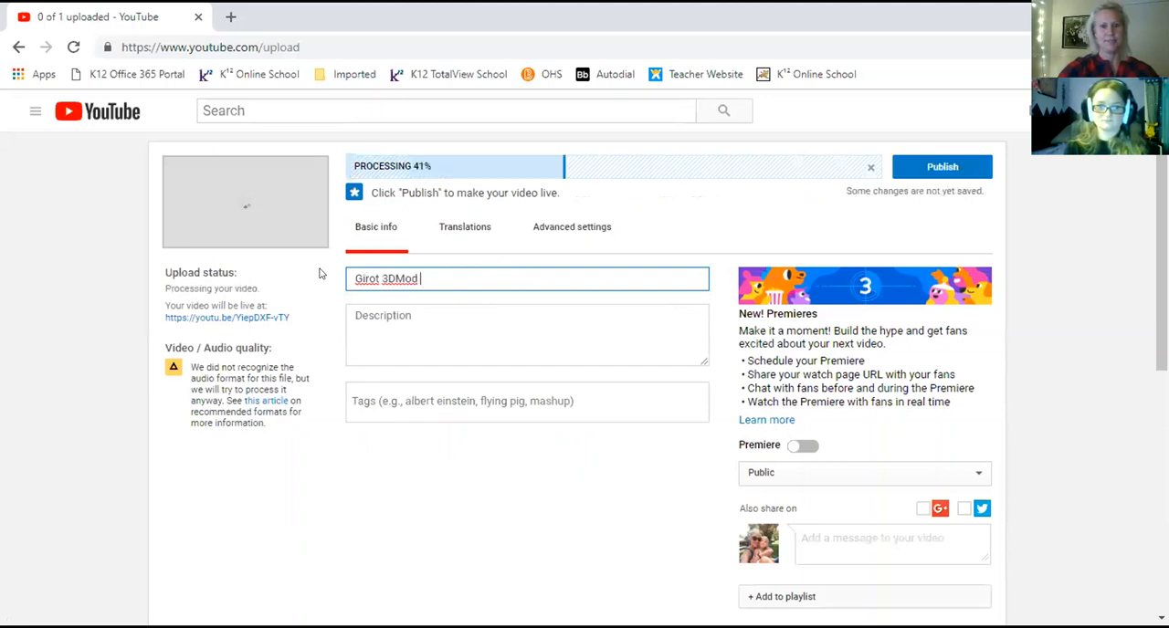
type("Brittany's ")
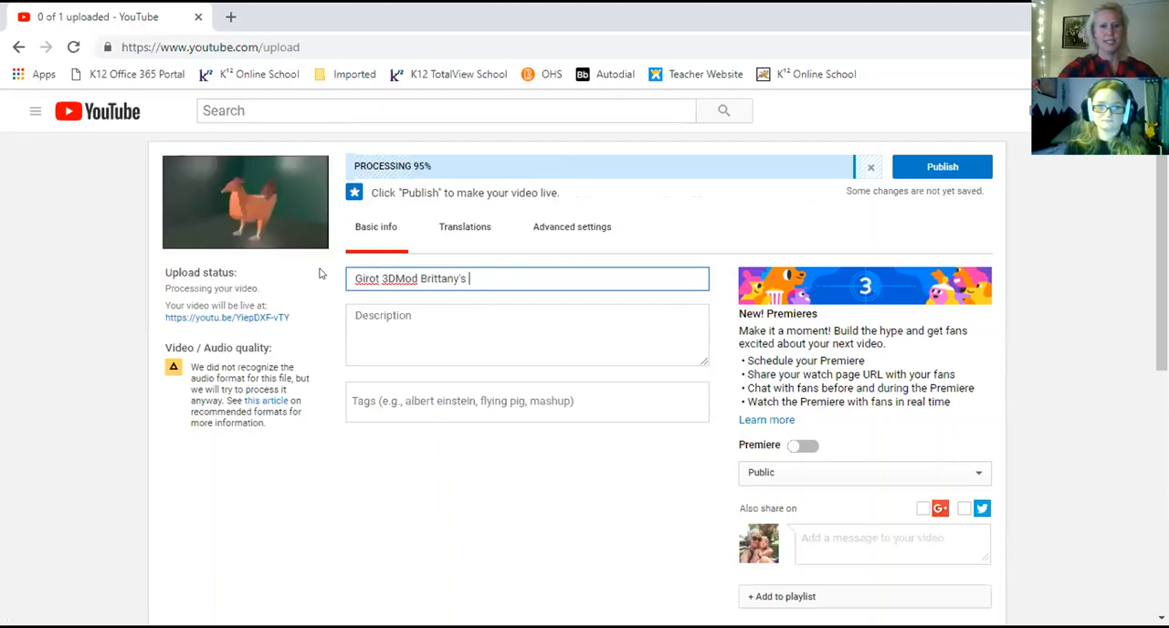
type("Chri")
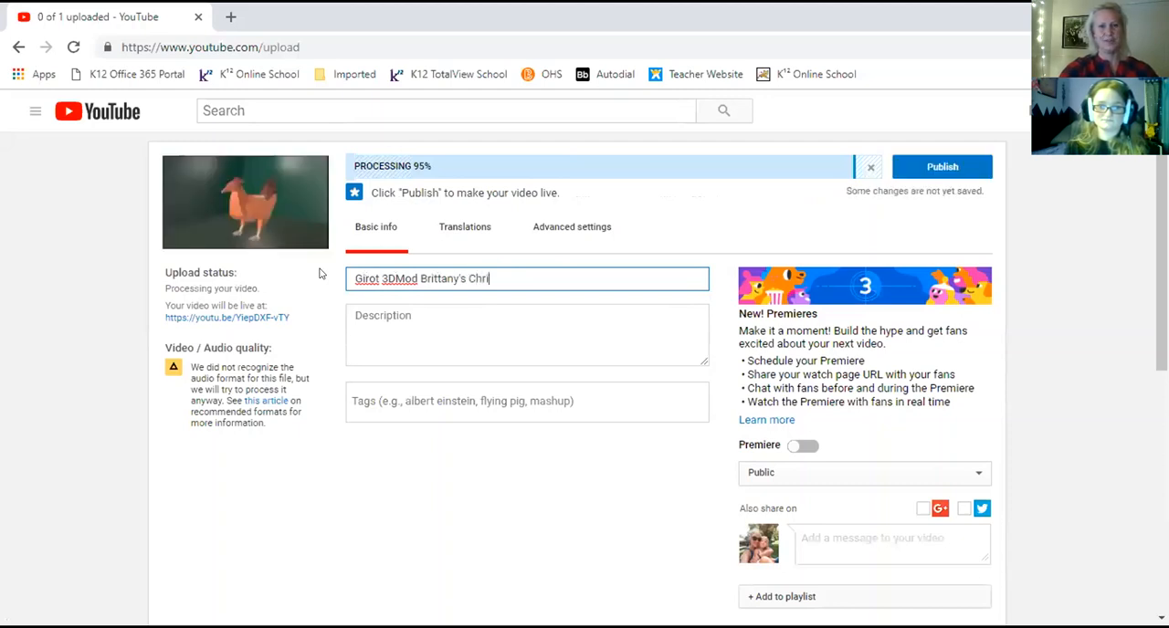
type("stmas Chicken")
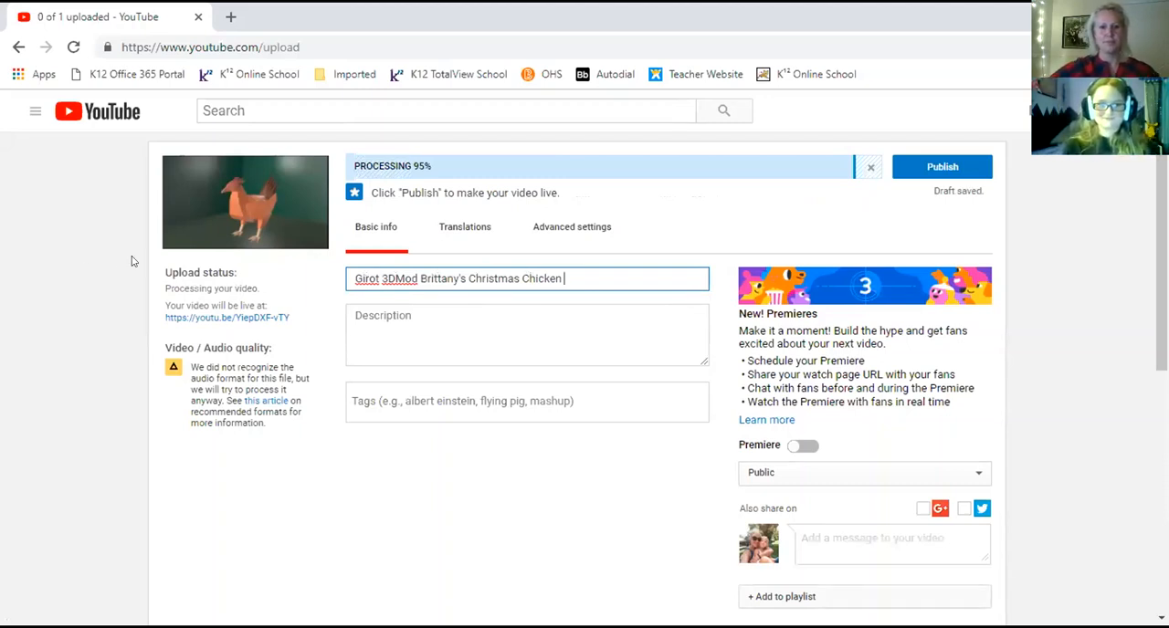
Complete the video title with "for ChristmaHanuKwanzika Challenge".
type("for Chr")
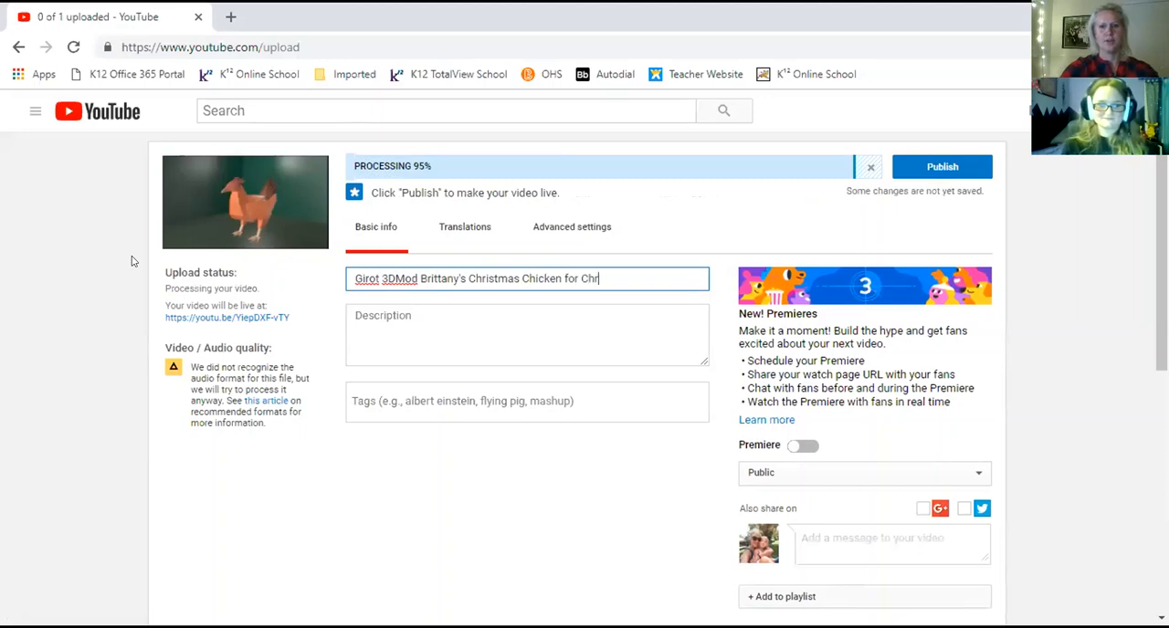
type("istmah")
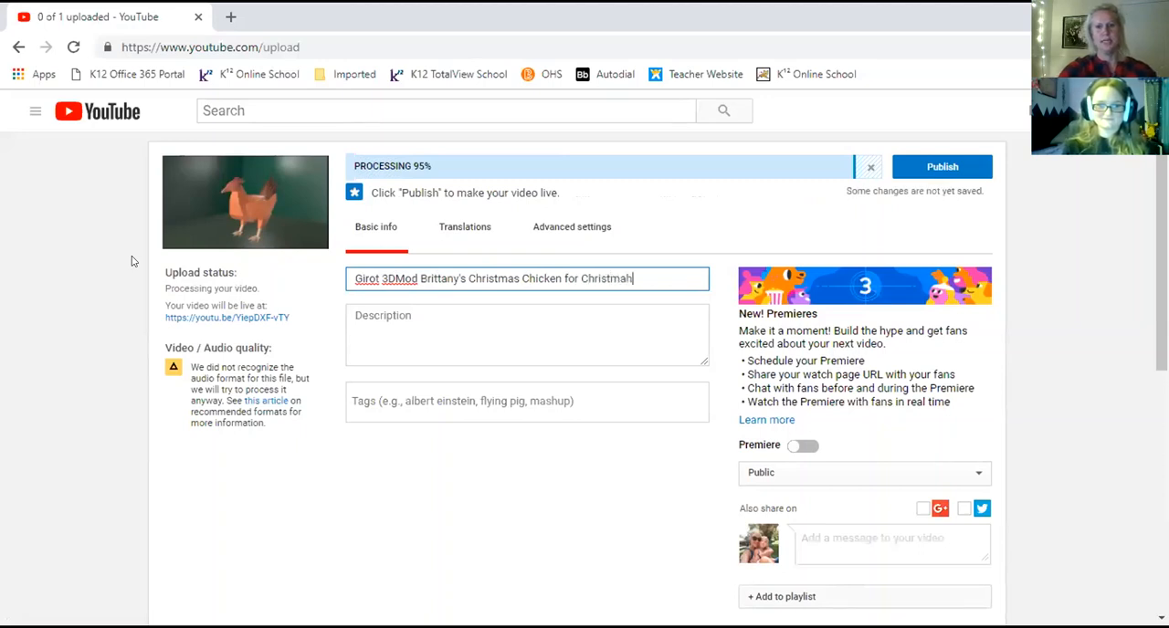
type("Han")
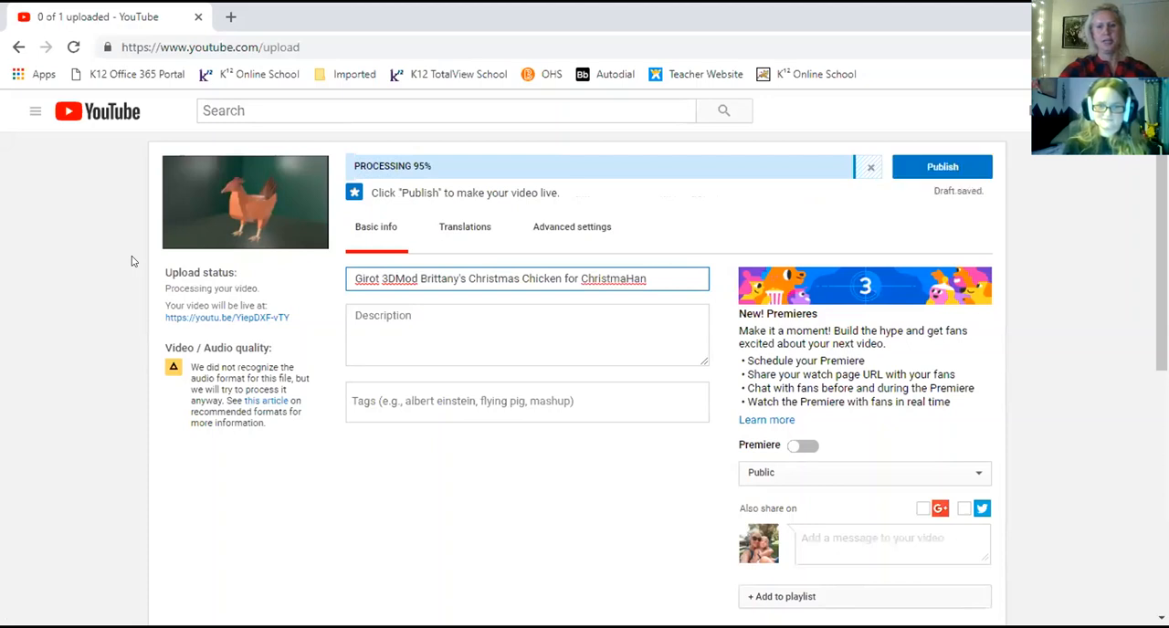
type("ukk")
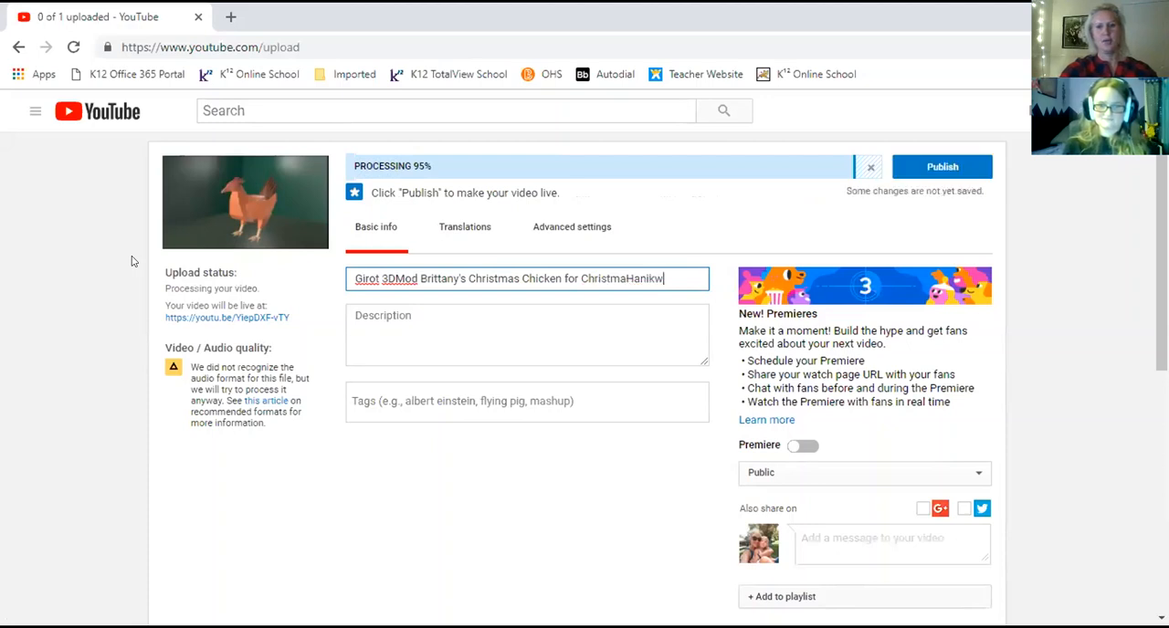
key("BackSpace")
key("BackSpace")
key("BackSpace")
type("Kwanzik")
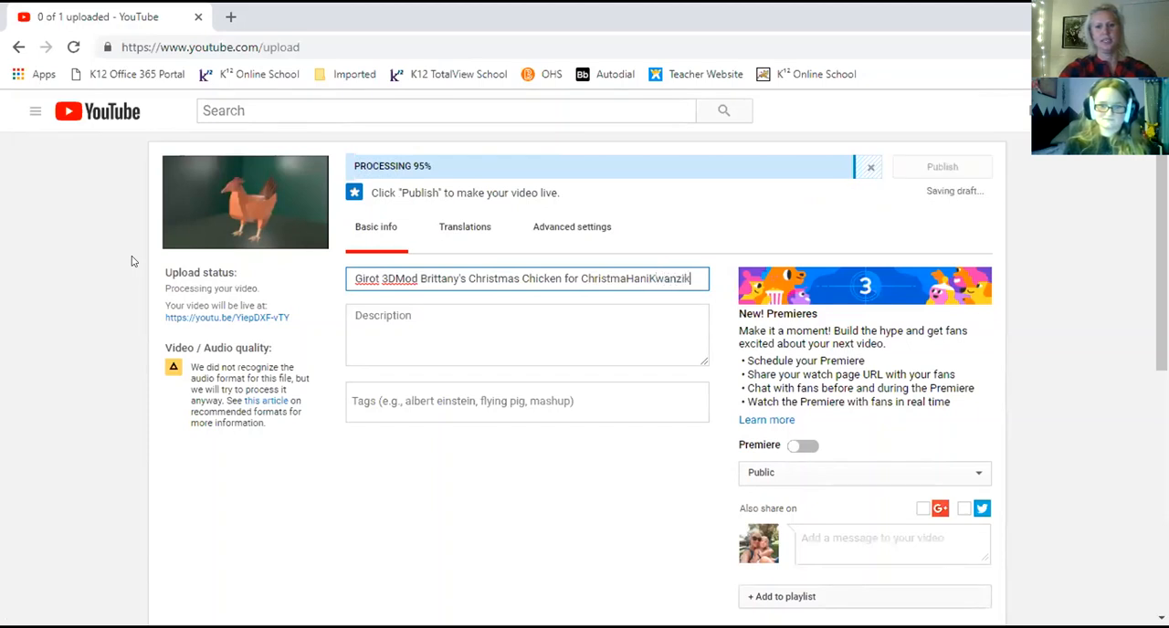
type("a Challeng")
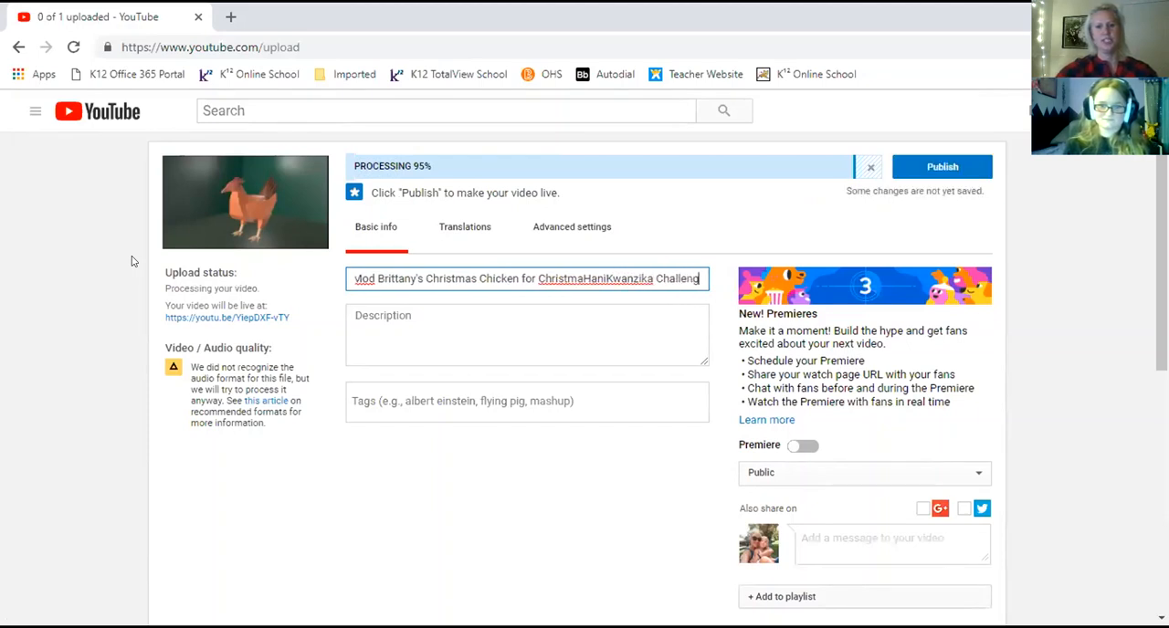
type("e")
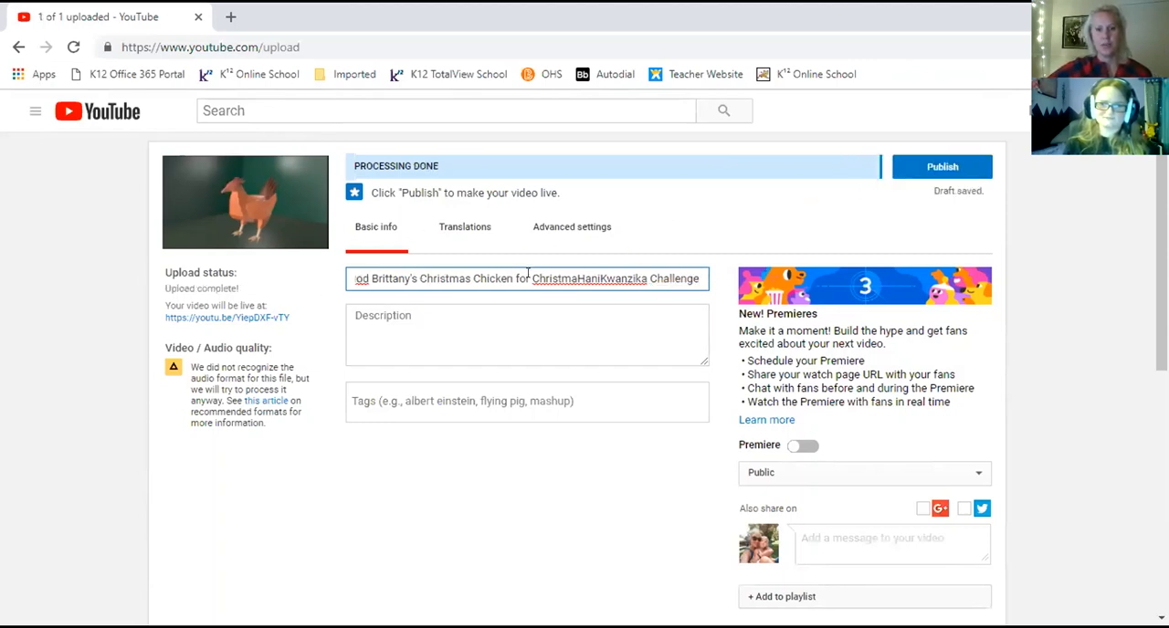
left_click(598, 278)
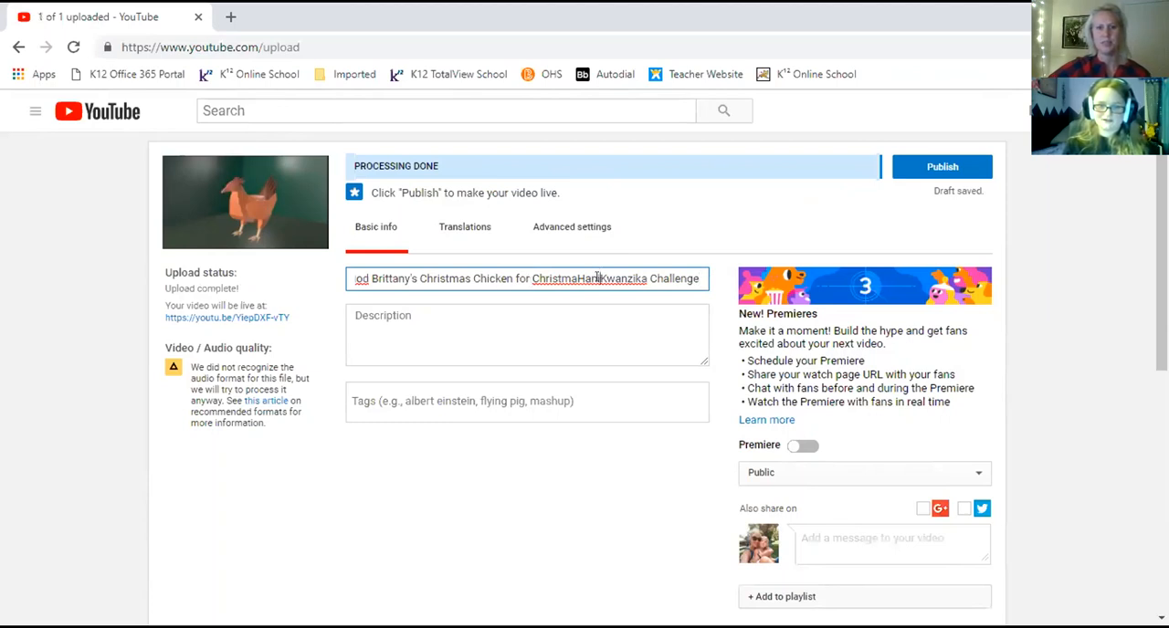
type("u")
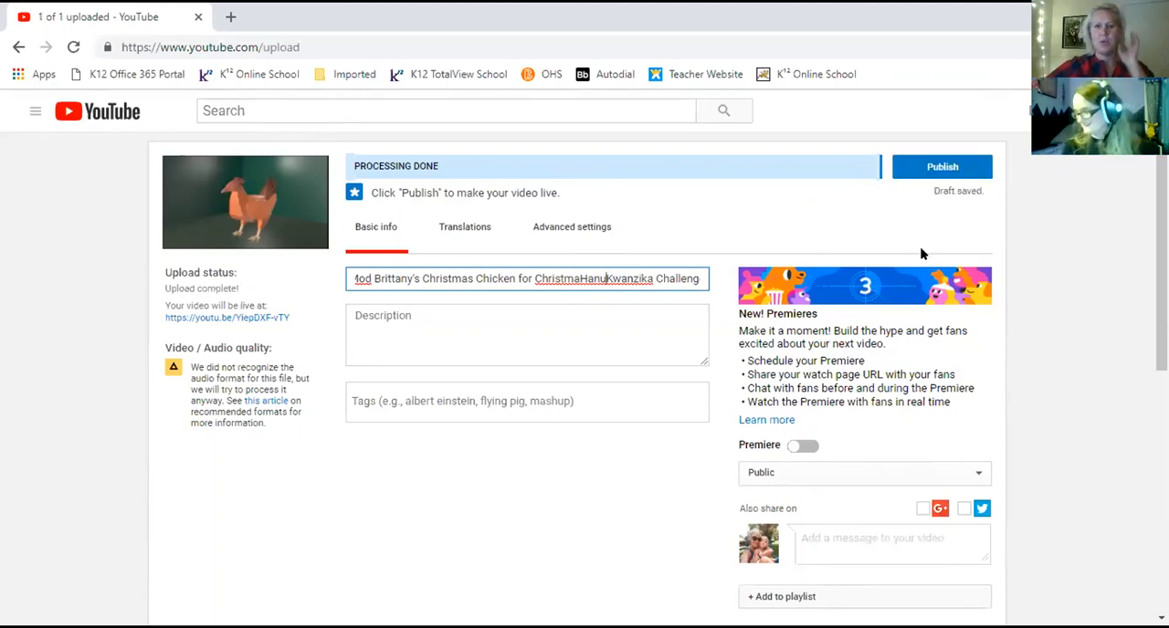
Set the video's visibility to Unlisted and upload Thumbnail for Chicken.JPG as its custom thumbnail.
left_click(772, 473)
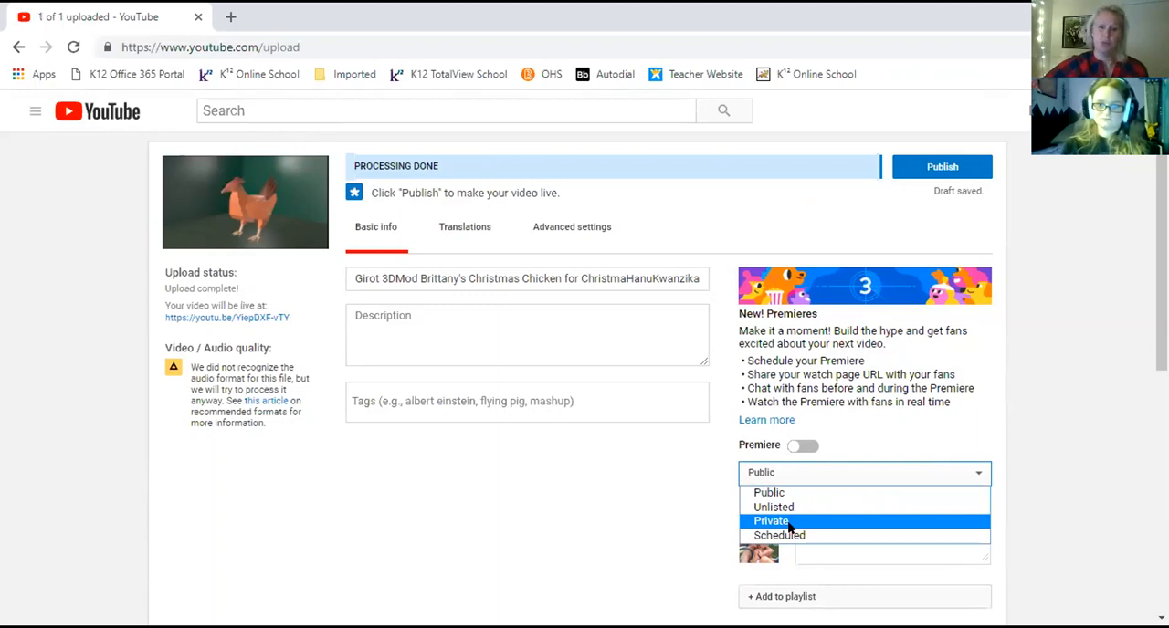
left_click(776, 507)
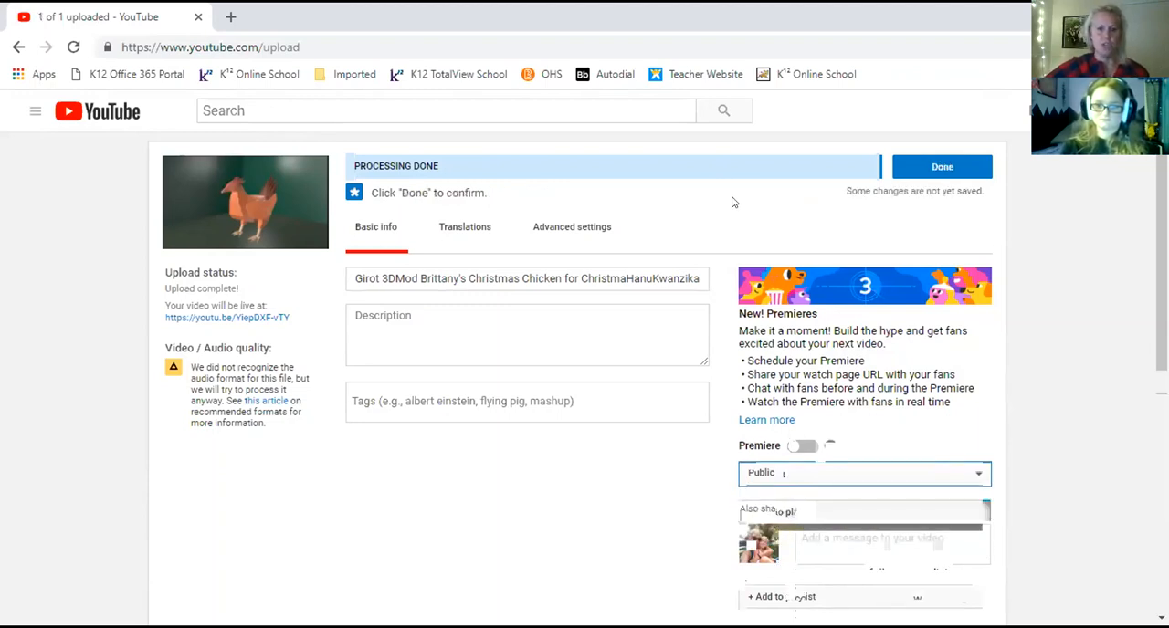
scroll(644, 360, "down", 10)
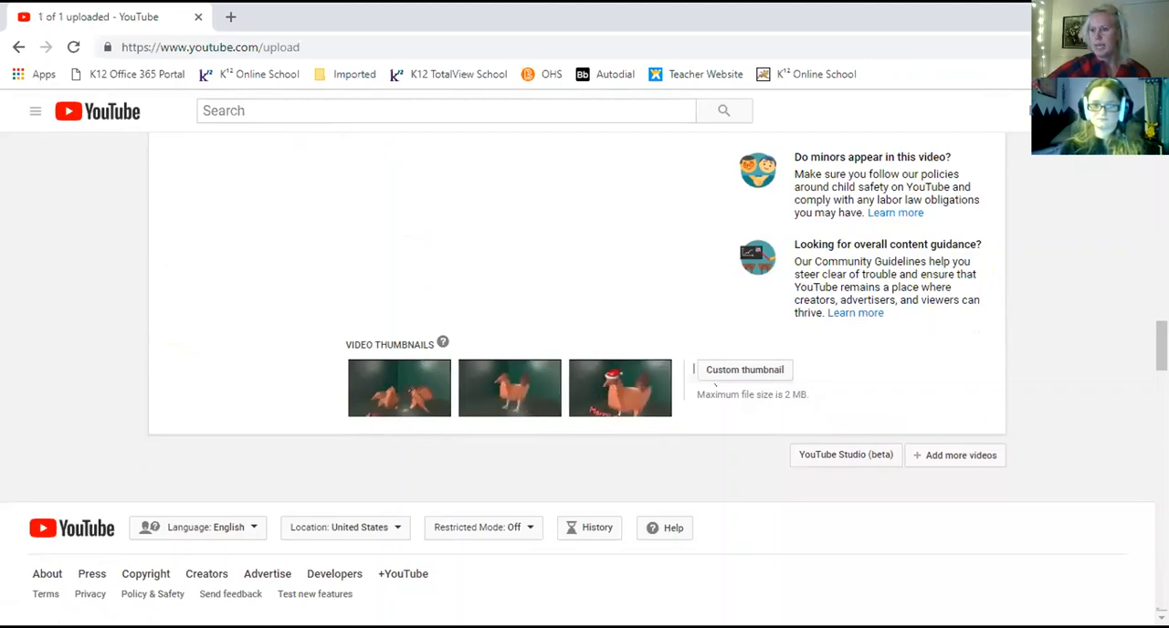
left_click(721, 372)
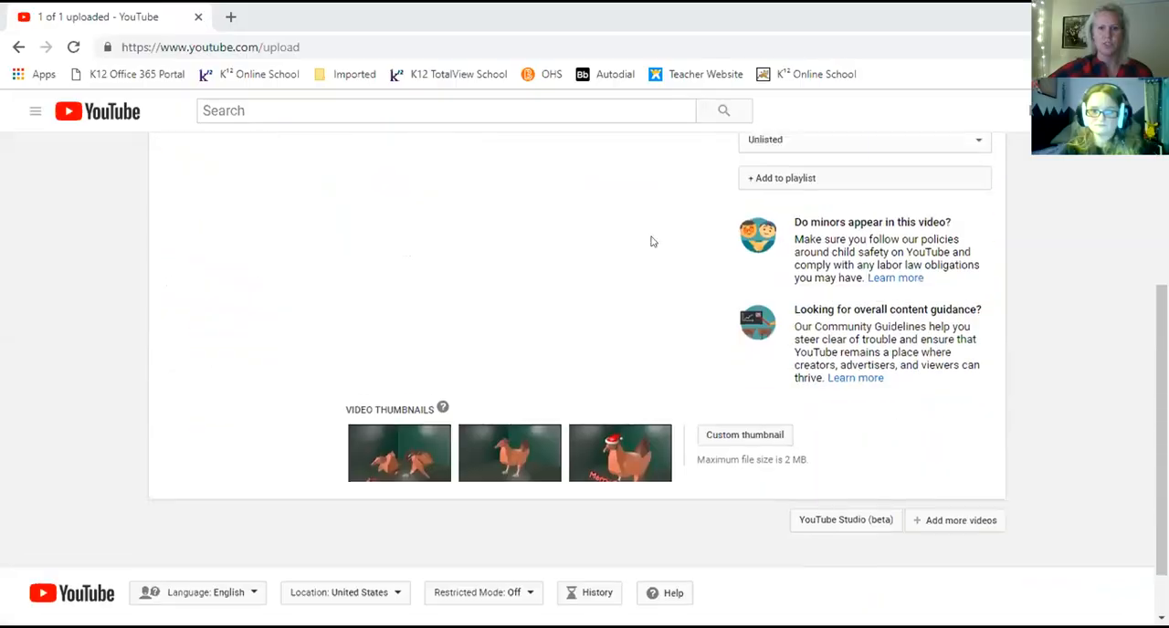
scroll(652, 240, "down", 2)
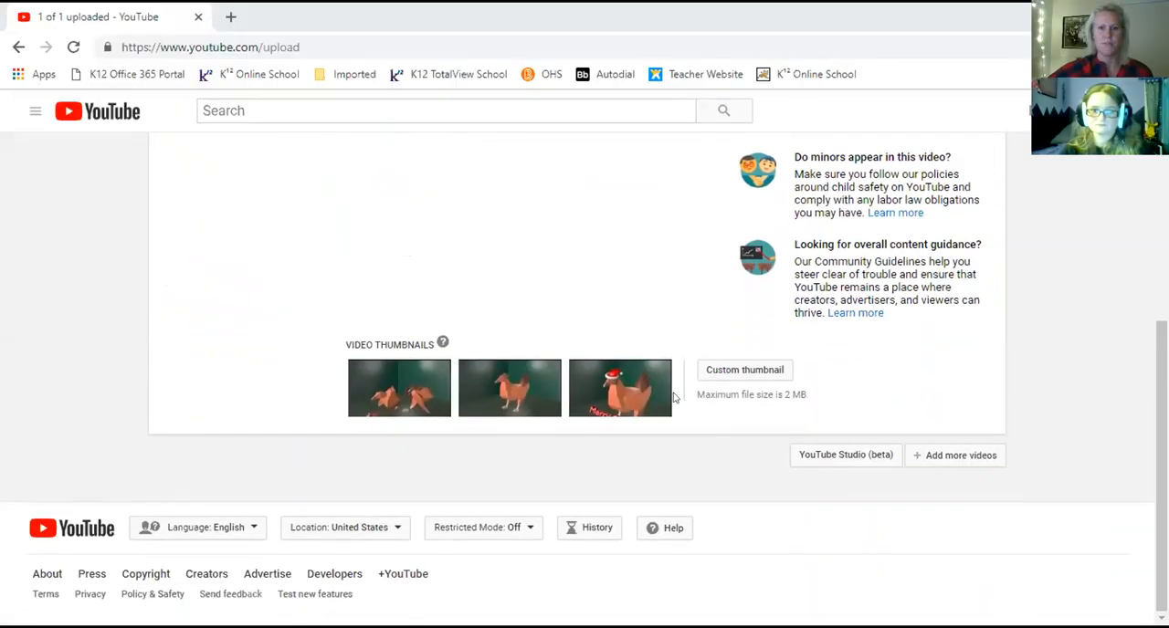
left_click(740, 370)
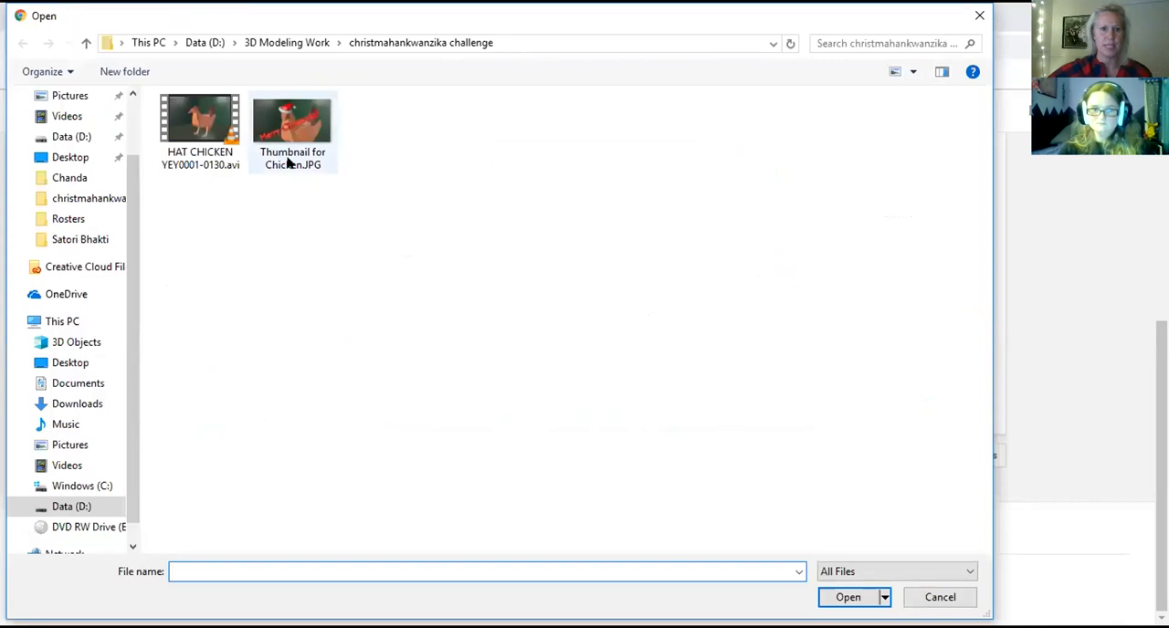
double_click(292, 117)
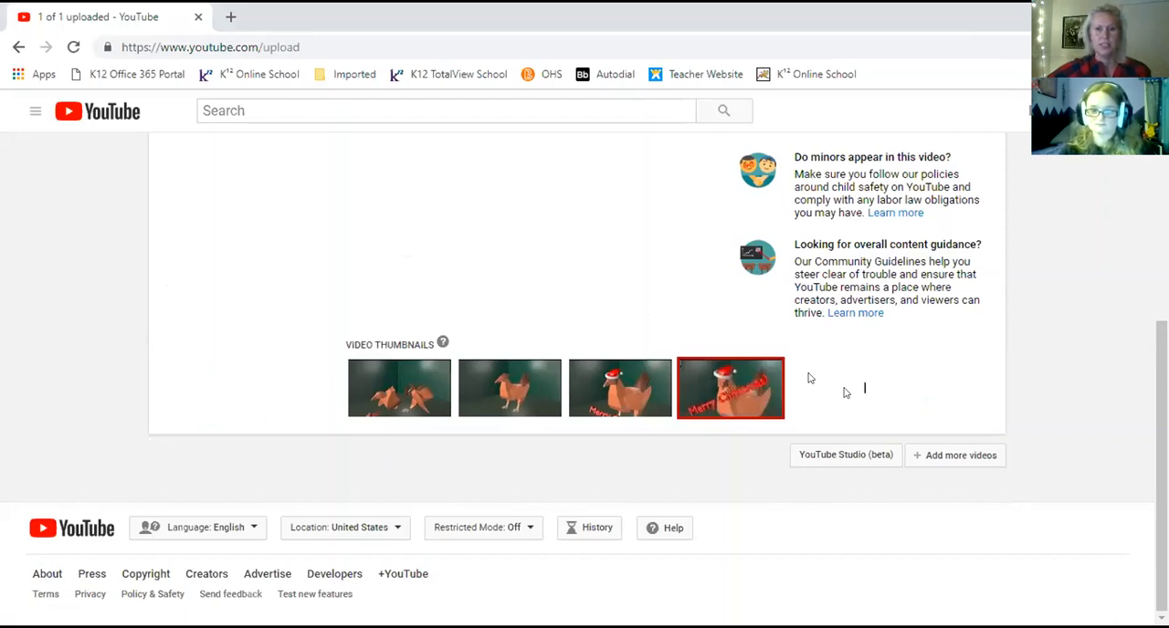
Confirm the finished upload settings and select the full share link of the video.
scroll(845, 393, "up", 5)
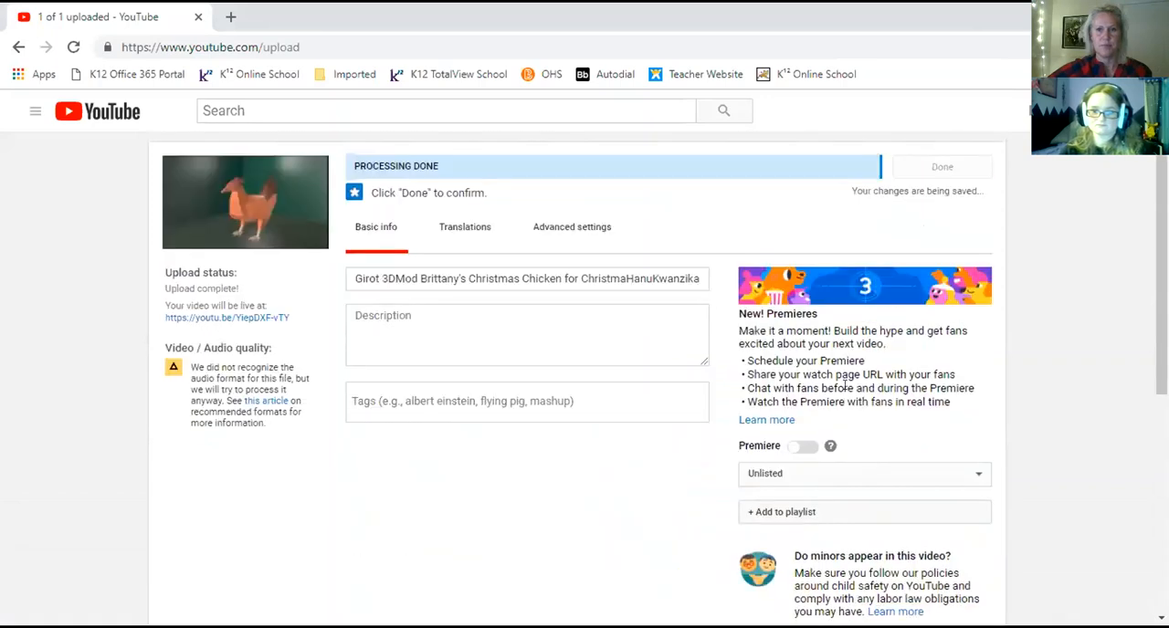
left_click(915, 166)
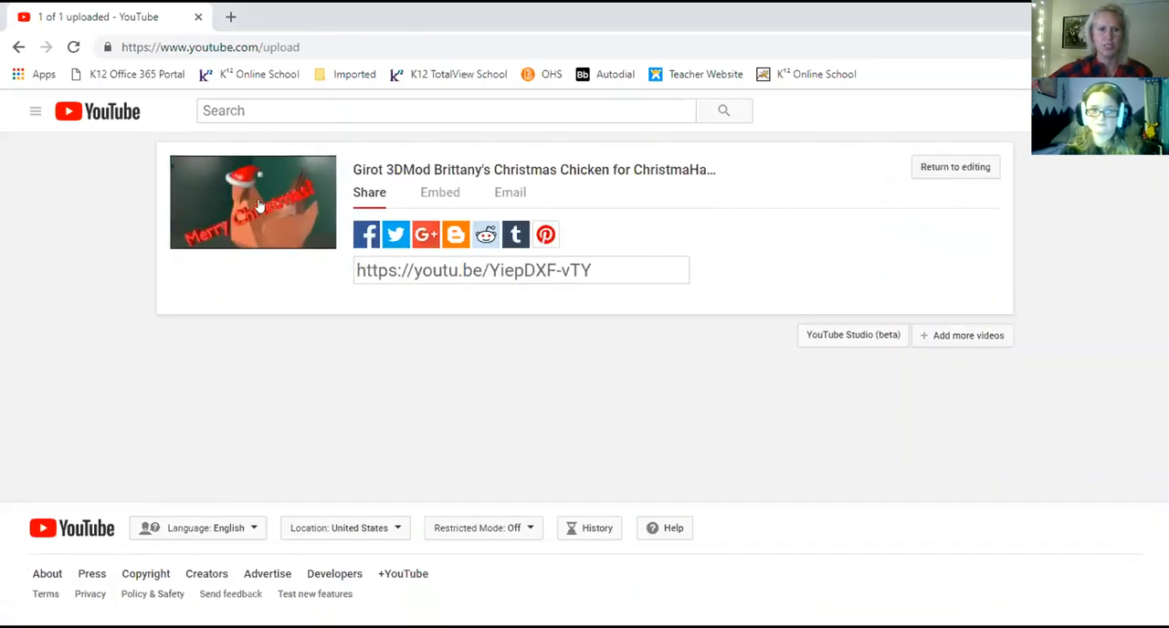
left_click_drag(611, 268, 295, 271)
key("ctrl+c")
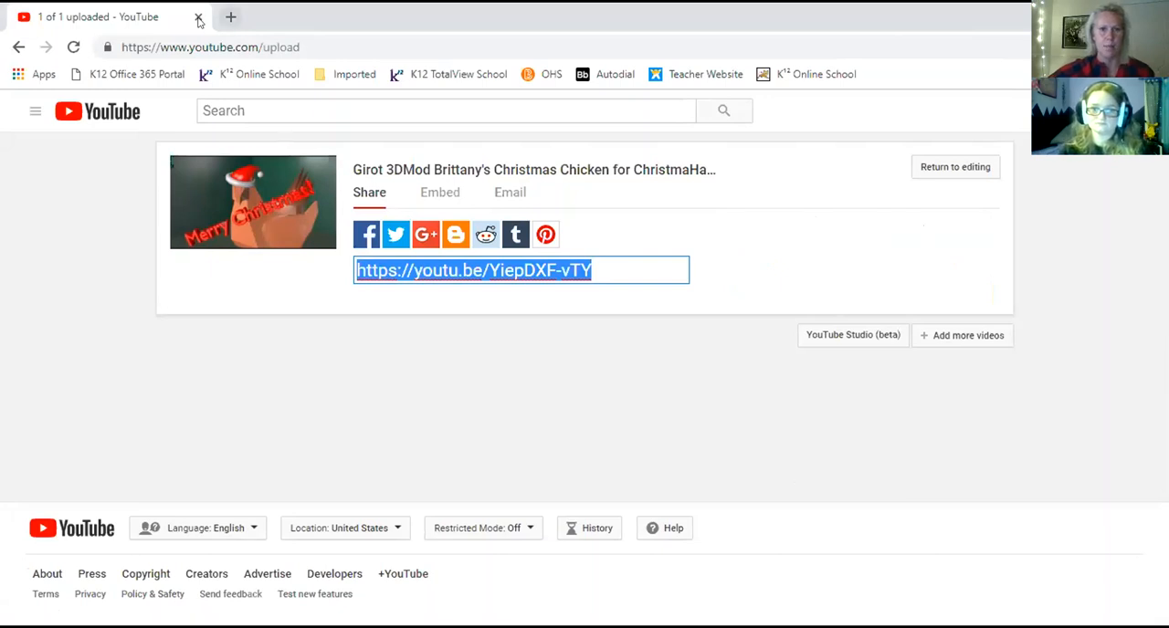
Open the online school site in a new browser tab and go to the TCH017_3DModeling_Sec40_Blk2_18-19 course.
left_click(230, 16)
left_click(546, 75)
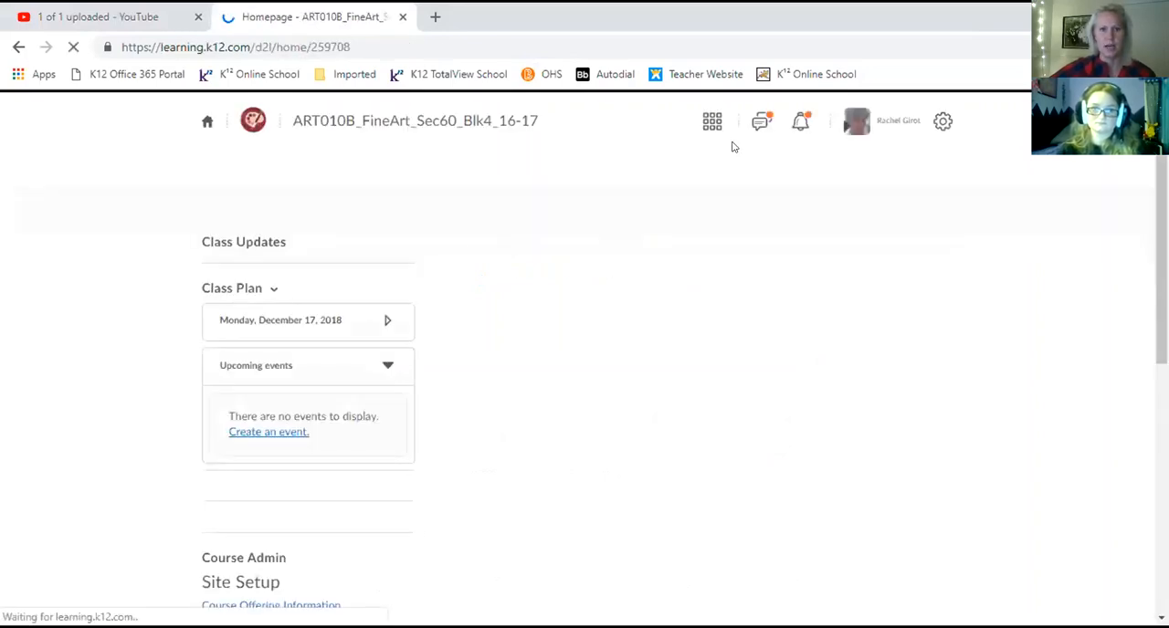
left_click(711, 123)
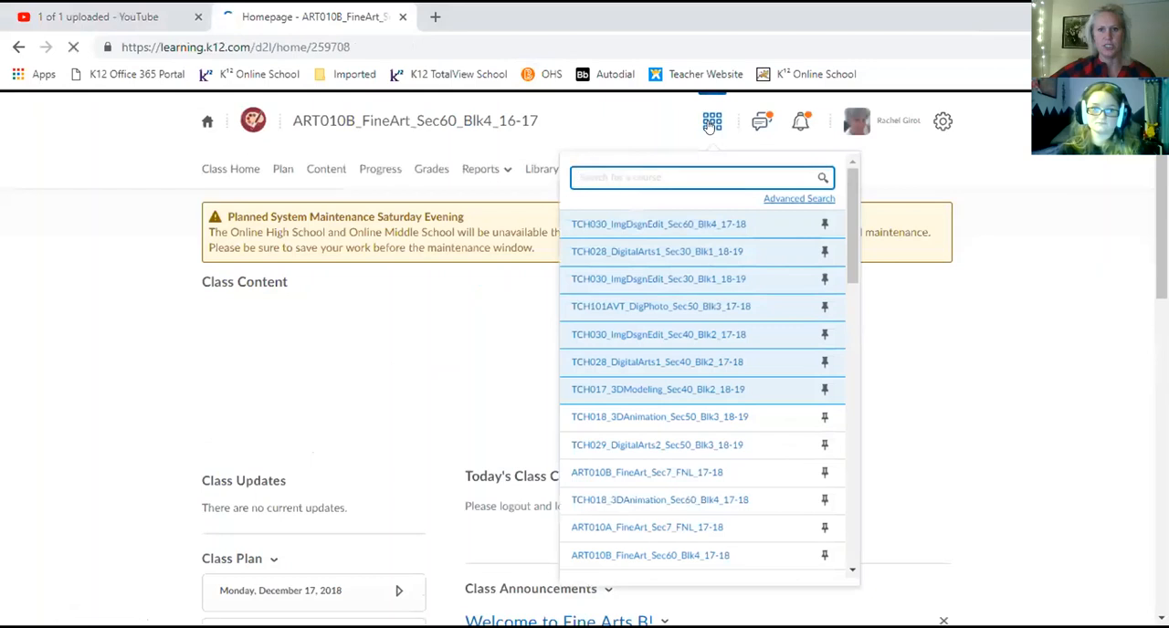
left_click(667, 387)
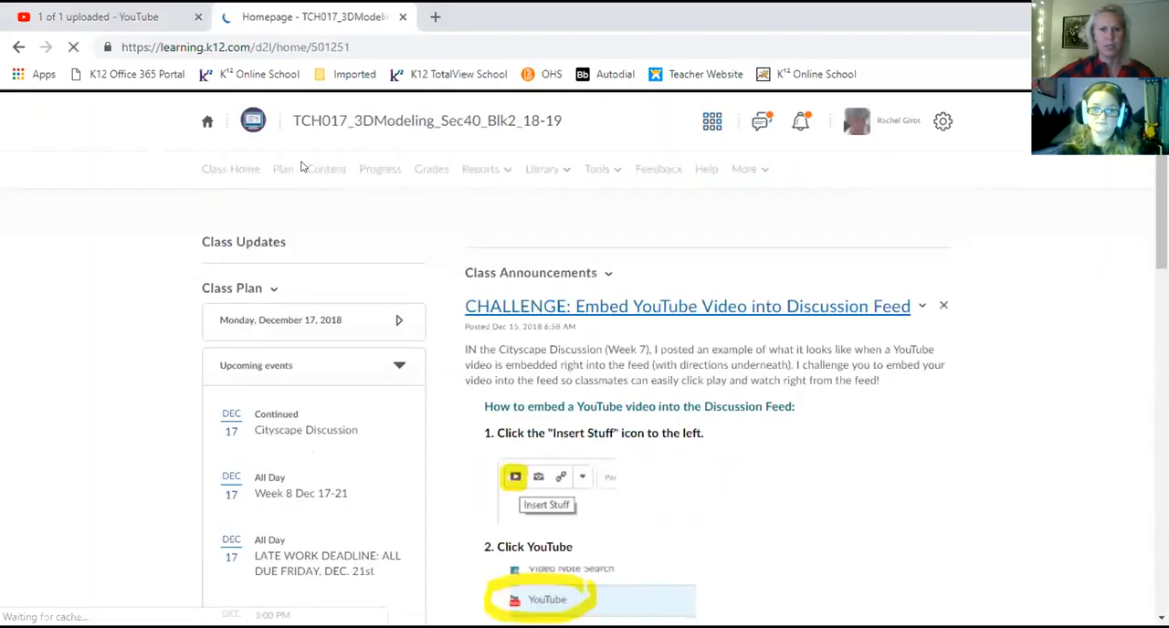
Open the ChristmaHanaKwanzika Discussion from the Week 8 Dec 17-21 module of the course content.
left_click(322, 170)
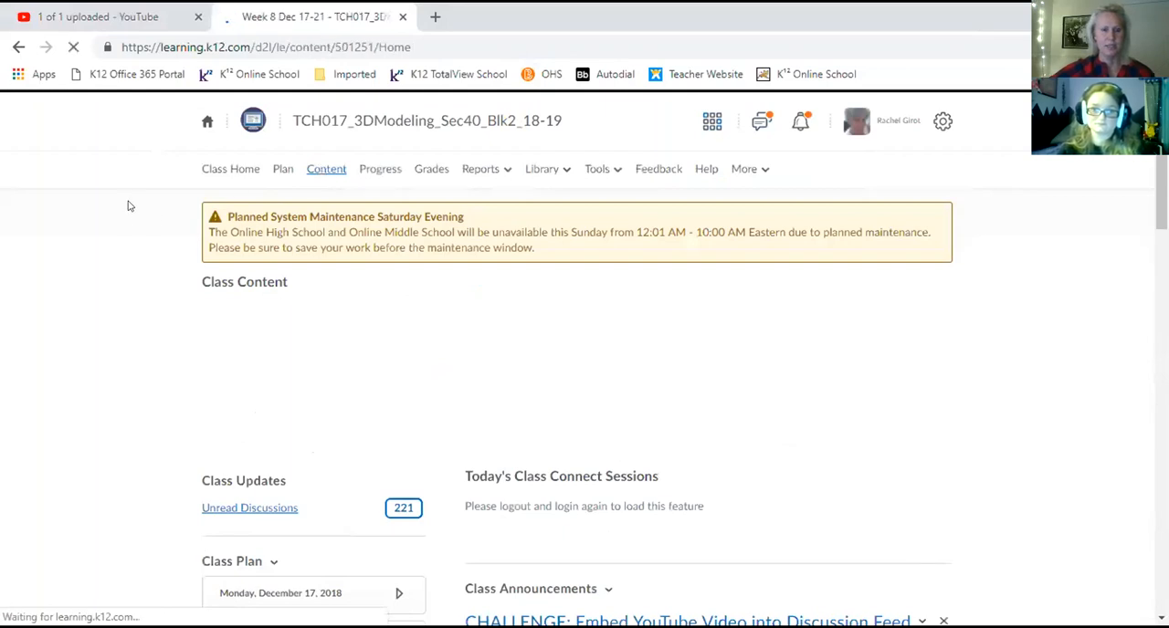
scroll(178, 253, "down", 6)
scroll(185, 266, "down", 2)
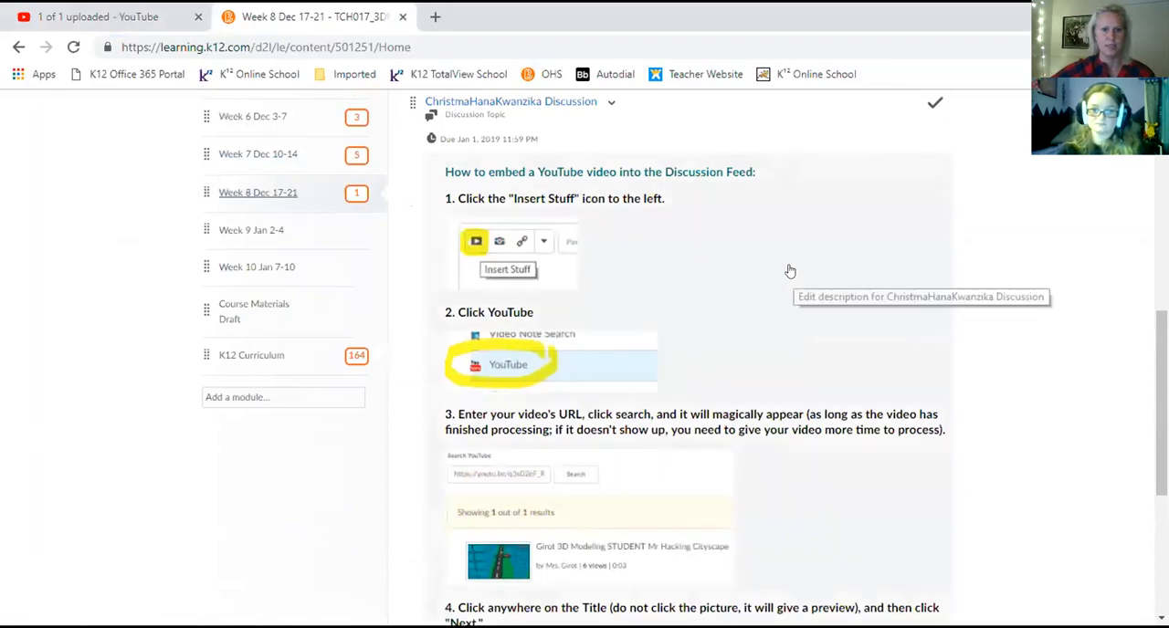
scroll(676, 231, "up", 1)
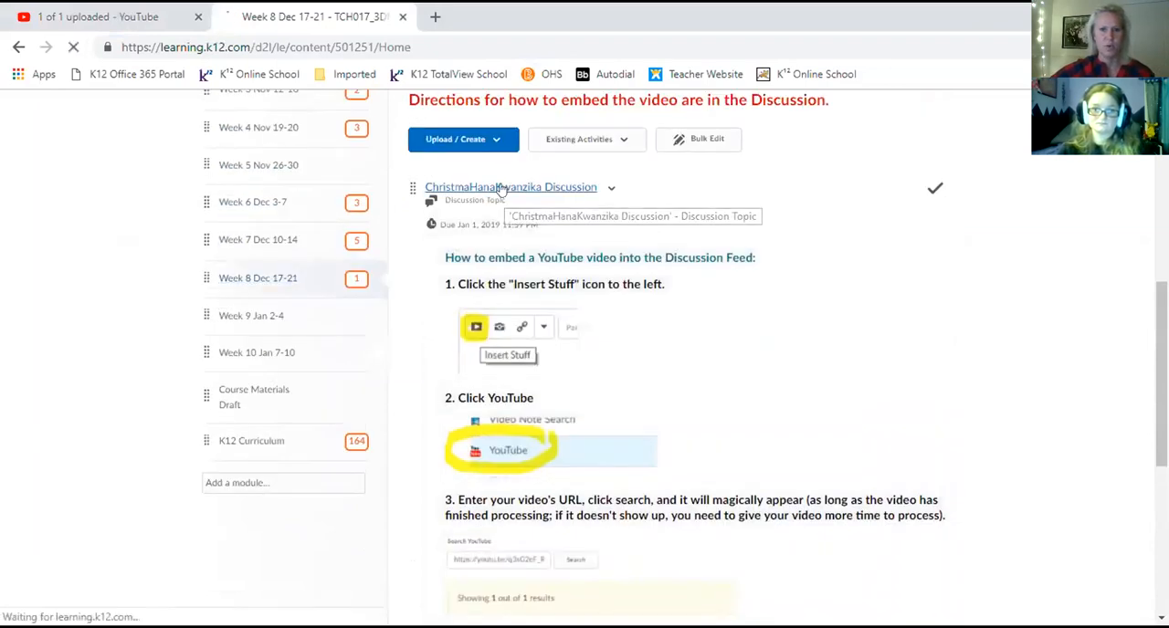
left_click(500, 188)
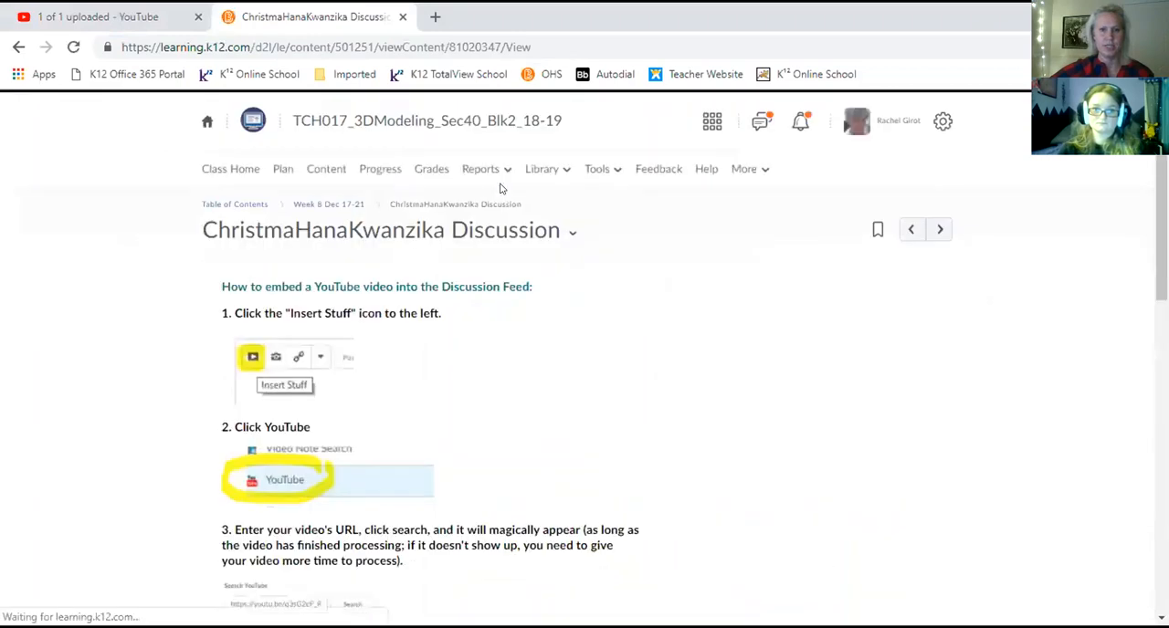
Start a new discussion thread below the embedding instructions with the subject "Christmas Turkey".
scroll(374, 283, "down", 5)
scroll(277, 358, "down", 2)
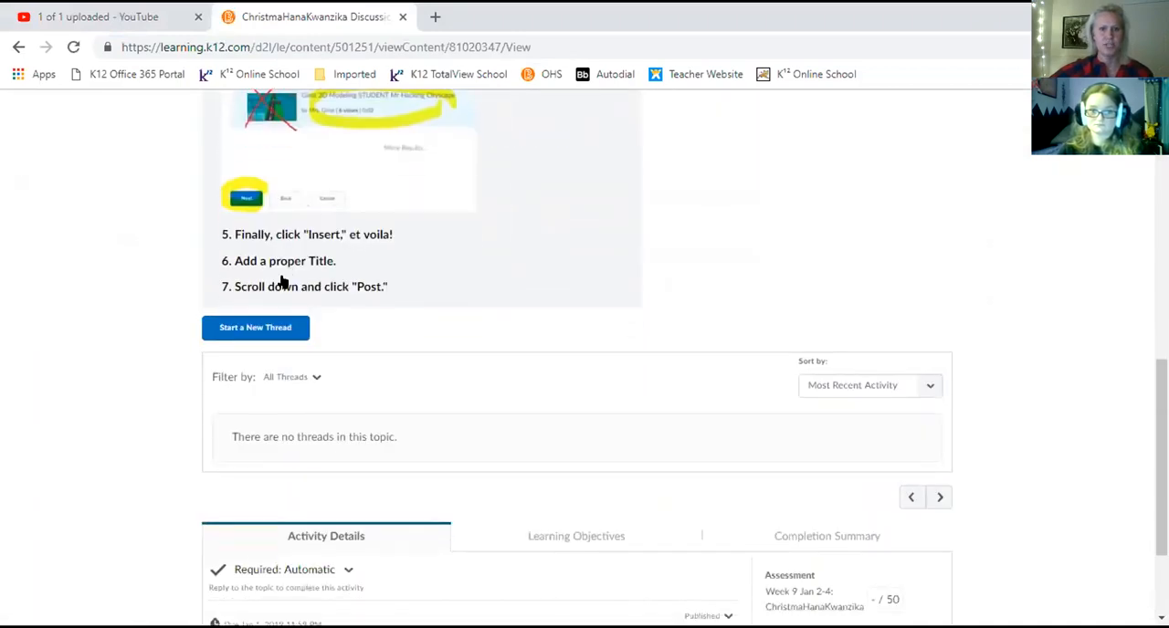
left_click(249, 256)
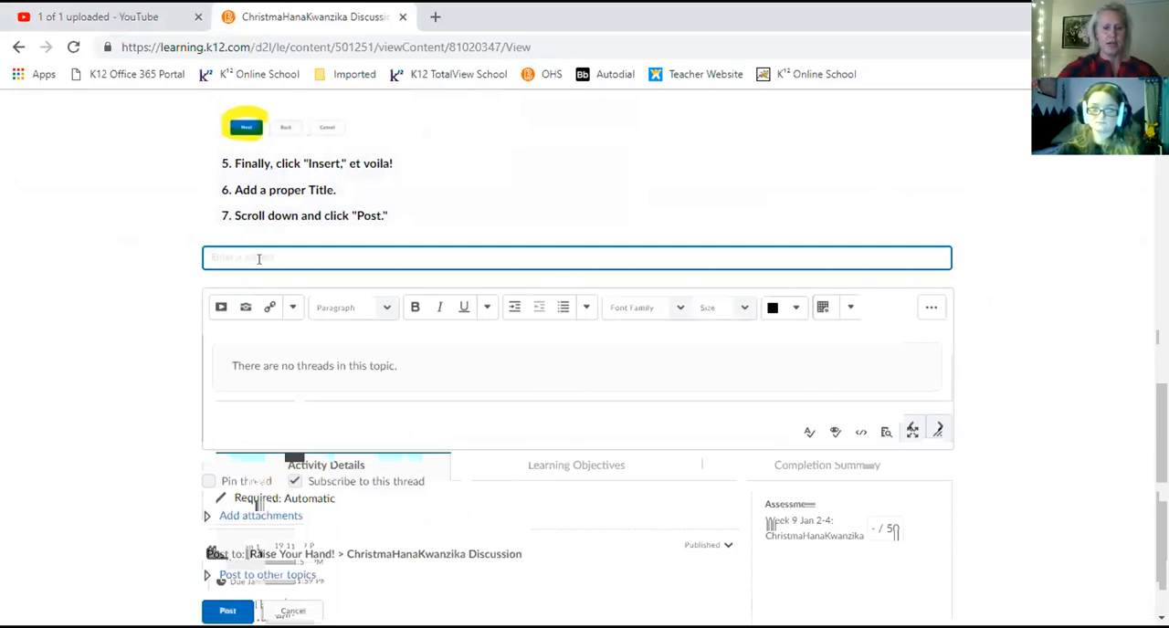
Try to embed the YouTube video in the post by searching for its copied share link.
left_click(219, 308)
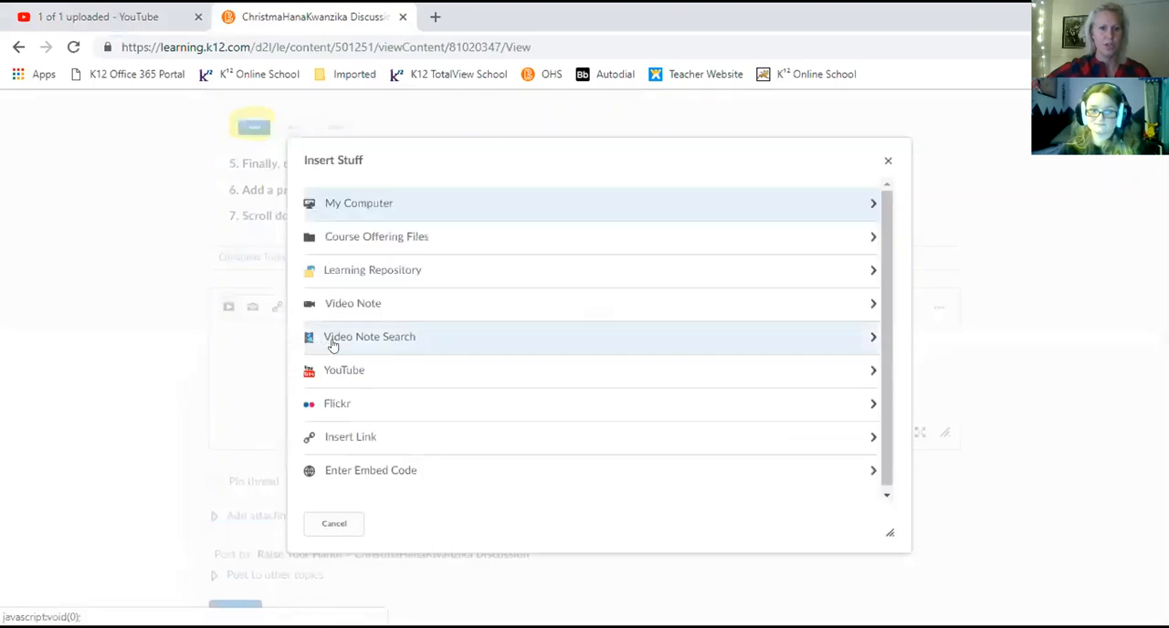
left_click(335, 370)
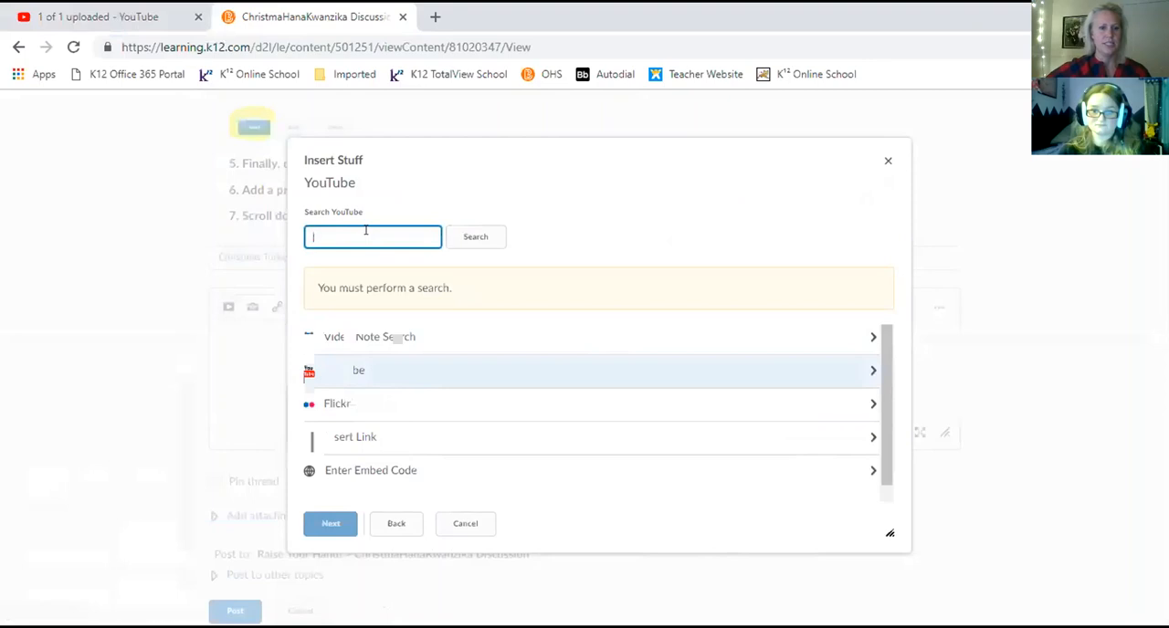
key("ctrl+v")
left_click(473, 237)
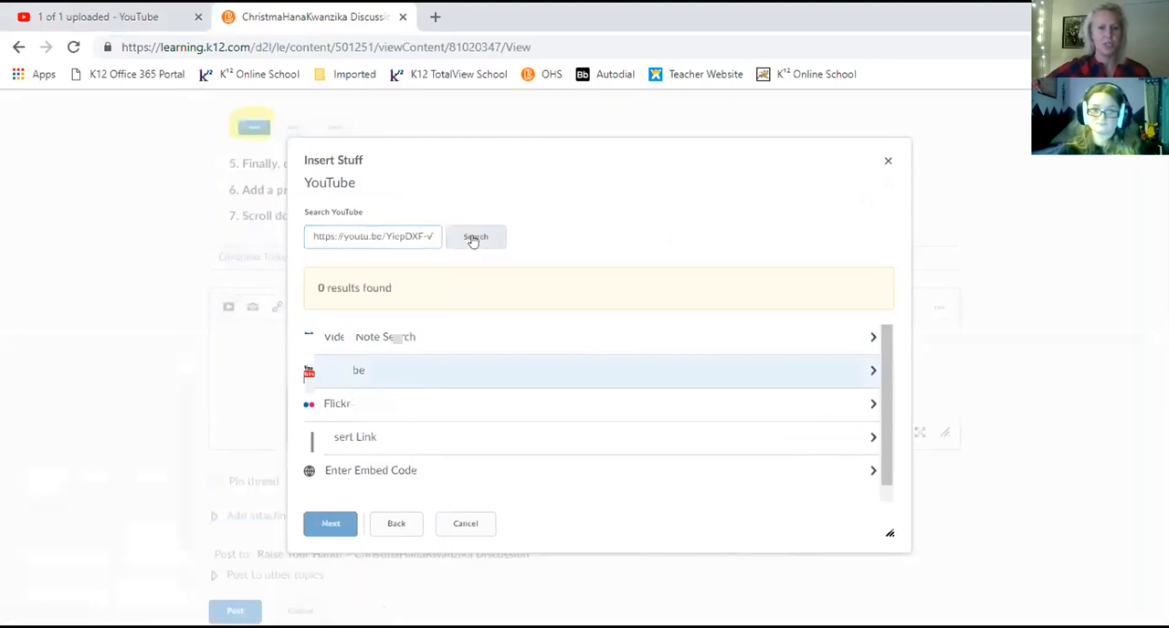
left_click(474, 236)
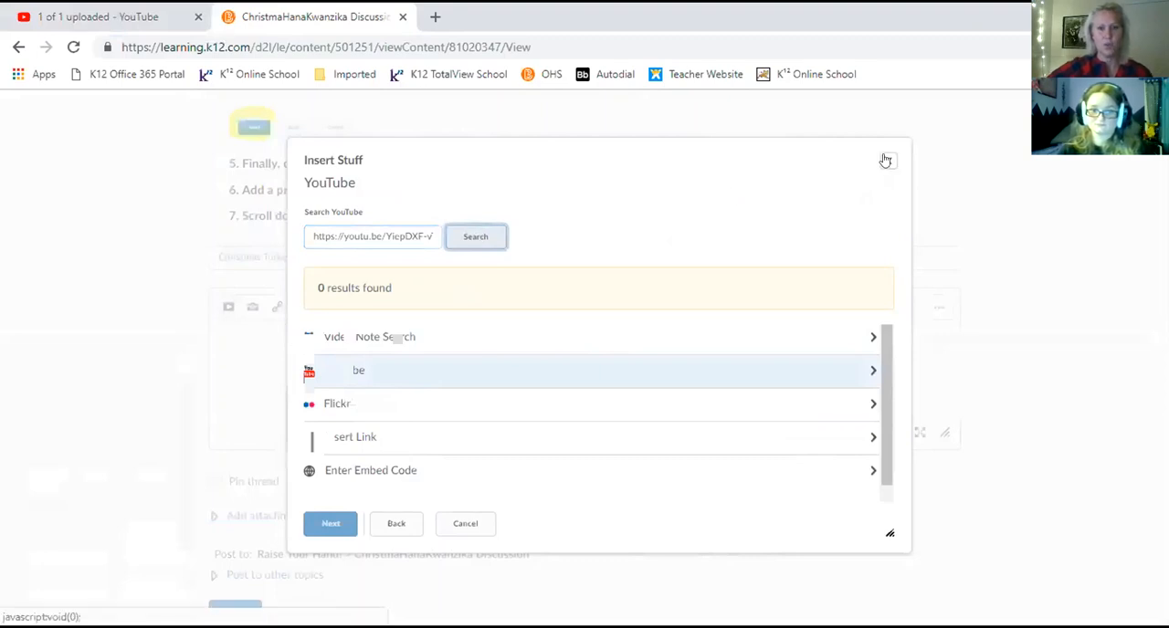
left_click(394, 522)
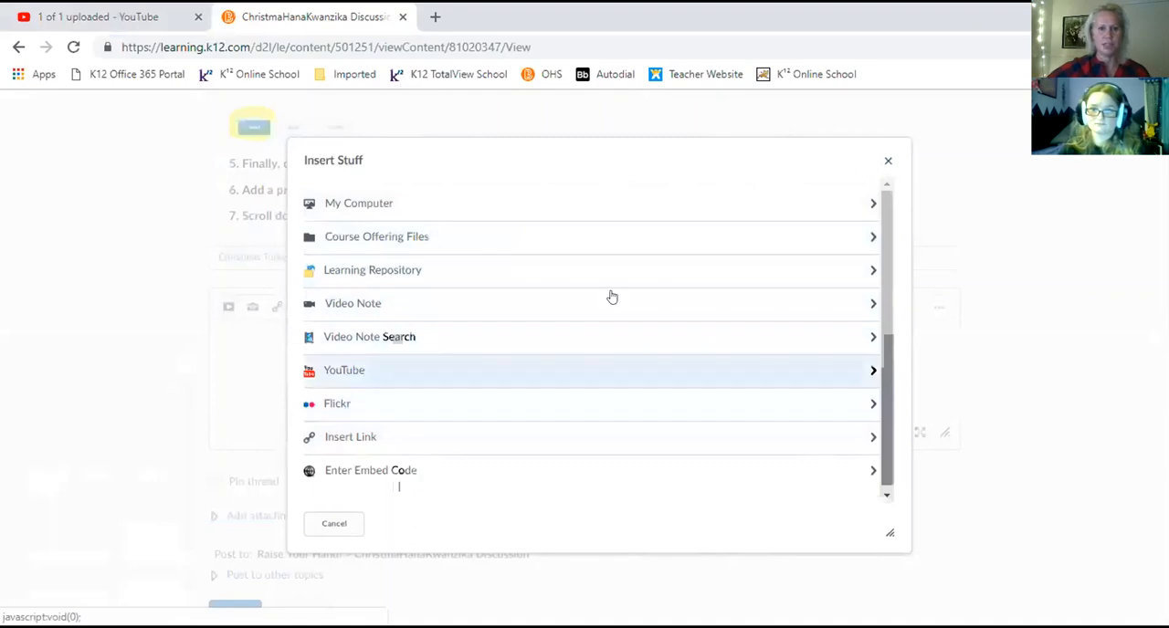
left_click(884, 162)
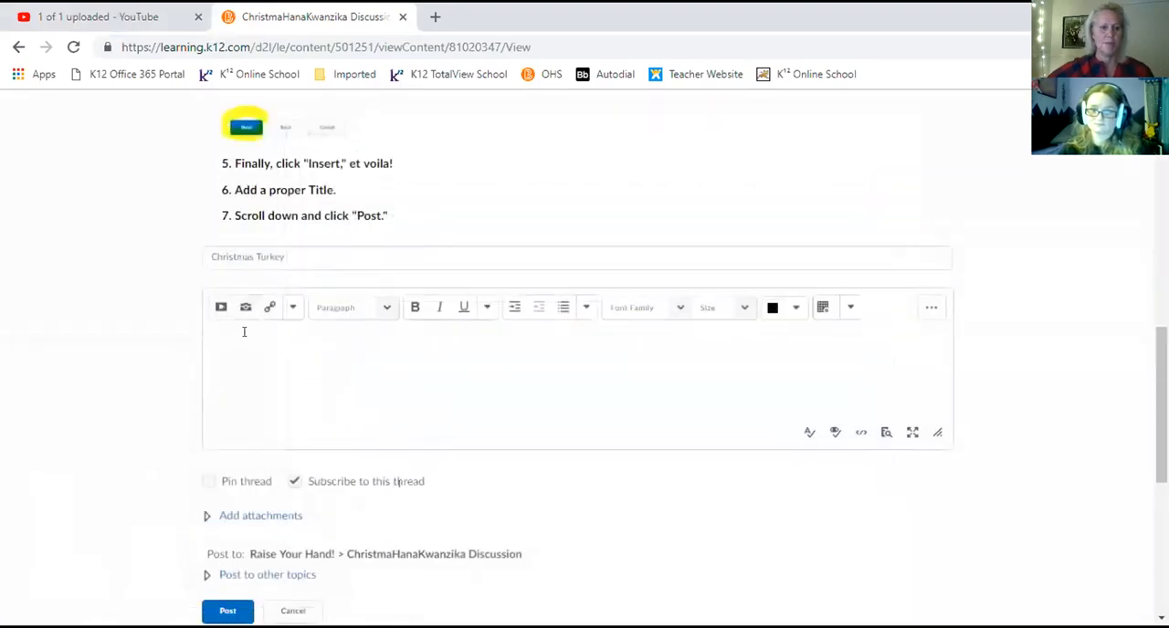
Paste the video's copied YouTube share link into the body of the thread.
key("ctrl+v")
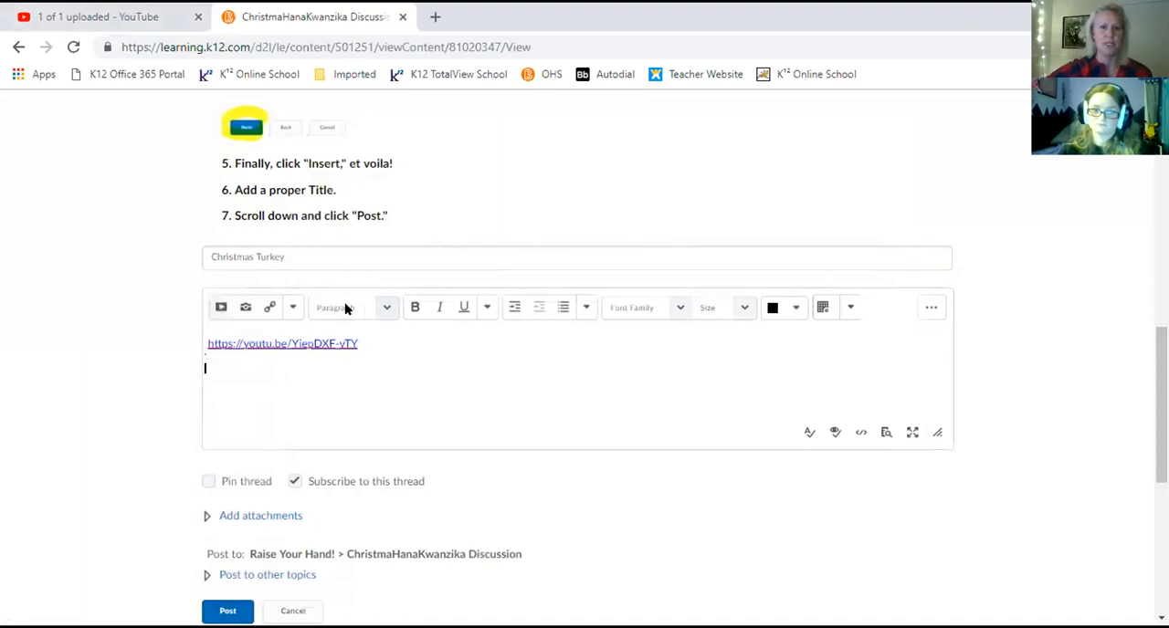
scroll(667, 199, "up", 3)
scroll(667, 199, "up", 1)
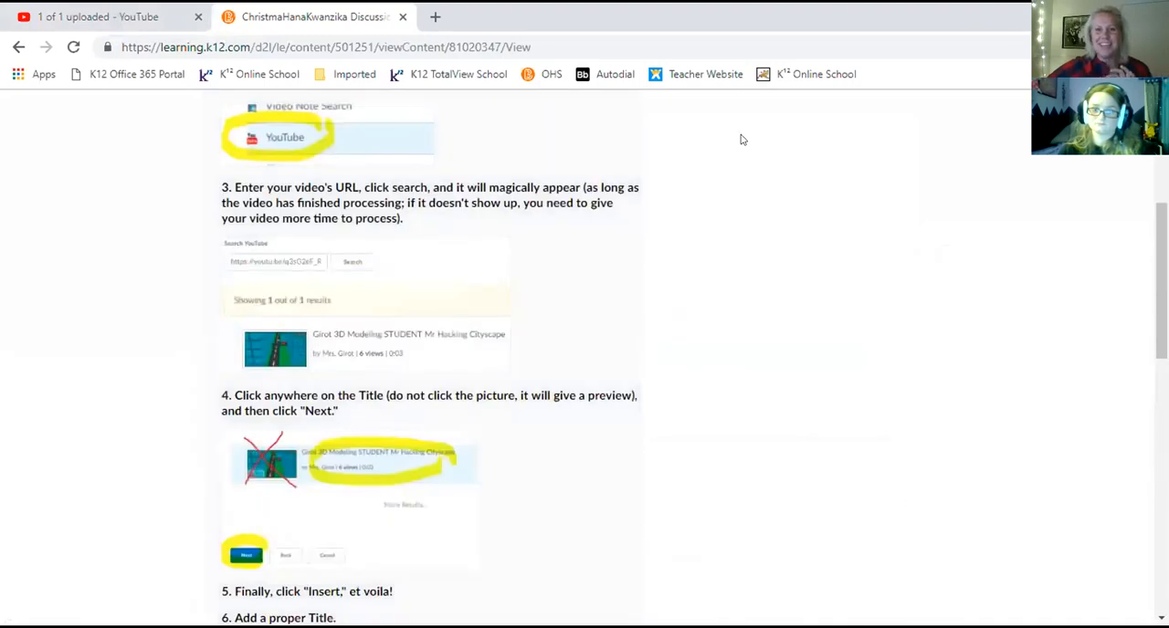